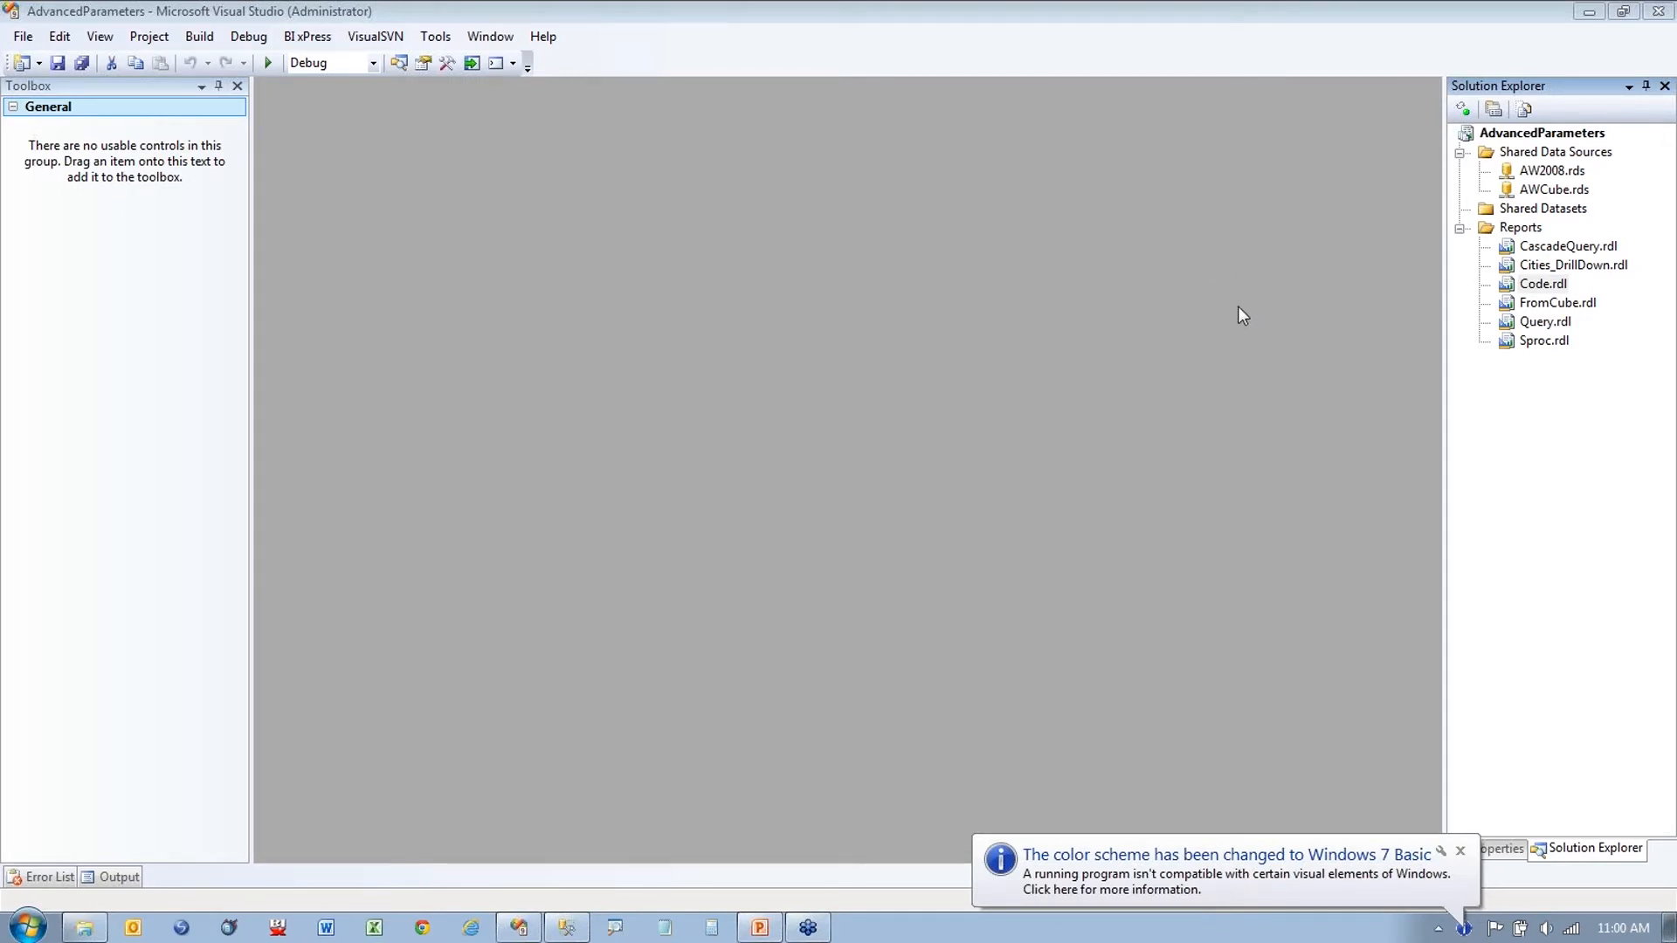
Step: Dismiss the colour scheme notice and open the Query report in the designer
left_click(1459, 850)
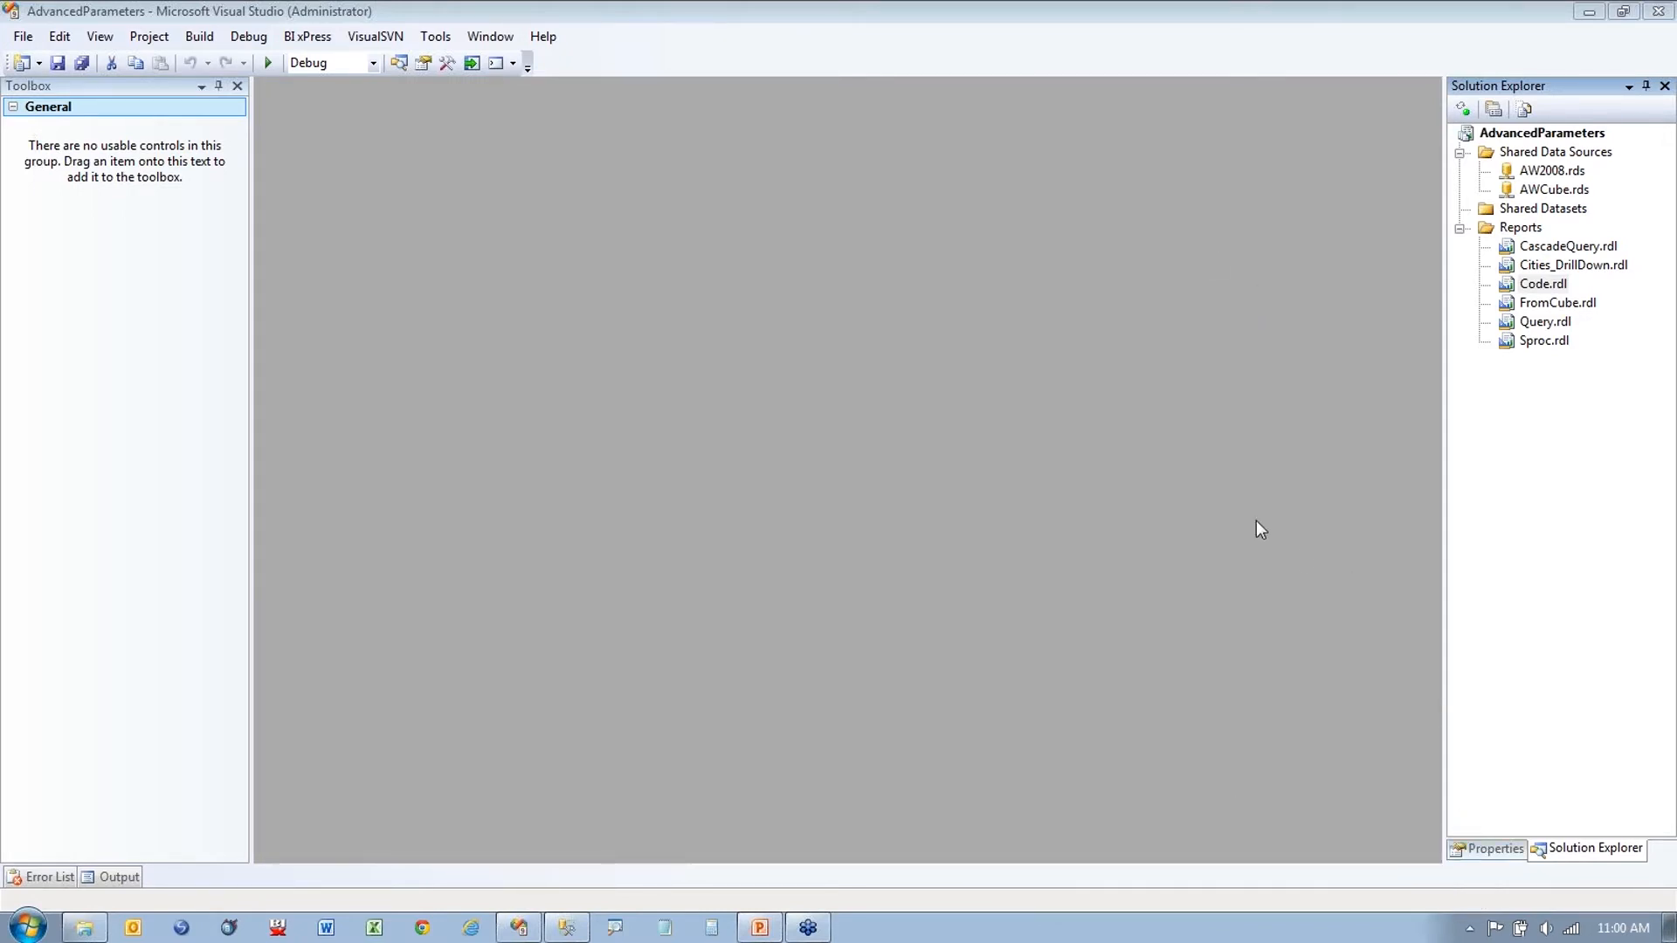
left_click(1549, 251)
left_click(1537, 268)
left_click(1540, 343)
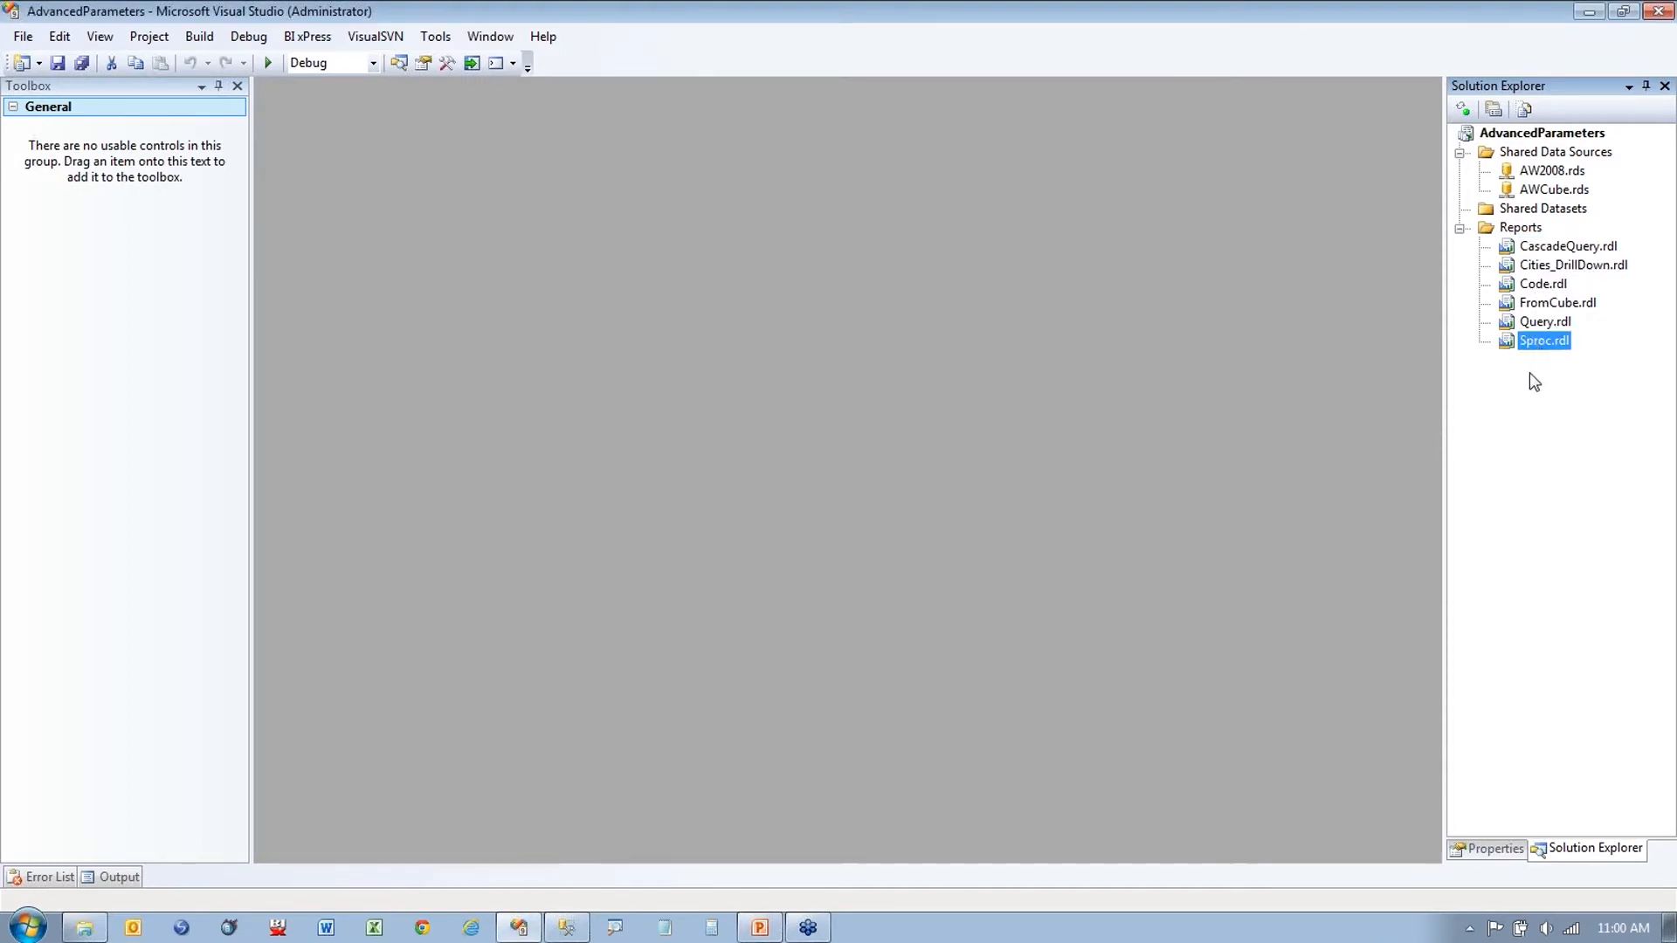
double_click(1541, 322)
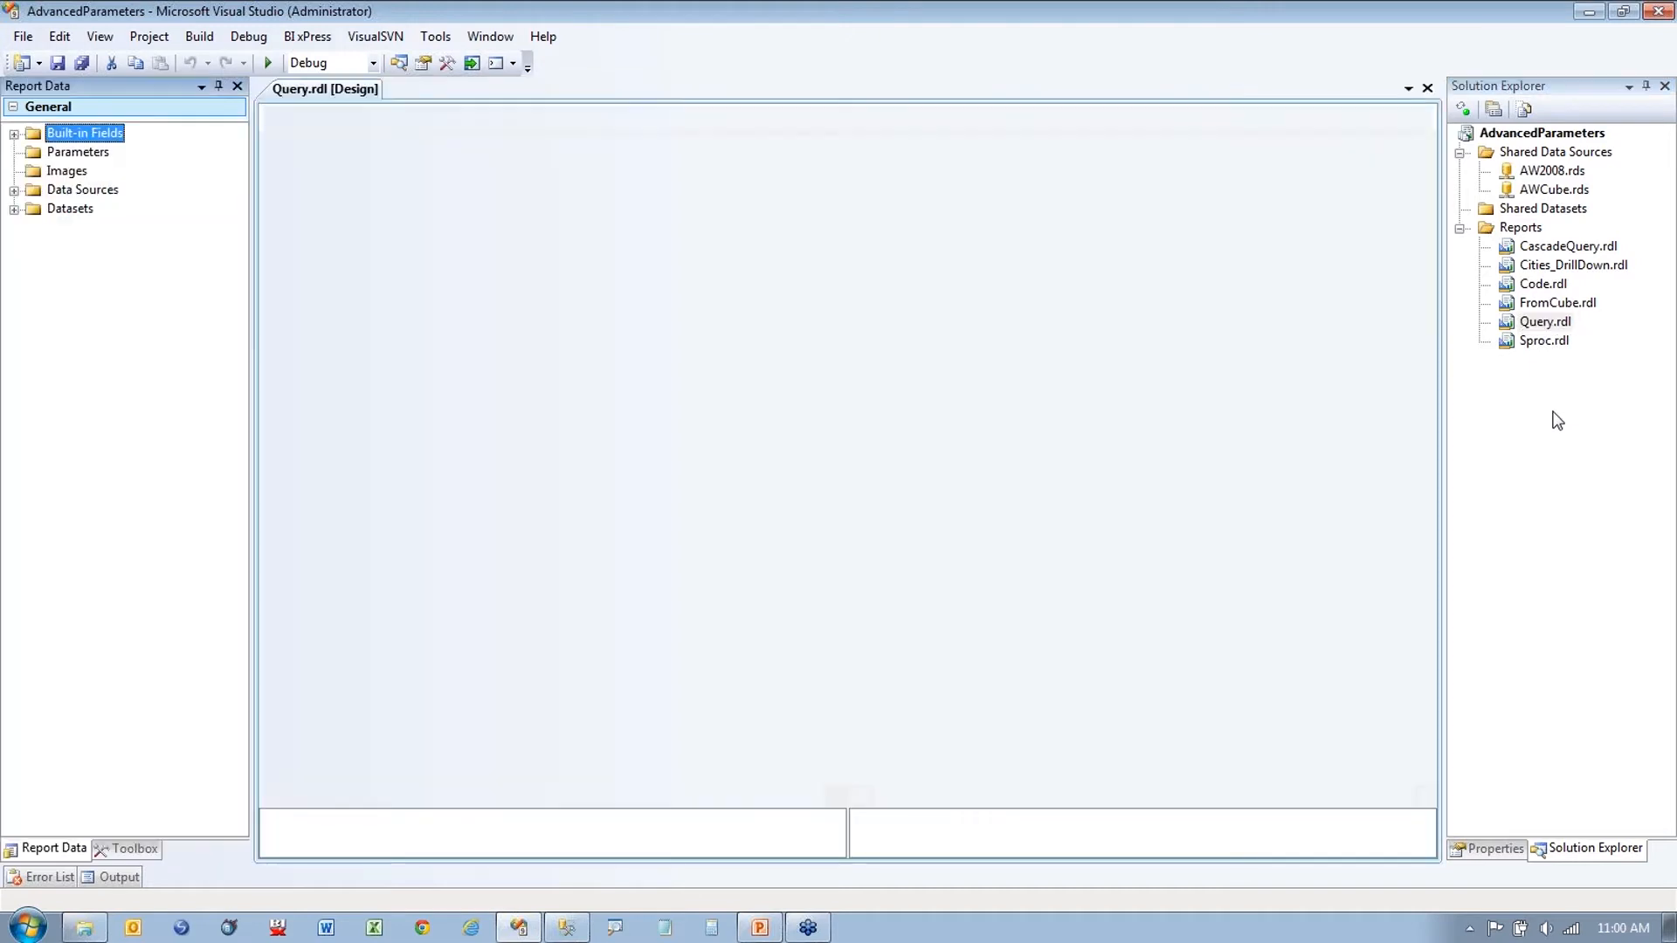
Step: Expand the Address dataset and AW data source, preview the address report, and return to design
left_click(14, 236)
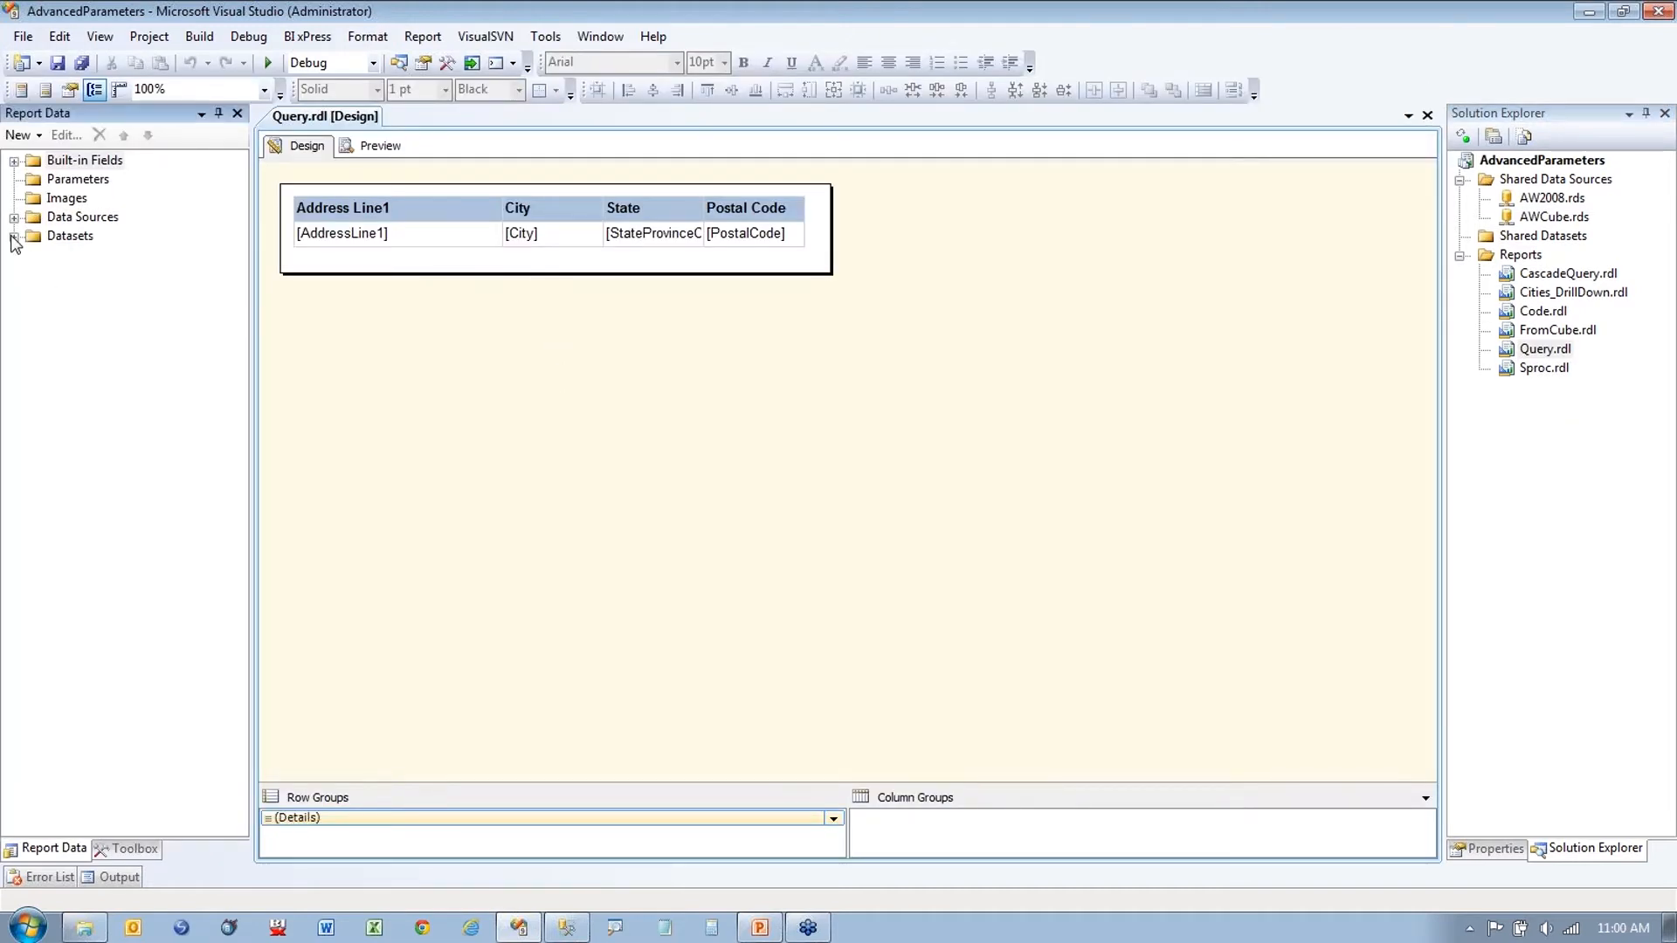
left_click(14, 217)
left_click(74, 178)
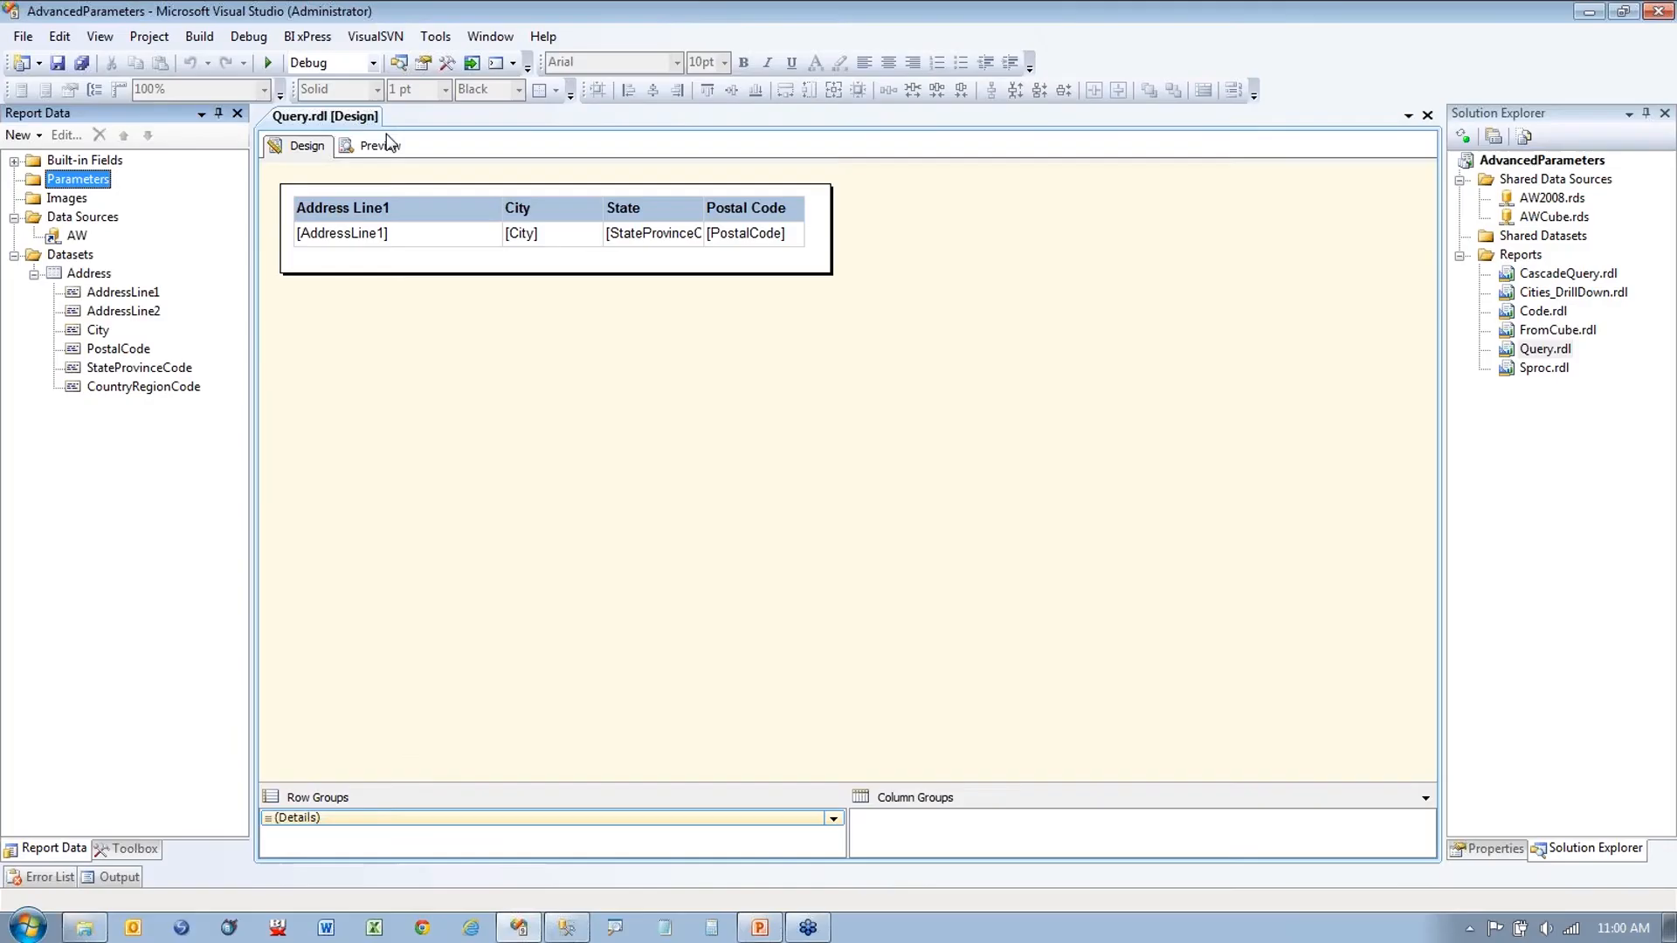
left_click(751, 291)
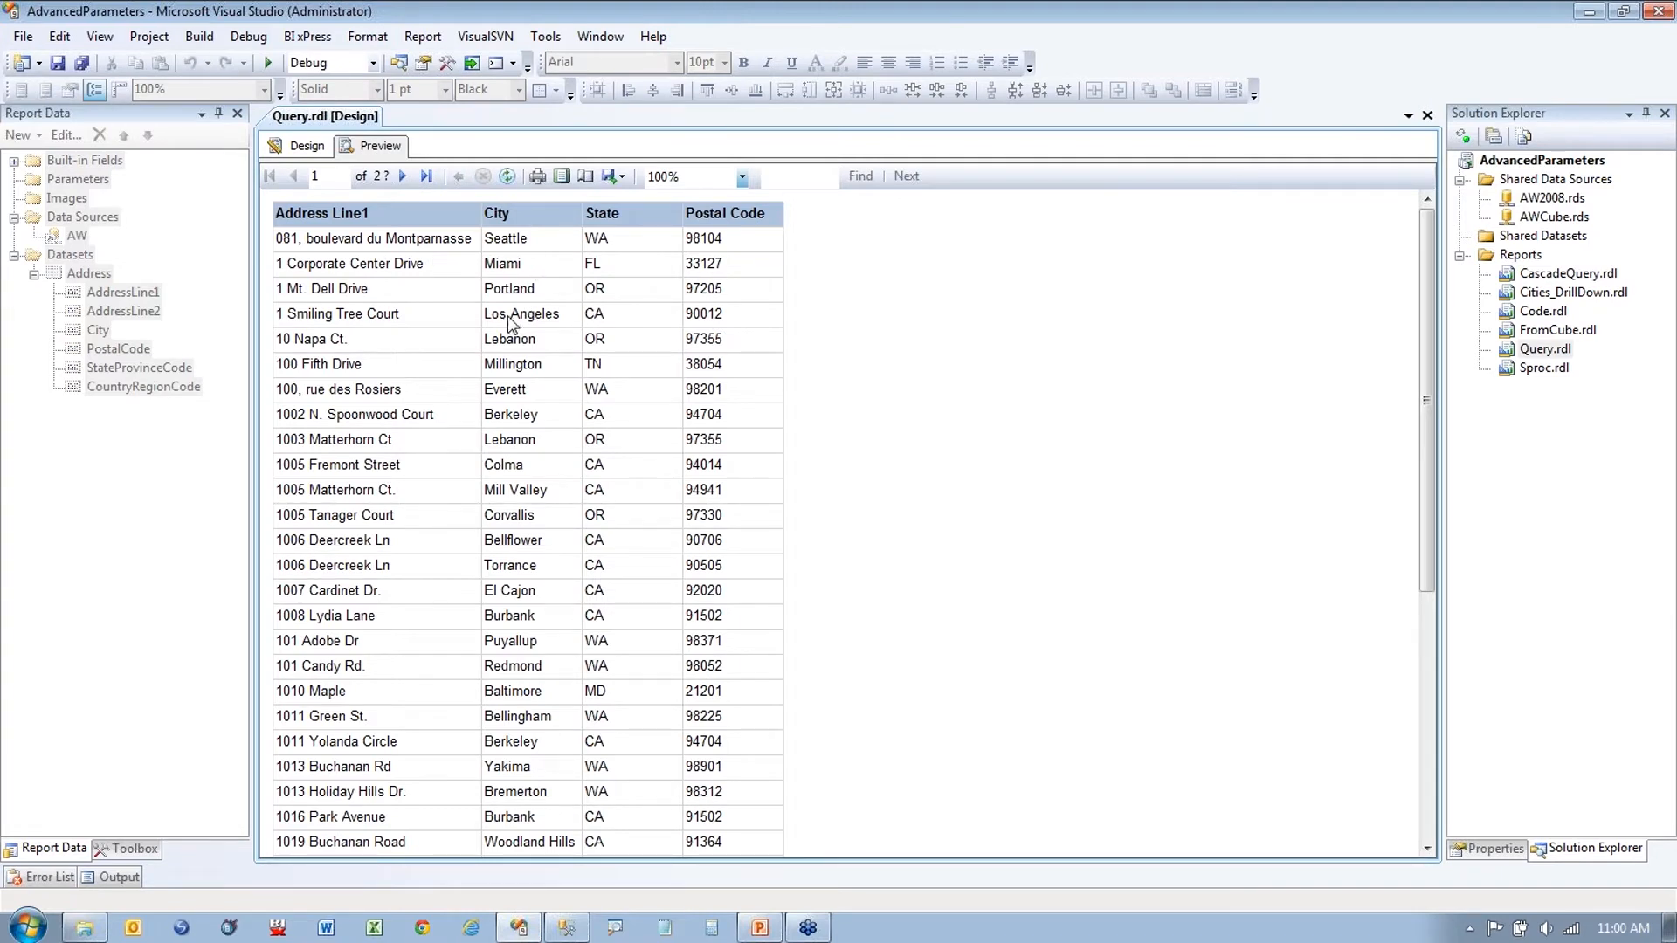
left_click(328, 155)
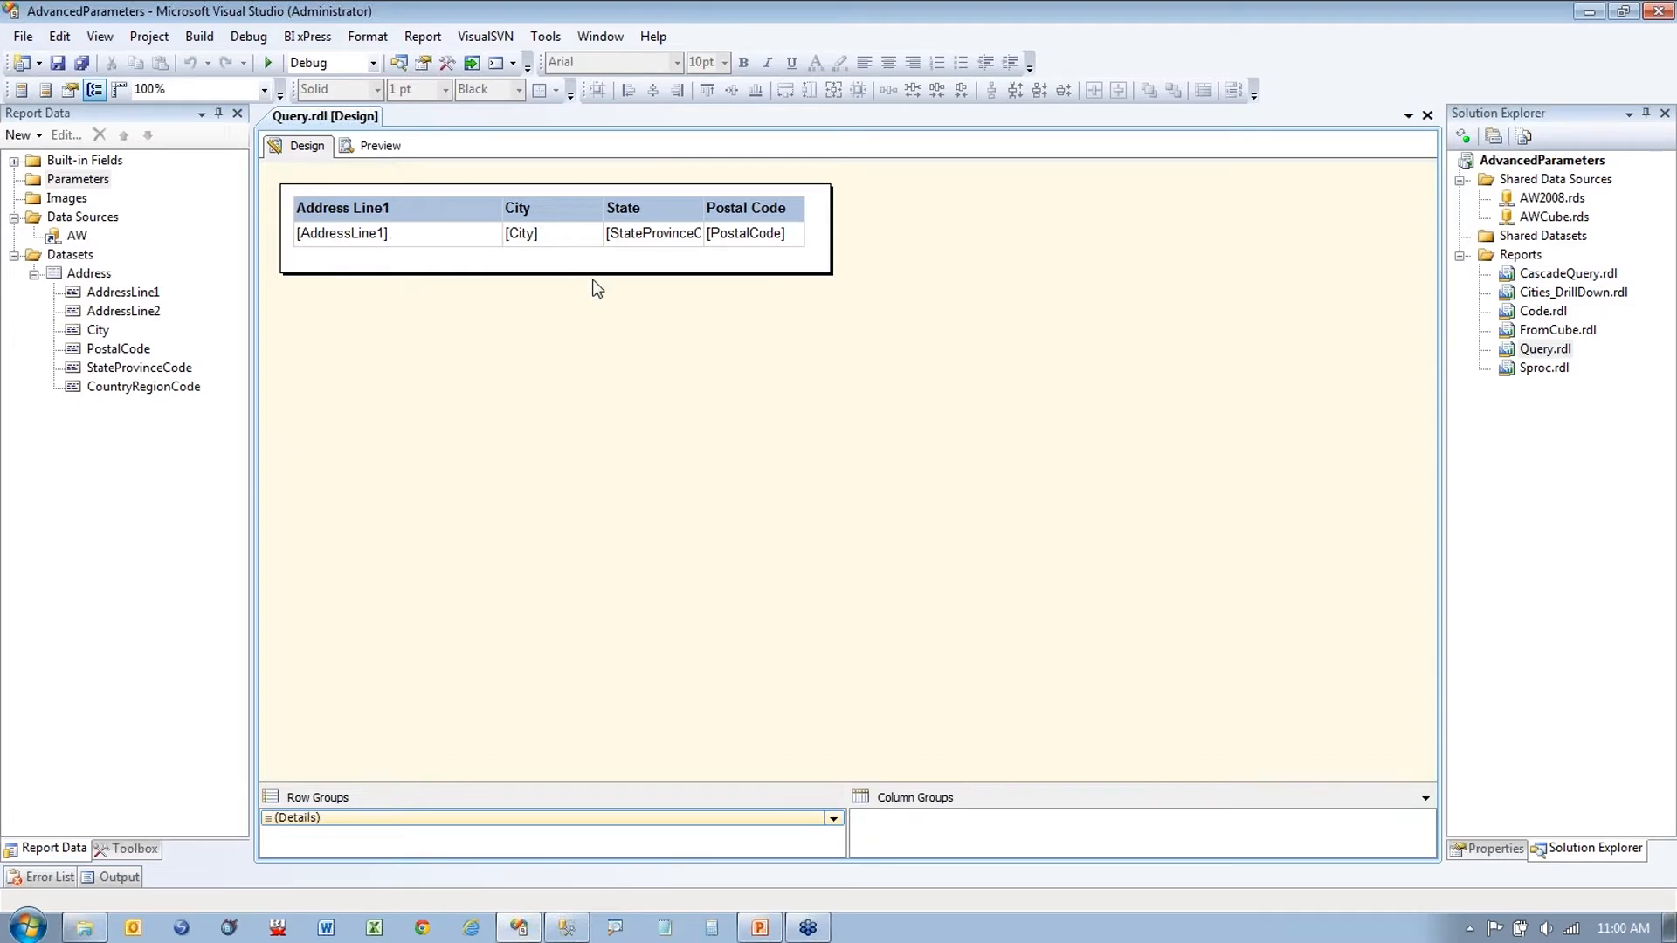
Step: Open the Address dataset's properties and remove the blank lines below the WHERE clause
right_click(94, 274)
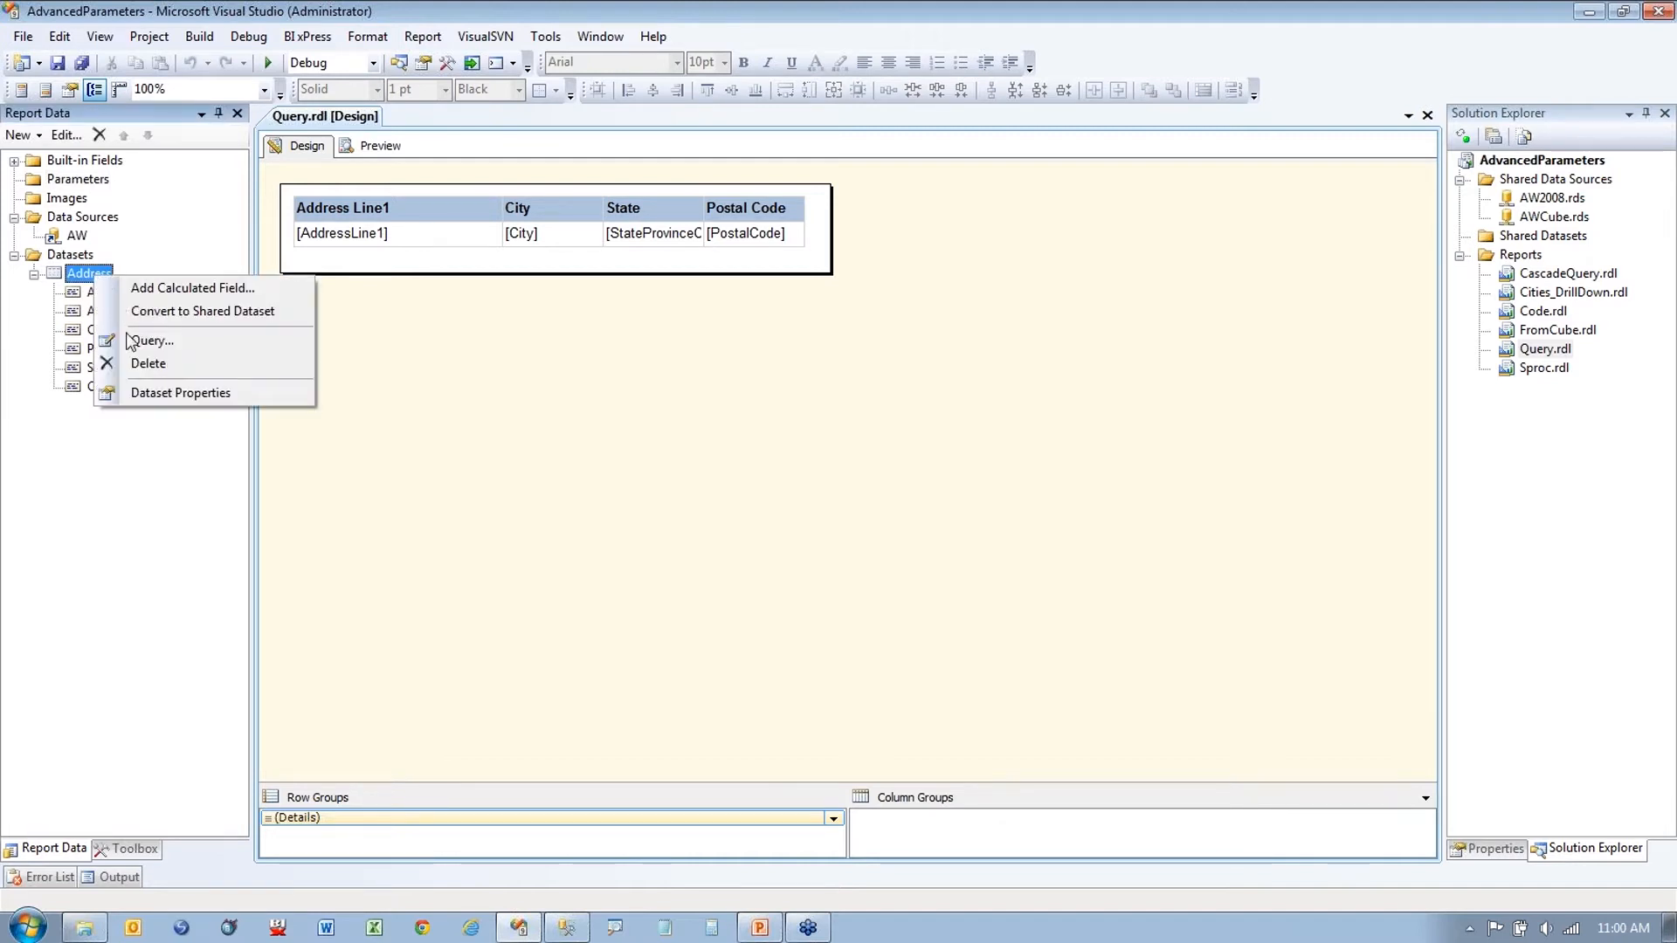
left_click(155, 398)
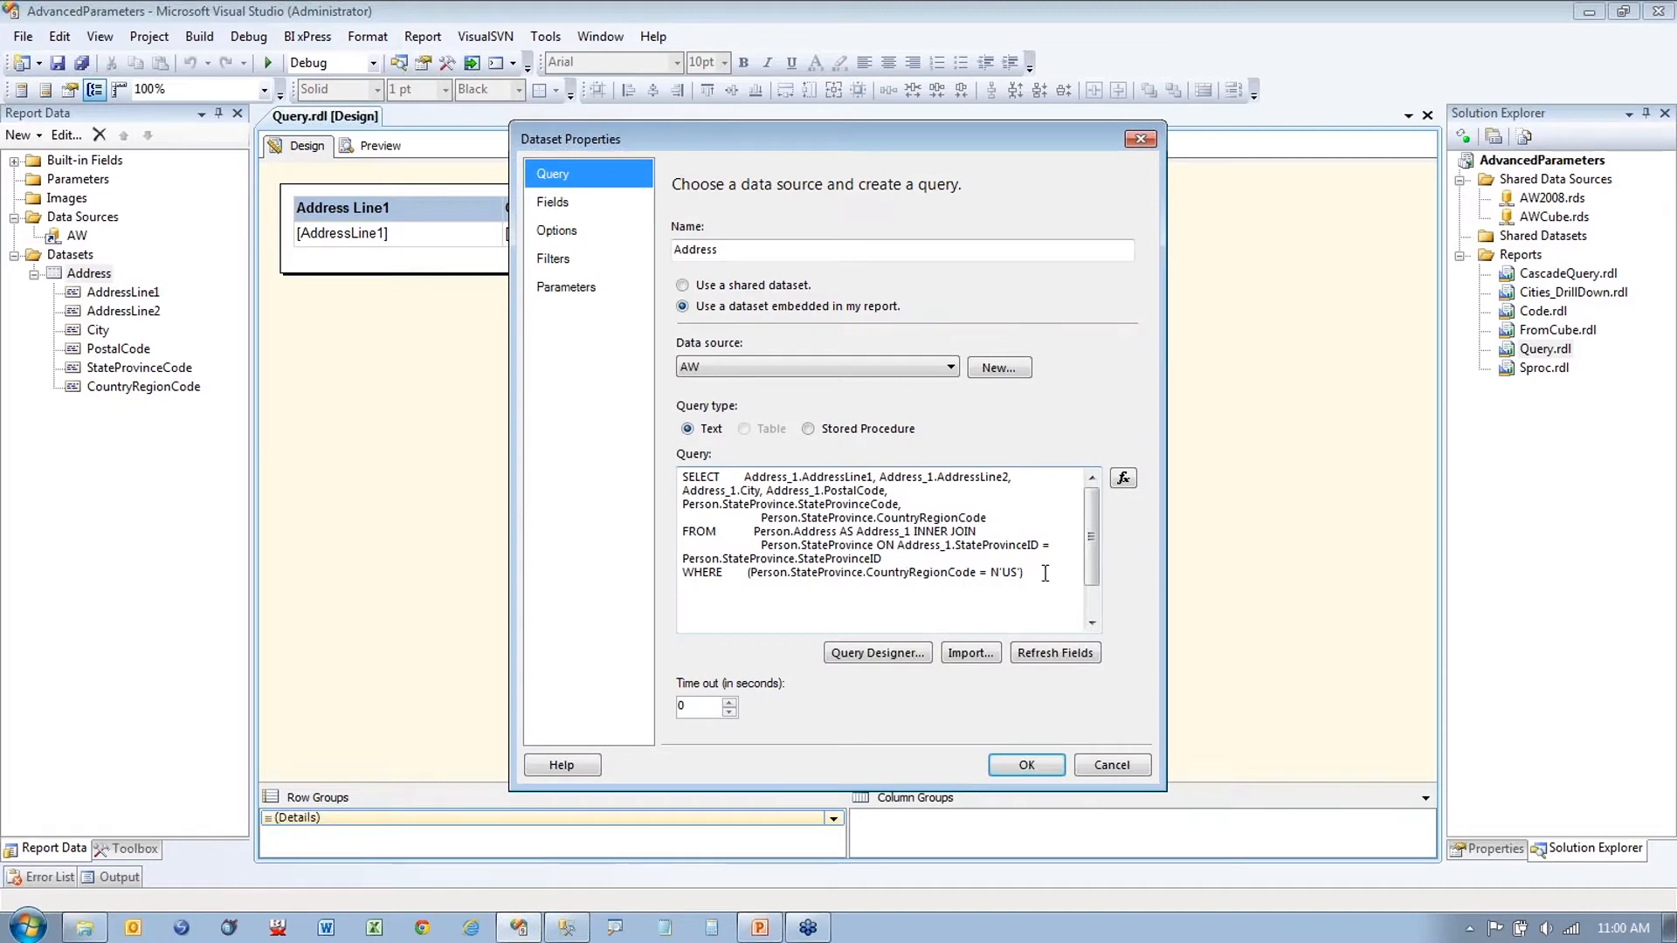
left_click(1043, 572)
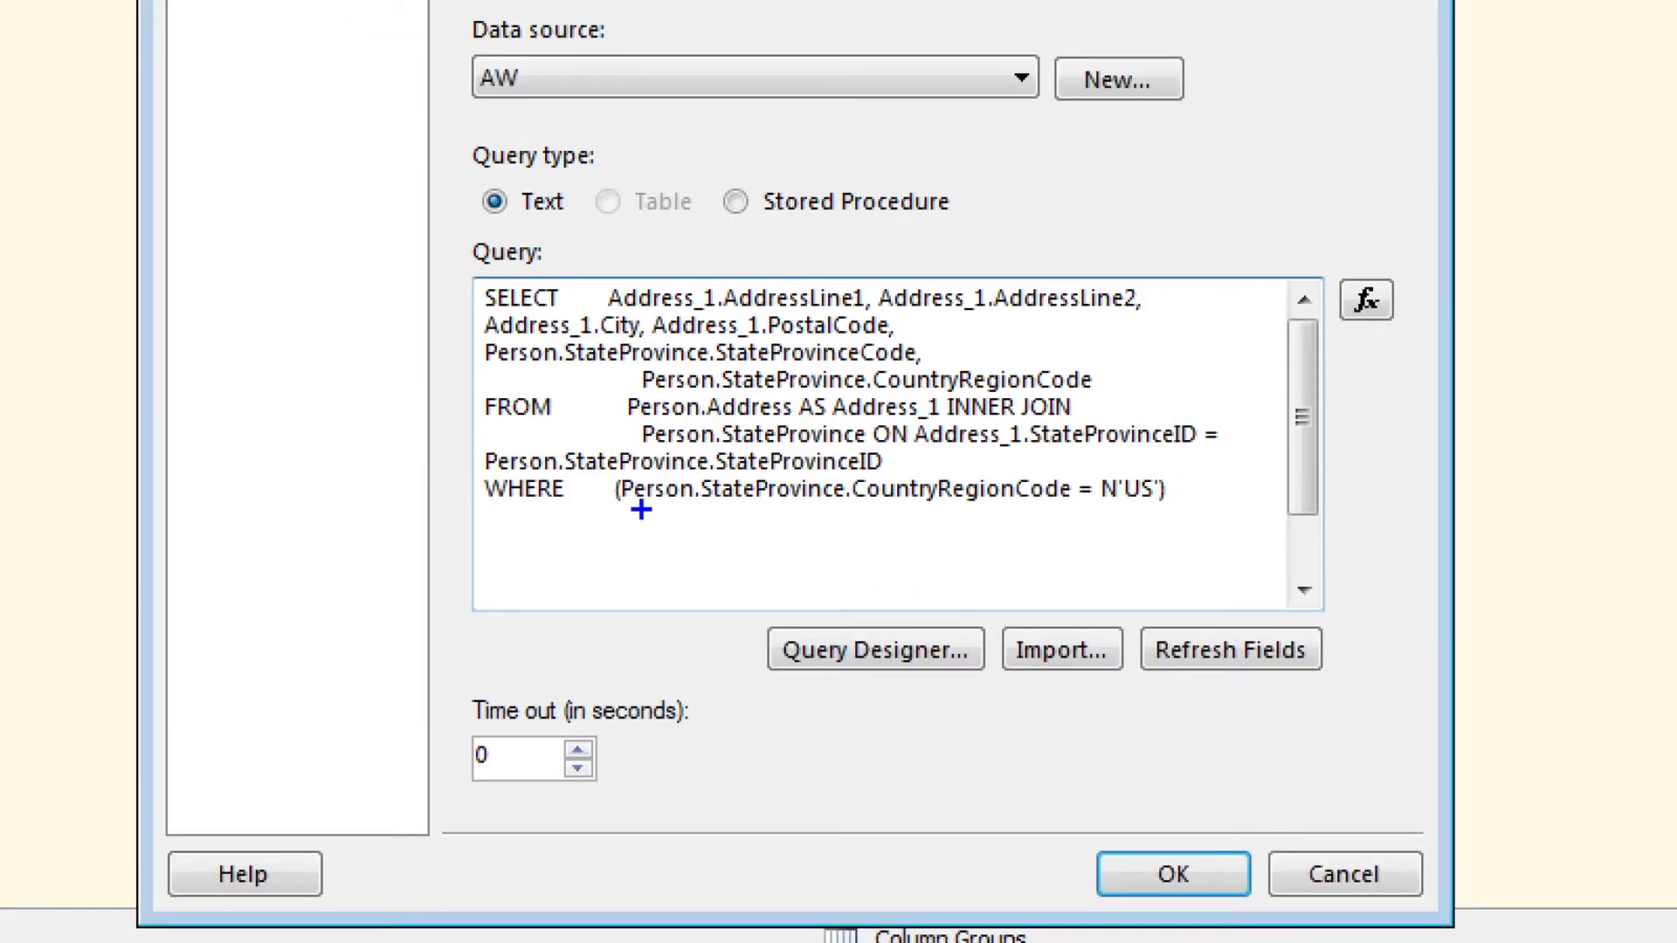
mouse_move(641, 509)
left_mouse_down()
mouse_move(1198, 524)
mouse_move(1133, 551)
mouse_move(1151, 567)
left_mouse_up()
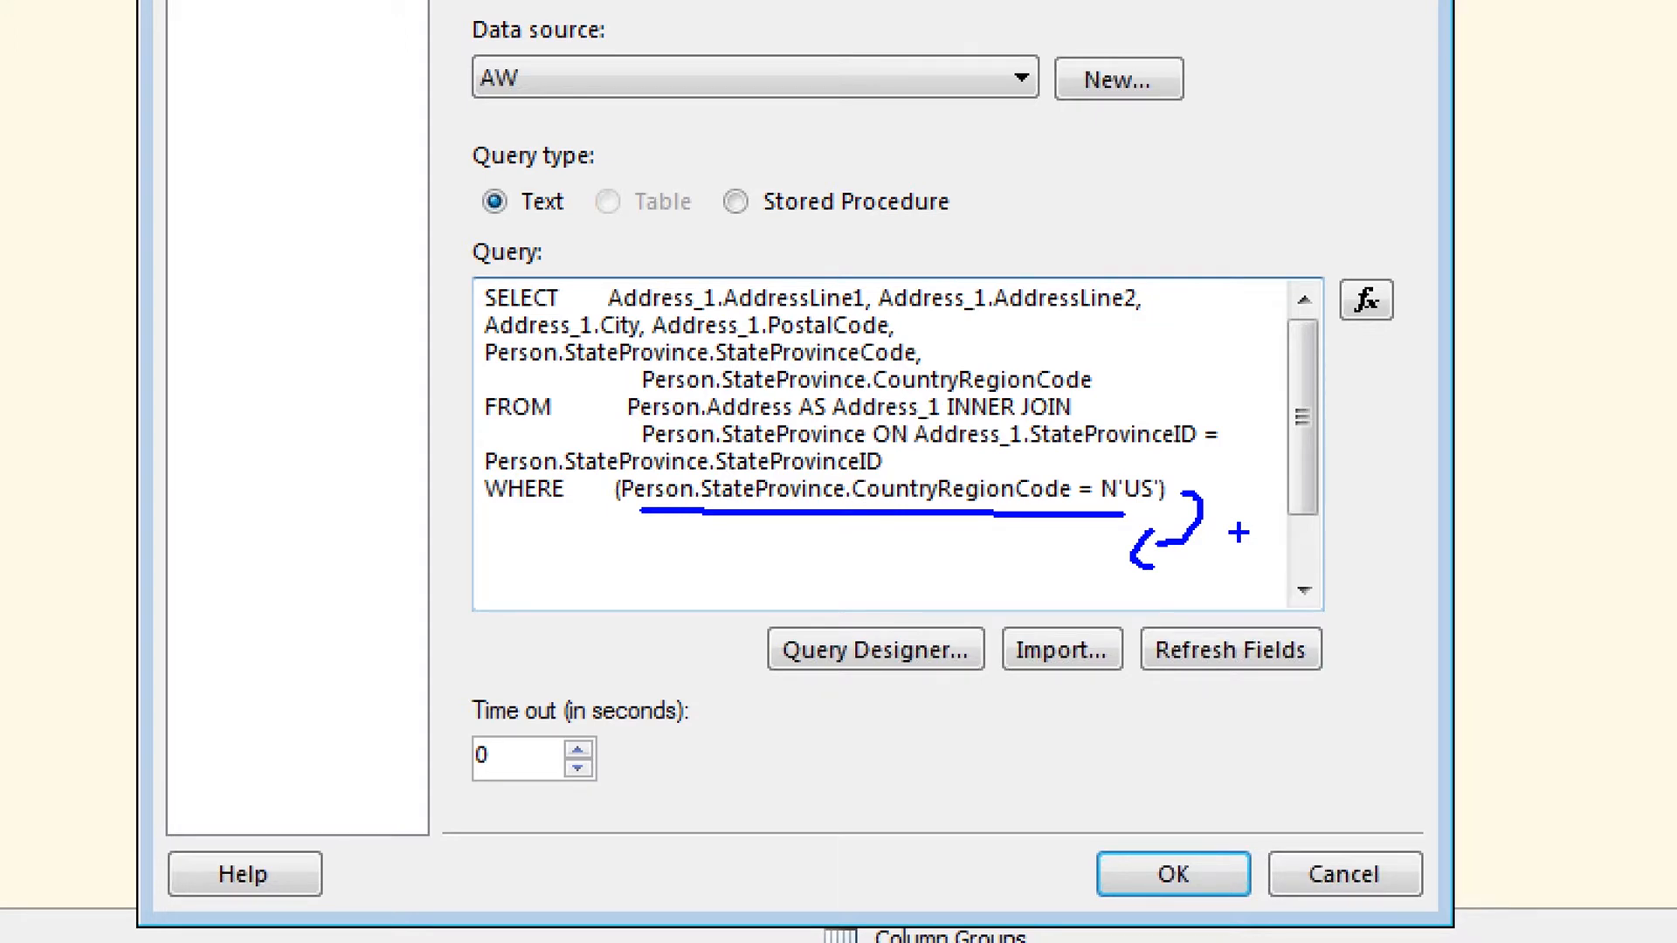
key("Escape")
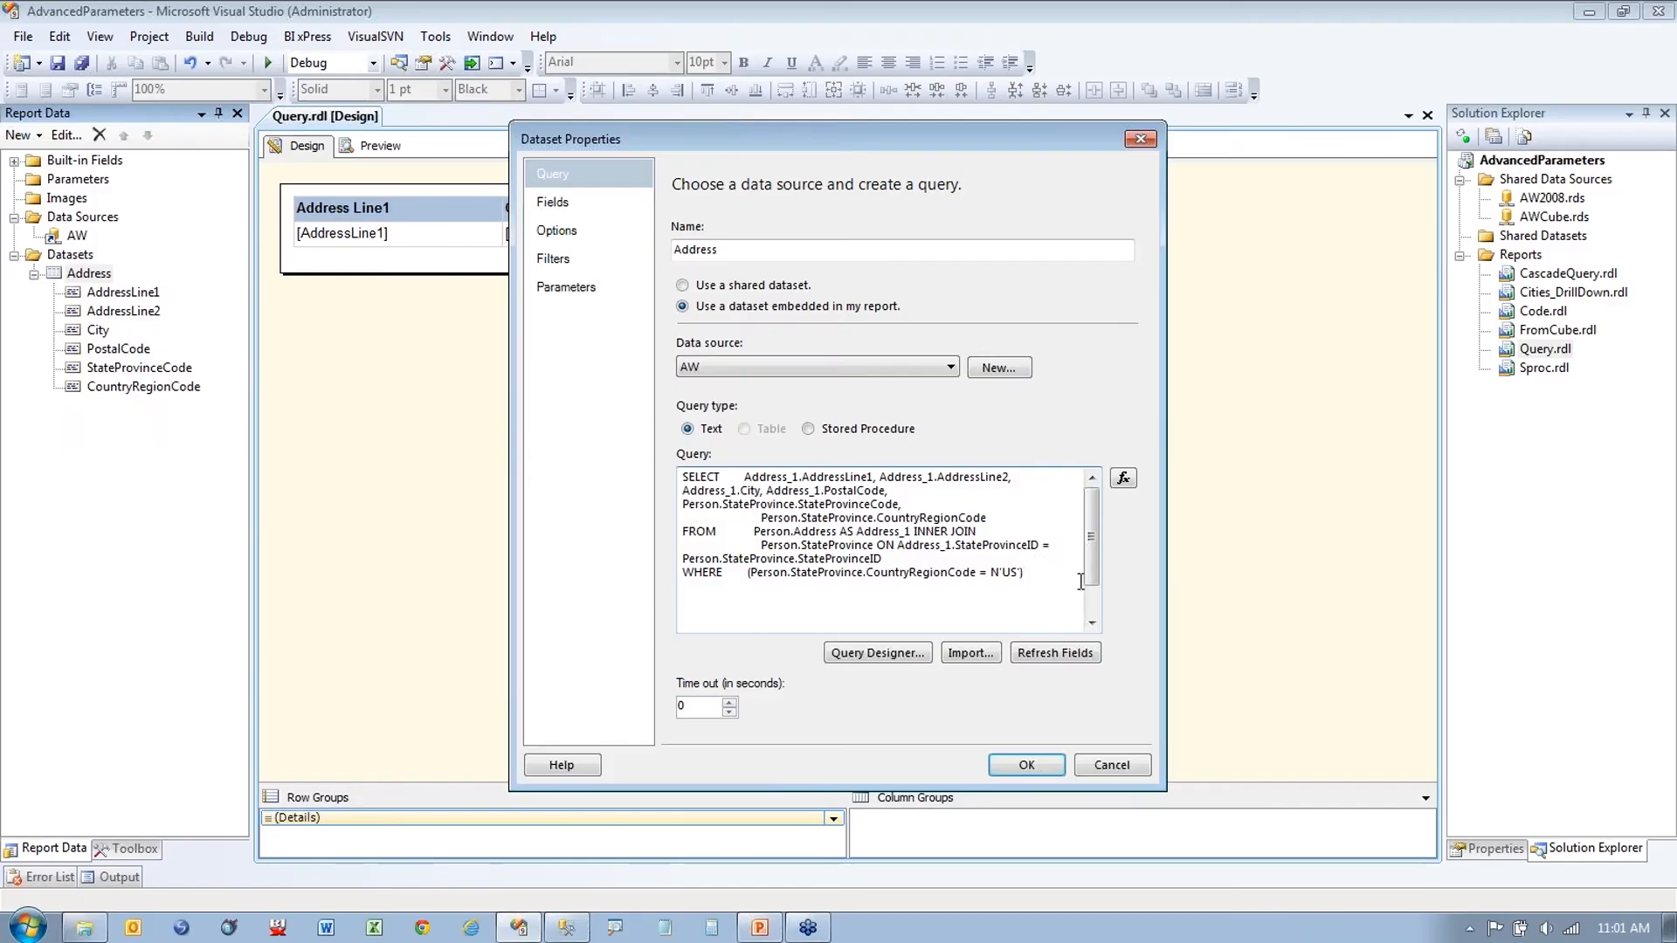
key("Delete")
key("Delete")
key("Delete")
key("Delete")
key("Delete")
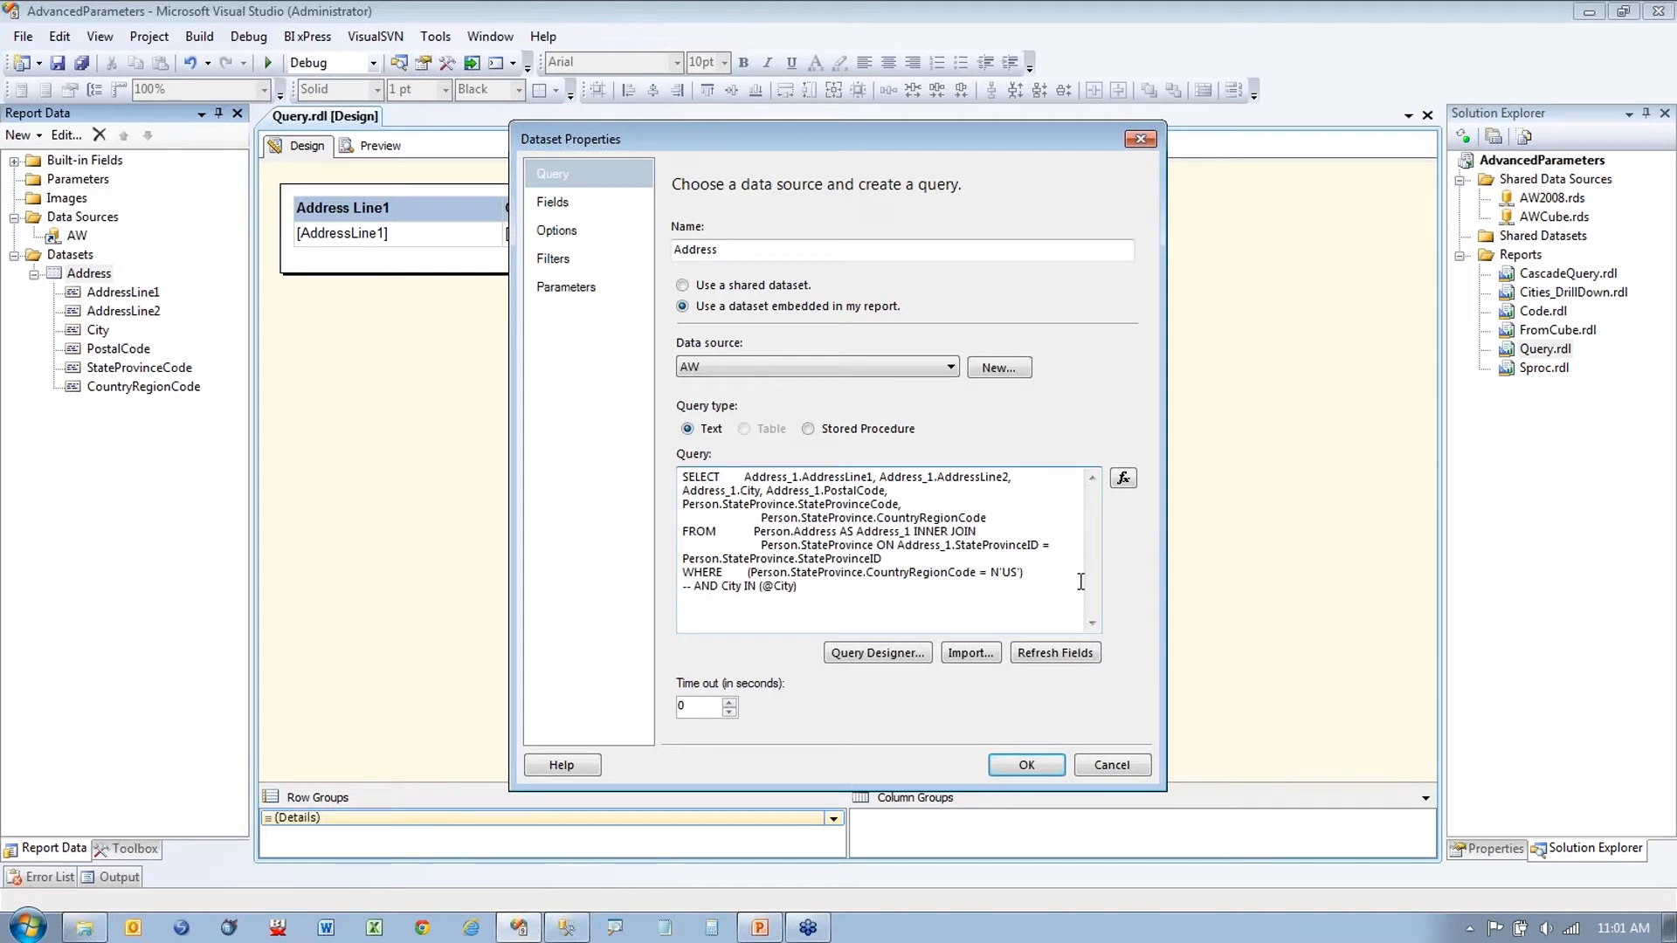
left_click_drag(693, 586, 639, 590)
key("Delete")
left_click(793, 585)
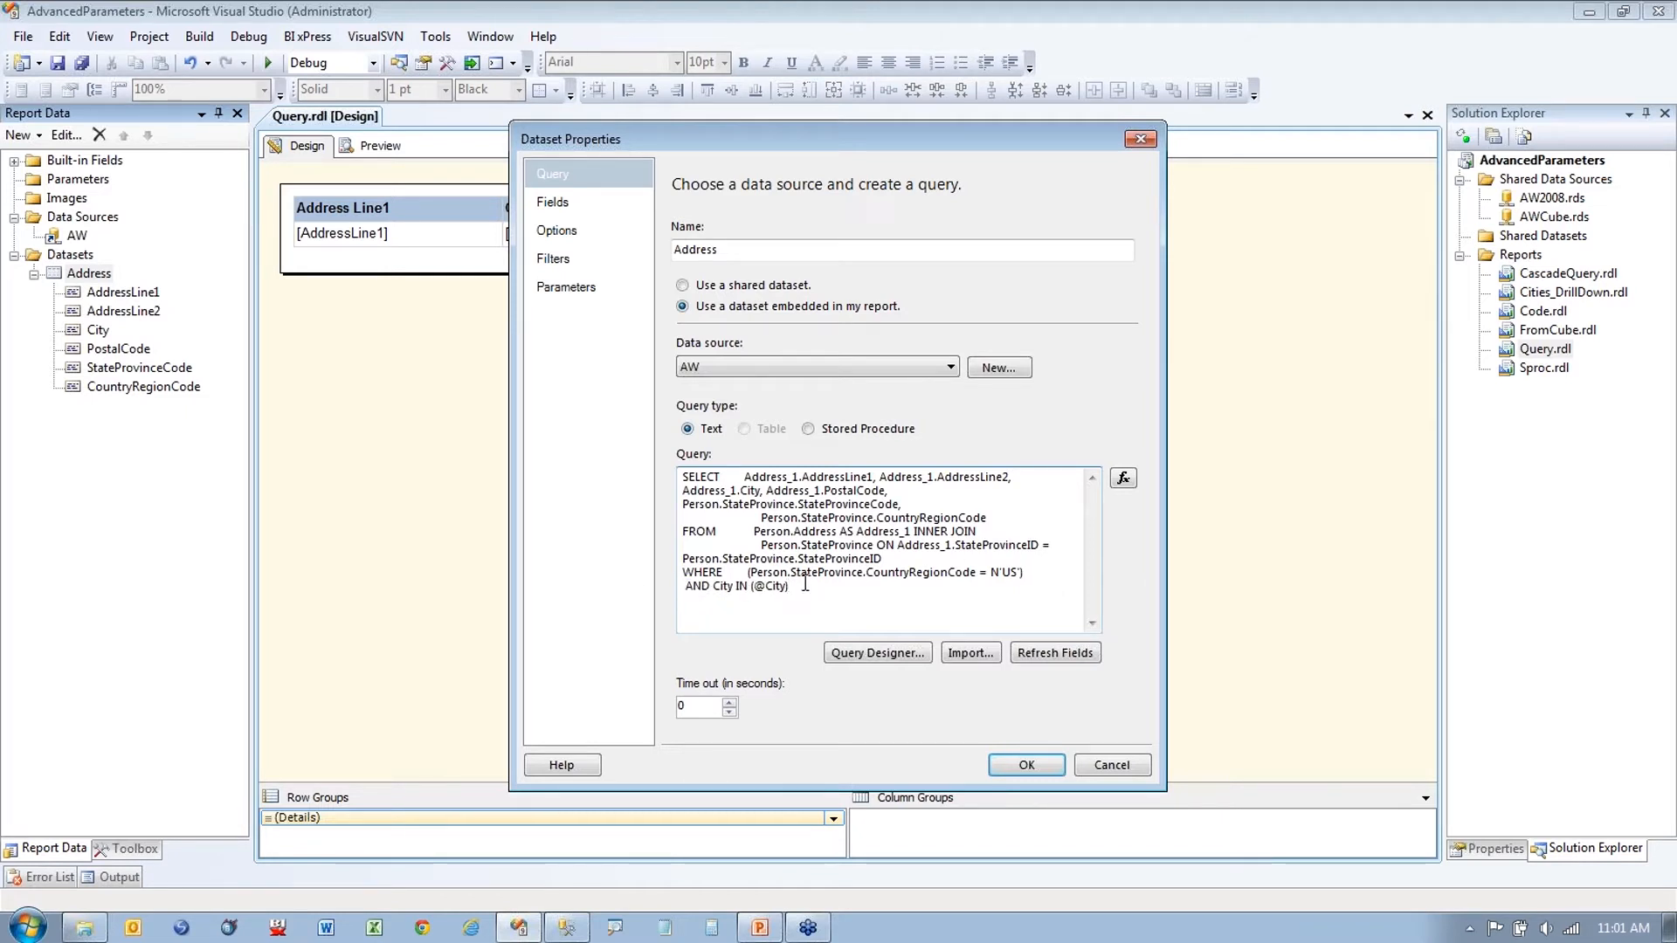
key("ctrl+1")
left_click_drag(603, 507, 729, 521)
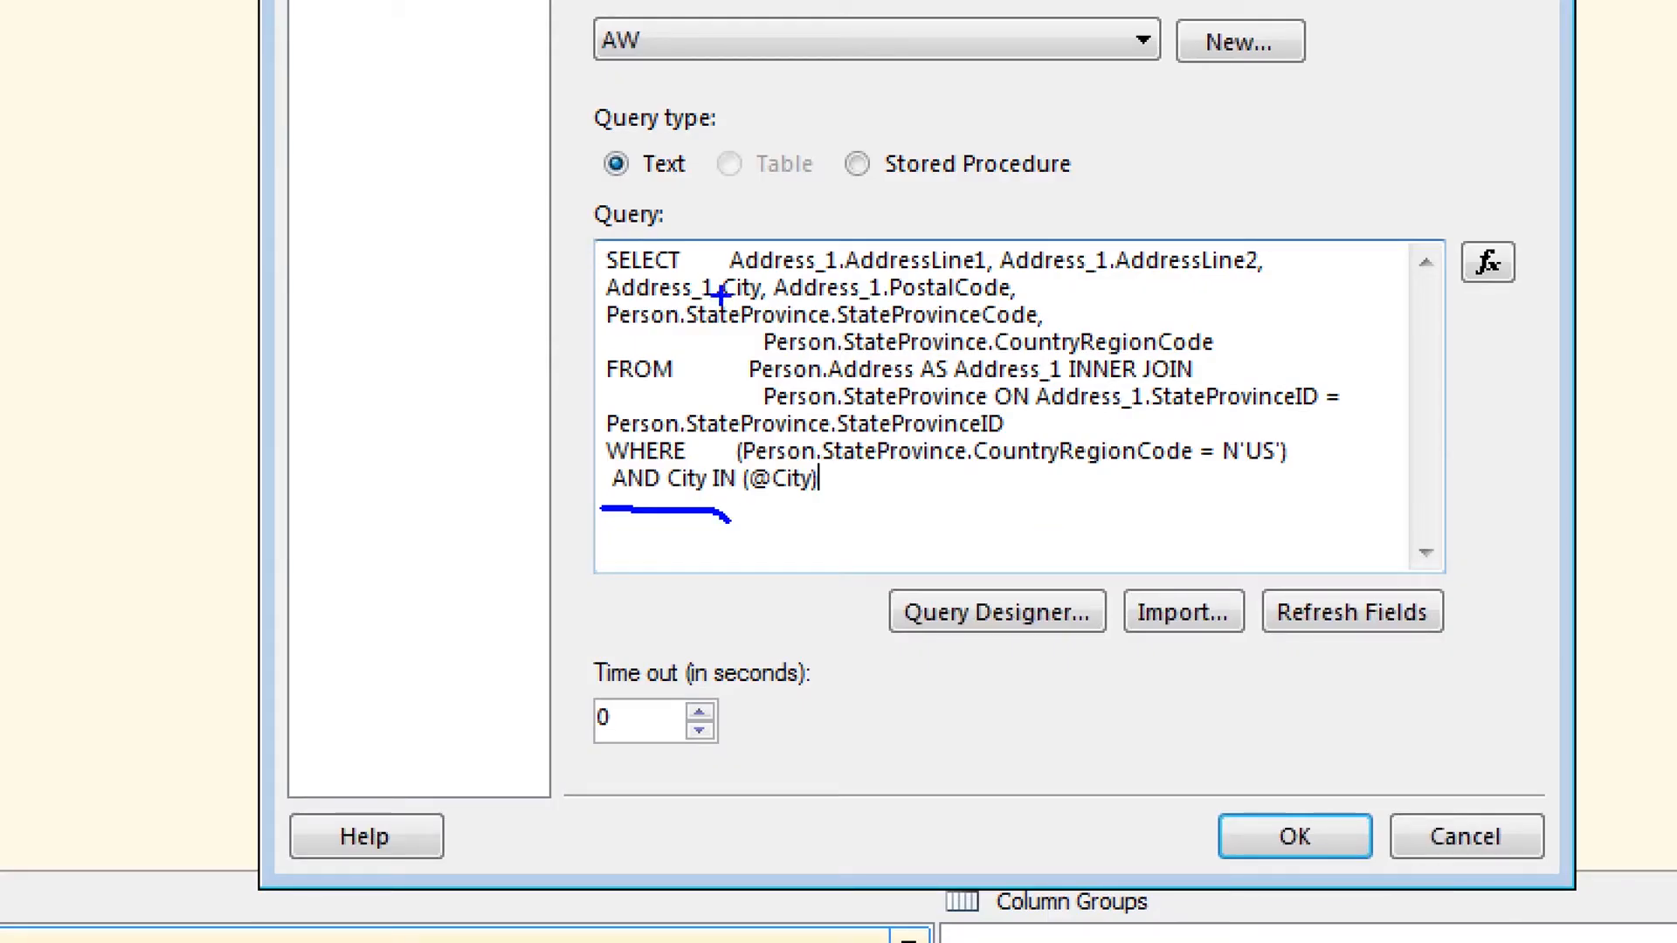
left_click_drag(719, 298, 751, 308)
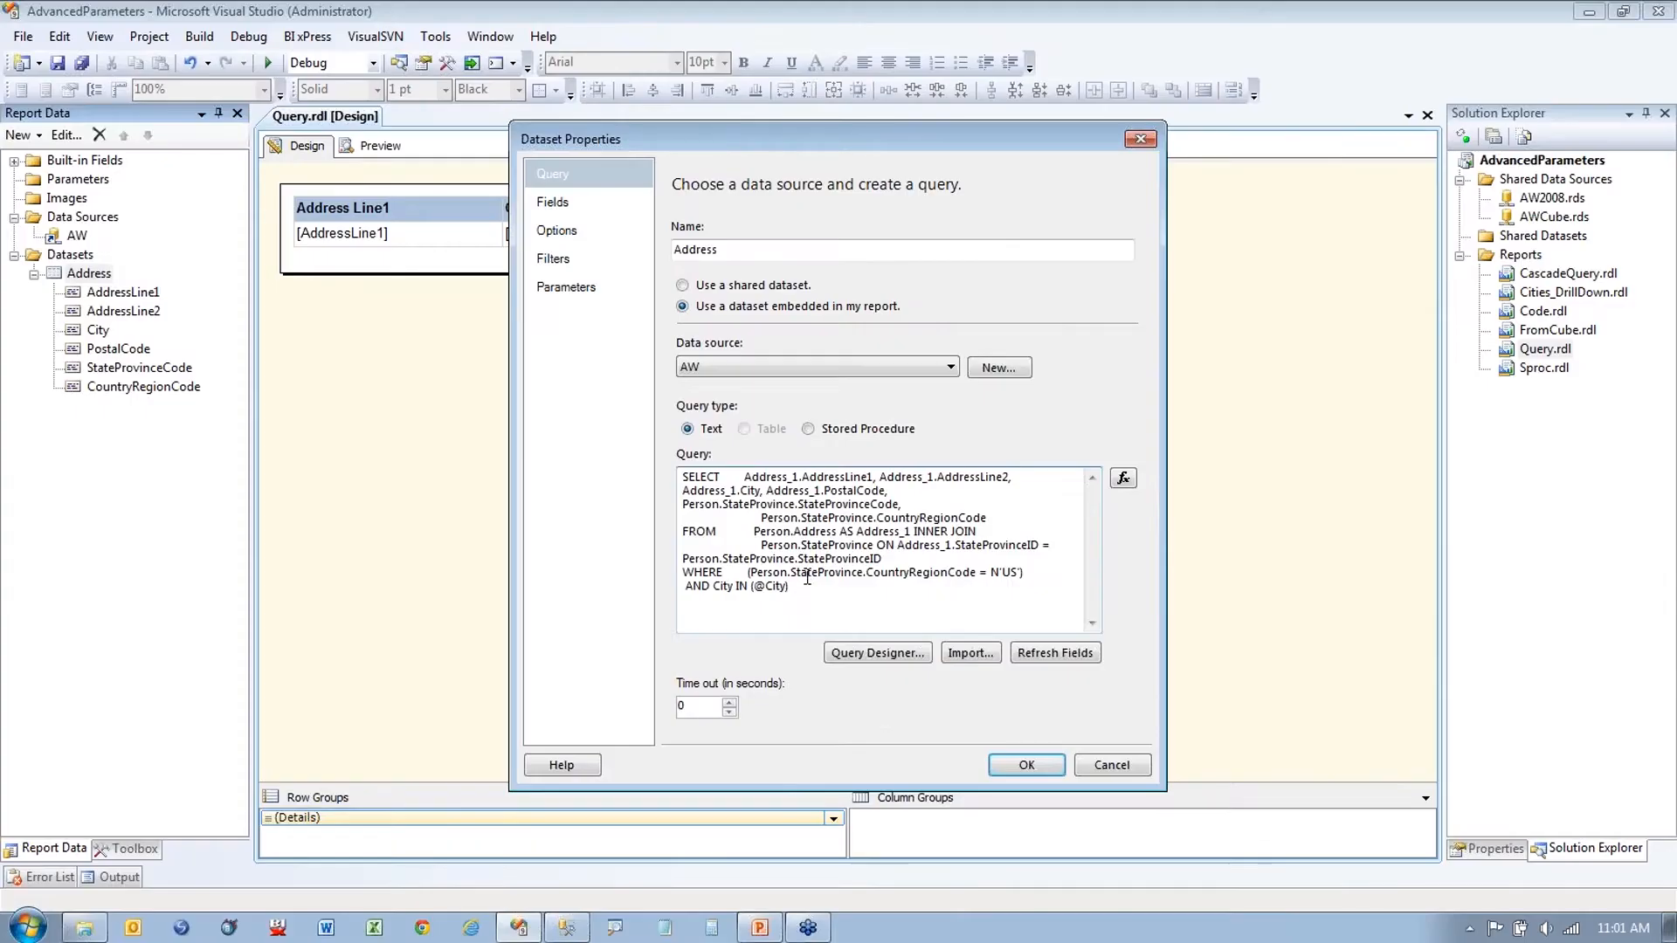
left_click_drag(751, 592, 808, 585)
left_click(811, 590)
left_click(1027, 765)
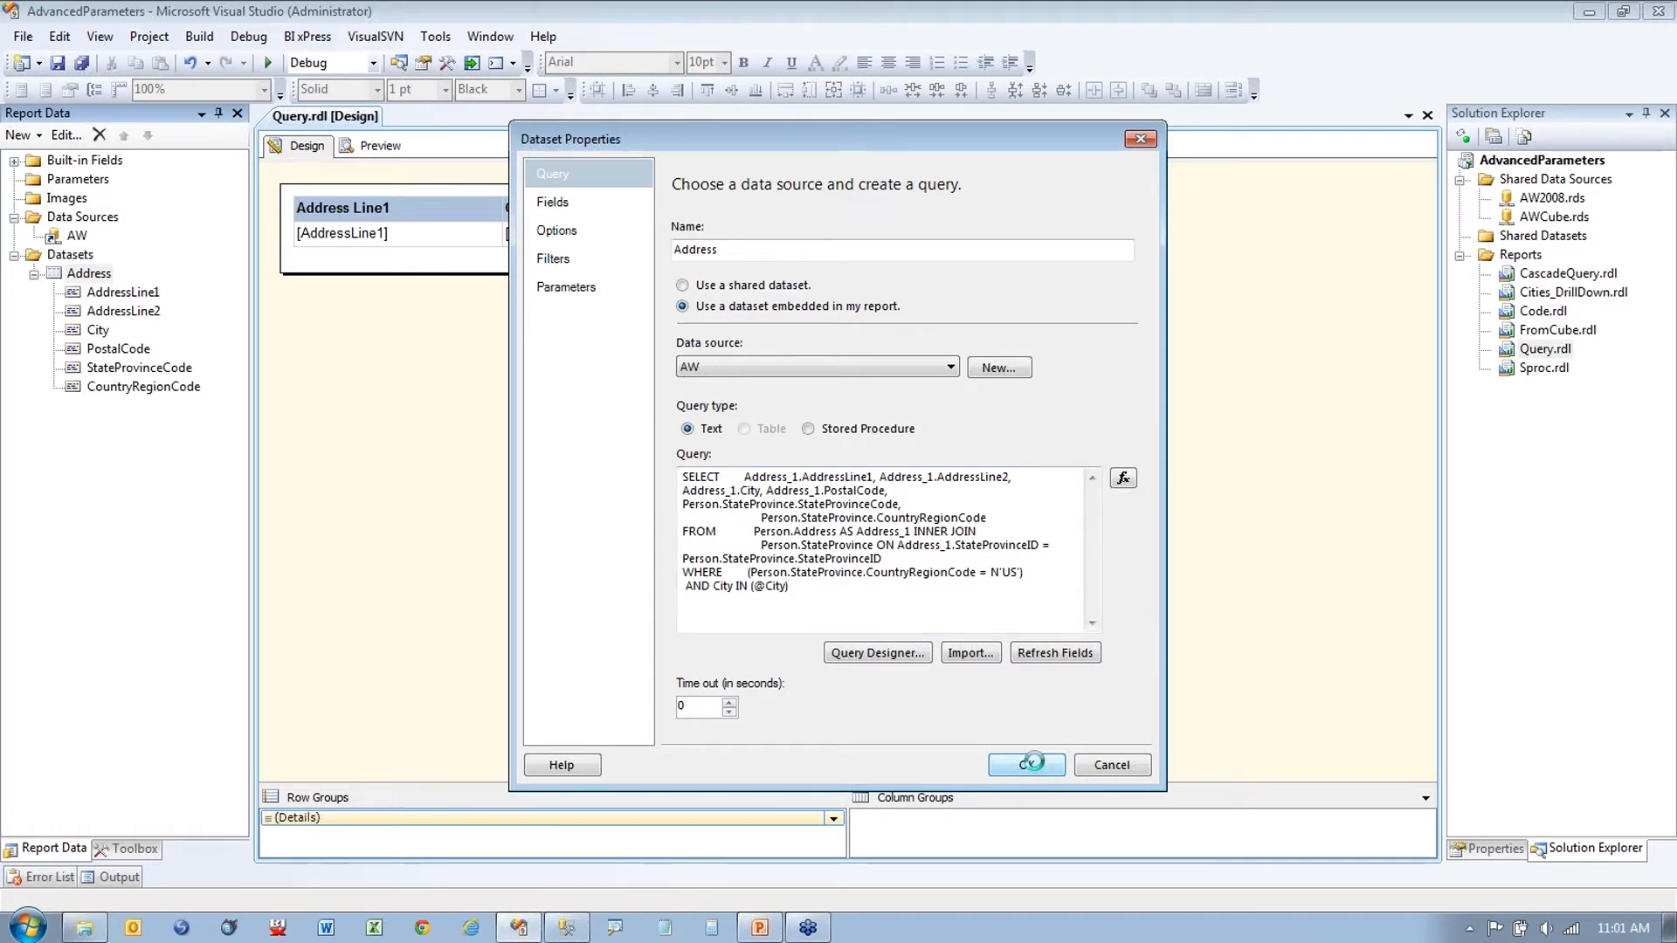
Step: Reveal the new City parameter and preview the report for Orlando, returning four addresses
left_click(14, 179)
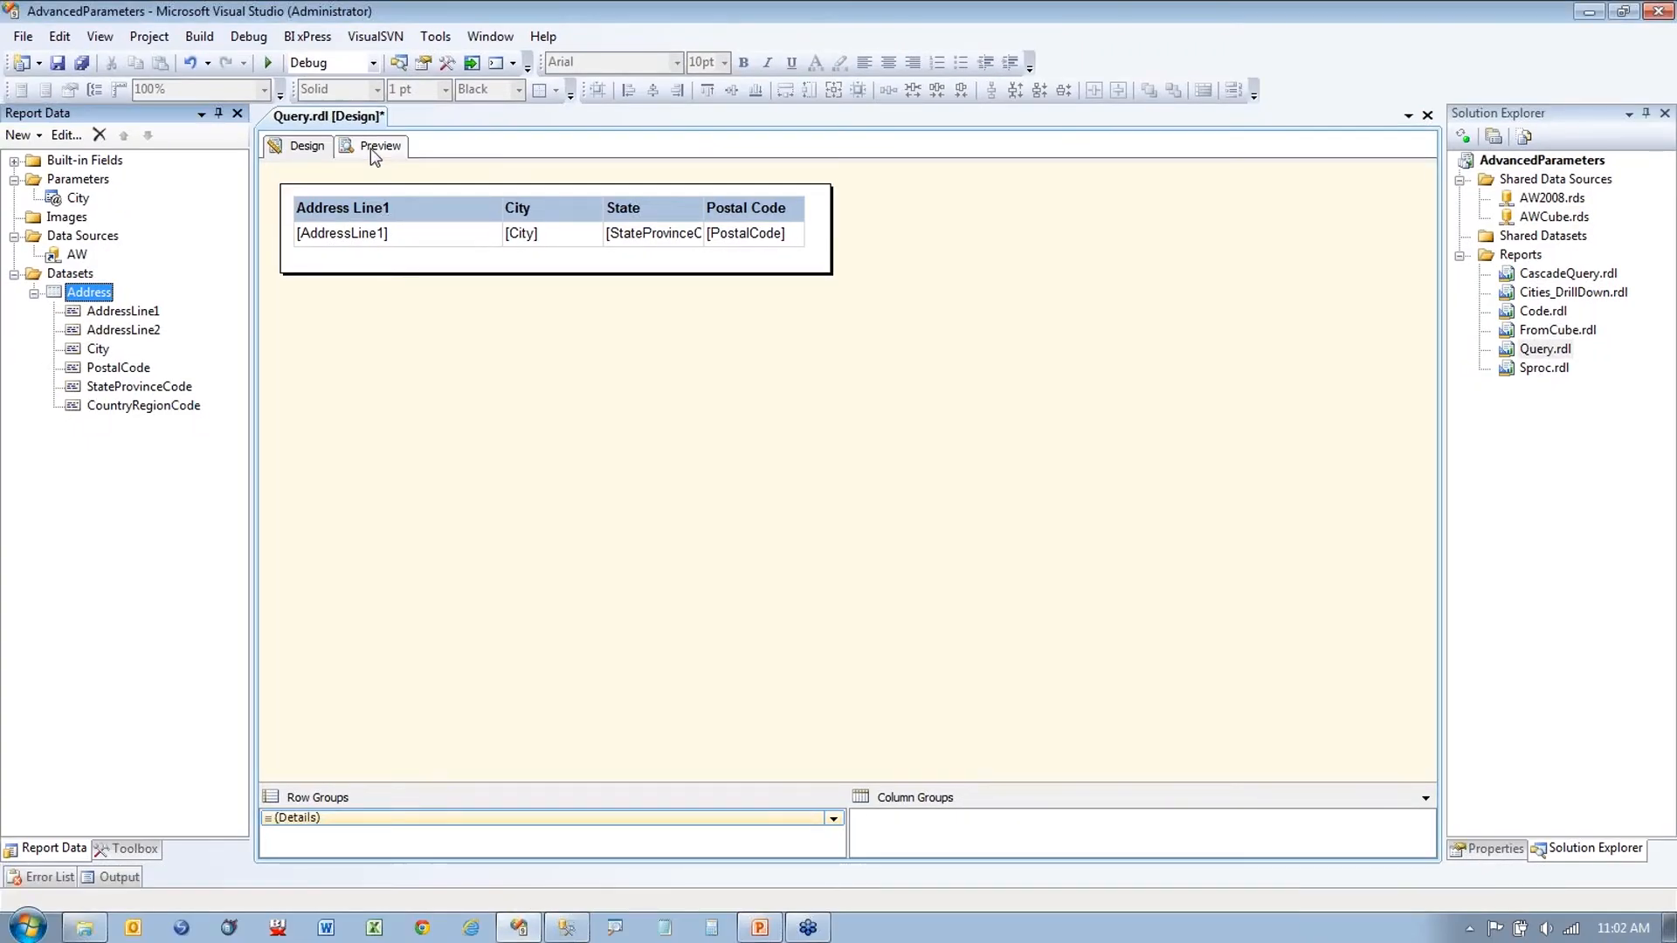
left_click(746, 300)
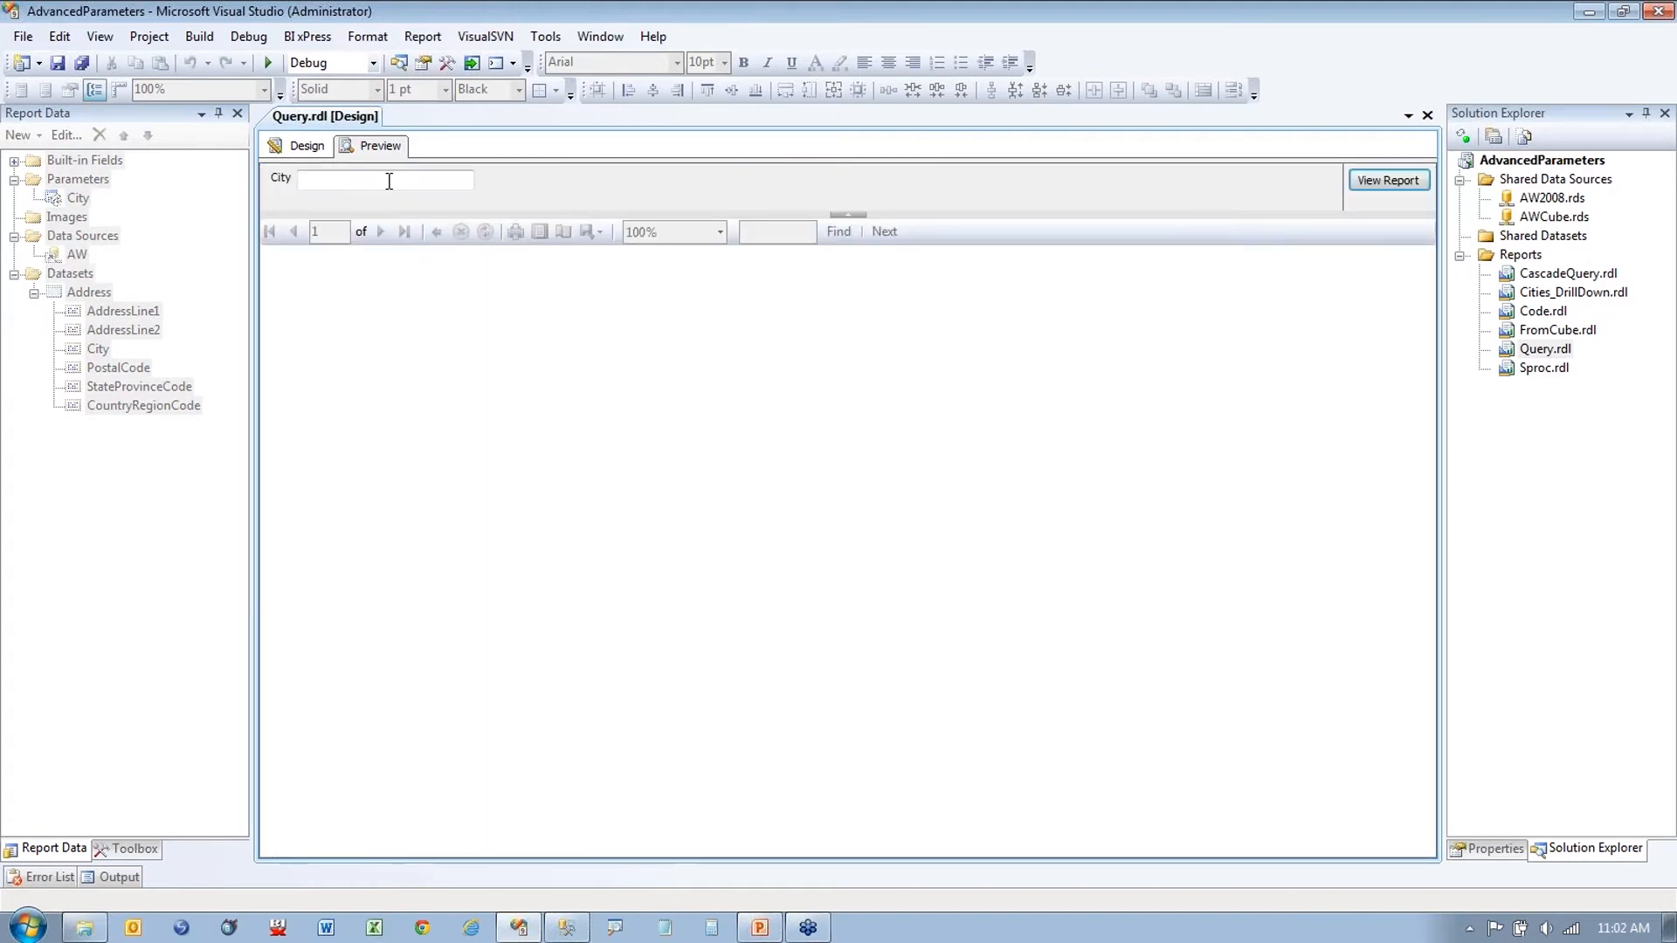
left_click(393, 181)
type("Orlando")
key("Return")
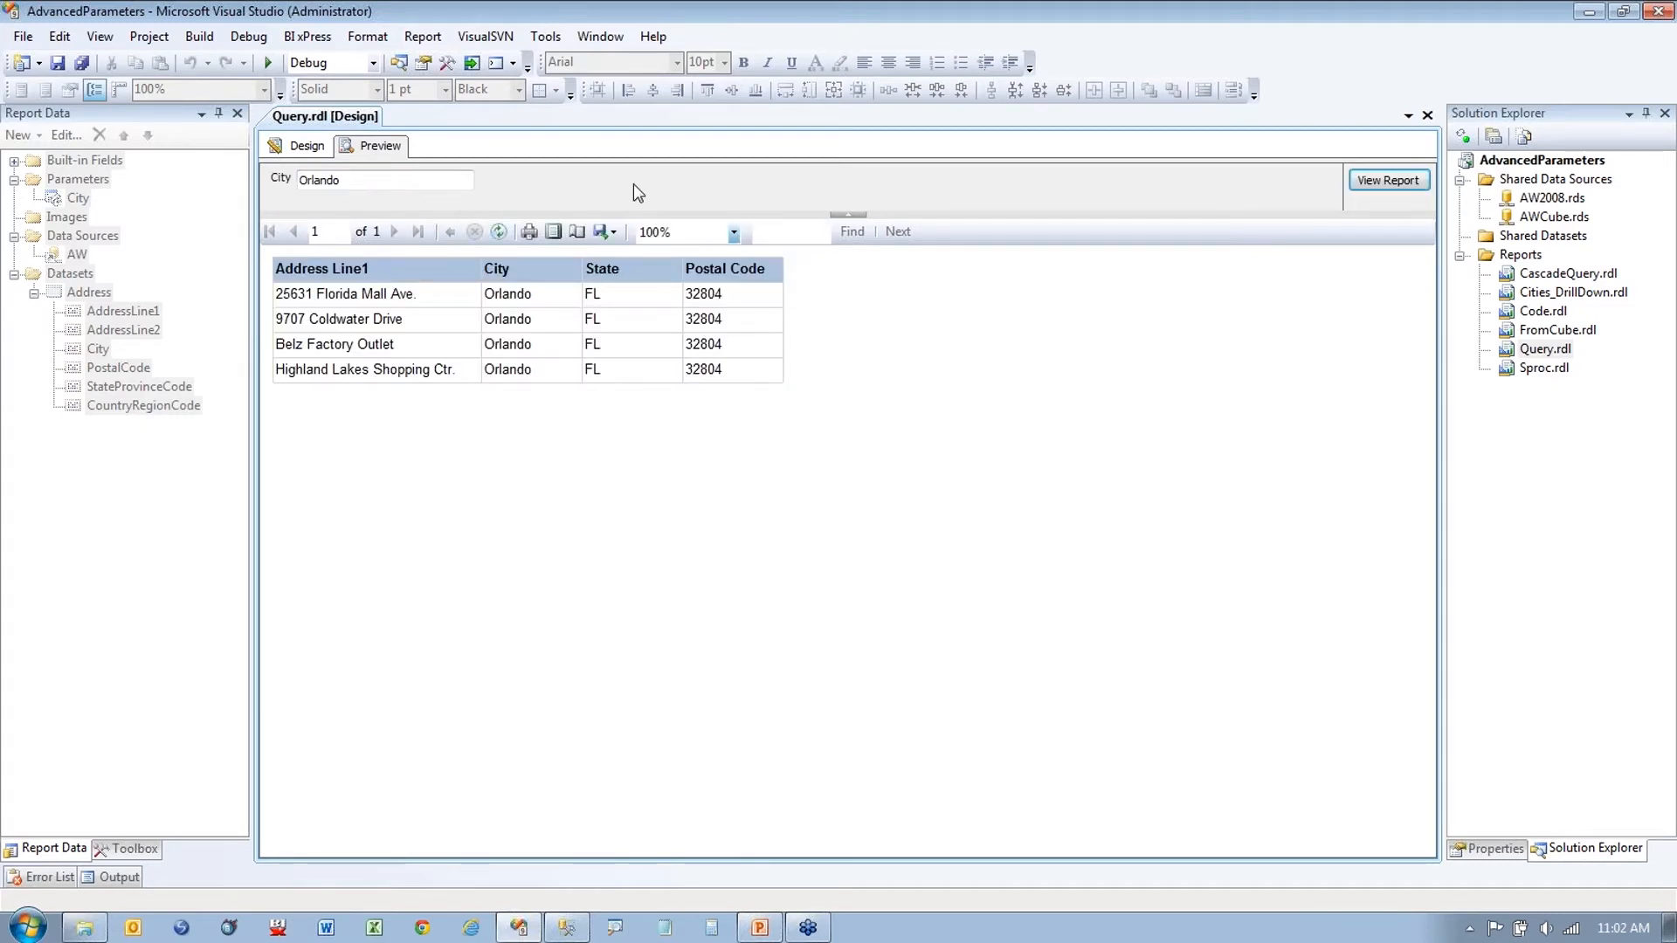
Step: Rerun the preview with the misspelt Orlanda, which returns nothing, then go back to design
double_click(400, 181)
left_click(431, 183)
key("BackSpace")
type("a")
key("Return")
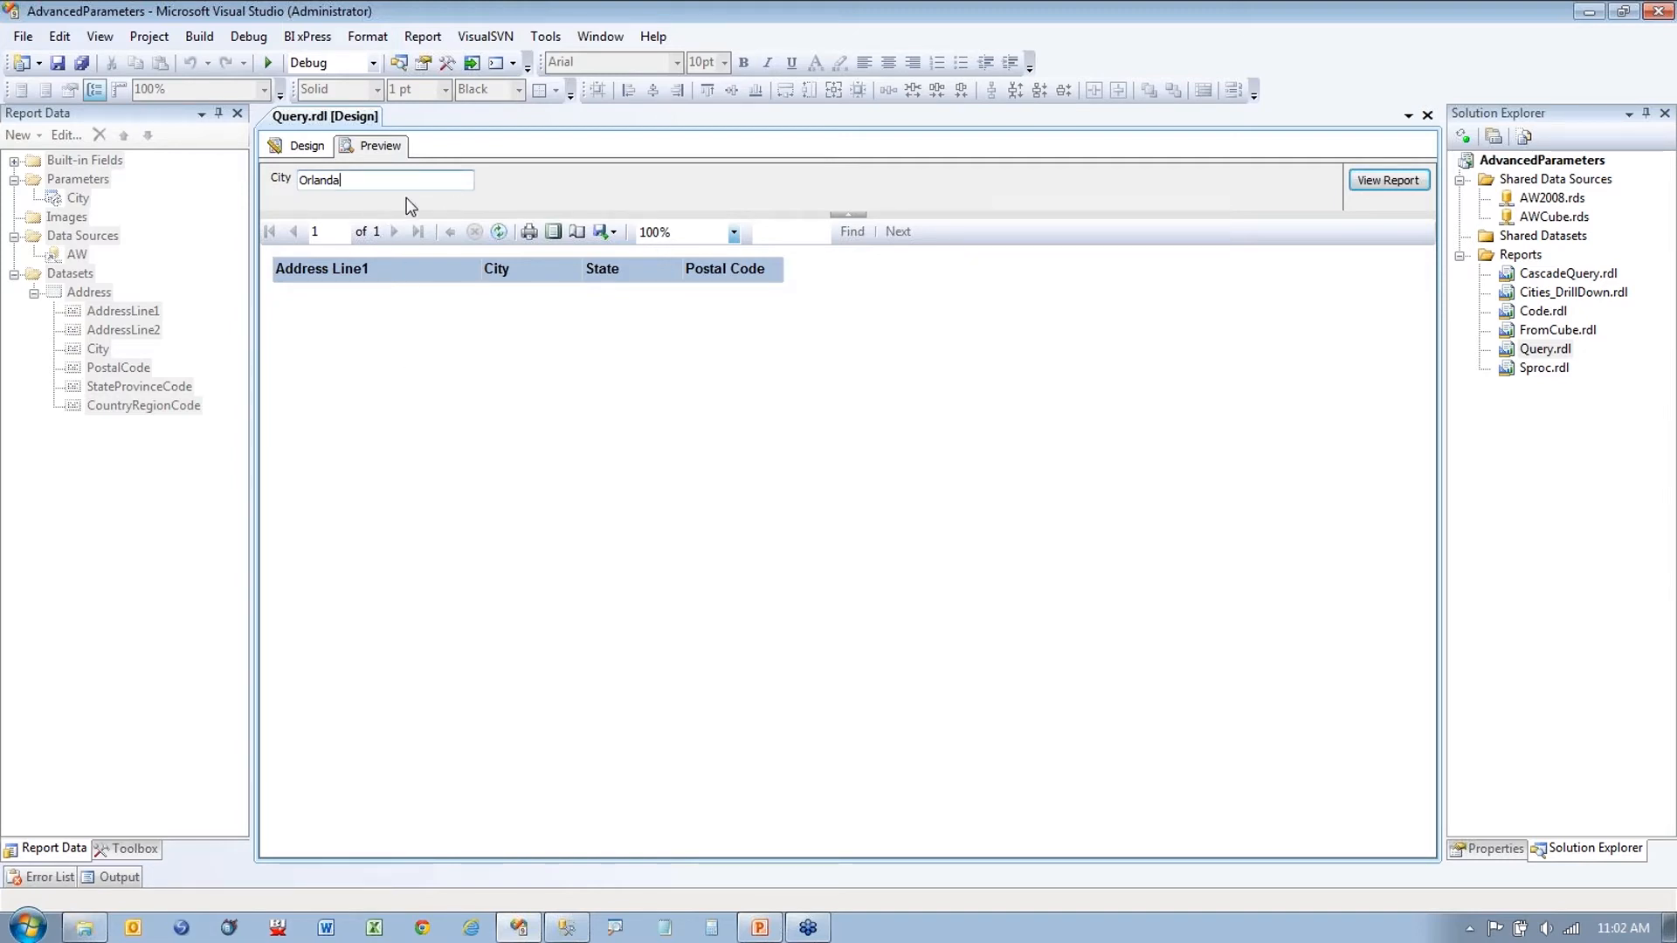
left_click(299, 145)
Step: Start a new embedded dataset for the report and clear its default name
left_click(88, 293)
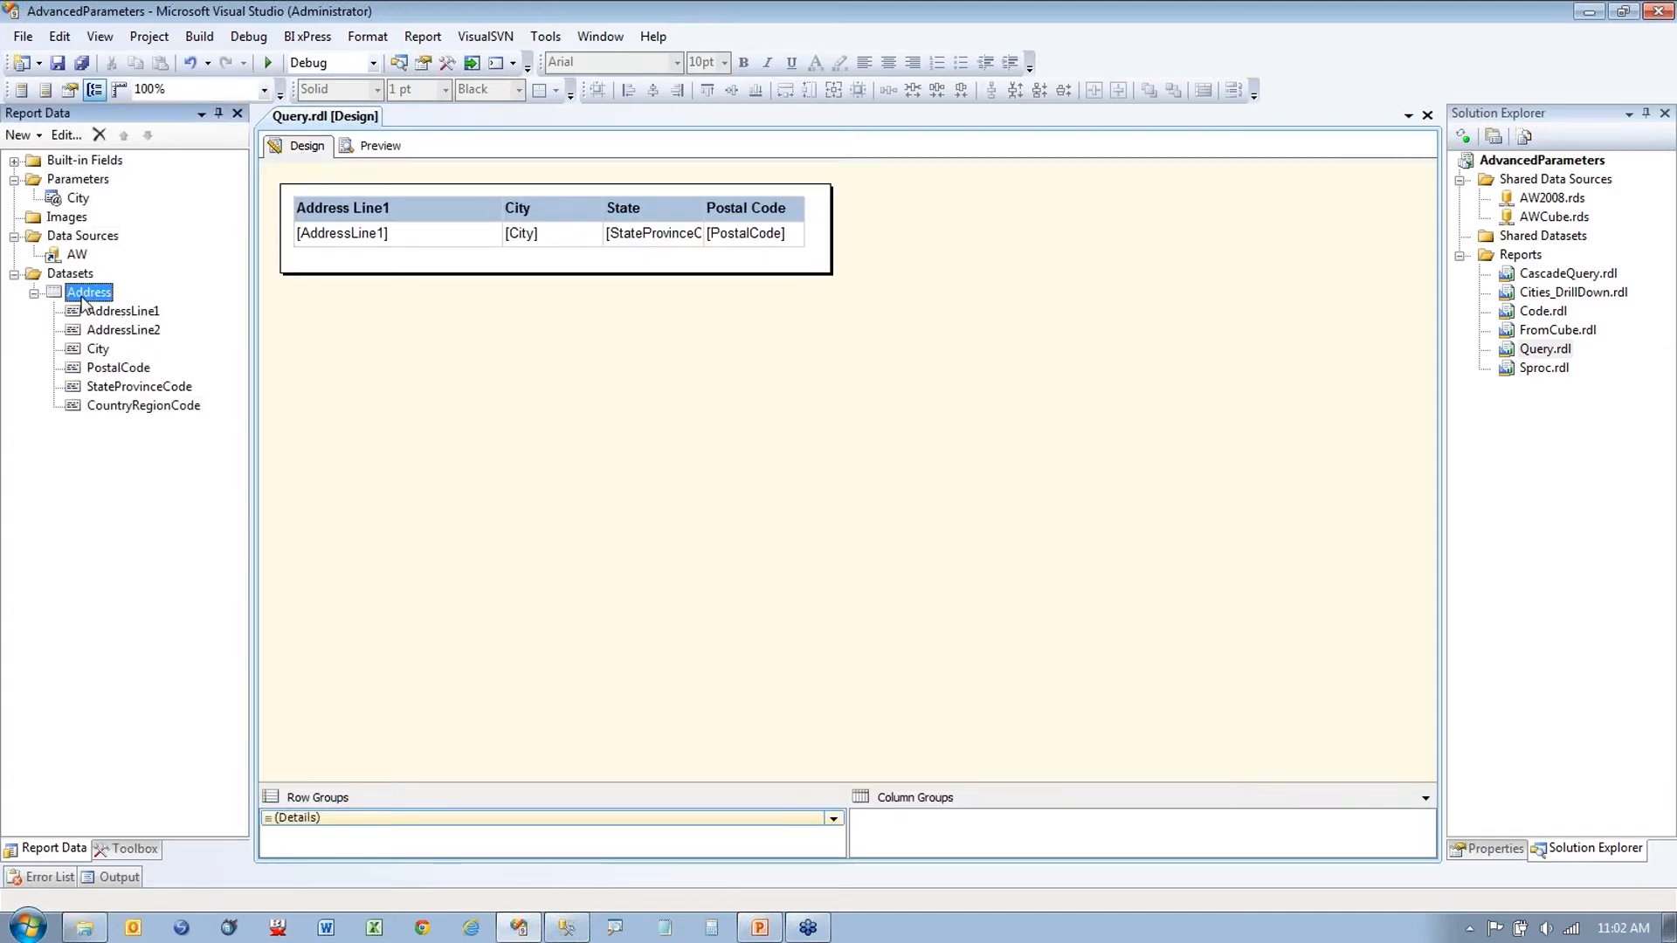
right_click(71, 275)
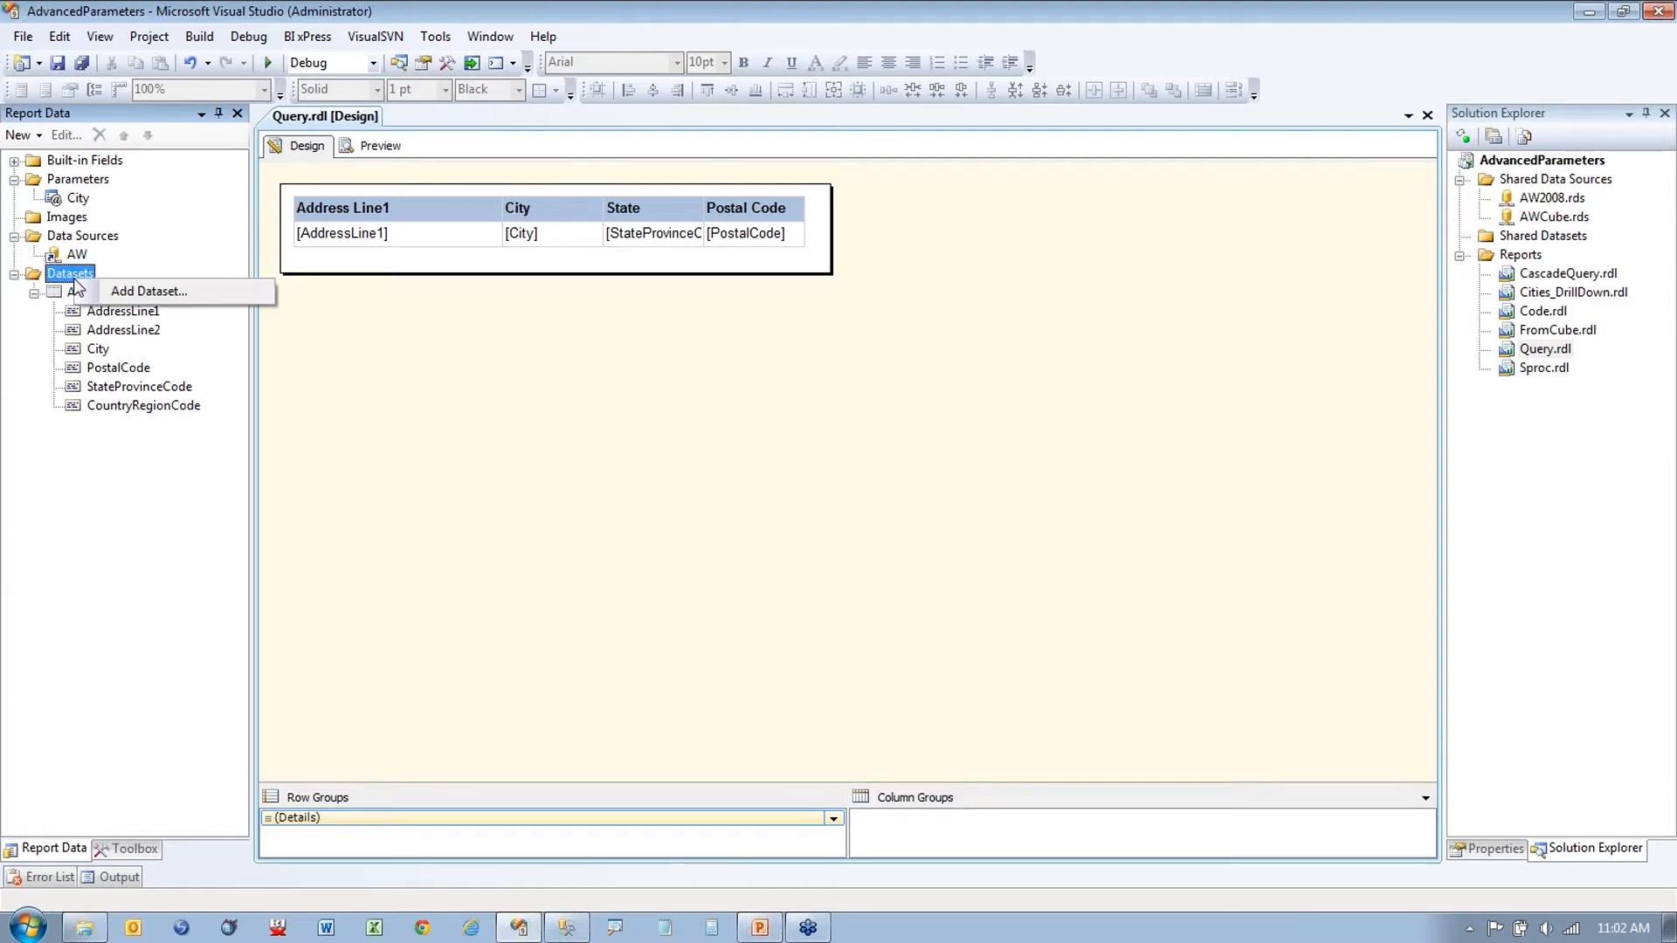
left_click(131, 292)
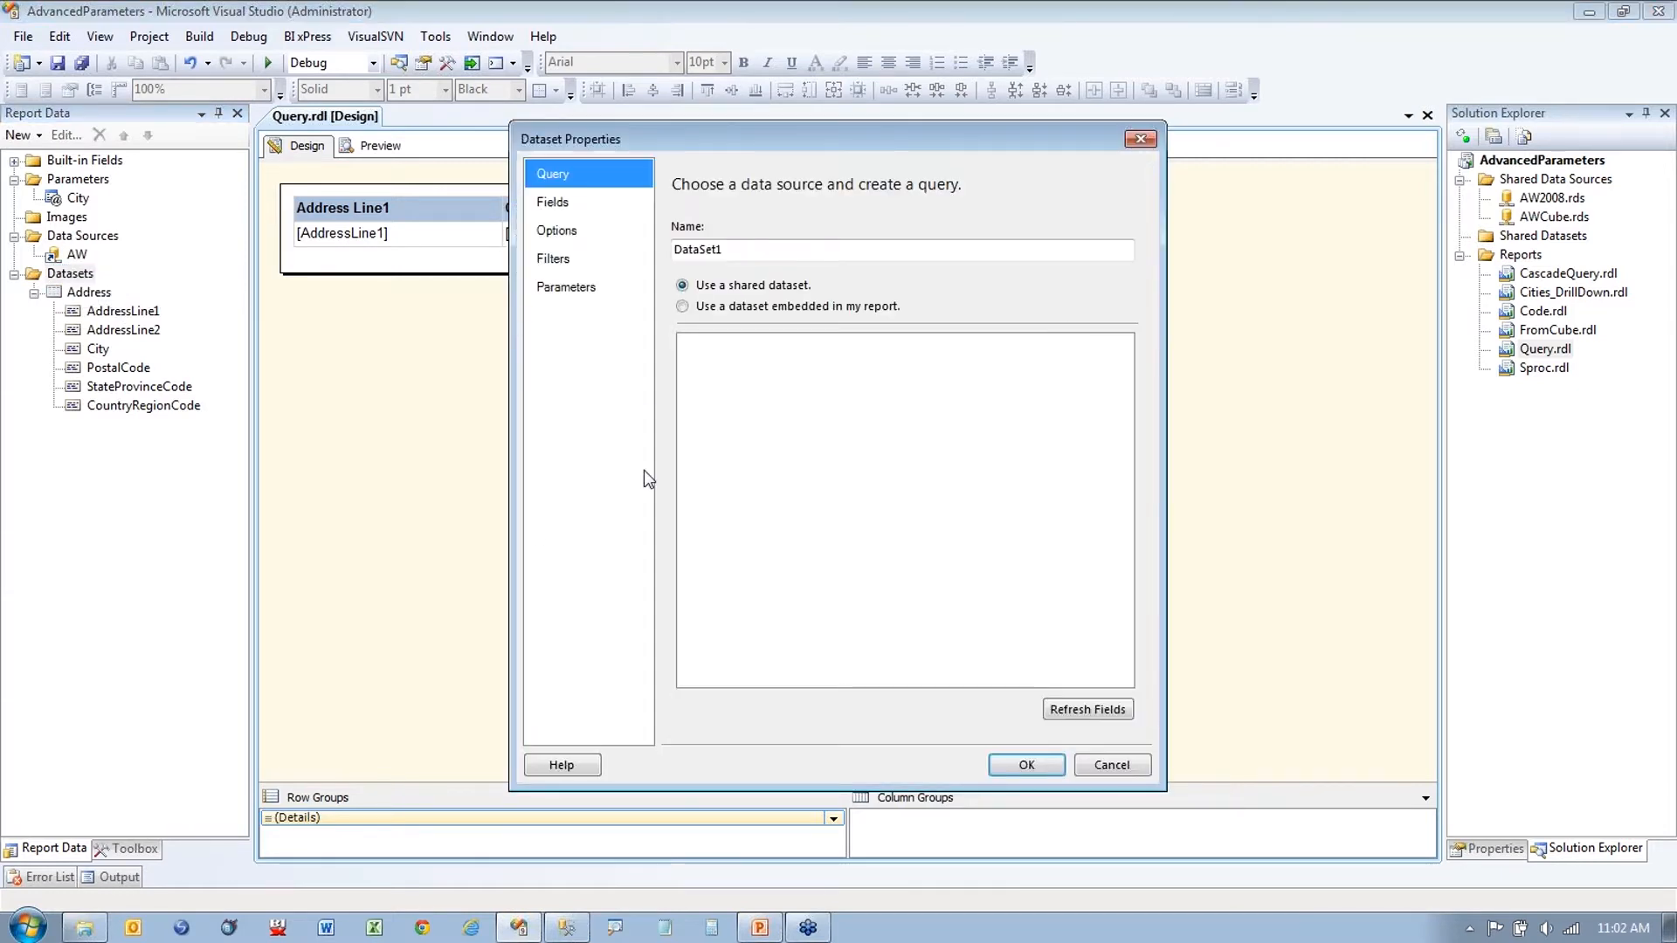
left_click(685, 307)
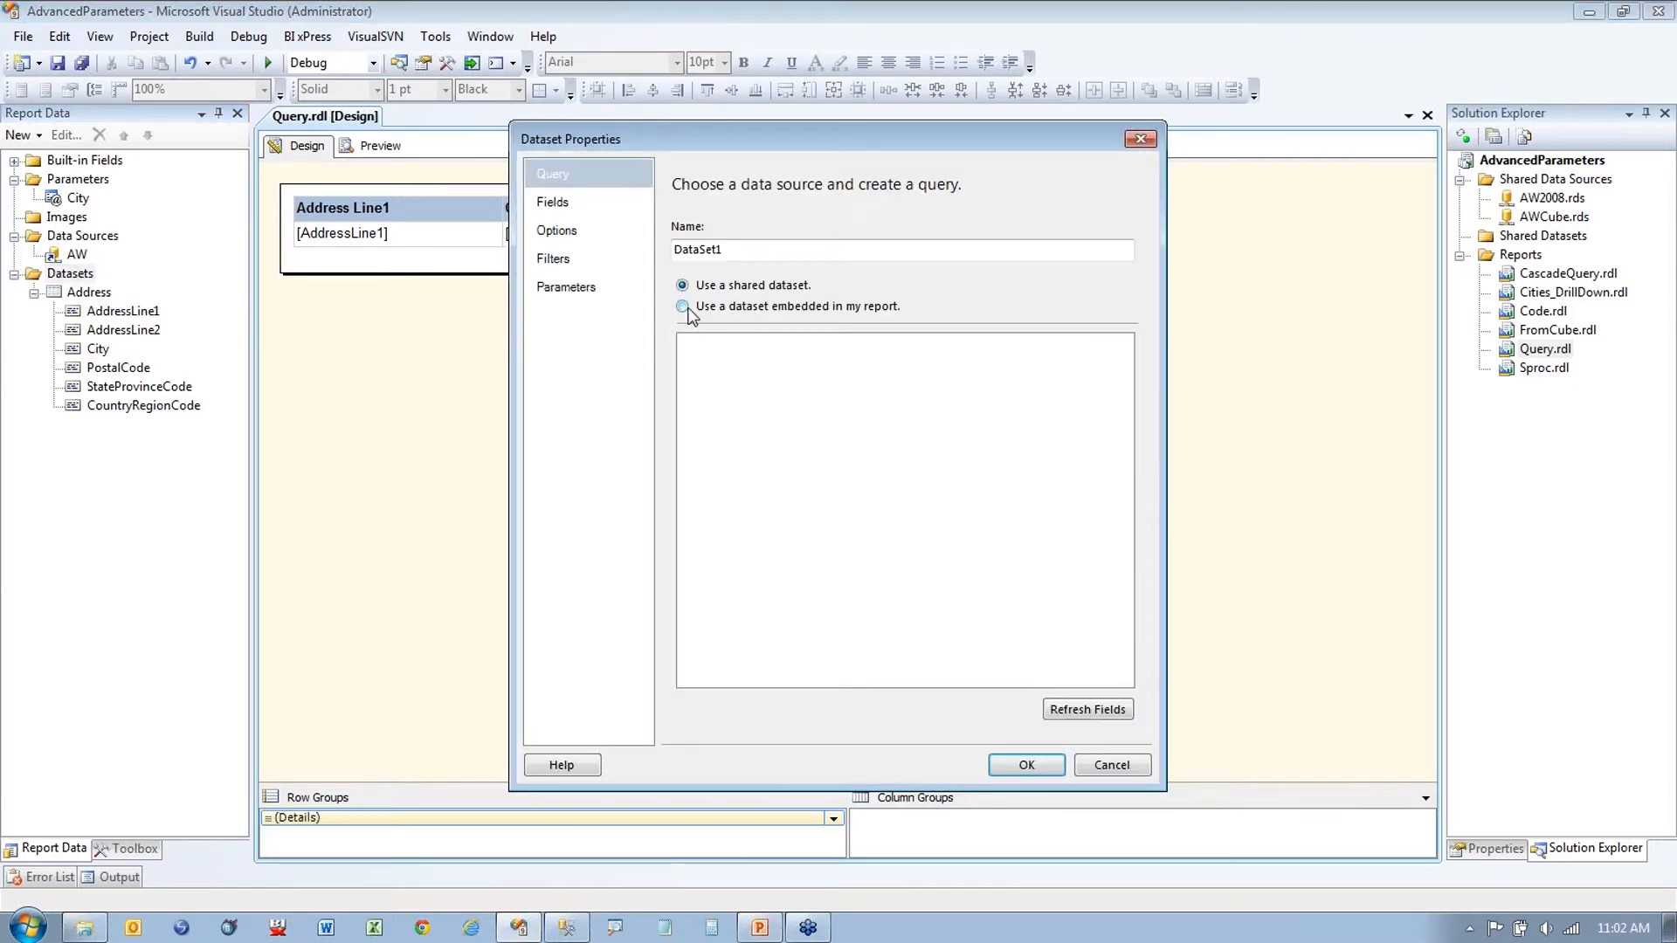
double_click(973, 253)
key("BackSpace")
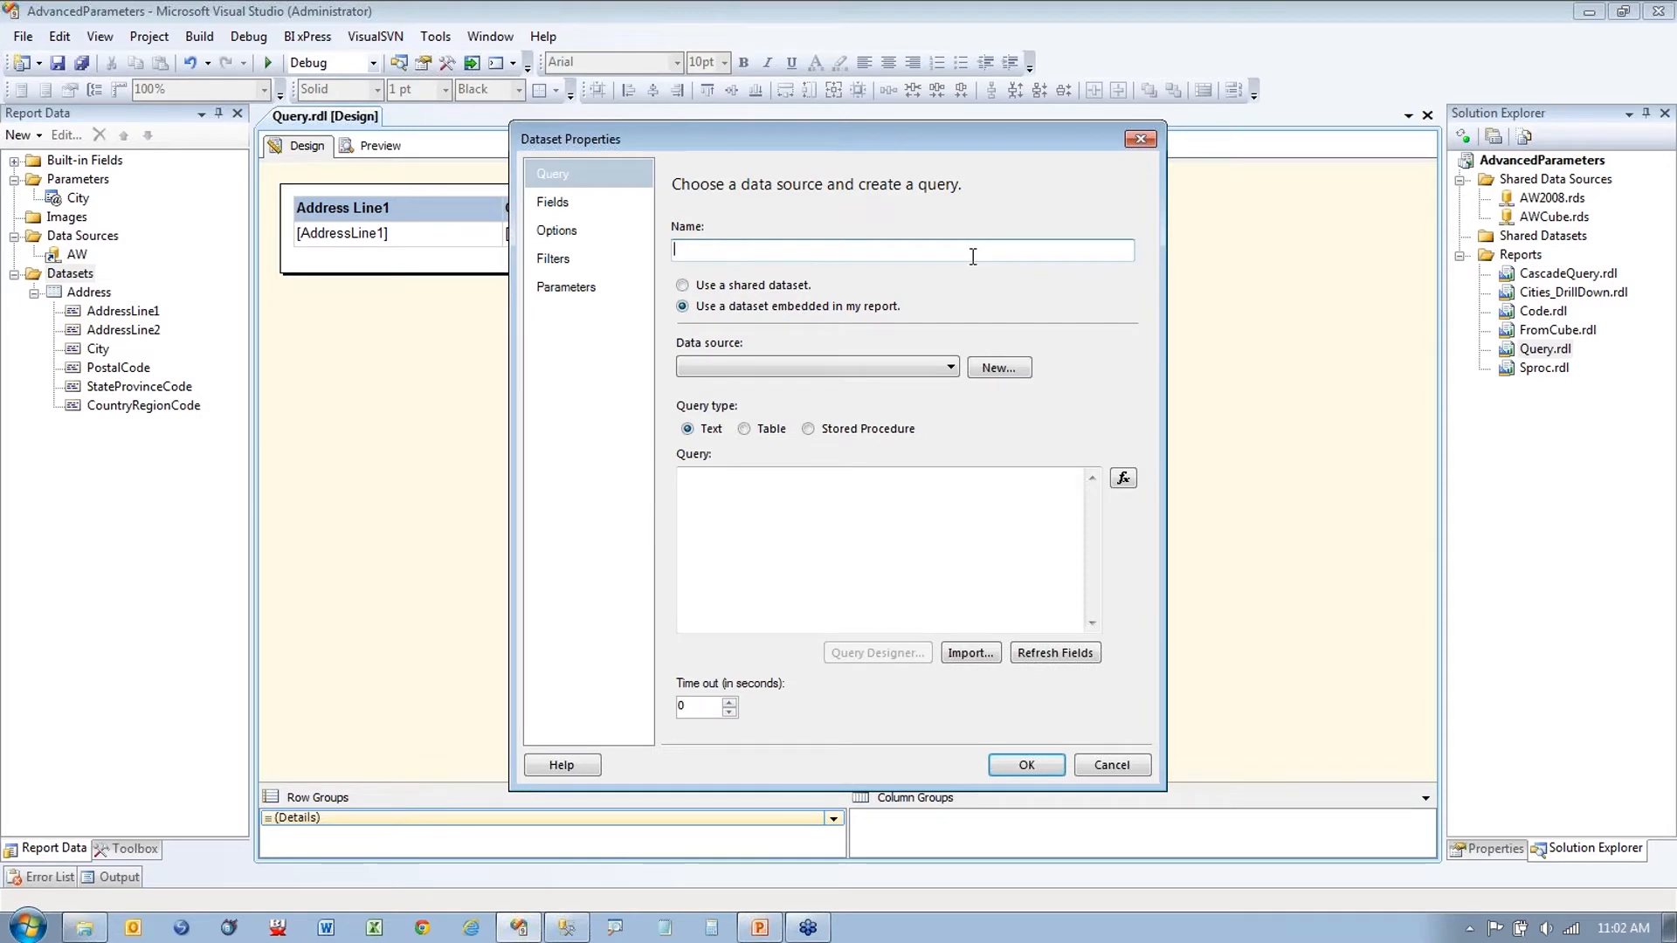
Step: Name the dataset CityParam with the AW data source, leaving its query to fill
left_click(931, 371)
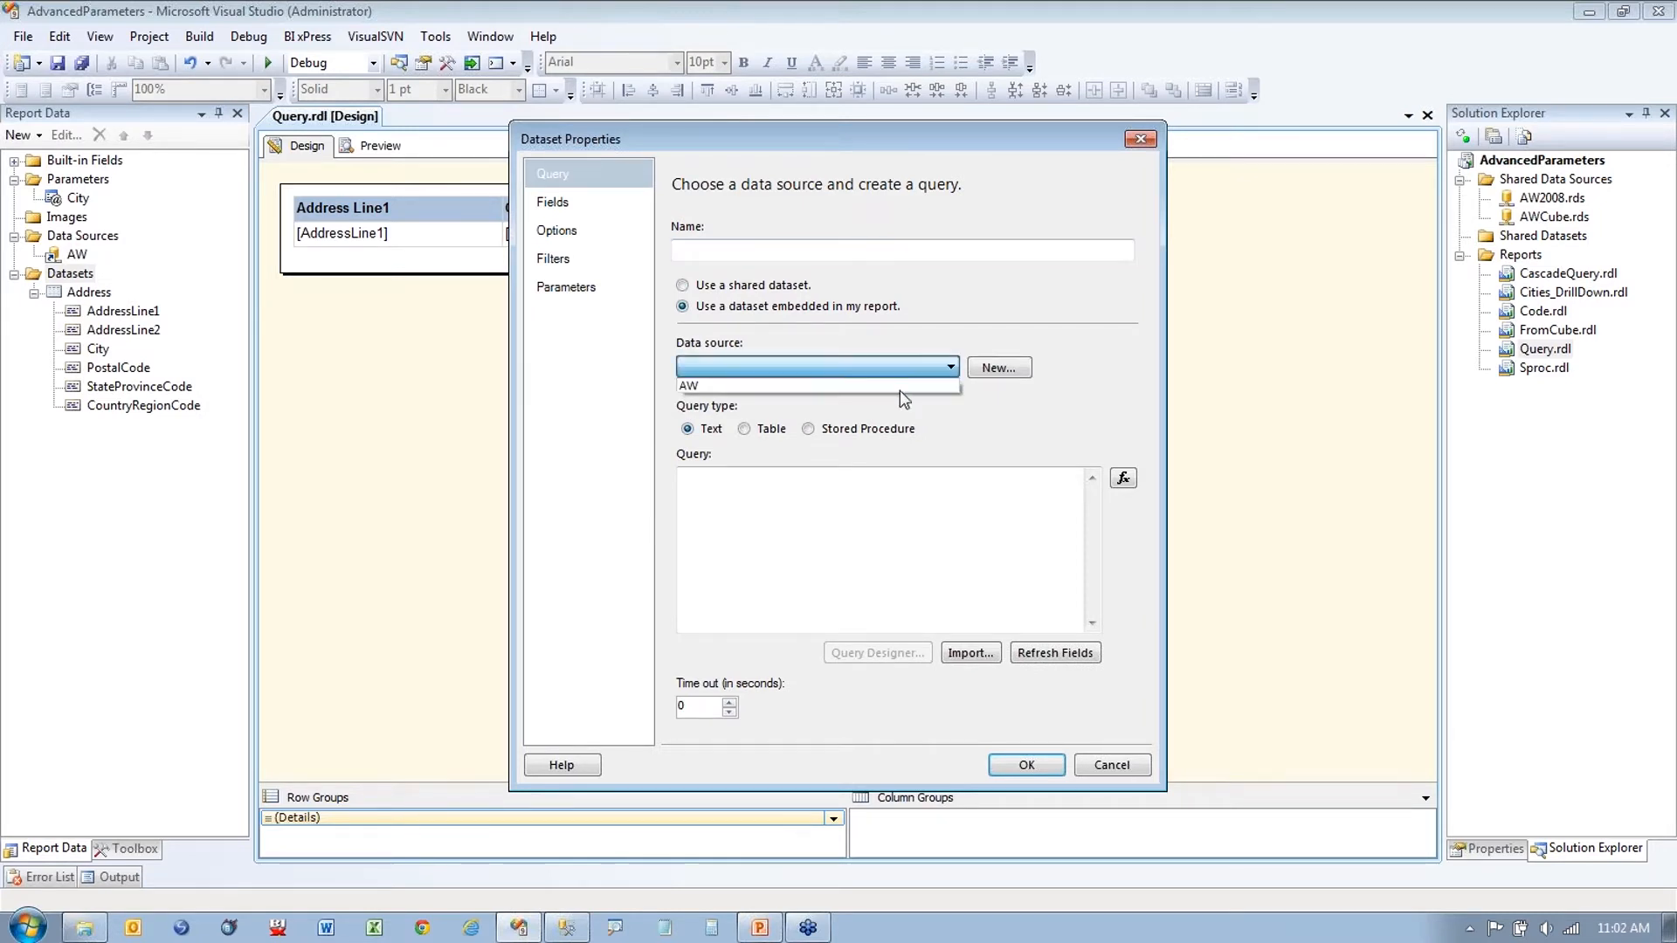
left_click(899, 390)
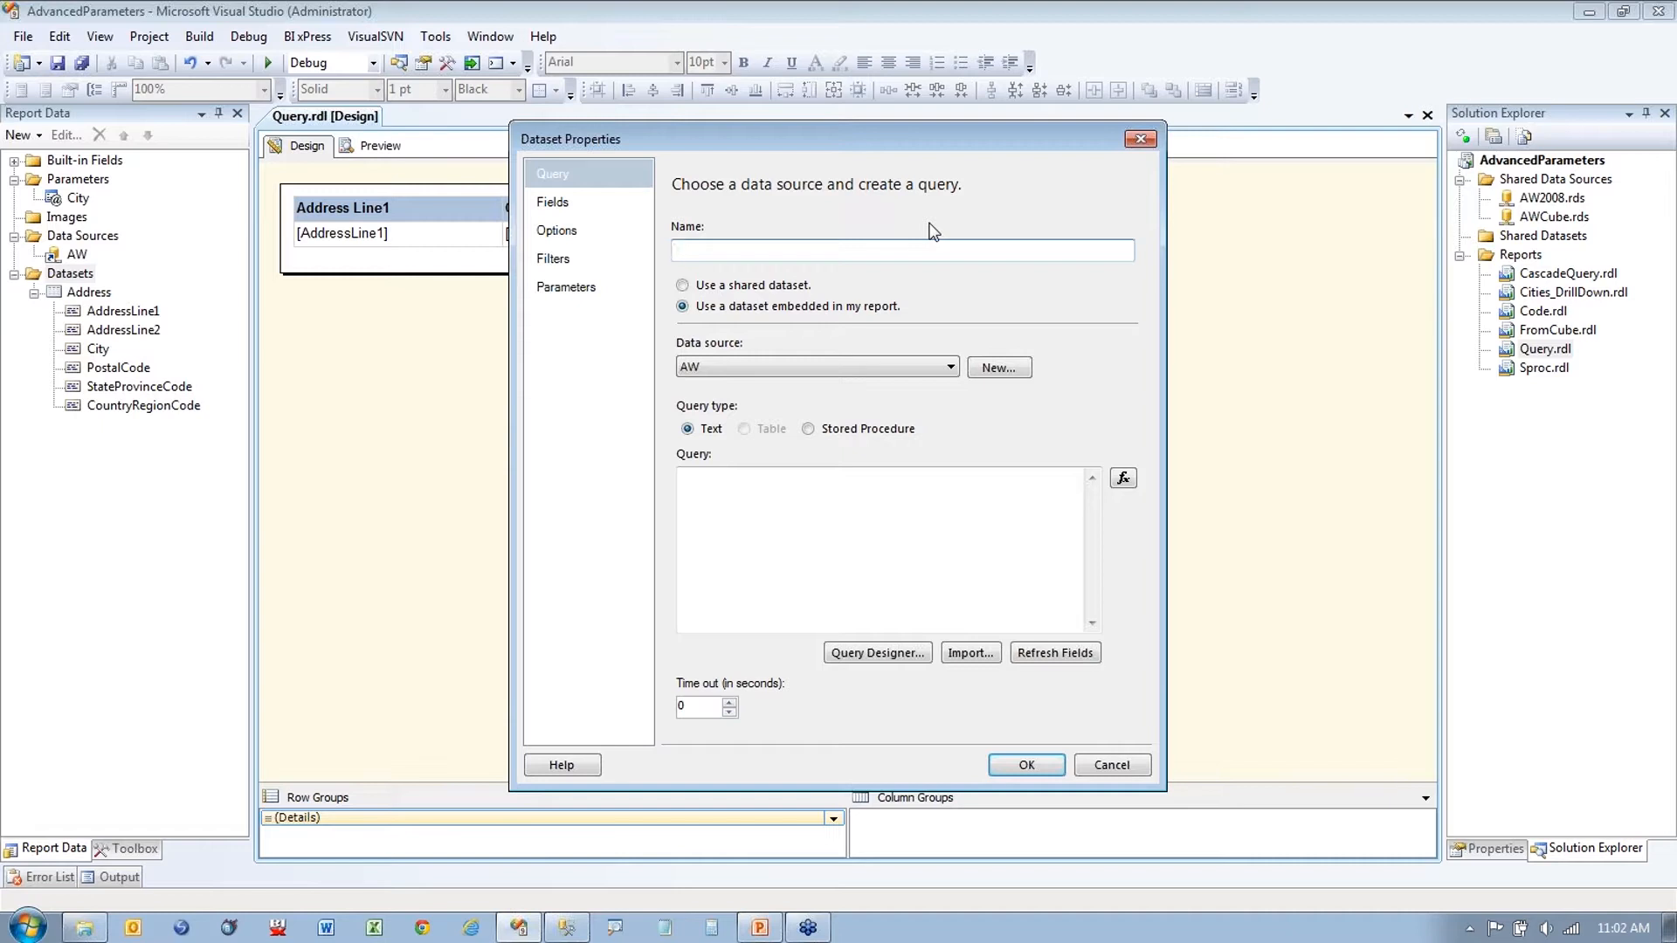
type("CityParam")
left_click(810, 519)
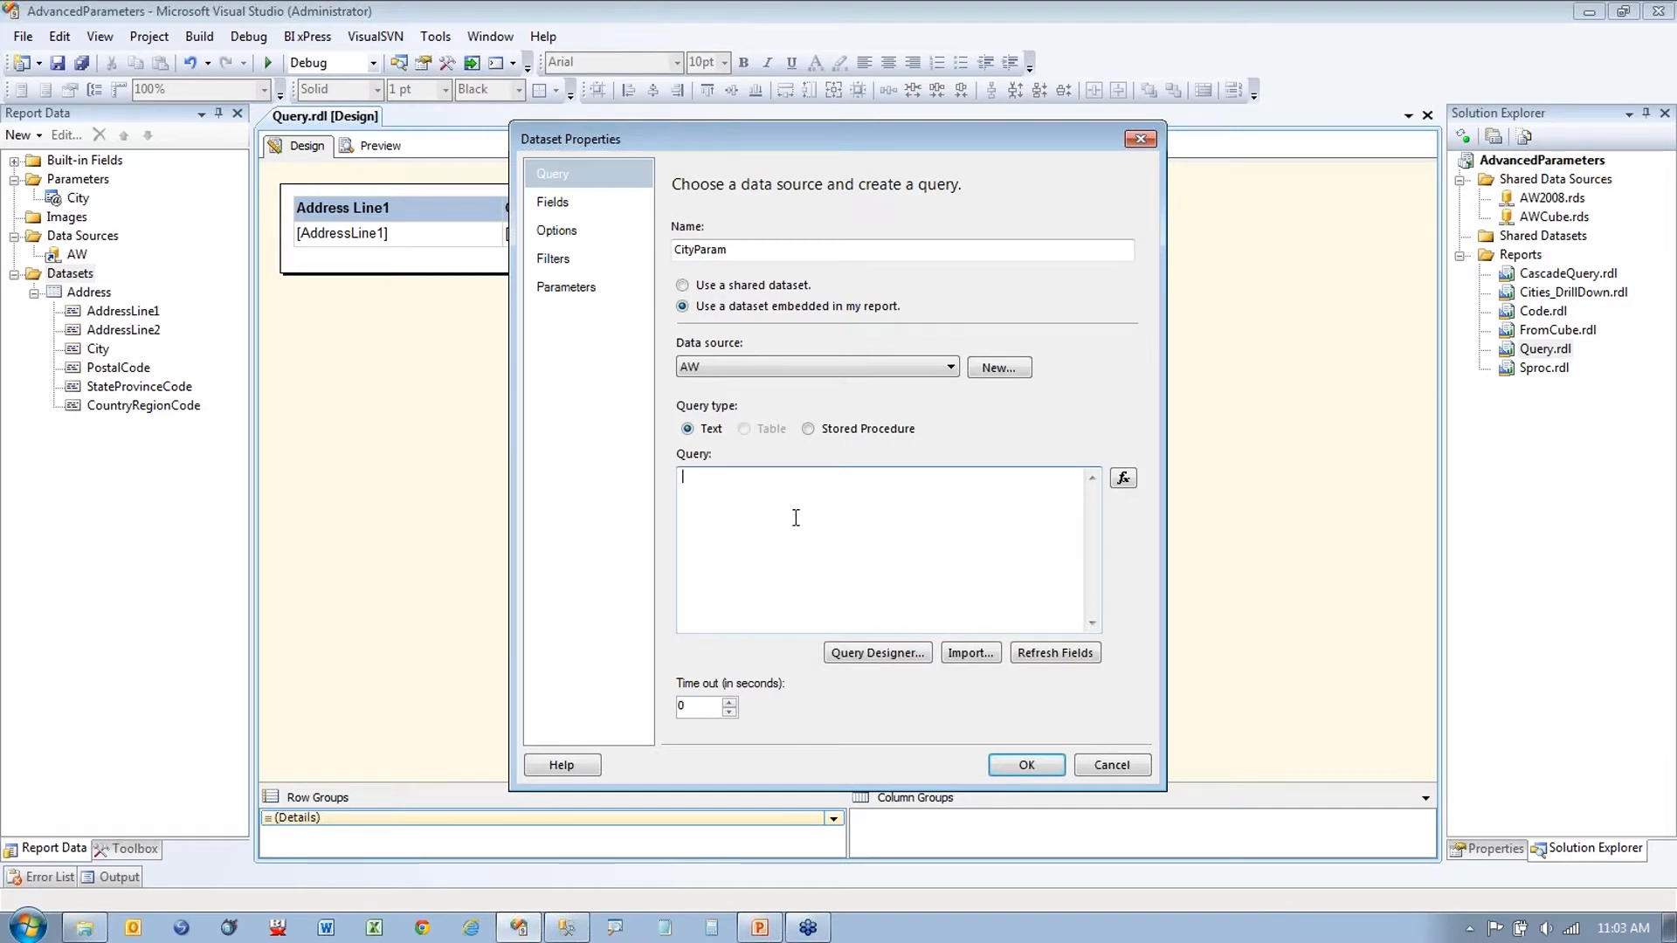
left_click(569, 929)
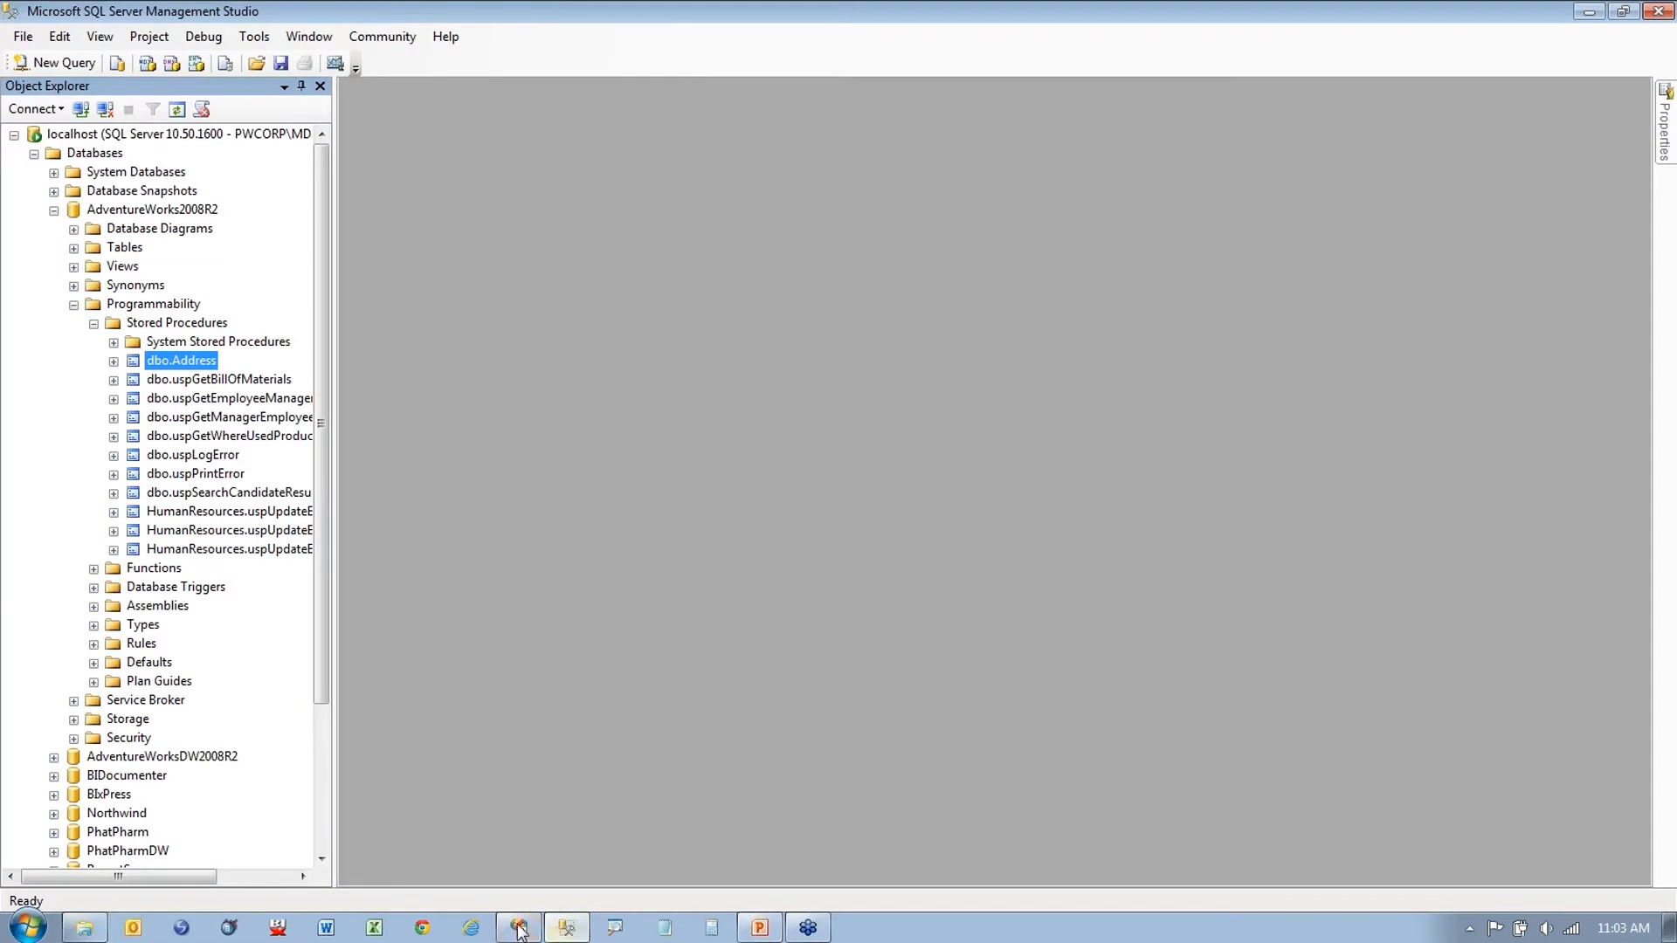
Step: Open CityParam.sql in Notepad++ and copy the entire city query
left_click(519, 932)
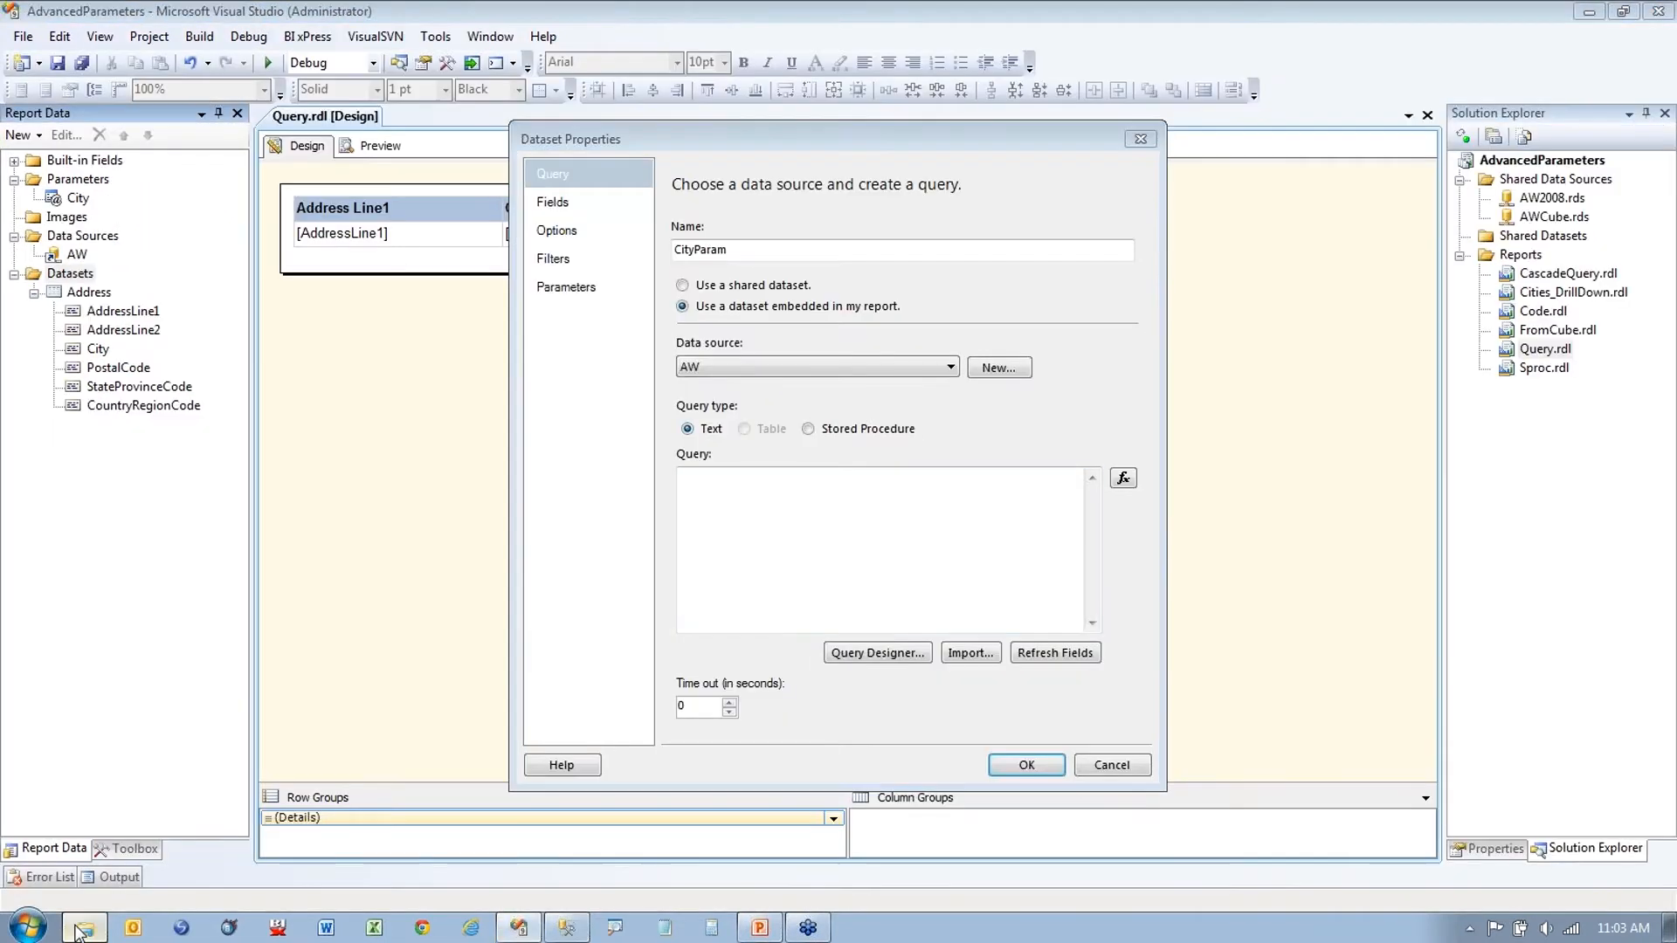
left_click(86, 929)
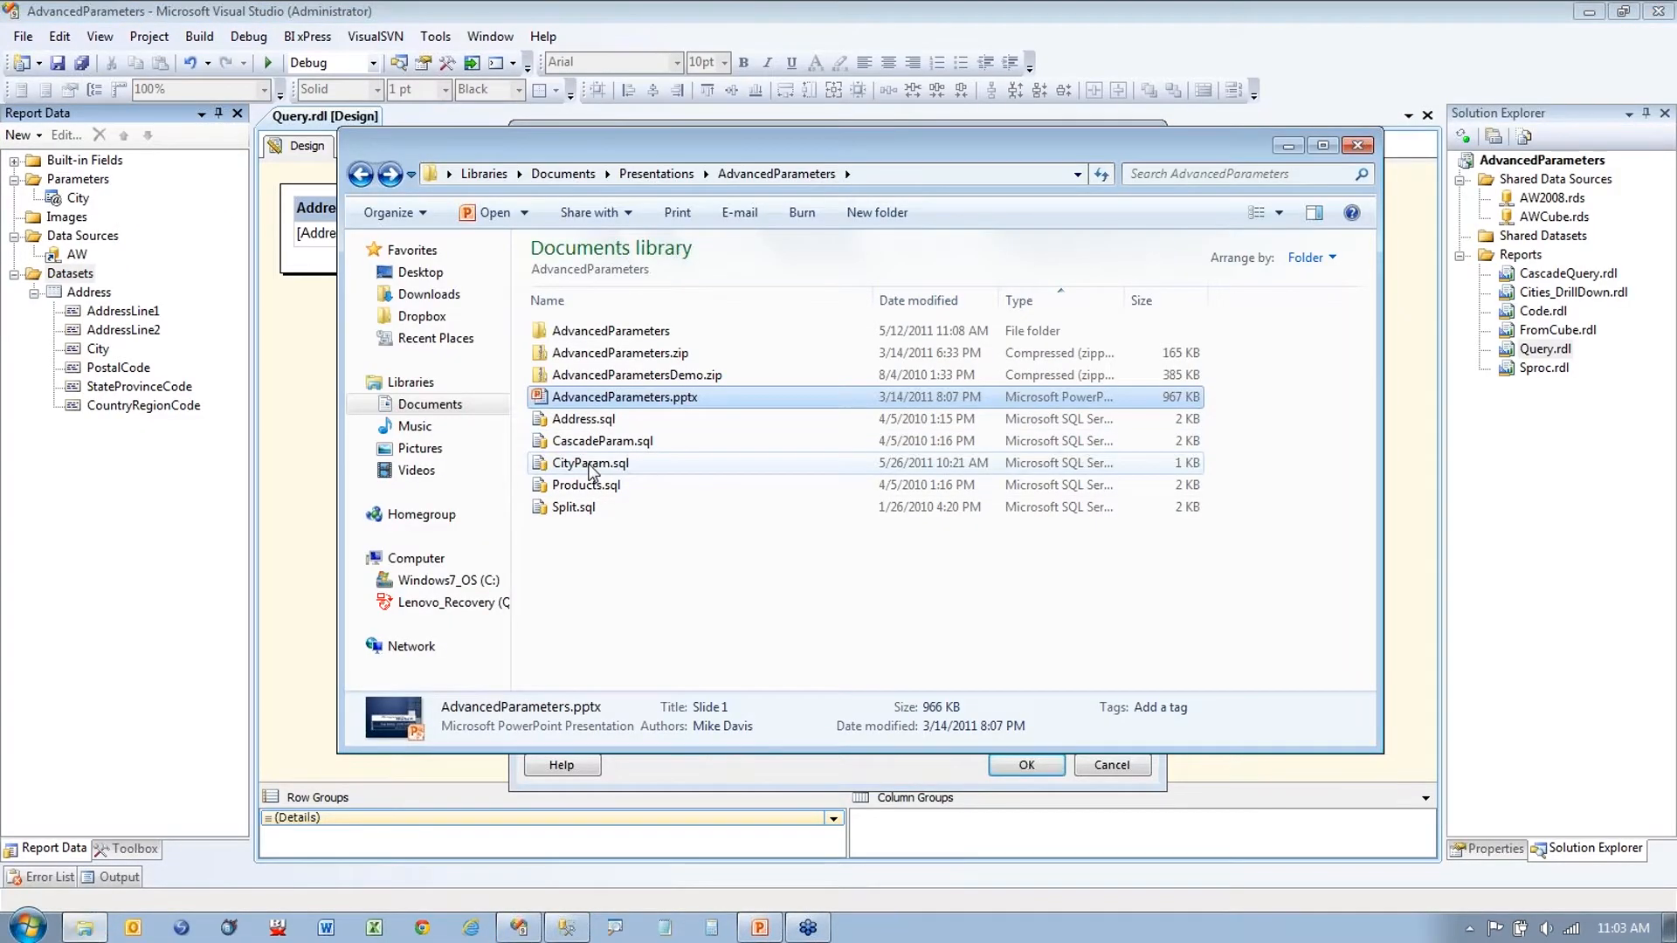
right_click(591, 471)
left_click(673, 544)
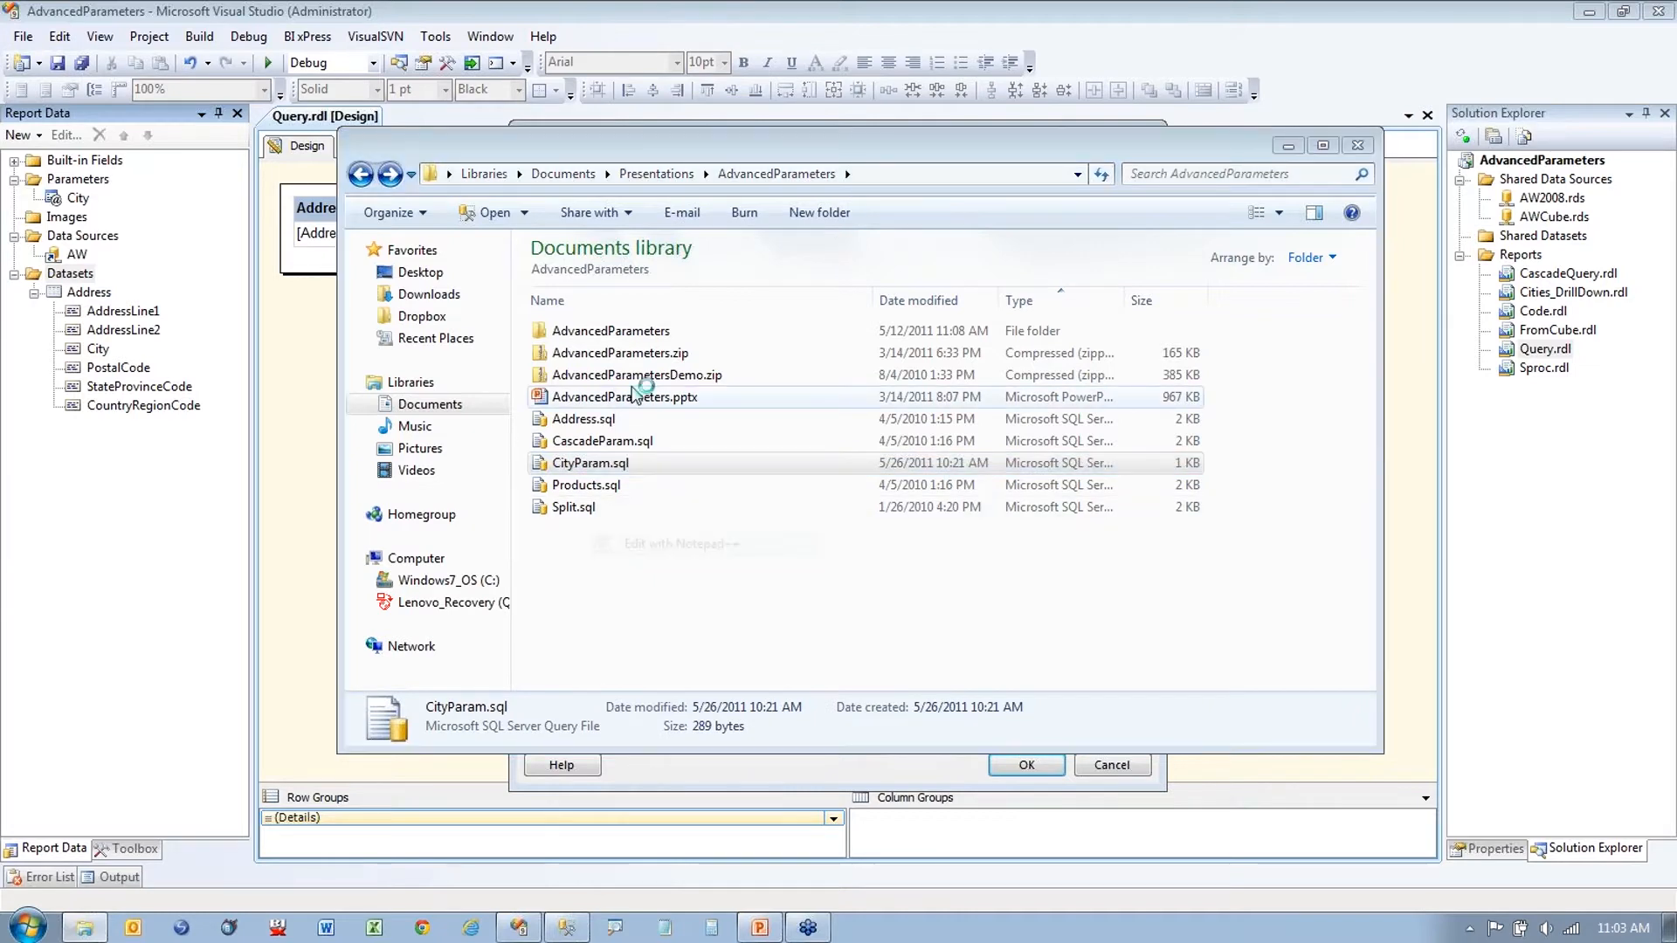
key("ctrl+a")
key("ctrl+c")
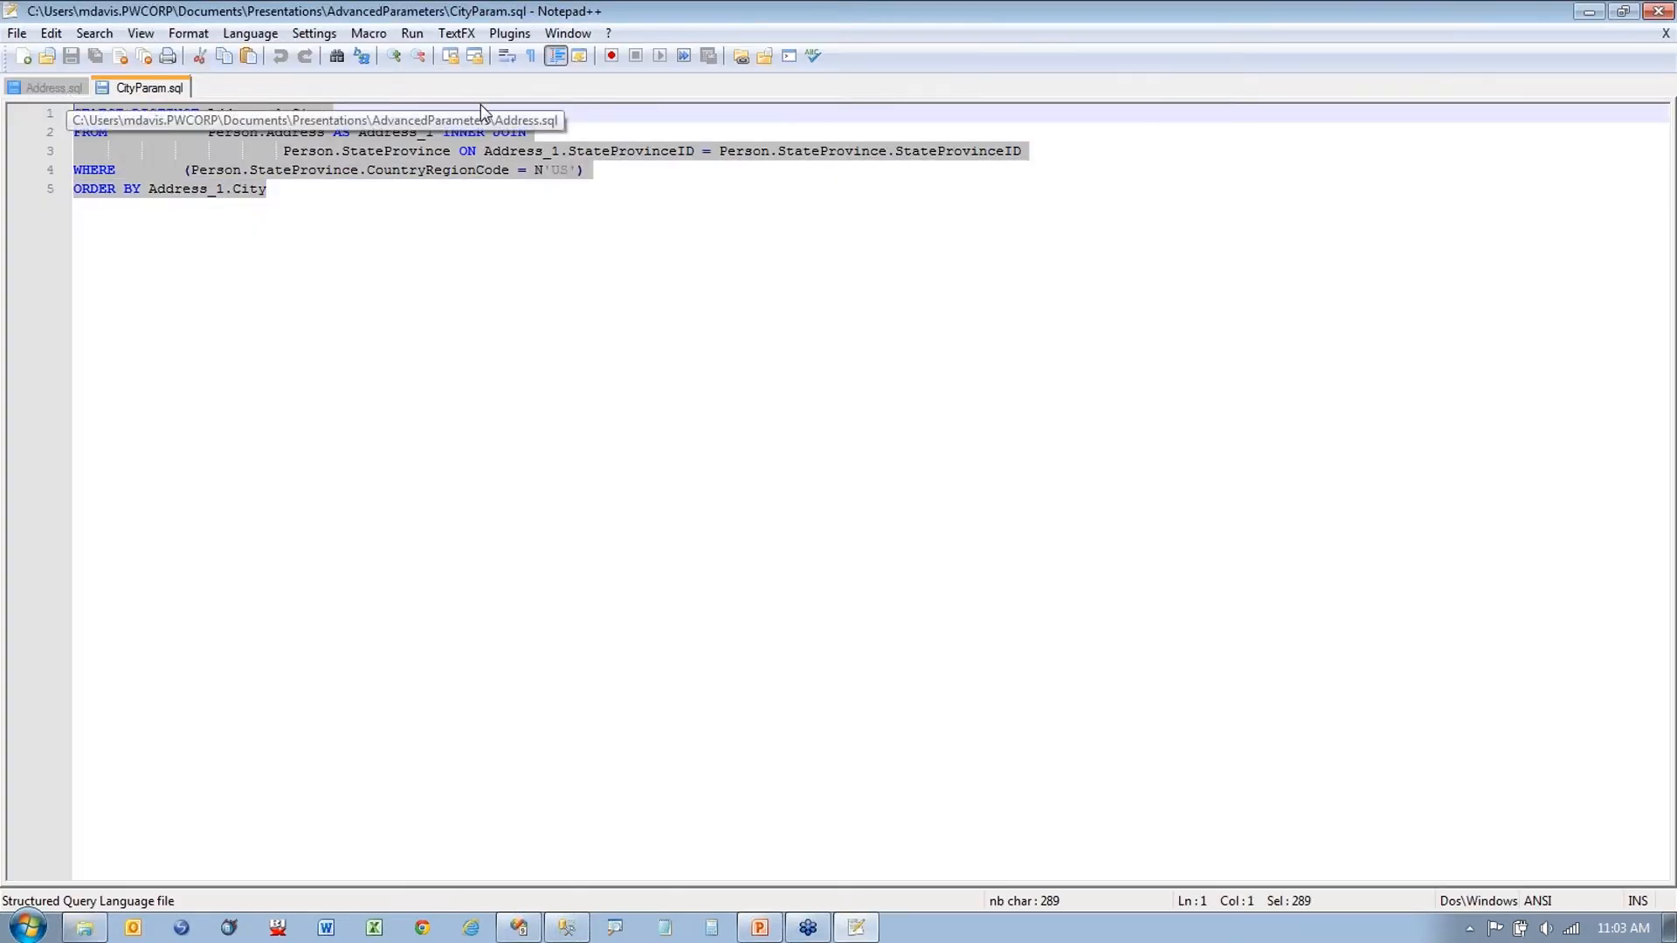
left_click(1657, 13)
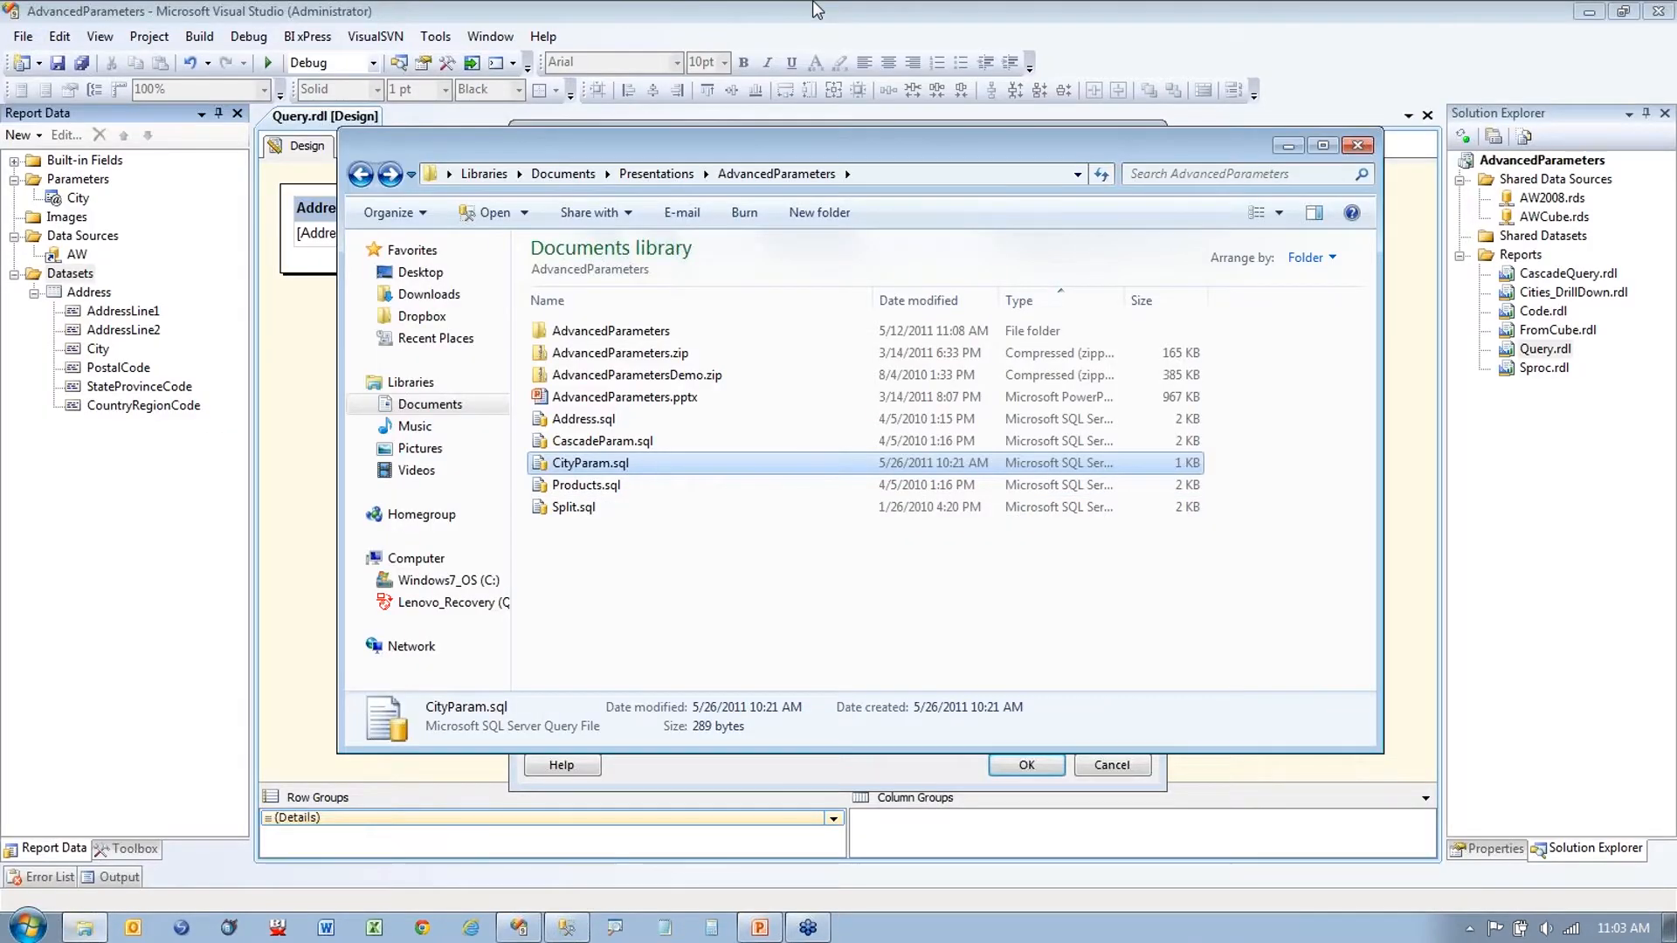
Step: Paste the city query into the CityParam dataset and confirm it
left_click(817, 11)
left_click(852, 551)
key("ctrl+v")
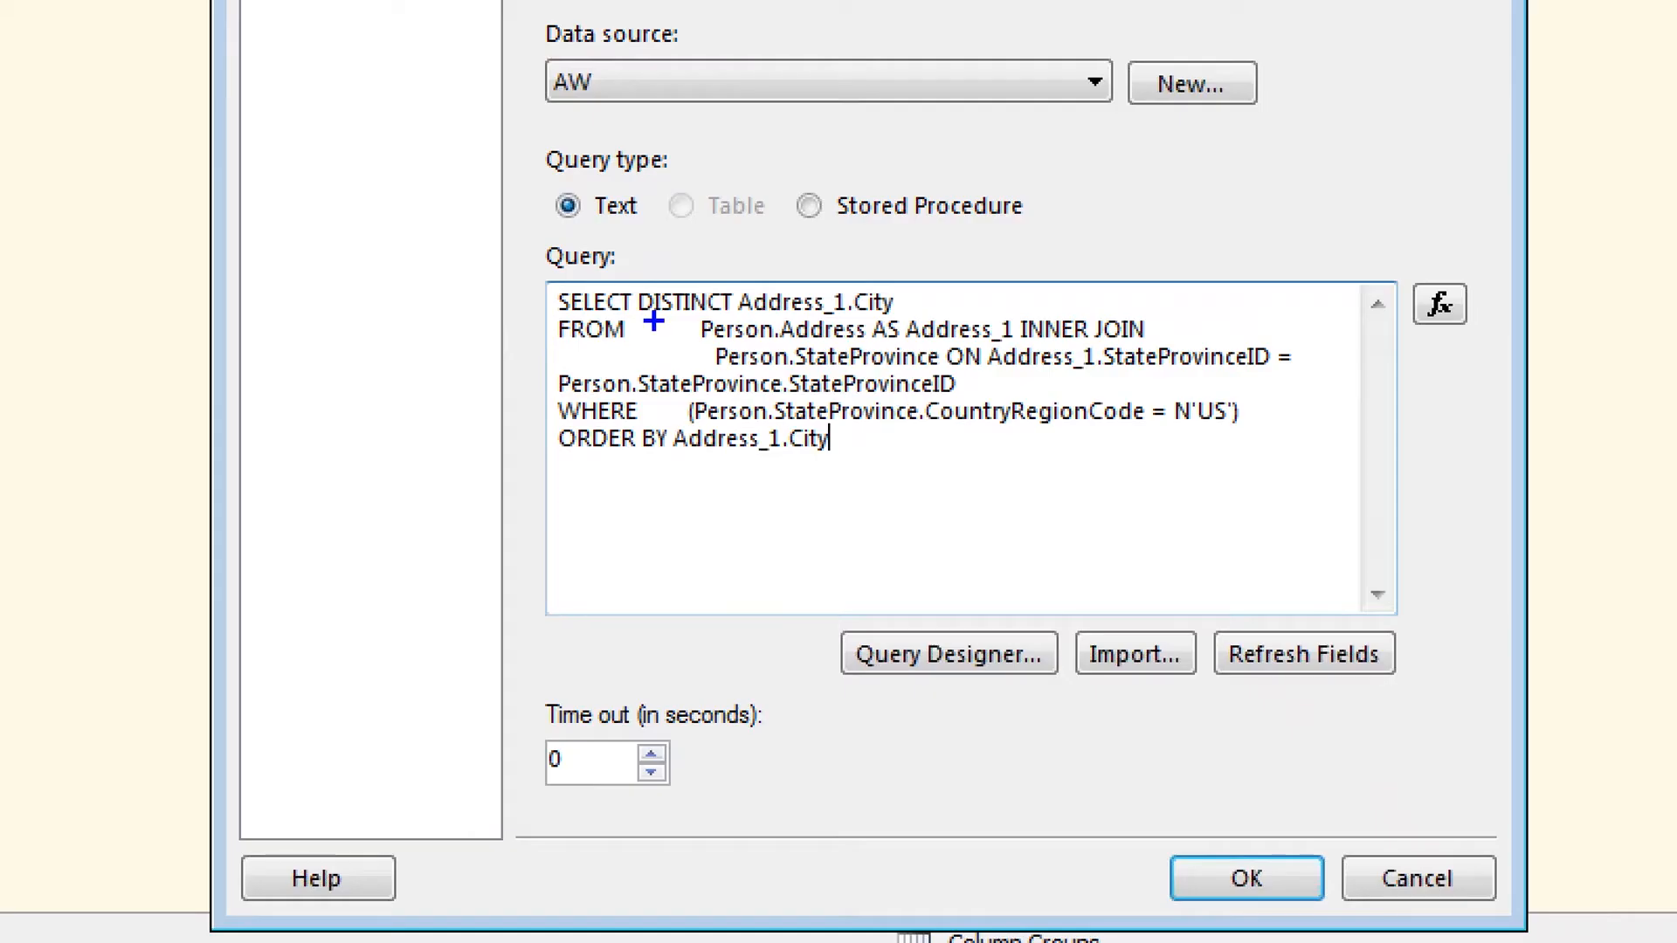
left_click_drag(650, 319, 721, 323)
left_click_drag(563, 461, 673, 463)
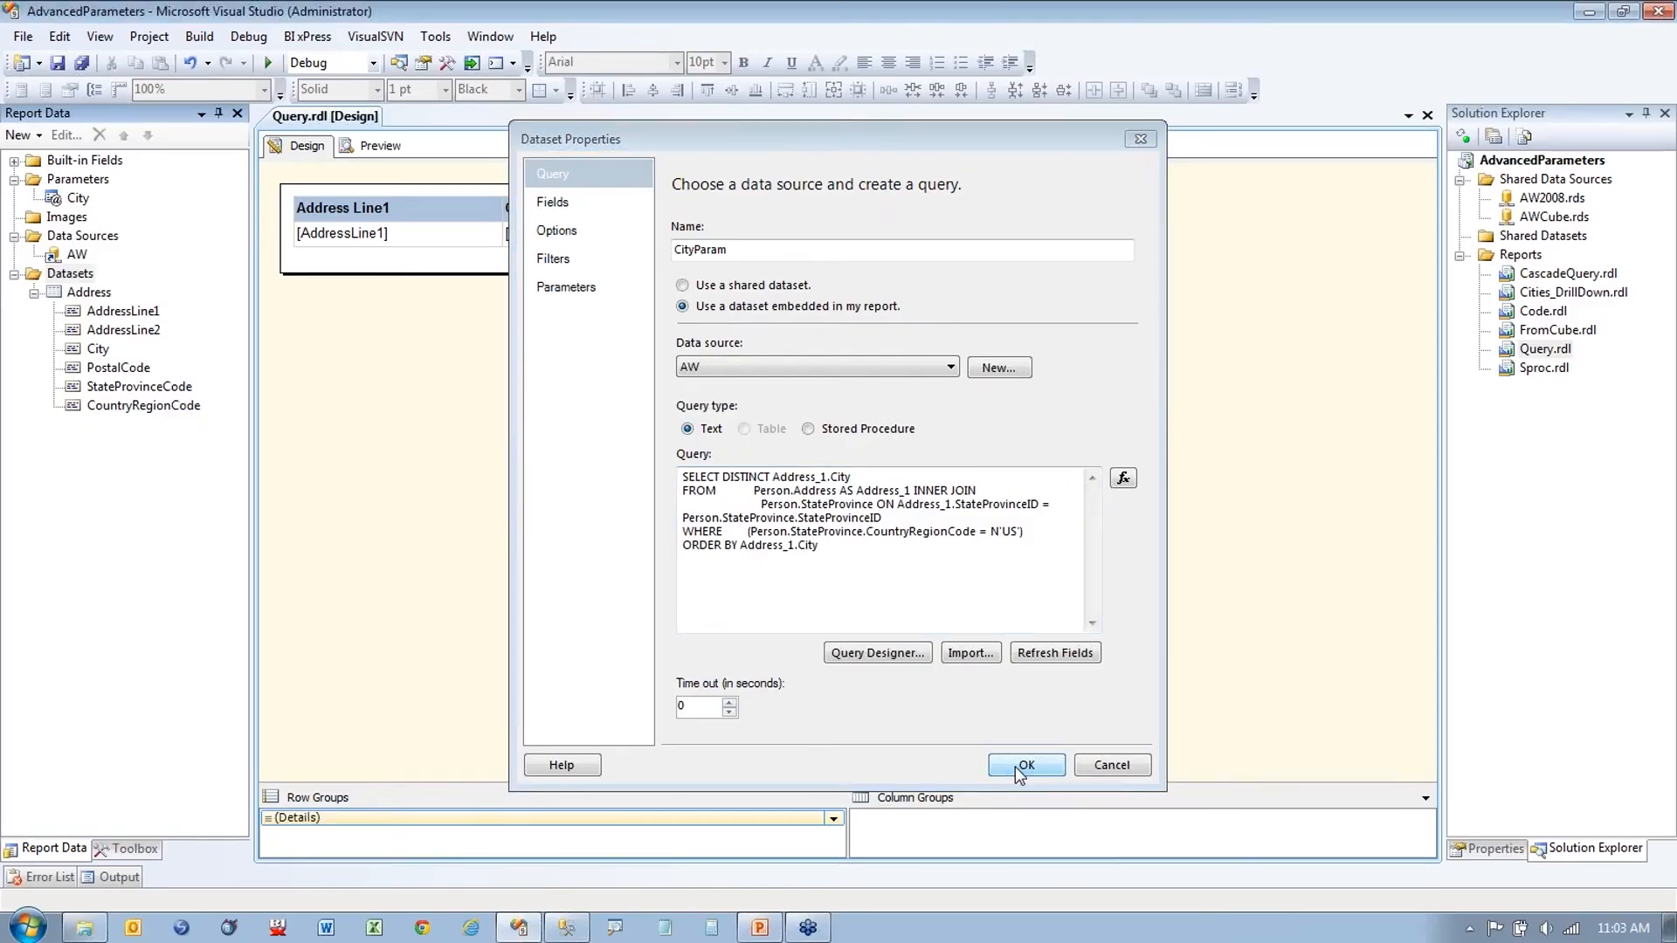
left_click(1021, 766)
Step: Open the City parameter's properties and begin a manual available value 'orlando'
left_click(76, 202)
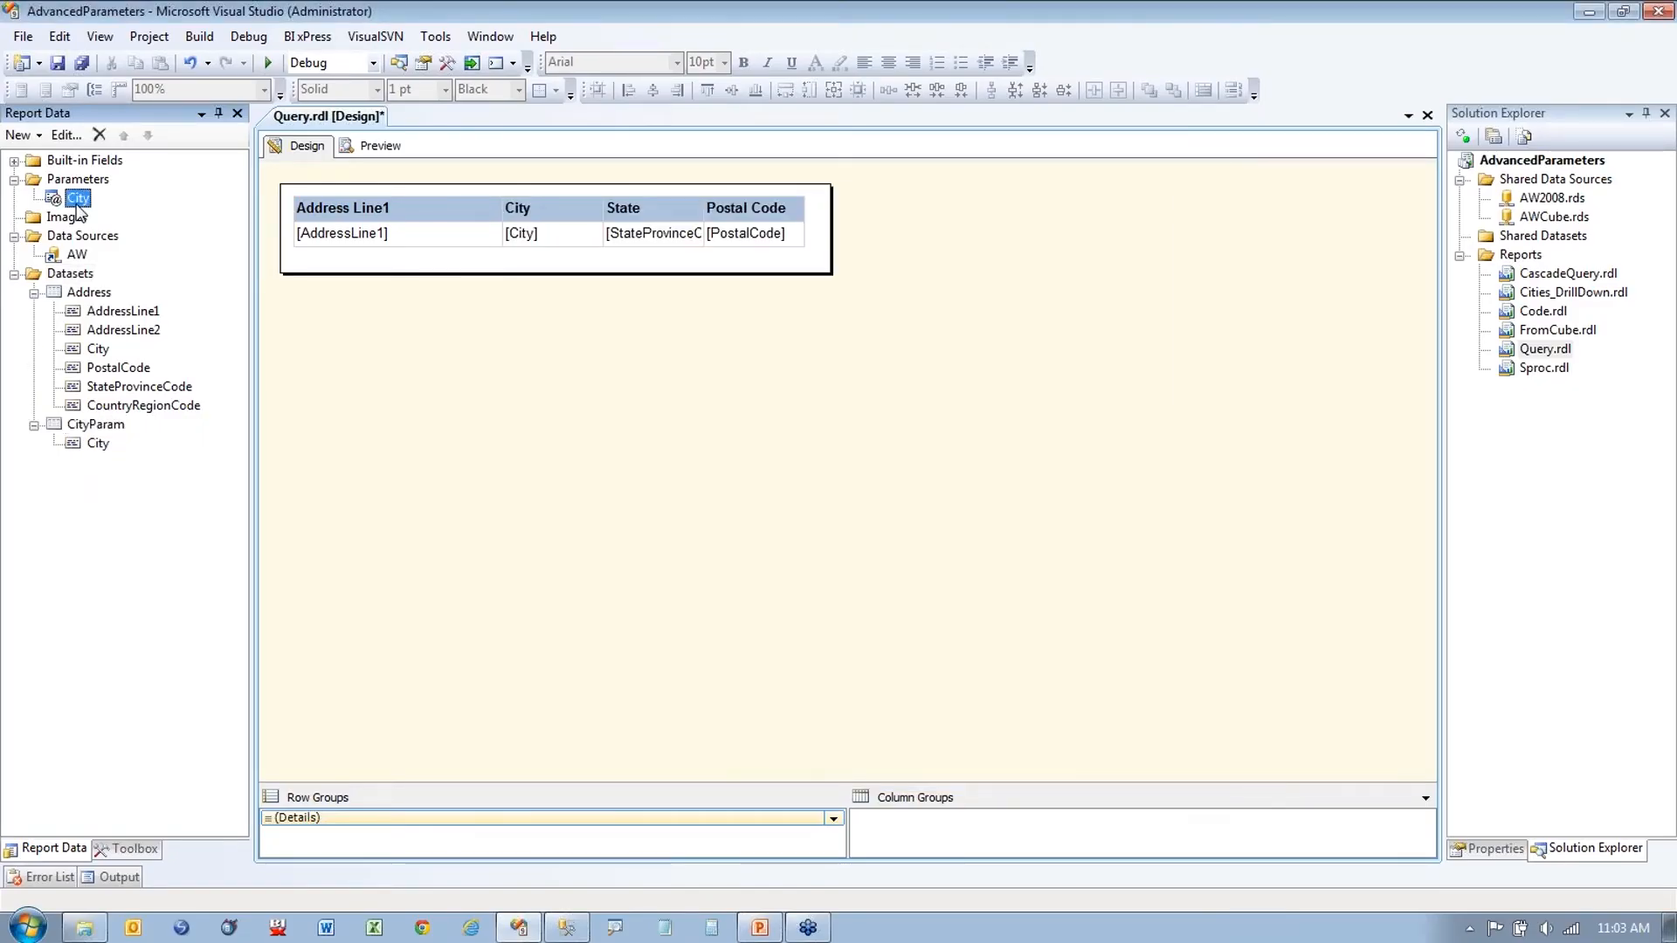
double_click(77, 199)
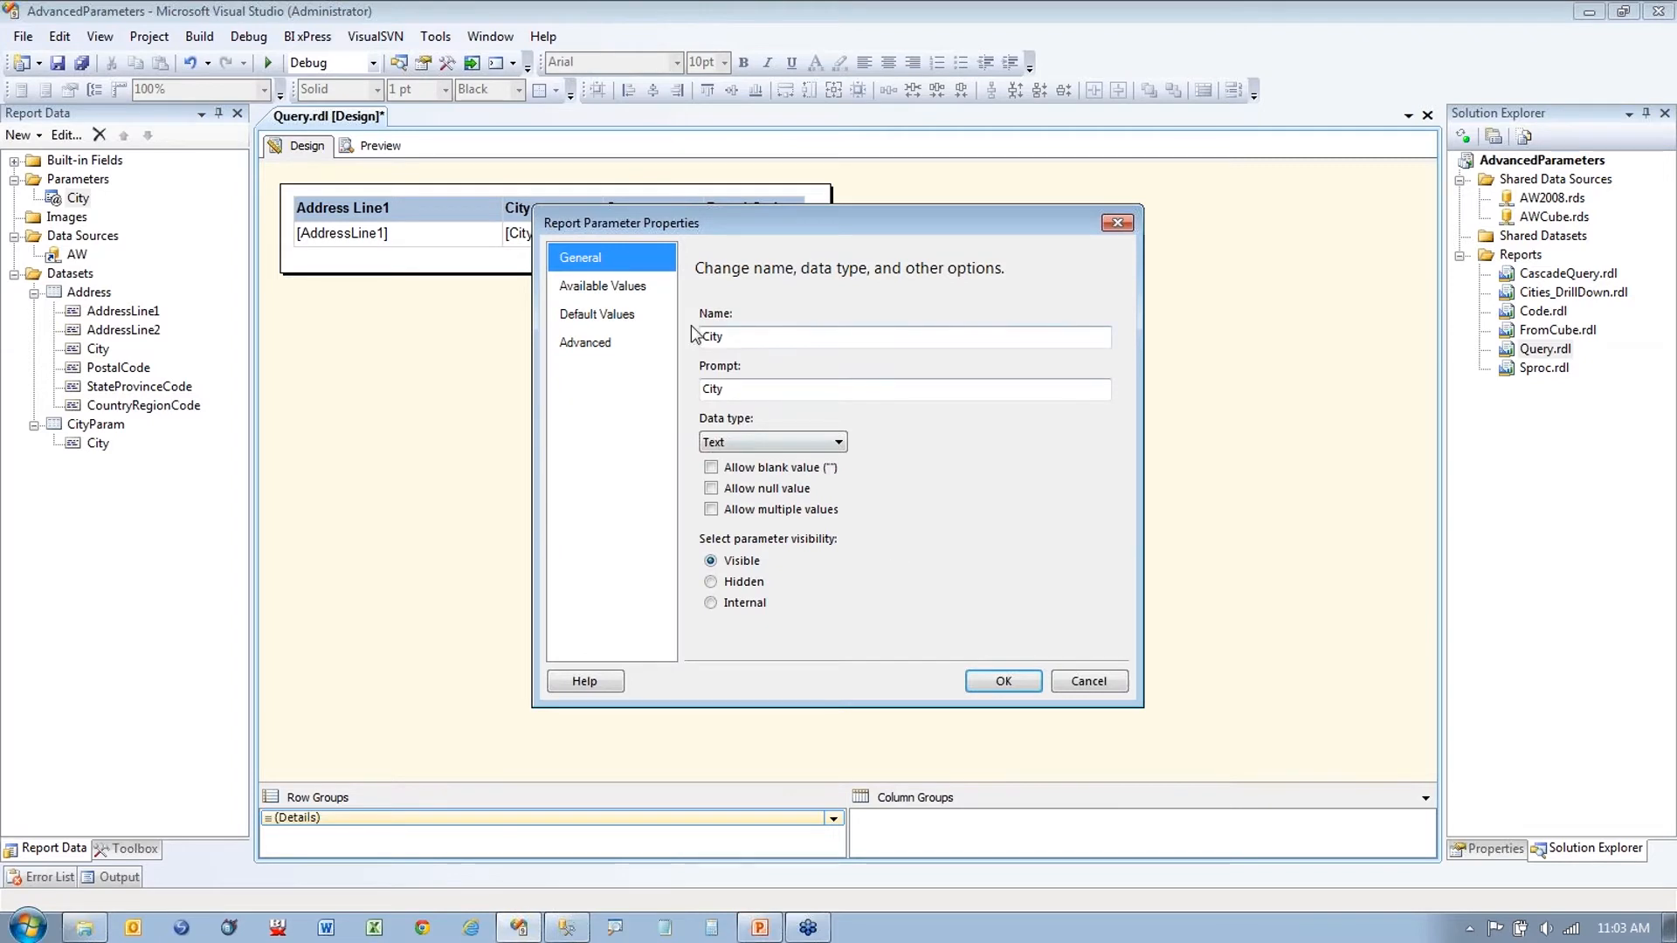
left_click(642, 292)
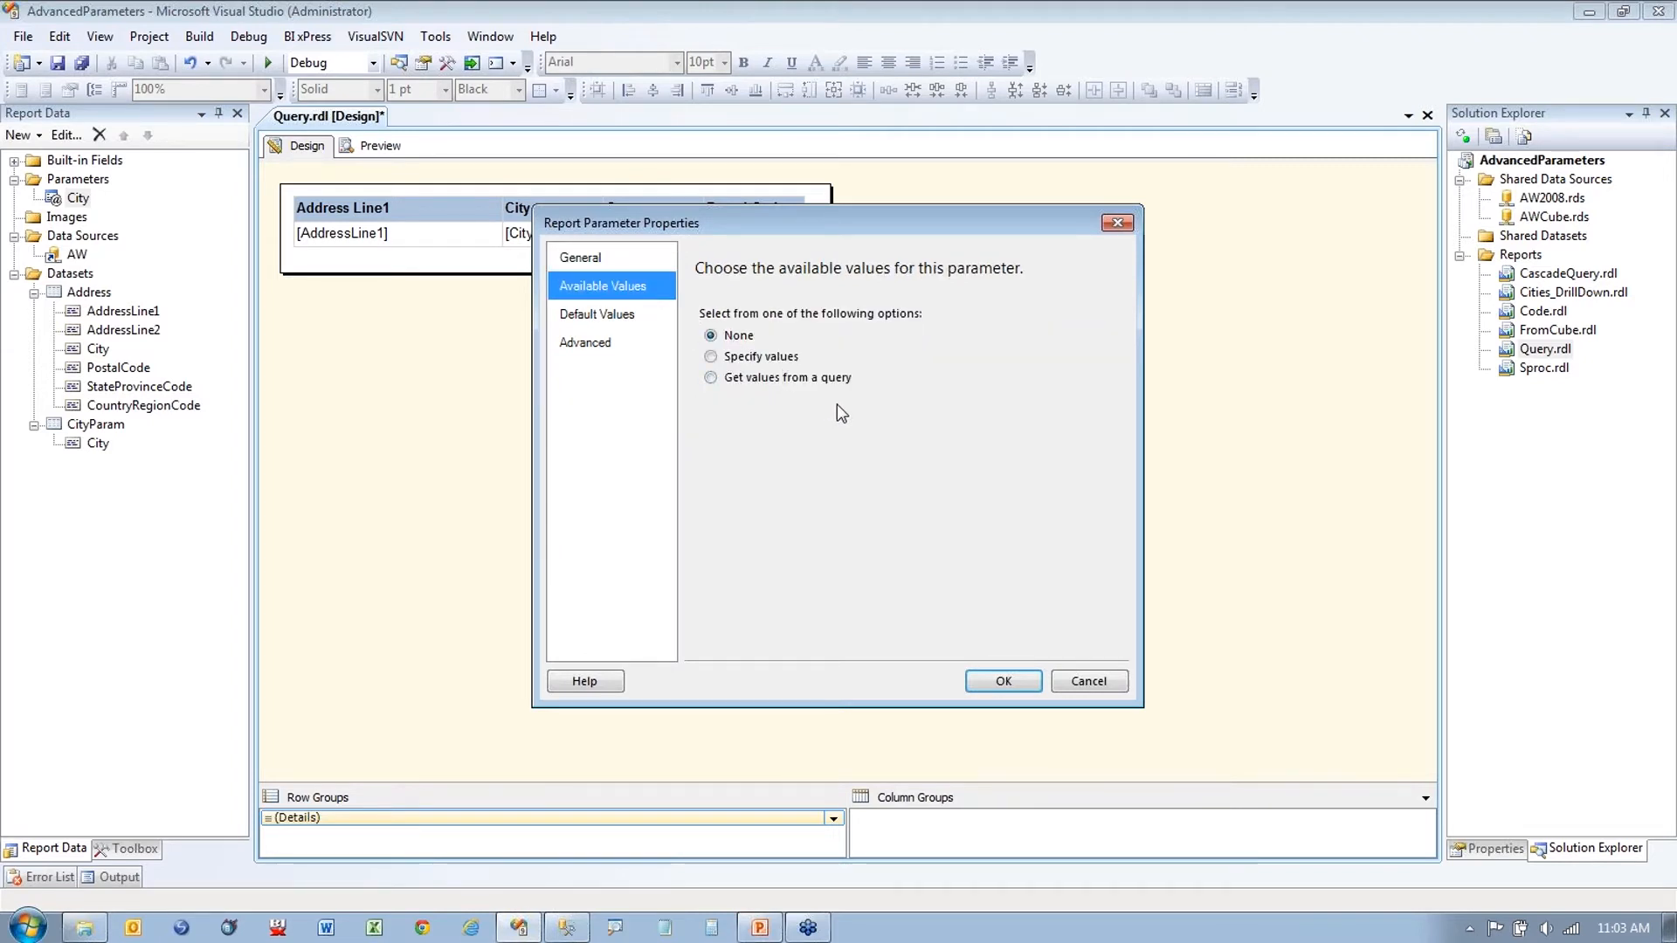
left_click(751, 357)
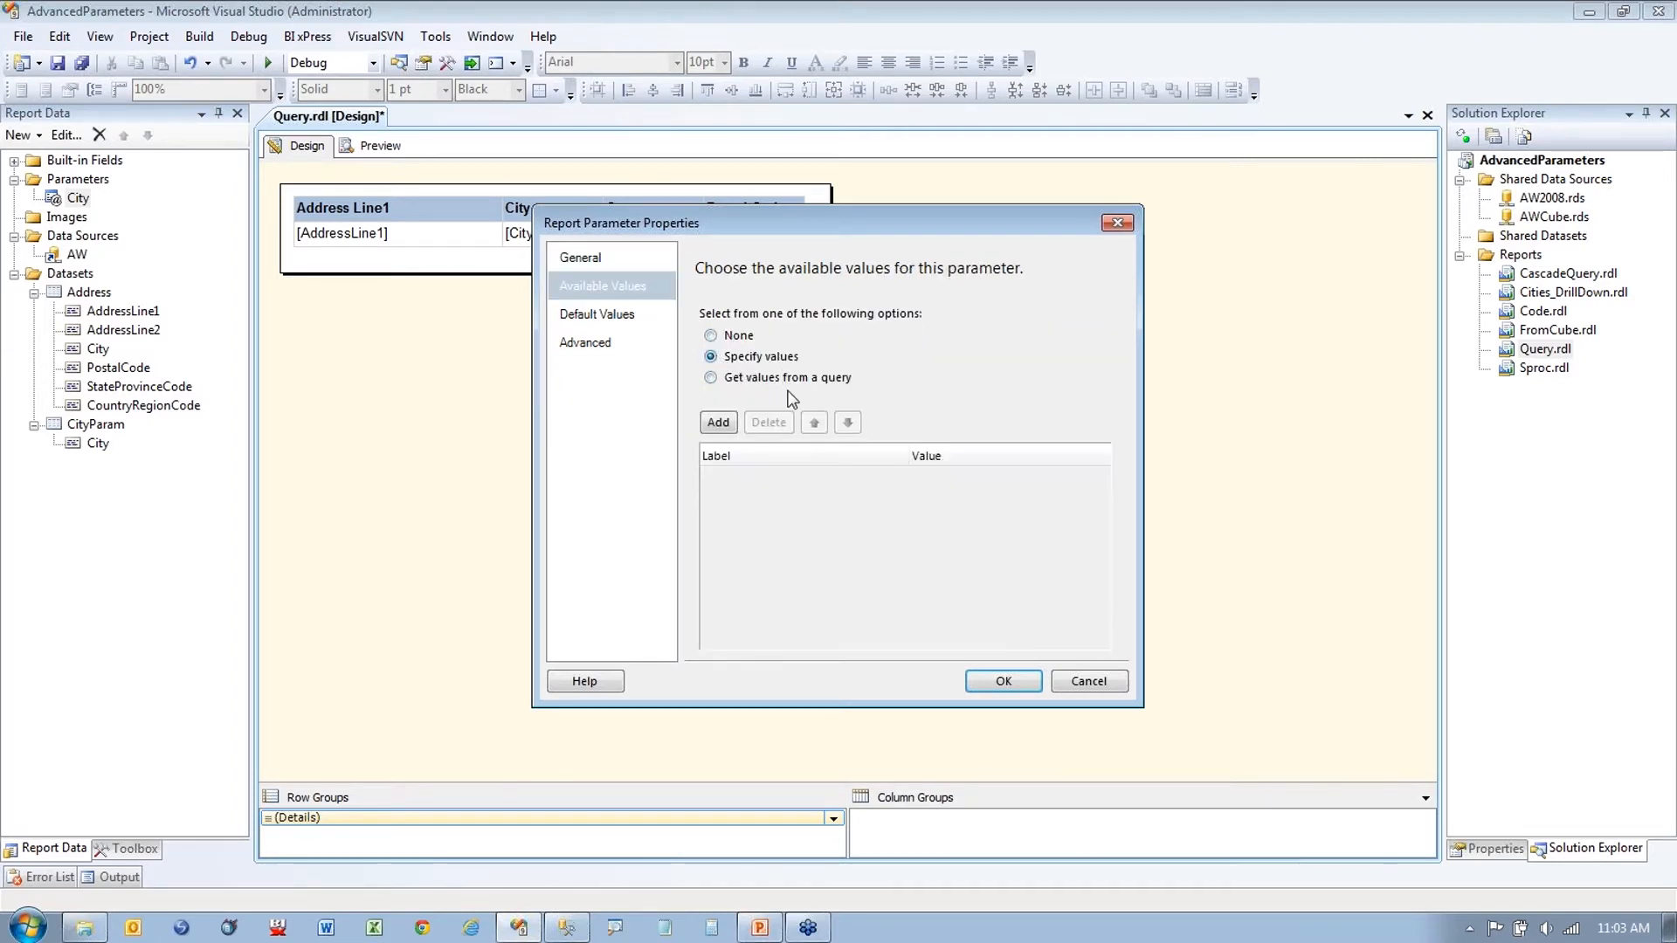
left_click(718, 422)
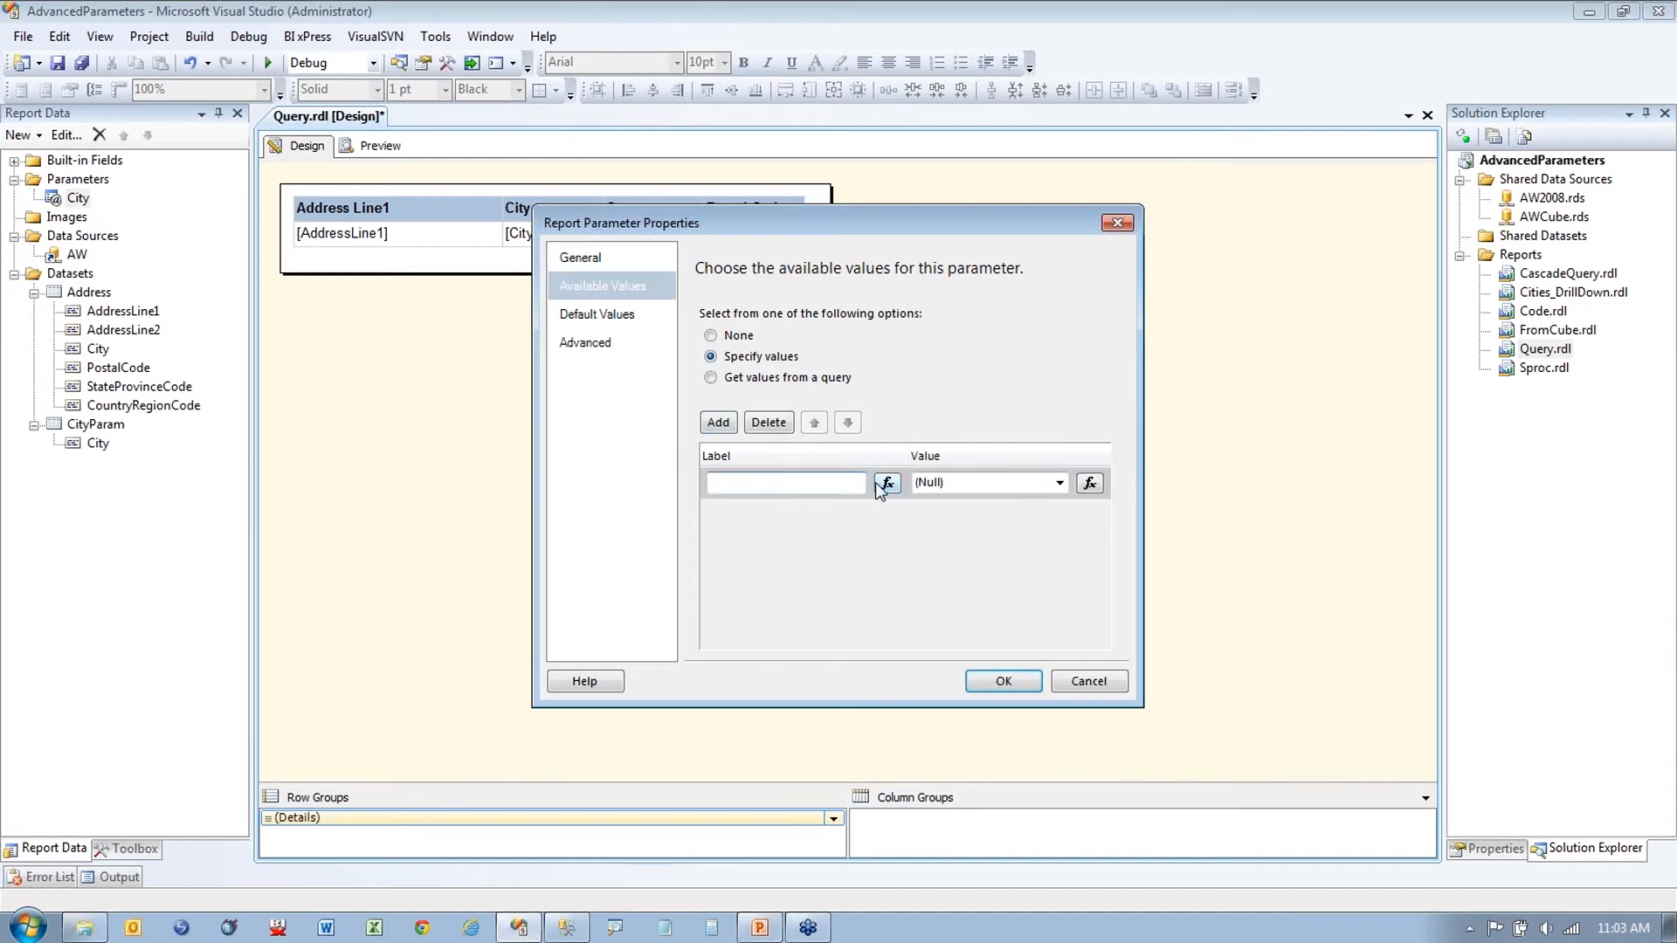
type("orlando")
Step: Take the City parameter's available values from the CityParam dataset, using City as value and label
left_click(719, 387)
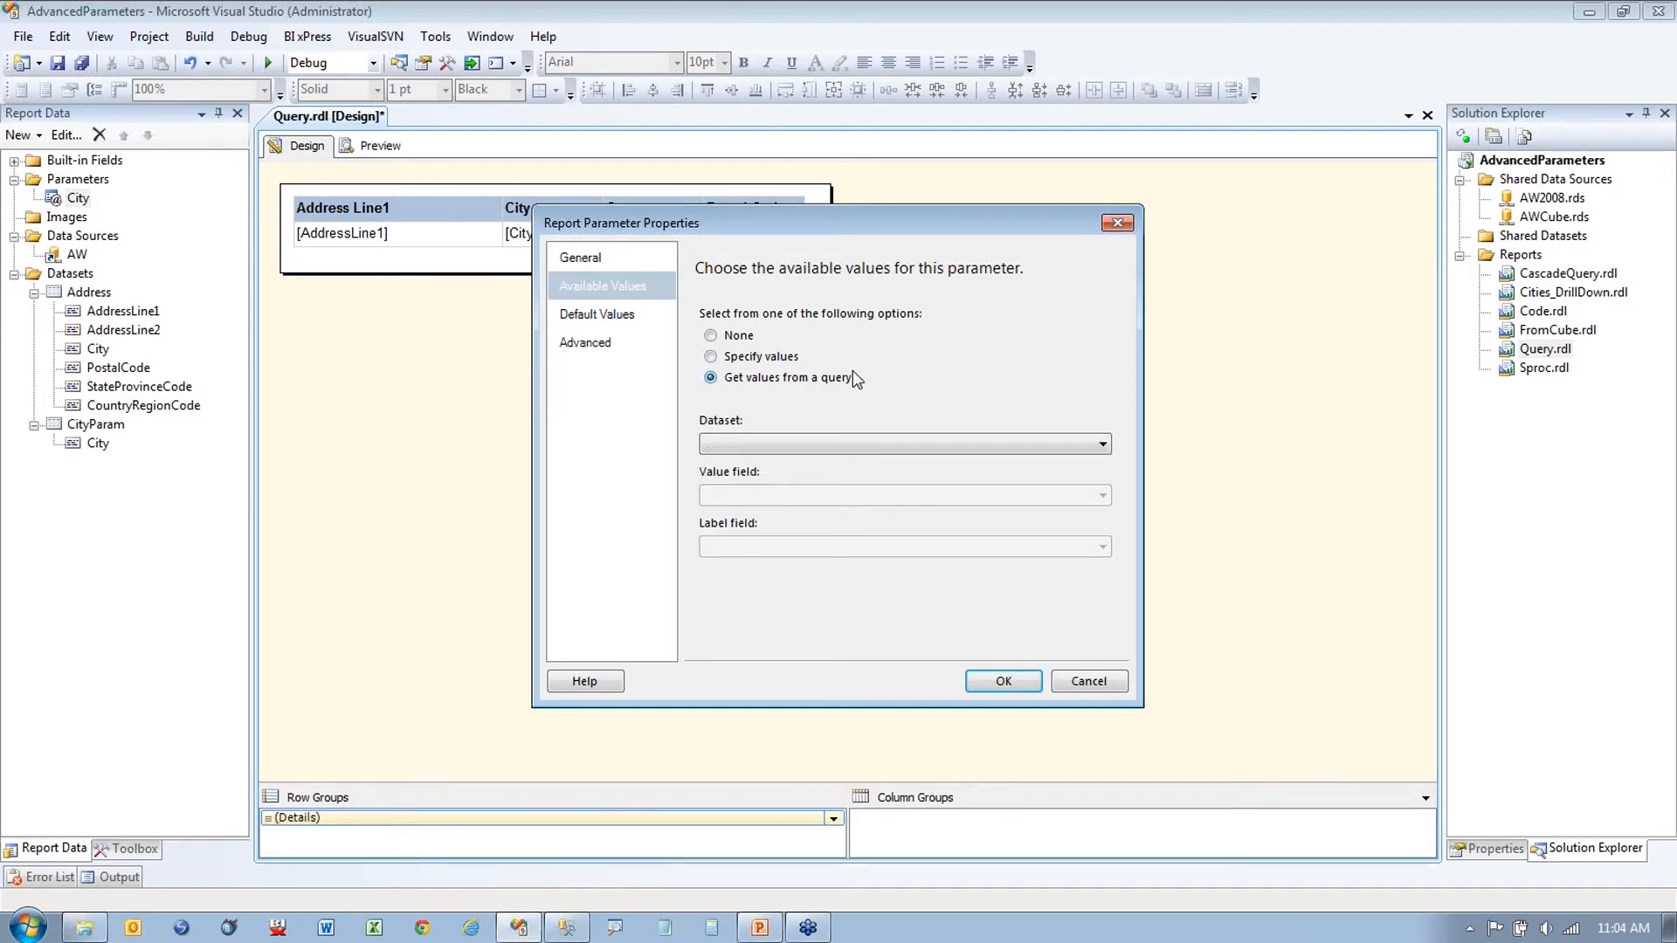
left_click(882, 445)
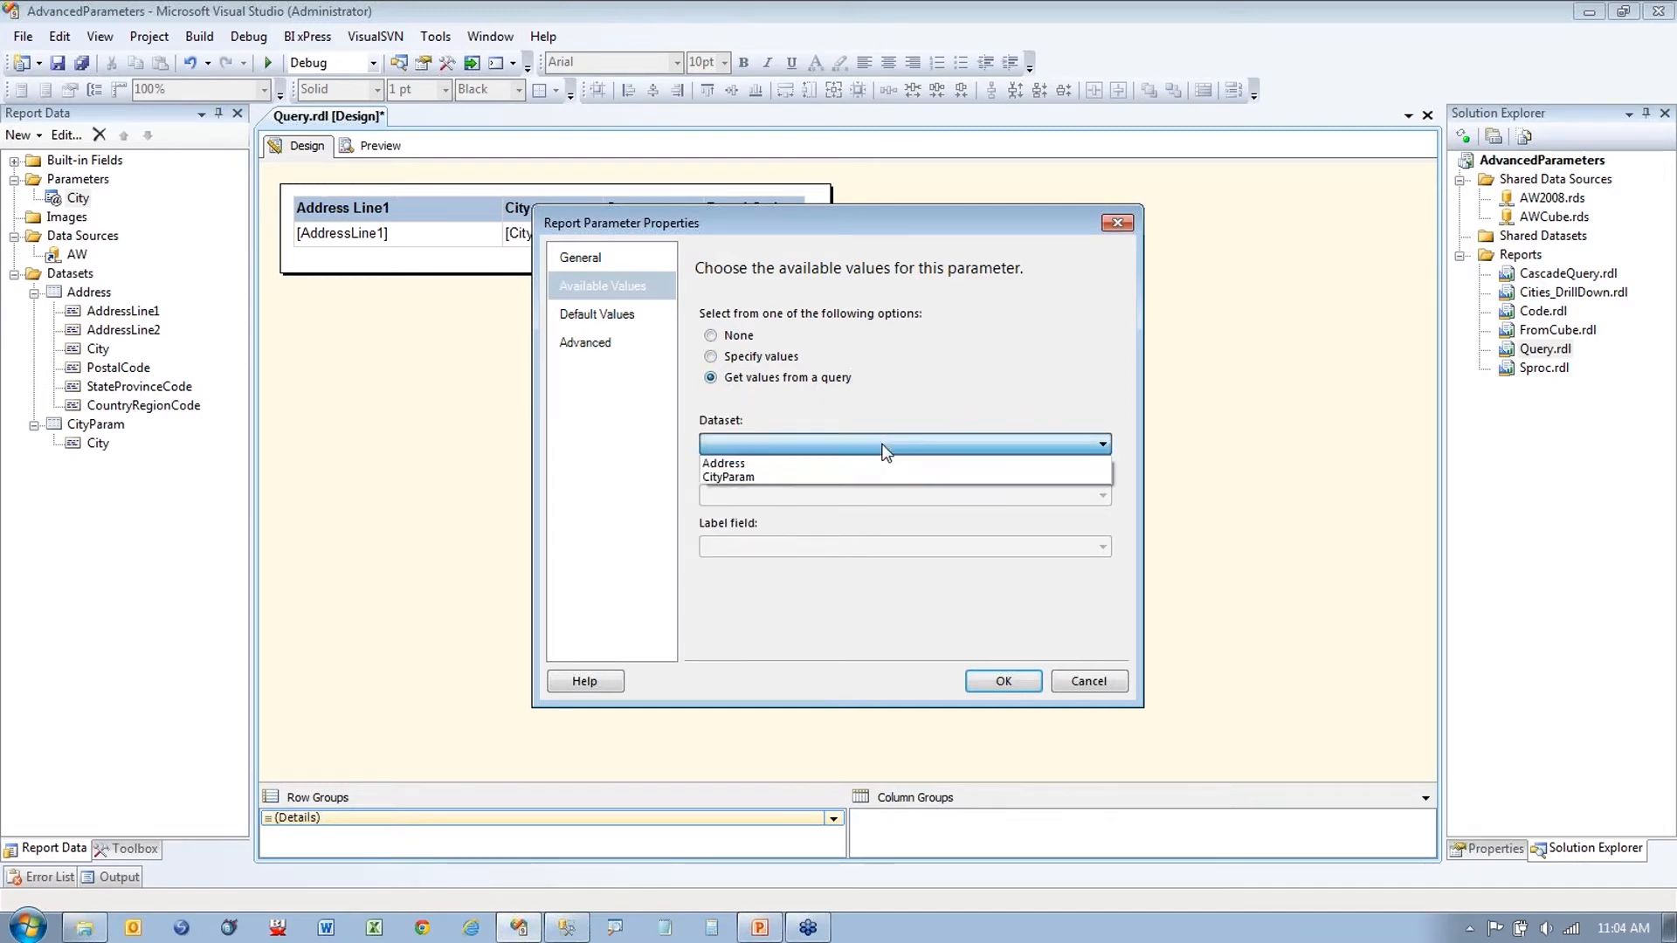
left_click(847, 477)
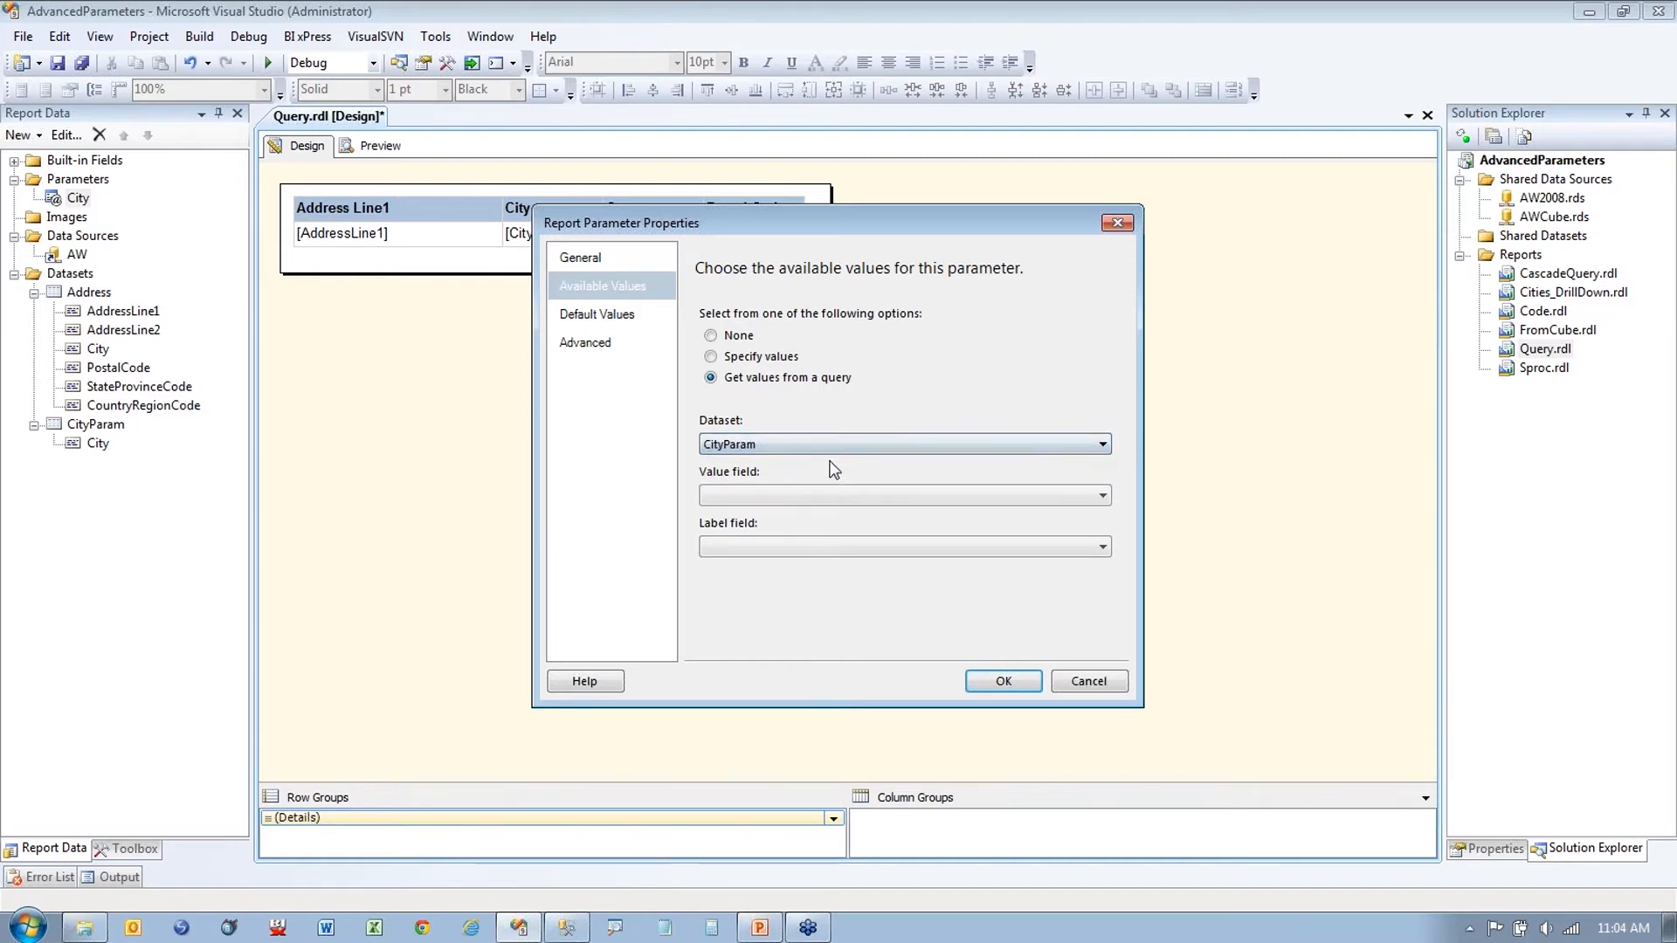
left_click(805, 500)
left_click(803, 514)
left_click(786, 547)
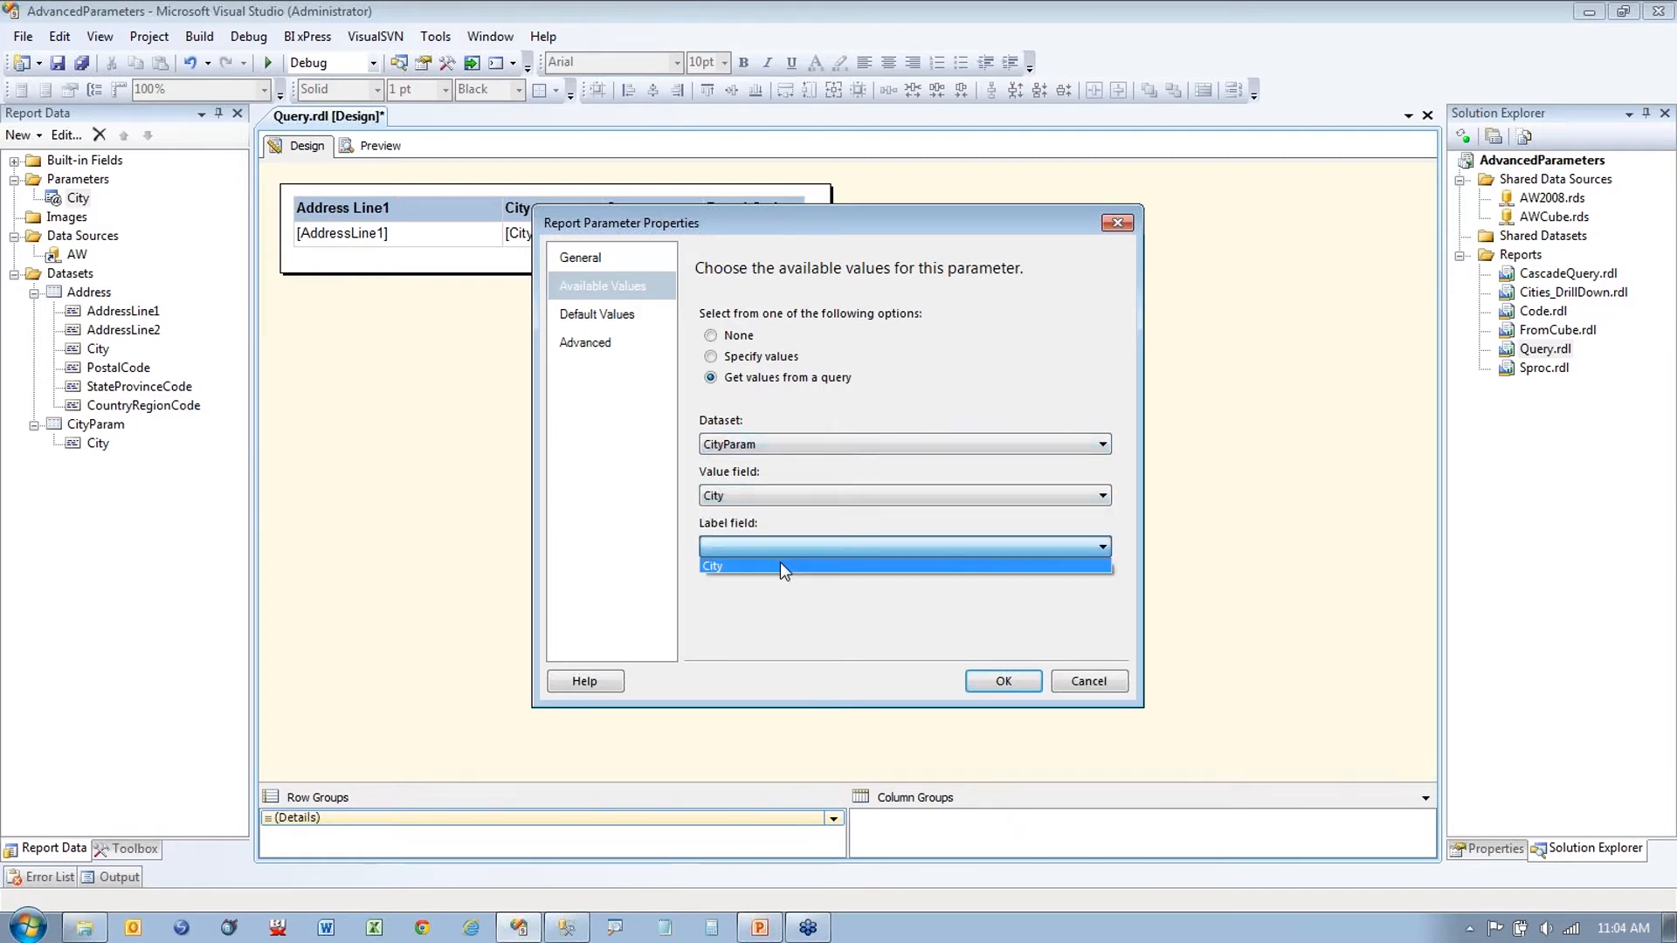
left_click(779, 562)
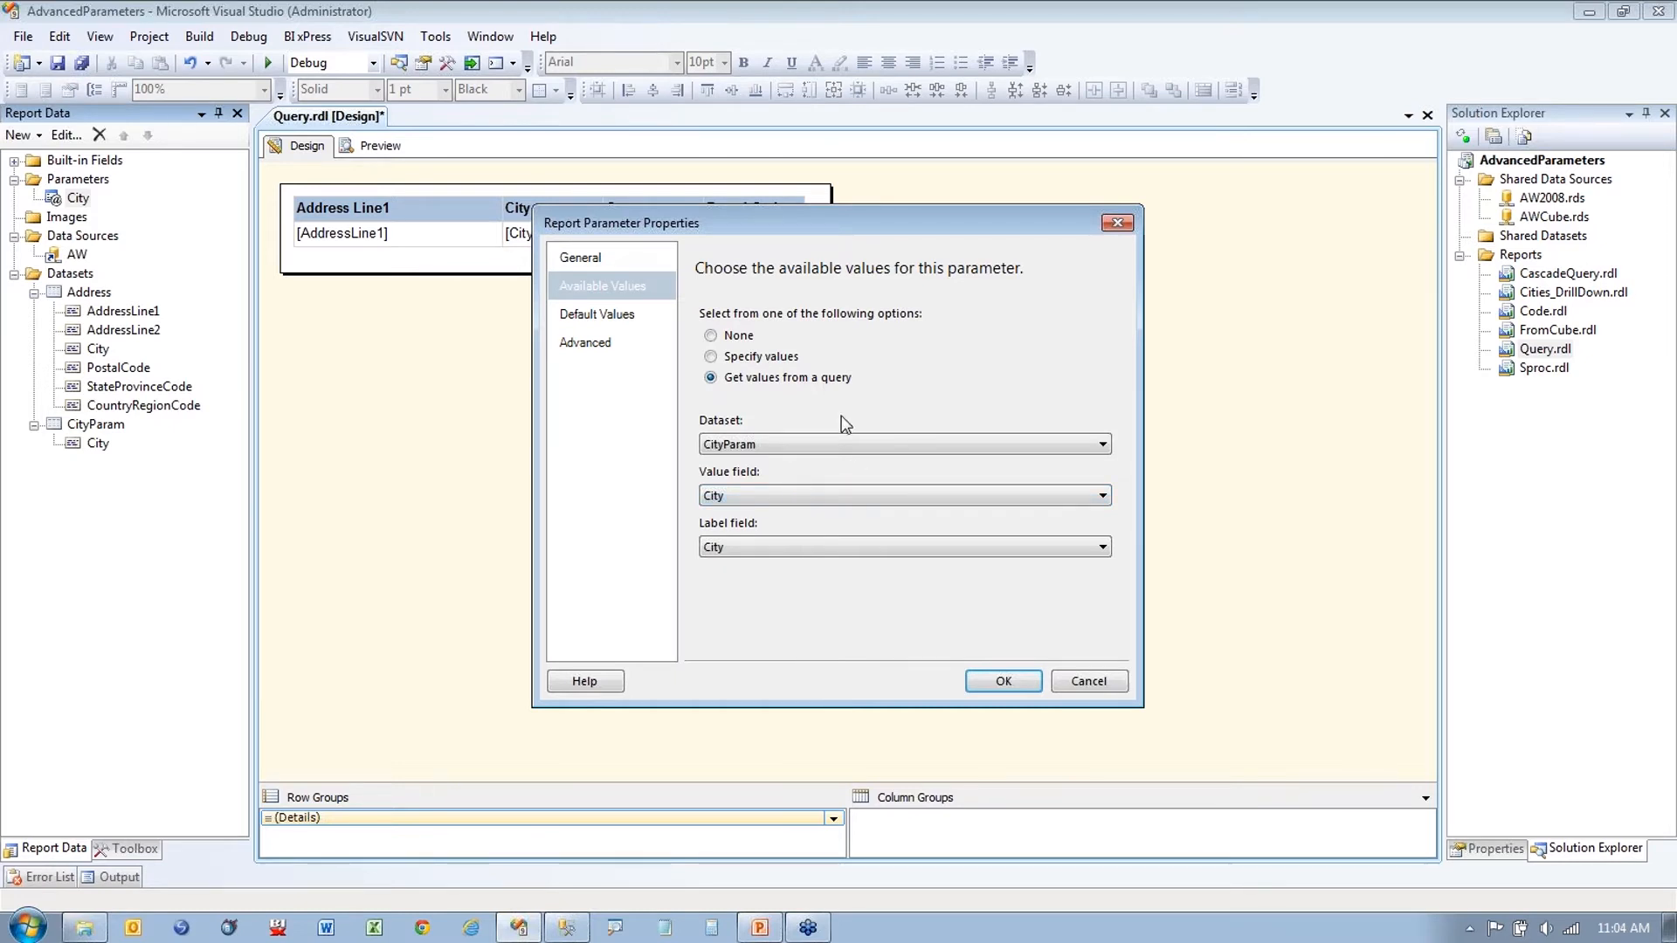
Step: Set the City parameter's default value to Orlando and confirm its properties
left_click(661, 313)
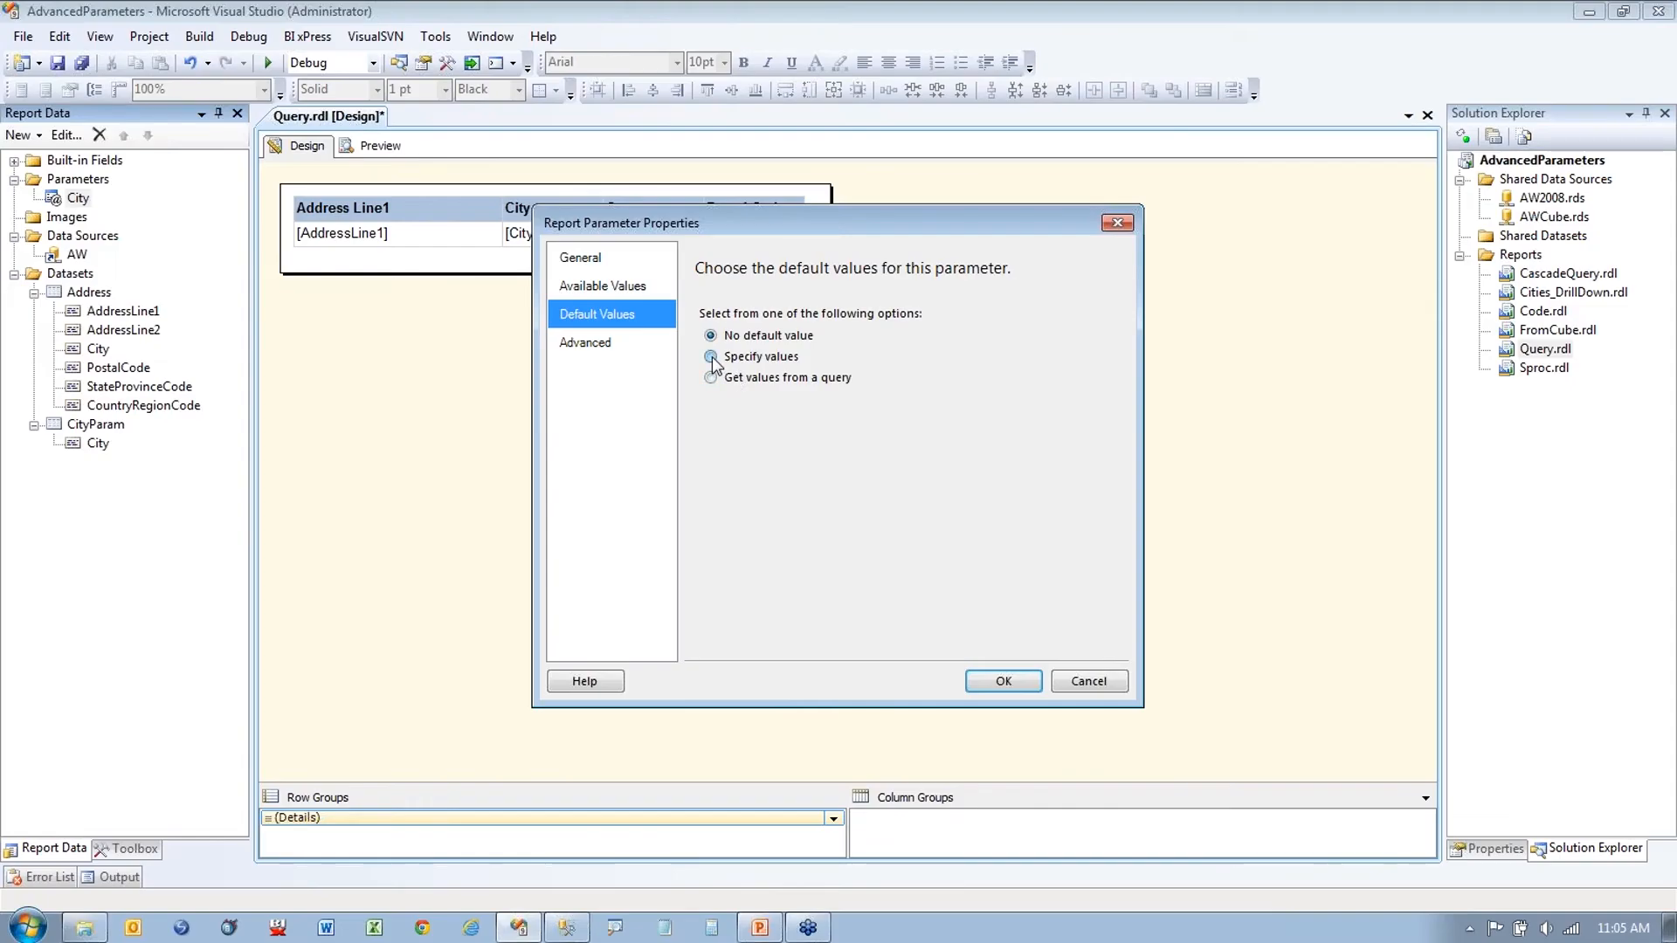
left_click(542, 342)
left_click(554, 472)
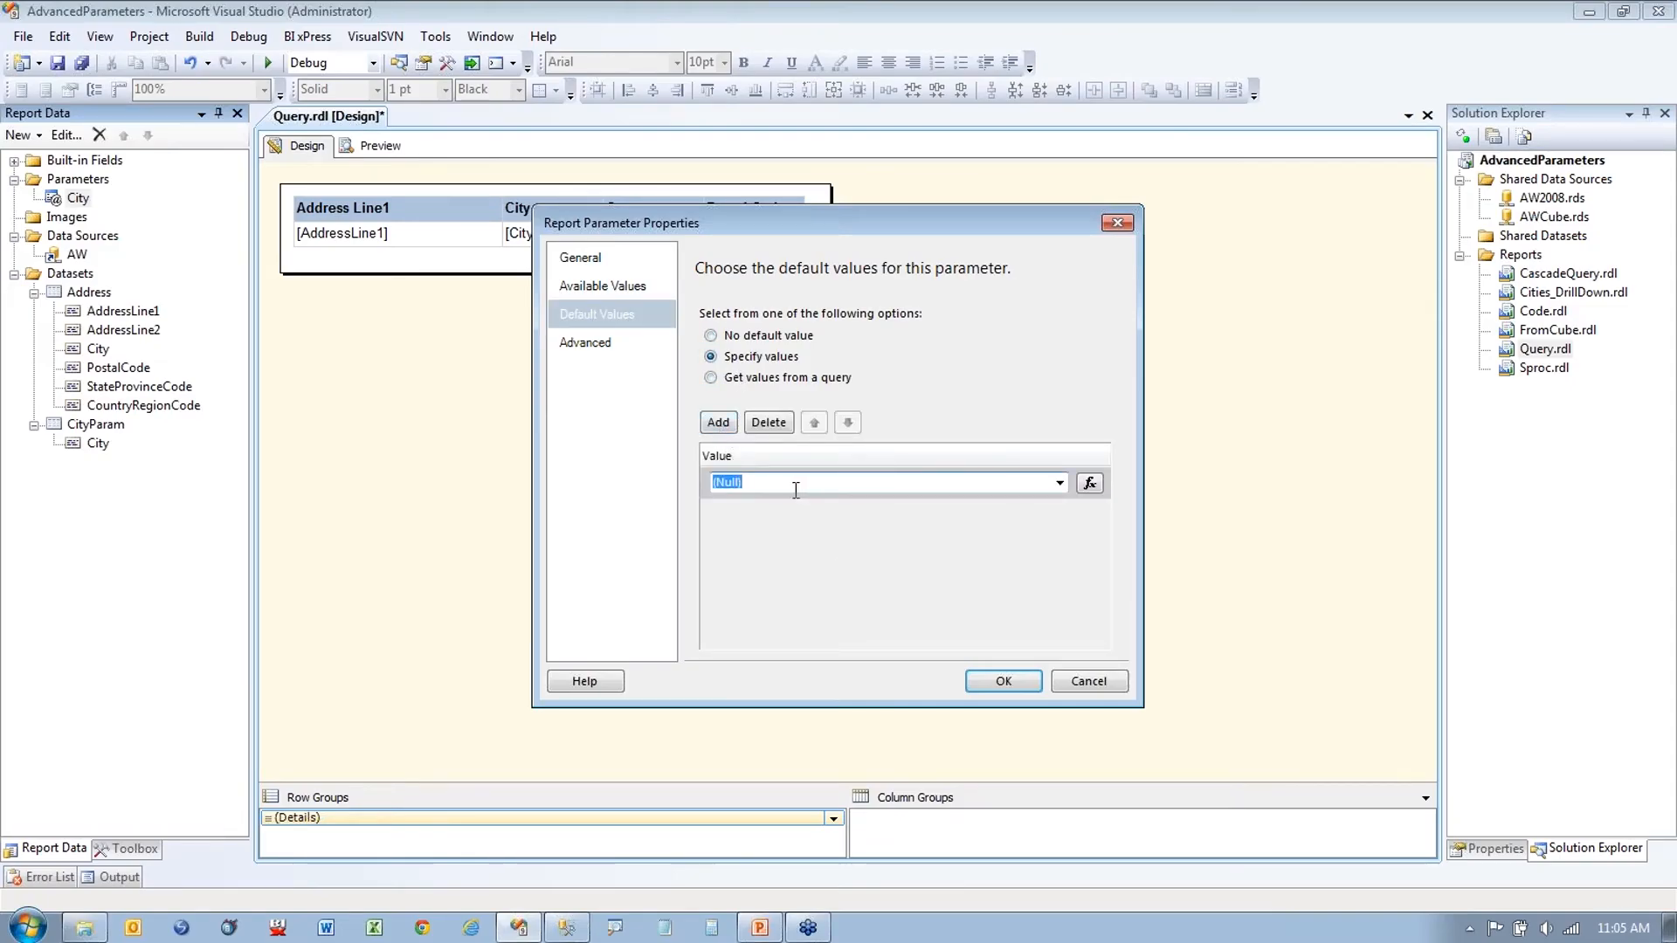
type("Orando")
left_click(727, 482)
type("l")
left_click(839, 481)
left_click(993, 689)
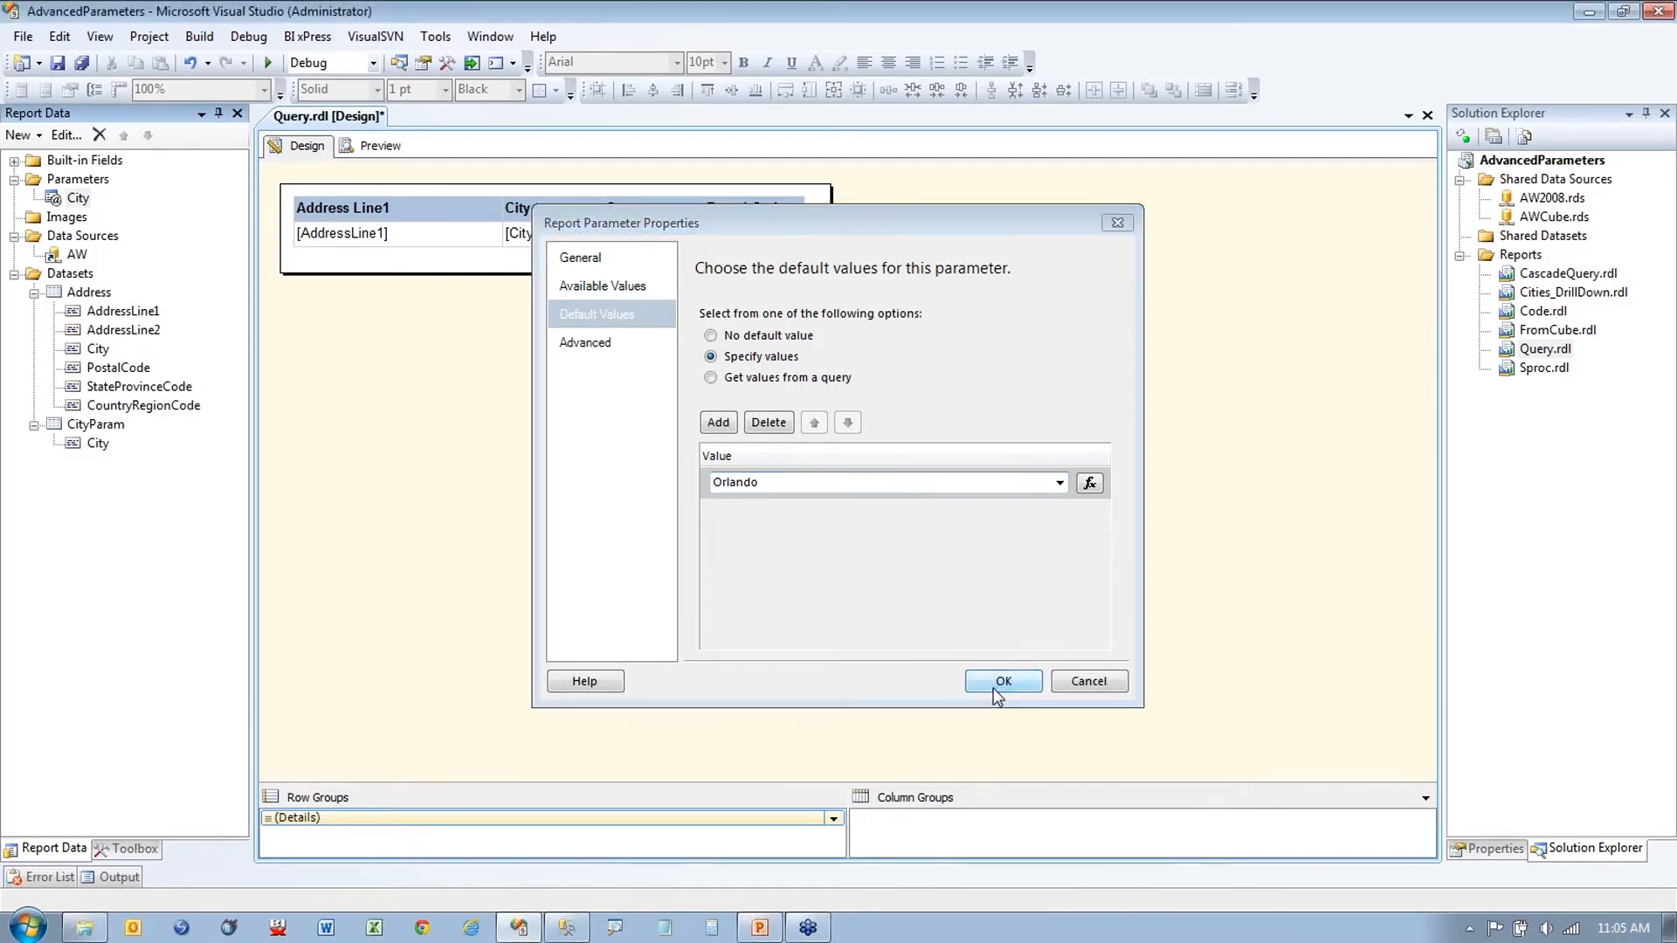
Step: Preview the Query report for Bellflower from the city dropdown, review its addresses, then return to design
left_click(389, 153)
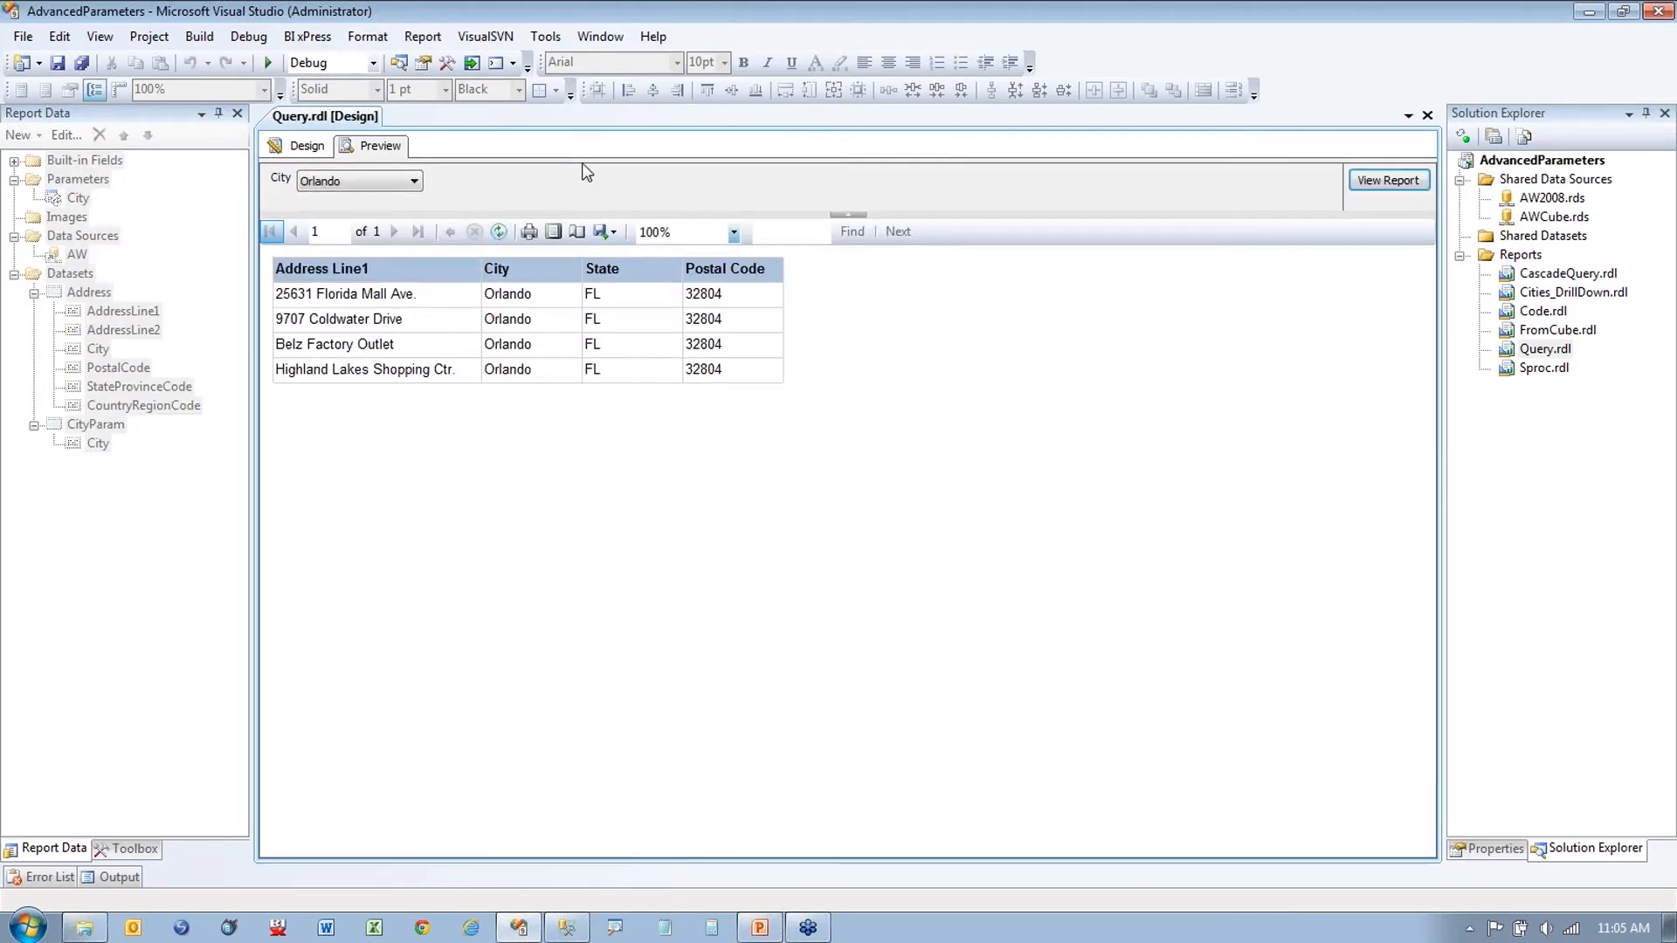
left_click(414, 180)
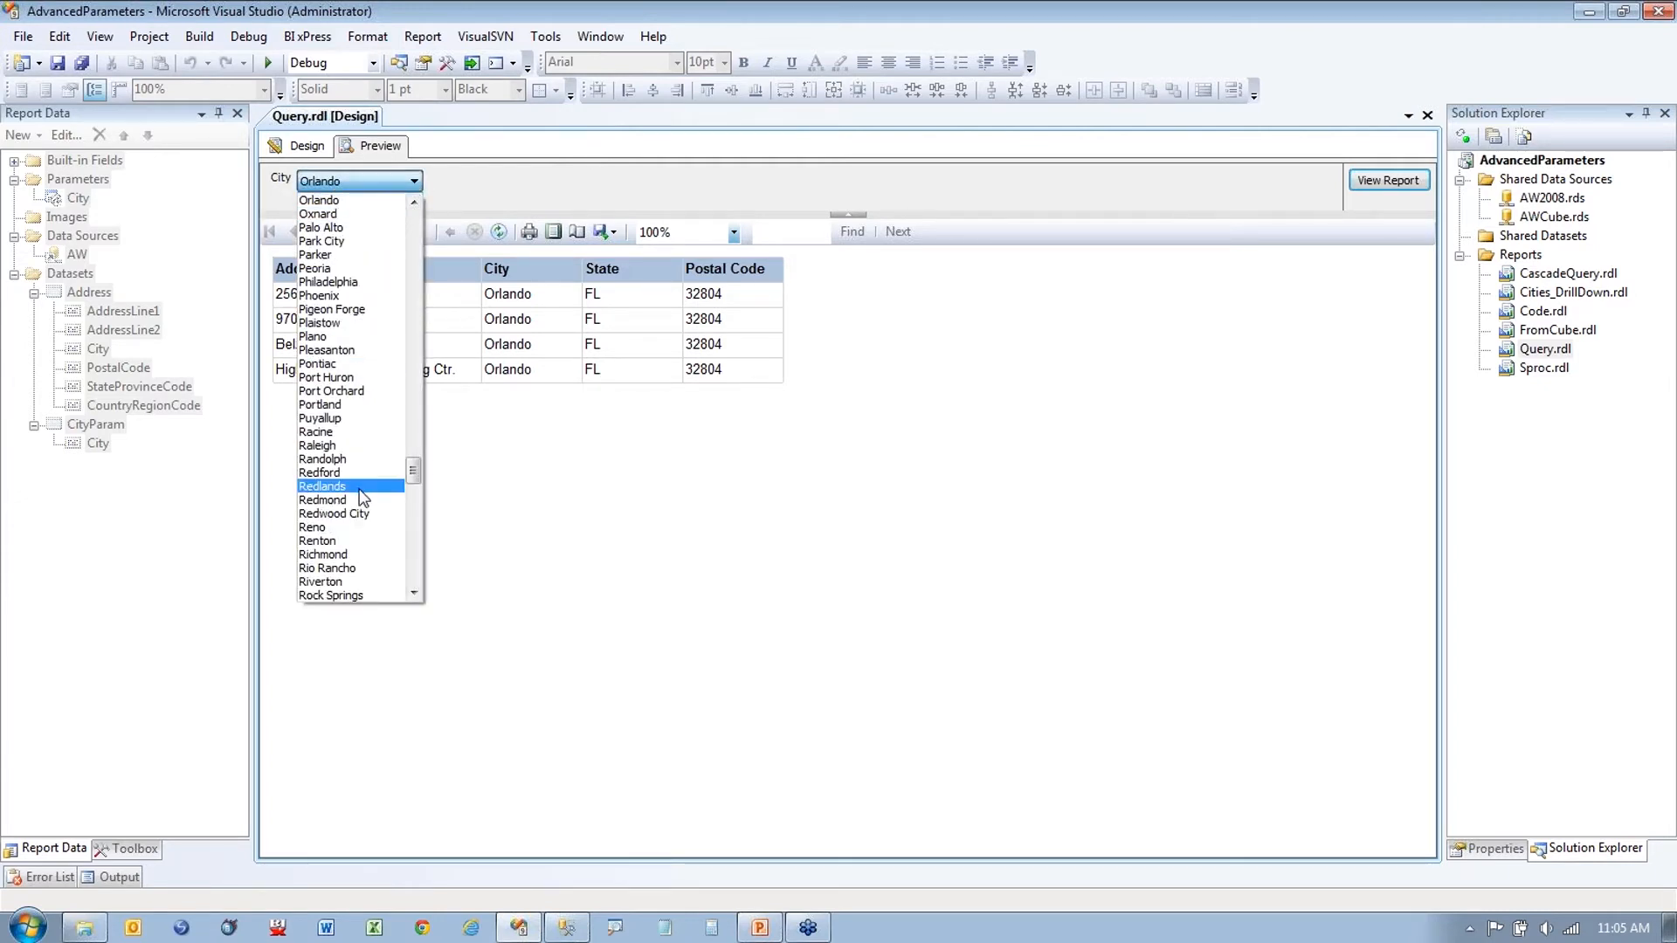
scroll(360, 491, "up", 4)
left_click_drag(414, 472, 419, 238)
left_click(327, 269)
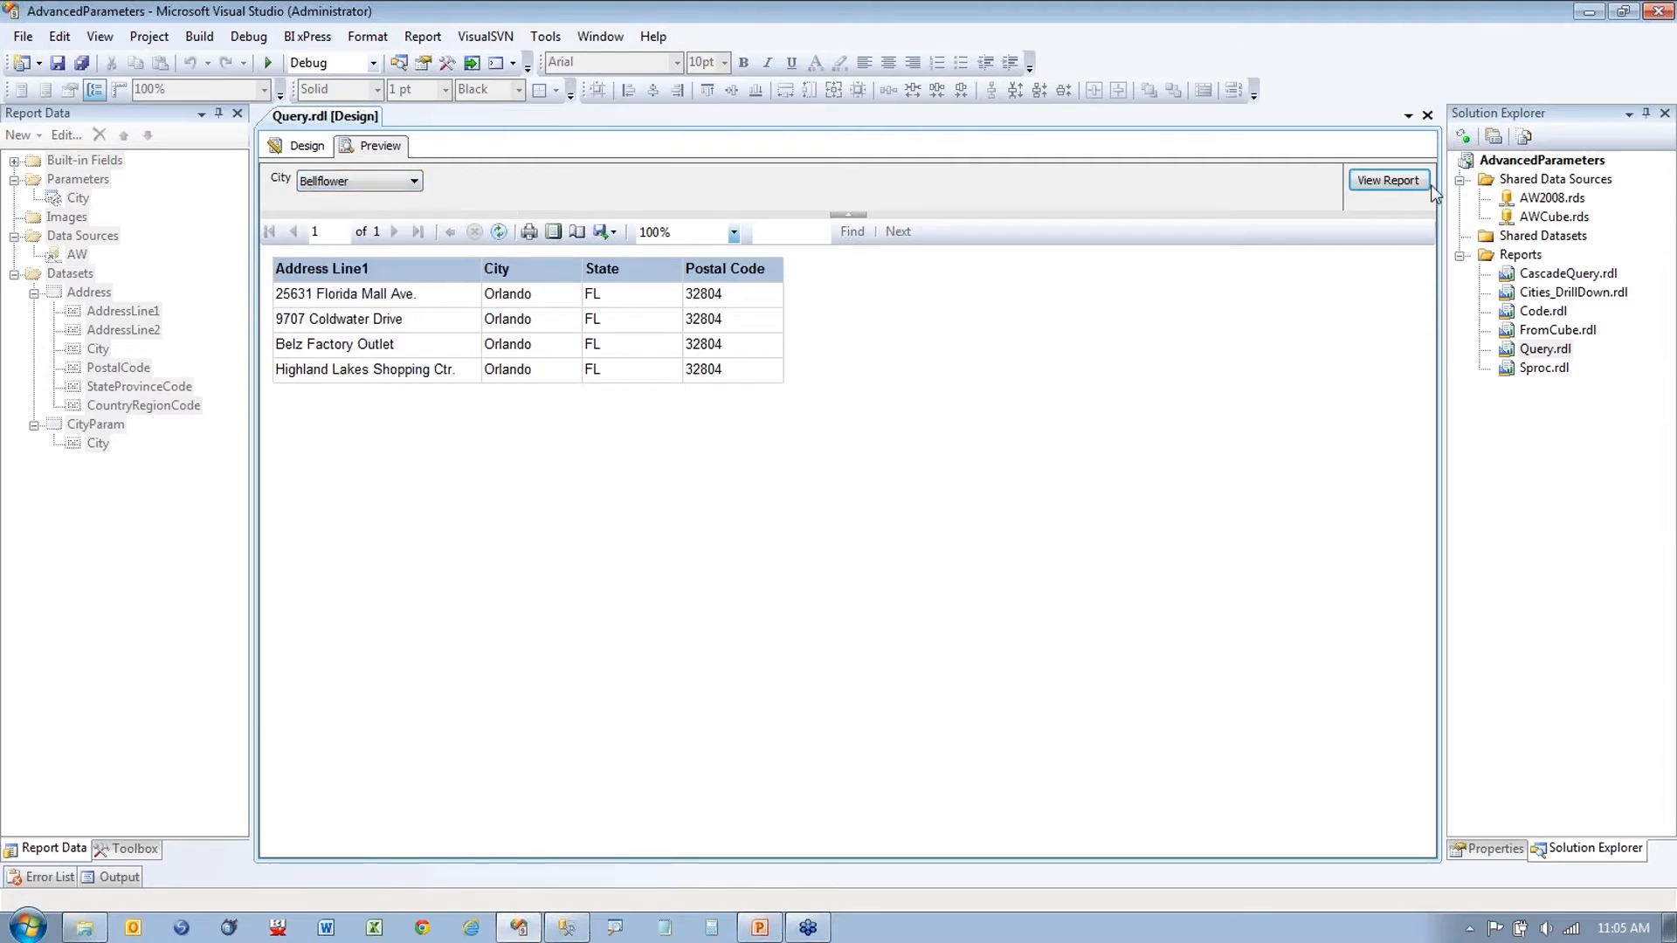
left_click(1401, 180)
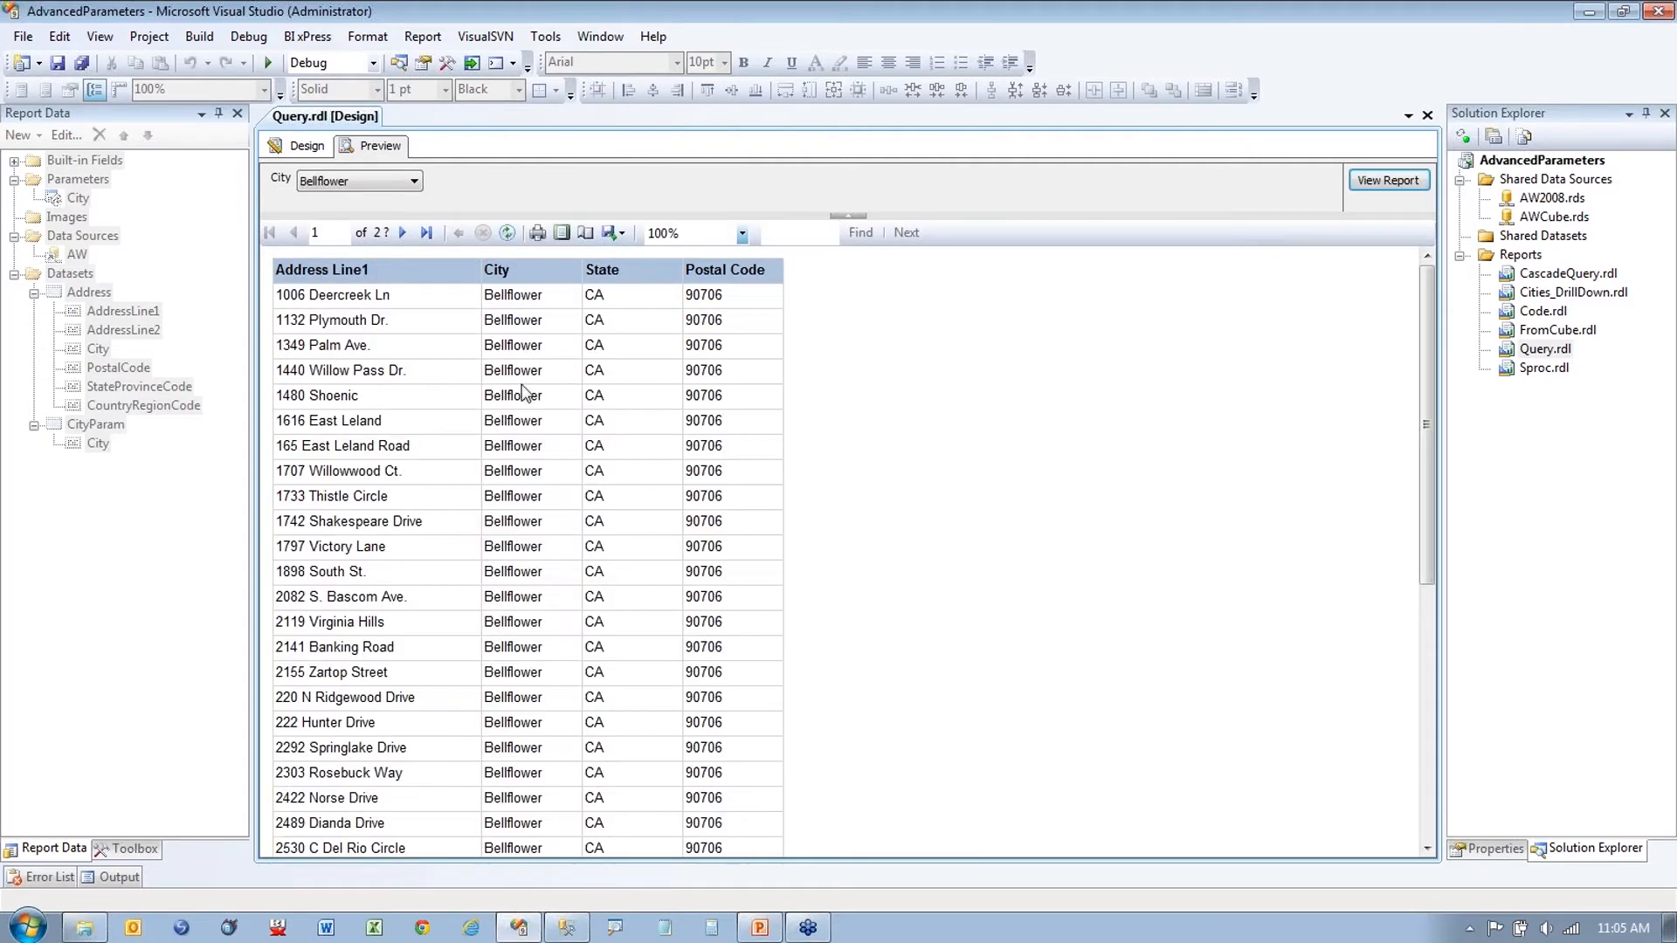
scroll(638, 484, "down", 2)
scroll(638, 484, "down", 5)
scroll(637, 484, "up", 7)
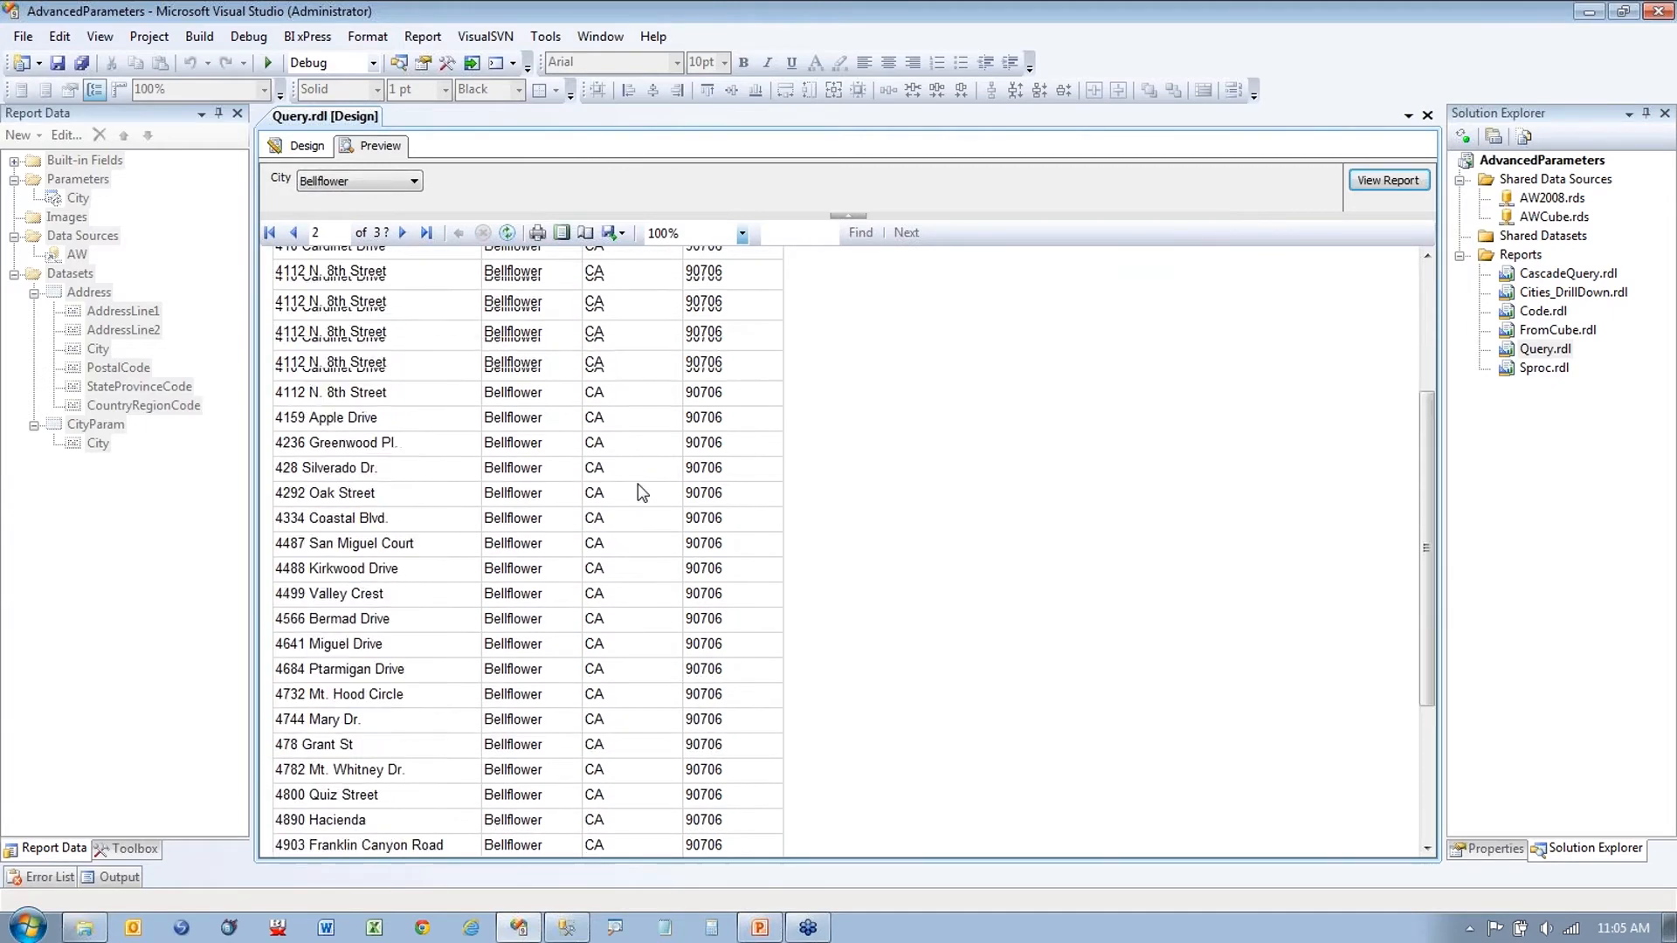
left_click(298, 145)
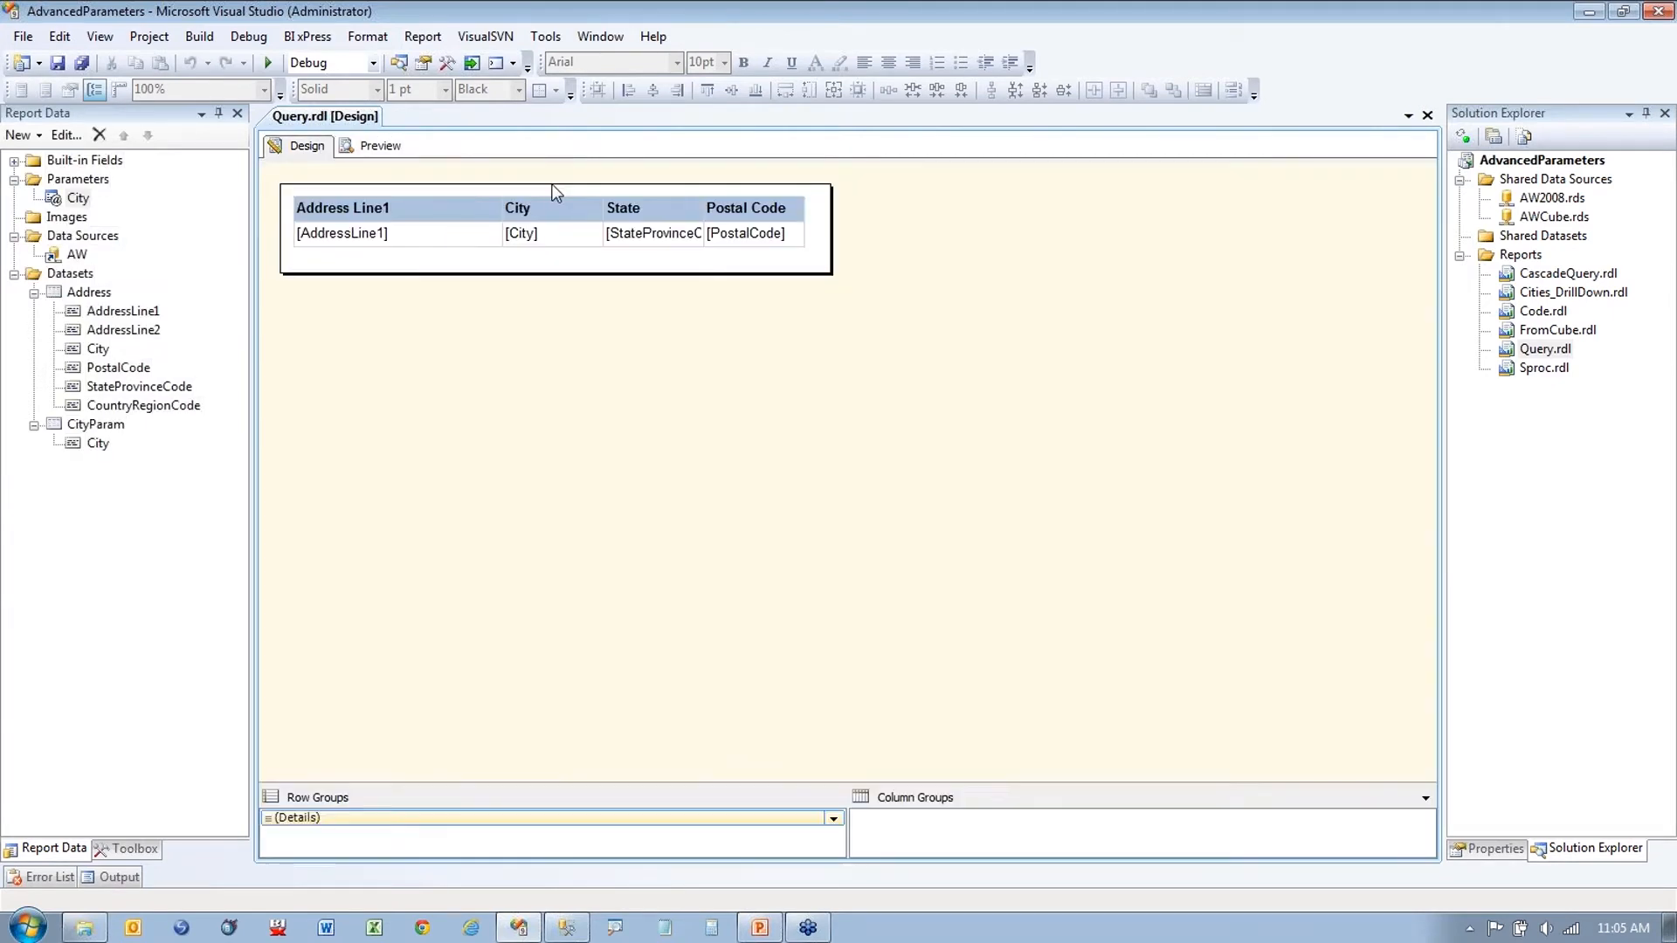
Step: Glance at the Drill Through slide in PowerPoint, then preview the Query report defaulting to Orlando
left_click(756, 929)
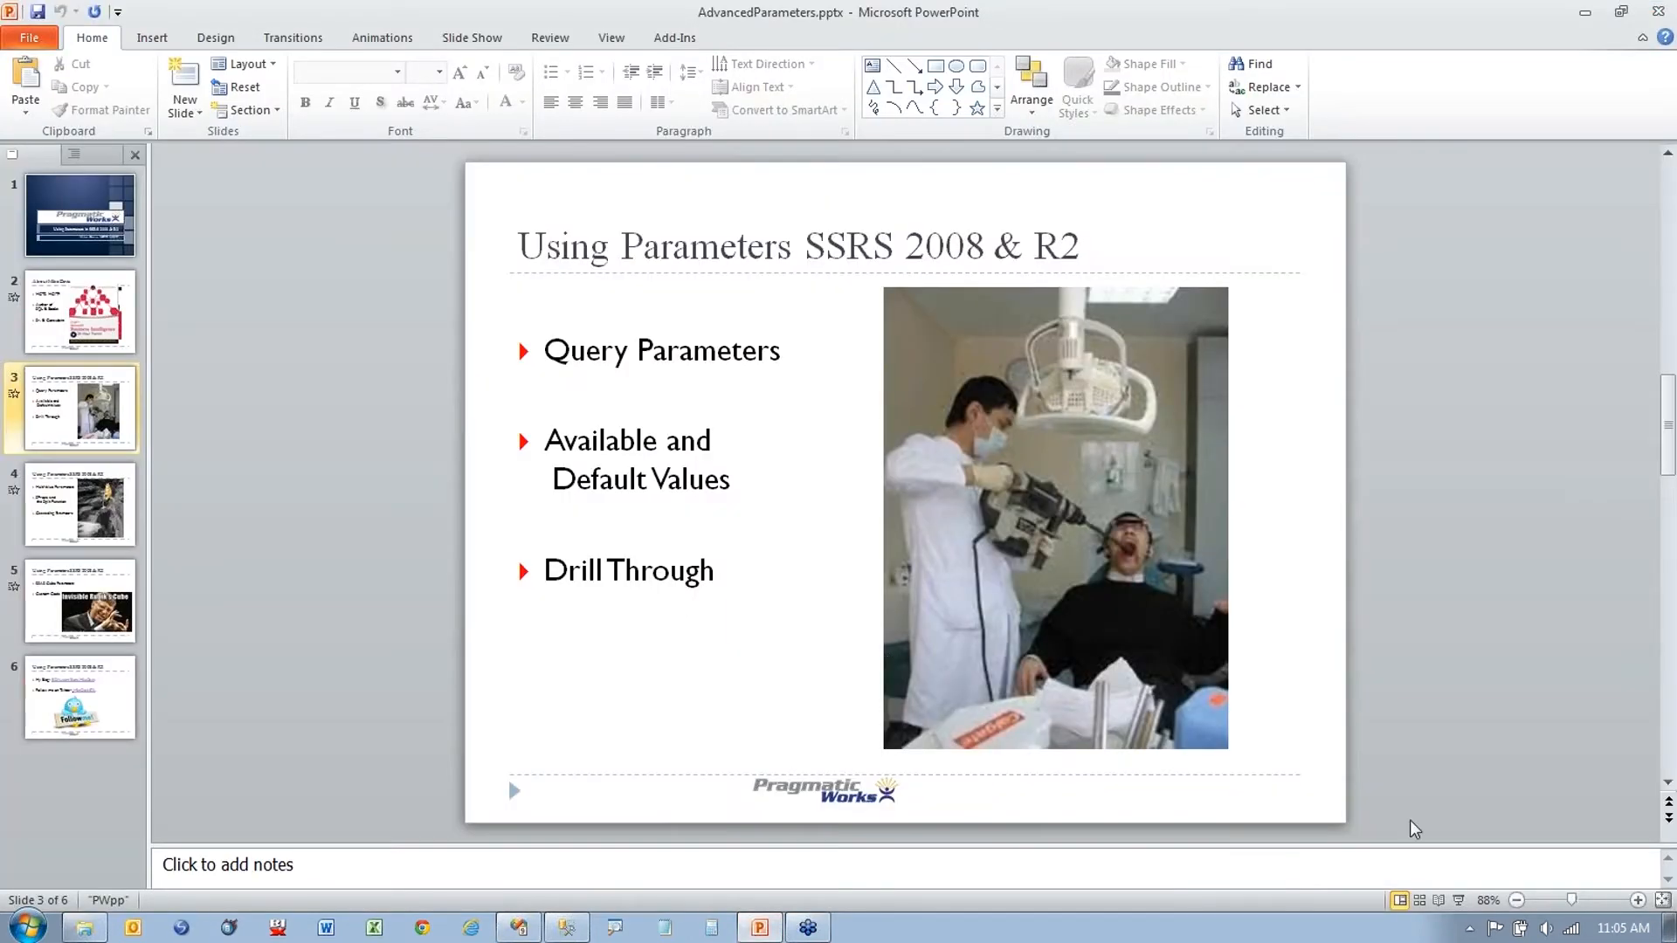
left_click(1584, 12)
left_click(392, 146)
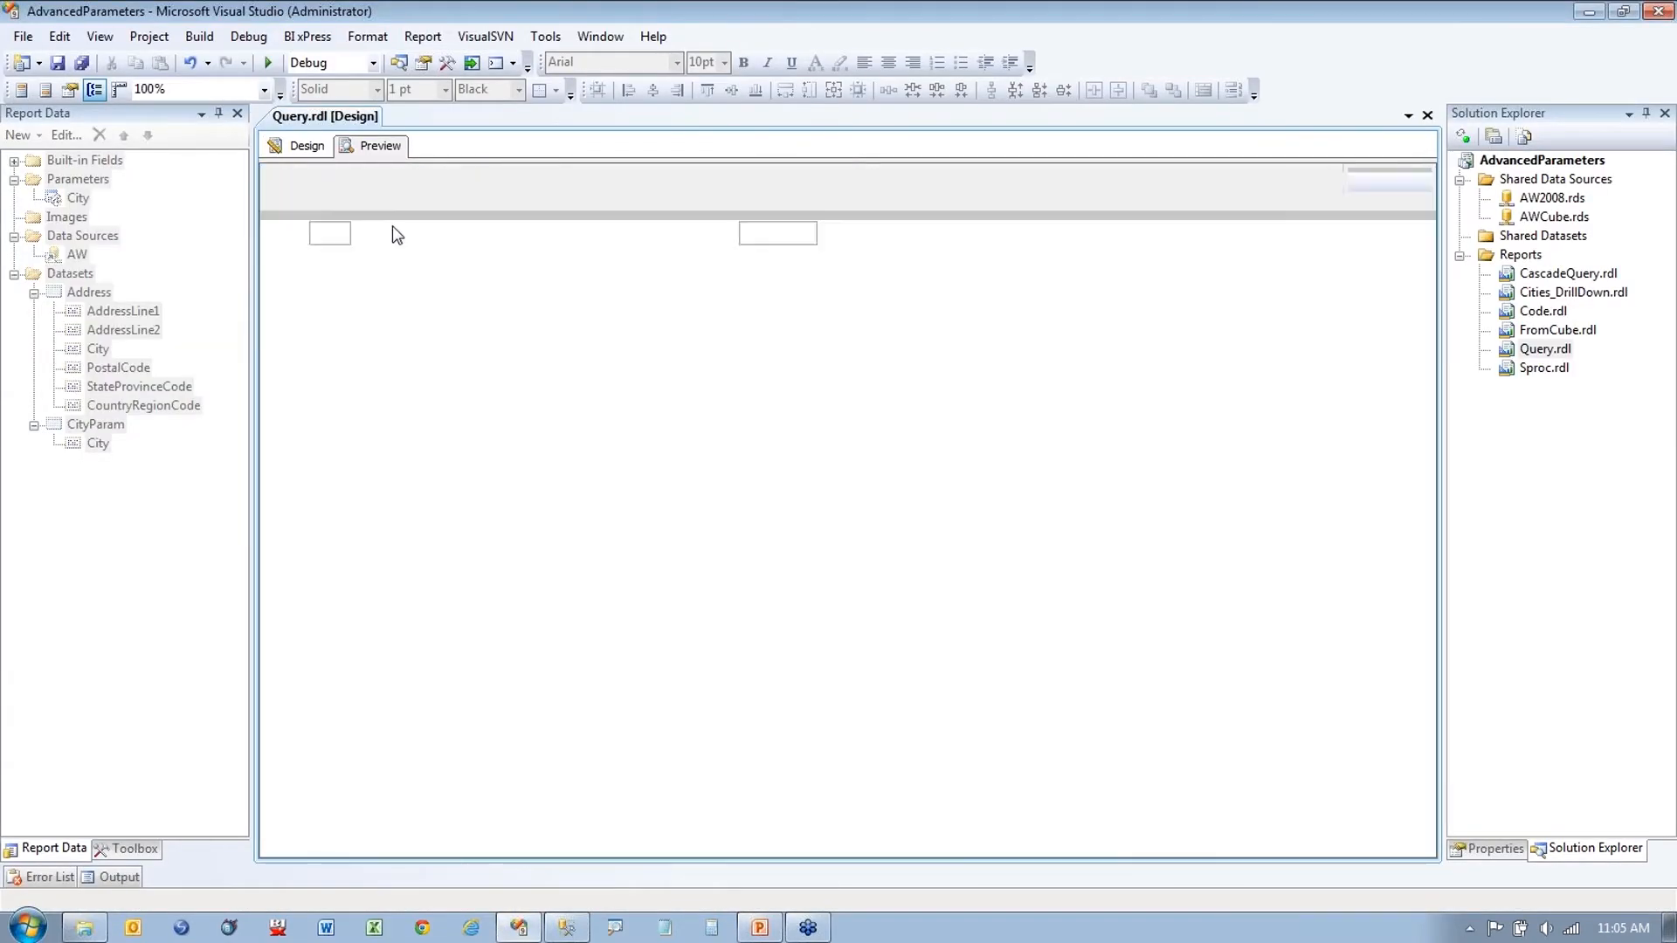
Step: Switch the Query report between design and preview once more, then close Query.rdl
left_click(307, 150)
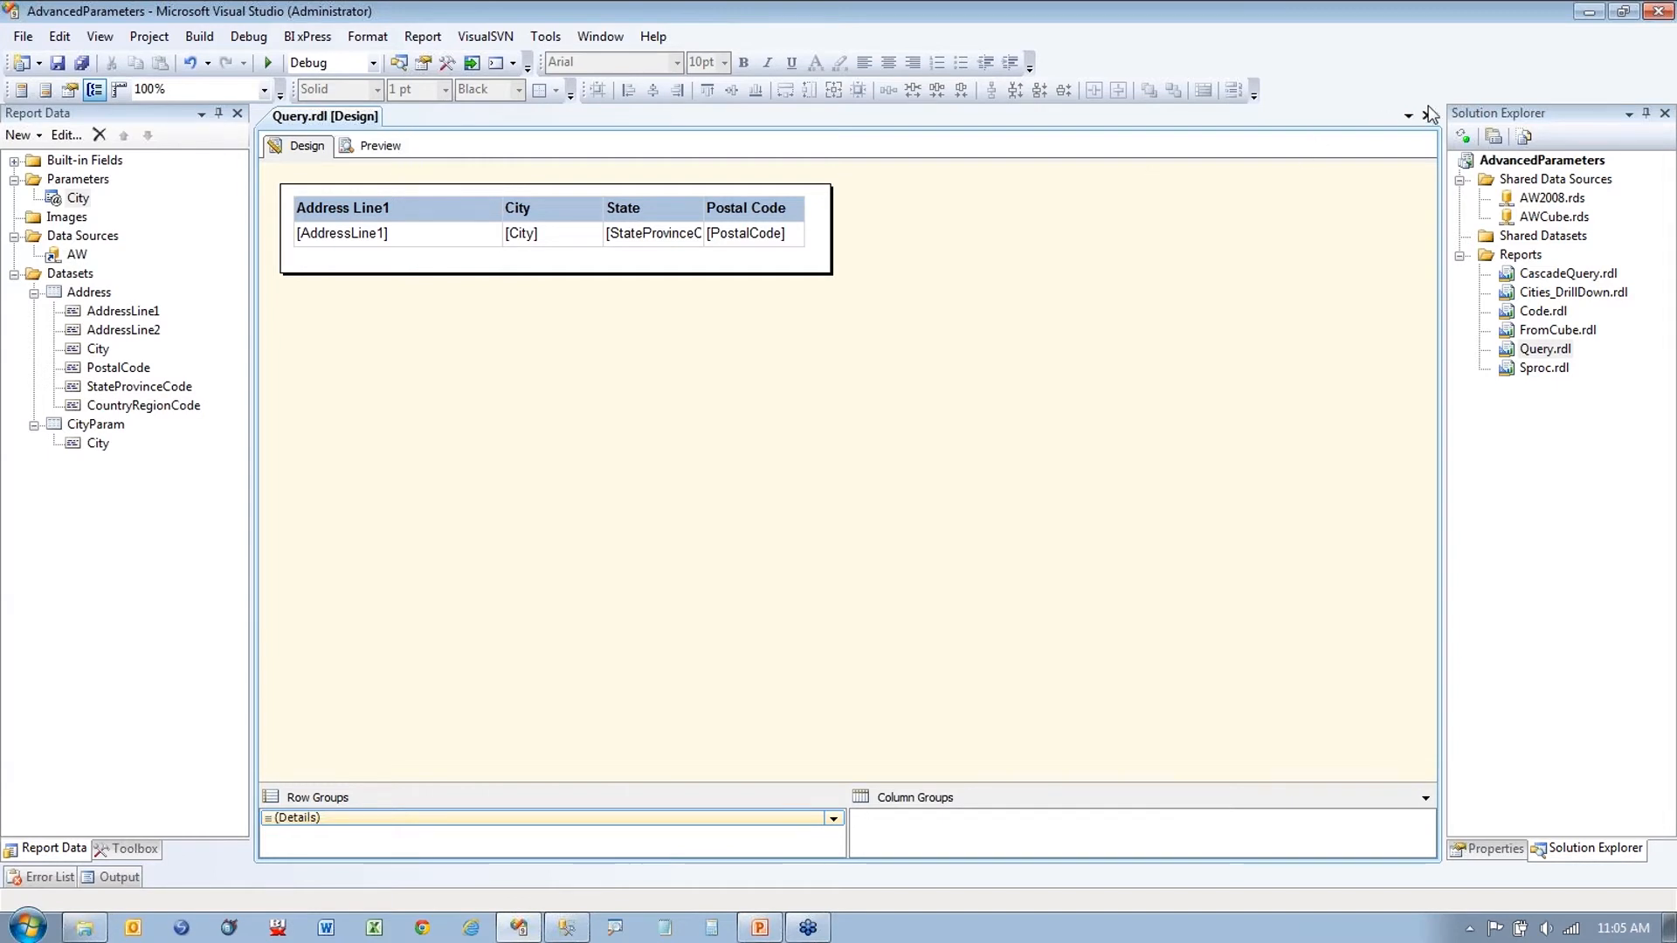
left_click(373, 145)
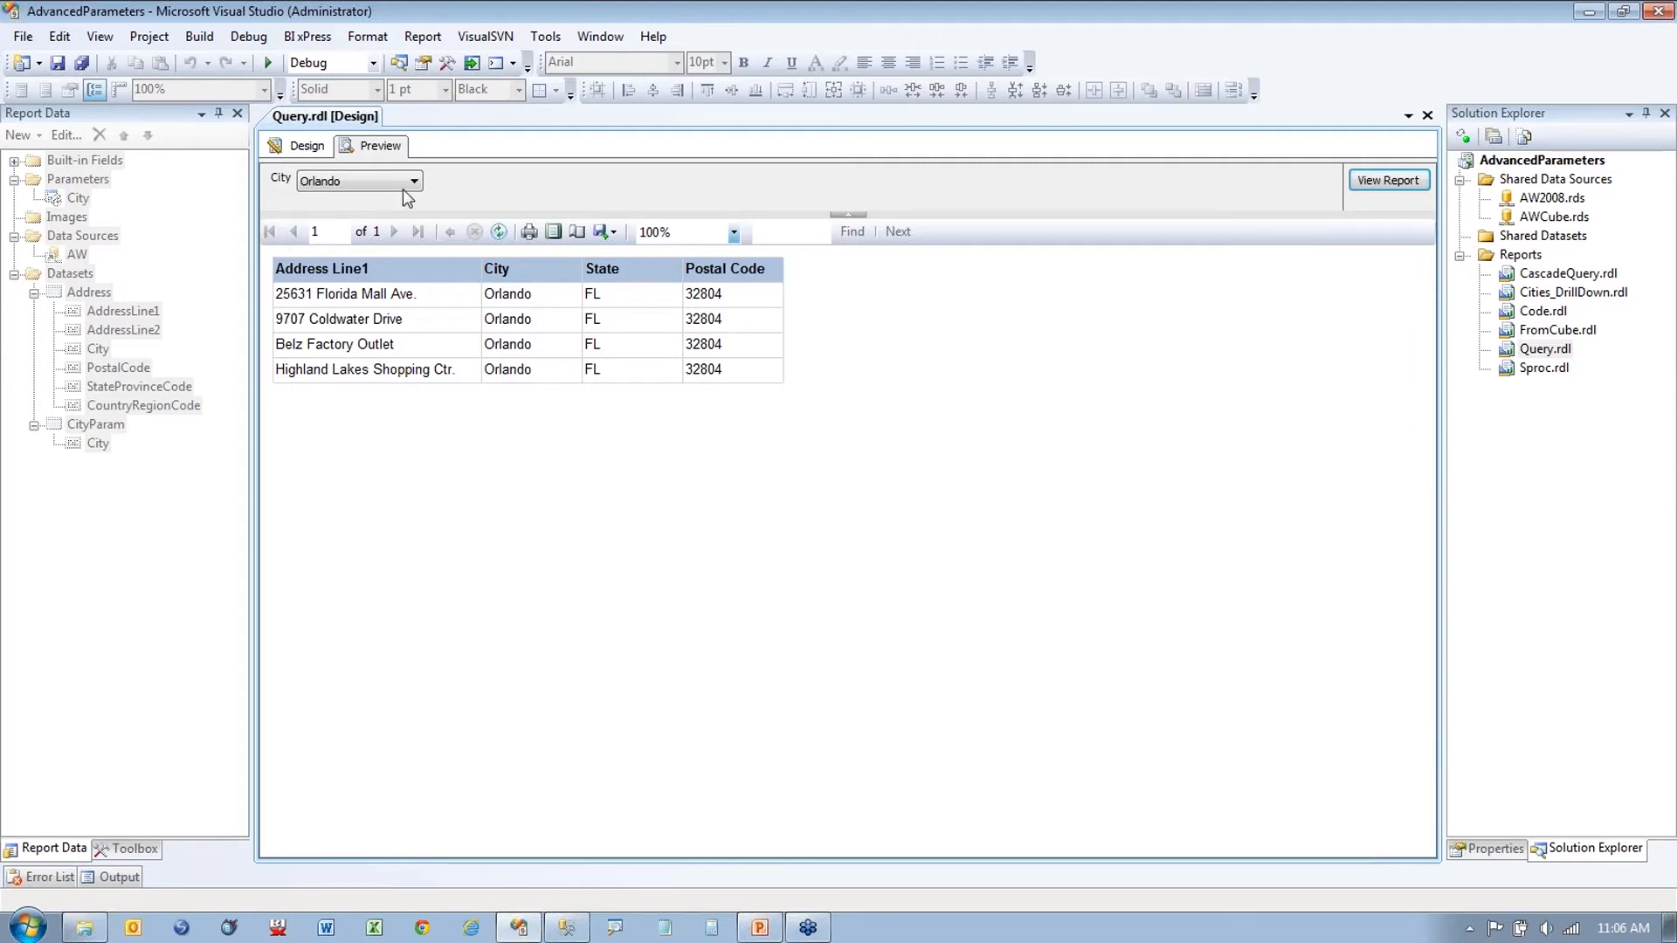
left_click(301, 145)
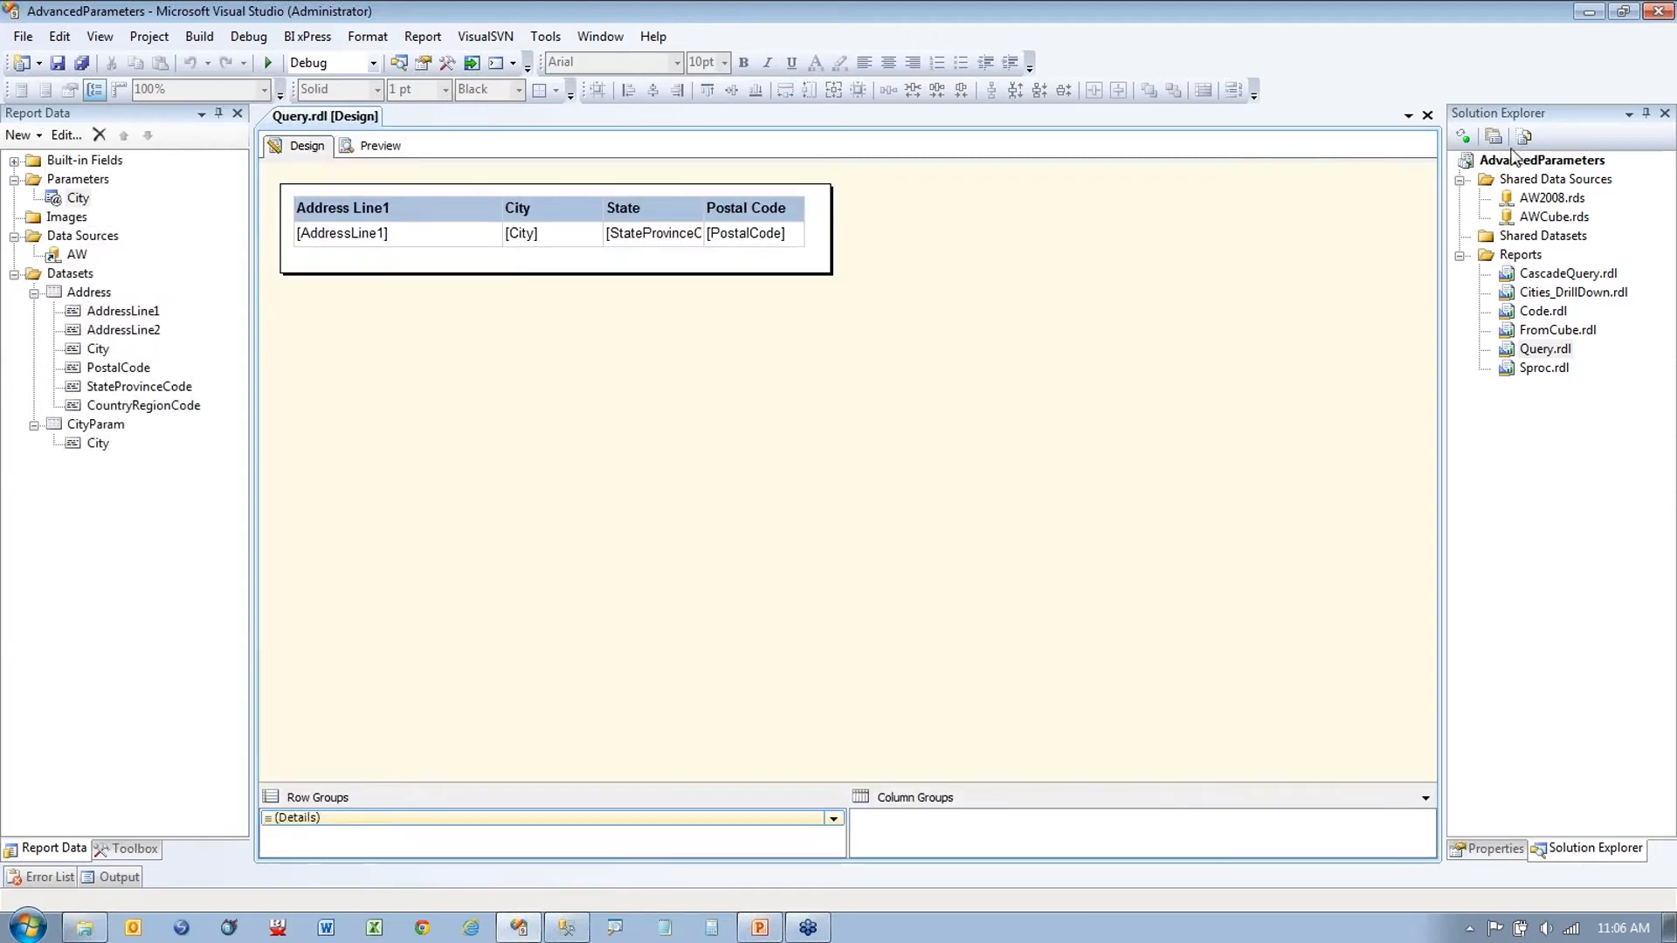
left_click(1428, 116)
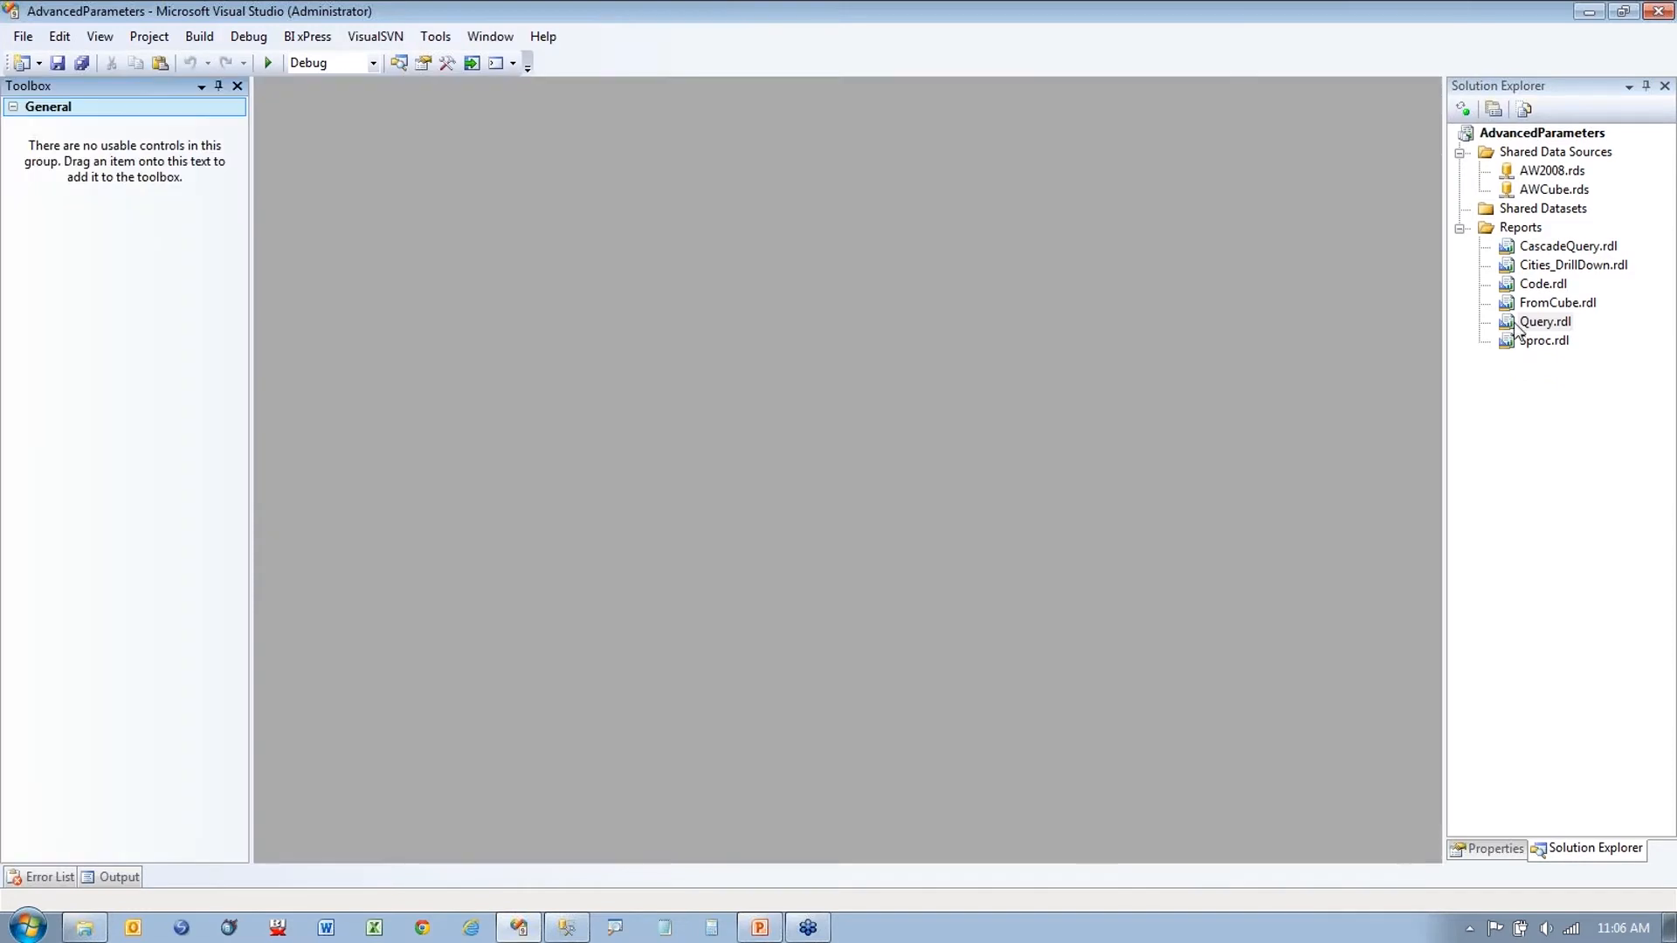
Step: Open Cities_DrillDown.rdl, preview its alphabetical city list, and return to its design layout
double_click(1530, 265)
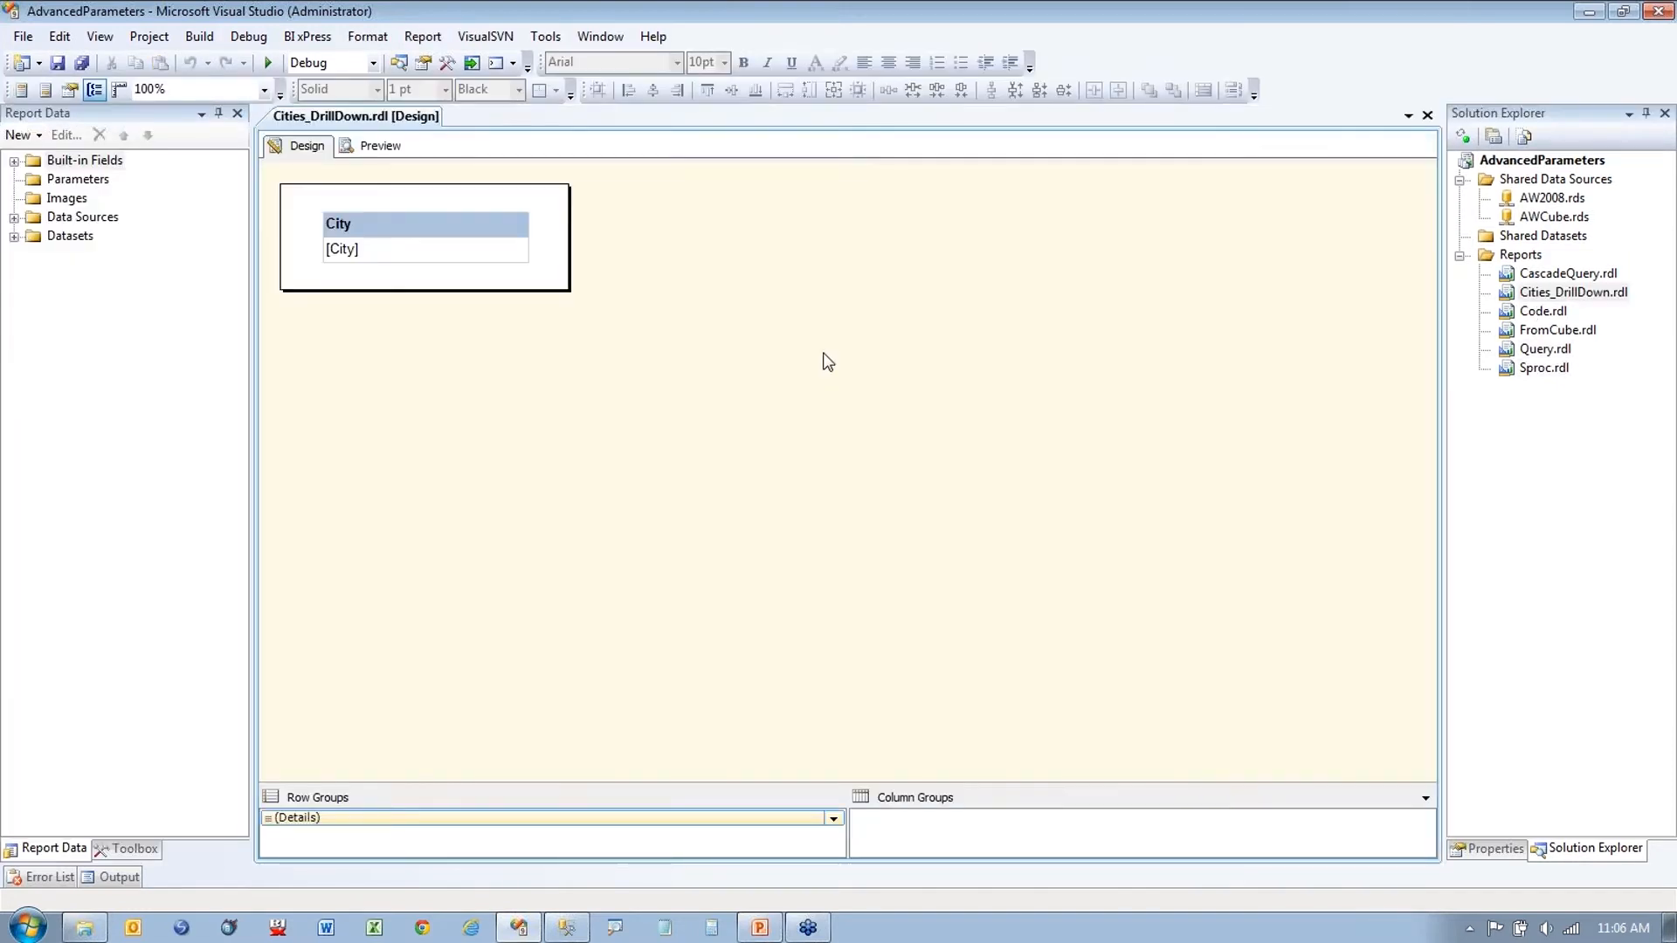
left_click(378, 148)
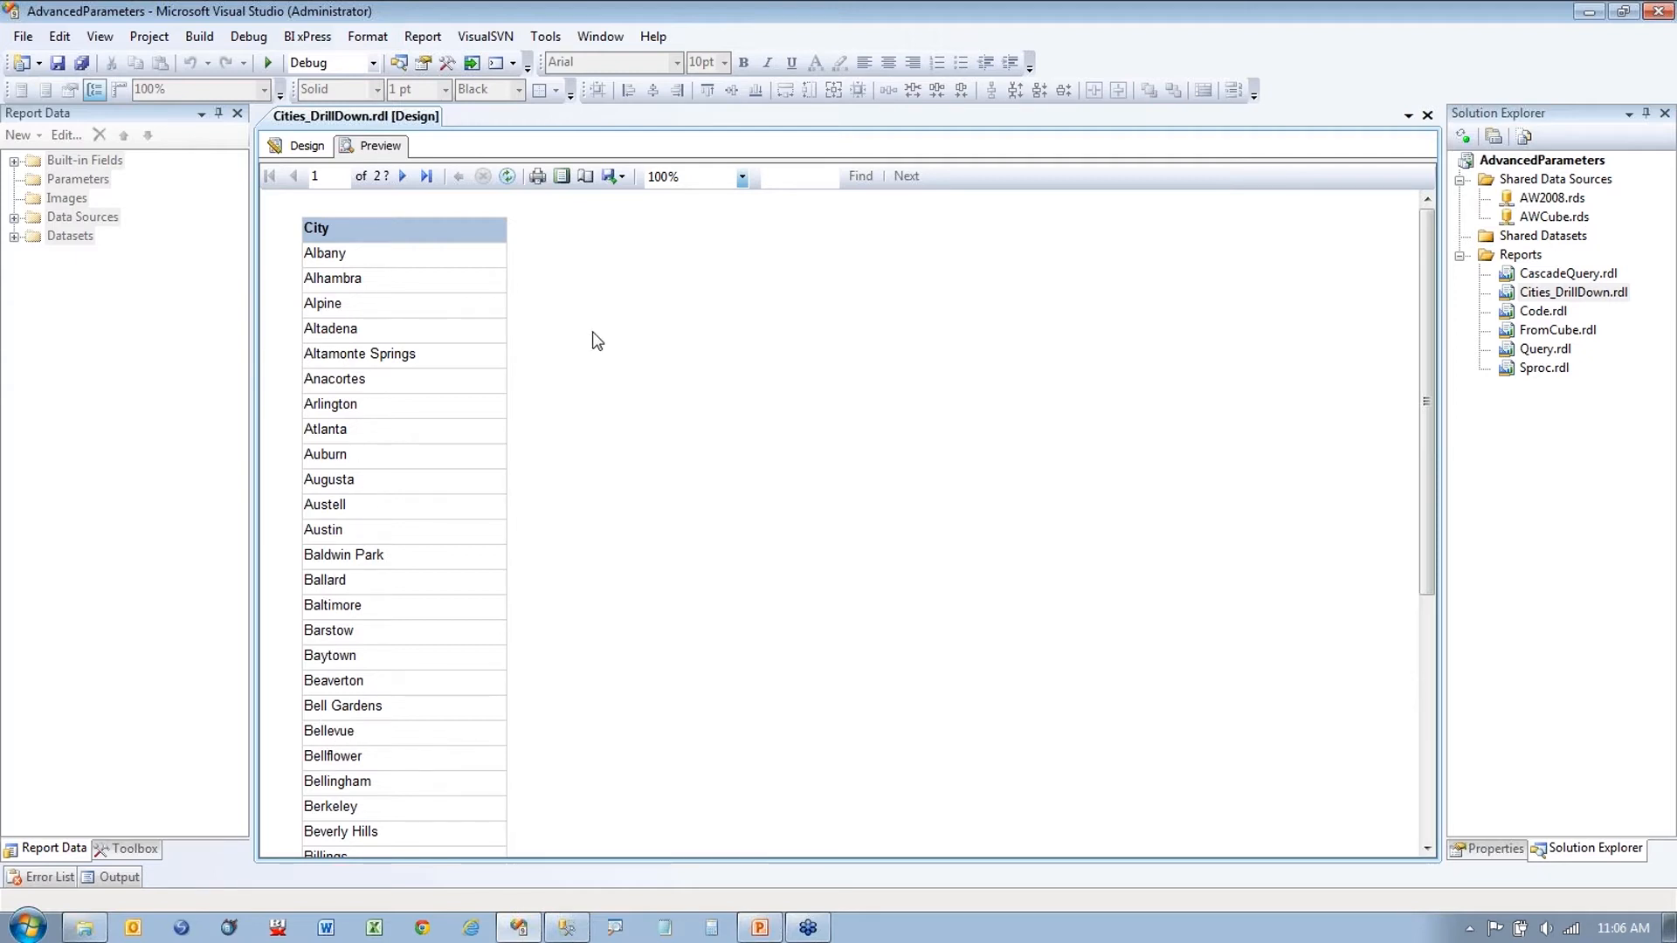
left_click(299, 146)
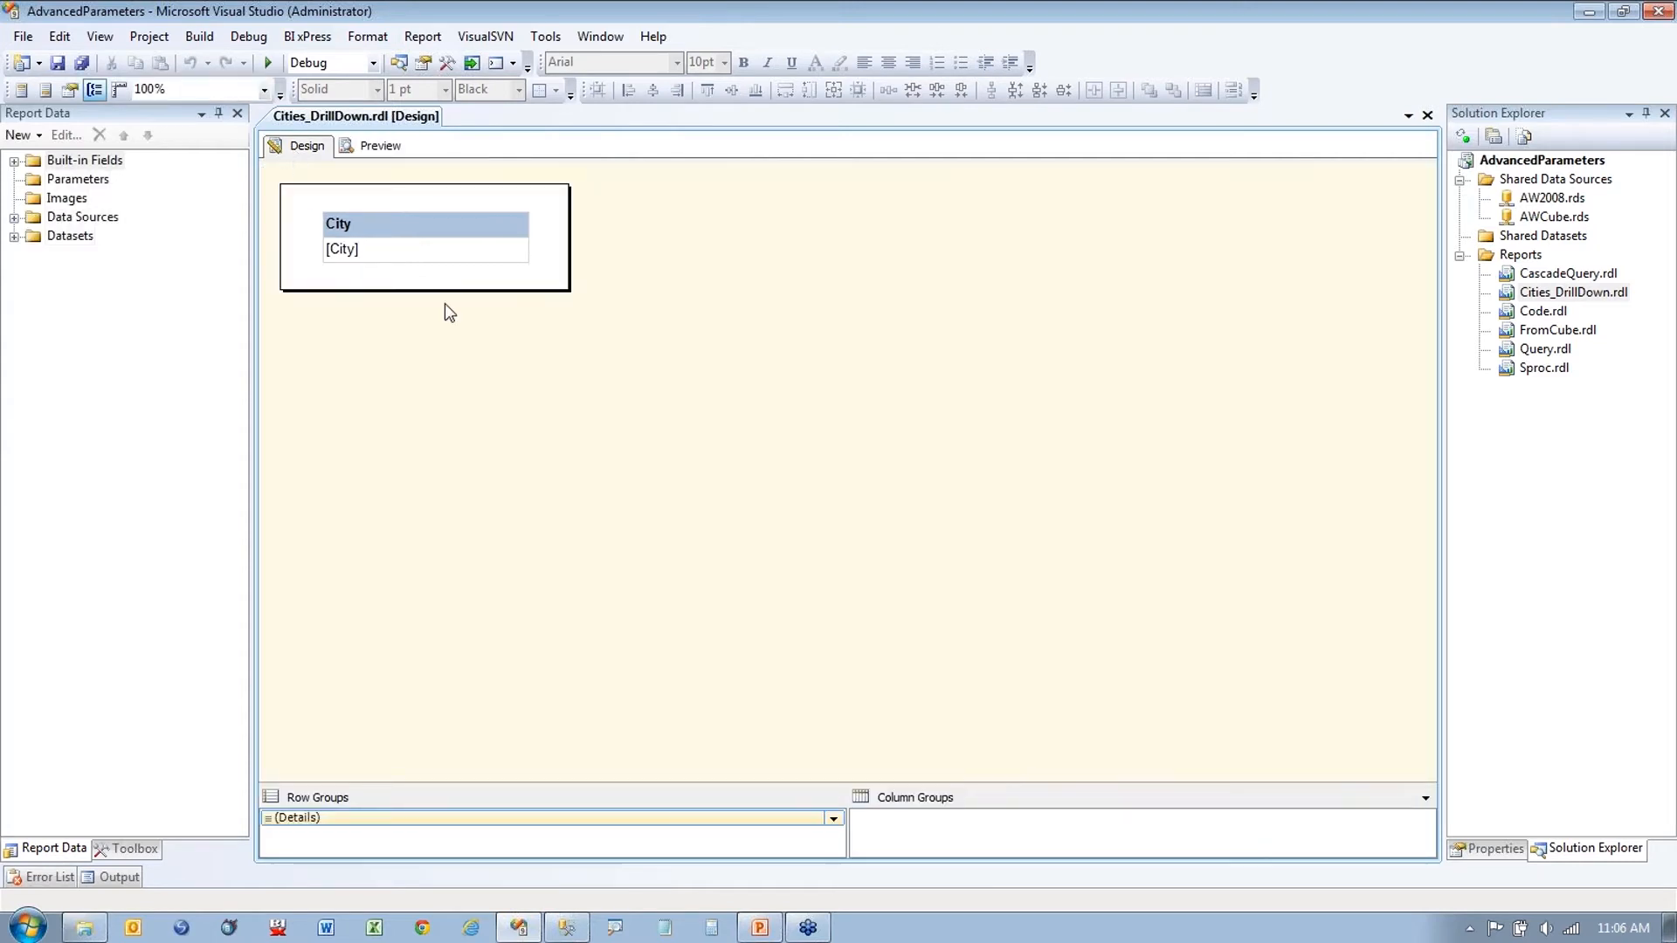
Step: Clear the City text box's existing drill-through action to None
right_click(436, 250)
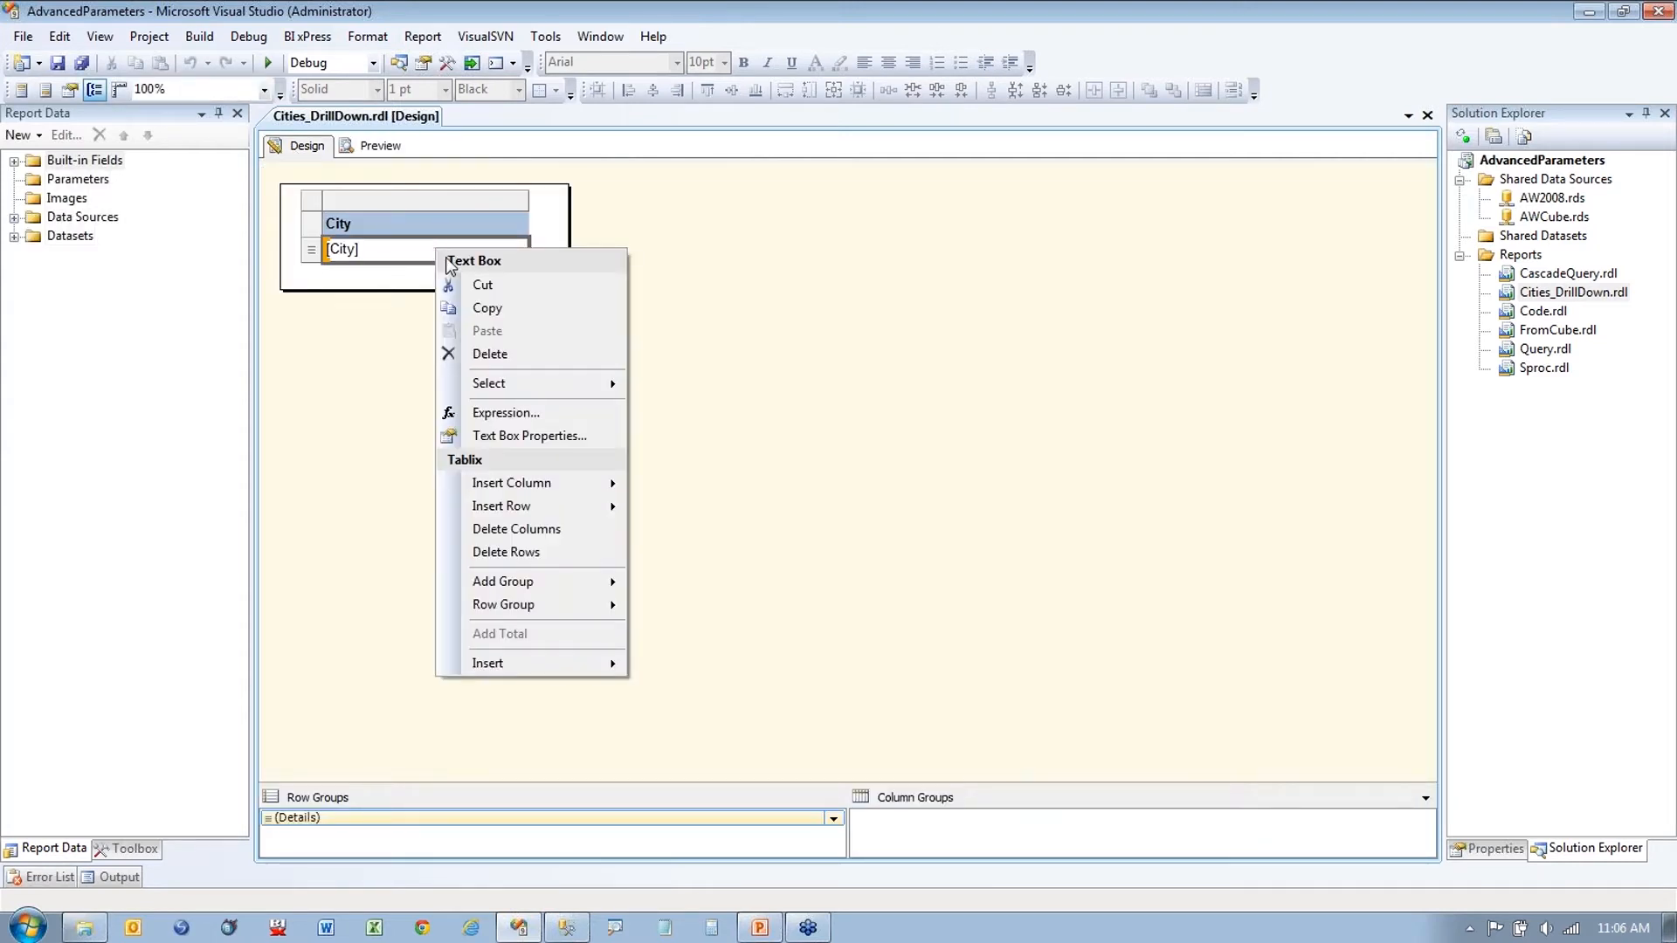
left_click(529, 435)
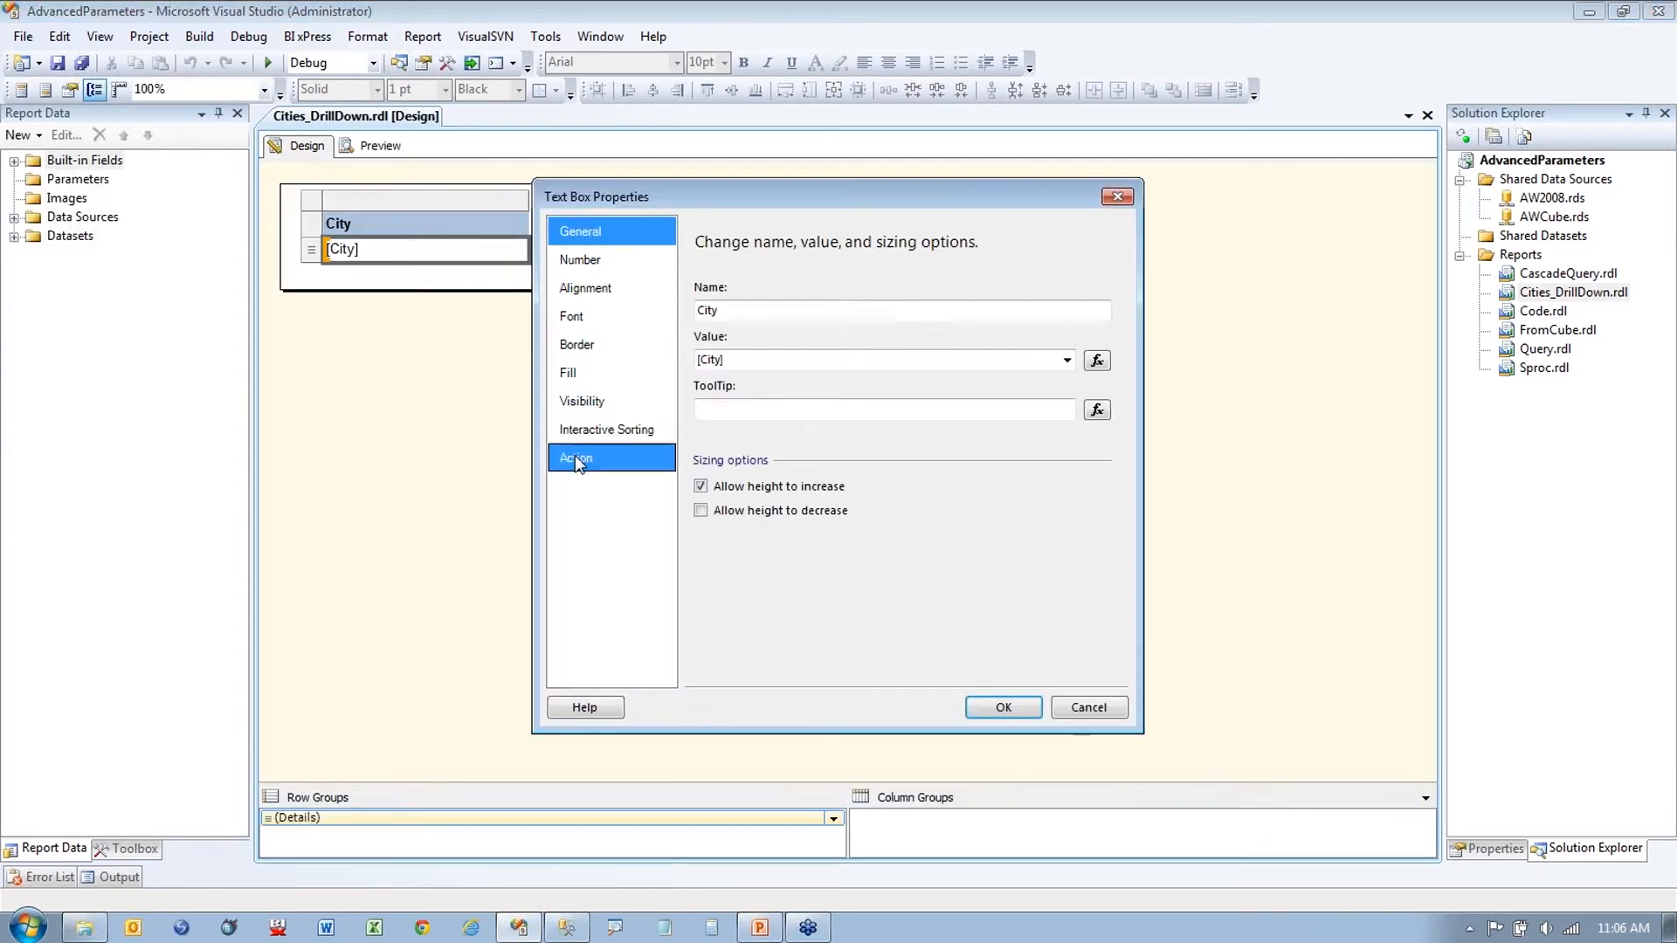
left_click(576, 457)
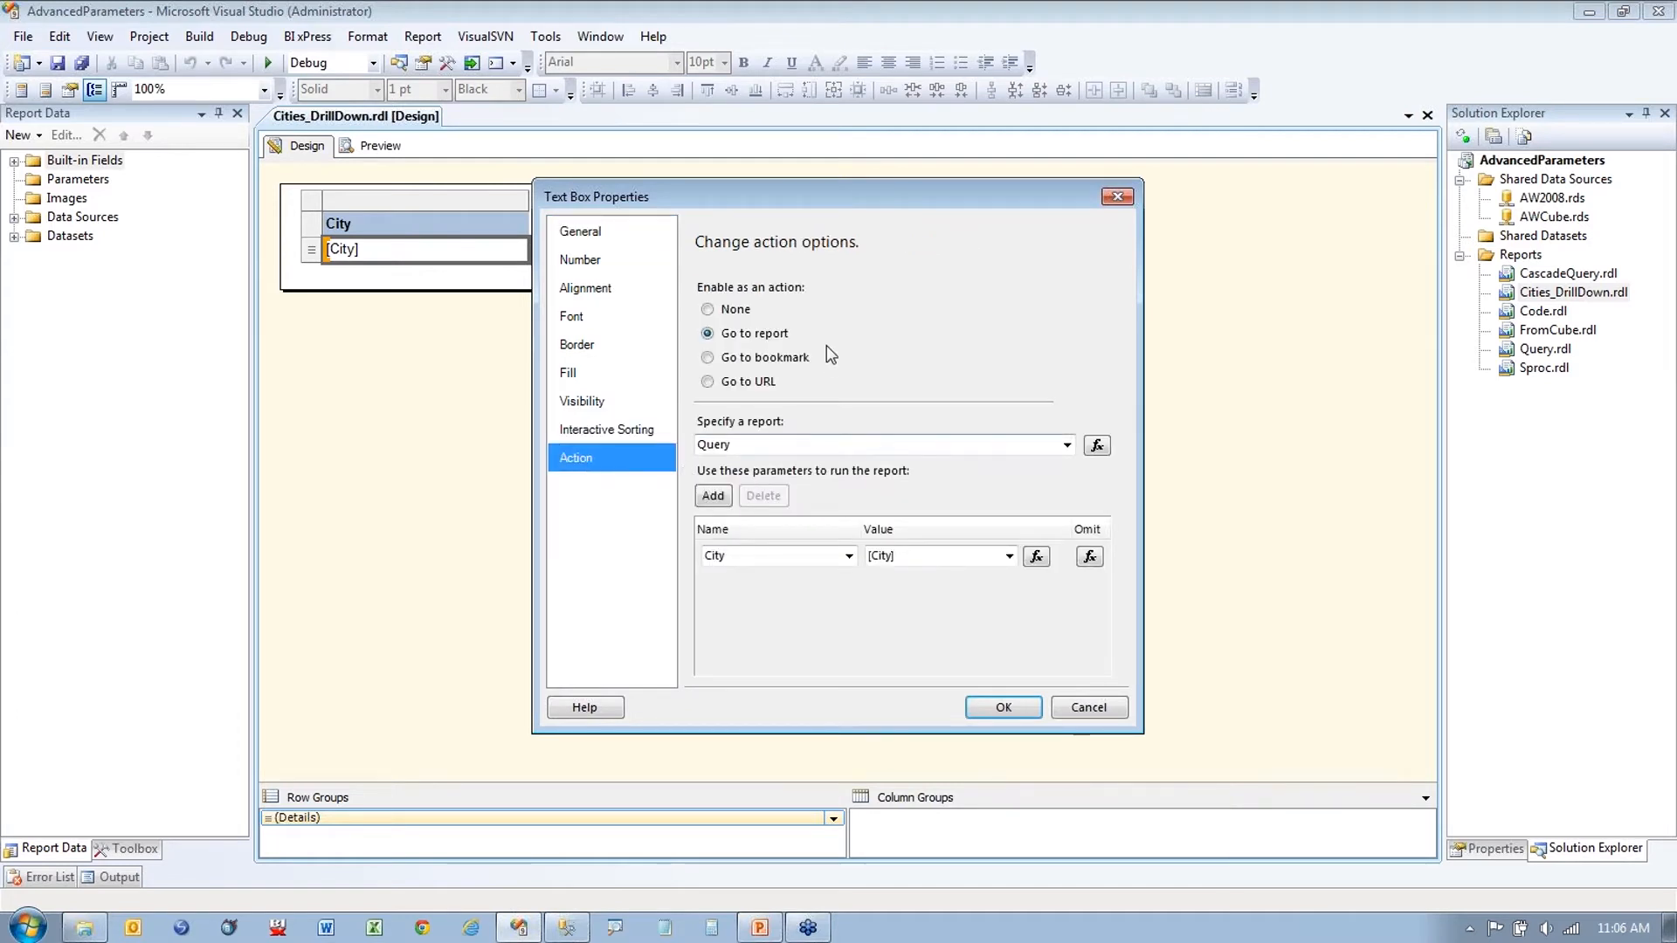
left_click(721, 309)
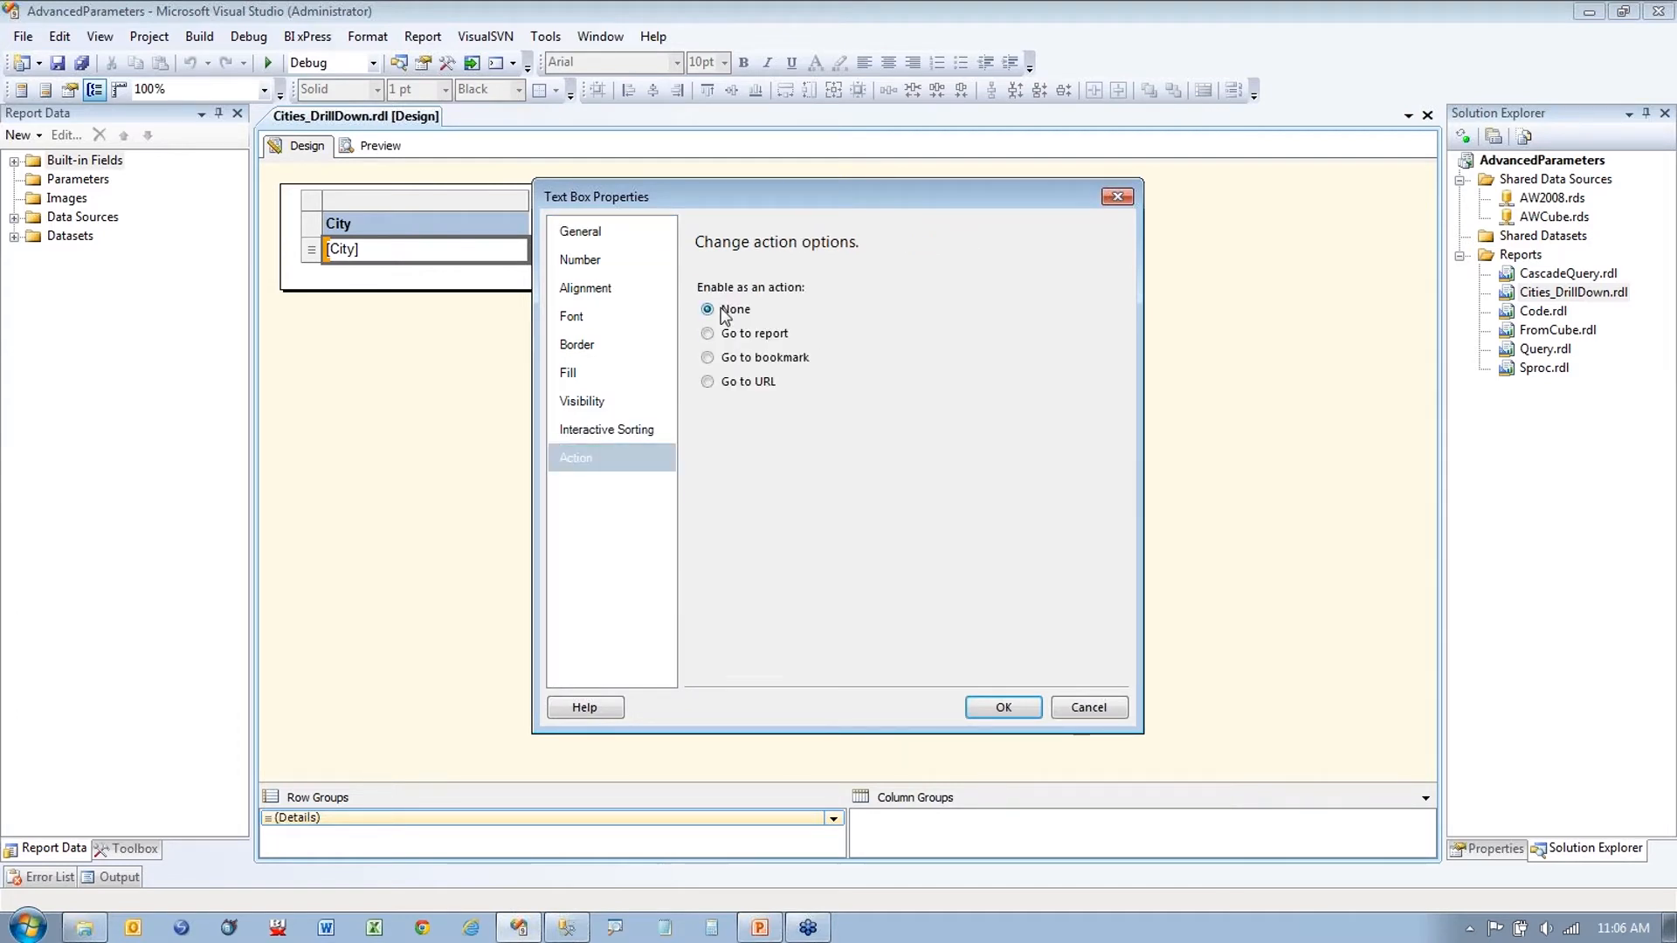
Step: Reopen the City text box's Action options and mark them up on screen
right_click(424, 261)
left_click(477, 452)
left_click(602, 458)
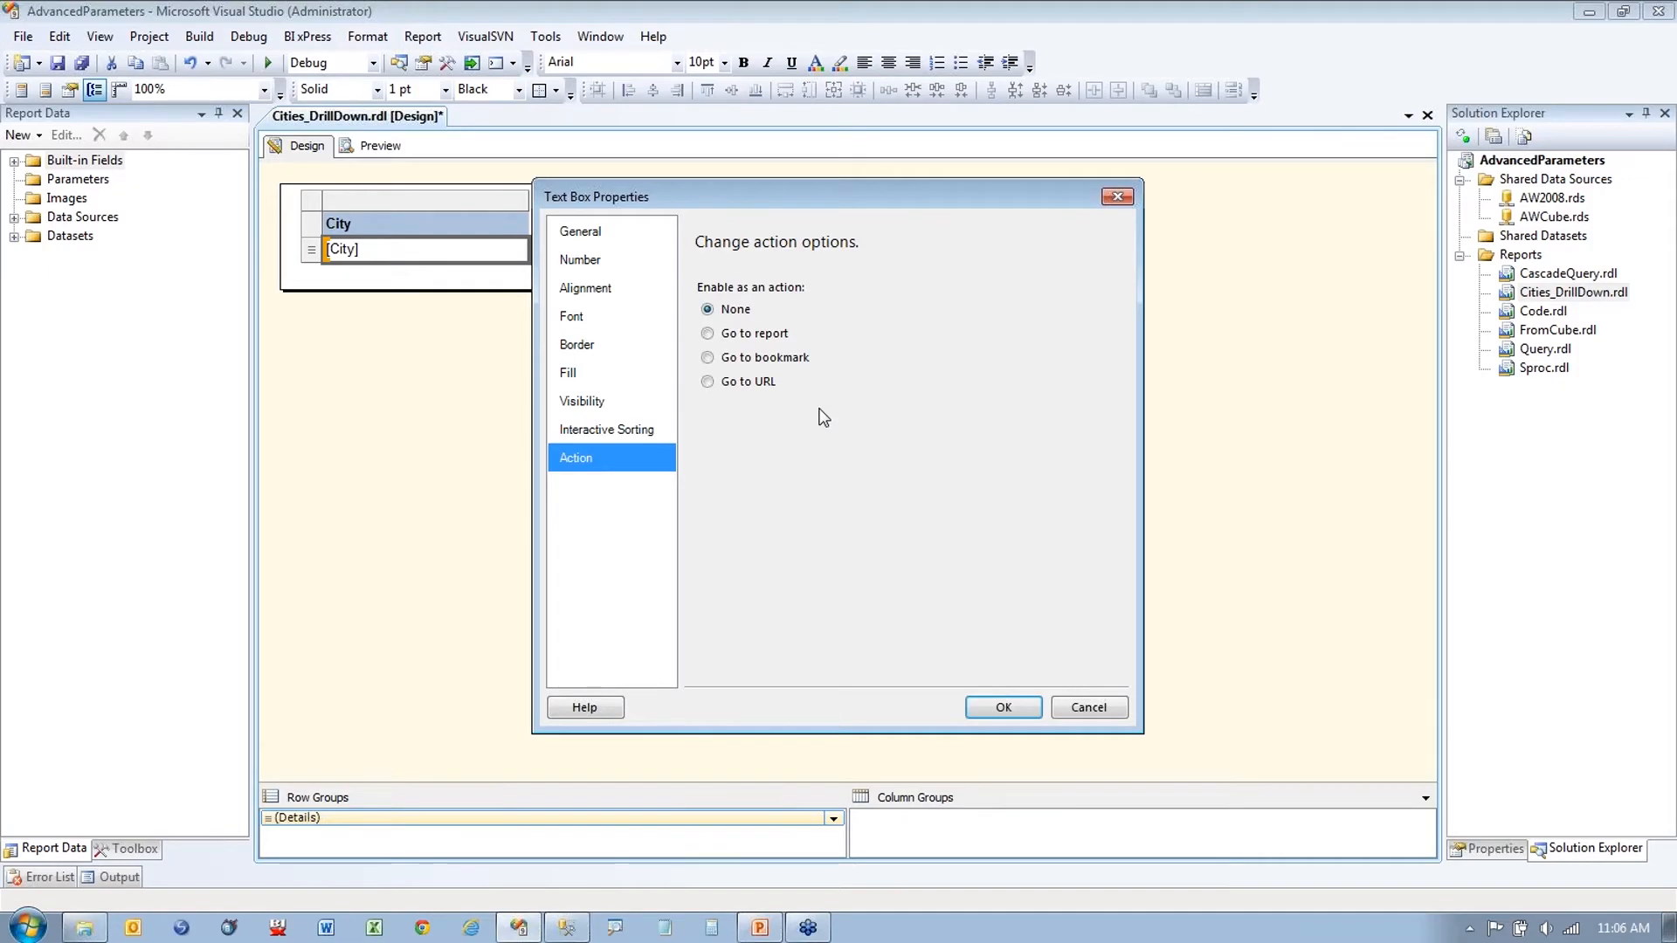
key("ctrl+1")
left_click_drag(828, 323, 871, 320)
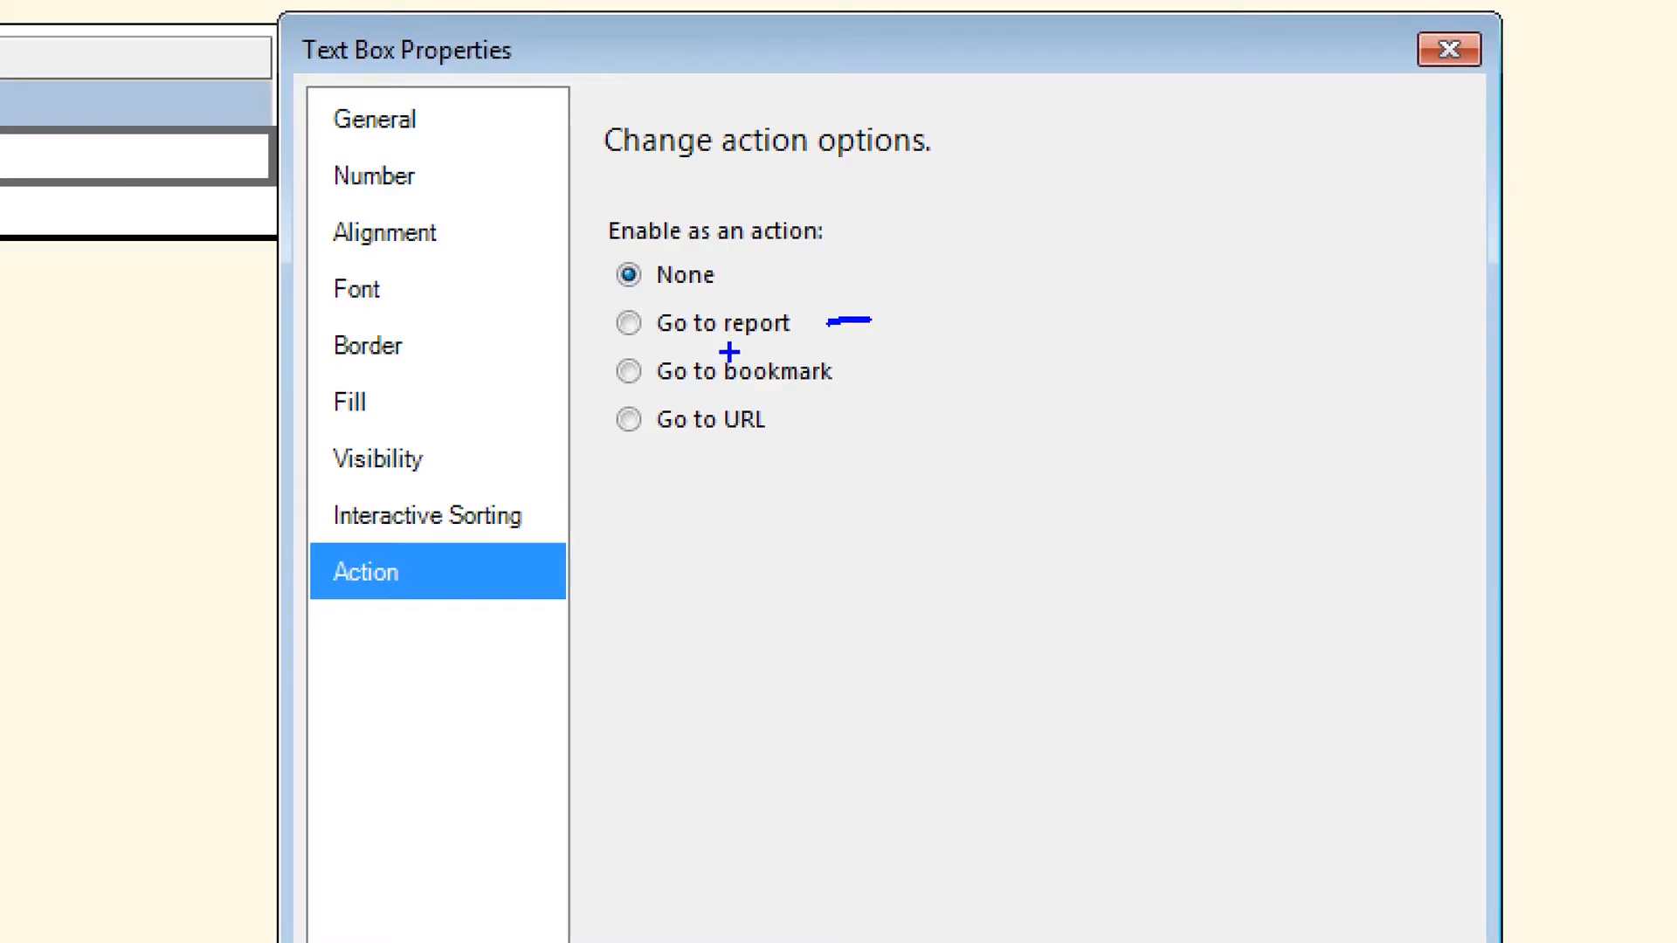
left_click_drag(734, 352, 773, 348)
key("e")
left_click_drag(836, 367, 894, 368)
left_click_drag(726, 445, 821, 446)
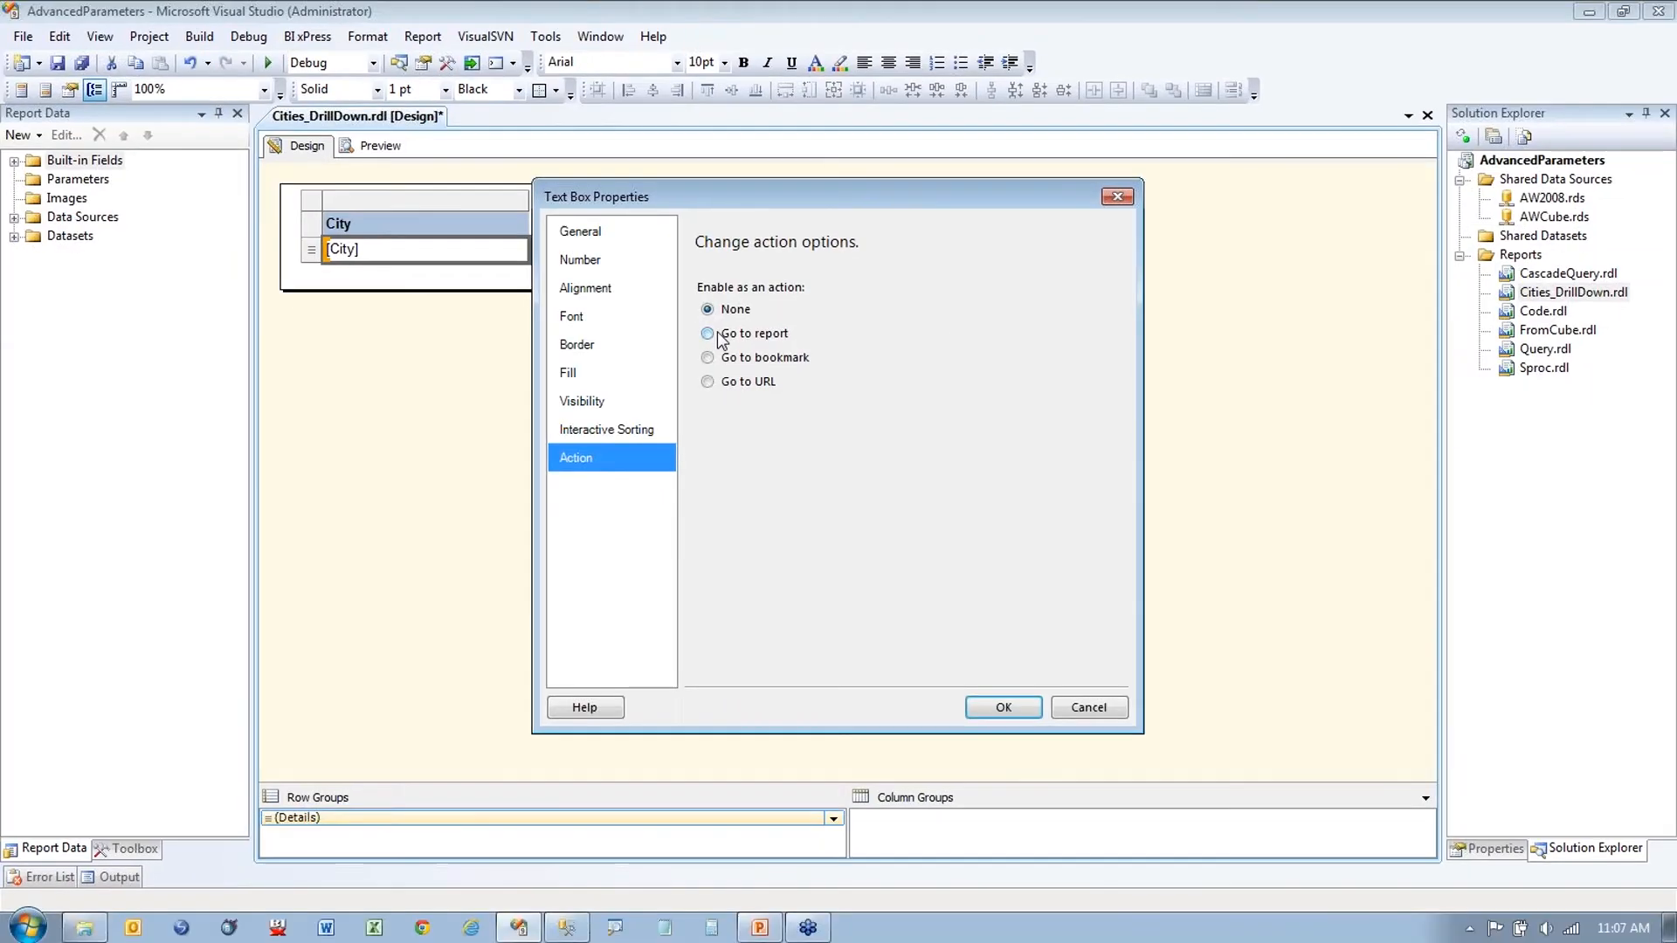
Step: Make the City cell go to the Query report and add a parameter row
left_click(723, 323)
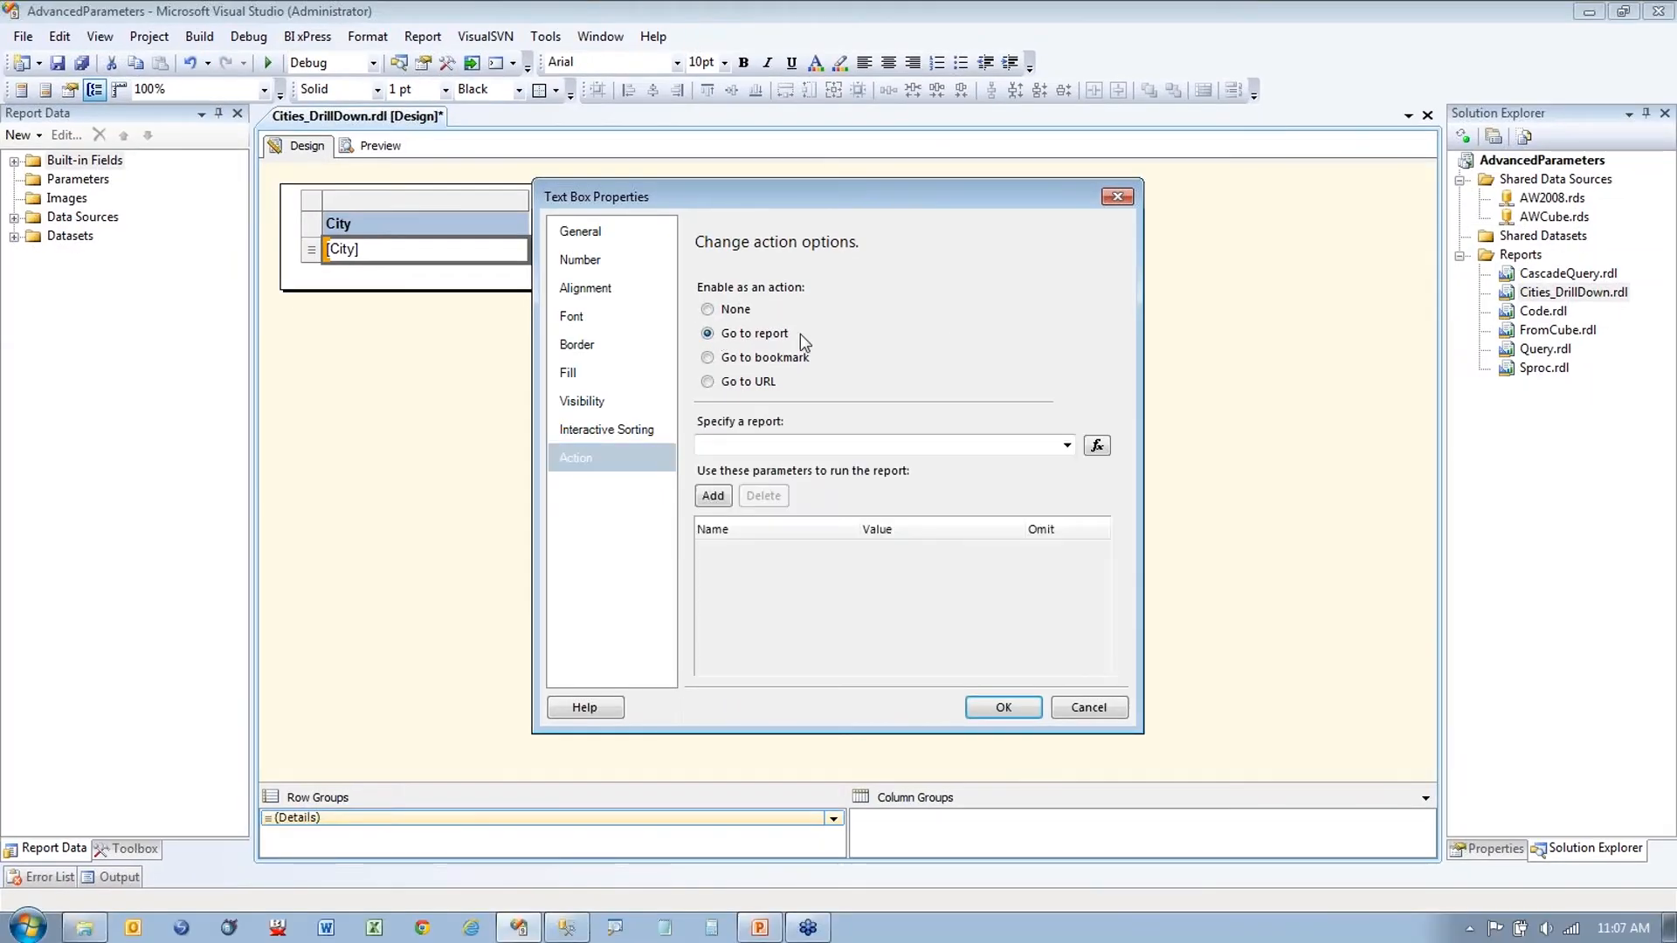
left_click(1064, 447)
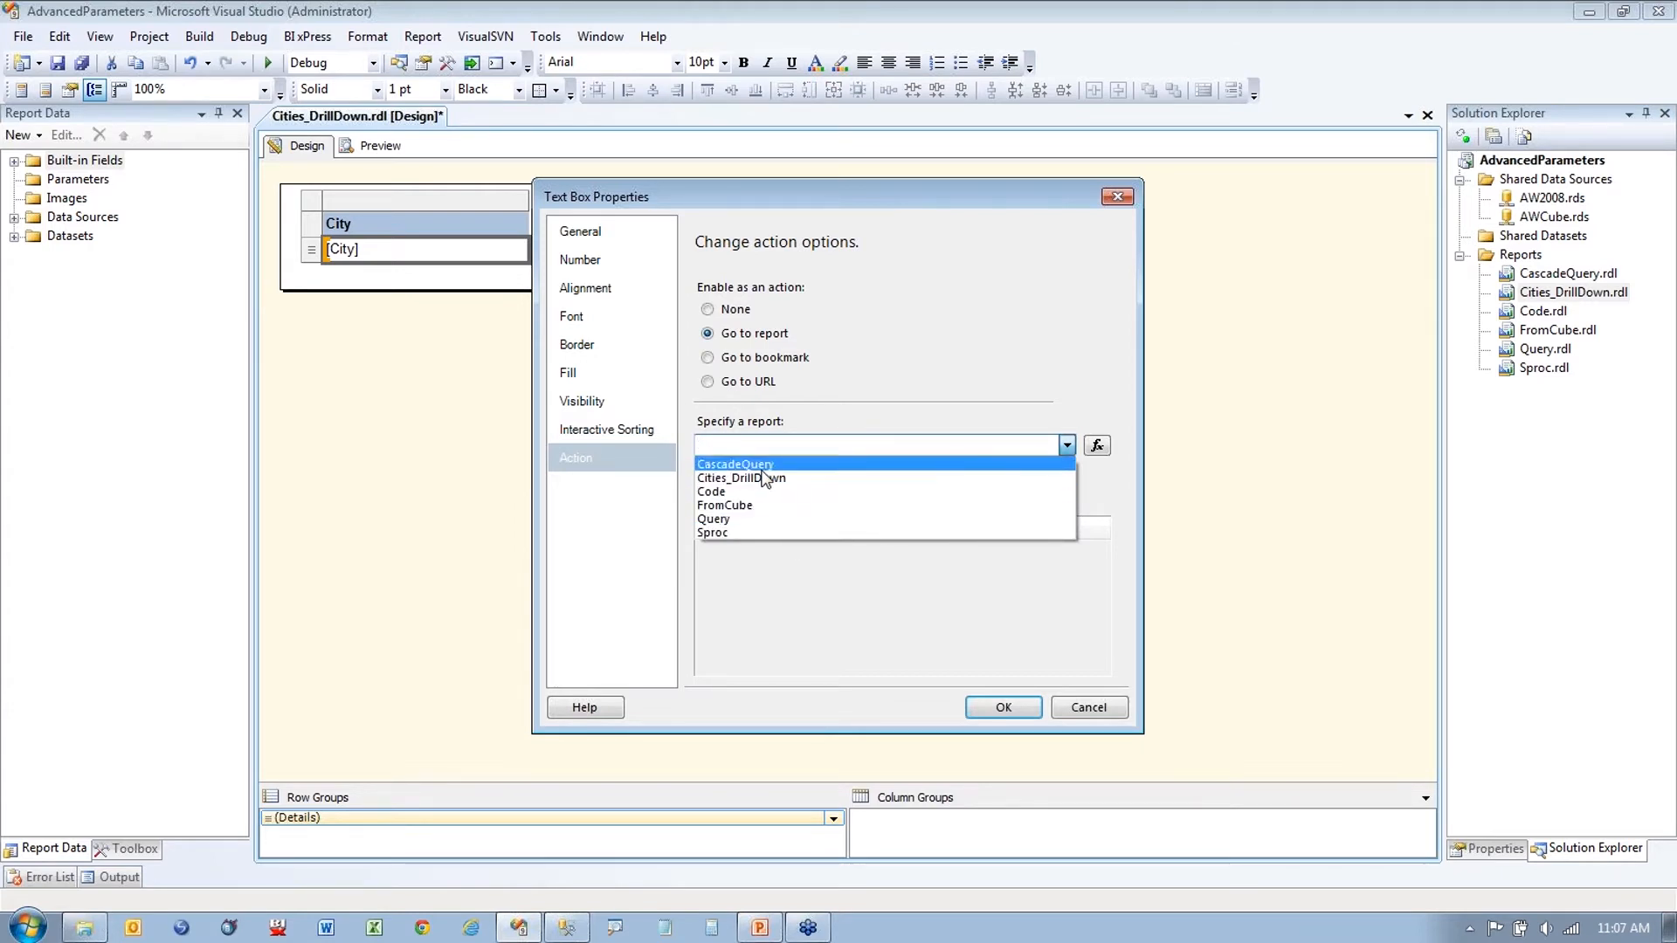
left_click(742, 522)
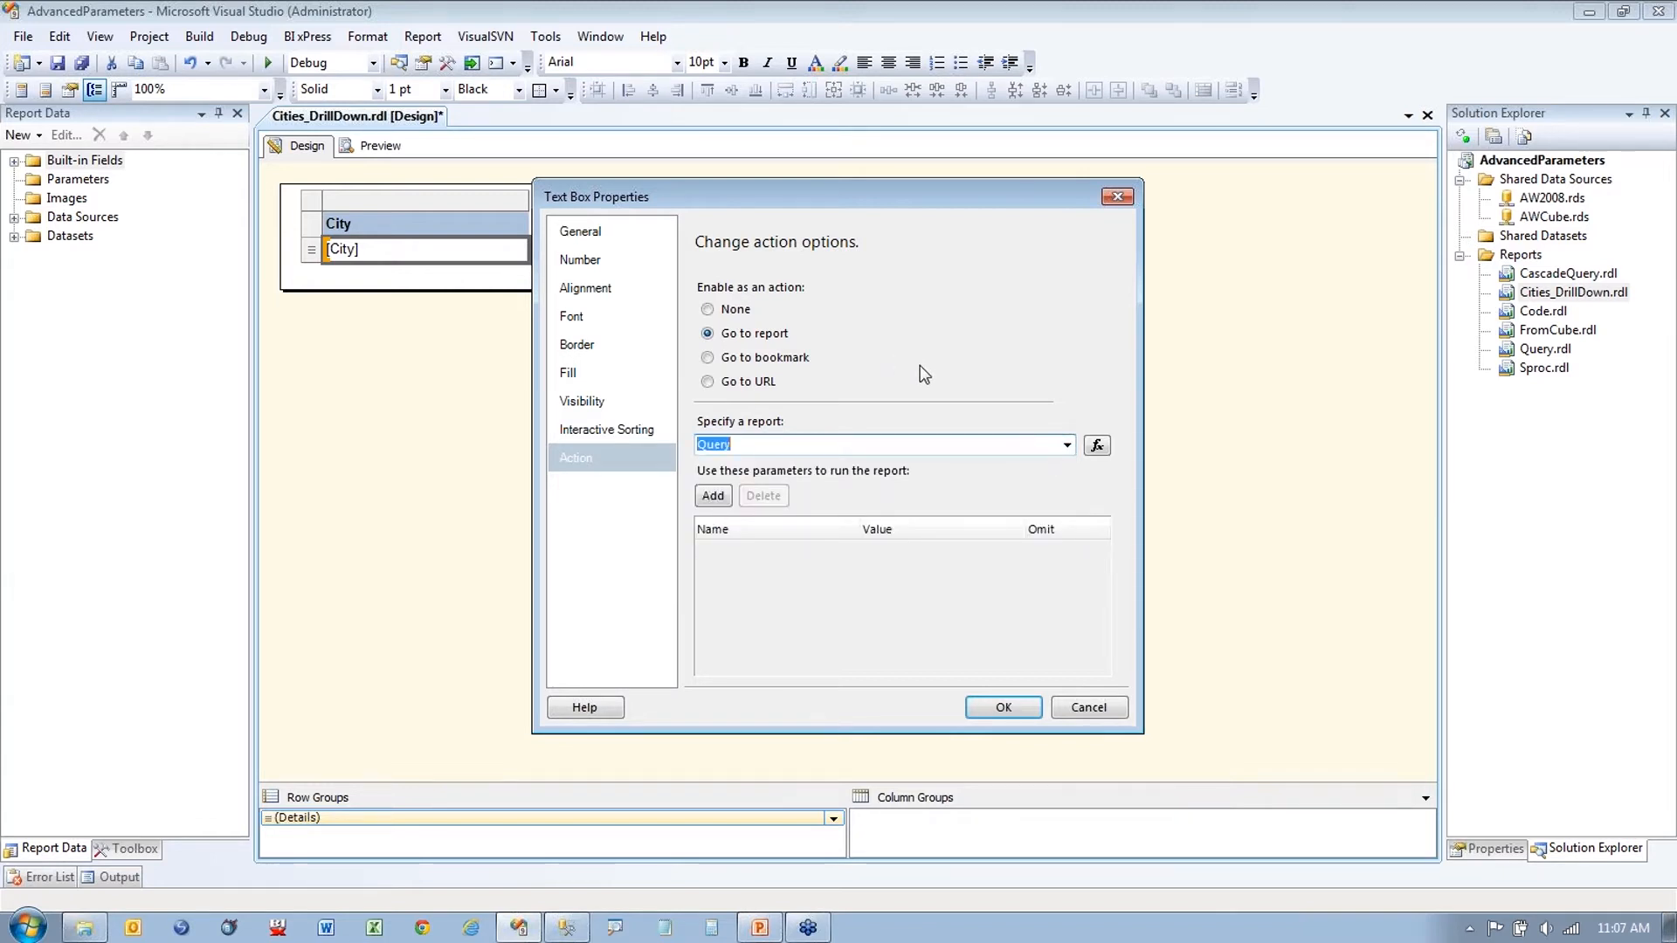
left_click(715, 497)
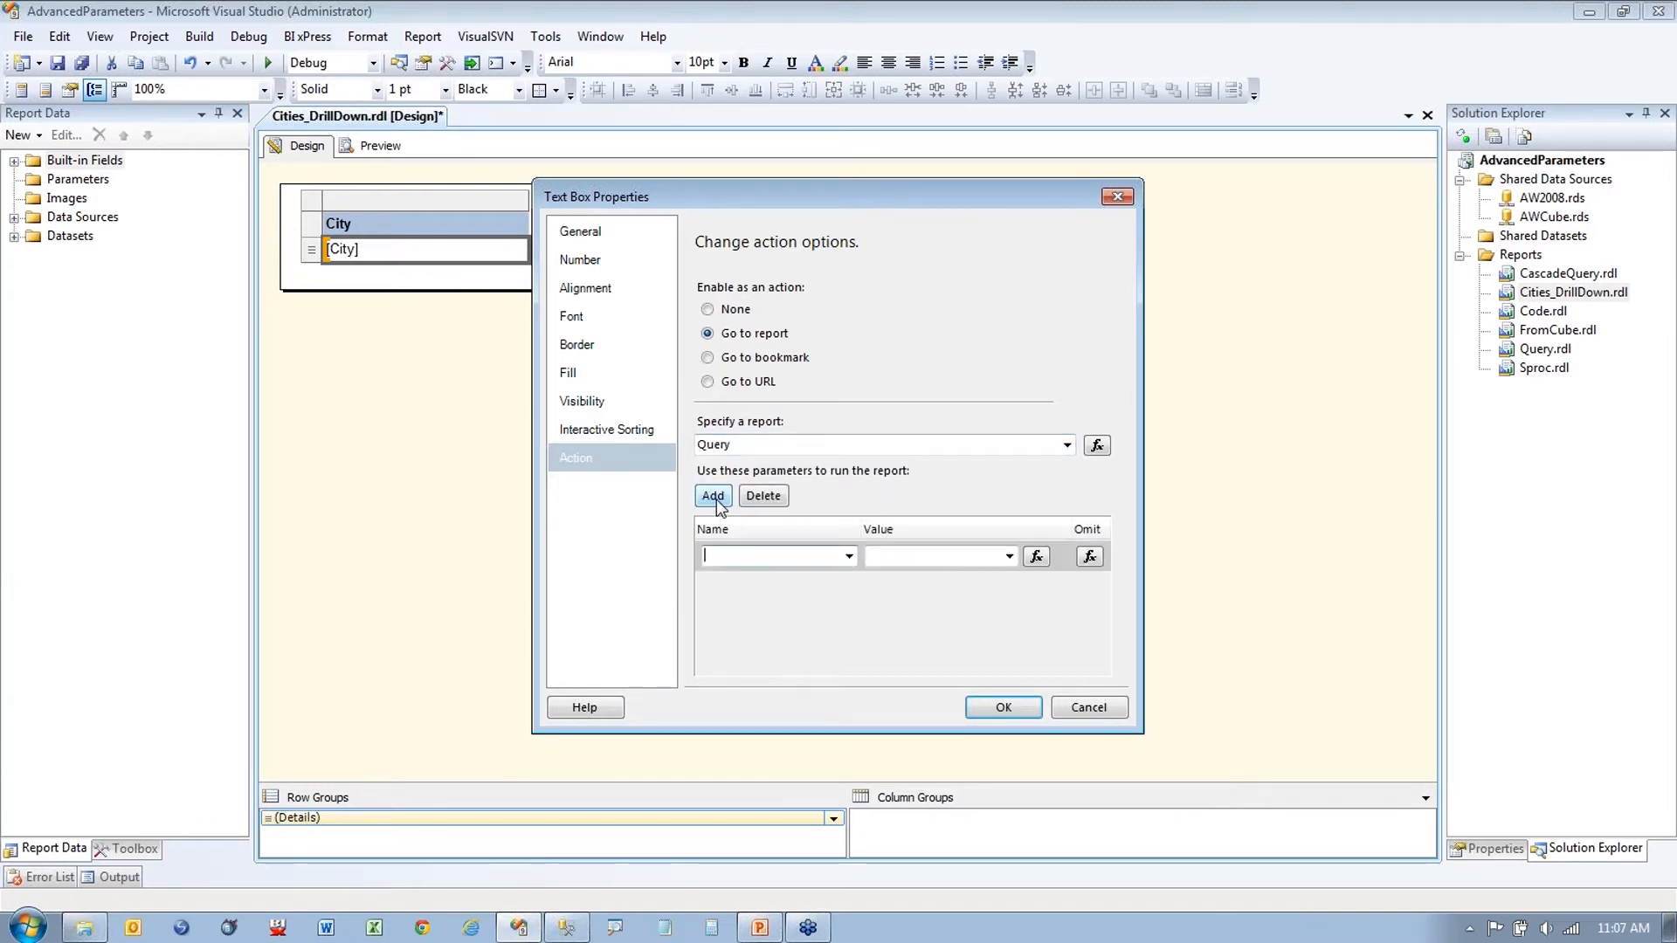
left_click(849, 557)
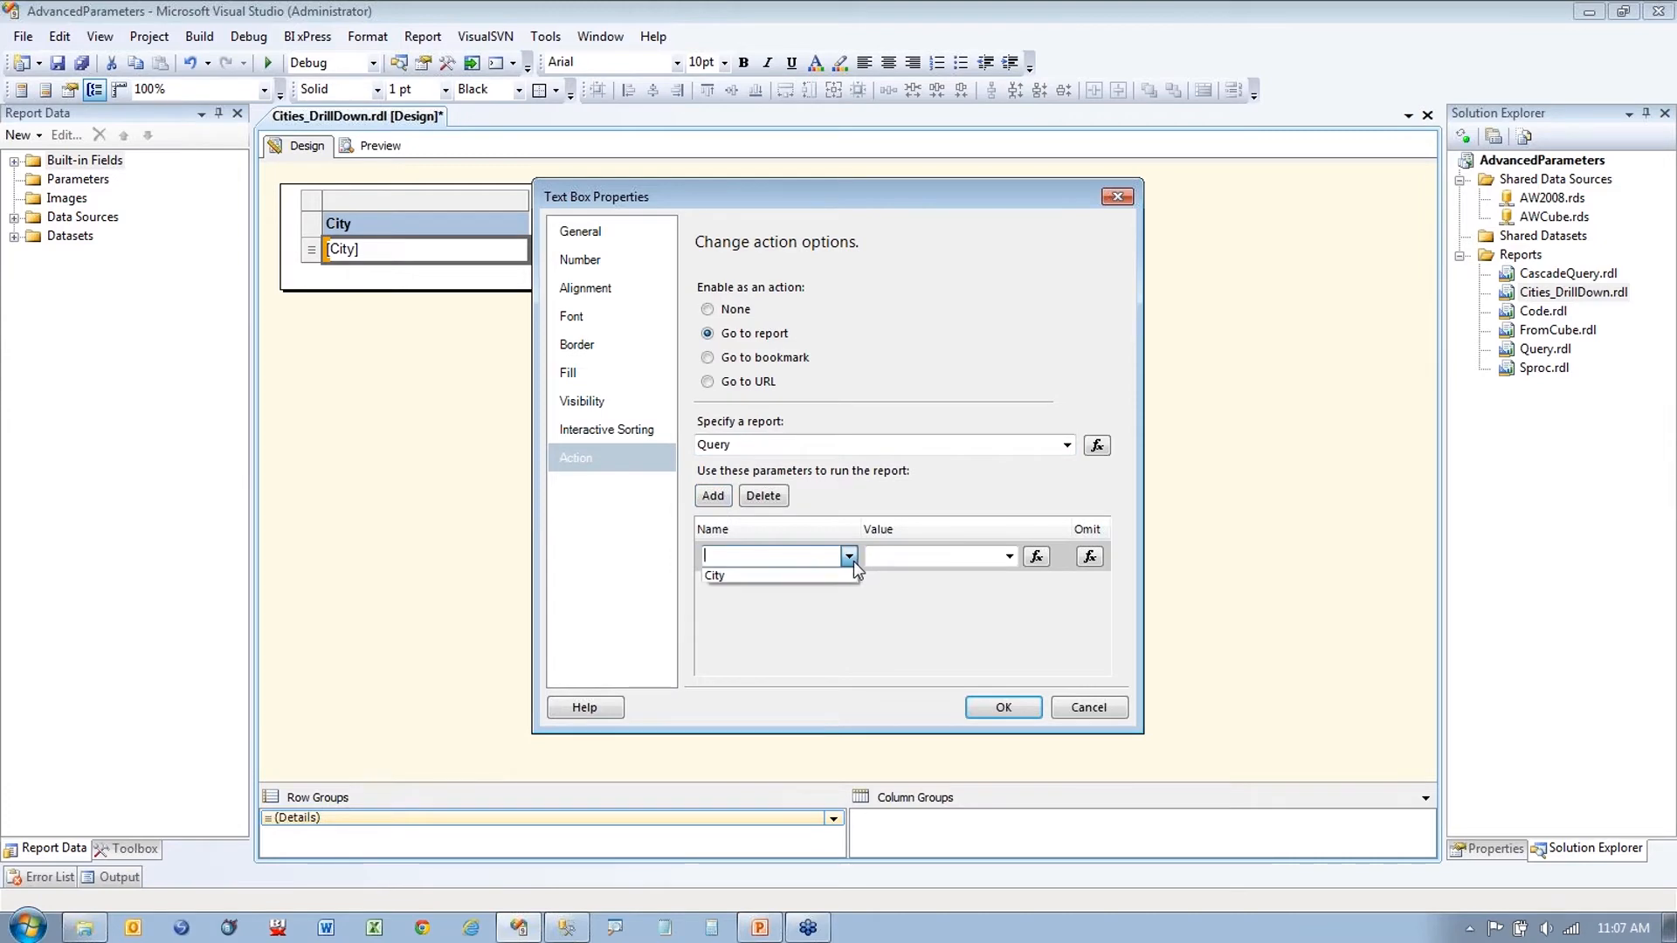
Step: Set the parameter name to City with the [City] field as its value
key("ctrl+1")
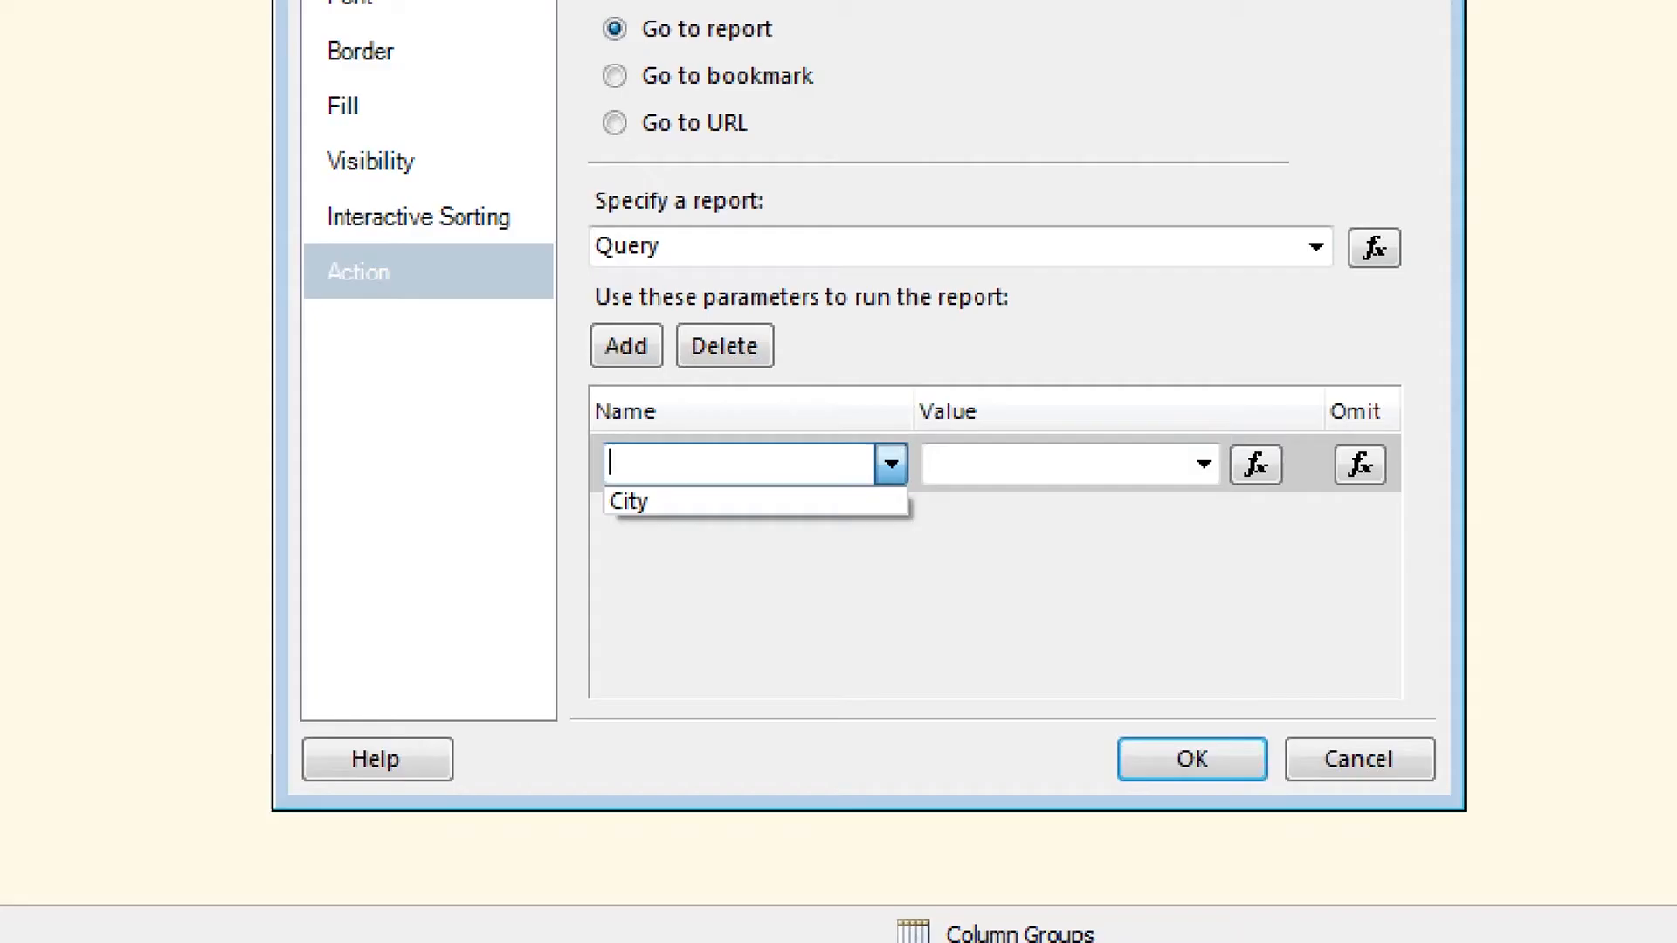
left_click(711, 430)
left_click_drag(638, 435, 638, 278)
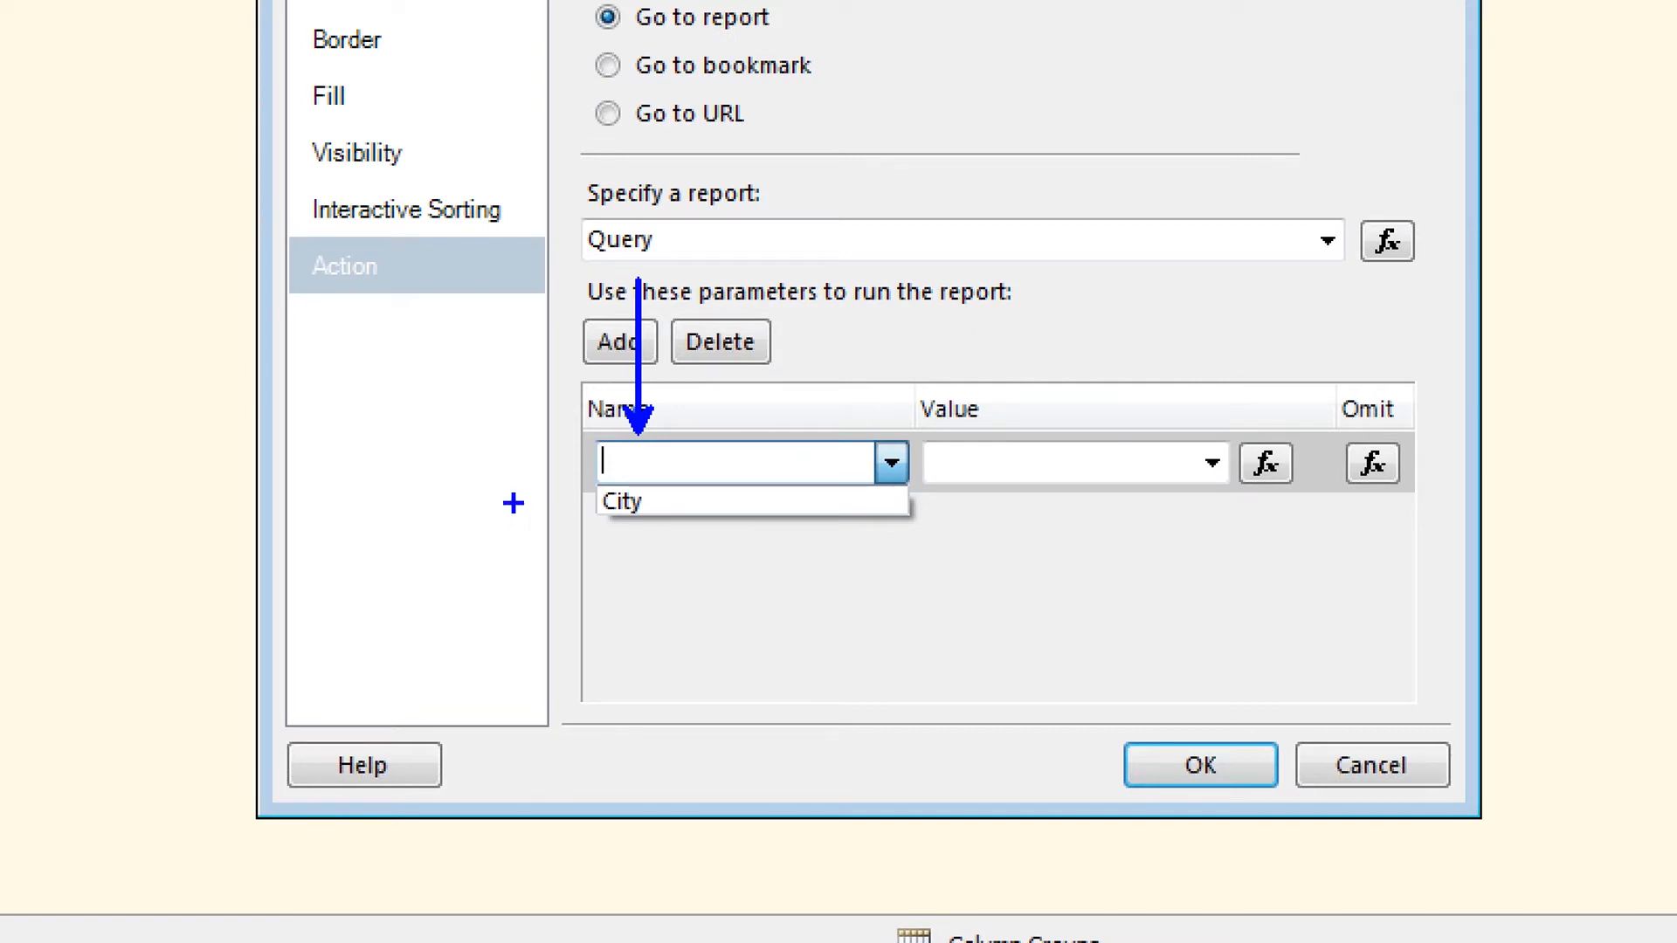
mouse_move(600, 529)
left_mouse_down()
mouse_move(626, 529)
mouse_move(632, 559)
left_mouse_up()
mouse_move(622, 587)
left_mouse_down()
mouse_move(643, 587)
mouse_move(663, 633)
left_mouse_up()
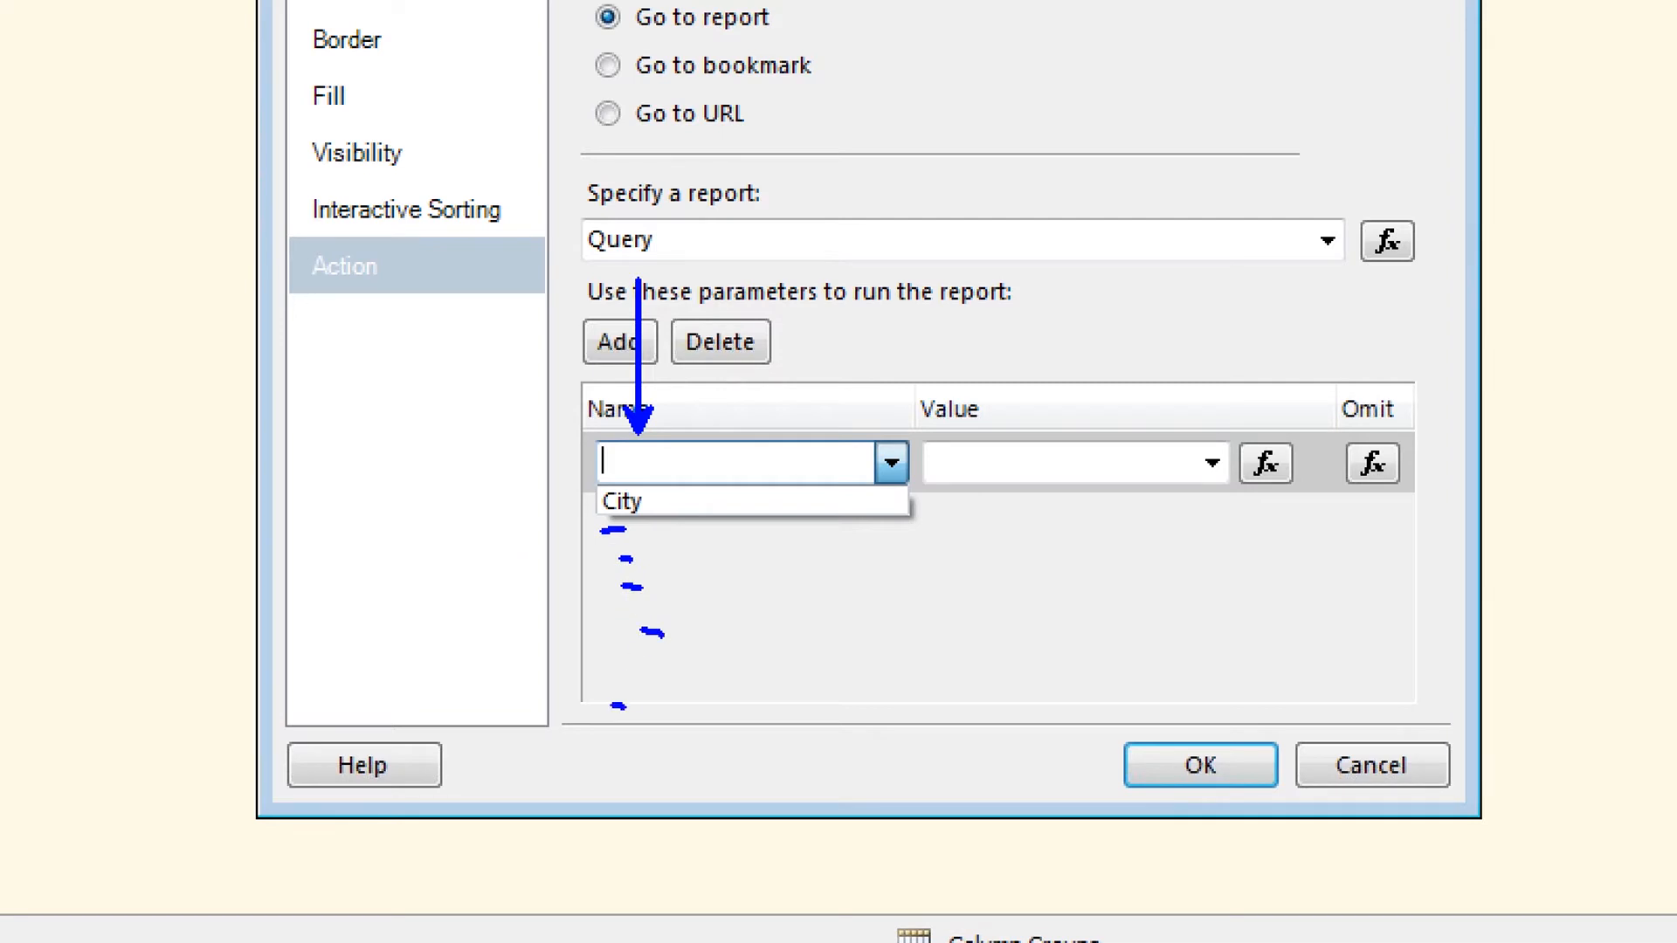
left_click_drag(610, 706, 650, 708)
left_click_drag(973, 485, 1004, 486)
key("Escape")
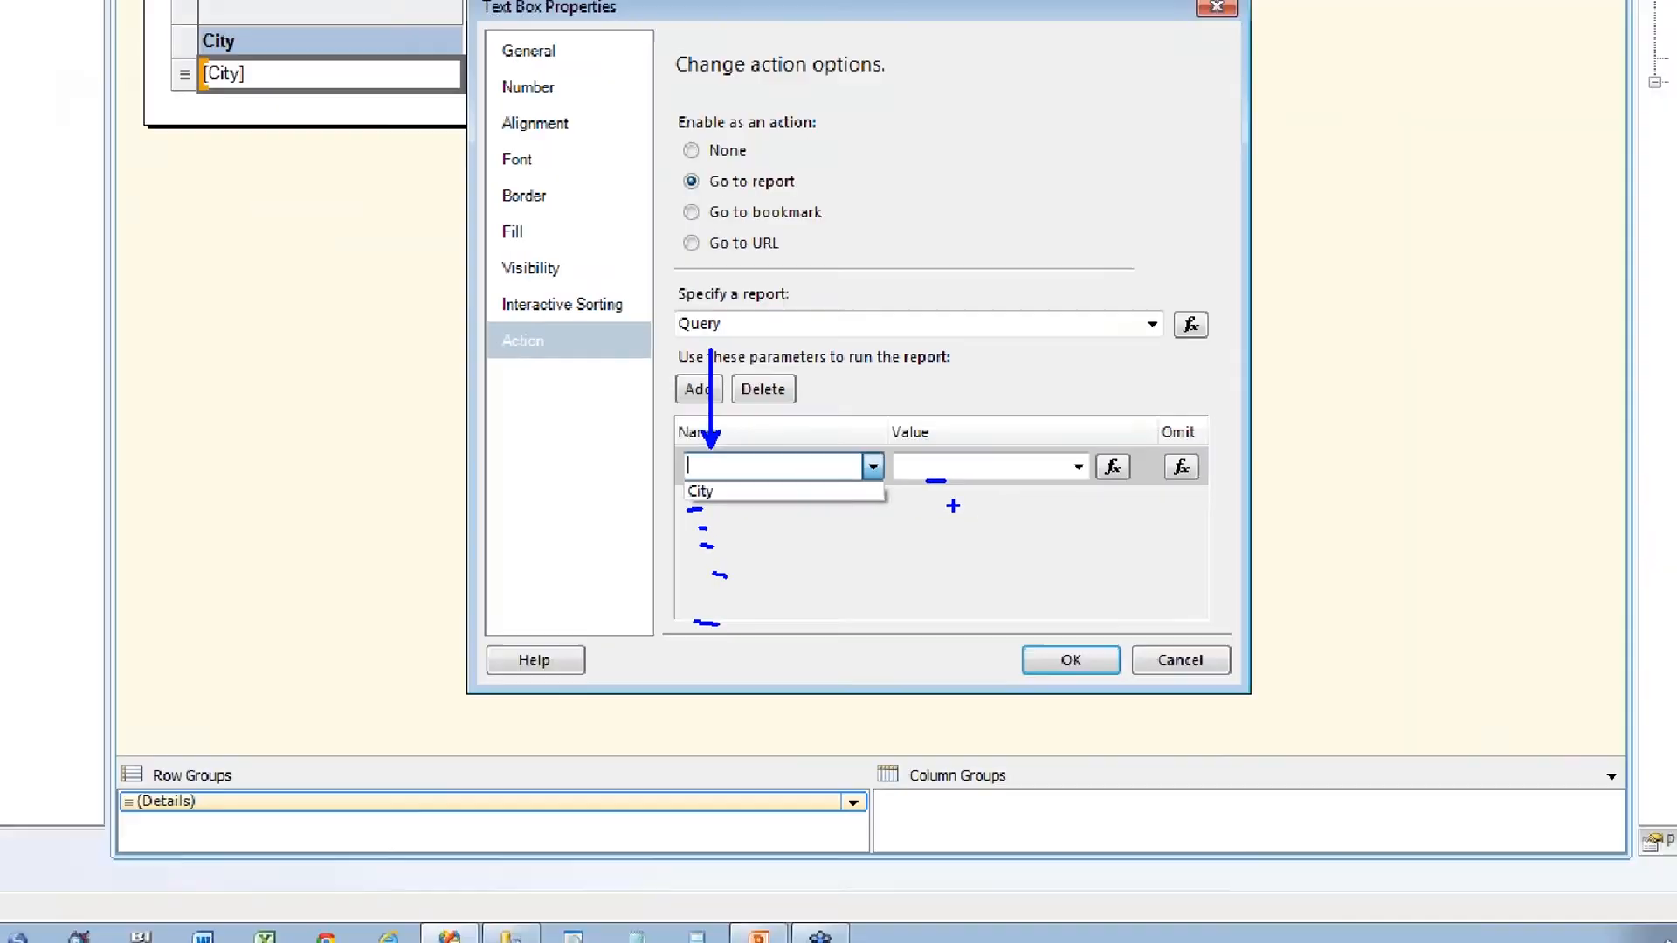
left_click(811, 569)
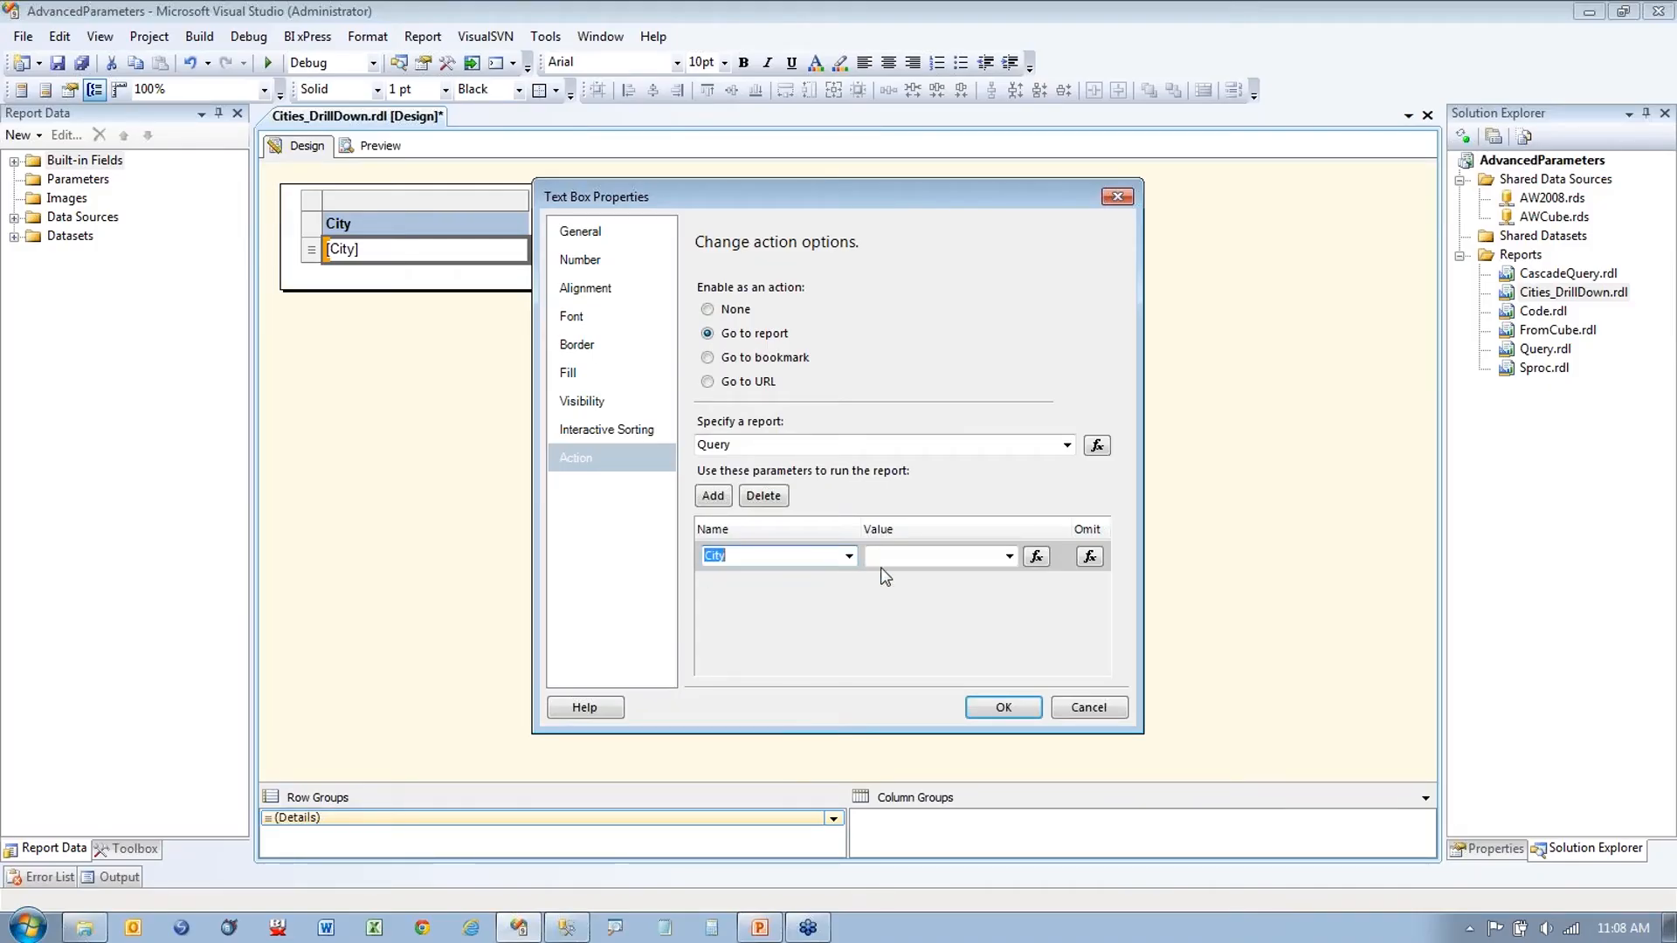
left_click(1010, 556)
left_click(983, 574)
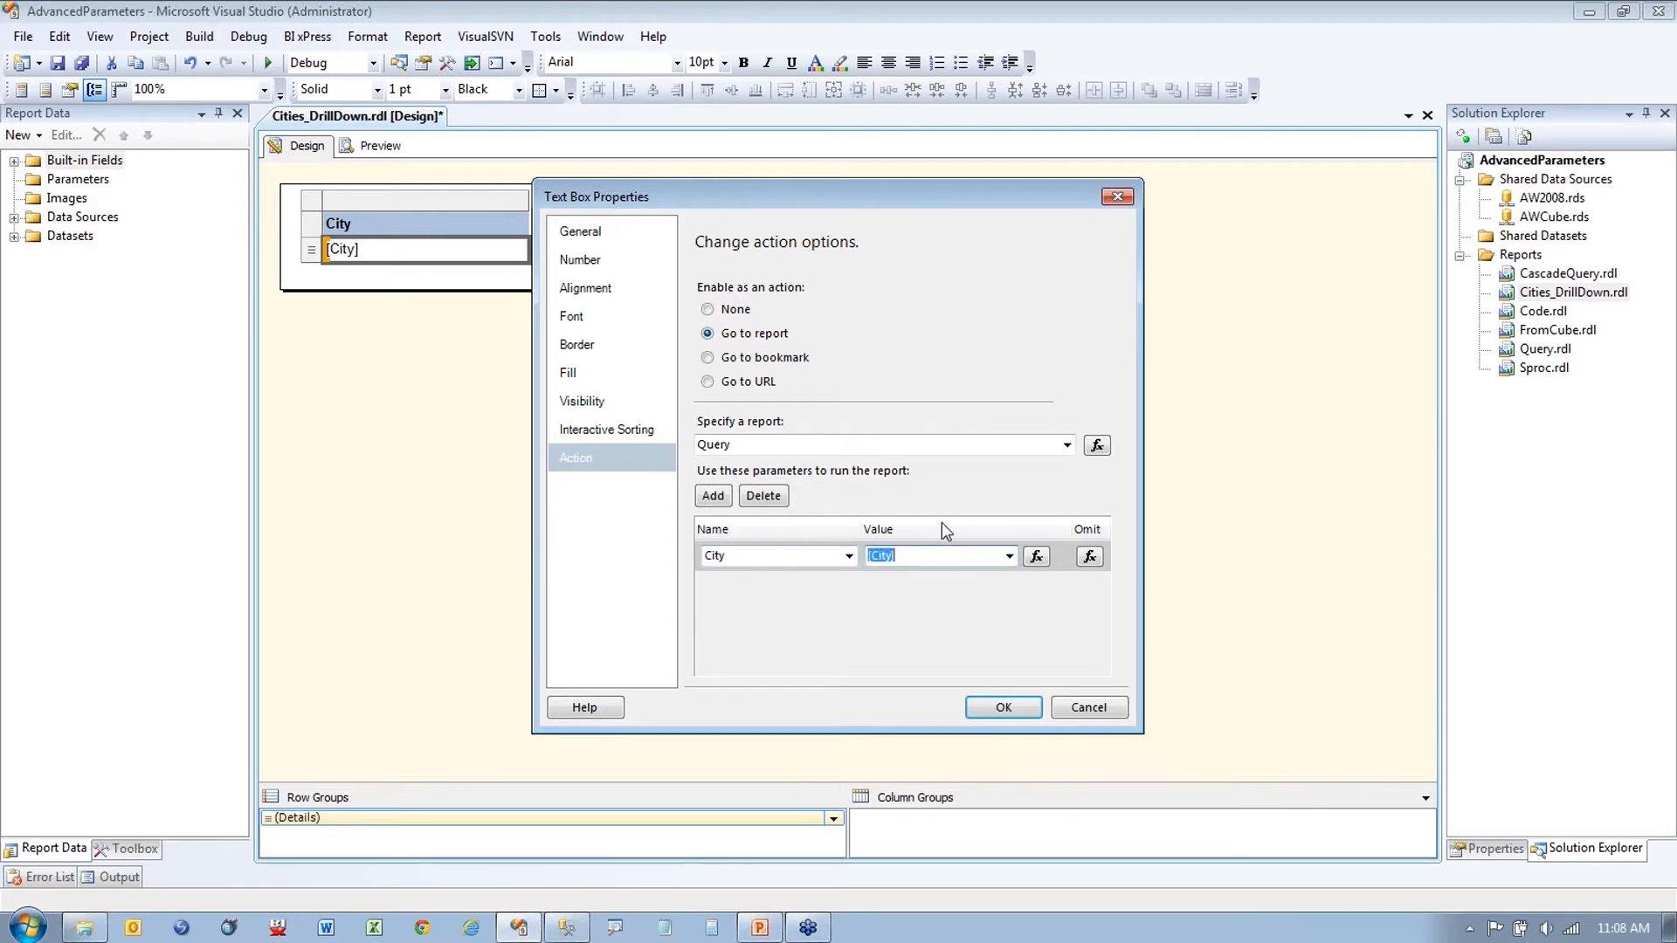
left_click(1037, 557)
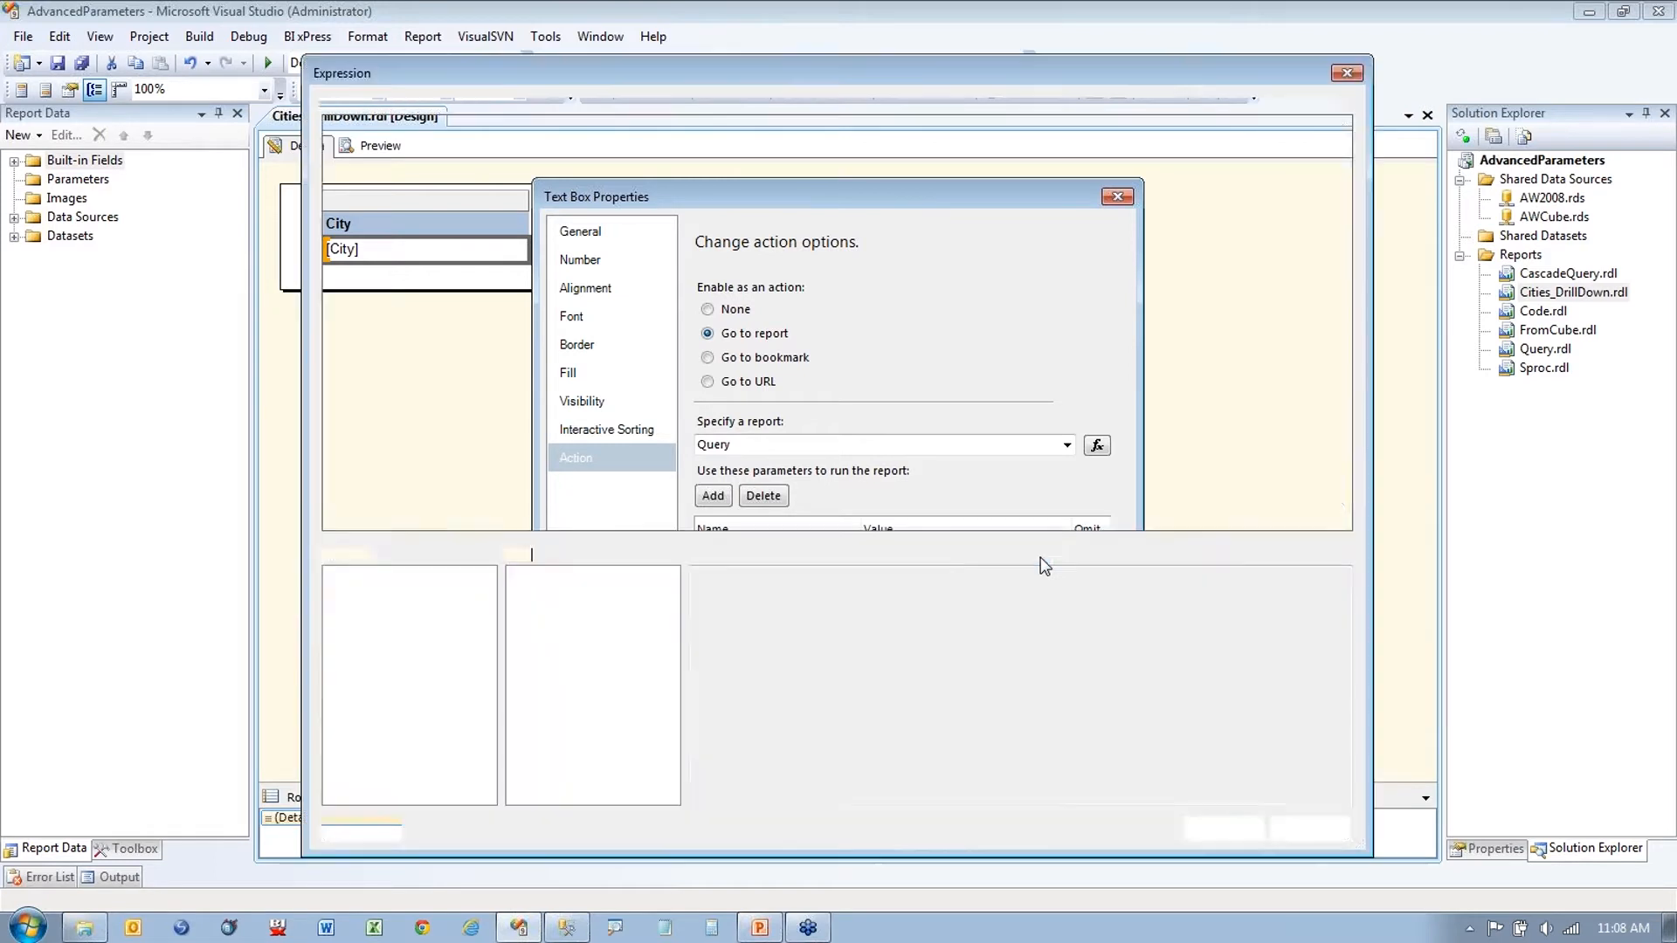
left_click(371, 643)
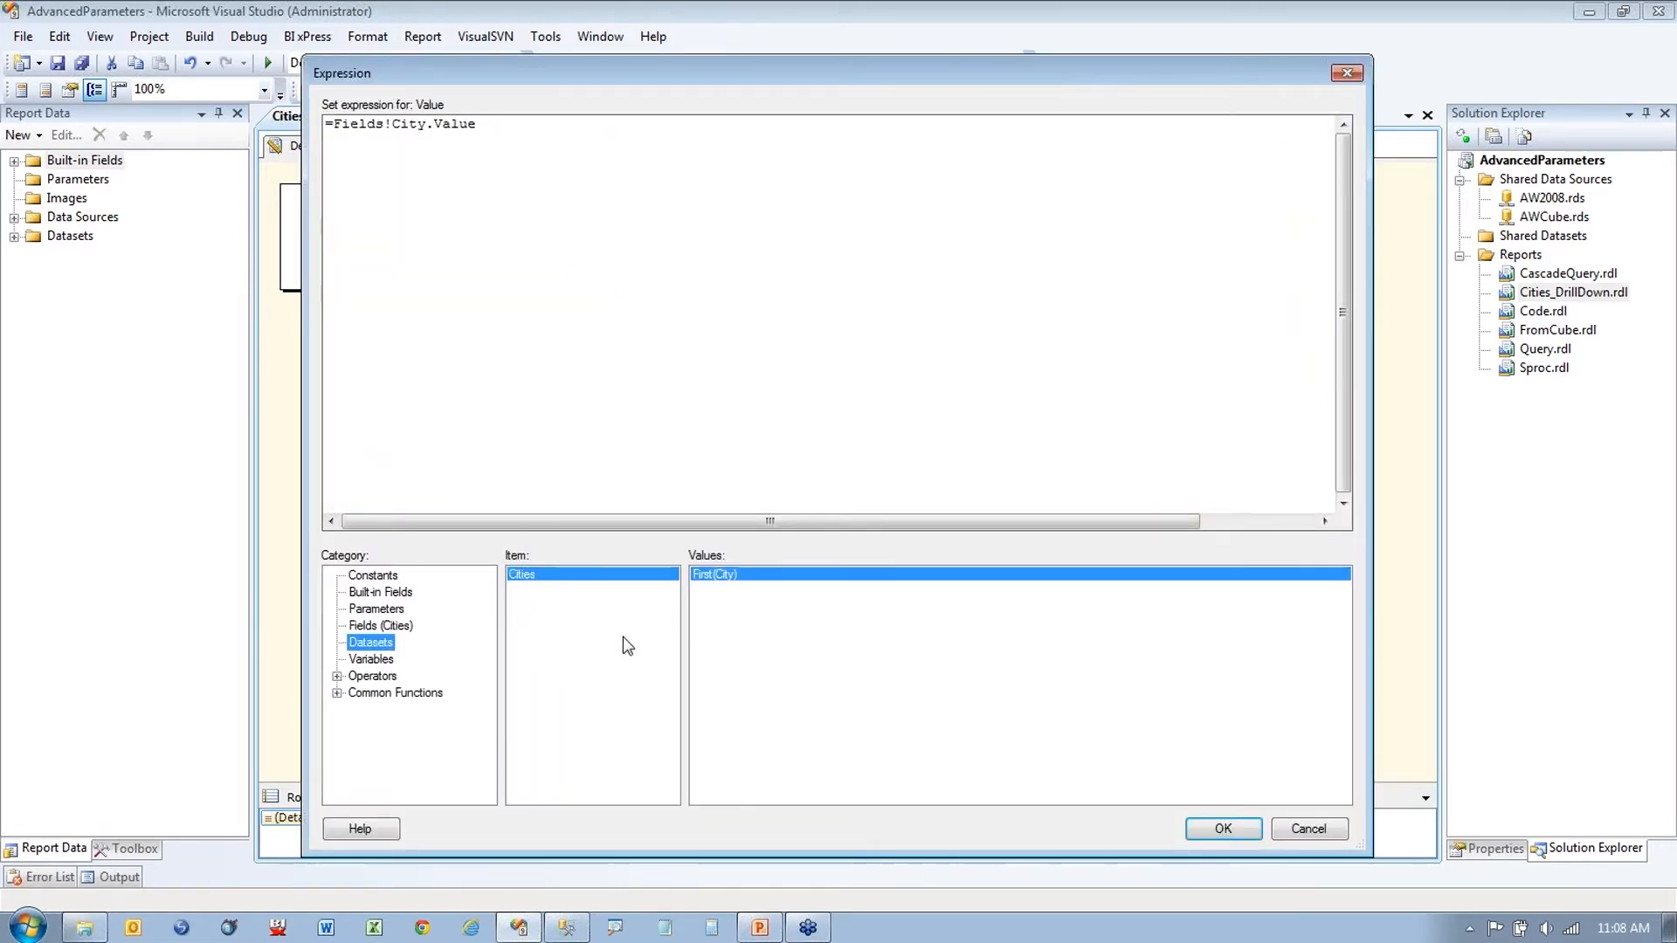
left_click(380, 626)
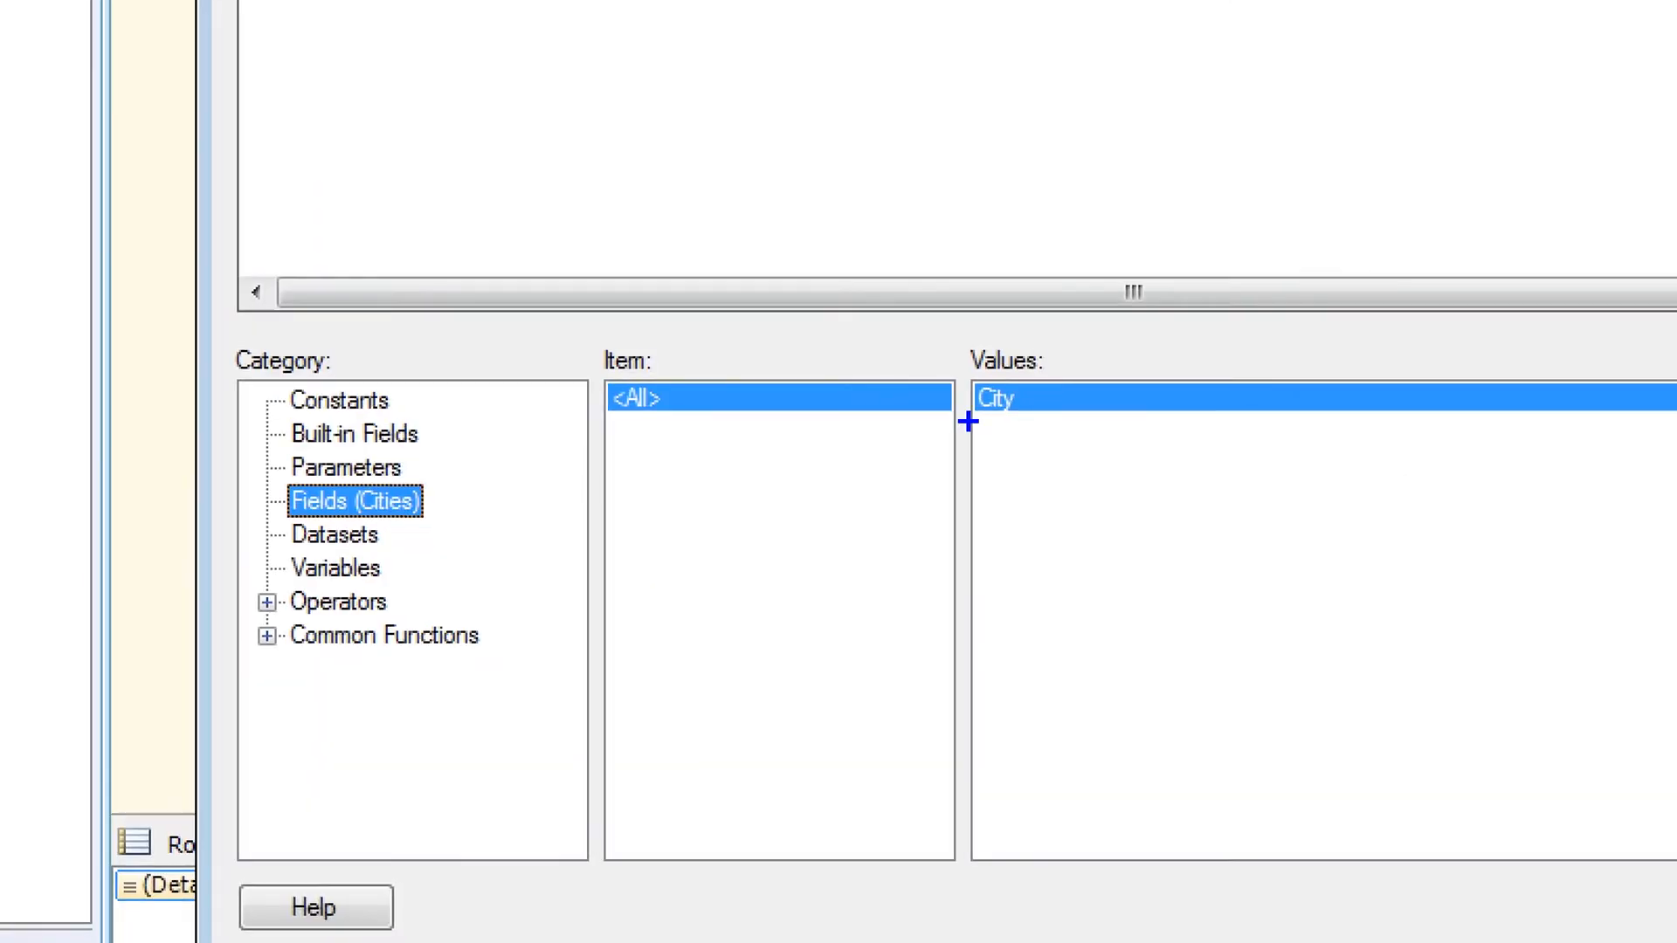
left_click_drag(698, 587, 729, 583)
left_click_drag(975, 444, 1017, 444)
mouse_move(1007, 470)
left_mouse_down()
mouse_move(1026, 471)
mouse_move(1026, 577)
left_mouse_up()
mouse_move(969, 612)
left_mouse_down()
mouse_move(1004, 614)
mouse_move(1022, 659)
left_mouse_up()
left_click_drag(1002, 694, 1024, 694)
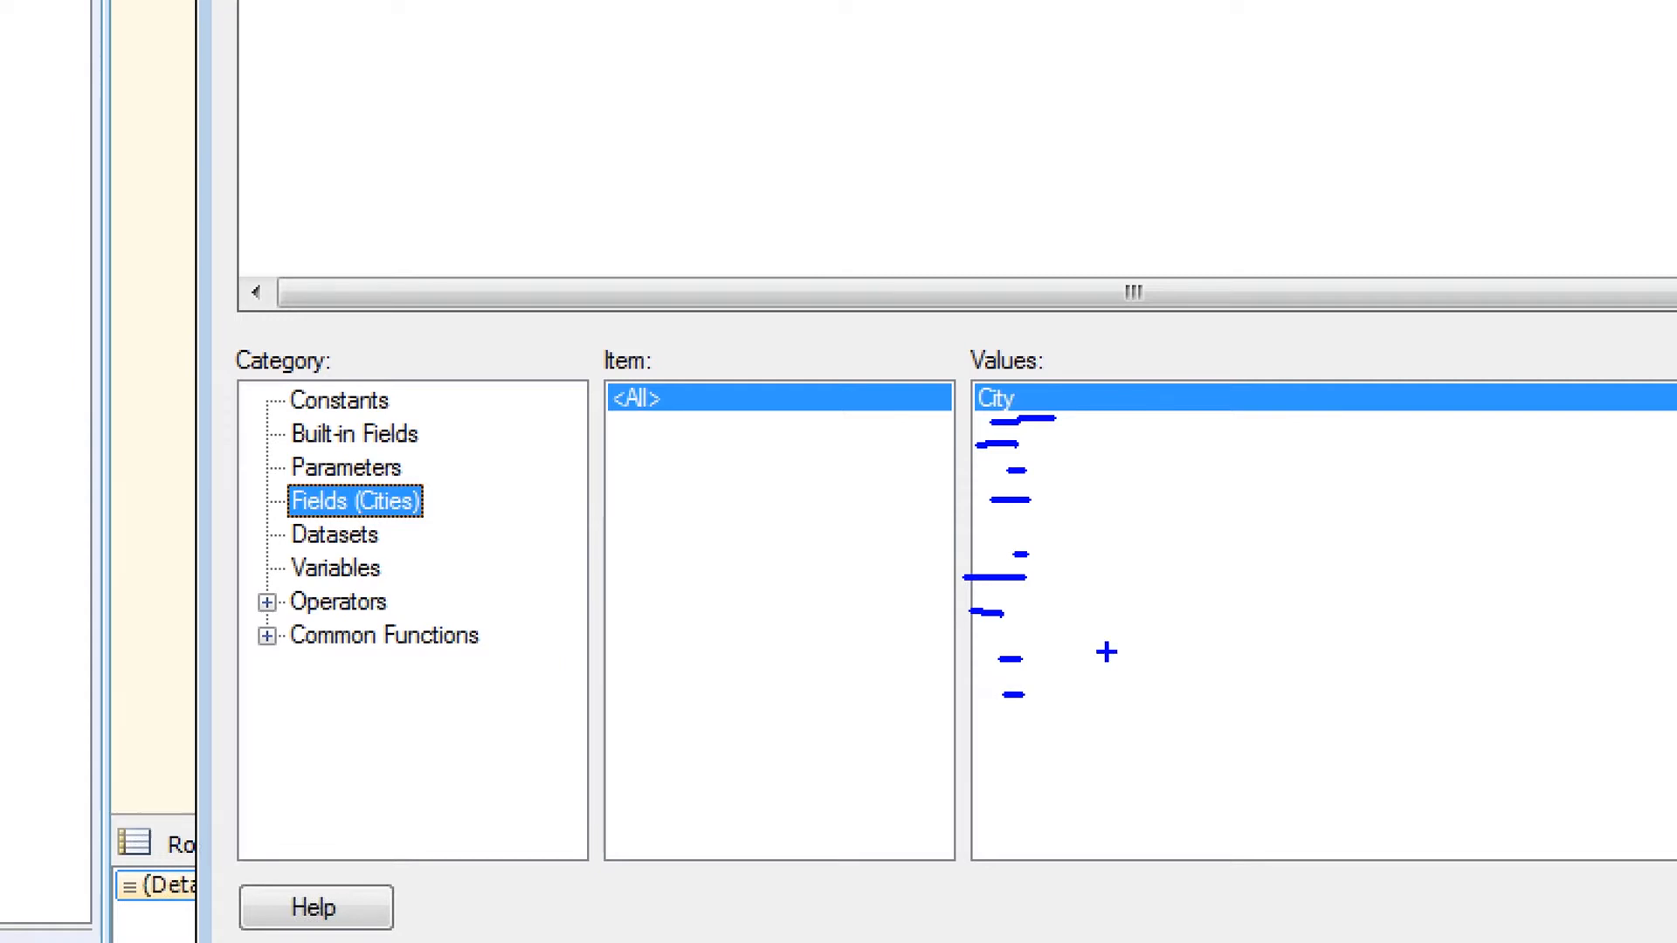
left_click(1093, 497)
key("Escape")
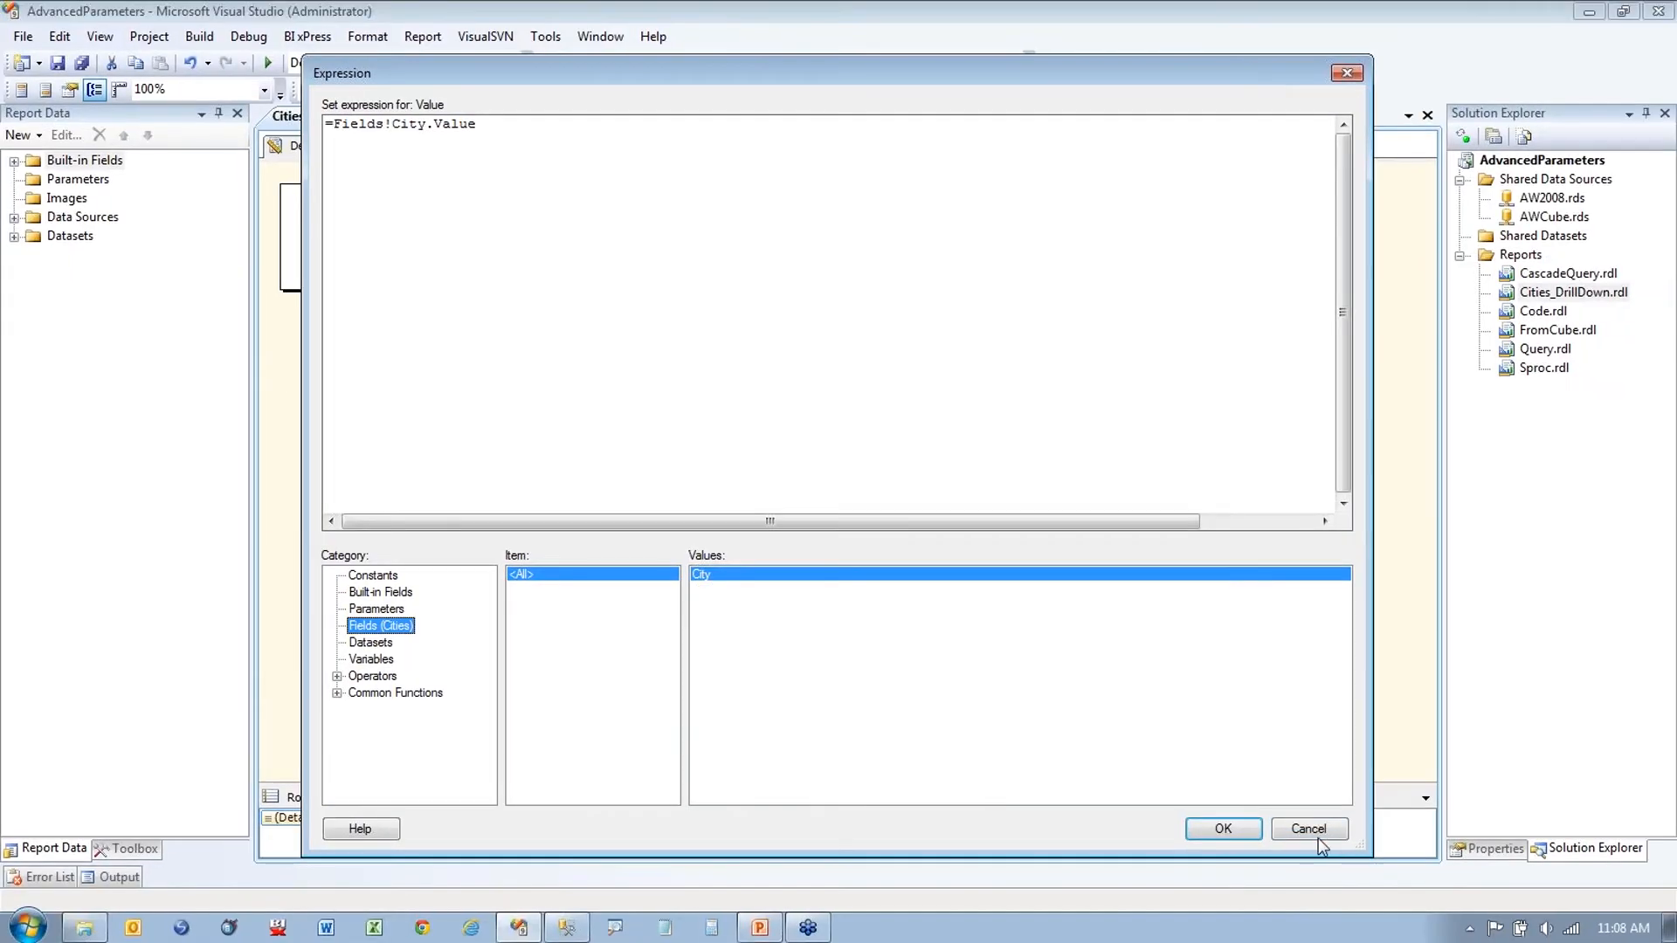
left_click(1332, 829)
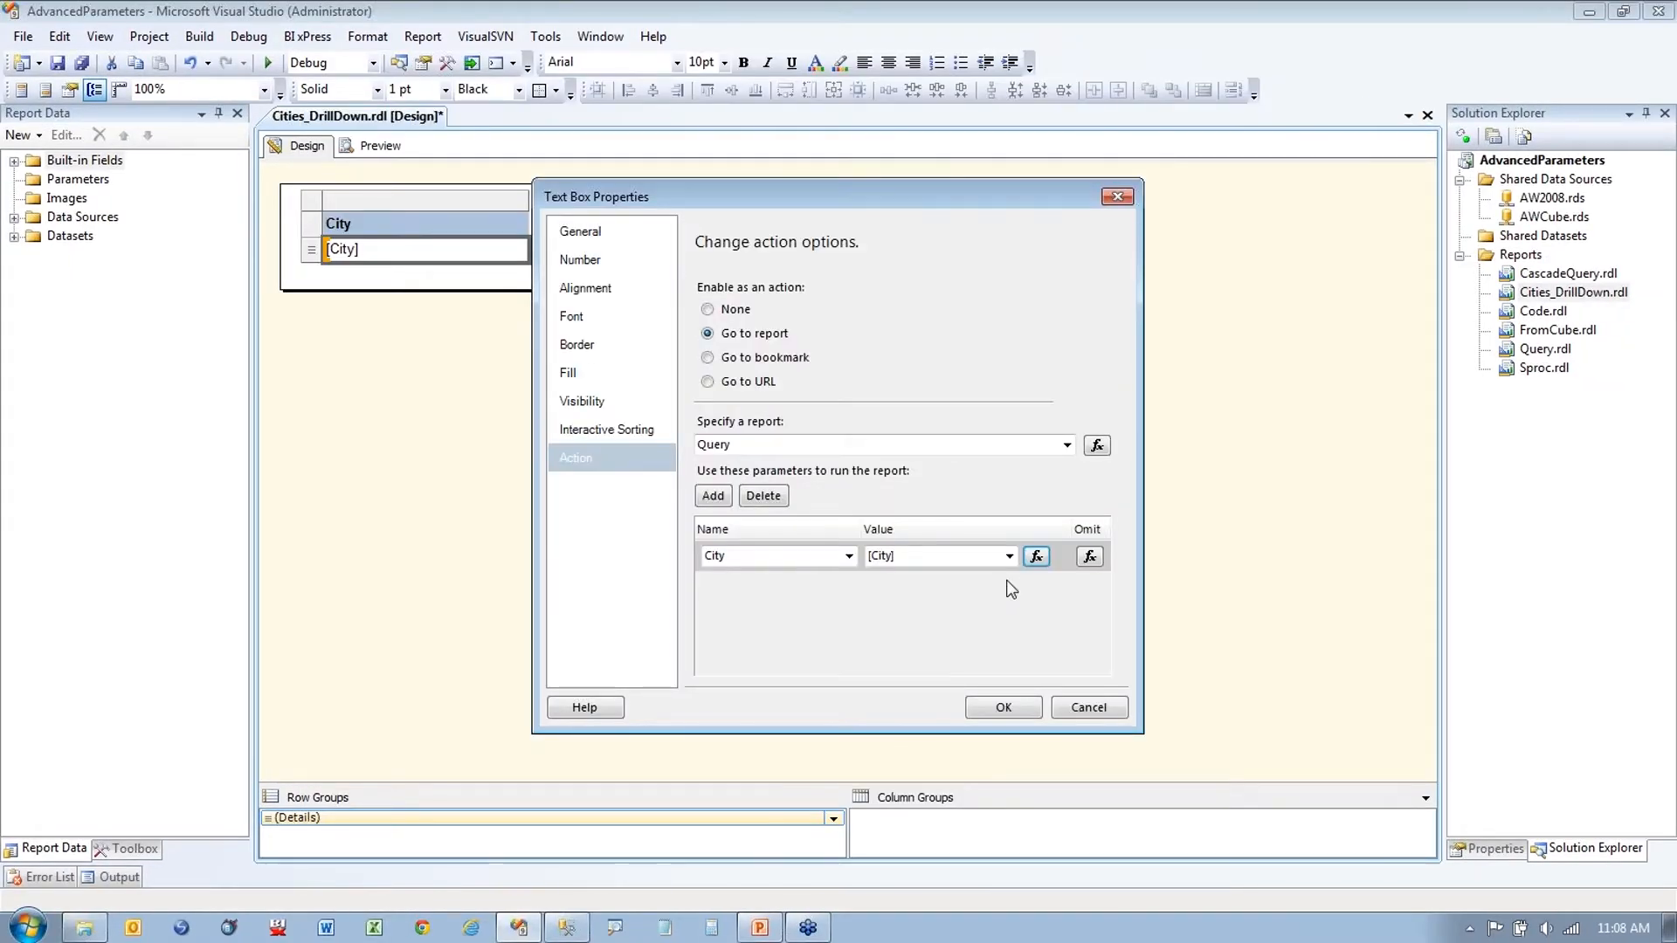
Step: Confirm the action, preview Cities_DrillDown, drill into Atlanta, then go back to the city list
left_click(1001, 709)
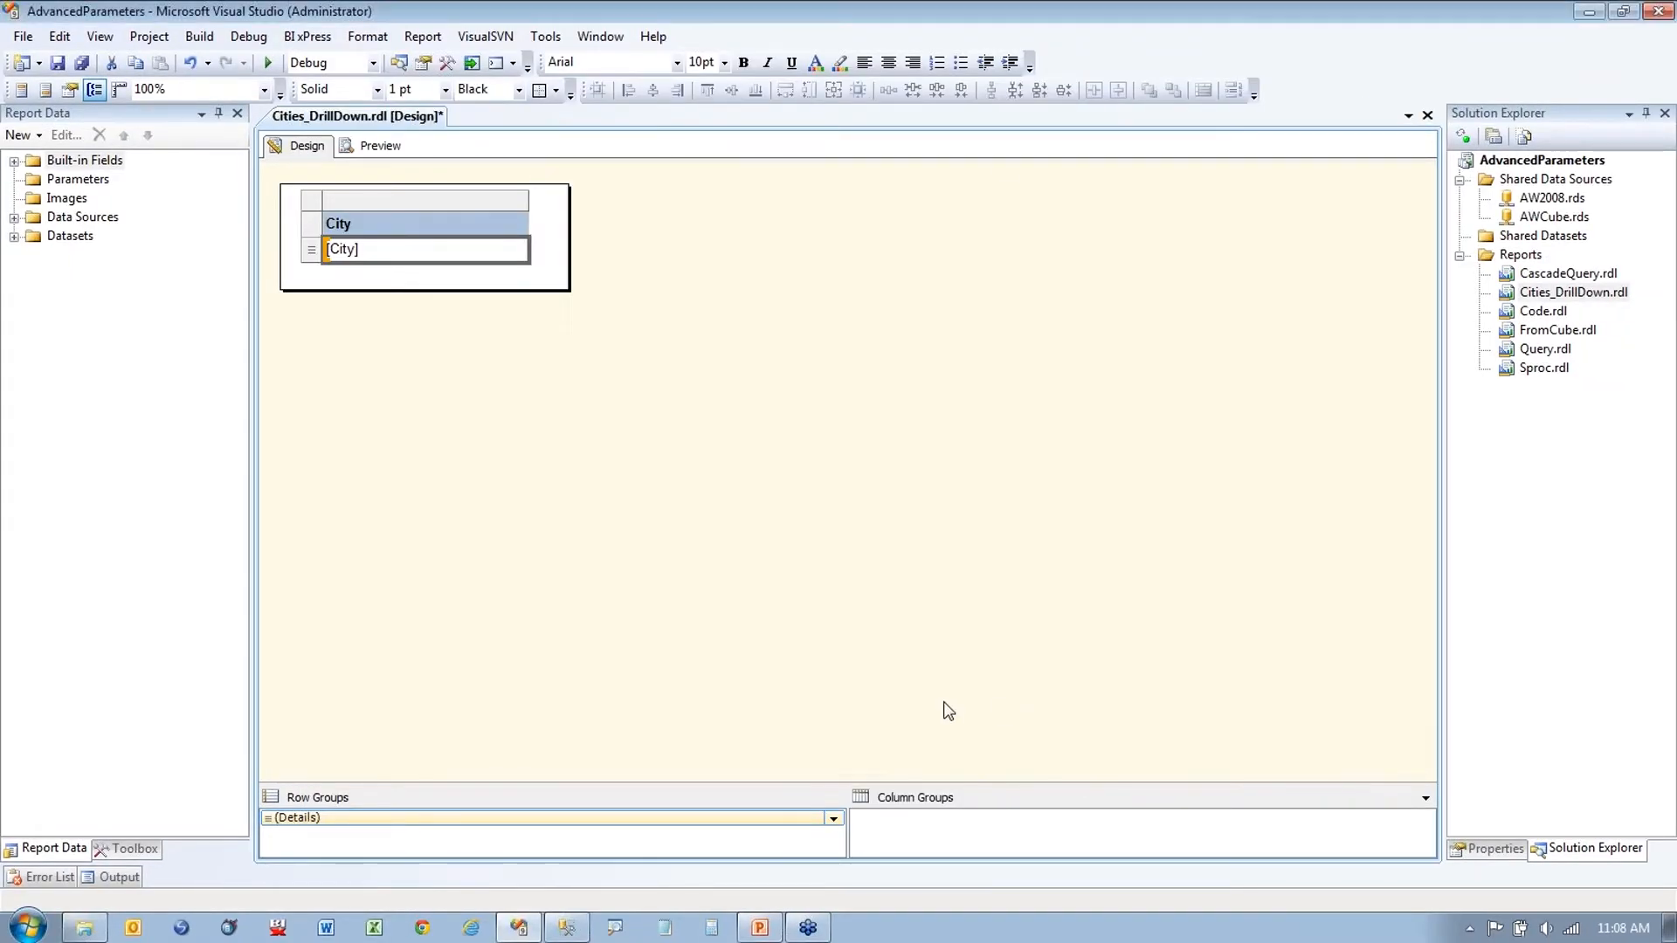
left_click(372, 145)
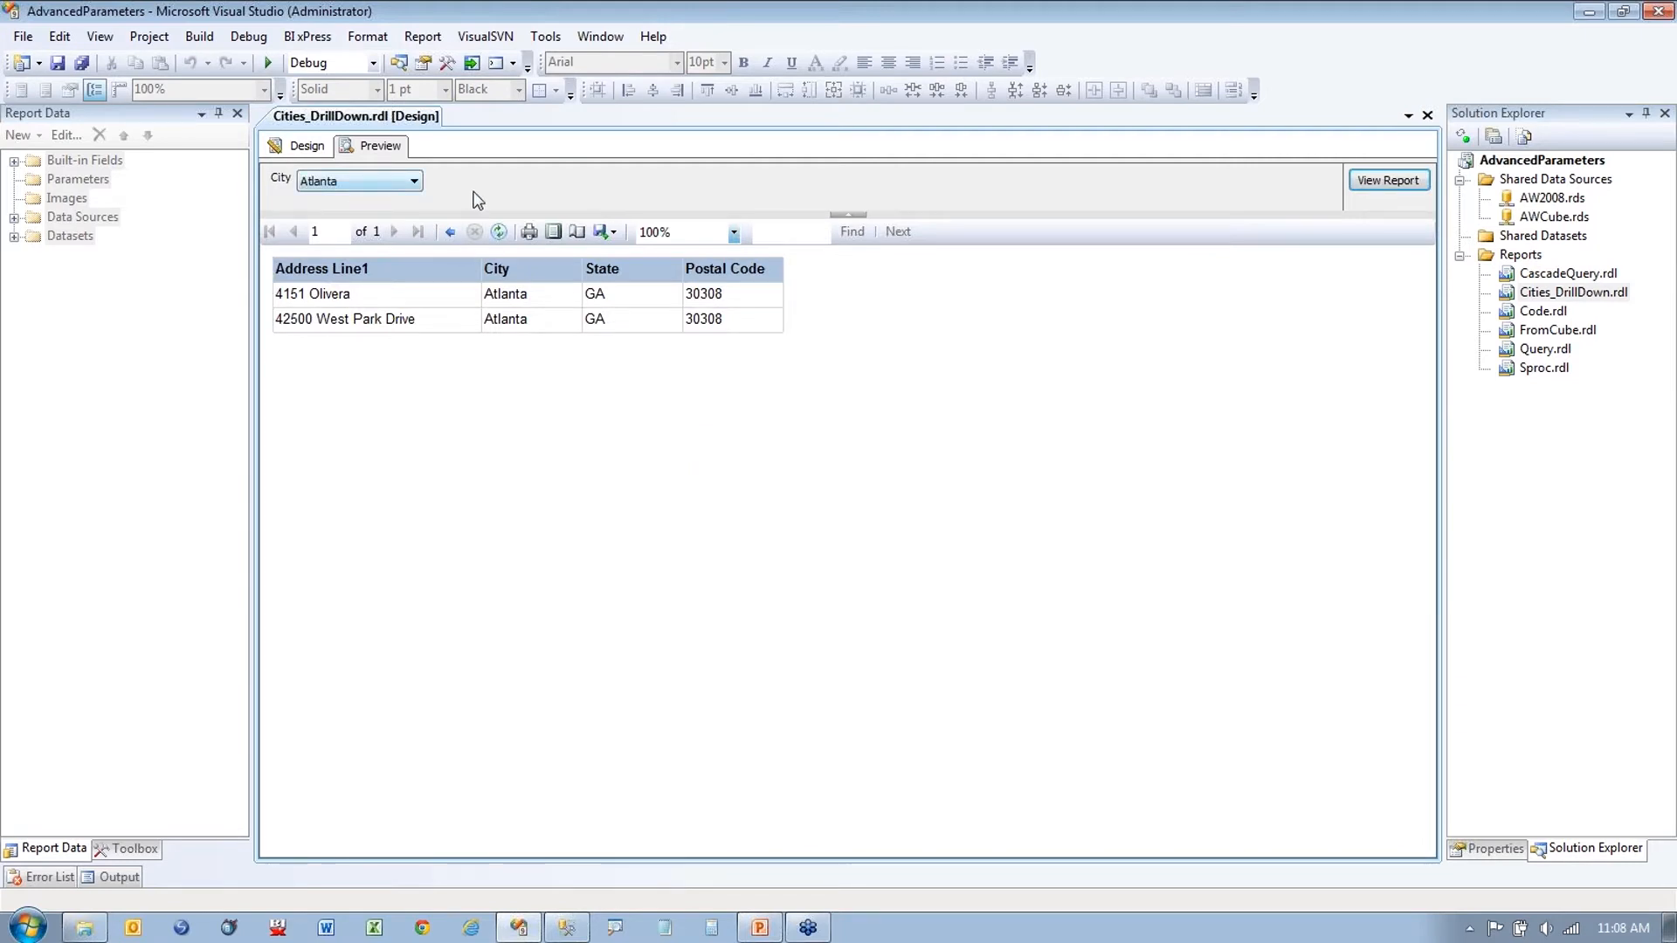
key("ctrl+1")
left_click(512, 359)
mouse_move(751, 198)
left_mouse_down()
mouse_move(792, 168)
mouse_move(713, 262)
mouse_move(718, 193)
mouse_move(690, 196)
left_mouse_up()
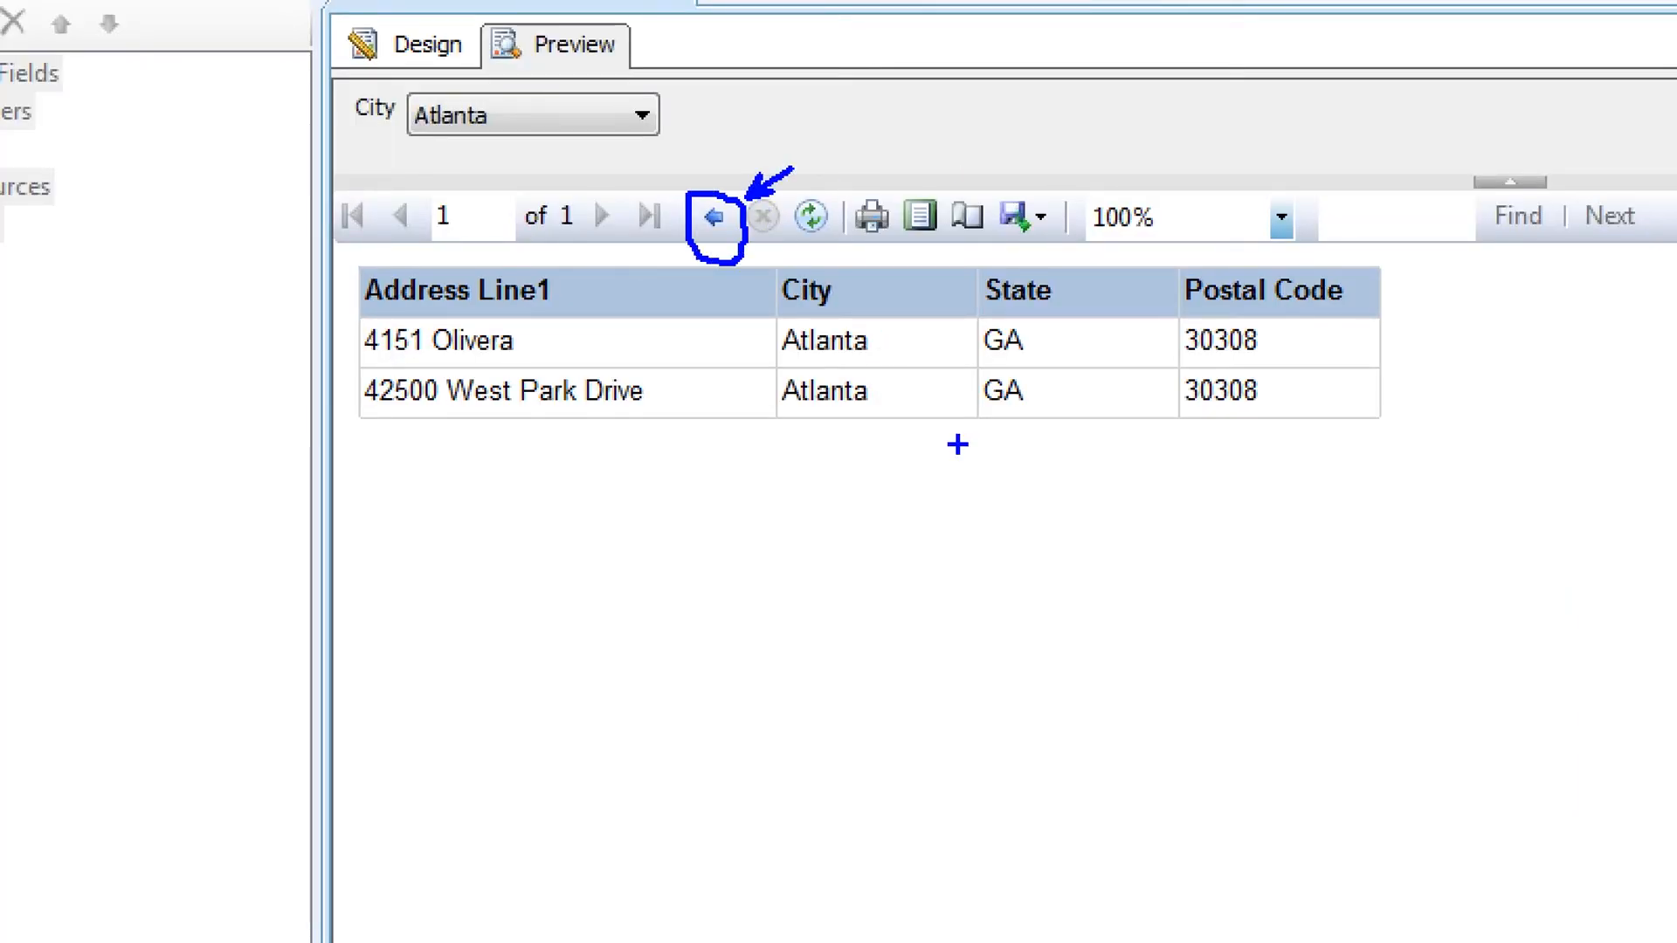
key("r")
key("e")
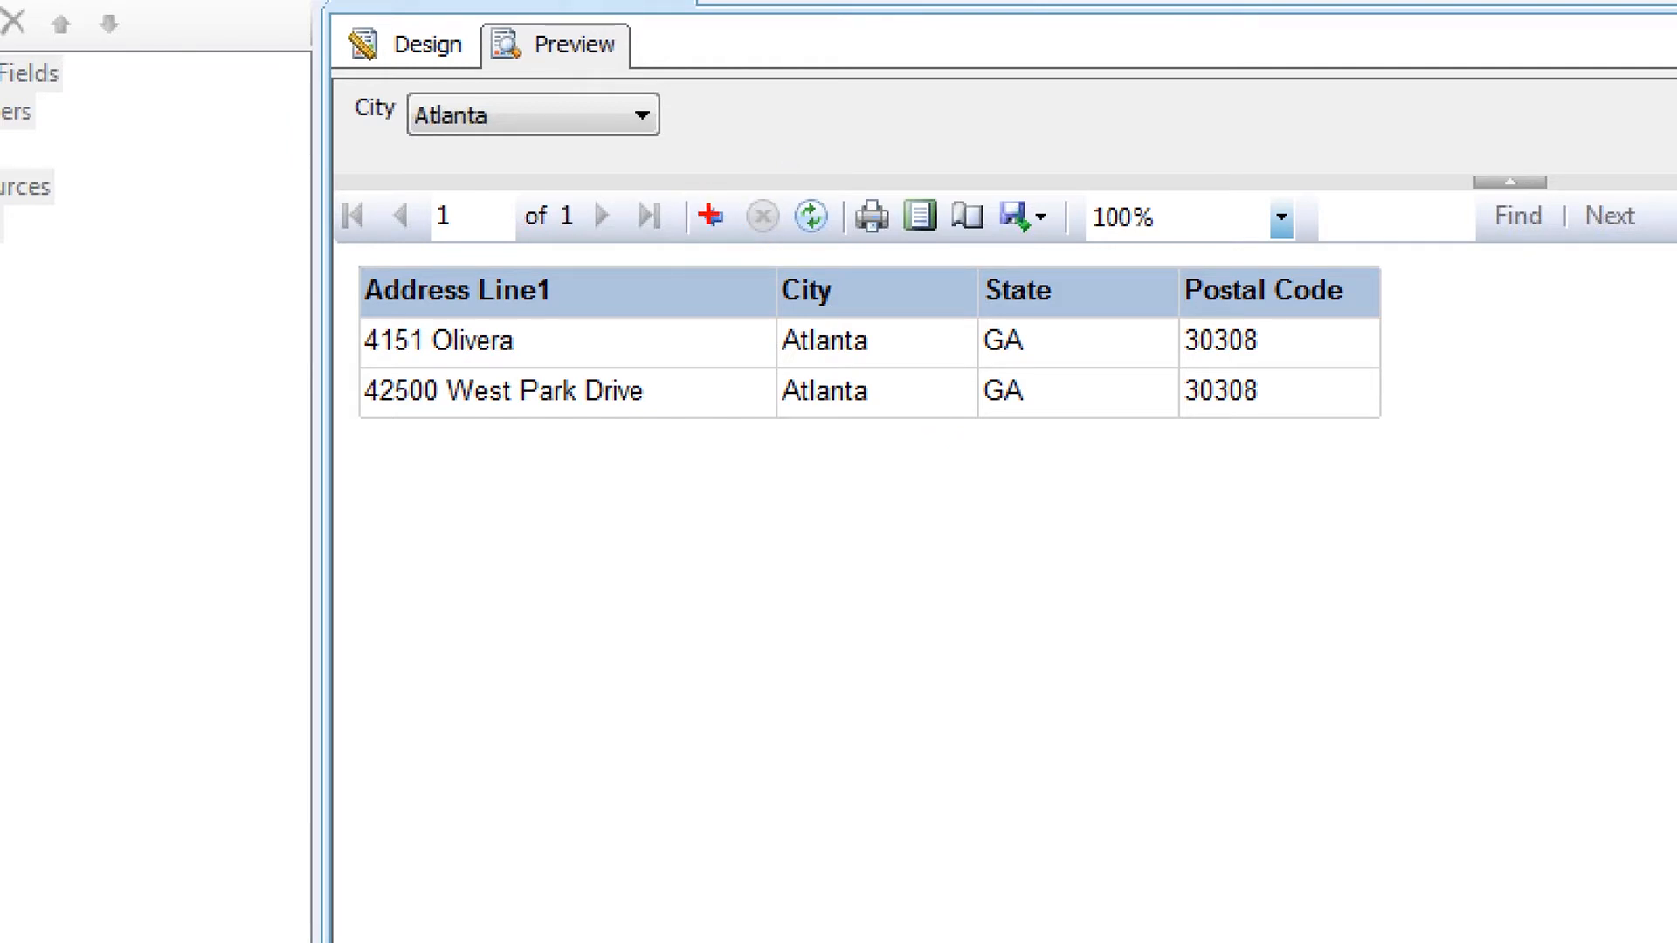
key("Escape")
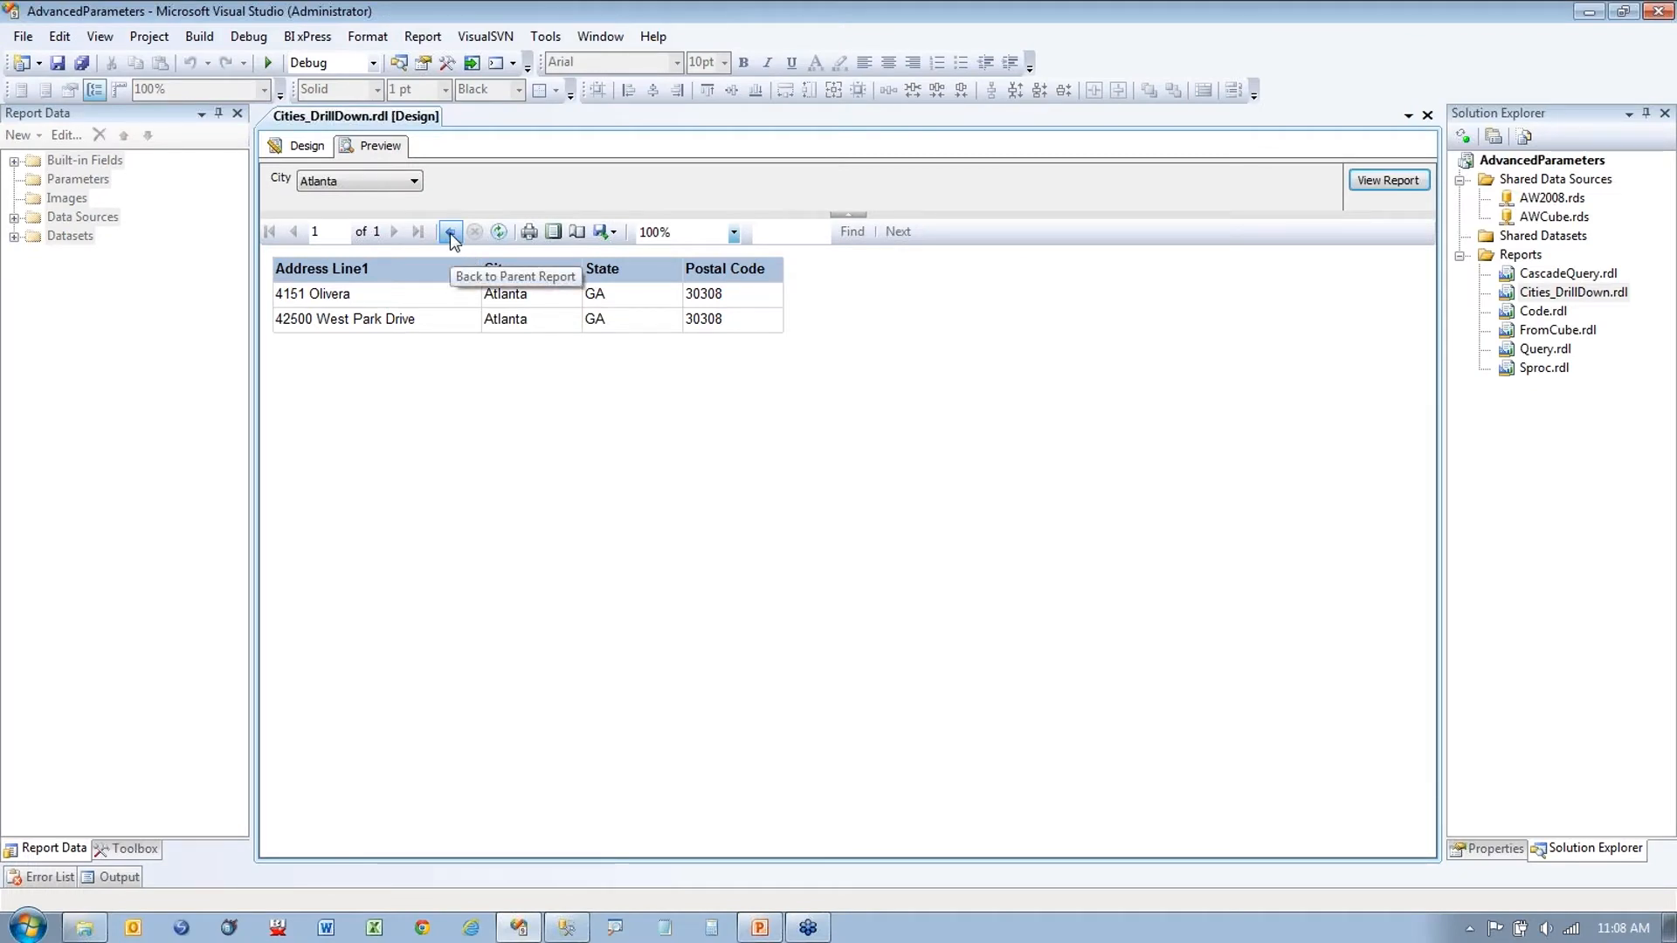
left_click(450, 234)
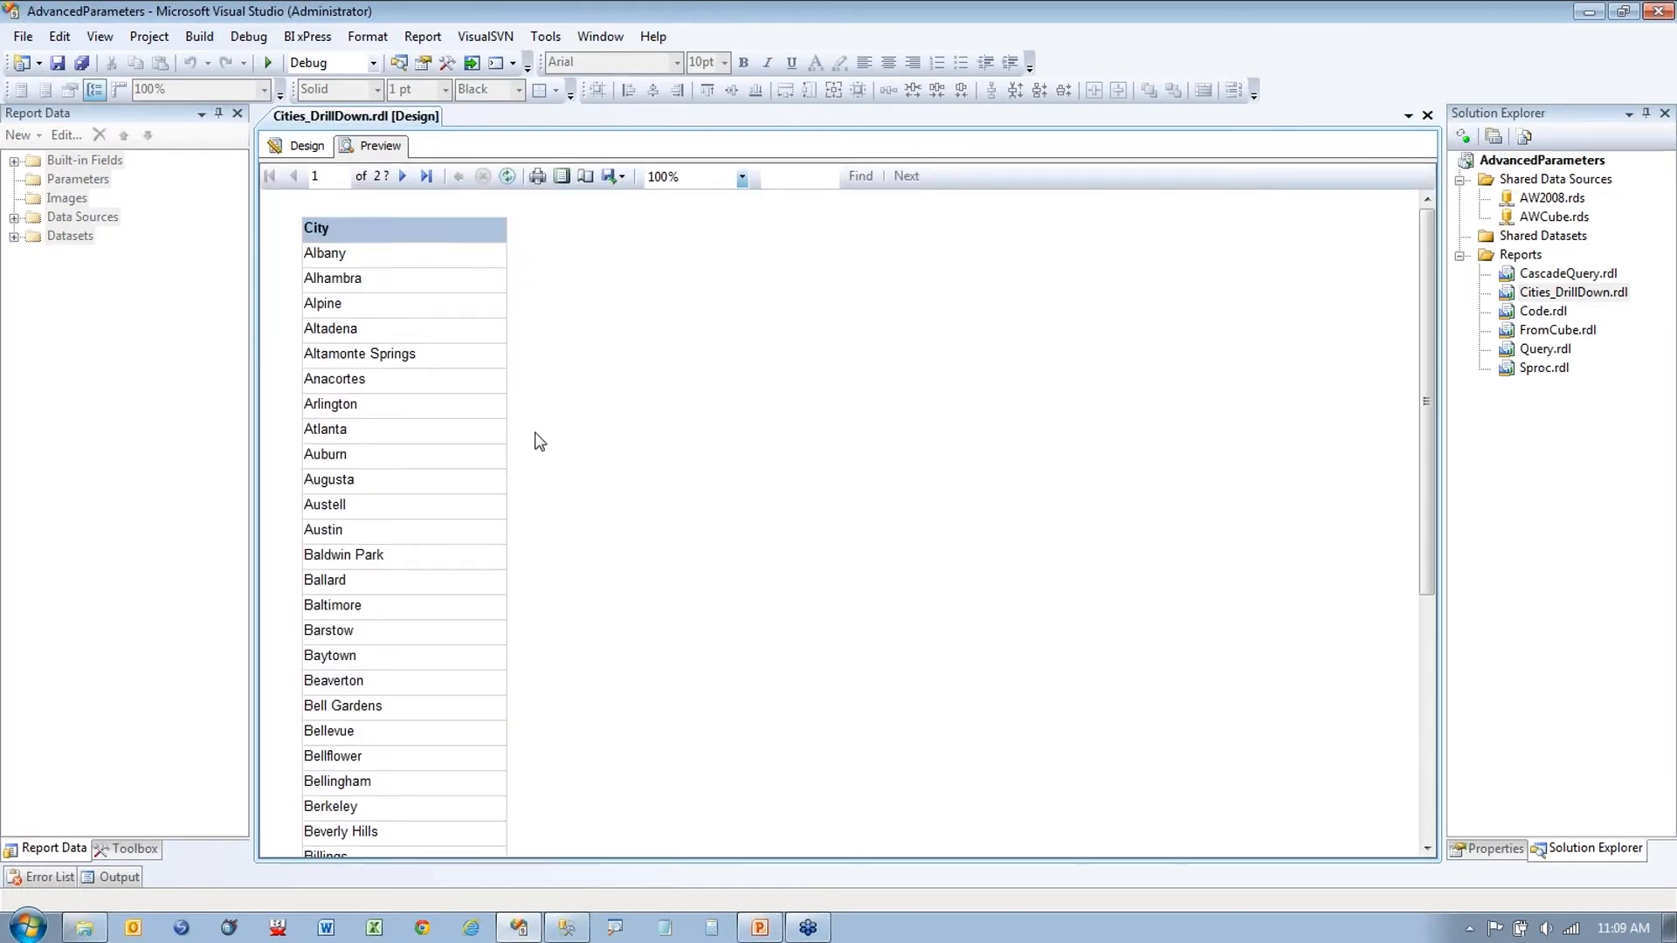
Step: Drill through on Baldwin Park, then switch between Design and Preview to re-render the report
left_click(343, 557)
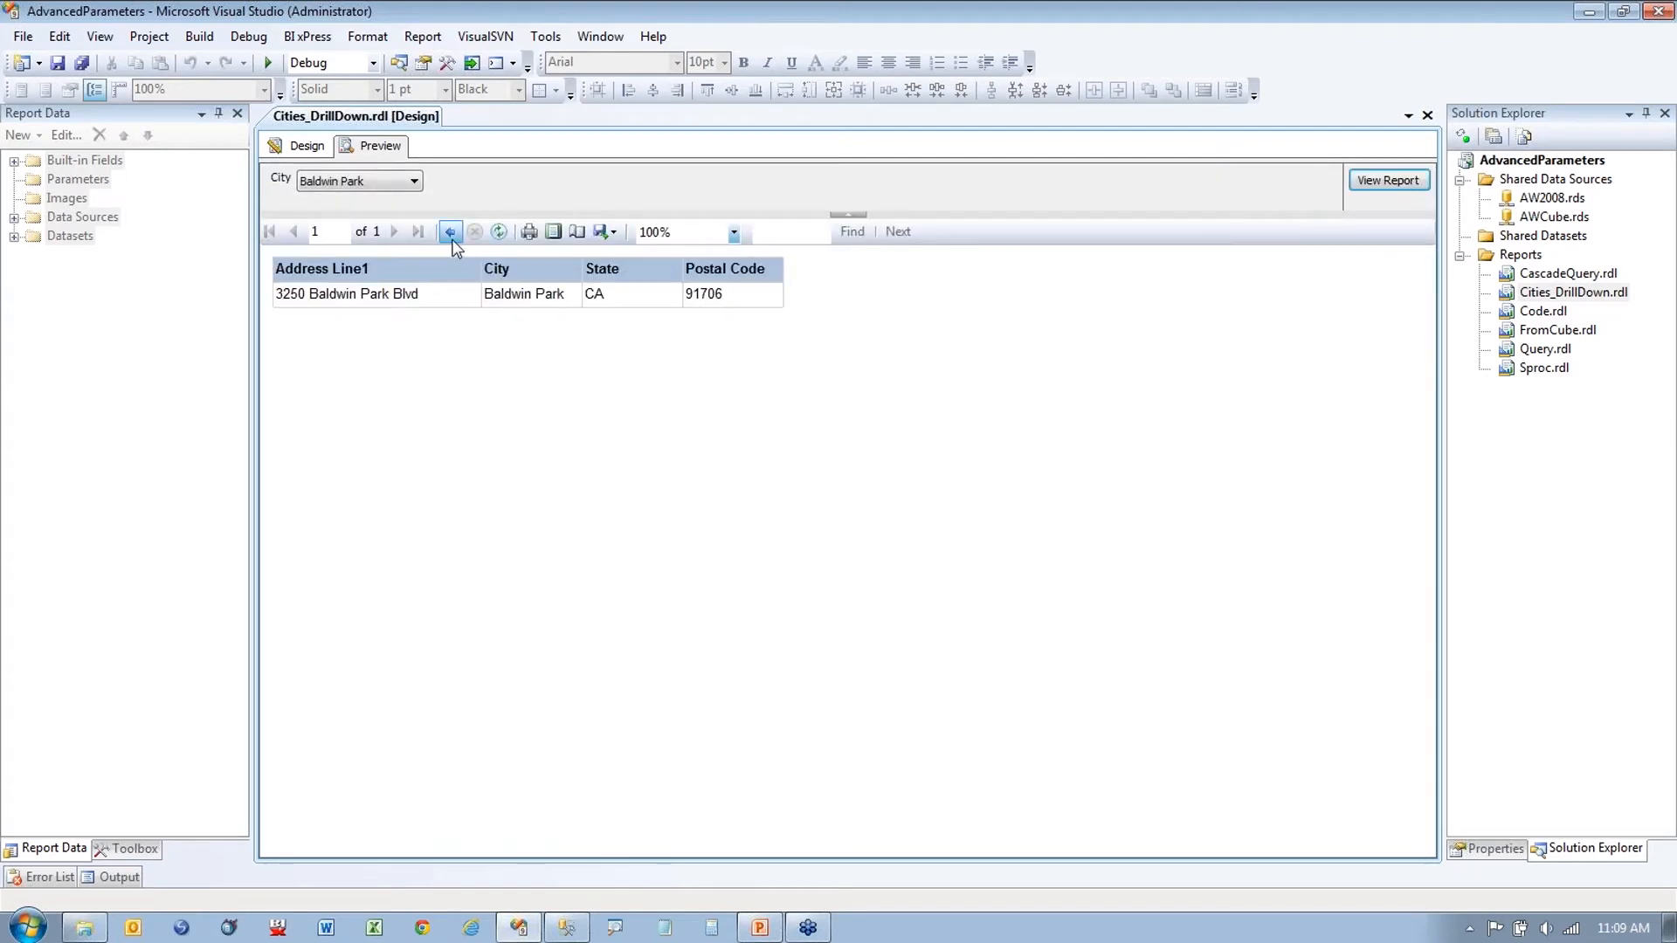
left_click(312, 149)
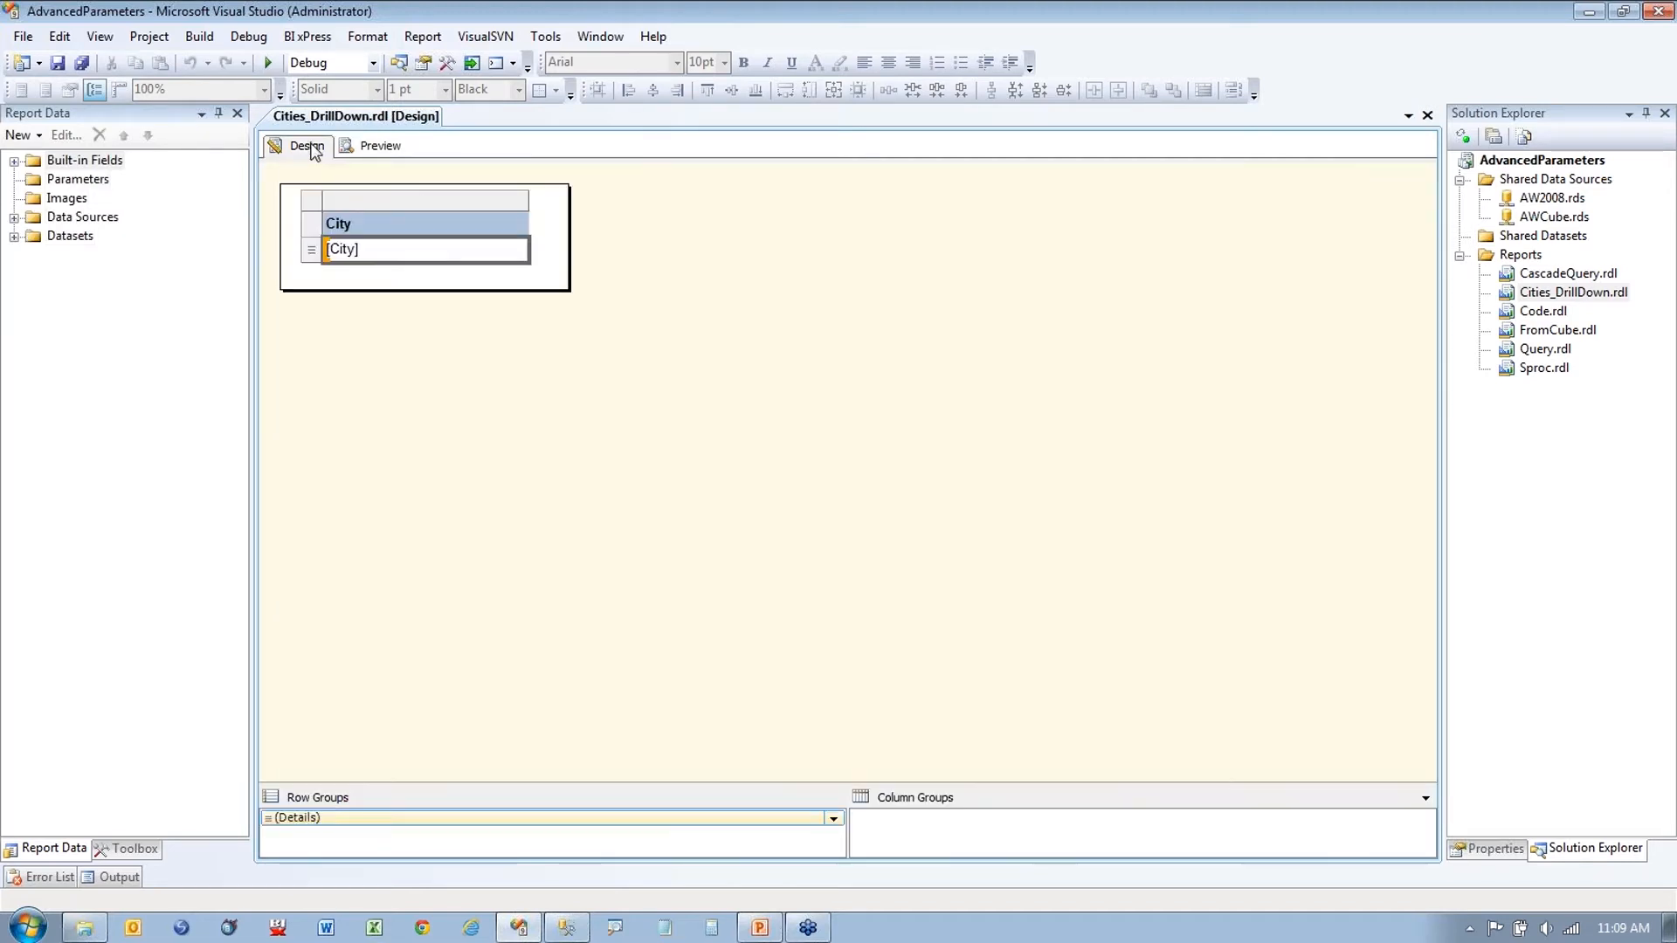
left_click(380, 149)
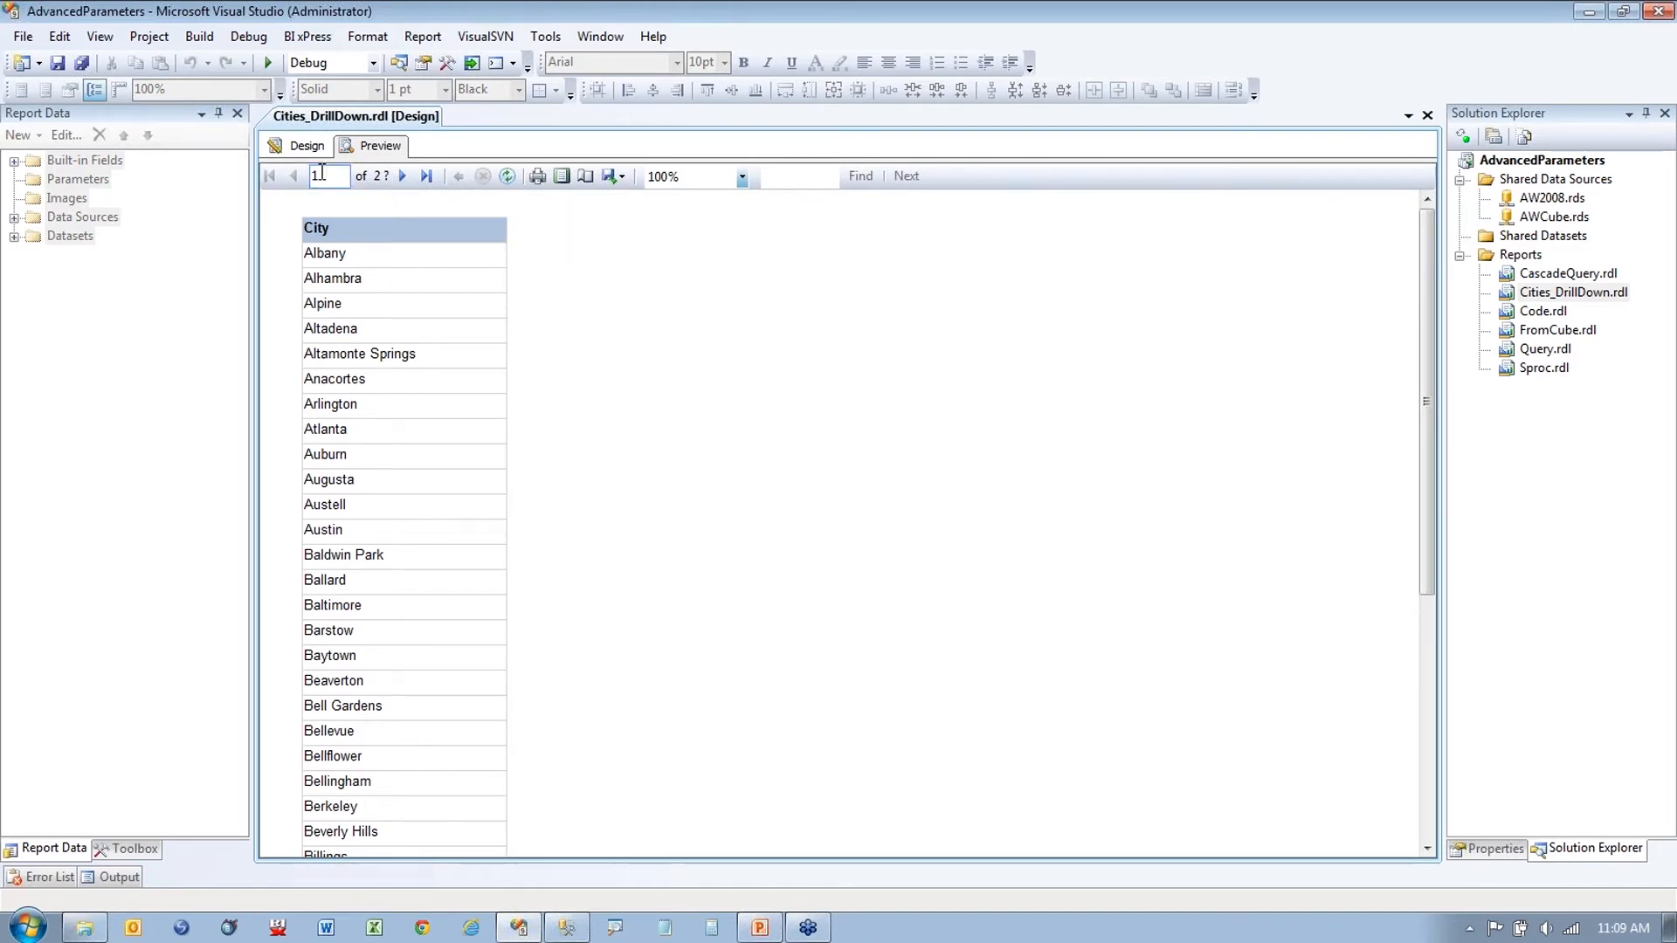
left_click(302, 146)
left_click(373, 146)
Step: Return to Design view and start the PowerPoint slide show
left_click(305, 146)
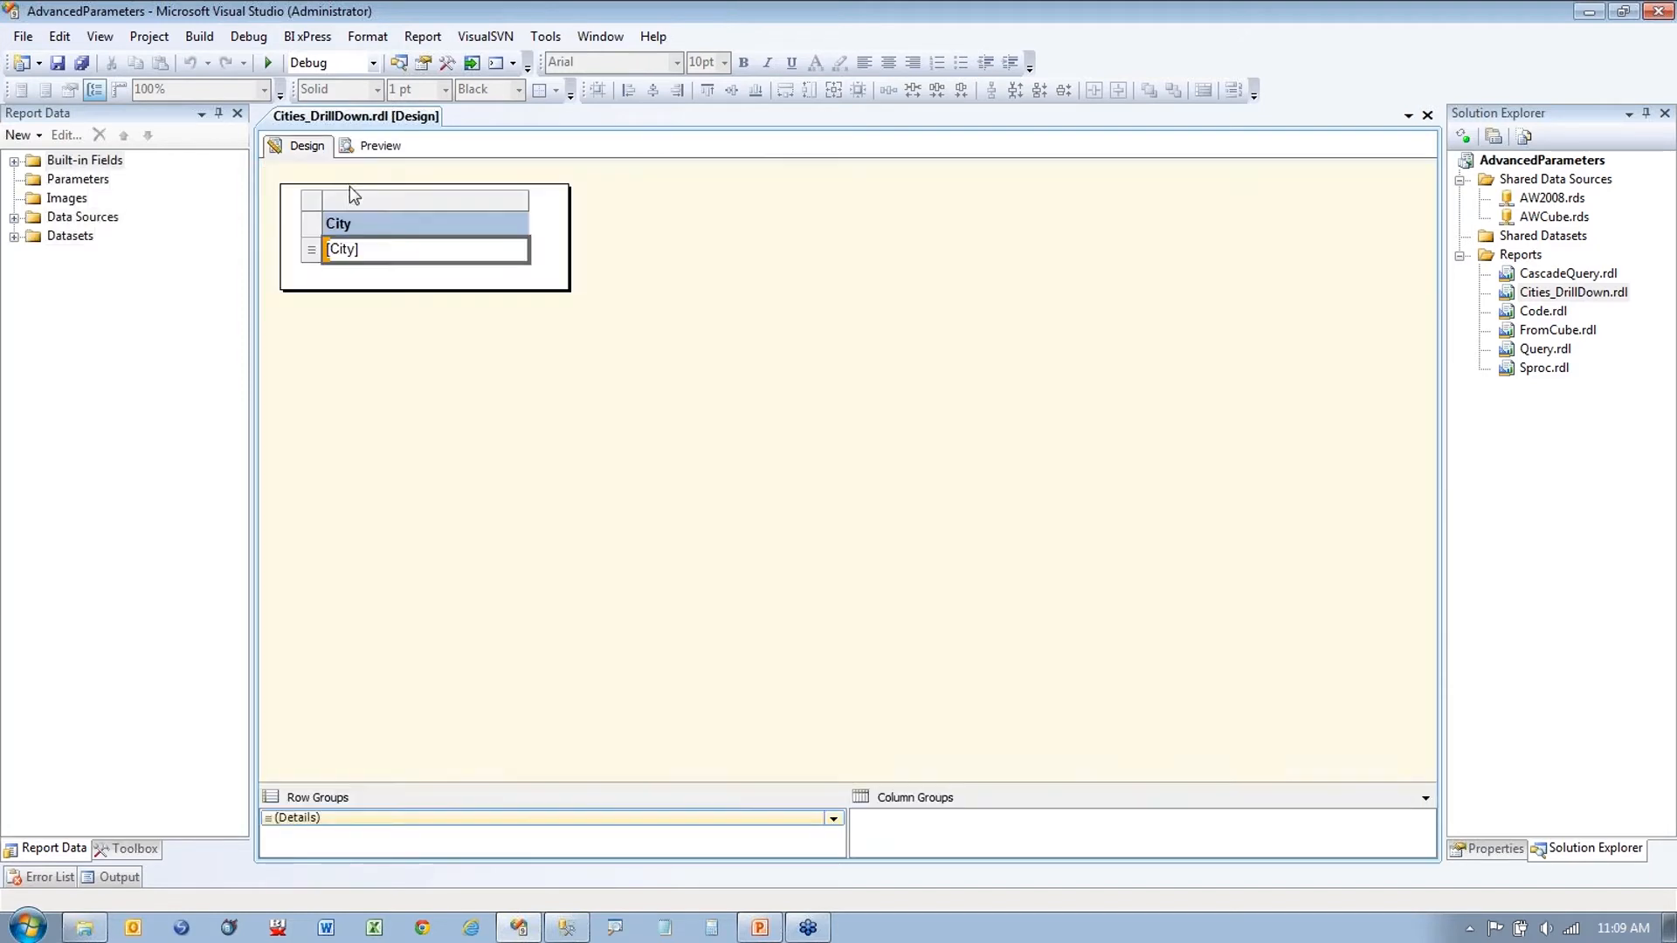
left_click(566, 276)
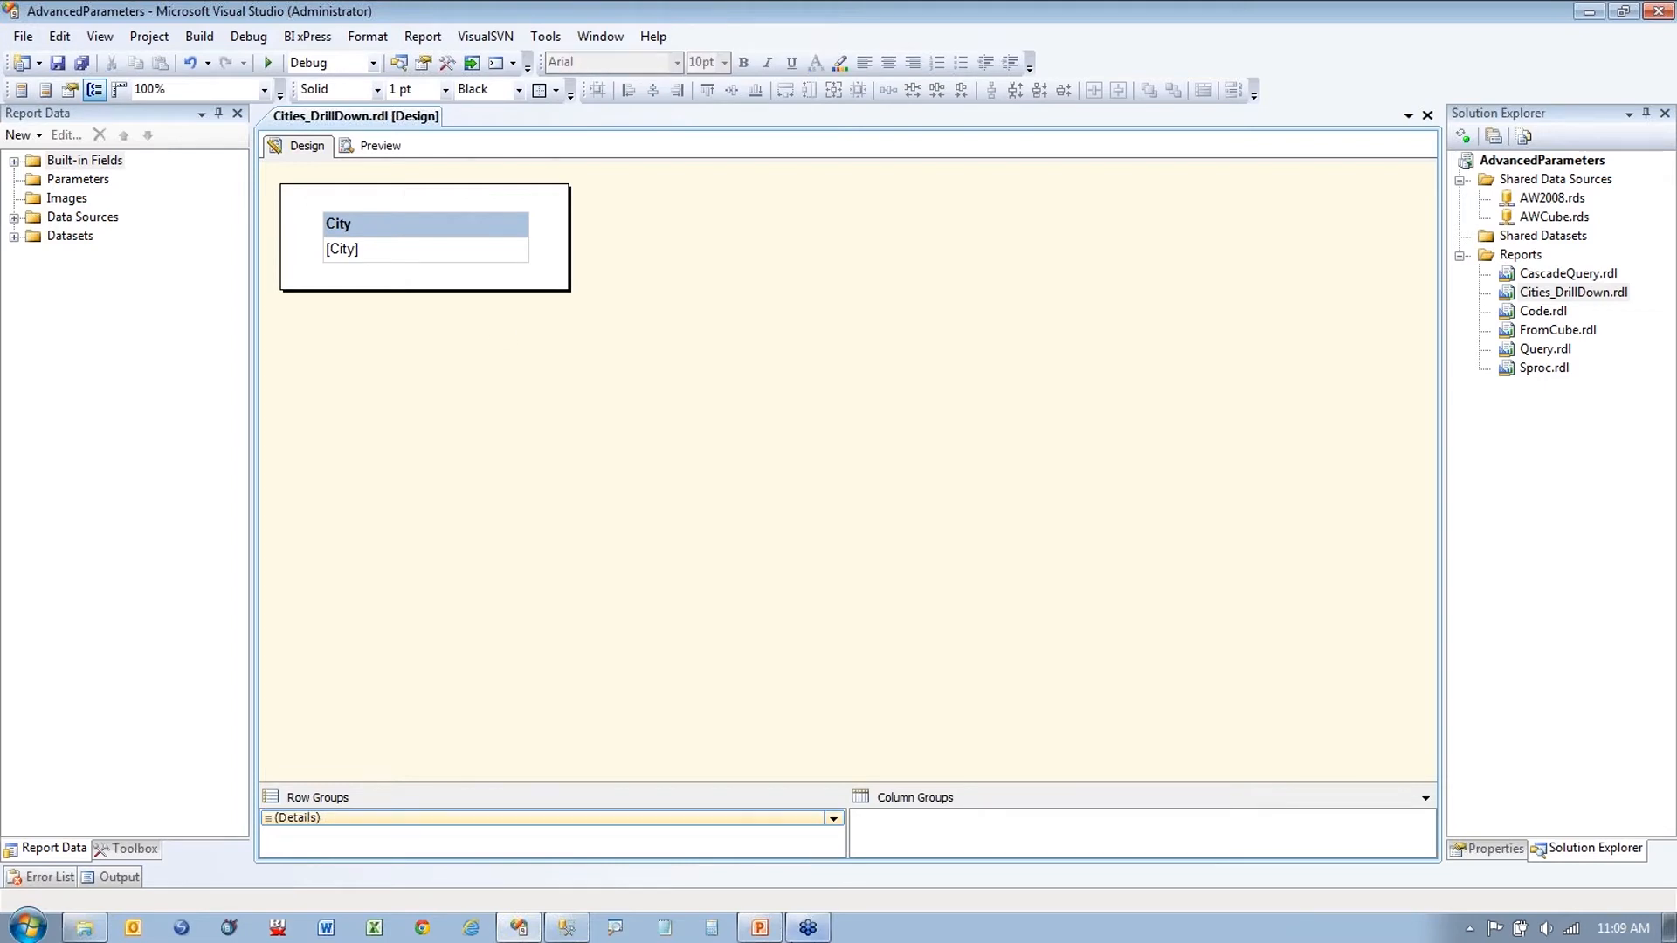
left_click(759, 927)
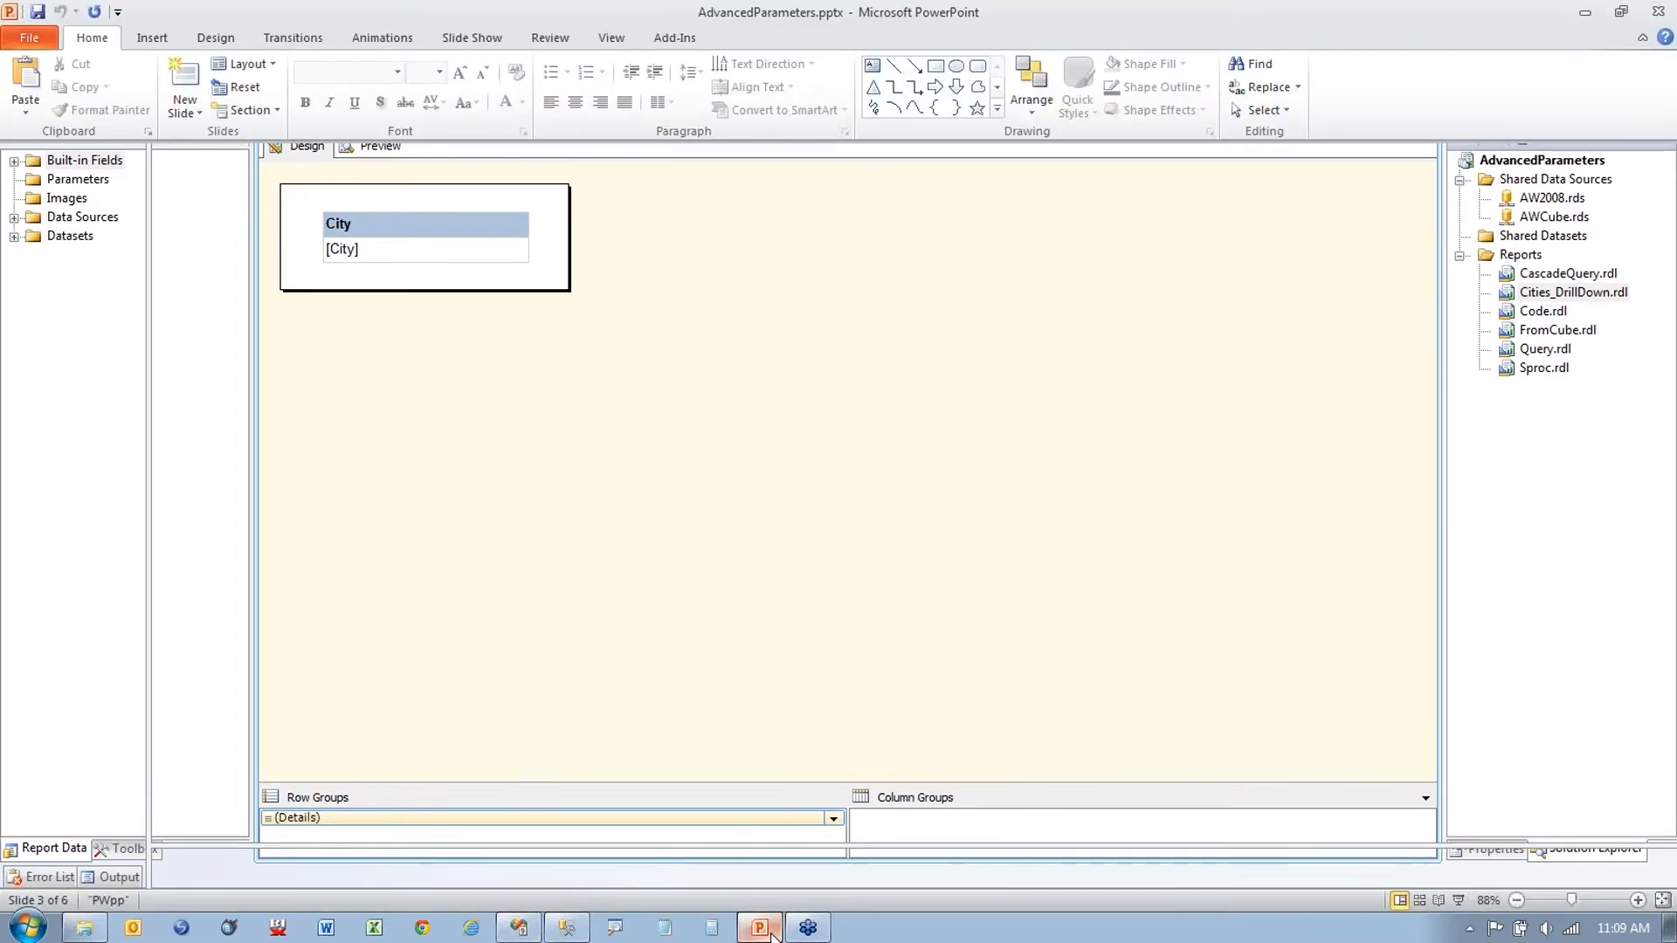
left_click(1458, 902)
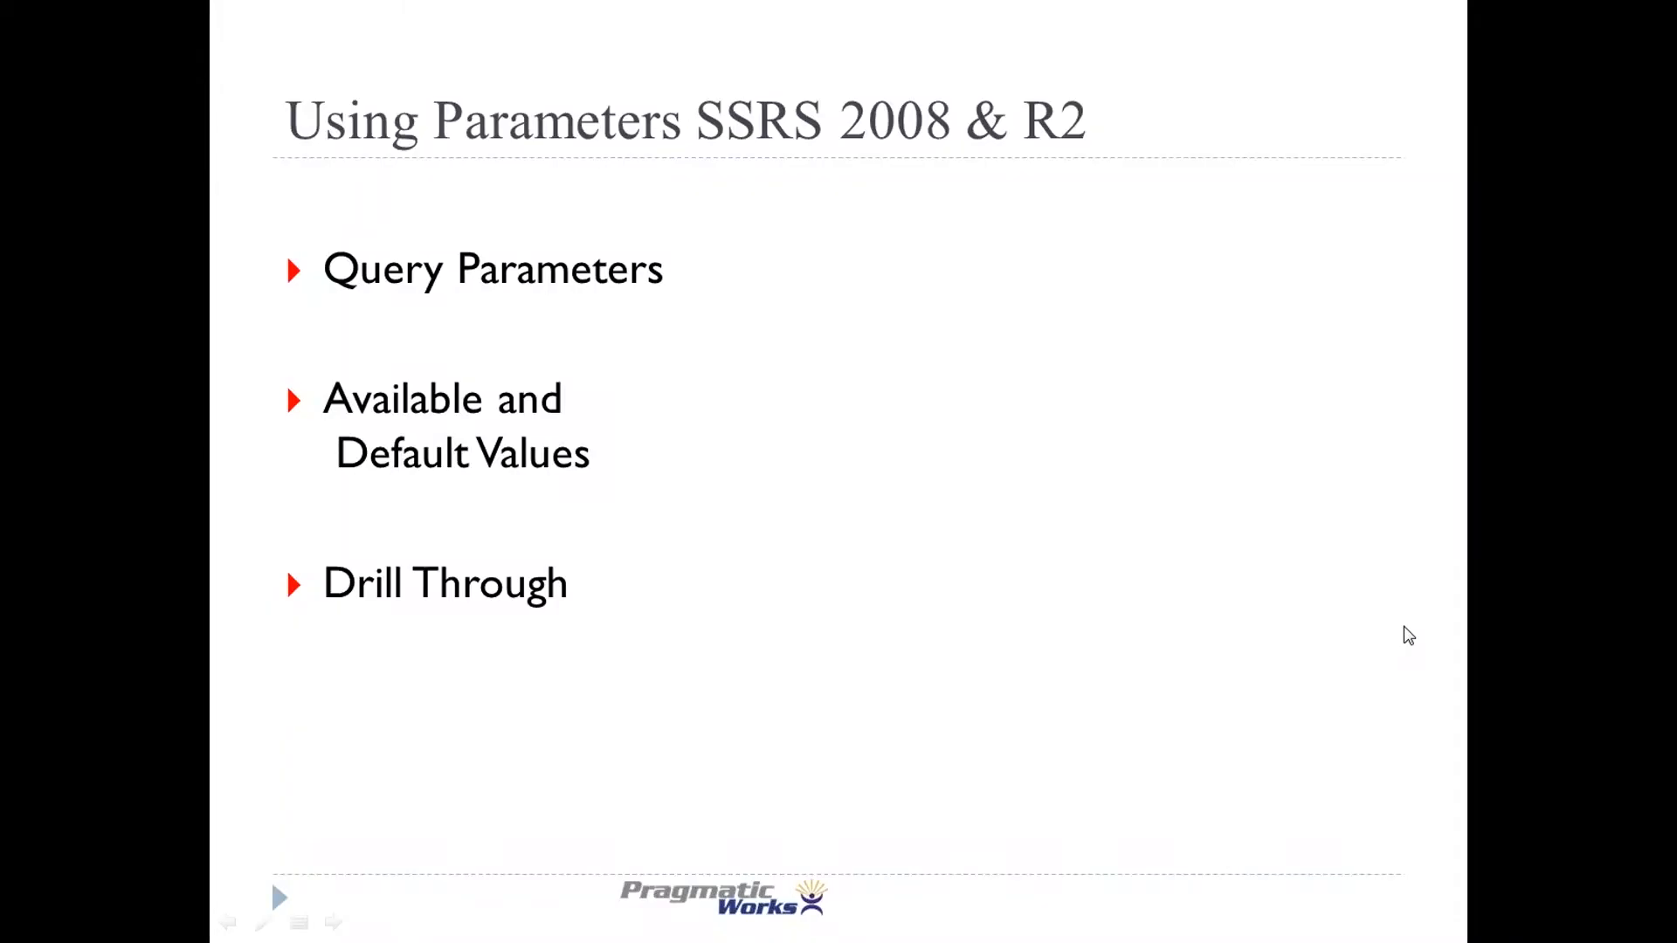
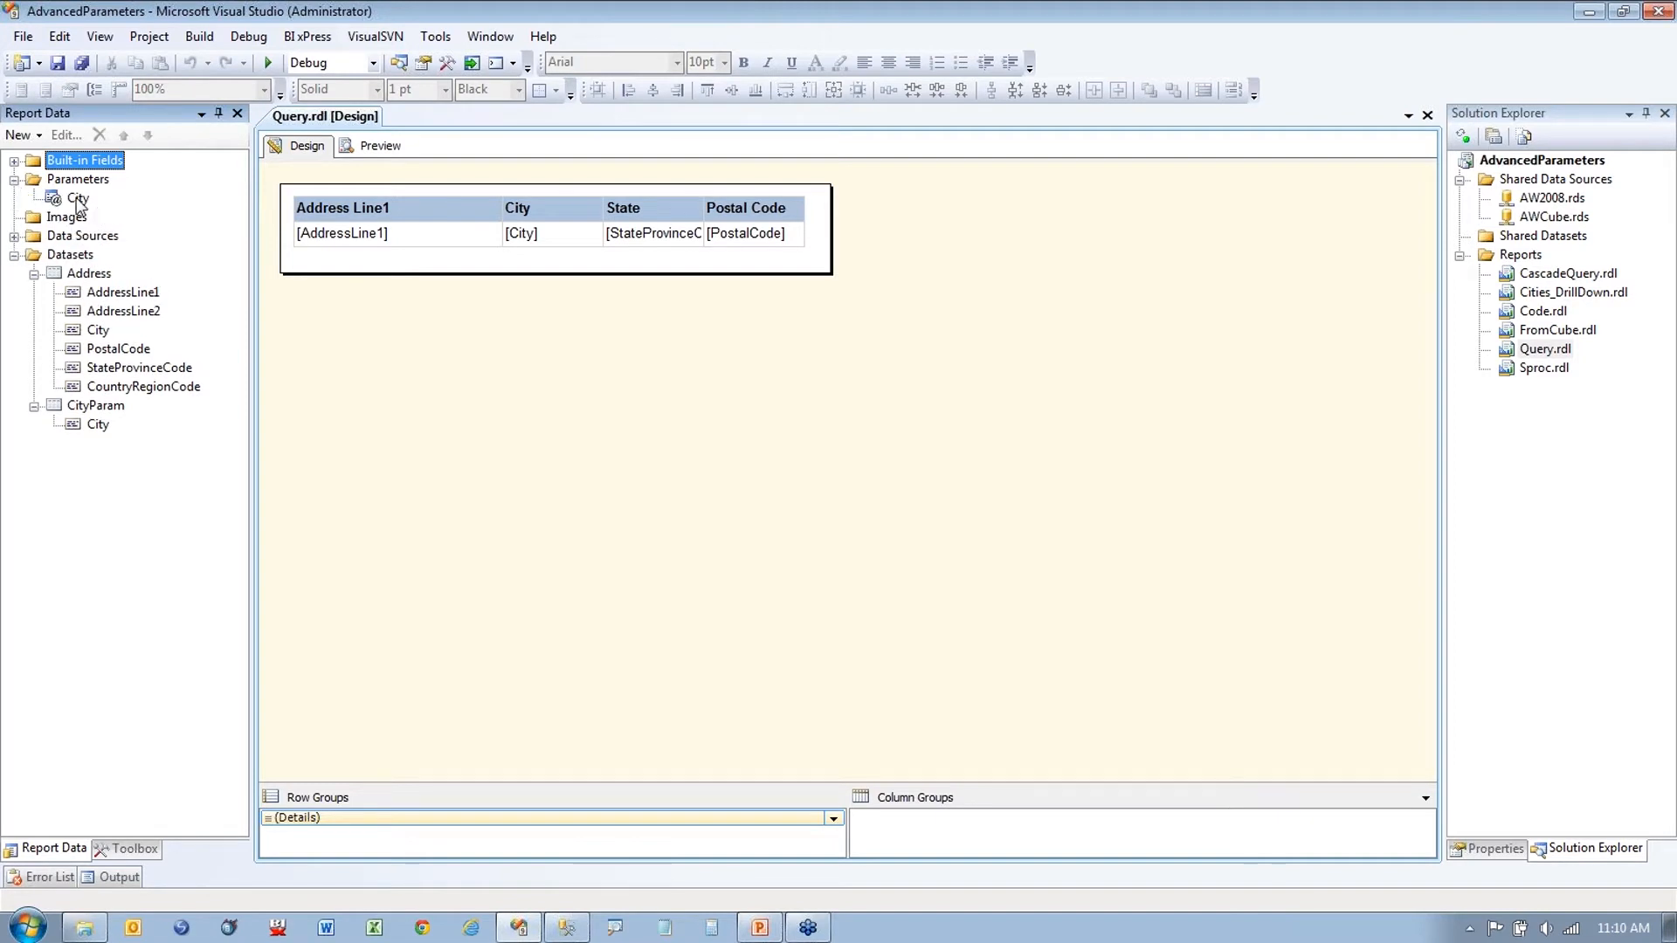
Step: Turn on Allow multiple values for the City parameter, then switch the Query report to Preview
double_click(78, 199)
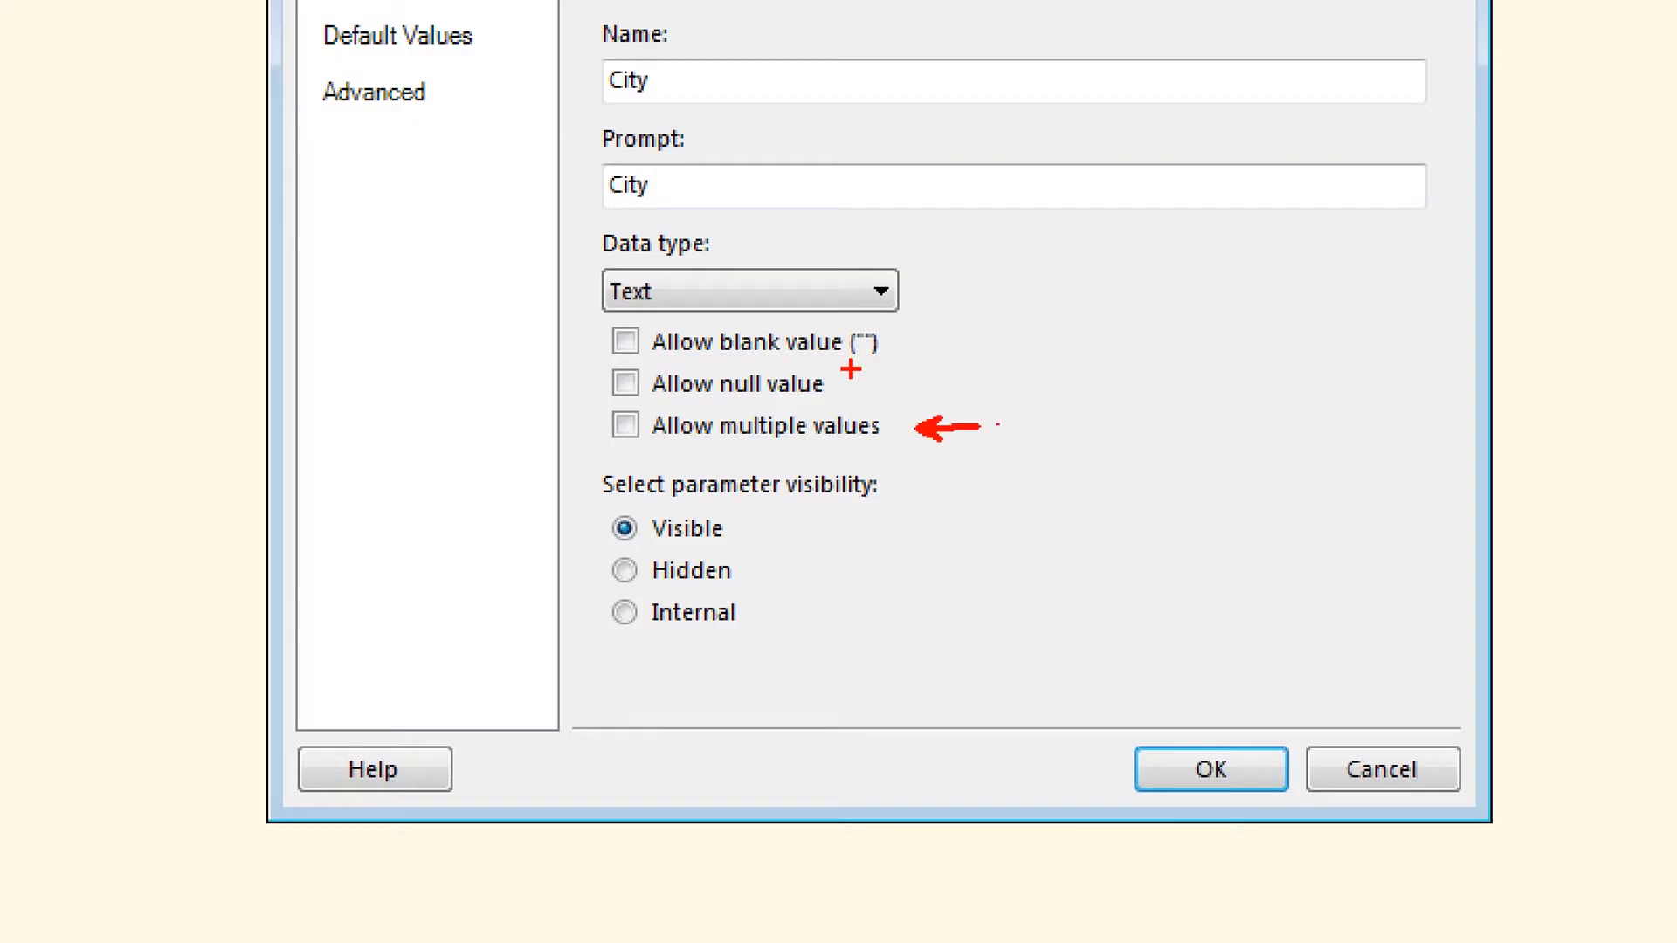
left_click_drag(851, 377, 945, 350)
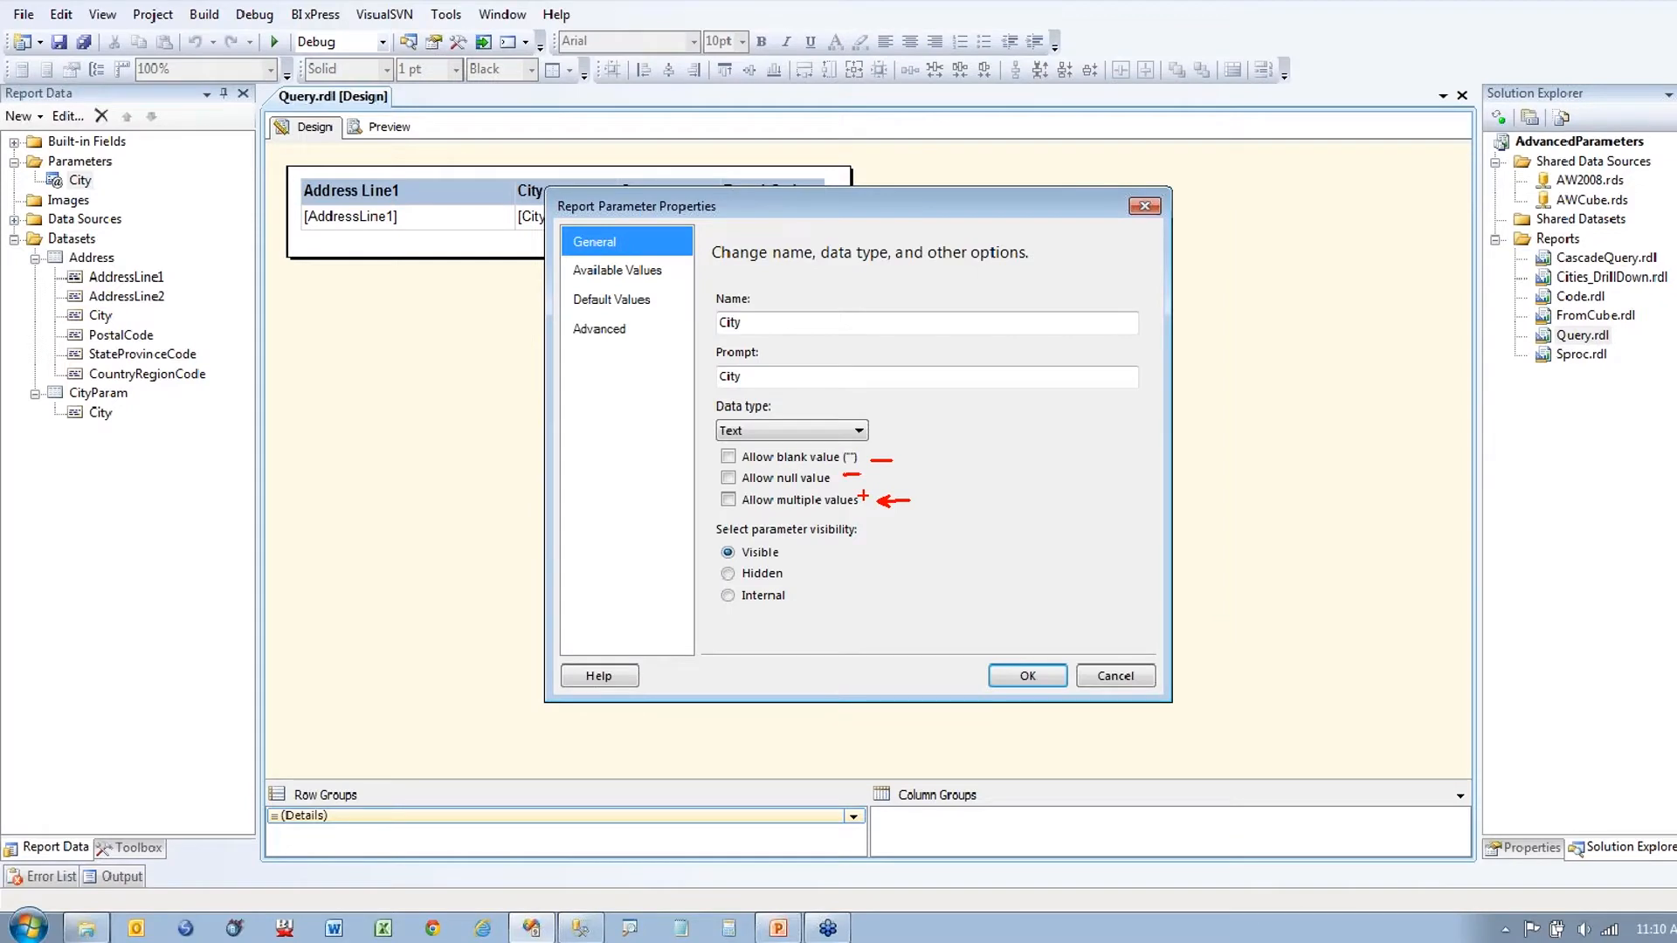
left_click(727, 499)
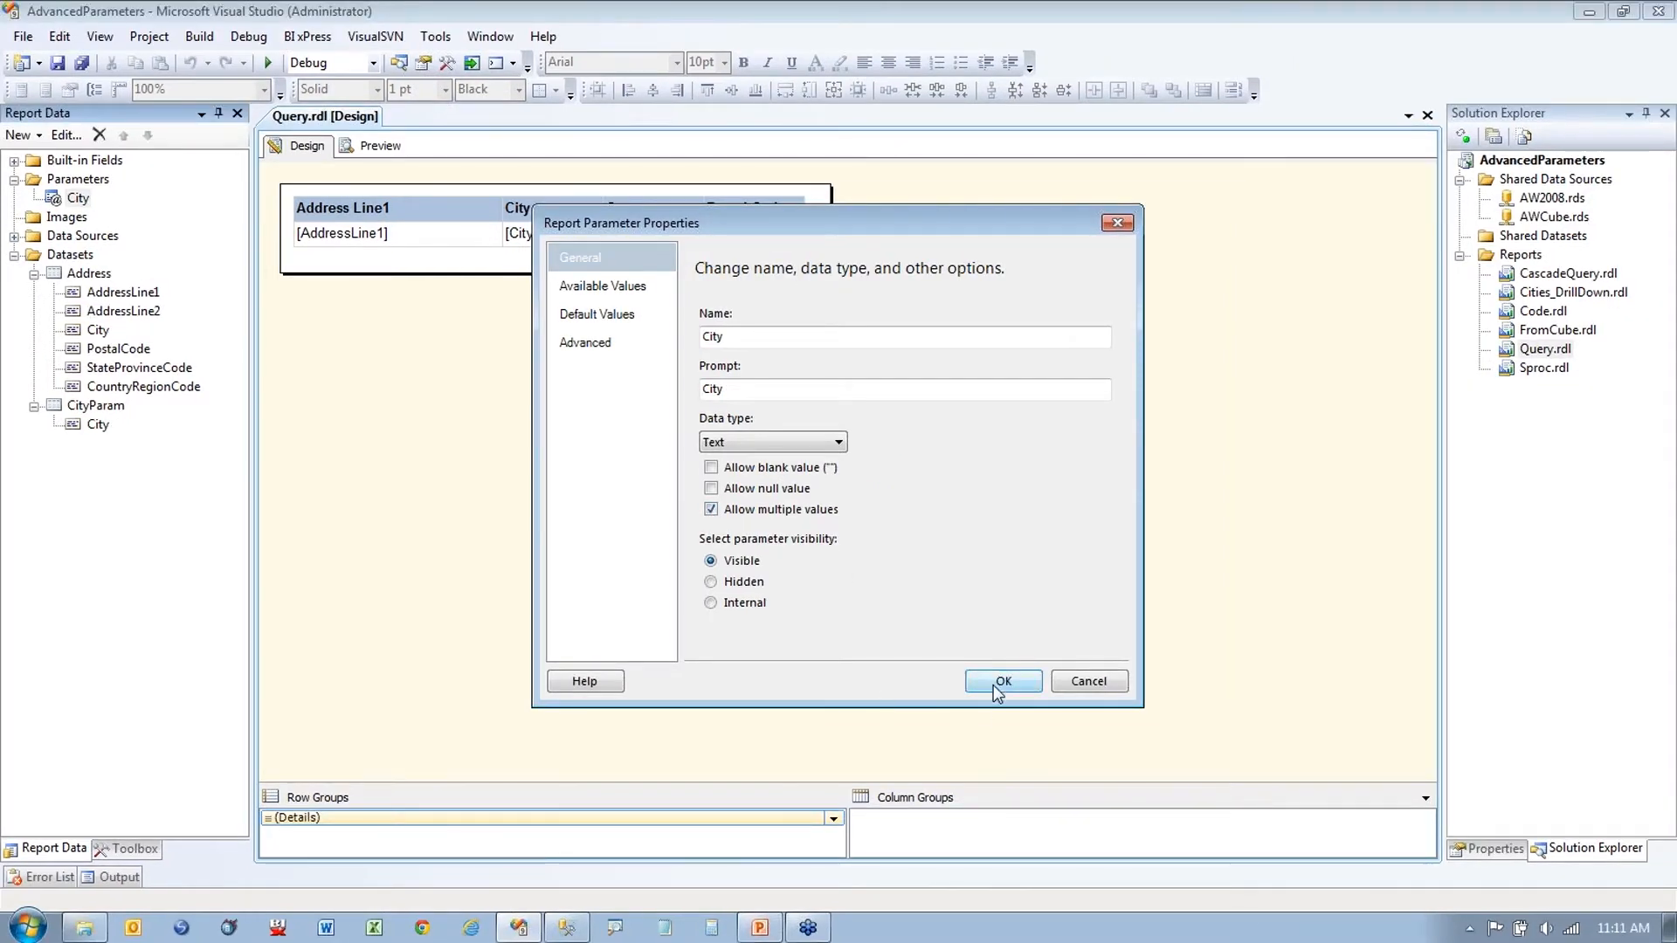
left_click(1000, 681)
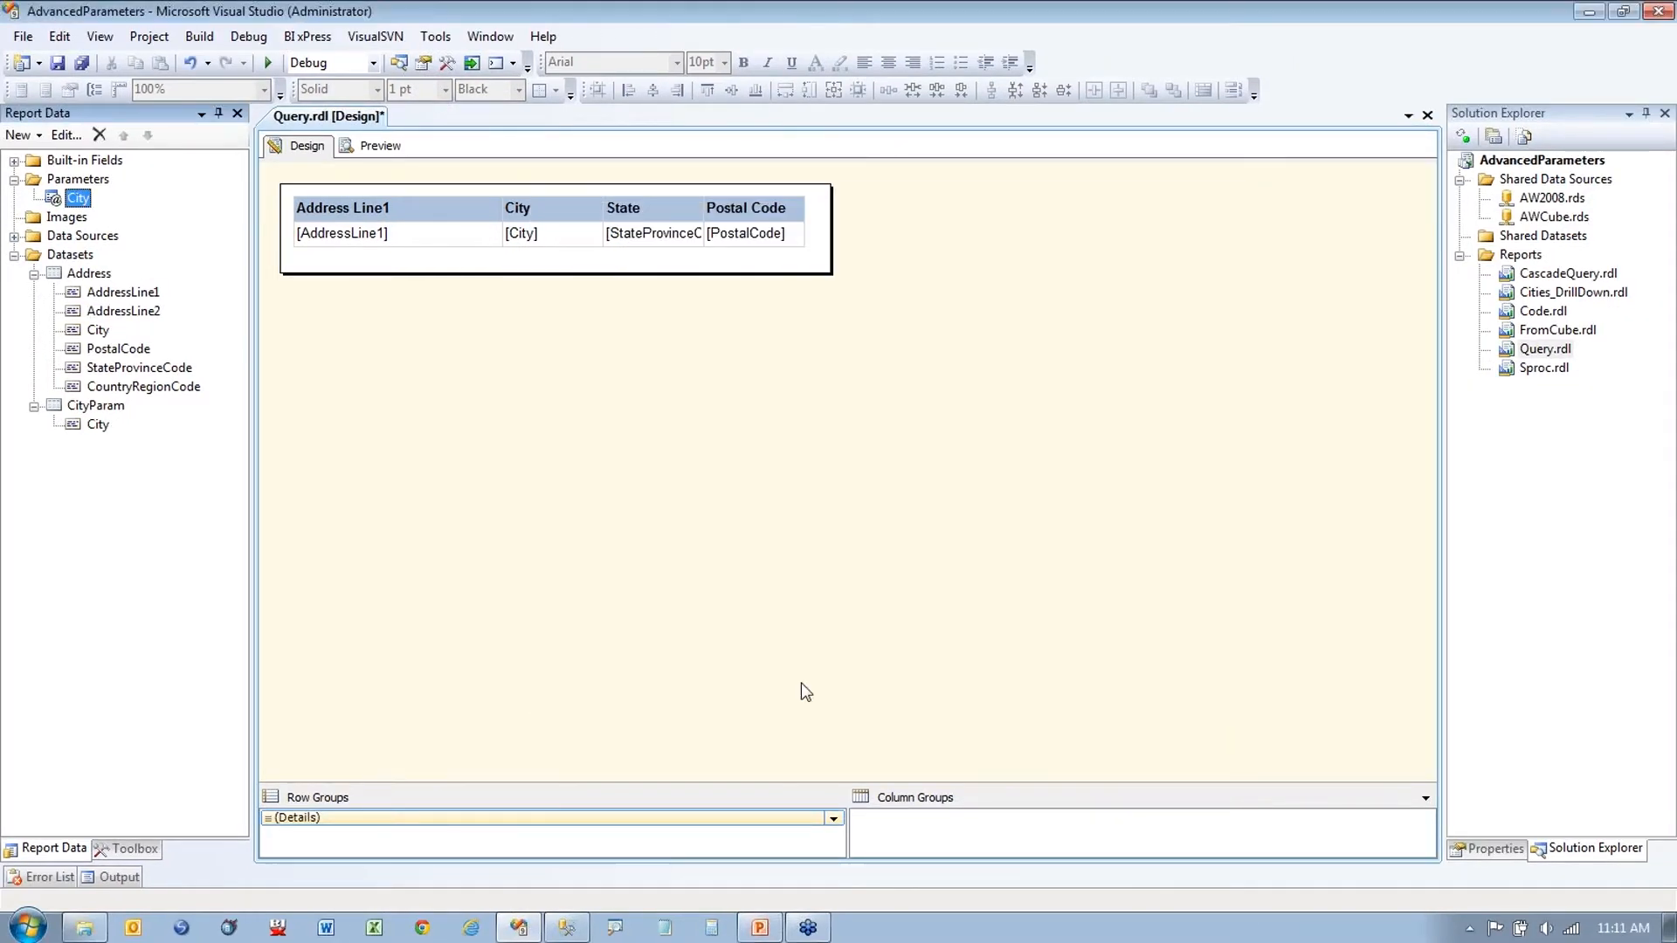
left_click(379, 147)
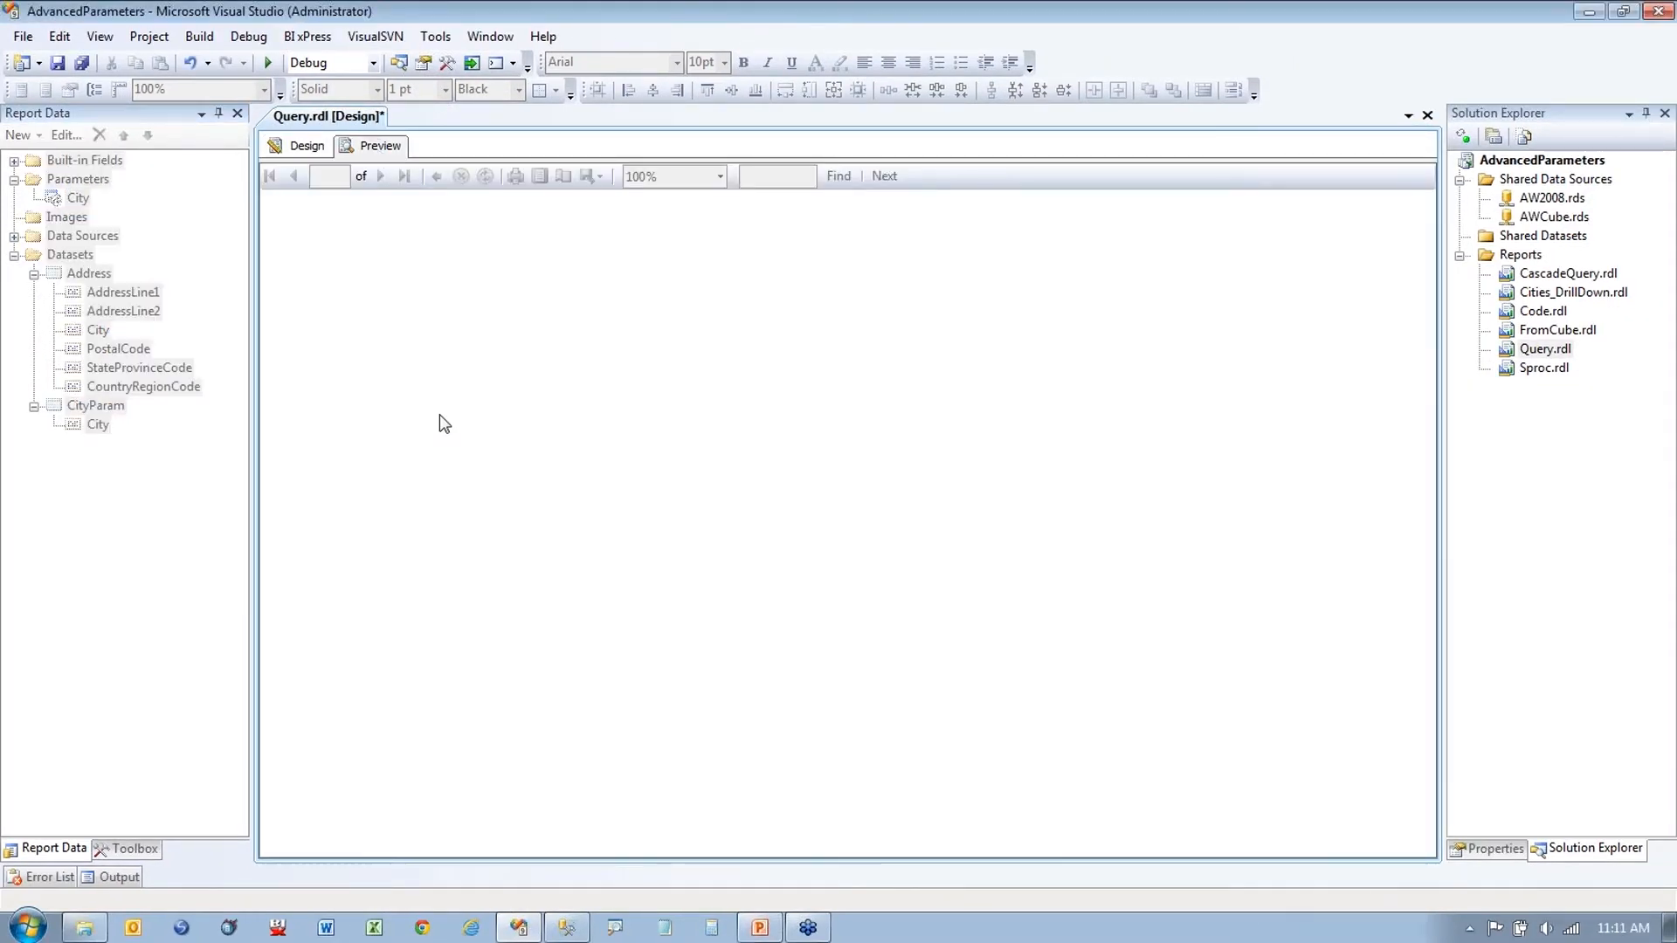
Step: Add Bountiful and Bradenton to the City selection and run the Query report
left_click(465, 181)
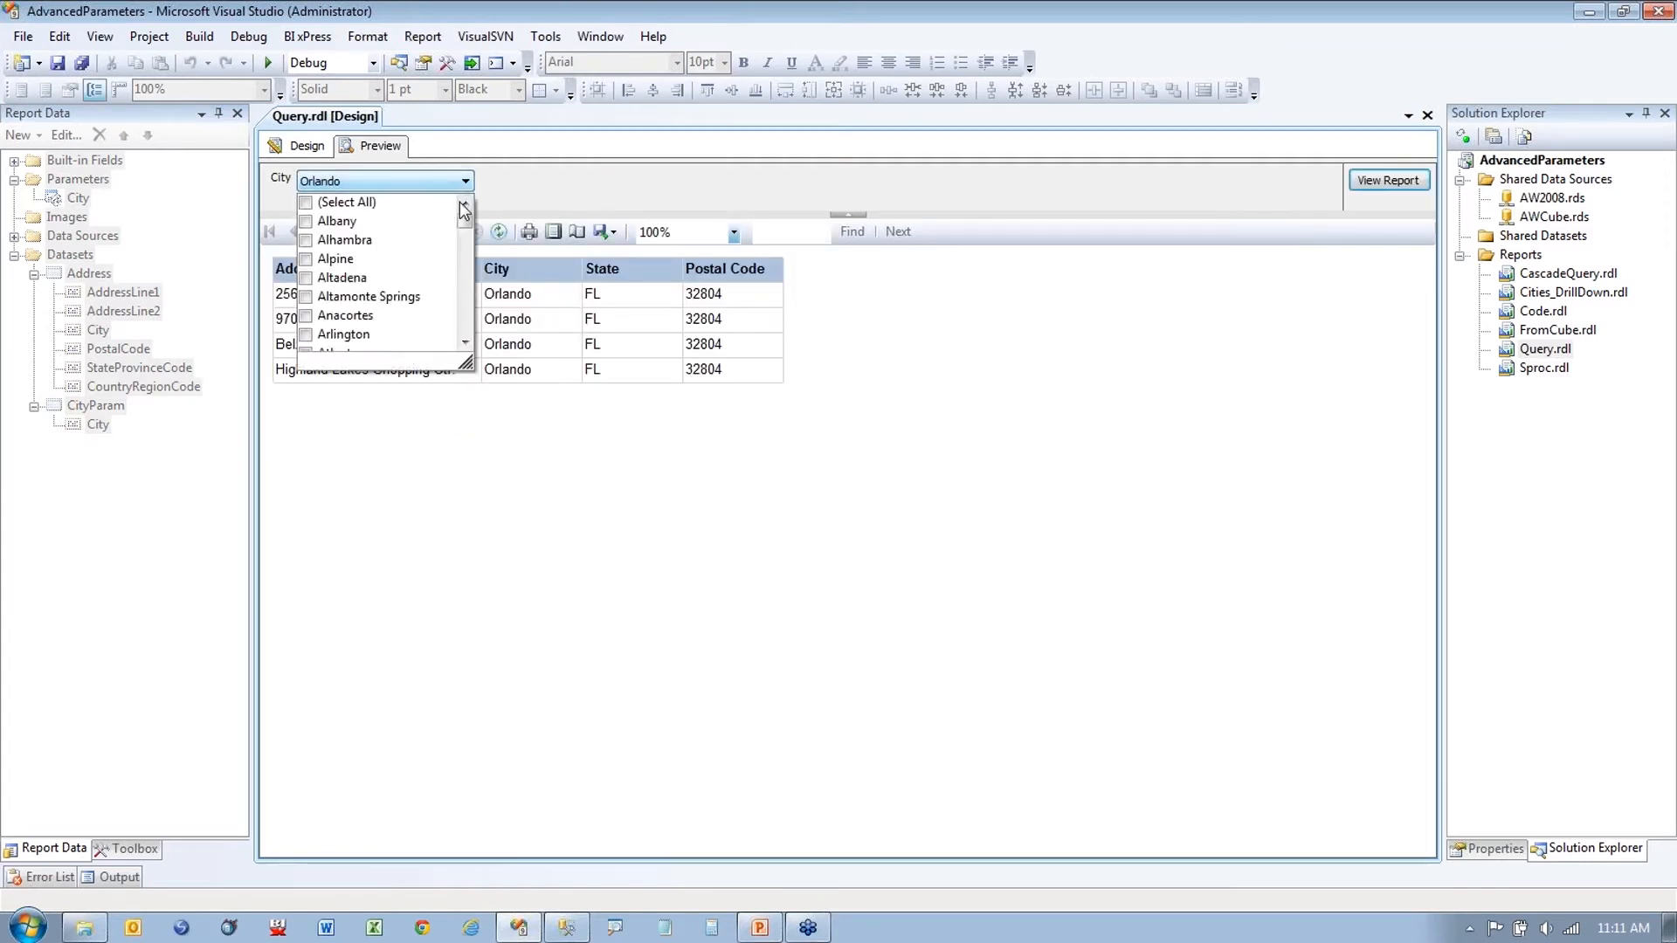
left_click_drag(466, 217, 468, 237)
left_click(306, 239)
left_click(306, 259)
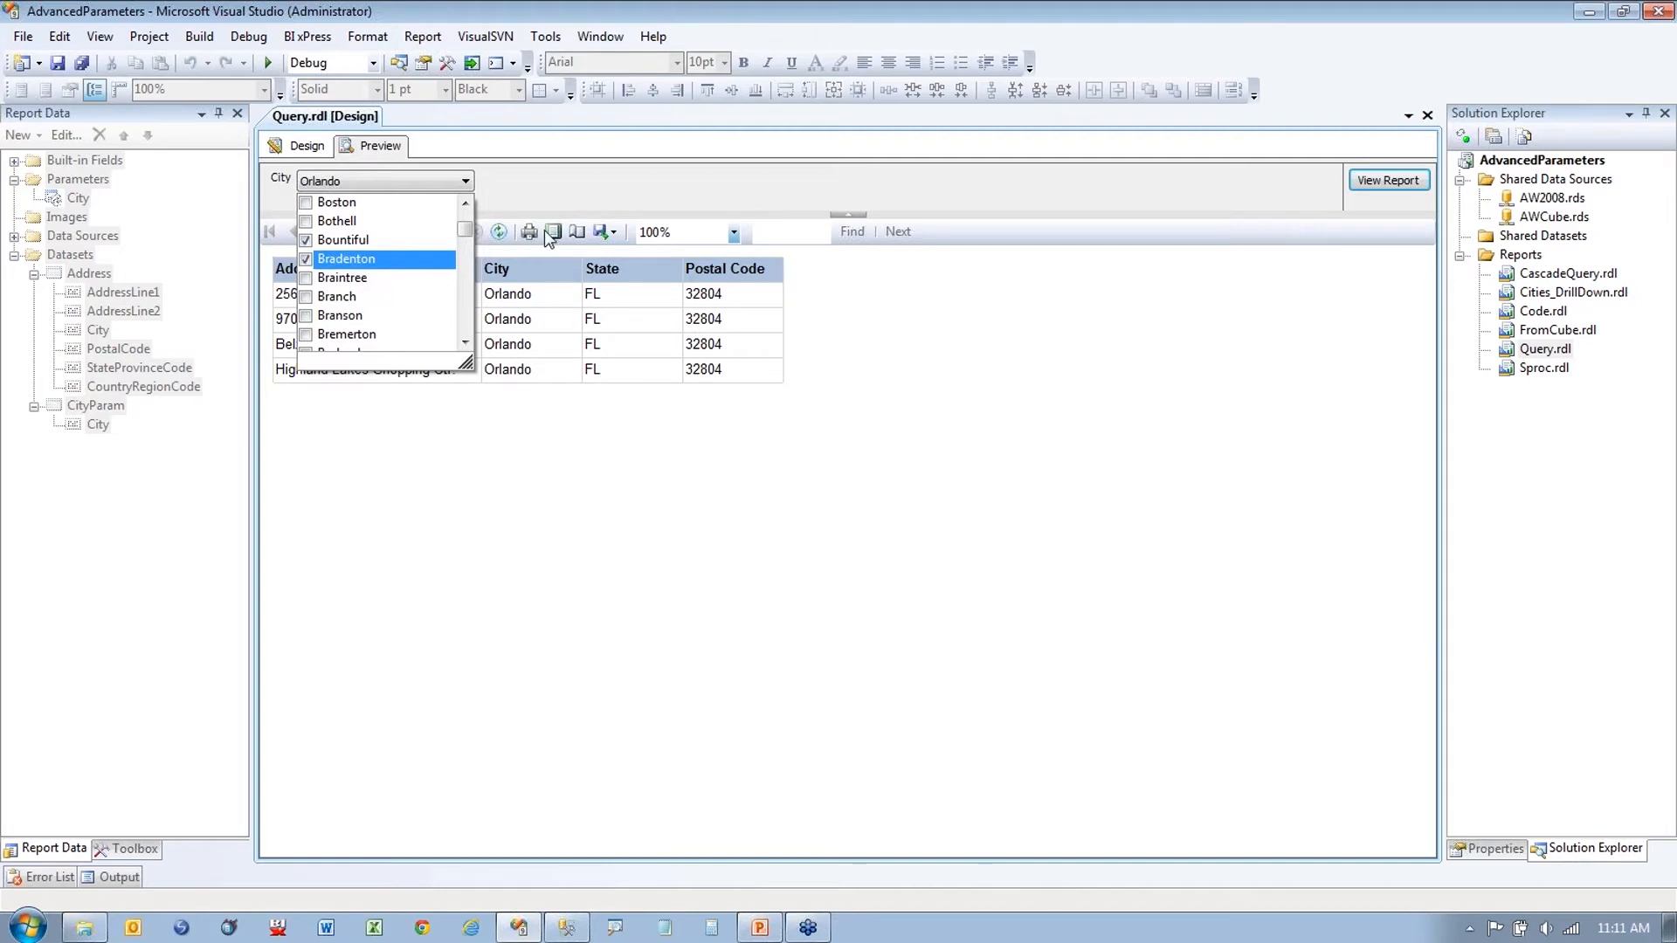
left_click(1387, 182)
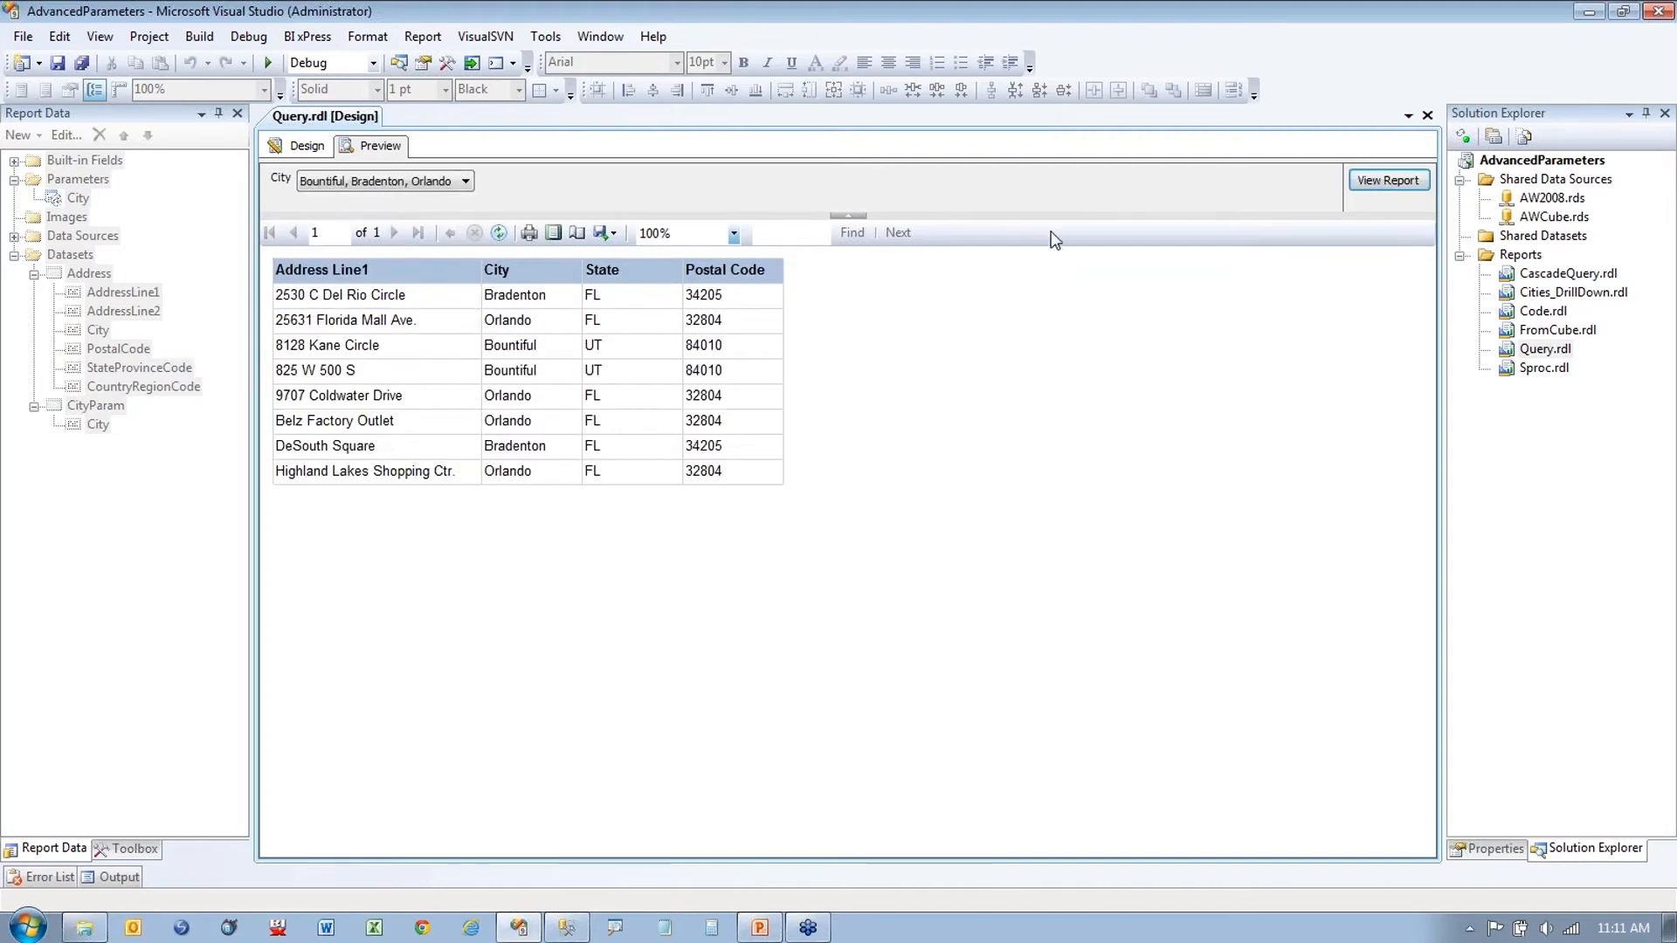
Step: Review the eight returned addresses, then go back to Design view
key("ctrl+1")
left_click_drag(779, 278, 808, 275)
left_click_drag(763, 335, 792, 335)
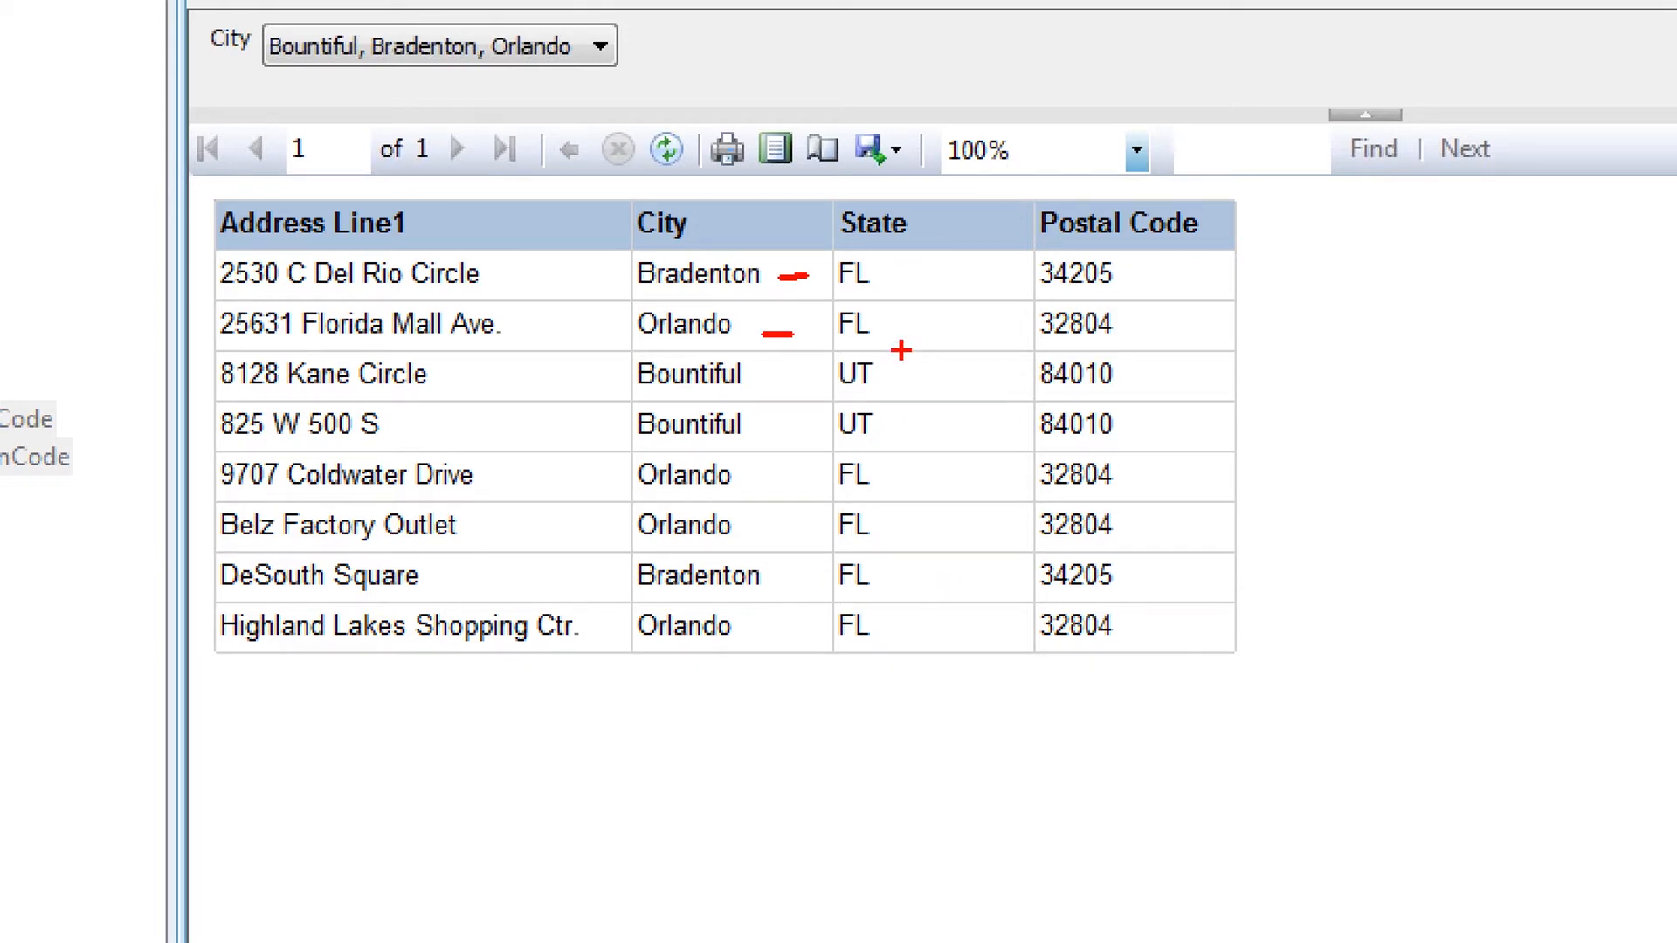
key("Escape")
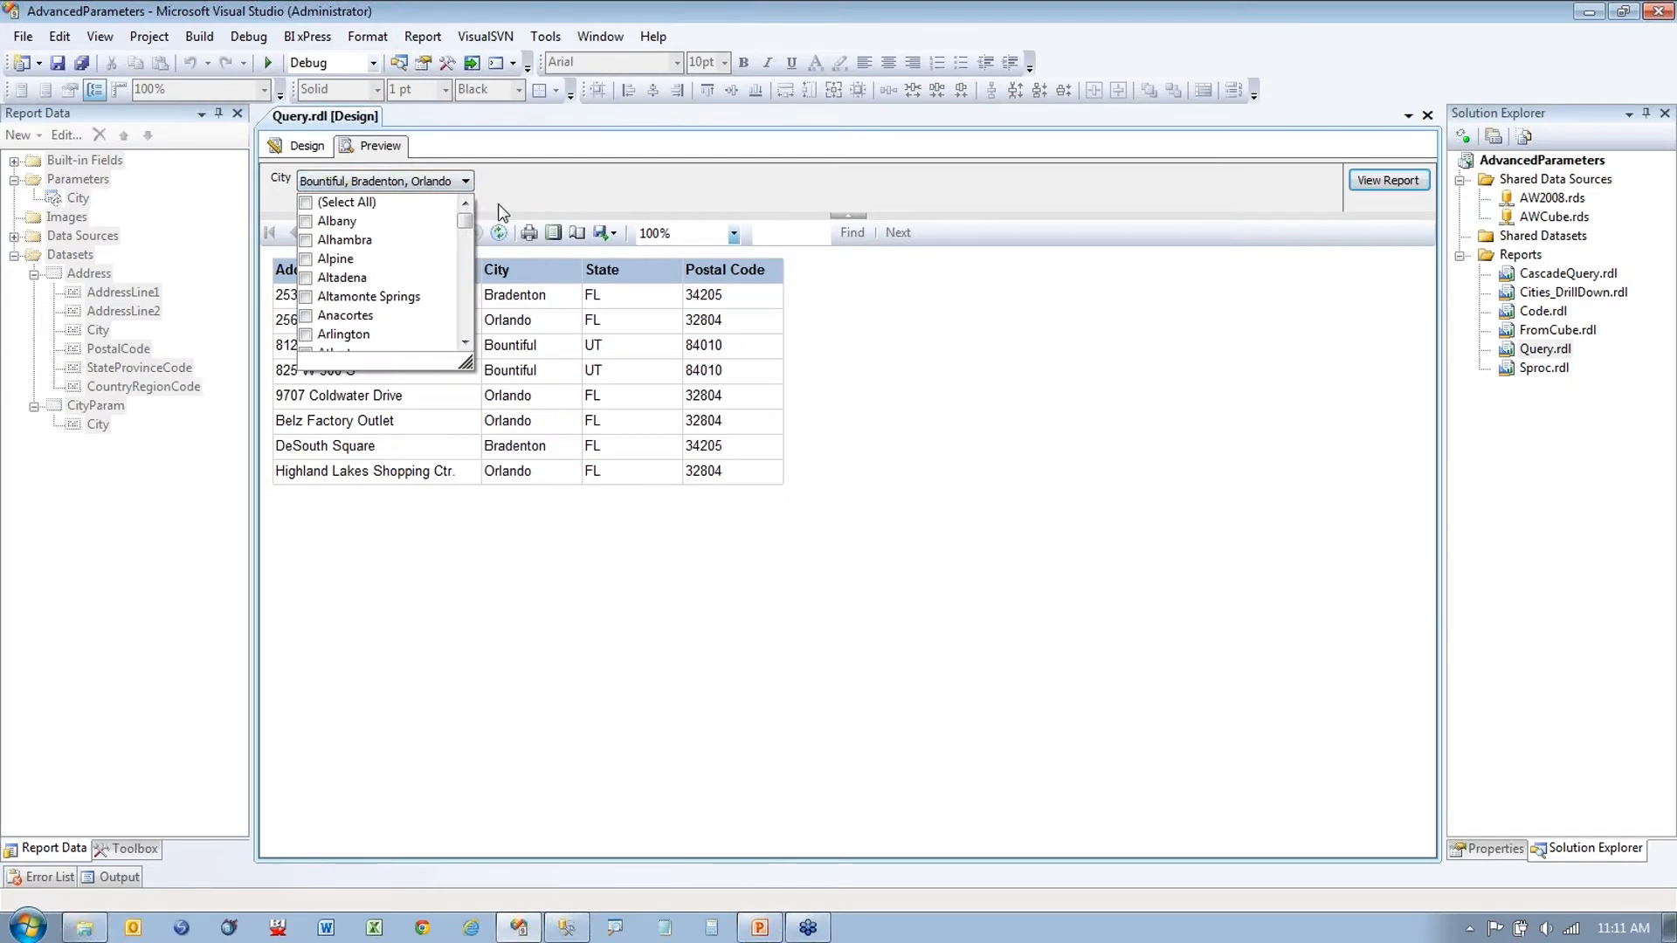
left_click(354, 166)
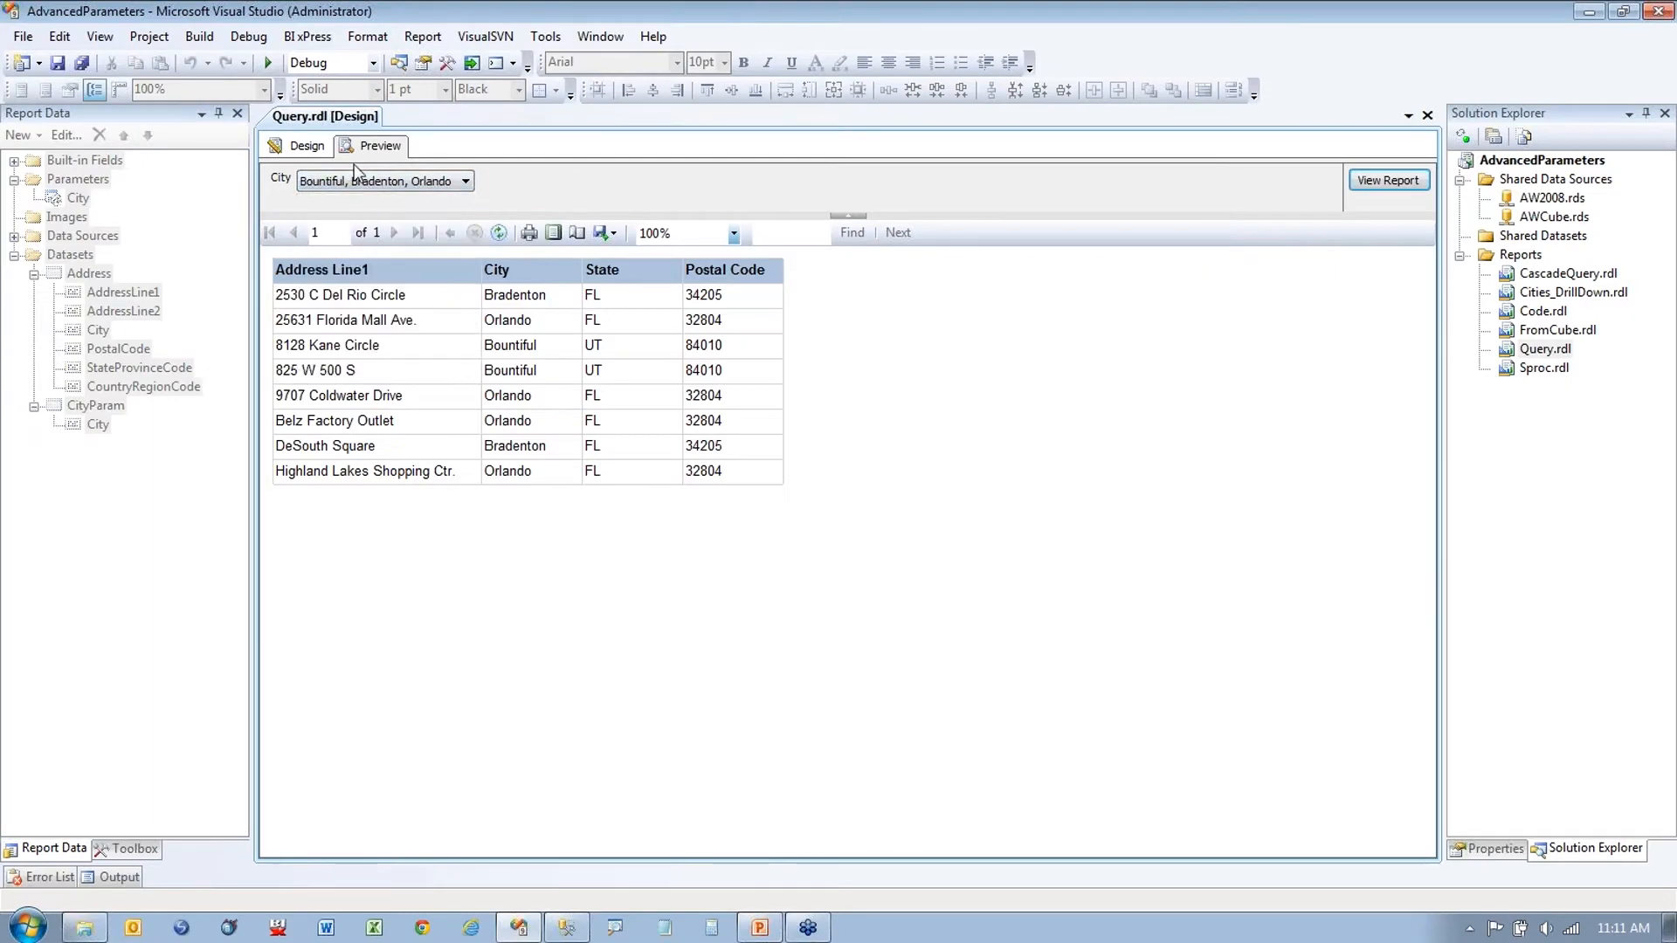
left_click(299, 151)
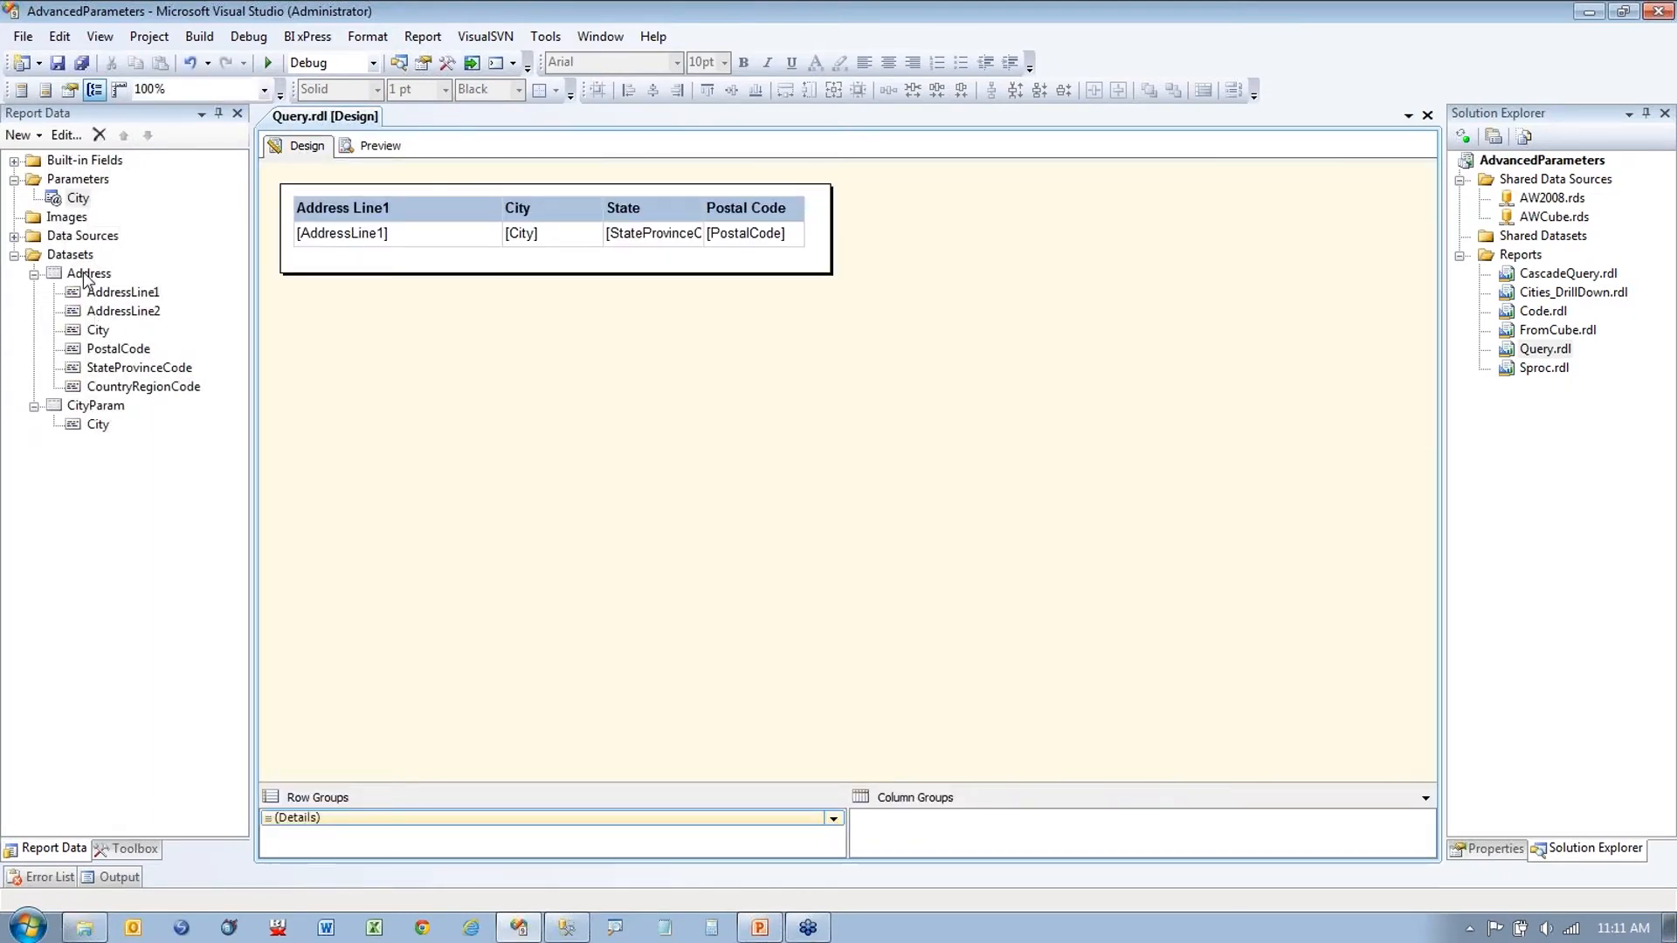
double_click(88, 274)
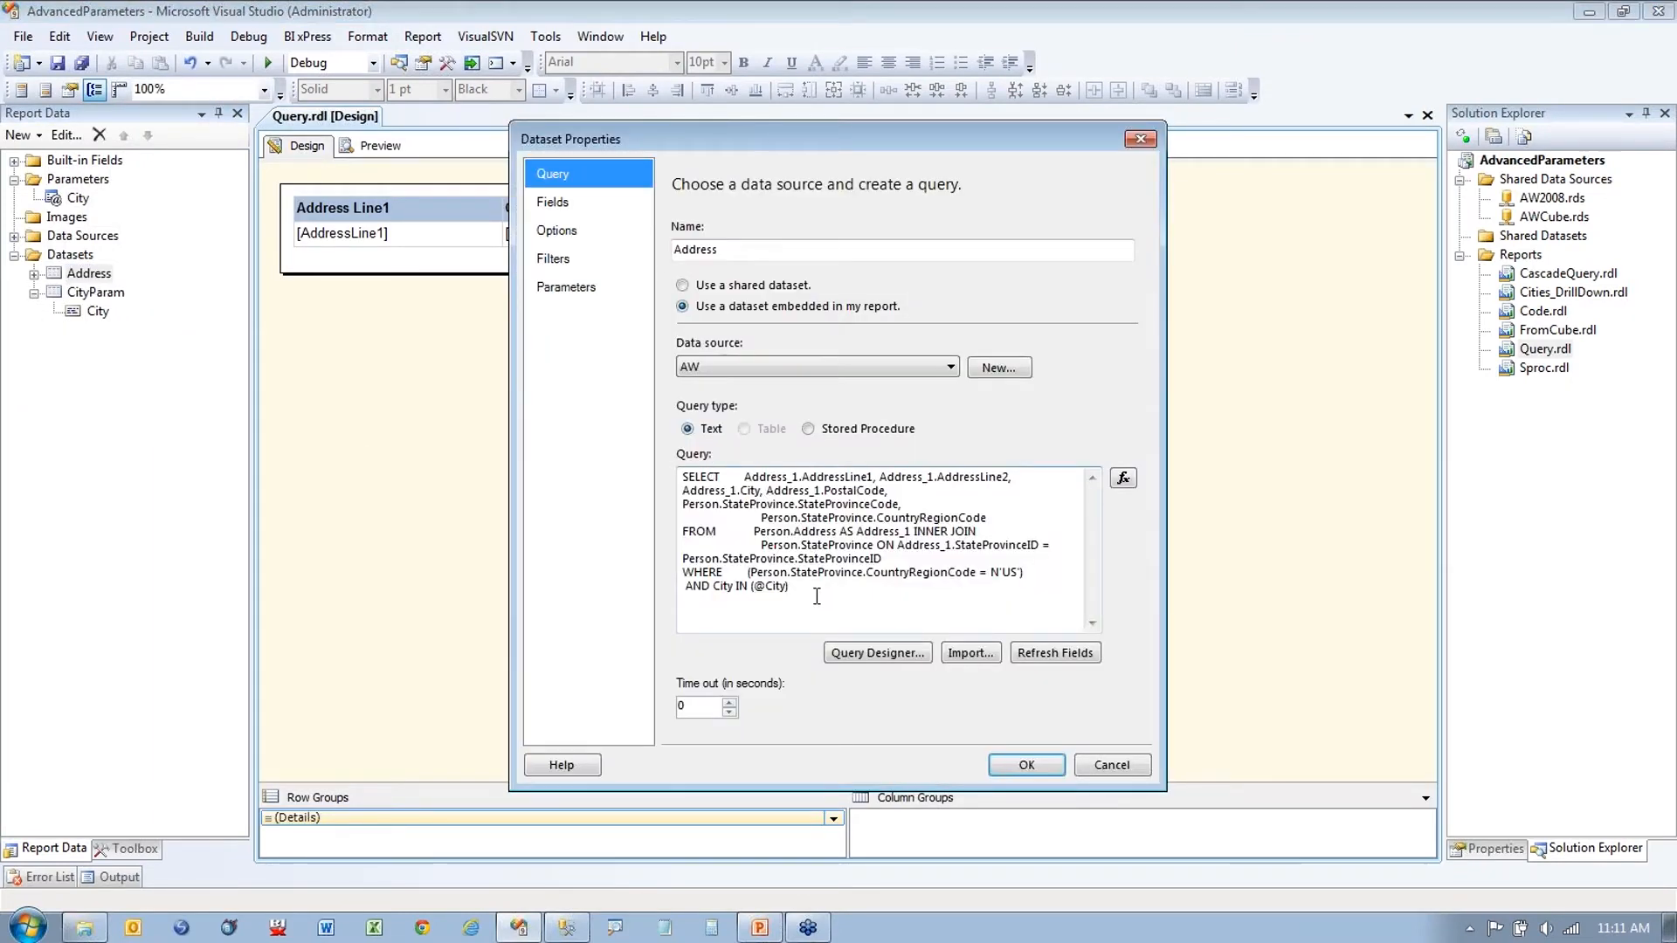
key("ctrl+1")
left_click_drag(788, 463, 876, 508)
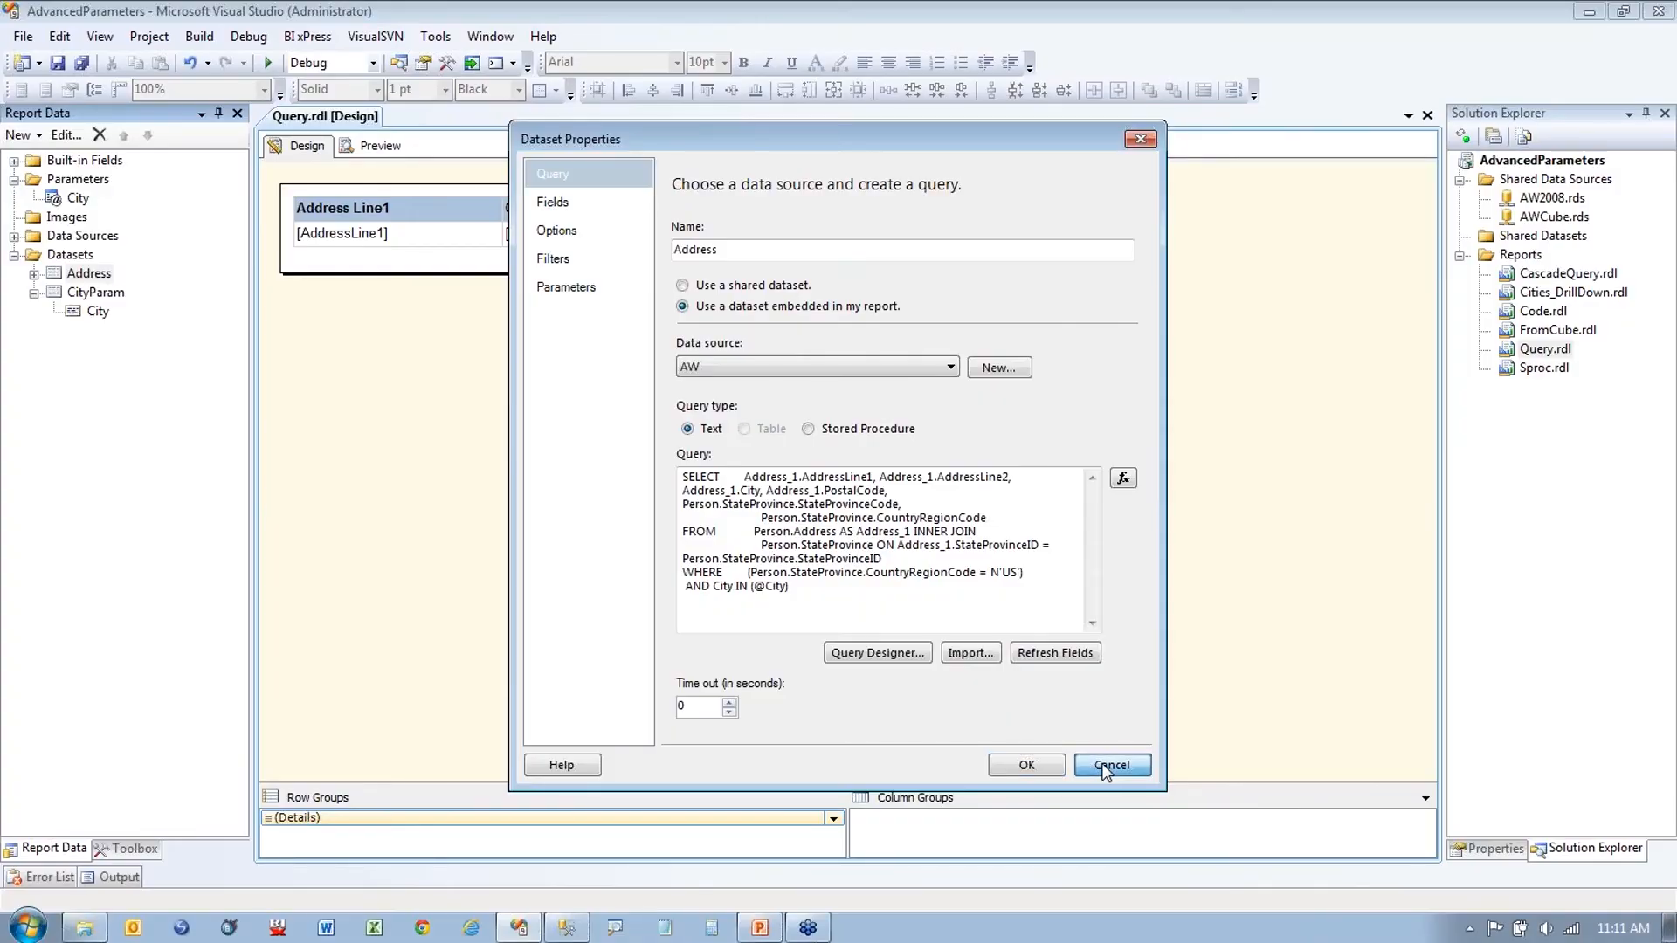
left_click(1330, 799)
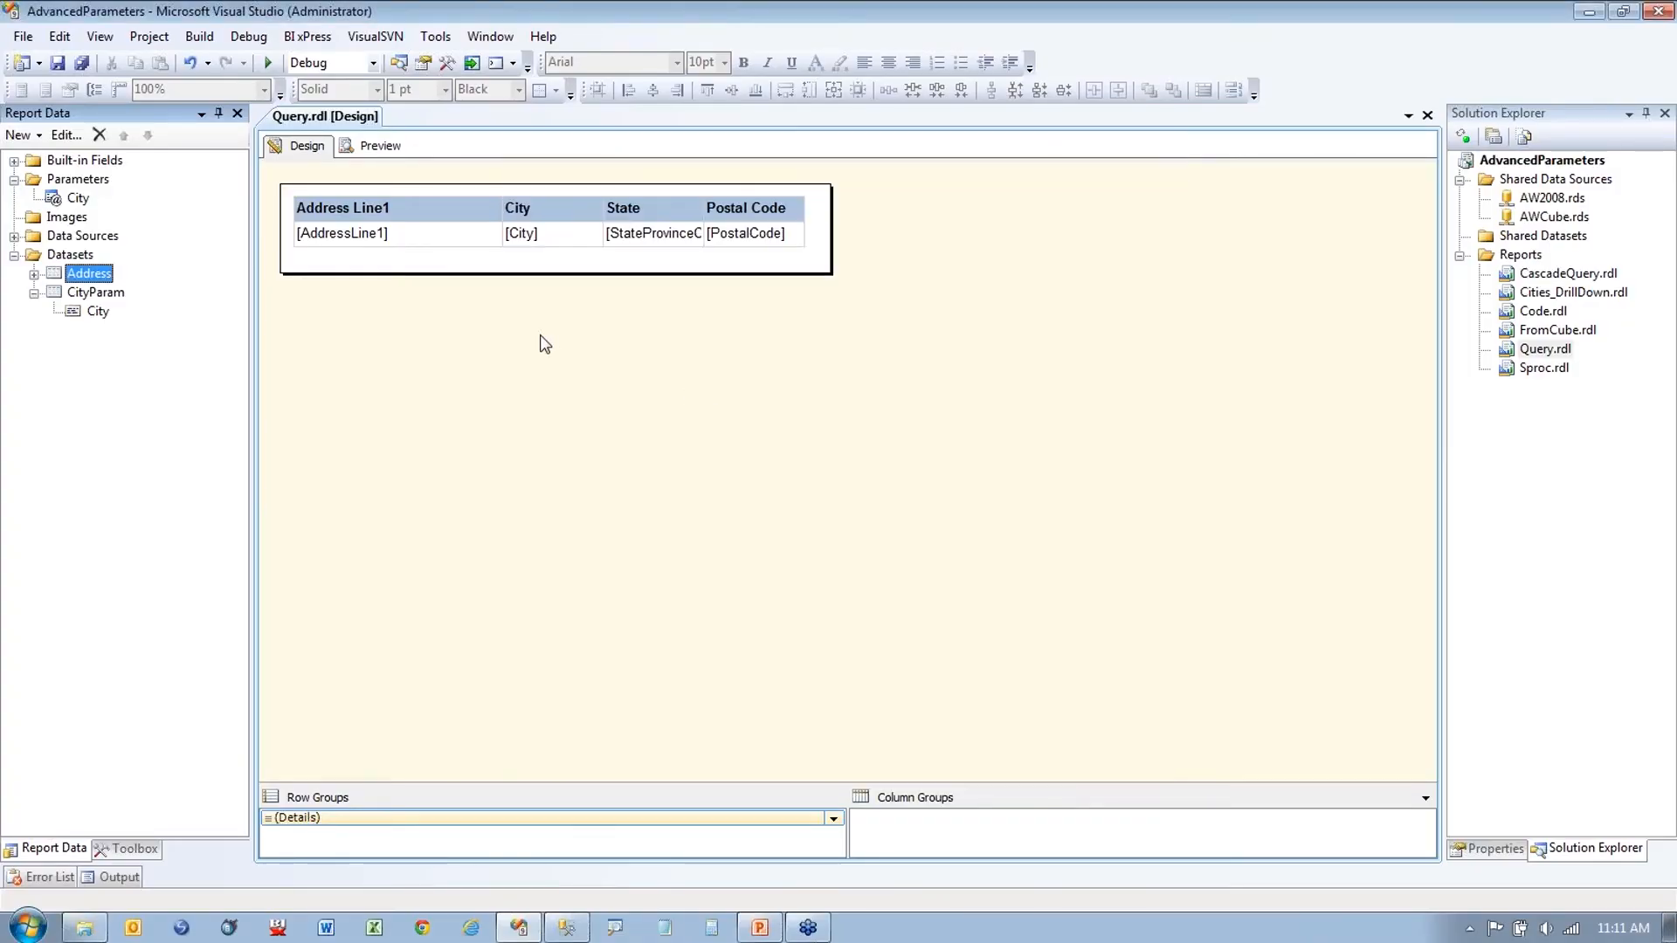
left_click(35, 274)
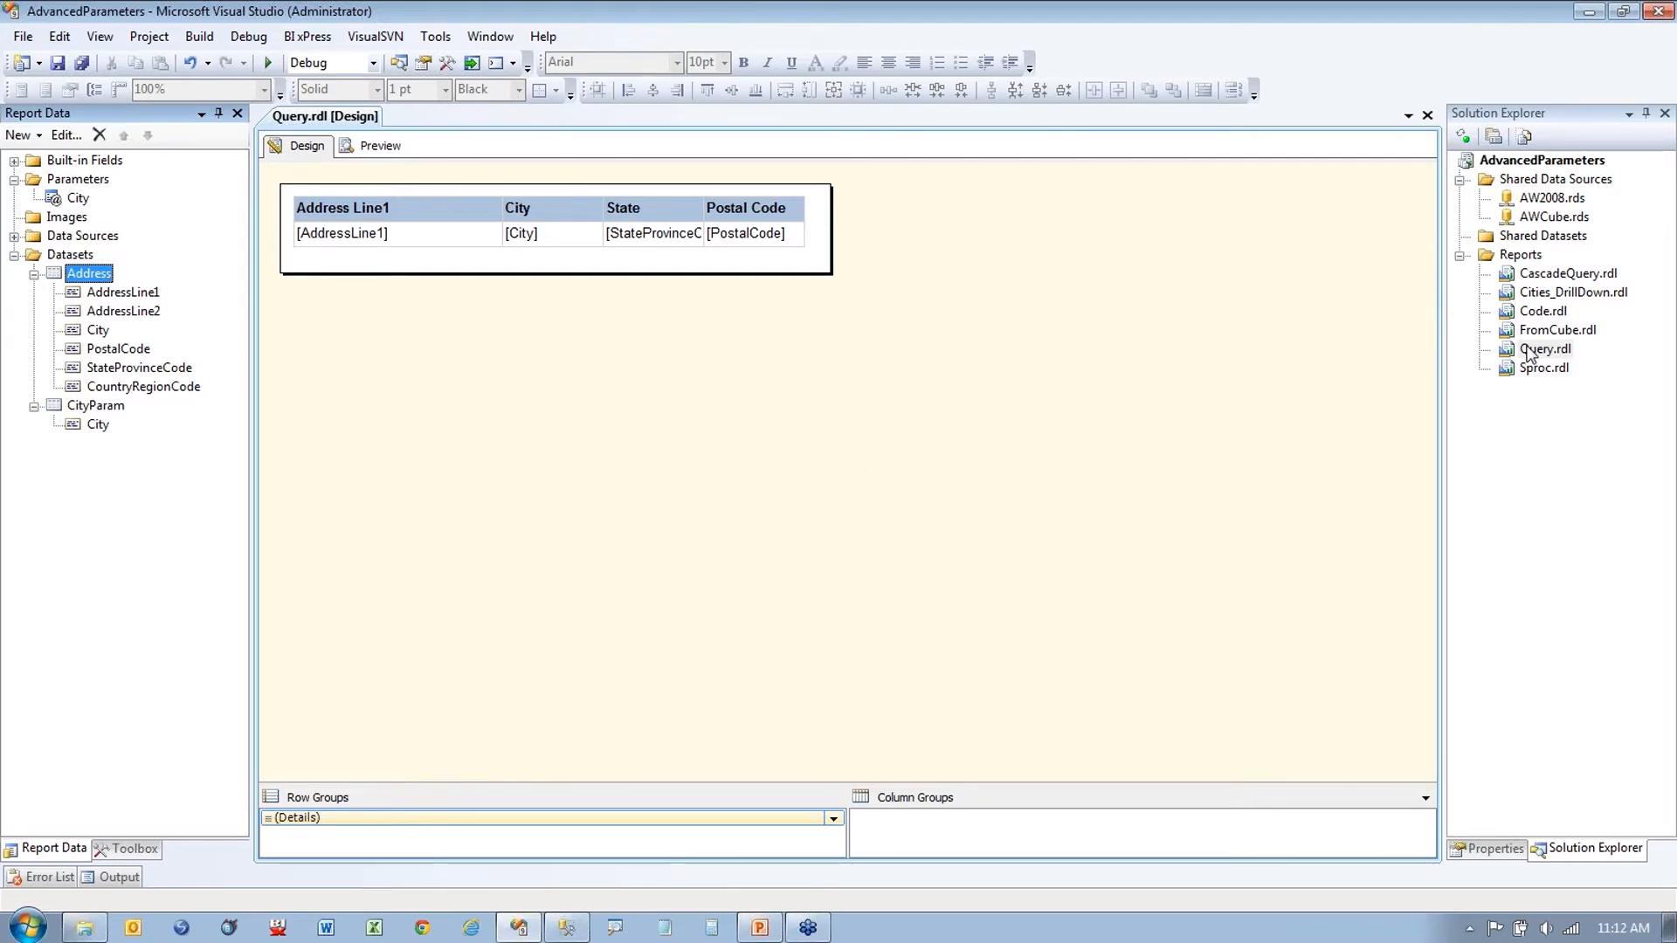
Step: Close Query.rdl and open Sproc.rdl from Solution Explorer
key("ctrl+1")
left_click(1310, 292)
left_click_drag(1271, 267, 1205, 267)
left_click(1427, 116)
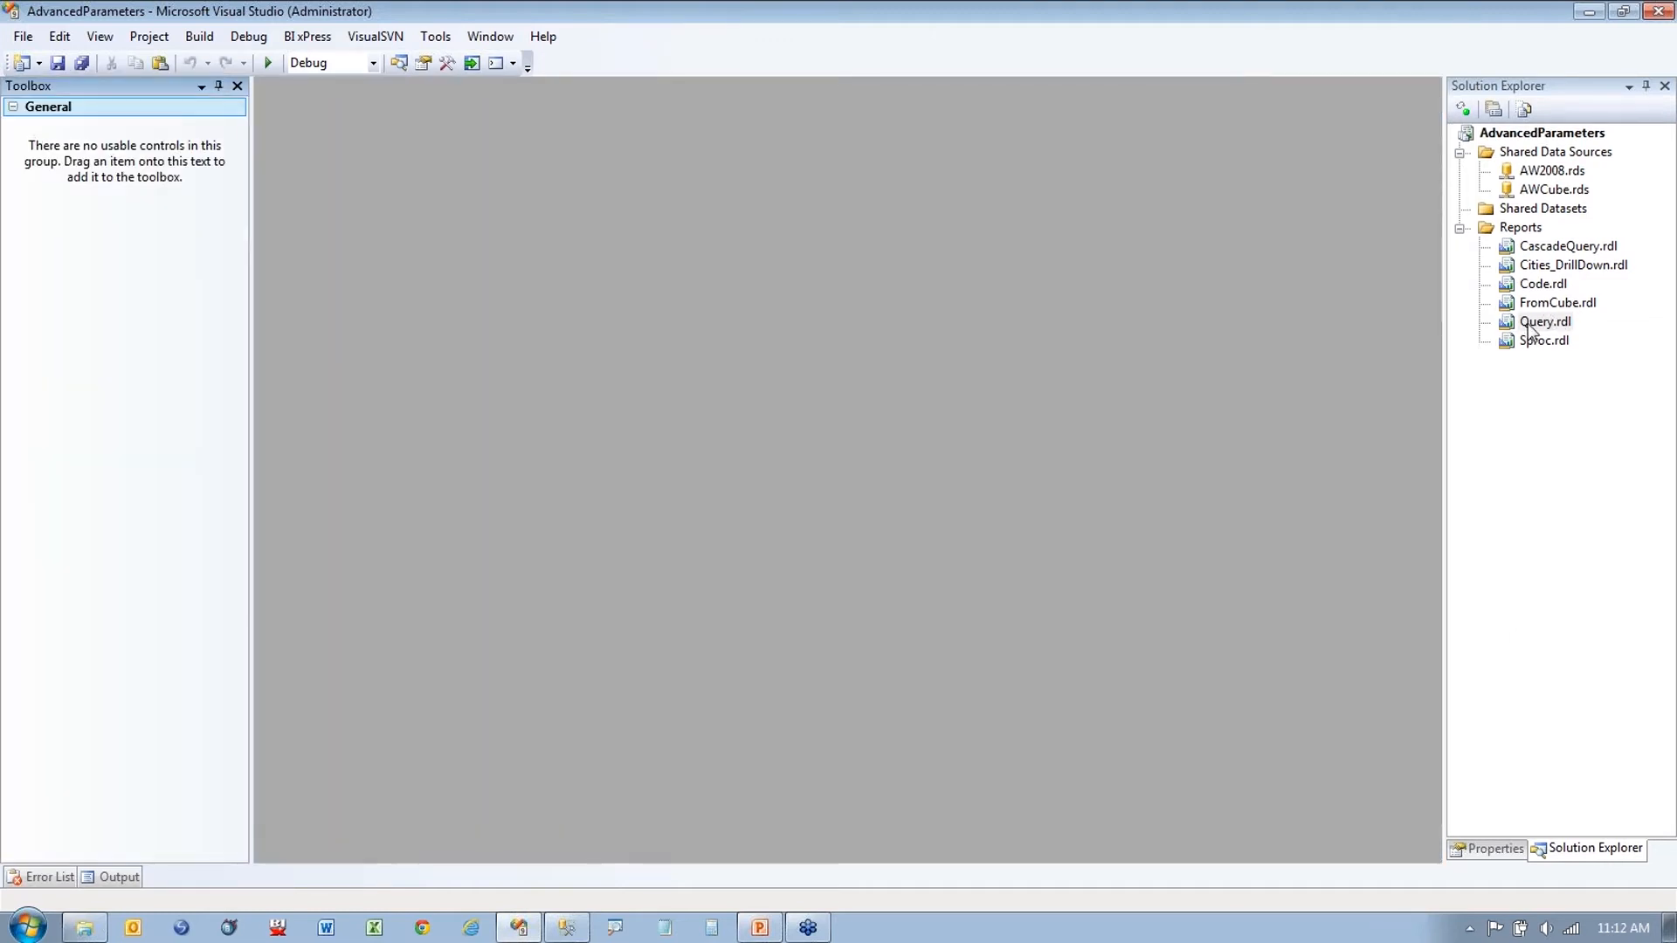
double_click(1541, 341)
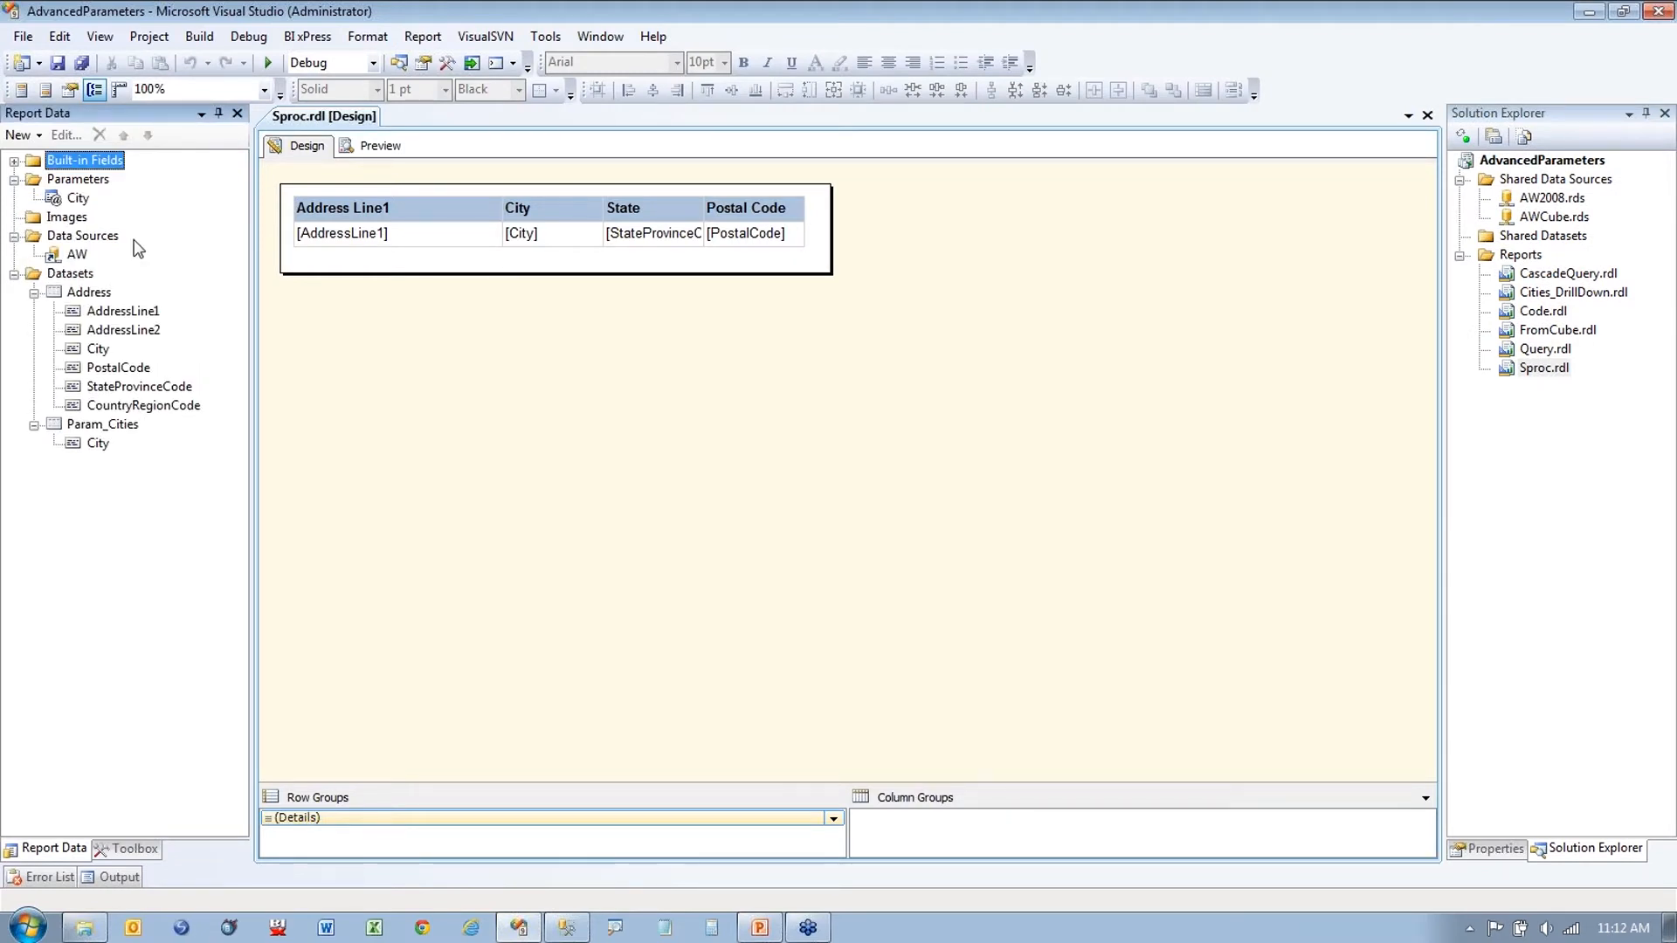
Step: Inspect the Address dataset, which calls the Address stored procedure on AW, then cancel
double_click(96, 294)
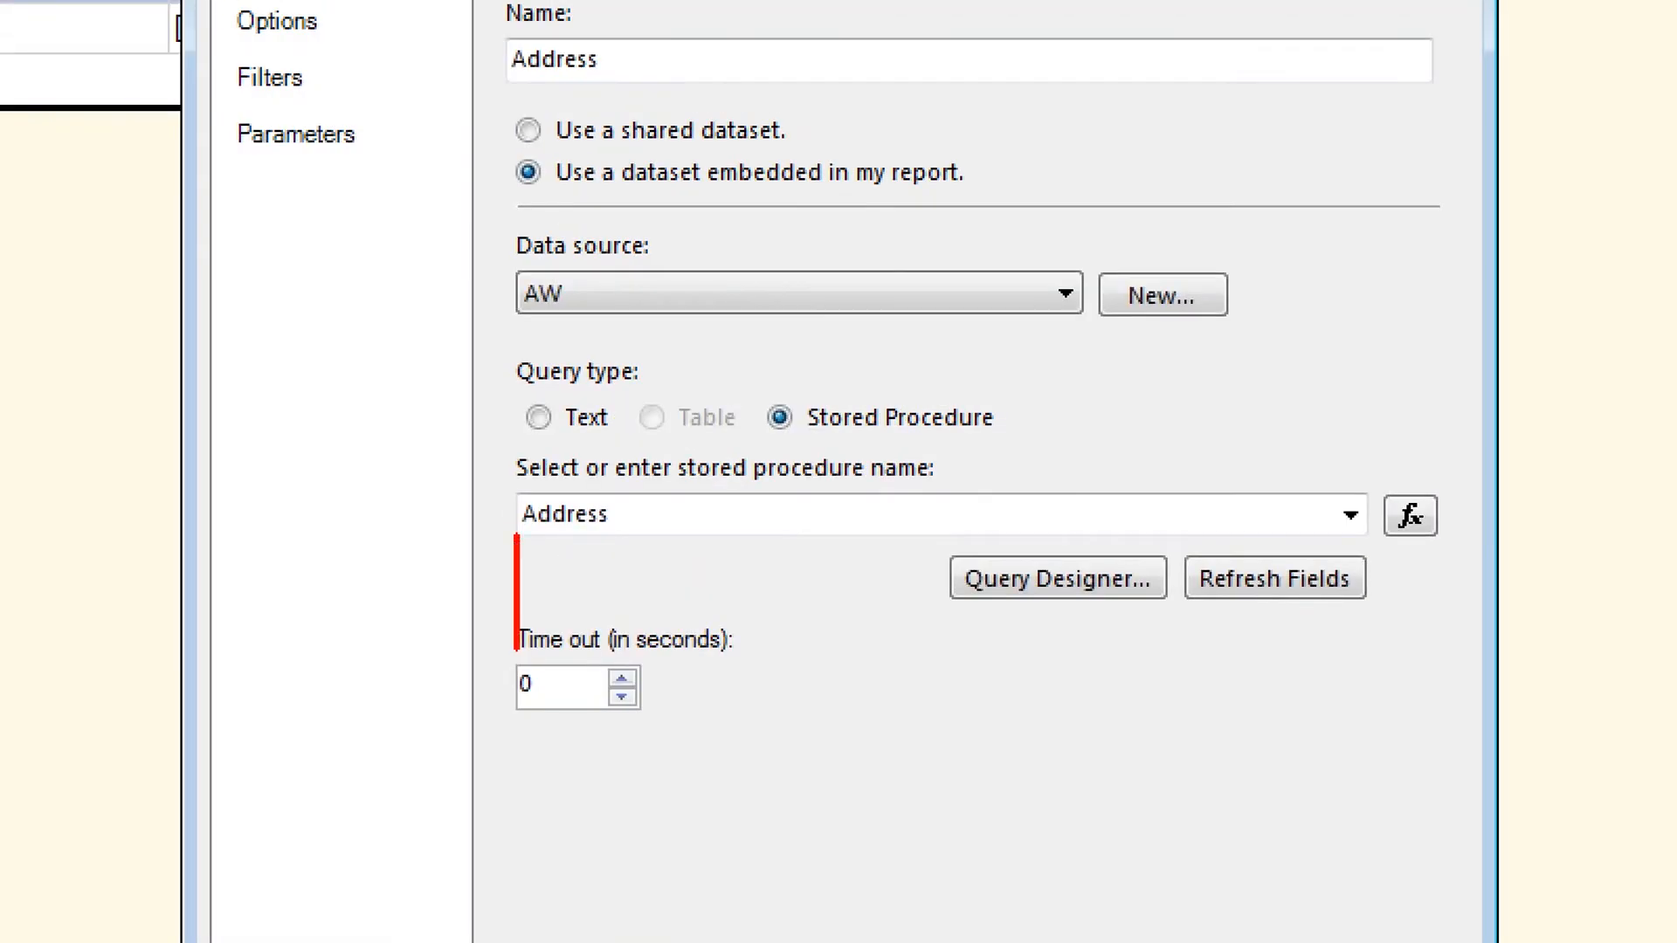
mouse_move(516, 650)
left_mouse_down()
mouse_move(892, 559)
mouse_move(569, 560)
left_mouse_up()
key("e")
left_click_drag(838, 375, 893, 310)
left_click_drag(522, 546, 602, 546)
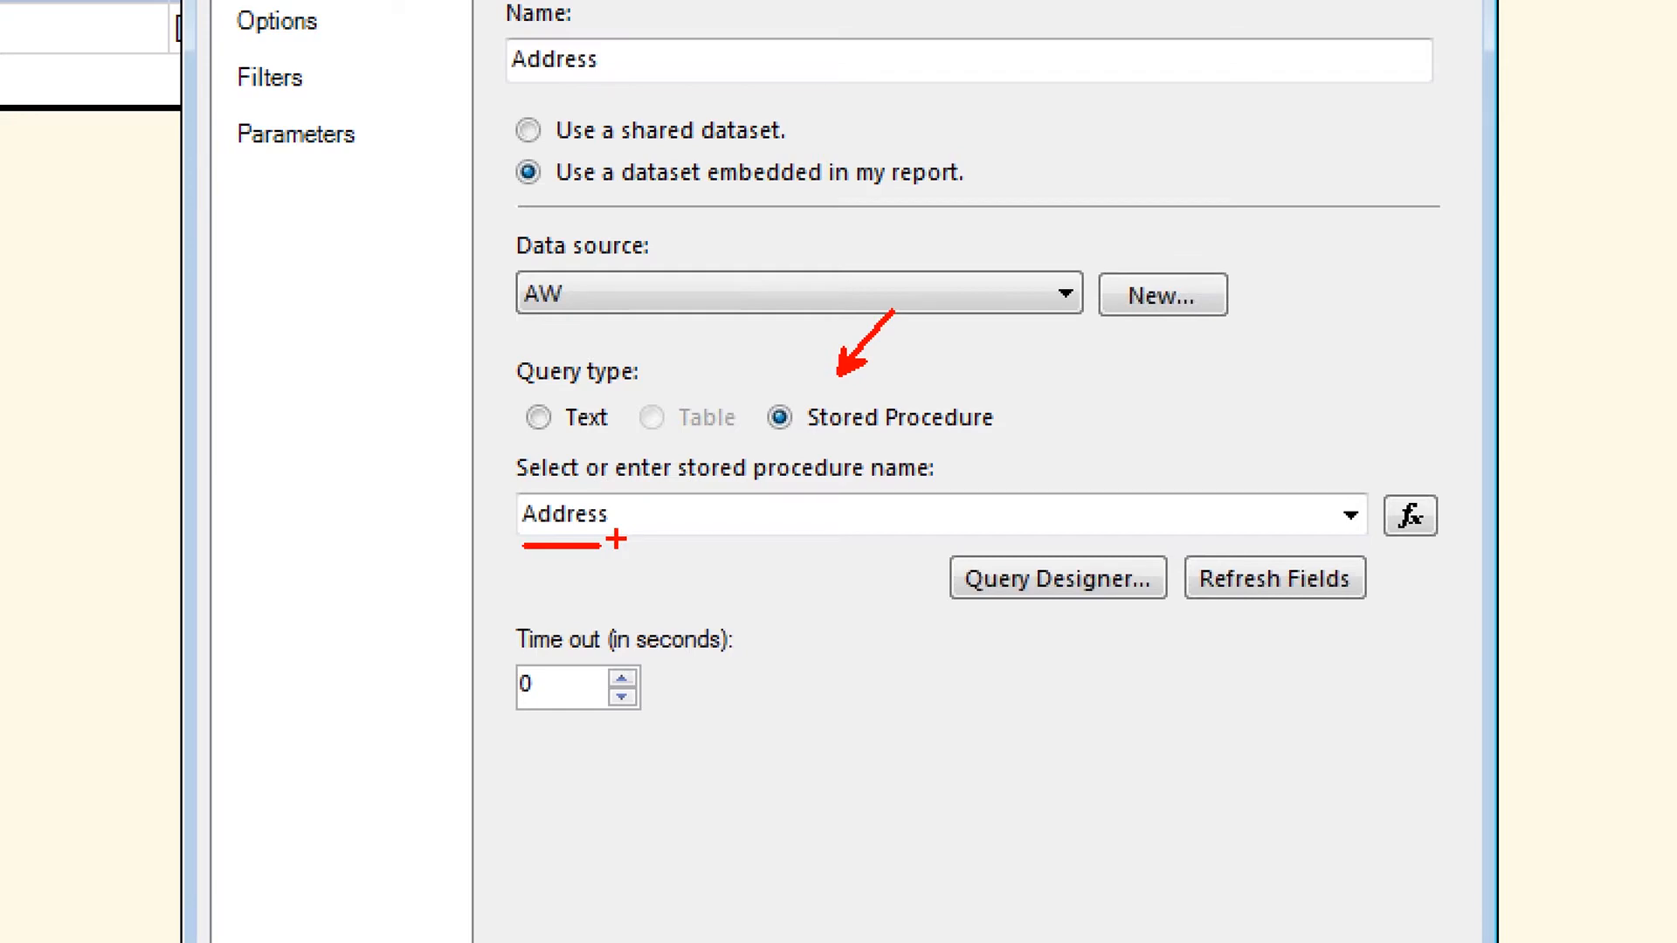
key("Escape")
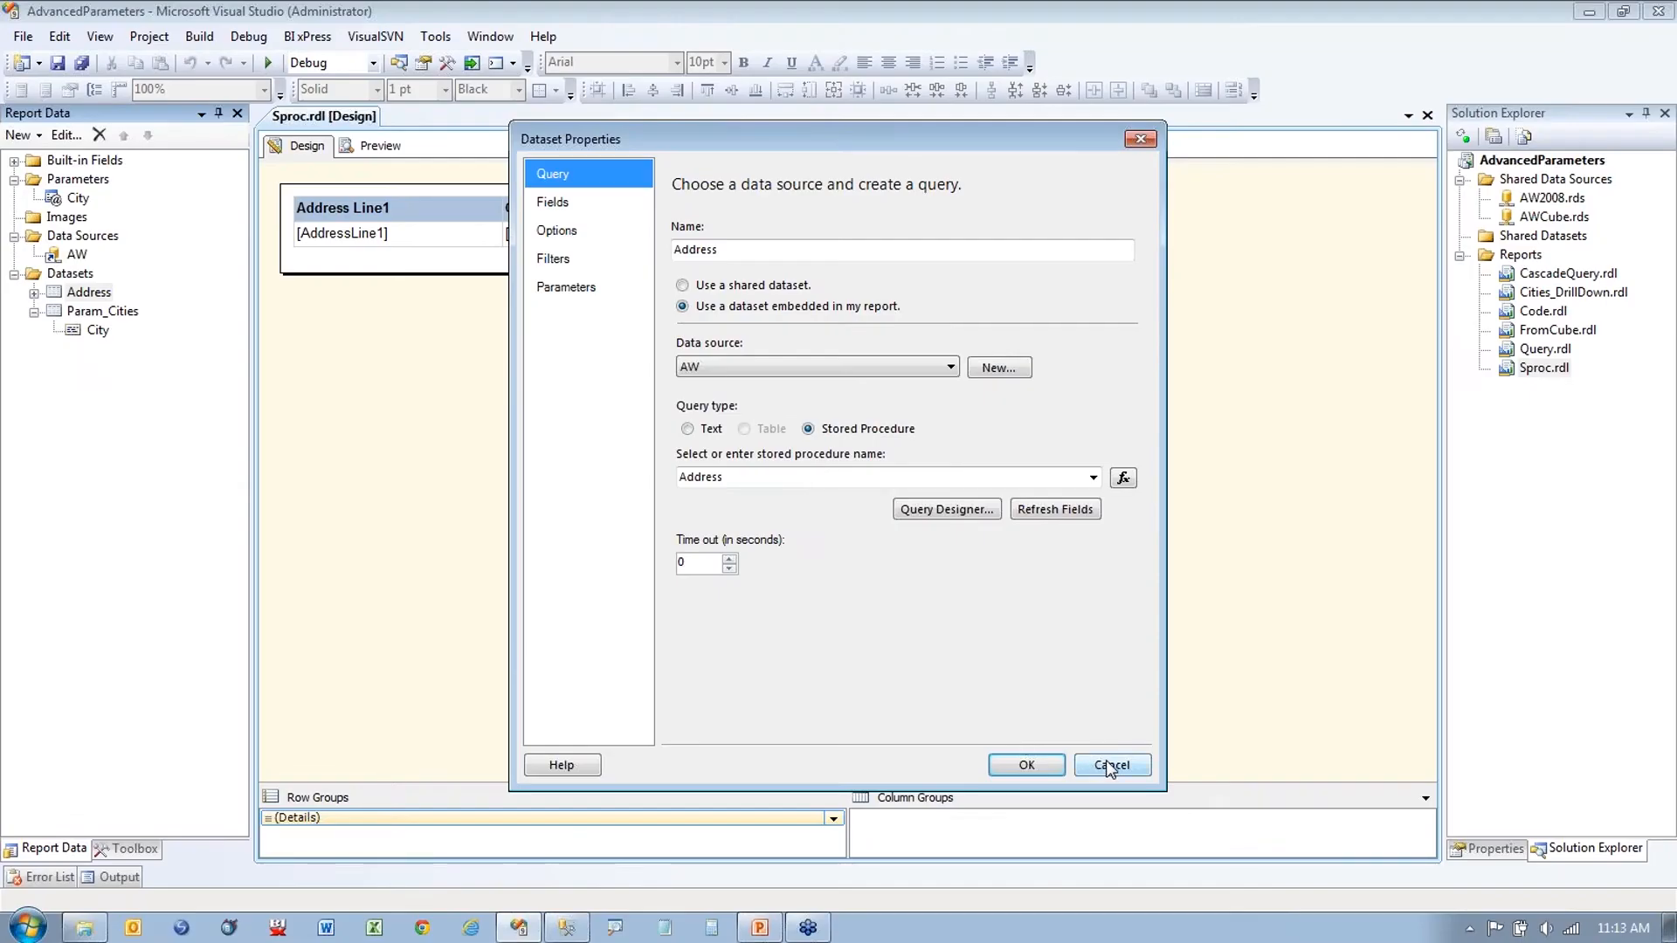
left_click(1105, 764)
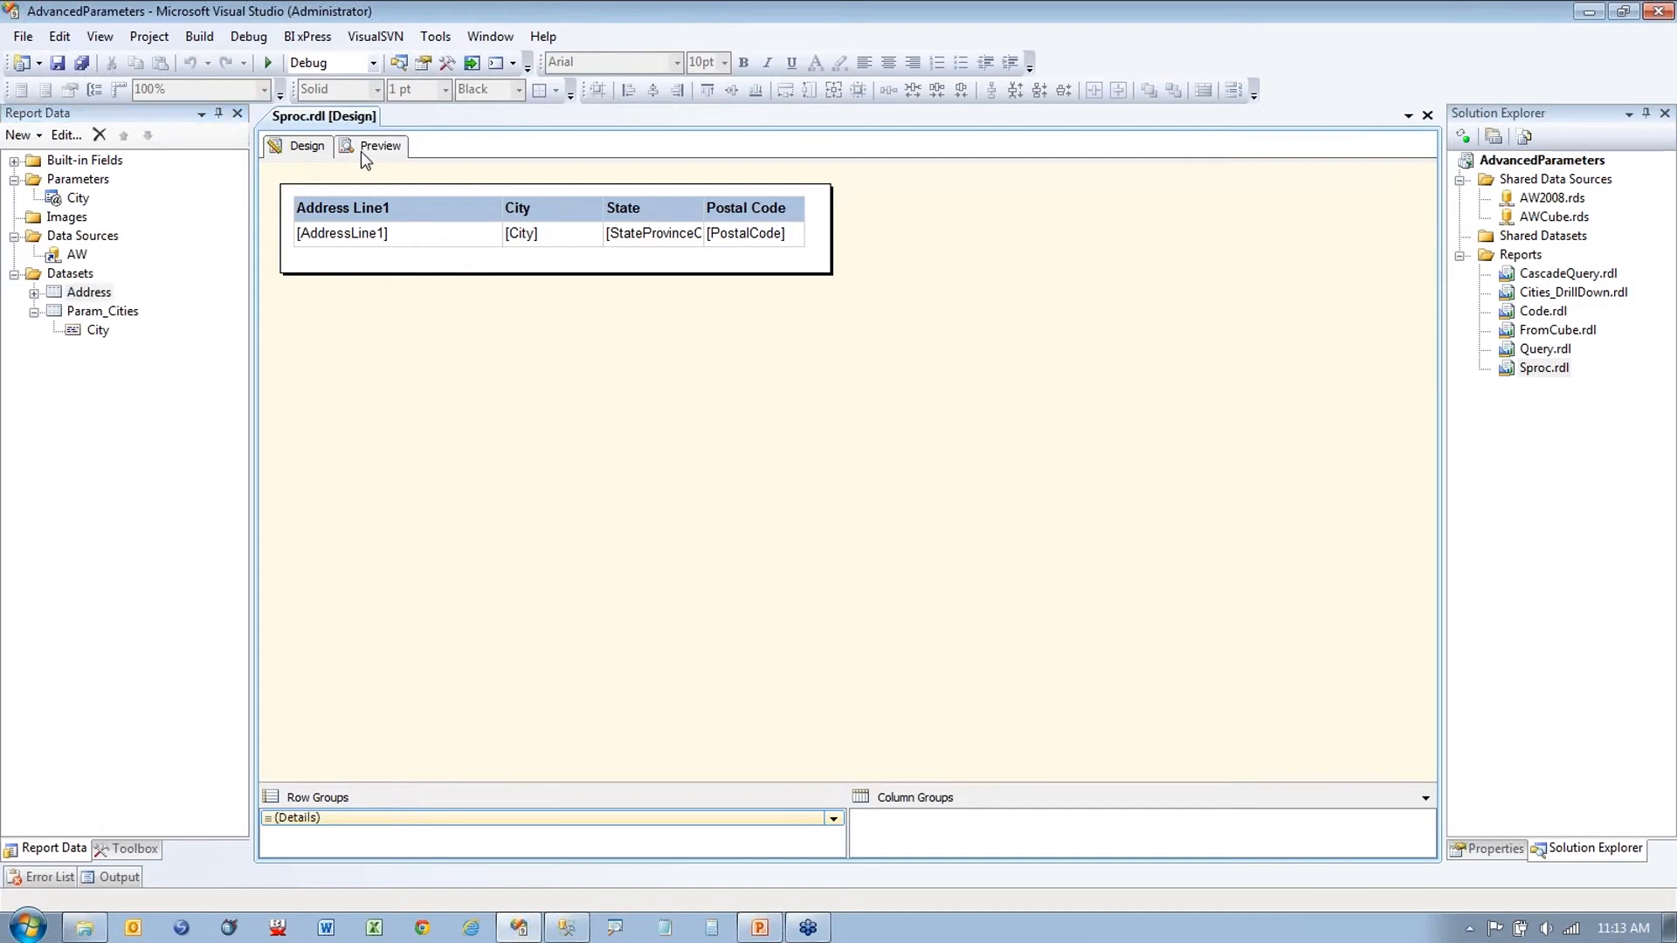
Step: Preview Sproc.rdl for Atlanta, then open the City parameter's properties in Design view
left_click(365, 156)
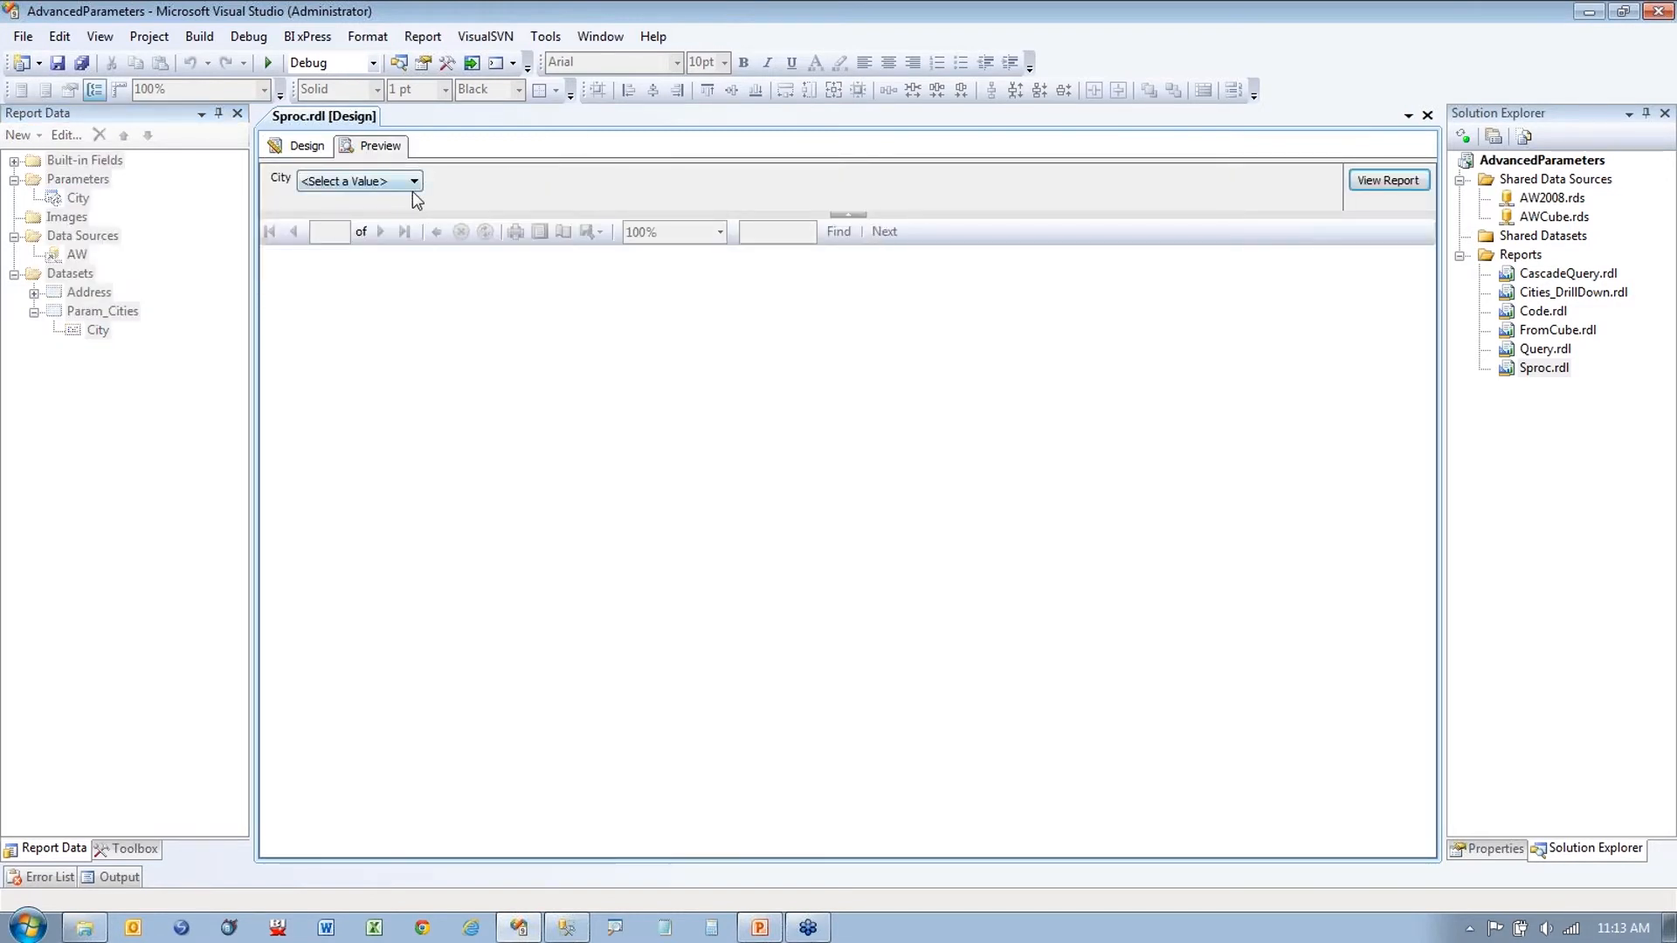
left_click(413, 183)
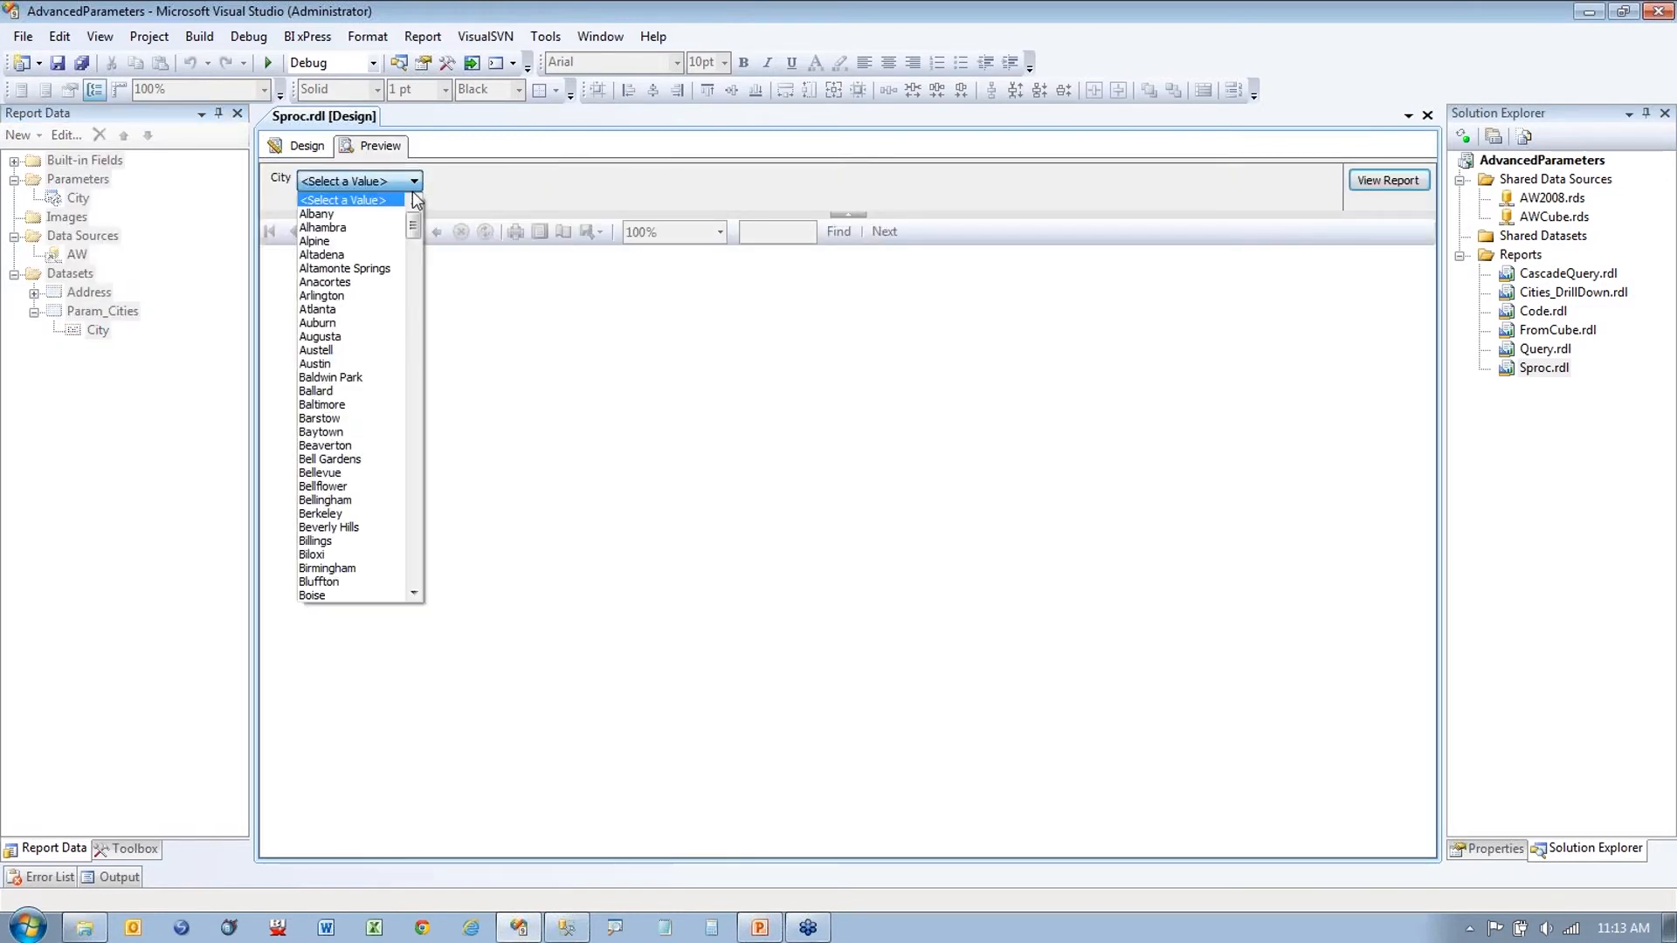
left_click(344, 310)
left_click(1387, 180)
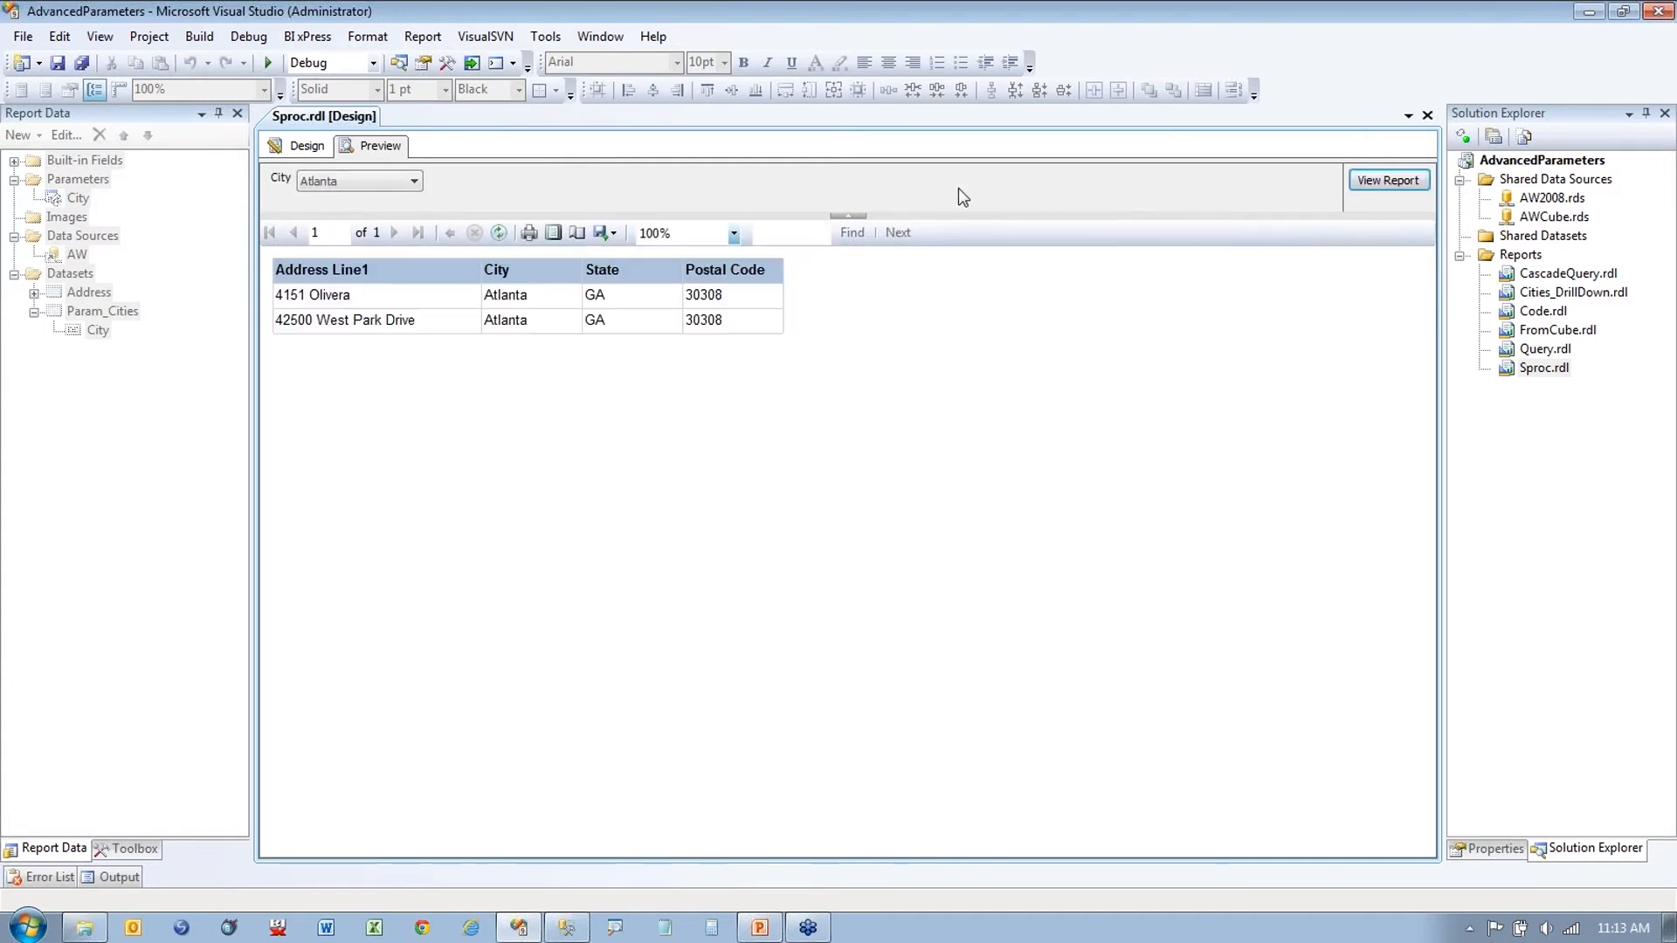
left_click(302, 146)
double_click(78, 197)
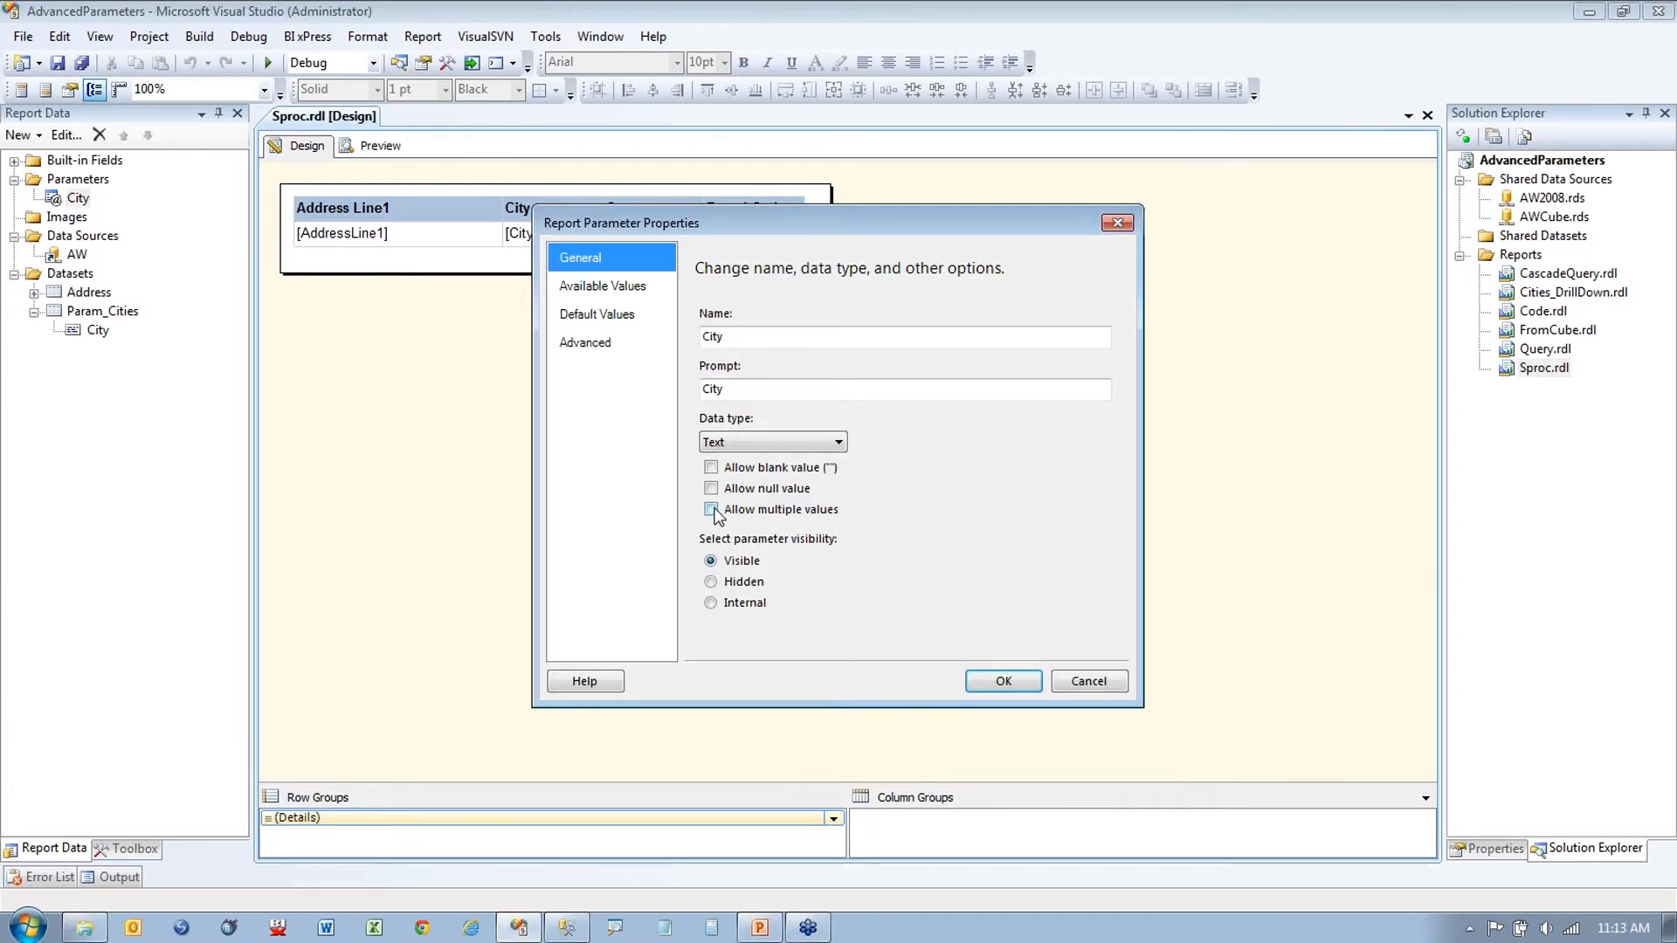
Step: Let City accept multiple values and preview Sproc.rdl for Albany and Alhambra
left_click(712, 510)
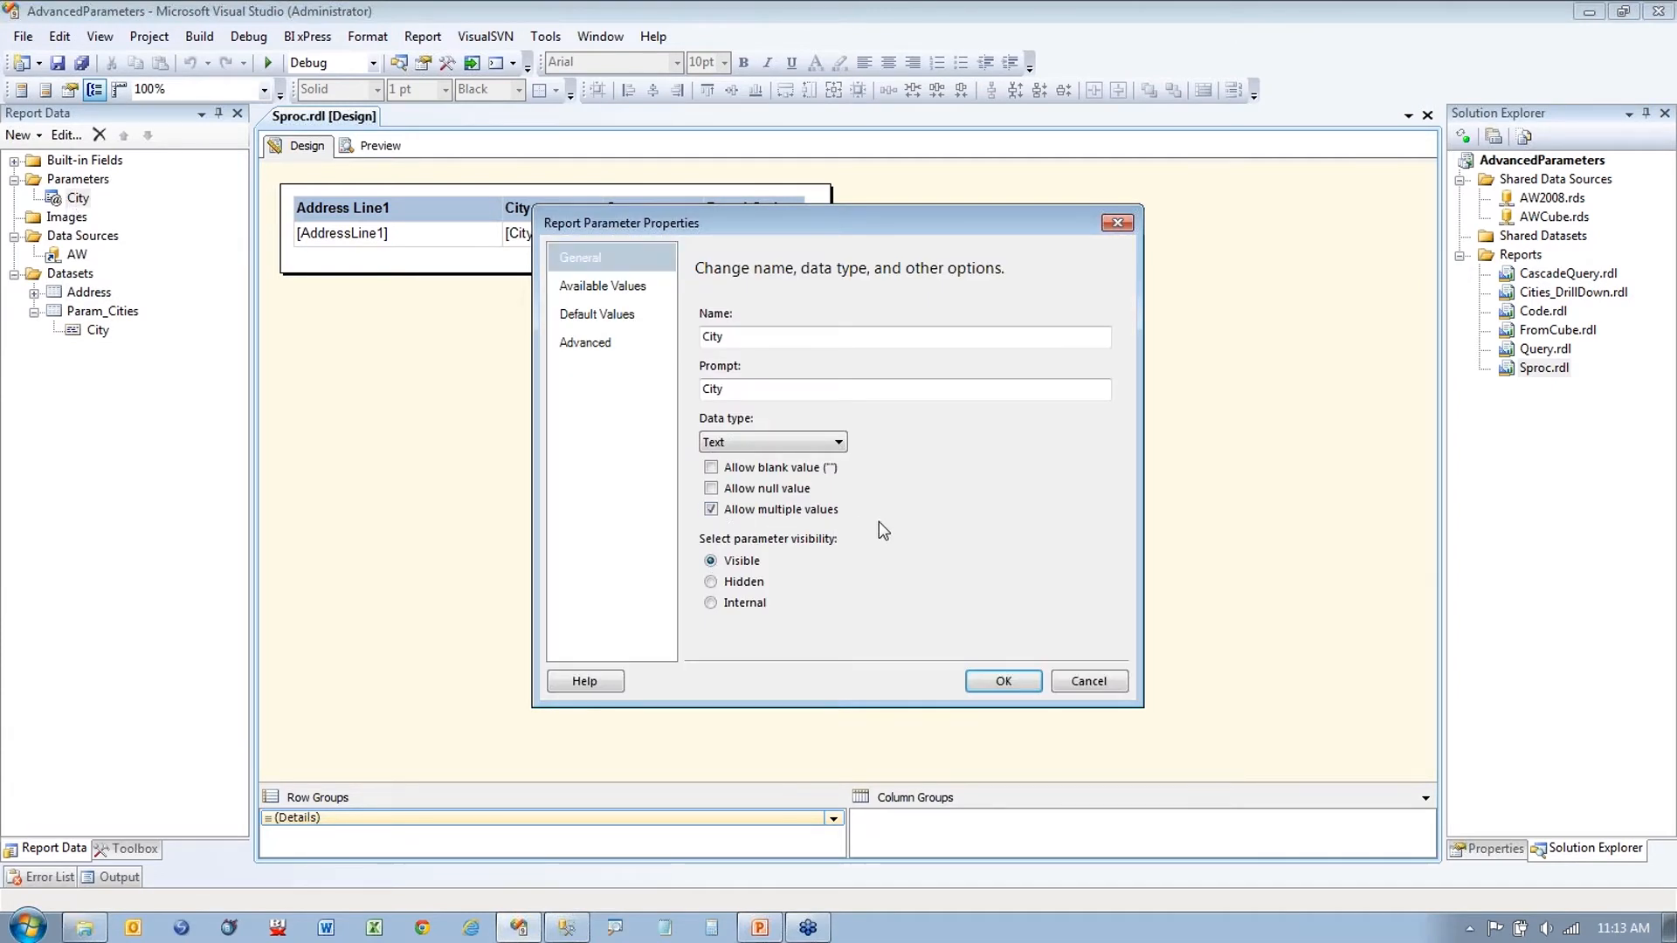
left_click(1002, 683)
left_click(371, 148)
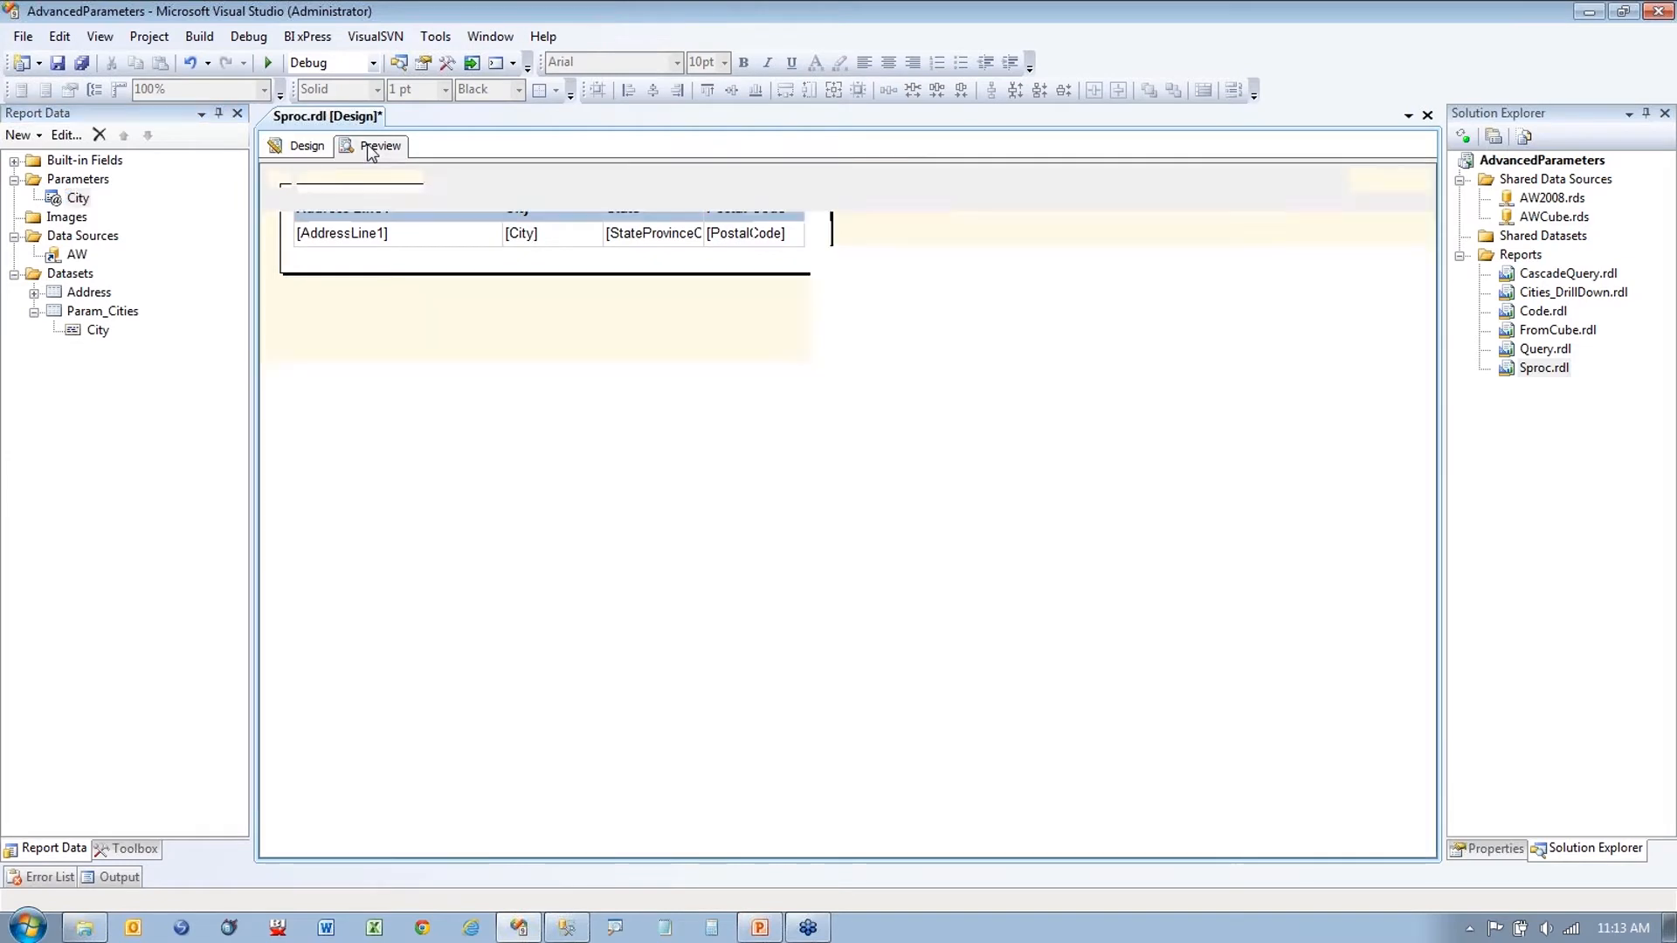
left_click(376, 180)
left_click(305, 221)
left_click(305, 240)
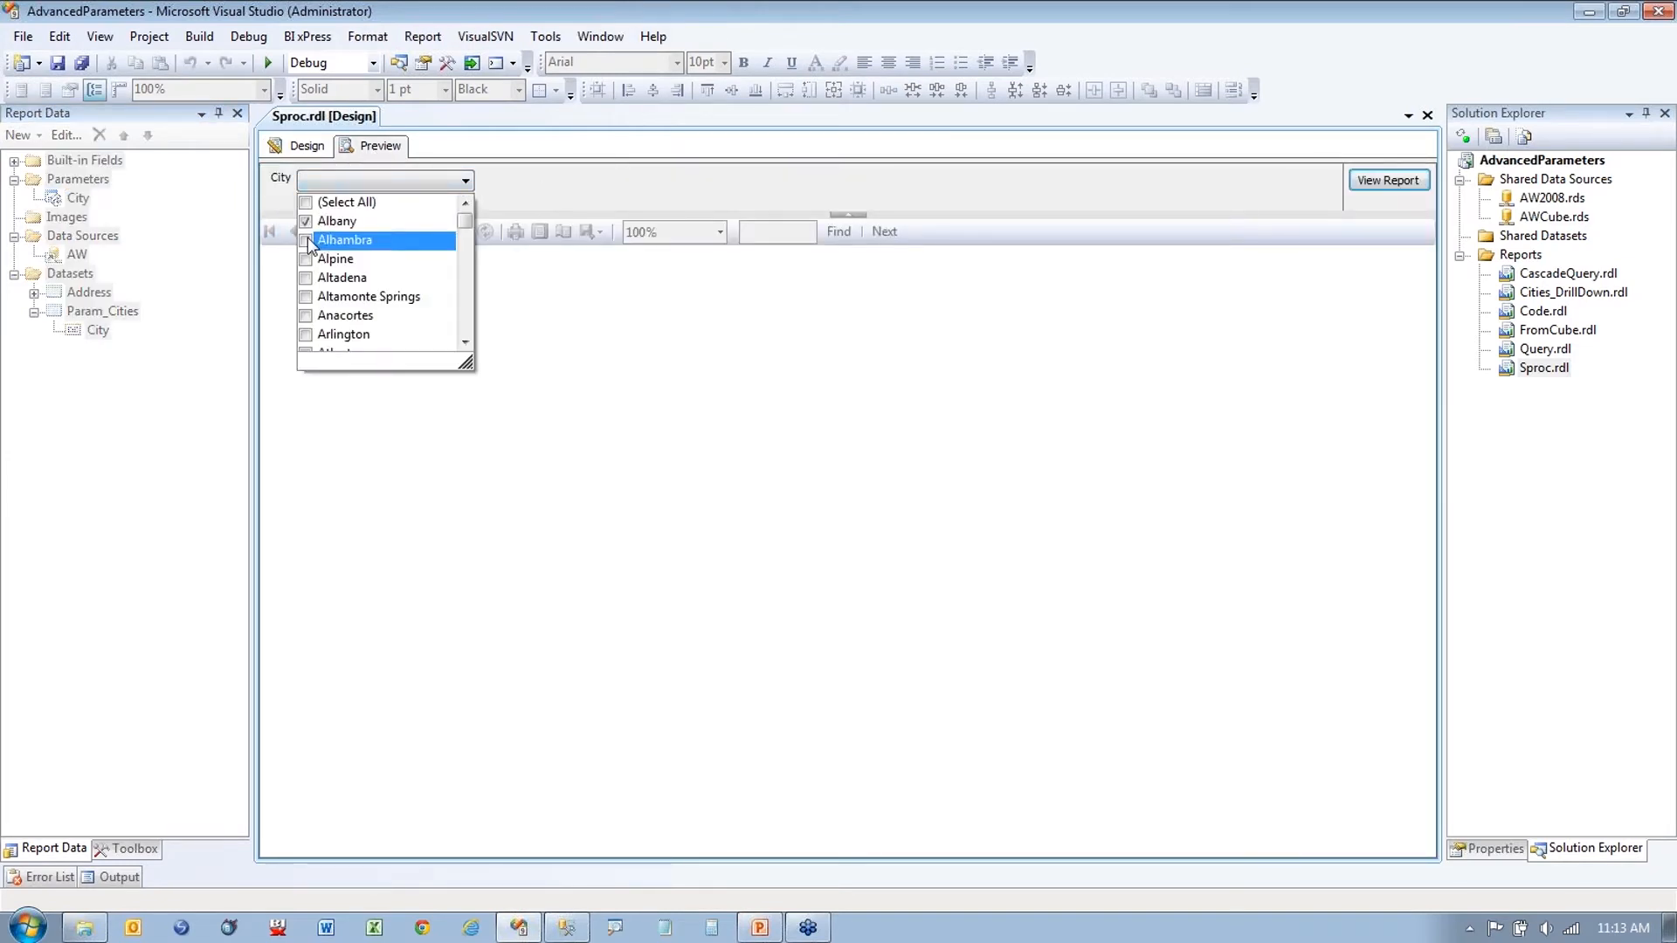
left_click(1384, 181)
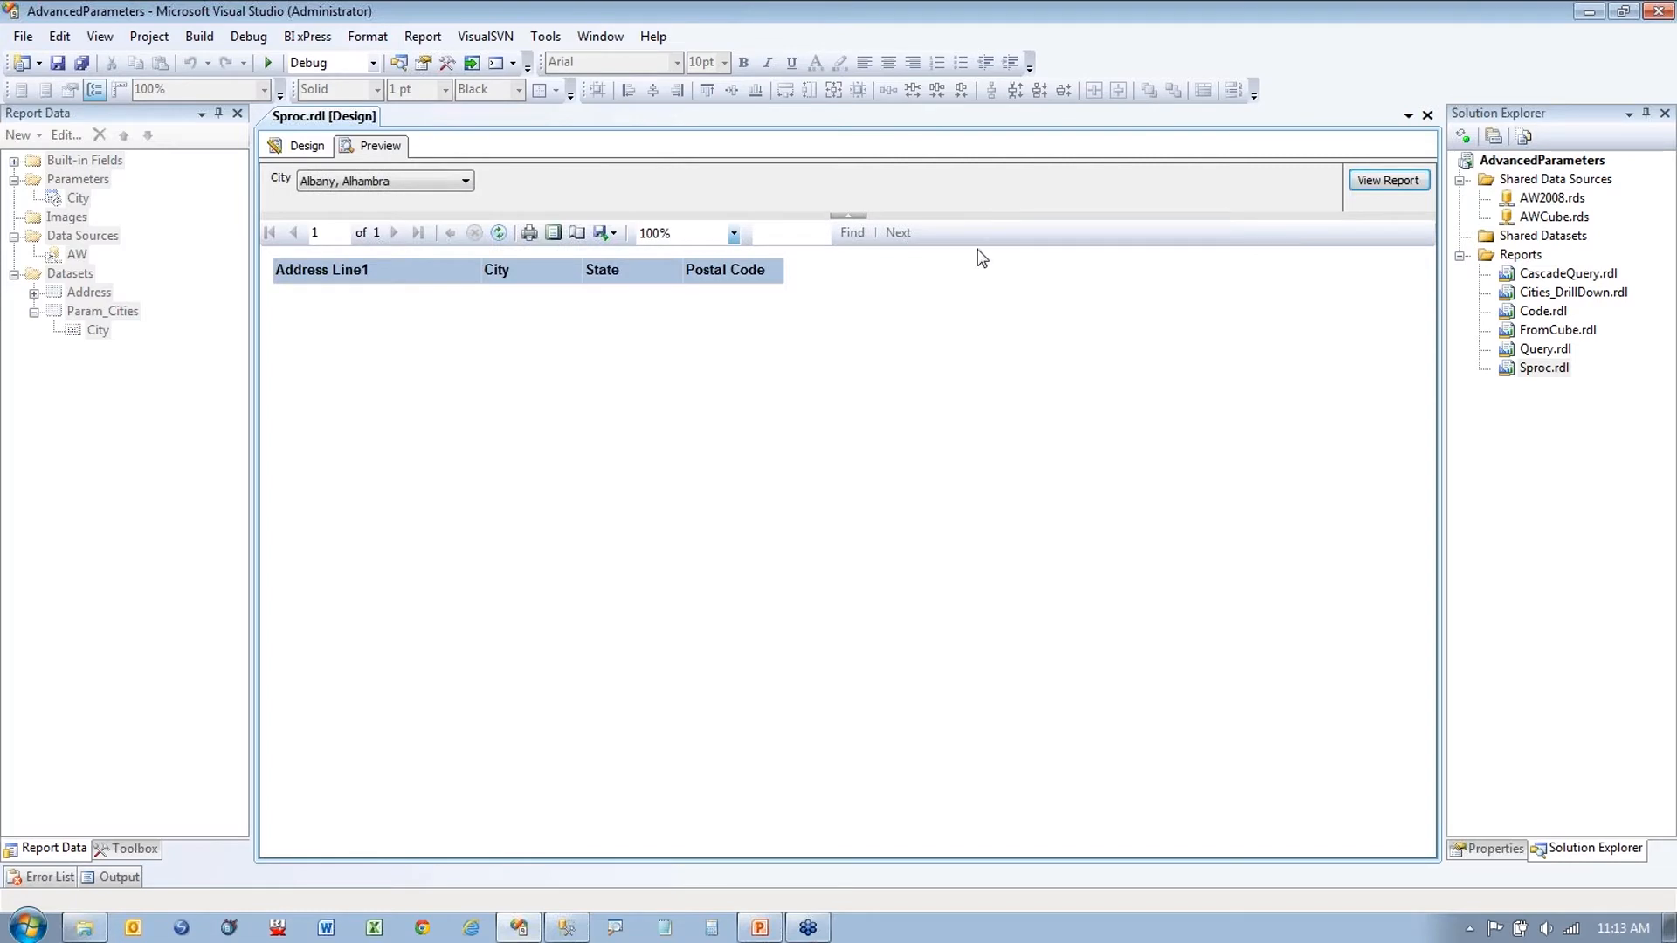
Step: Rerun for Albany alone, then Albany and Alhambra again, and return to Design view
left_click(465, 181)
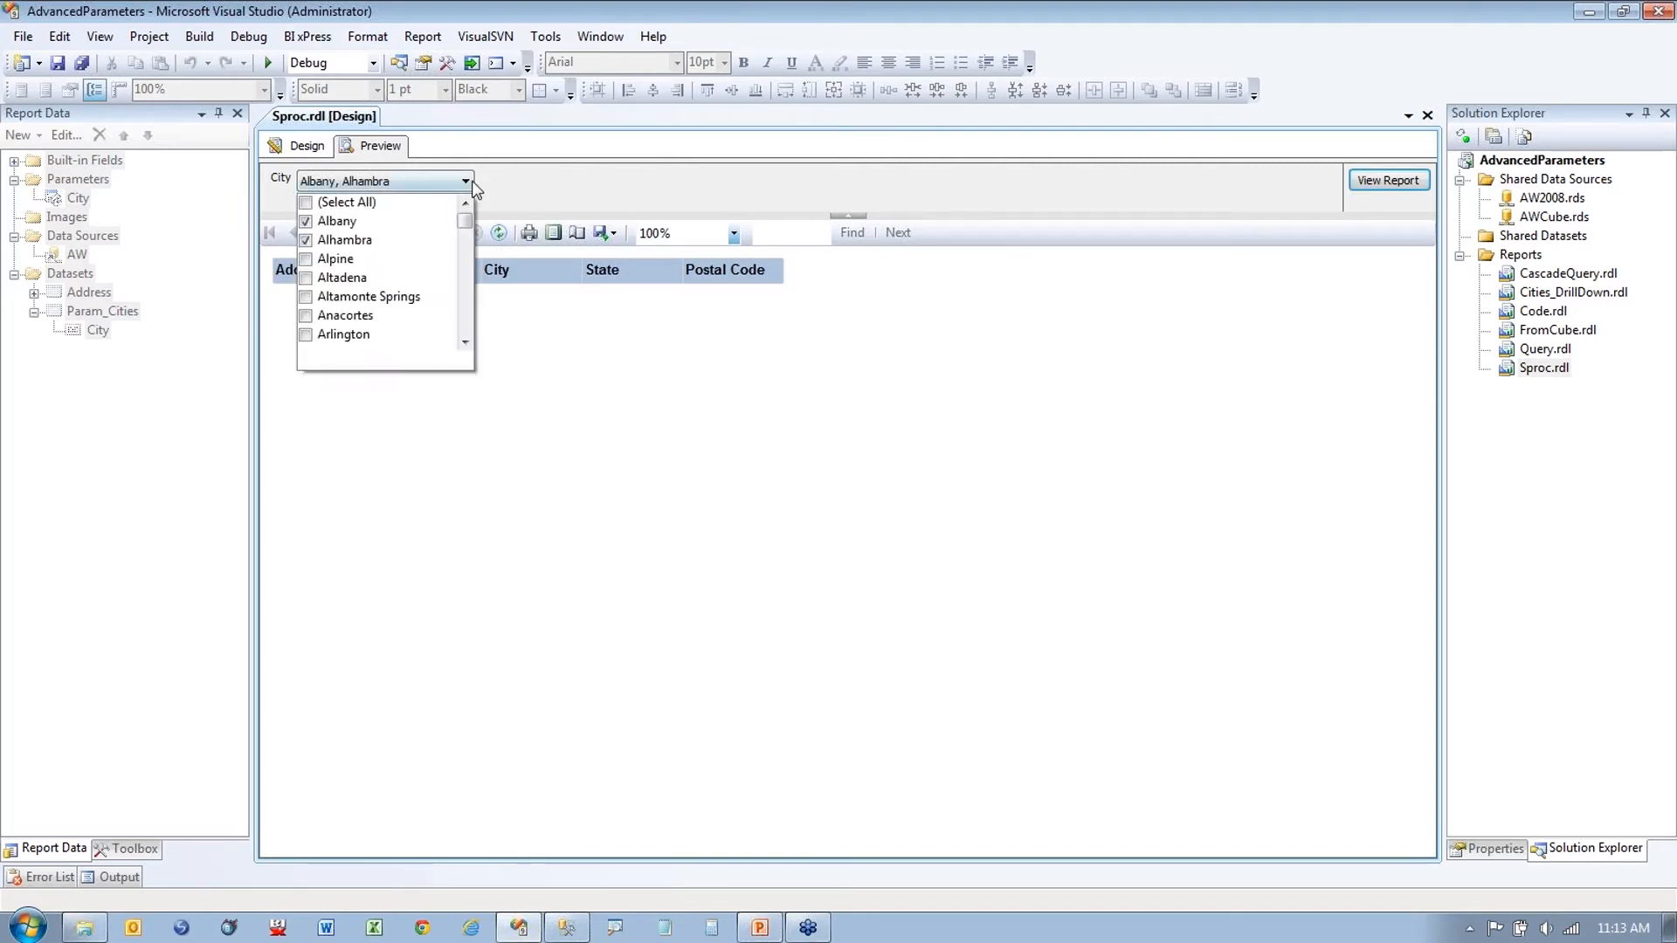
left_click(306, 240)
left_click(1378, 183)
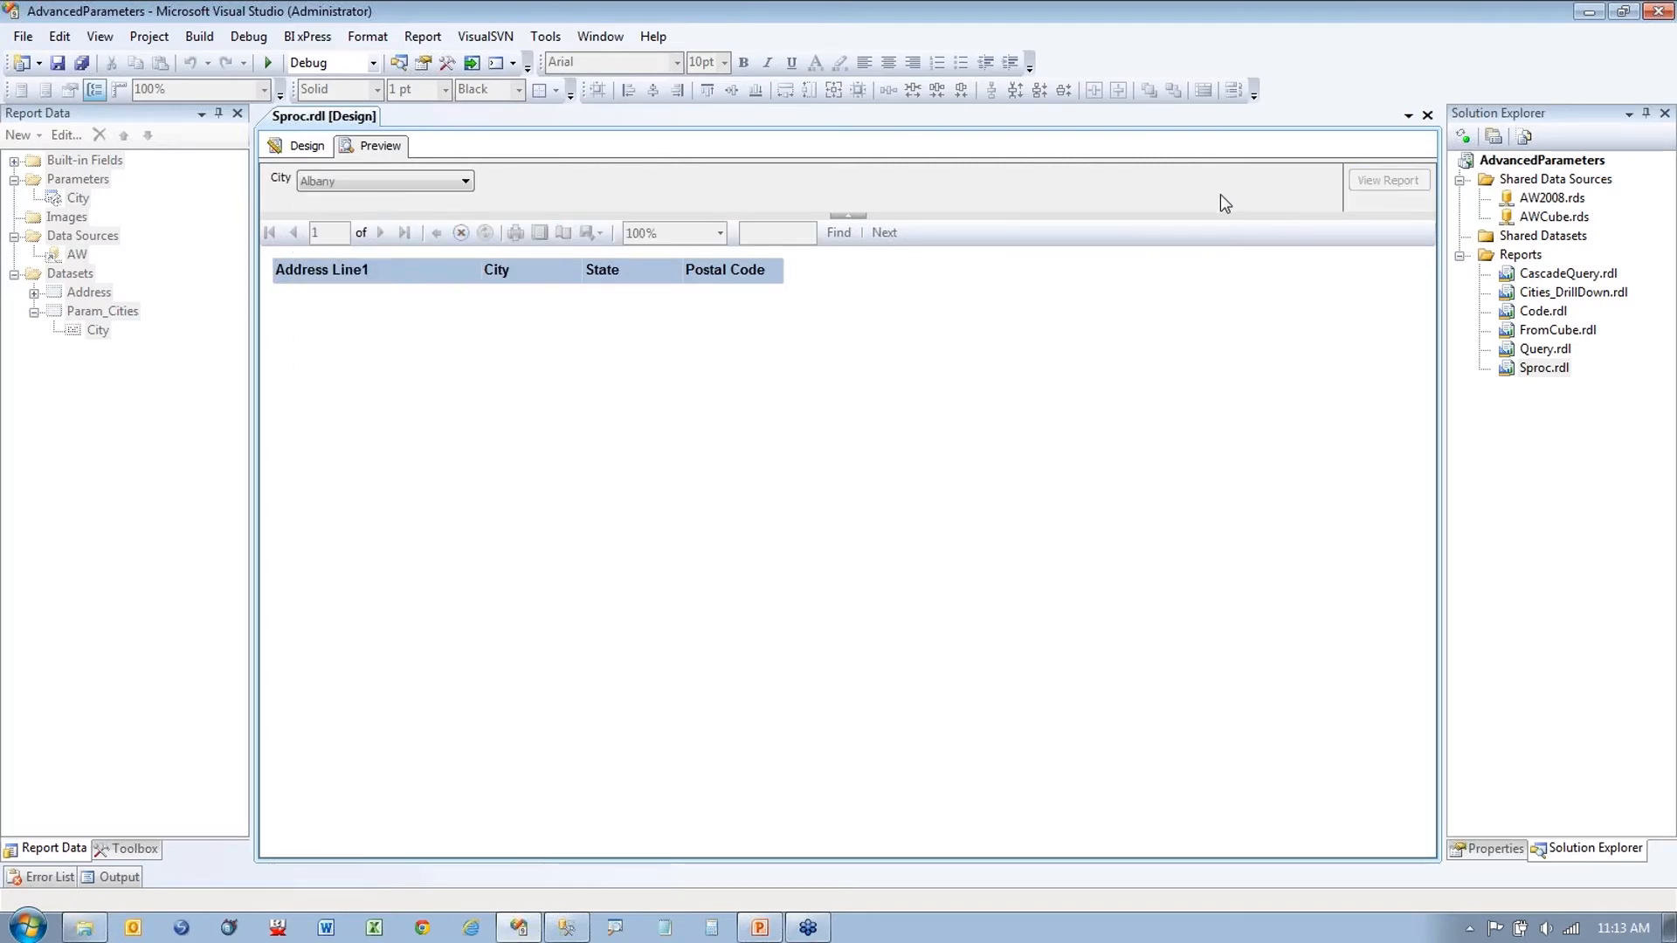
left_click(465, 181)
left_click(306, 240)
left_click(1381, 183)
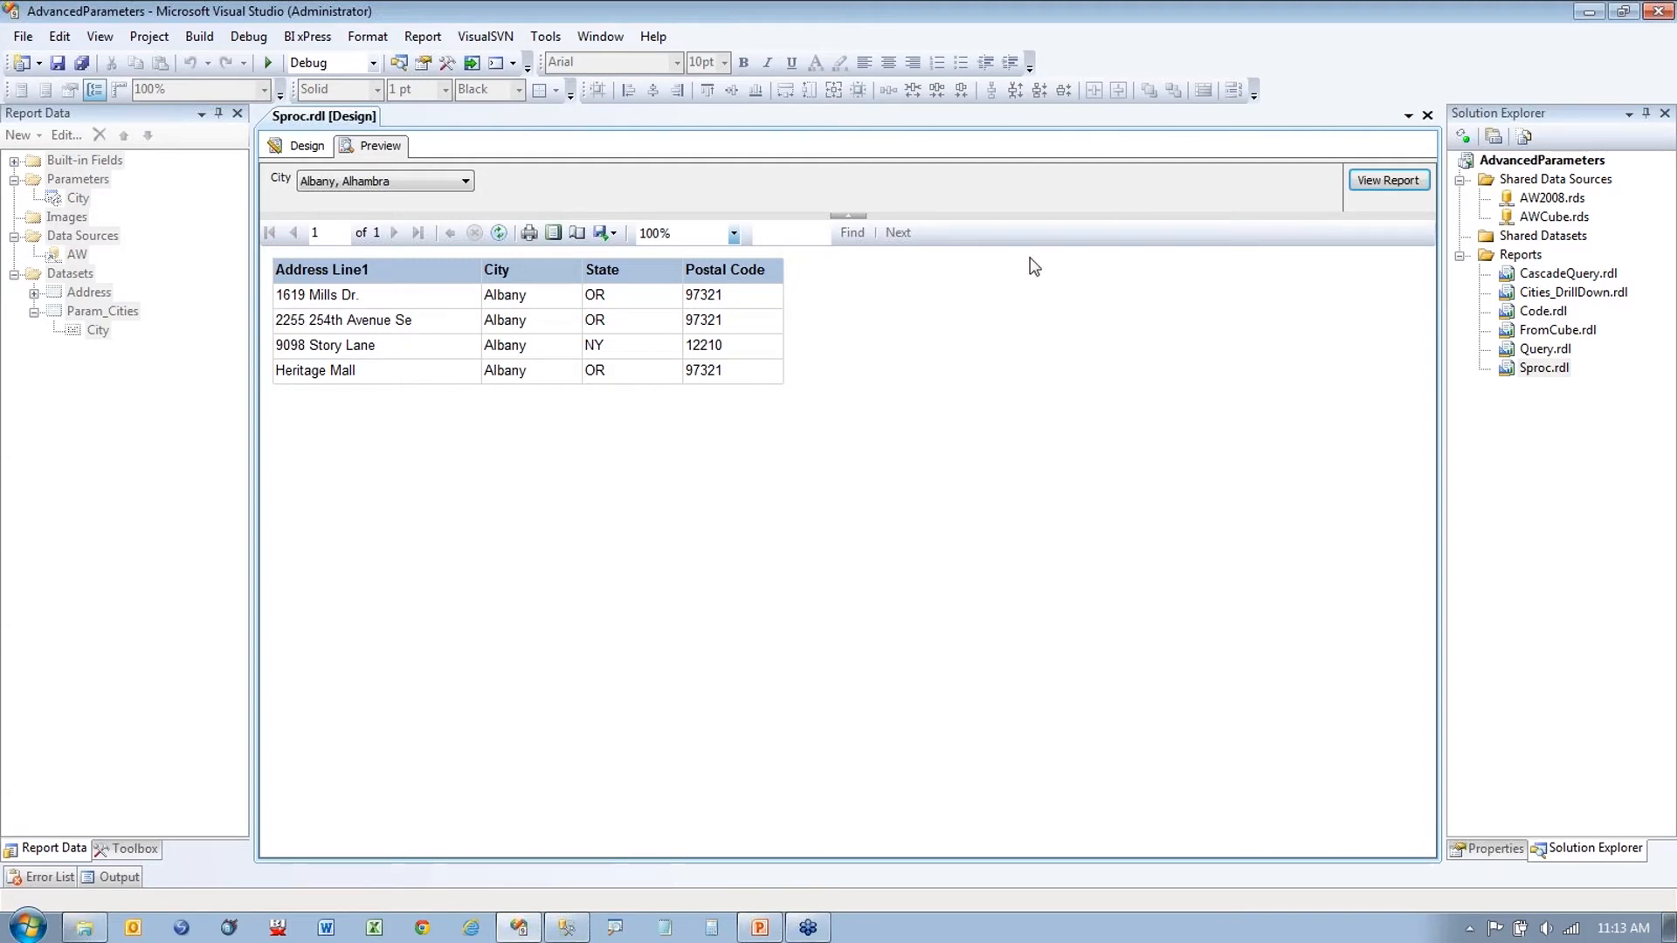
left_click(298, 146)
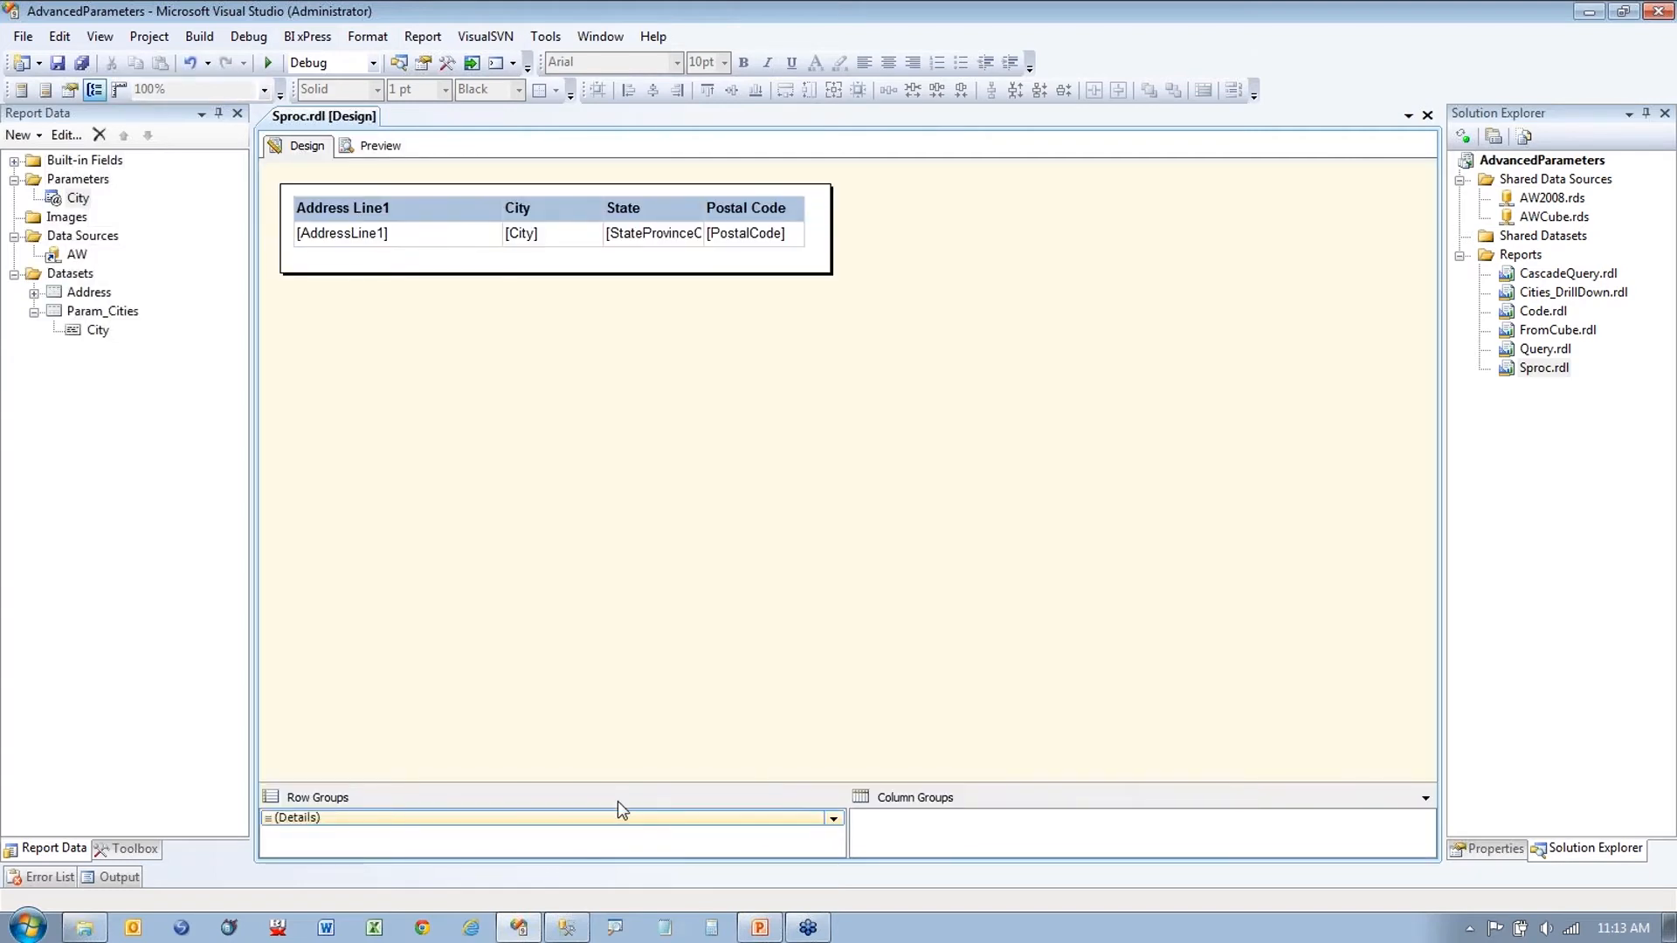
left_click(567, 927)
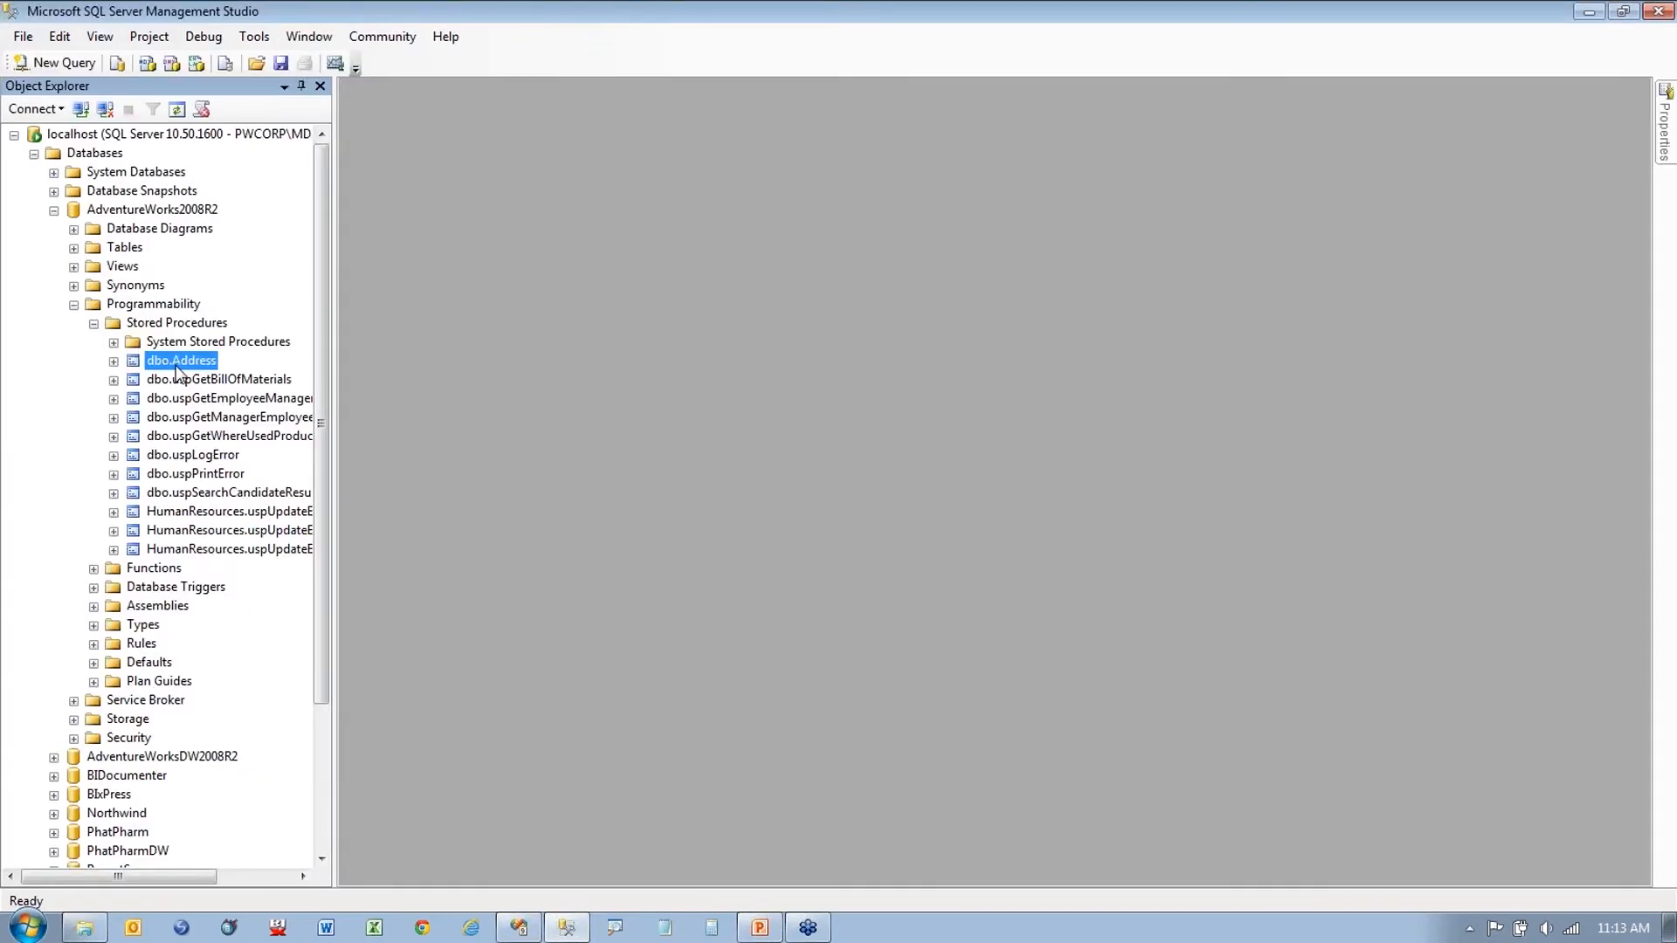
right_click(177, 372)
left_click(229, 401)
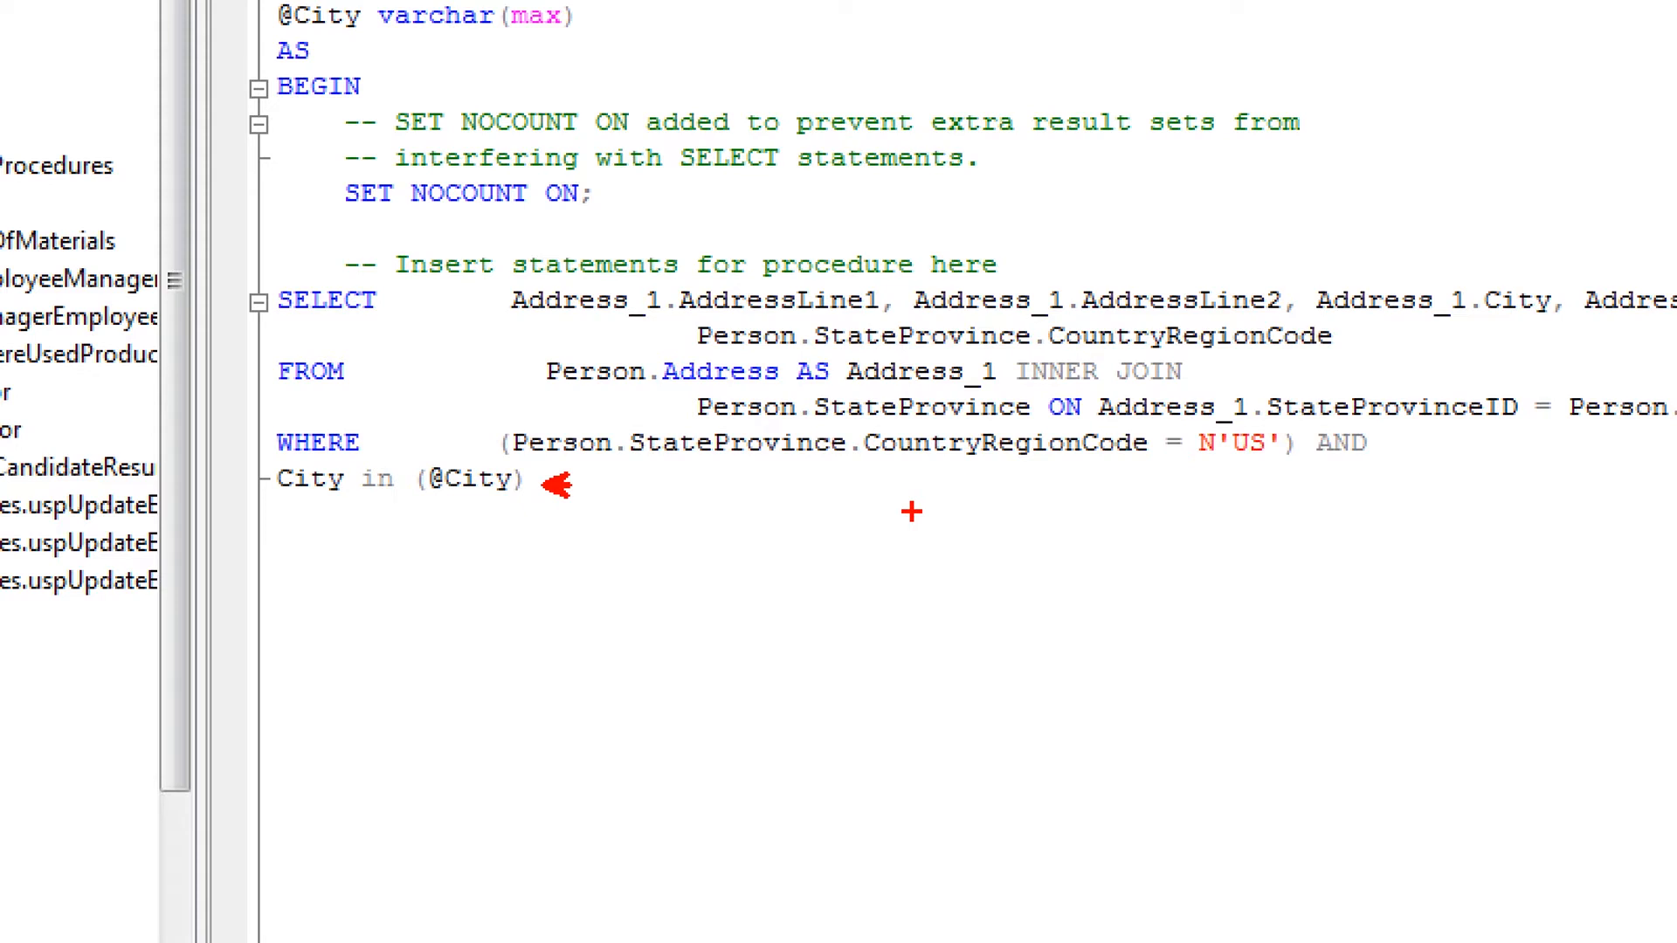
key("Escape")
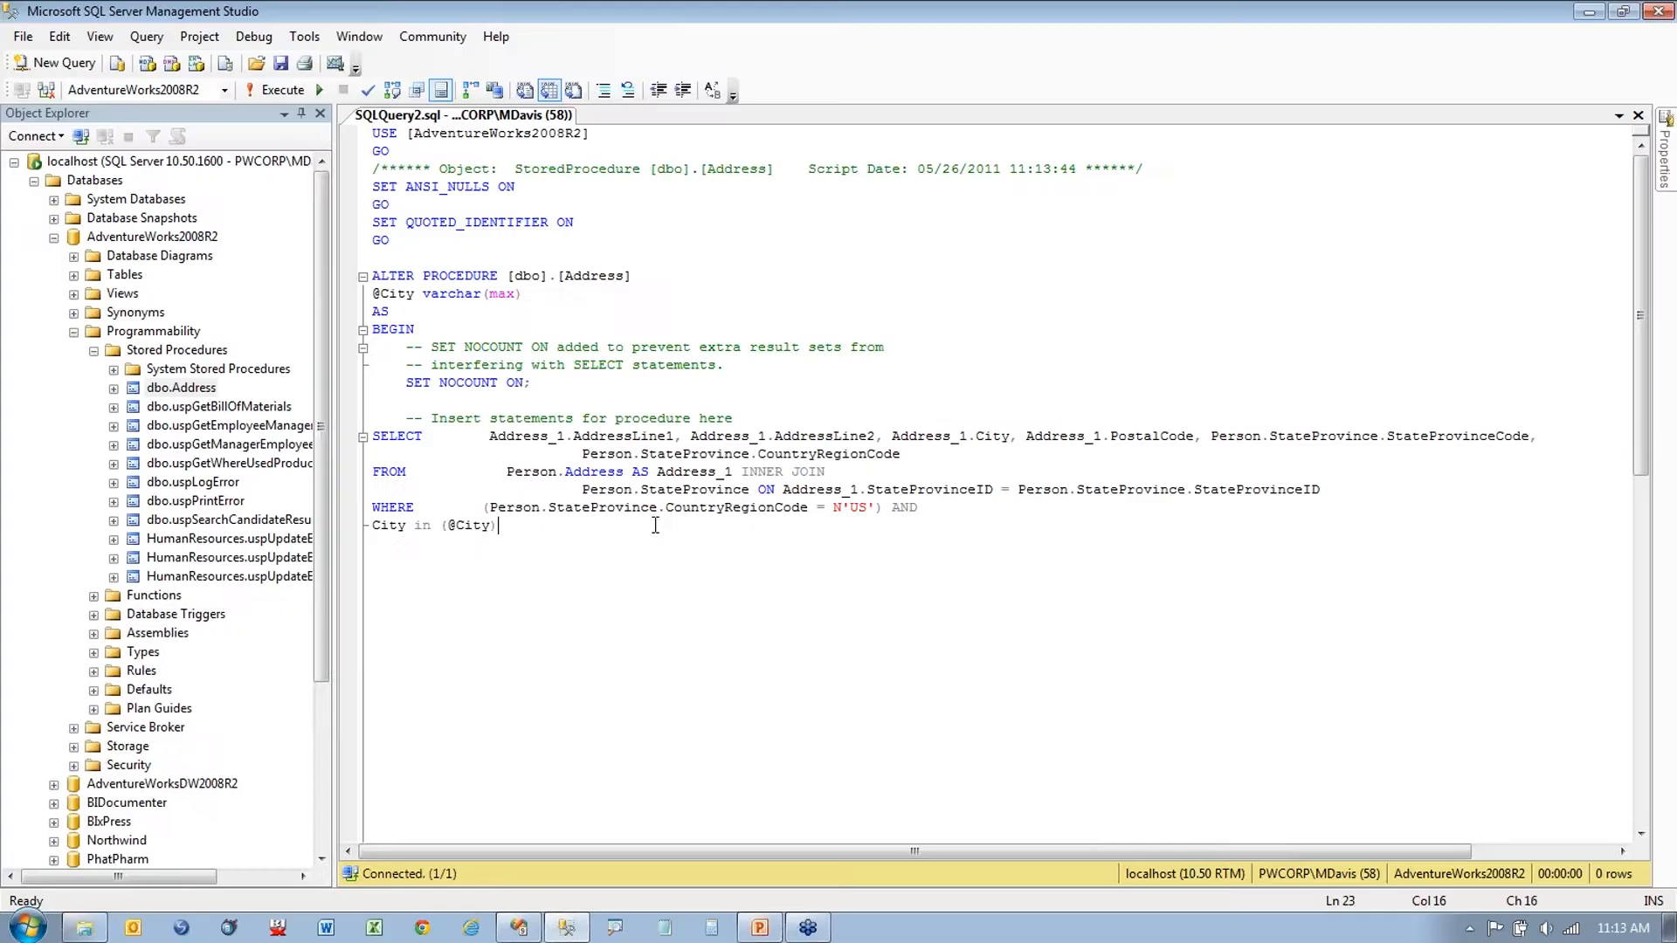
key("Home")
key("Left")
type("--")
key("End")
key("Delete")
key("Delete")
key("Delete")
key("Delete")
key("Delete")
key("Delete")
key("Delete")
key("Delete")
key("Delete")
key("Delete")
key("Delete")
key("Delete")
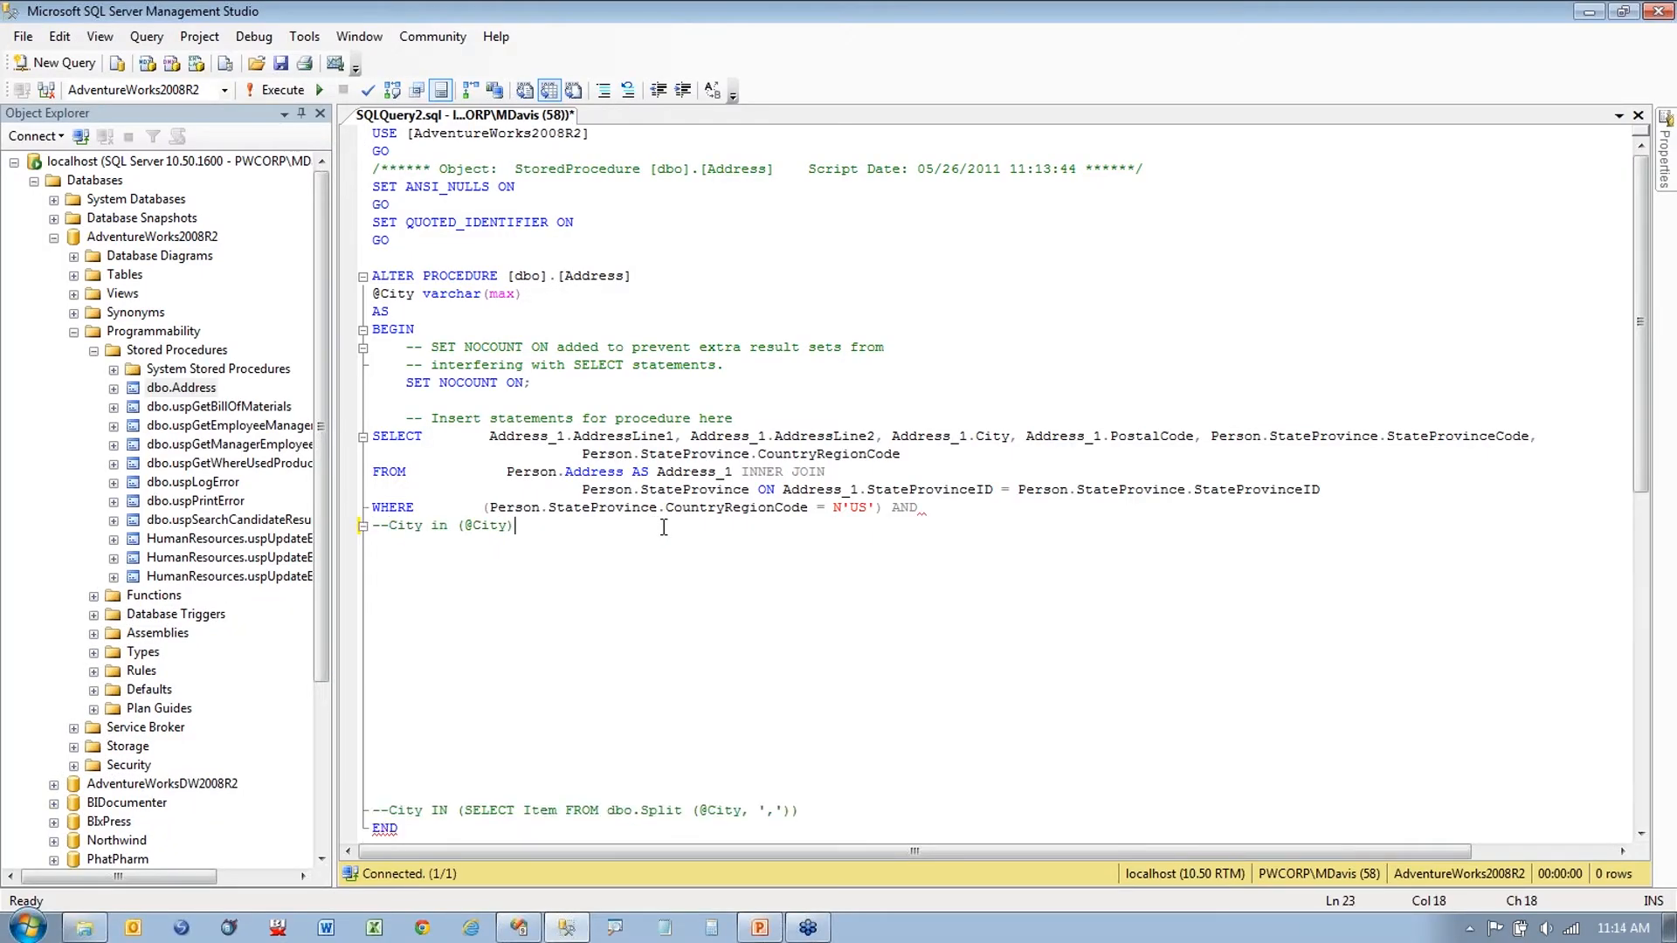
key("Delete")
key("Delete")
key("Delete")
key("Delete")
key("Delete")
key("Delete")
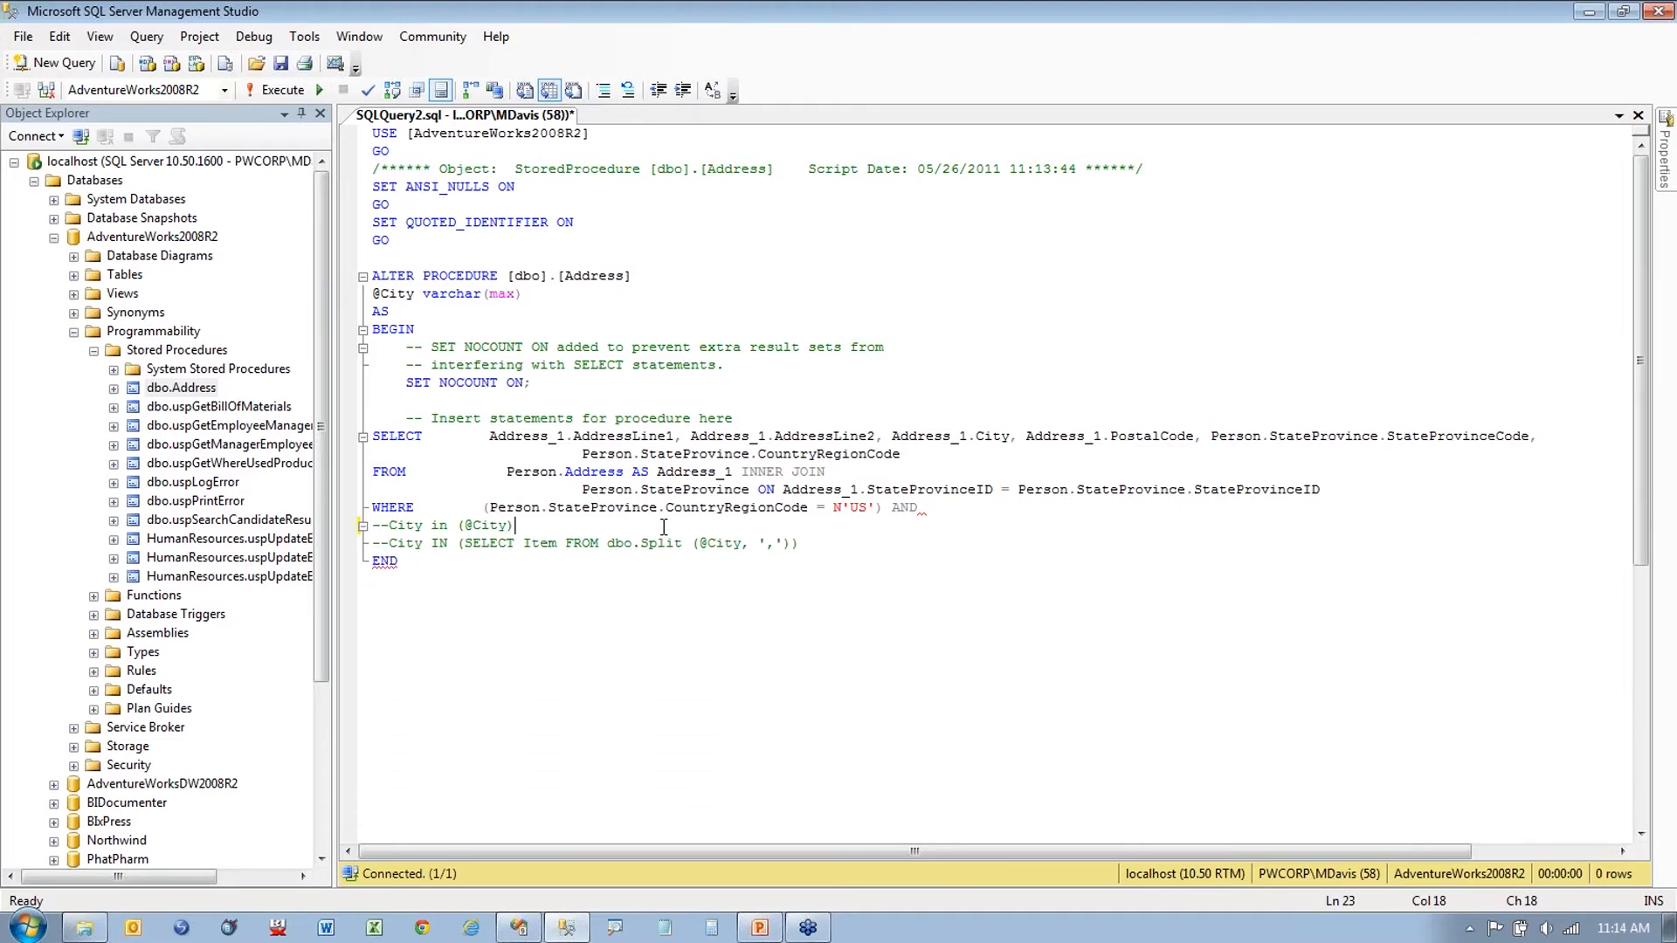
Step: Uncomment the dbo.Split city filter line and space out the surrounding lines
left_click(395, 546)
key("BackSpace")
key("BackSpace")
key("Return")
key("Return")
left_click(819, 576)
key("Return")
key("Return")
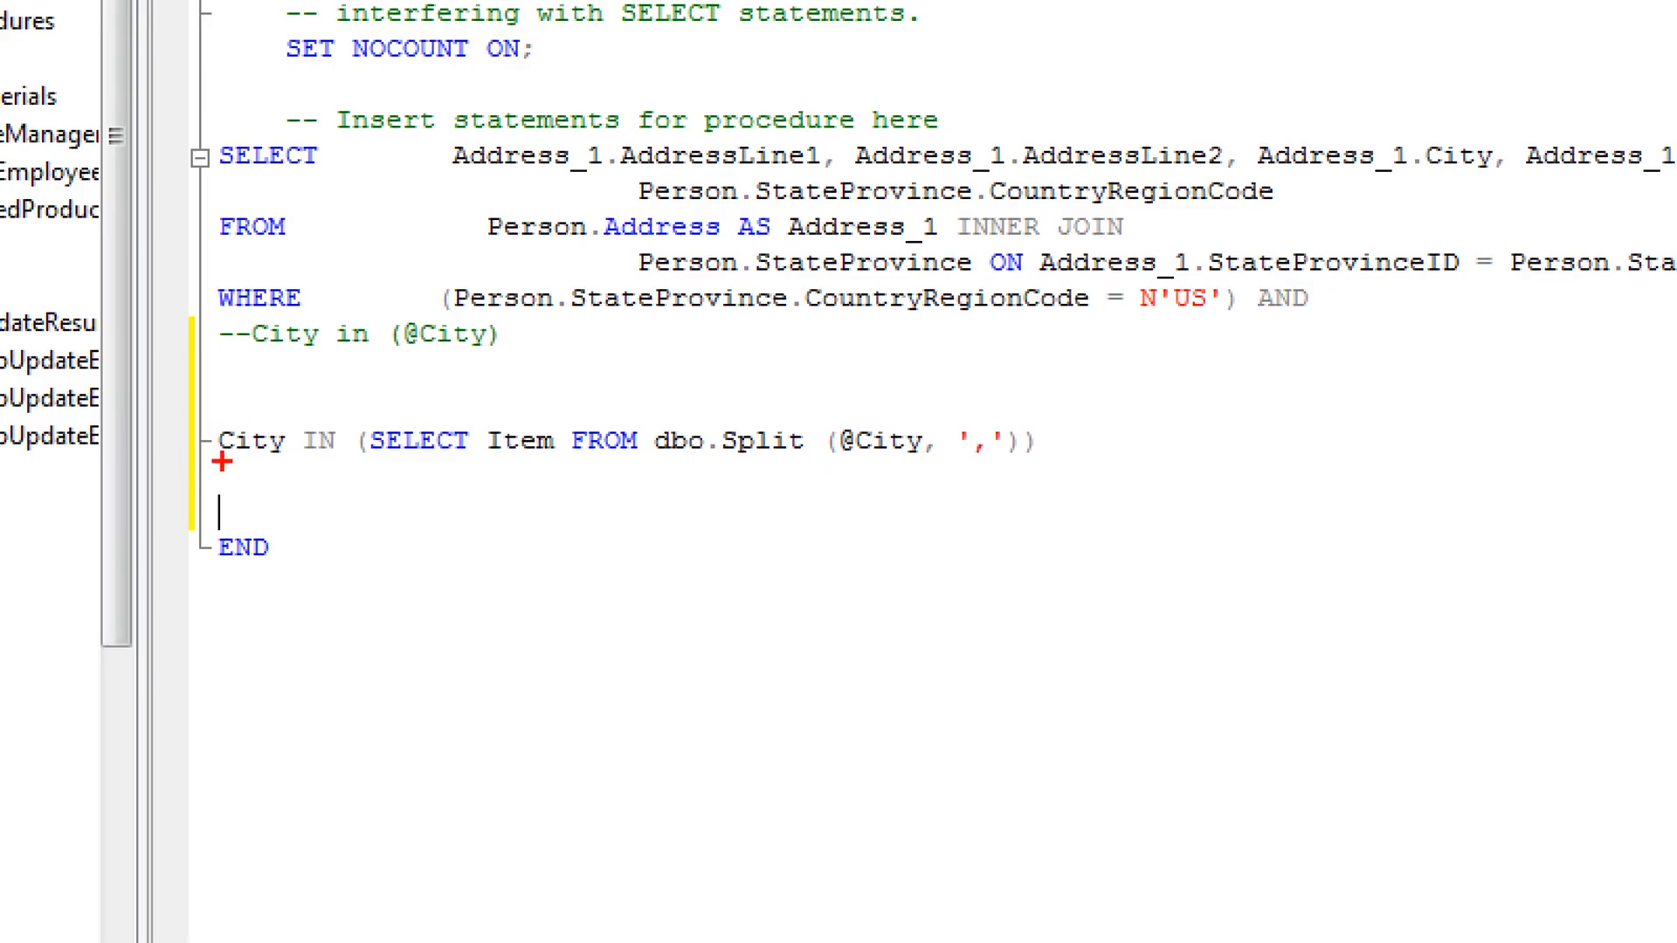
left_click_drag(373, 590, 401, 590)
mouse_move(312, 468)
left_mouse_down()
mouse_move(342, 468)
mouse_move(359, 441)
mouse_move(532, 504)
mouse_move(353, 403)
left_mouse_up()
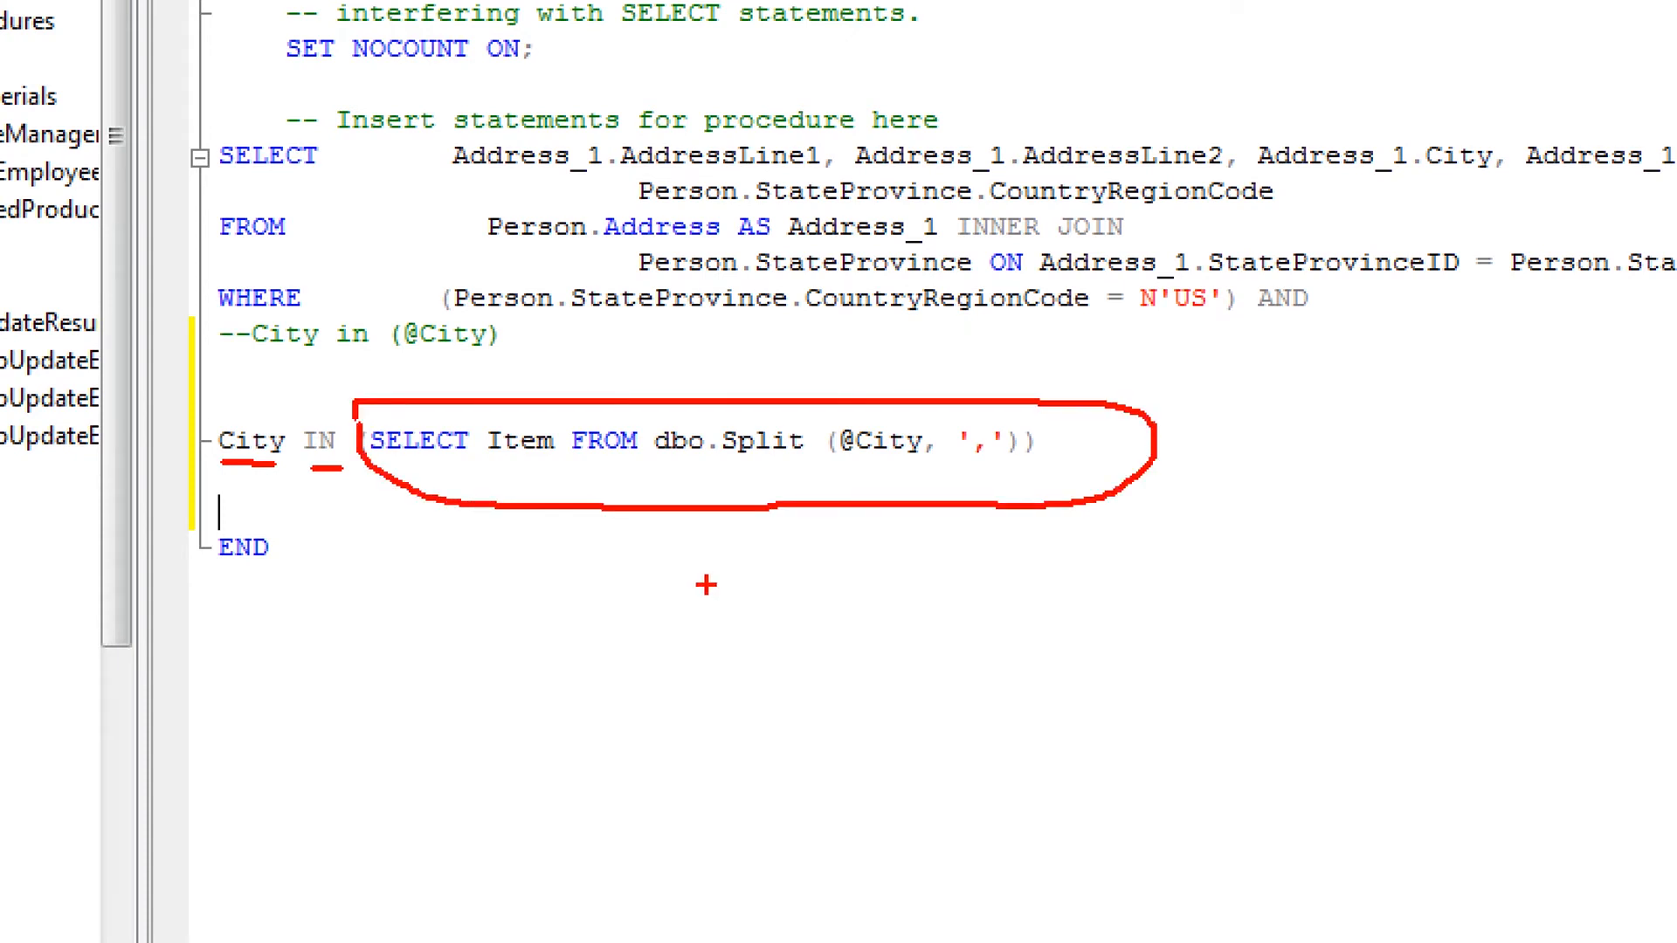
left_click_drag(688, 468, 751, 470)
left_click_drag(834, 466, 910, 470)
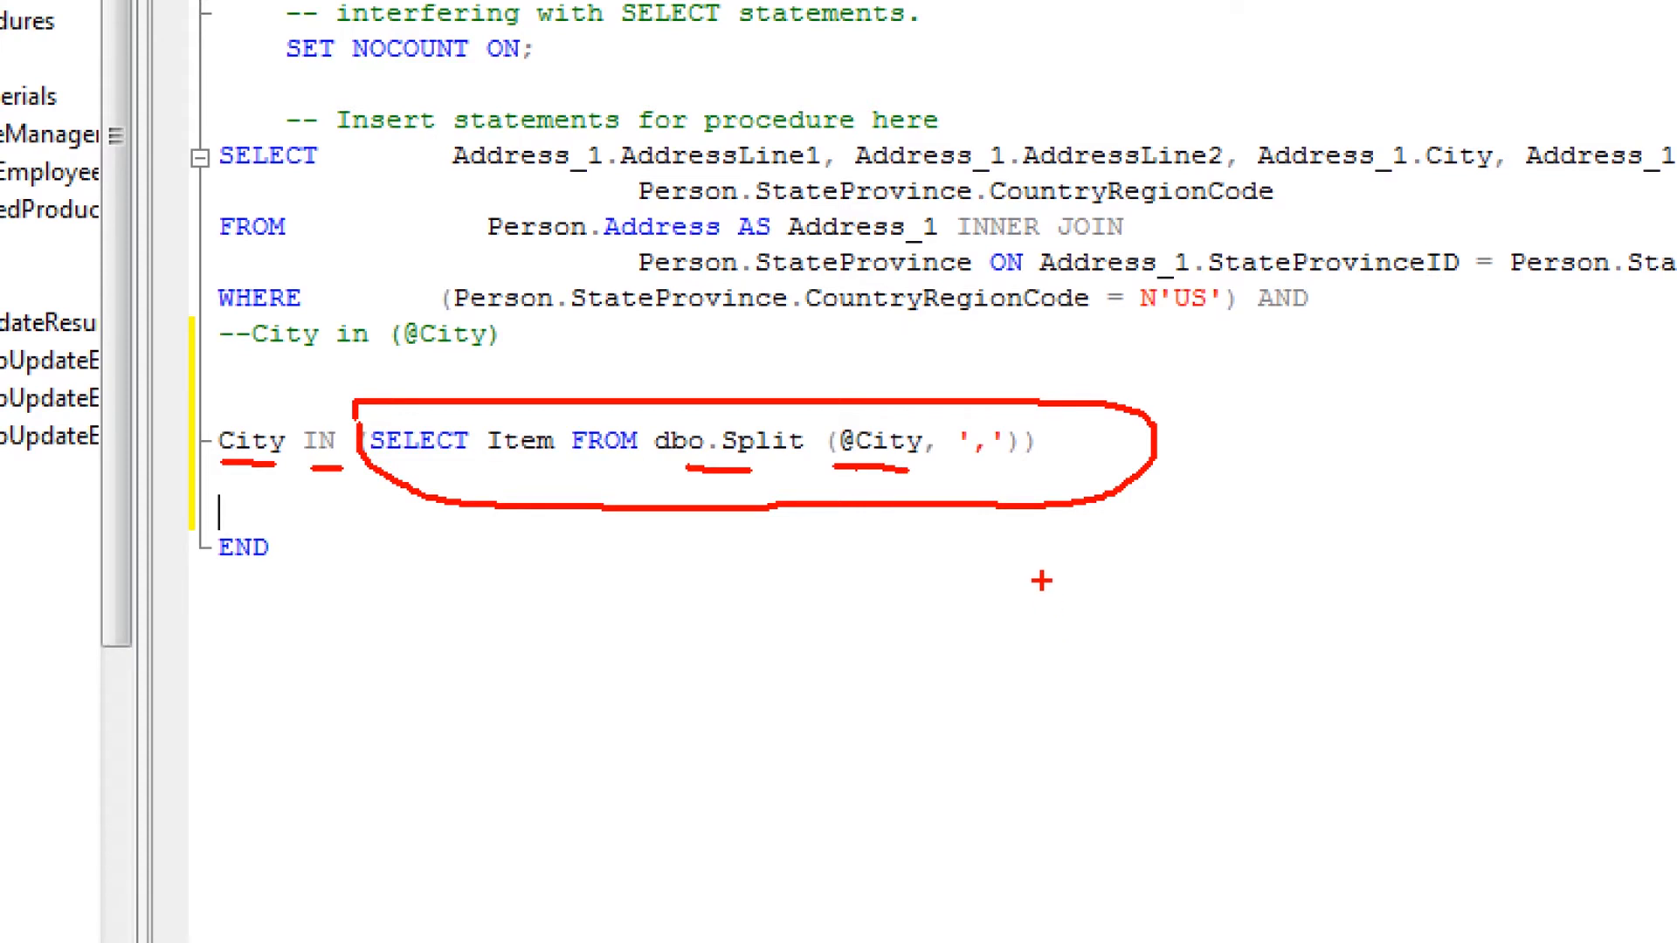
left_click_drag(970, 461, 999, 463)
key("Escape")
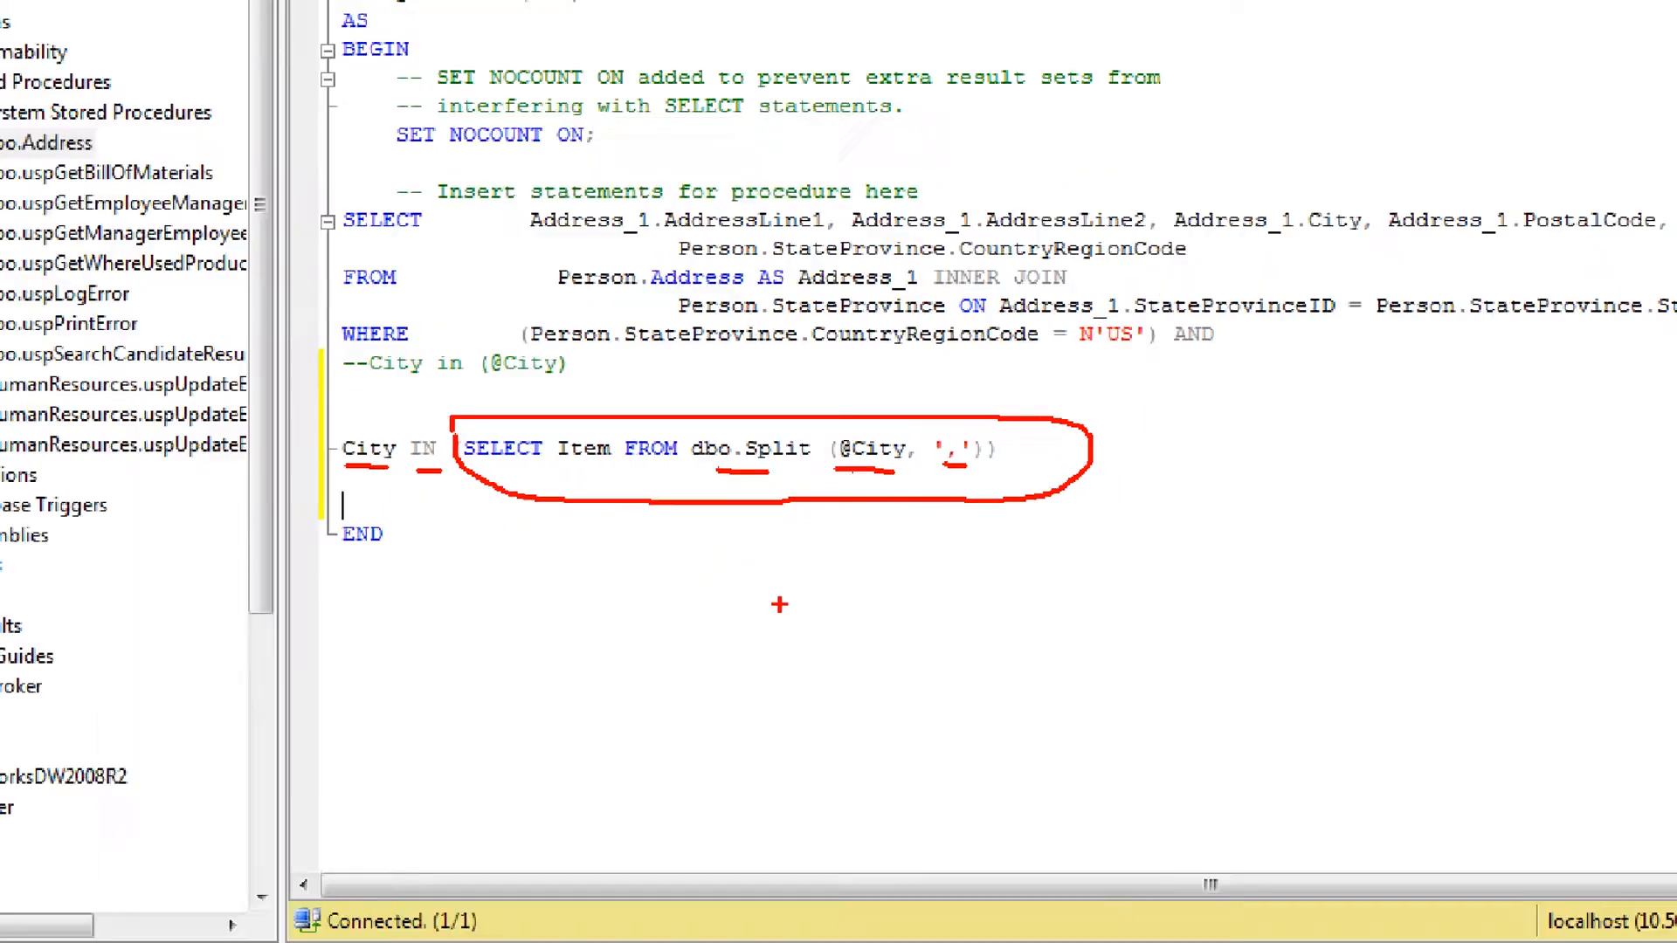
Step: Expand Functions > Table-valued Functions to reveal dbo.Split
left_click(95, 597)
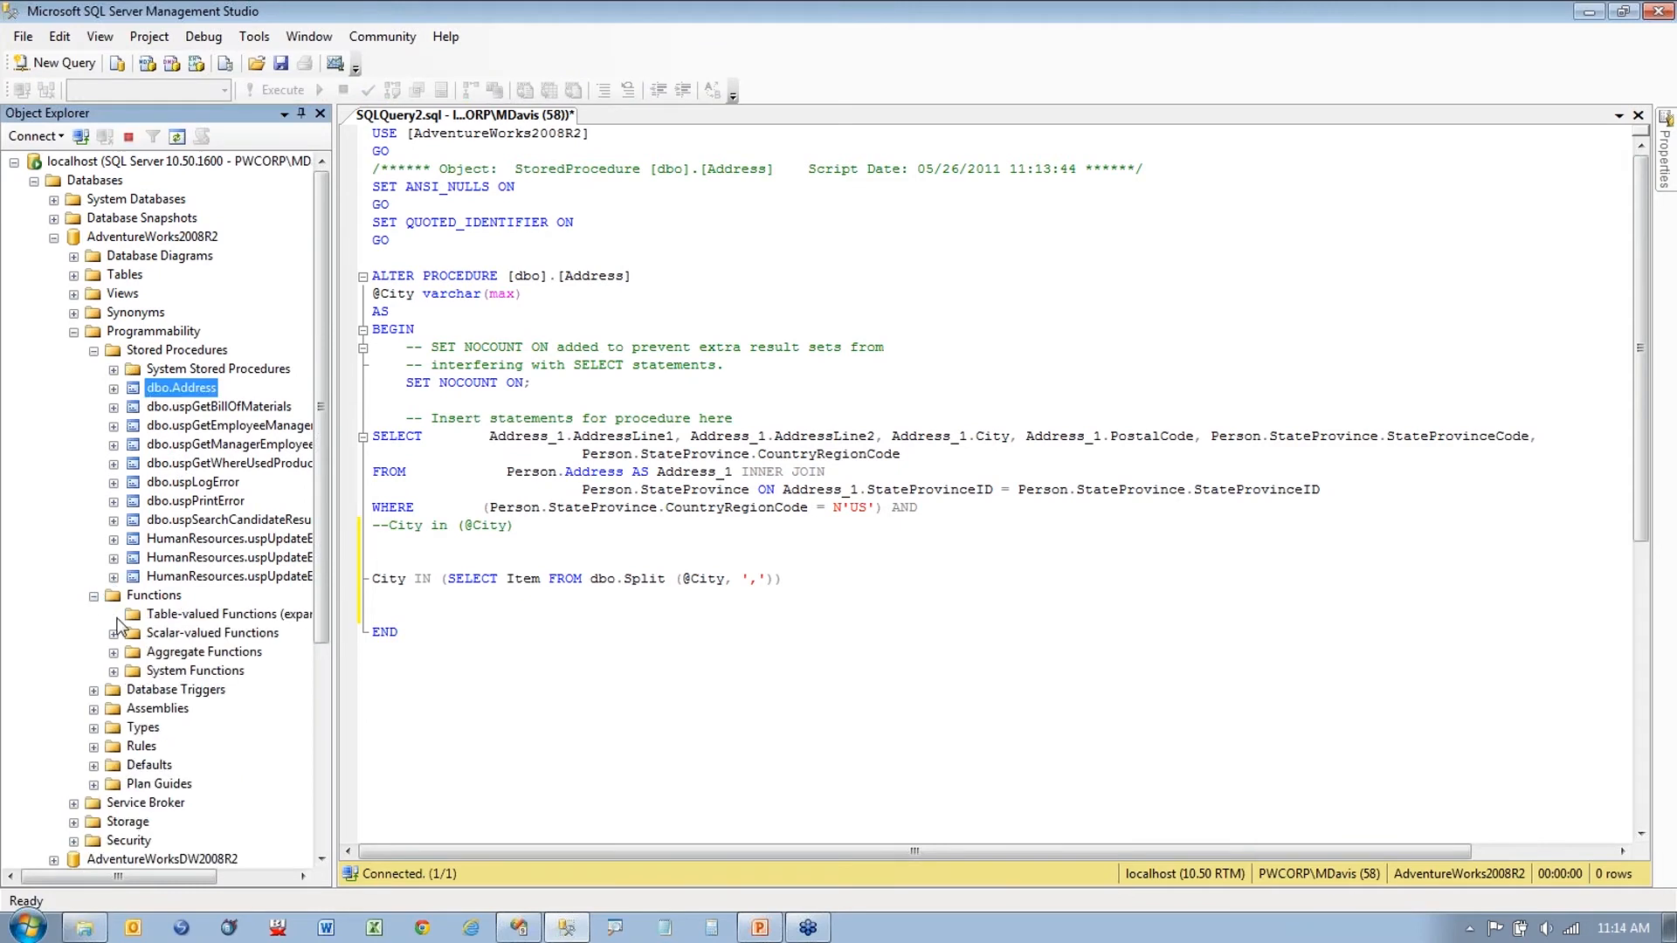
left_click(114, 615)
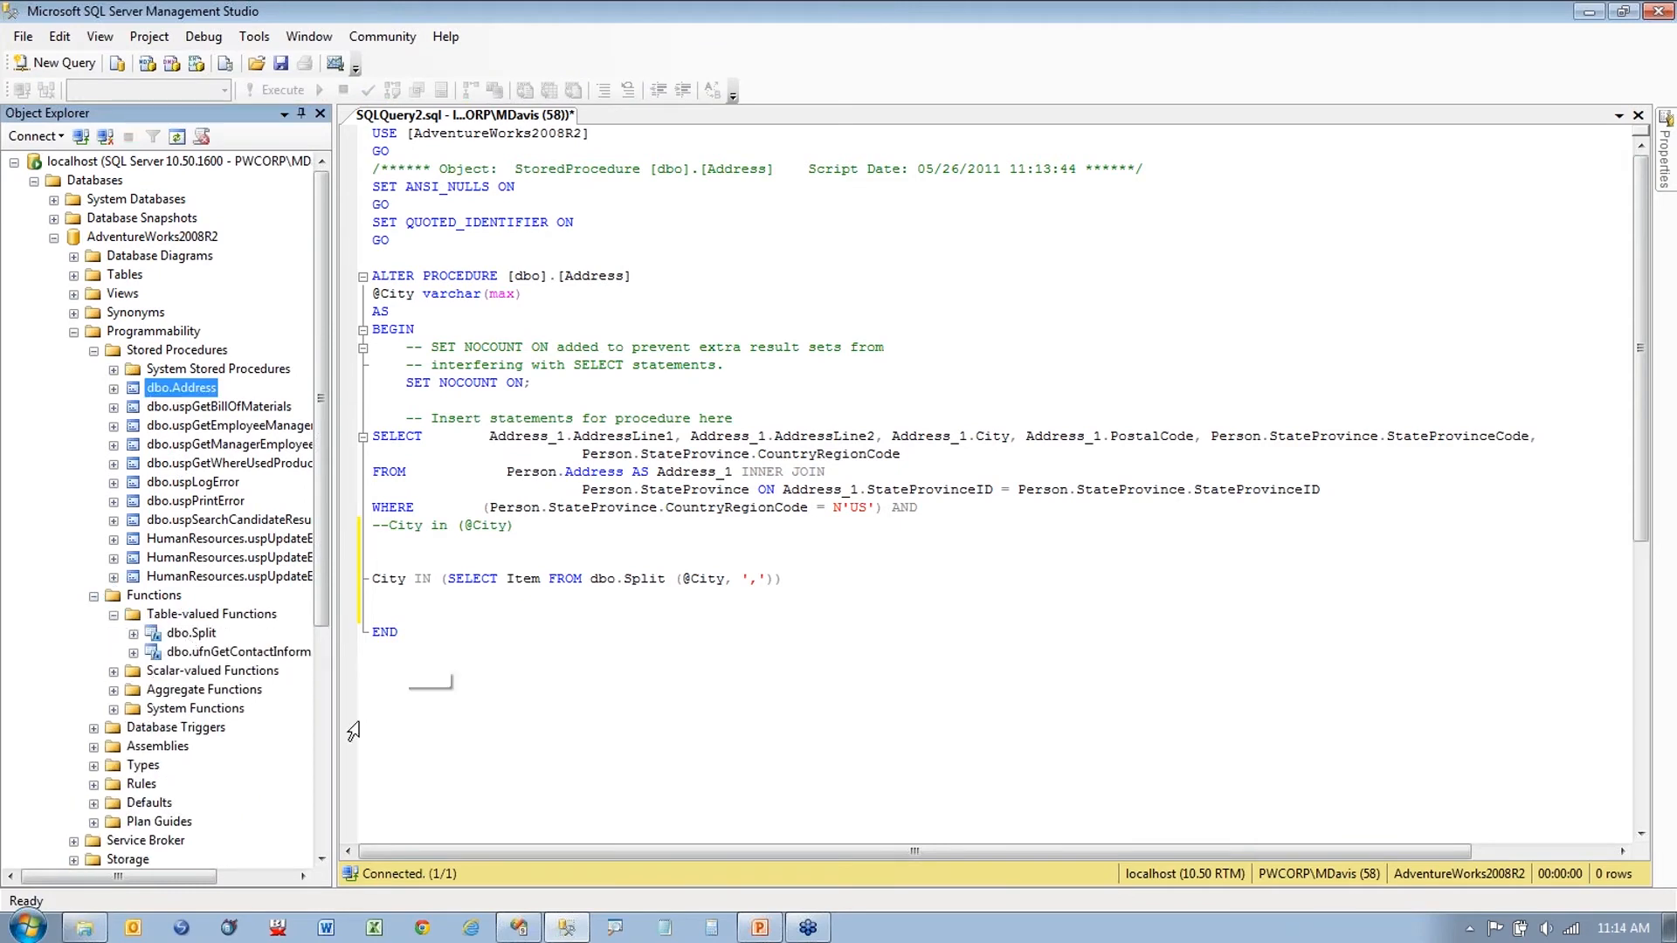
left_click(471, 927)
Step: Navigate Internet Explorer to bidn.com
left_click(393, 45)
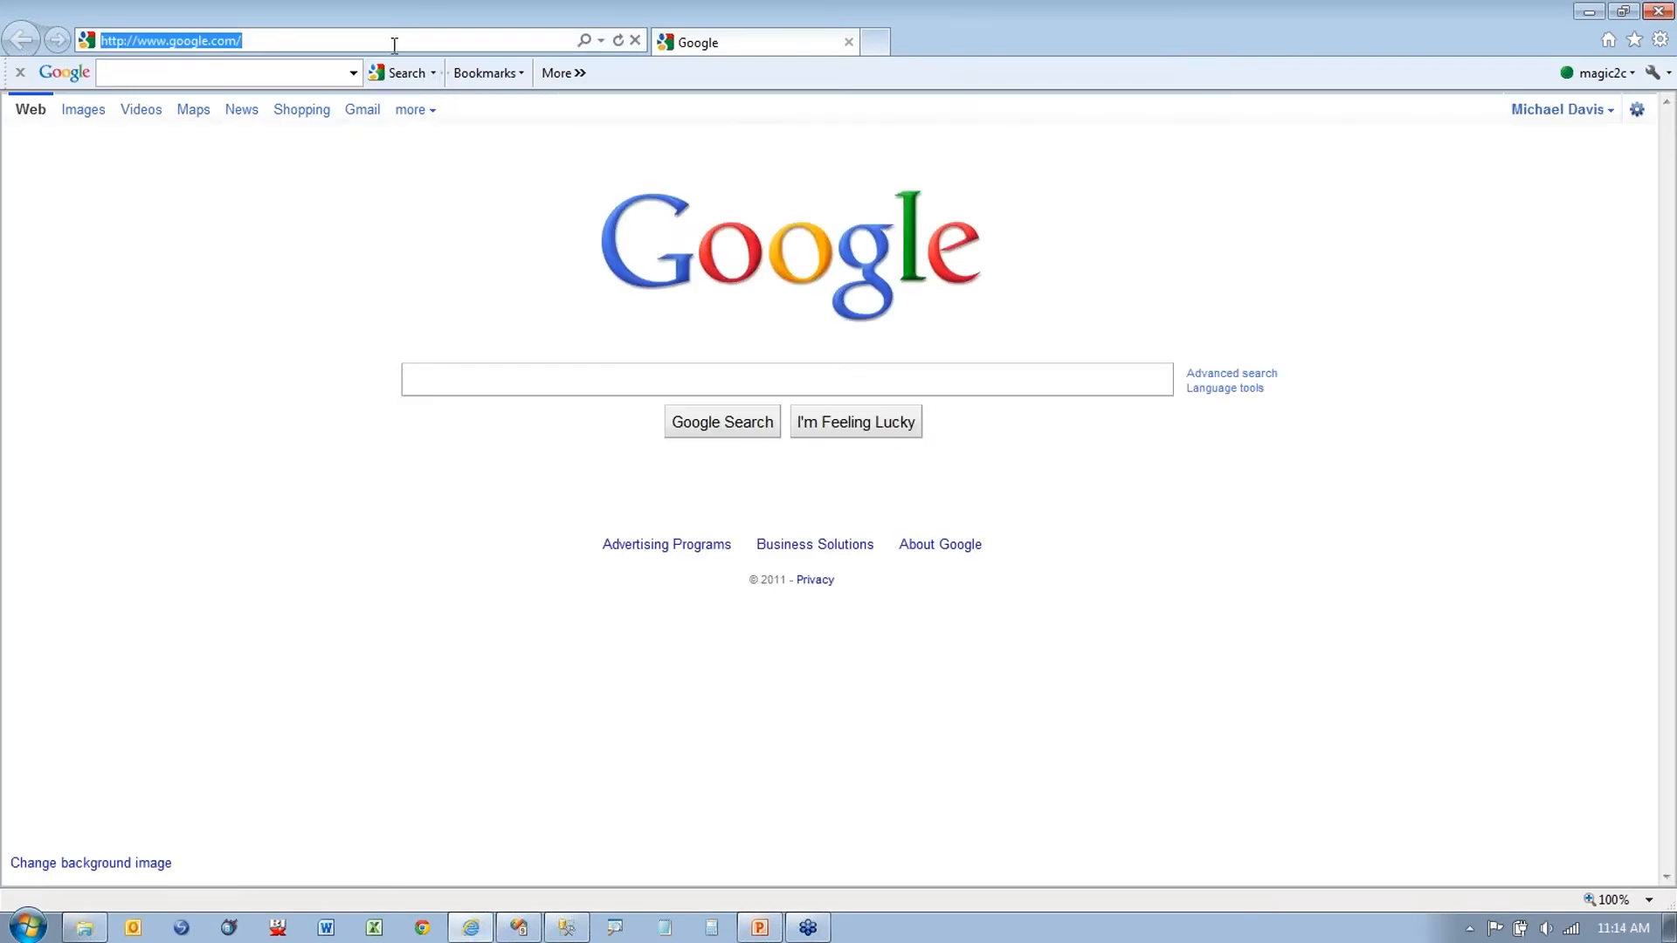
type("bidn.com")
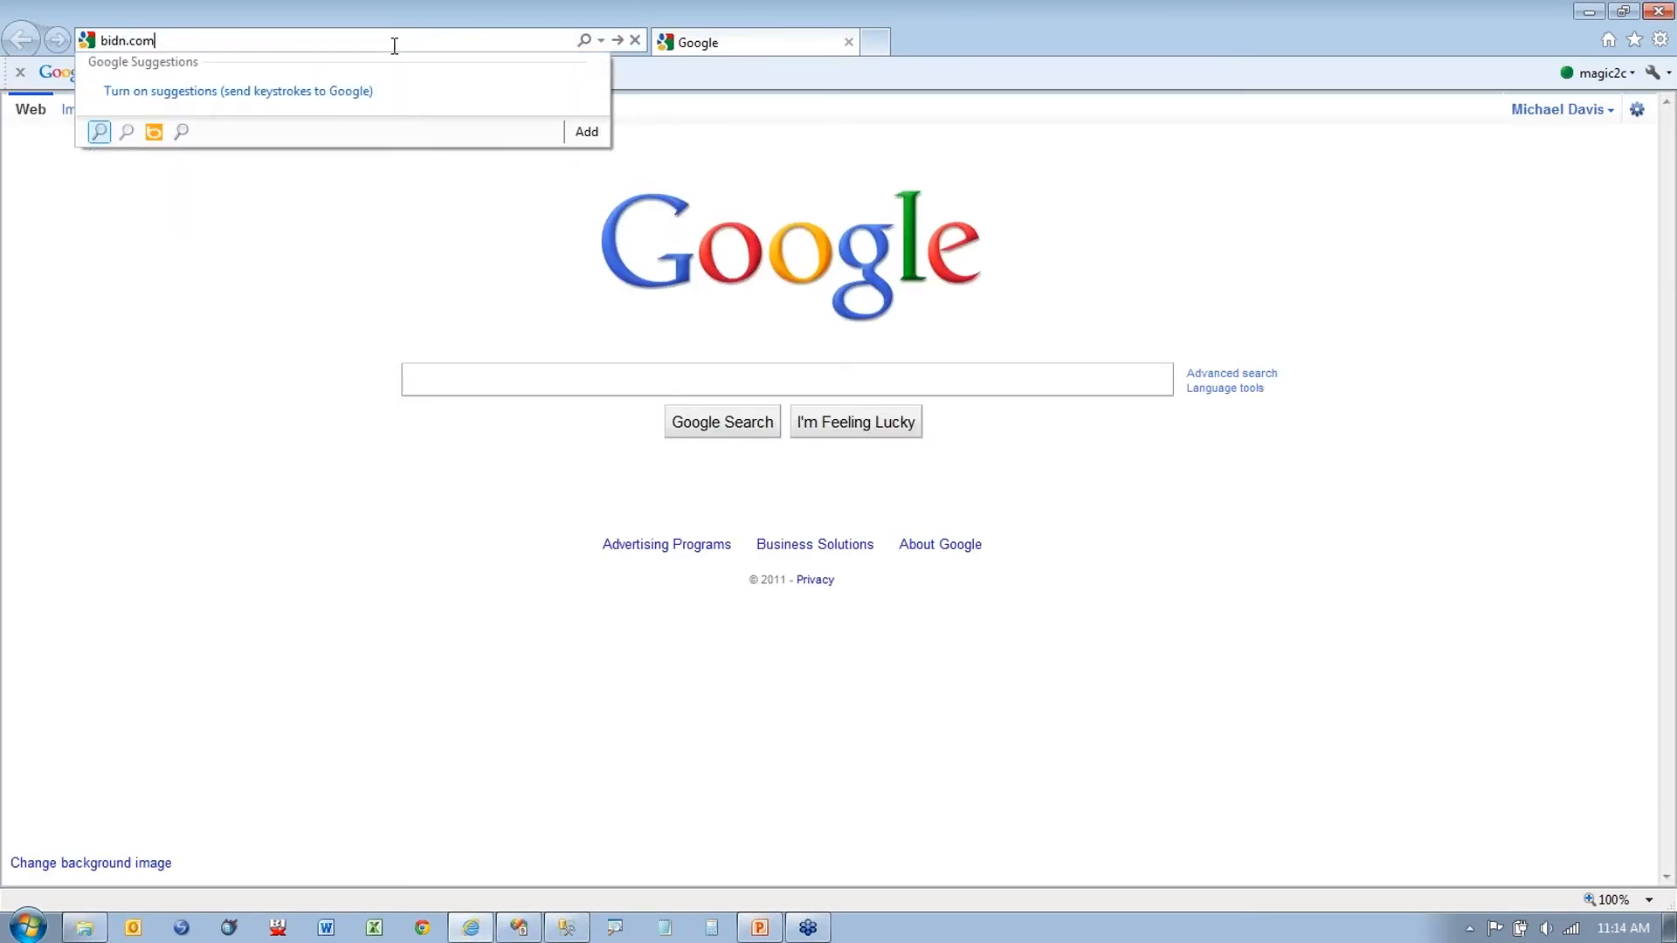
key("Return")
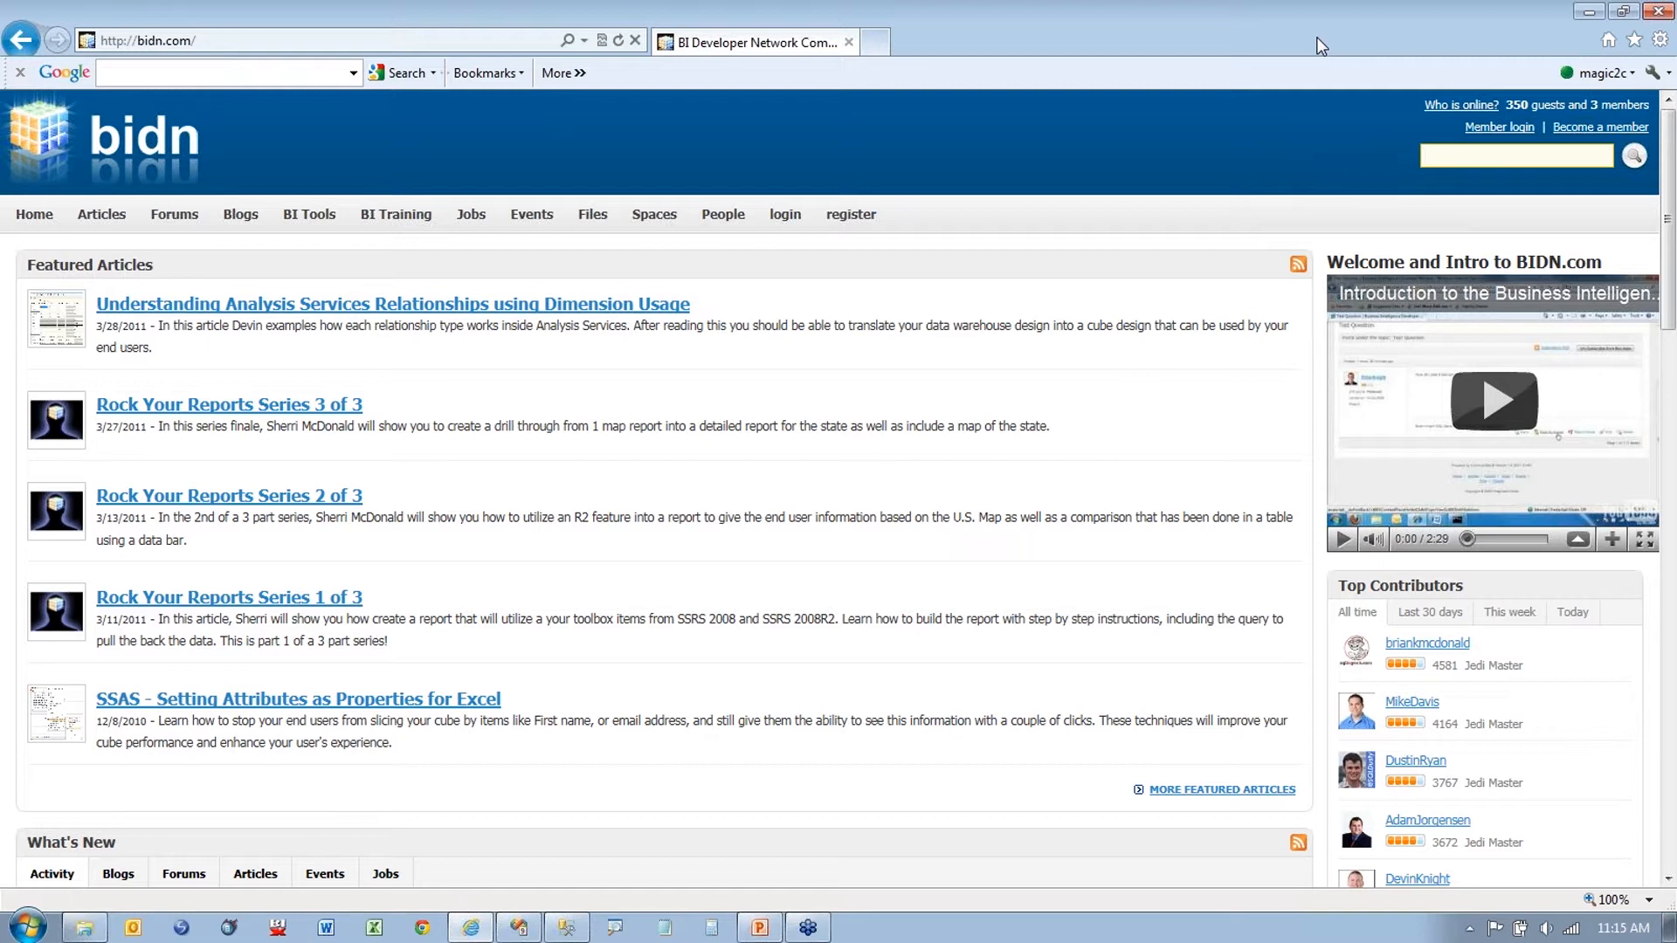
Step: Search BIDN for 'split' and browse the 81 results, then minimize the browser
type("split")
key("Return")
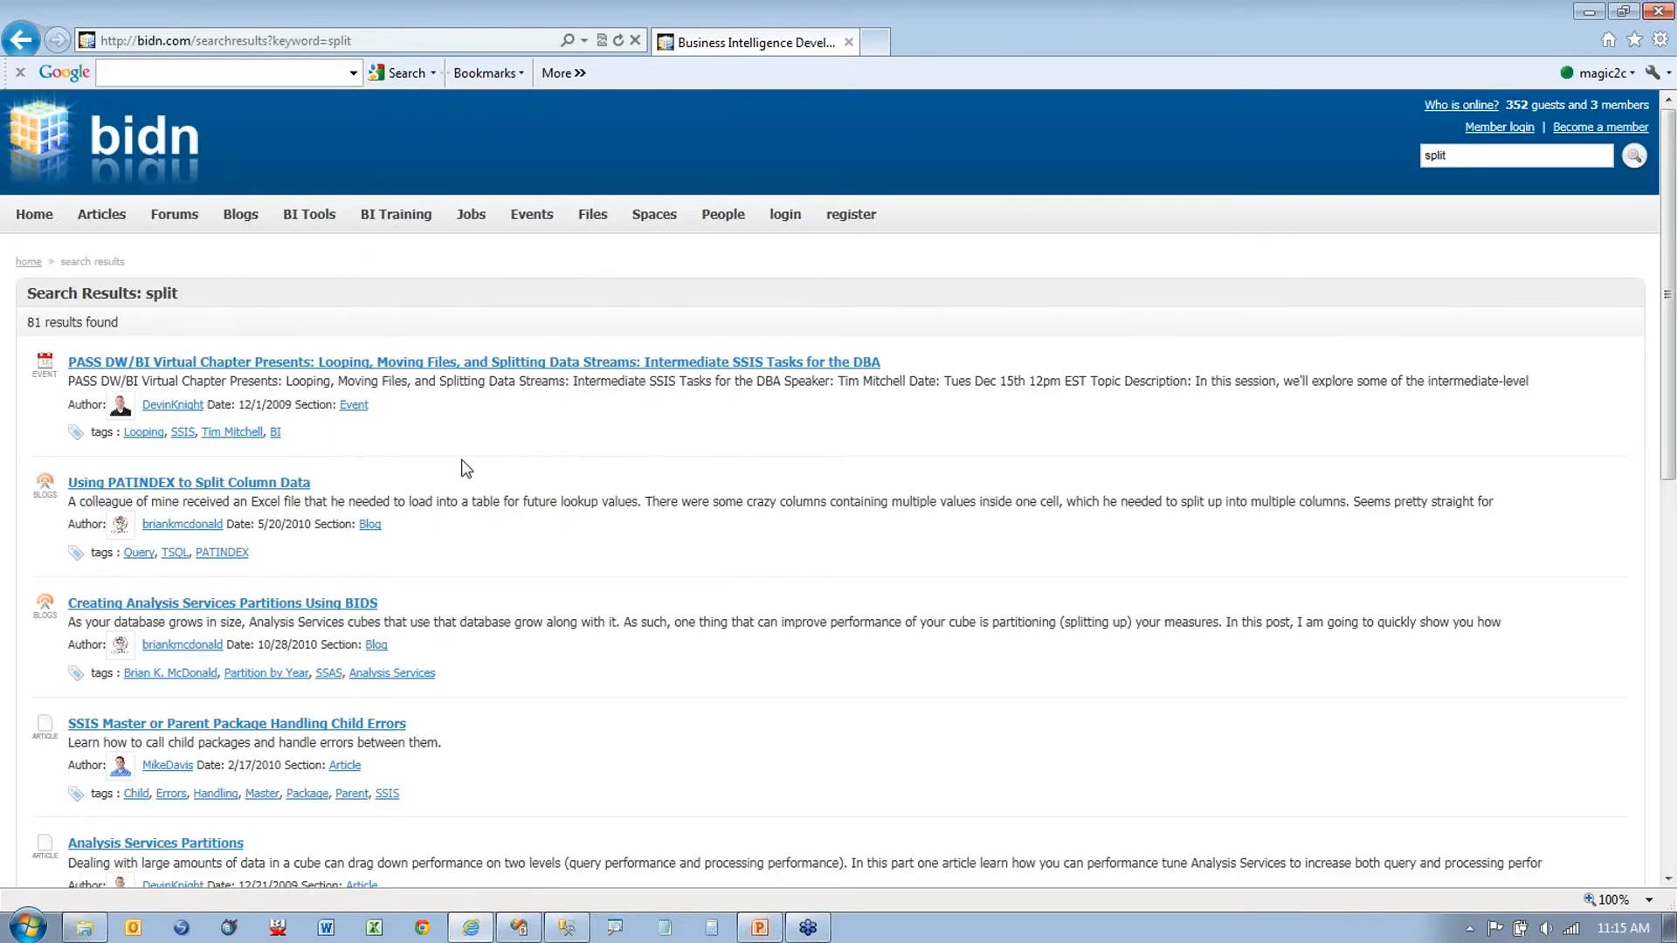
scroll(466, 468, "down", 5)
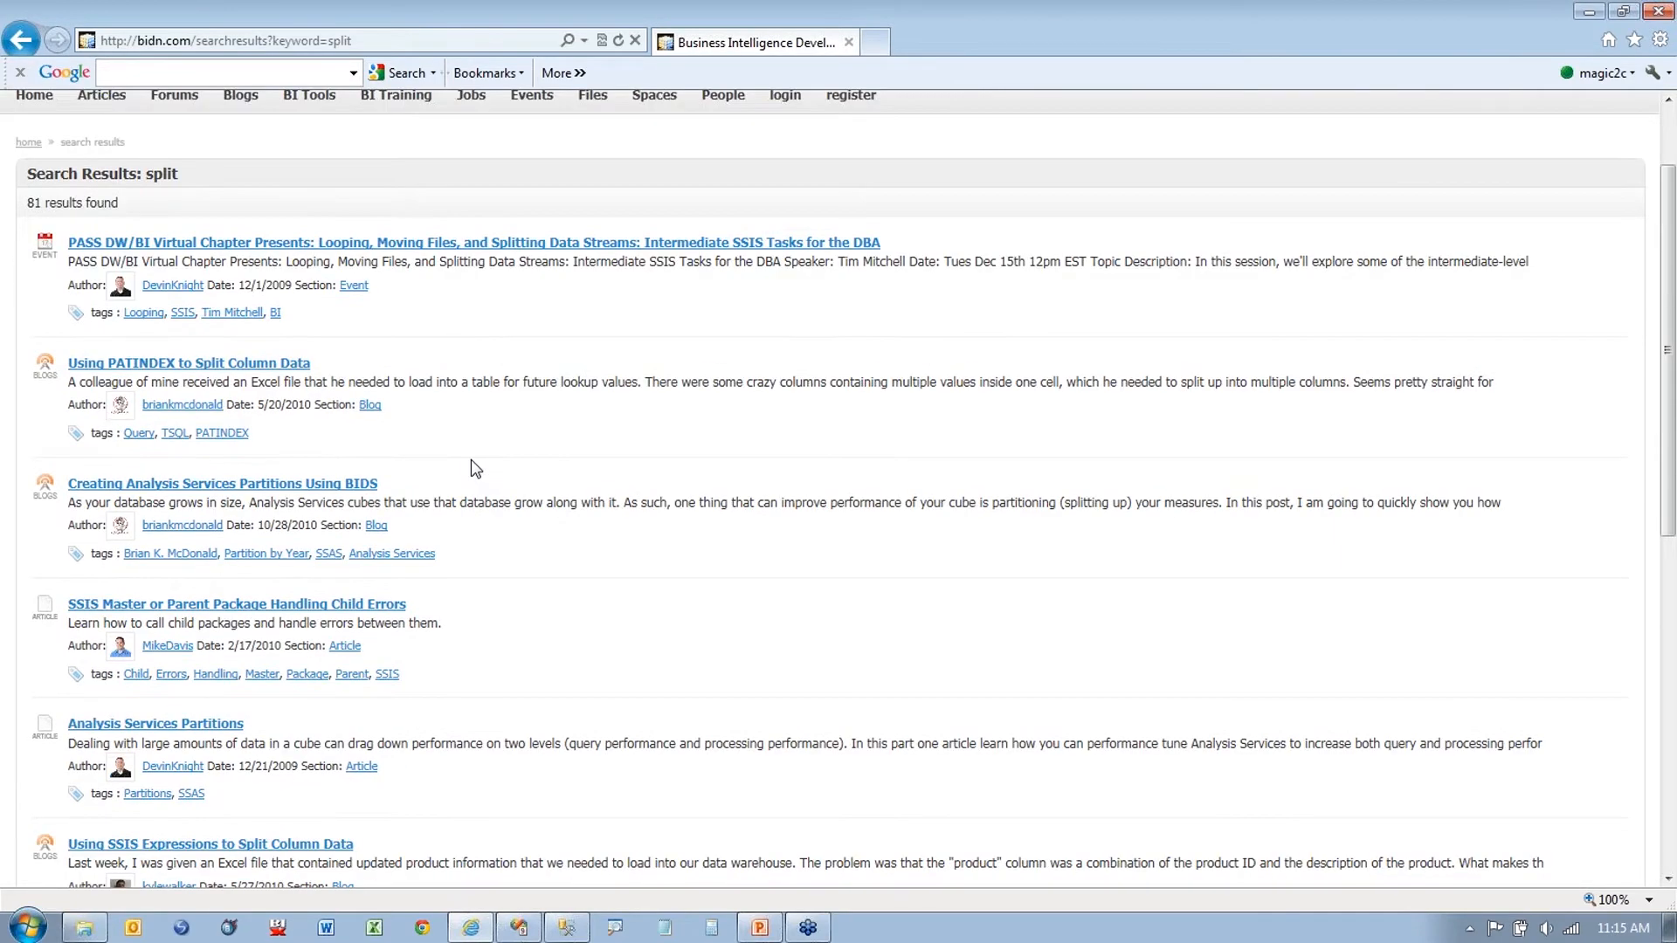
scroll(535, 486, "down", 4)
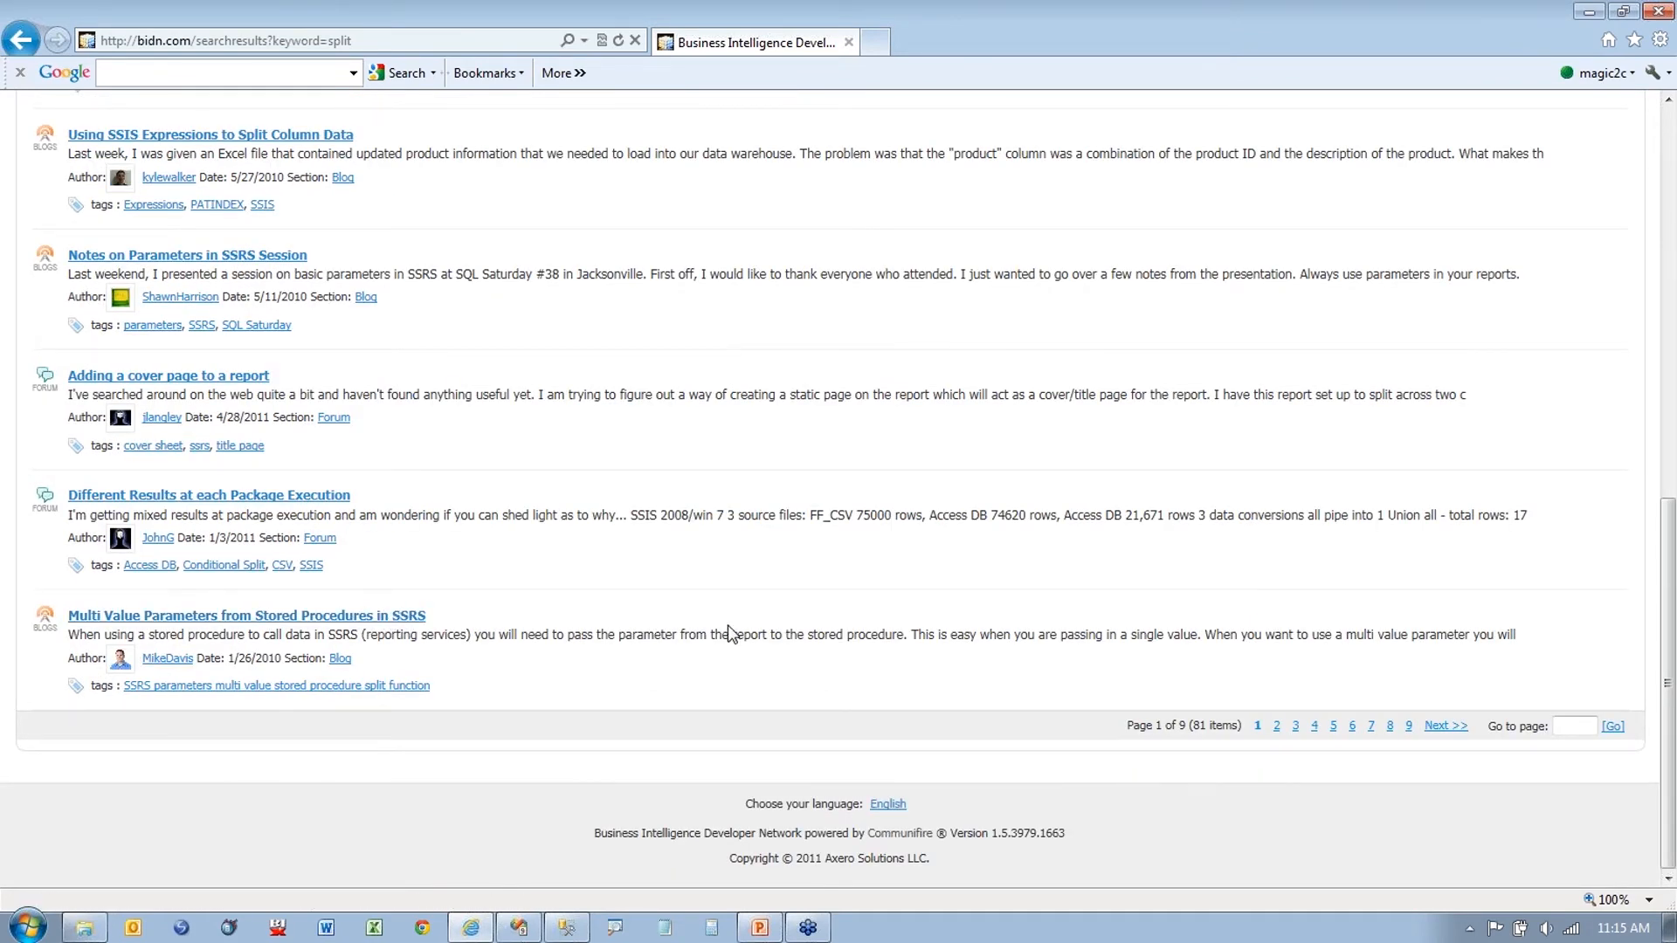
left_click(1584, 12)
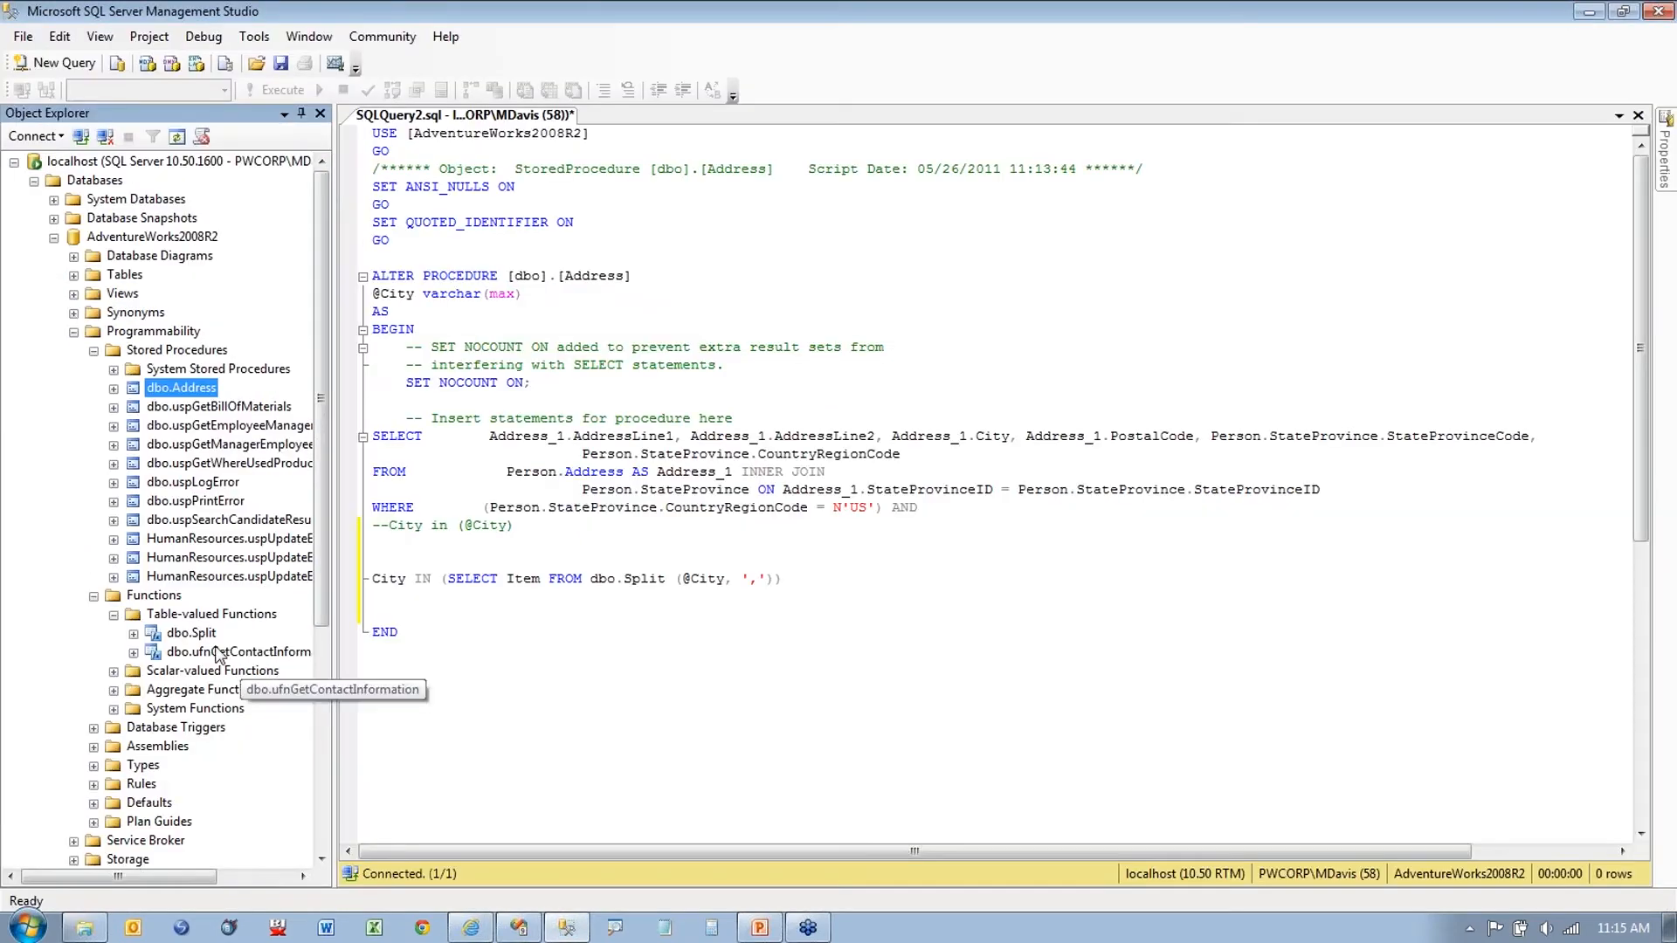
right_click(182, 633)
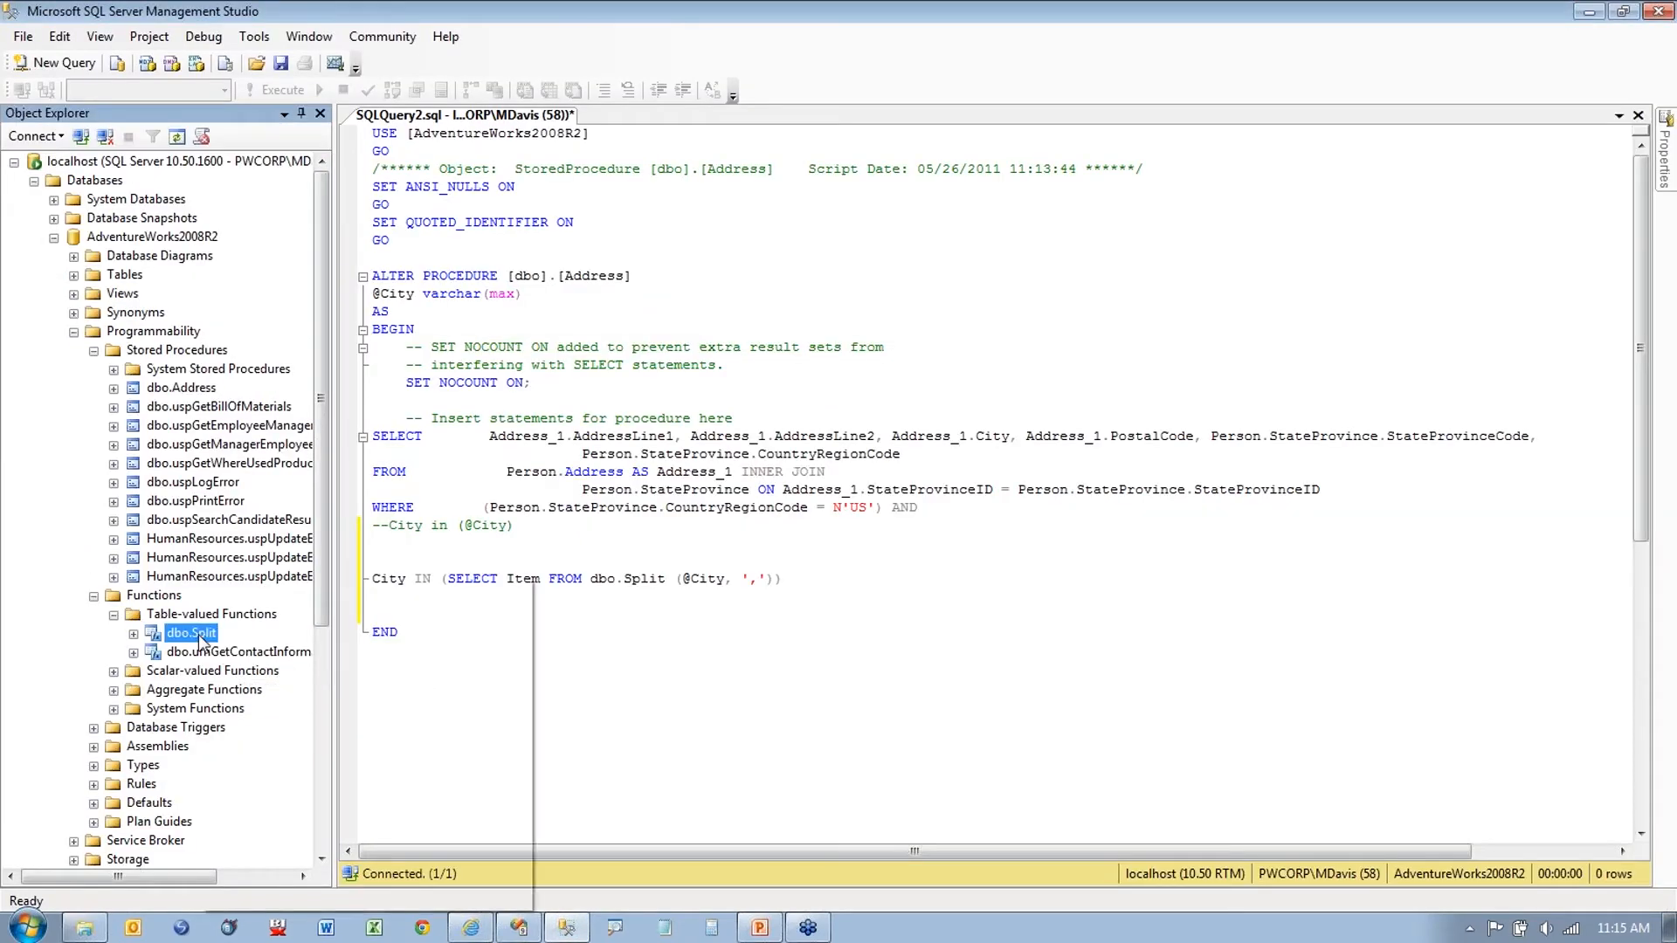
left_click(416, 640)
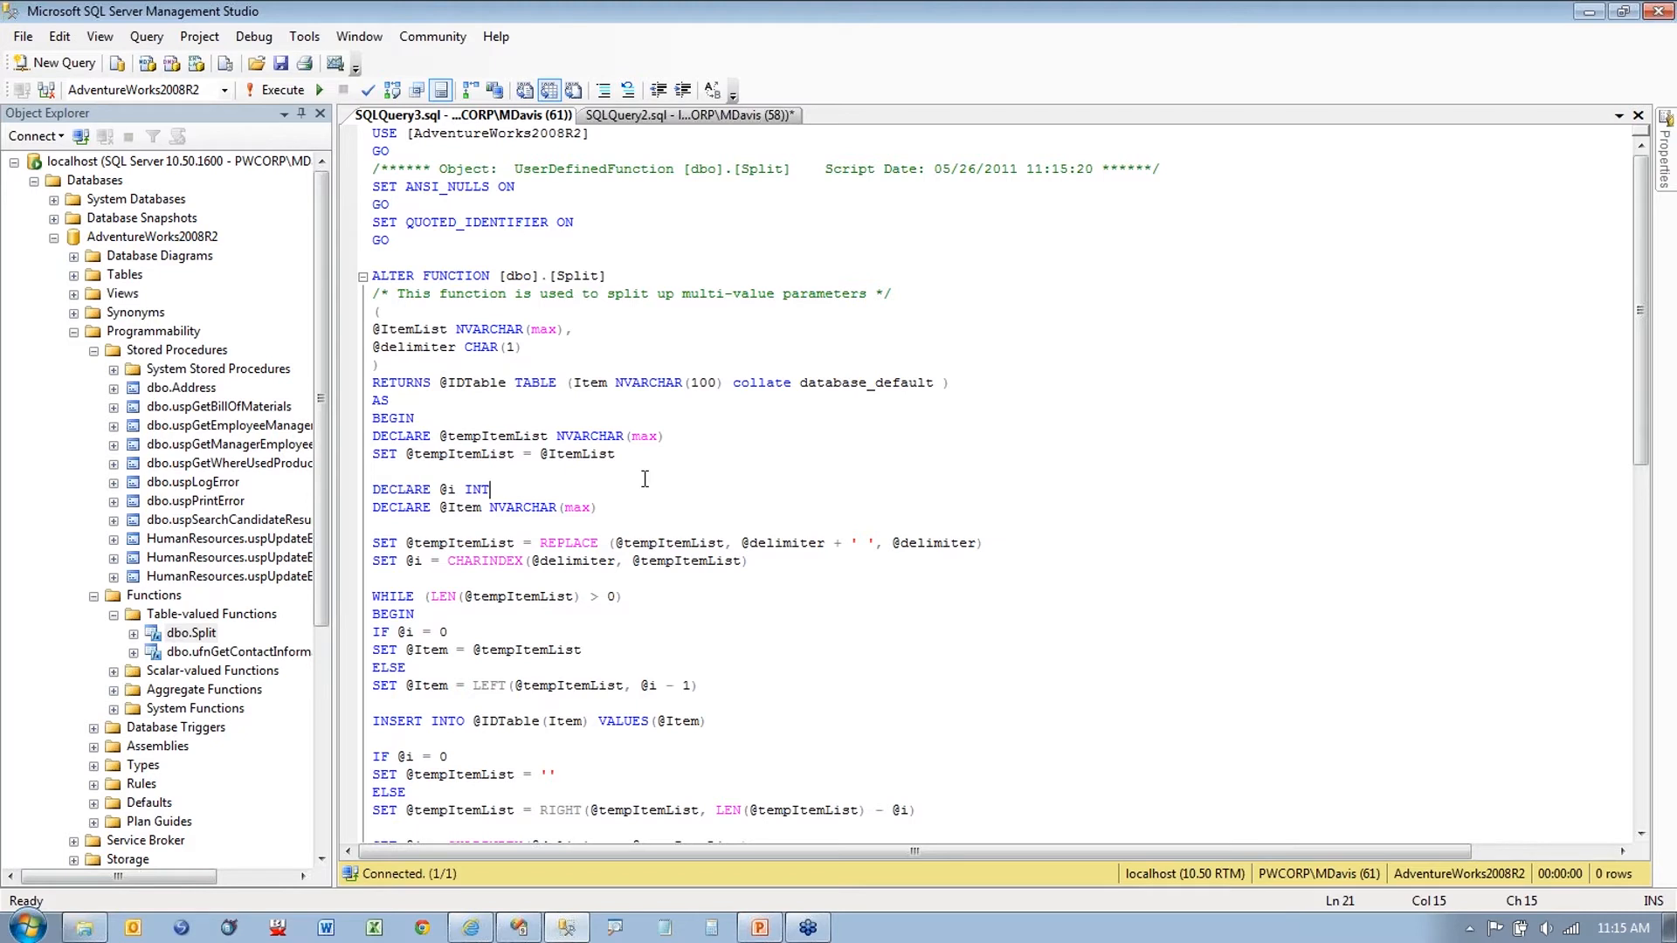
left_click(679, 524)
scroll(661, 509, "down", 1)
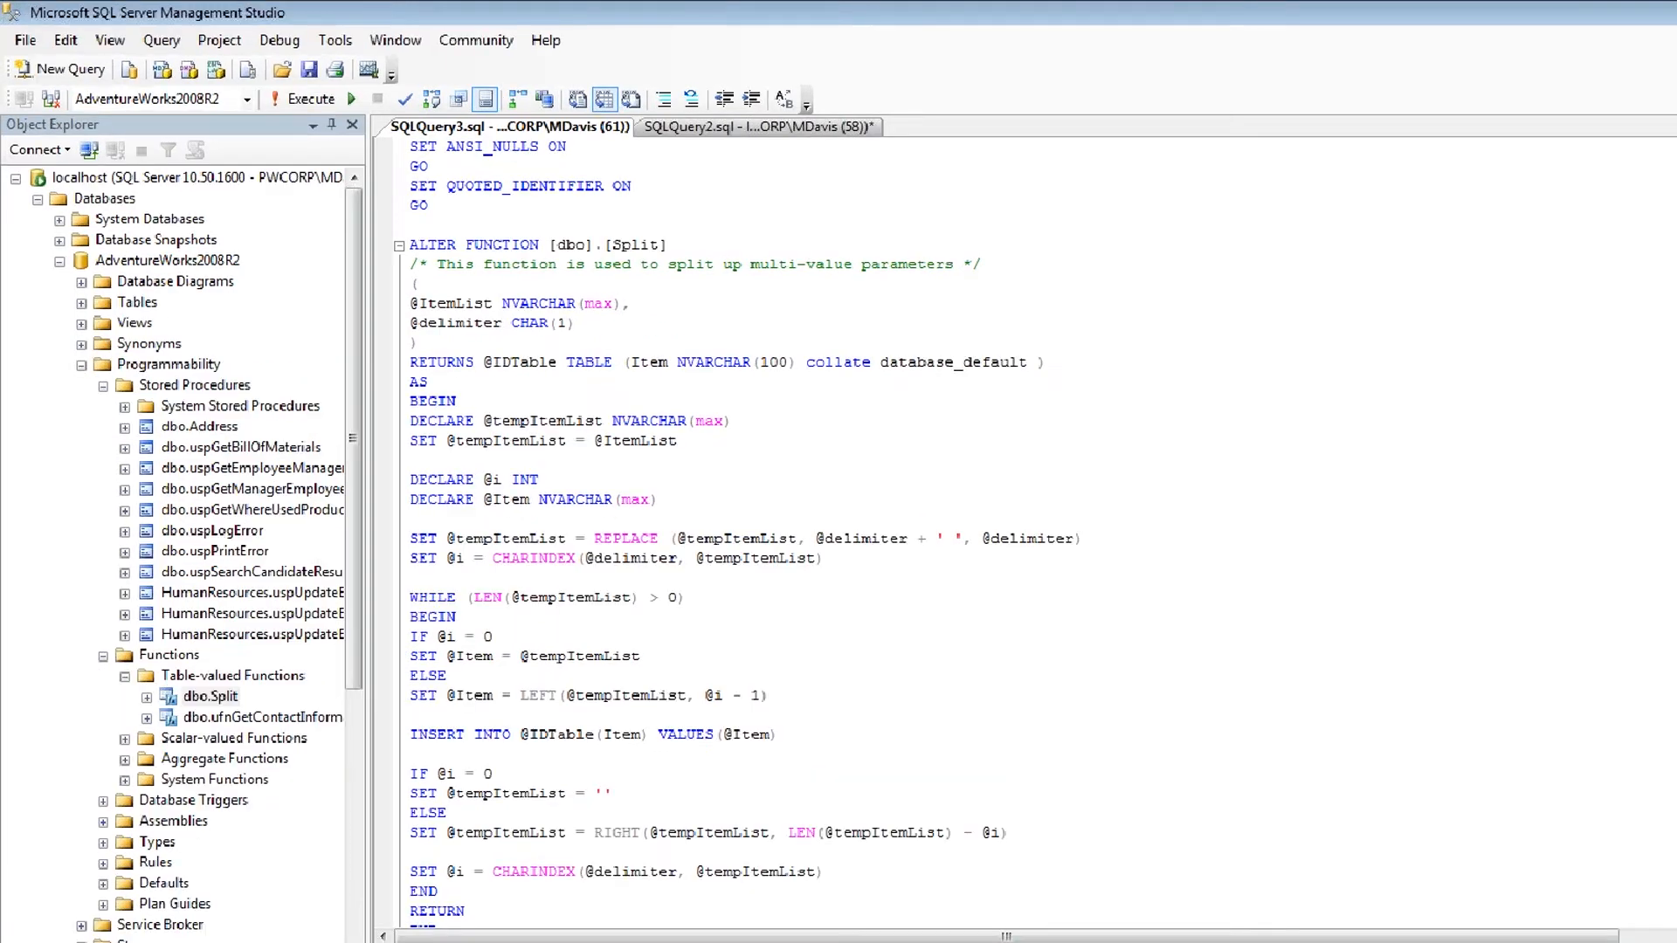
left_click_drag(762, 303, 870, 299)
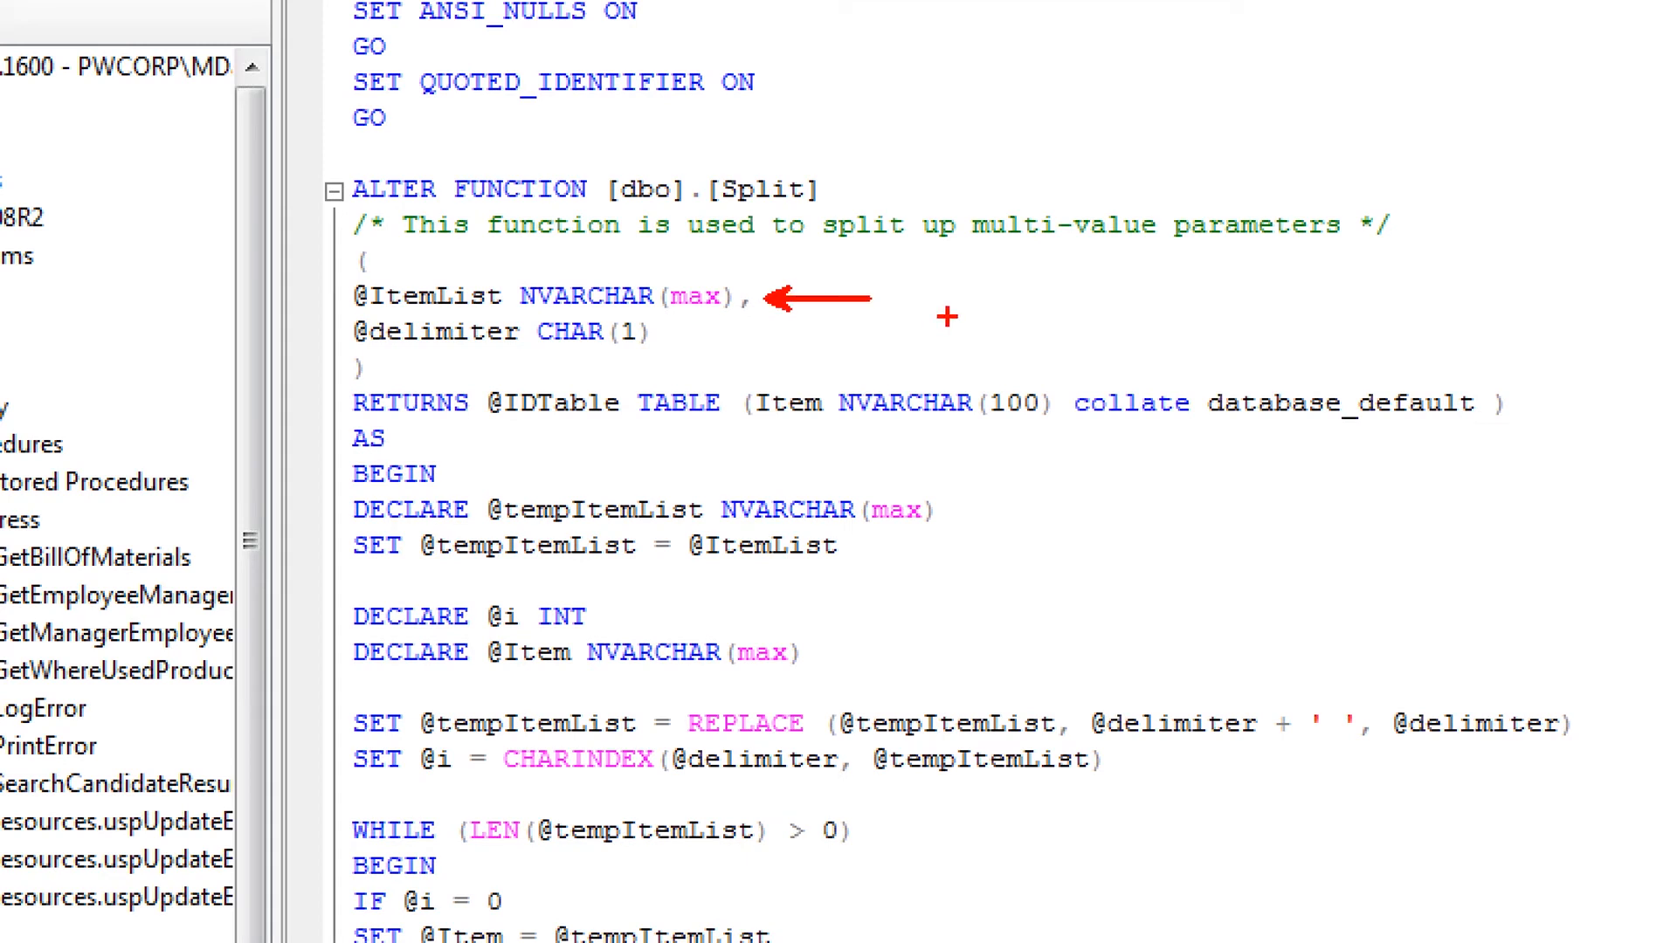
left_click_drag(696, 332, 736, 331)
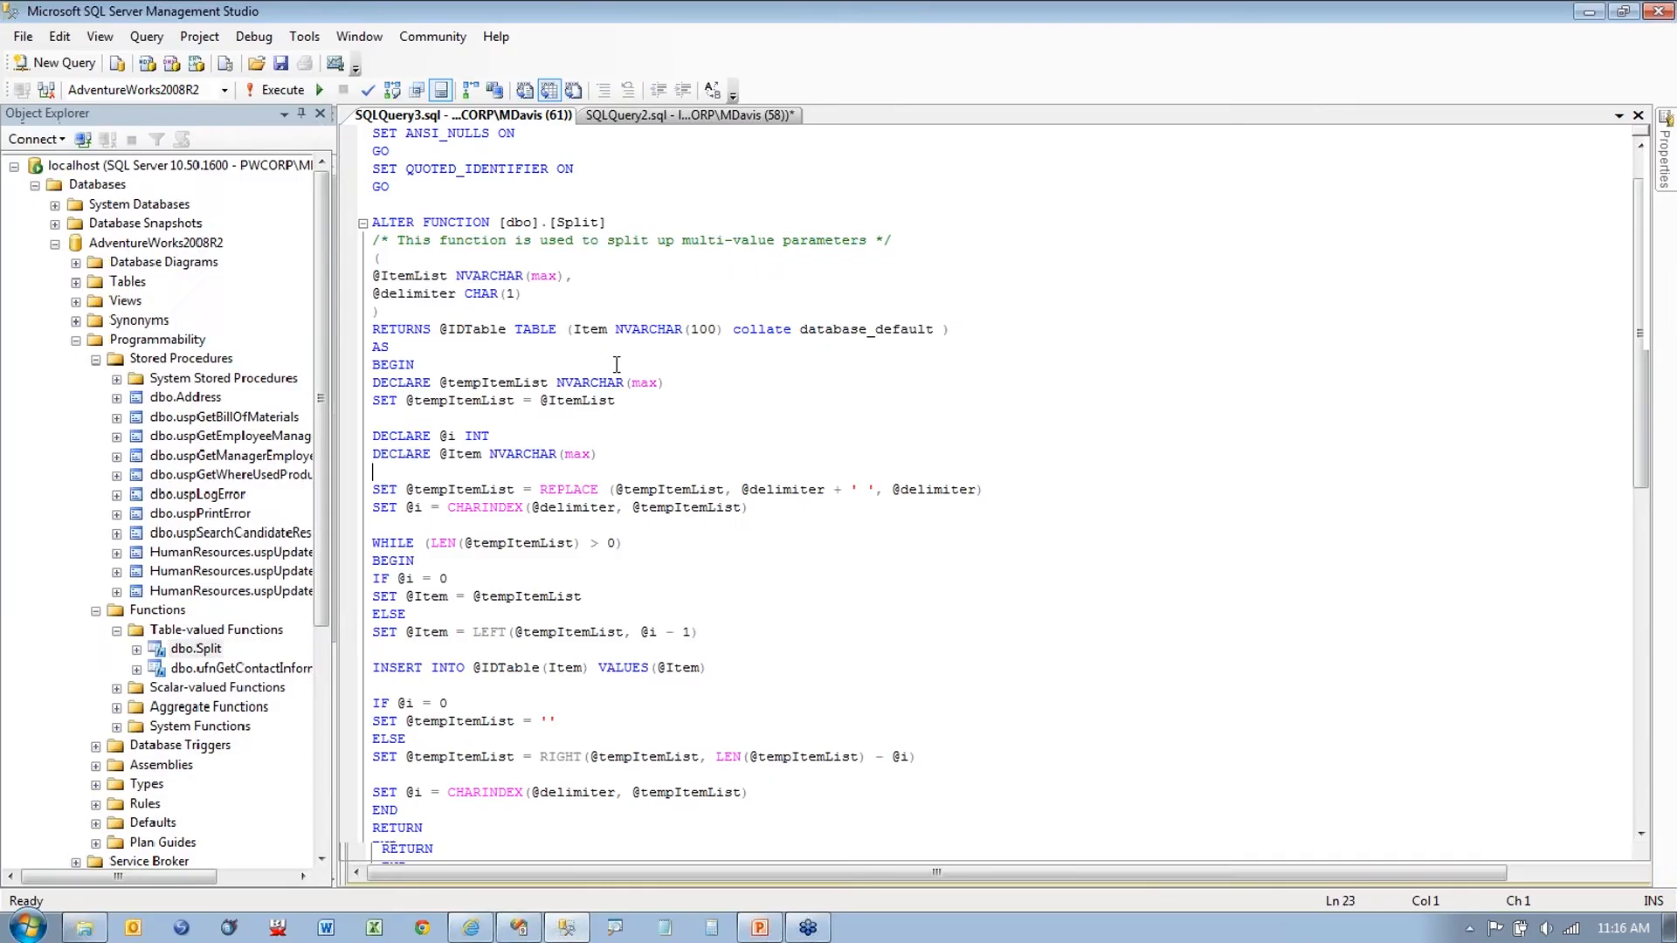
scroll(987, 878, "down", 3)
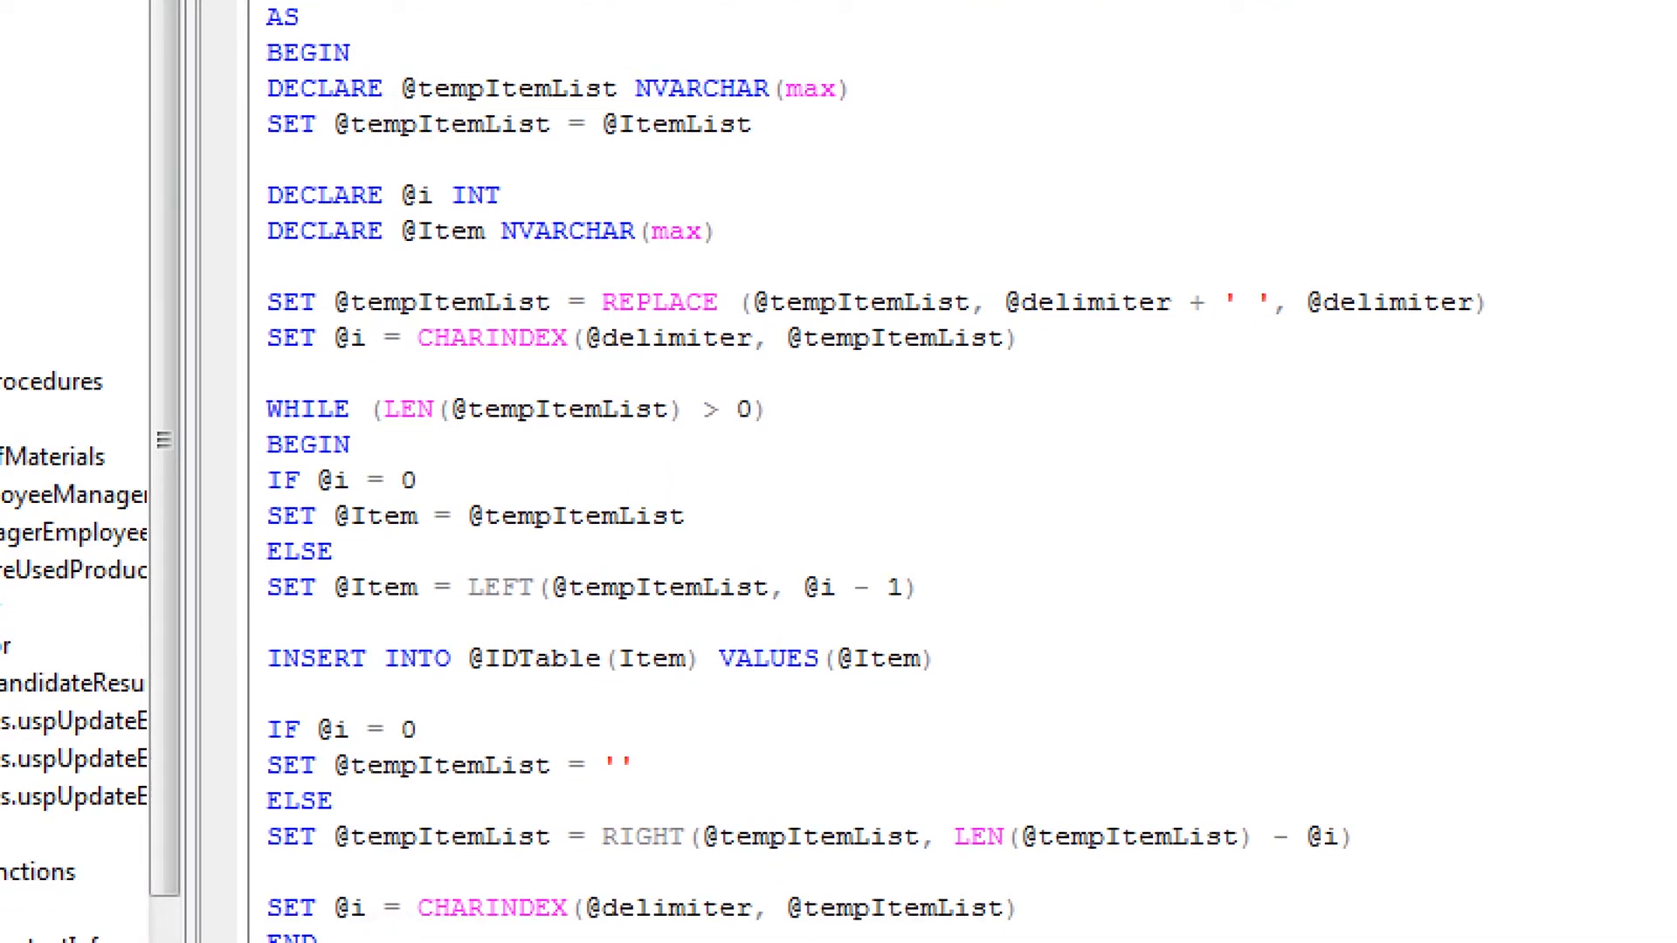
left_click_drag(391, 696, 870, 698)
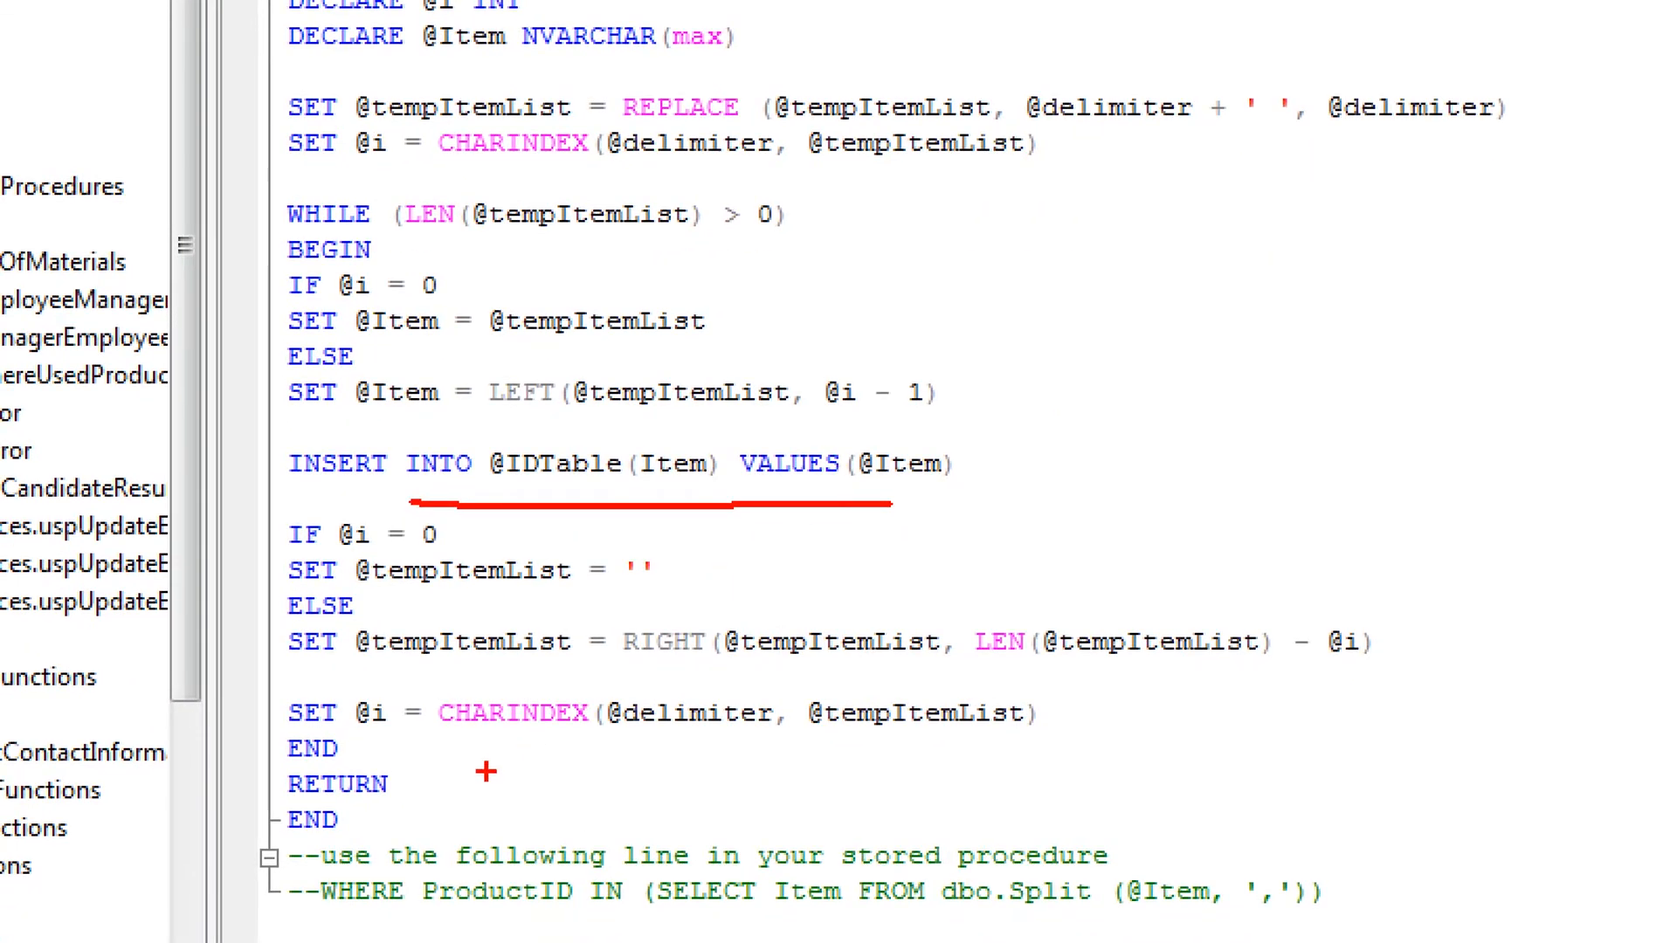
key("Escape")
left_click(1638, 115)
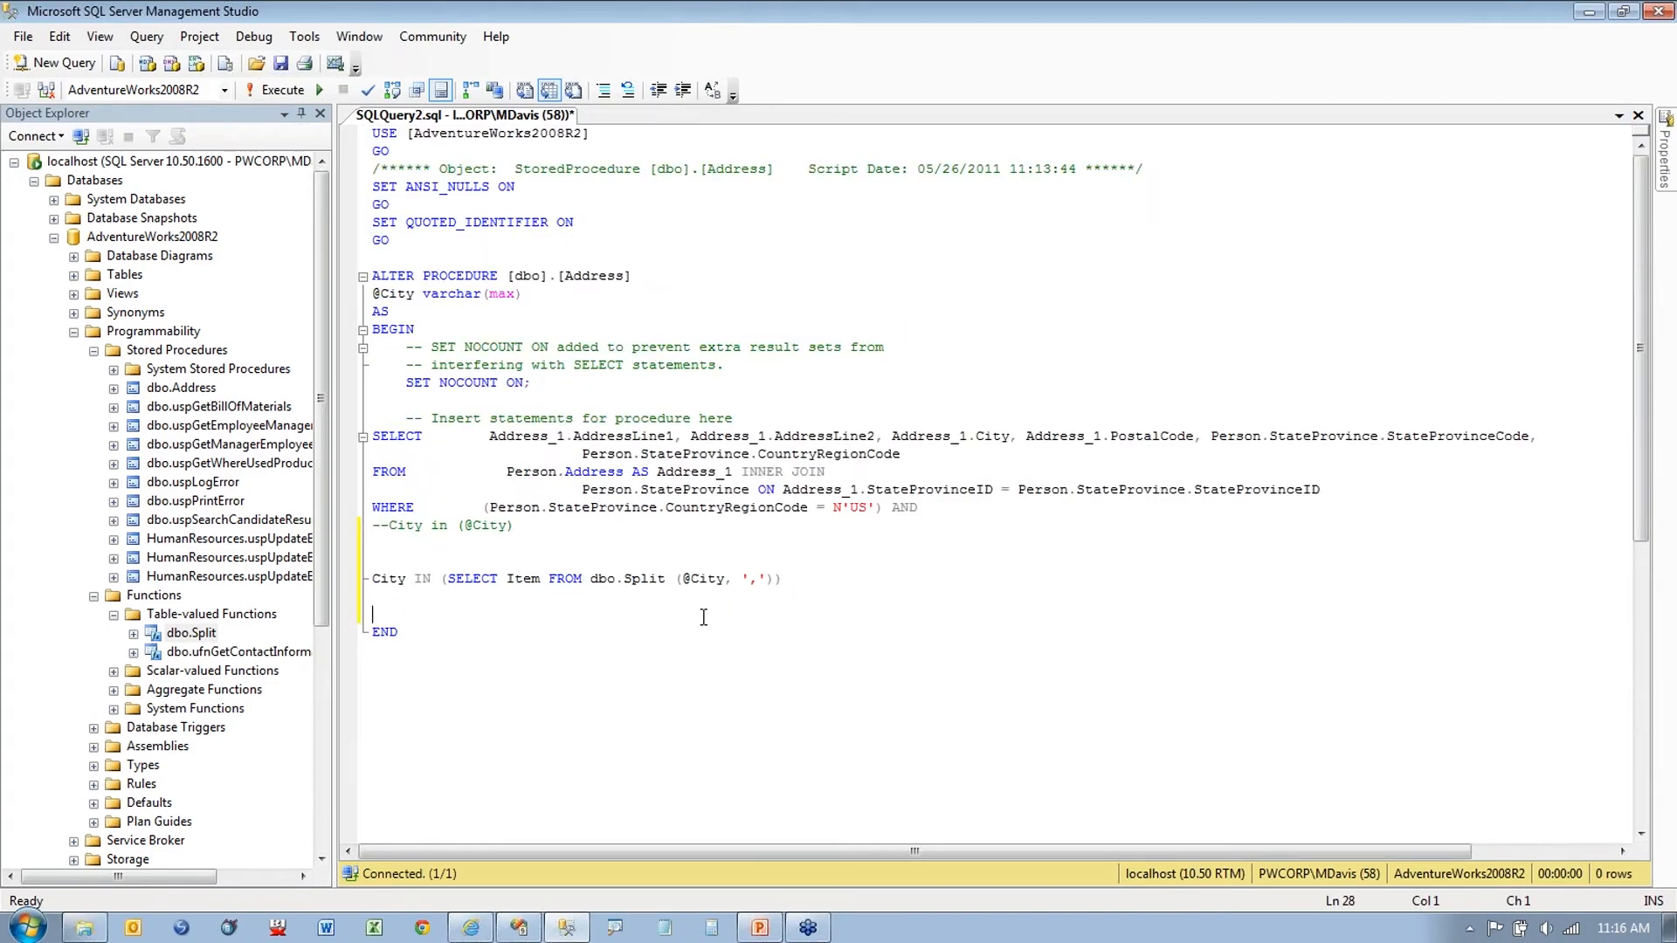
Step: Execute the ALTER PROCEDURE script for dbo.Address with F5
key("ctrl+1")
left_click(469, 601)
left_click_drag(457, 598, 539, 595)
left_click_drag(572, 422, 978, 422)
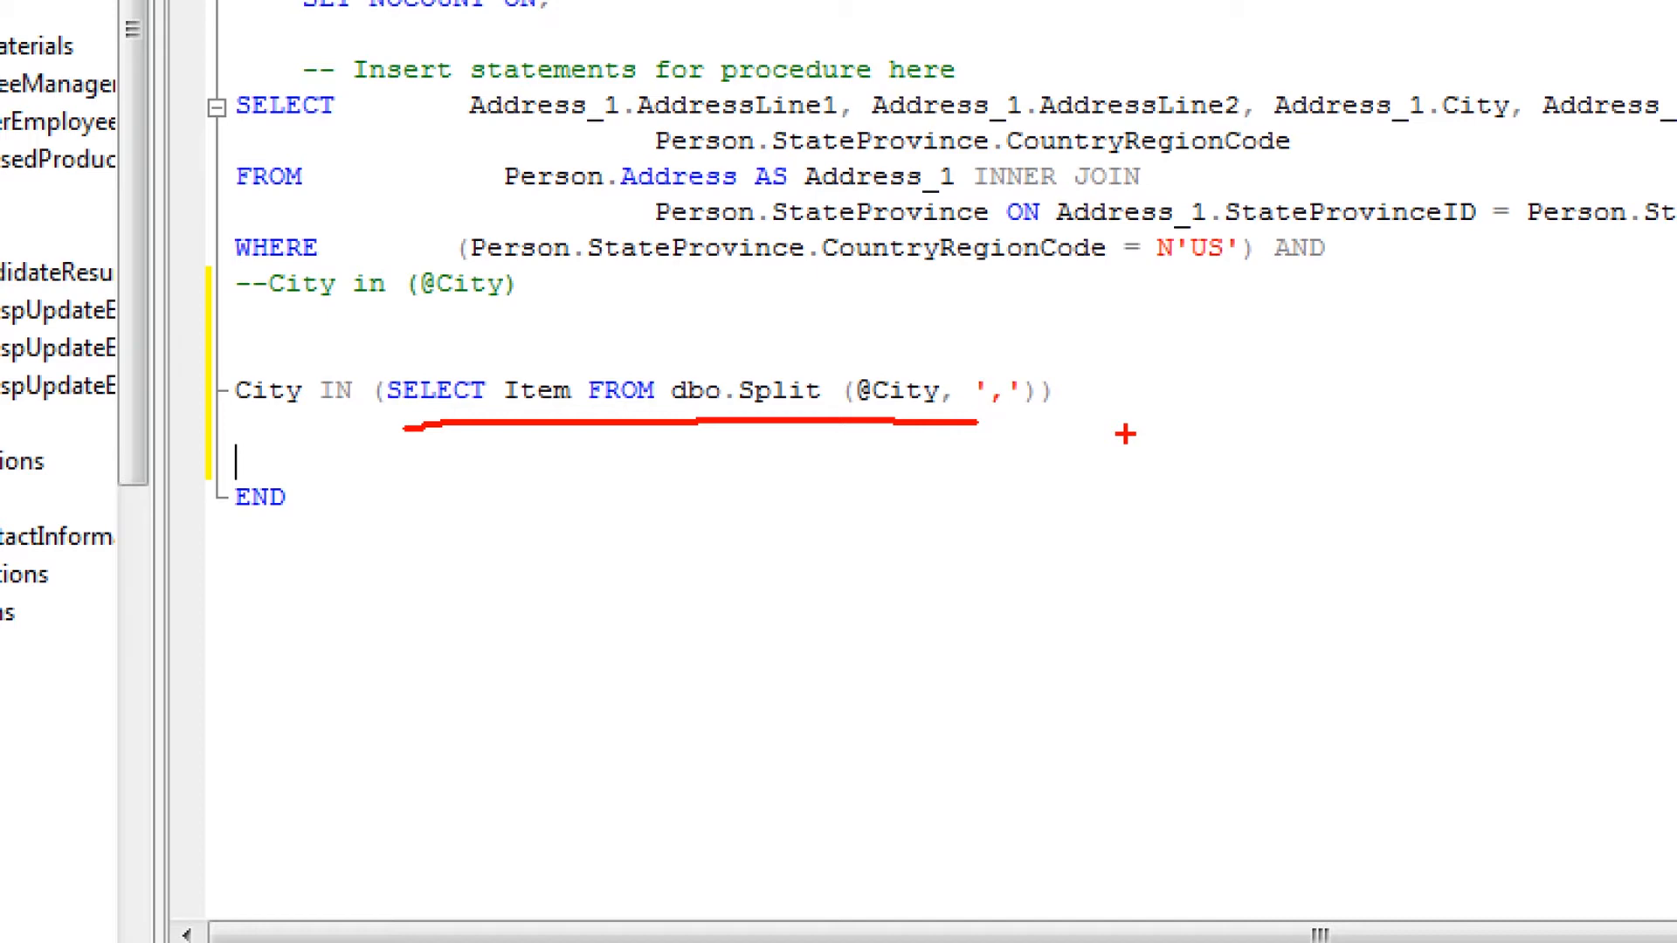
key("Escape")
key("F5")
left_click(766, 301)
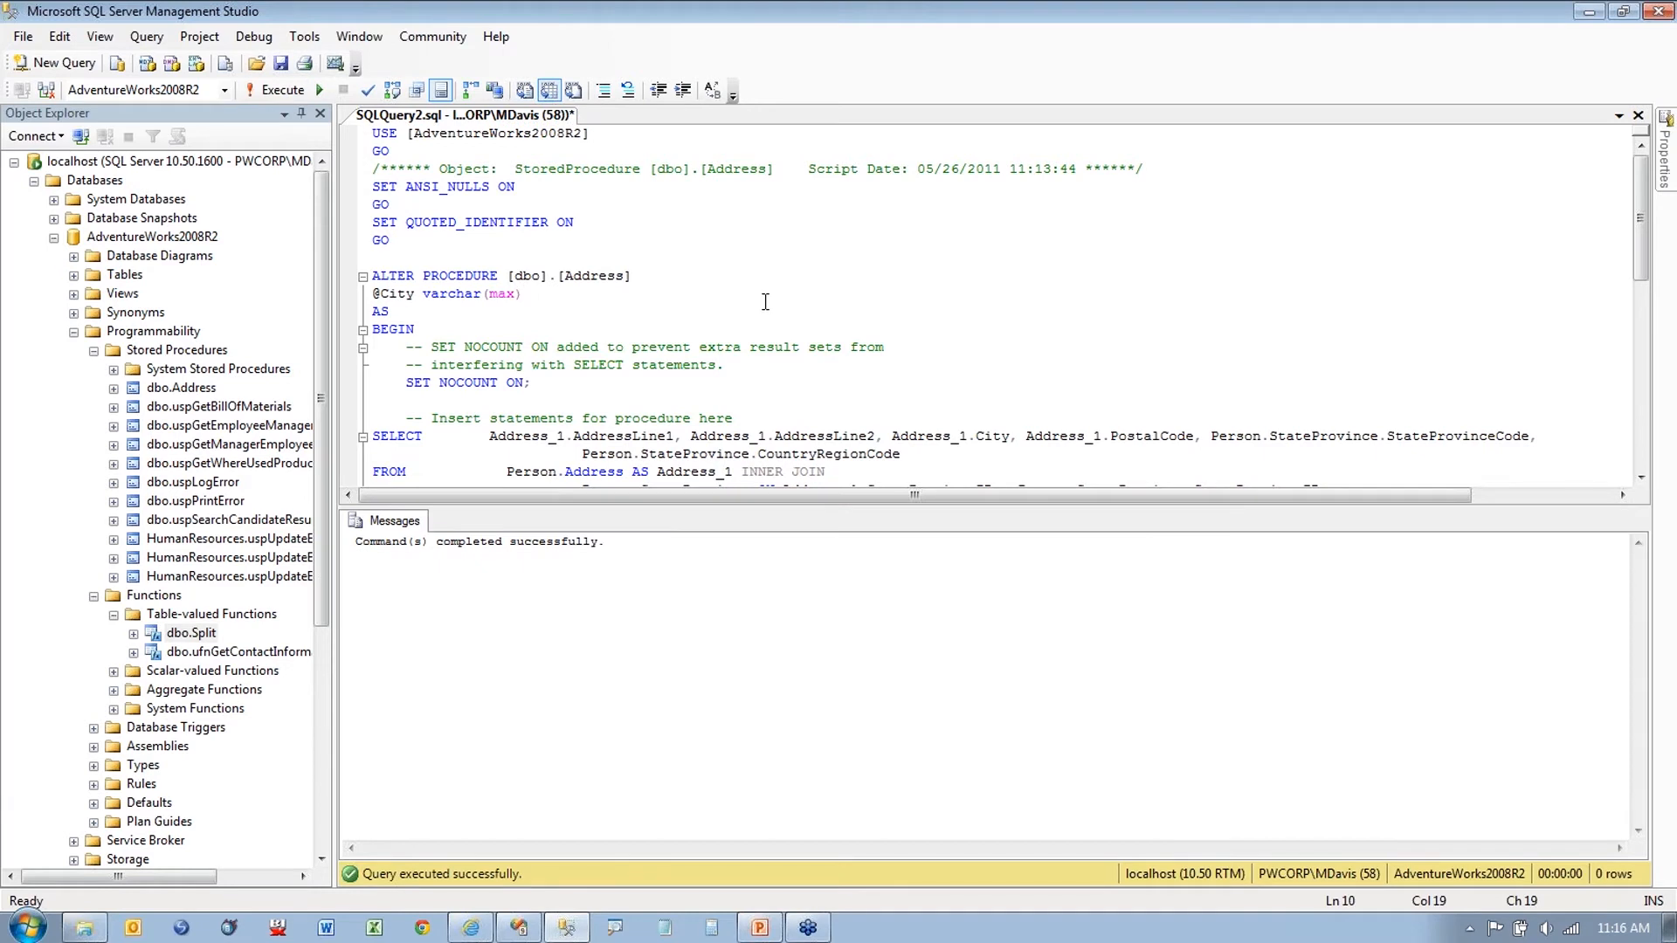
key("ctrl+r")
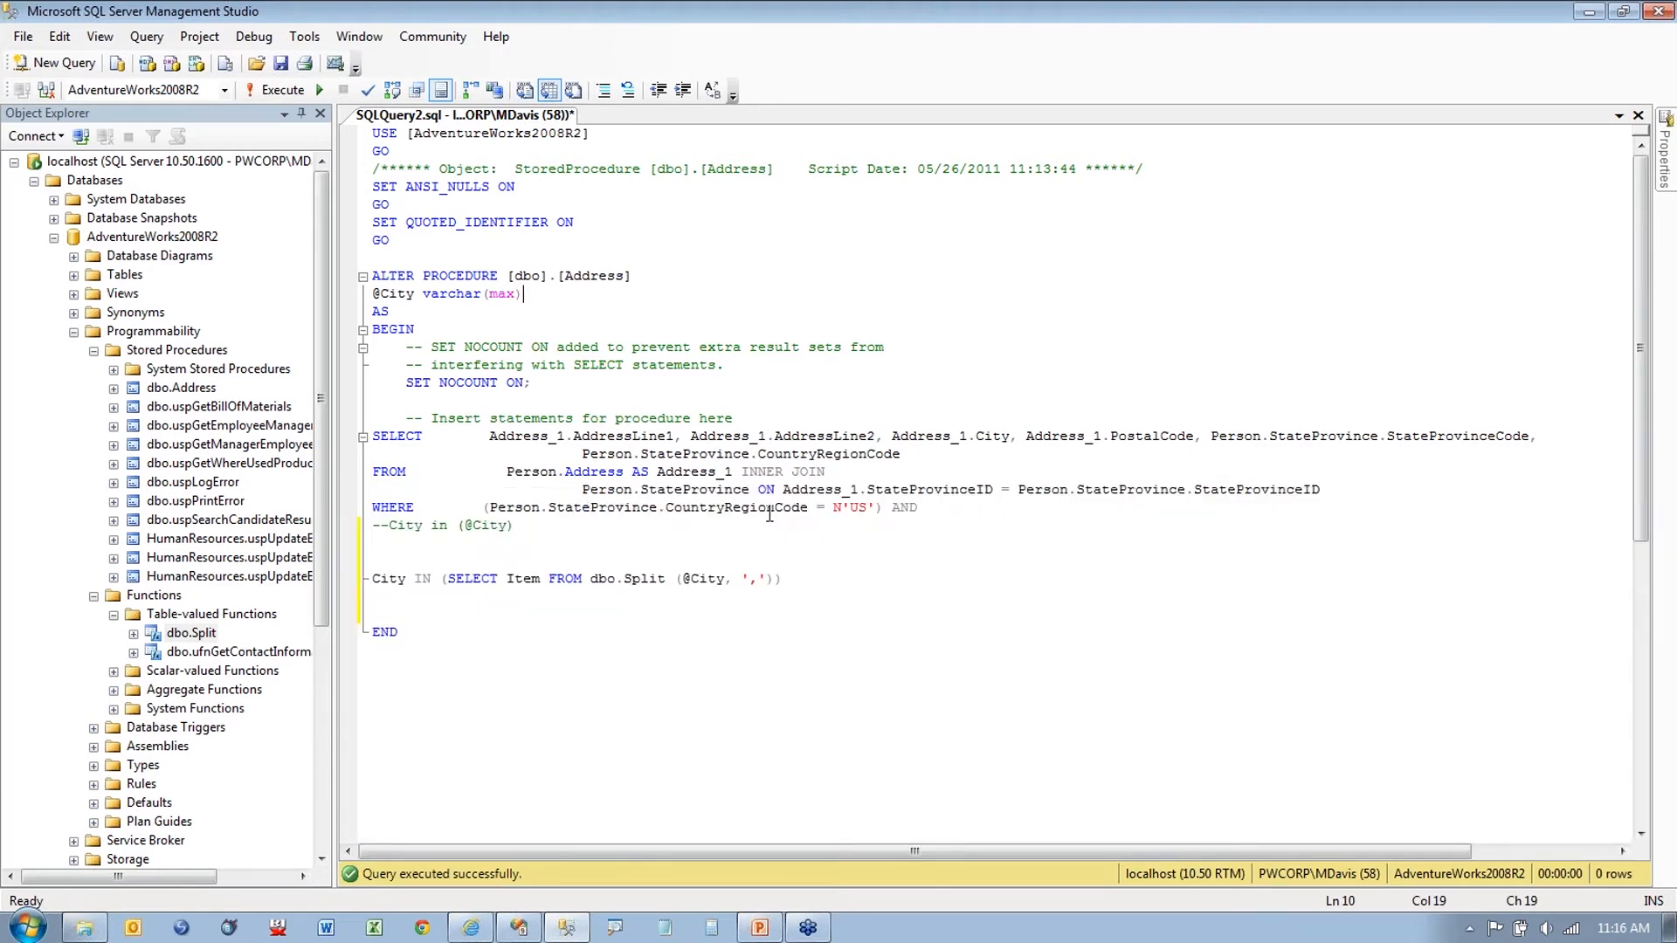
left_click_drag(804, 573, 748, 599)
left_click(827, 600)
left_click_drag(527, 531, 374, 528)
left_click(556, 534)
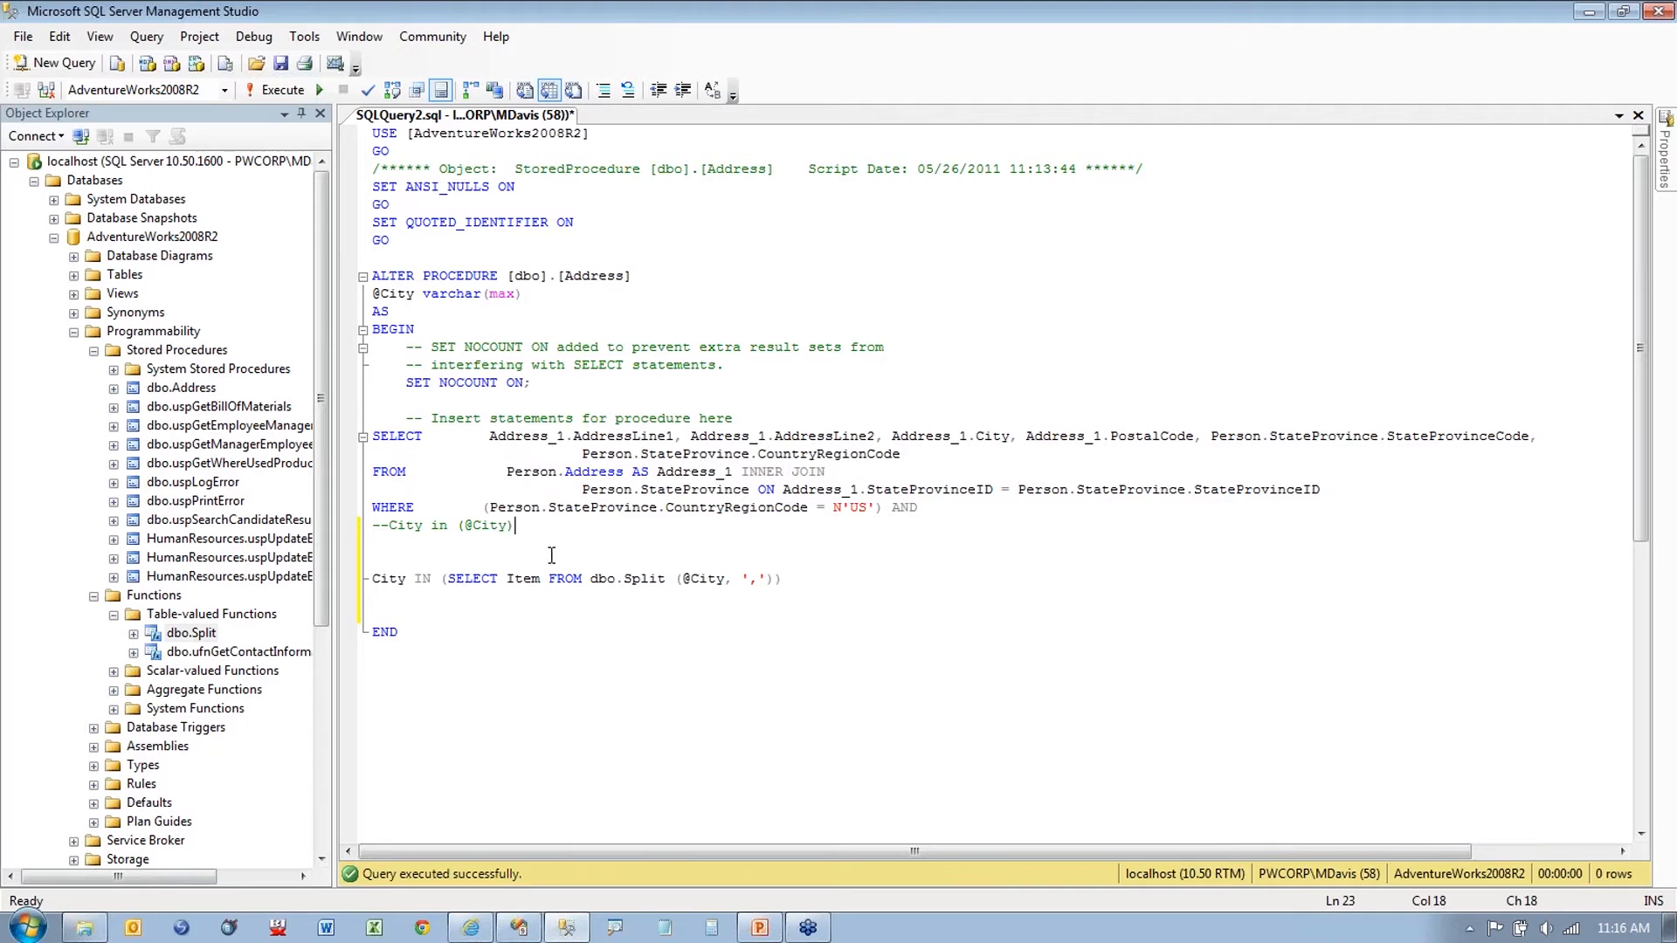
left_click(522, 927)
Step: Preview Sproc.rdl for Albany and Alhambra, confirming five rows including Alhambra, then return to Design
left_click(371, 145)
left_click(464, 181)
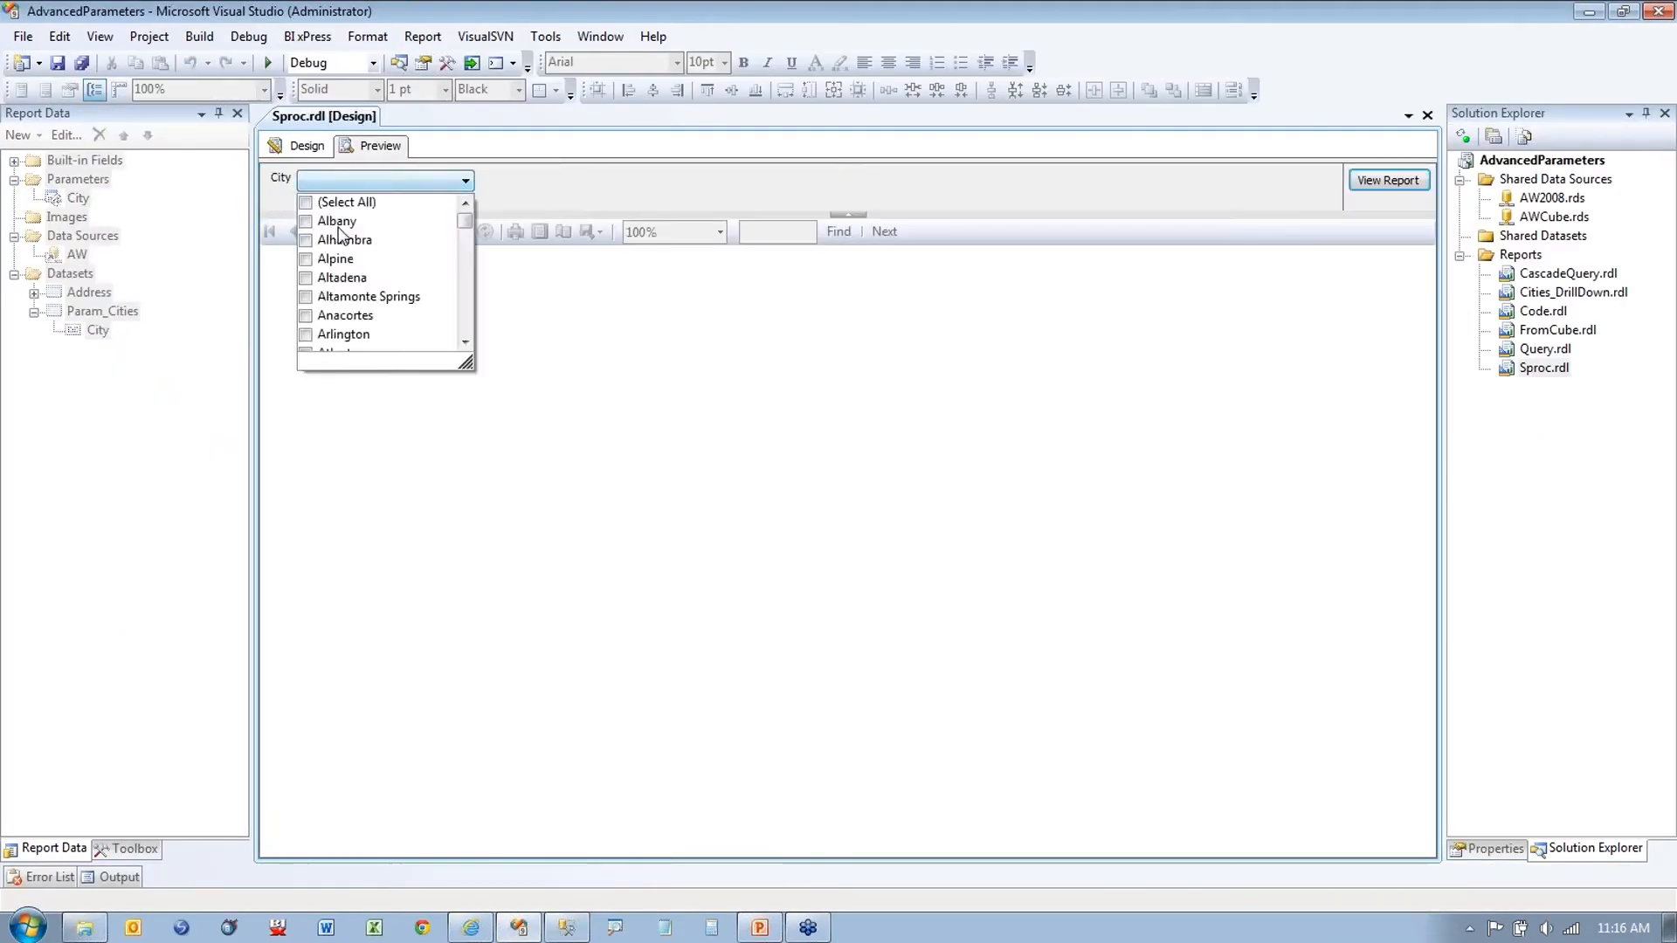
left_click(306, 221)
left_click(306, 240)
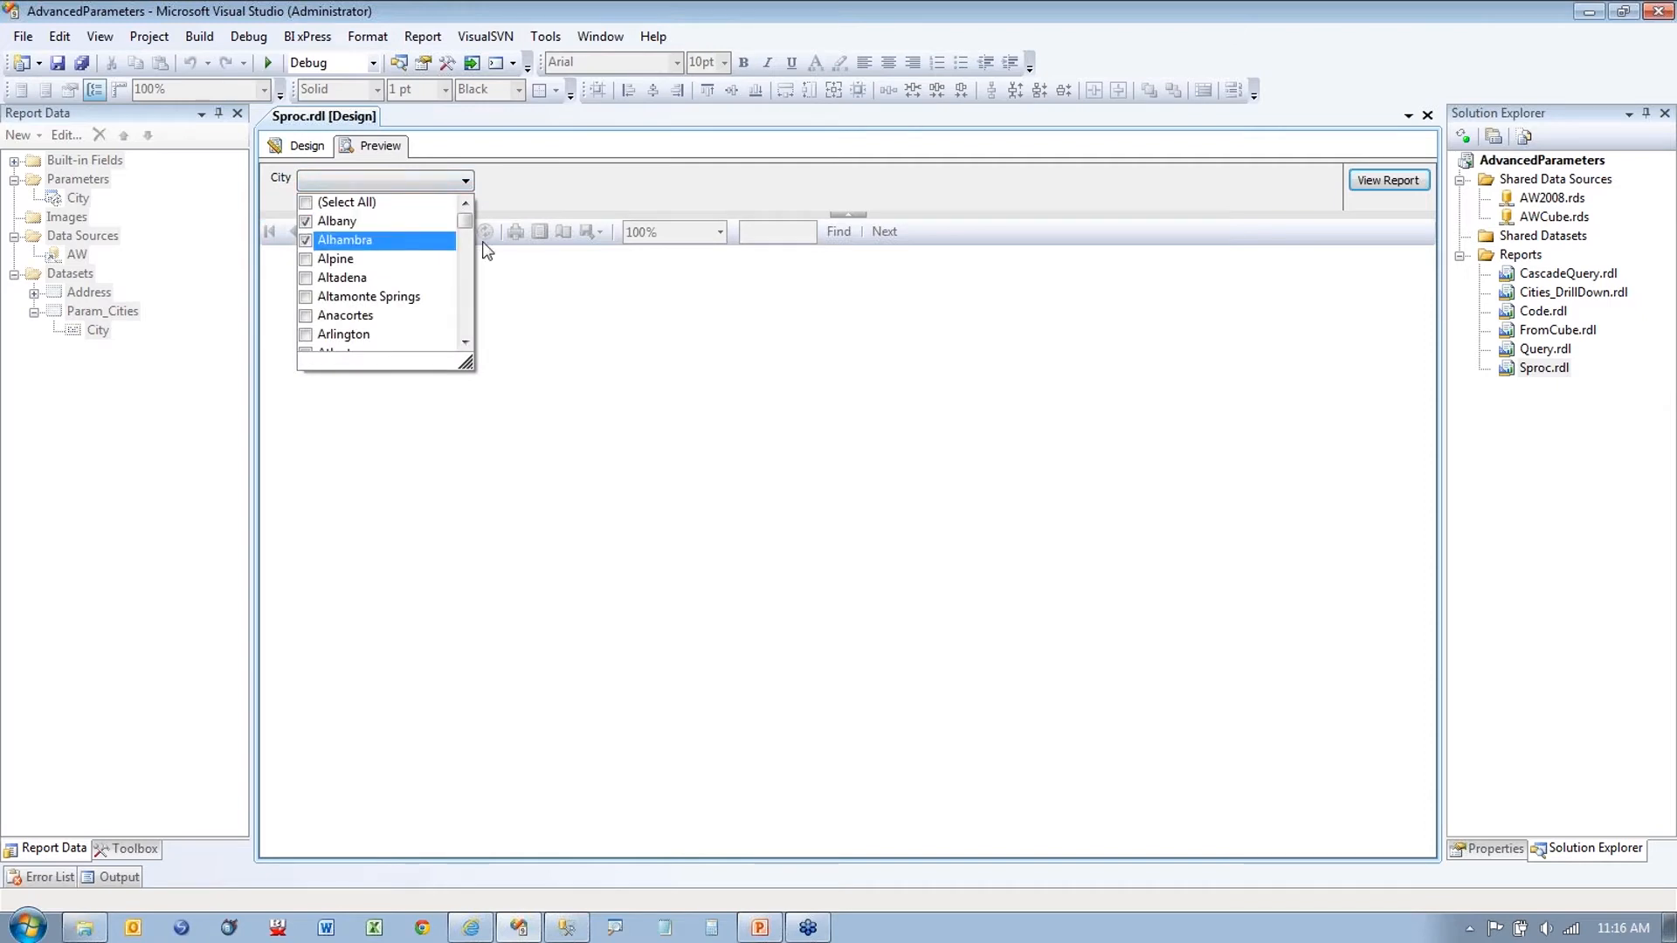
left_click(1359, 181)
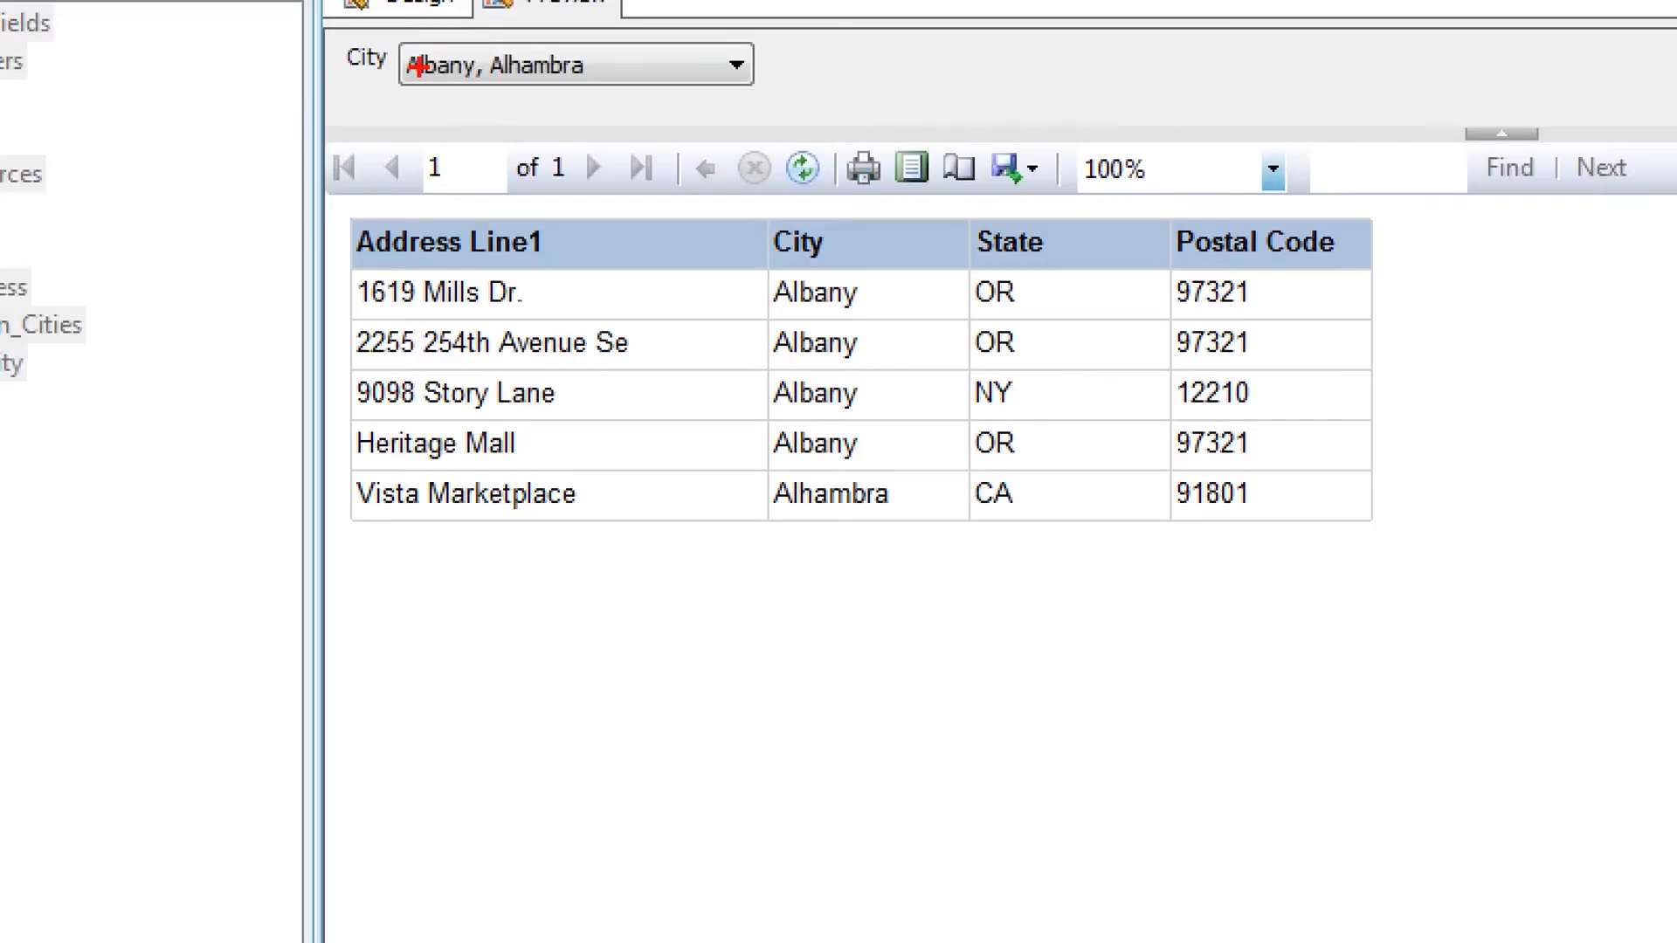
left_click_drag(422, 83, 658, 90)
left_click_drag(868, 291, 871, 371)
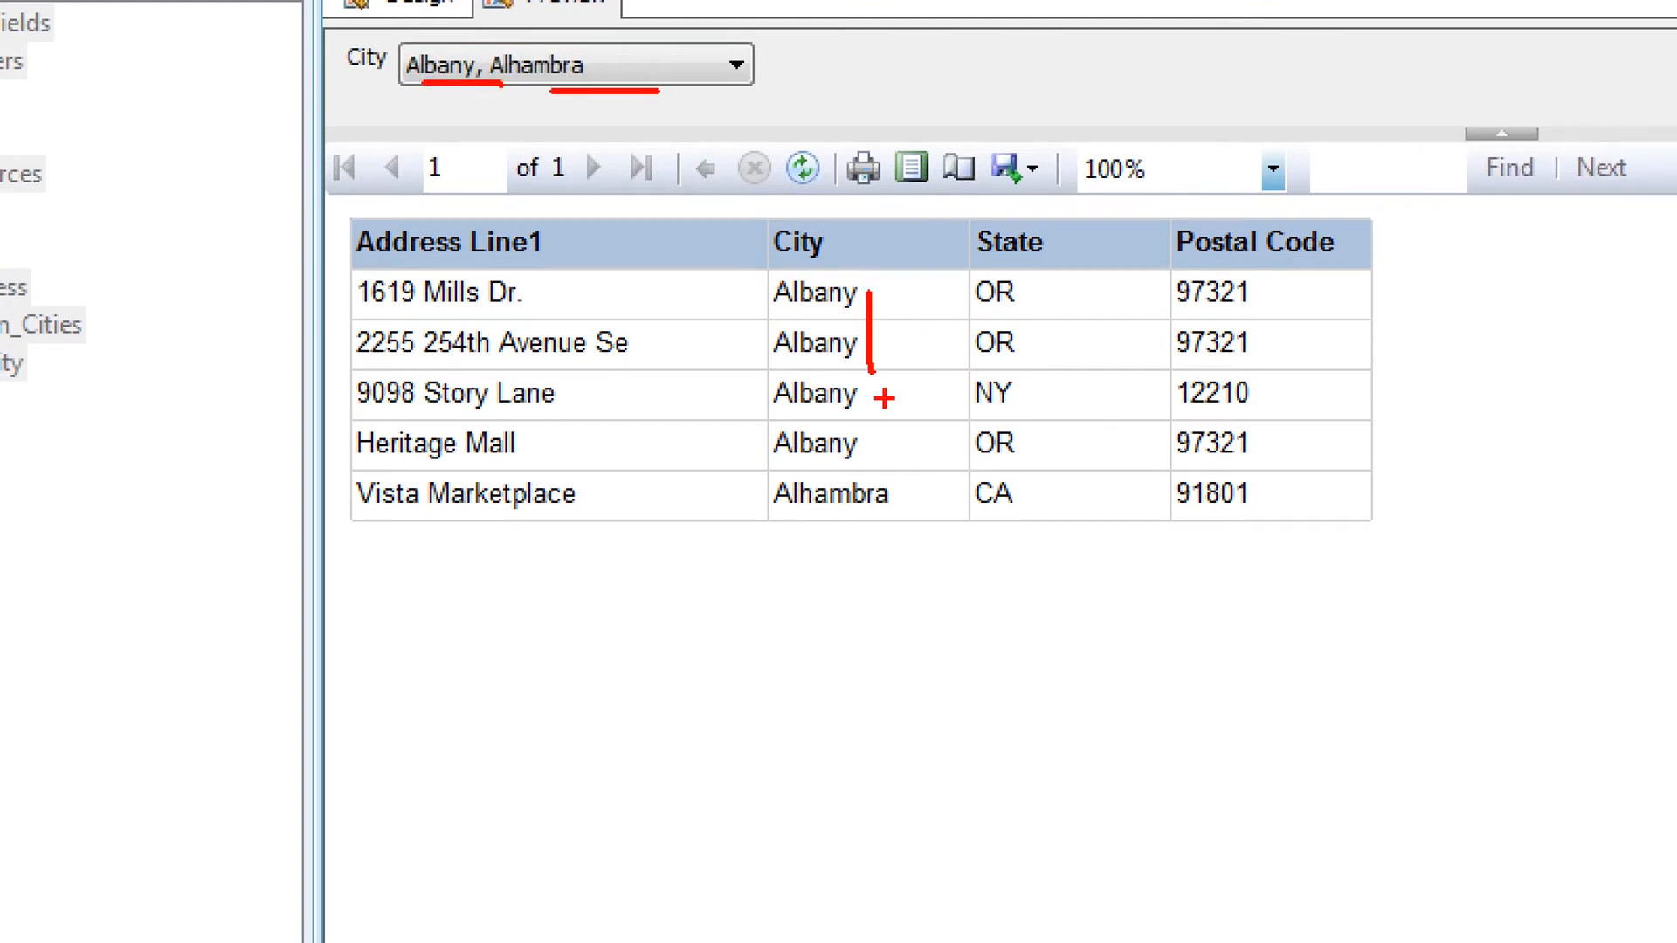
left_click_drag(911, 501, 926, 502)
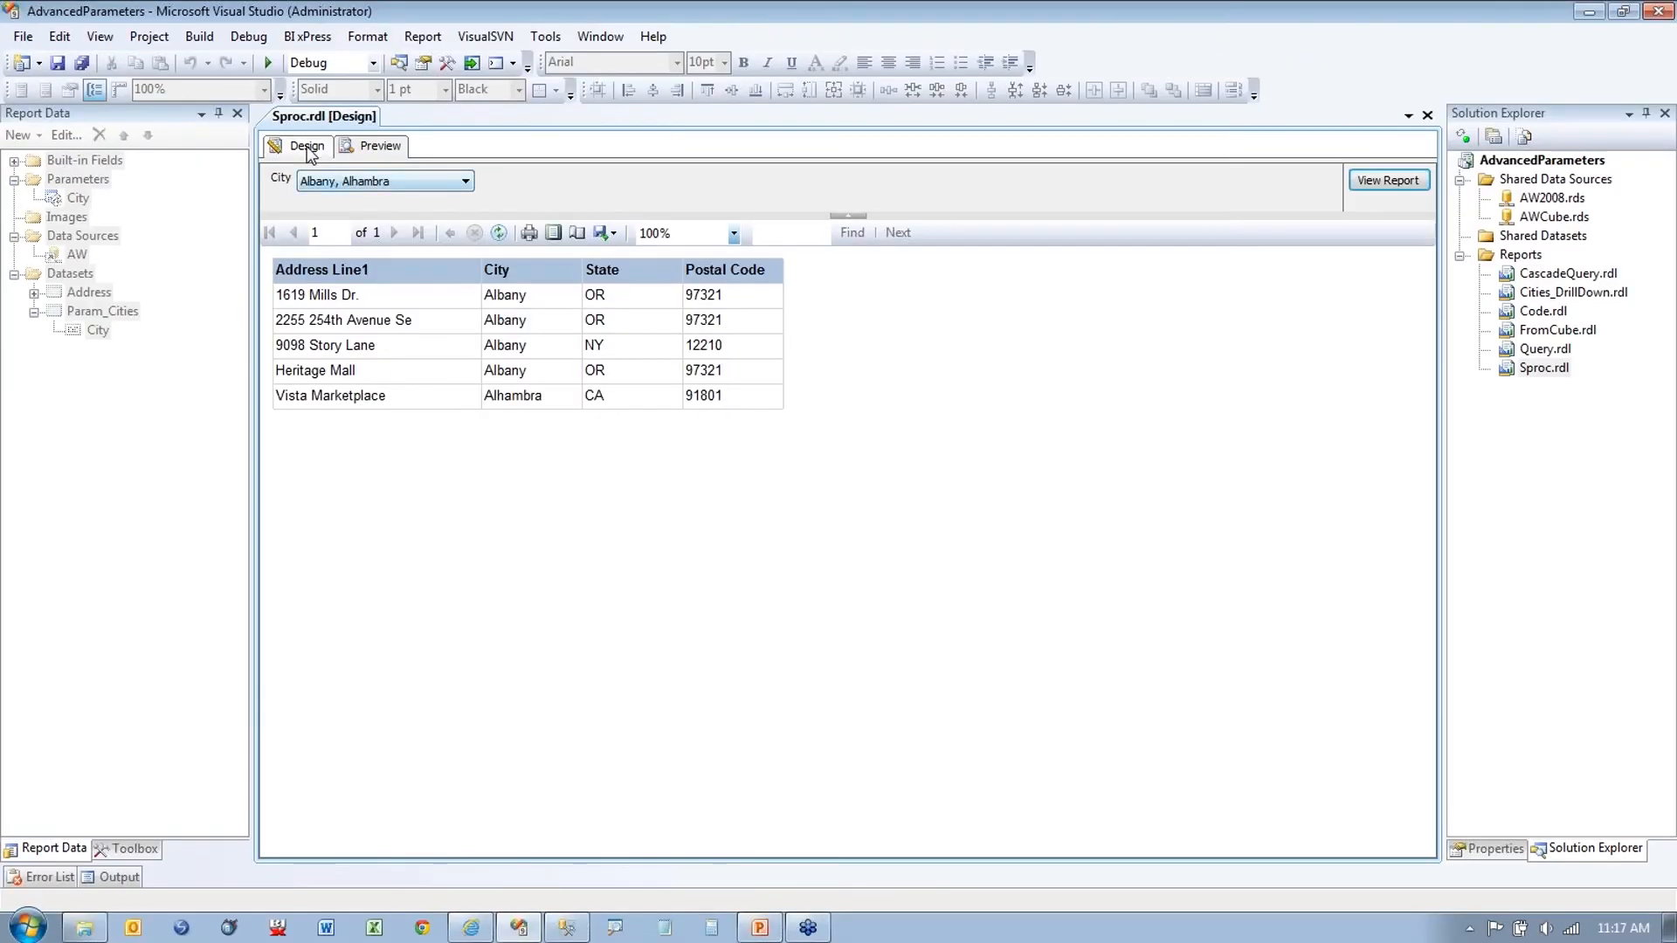
left_click(297, 145)
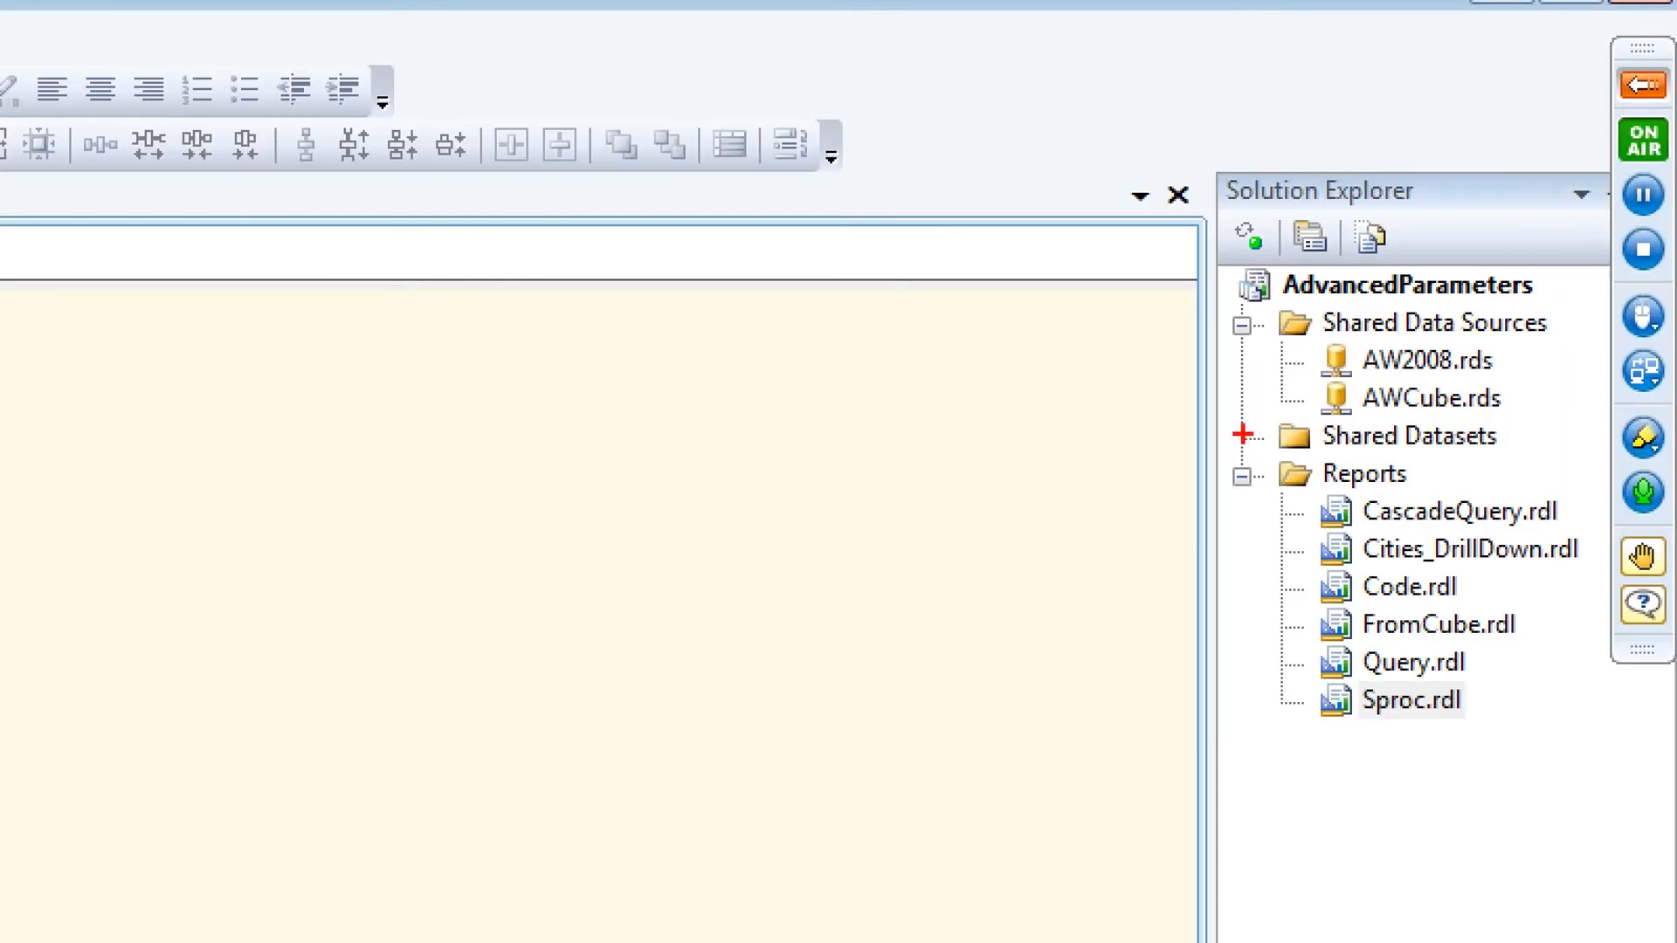
Step: Glance at the PowerPoint slides, then return to Visual Studio
left_click_drag(1457, 235, 1421, 243)
left_click_drag(1320, 460, 1429, 455)
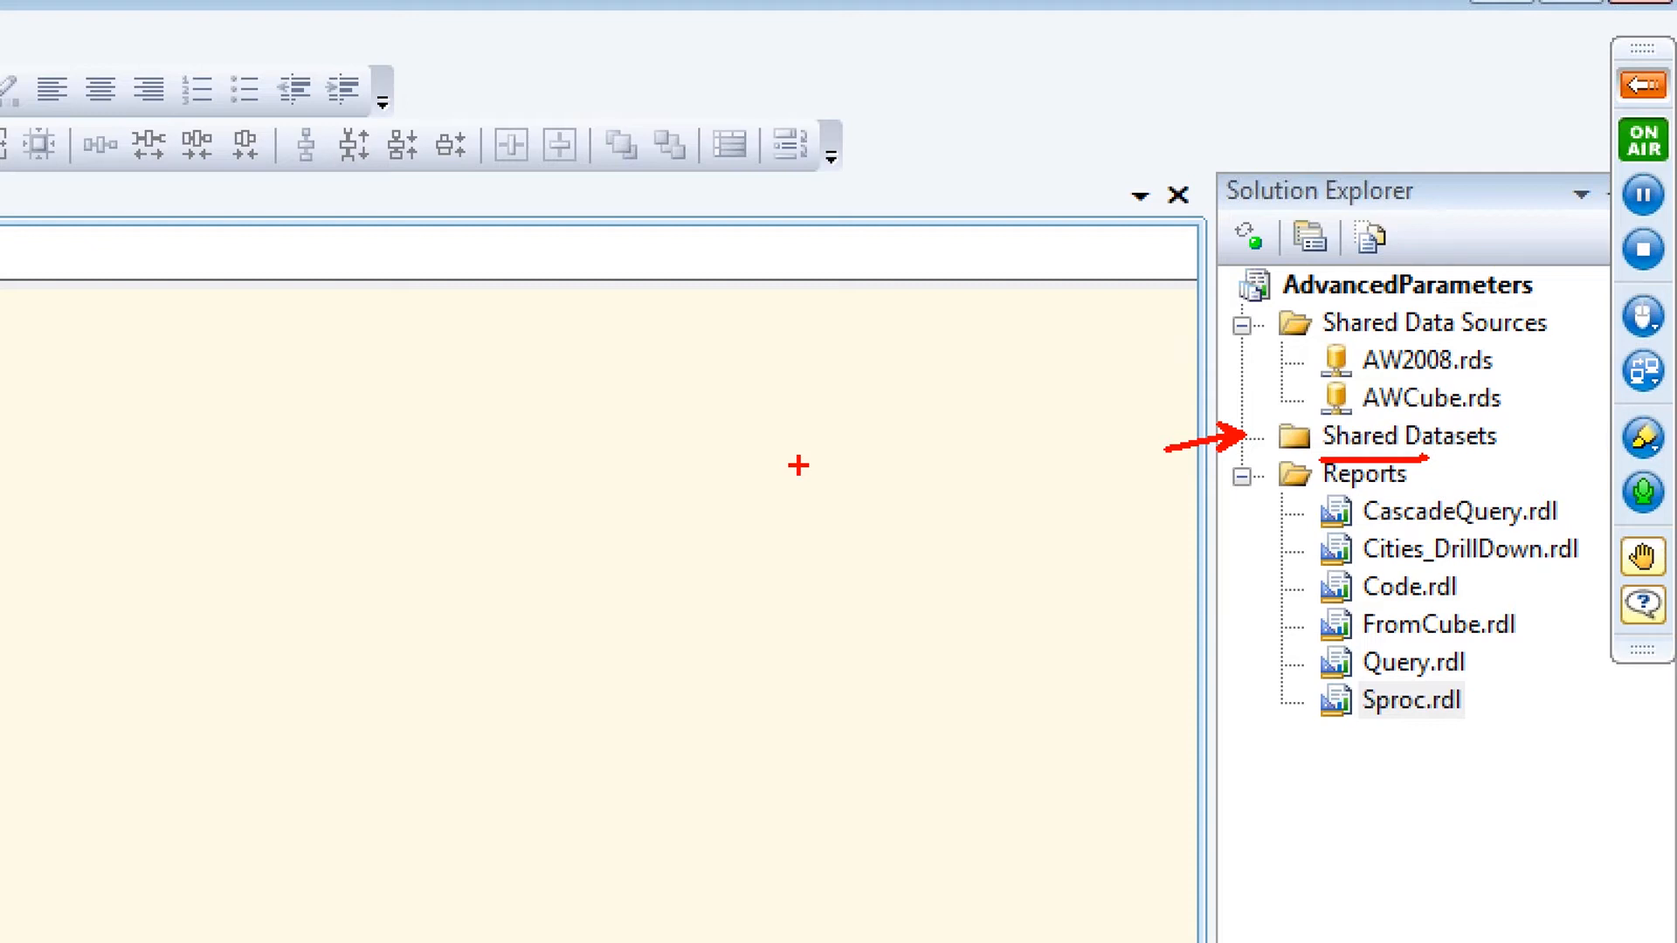
key("Escape")
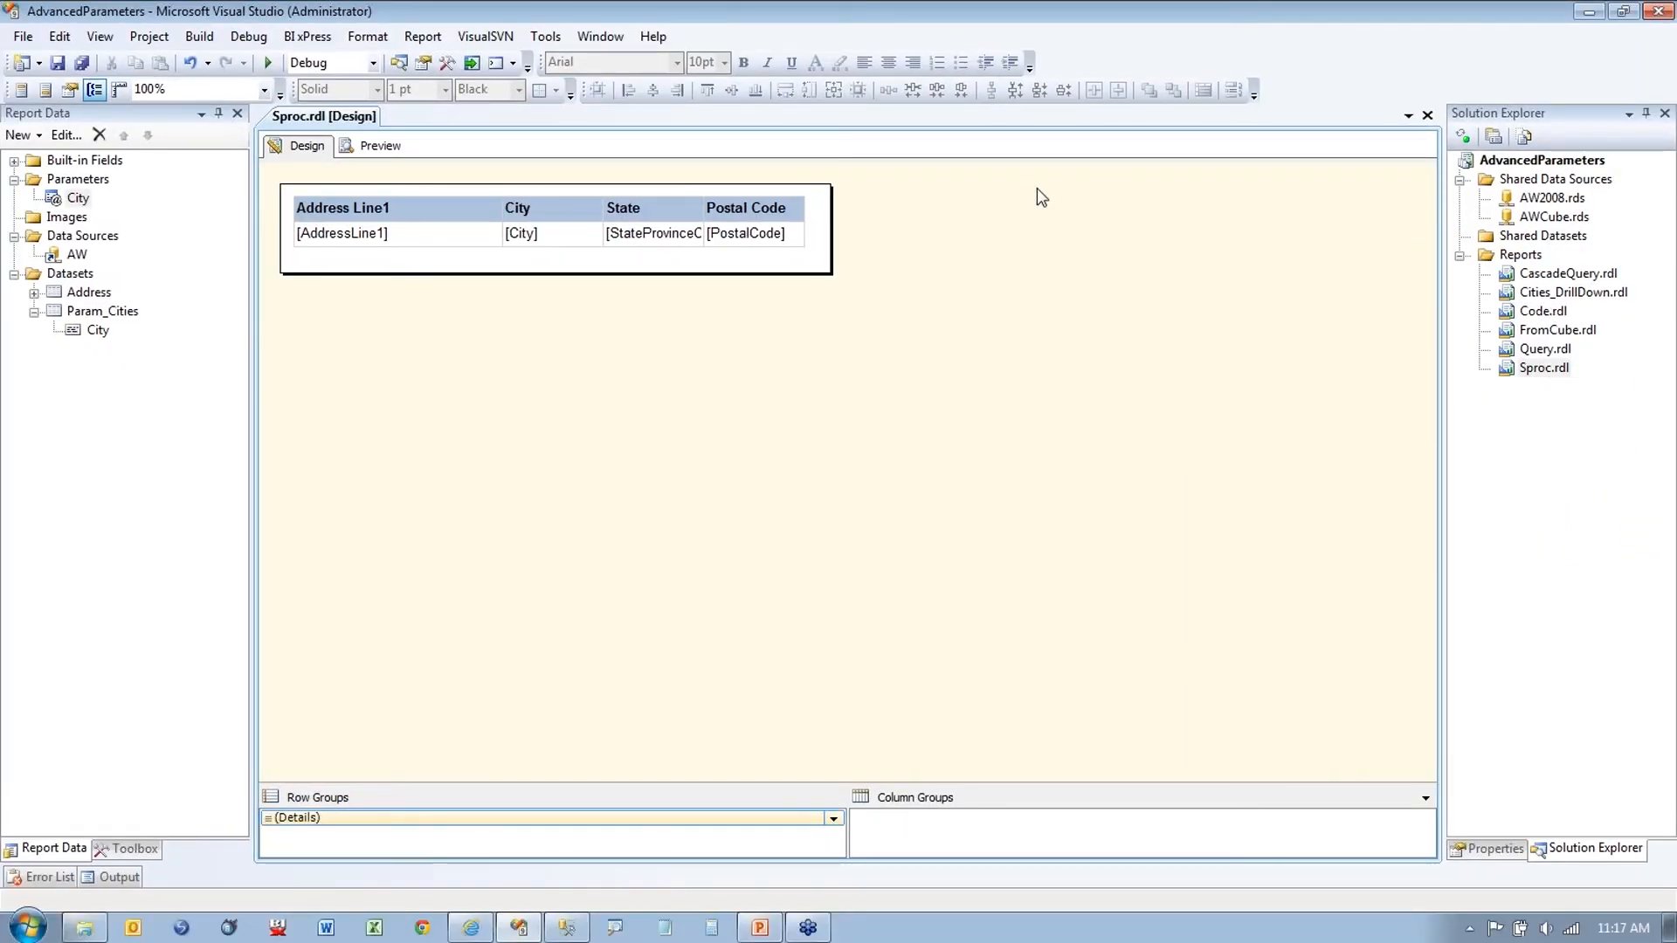
left_click(758, 927)
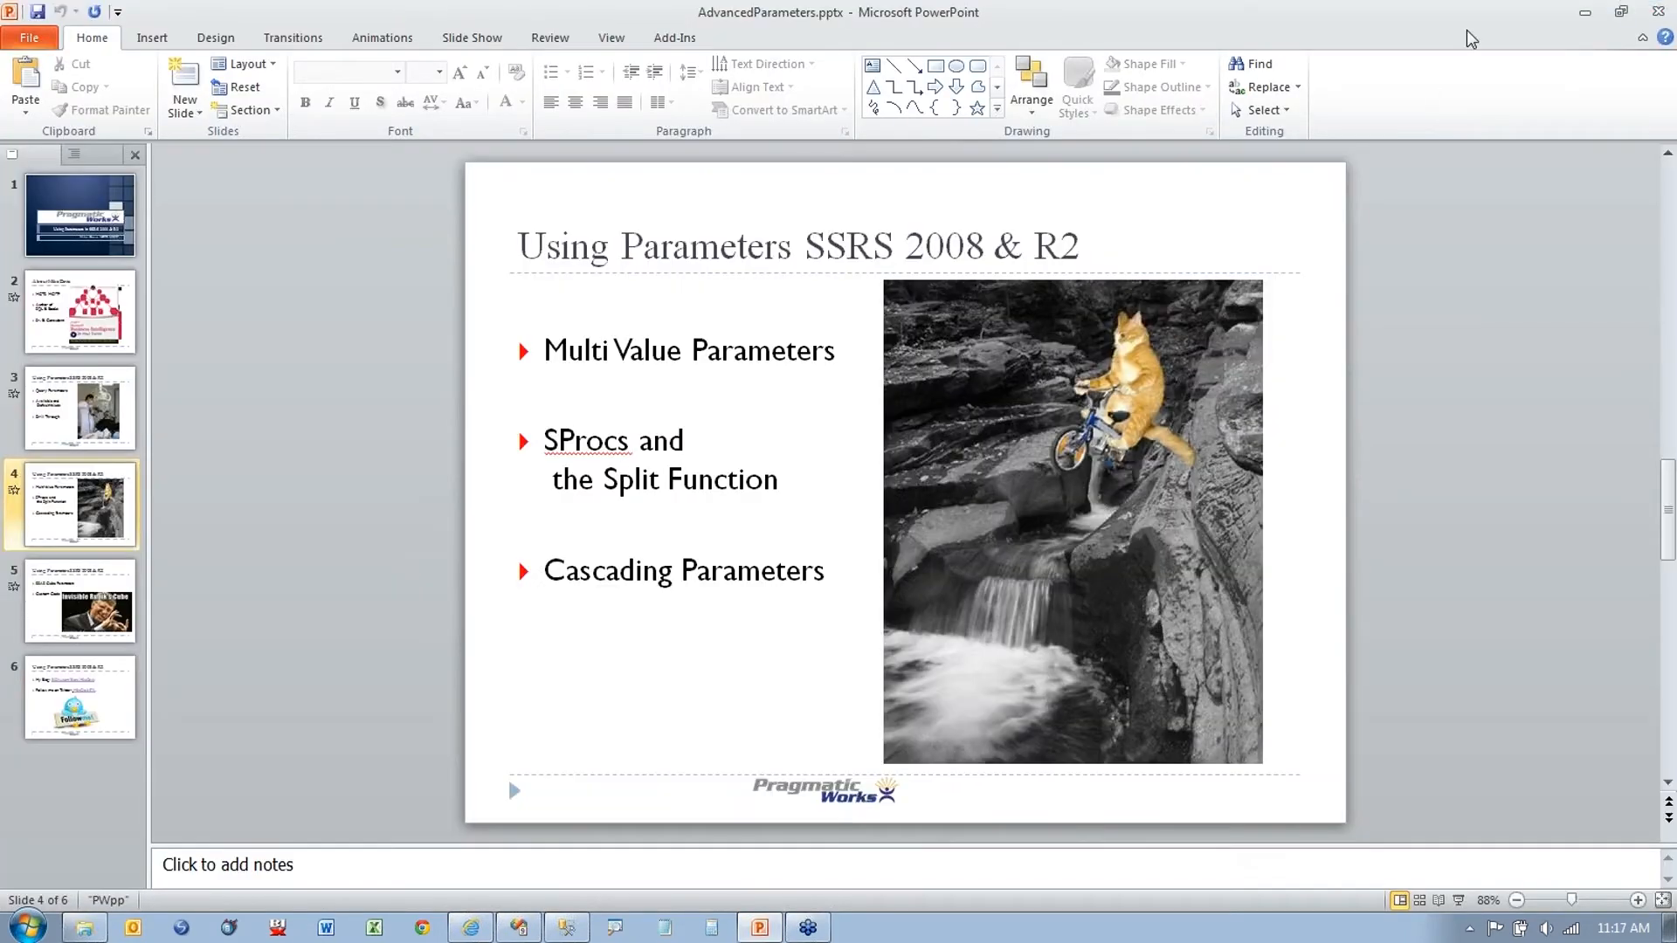
left_click(1585, 11)
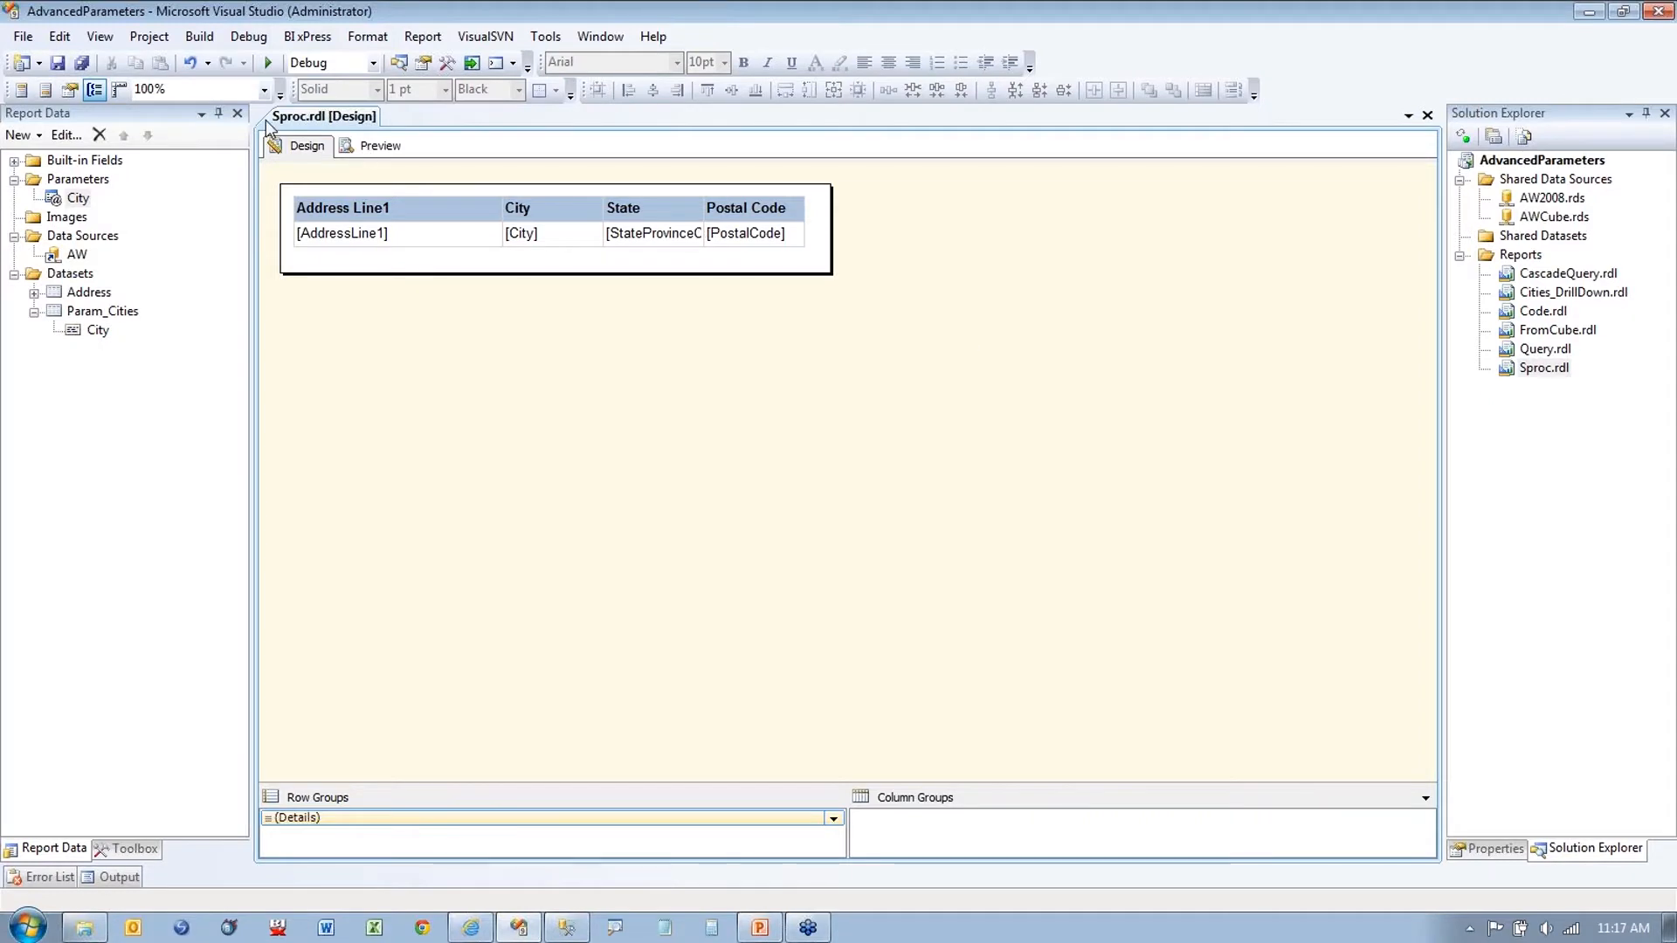
Step: Preview the Sproc report for Albany
left_click(393, 146)
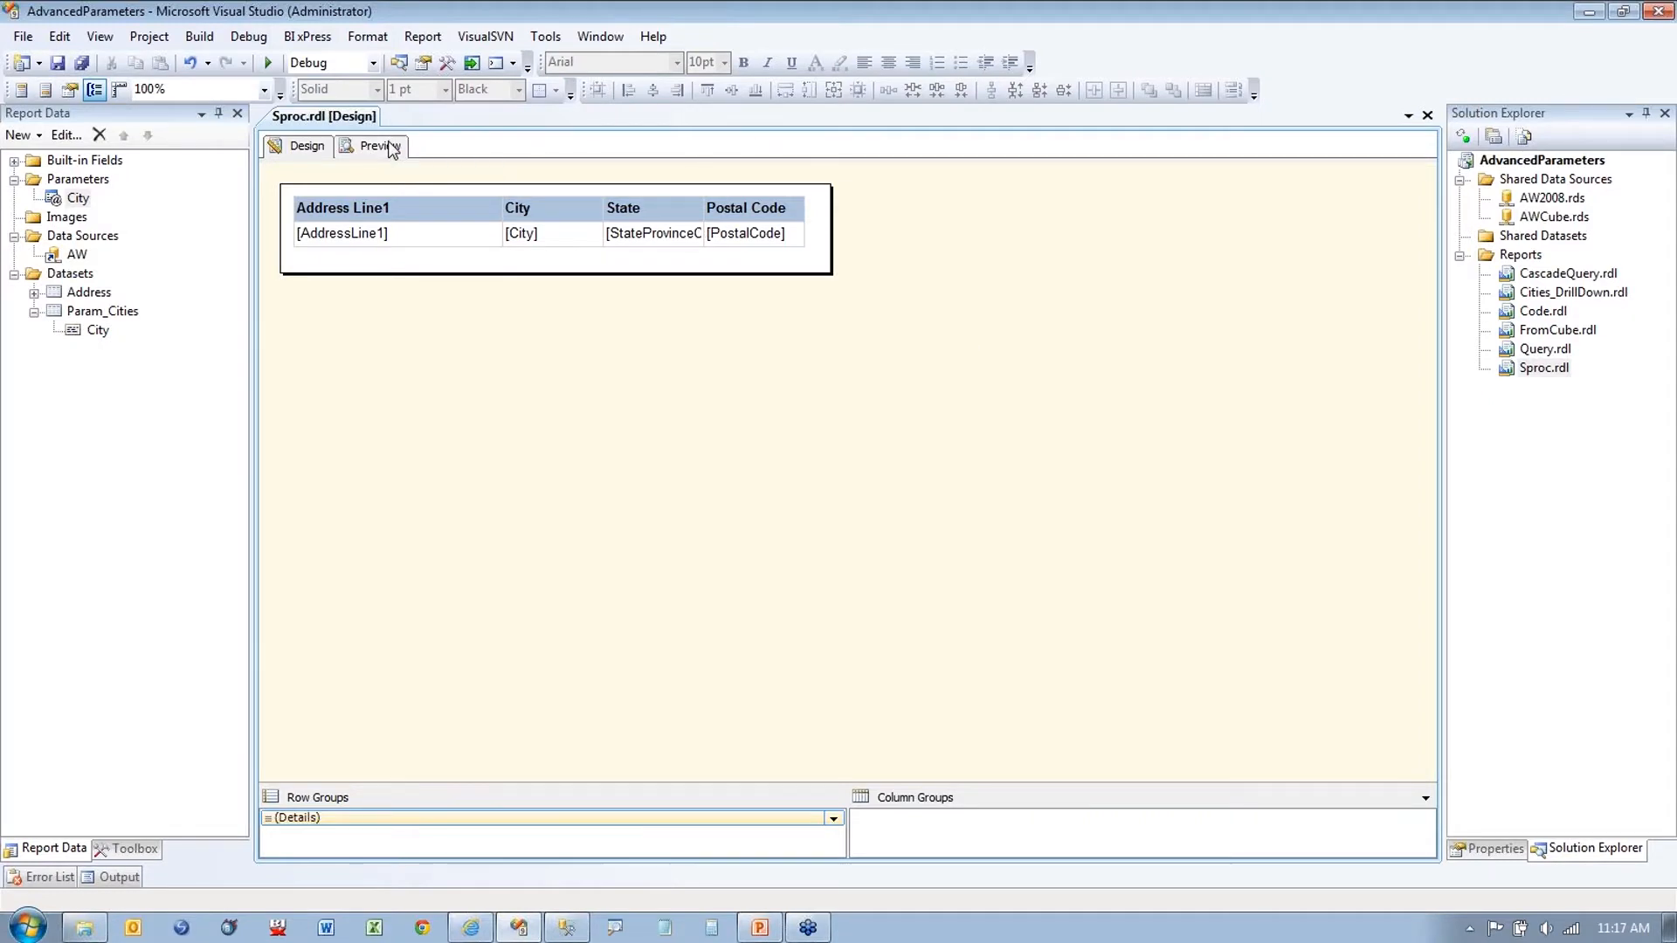
left_click(324, 188)
left_click(336, 221)
left_click(522, 206)
left_click(1389, 180)
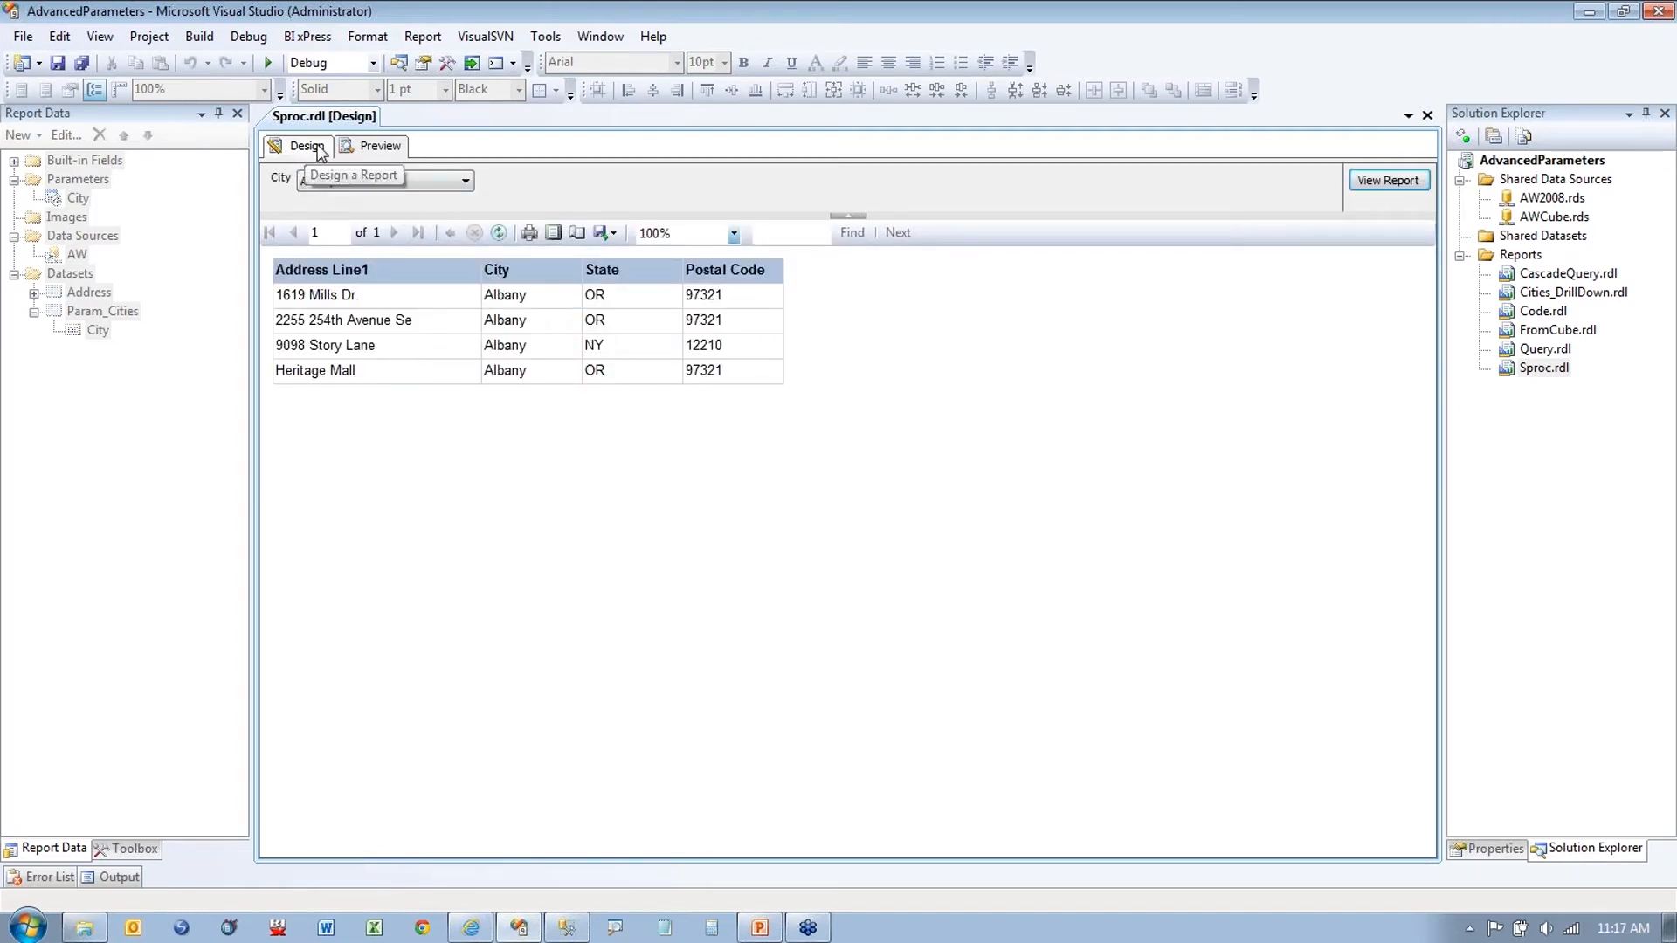
Step: Run the report for Baldwin Park, Ballard, Baltimore and Barstow
left_click(432, 184)
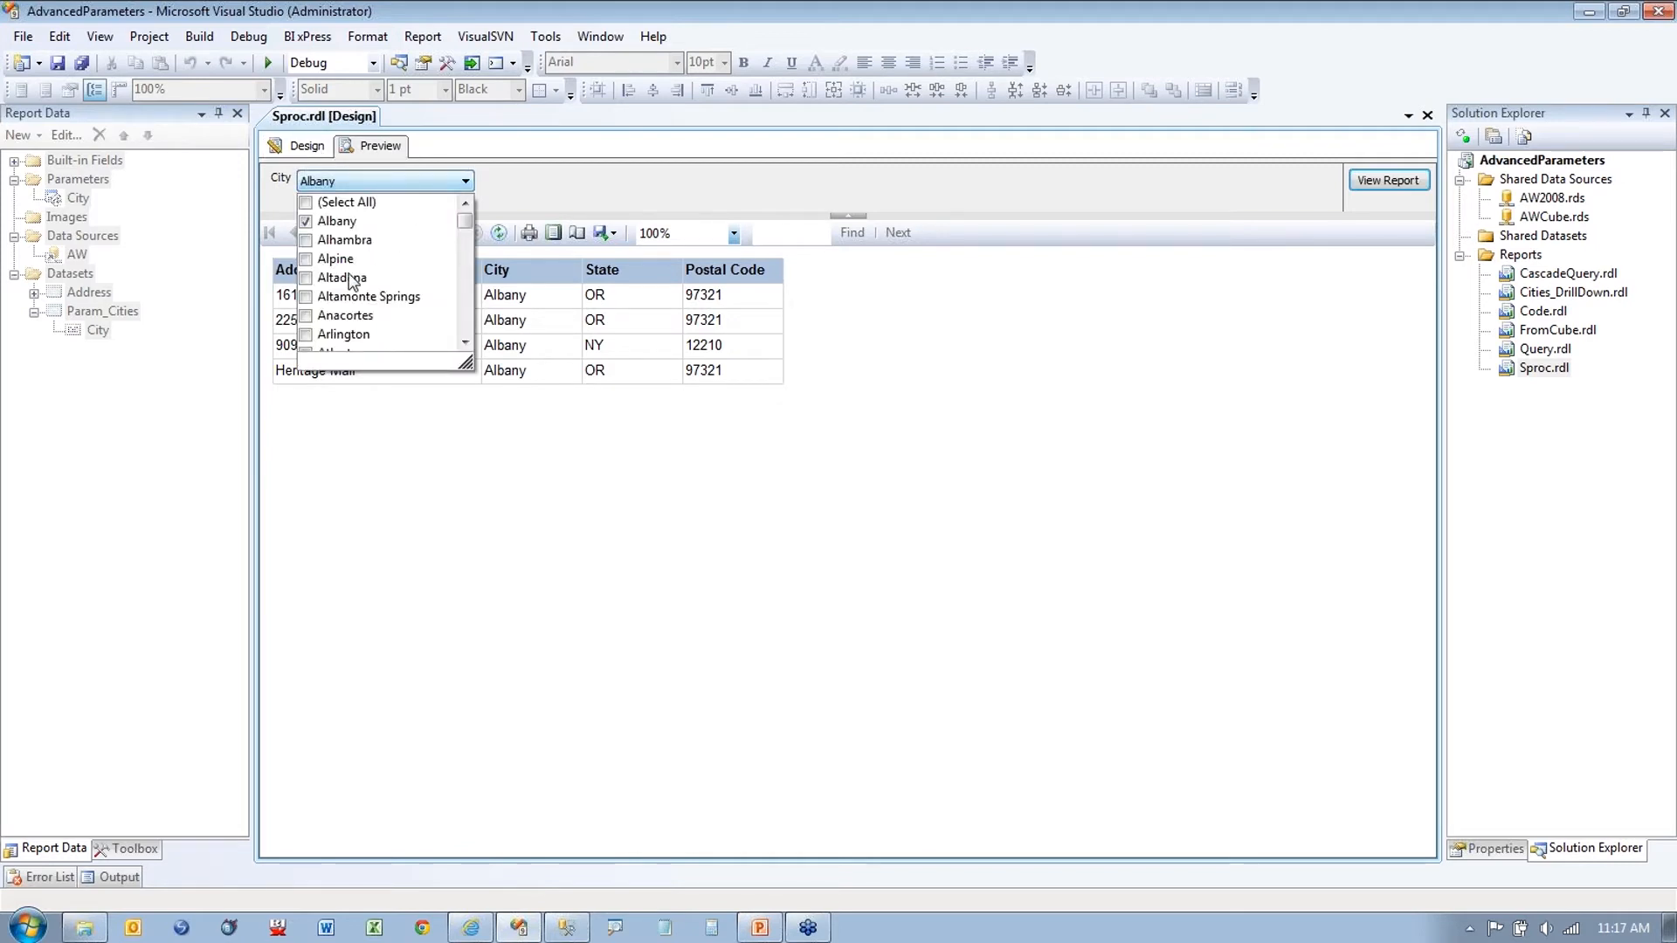
scroll(386, 262, "down", 3)
scroll(386, 260, "down", 1)
left_click(308, 277)
left_click(307, 296)
left_click(307, 315)
left_click(306, 335)
scroll(428, 317, "down", 1)
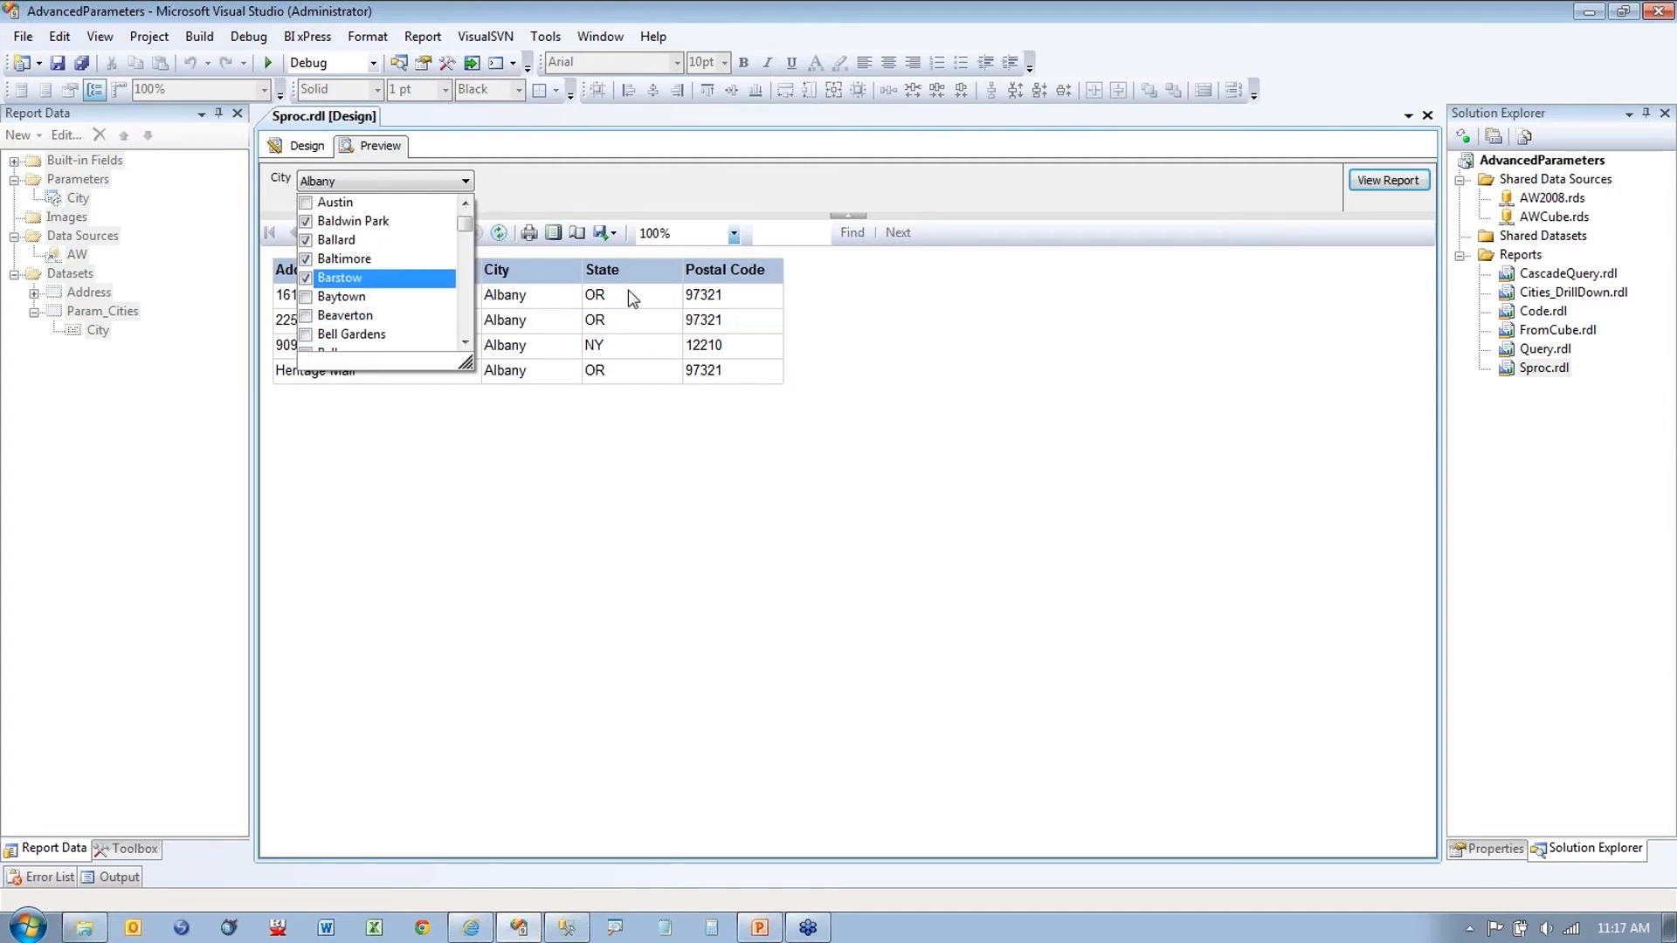
left_click(1401, 185)
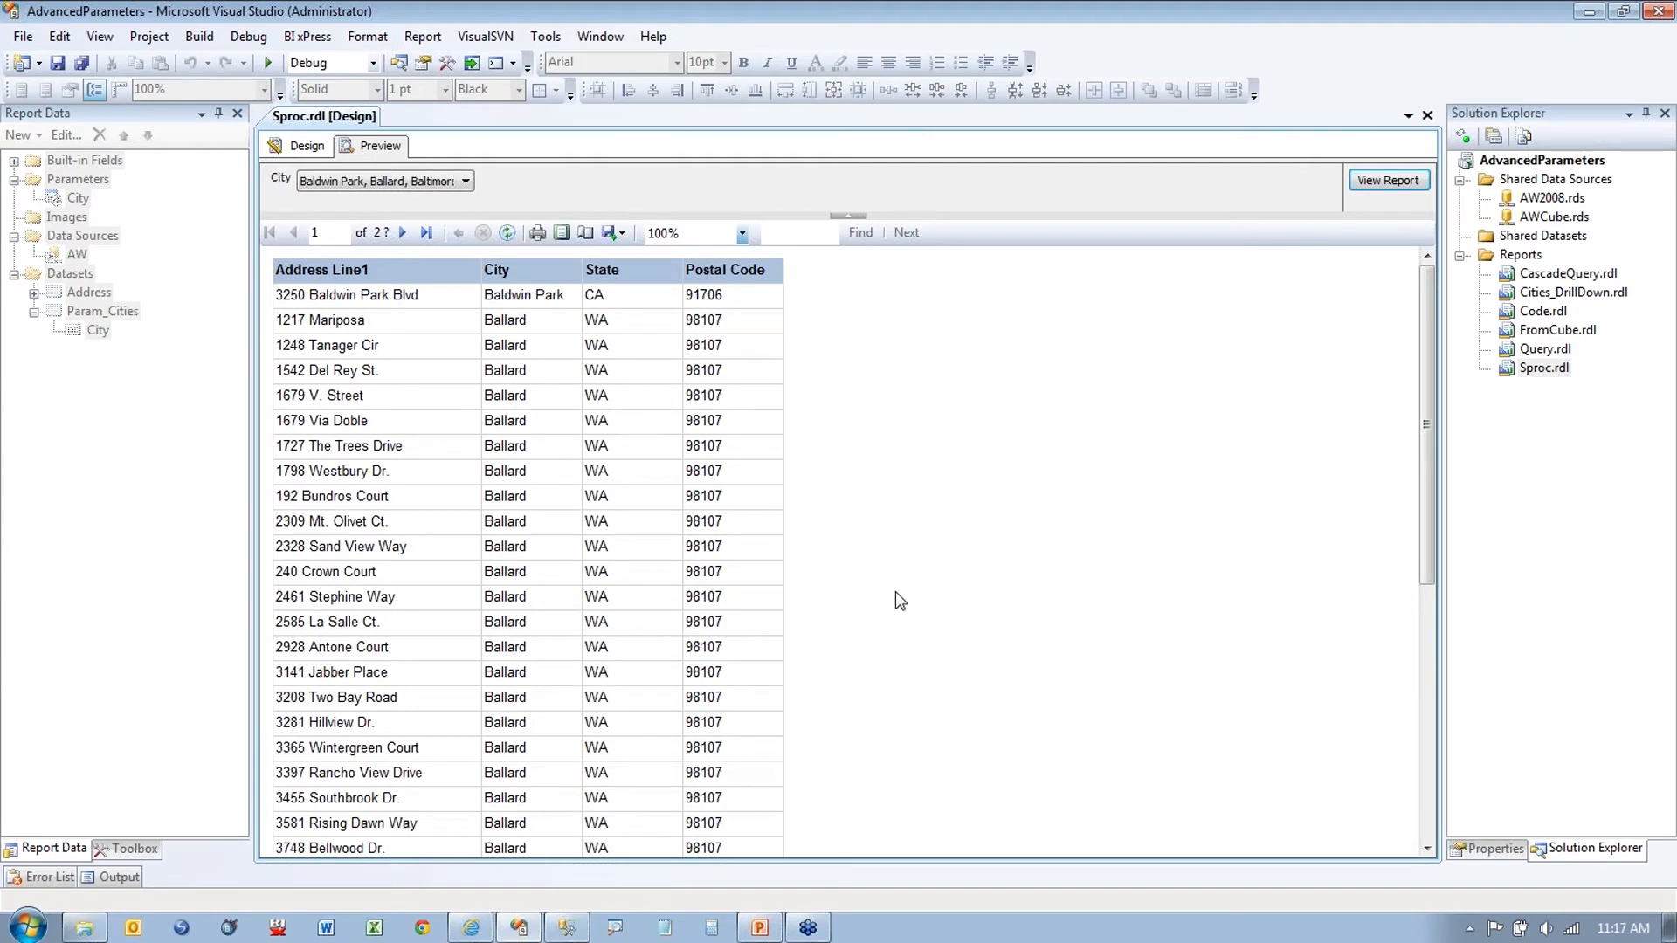
Step: Scroll the two-page result, then return to Design and close Sproc.rdl
scroll(913, 596, "down", 2)
scroll(913, 595, "down", 15)
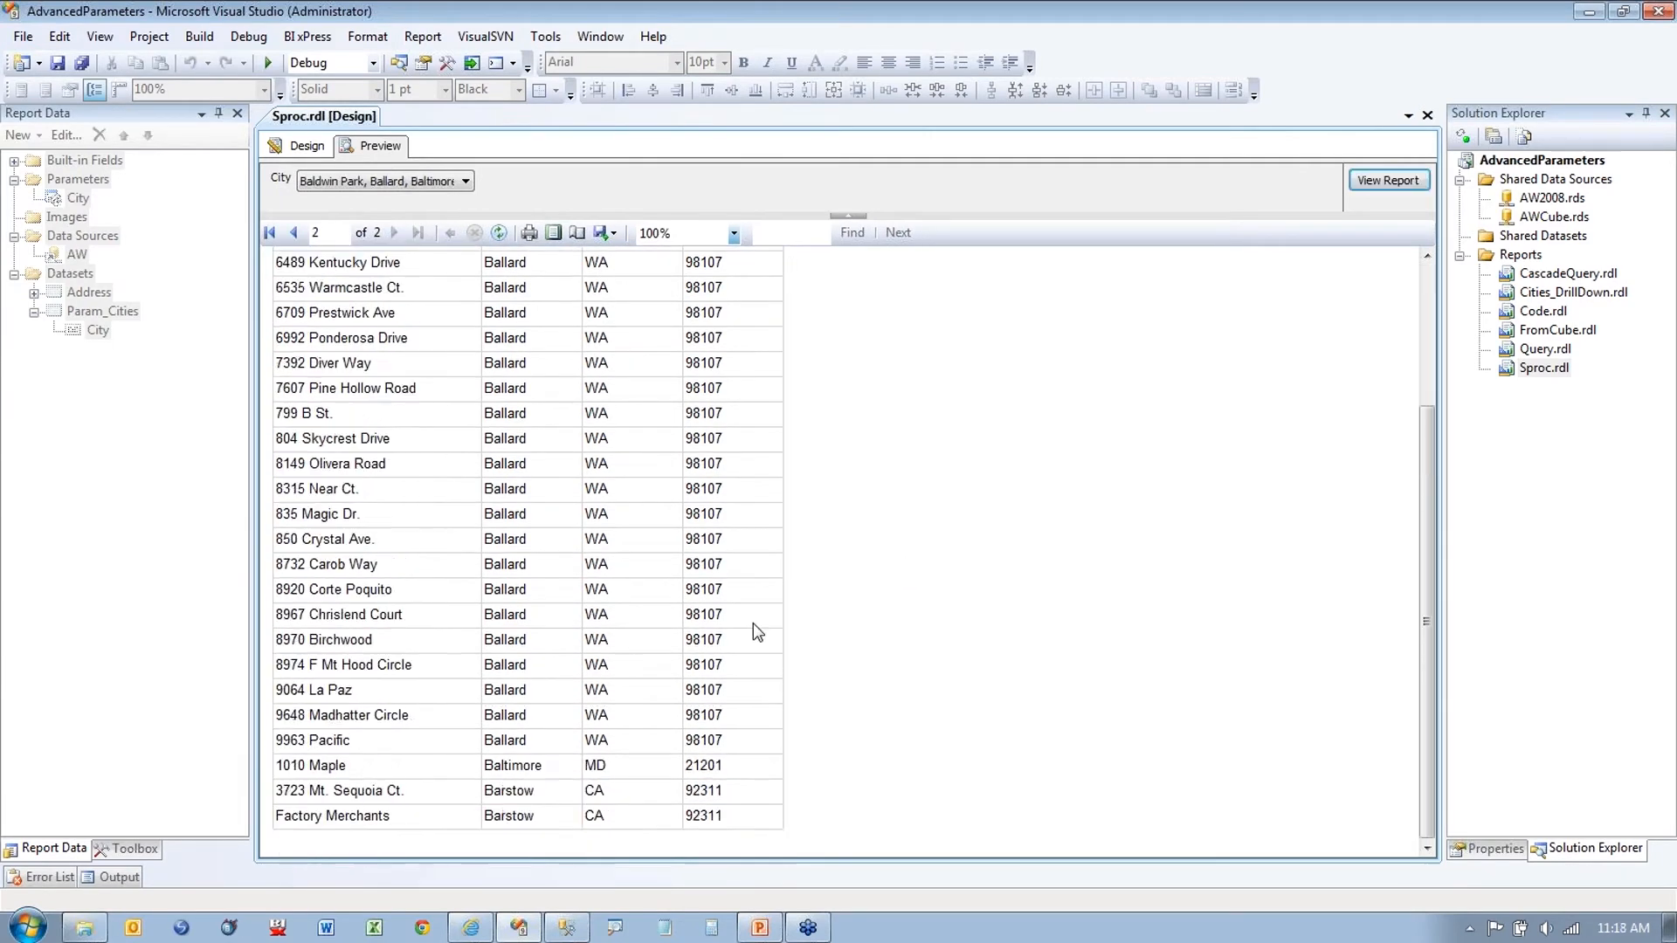
left_click(298, 148)
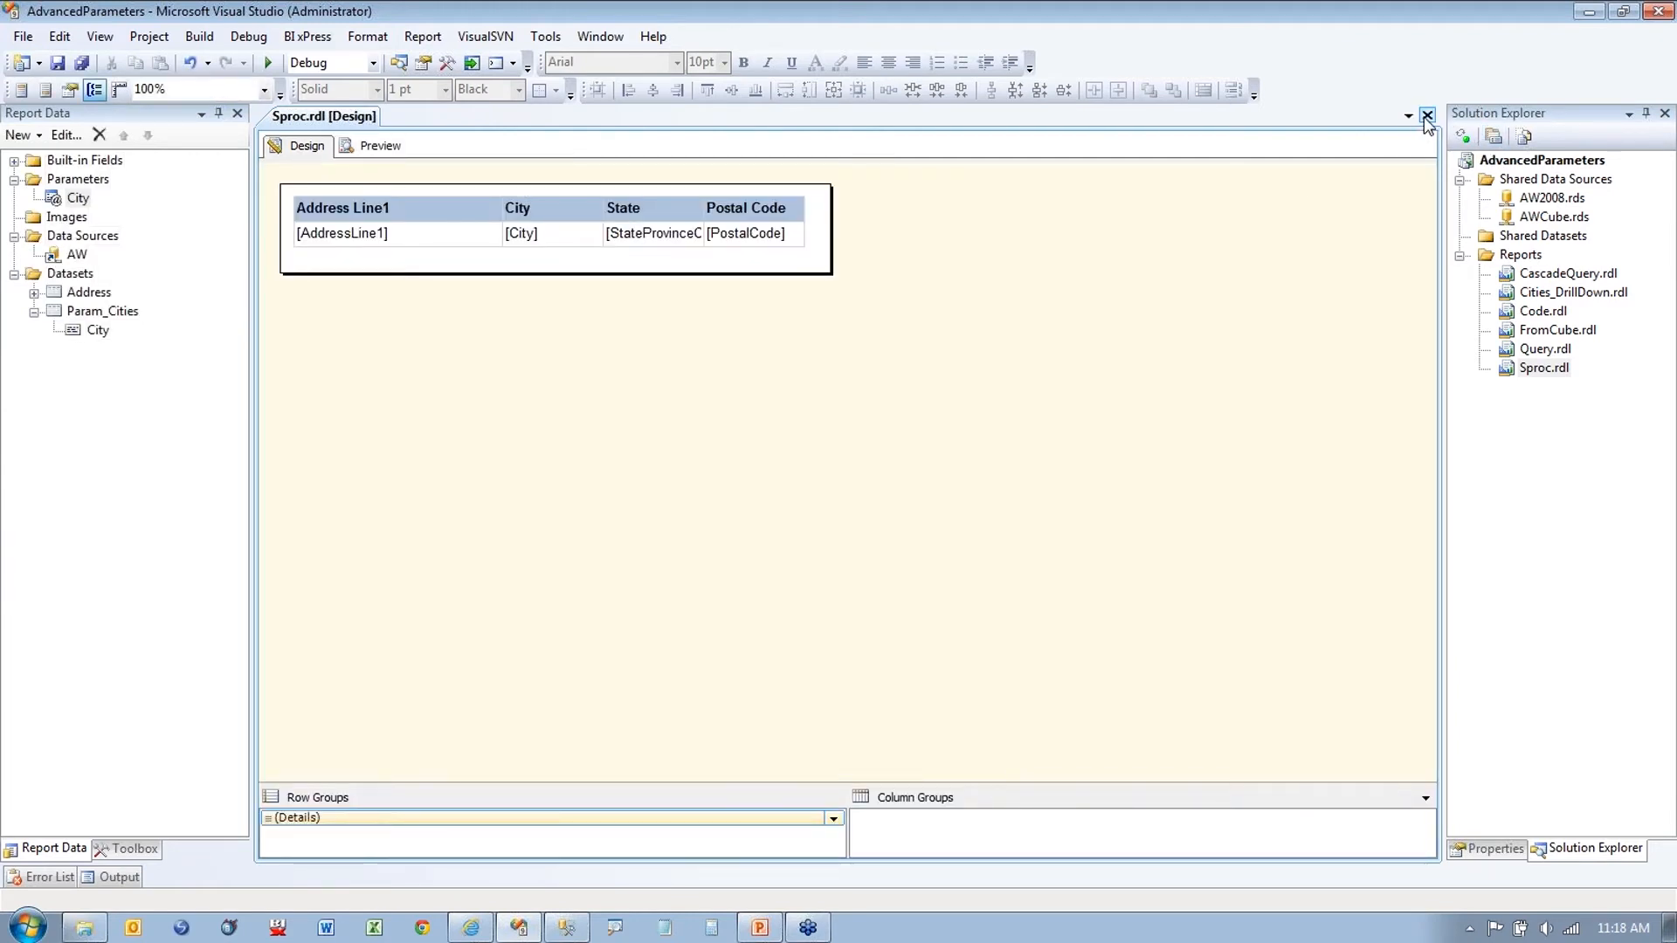
left_click(1427, 117)
Step: Open CascadeQuery.rdl, expand its Report Data tree, and preview the State, City and Zip dropdowns before returning to Design
double_click(1544, 248)
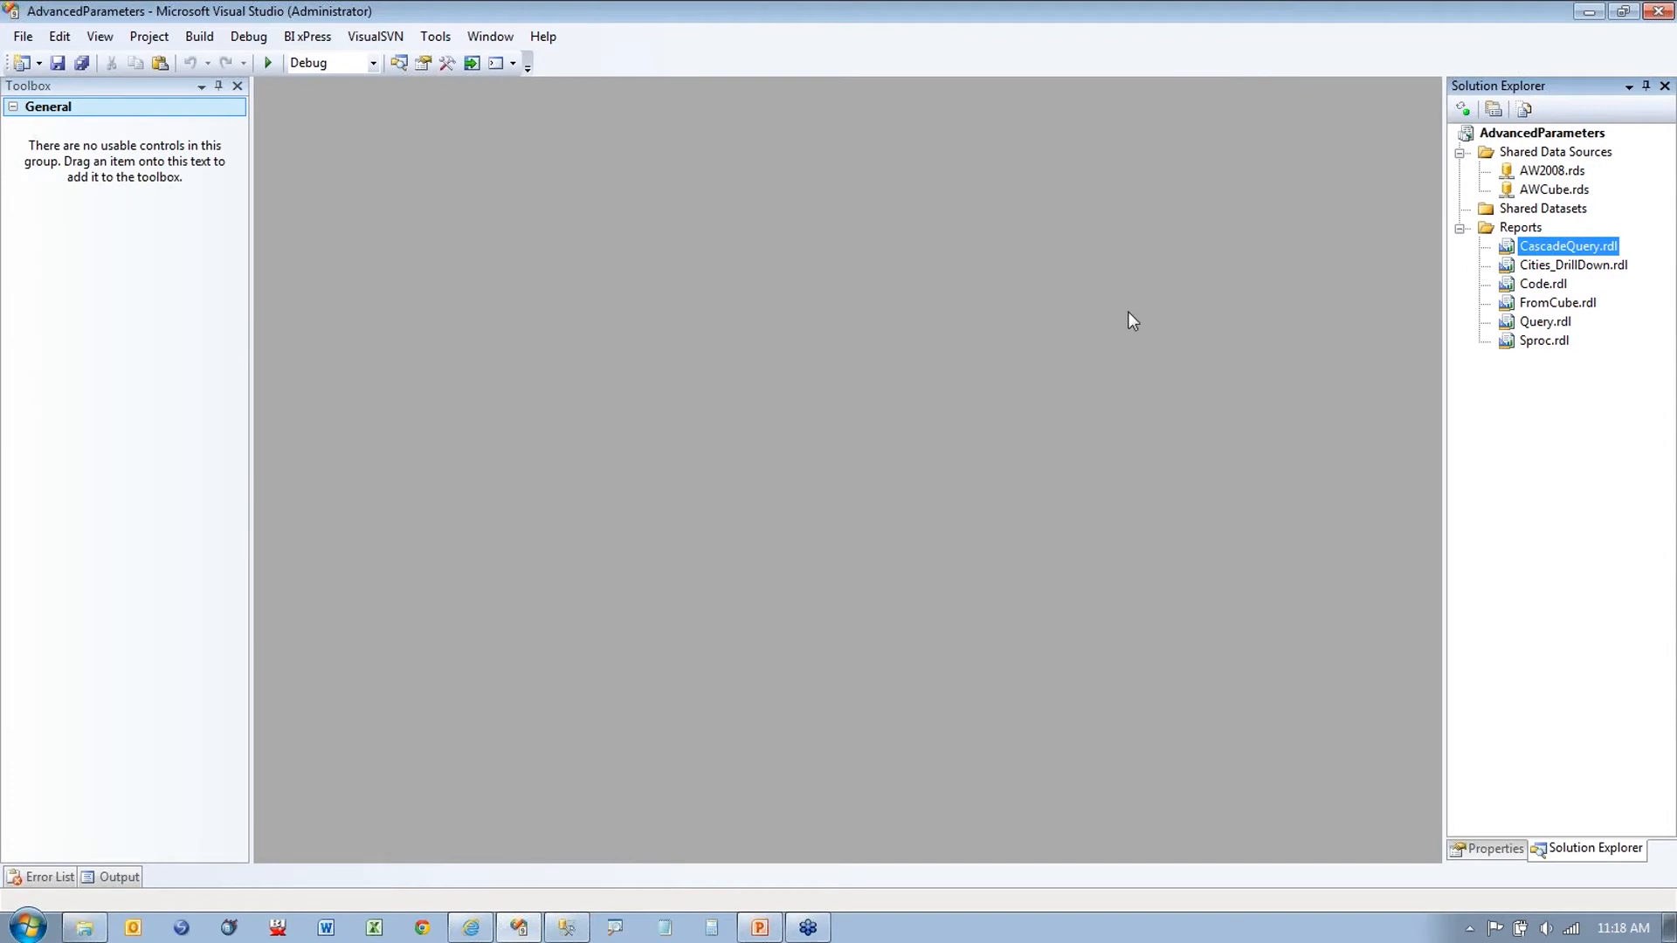
left_click(13, 236)
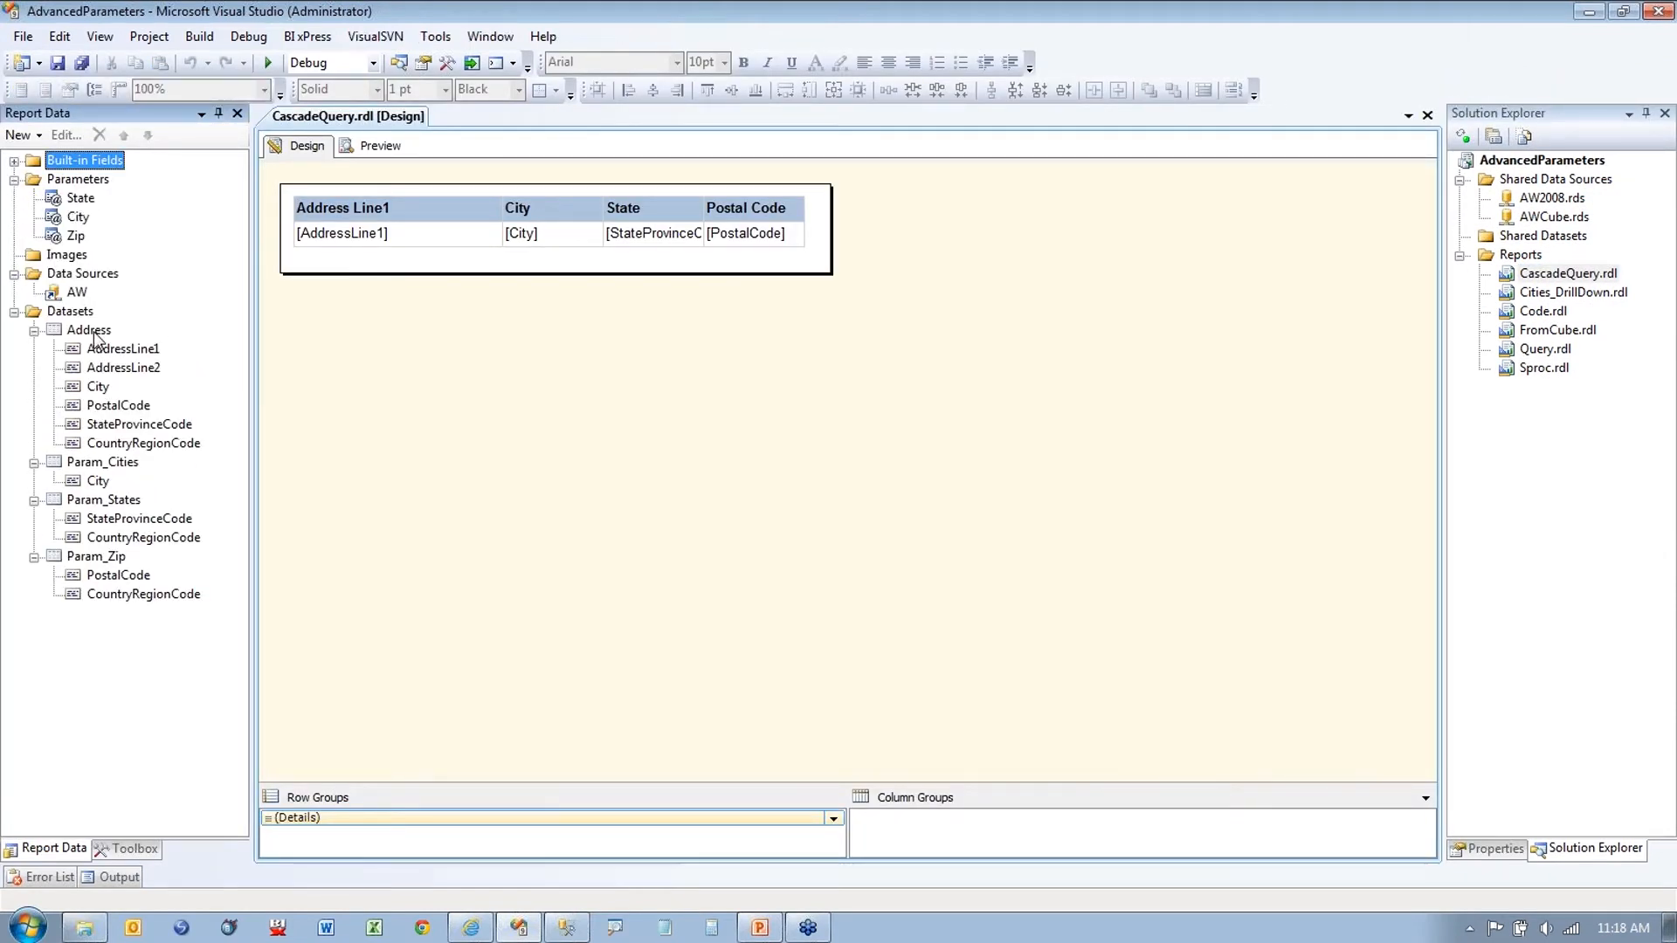
left_click(353, 149)
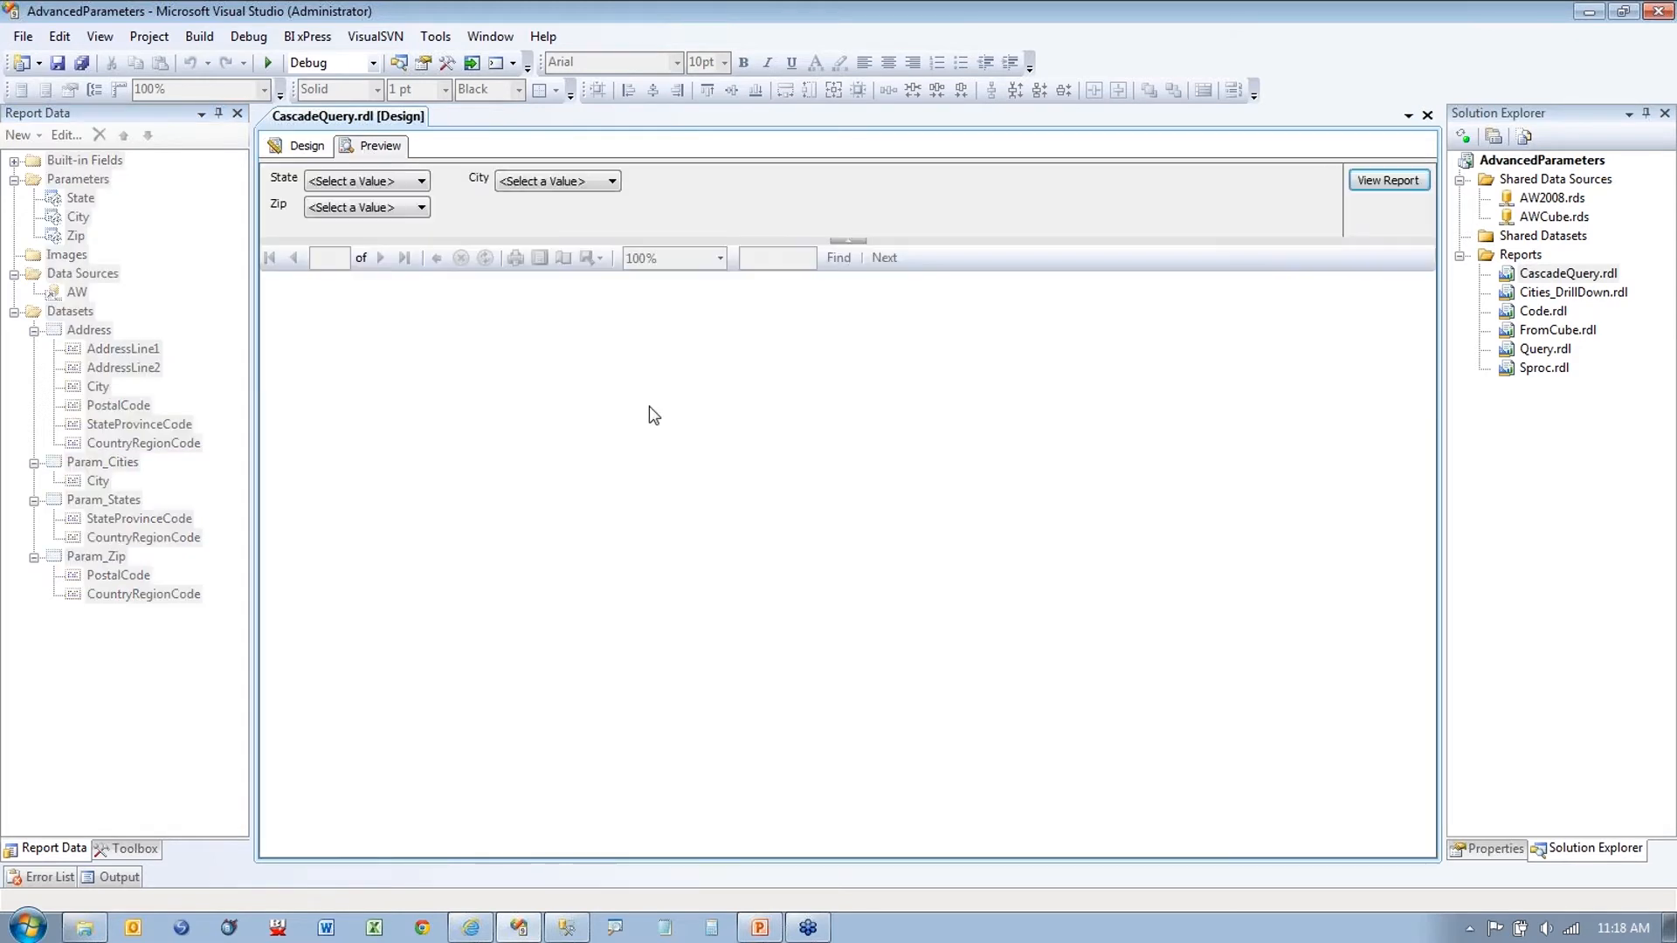
left_click(422, 181)
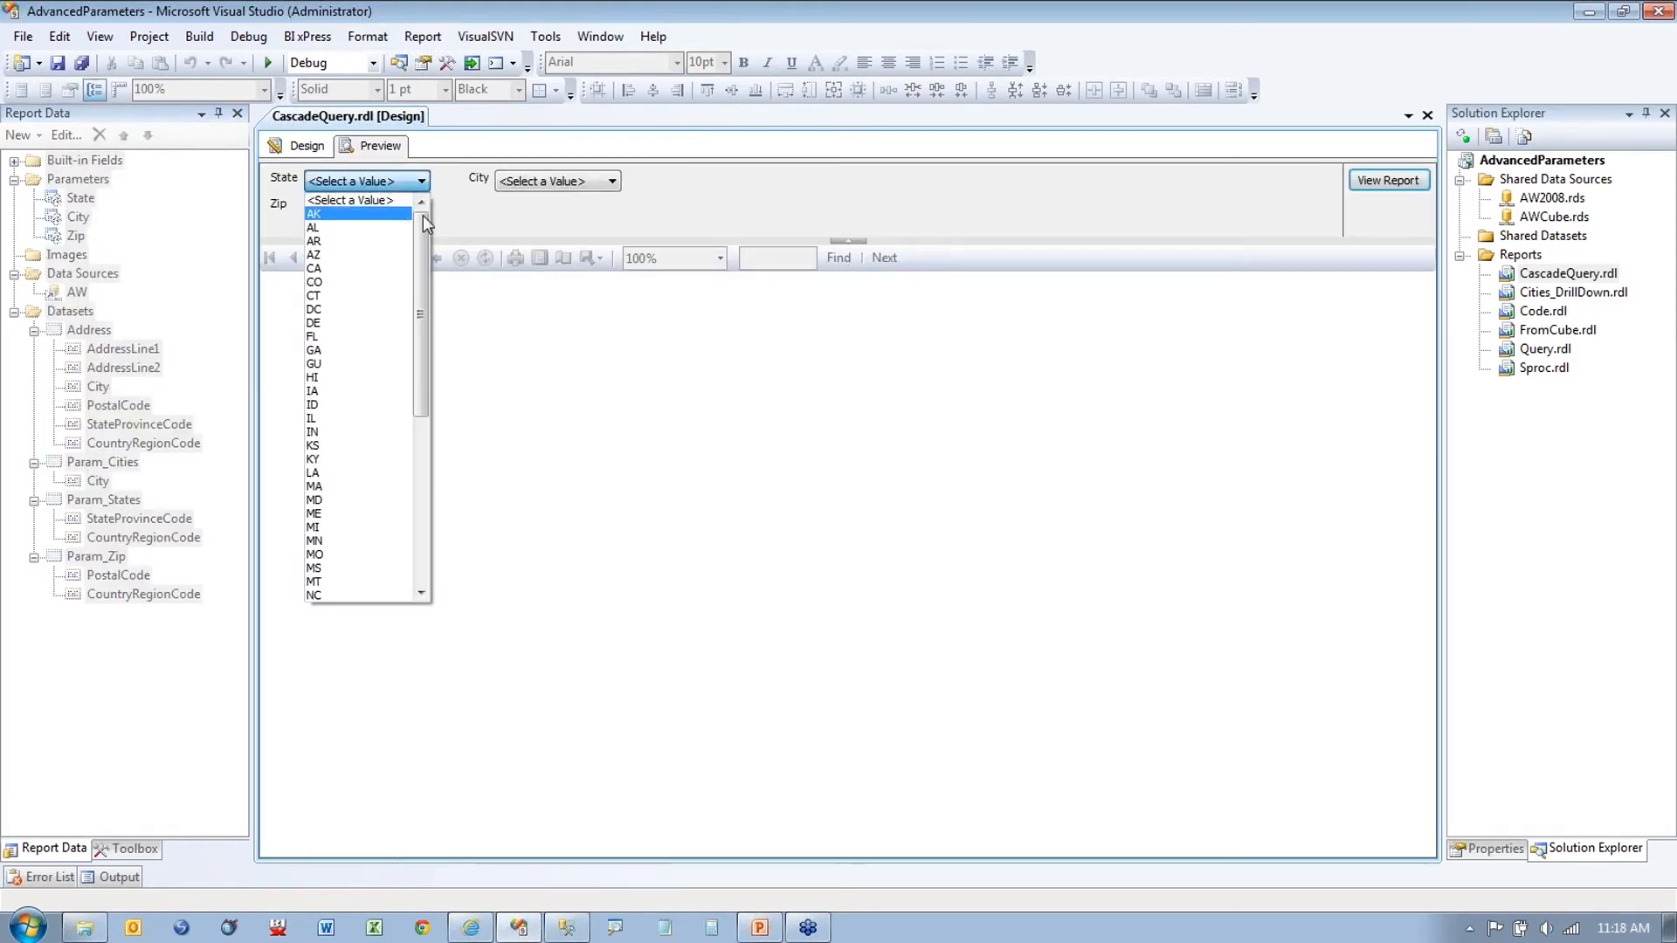
left_click(559, 180)
left_click(459, 198)
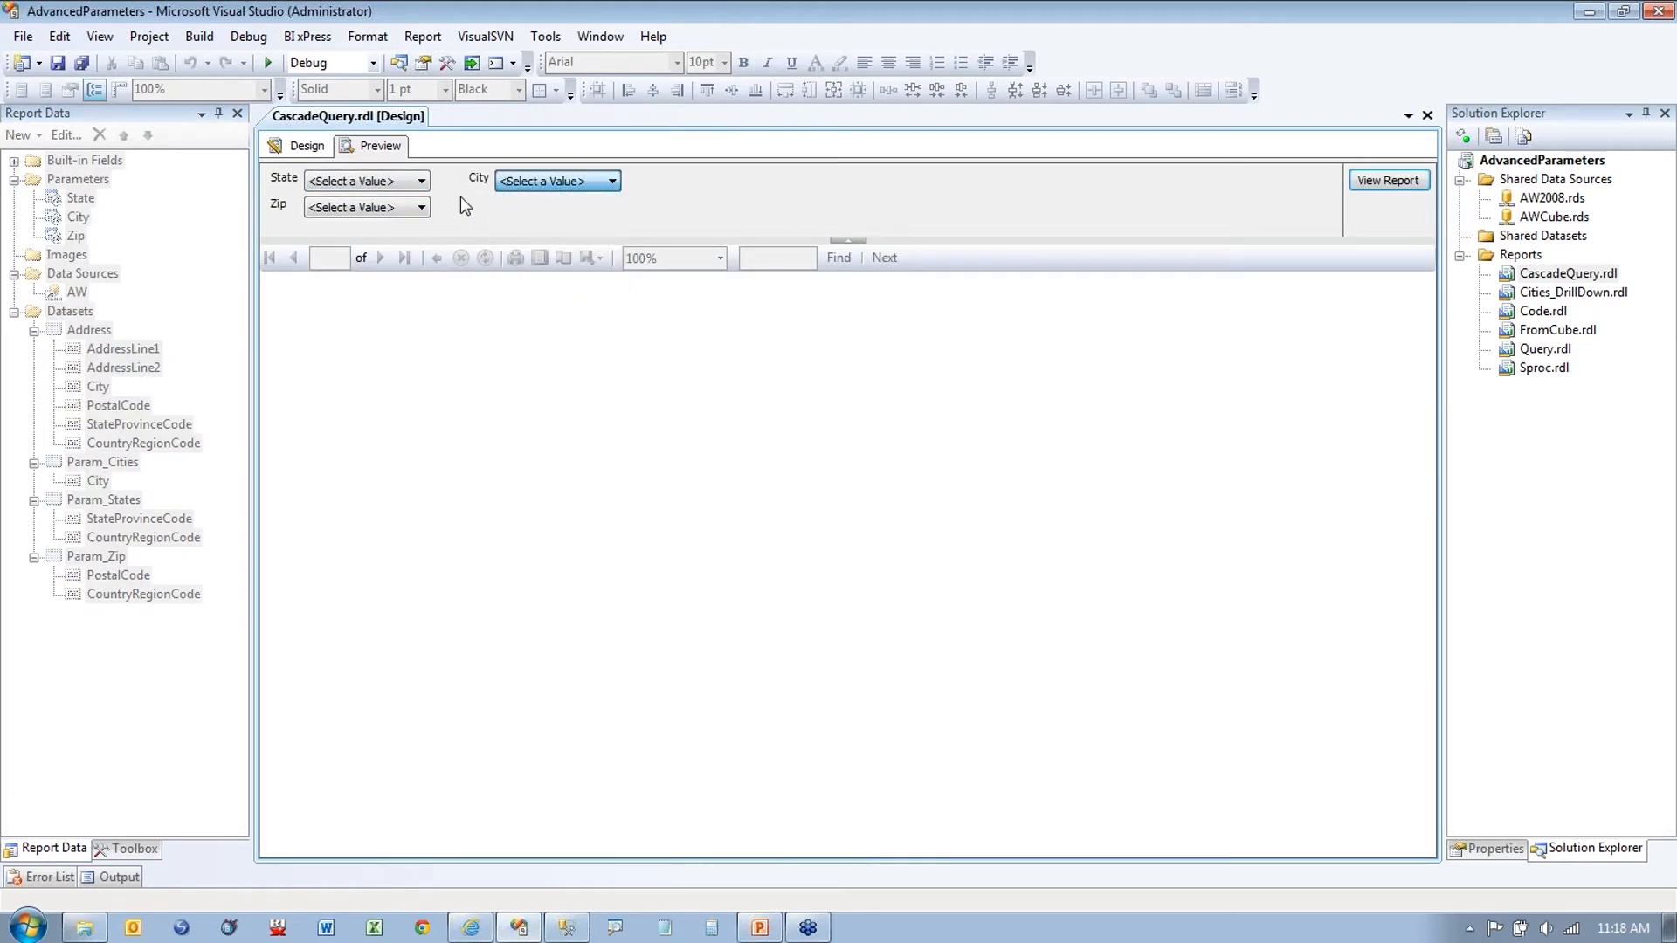
left_click(423, 209)
left_click(481, 226)
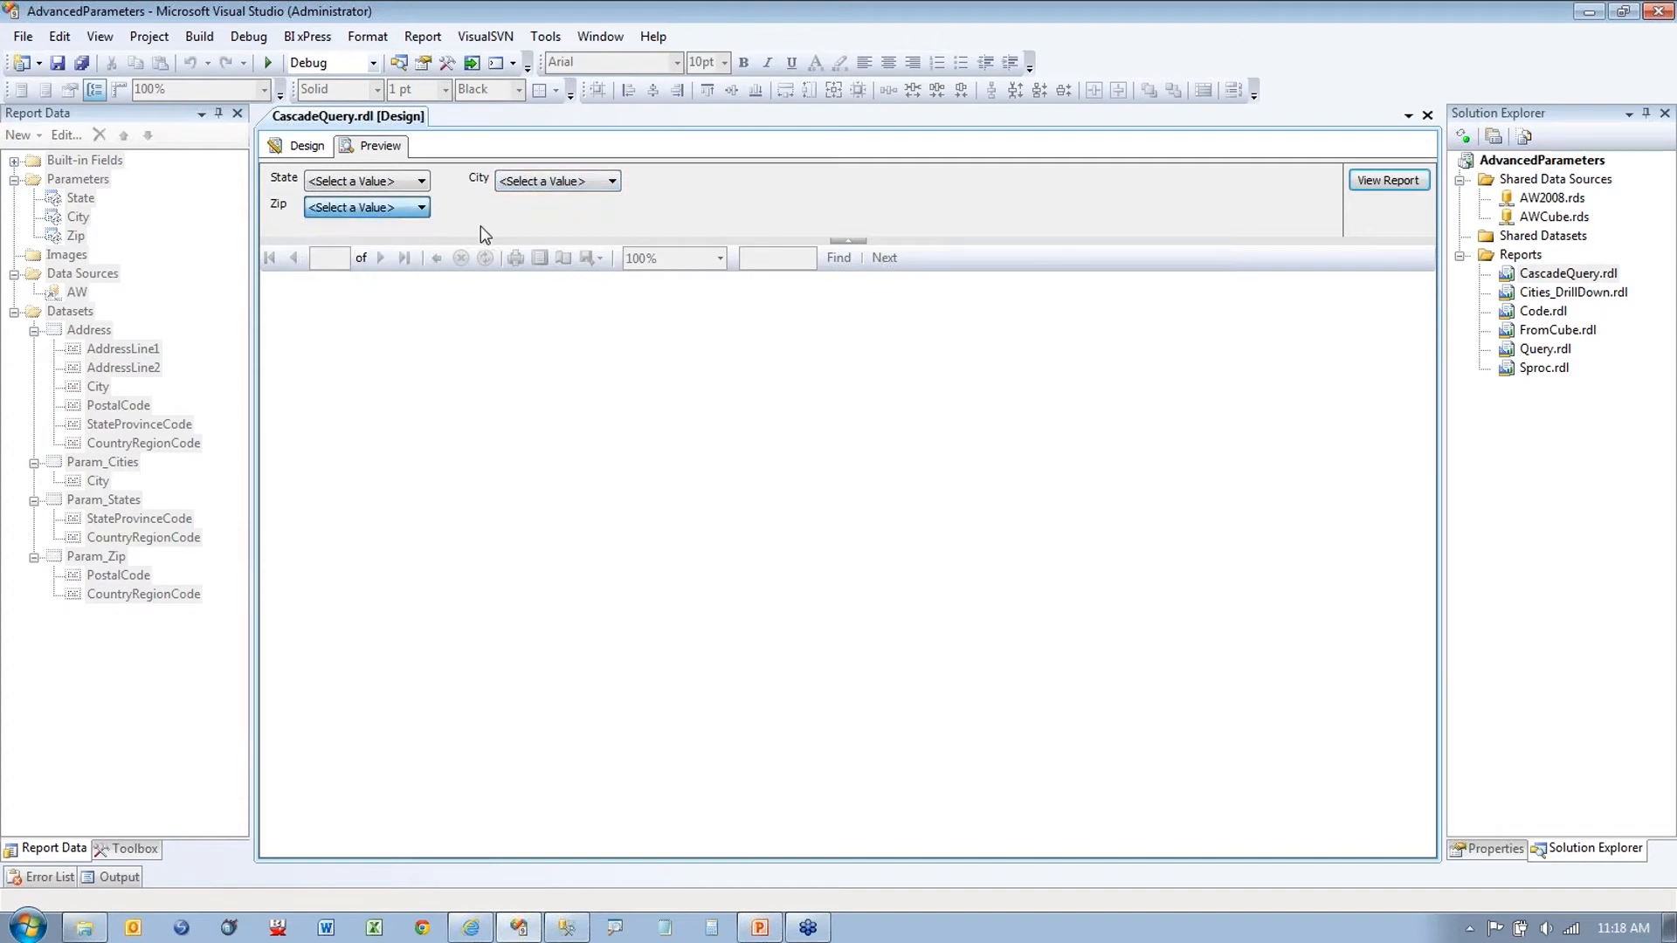
left_click(307, 146)
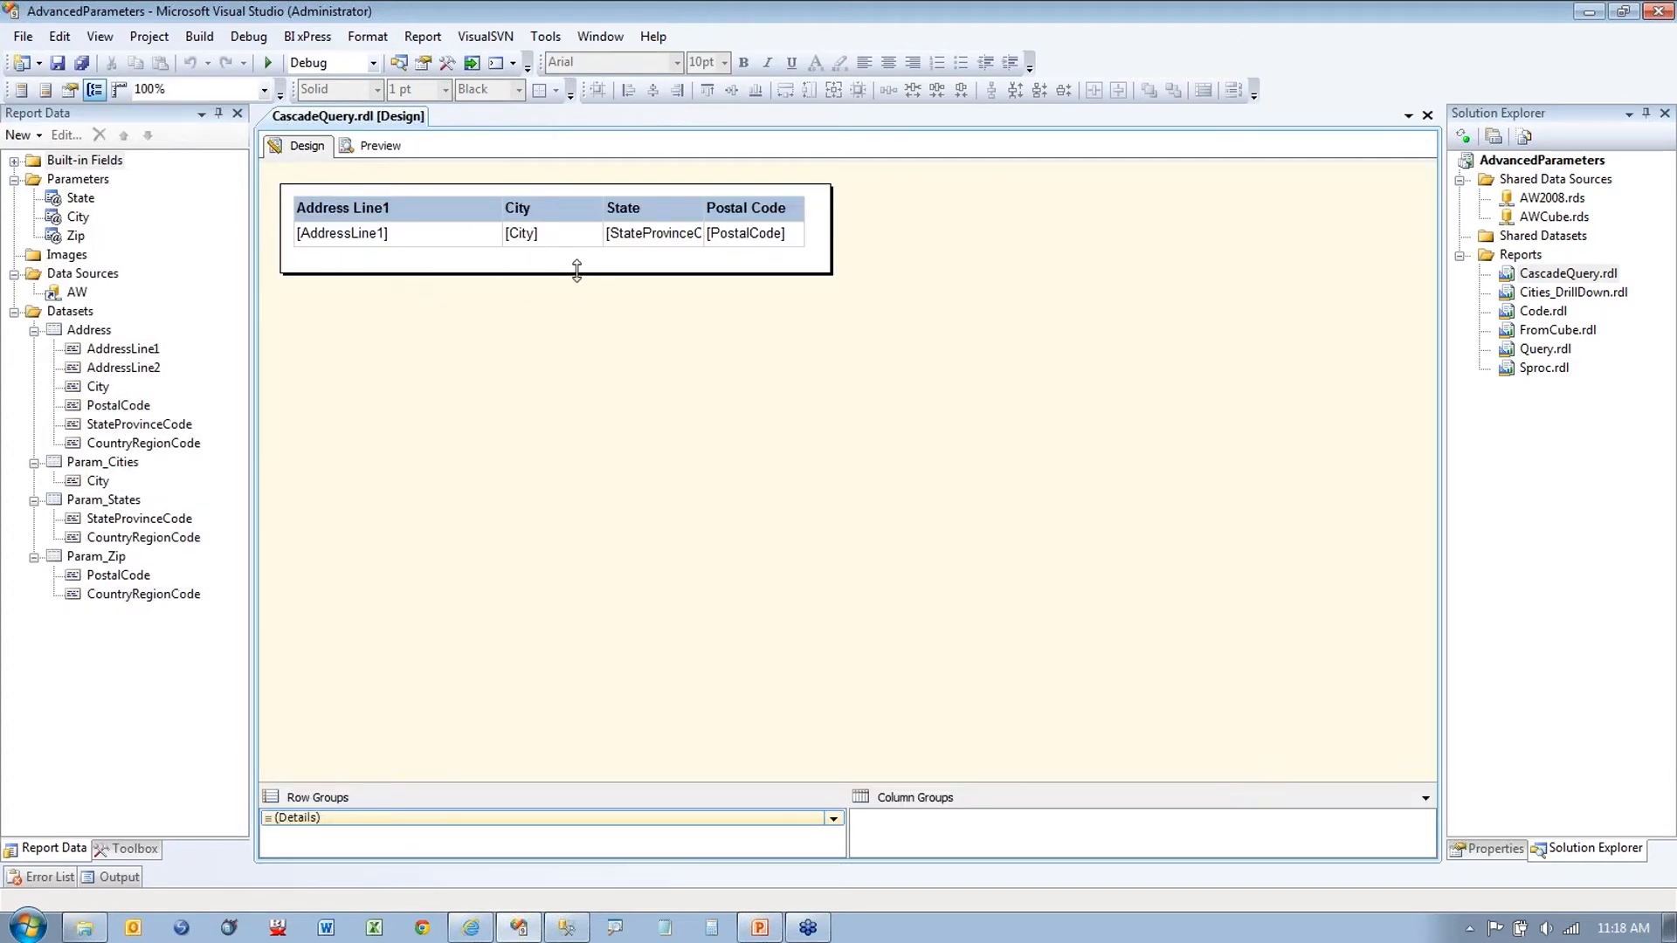
Step: Zoom in to highlight the report's parameters and the Param_Cities, Param_States and Param_Zip datasets
key("ctrl+1")
left_click(208, 544)
left_click_drag(307, 311, 408, 311)
left_click_drag(319, 382, 390, 380)
left_click_drag(291, 505, 341, 503)
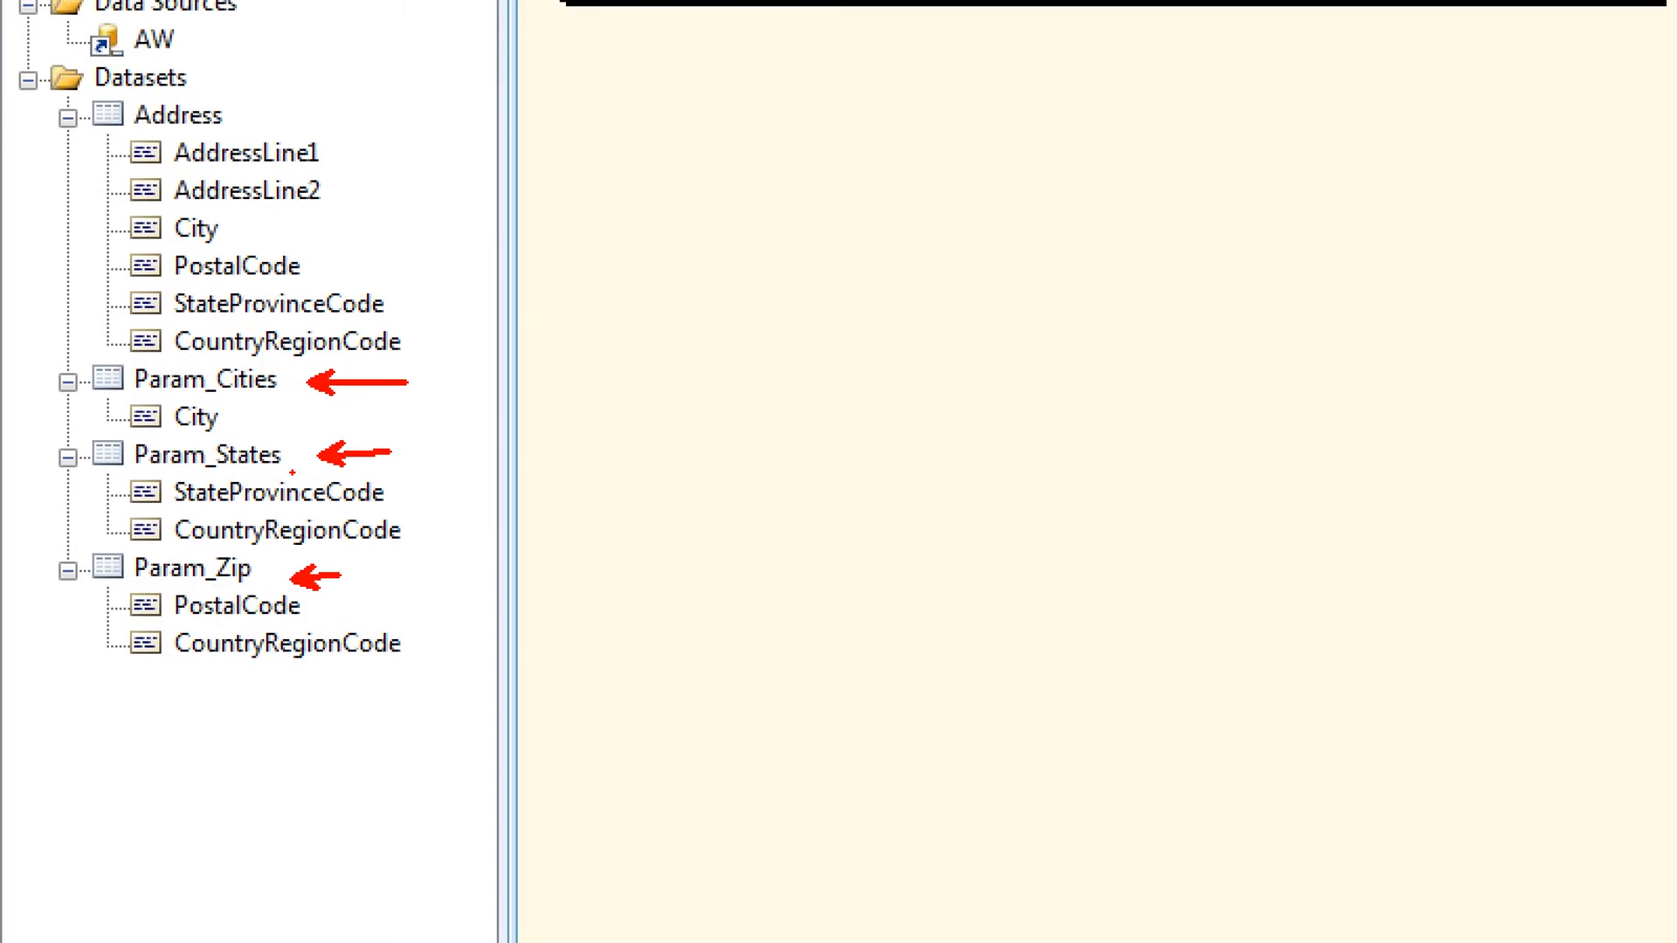
key("Escape")
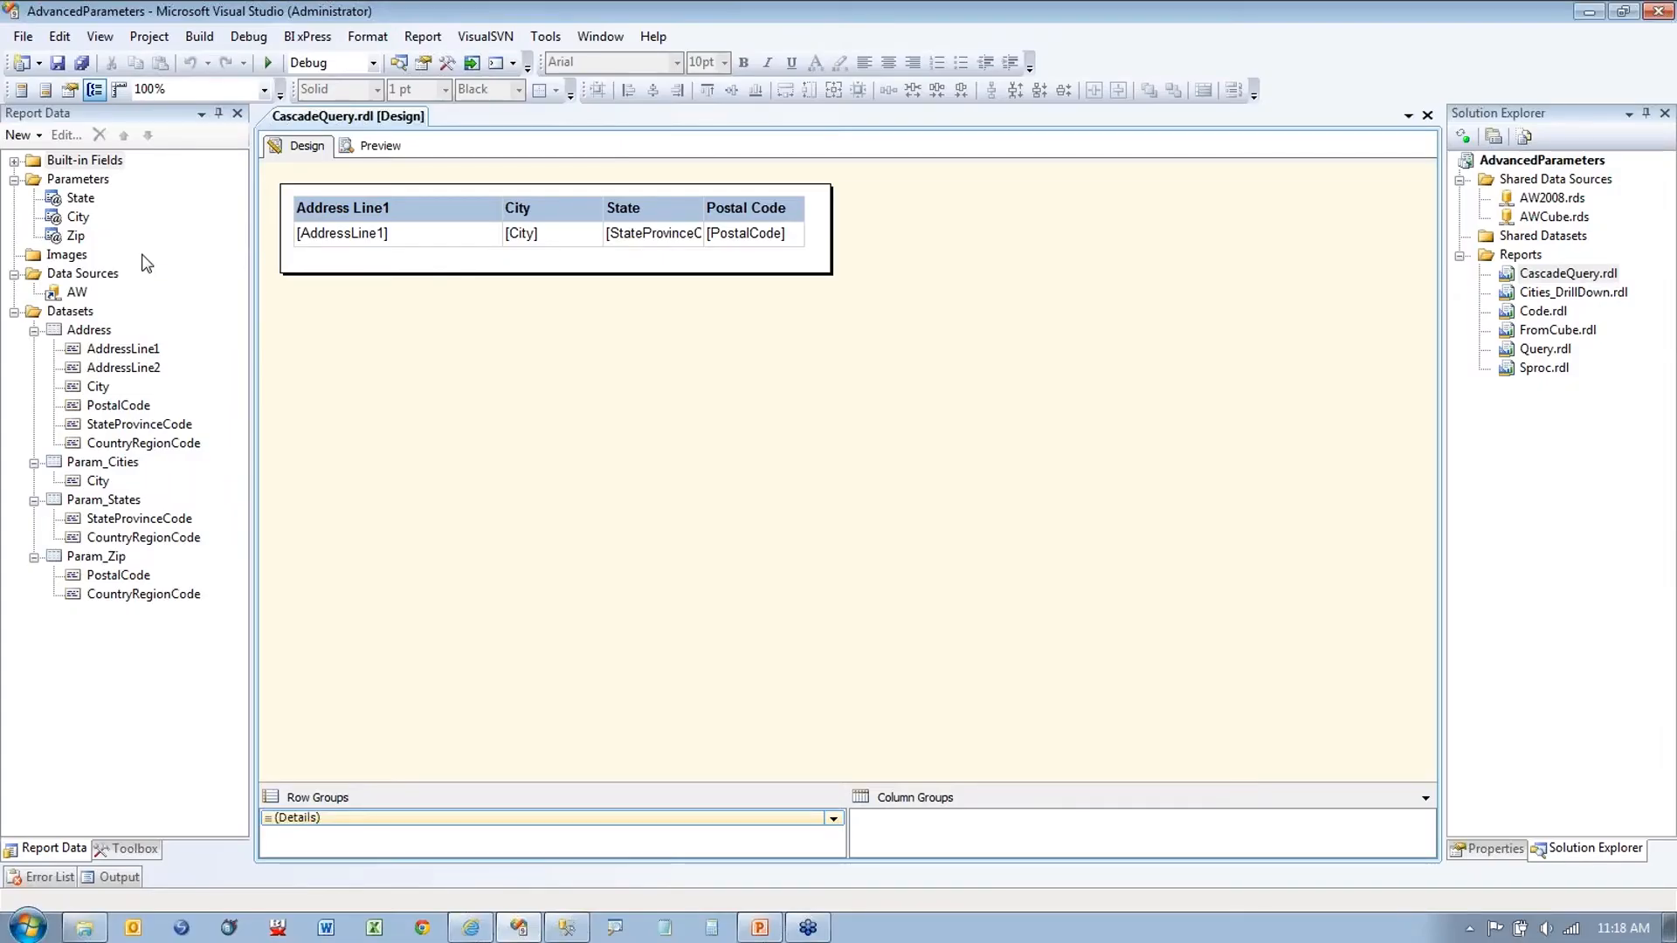
key("ctrl+1")
left_click(244, 437)
left_click_drag(244, 437, 269, 437)
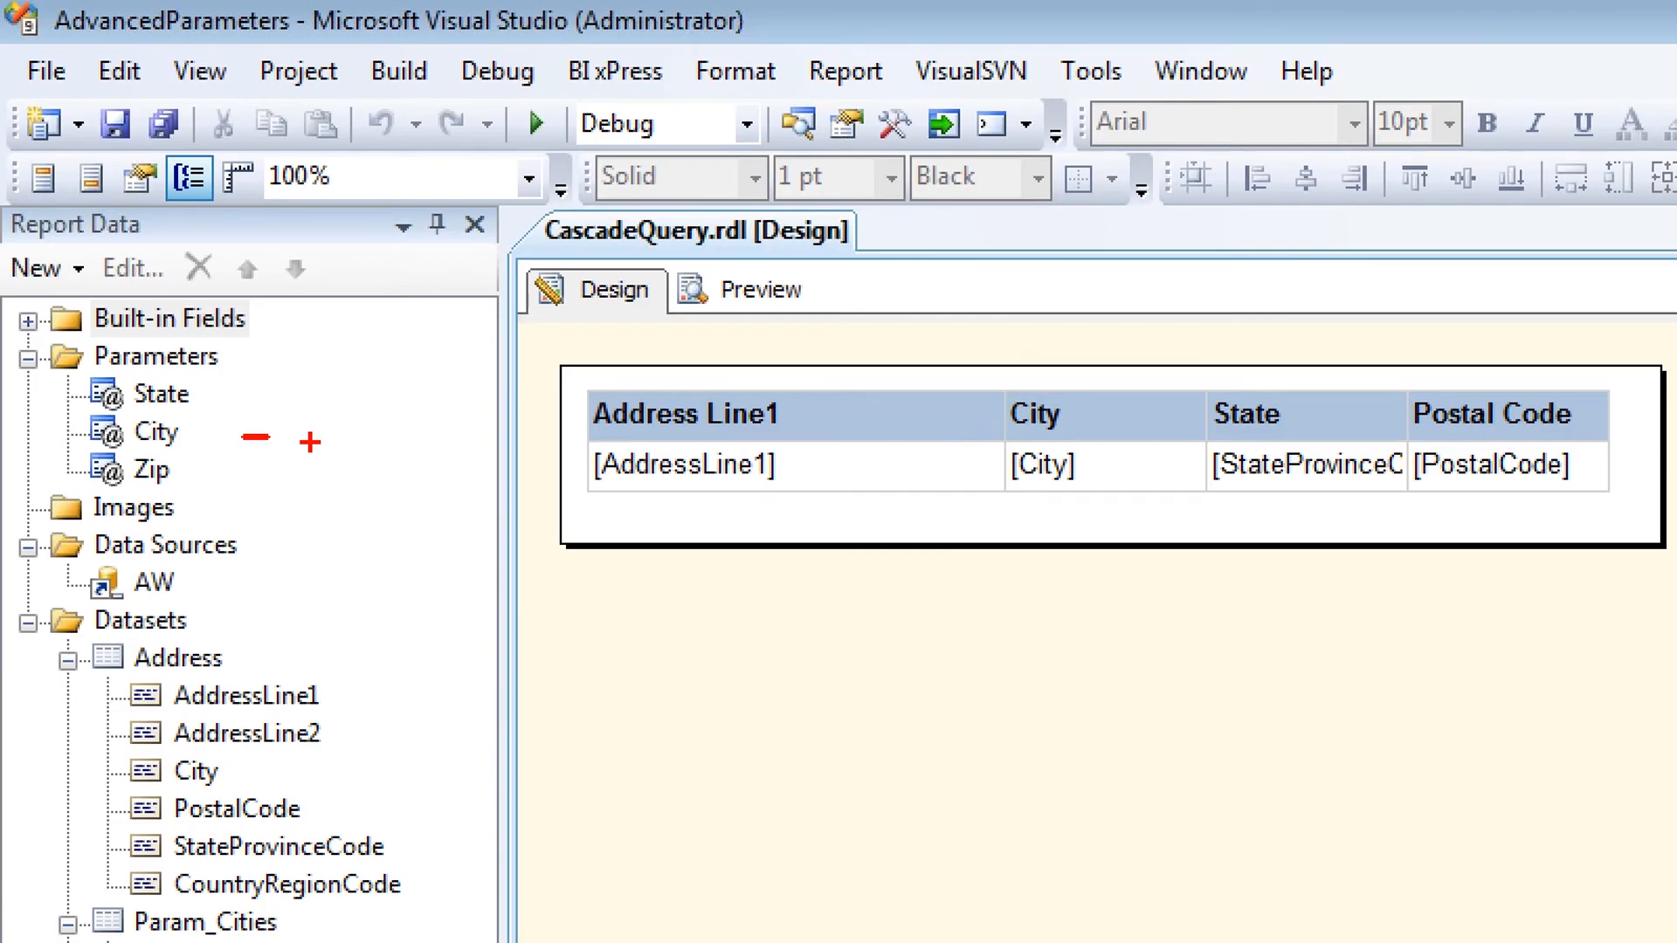
key("Escape")
Step: Preview the report with State FL, City Atlanta and Zip 03904, and run it
left_click(742, 291)
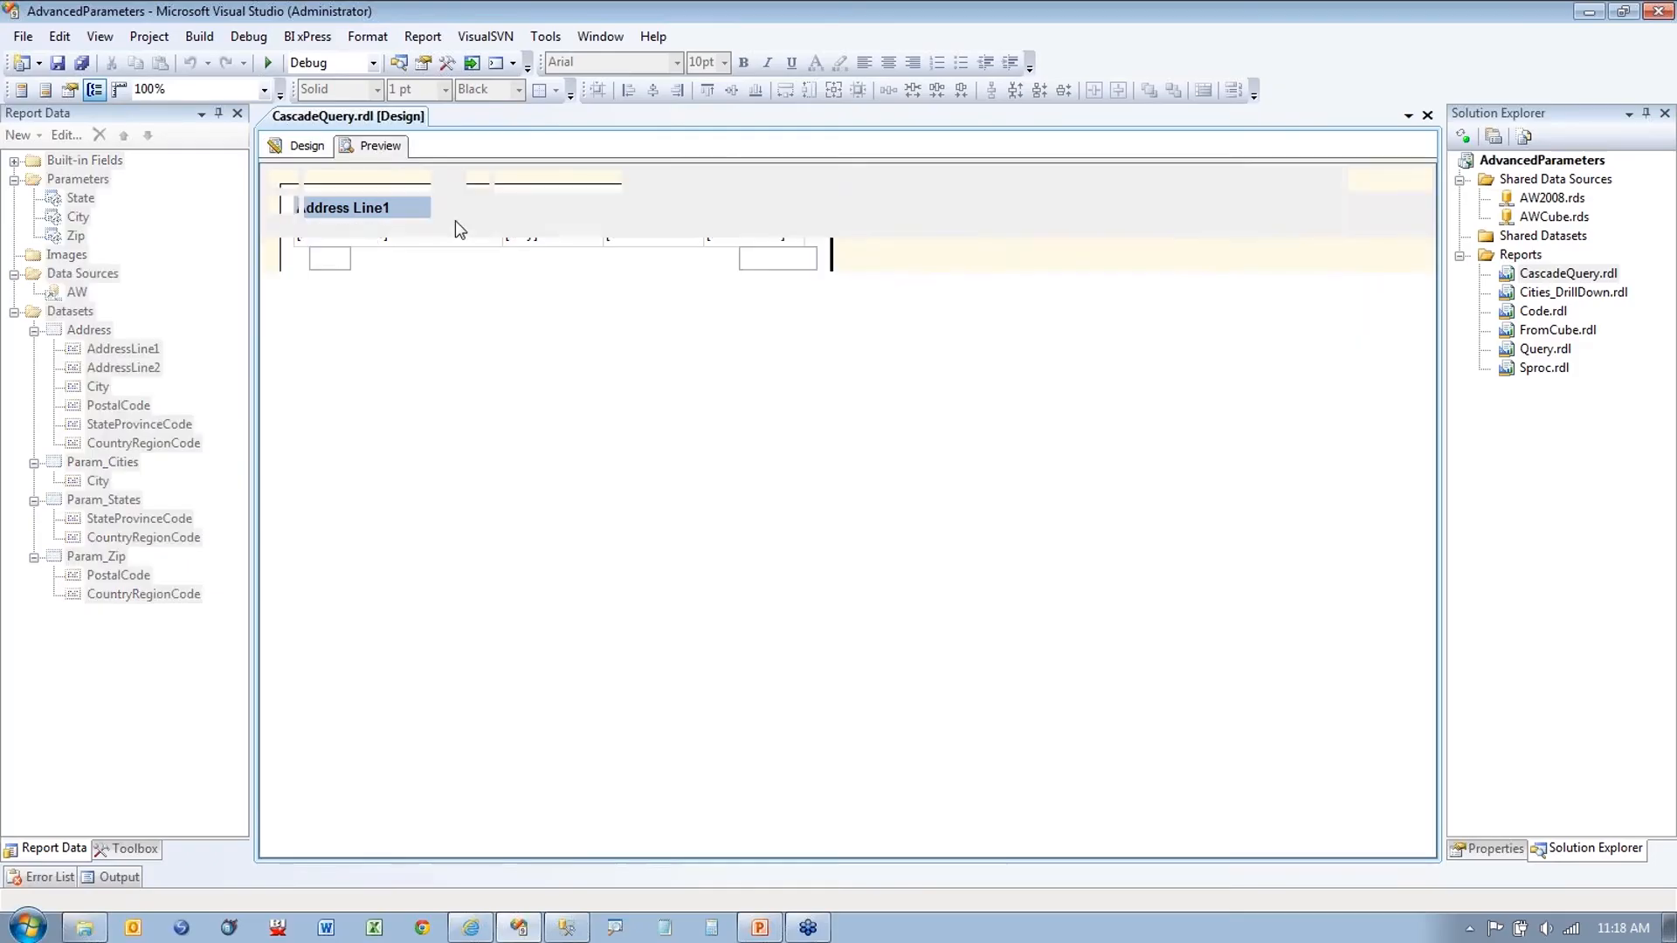
left_click(421, 180)
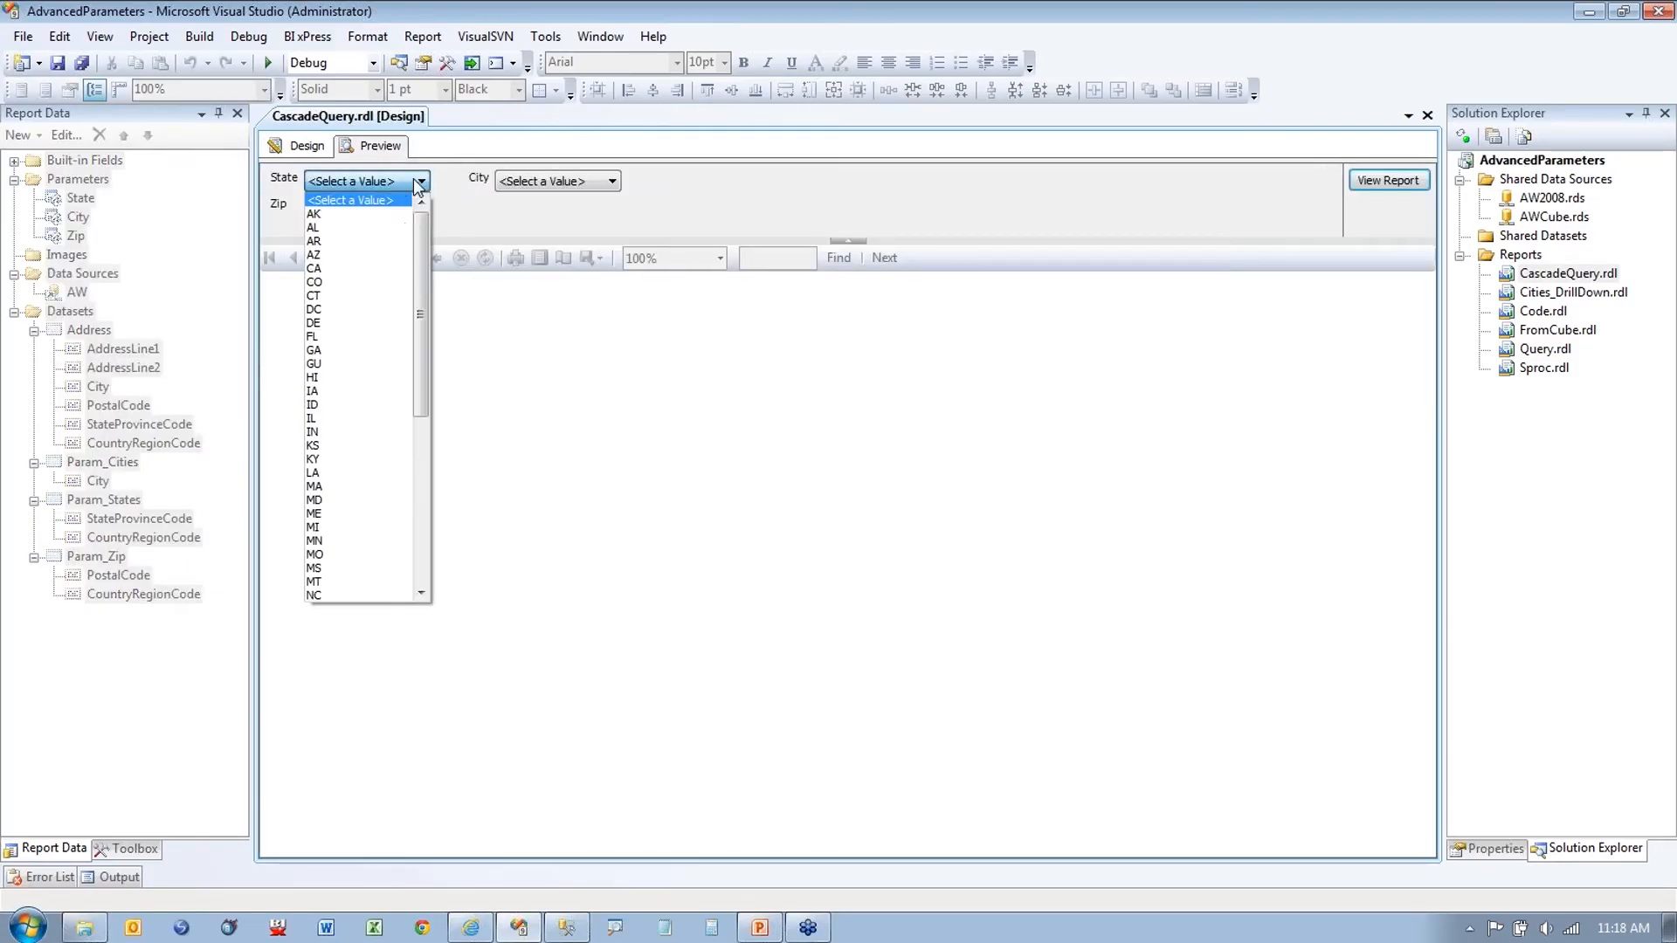
left_click(368, 336)
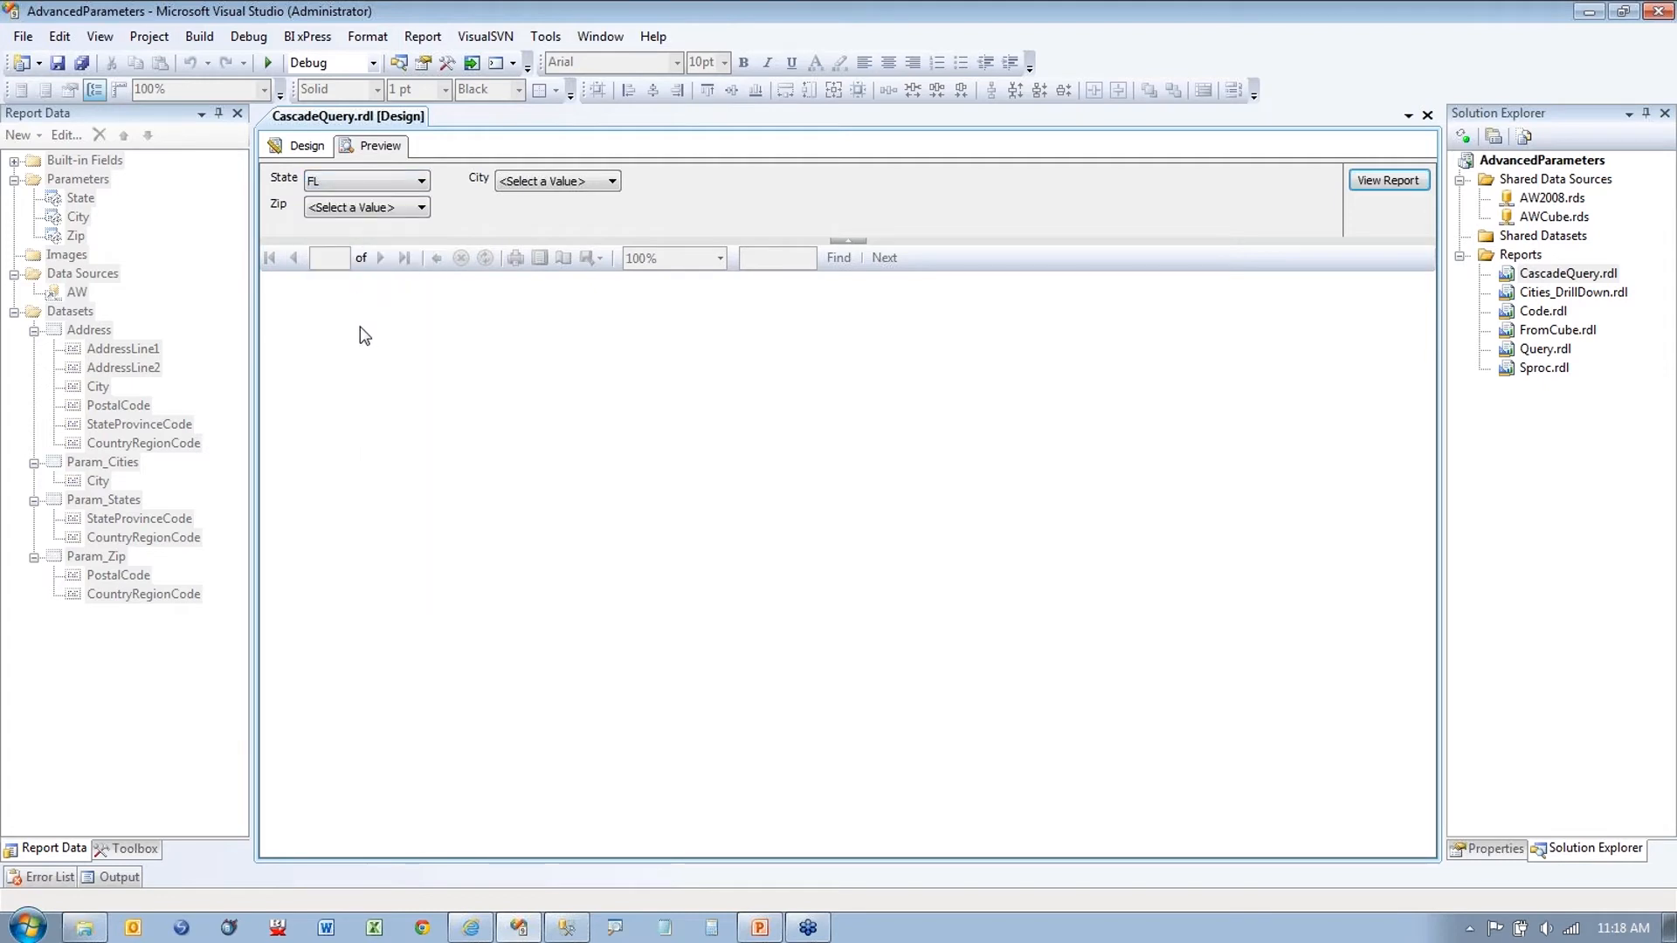
left_click(591, 182)
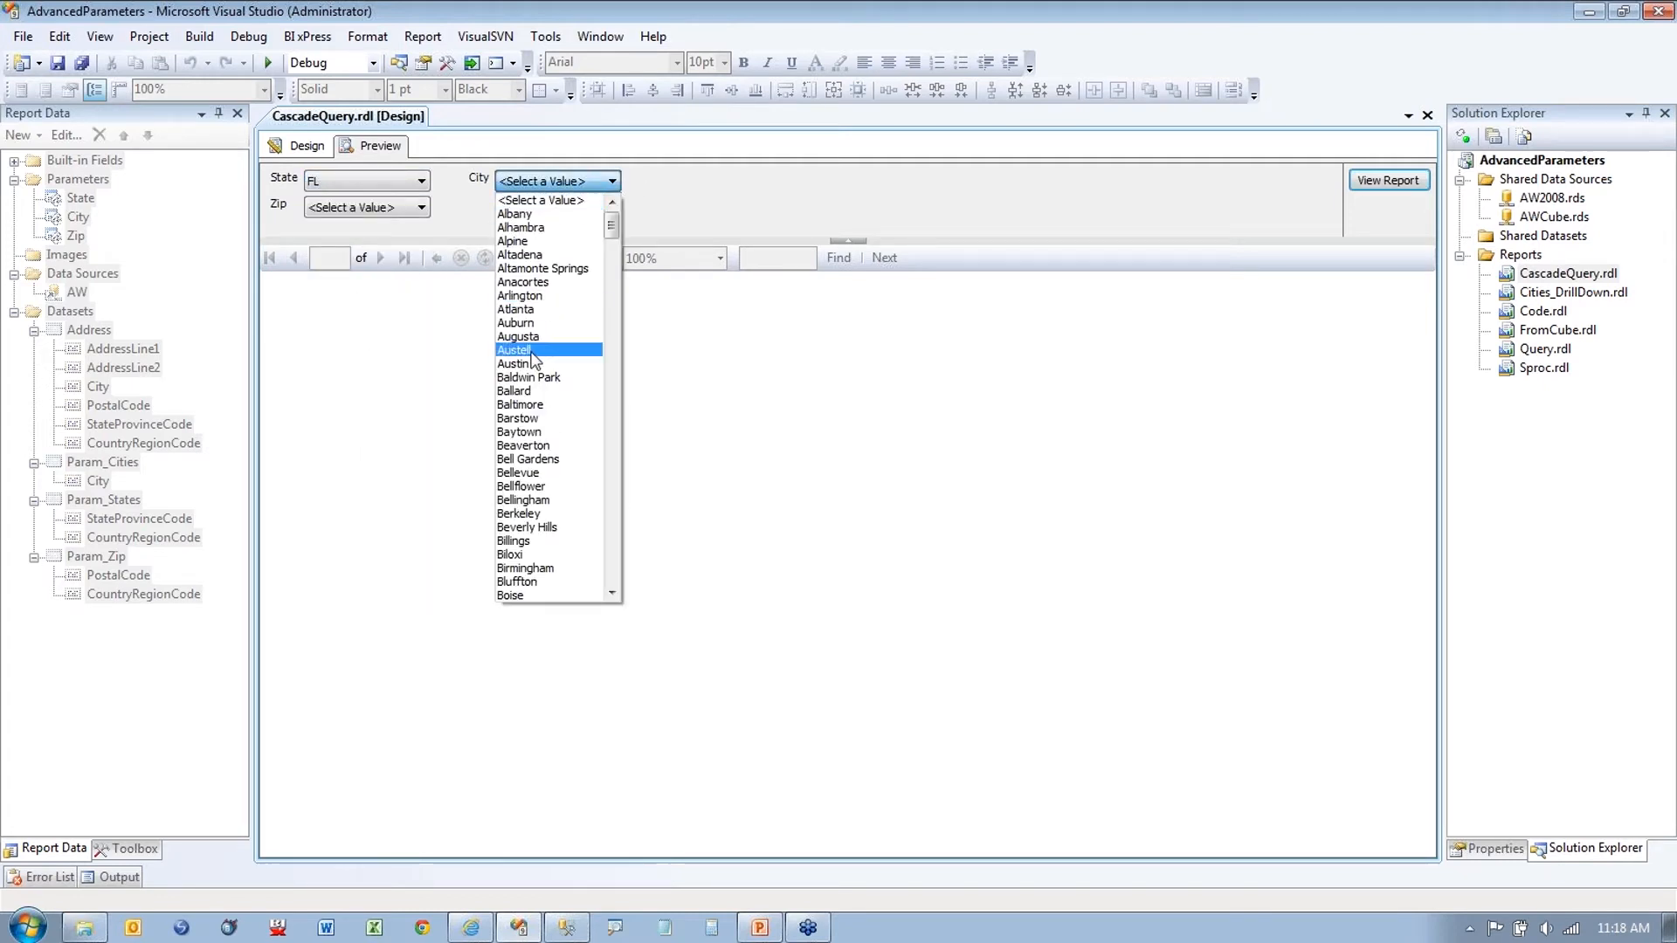
left_click(517, 309)
left_click(422, 208)
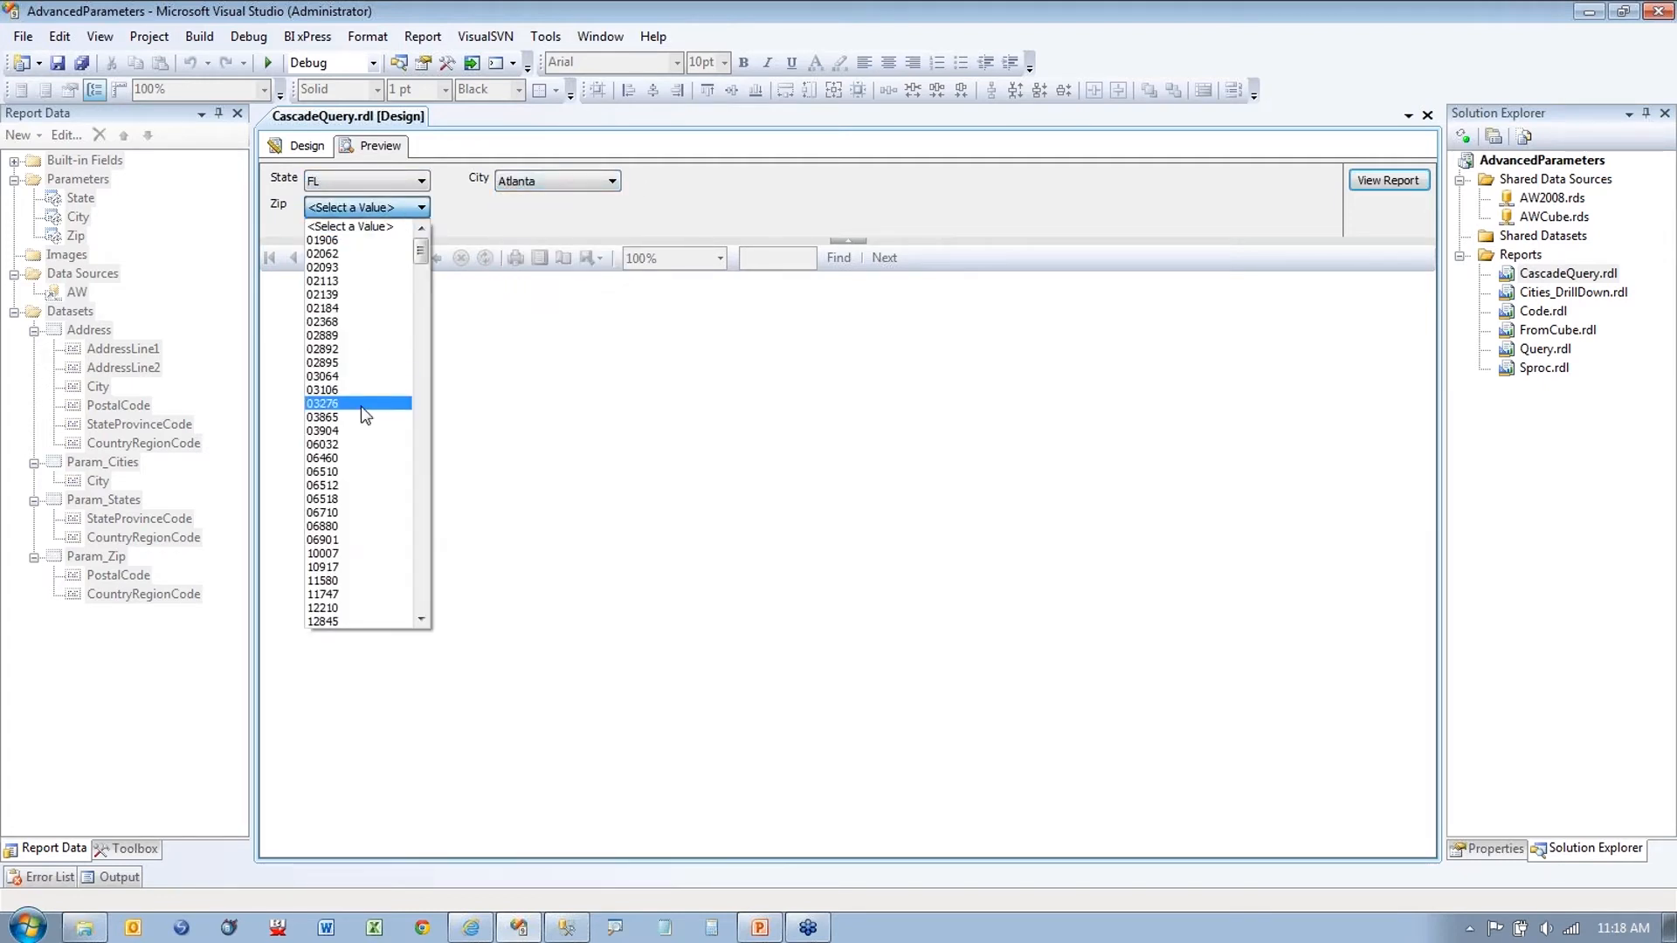
left_click(377, 400)
left_click(1375, 183)
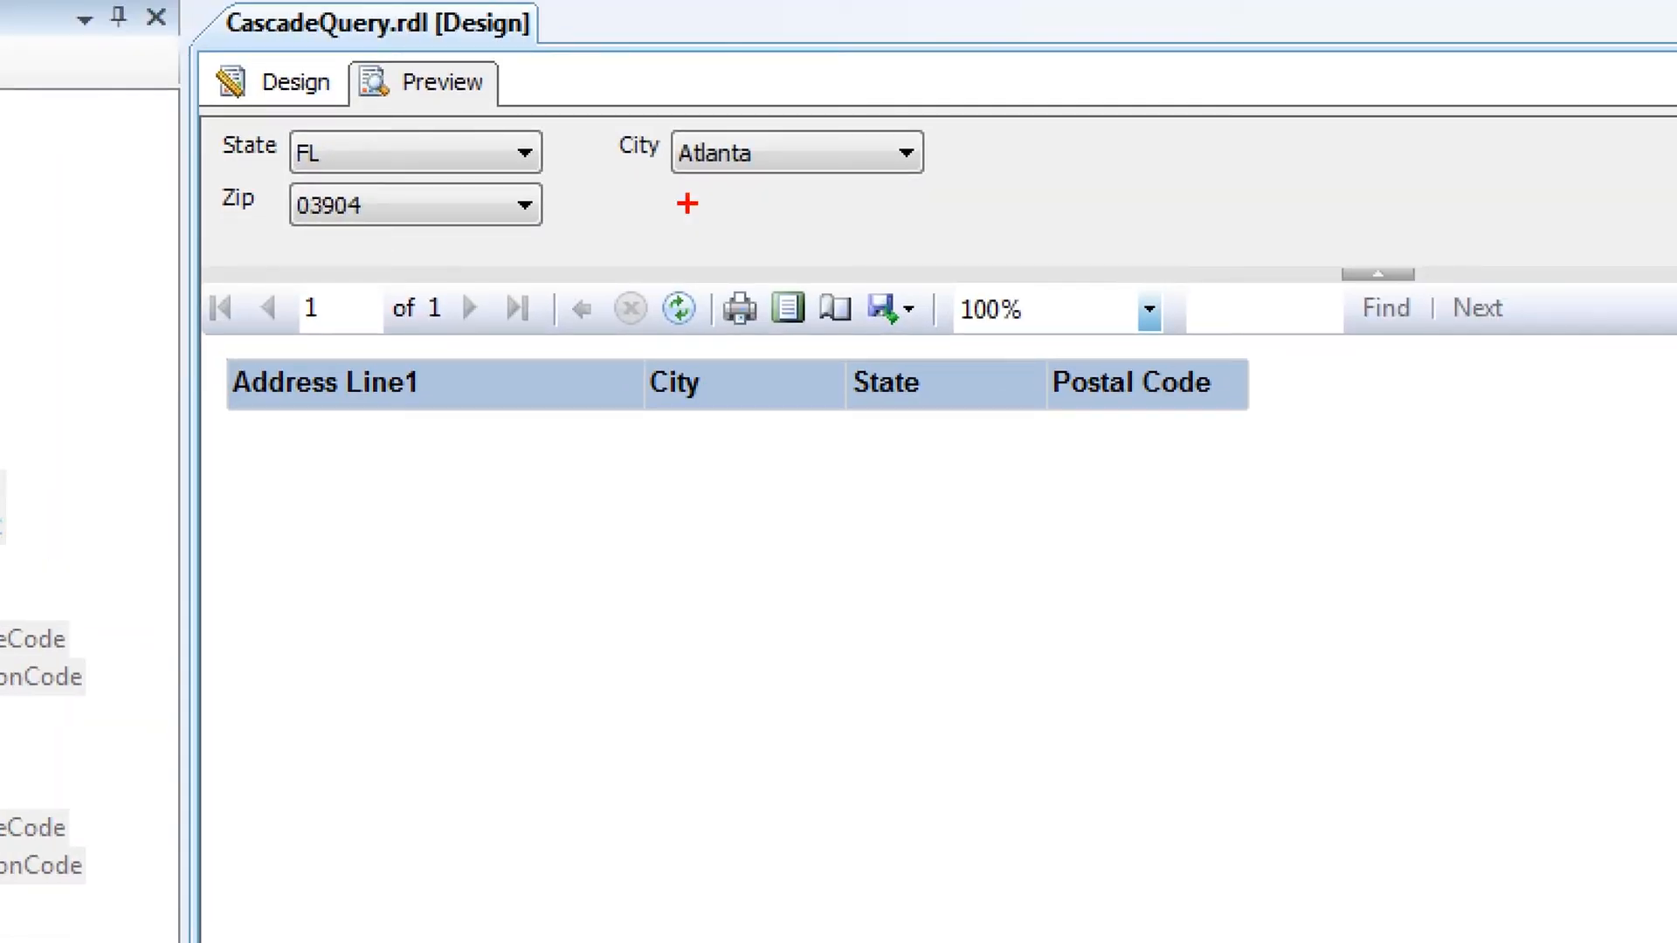
Step: Underline the chosen Atlanta, FL and 03904 values and scroll through the zip list
left_click_drag(689, 184, 767, 184)
left_click_drag(335, 162, 364, 162)
left_click_drag(291, 235, 347, 235)
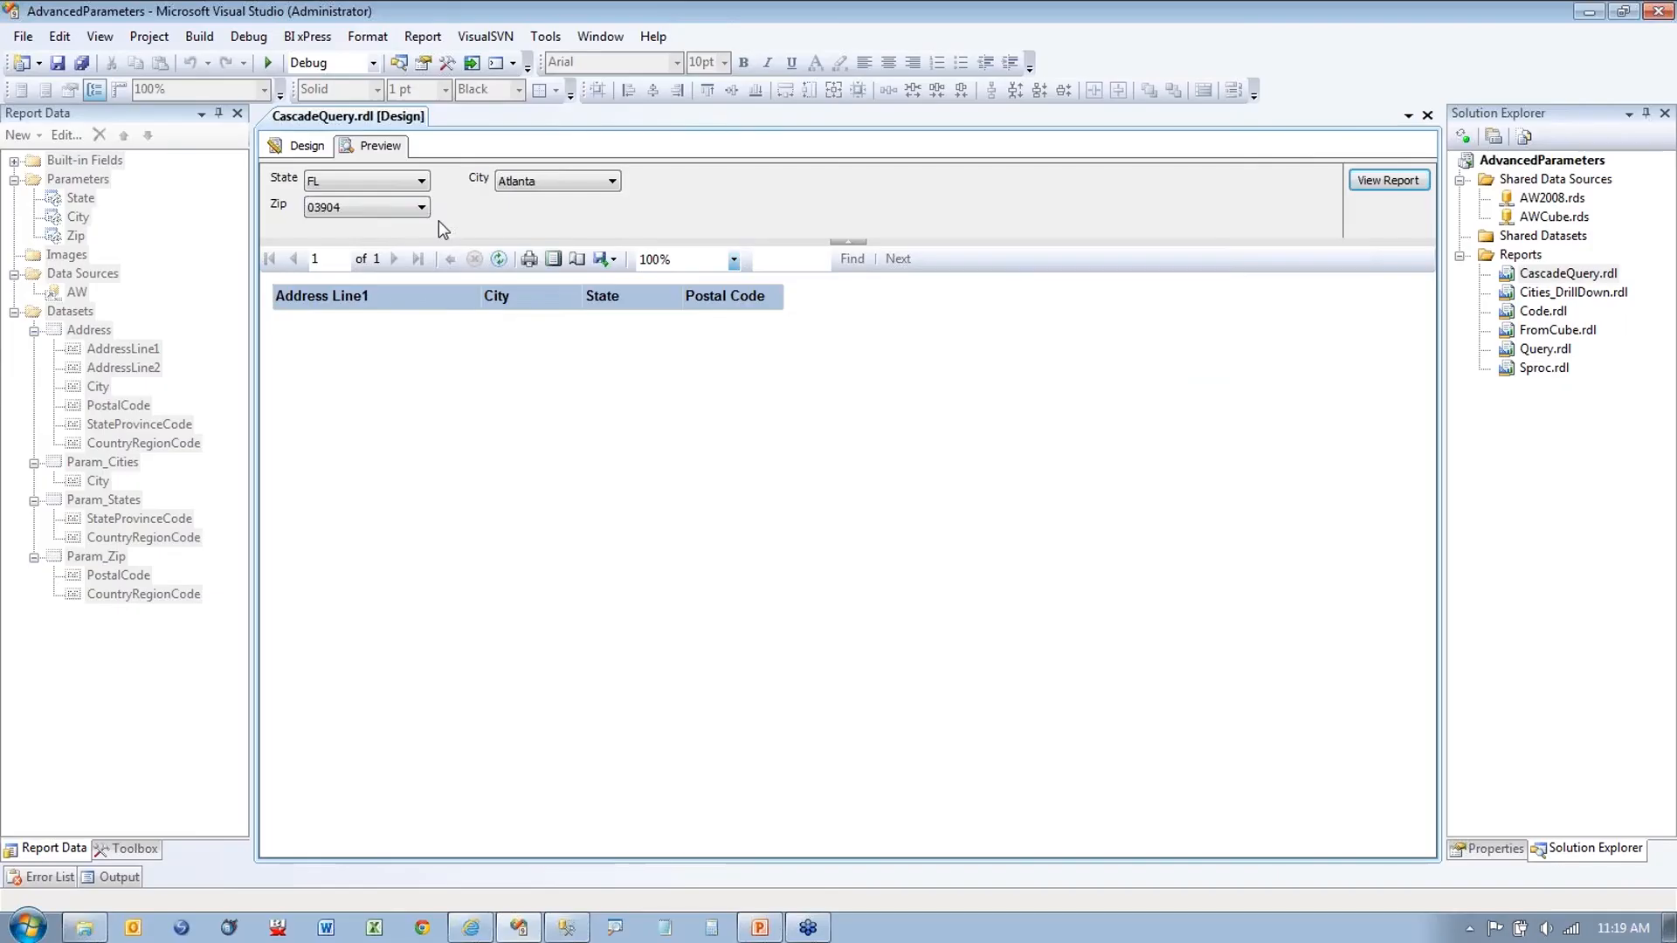
left_click(527, 204)
left_click_drag(527, 258, 532, 433)
left_click_drag(424, 325, 425, 532)
Step: Recheck the State, City and Zip lists, which keep FL, Atlanta and 03904, then go back to Design
left_click(422, 181)
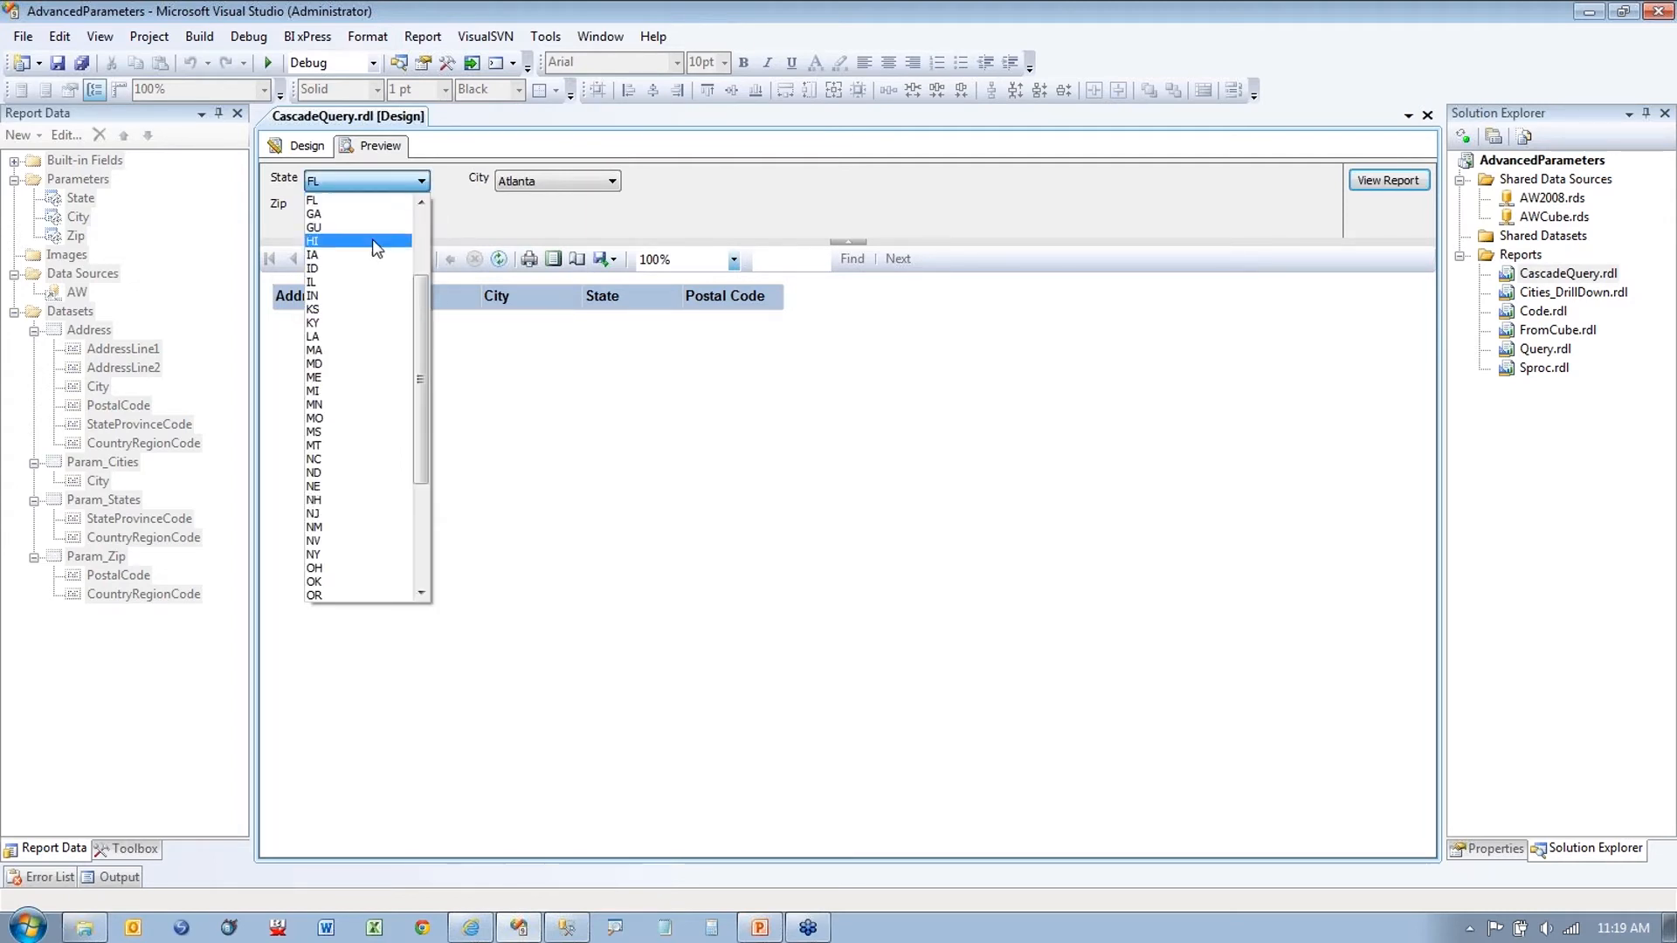
left_click(360, 199)
left_click(611, 181)
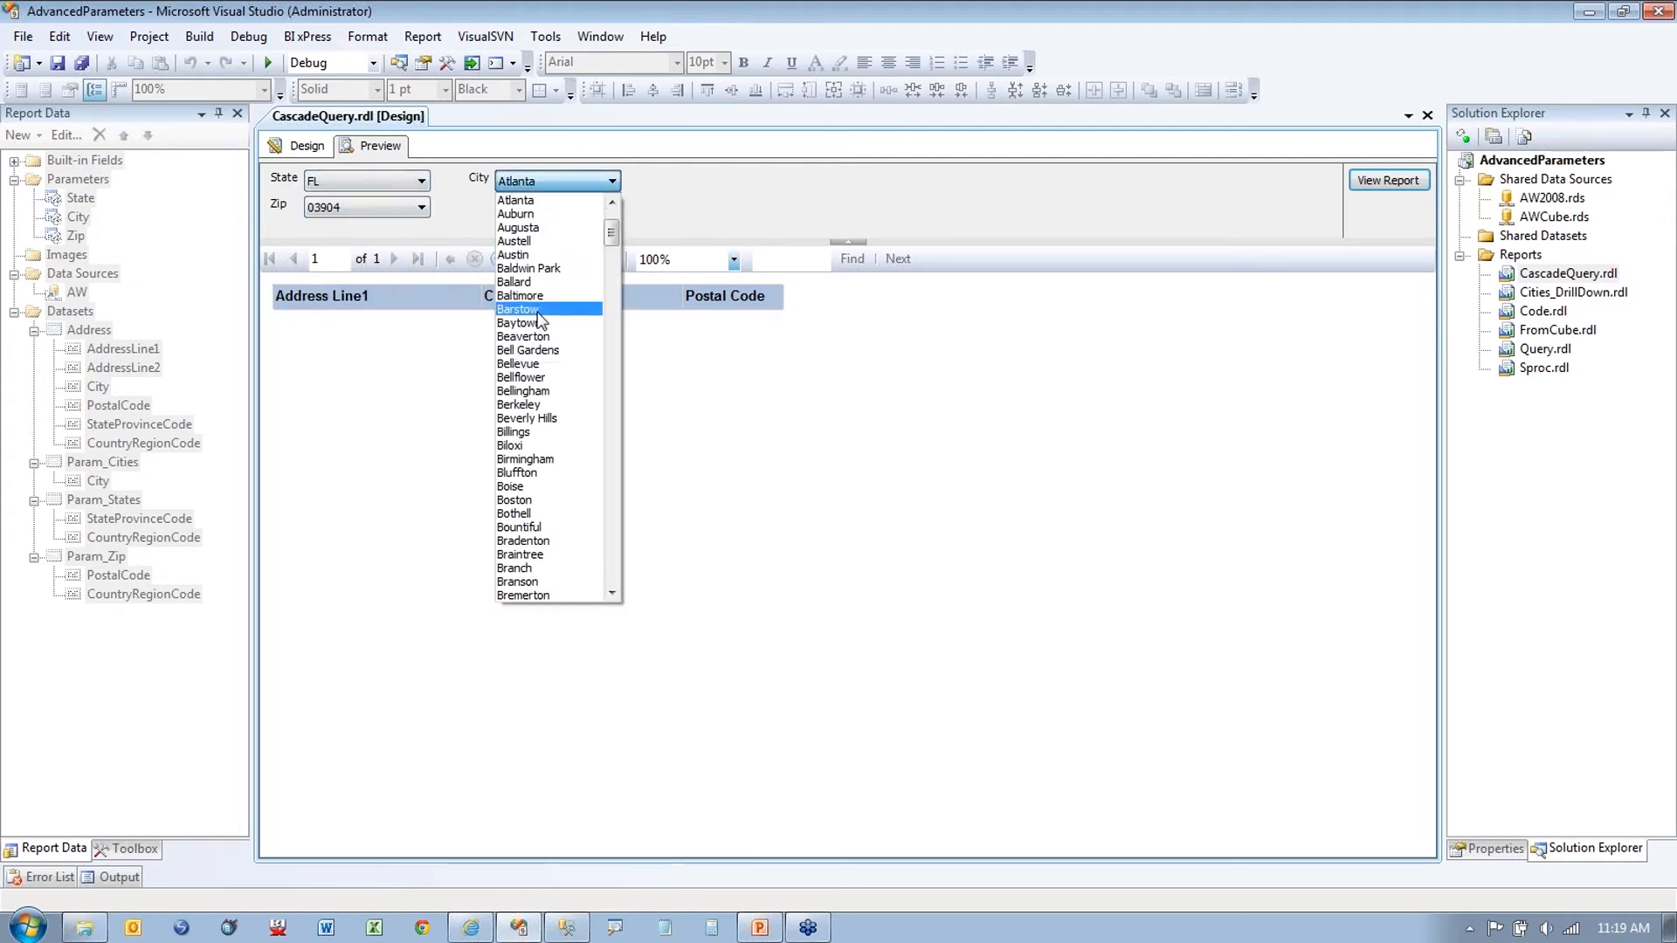
left_click(661, 185)
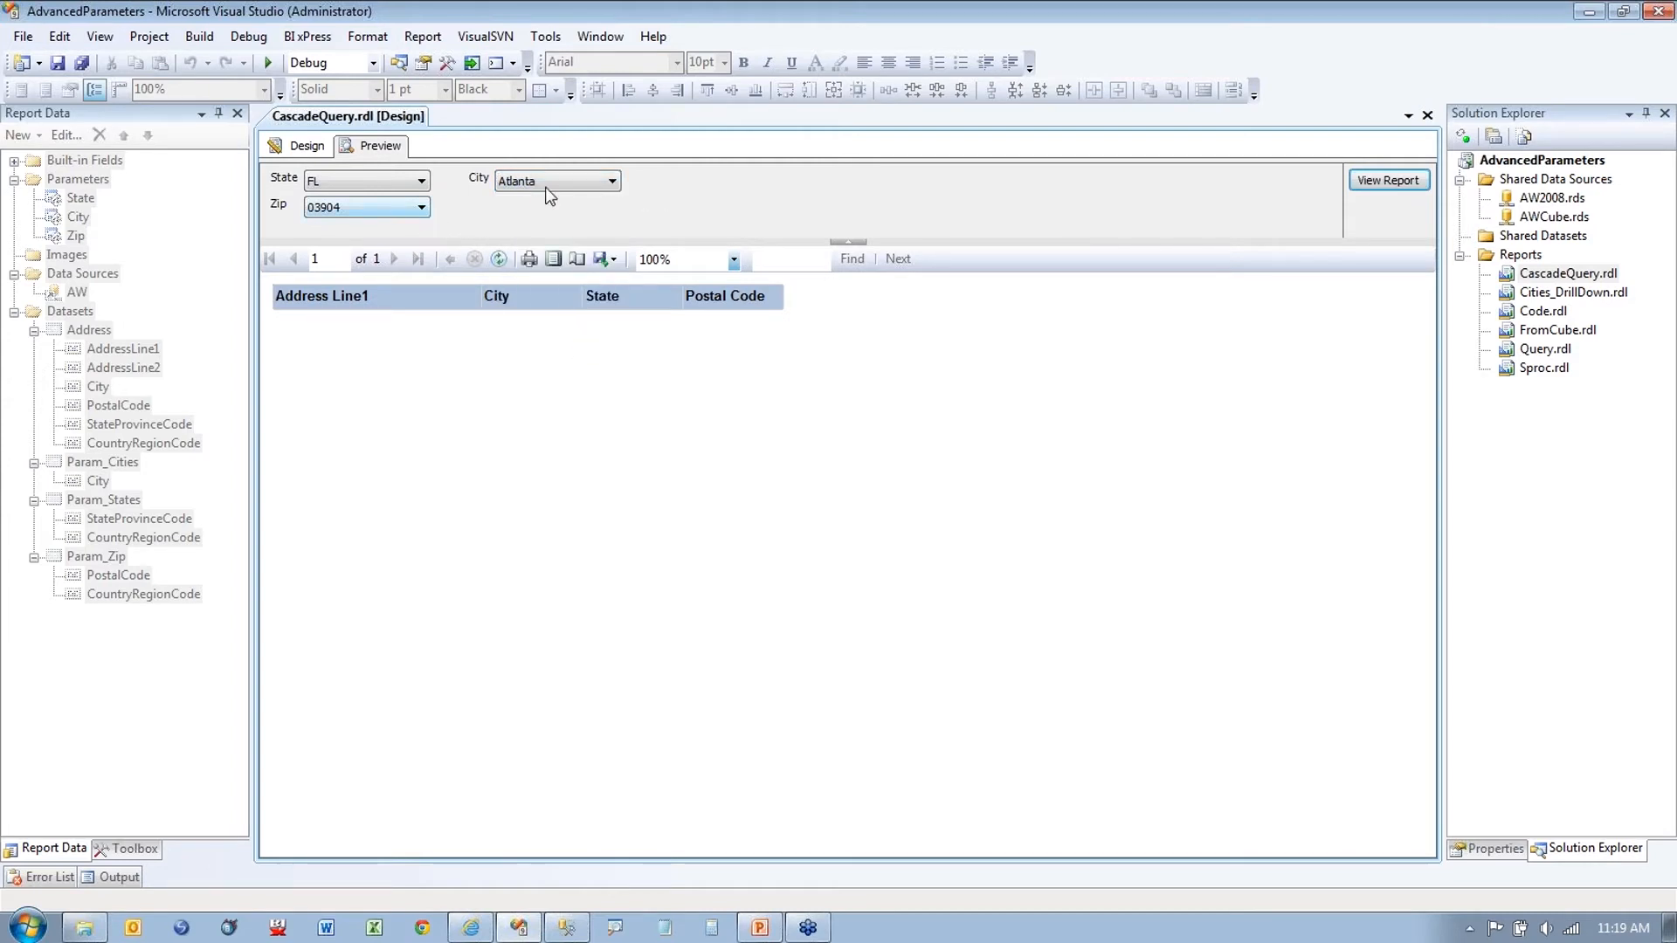
left_click(416, 213)
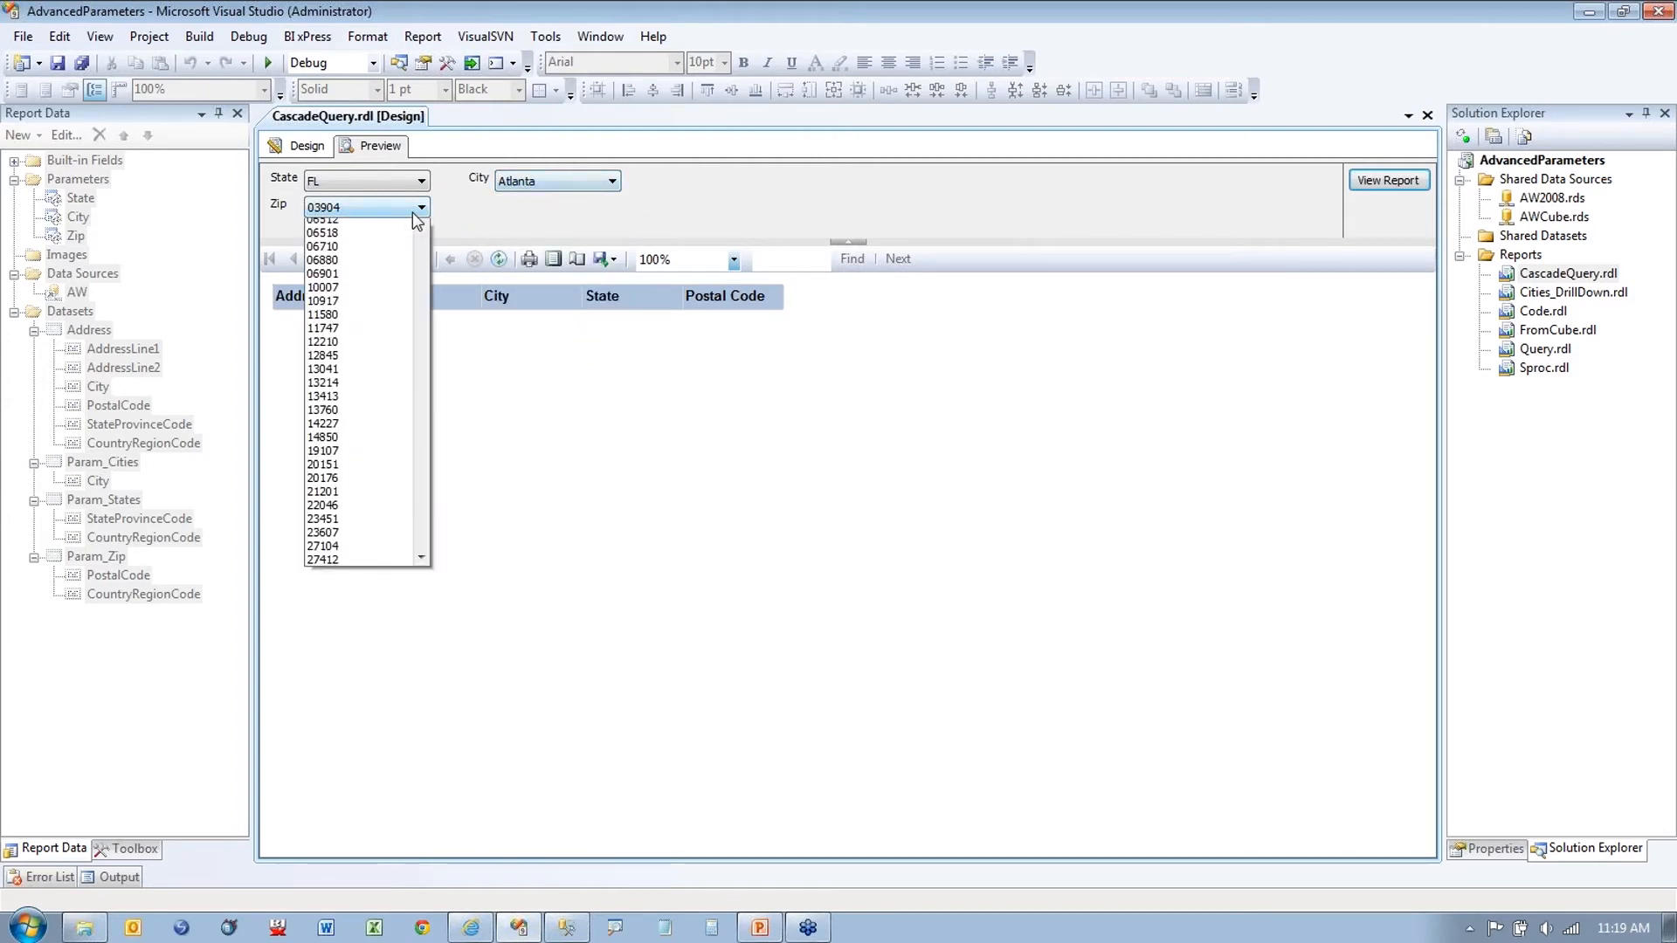
left_click(480, 219)
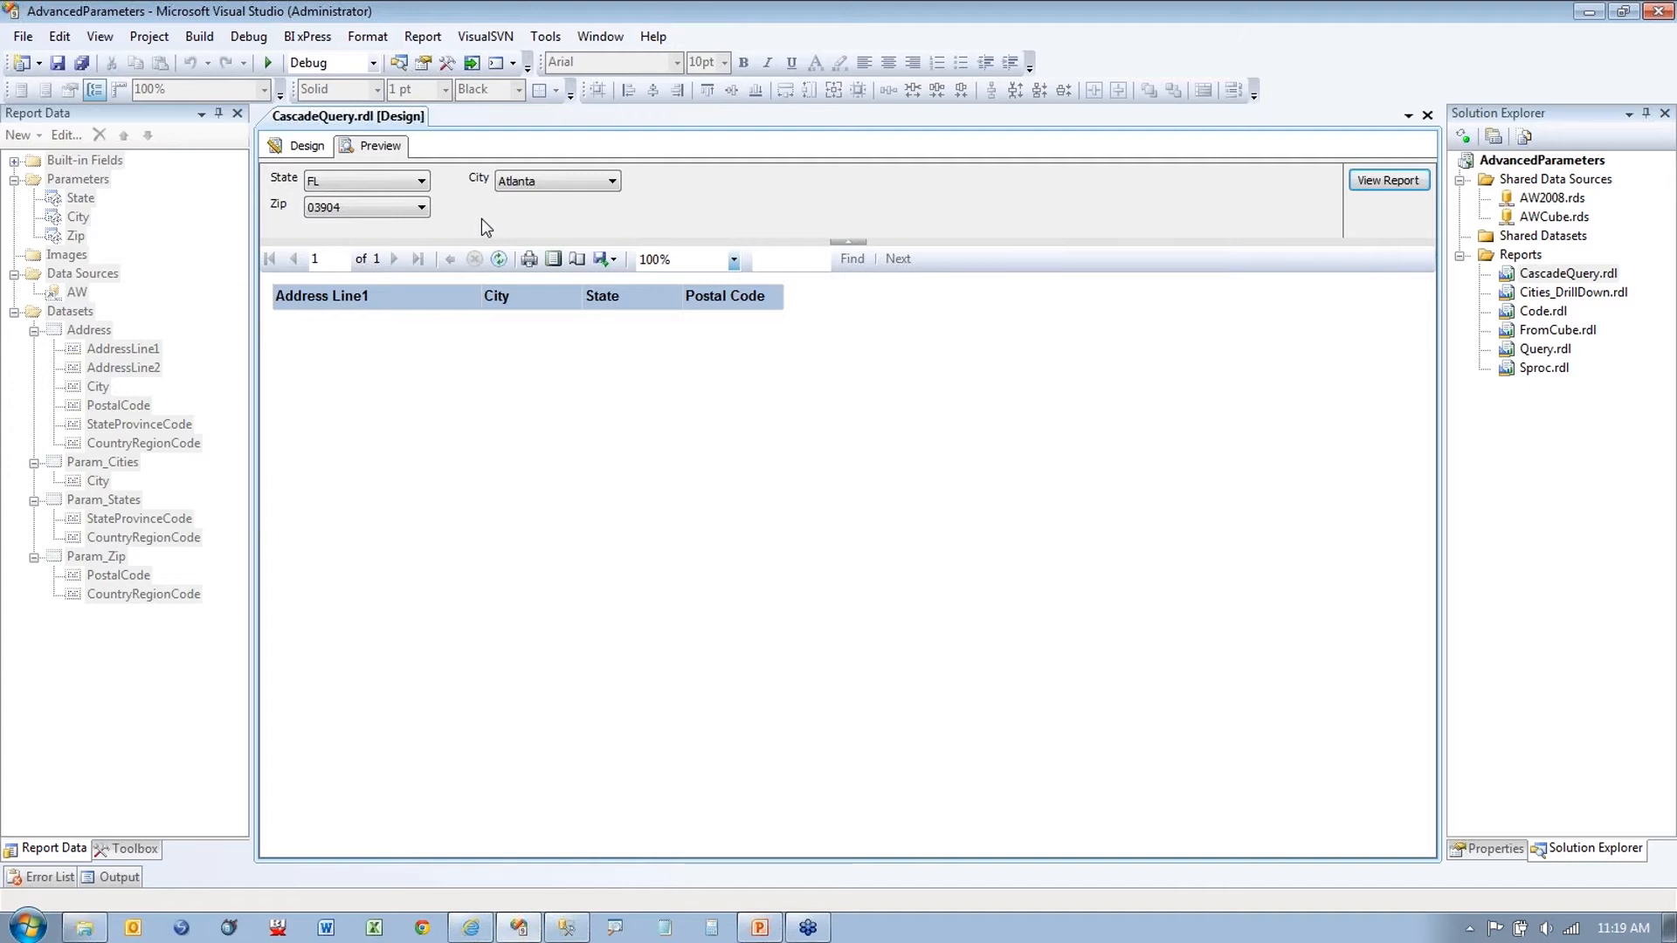
left_click(305, 146)
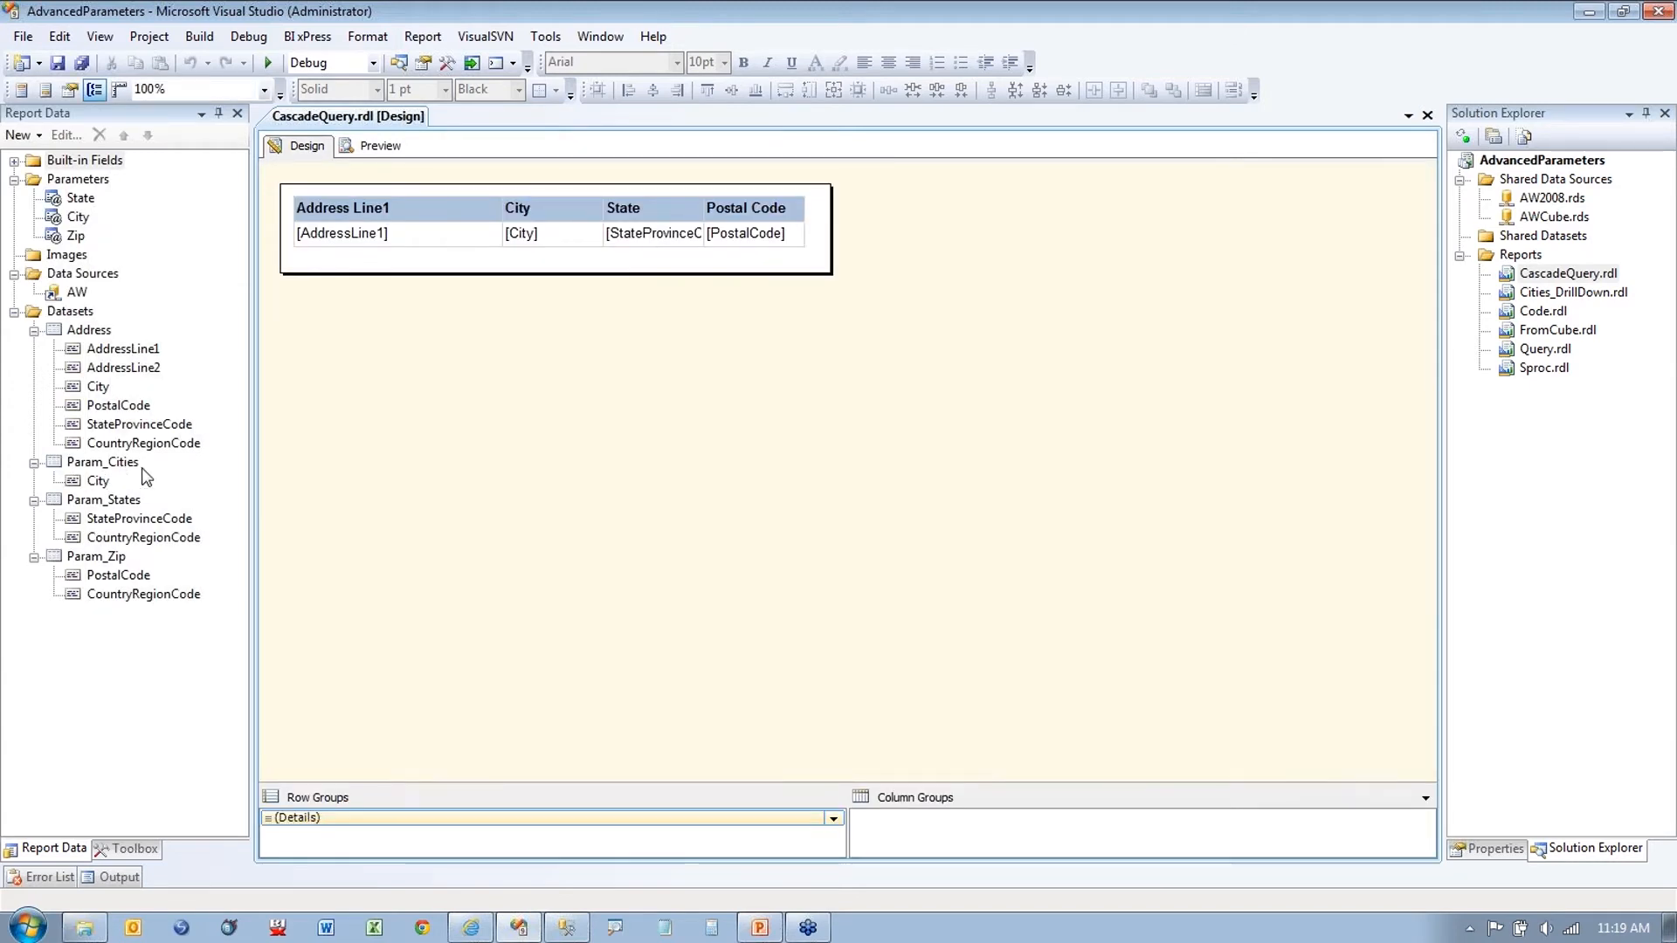
right_click(107, 502)
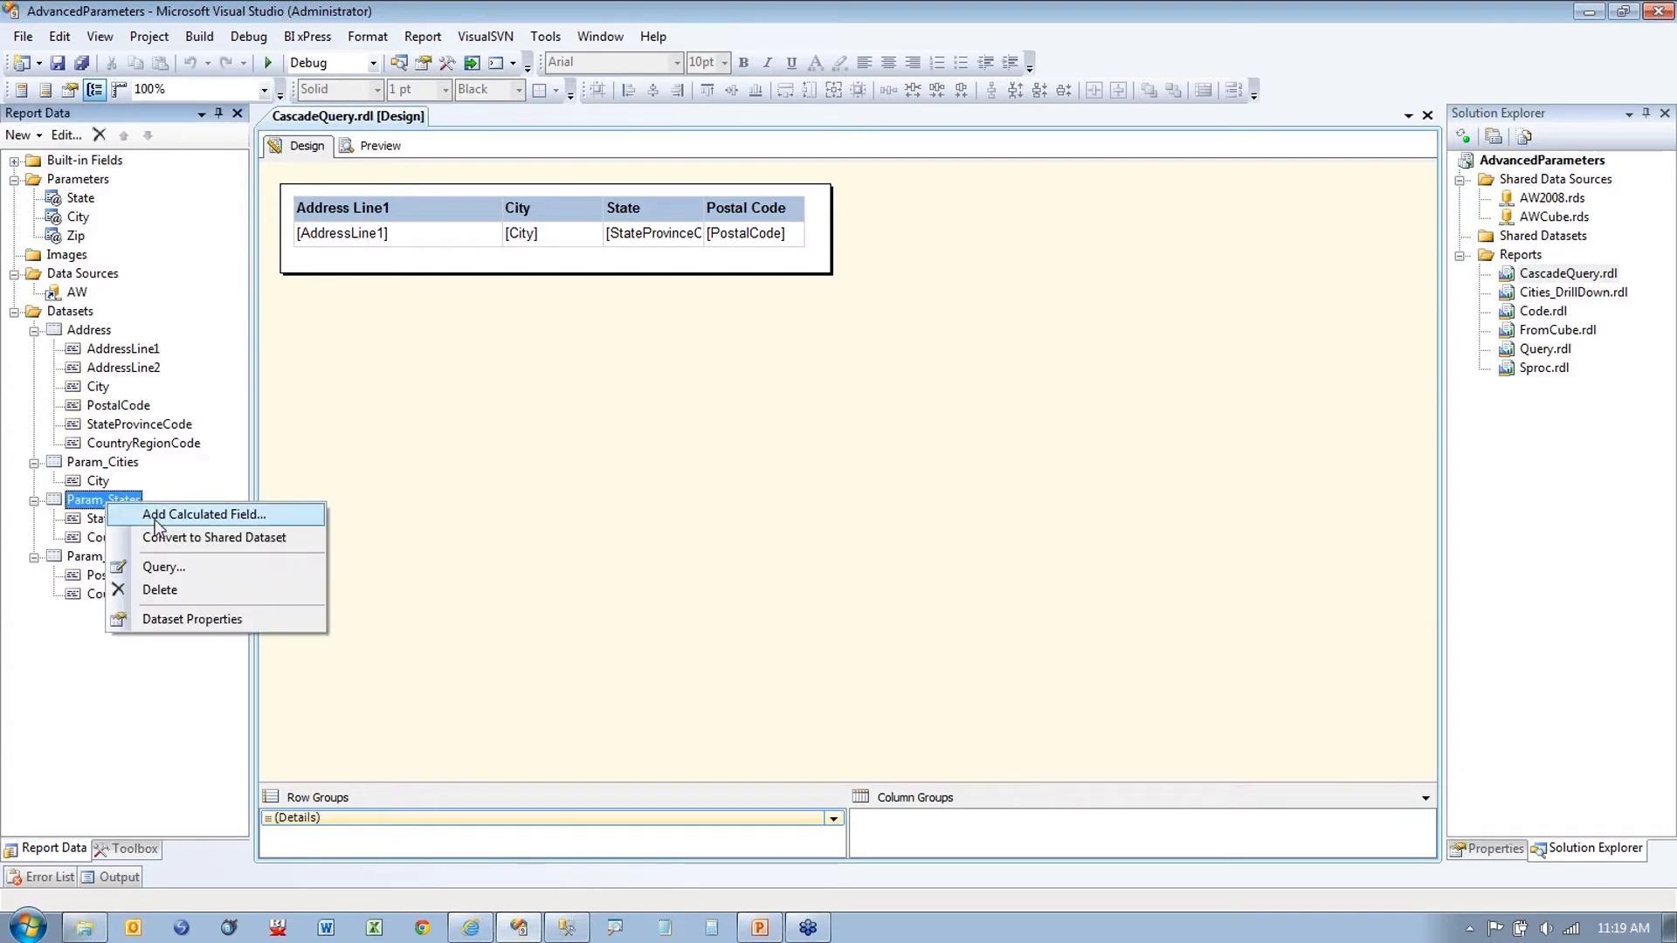
left_click(155, 616)
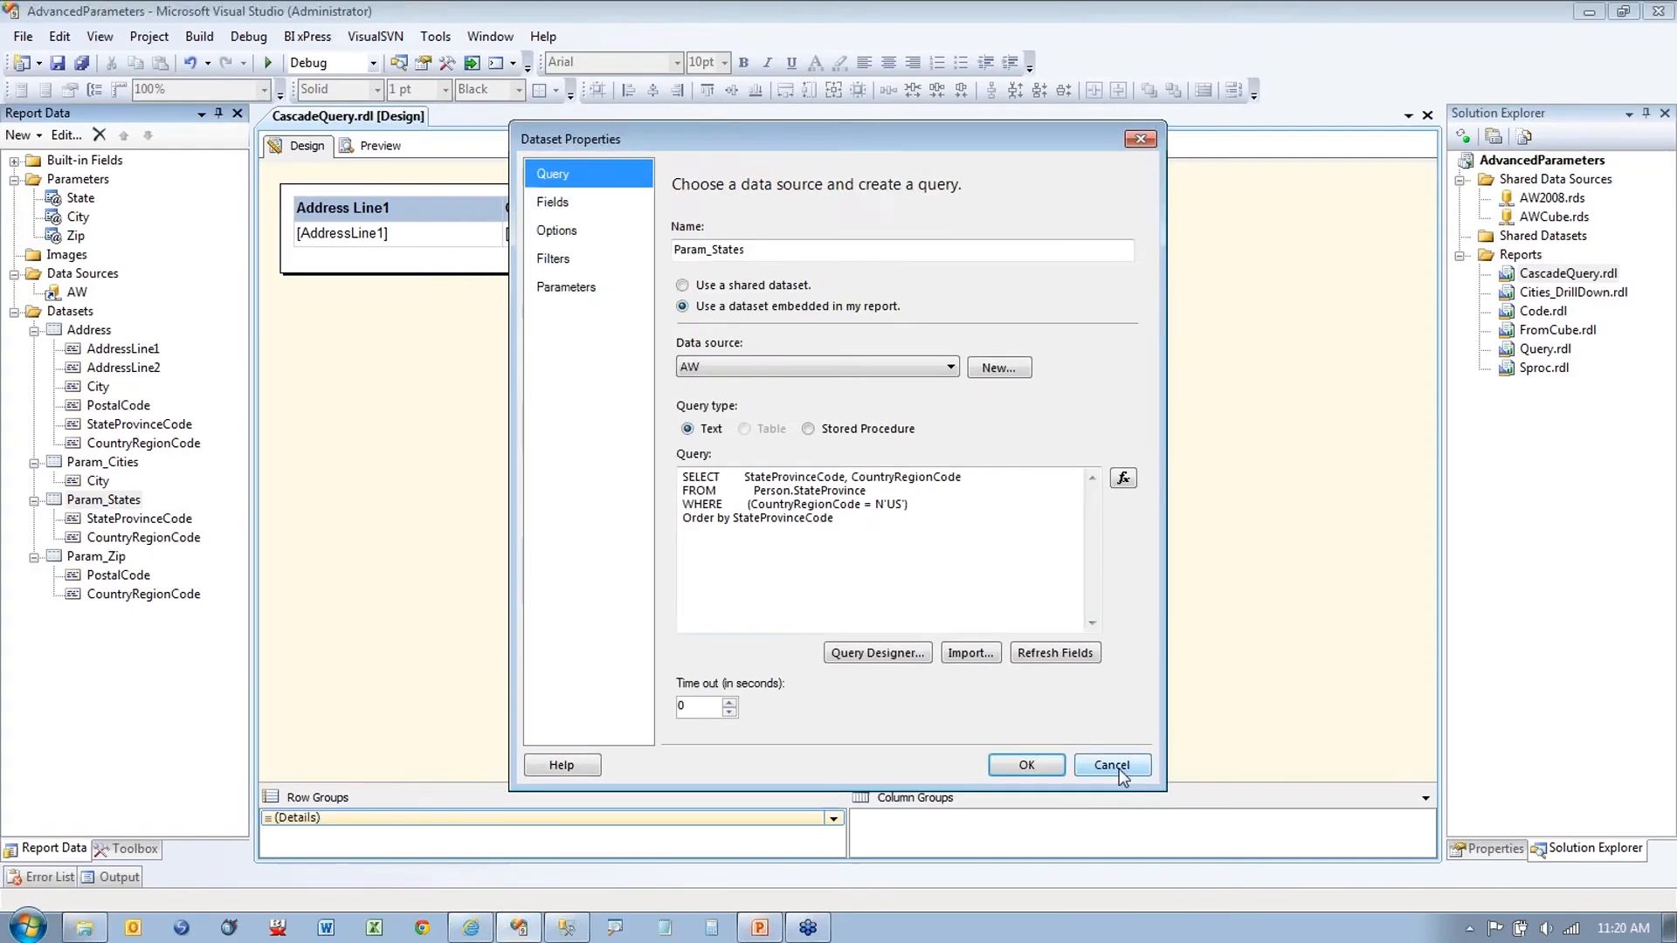
left_click(1136, 913)
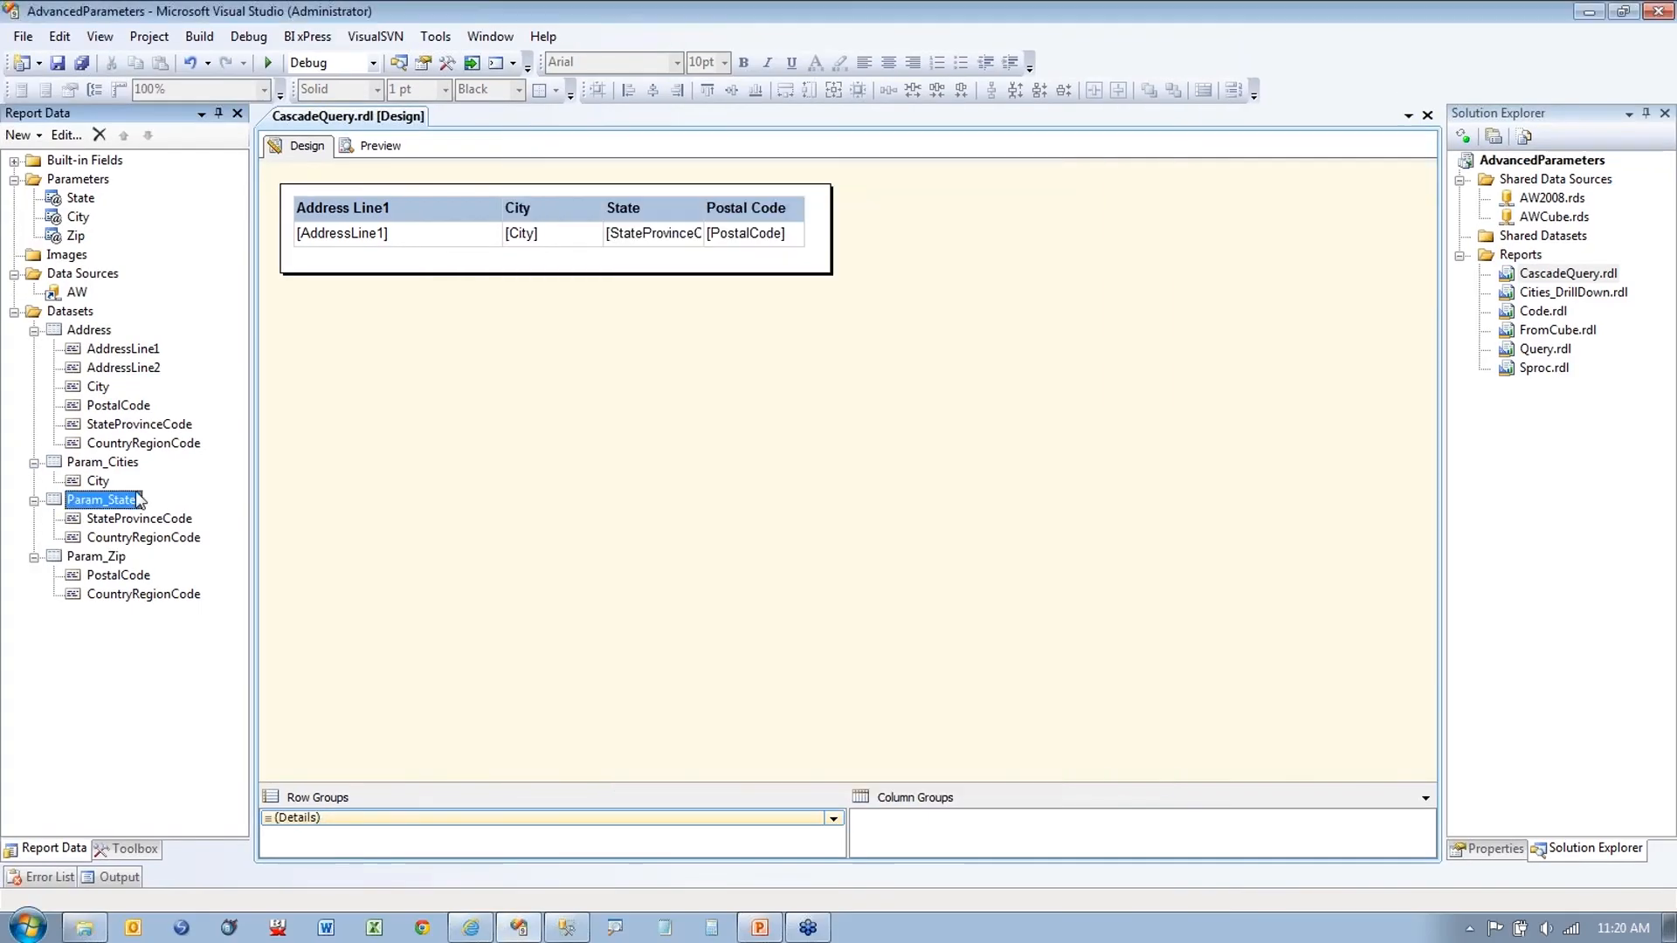
right_click(96, 468)
left_click(193, 576)
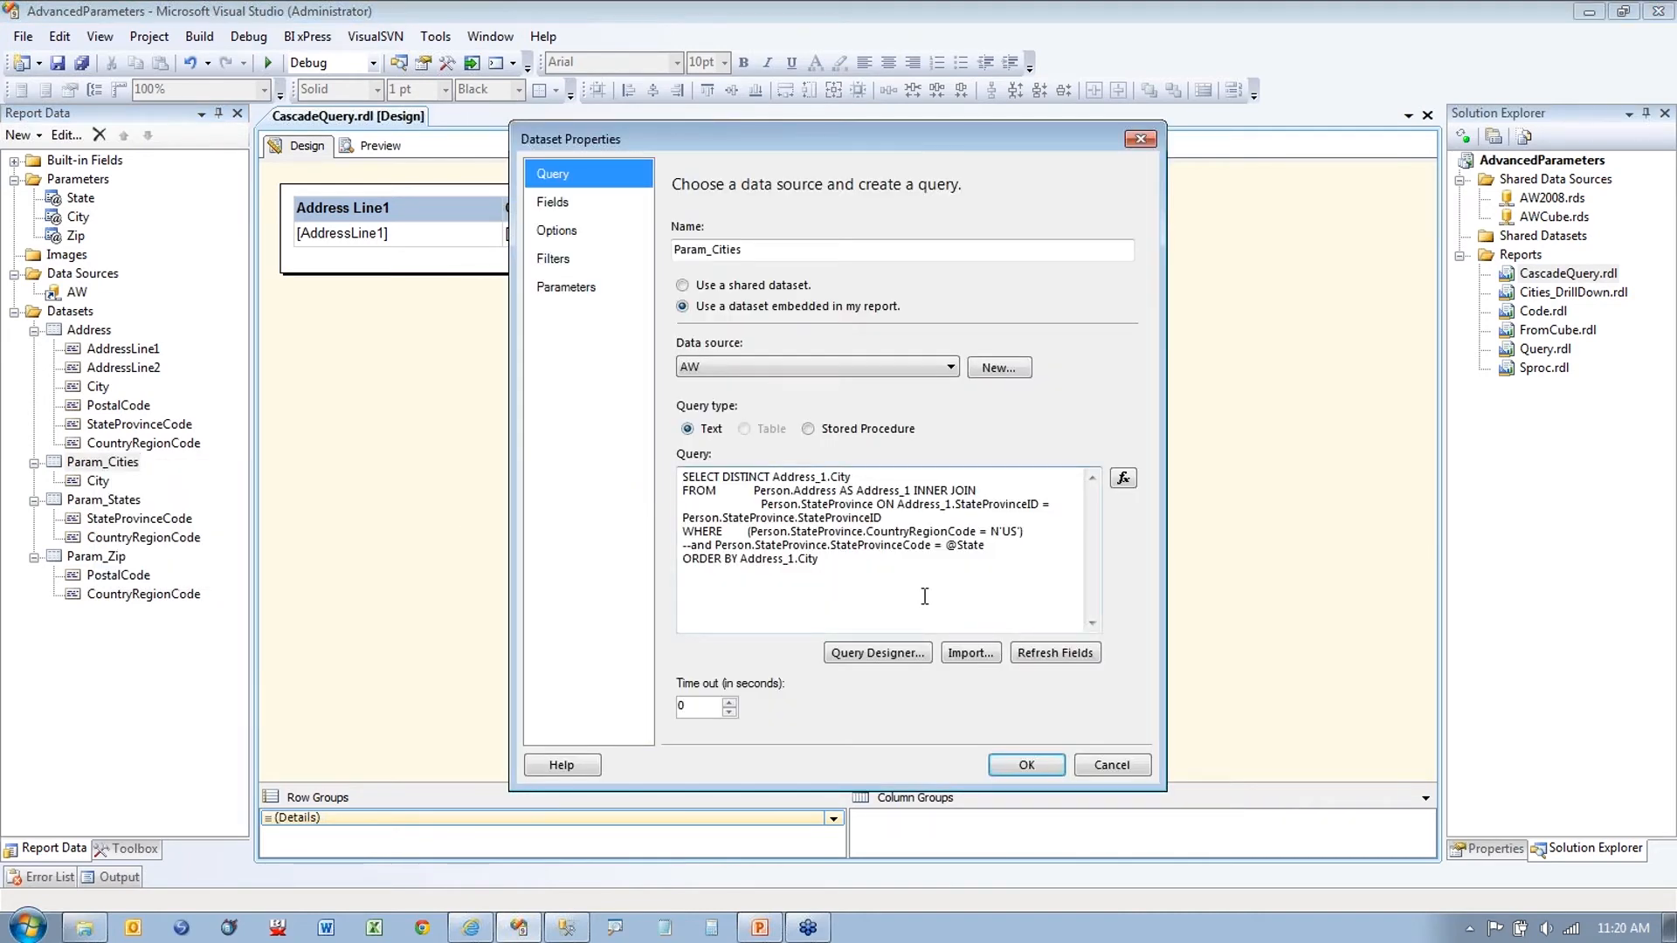
key("ctrl+1")
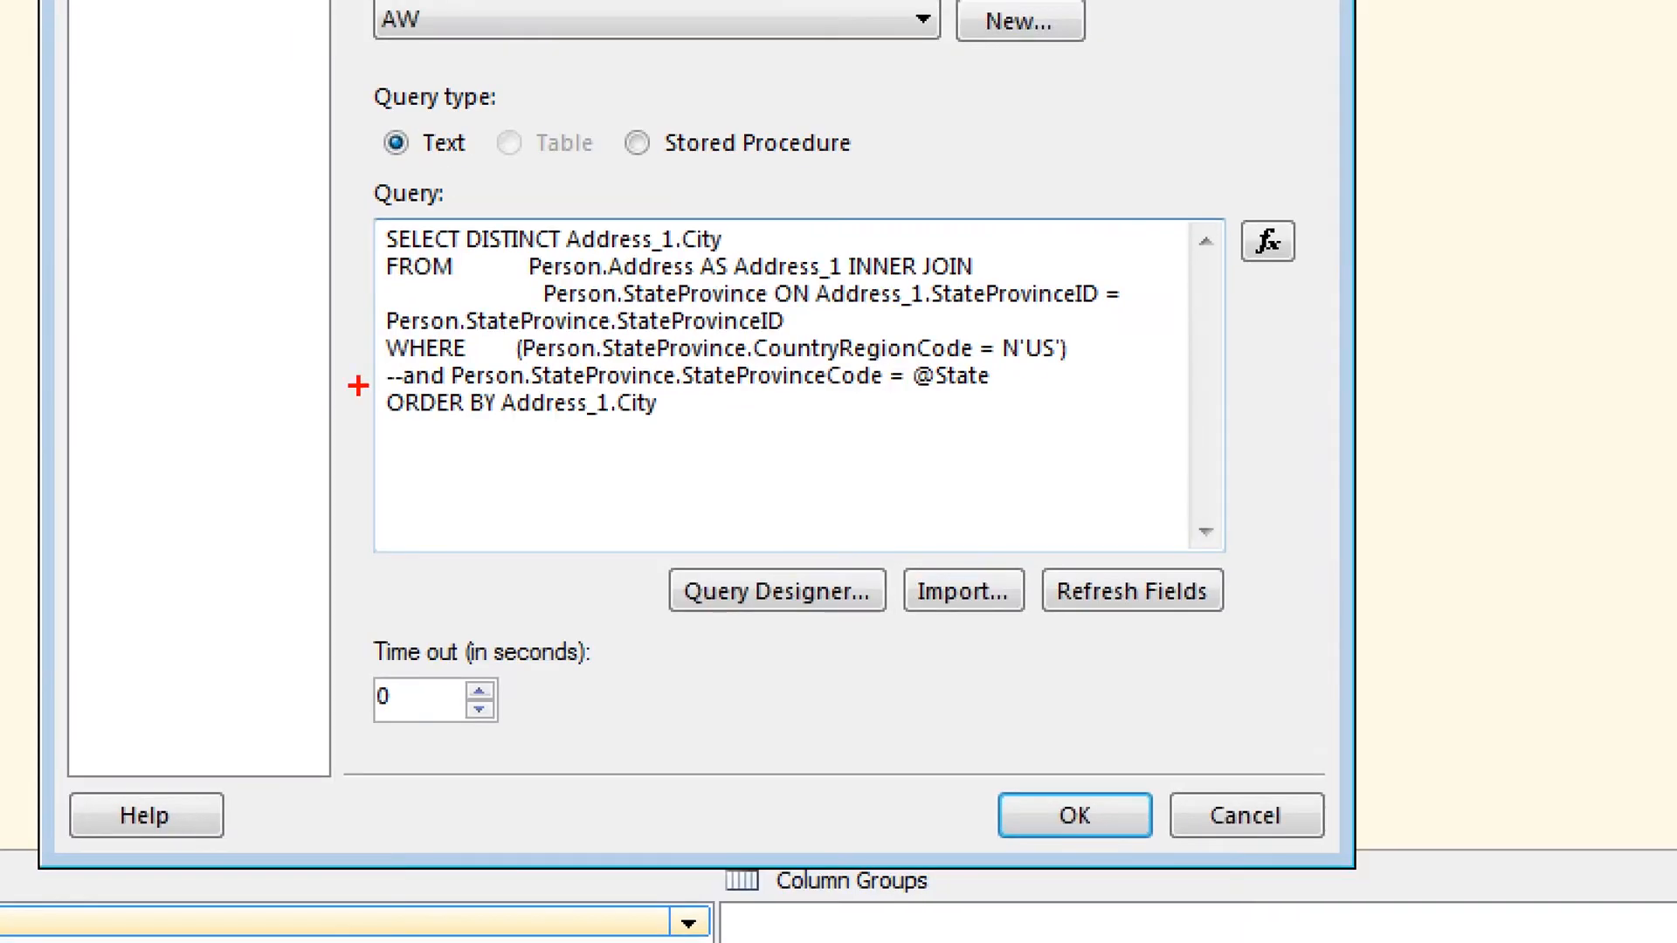
left_click_drag(682, 545, 634, 547)
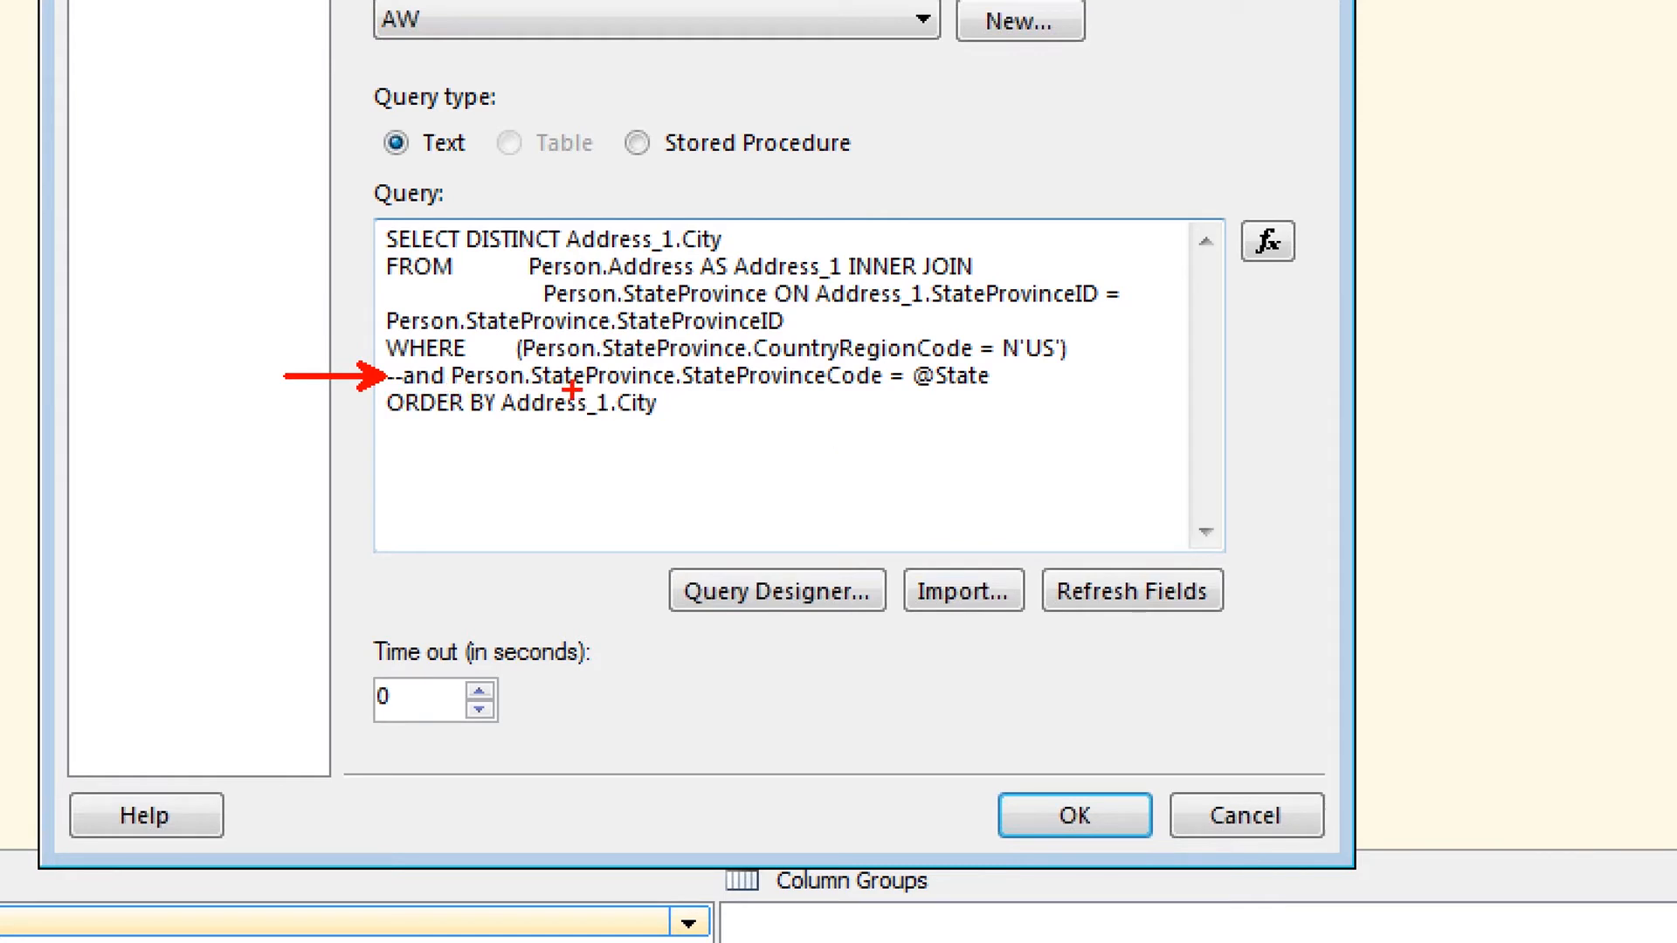
left_click_drag(909, 405, 1008, 406)
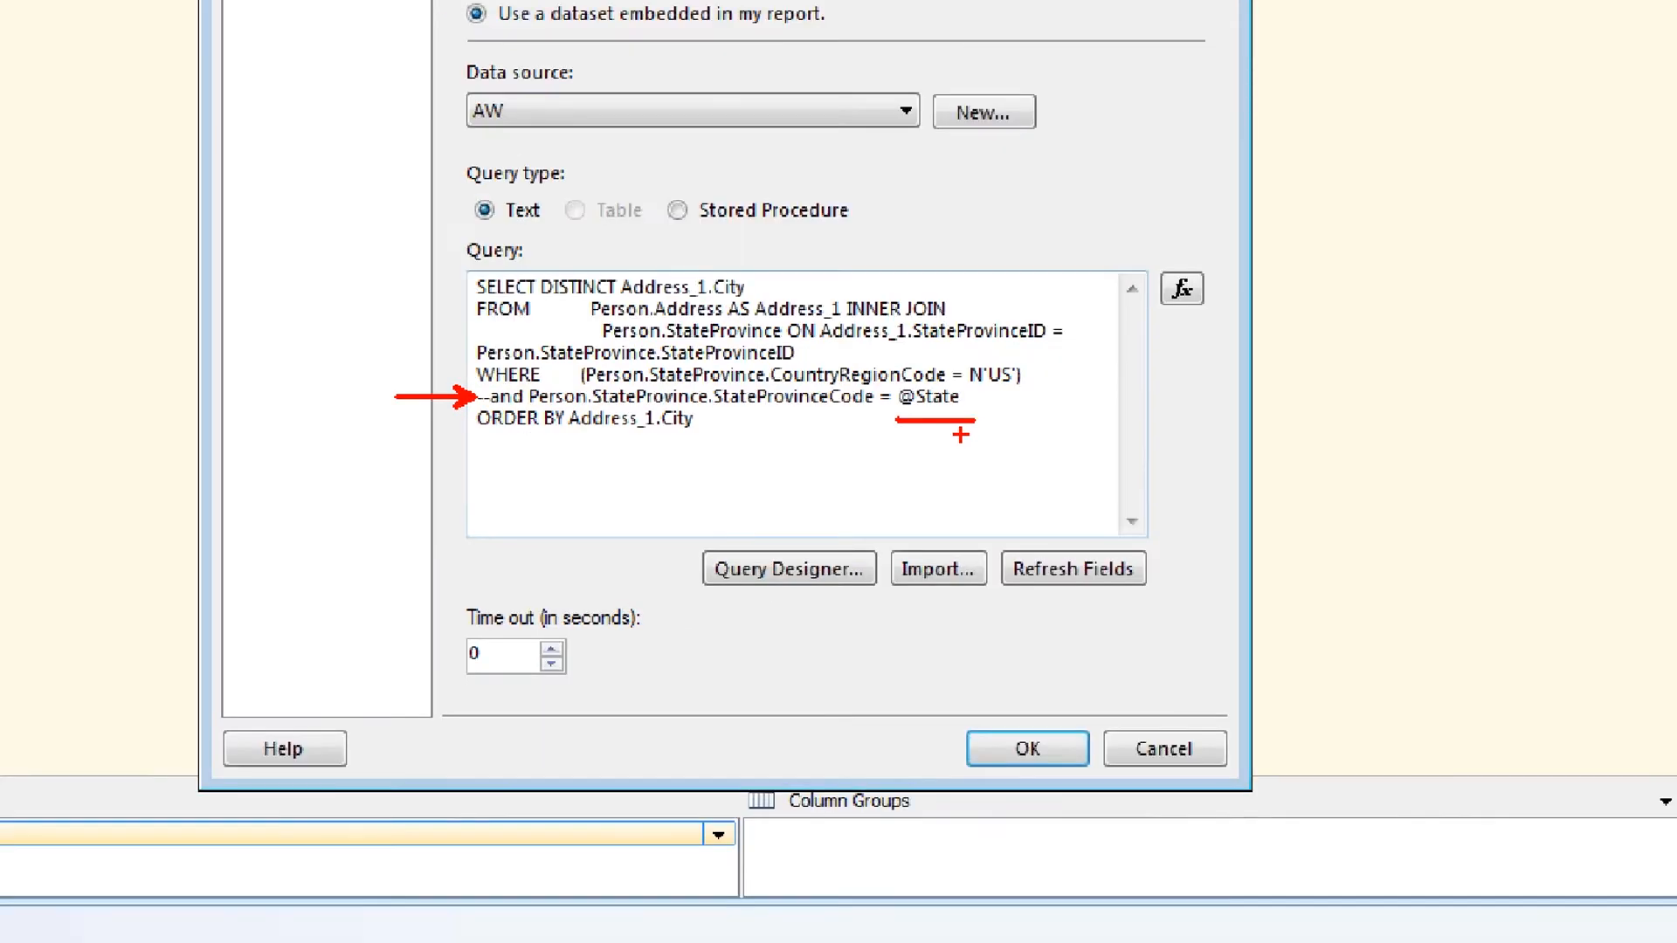
key("Escape")
left_click(692, 546)
key("BackSpace")
key("BackSpace")
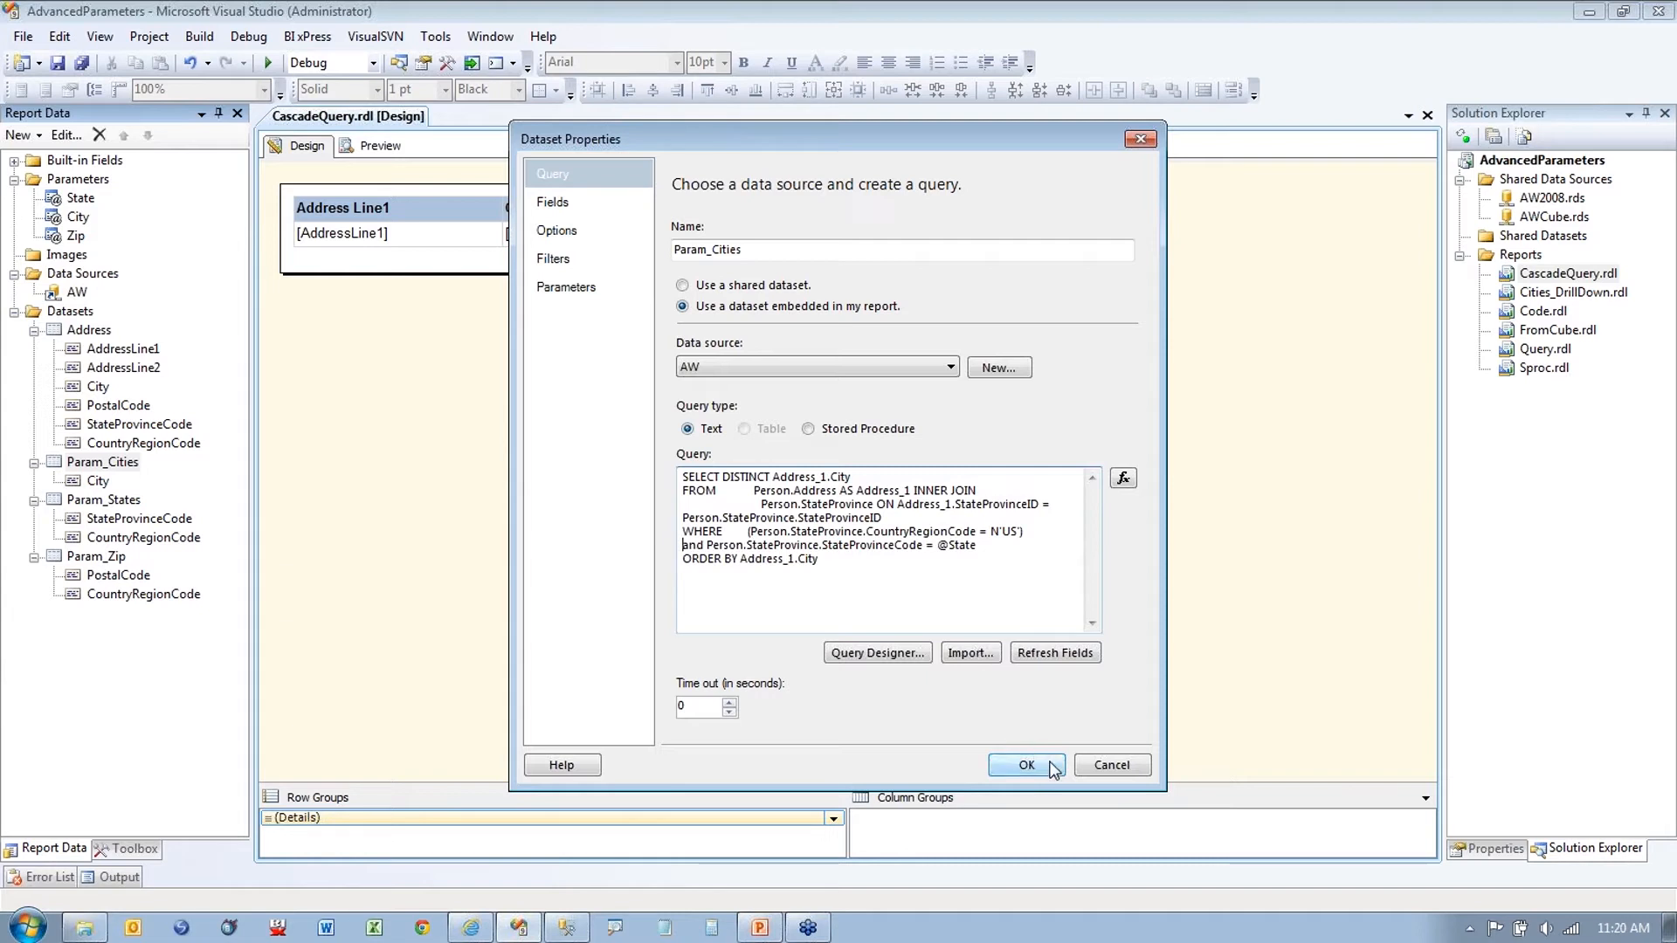
key("ctrl+a")
left_click(1027, 765)
right_click(123, 560)
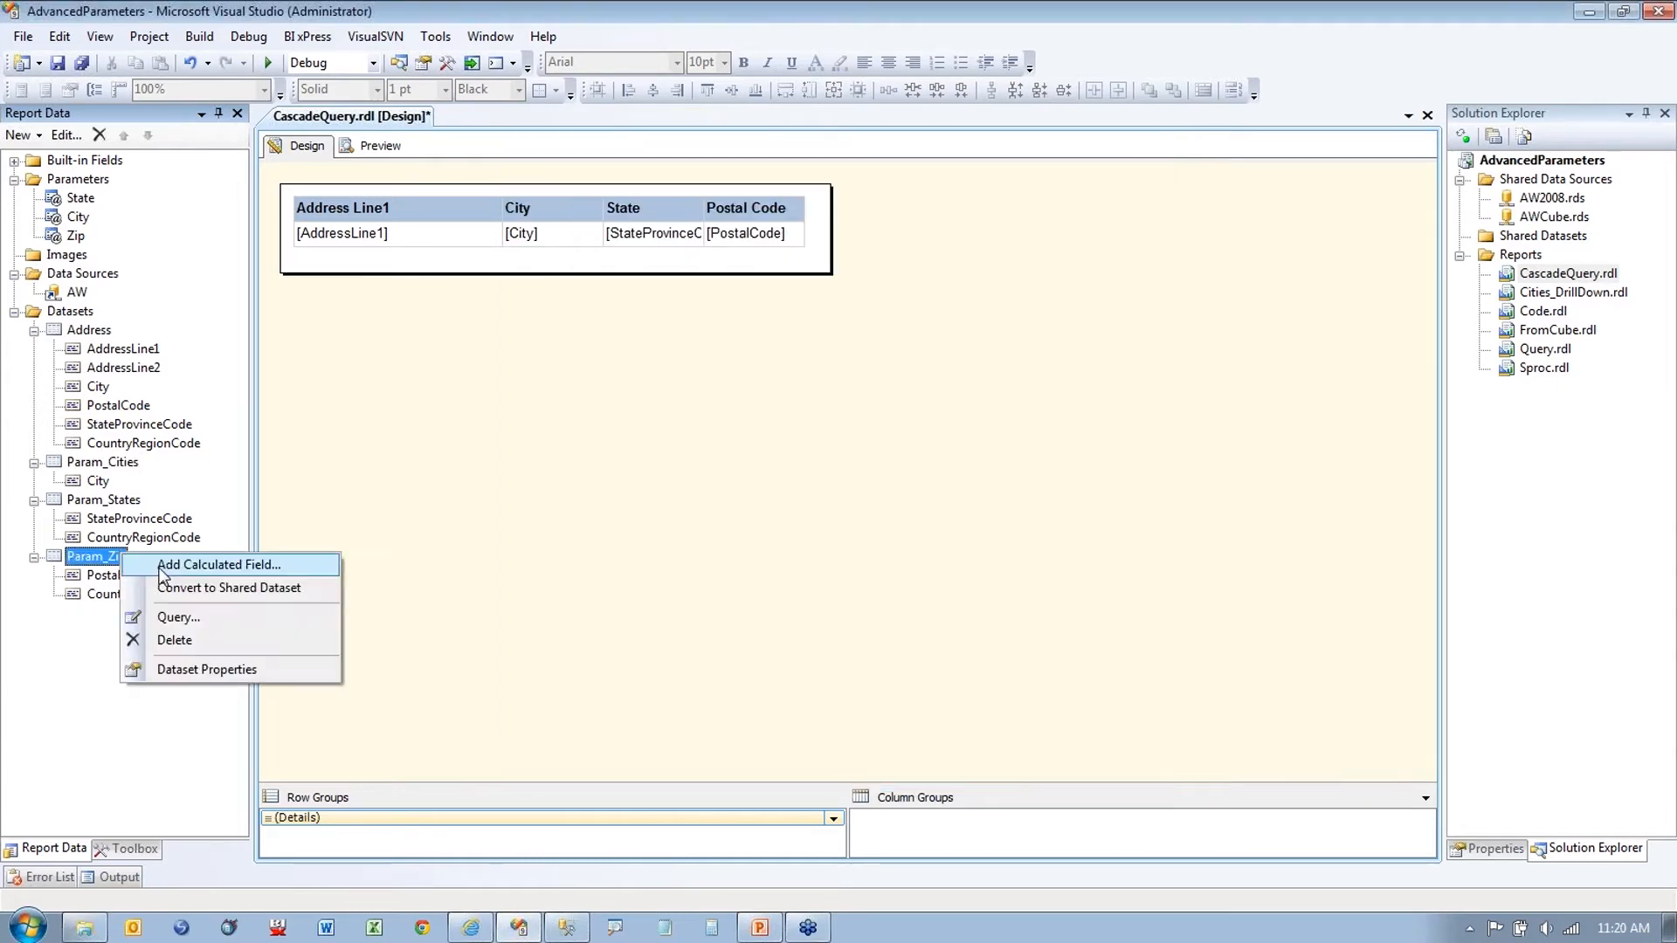
left_click(185, 667)
left_click(886, 611)
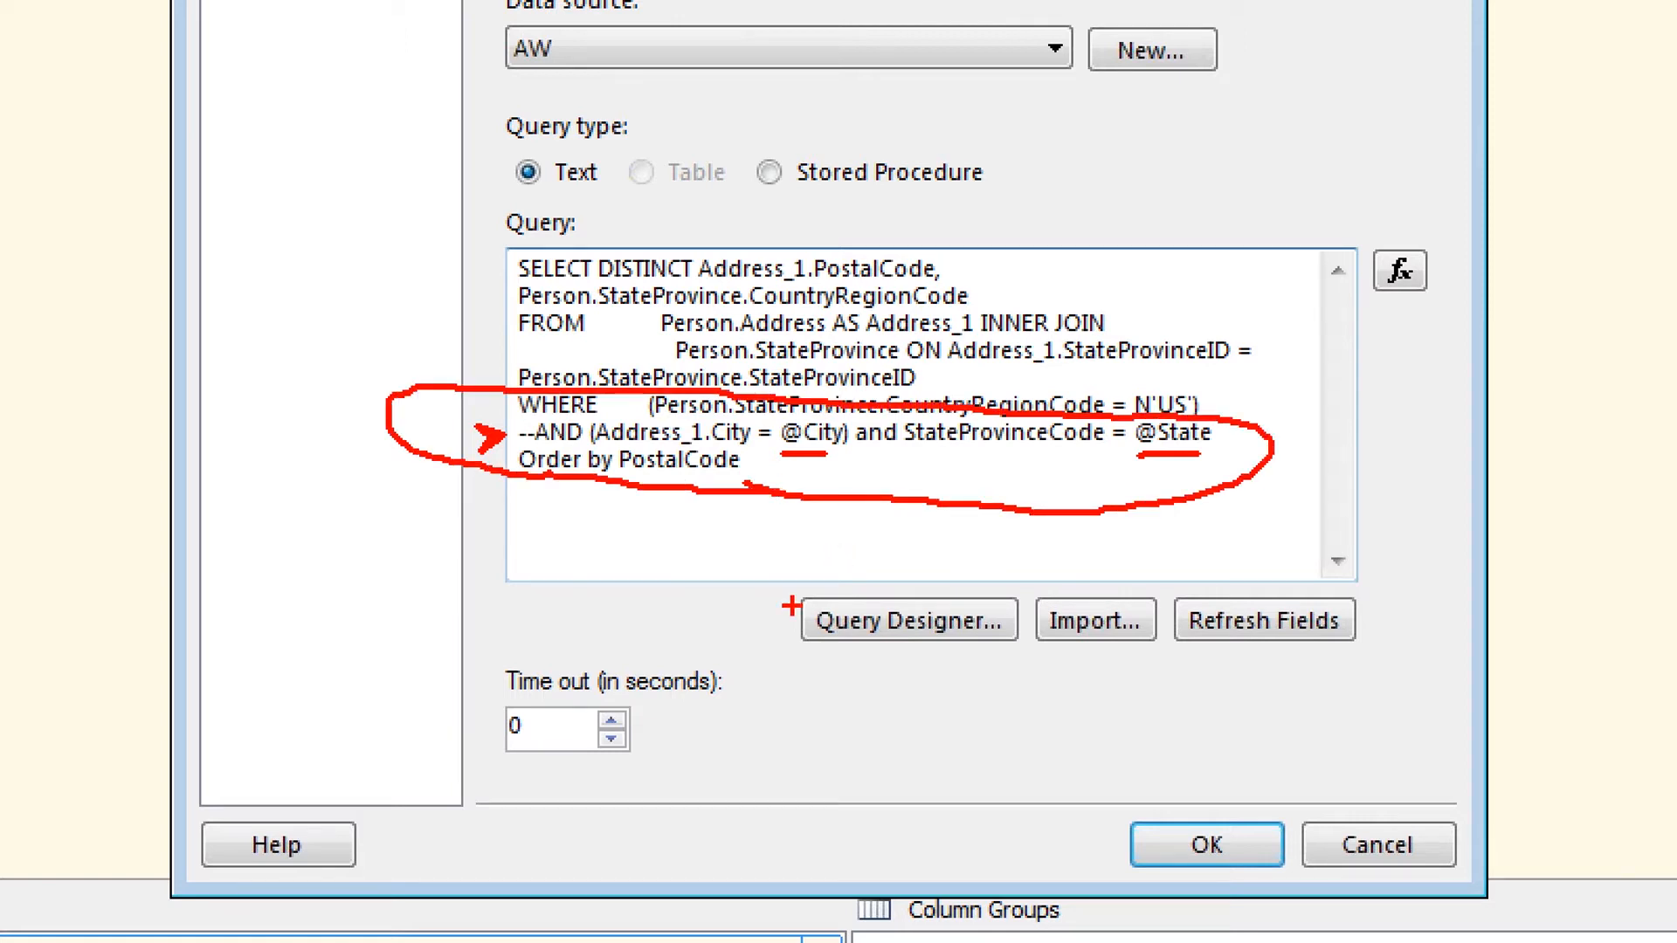
key("Escape")
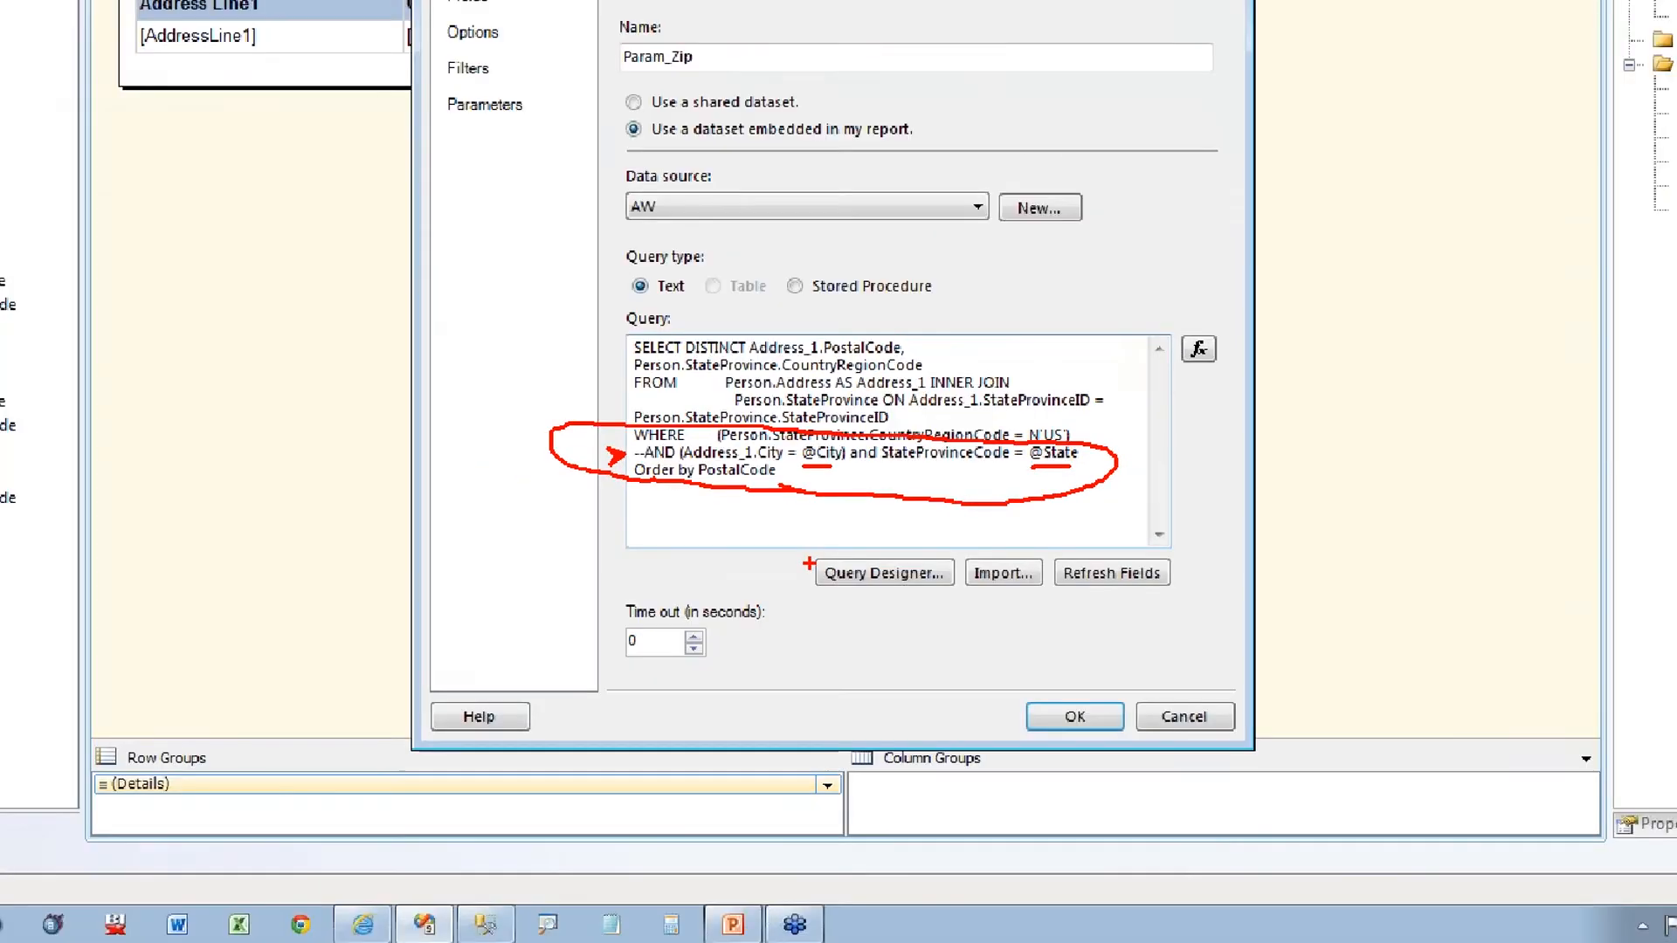
left_click(534, 431)
key("shift+Left")
key("BackSpace")
key("BackSpace")
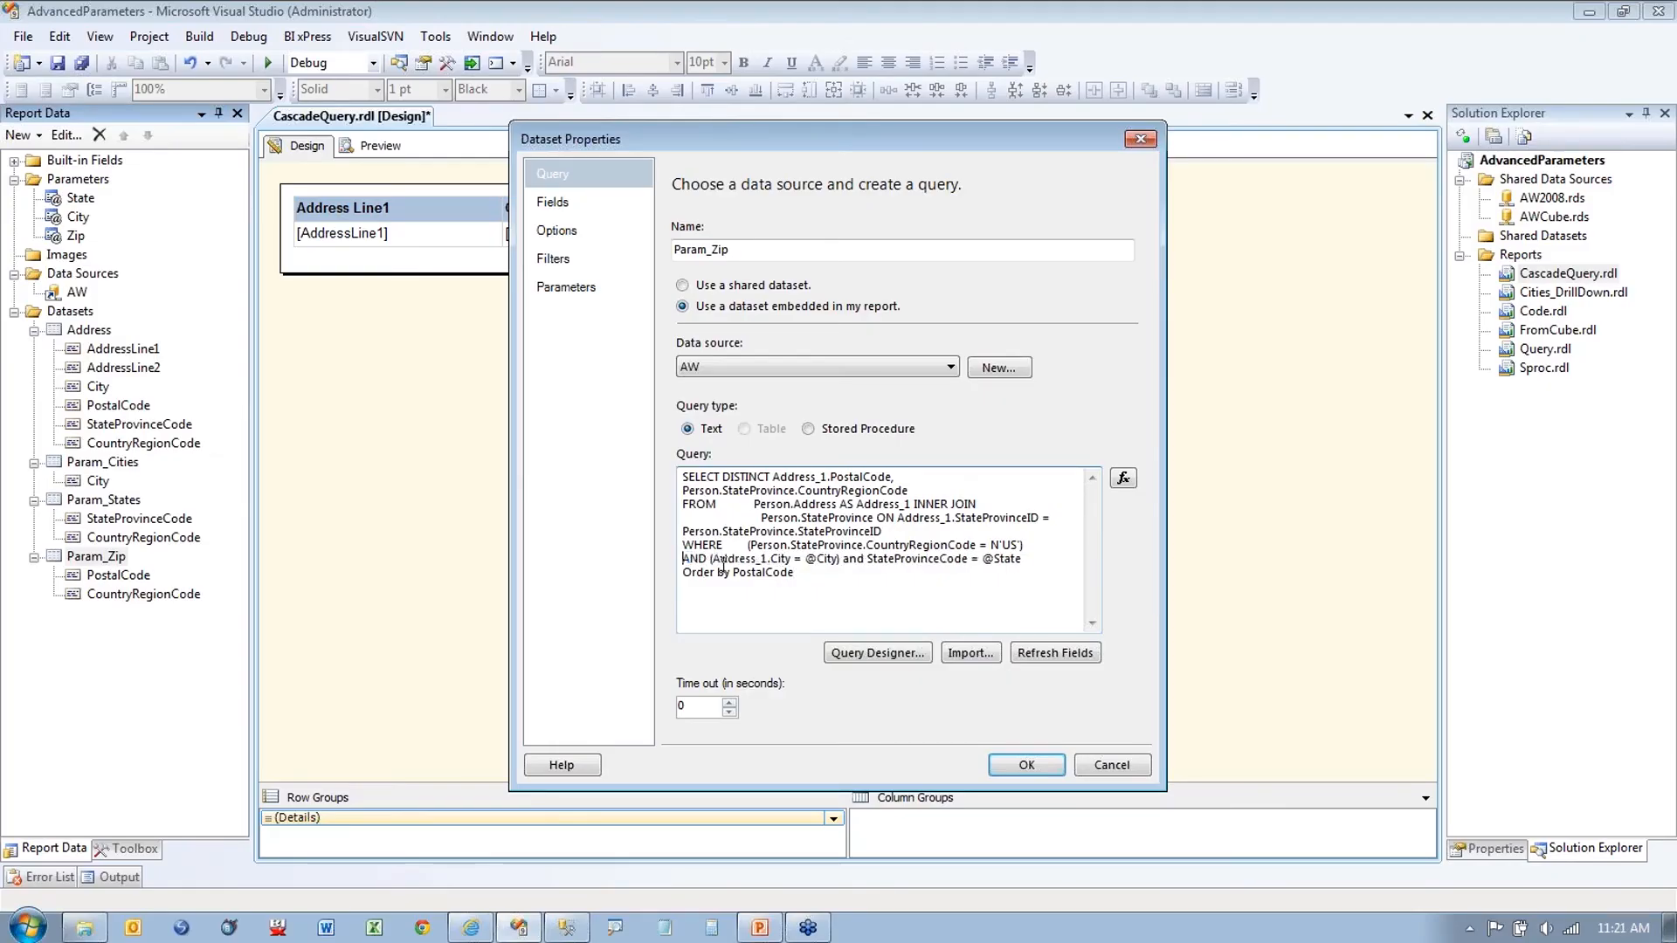
left_click(1027, 766)
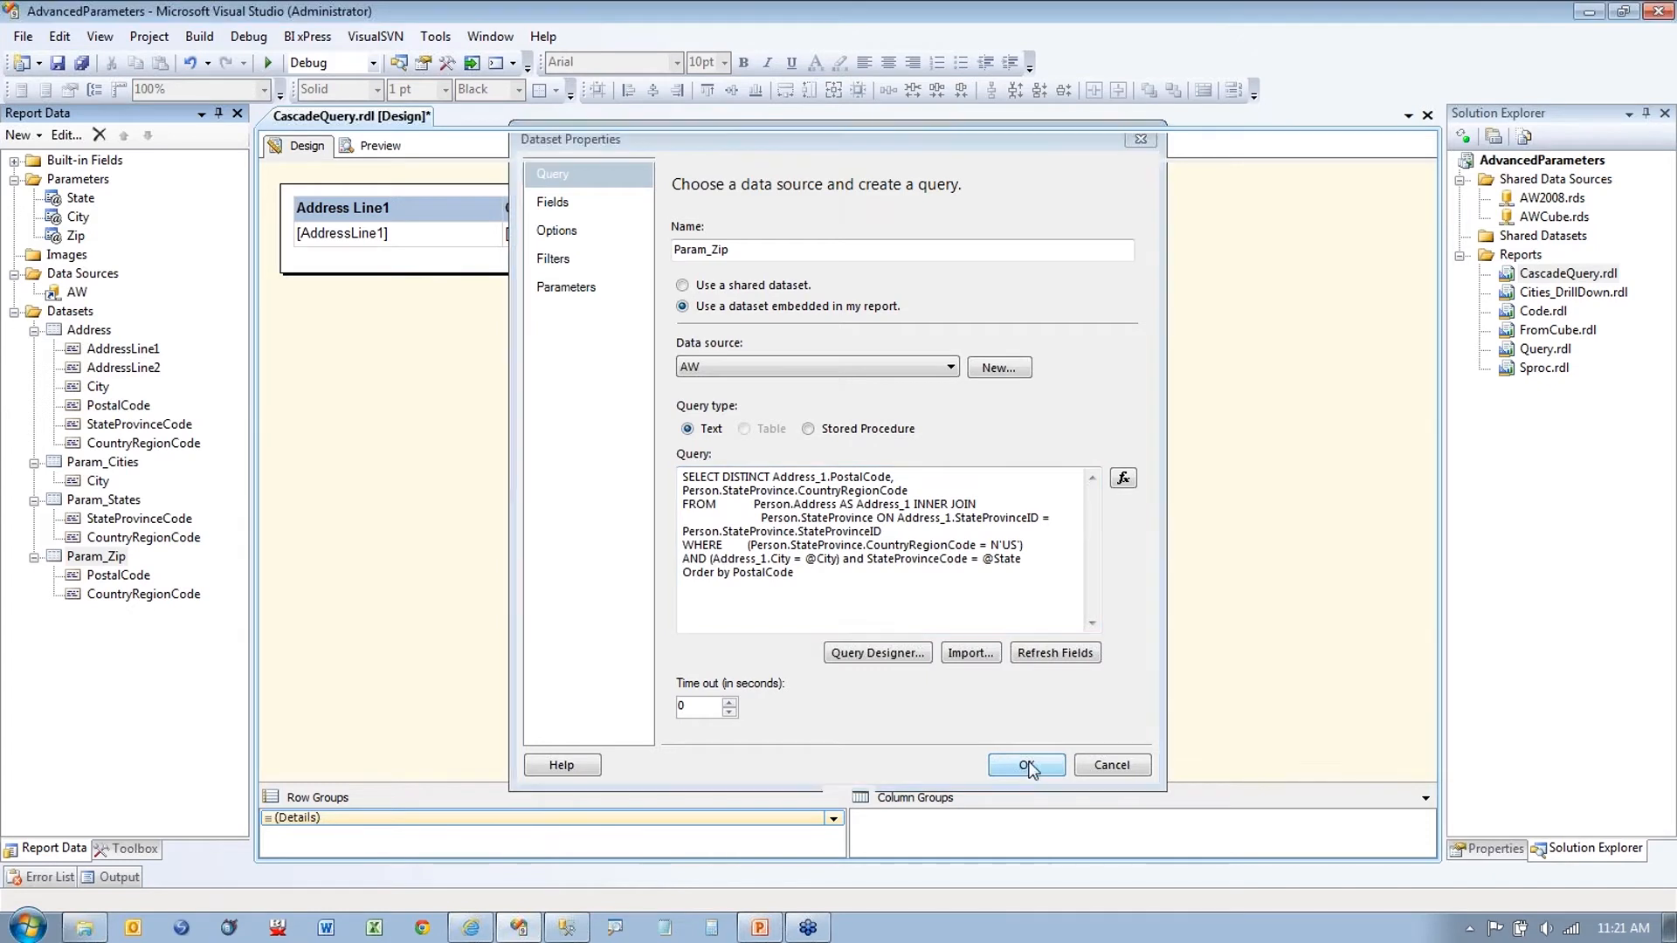
Step: Preview the report for State FL, City Tampa and Zip 33602
left_click(382, 146)
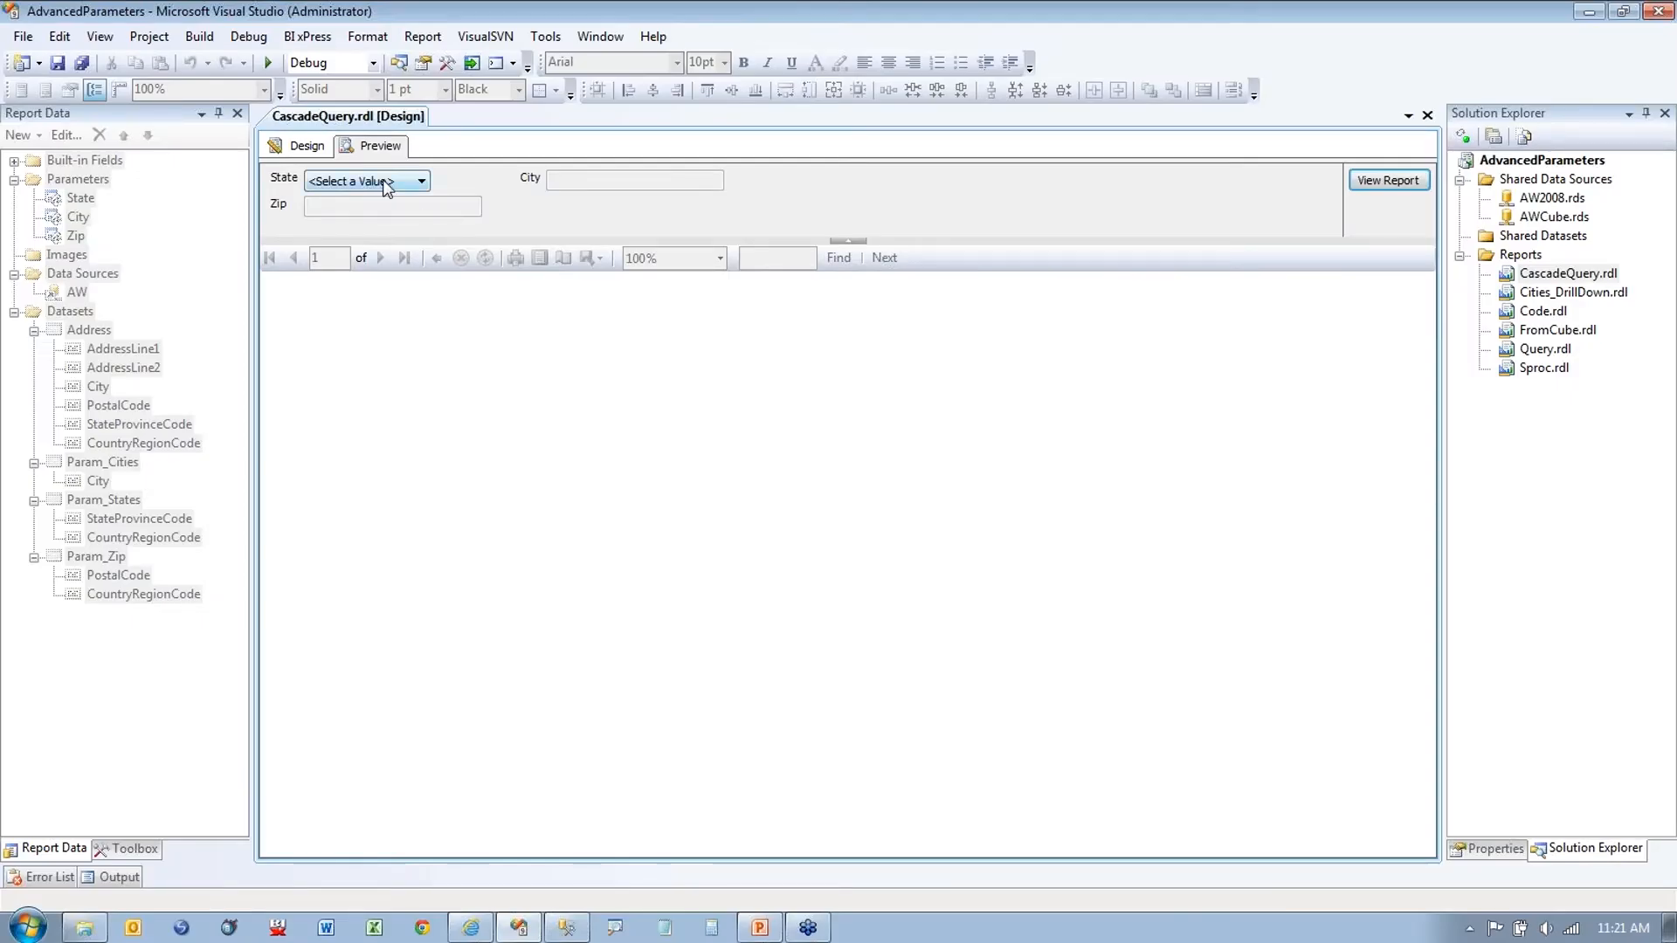
left_click(475, 303)
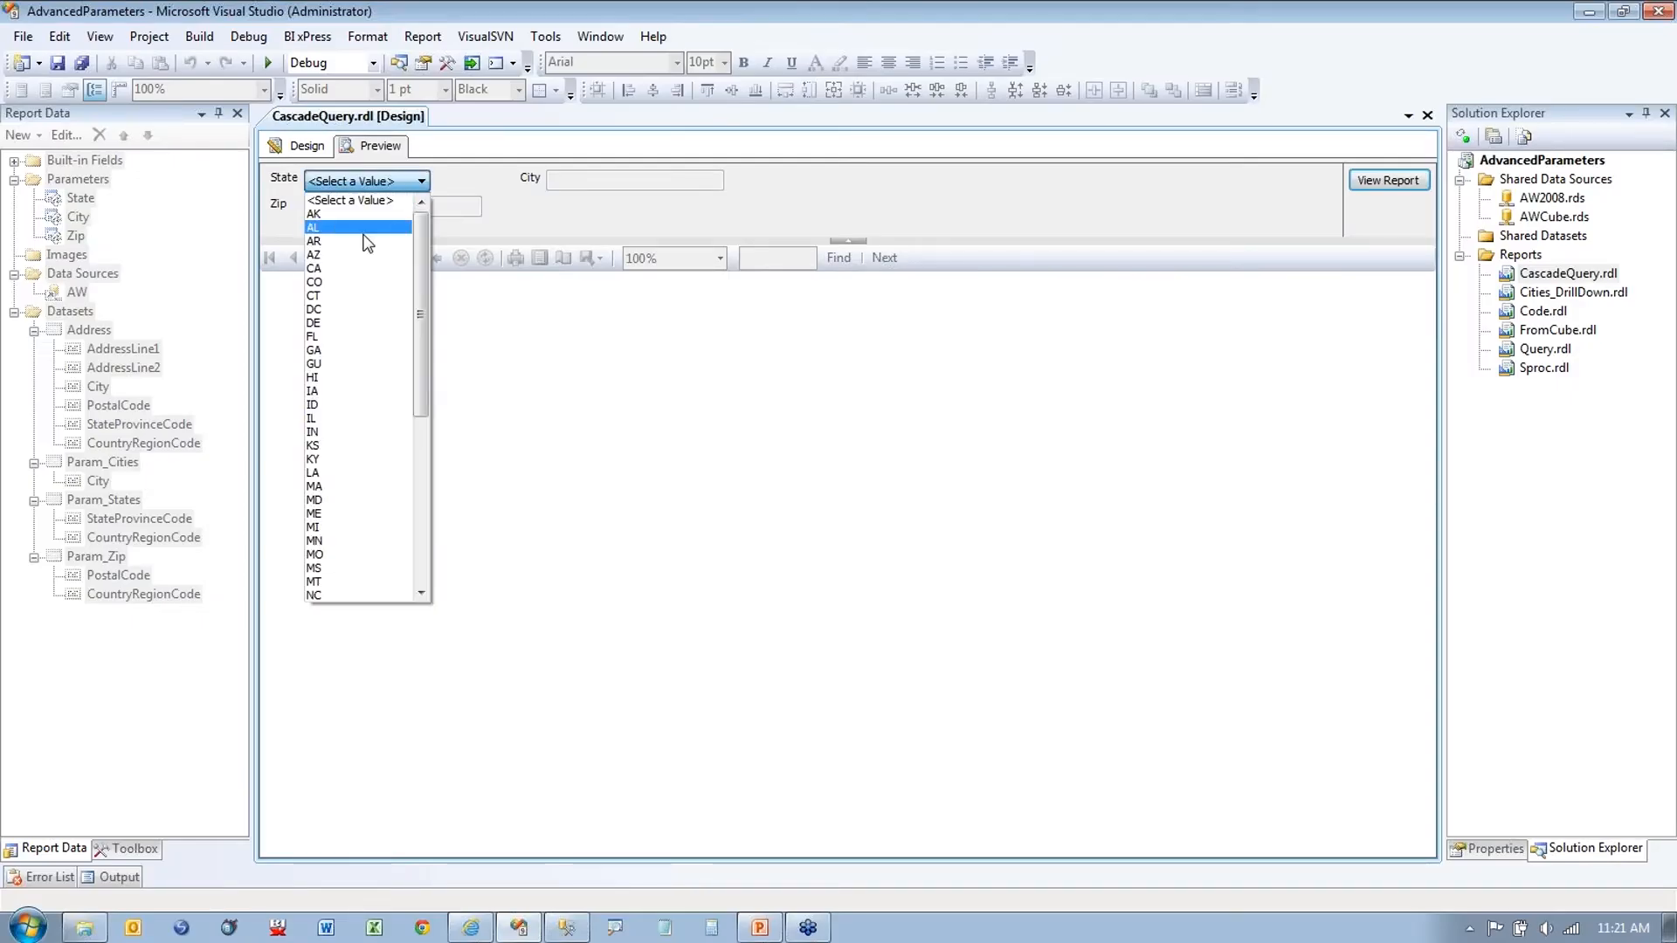
left_click(340, 336)
left_click(660, 183)
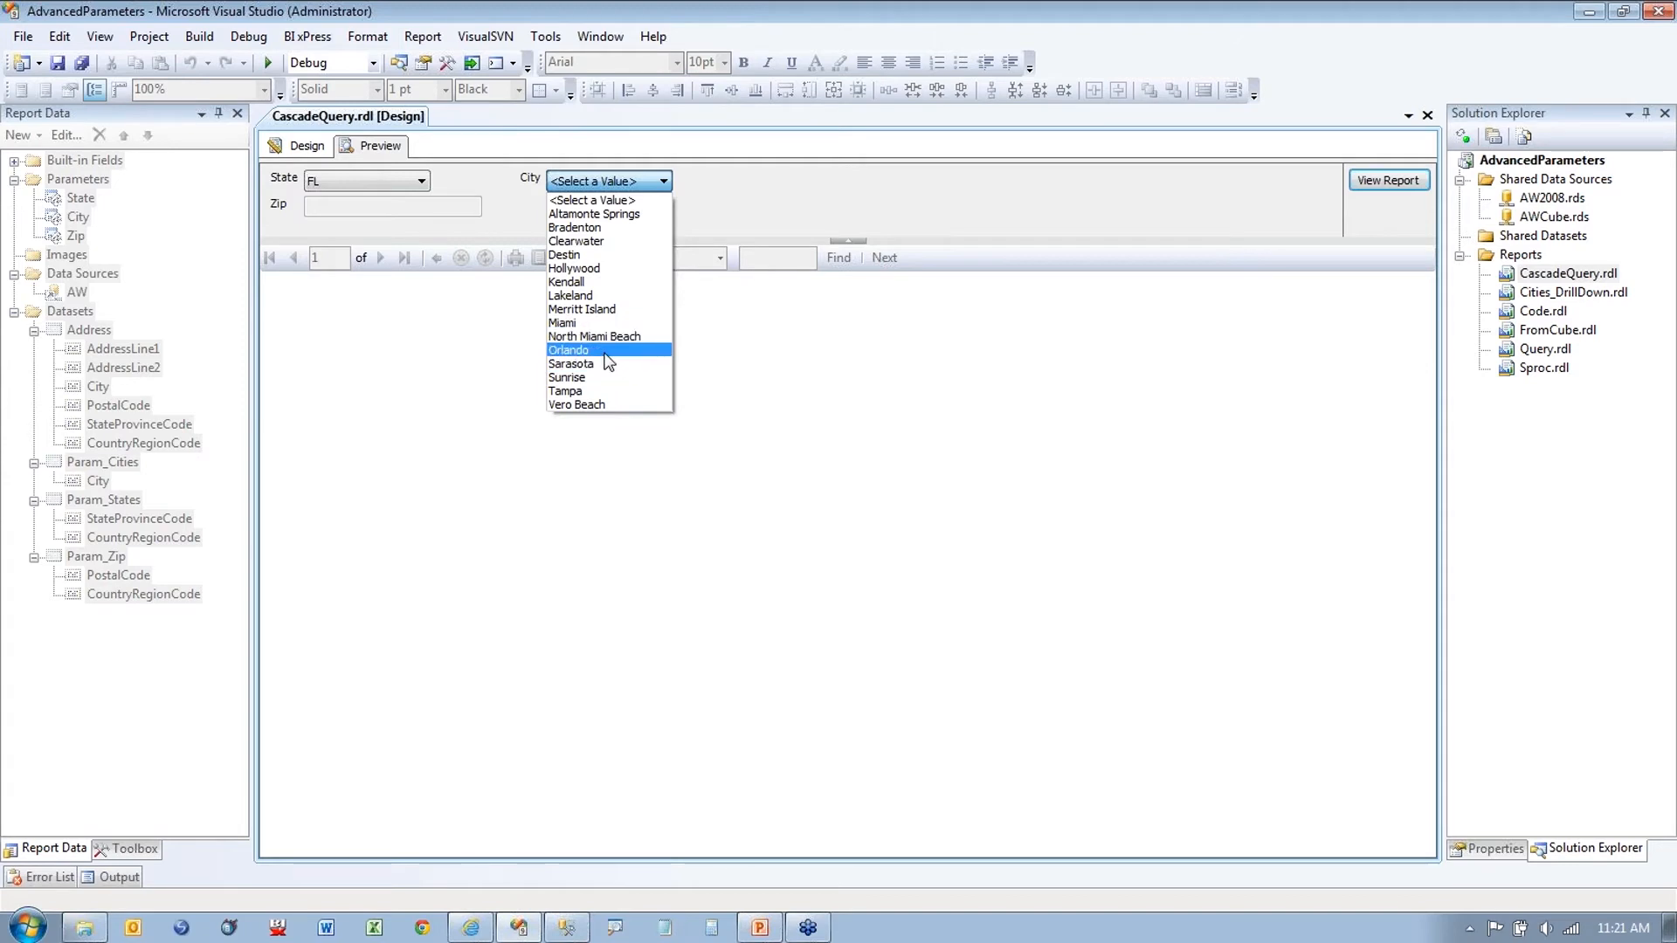
left_click(596, 390)
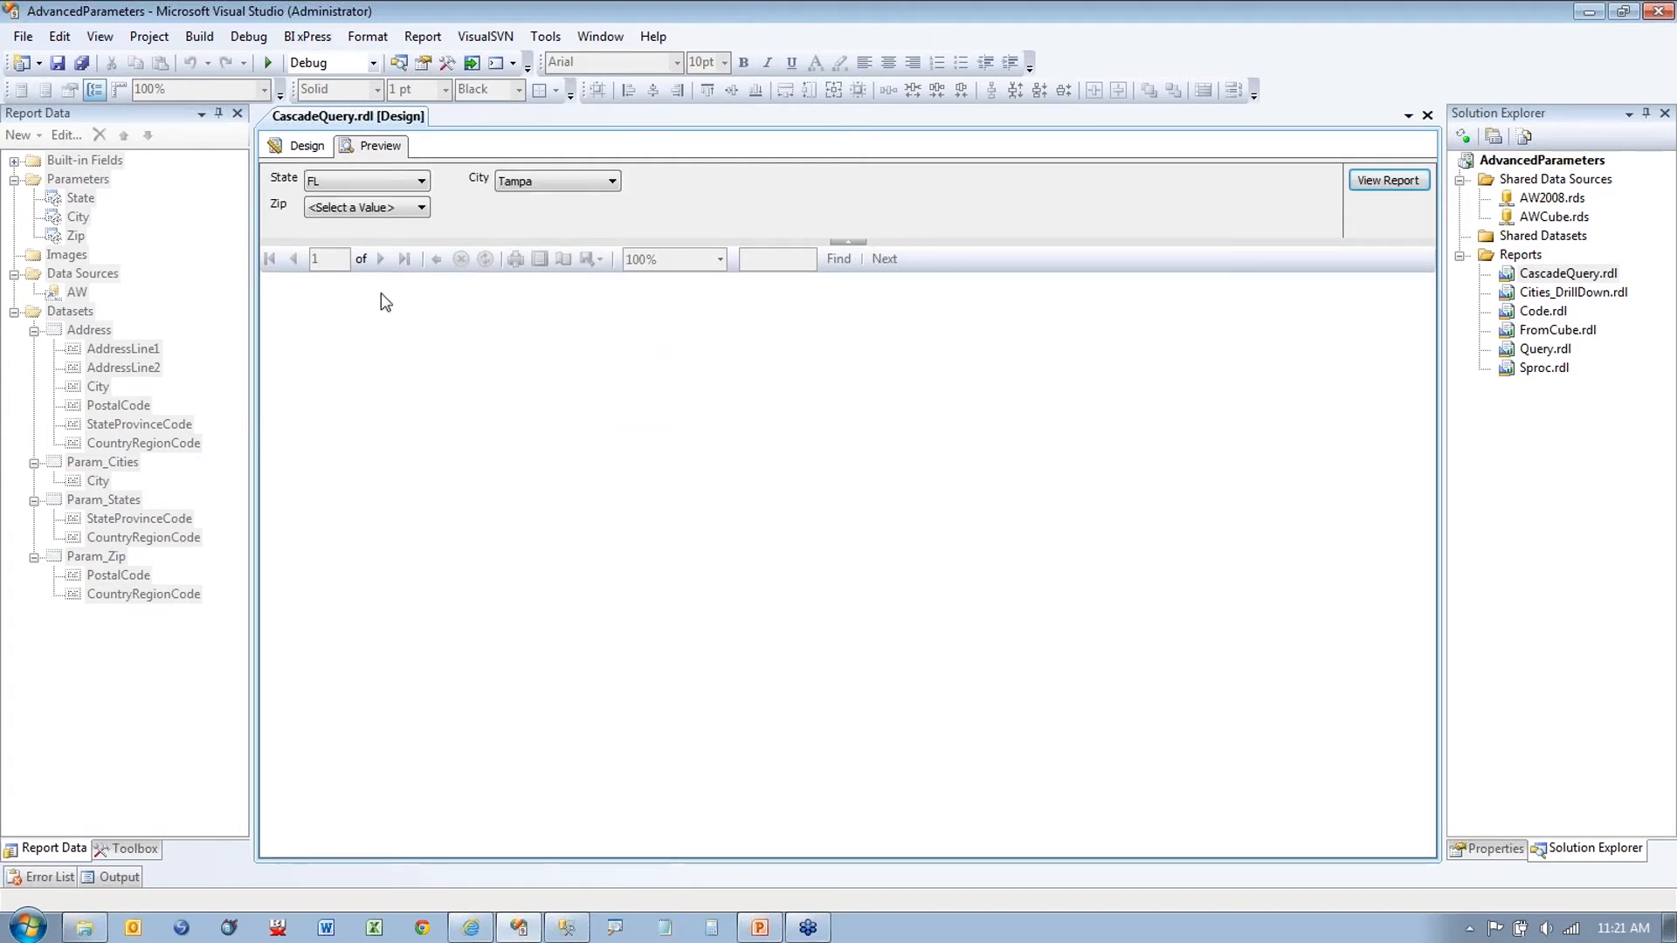
left_click(380, 208)
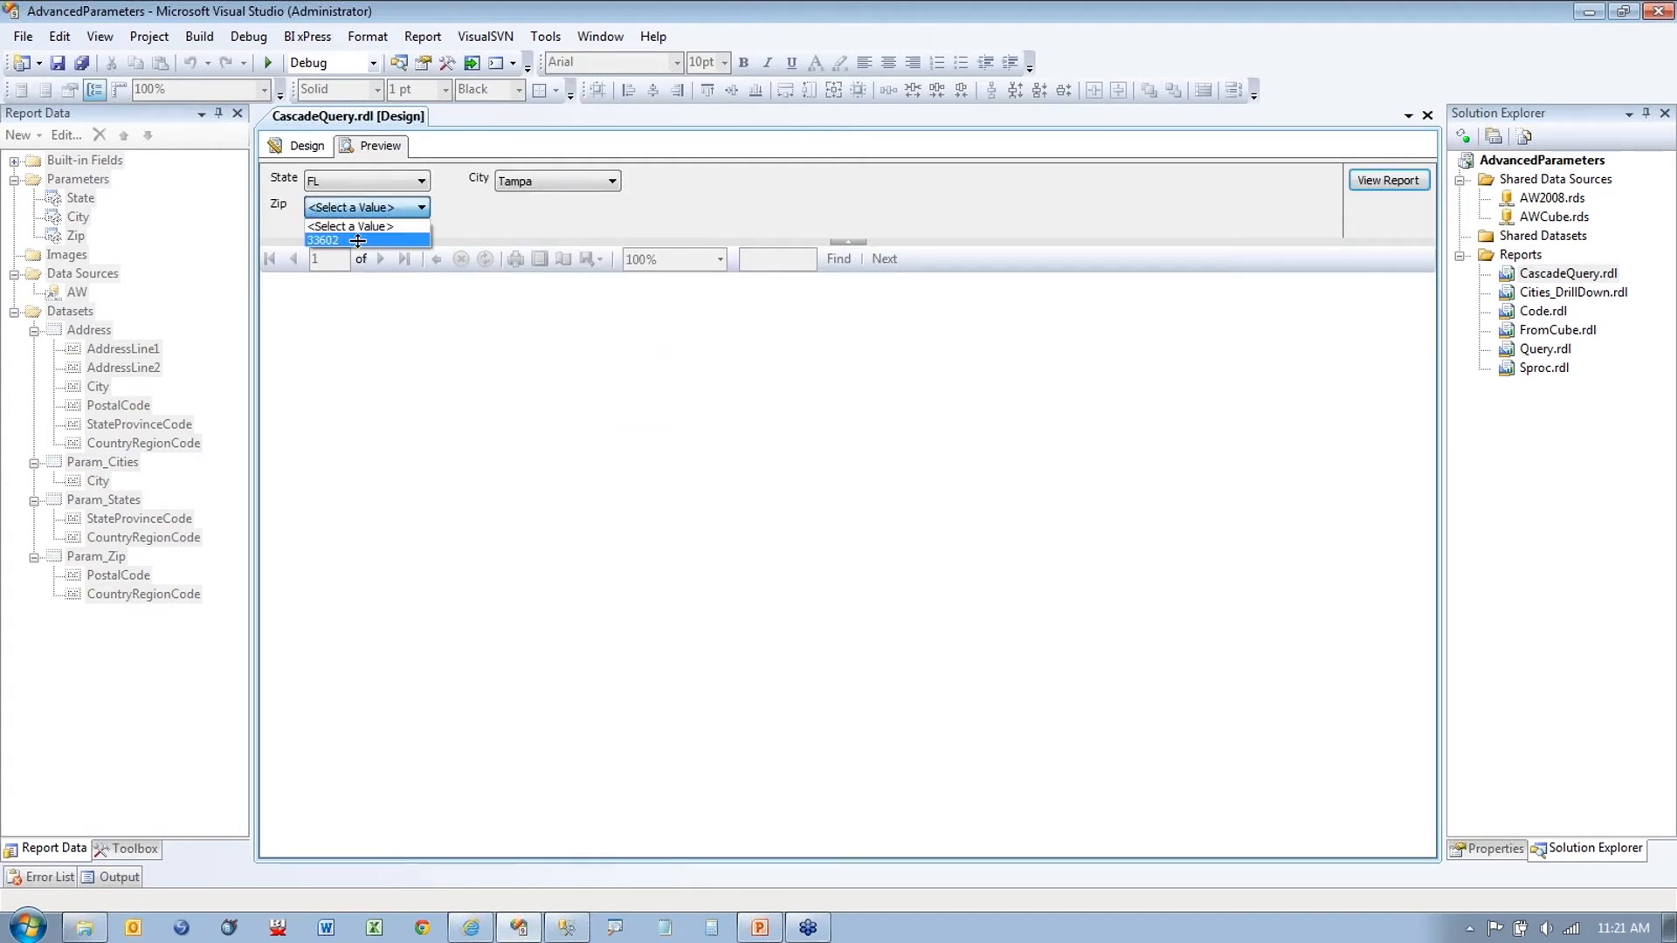
left_click(359, 240)
left_click(1387, 183)
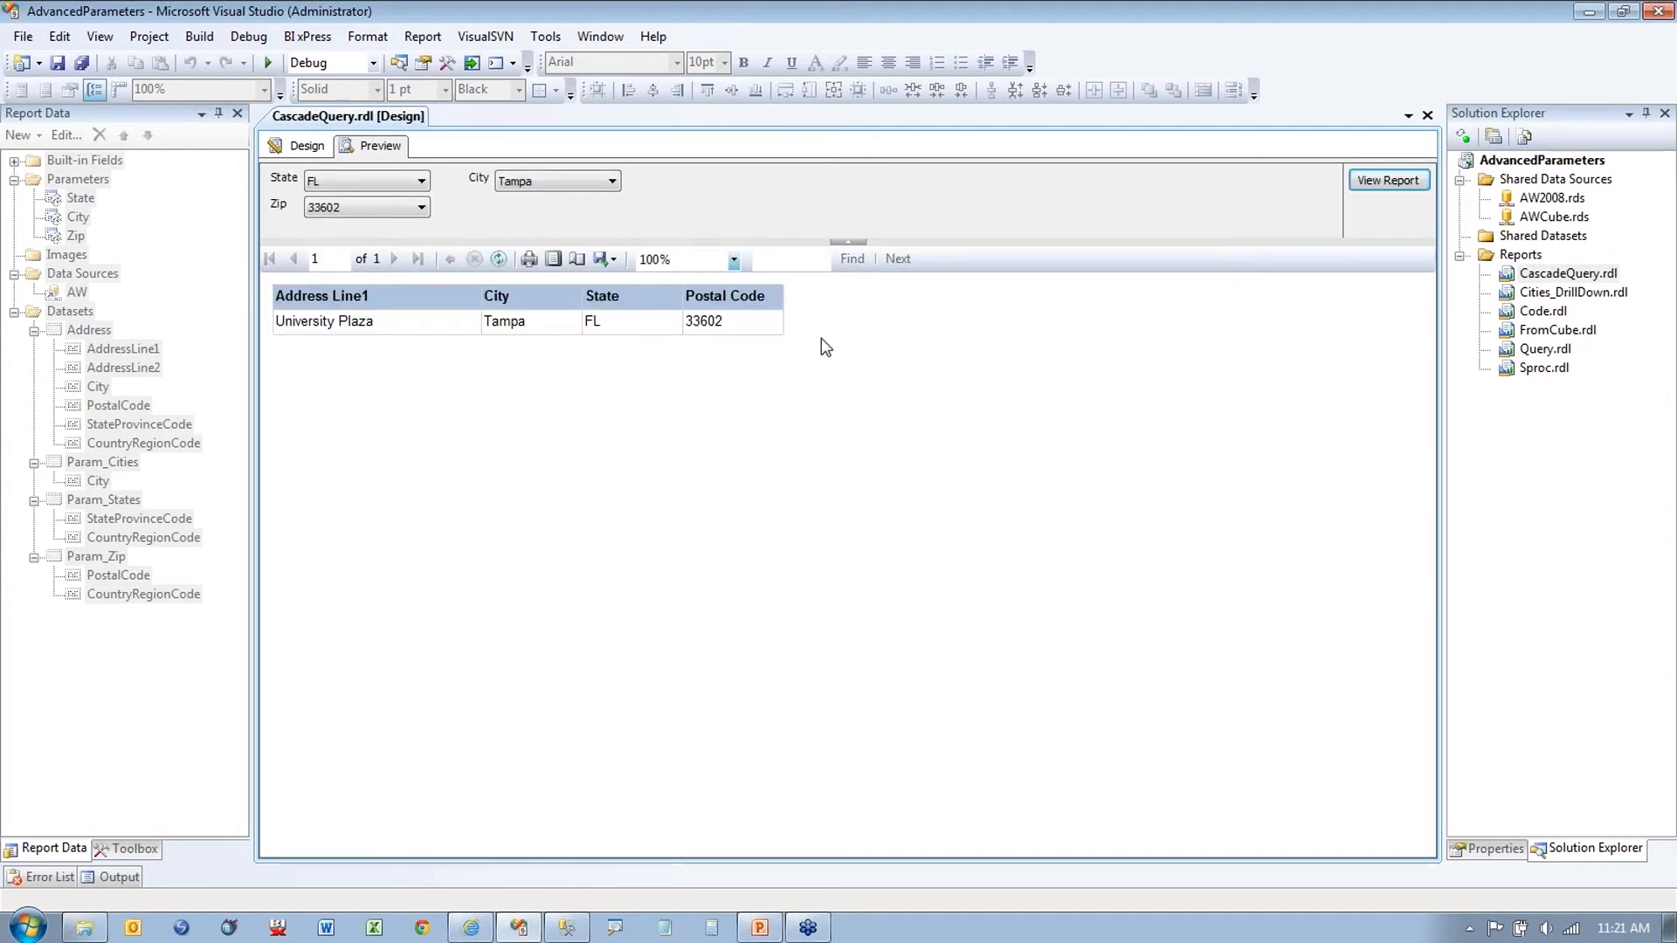
Step: Change the city to Orlando and the zip to 32804, then rerun the report
left_click(601, 182)
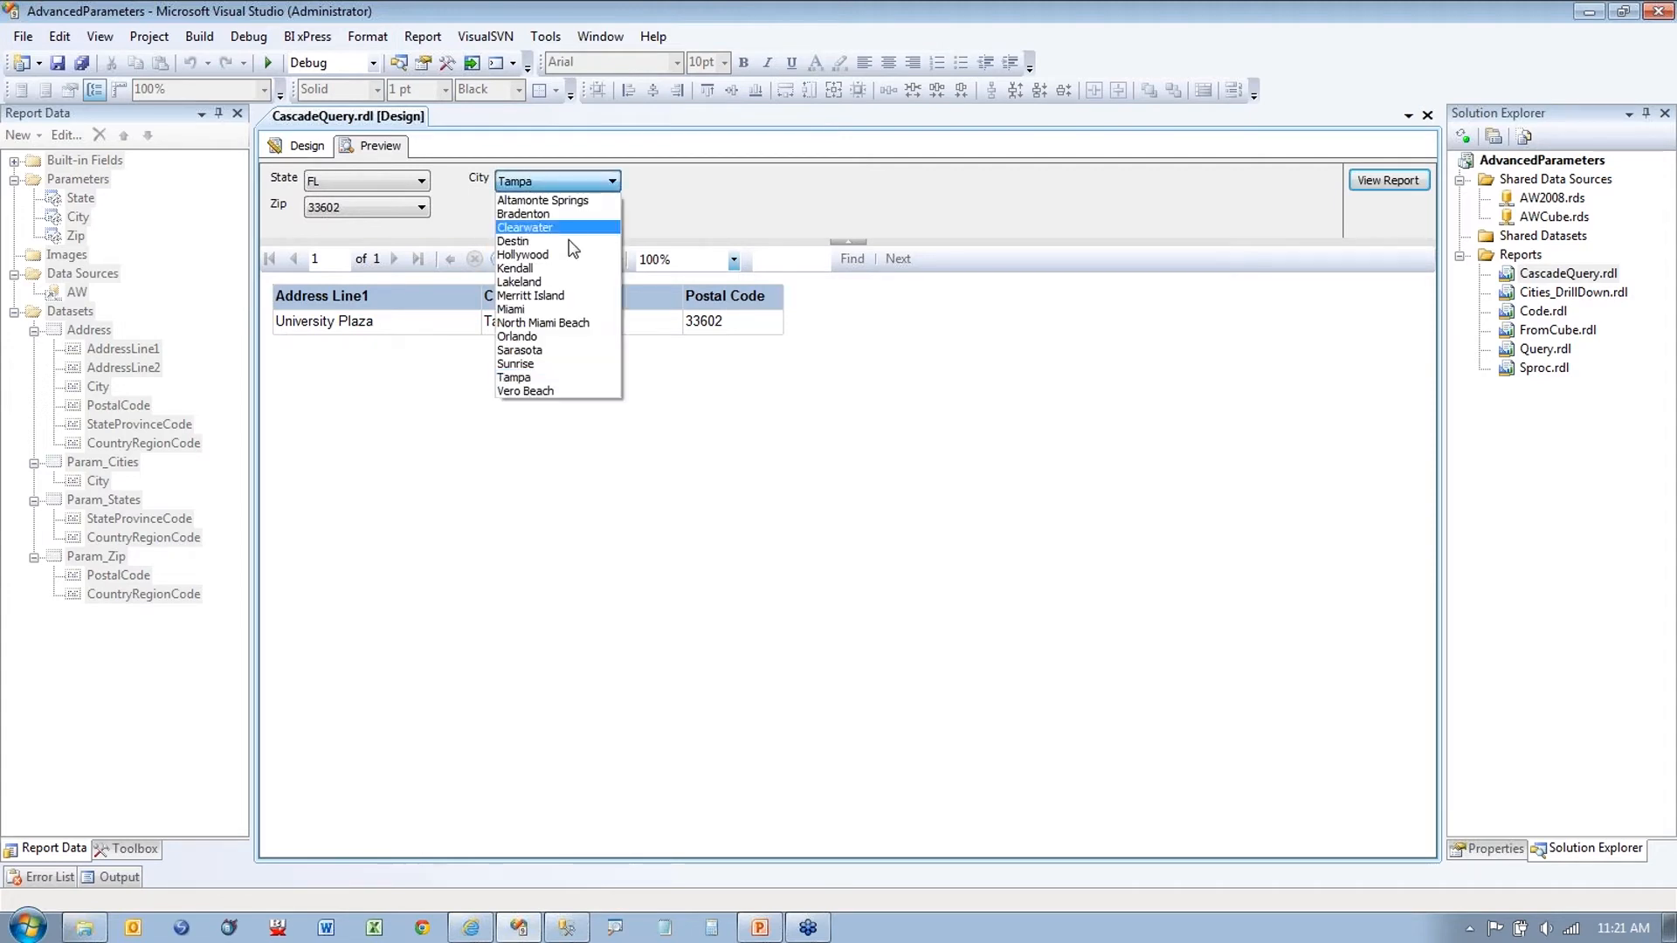
left_click(528, 336)
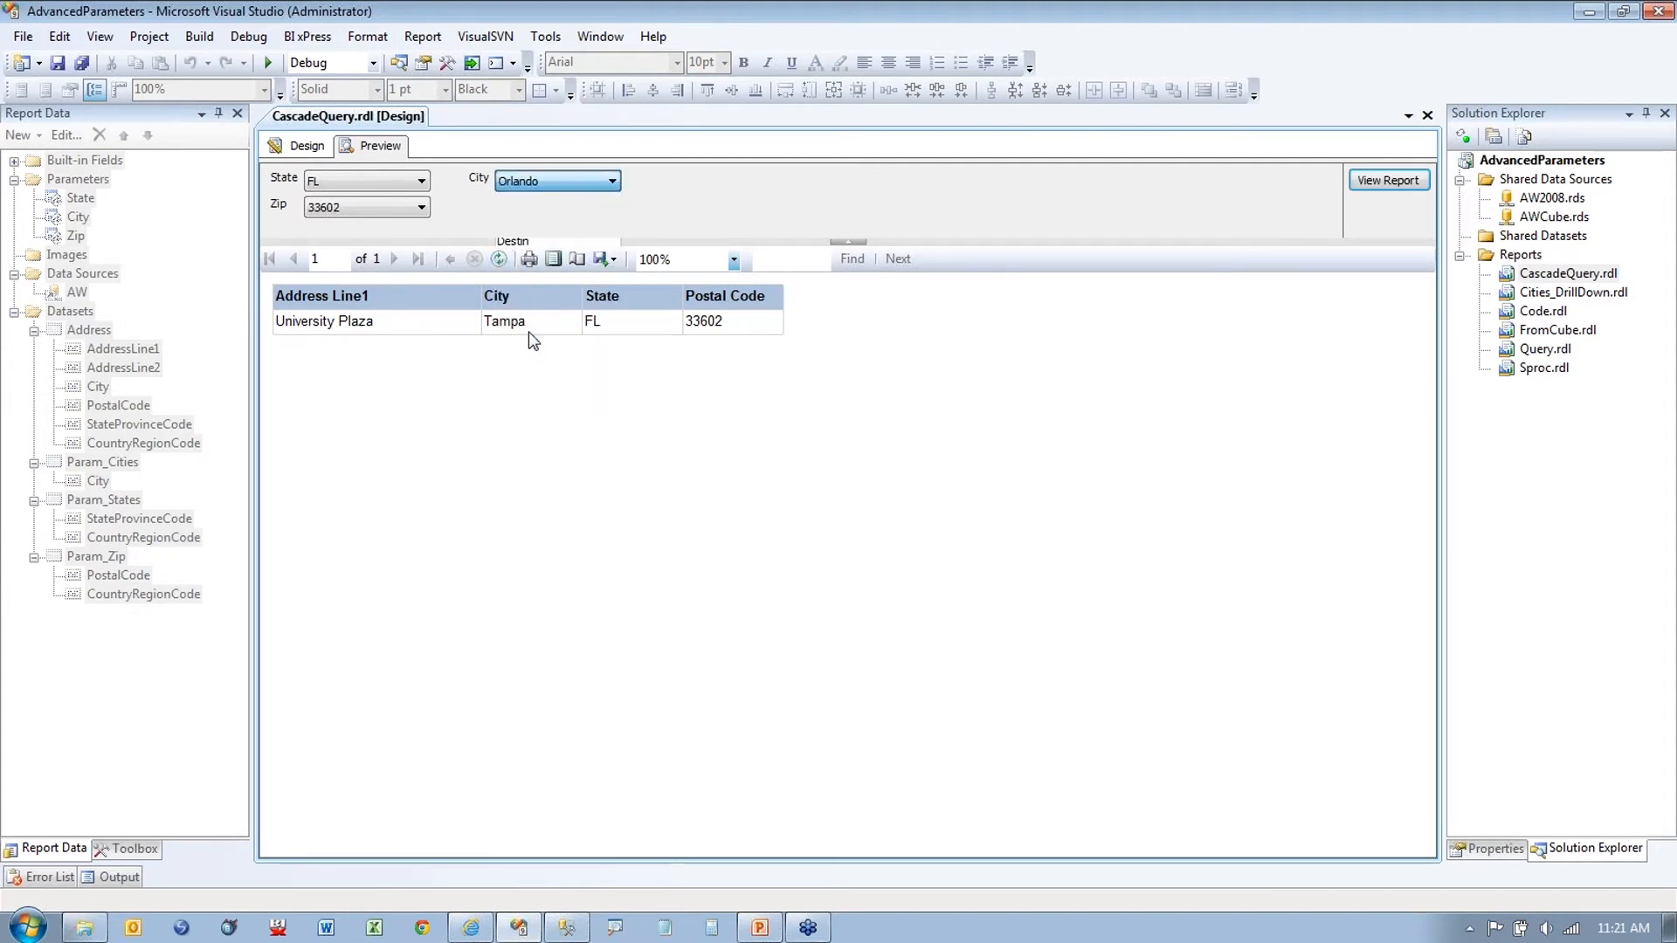
left_click(418, 208)
left_click(401, 238)
left_click(1385, 182)
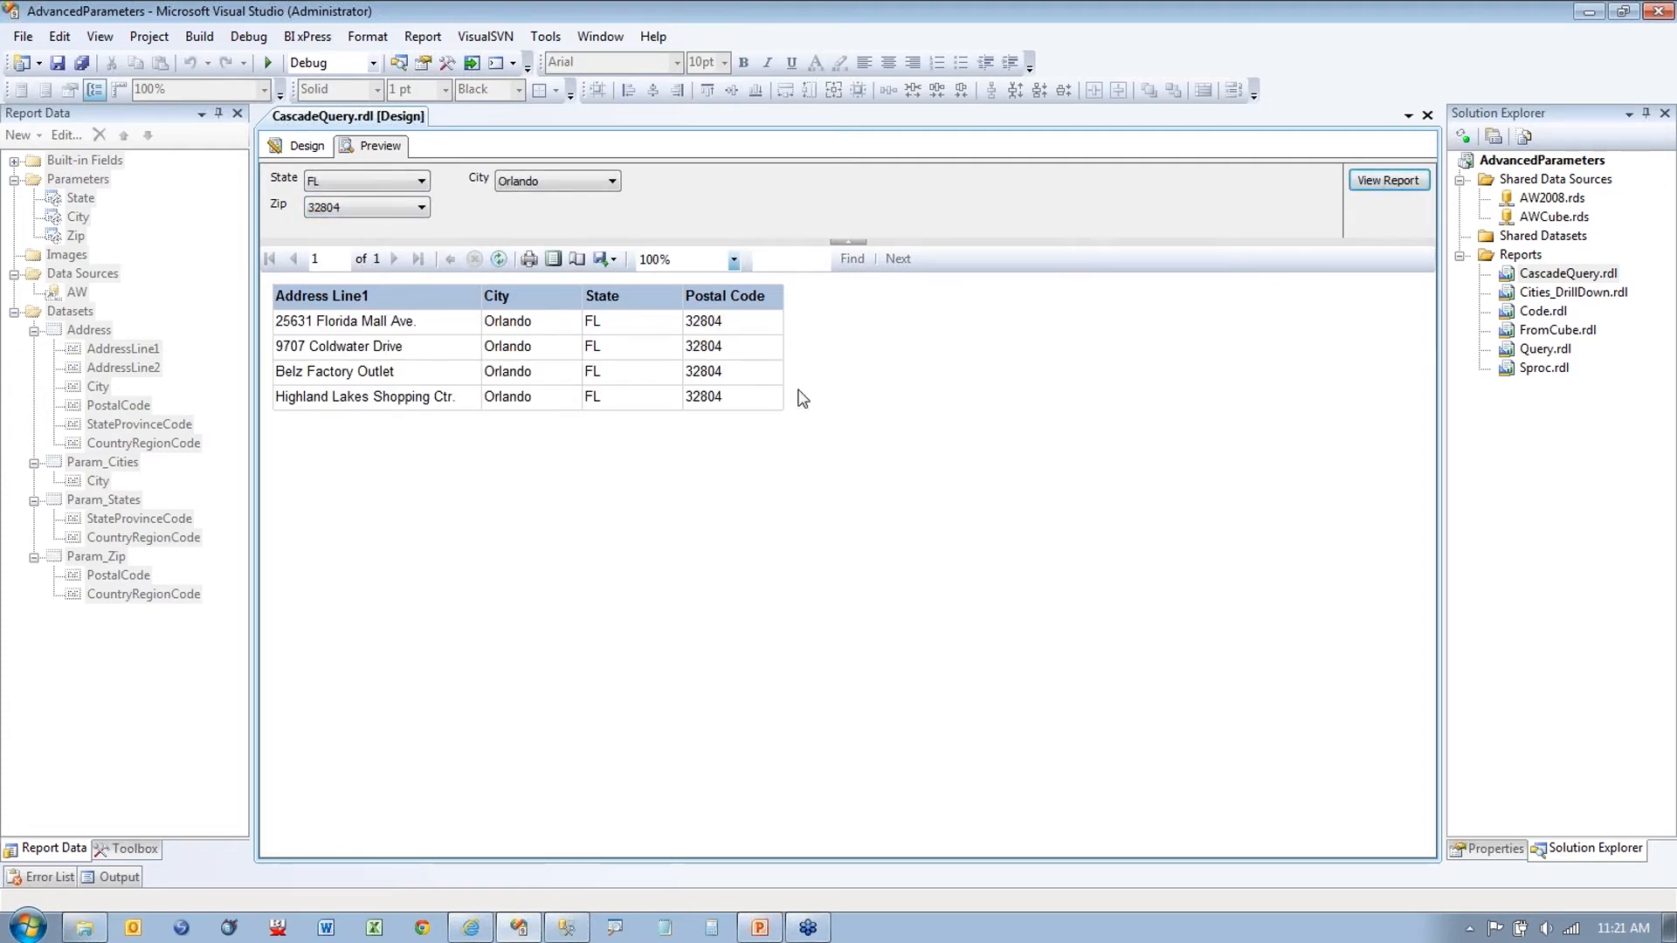
Step: Zoom in to highlight the Orlando, 32804 report results
key("ctrl+1")
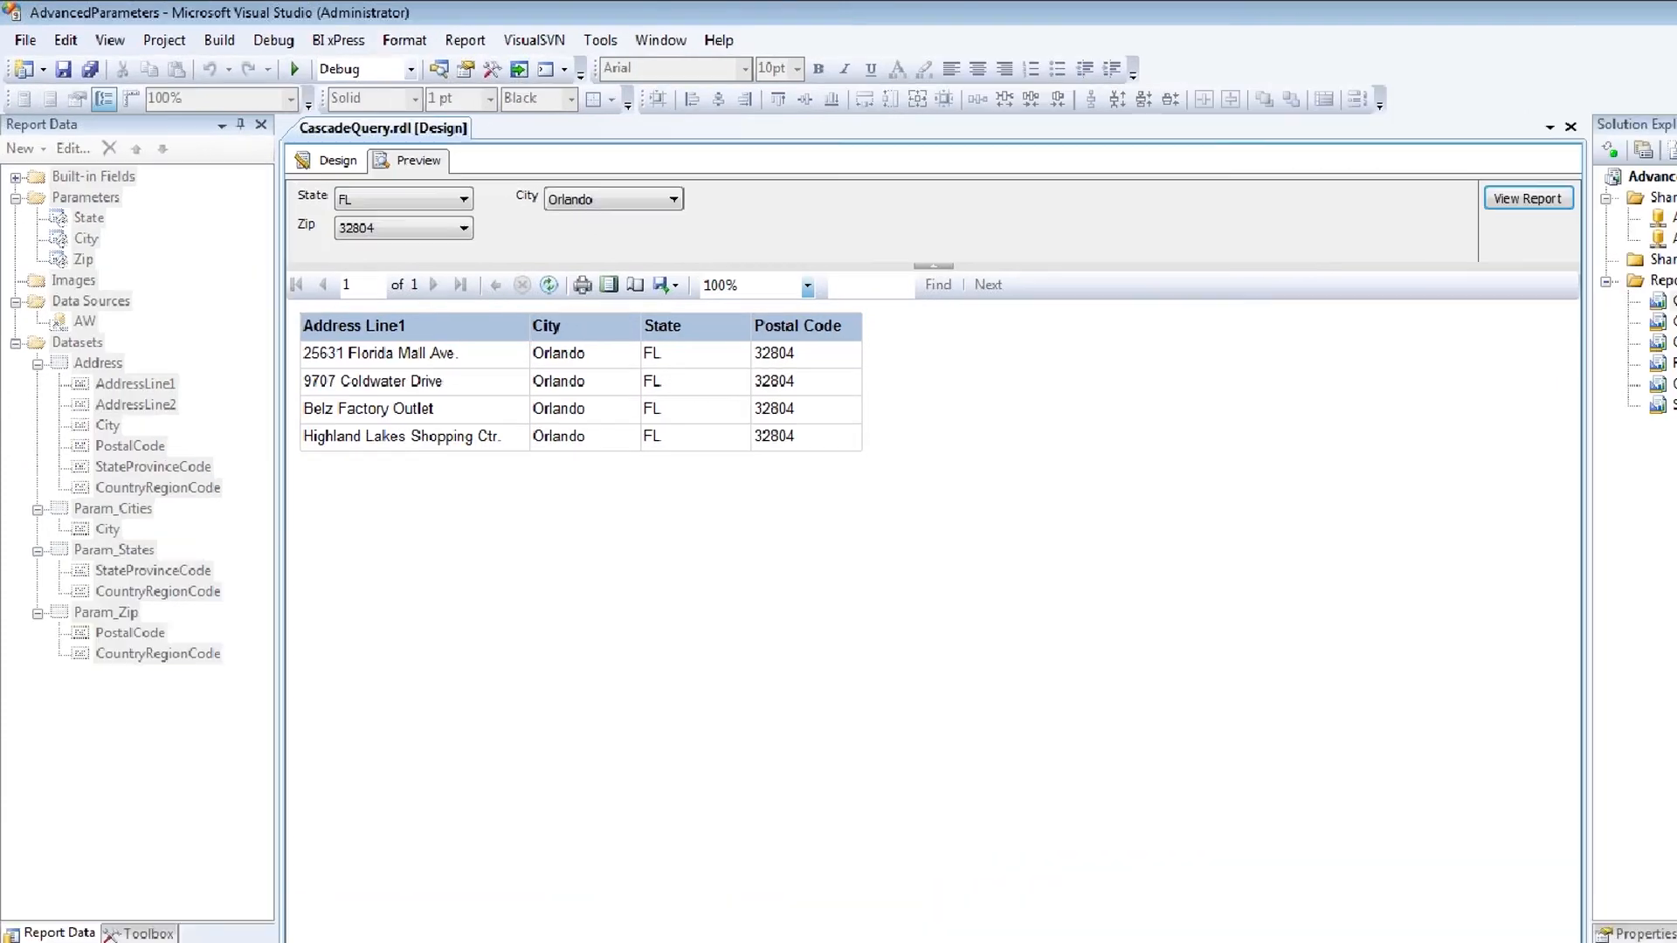
left_click(430, 128)
mouse_move(432, 131)
left_mouse_down()
mouse_move(556, 80)
mouse_move(665, 112)
mouse_move(535, 126)
mouse_move(483, 171)
left_mouse_up()
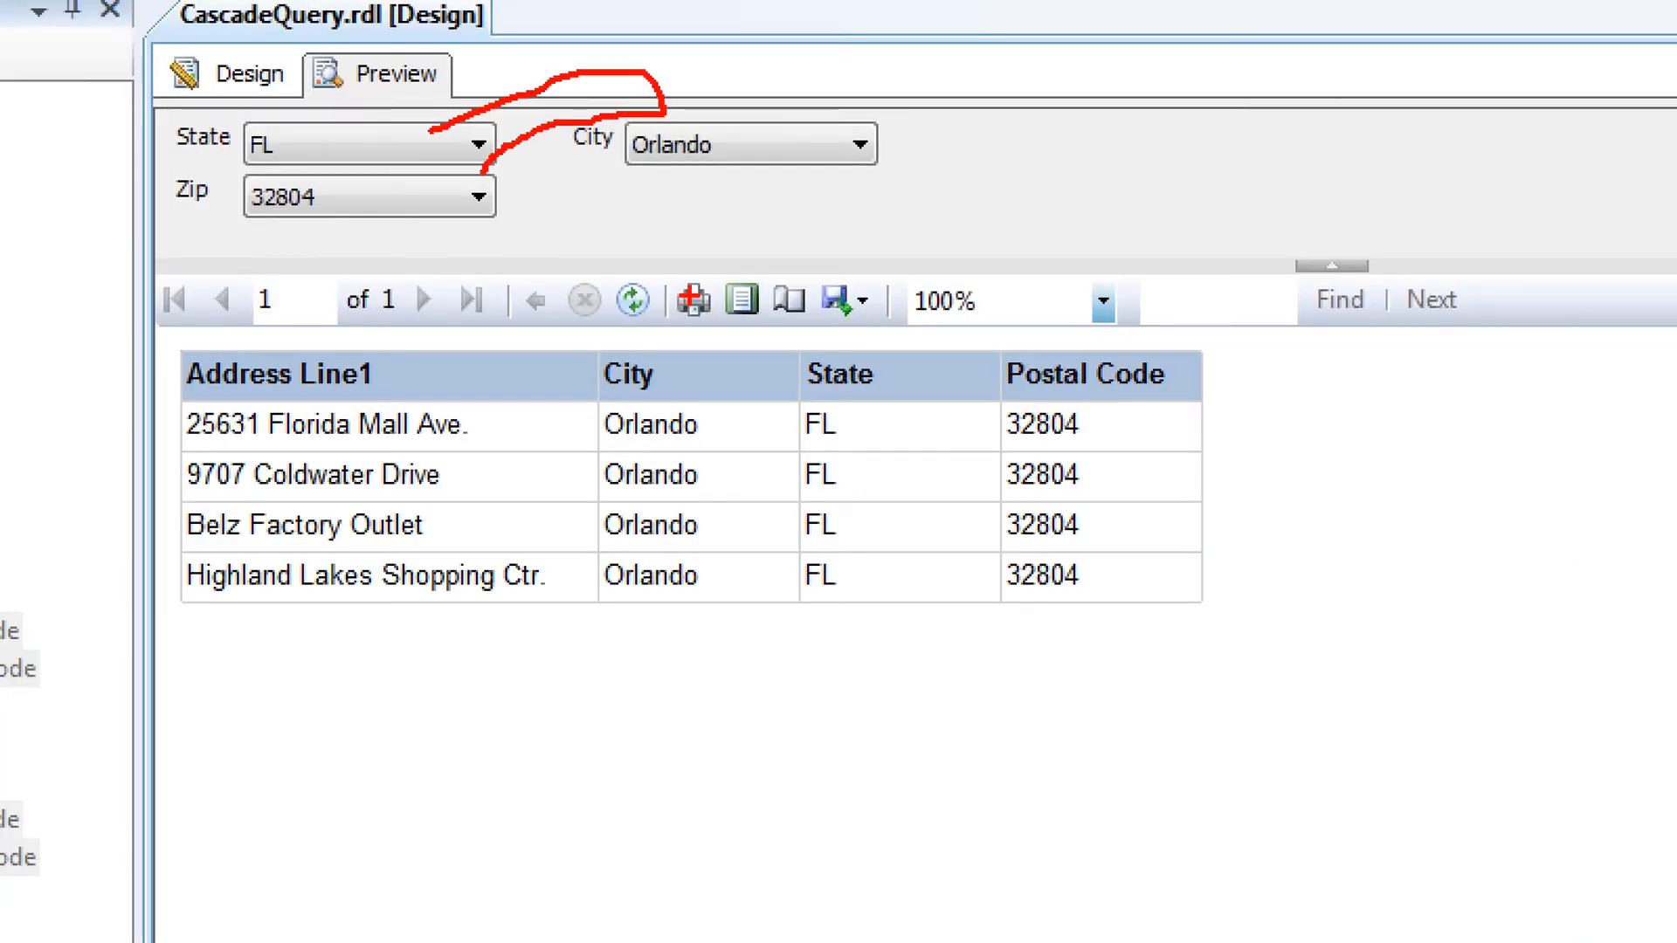
key("e")
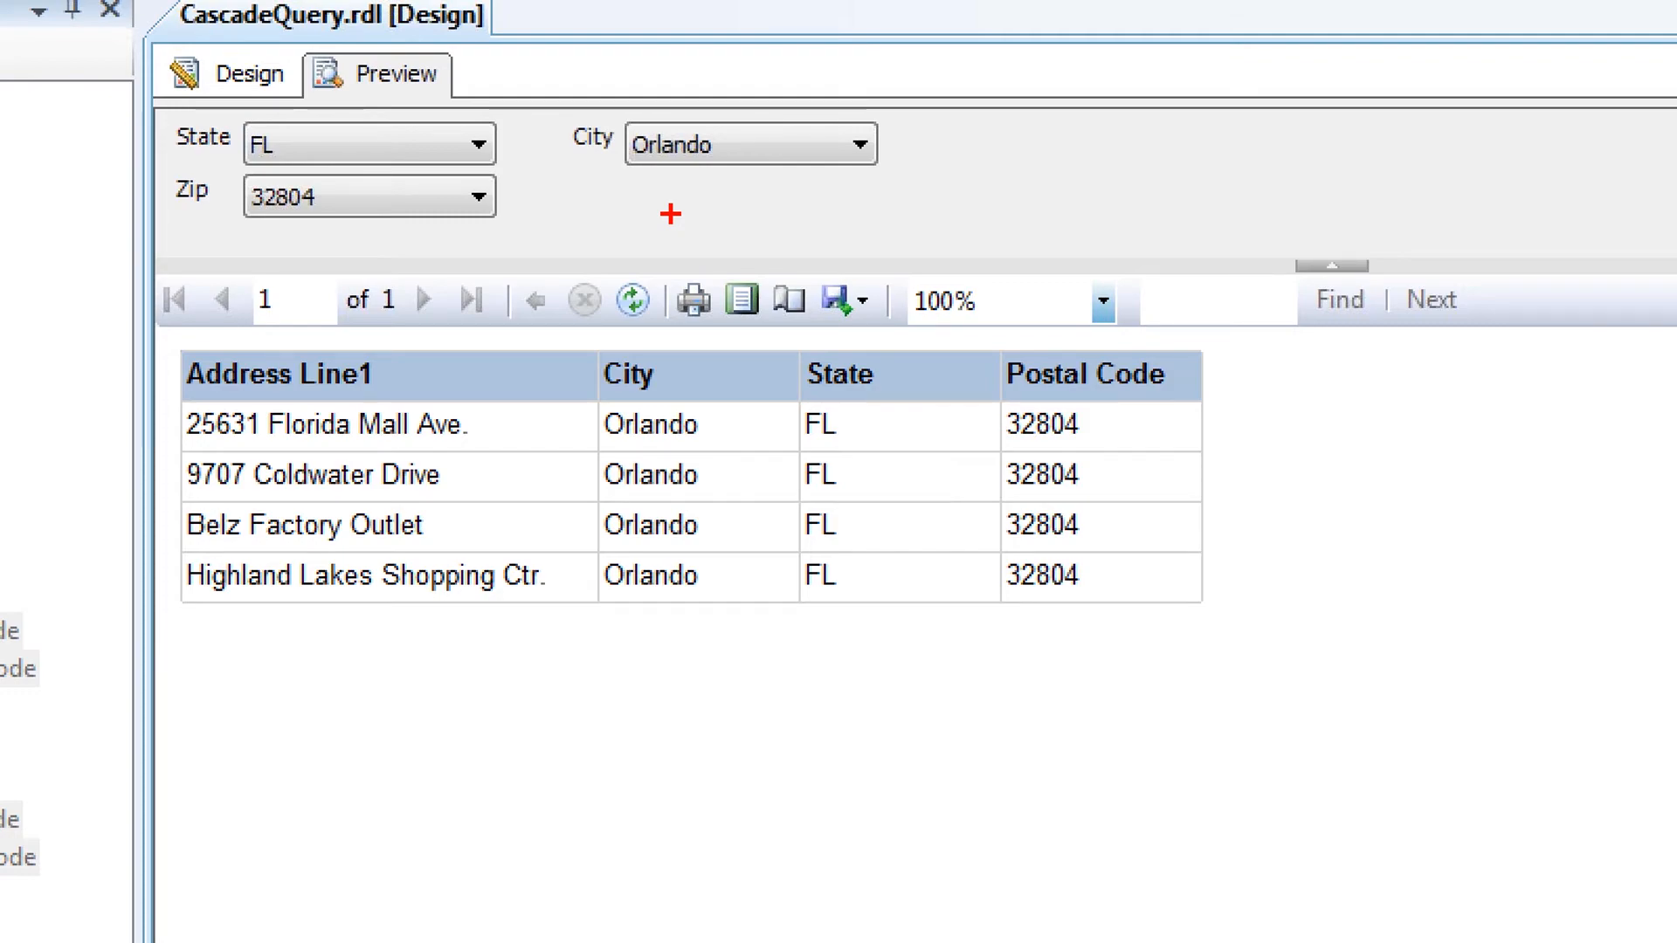
key("Escape")
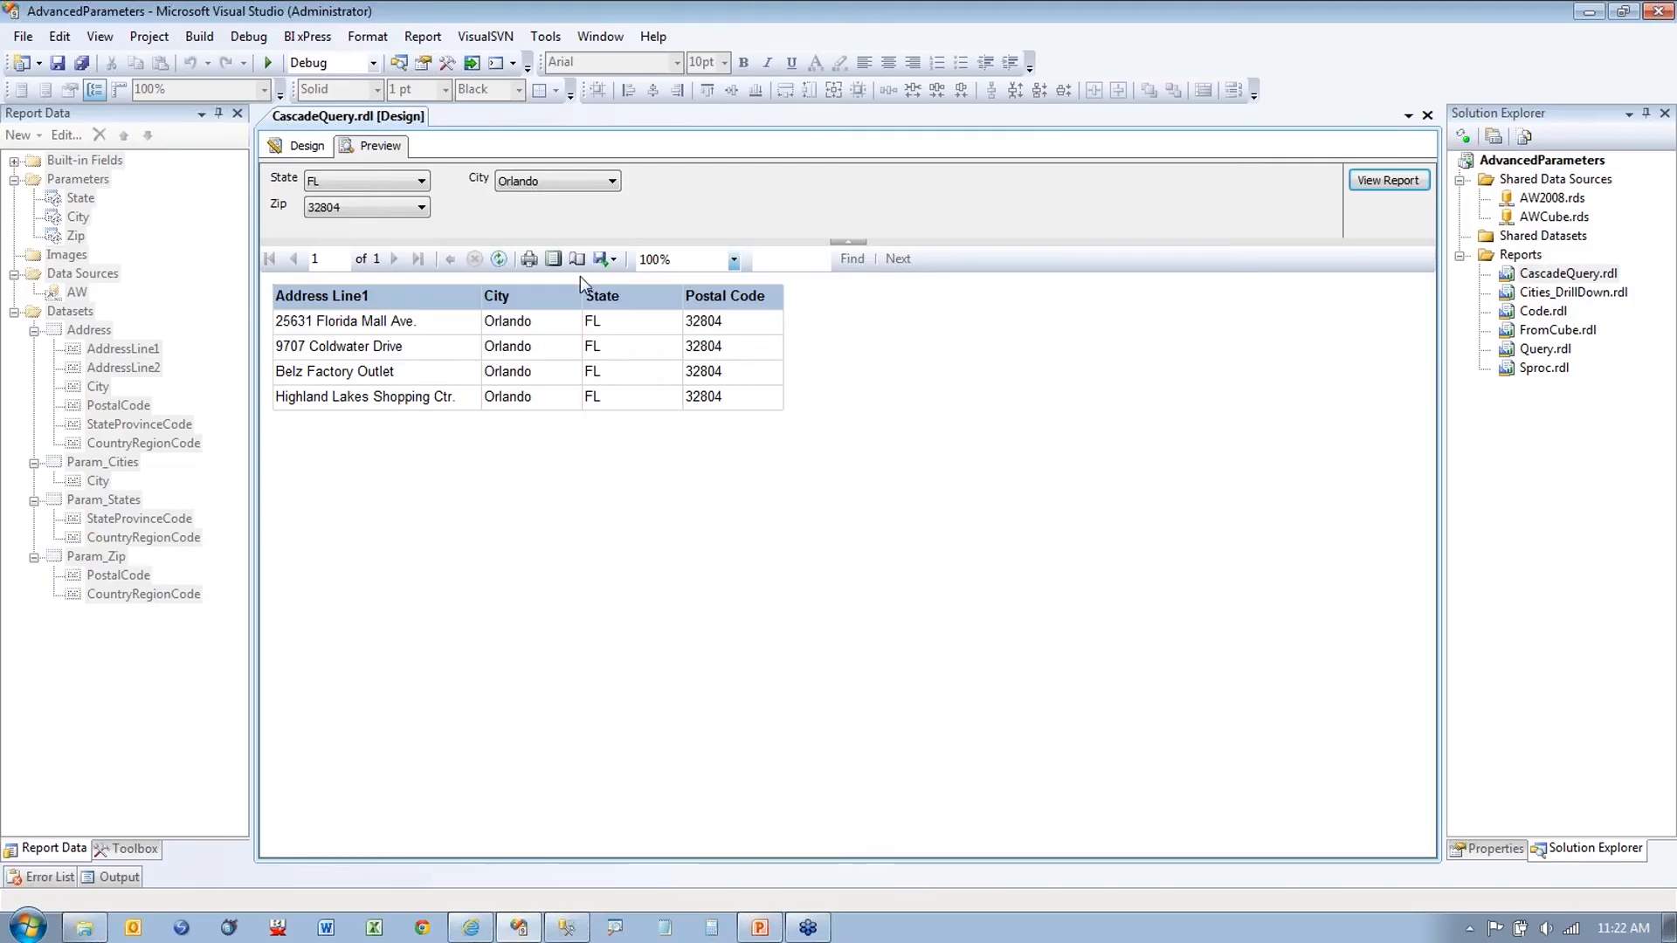
Step: Move the State parameter below City, preview, and dismiss the resulting failure message
left_click(296, 148)
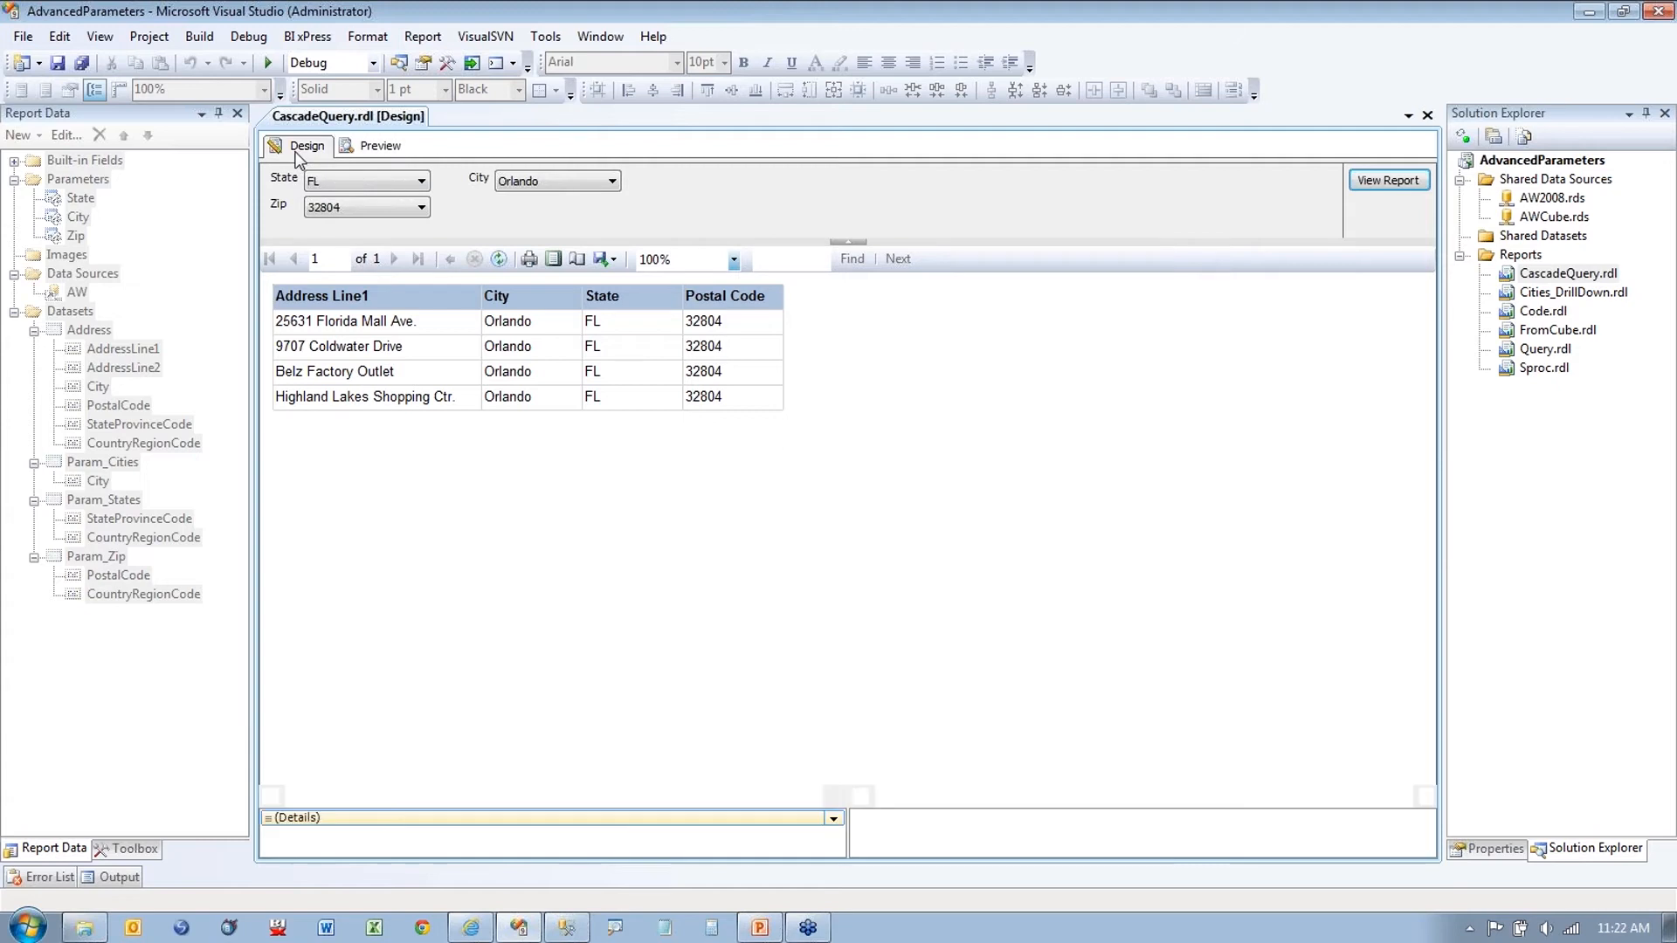
left_click(79, 199)
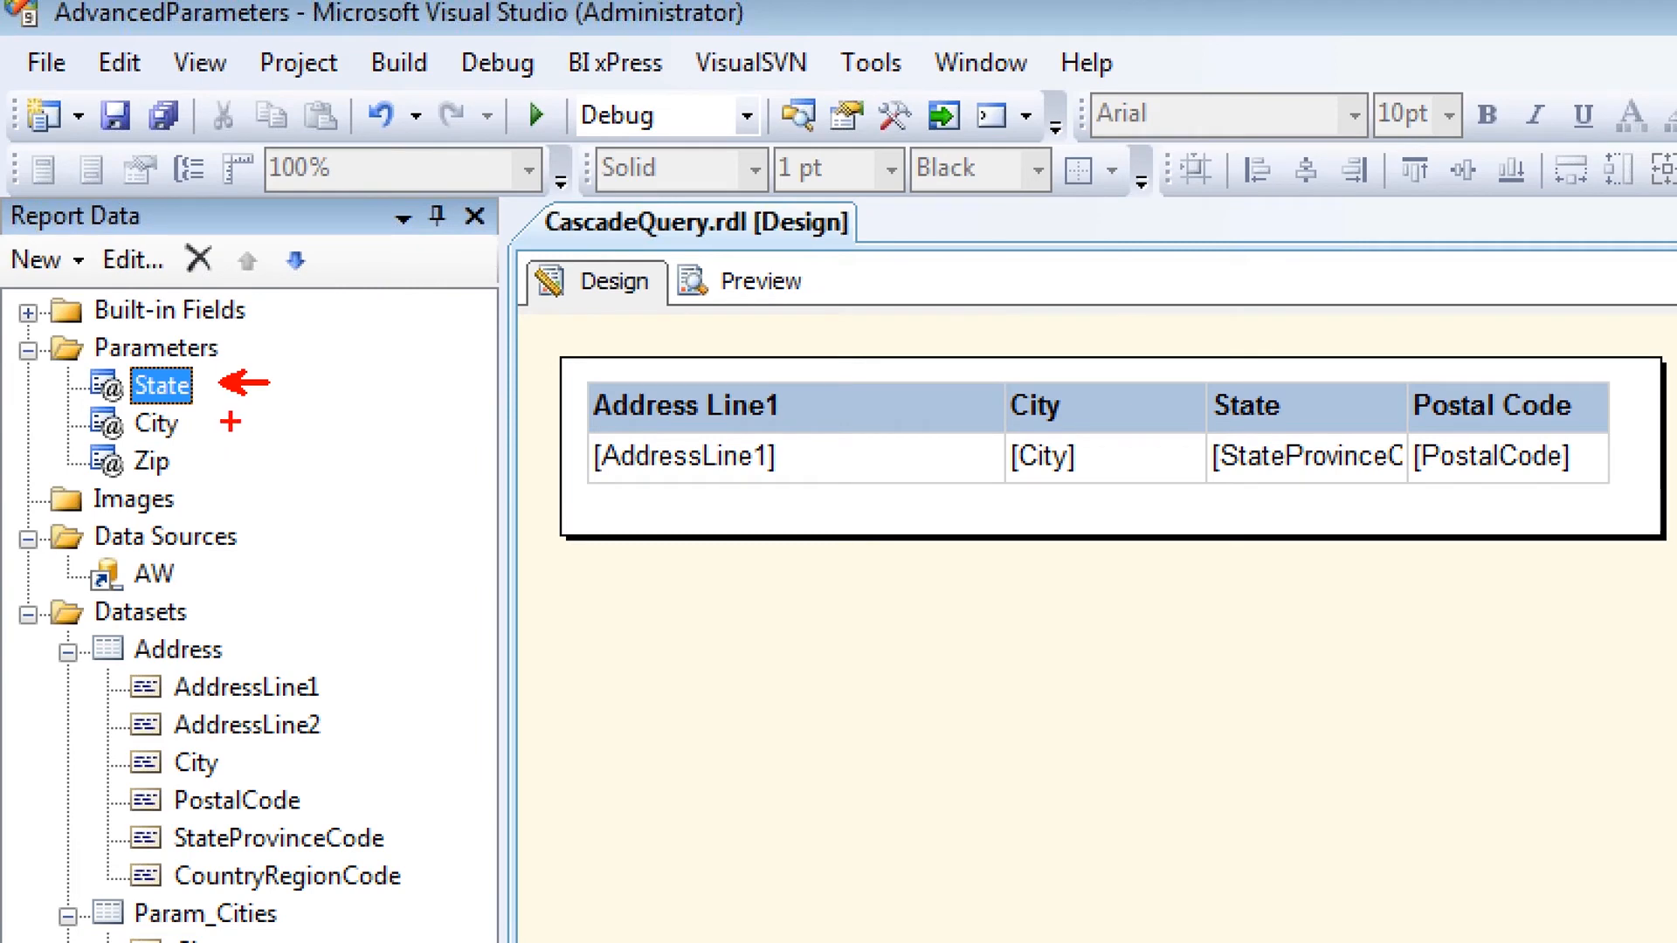
mouse_move(218, 383)
left_mouse_down()
mouse_move(232, 421)
mouse_move(206, 461)
left_mouse_up()
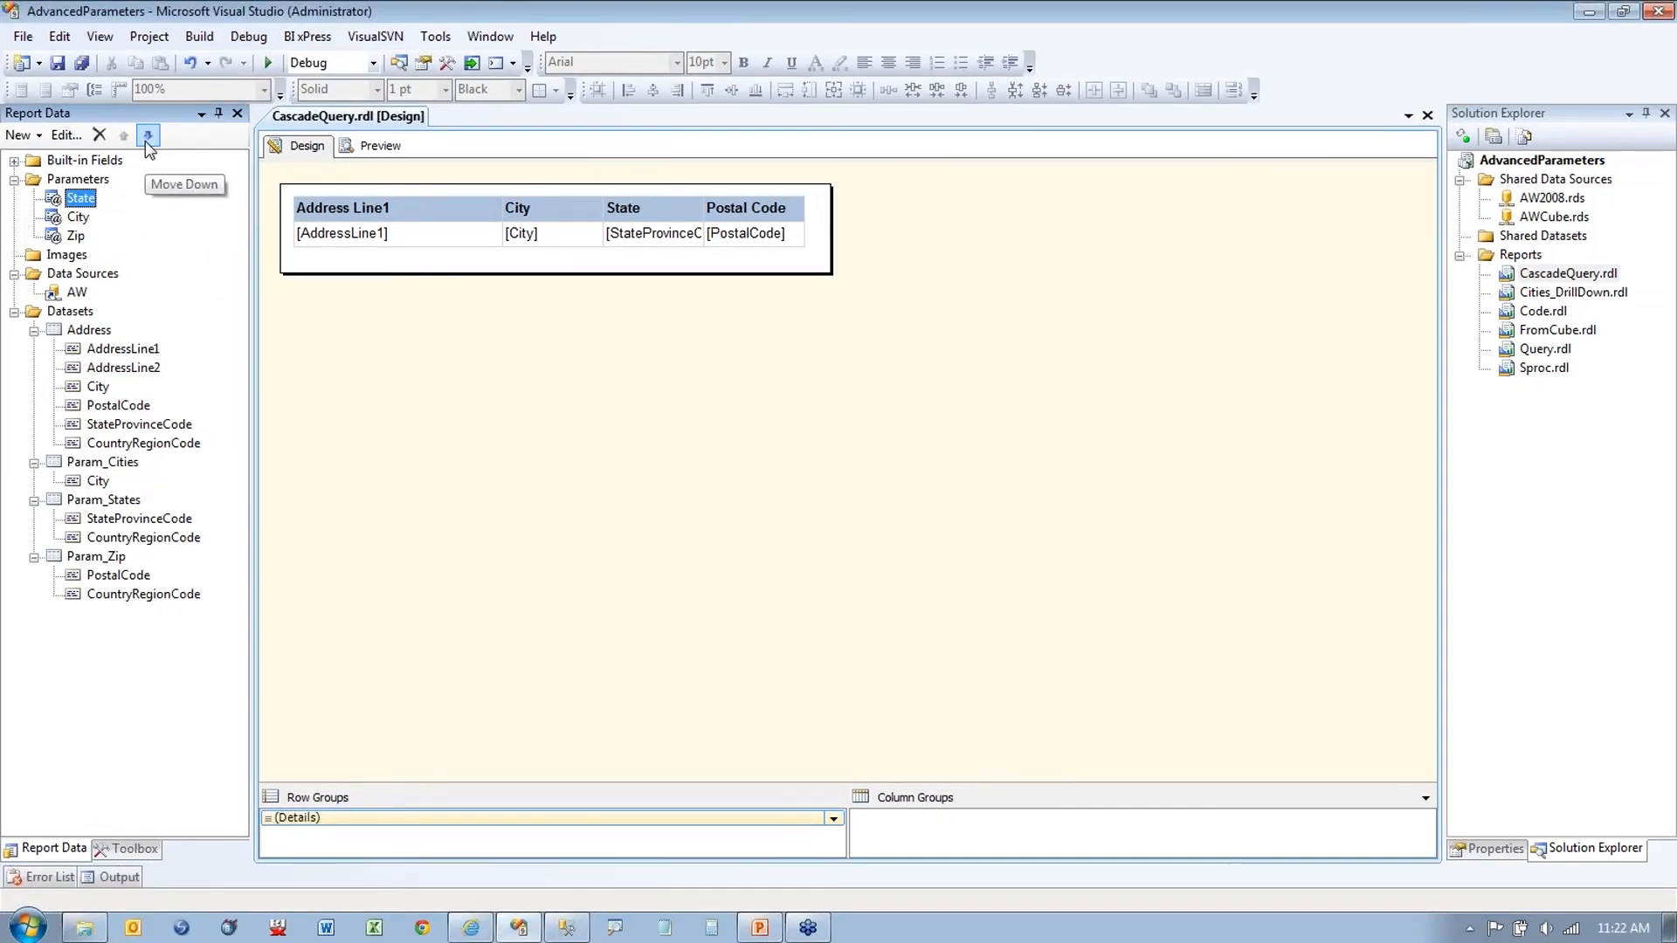
left_click(147, 136)
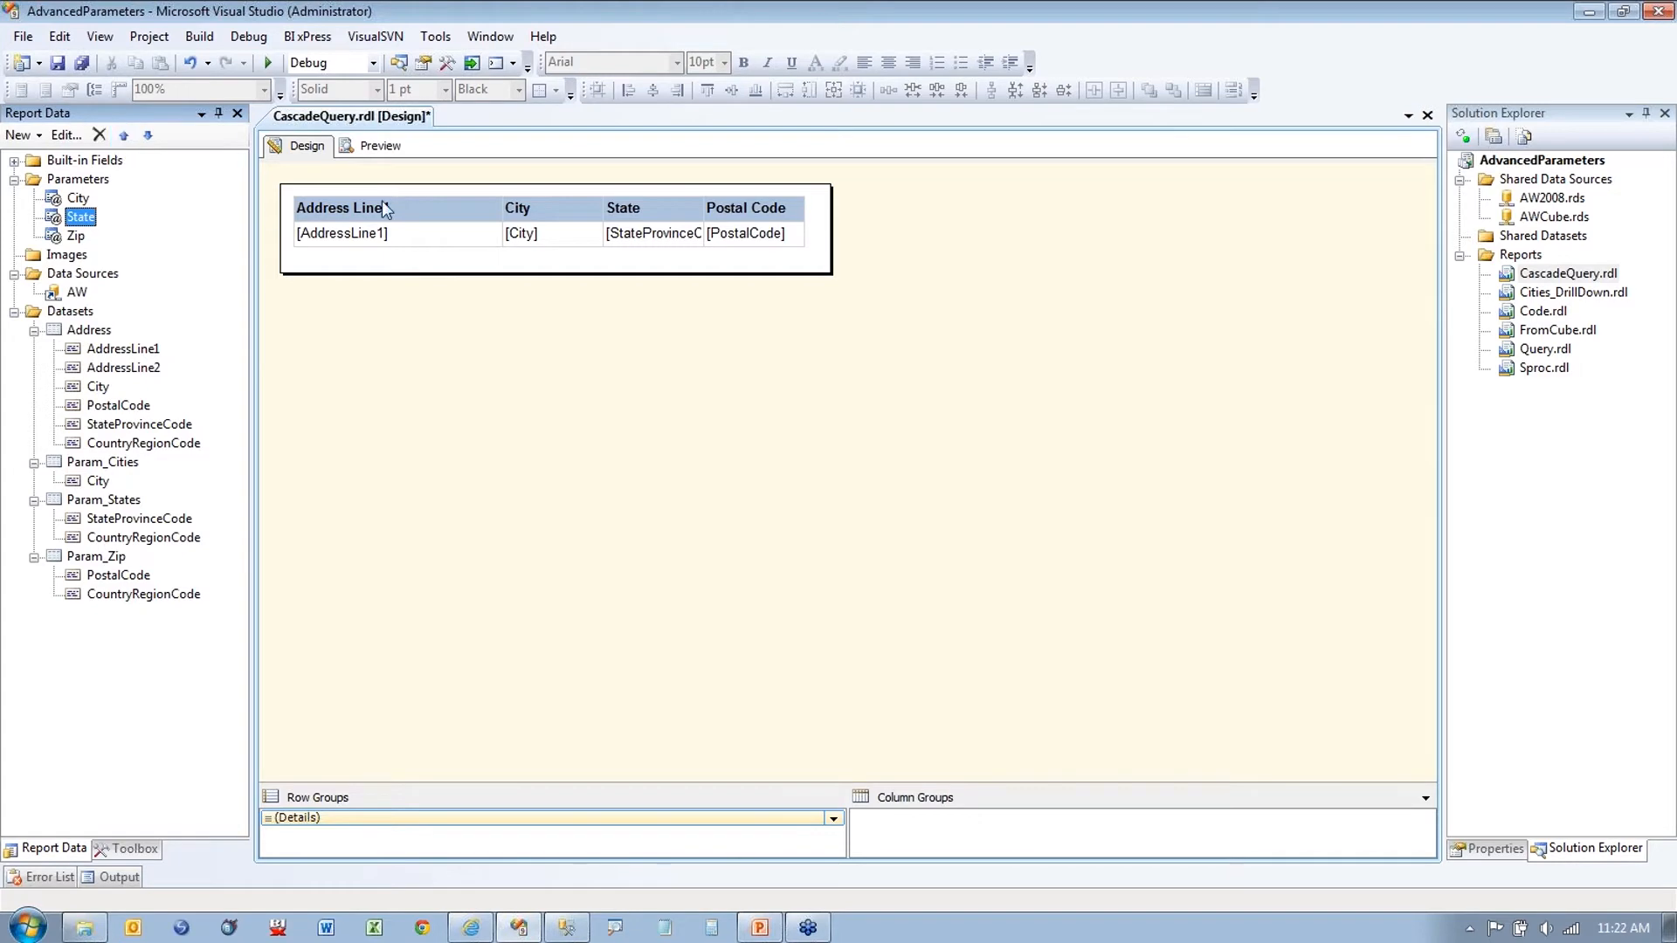
left_click(380, 149)
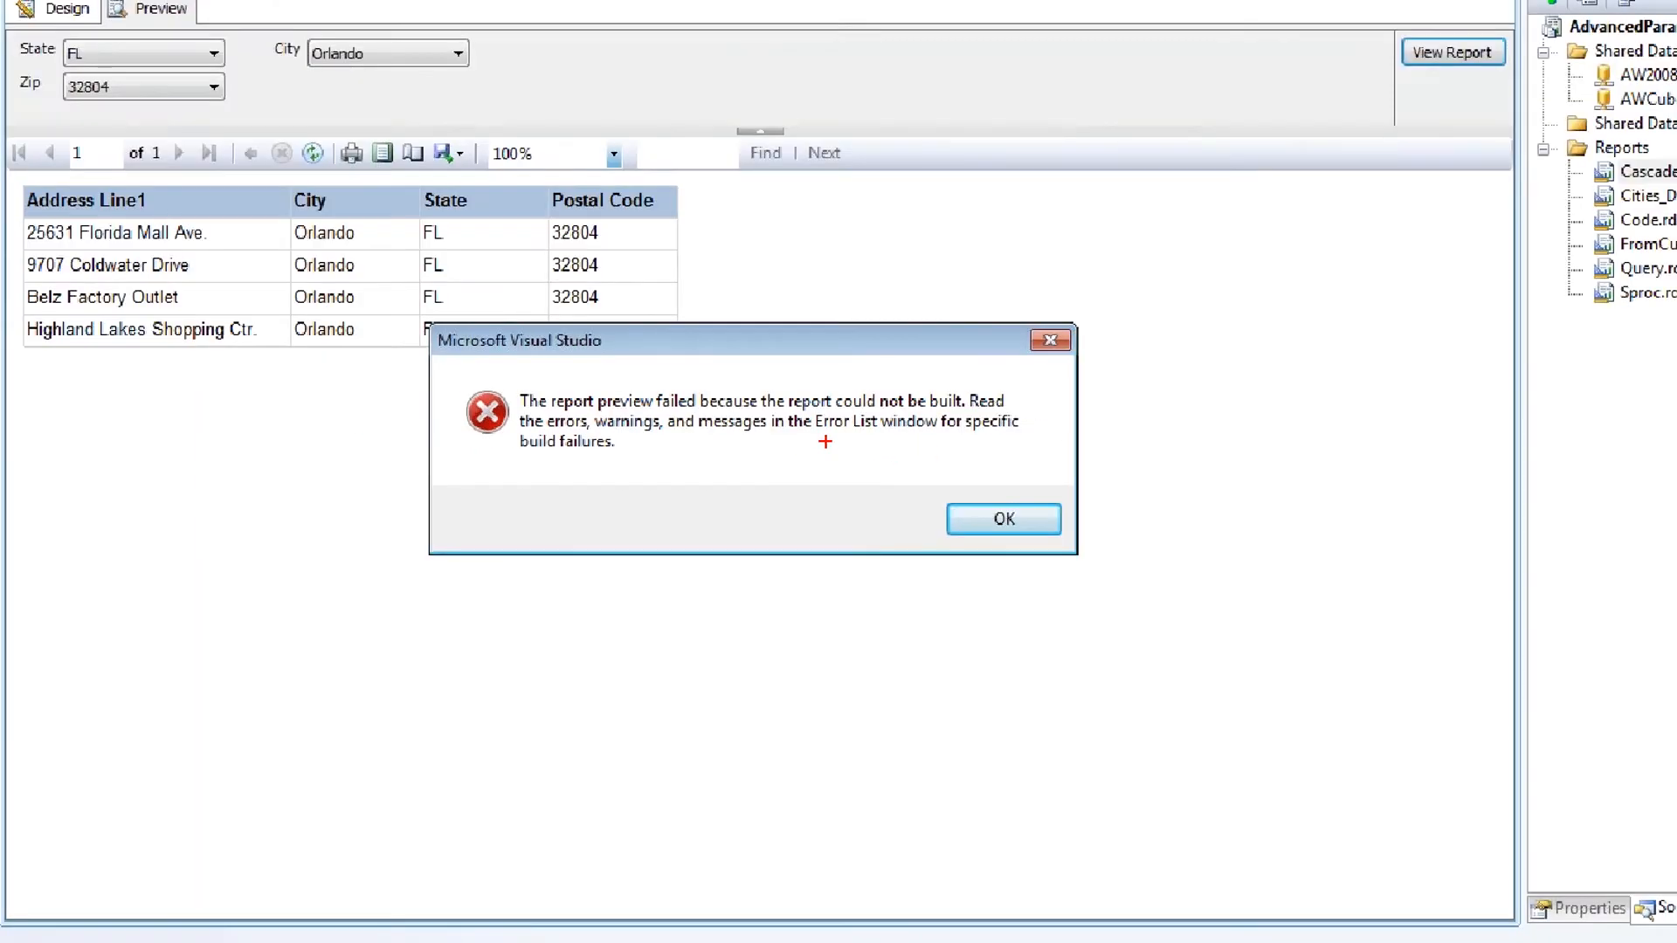
left_click(1109, 545)
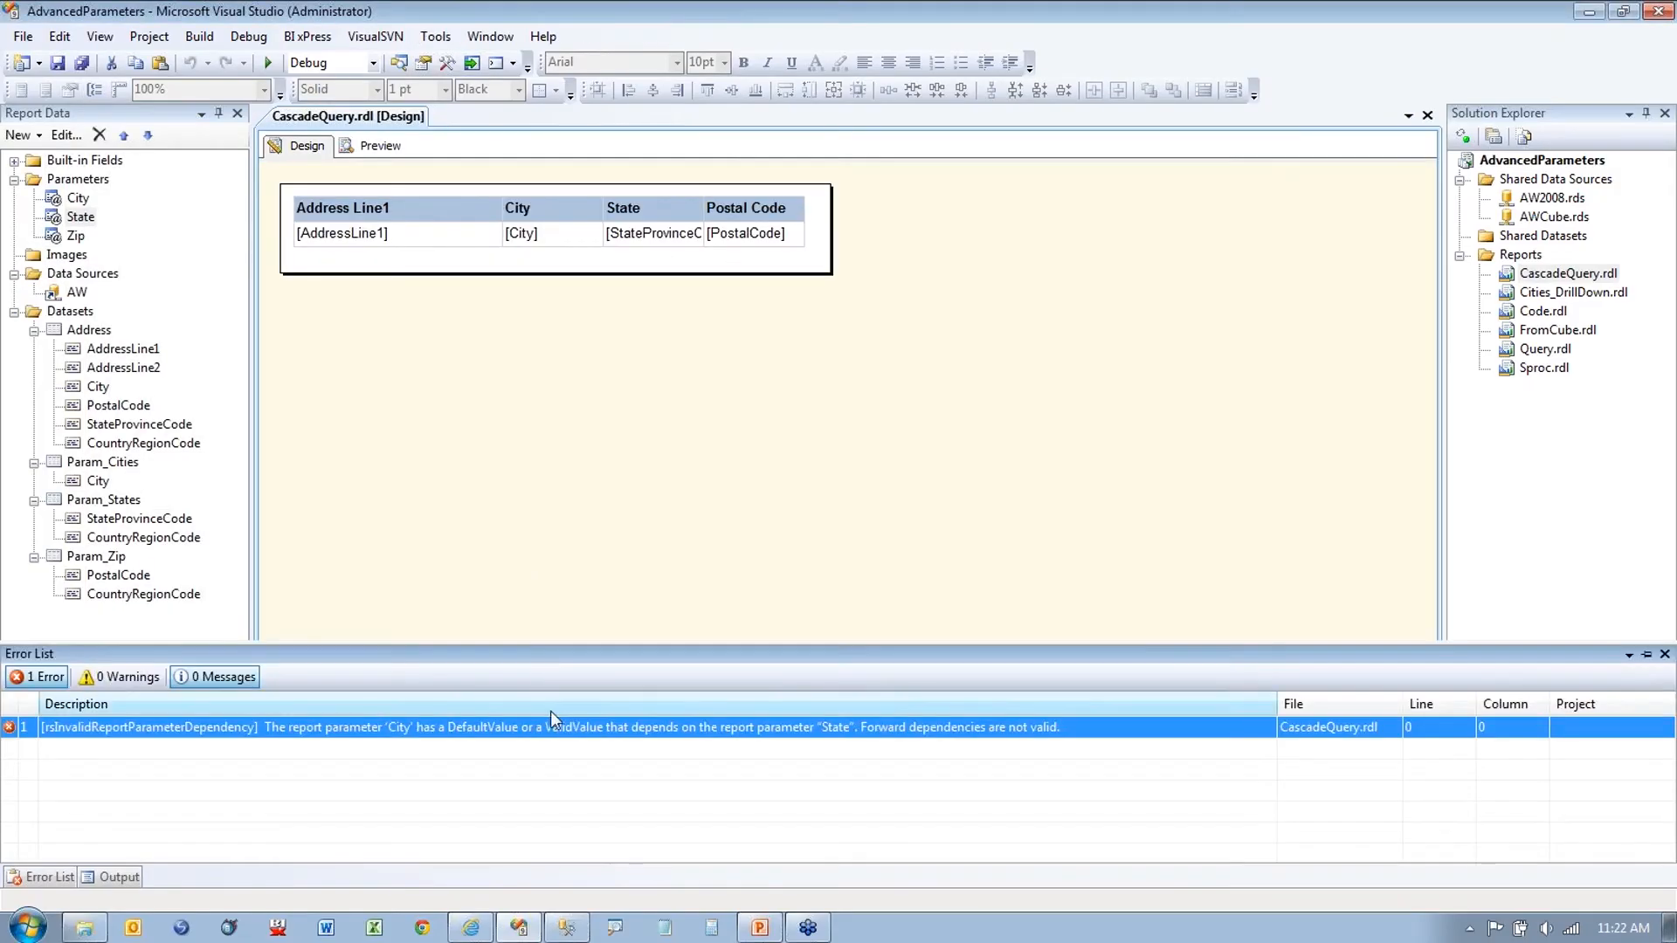
Step: Highlight the forward-dependency error text, then move the State parameter back above City
key("ctrl+1")
left_click_drag(478, 552, 921, 543)
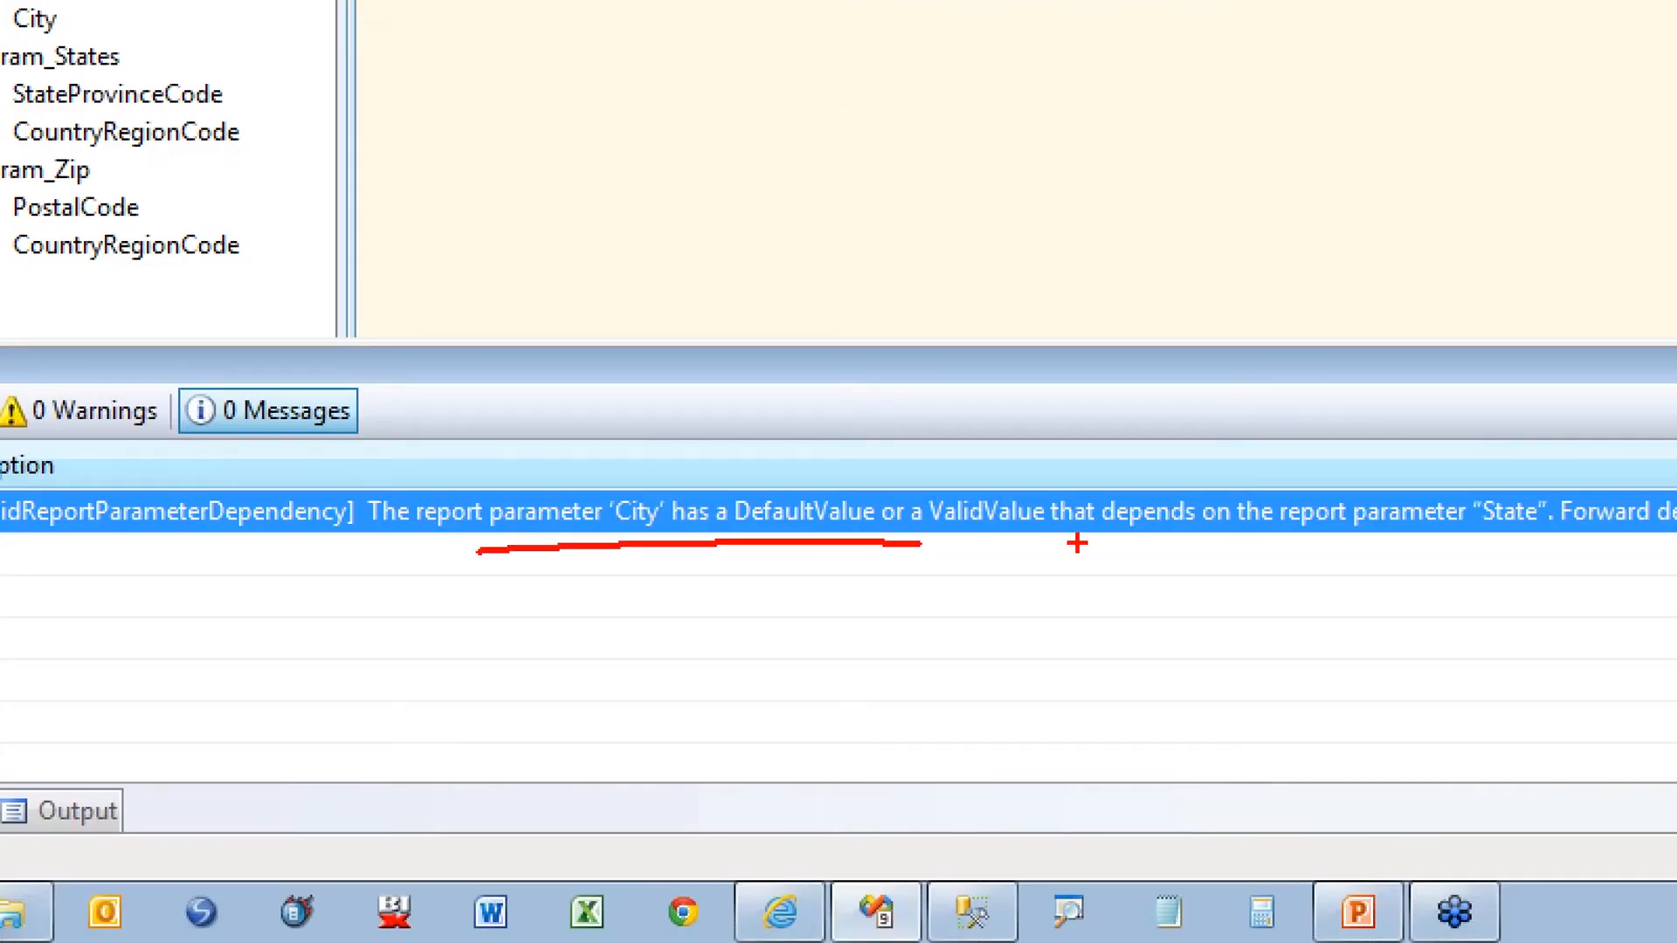
left_click_drag(1377, 550, 1631, 552)
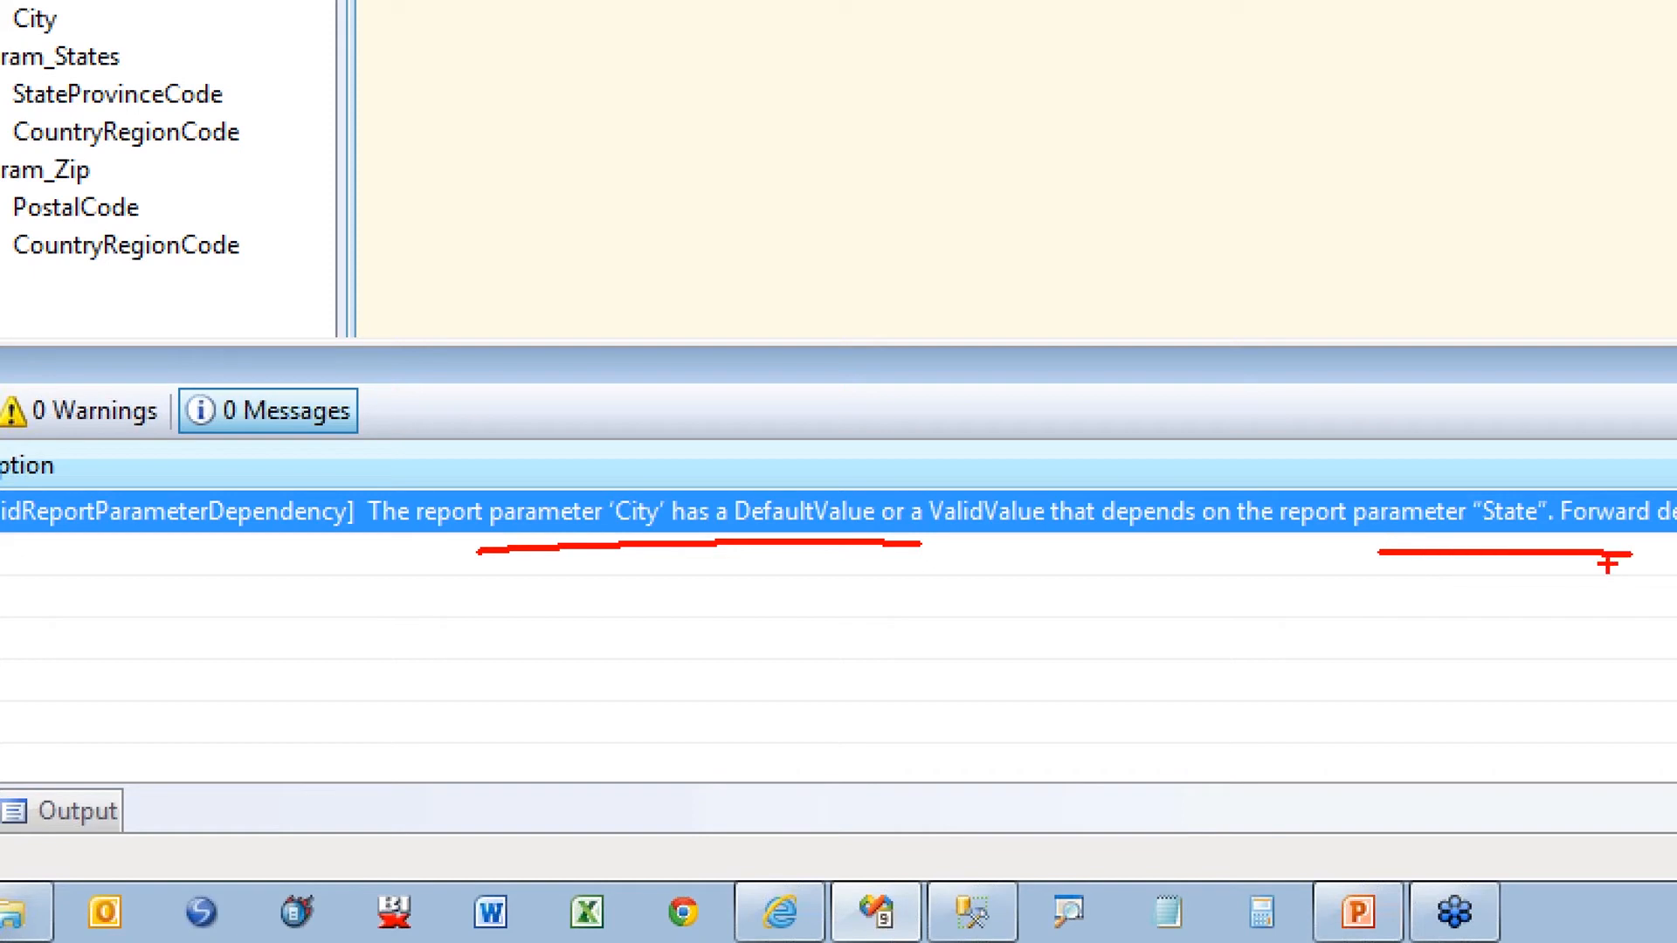
left_click_drag(1133, 546, 1507, 544)
key("e")
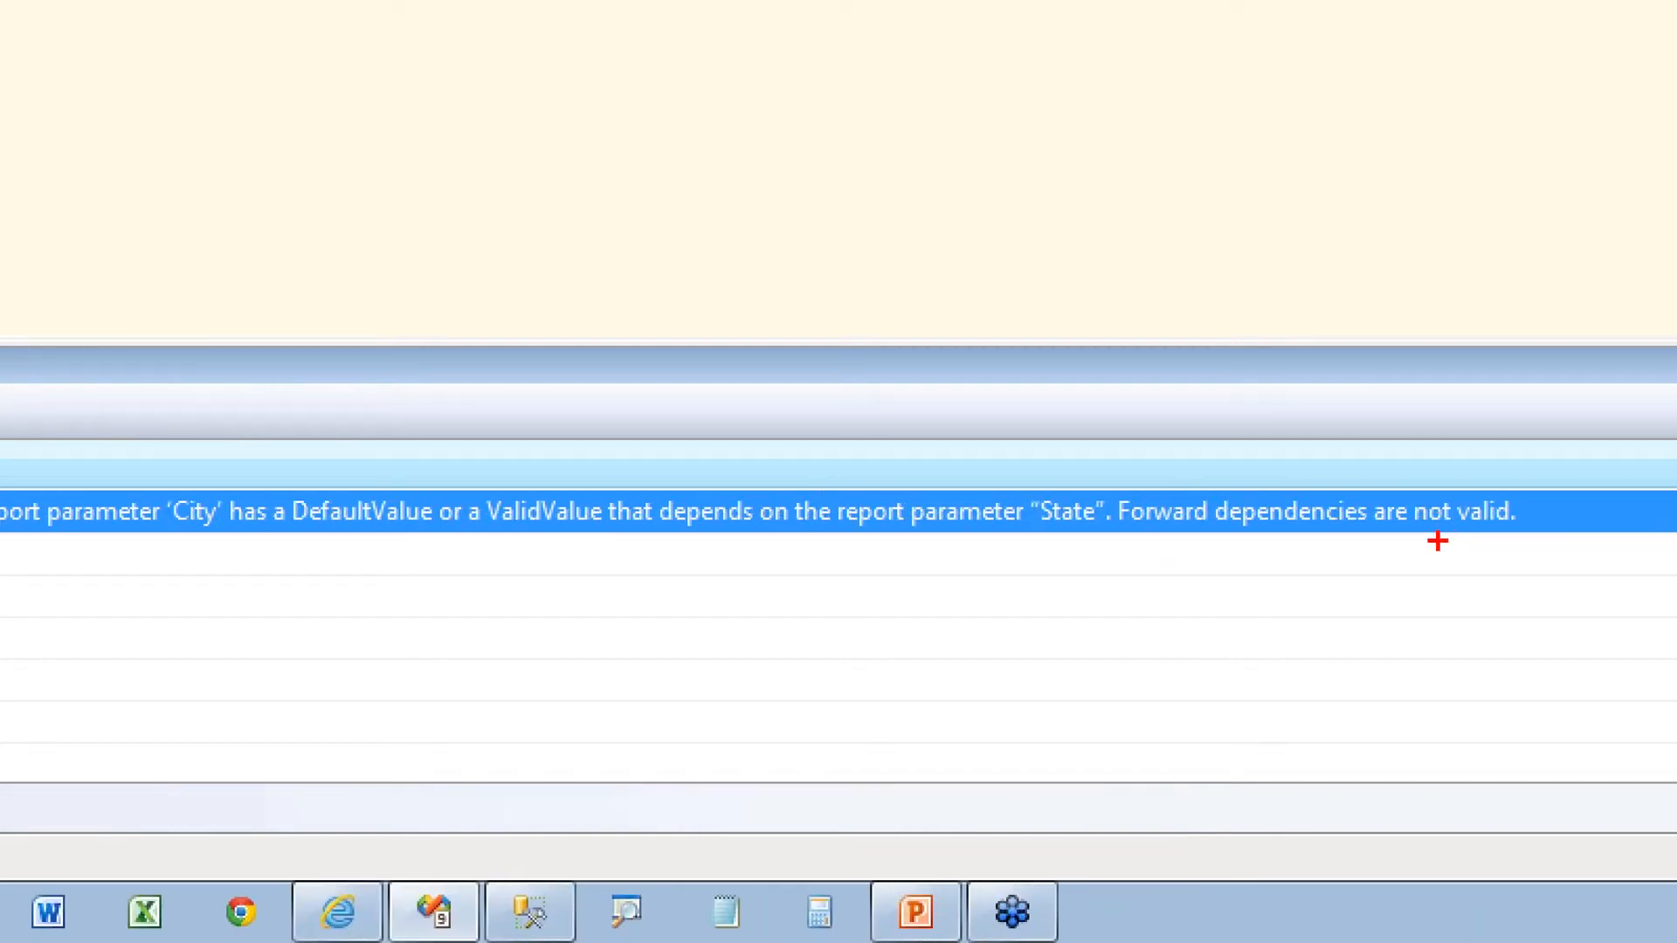
left_click_drag(1131, 549, 1569, 550)
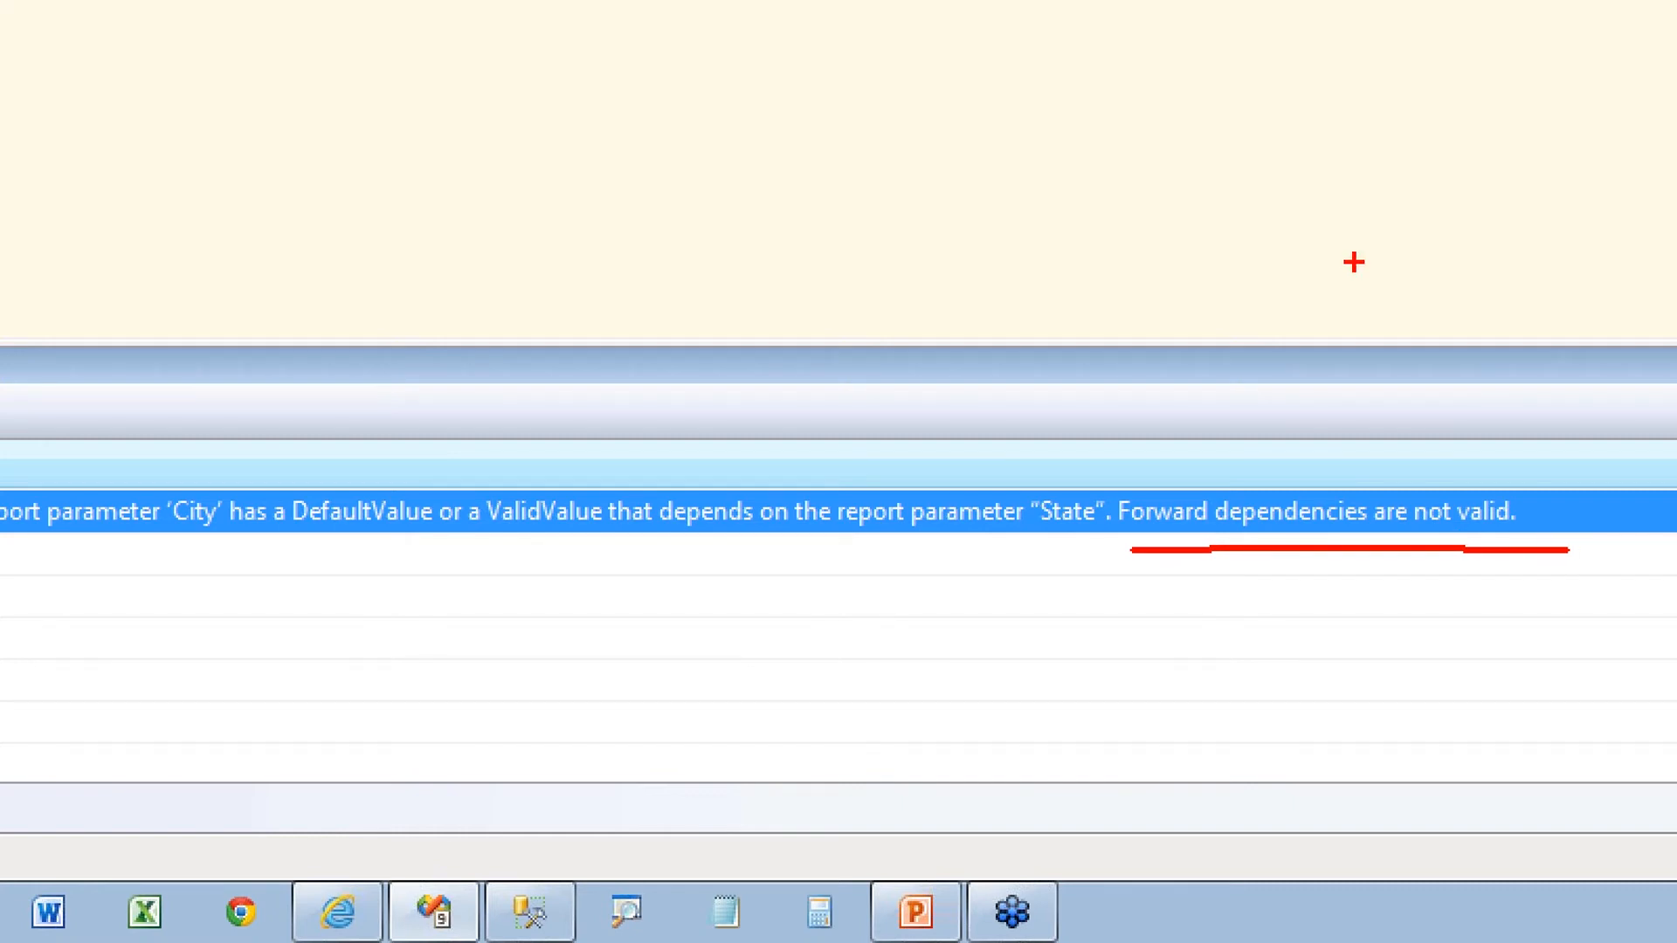
key("Escape")
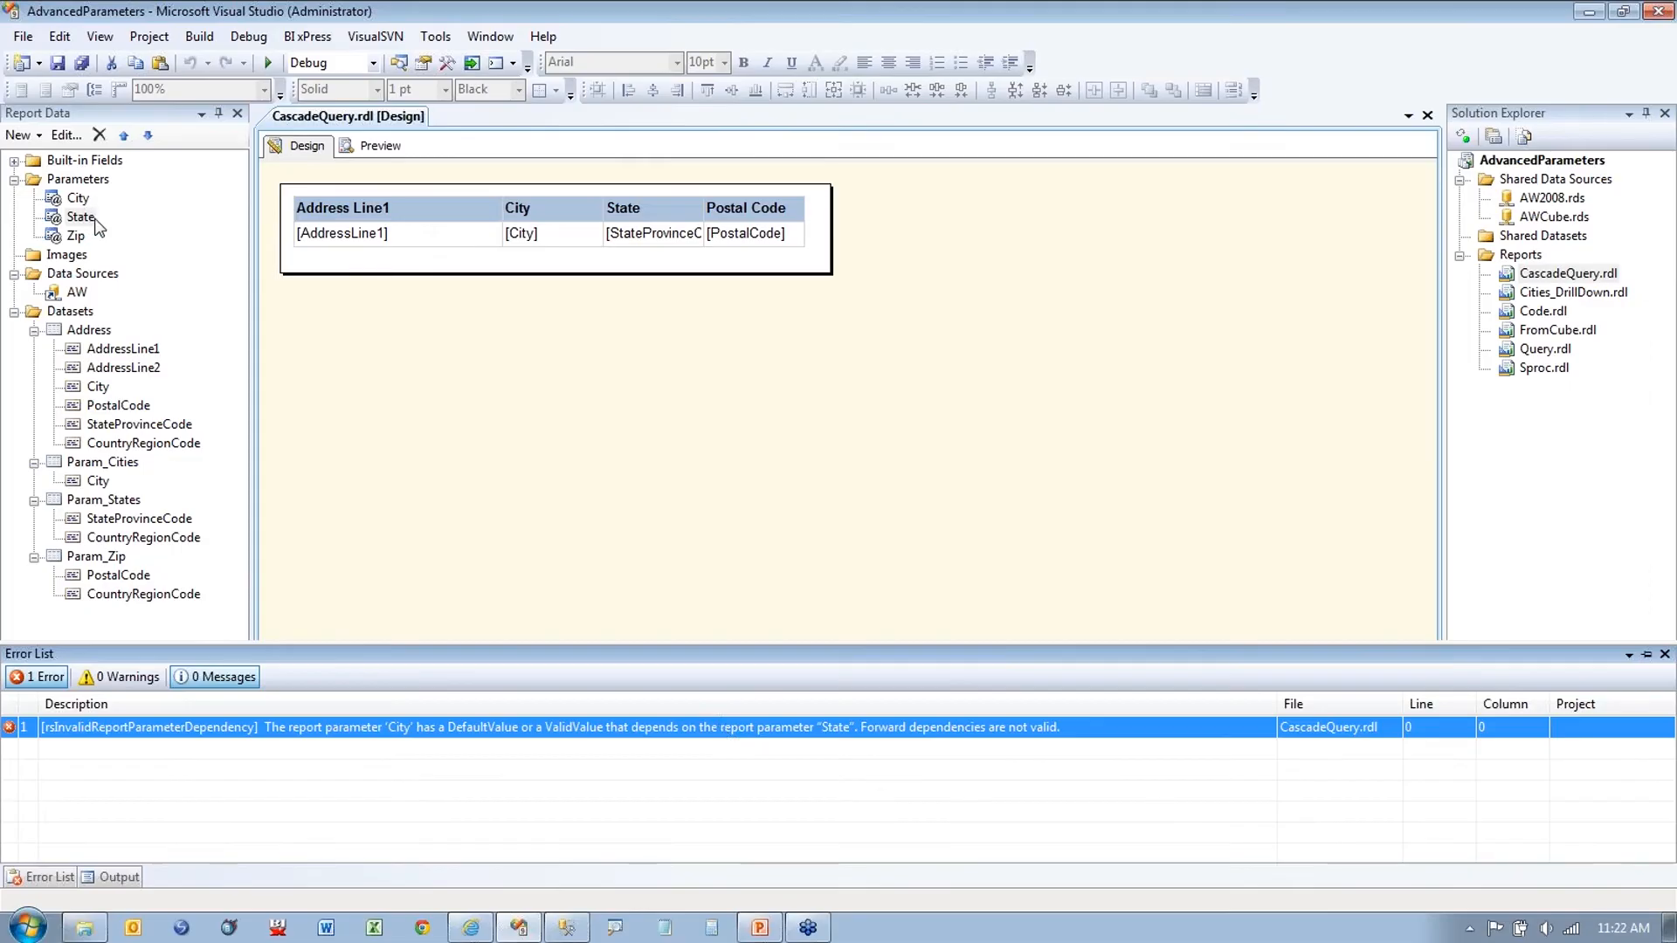
left_click(92, 219)
left_click(123, 135)
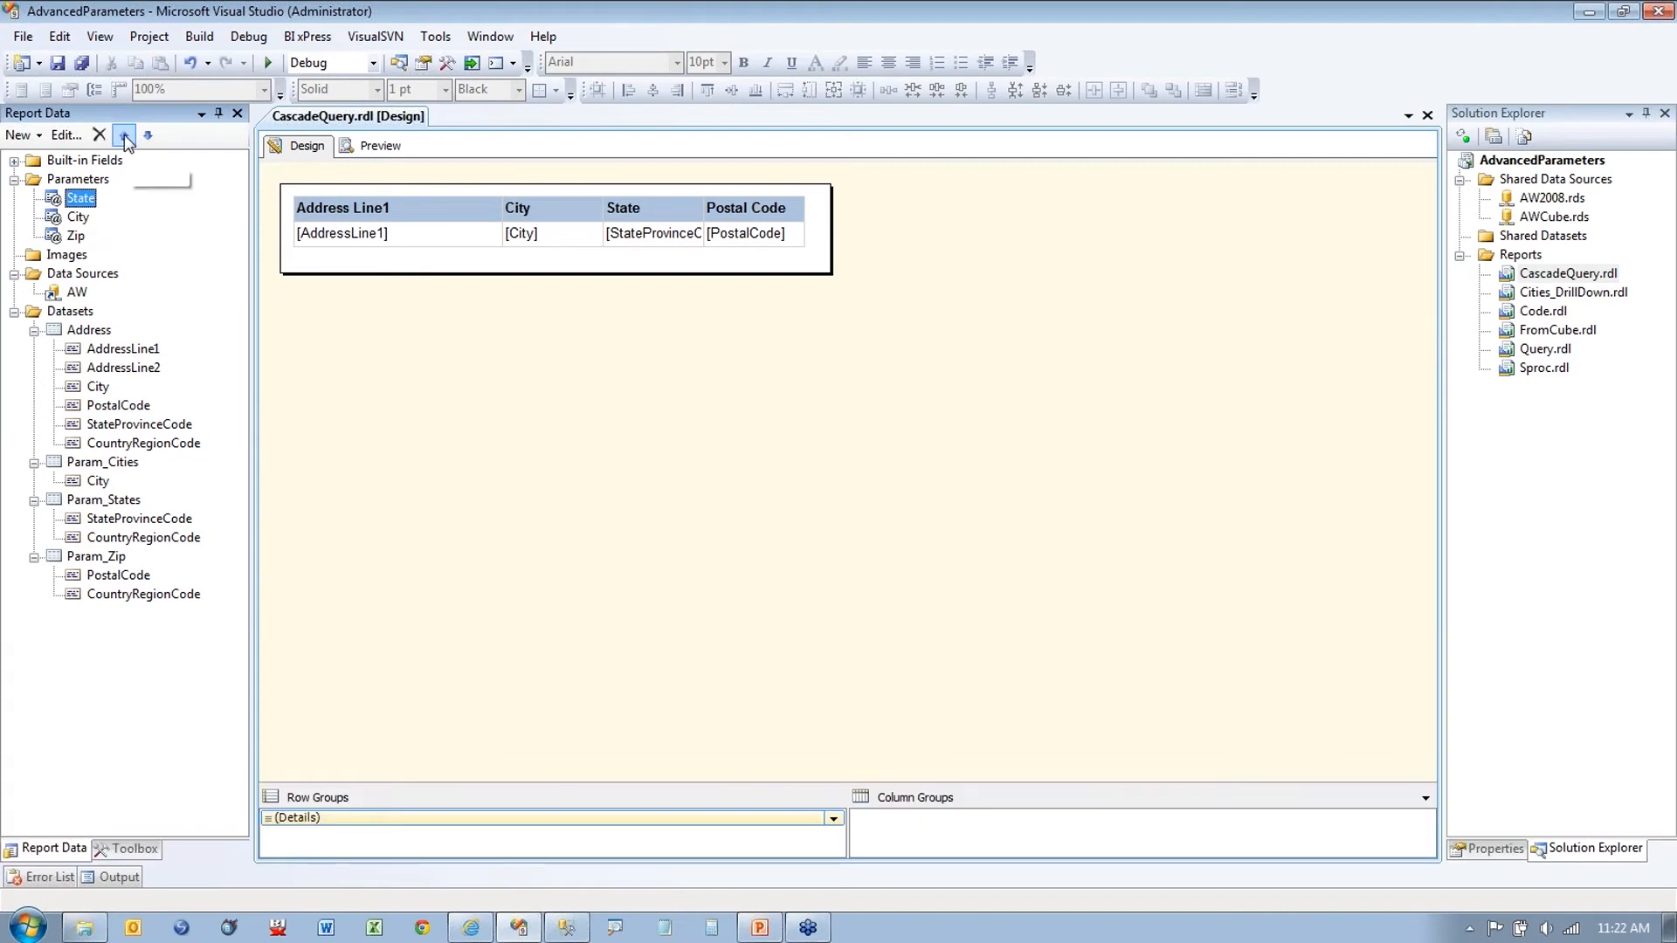
Step: Preview the report, trying states AR and DC and opening each one's city list
left_click(396, 150)
left_click(410, 181)
left_click(414, 242)
left_click(657, 182)
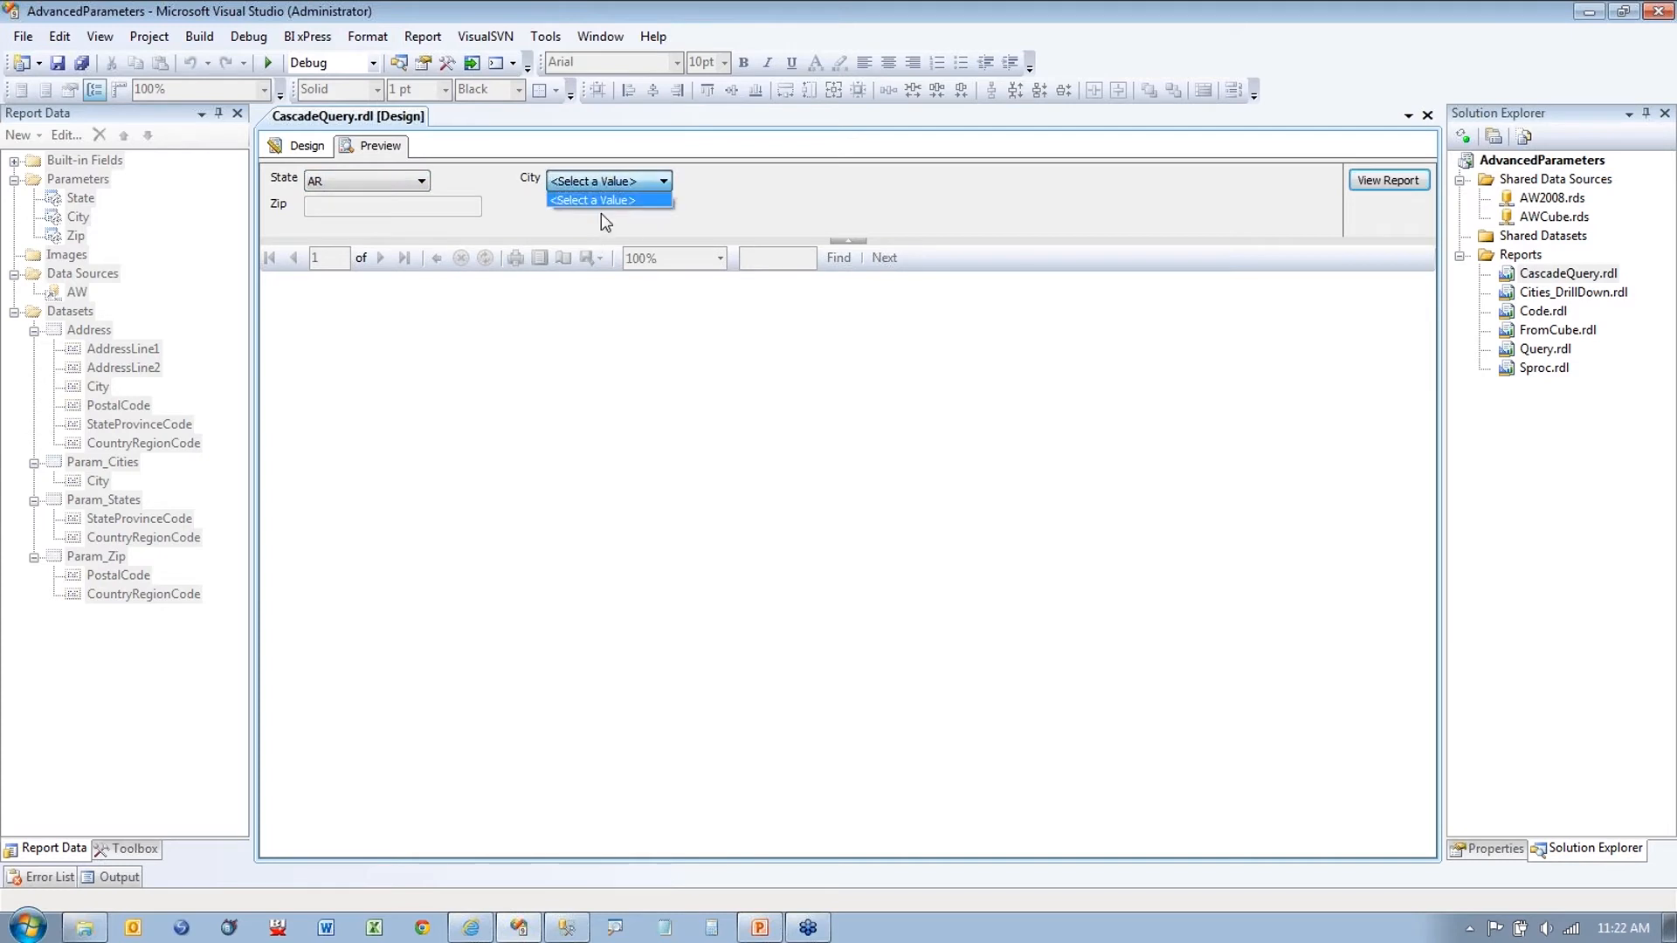
left_click(424, 181)
left_click(425, 181)
left_click(355, 242)
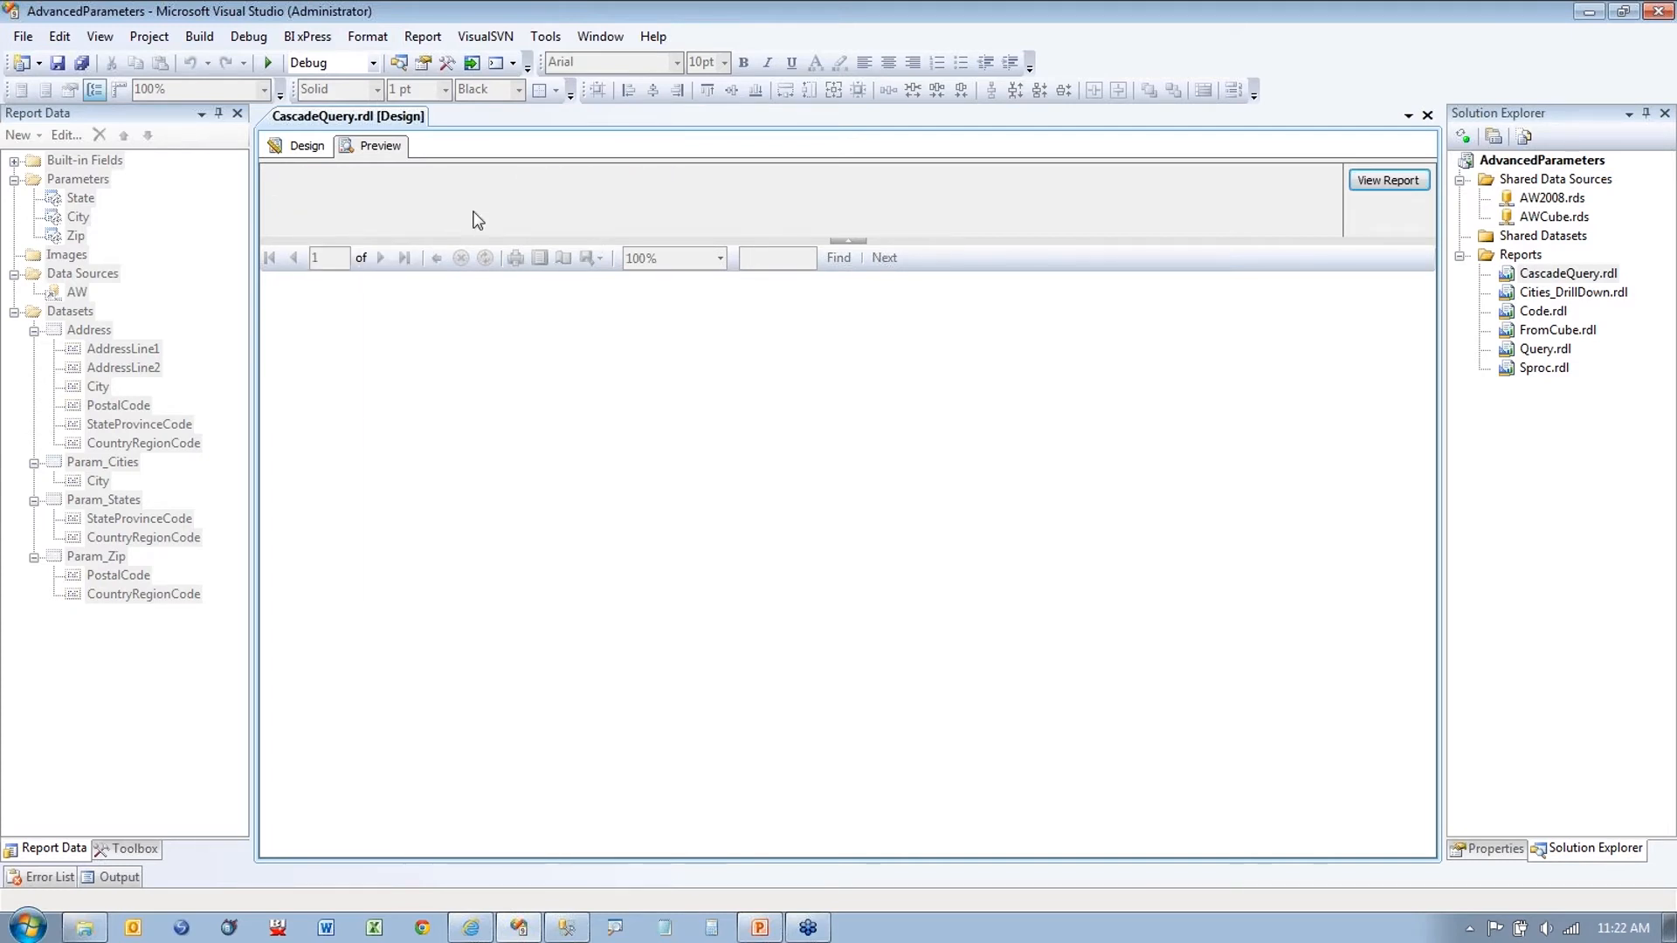
left_click(626, 184)
left_click(590, 205)
Step: Choose State IN, City Daleville and Zip 47334, then return to Design view
left_click(421, 181)
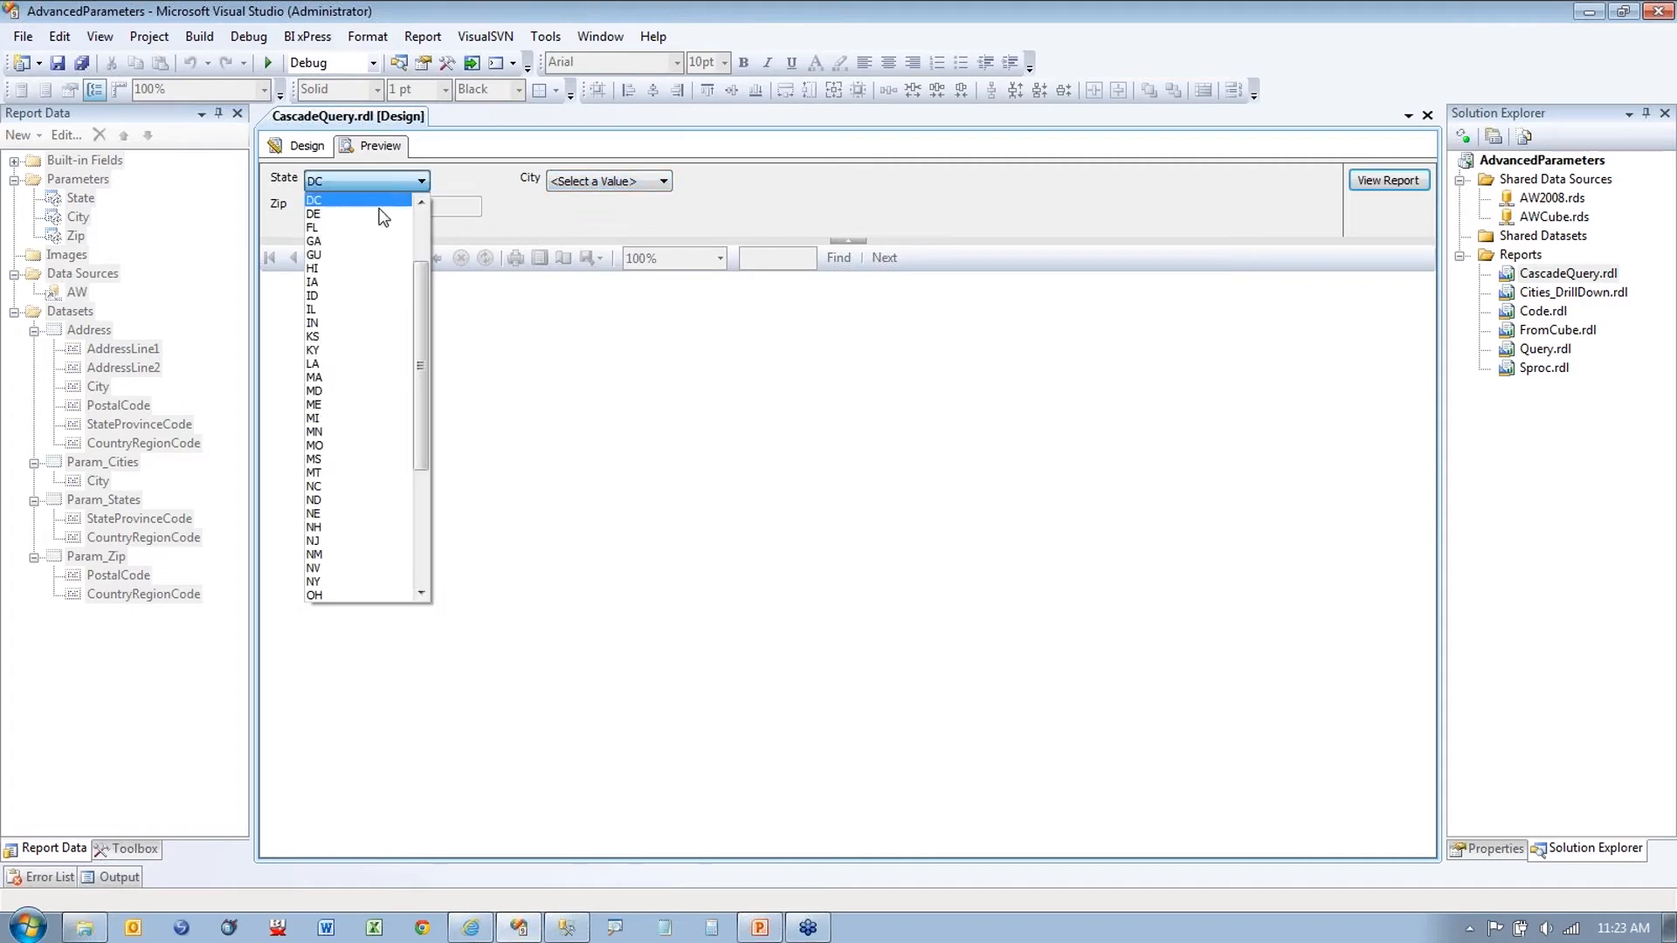
left_click(339, 322)
left_click(631, 182)
left_click(559, 210)
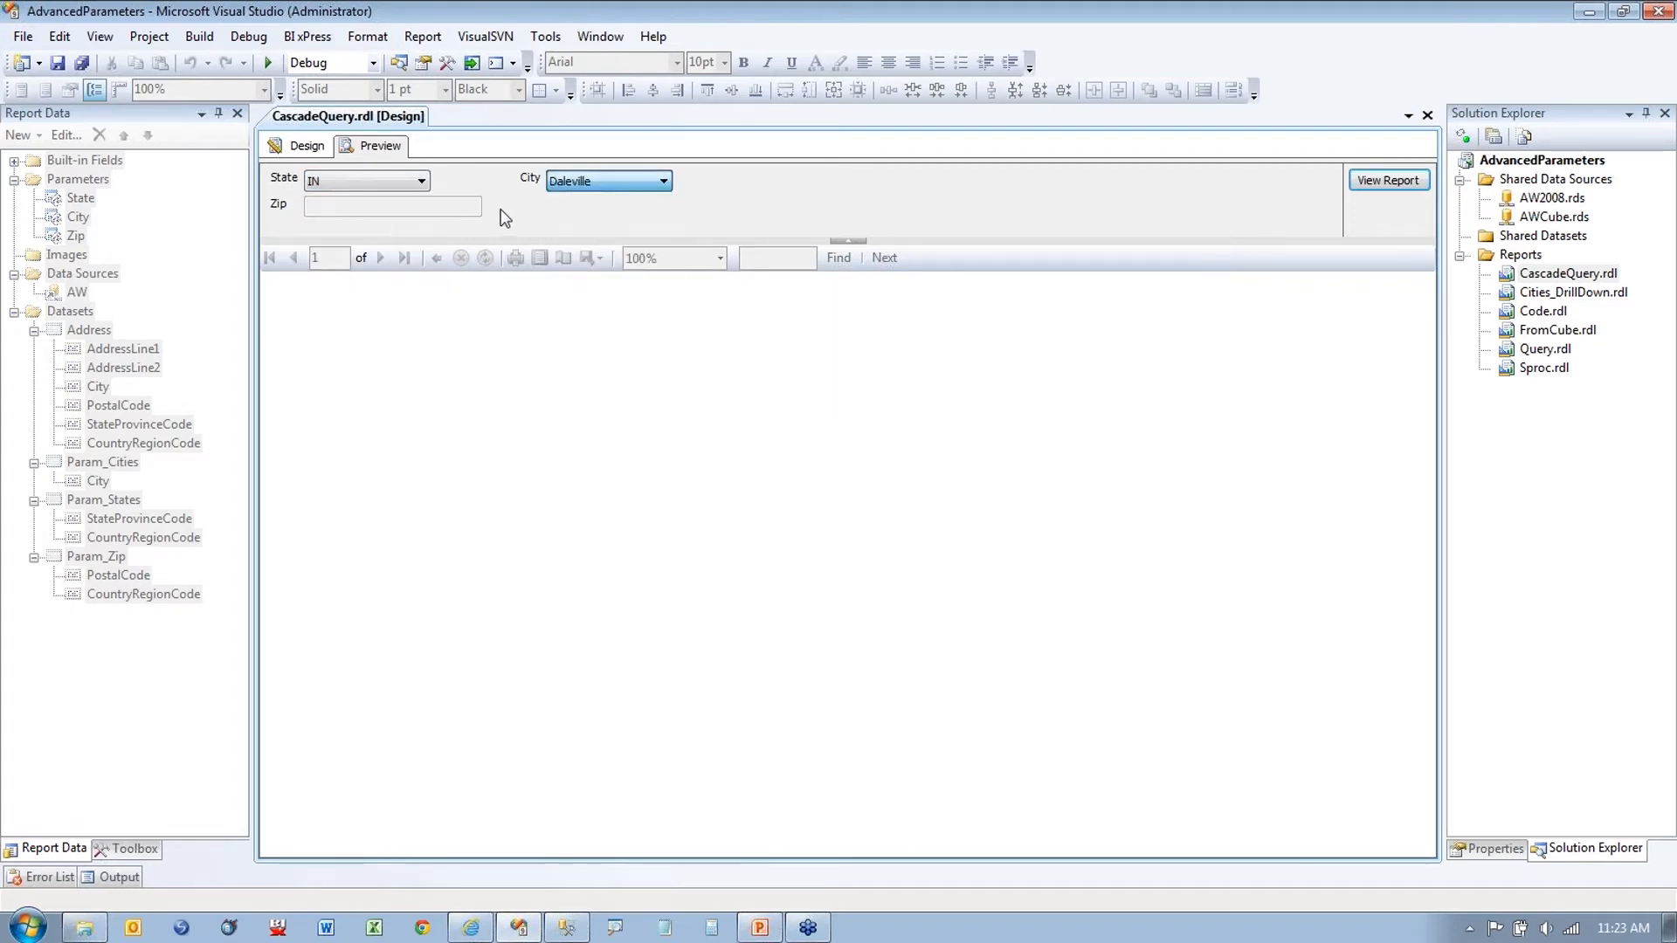
left_click(422, 207)
left_click(371, 237)
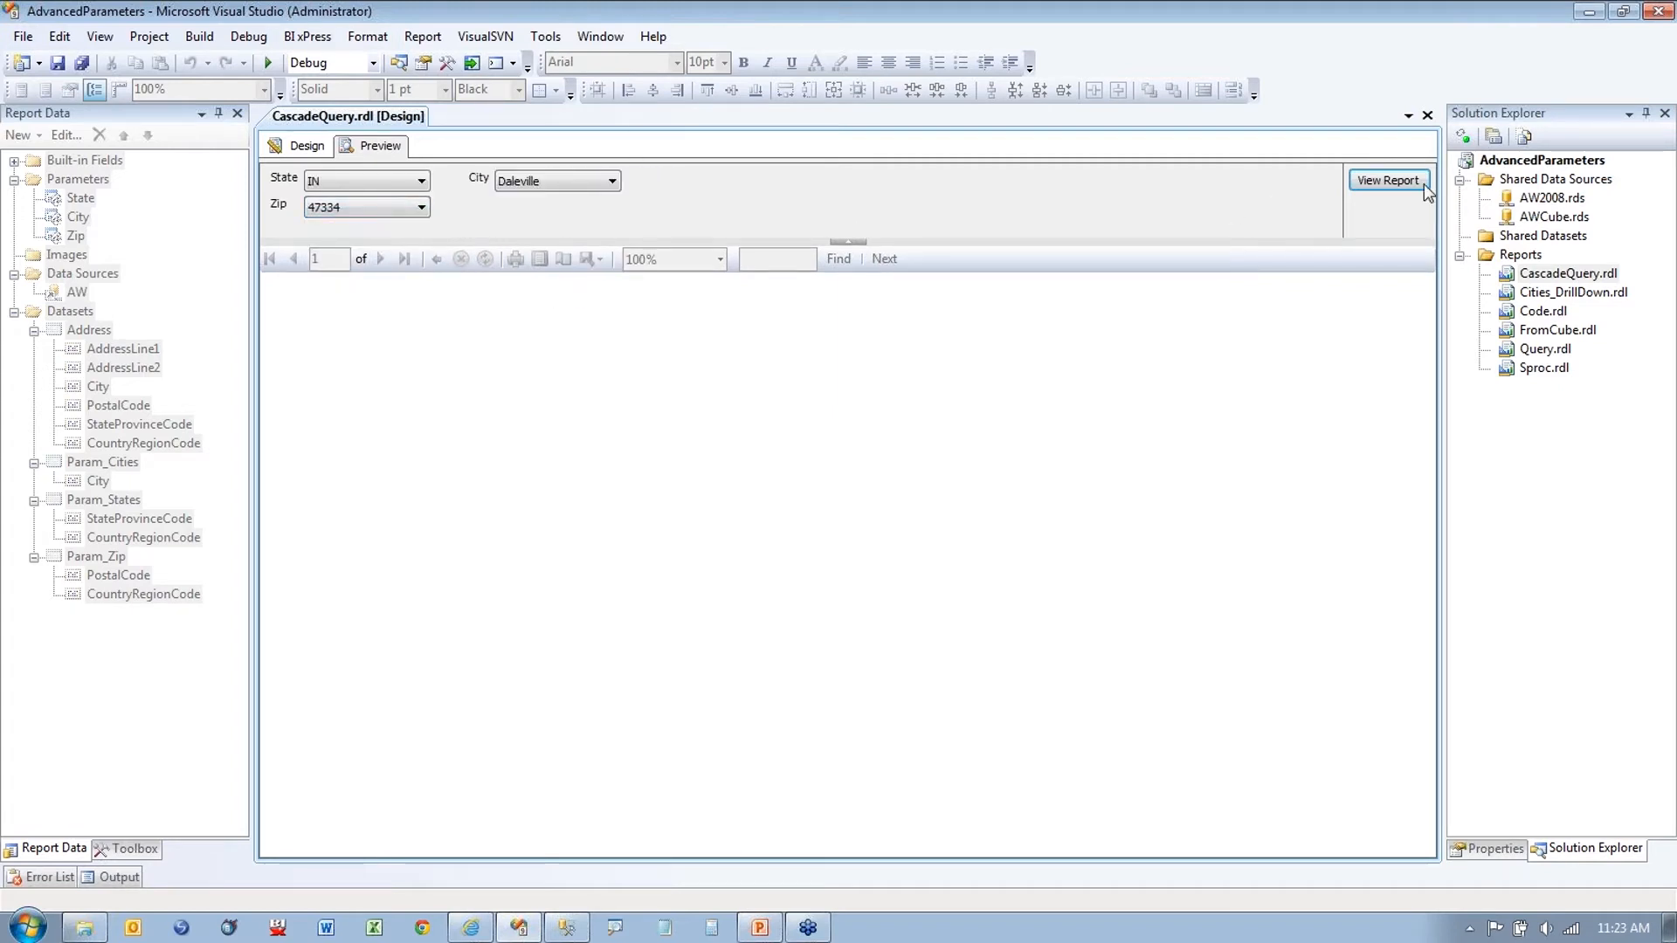
left_click(301, 145)
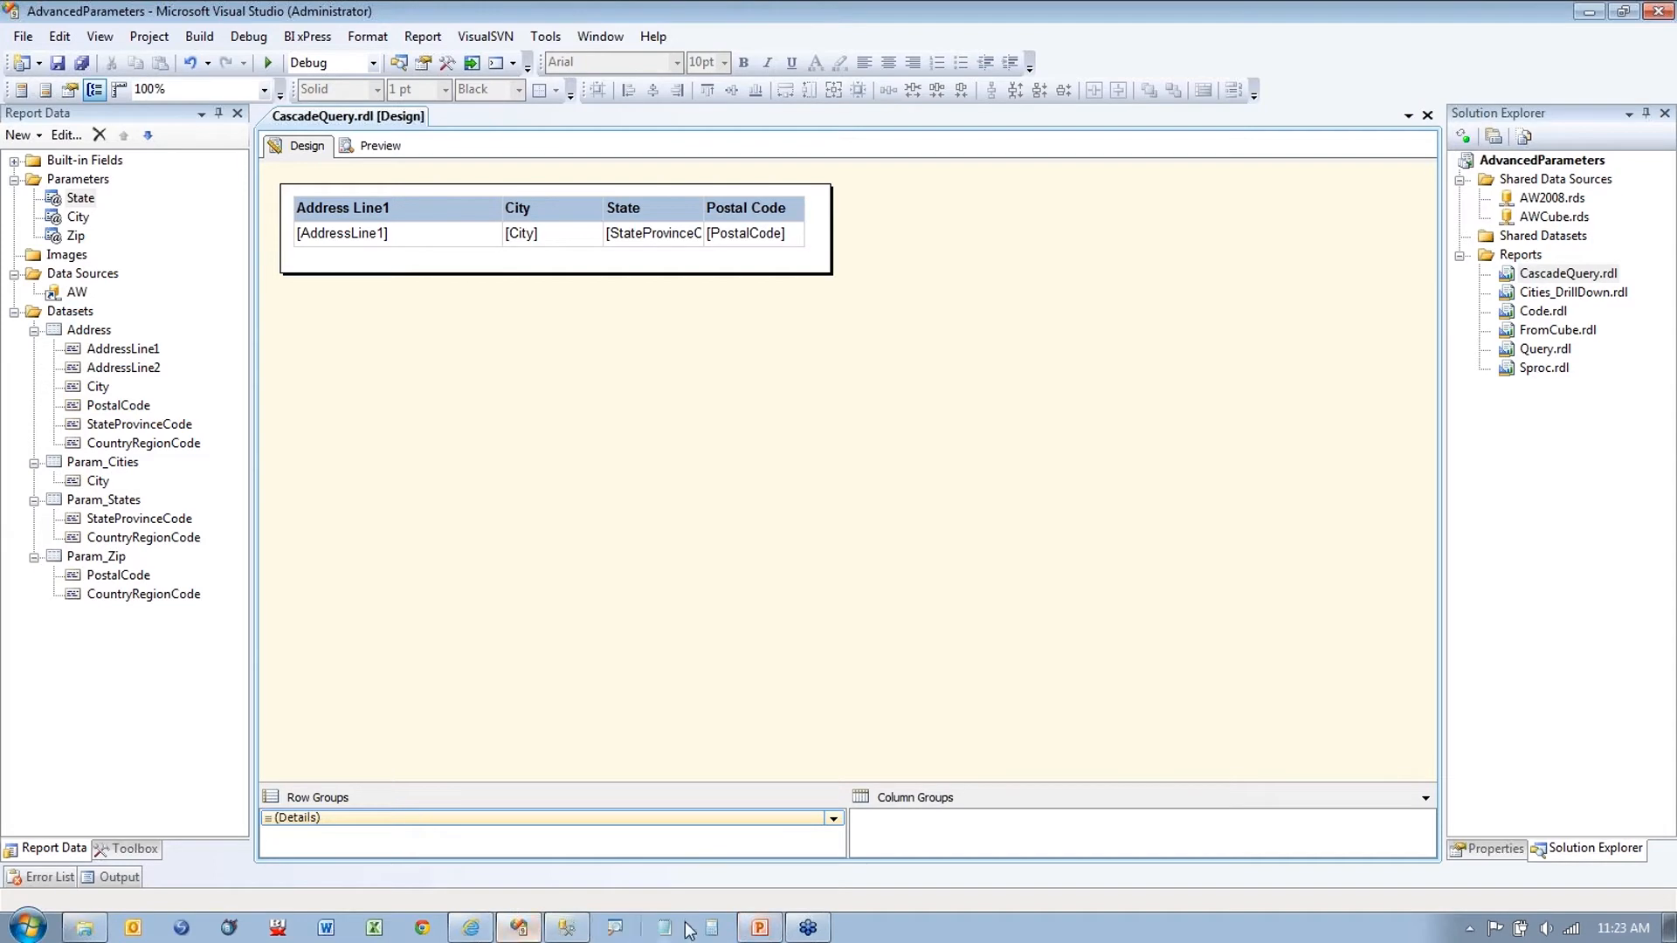
Step: Switch to PowerPoint, start the slide show from slide 4, and advance one slide
left_click(759, 928)
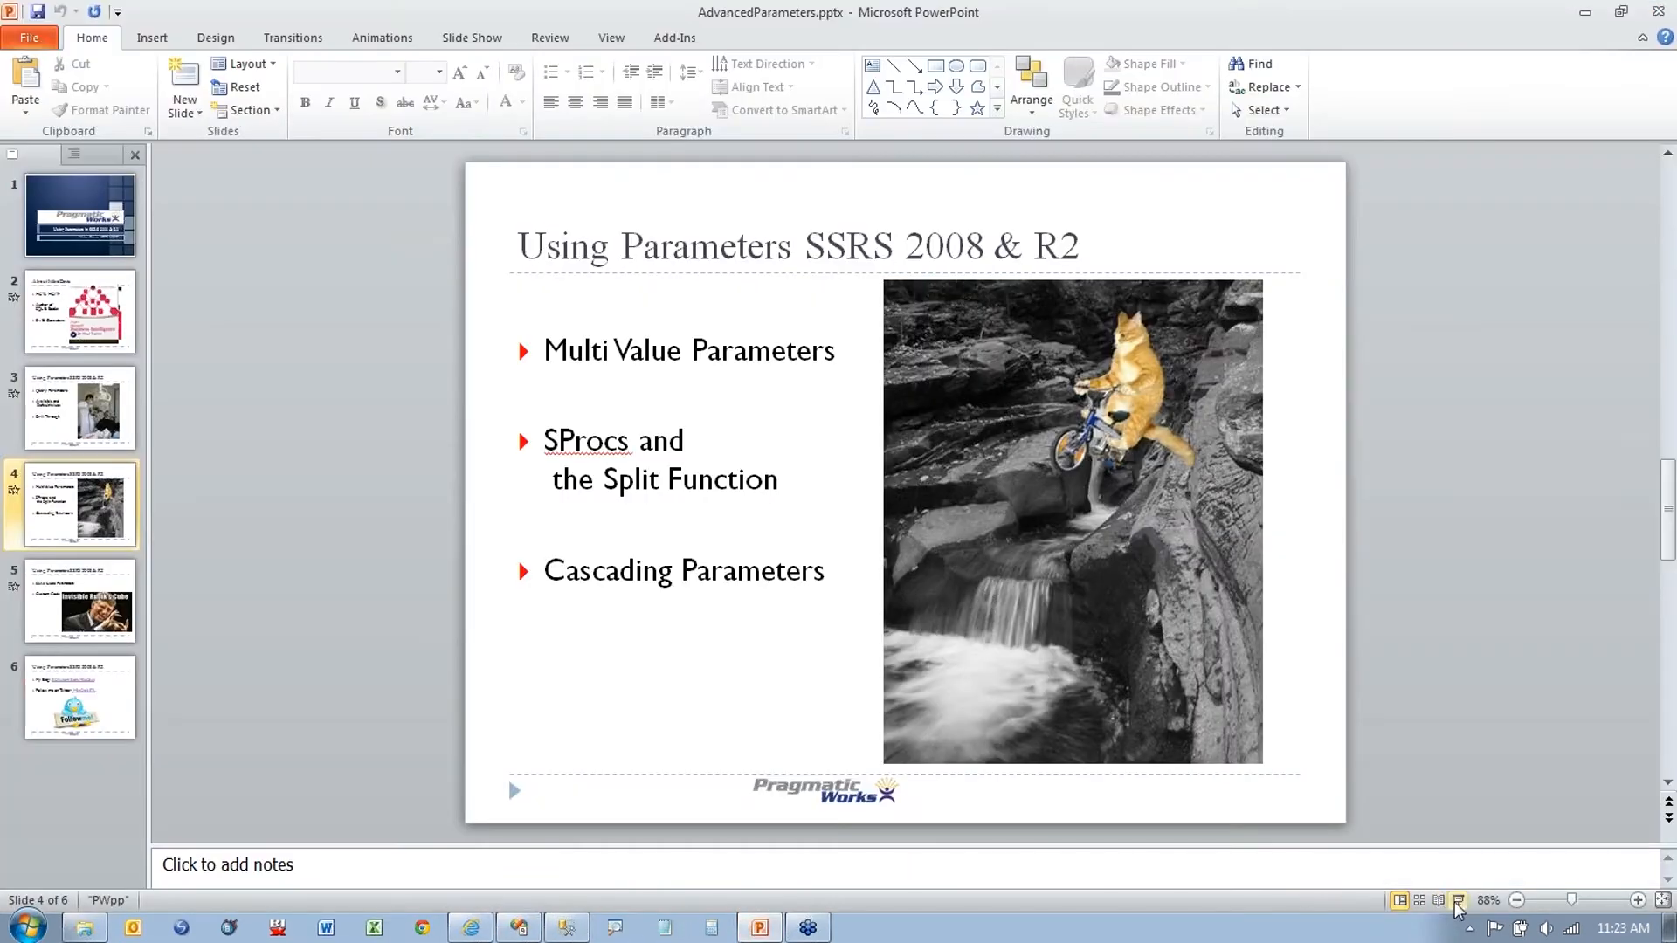
left_click(1457, 899)
key("Right")
key("Right")
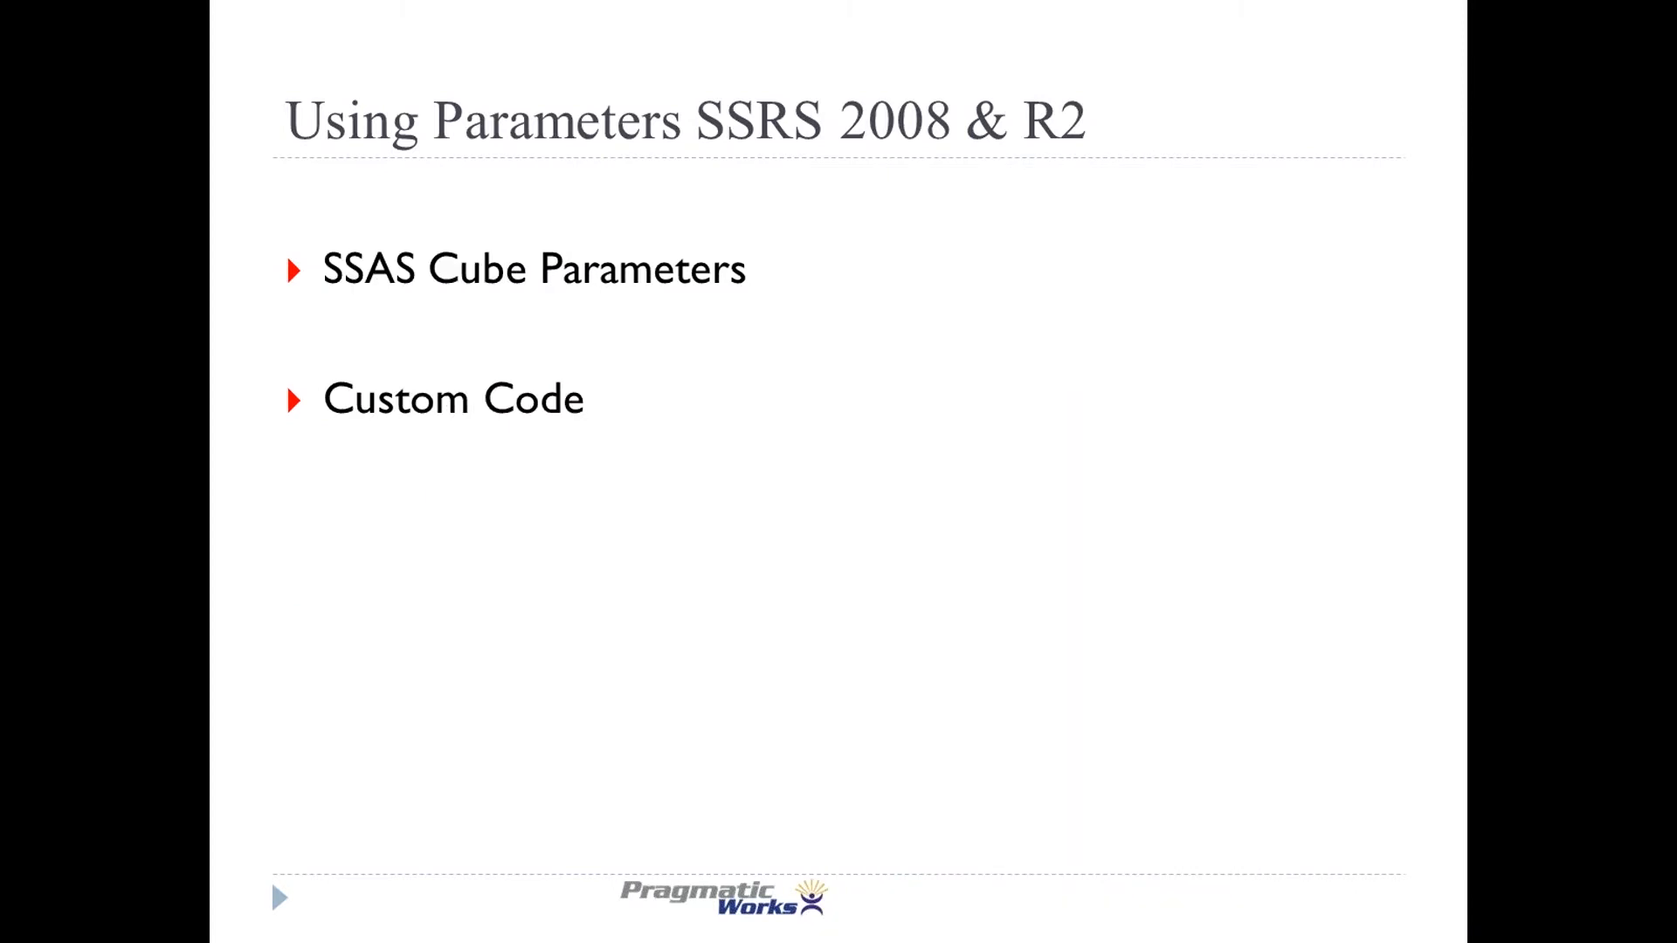
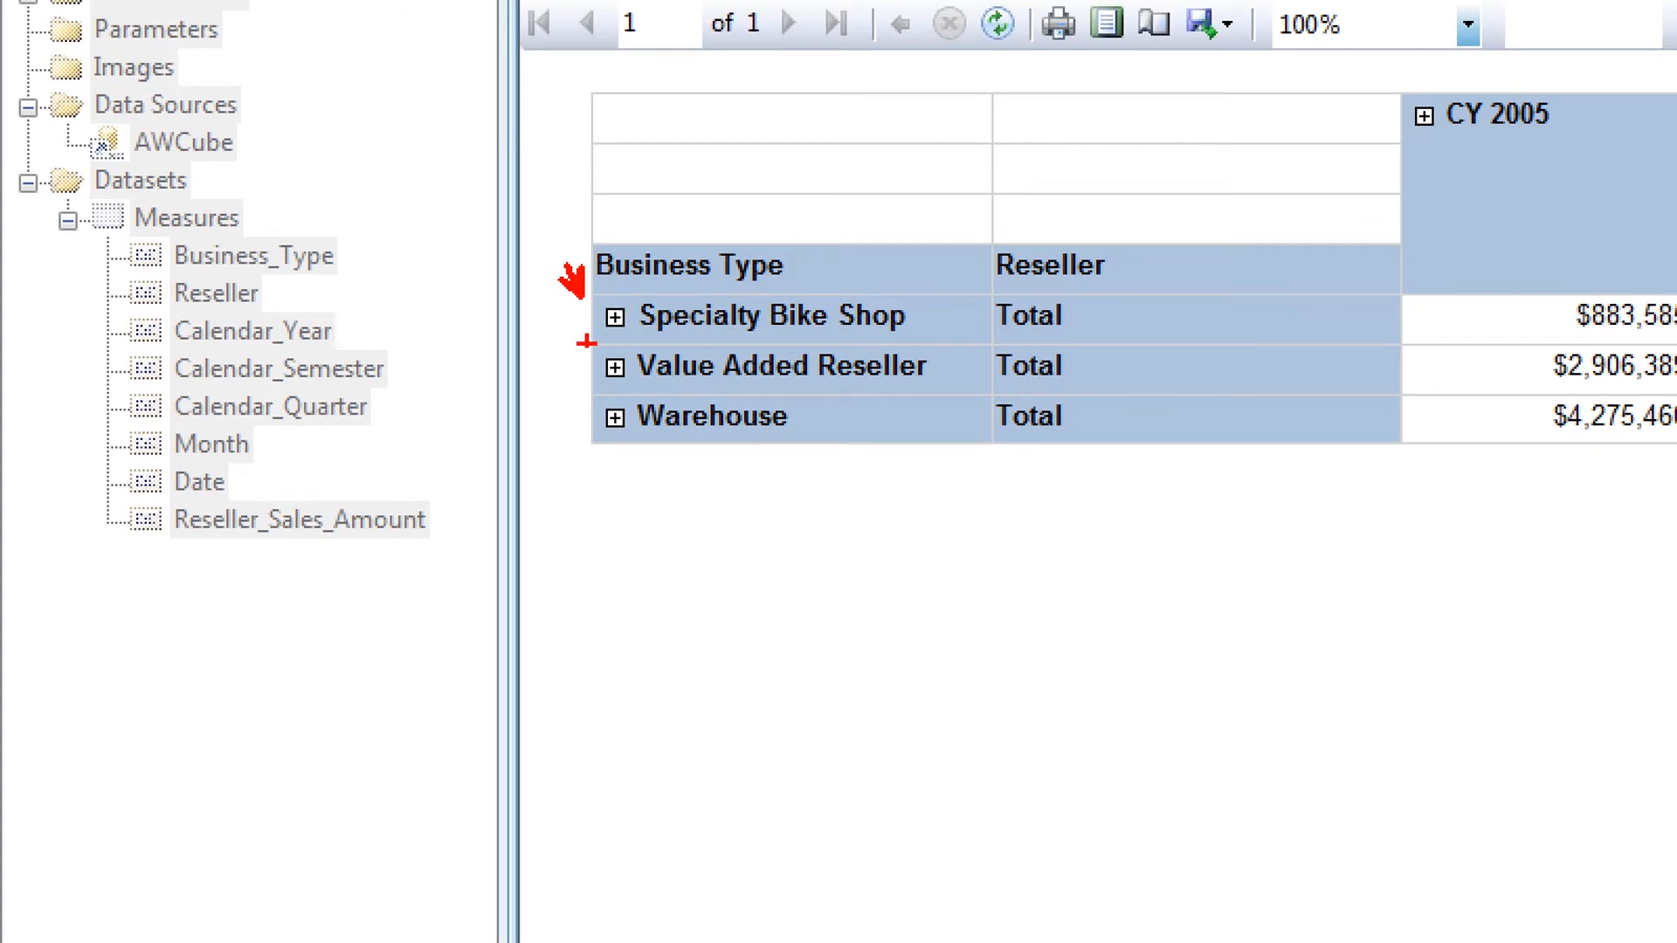
Step: Leave the FromCube preview for the design layout showing the Reseller_Sales_Amount matrix
left_click_drag(616, 339, 671, 341)
mouse_move(688, 338)
left_mouse_down()
mouse_move(668, 310)
mouse_move(564, 337)
mouse_move(623, 343)
left_mouse_up()
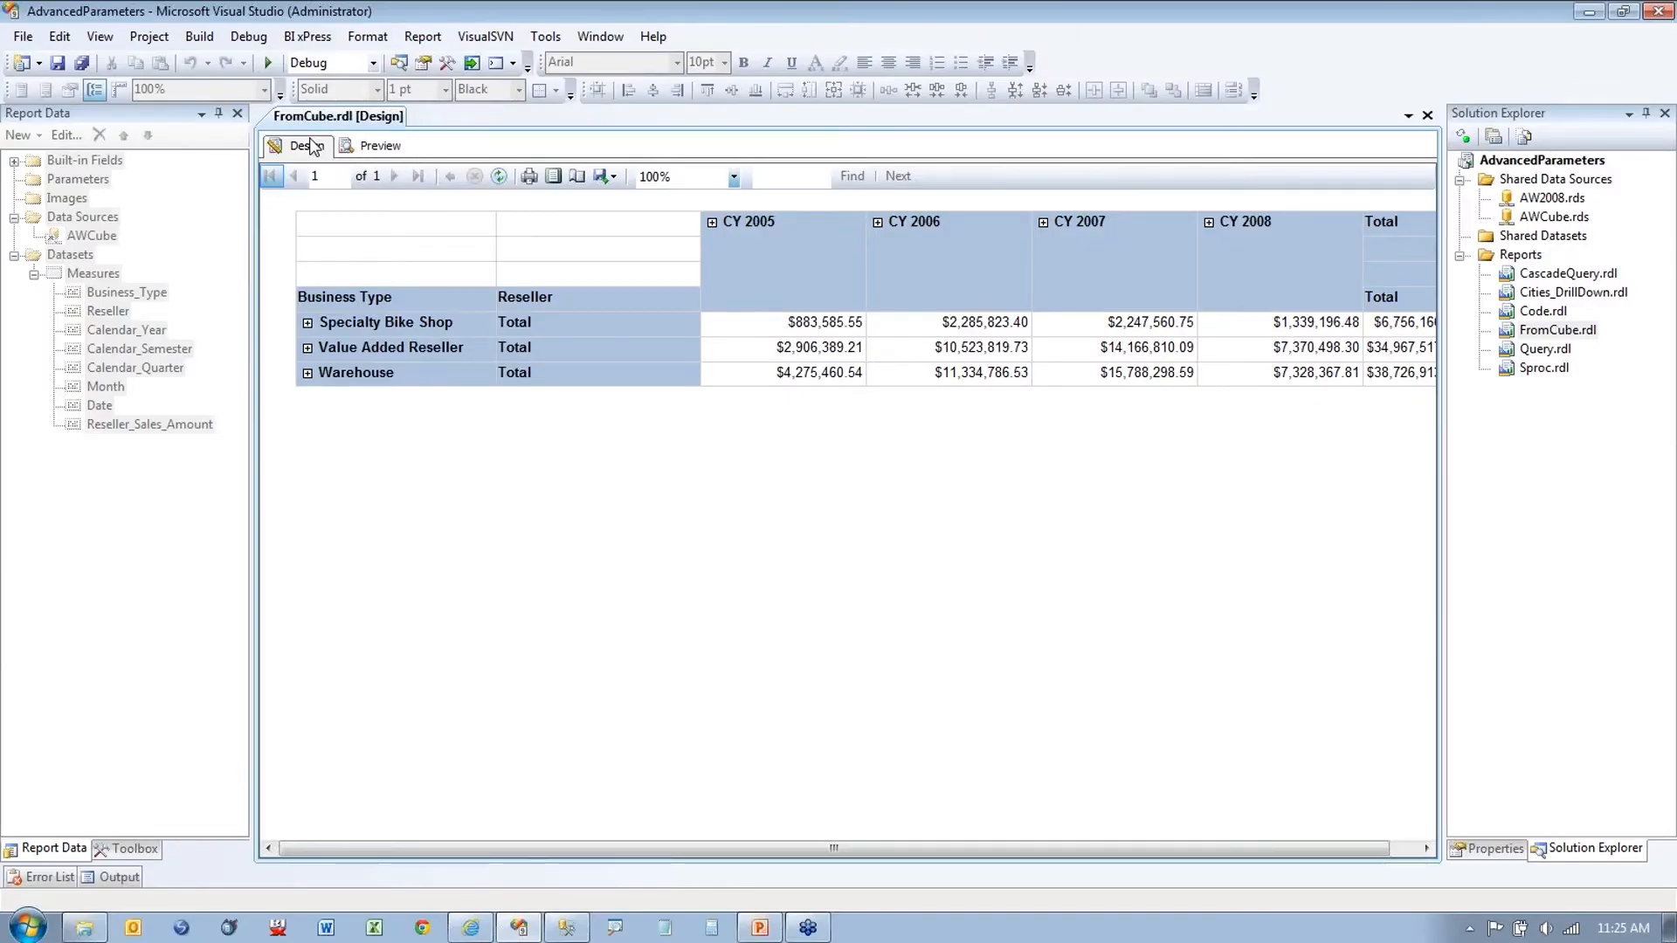
left_click(480, 66)
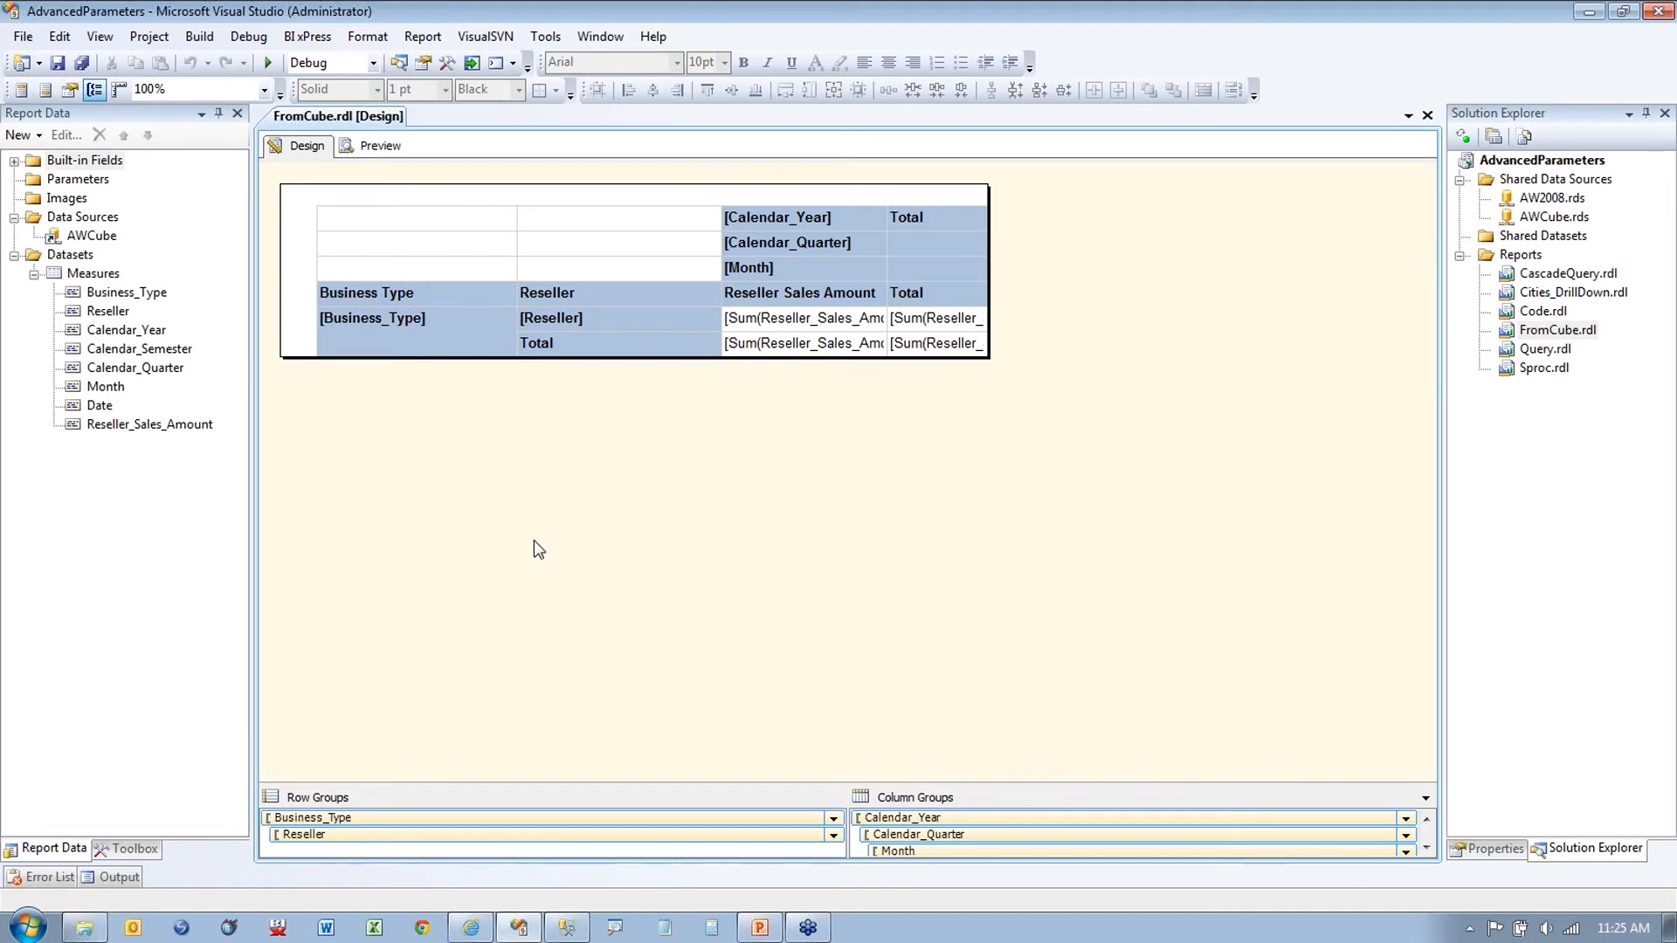
Step: Open the Measures dataset's query in a maximized graphical Query Designer
double_click(93, 274)
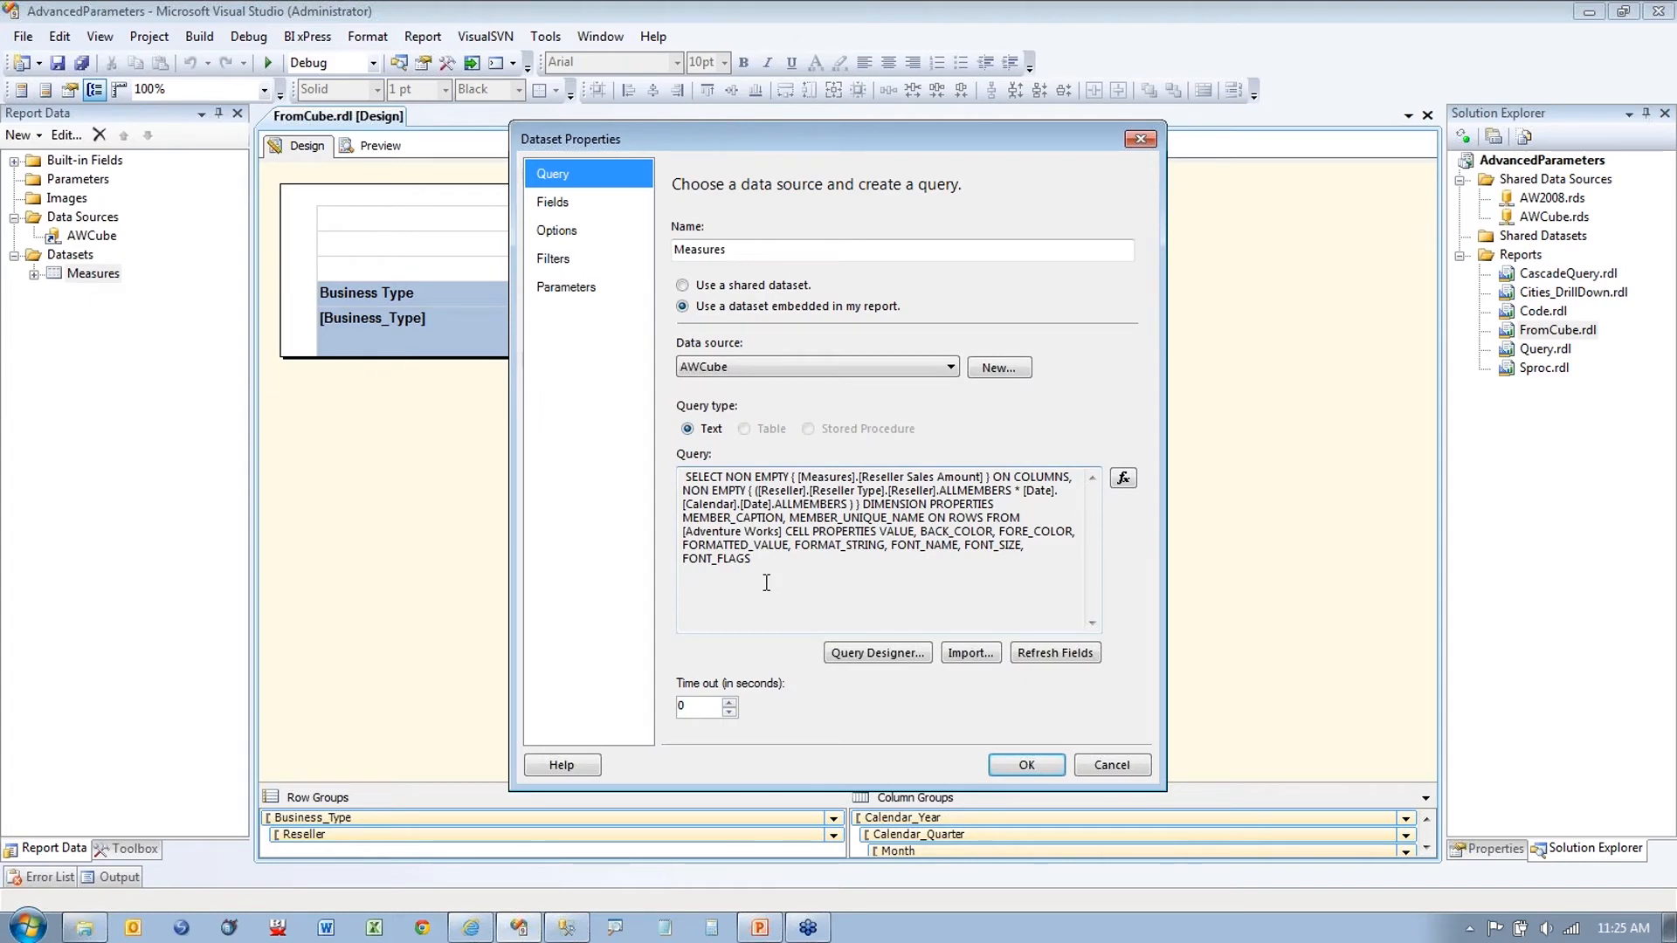
key("ctrl+1")
left_click(854, 593)
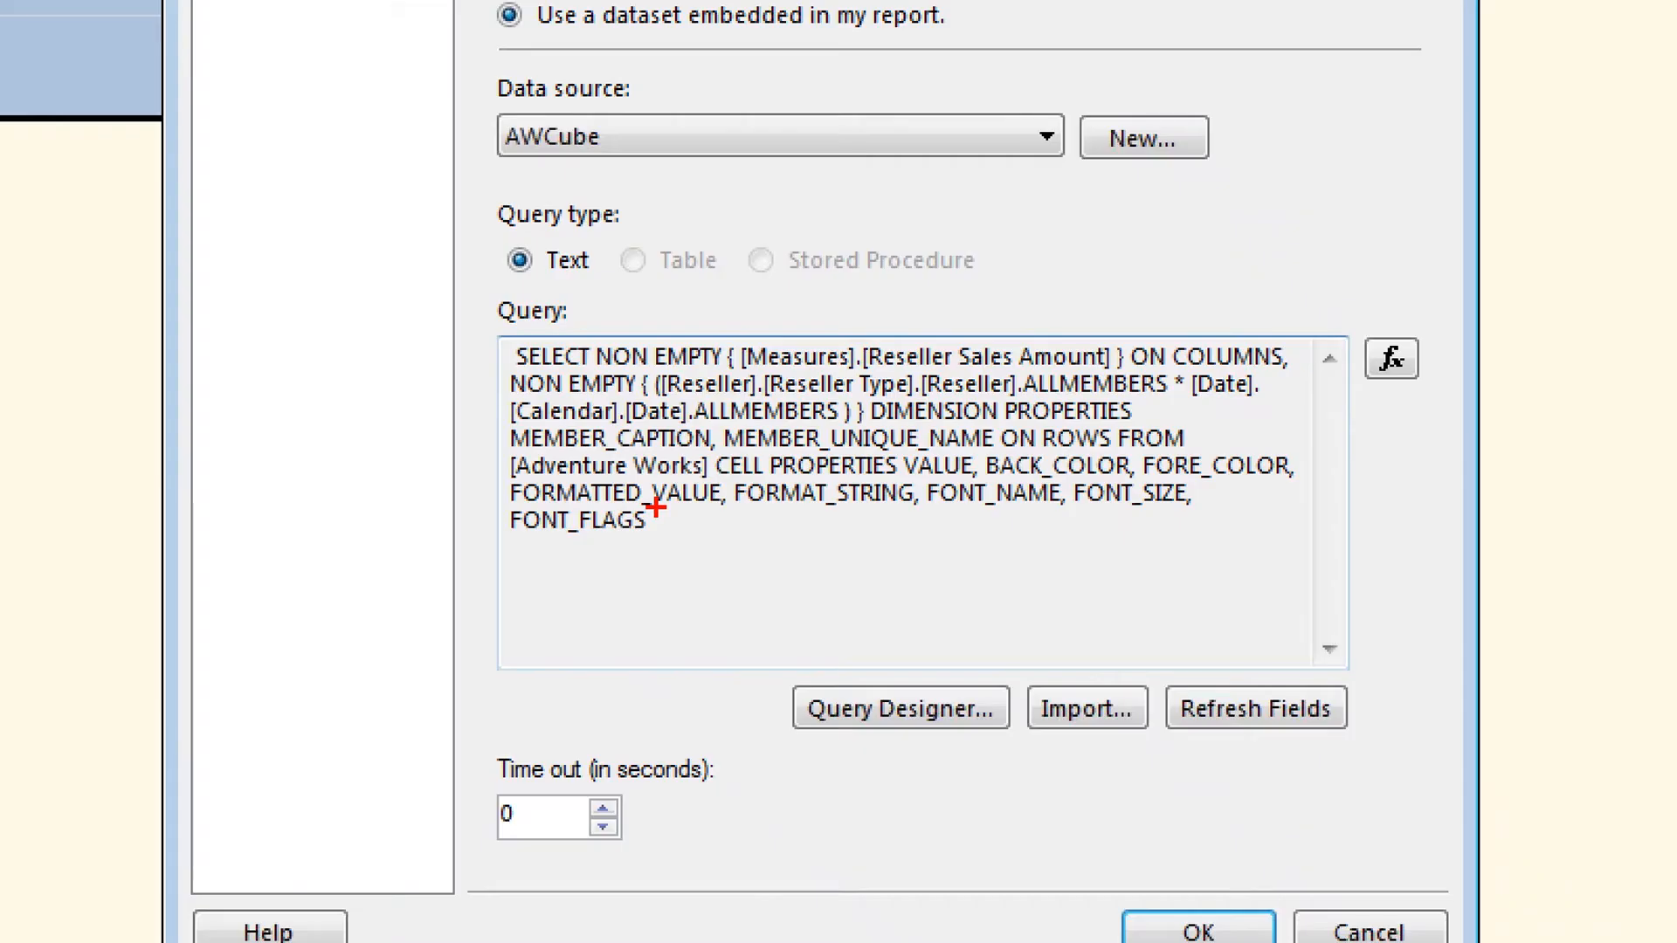
left_click(693, 541)
mouse_move(483, 332)
left_mouse_down()
mouse_move(825, 586)
mouse_move(1392, 351)
mouse_move(727, 304)
mouse_move(483, 336)
left_mouse_up()
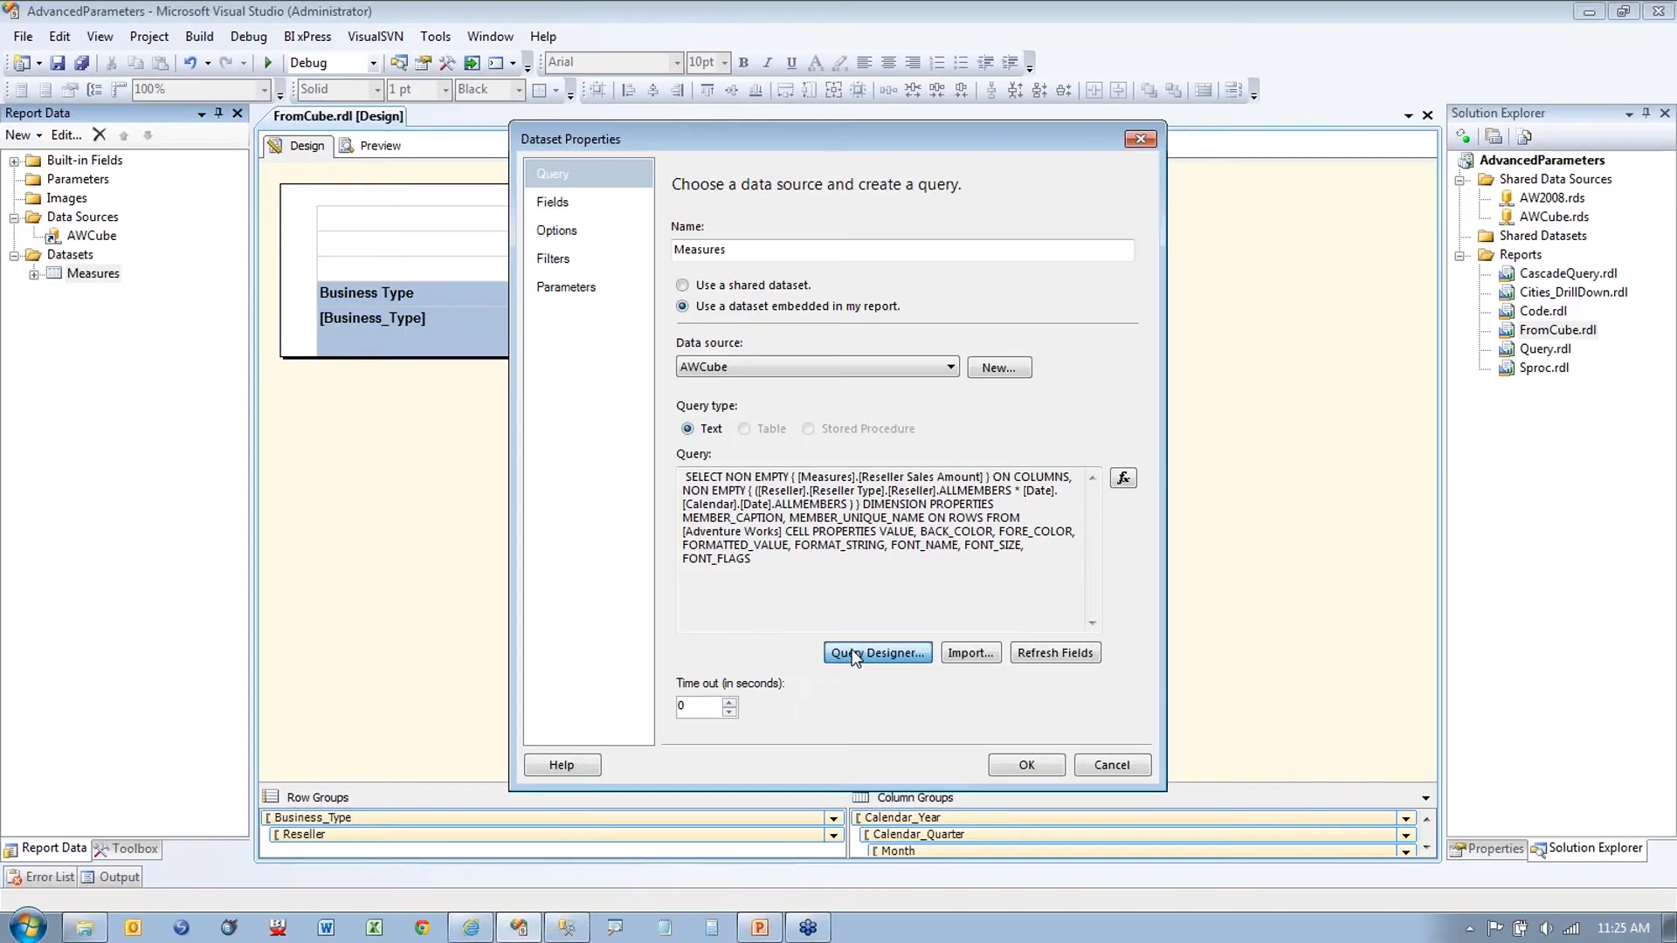
left_click(887, 663)
left_click(1195, 159)
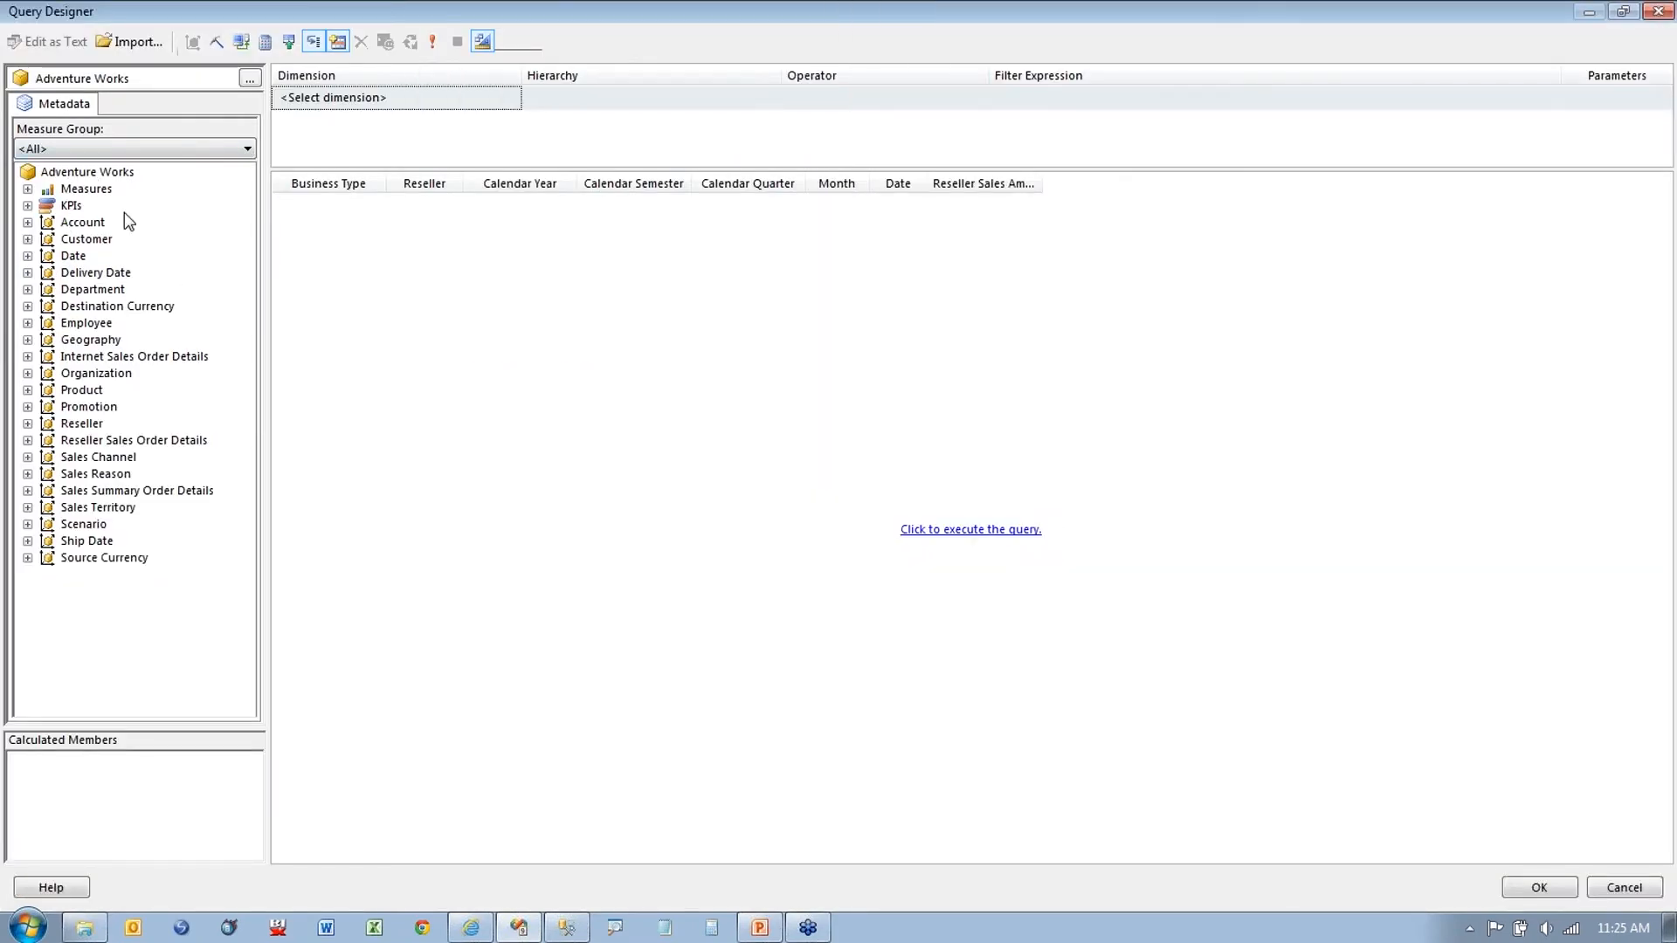
Step: Limit metadata to Internet Sales, run the query with Customer, and switch to MDX text
left_click(125, 152)
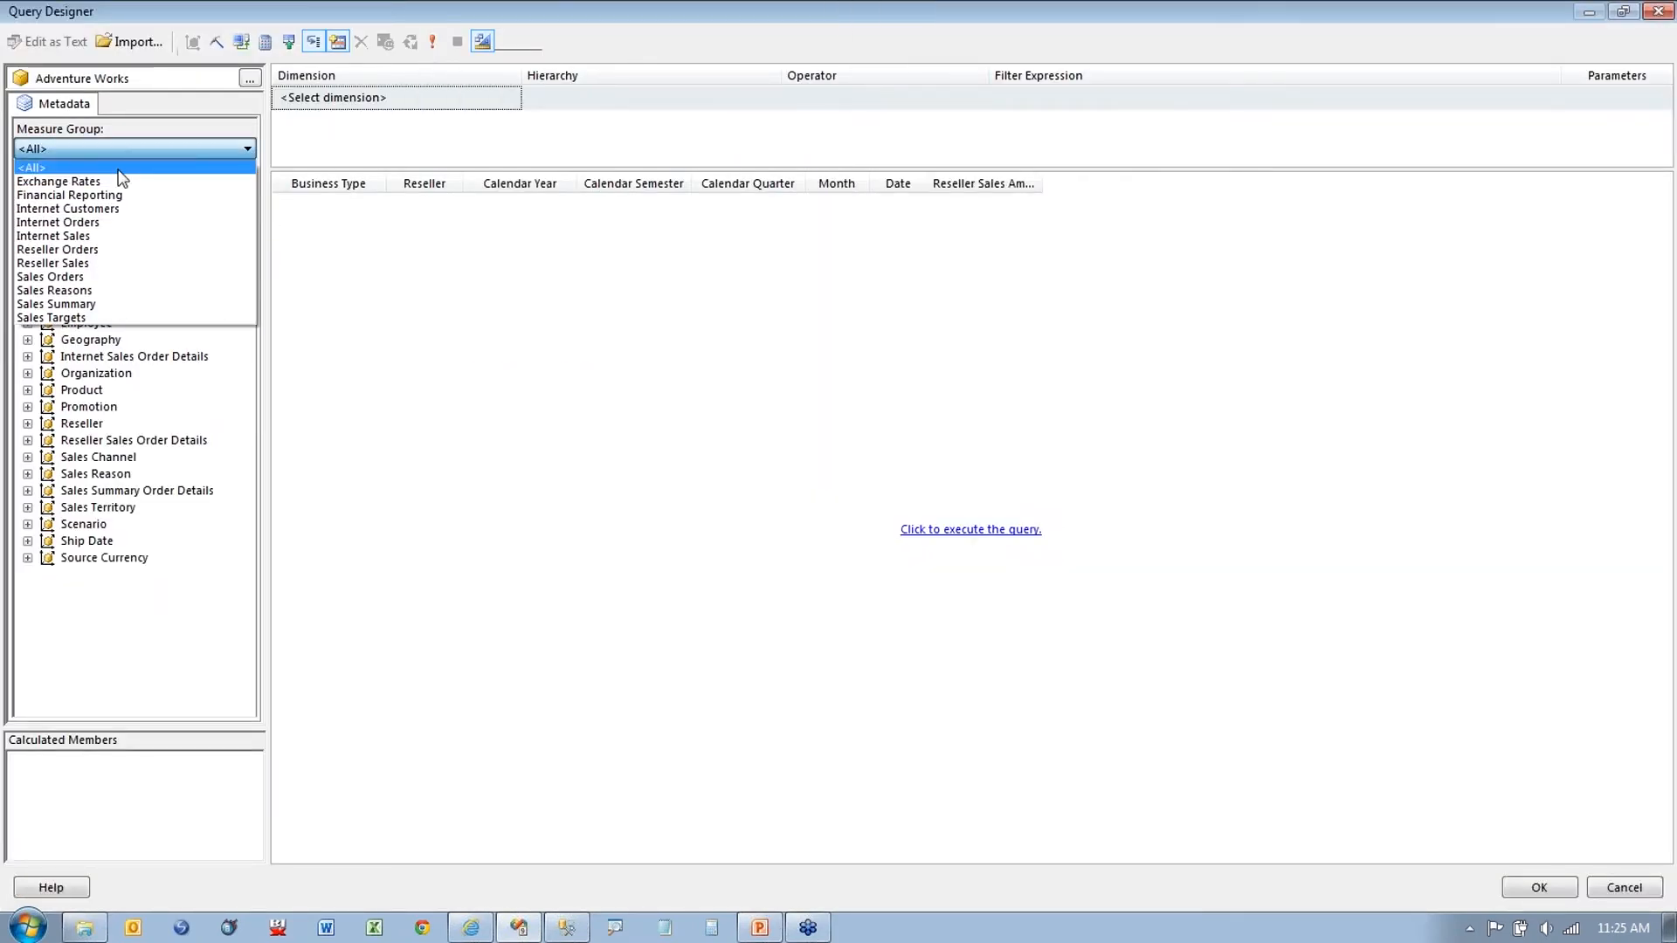
left_click(88, 236)
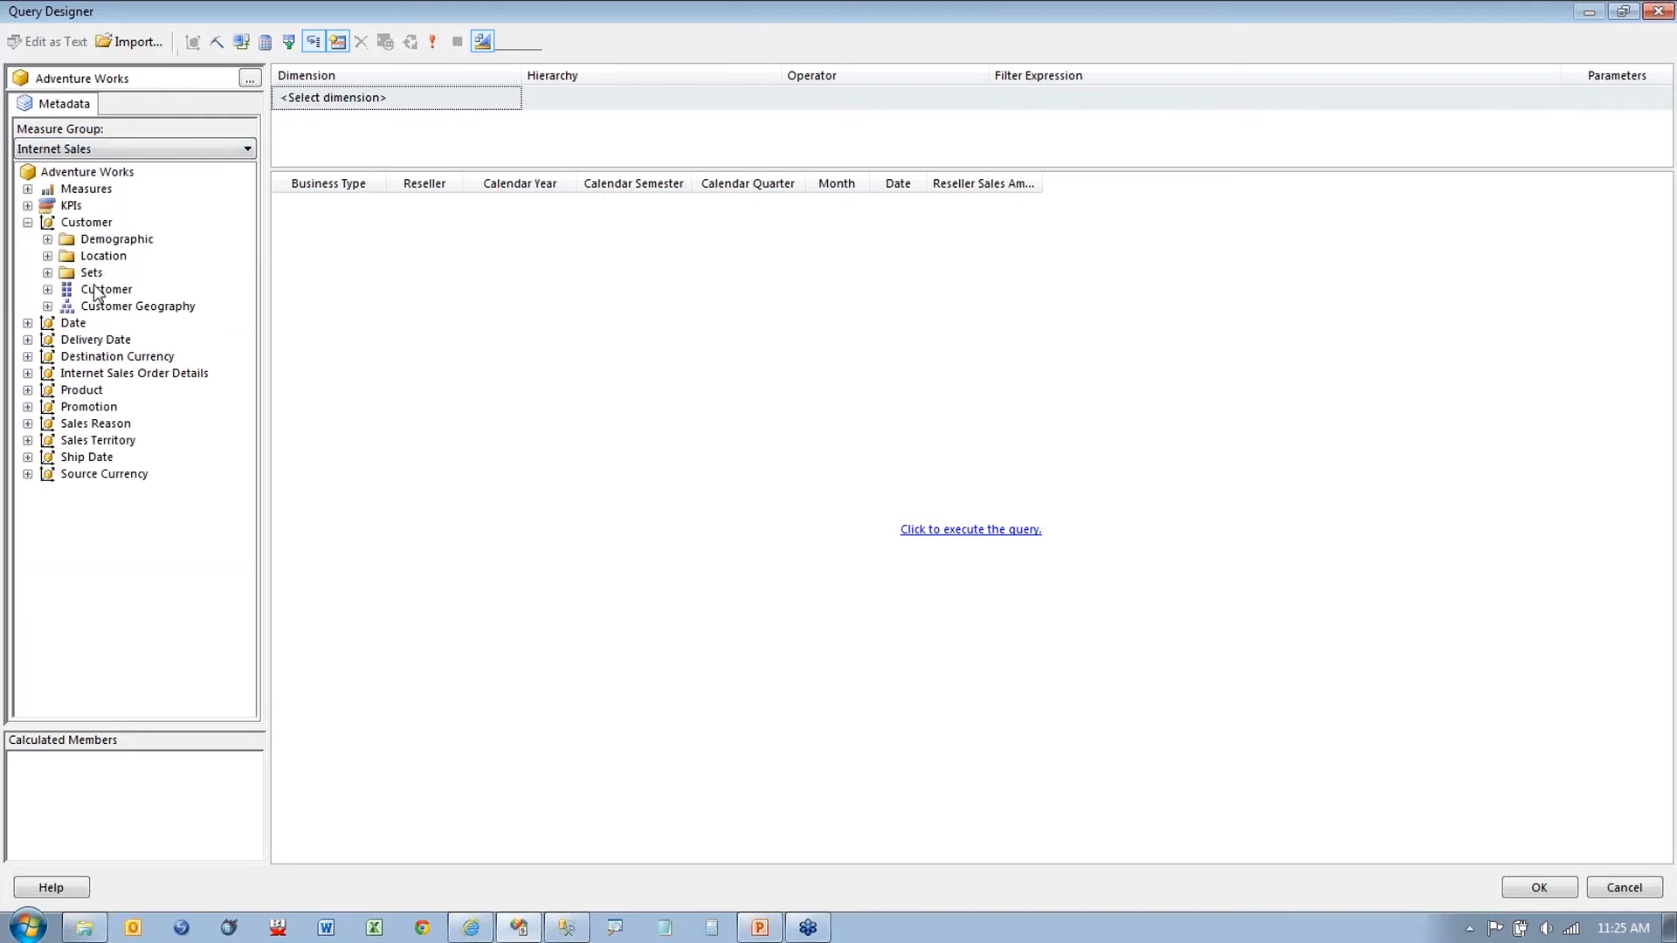
mouse_move(131, 288)
left_mouse_down()
mouse_move(348, 274)
mouse_move(162, 290)
left_mouse_up()
left_click(978, 529)
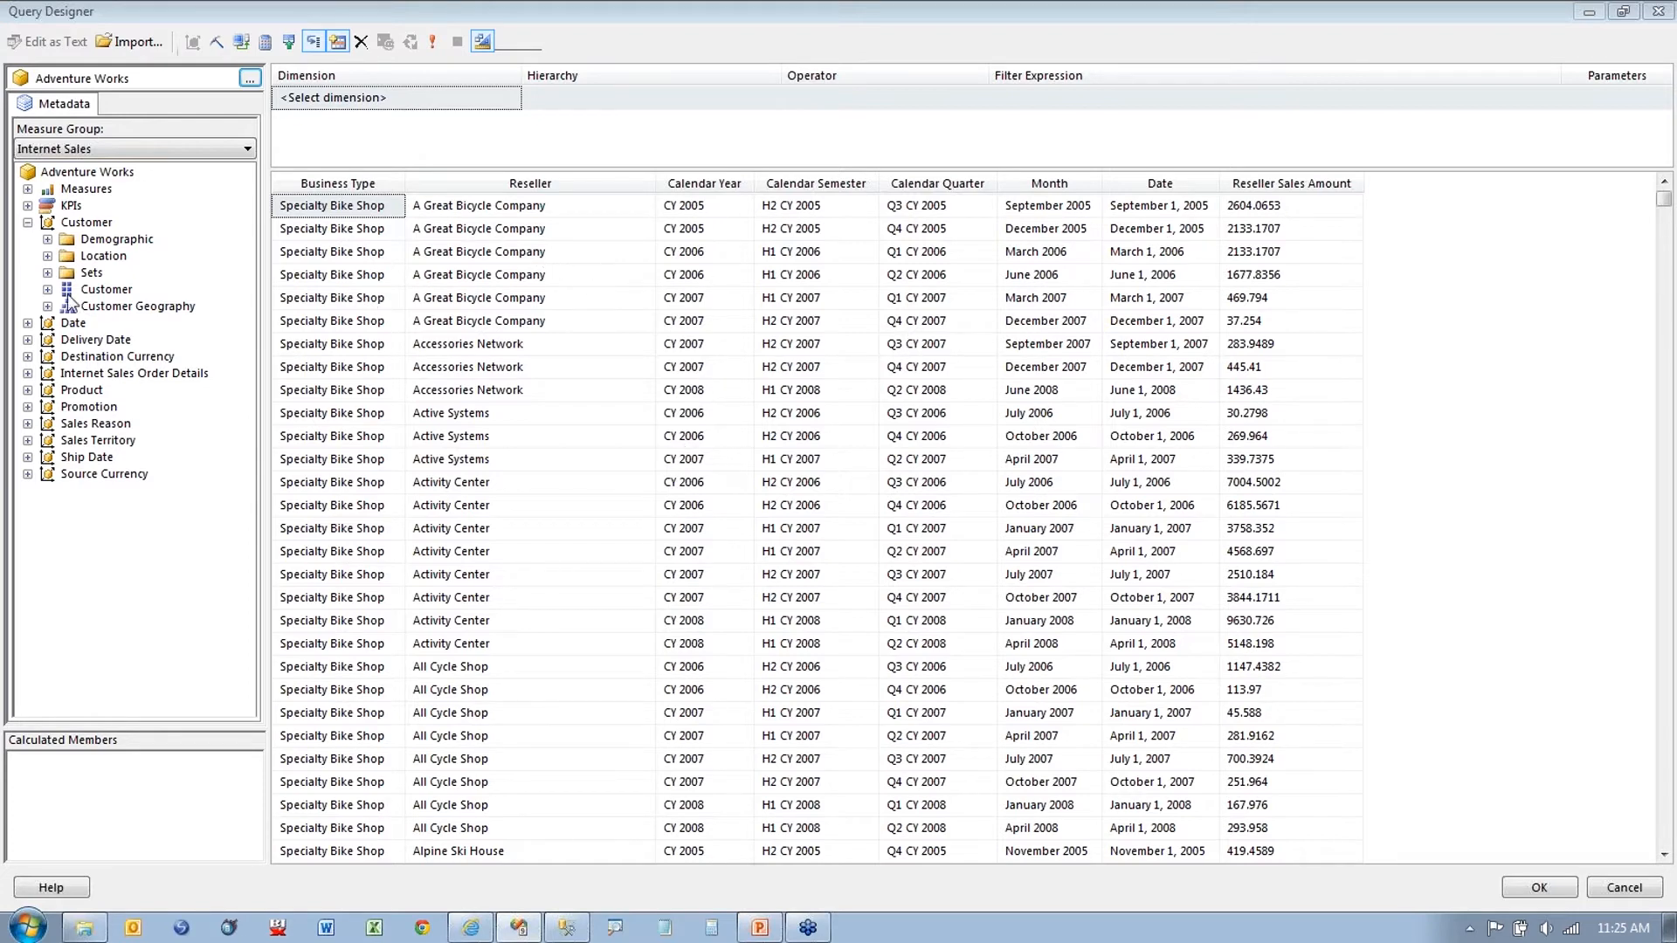
left_click_drag(87, 291, 196, 293)
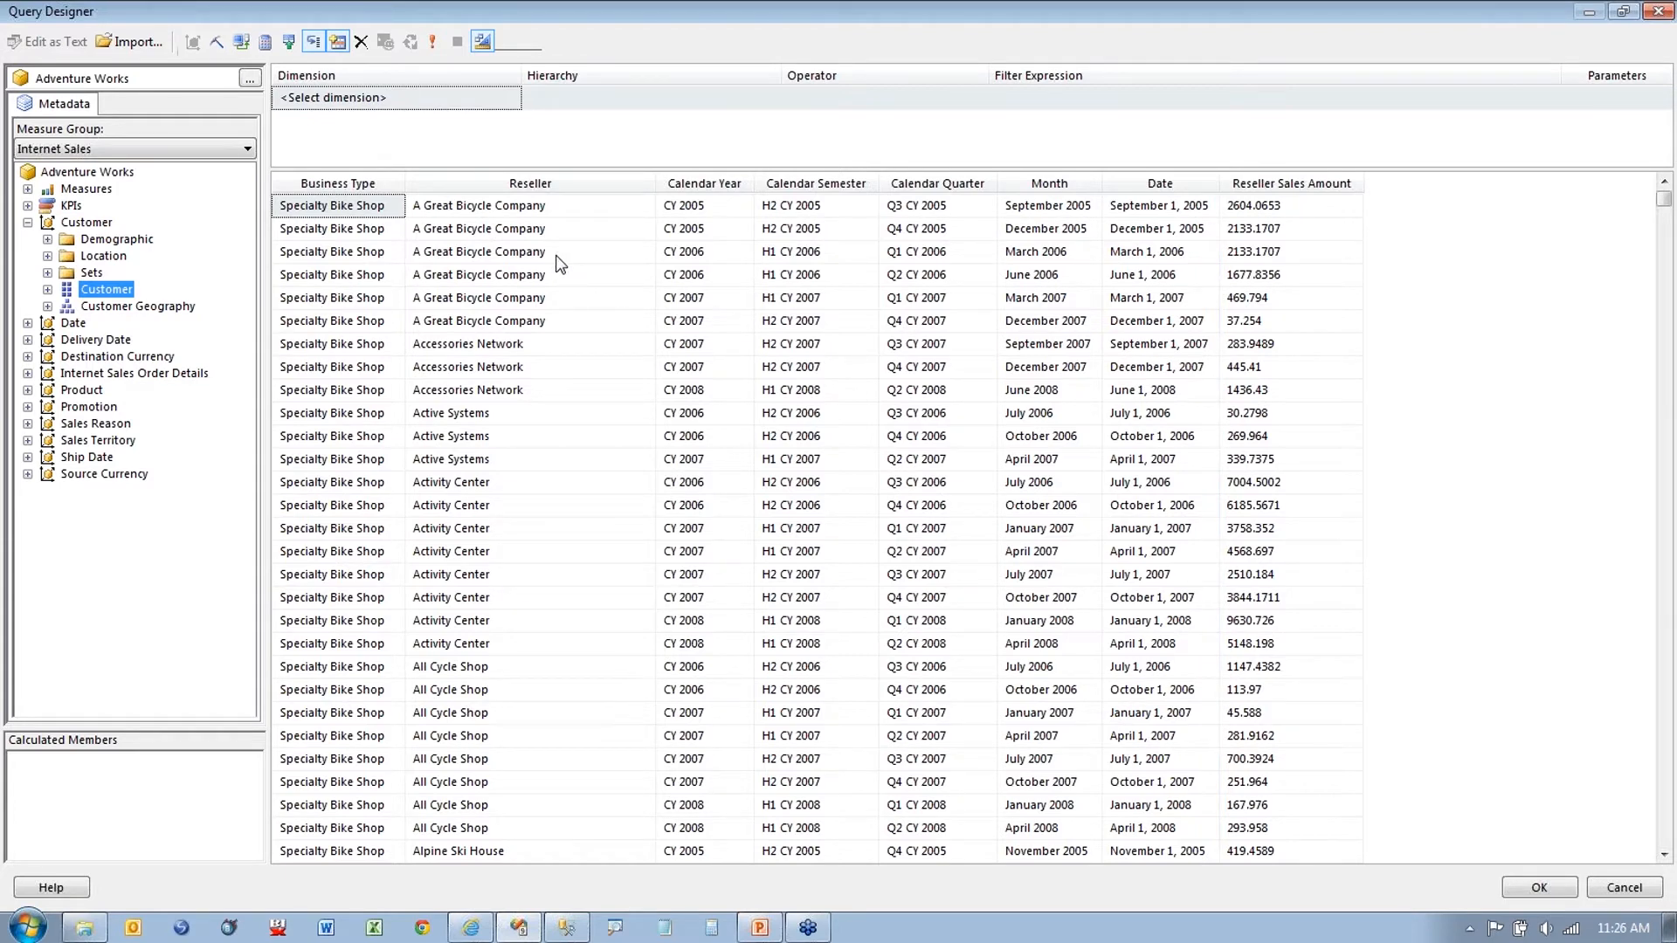
left_click(485, 42)
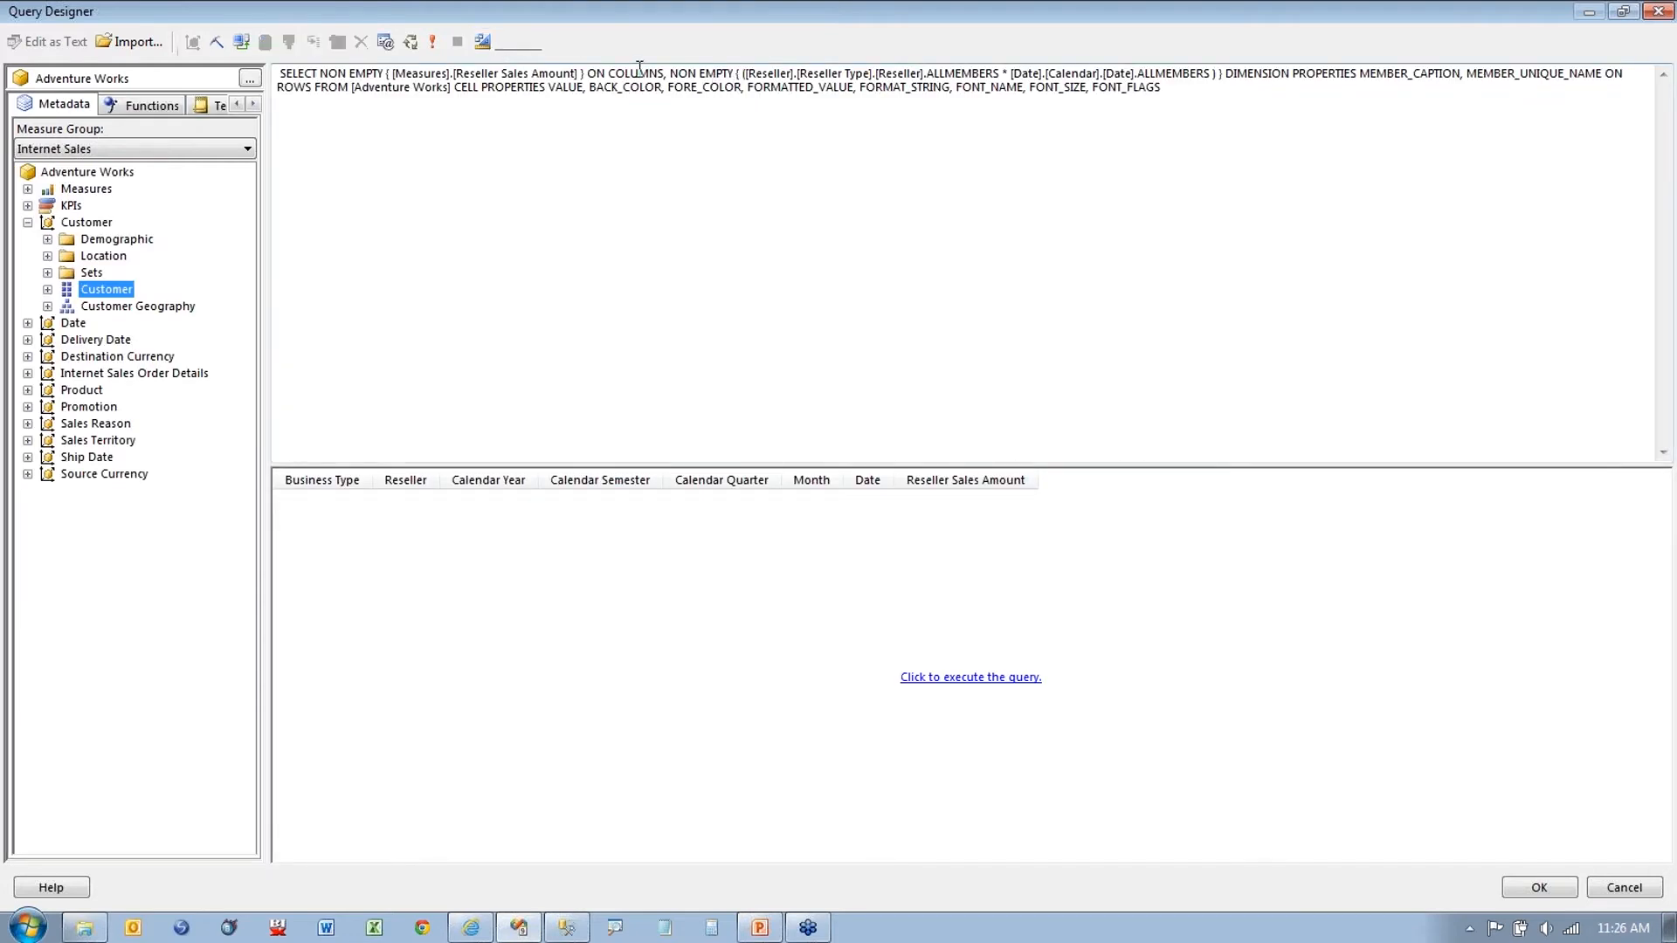
Step: Split the MDX at ON COLUMNS, DIMENSION PROPERTIES and CELL PROPERTIES, then return to Design Mode
left_click(667, 73)
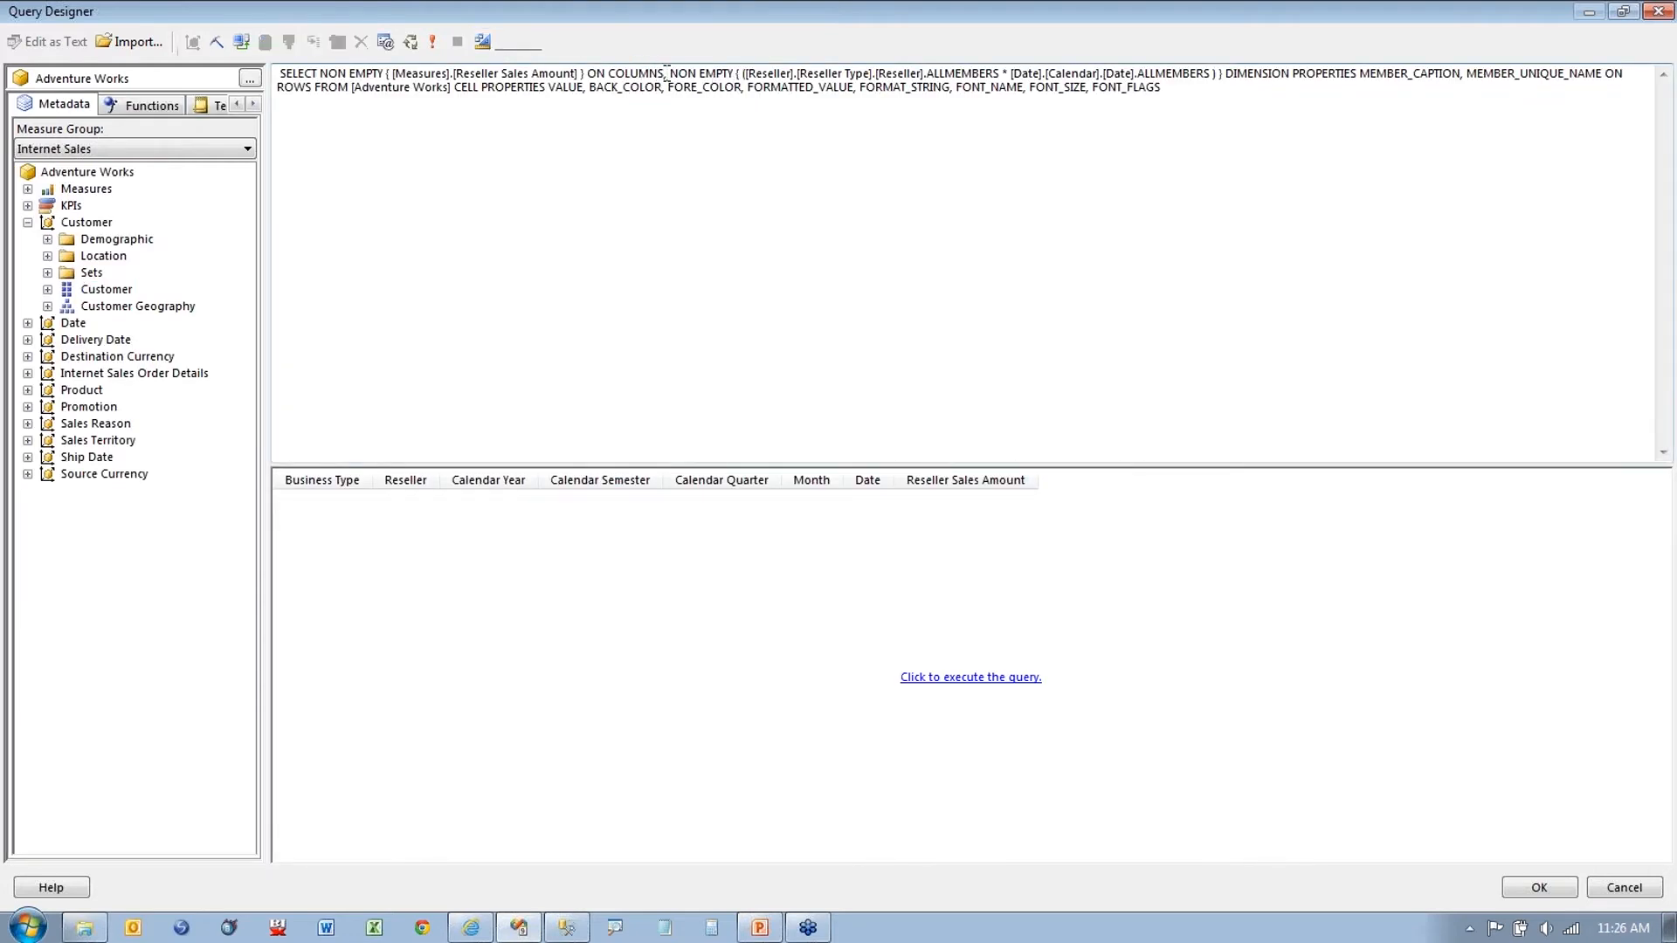
key("Return")
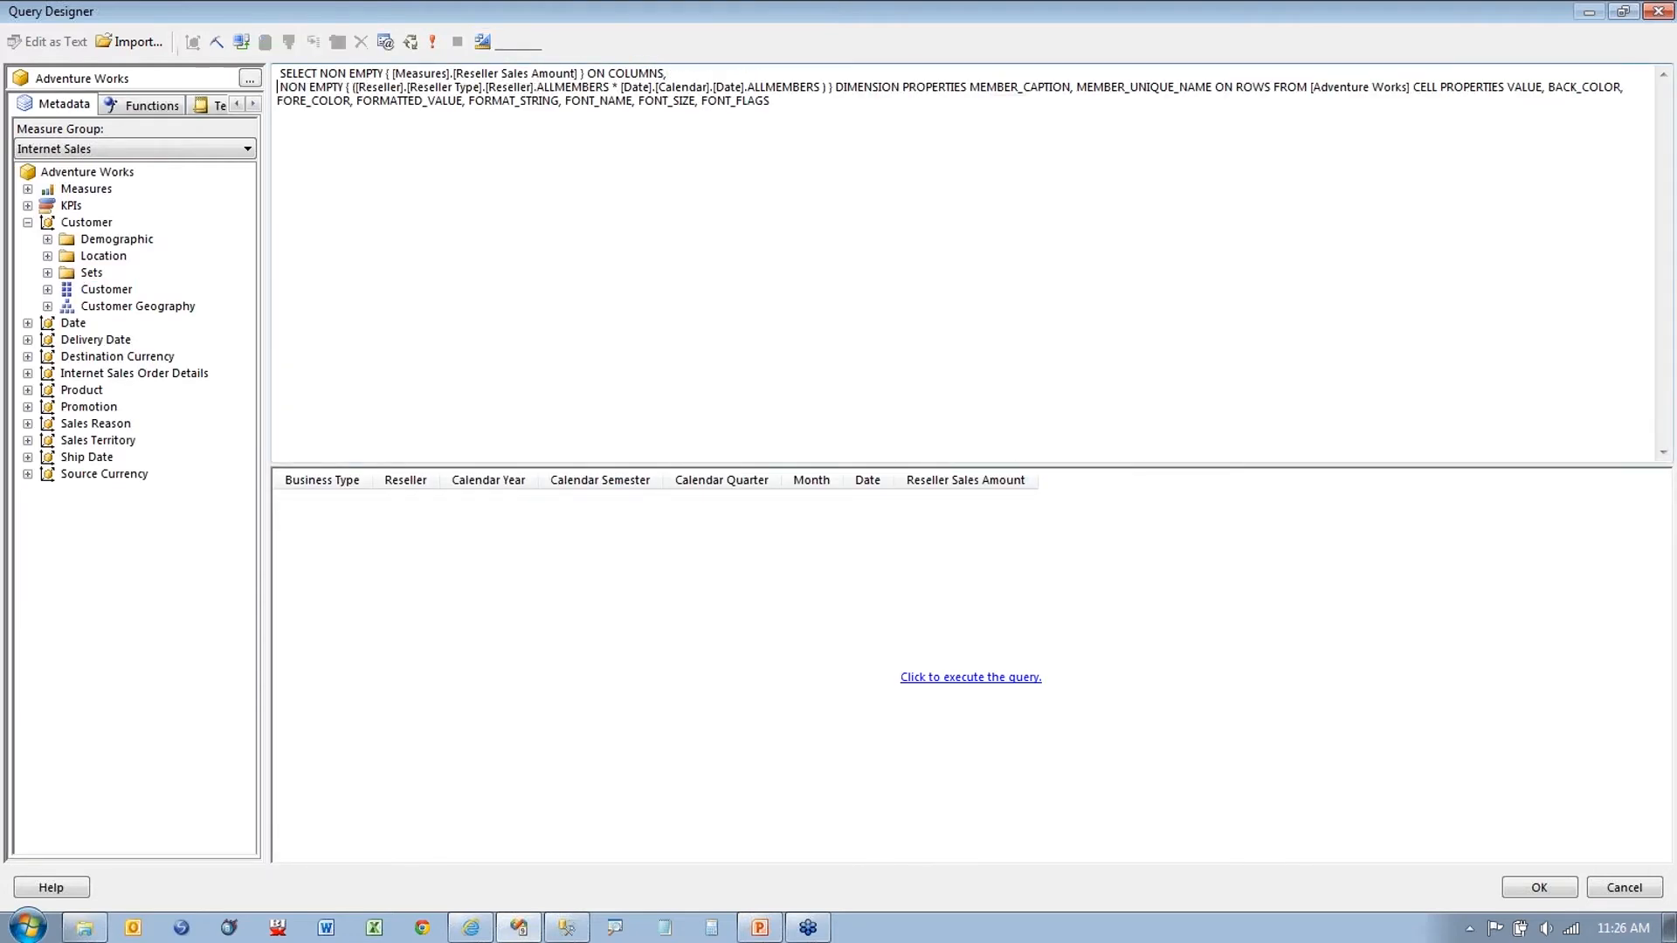
left_click(835, 86)
key("Return")
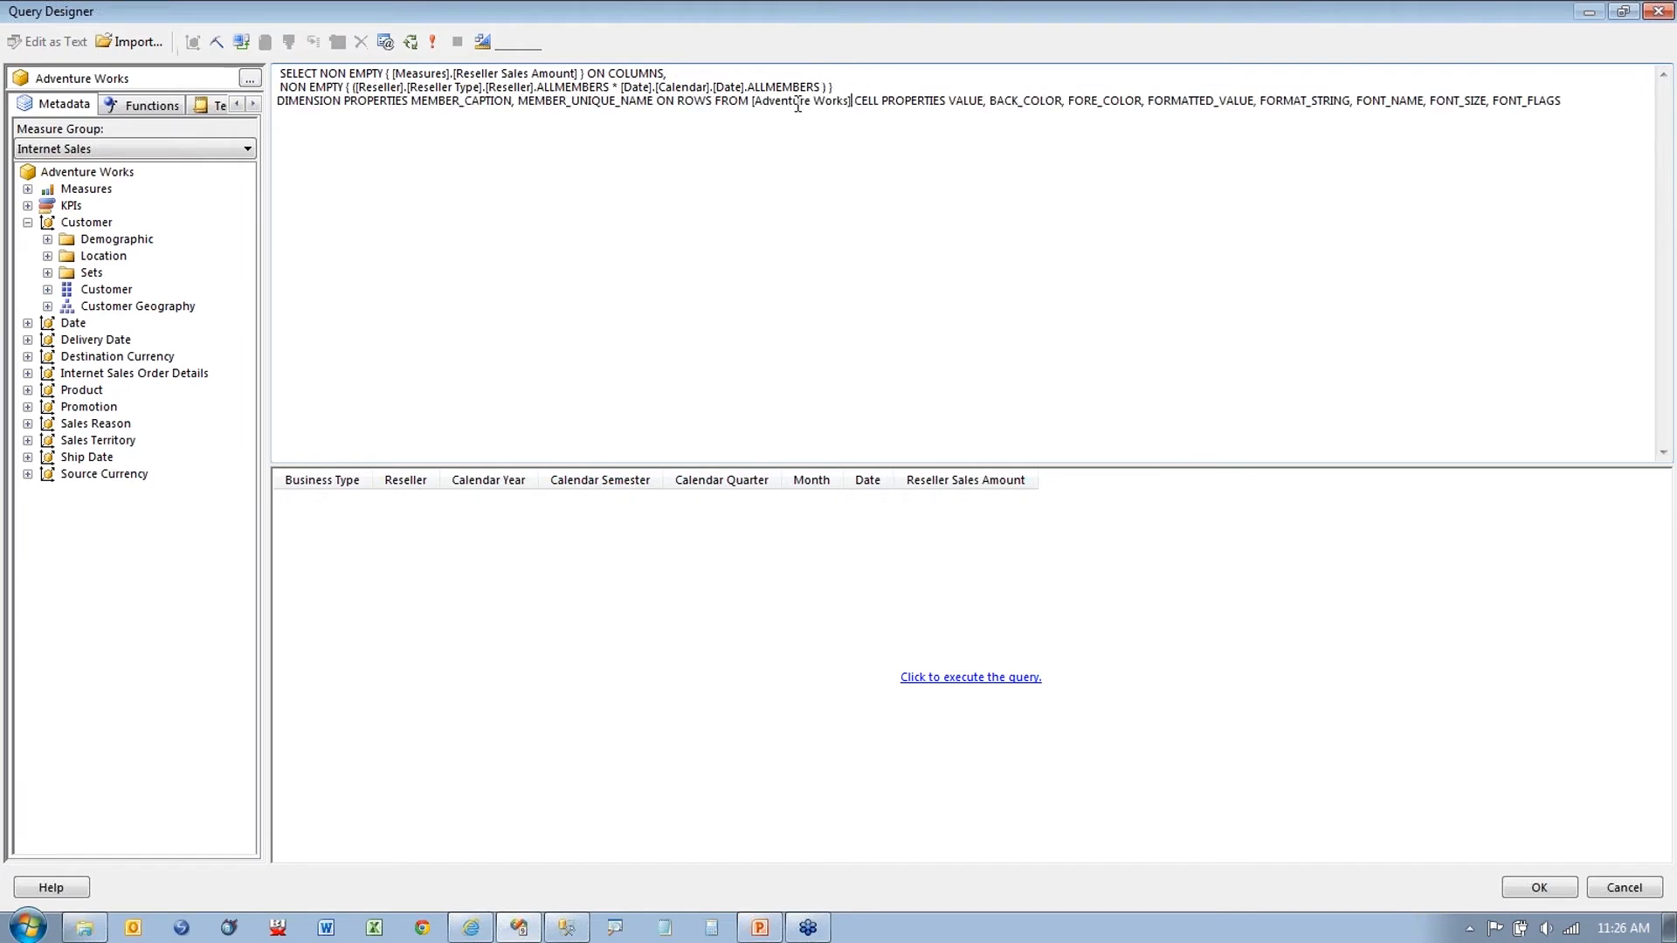
left_click(853, 102)
key("Return")
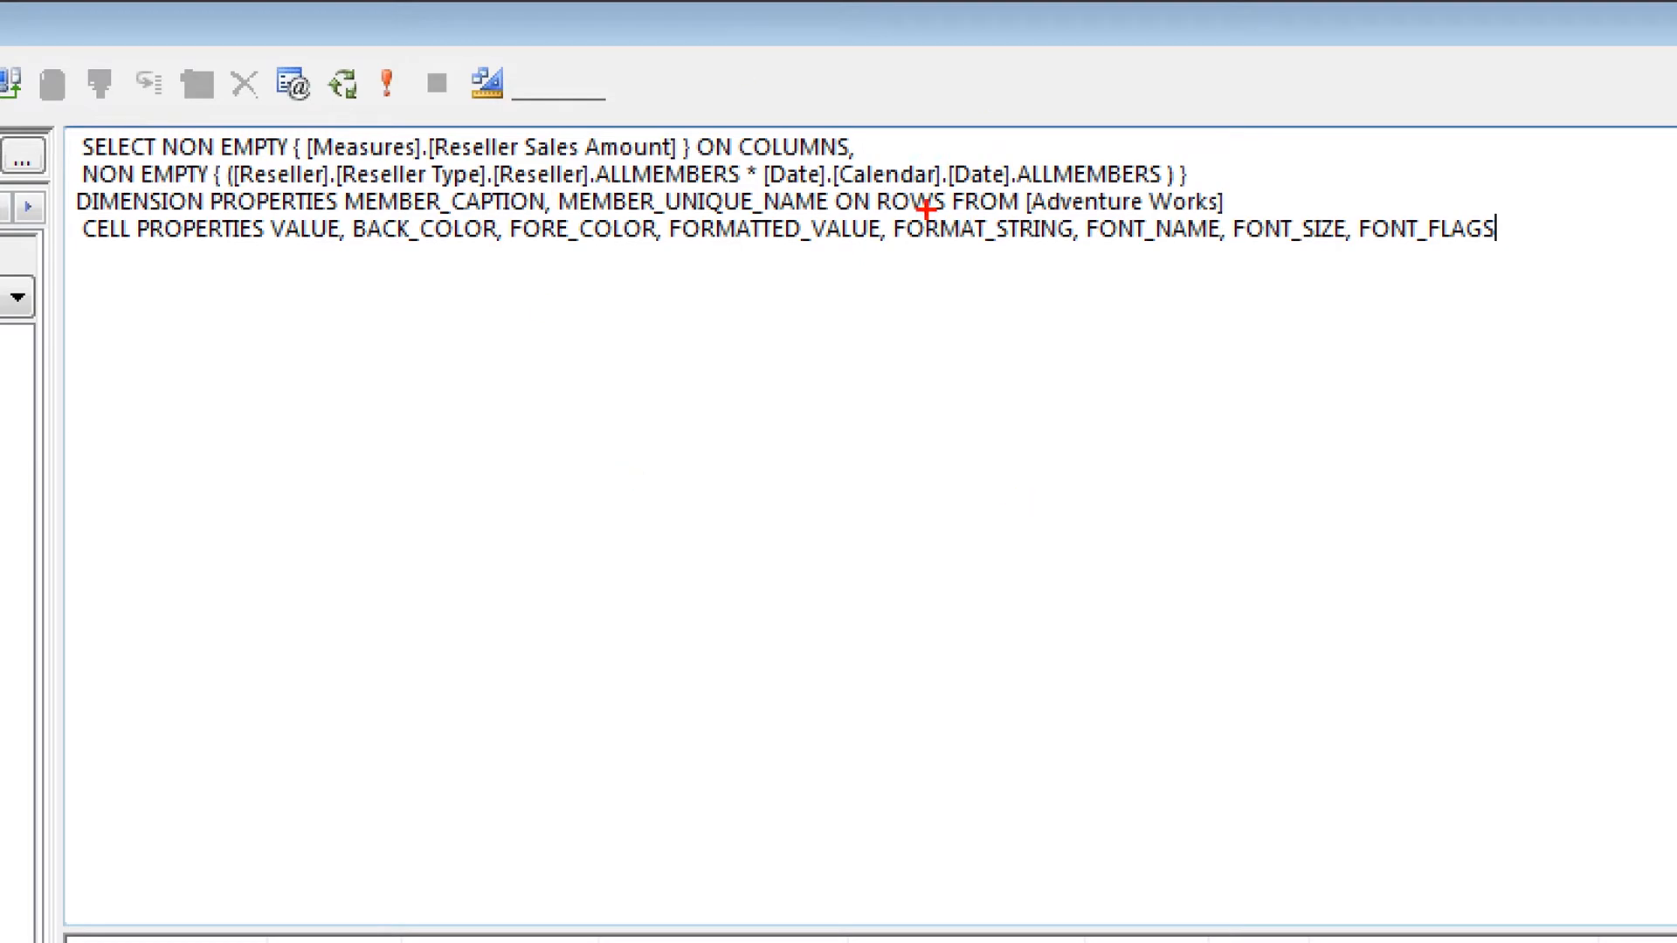
left_click(486, 83)
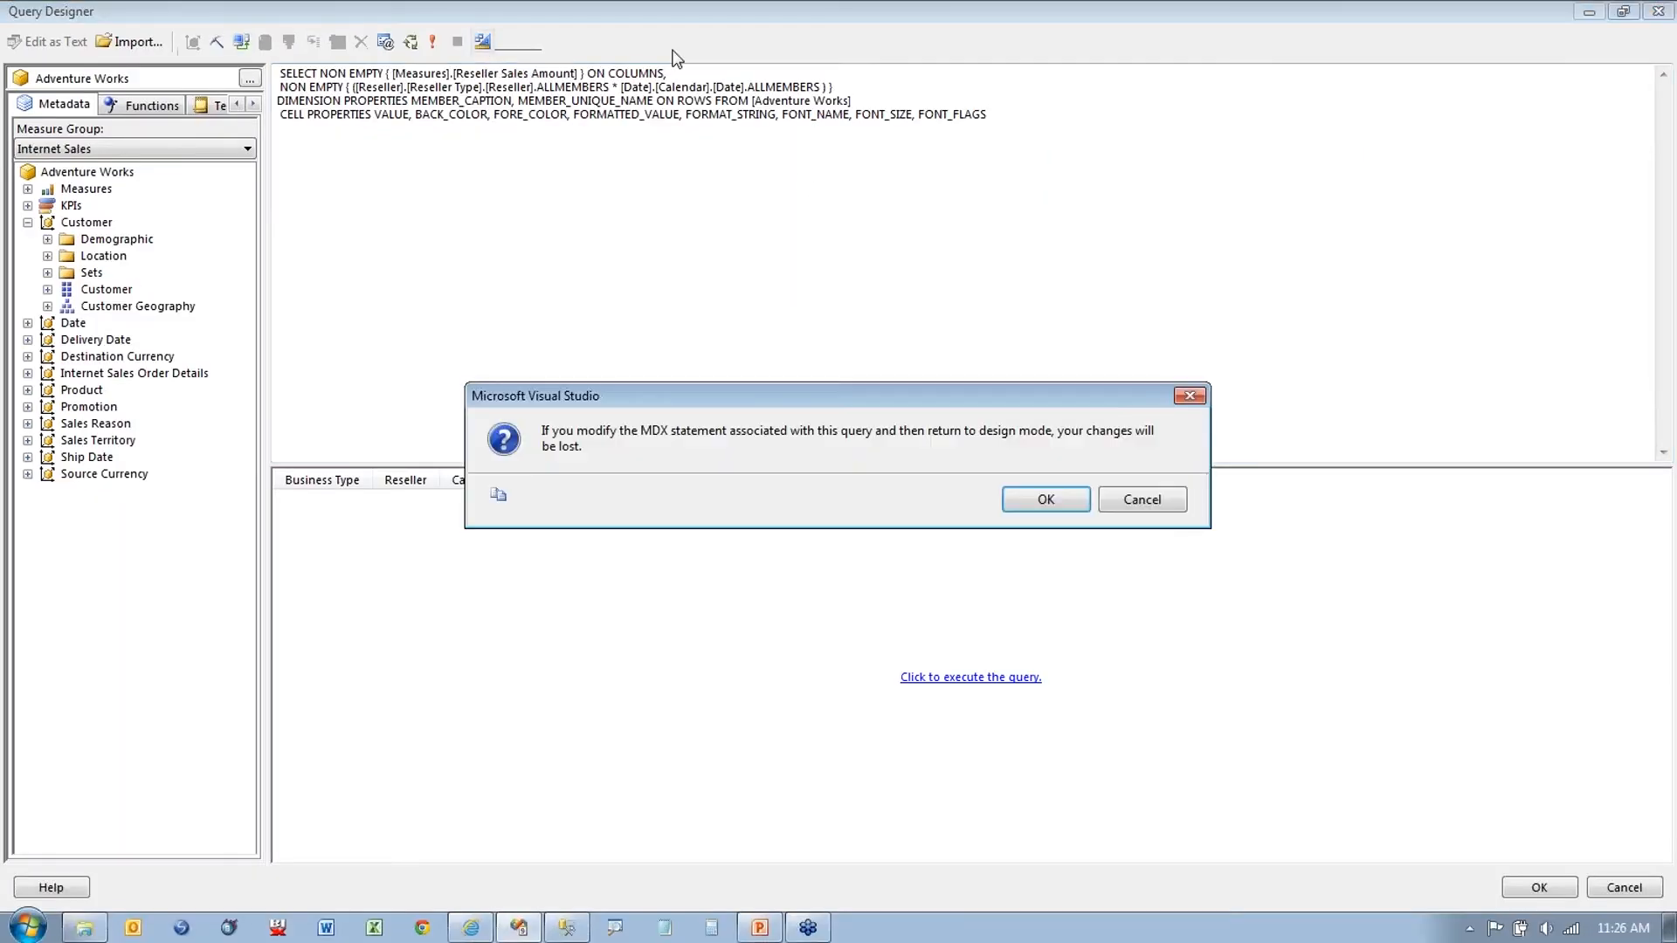
left_click(1056, 496)
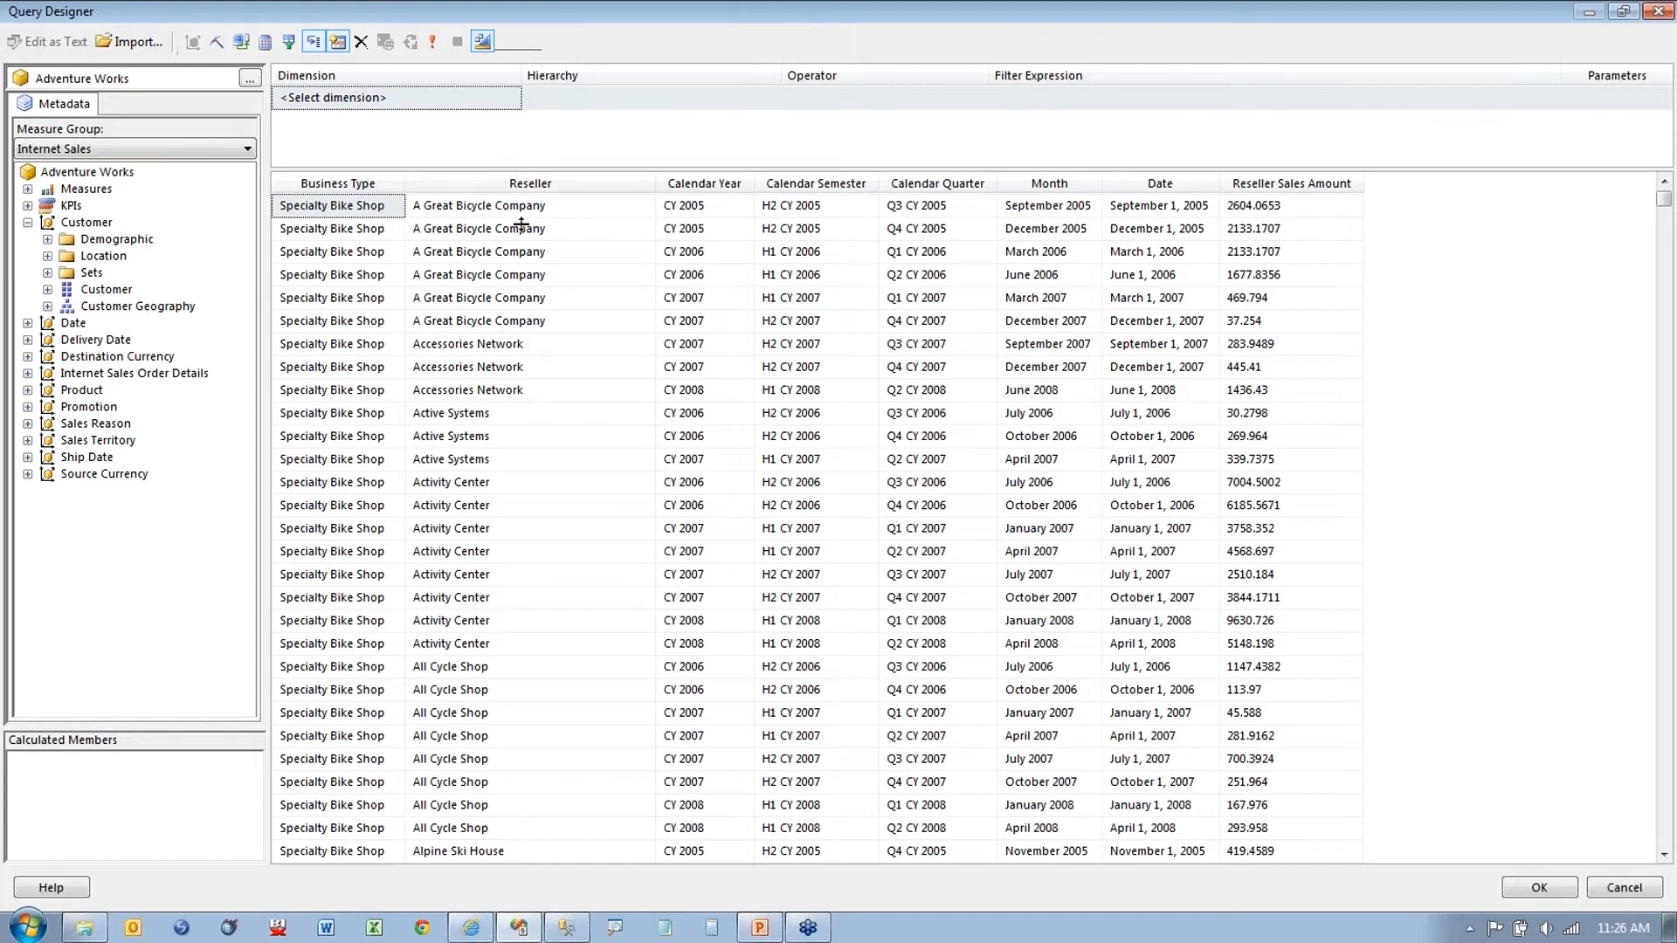
Step: Add Date.Calendar Year from Date > Calendar as a filter on the Measures query
left_click_drag(521, 225, 522, 223)
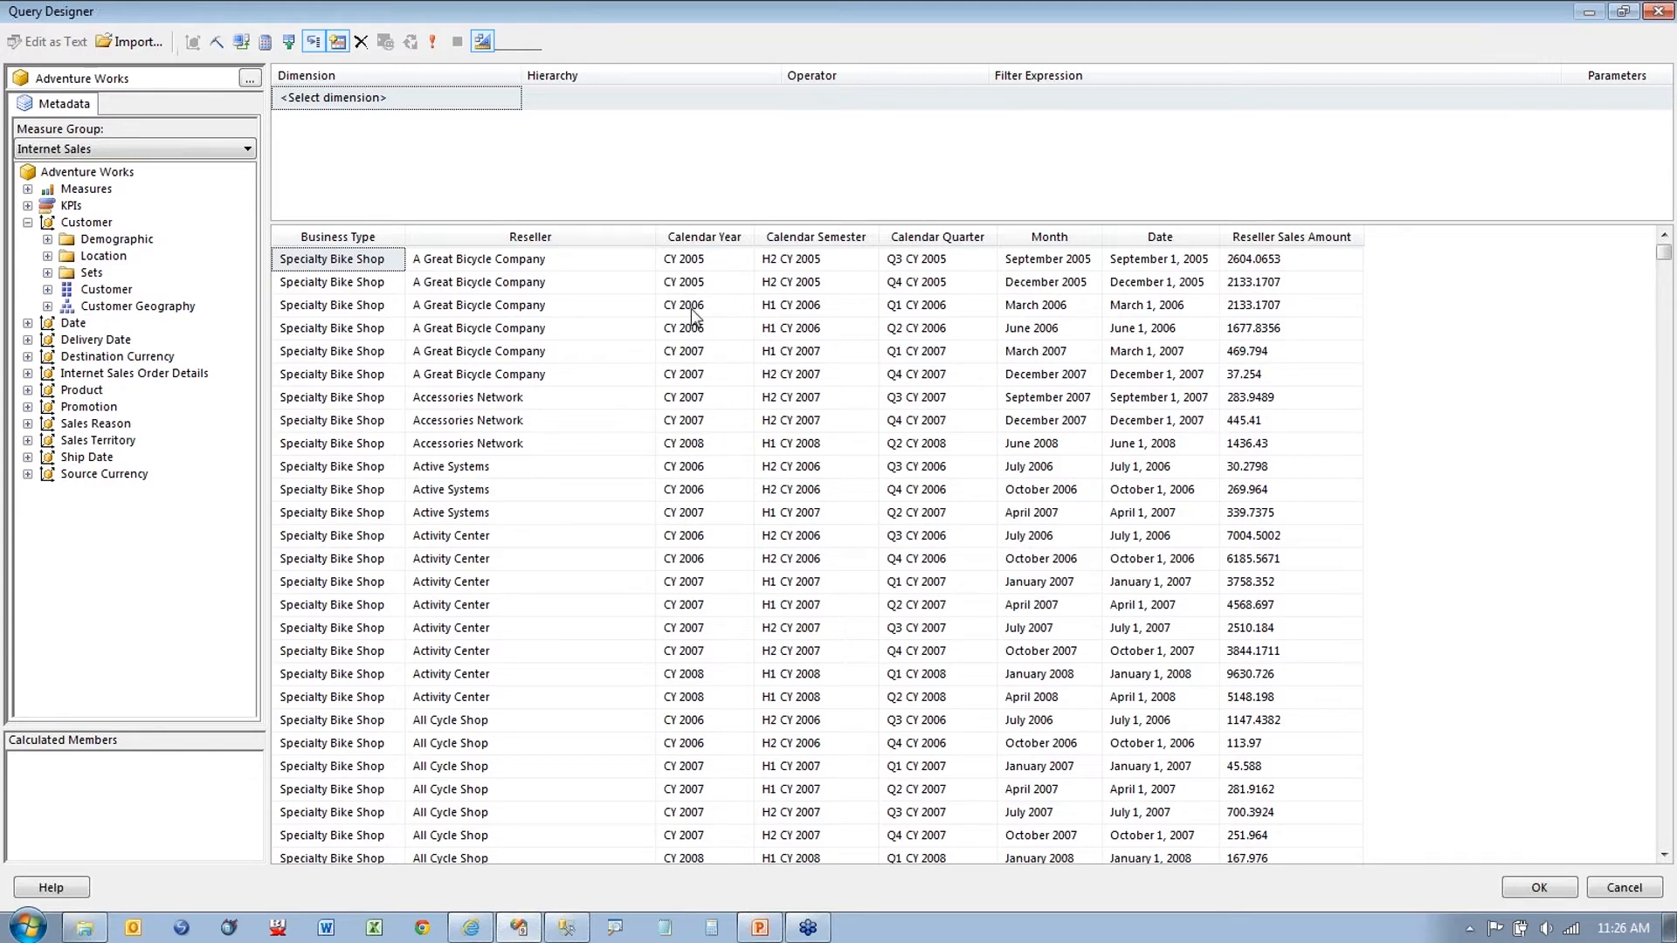
double_click(47, 222)
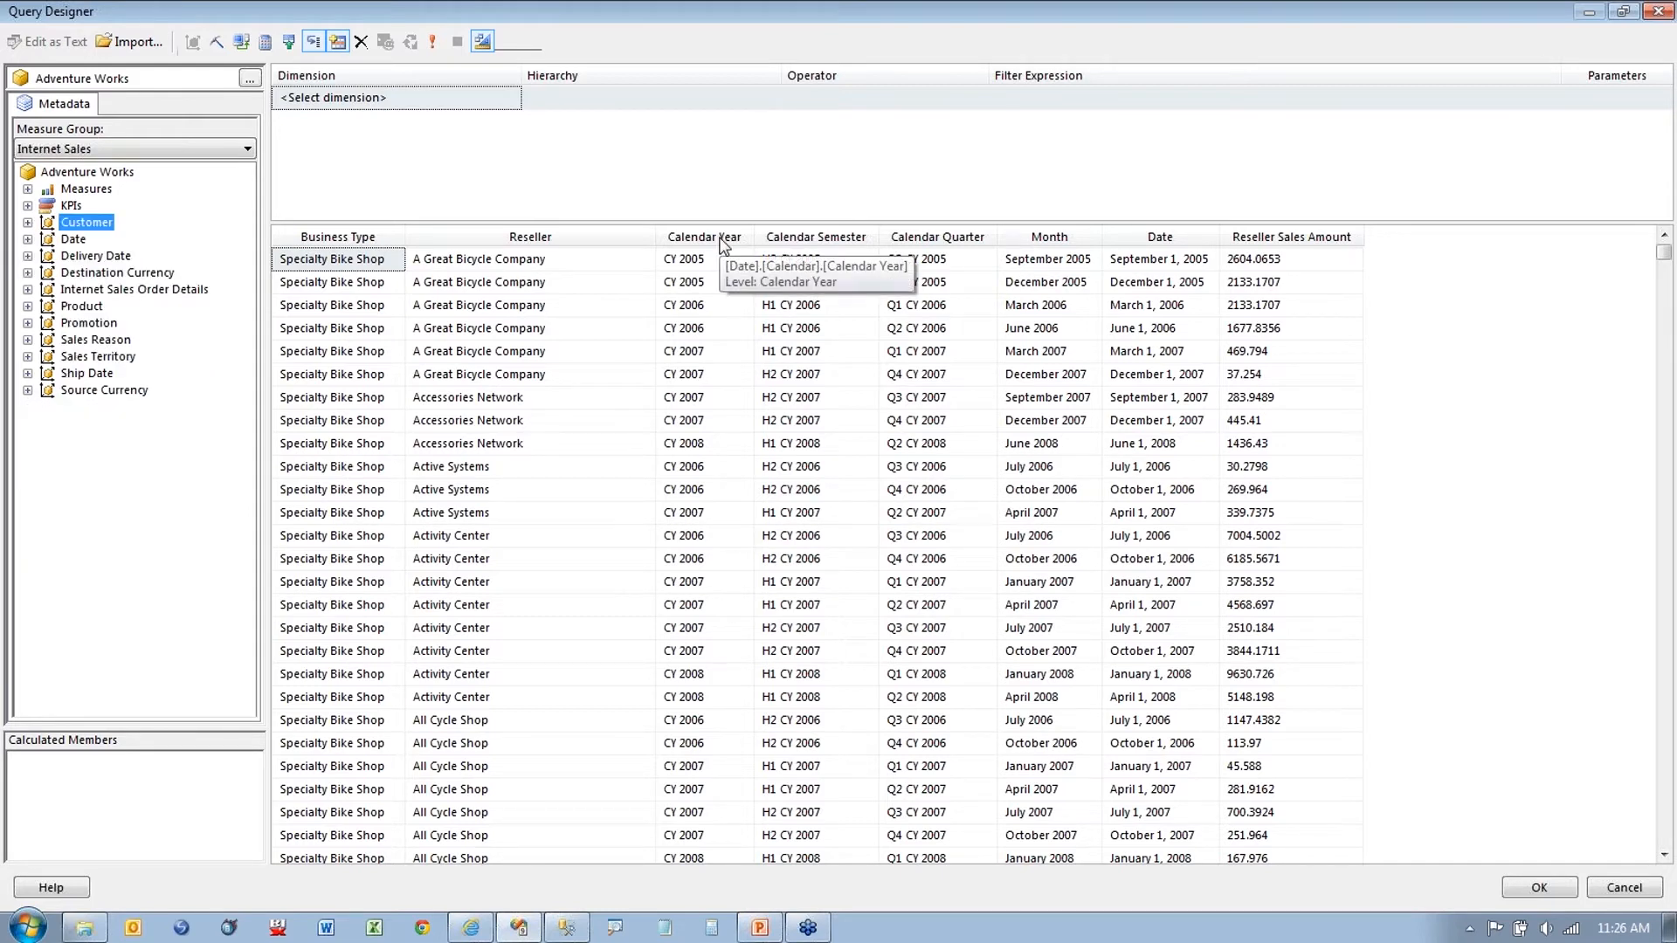
left_click(27, 239)
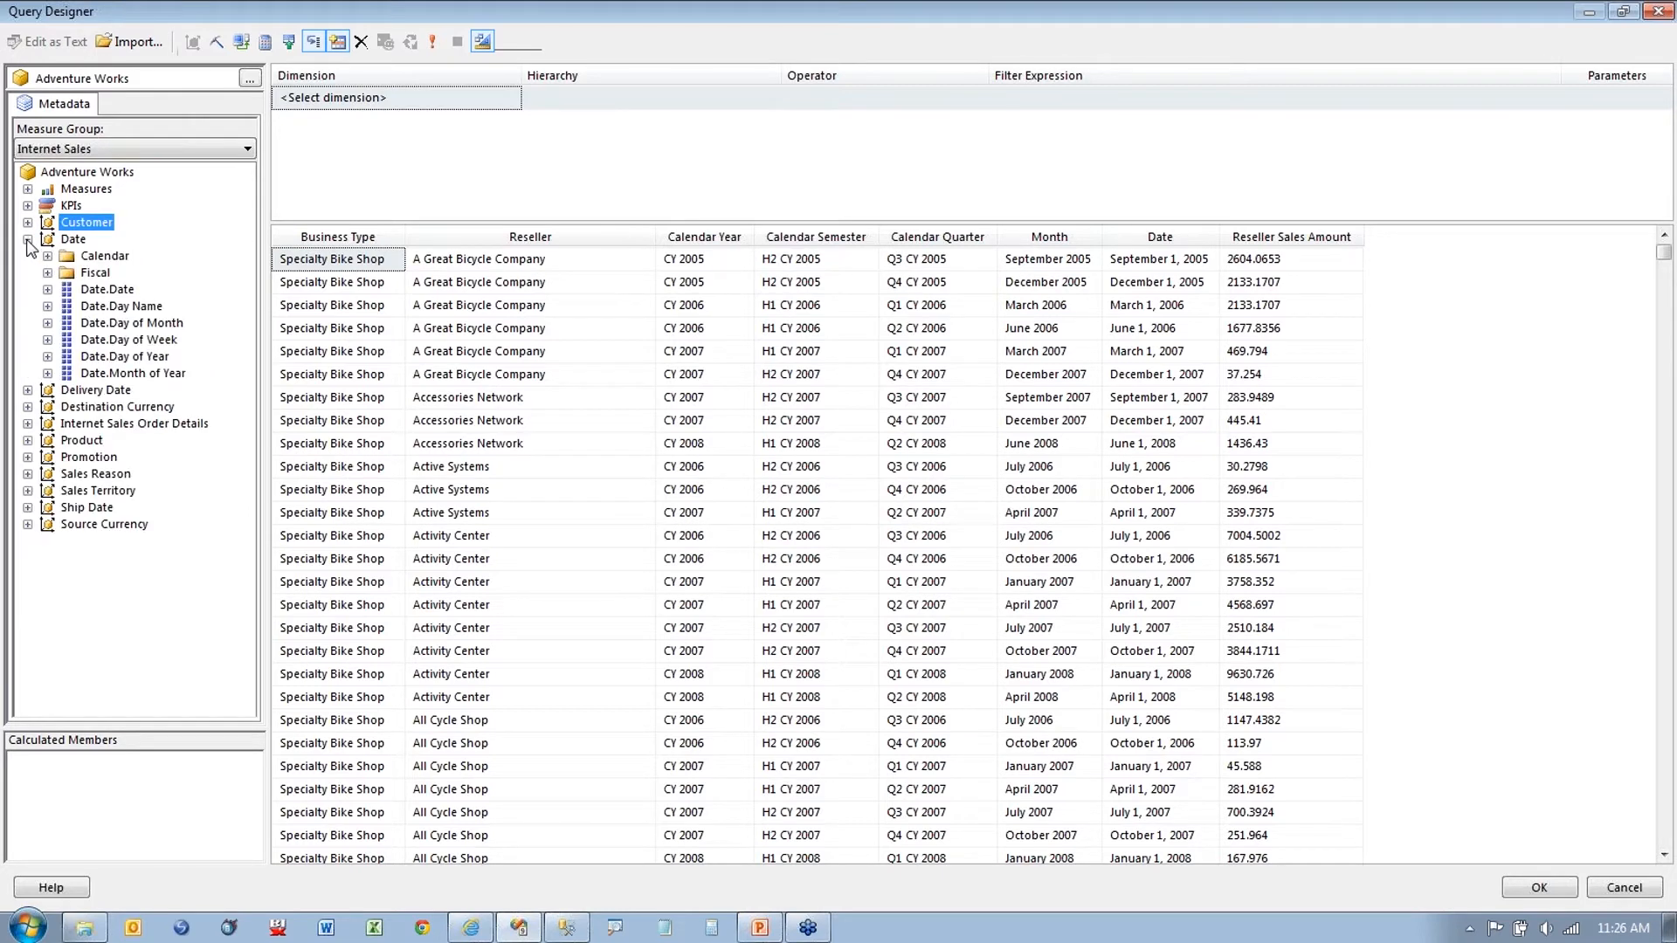
left_click(47, 256)
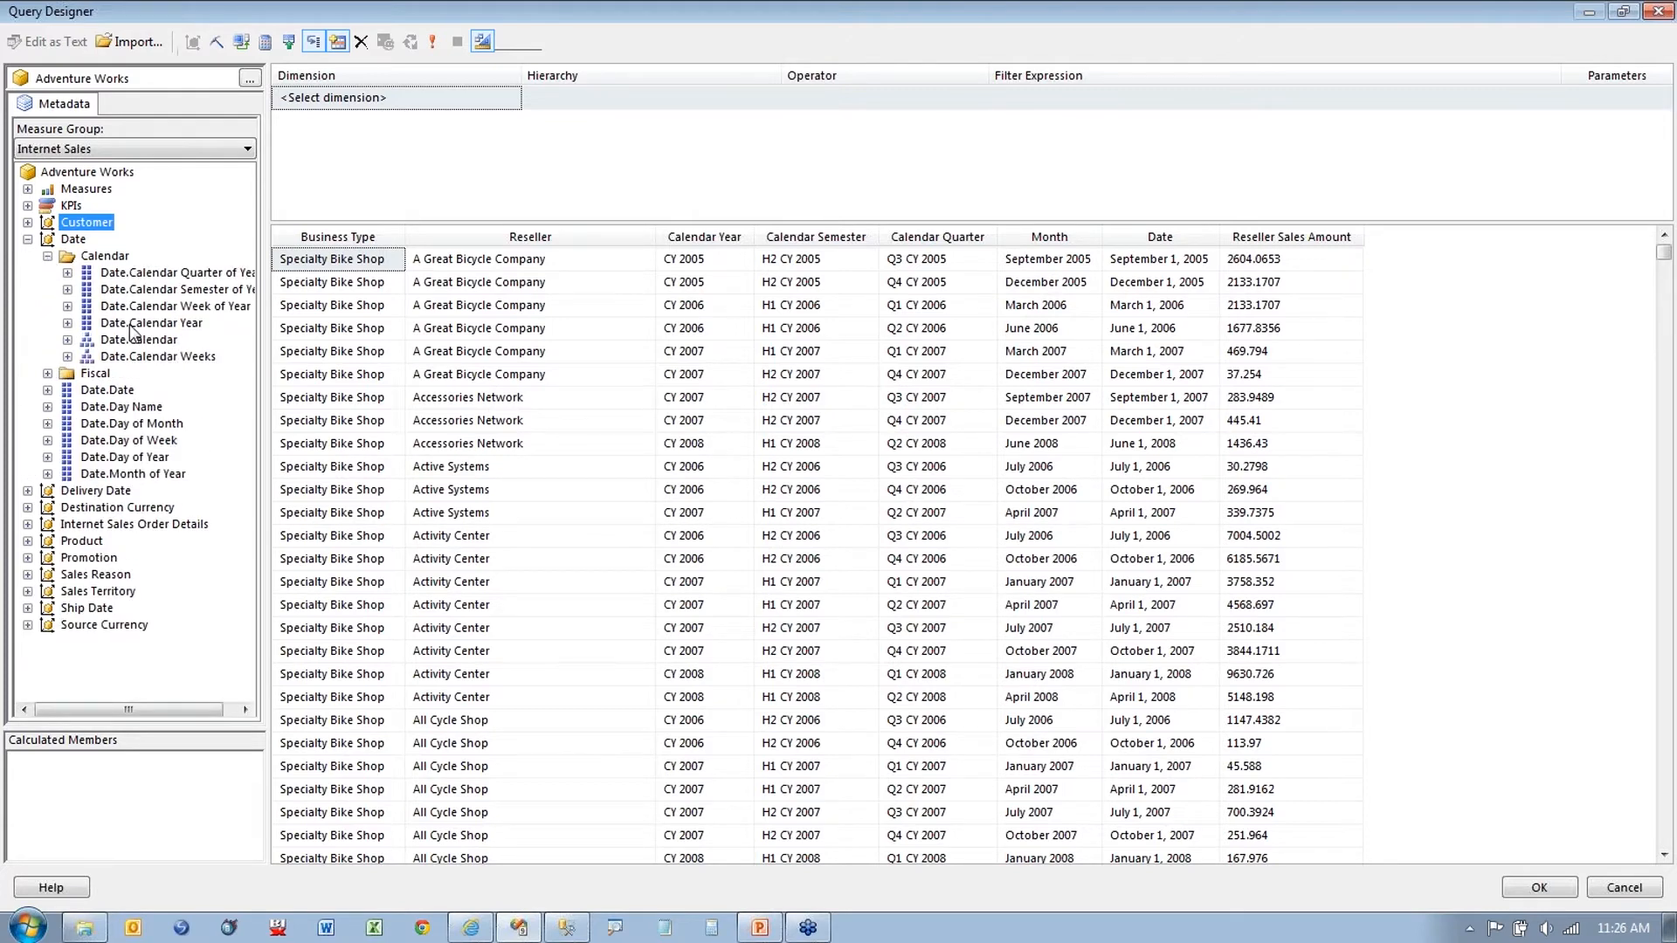
left_click(144, 323)
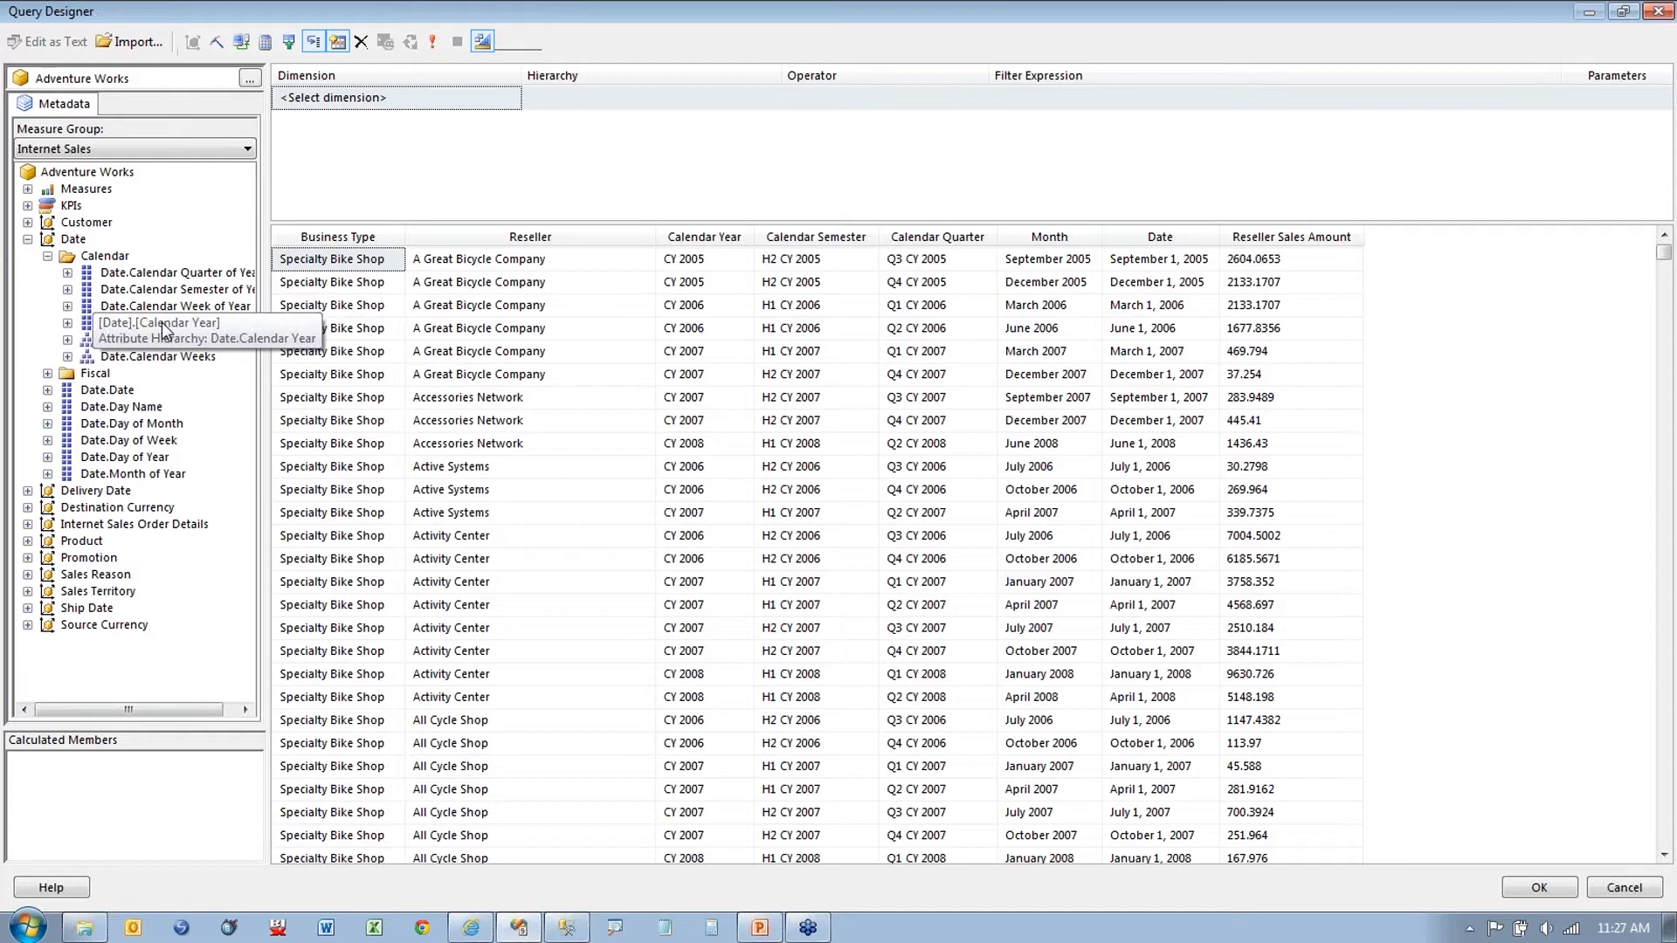
left_click_drag(157, 325, 560, 102)
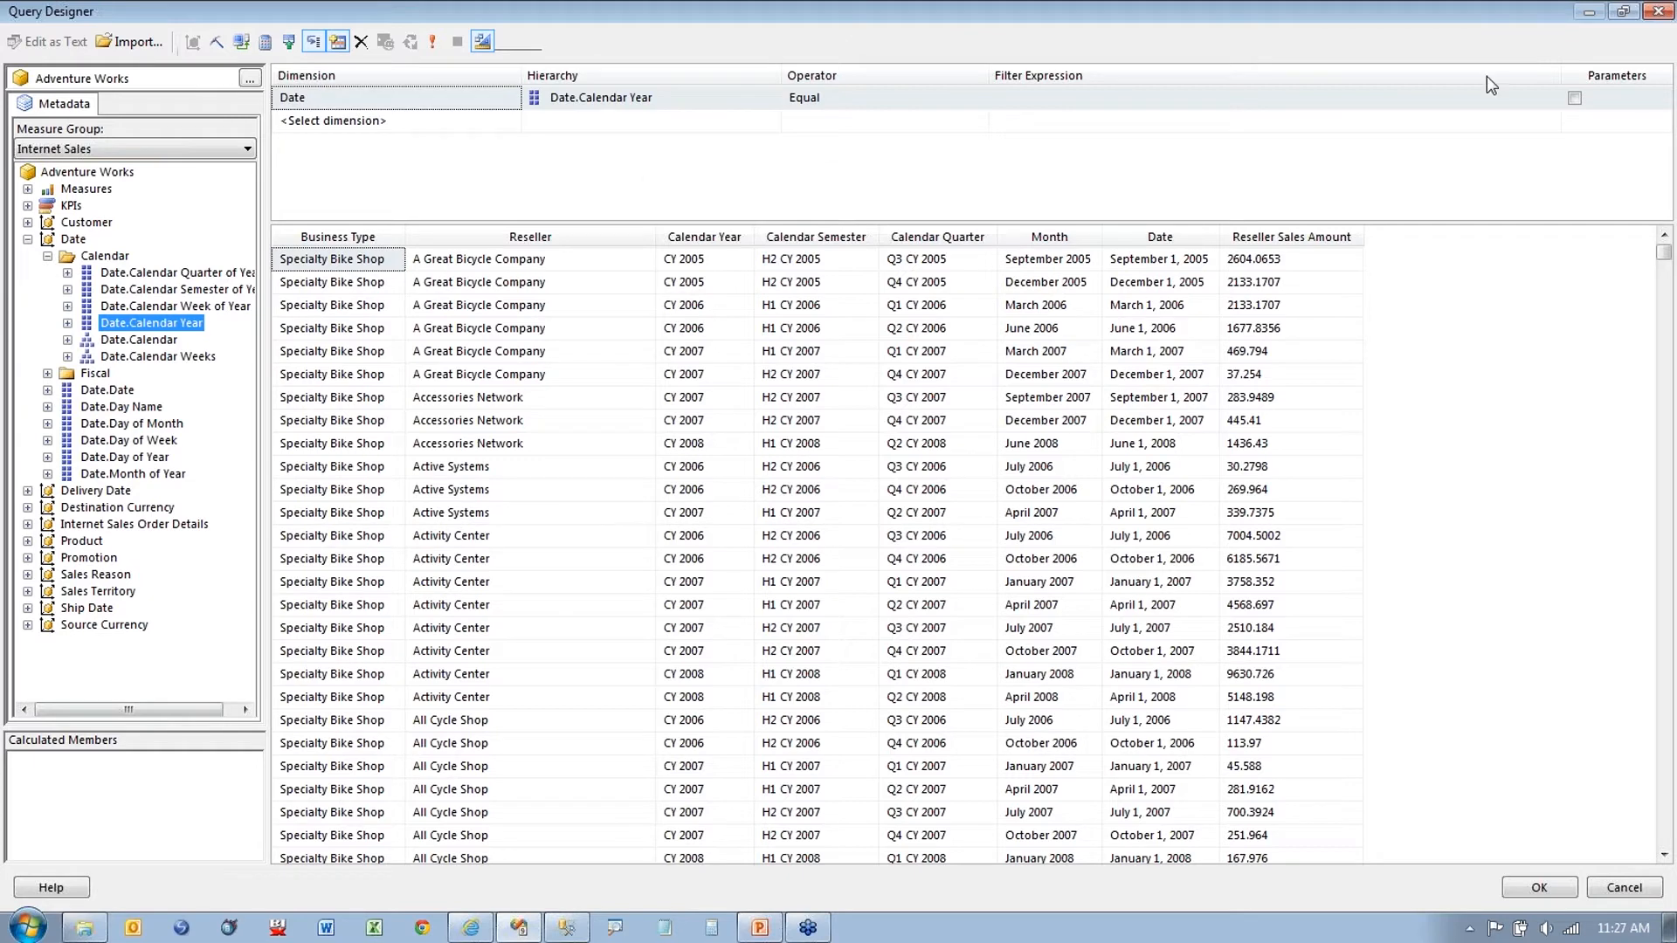
Step: Make the Calendar Year filter a report parameter and confirm both dialogs
left_click(1668, 135)
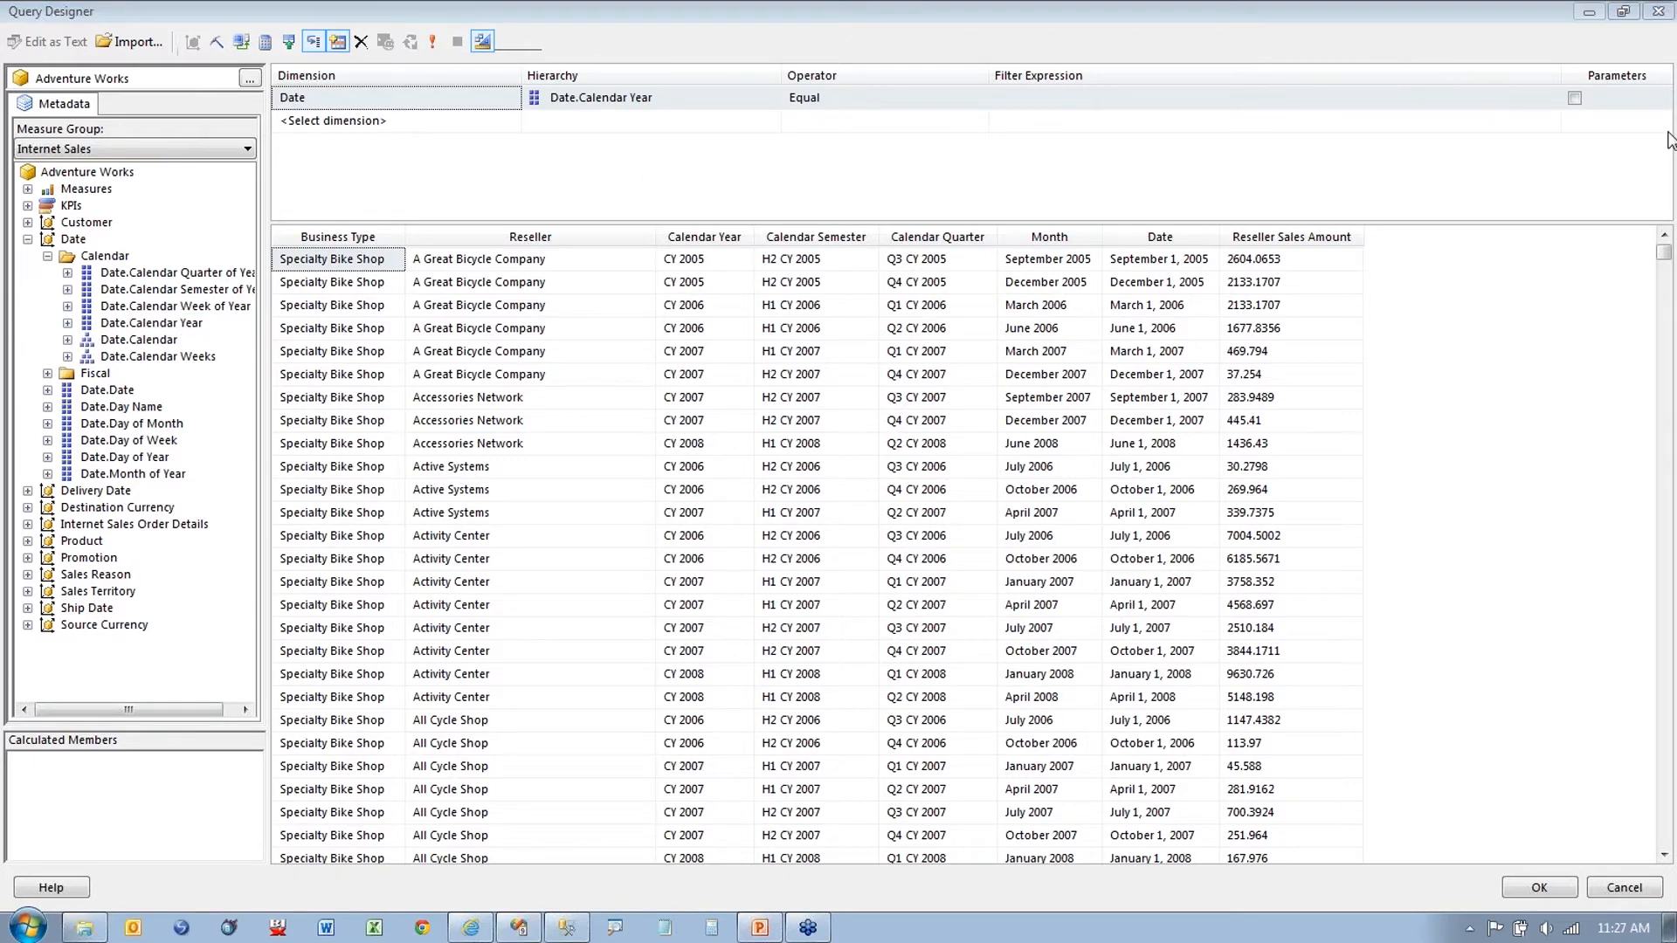
left_click(1574, 99)
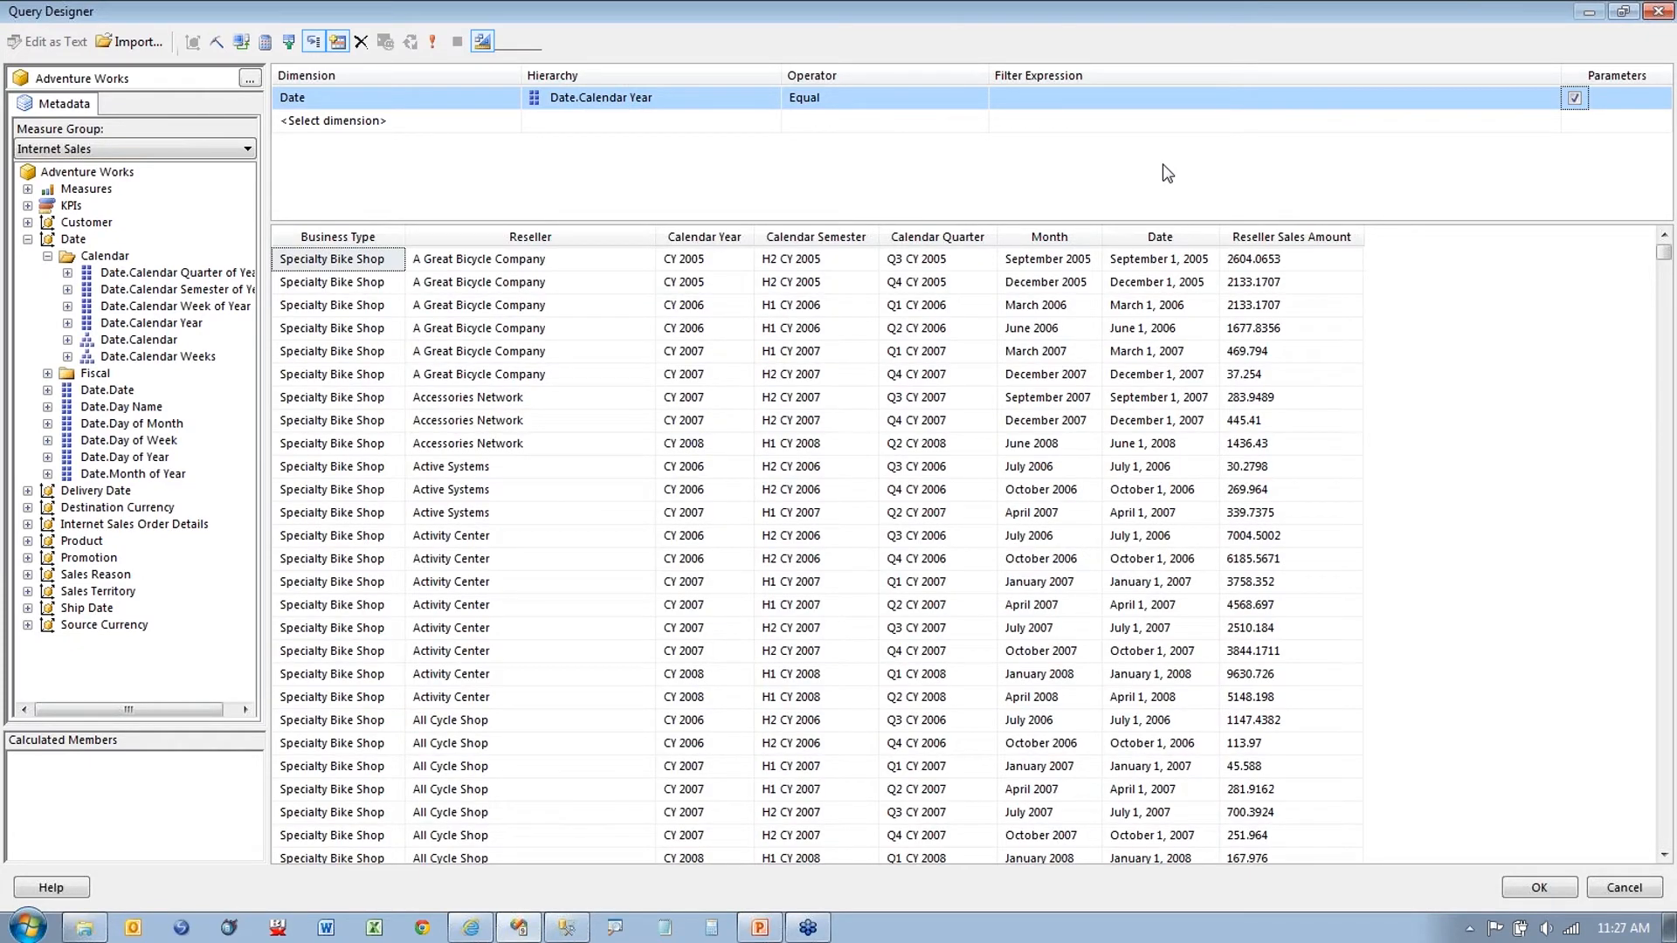
left_click(1550, 896)
left_click(1019, 767)
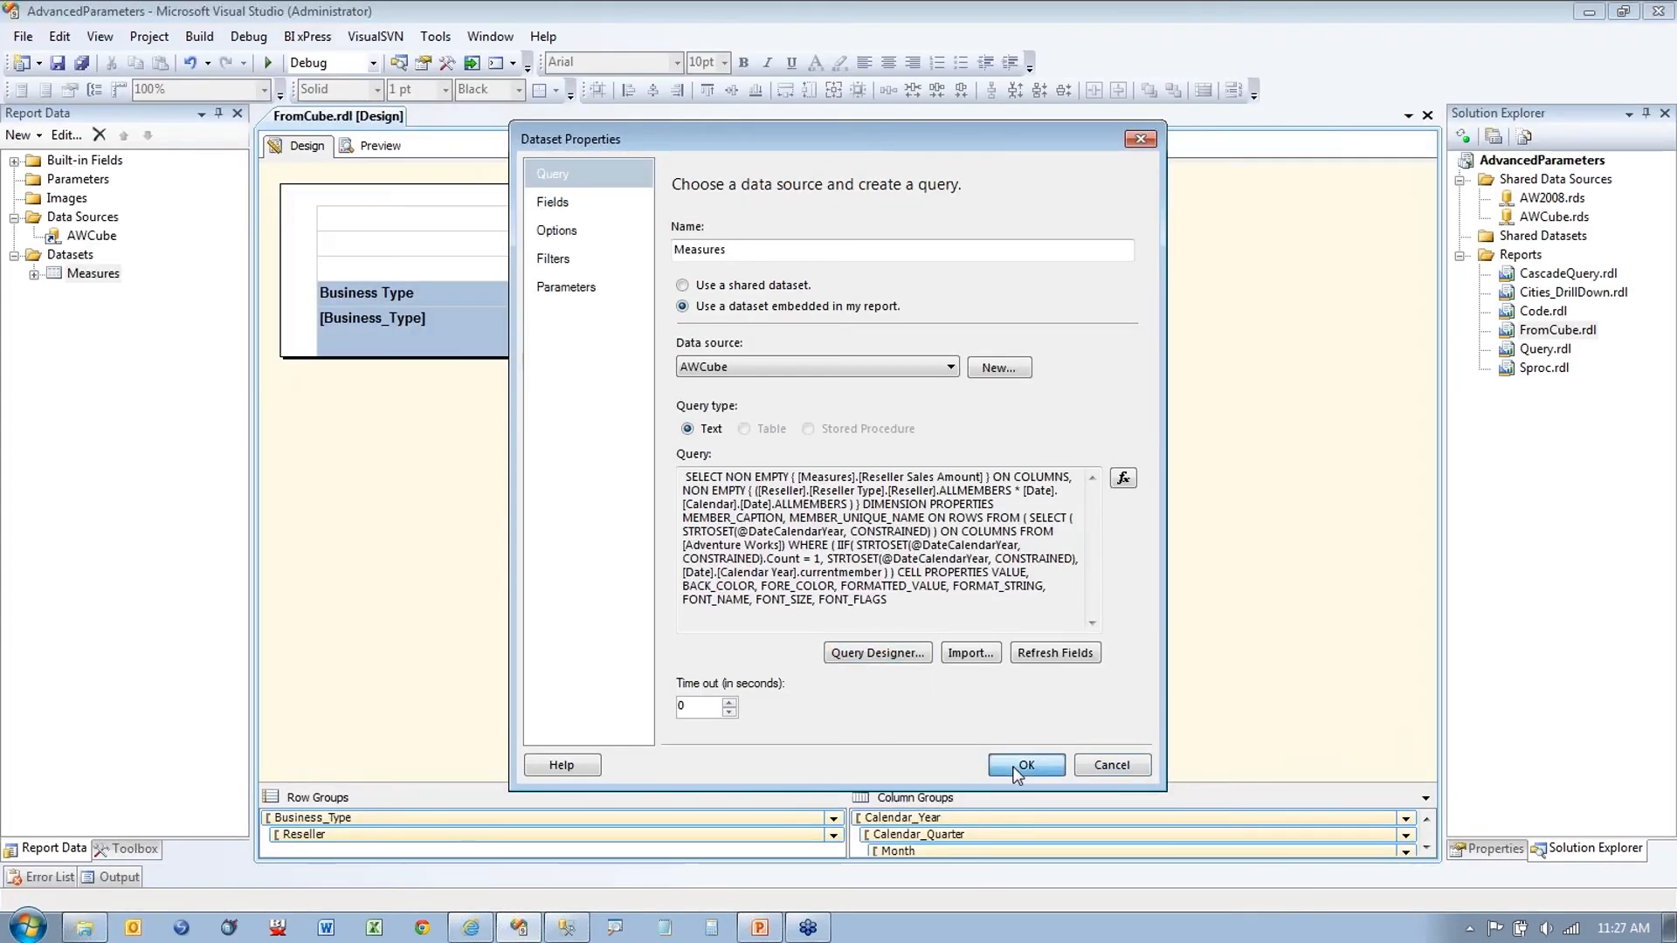
Step: Preview the report with CY 2005 and CY 2006 chosen as Date.Calendar Year
left_click(378, 149)
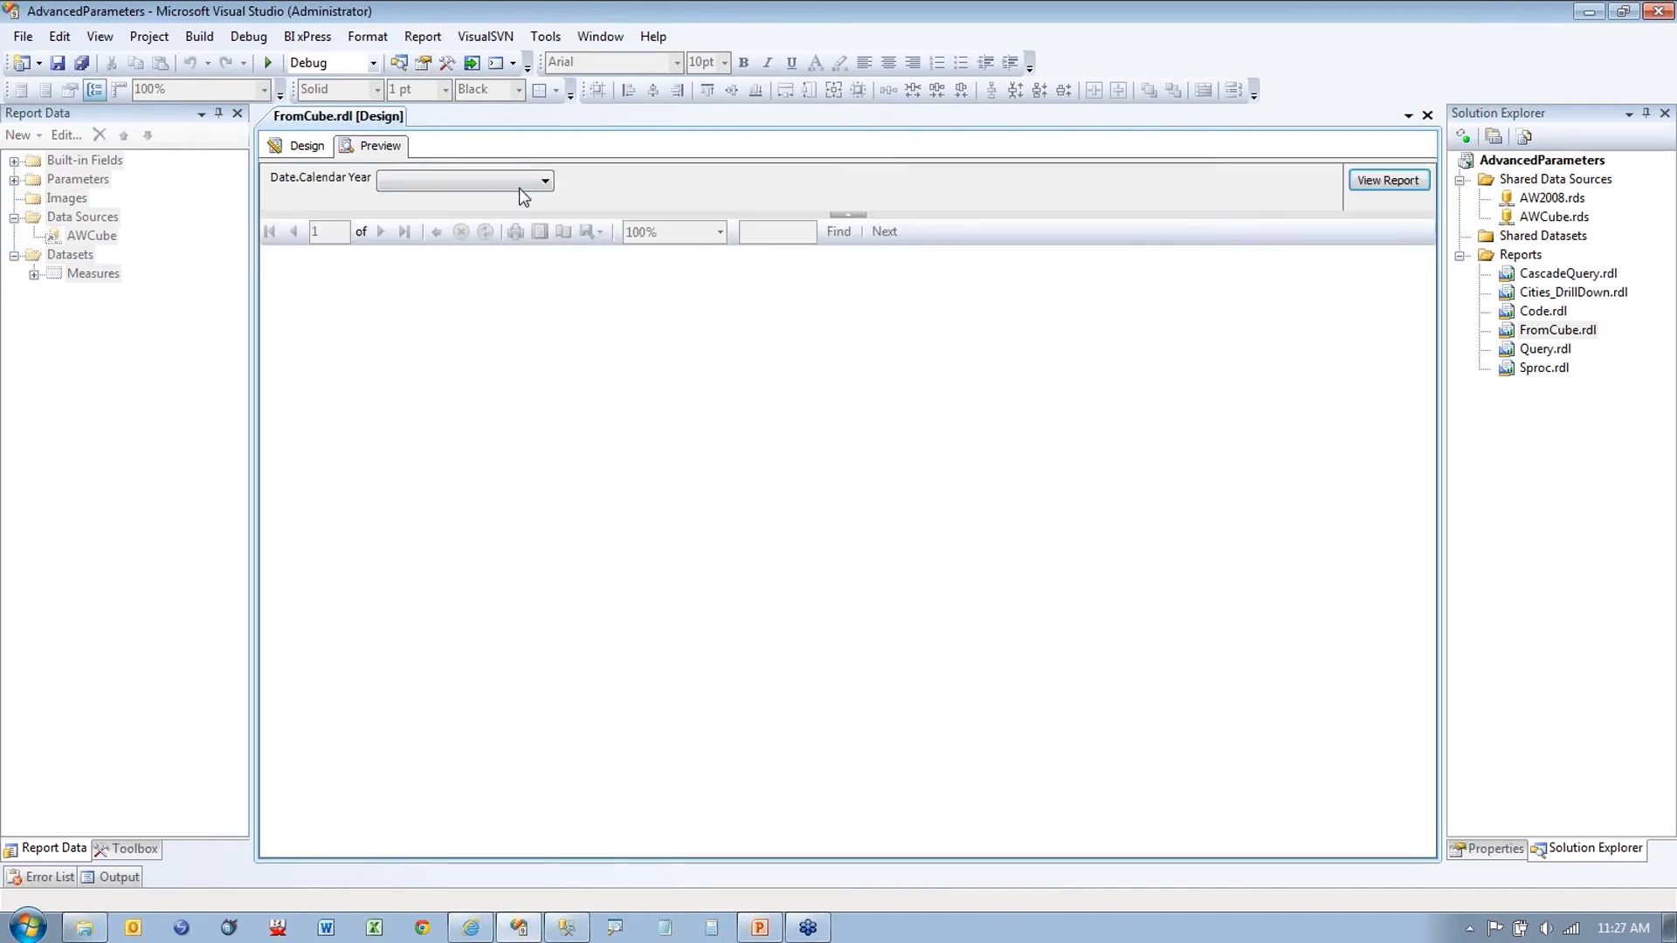
left_click(521, 186)
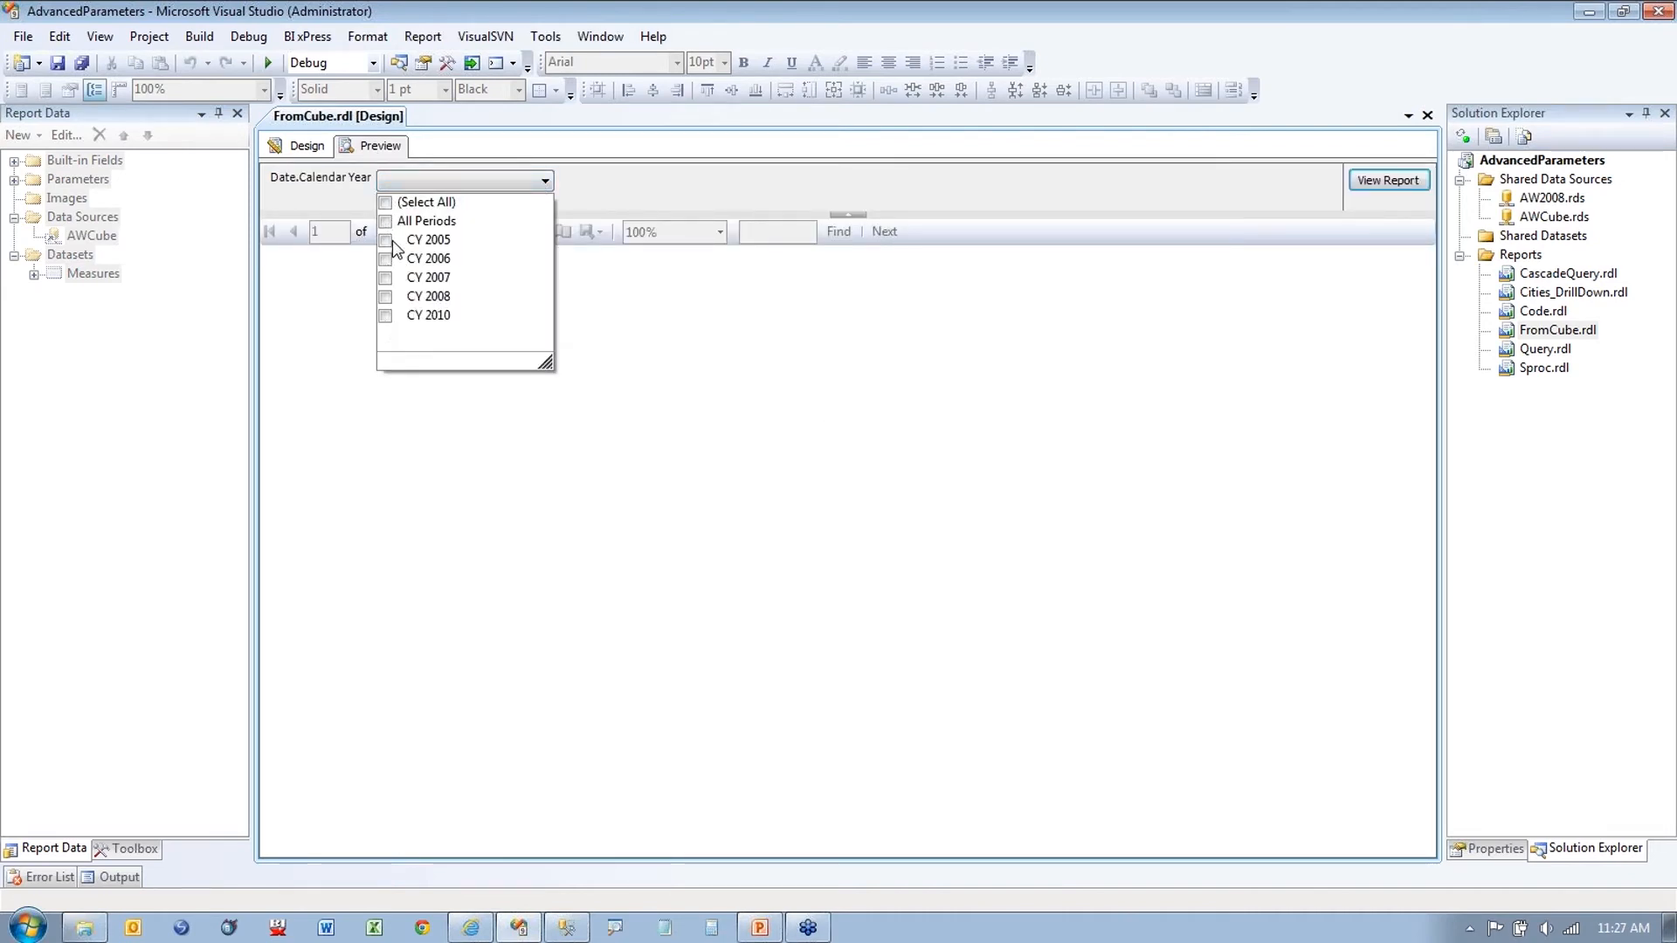
left_click(385, 239)
left_click(385, 259)
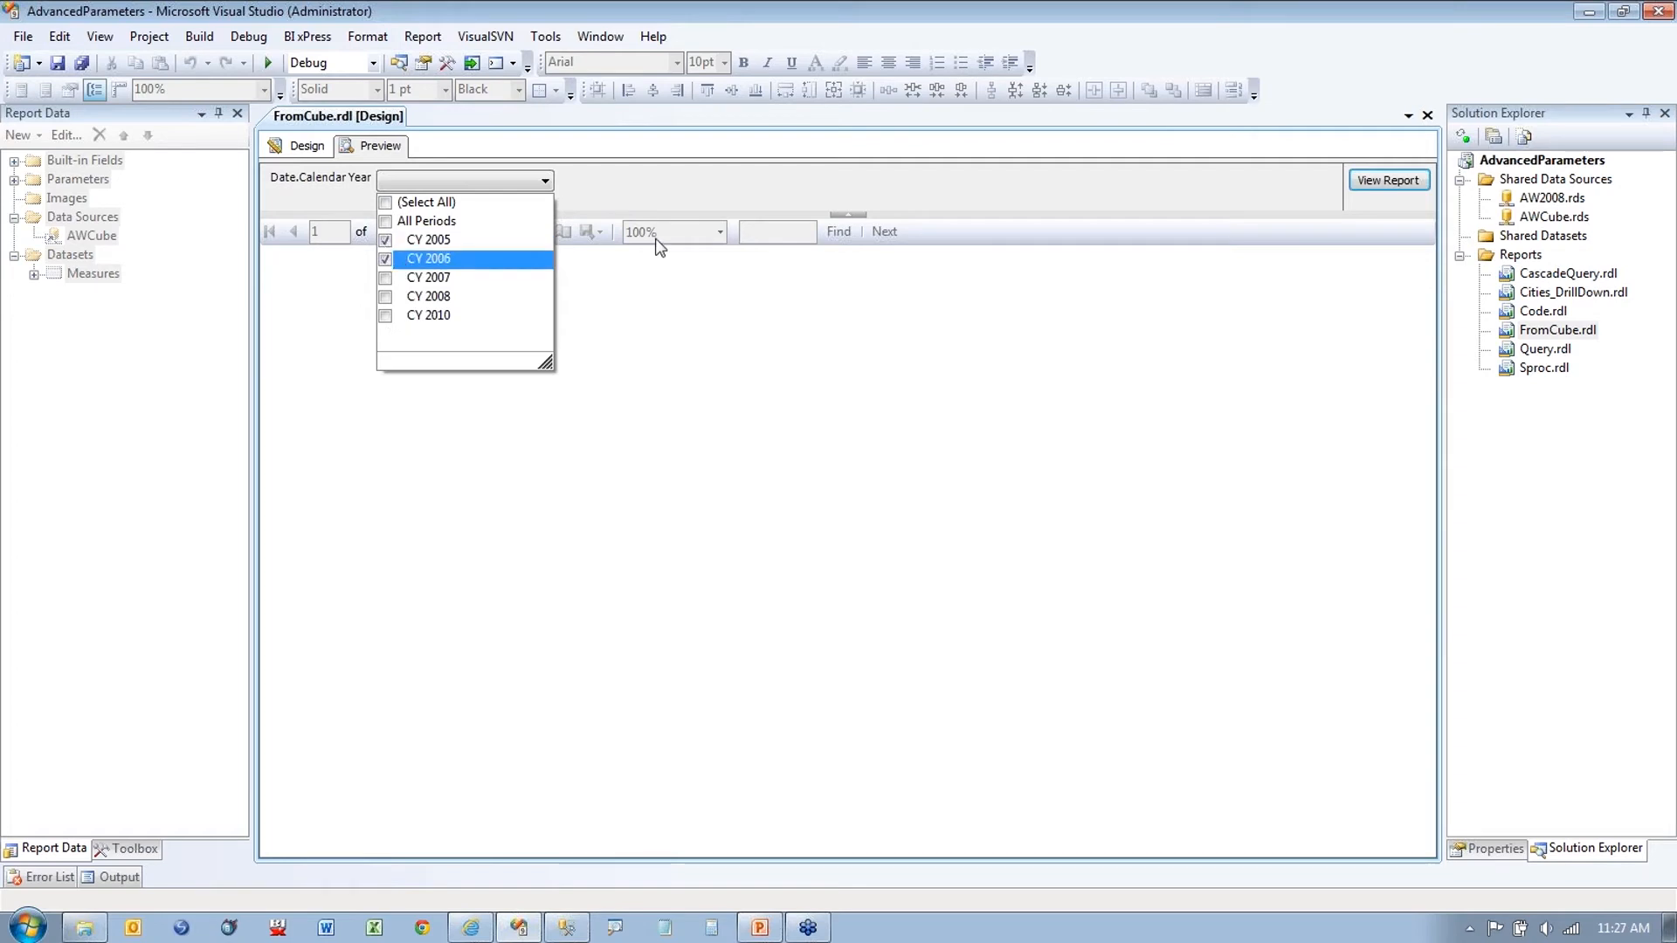
left_click(690, 201)
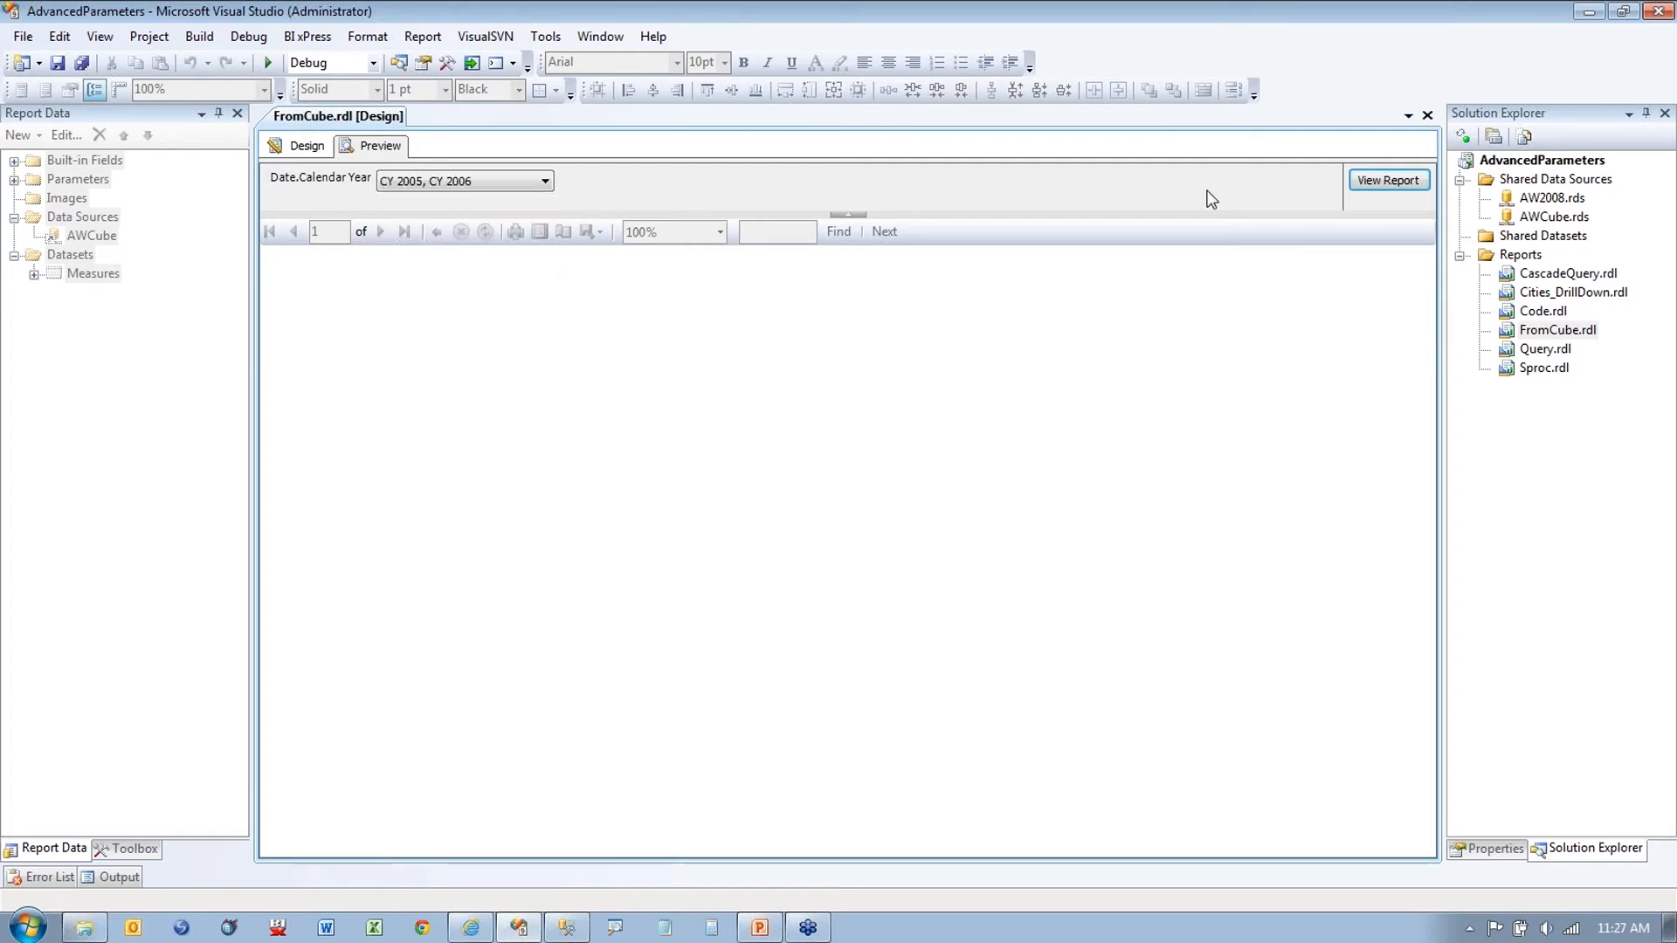
left_click(1387, 180)
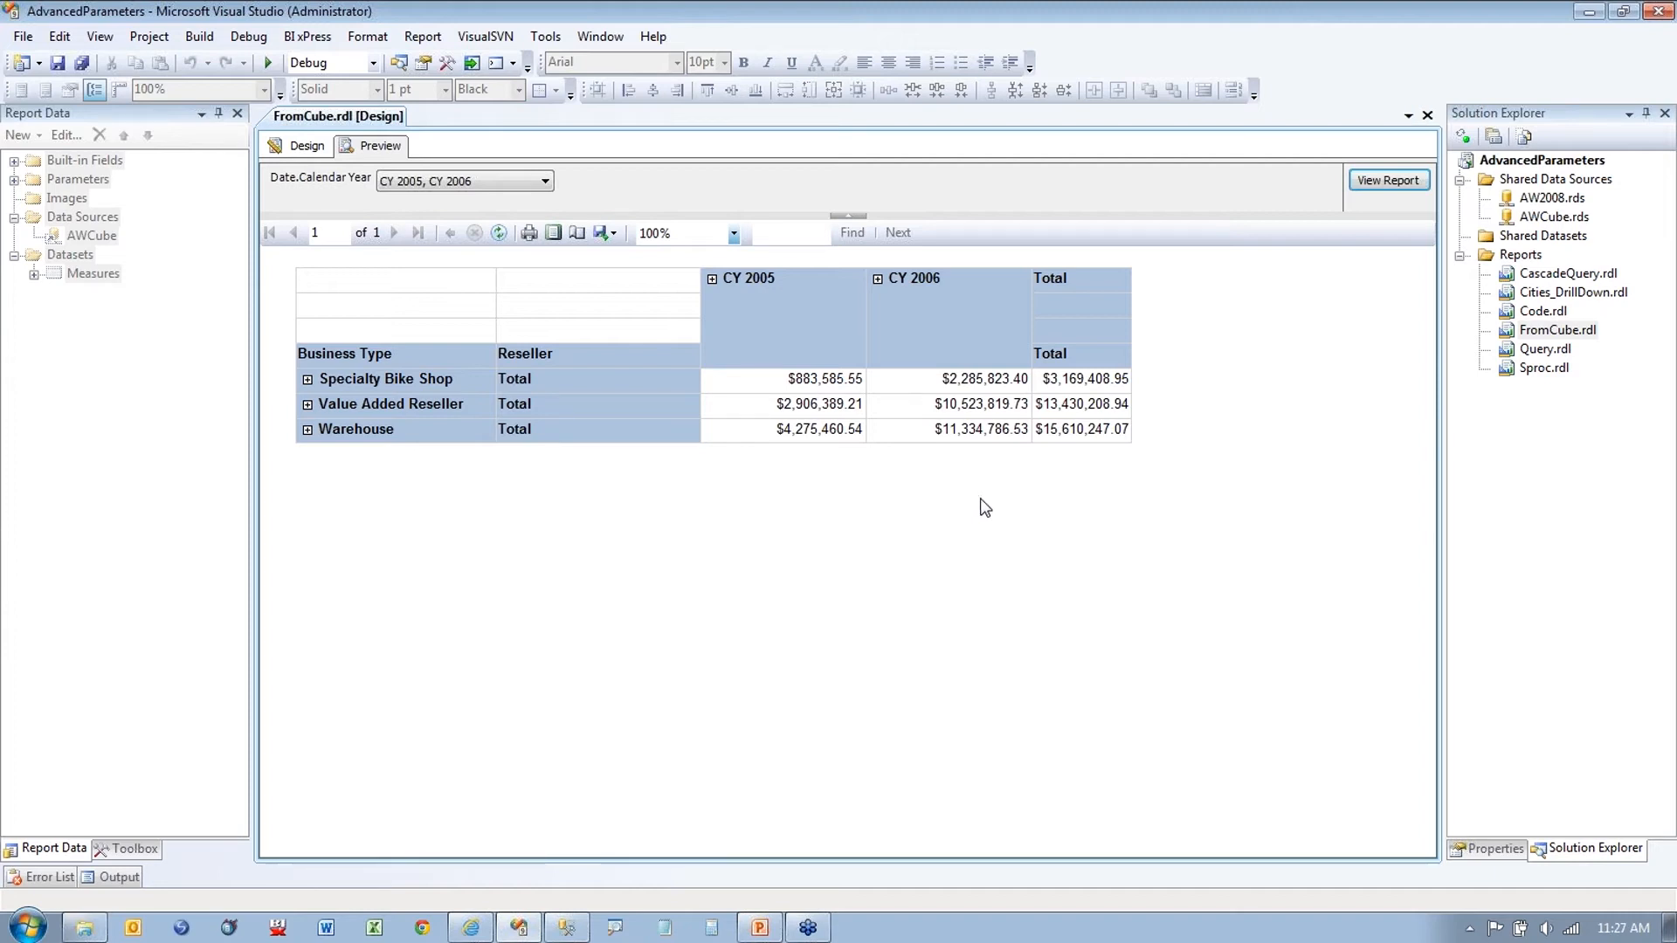
left_click(545, 181)
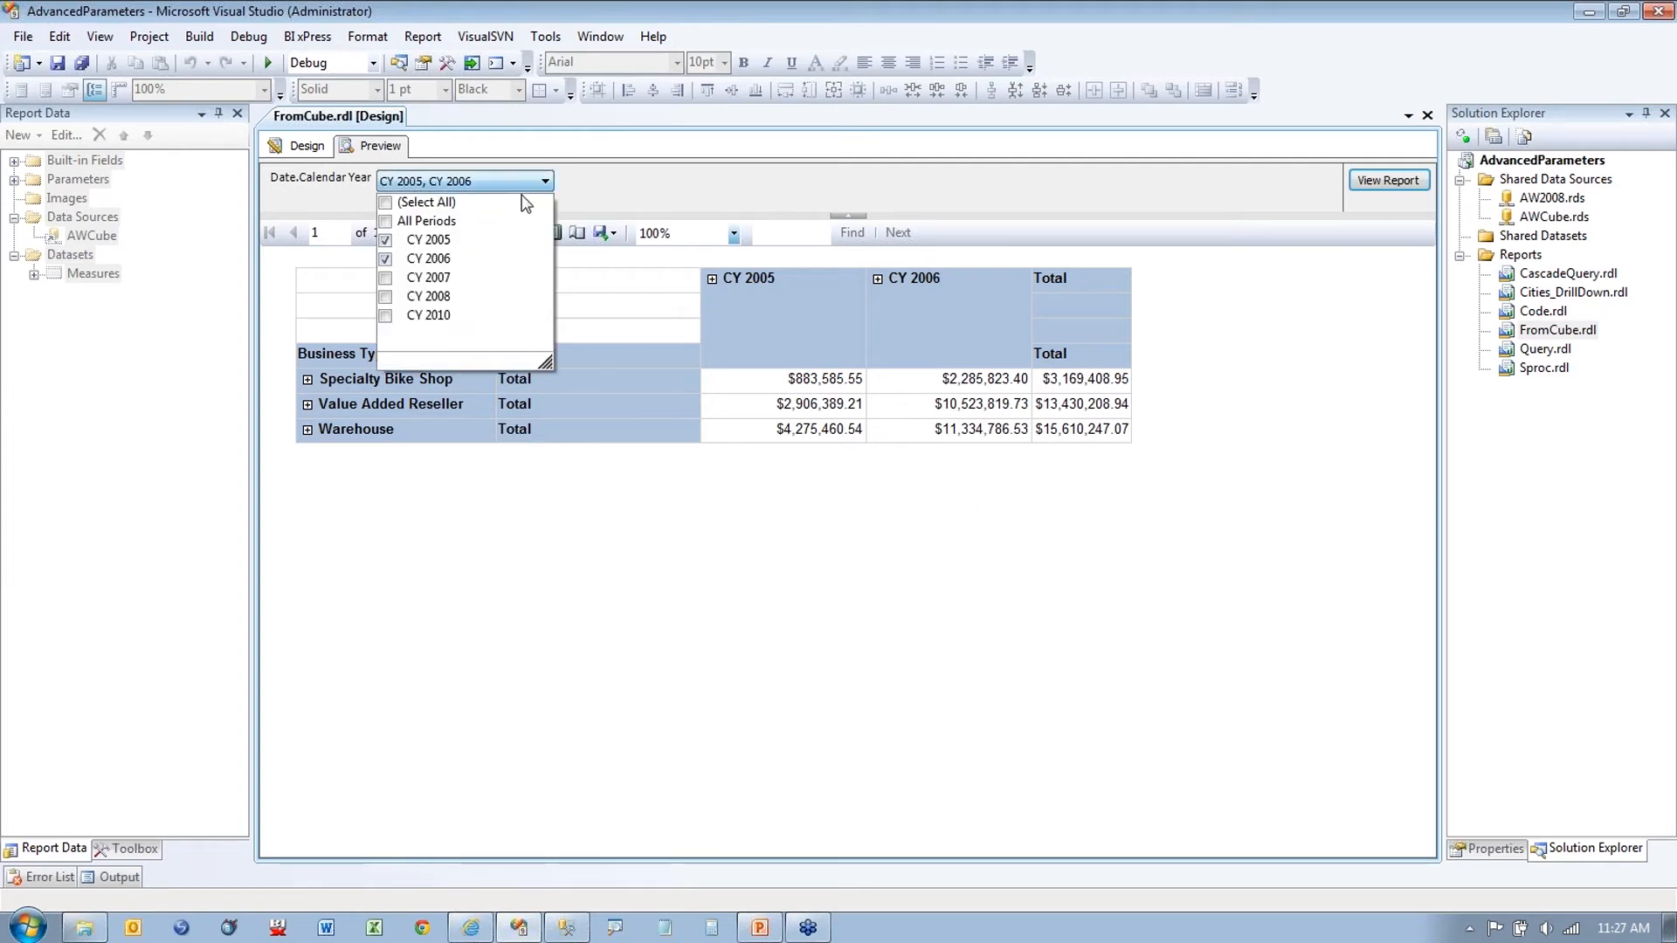
left_click(632, 197)
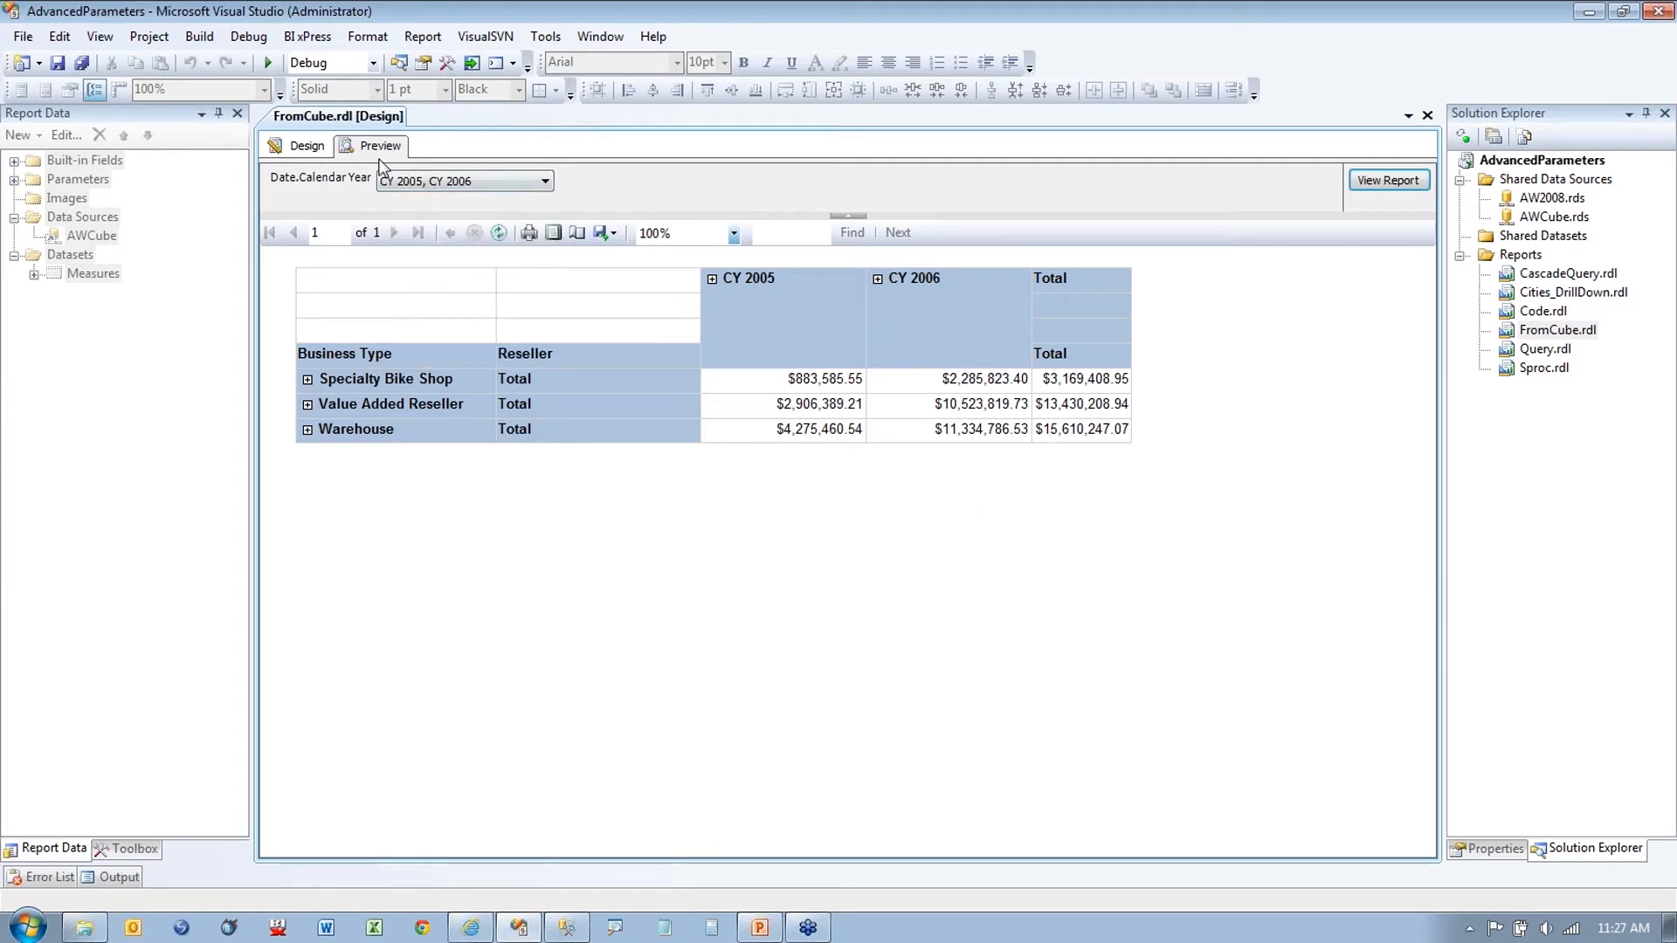
Step: In Design view, expand Measures and show hidden datasets to reveal DateCalendarYear
left_click(297, 147)
left_click(33, 275)
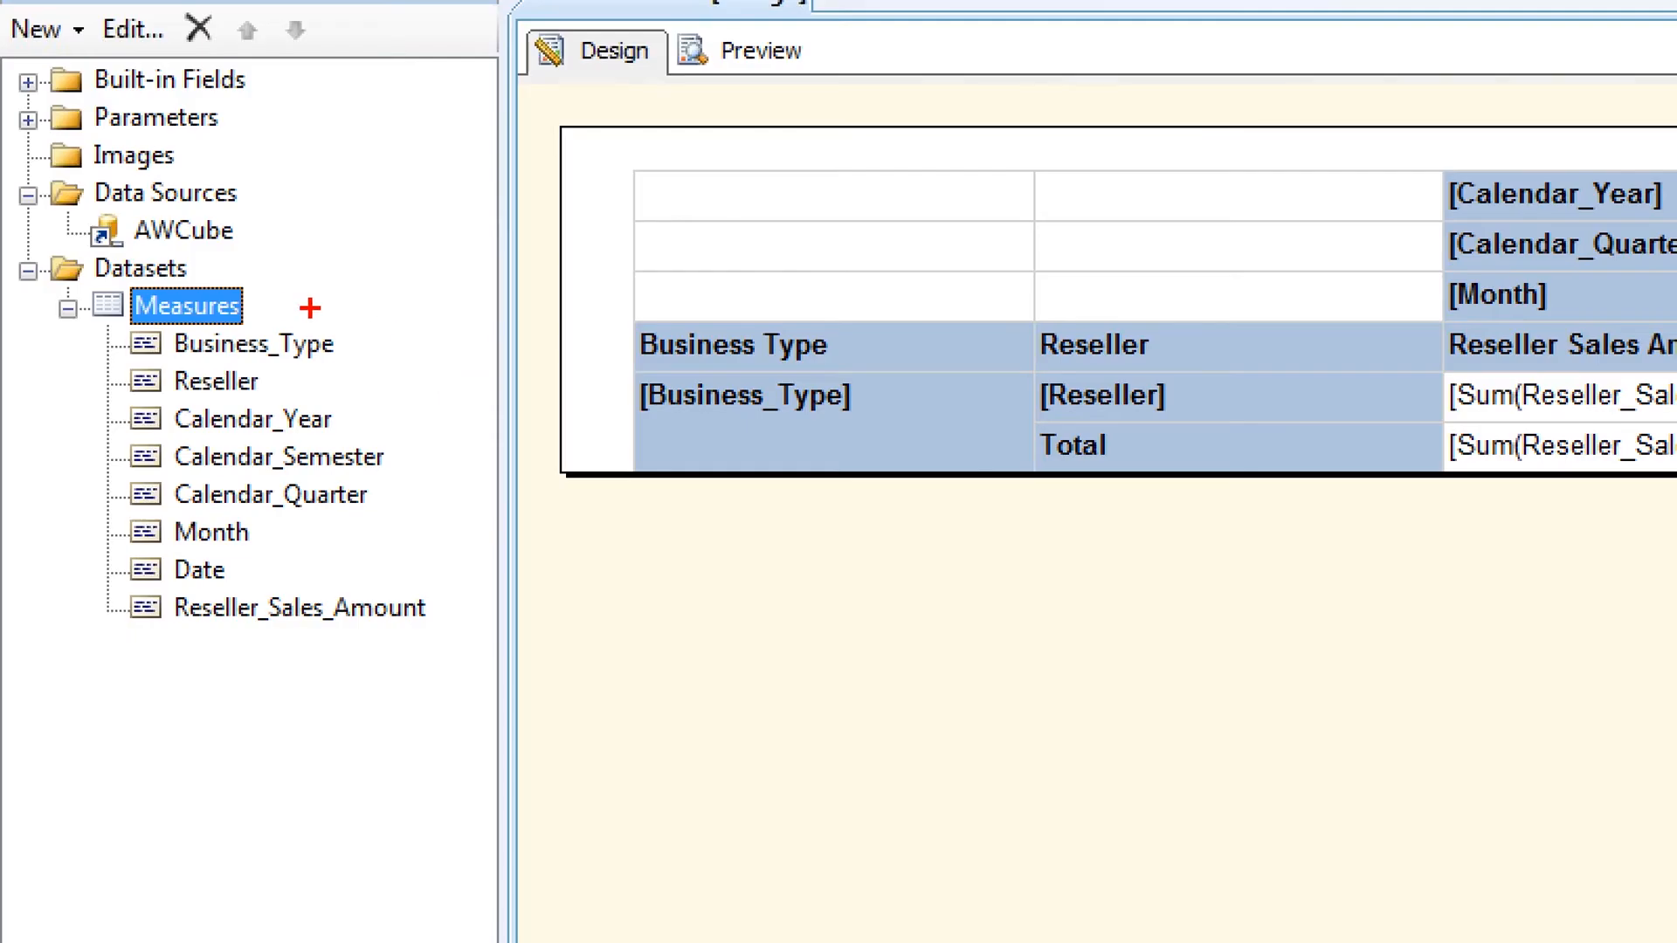
left_click_drag(158, 302, 233, 302)
left_click_drag(49, 489, 126, 491)
left_click_drag(118, 696, 192, 696)
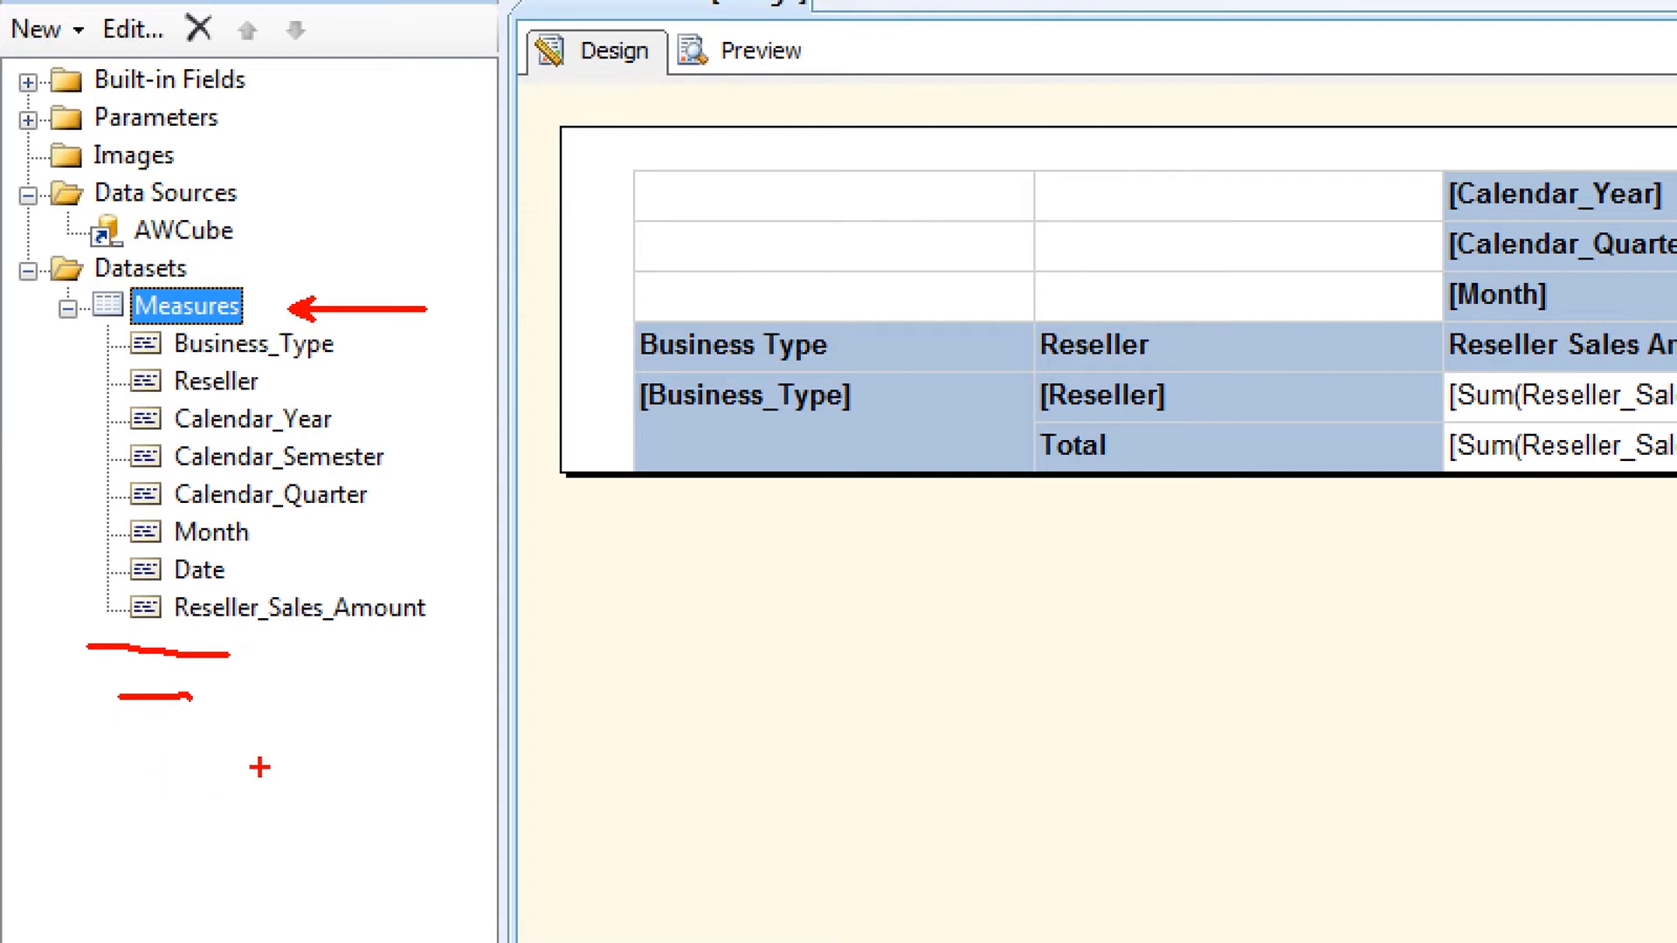
key("e")
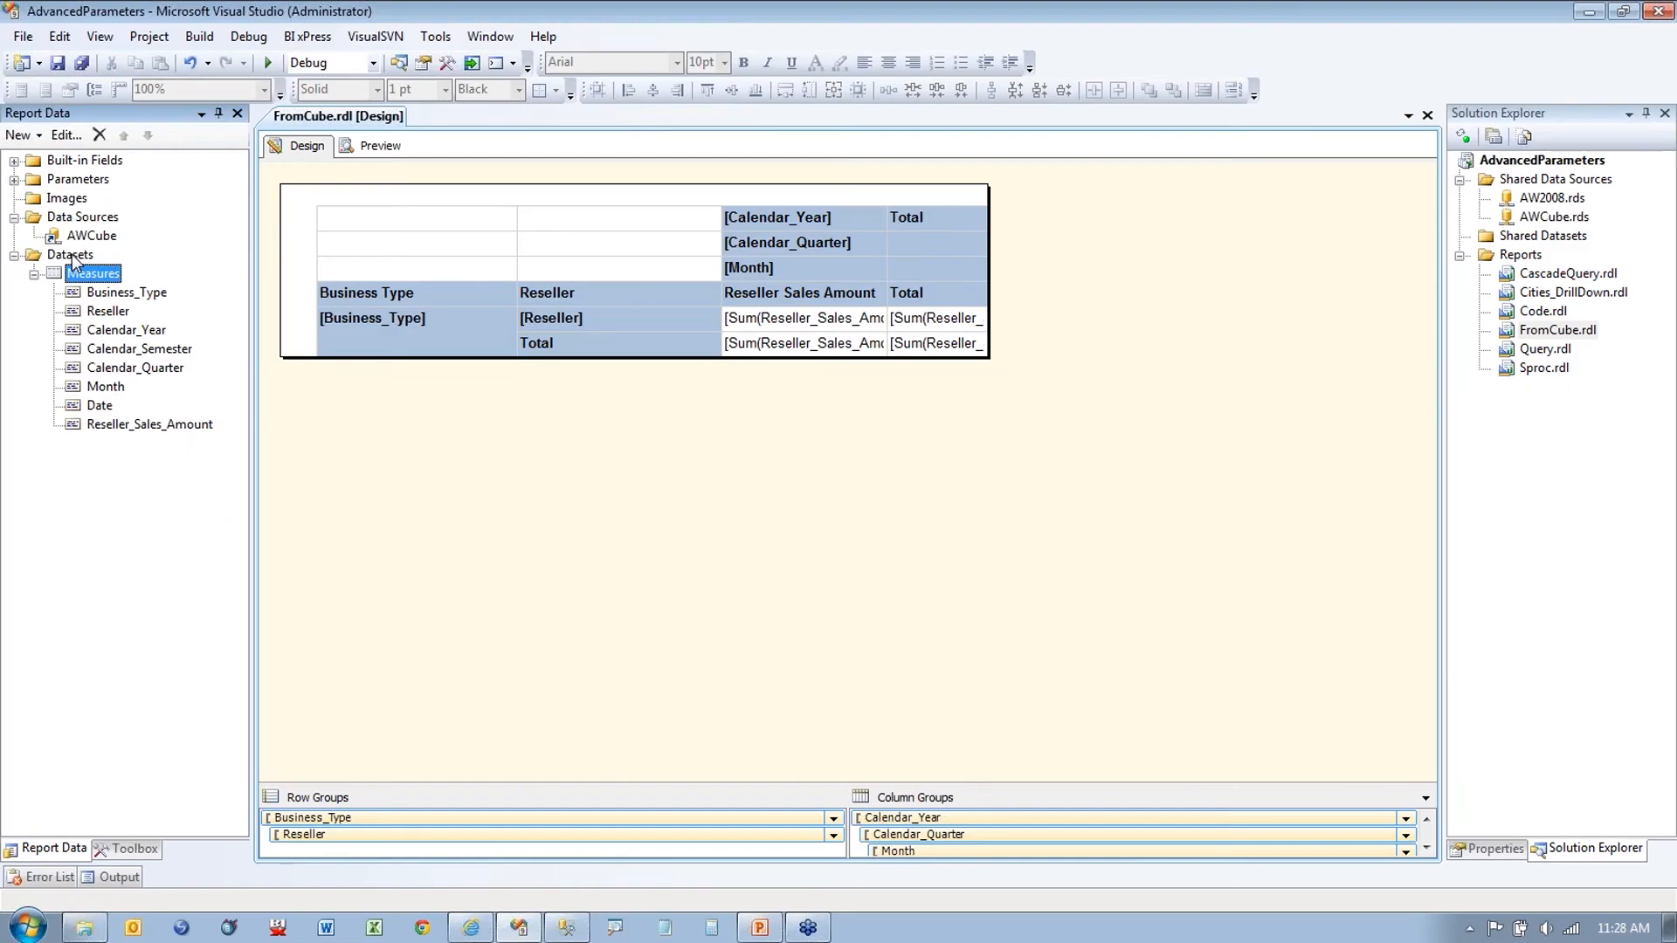
right_click(175, 268)
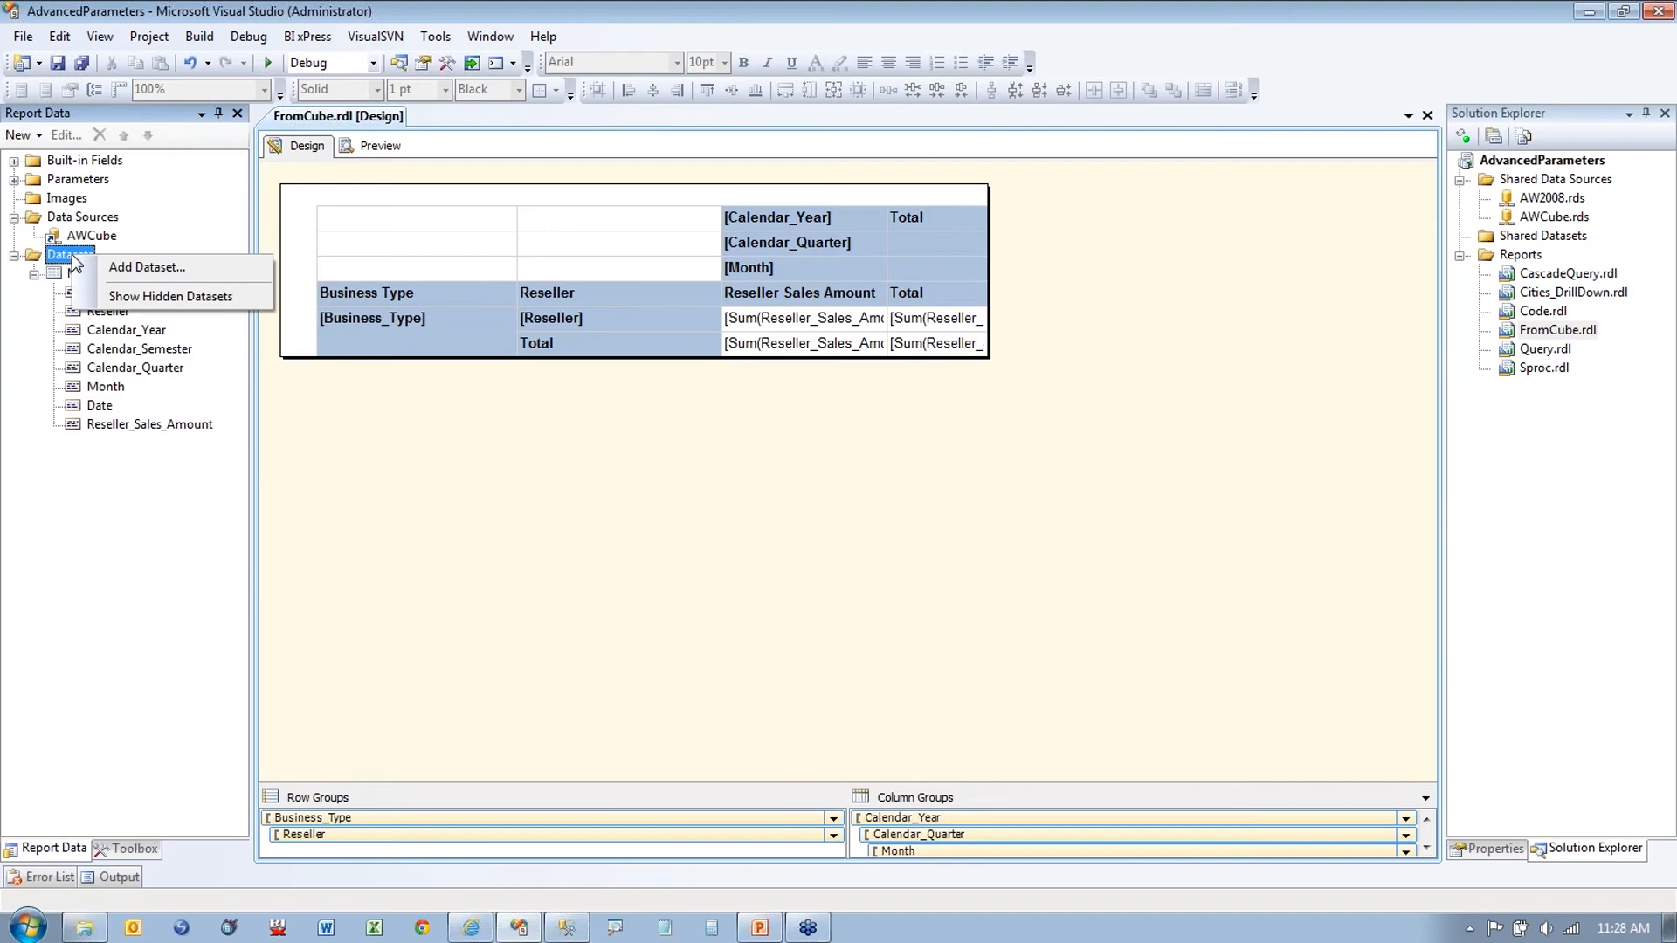
left_click(147, 297)
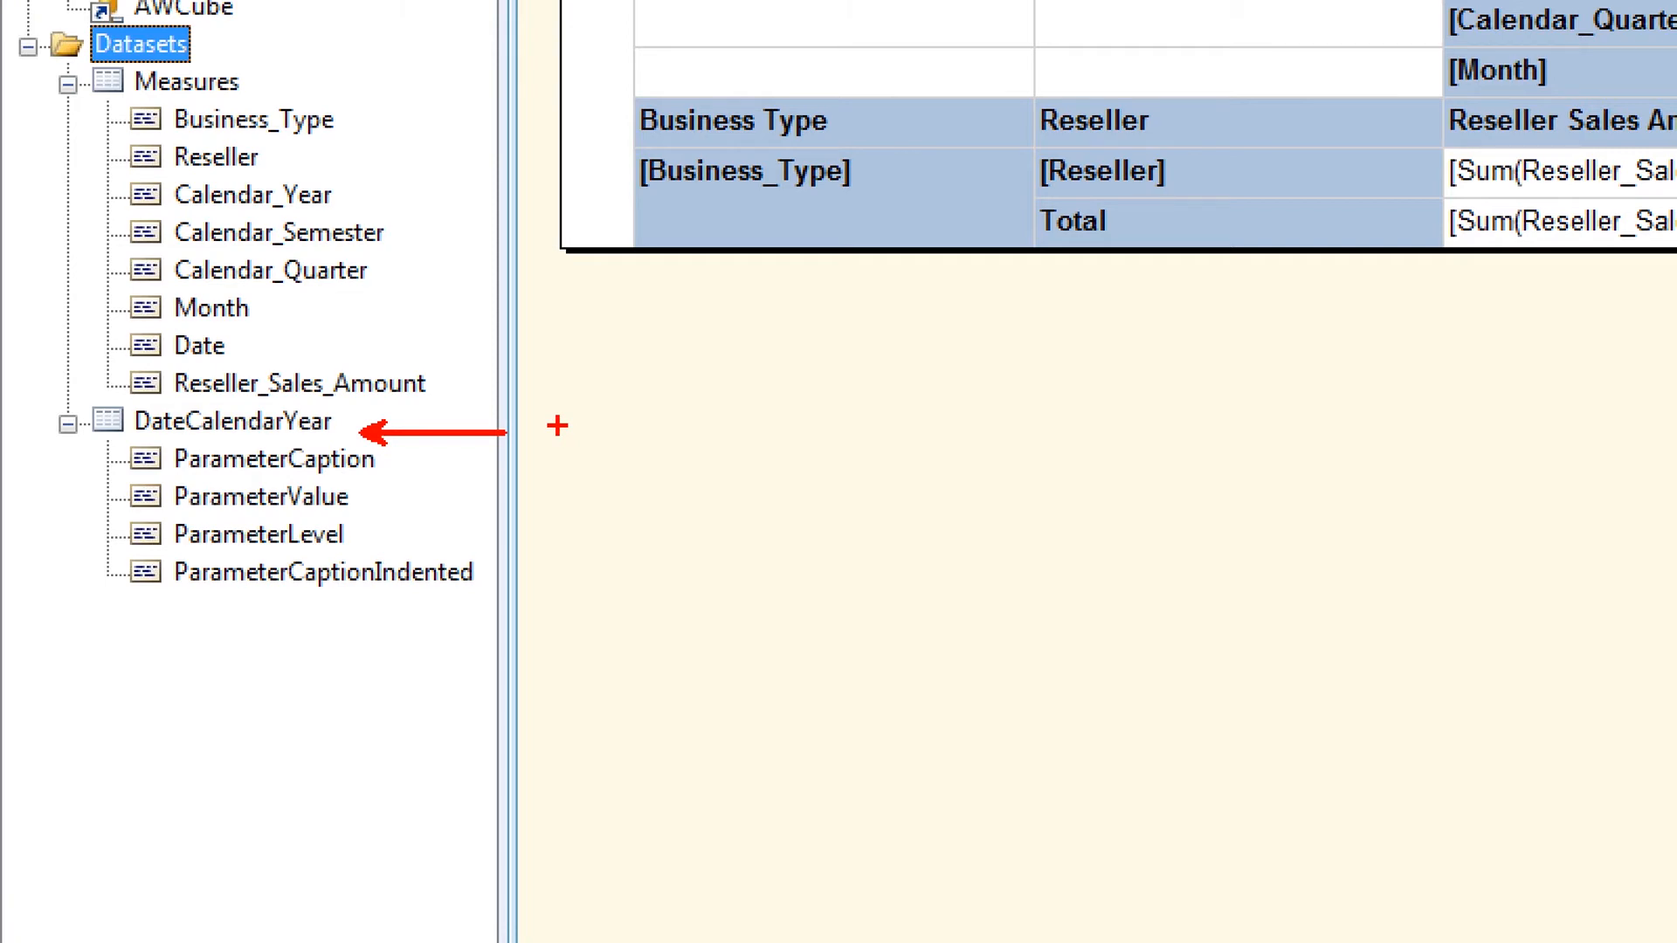
Step: Run the DateCalendarYear query in a maximized Query Designer and widen the ParameterValue column
right_click(258, 429)
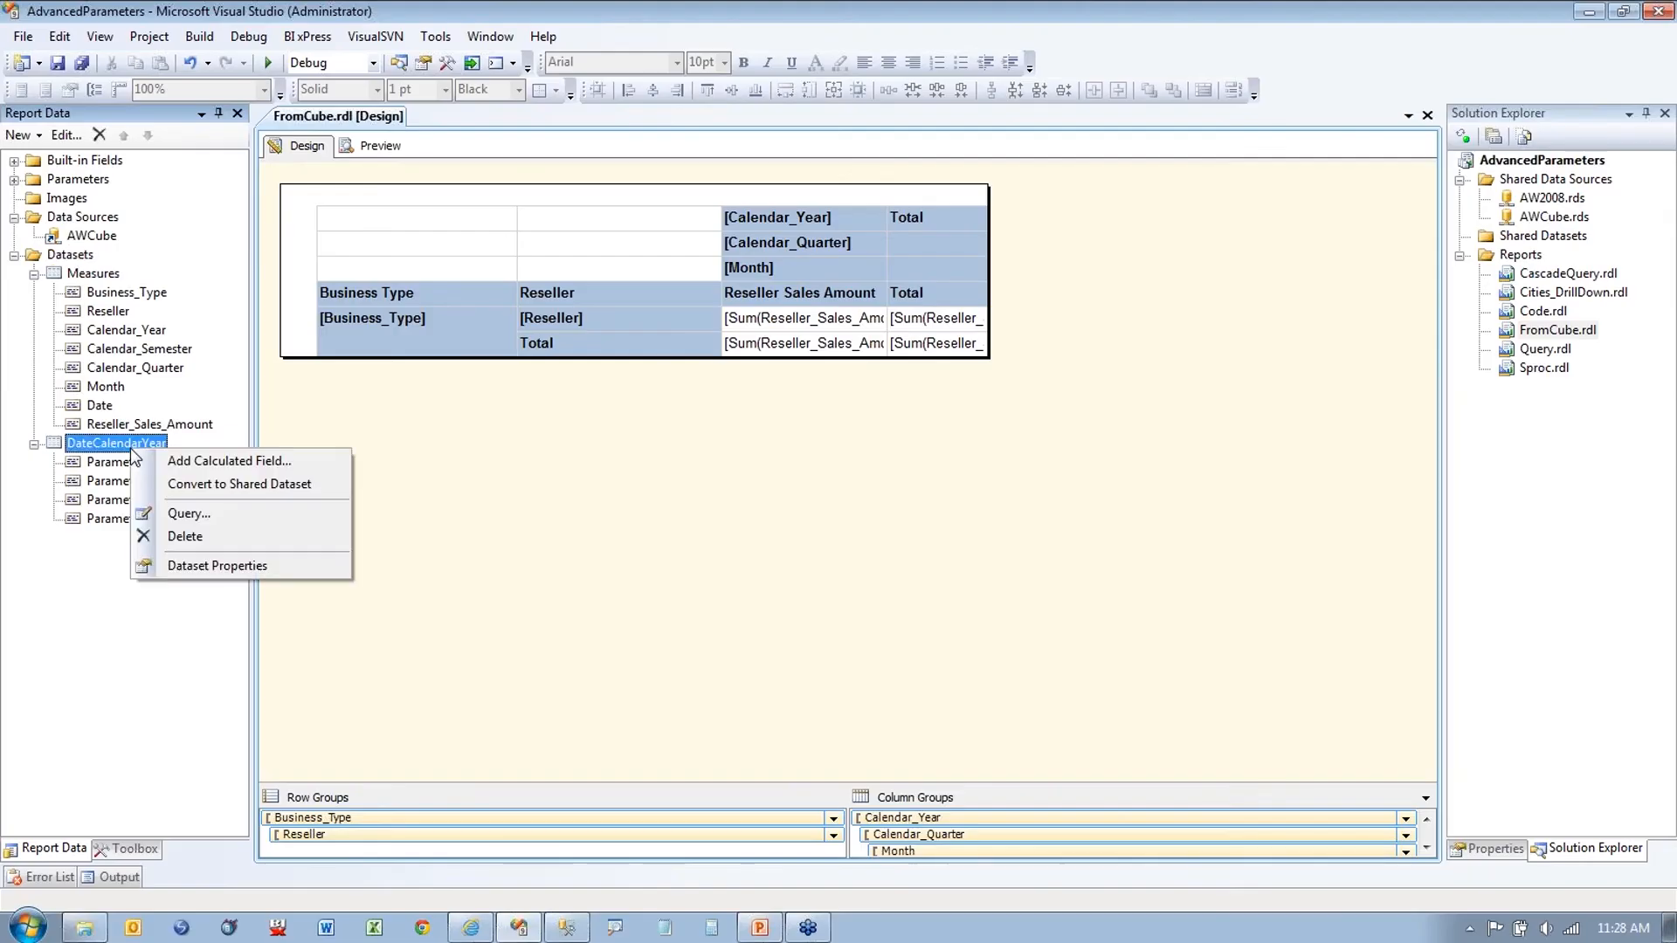
left_click(219, 565)
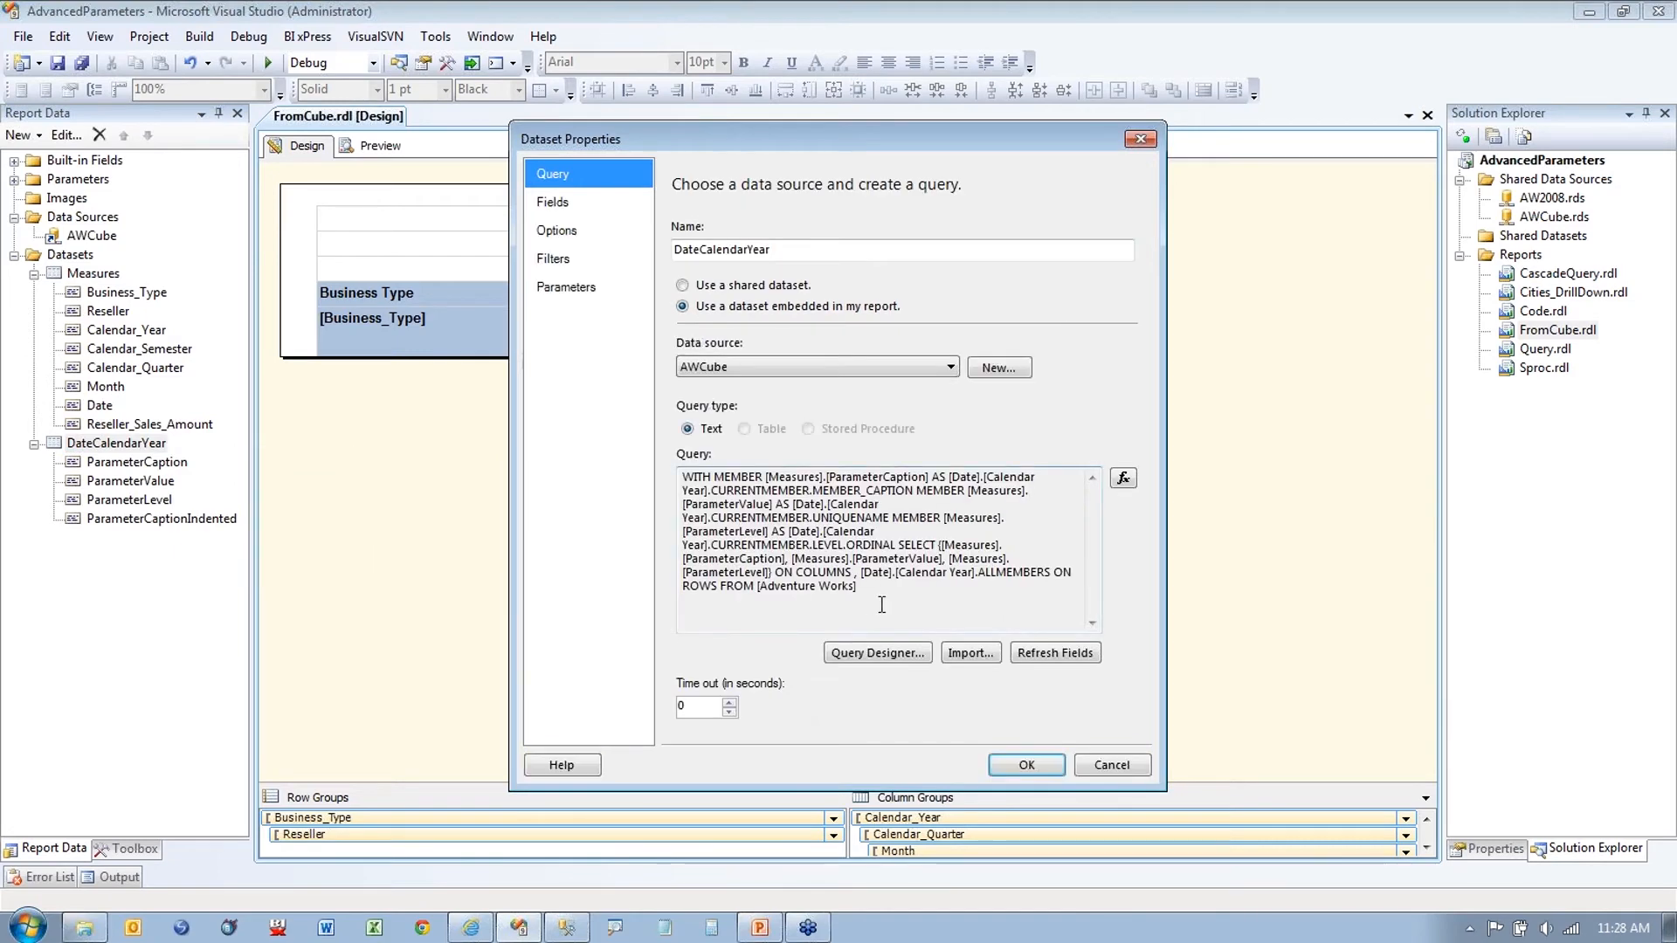
left_click_drag(860, 587, 658, 447)
left_click(895, 614)
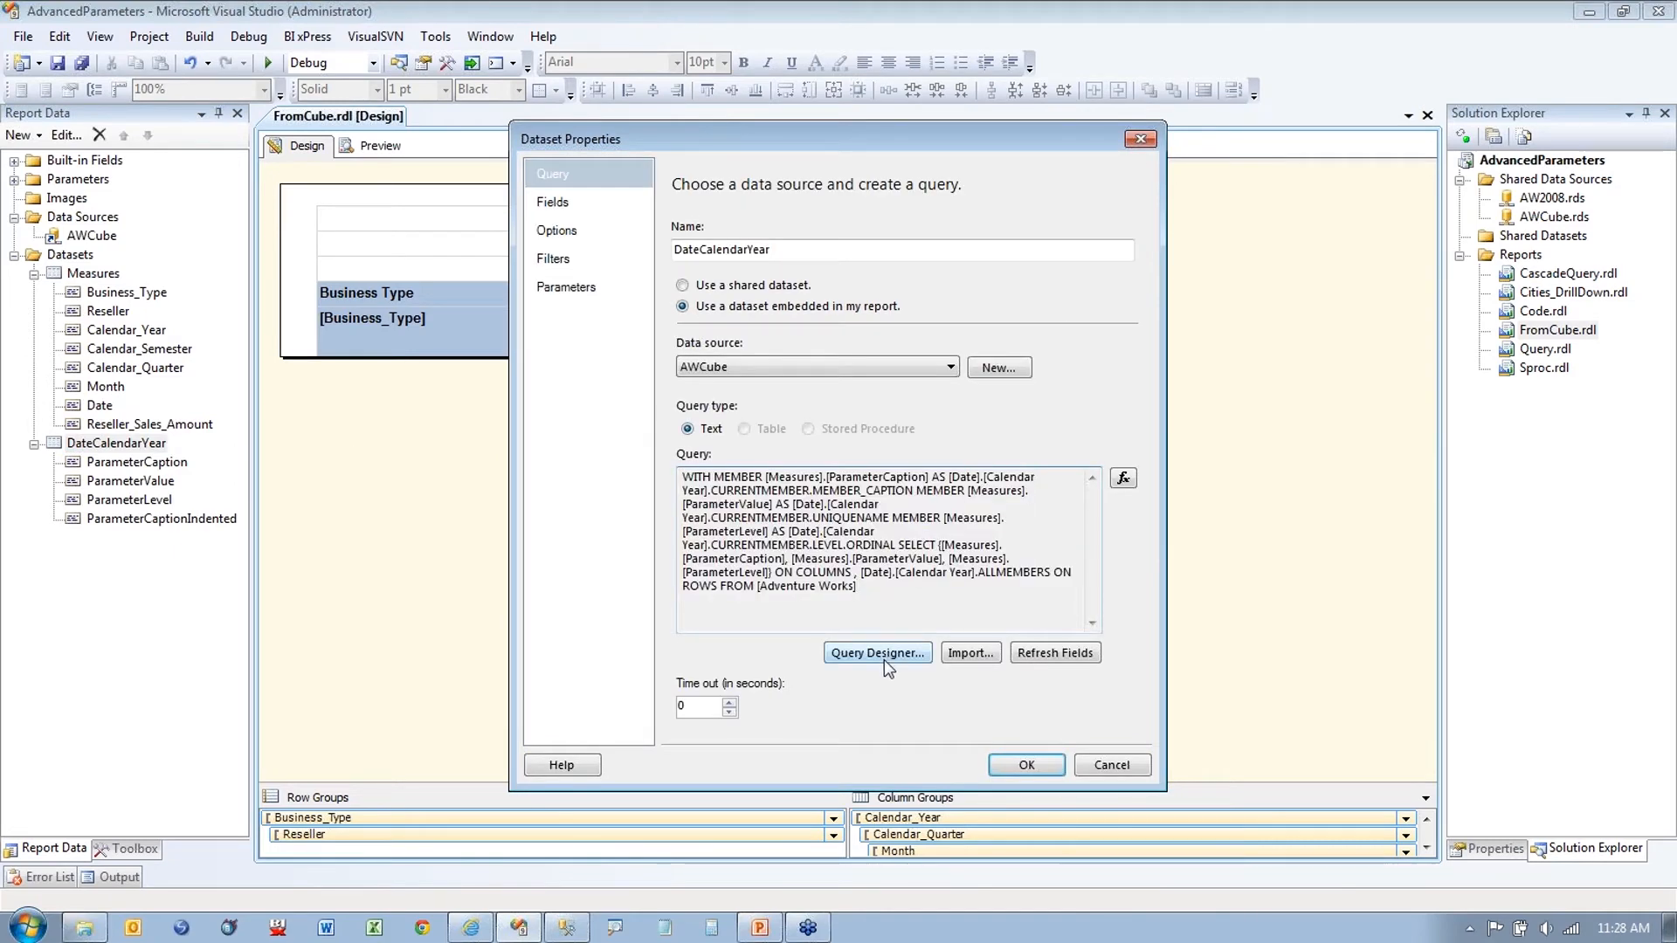
left_click(878, 653)
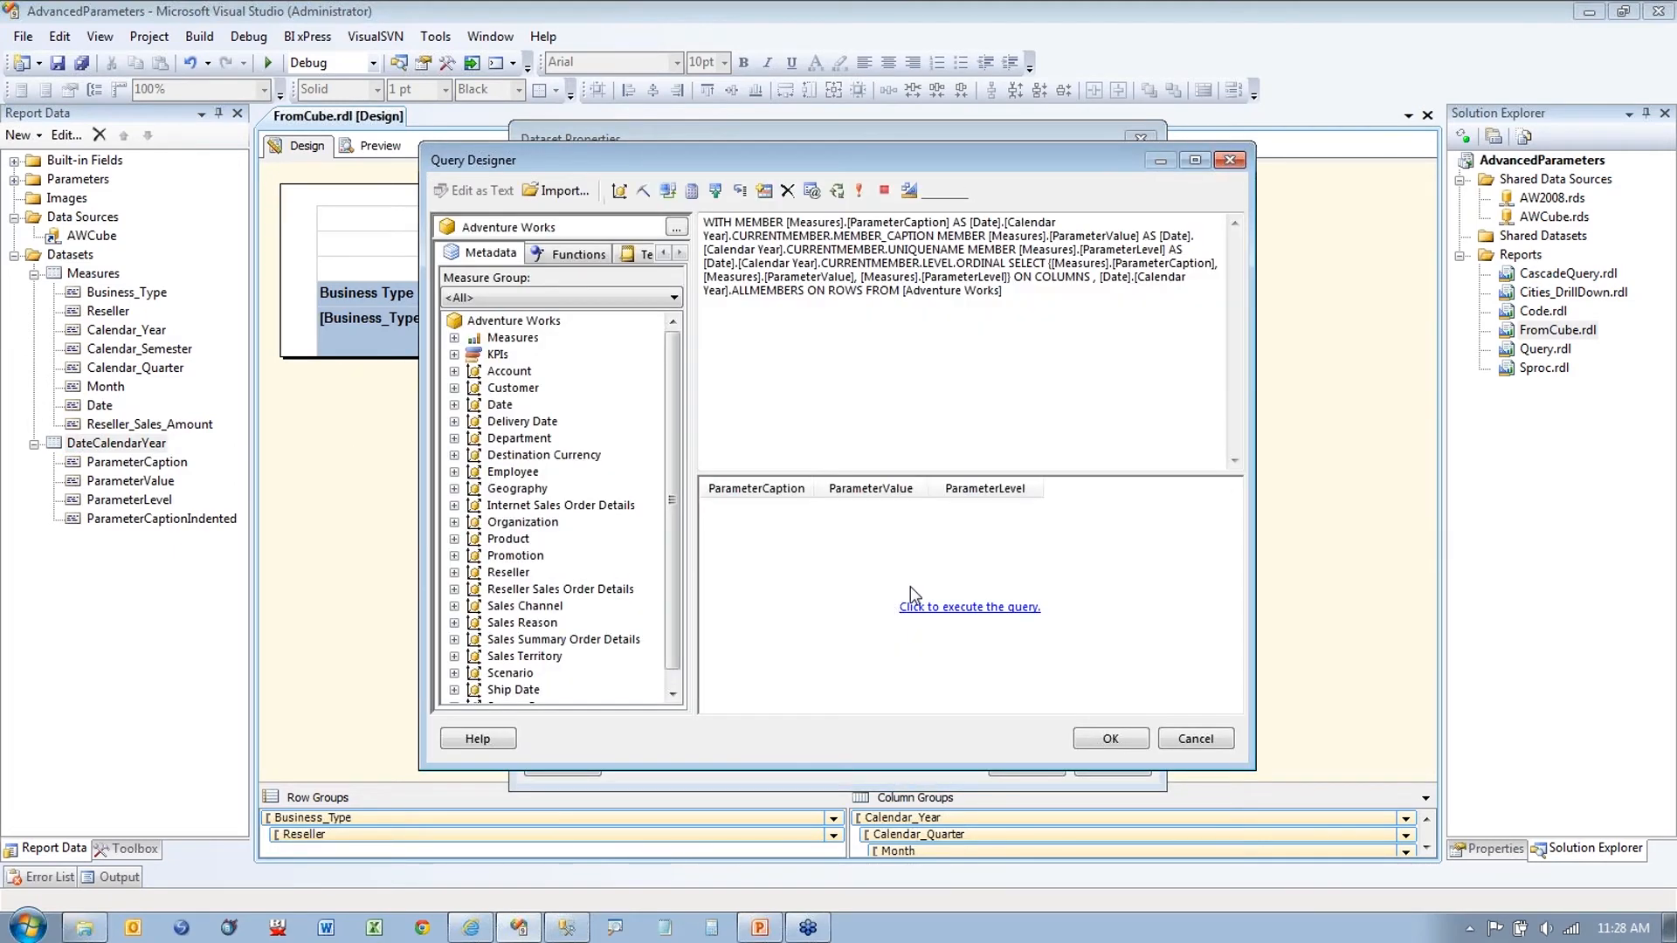
left_click(860, 192)
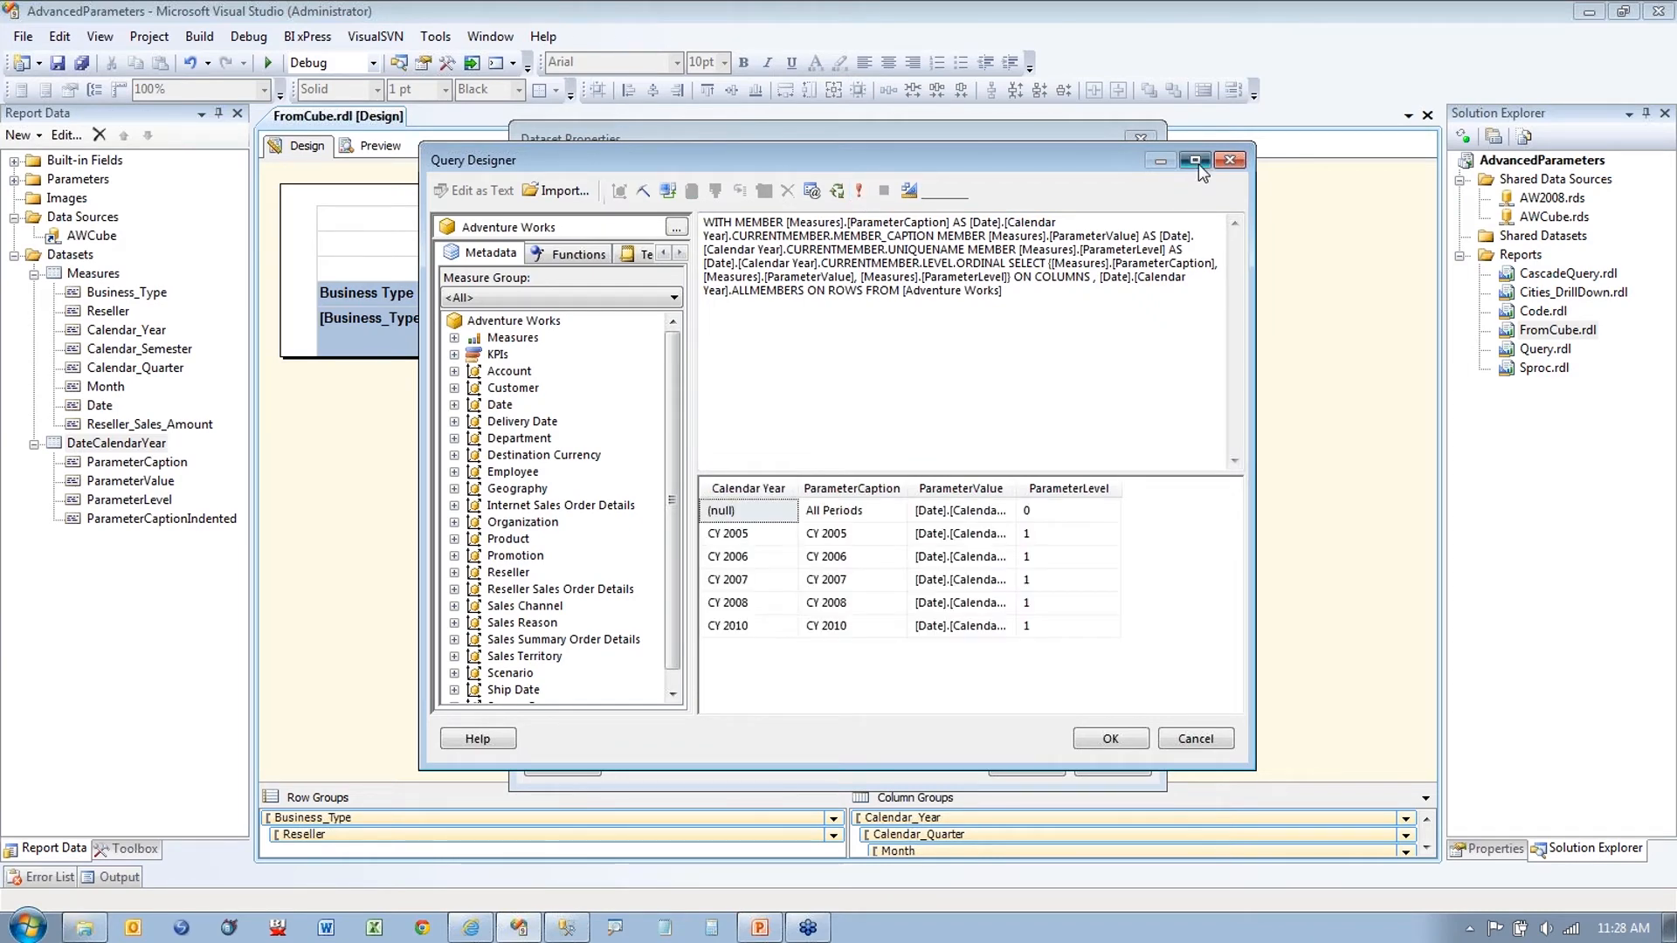
left_click(1195, 159)
left_click_drag(589, 342, 795, 346)
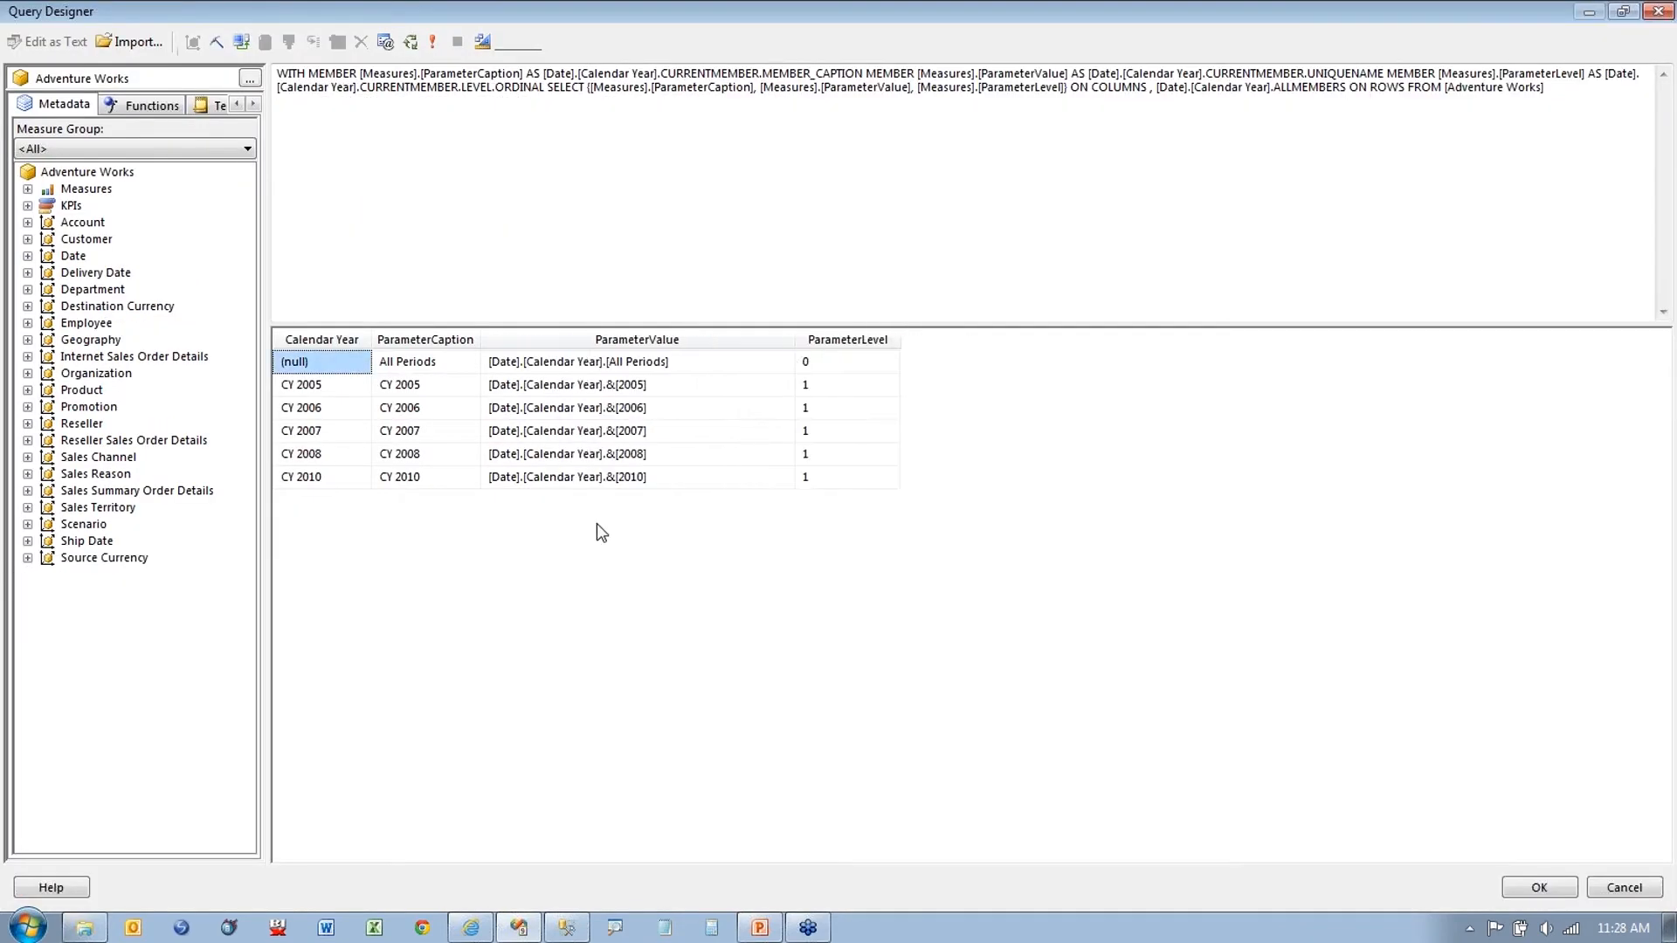
Step: Annotate the ParameterCaption, ParameterValue, ParameterLevel and Calendar Year columns, then close the designer
key("ctrl+1")
left_click(866, 530)
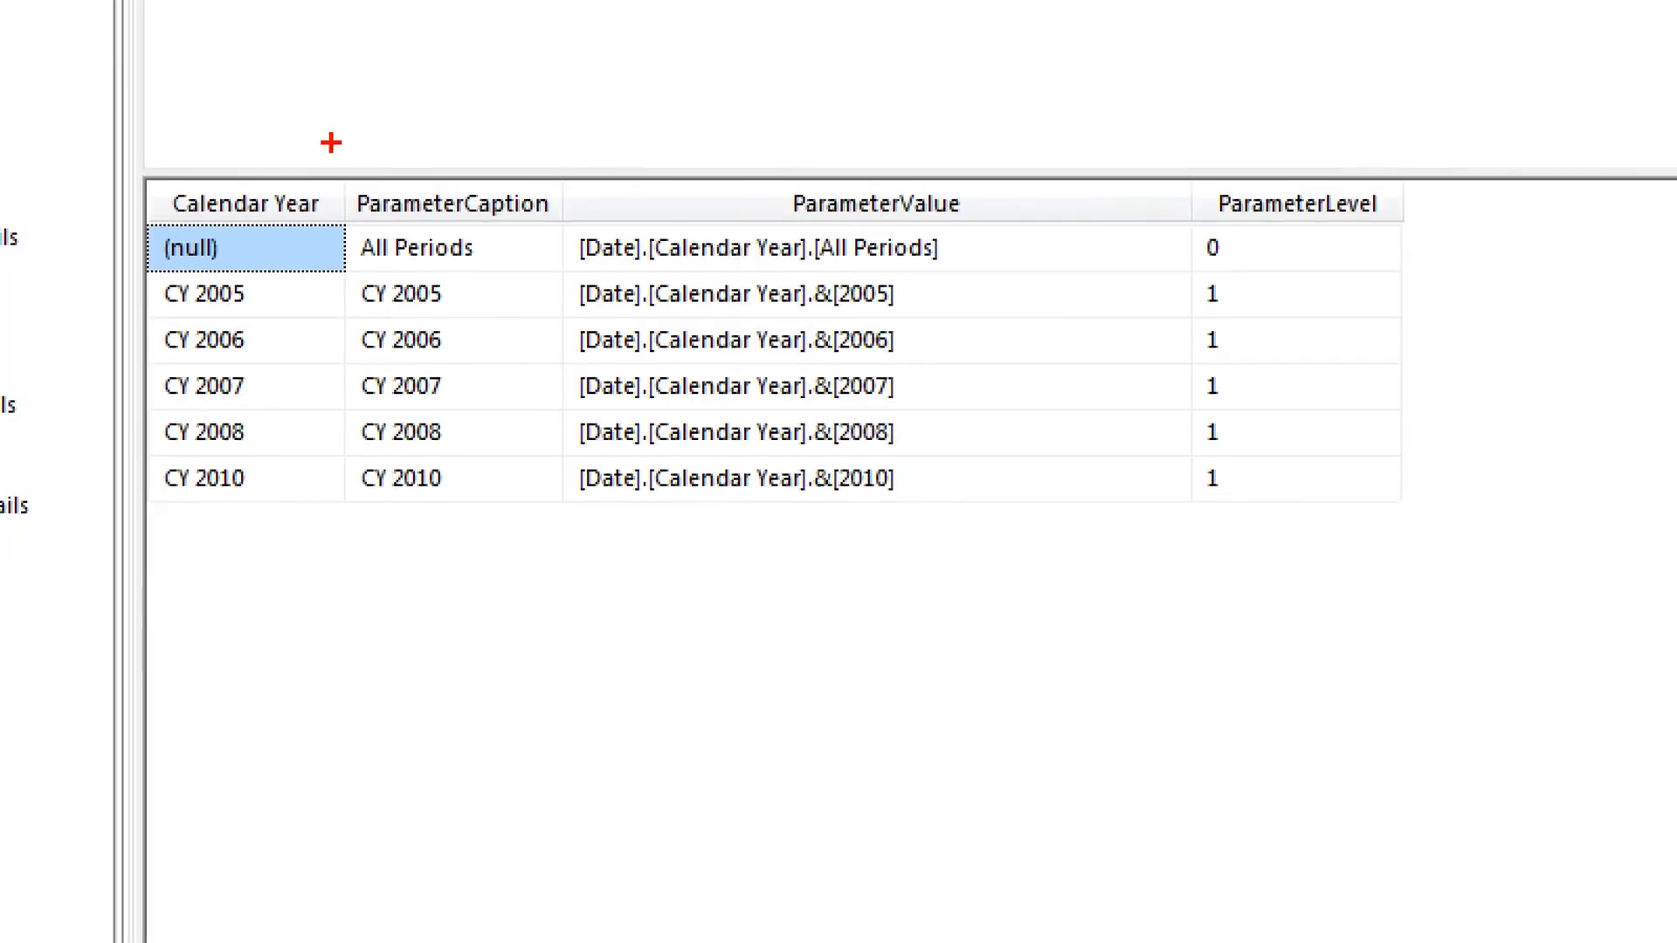
left_click_drag(265, 176, 326, 161)
left_click_drag(495, 186, 532, 153)
left_click_drag(908, 175, 947, 141)
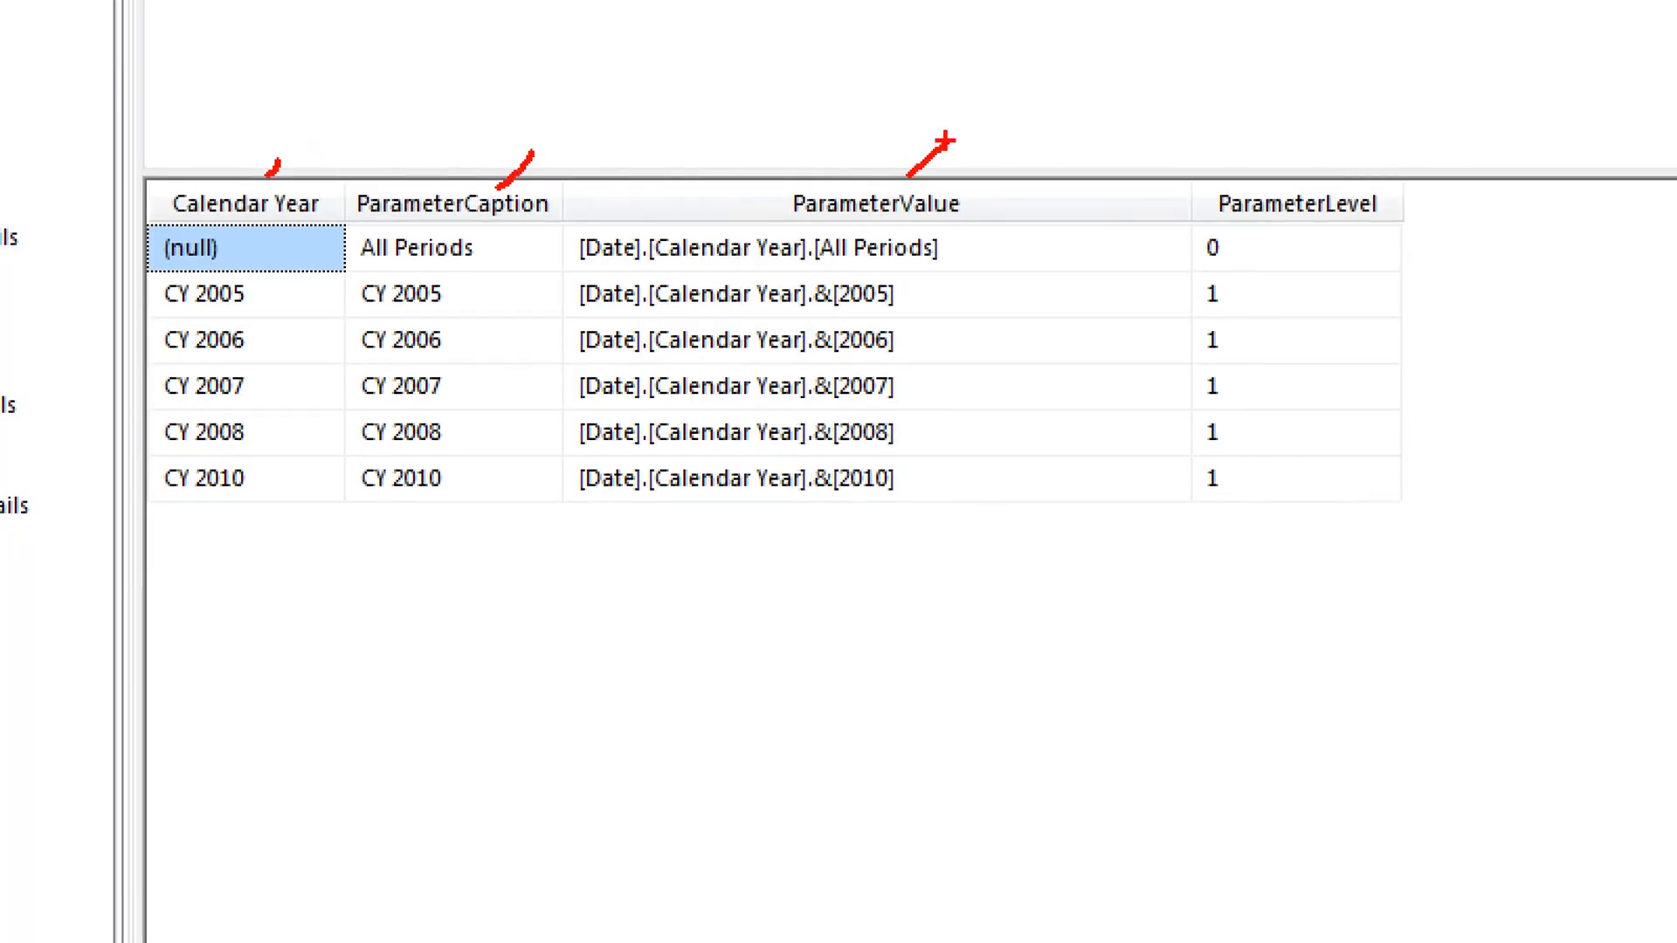
left_click_drag(1329, 179, 1367, 145)
mouse_move(976, 235)
left_mouse_down()
mouse_move(983, 528)
mouse_move(568, 546)
mouse_move(558, 253)
mouse_move(751, 164)
mouse_move(942, 187)
mouse_move(983, 241)
left_mouse_up()
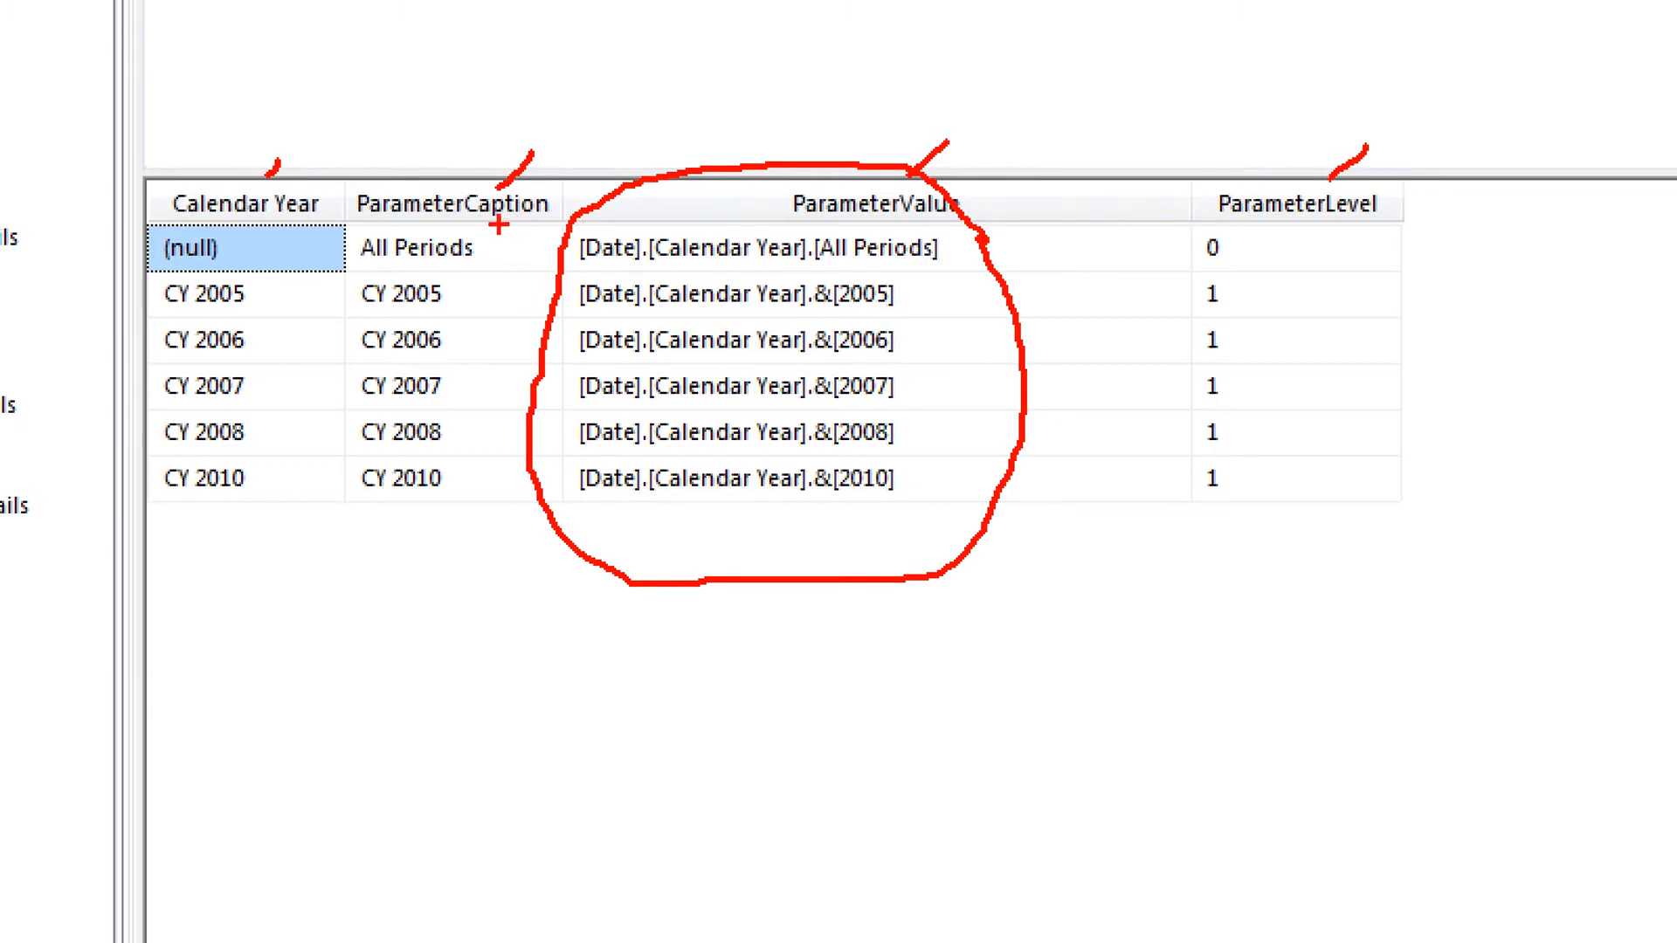
key("e")
mouse_move(312, 260)
left_mouse_down()
mouse_move(334, 185)
mouse_move(470, 539)
mouse_move(536, 148)
mouse_move(358, 203)
left_mouse_up()
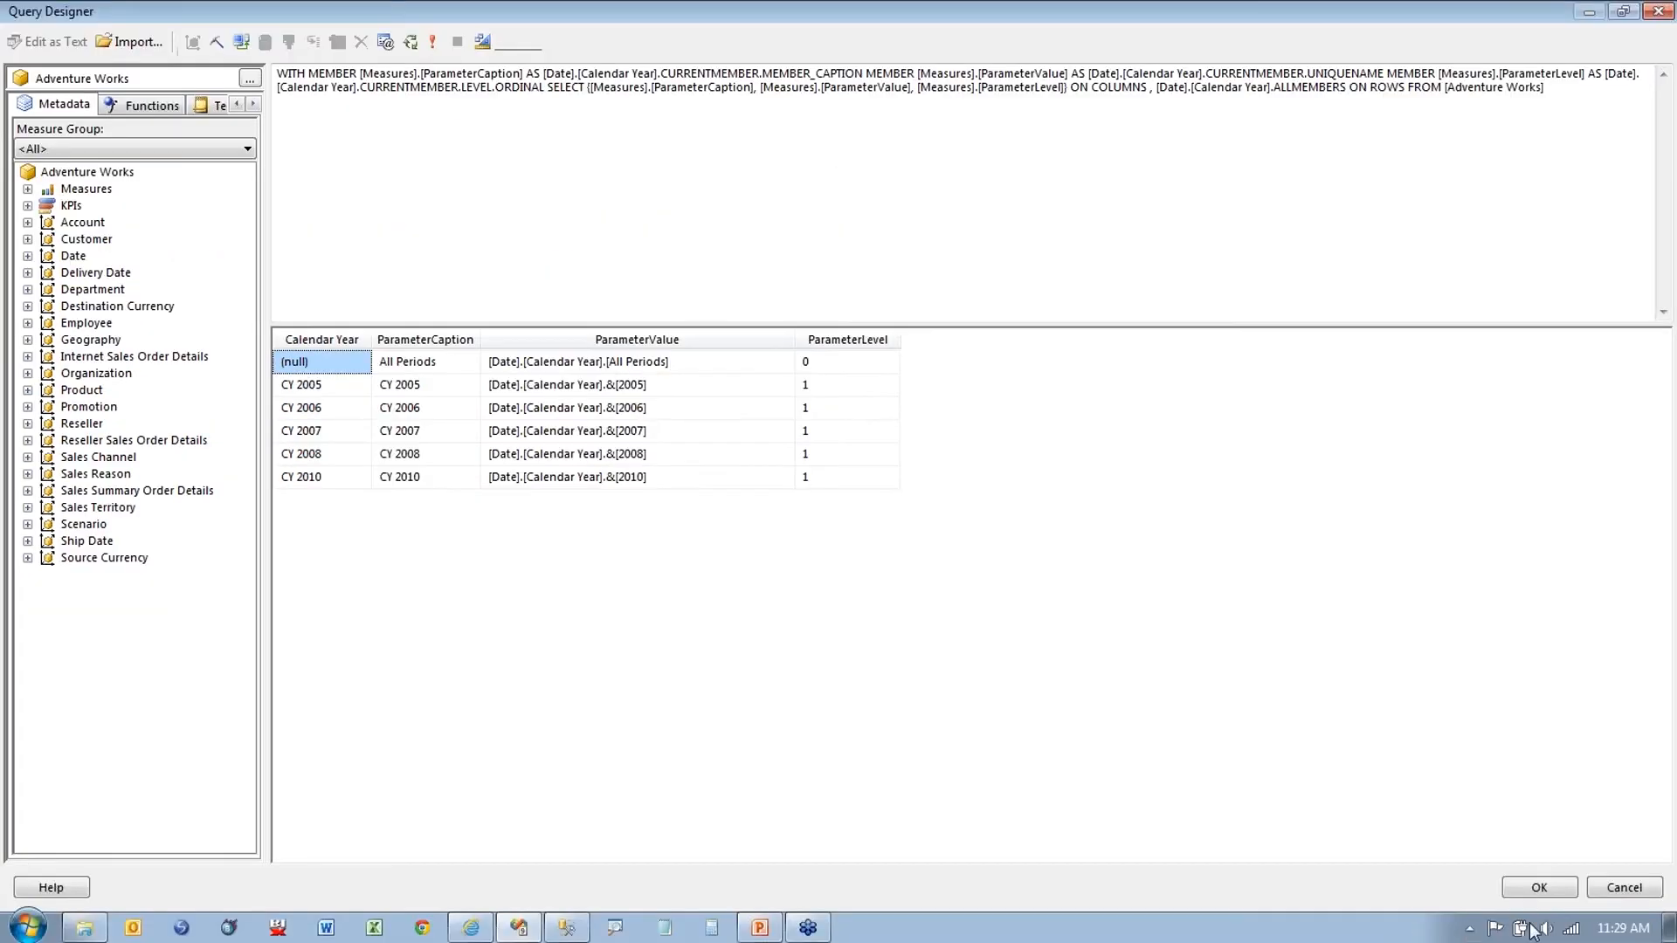
left_click(1623, 884)
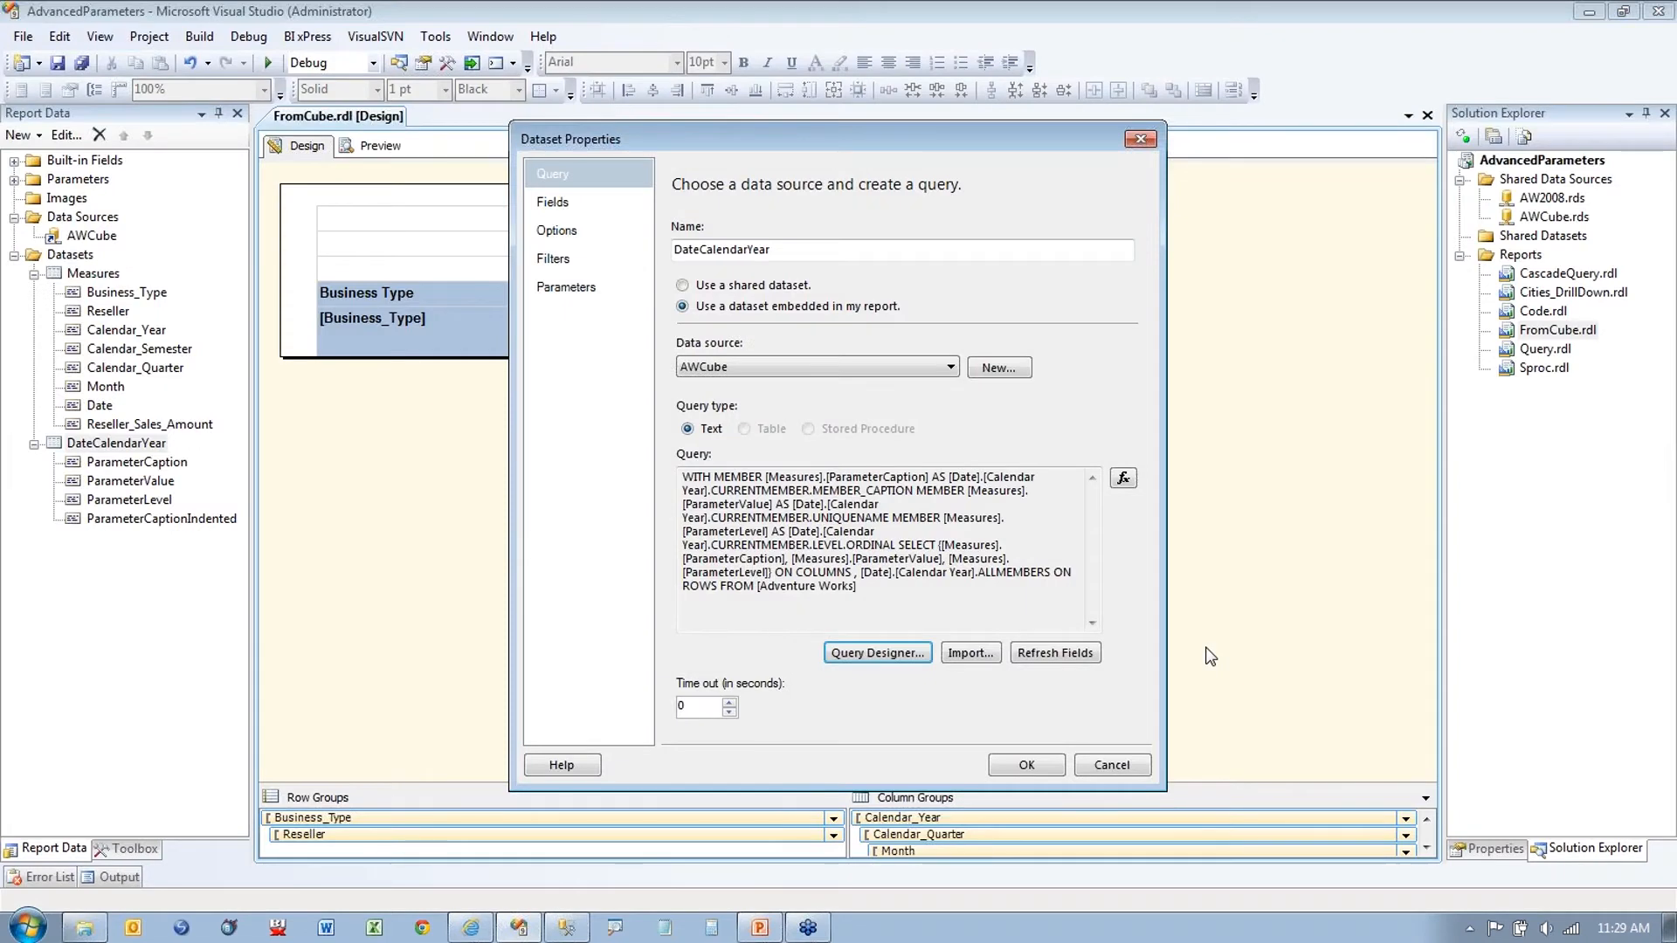
Step: Review the DateCalendarYear parameter's available and default values, then cancel without changes
left_click(1109, 765)
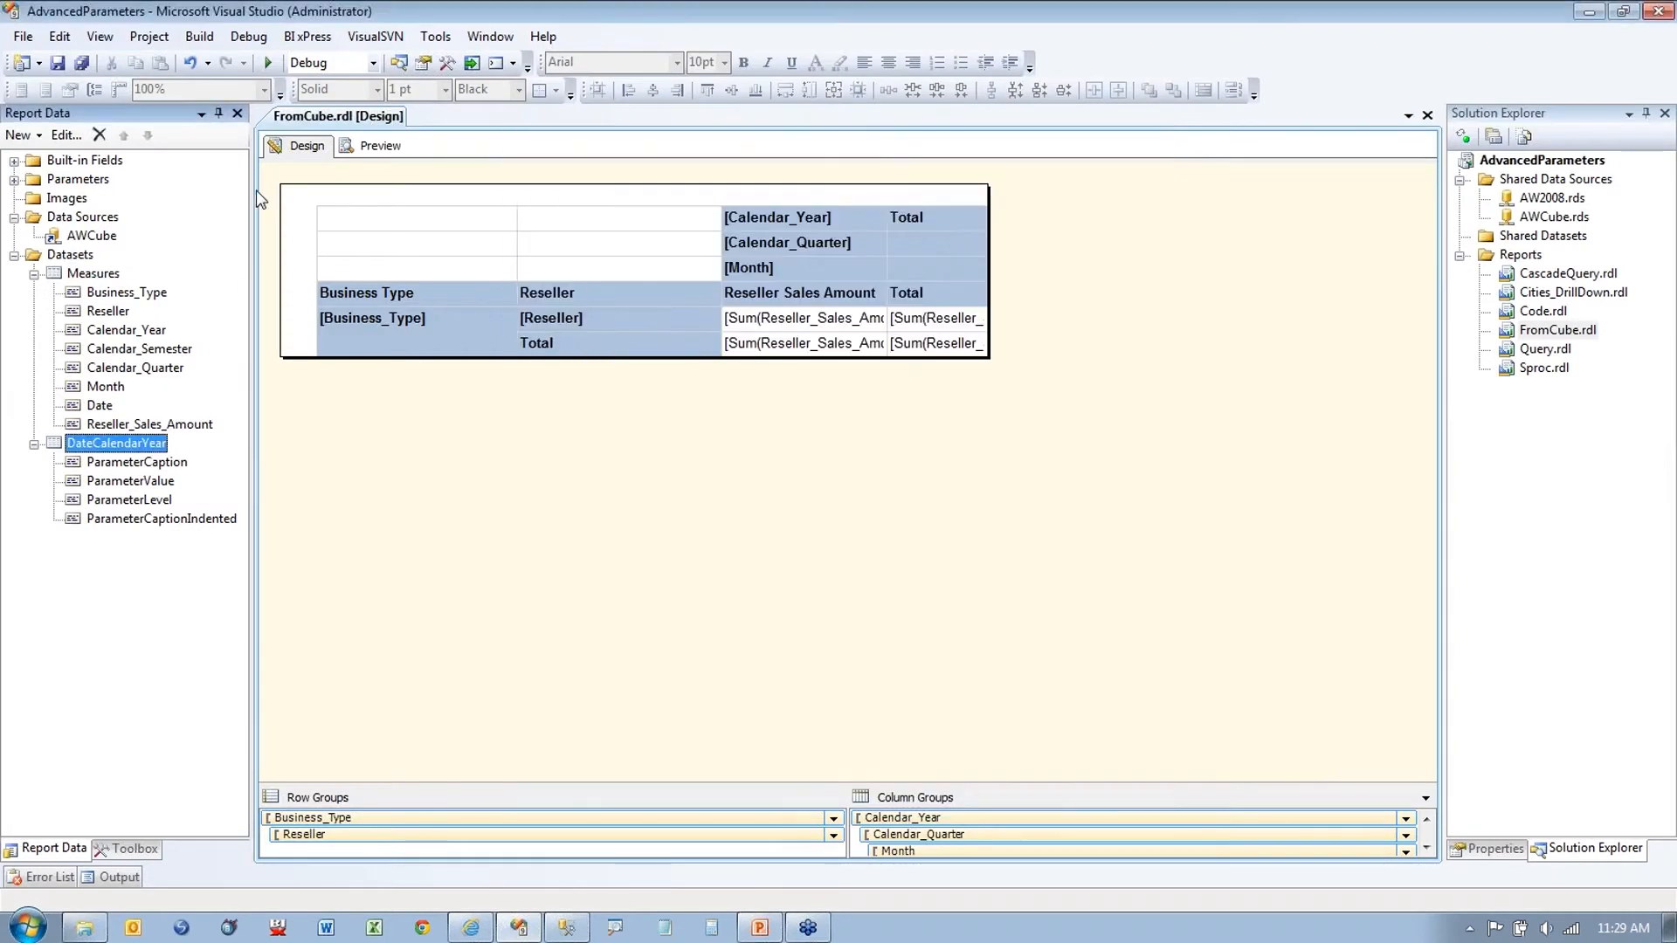
right_click(103, 198)
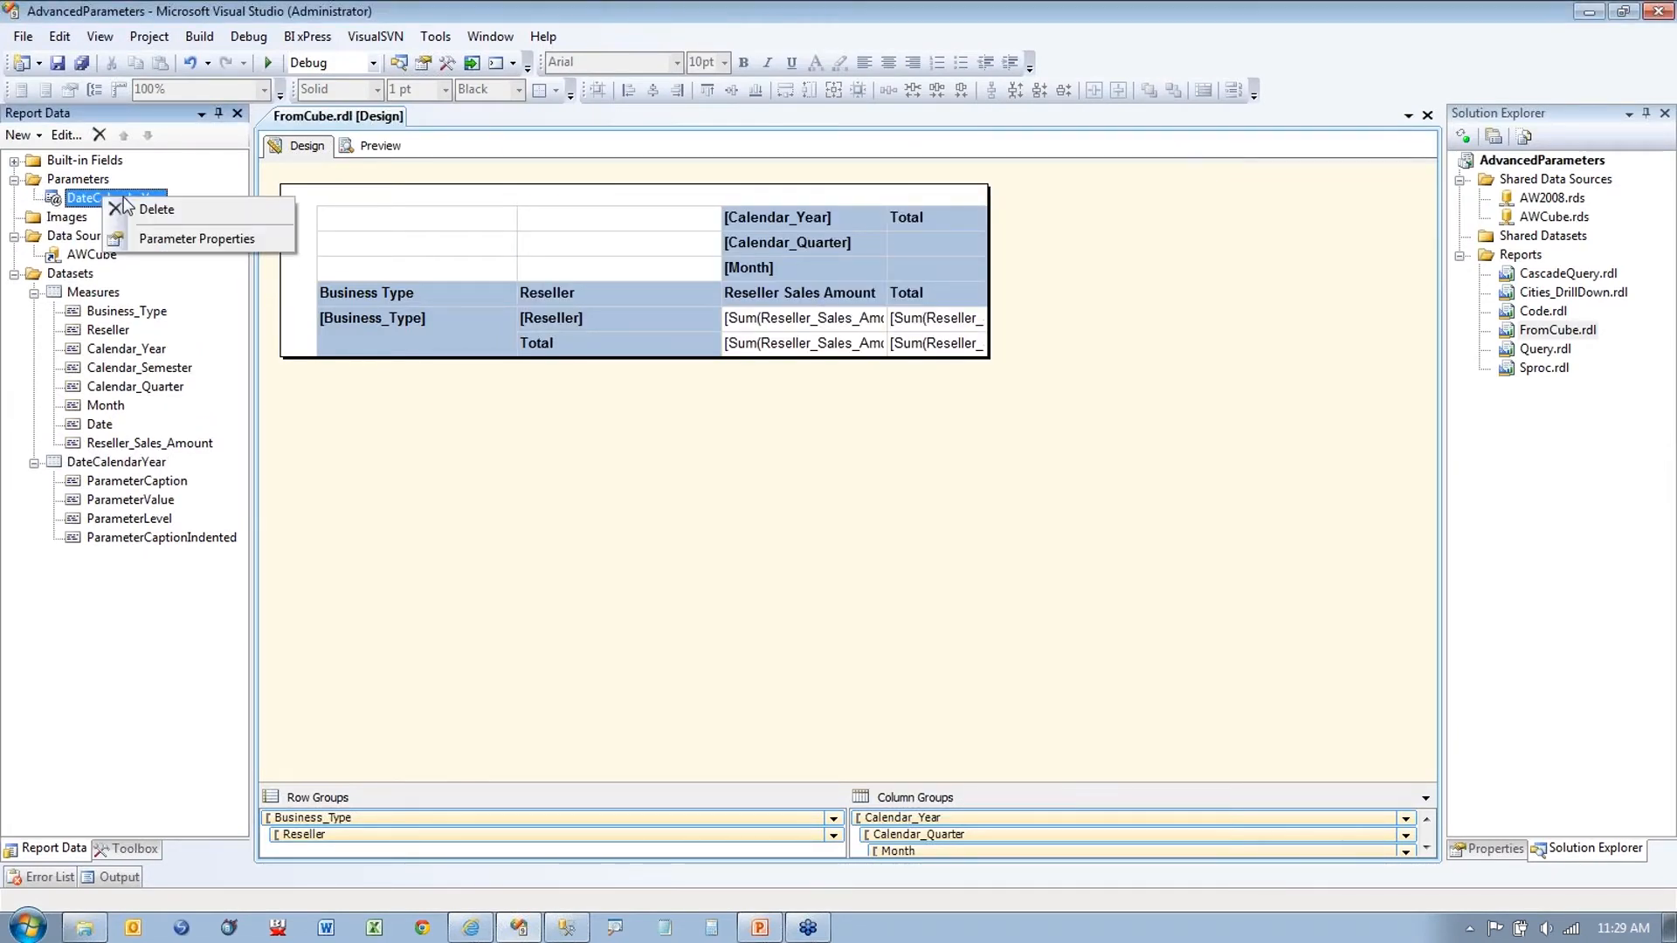
left_click(134, 237)
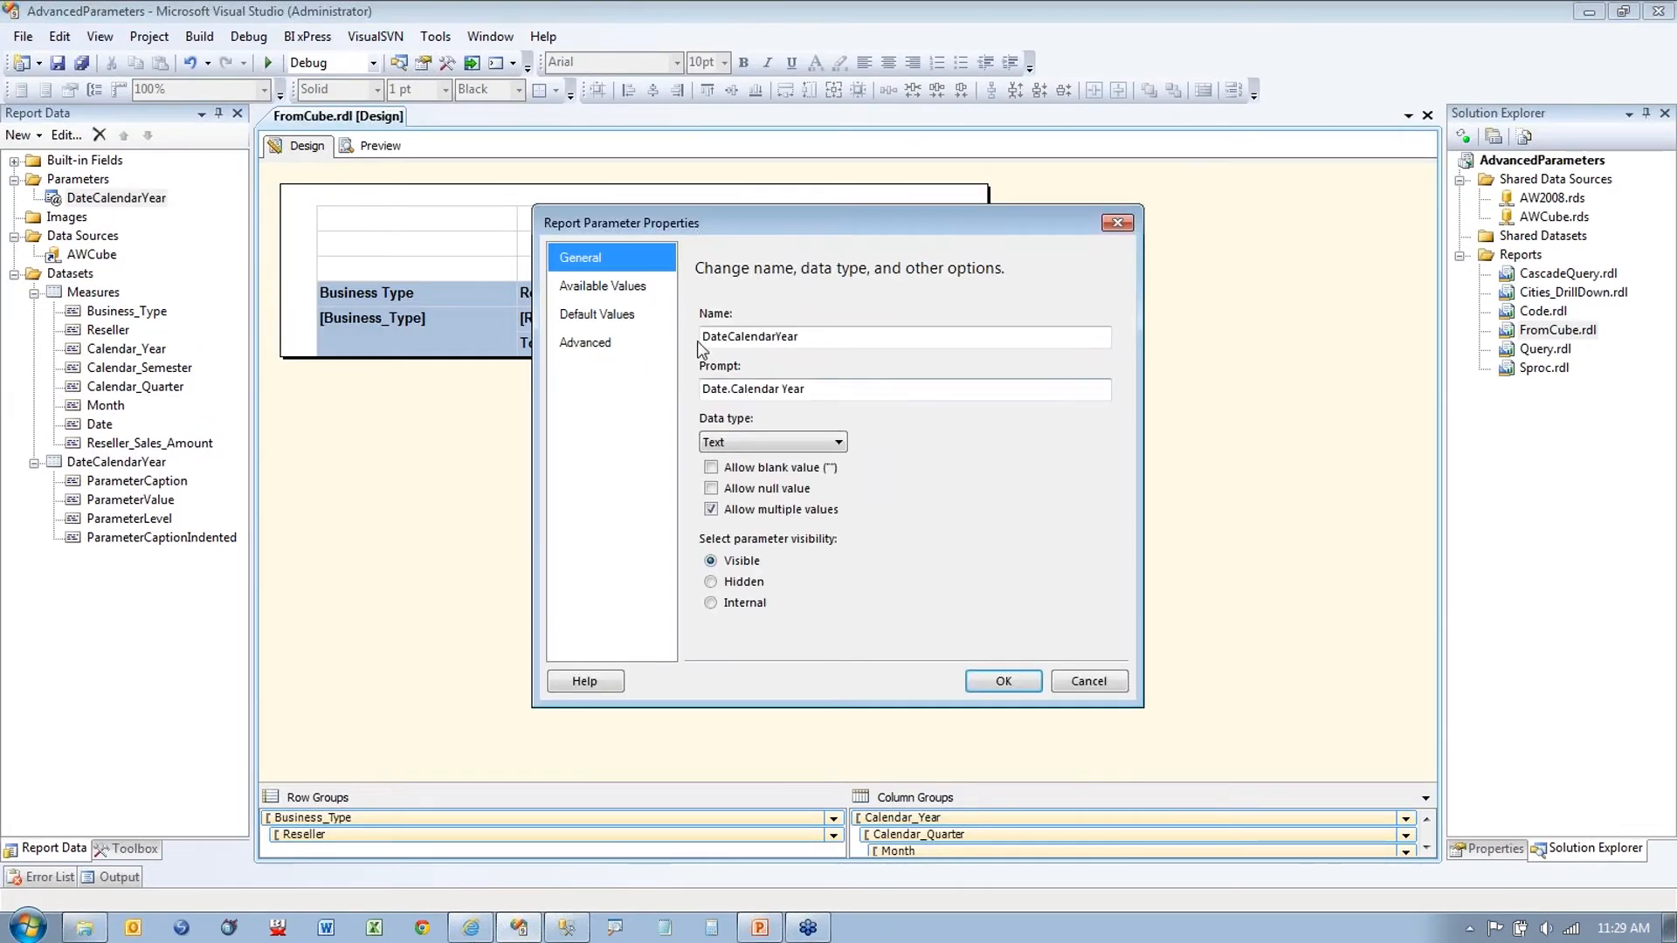
left_click(602, 286)
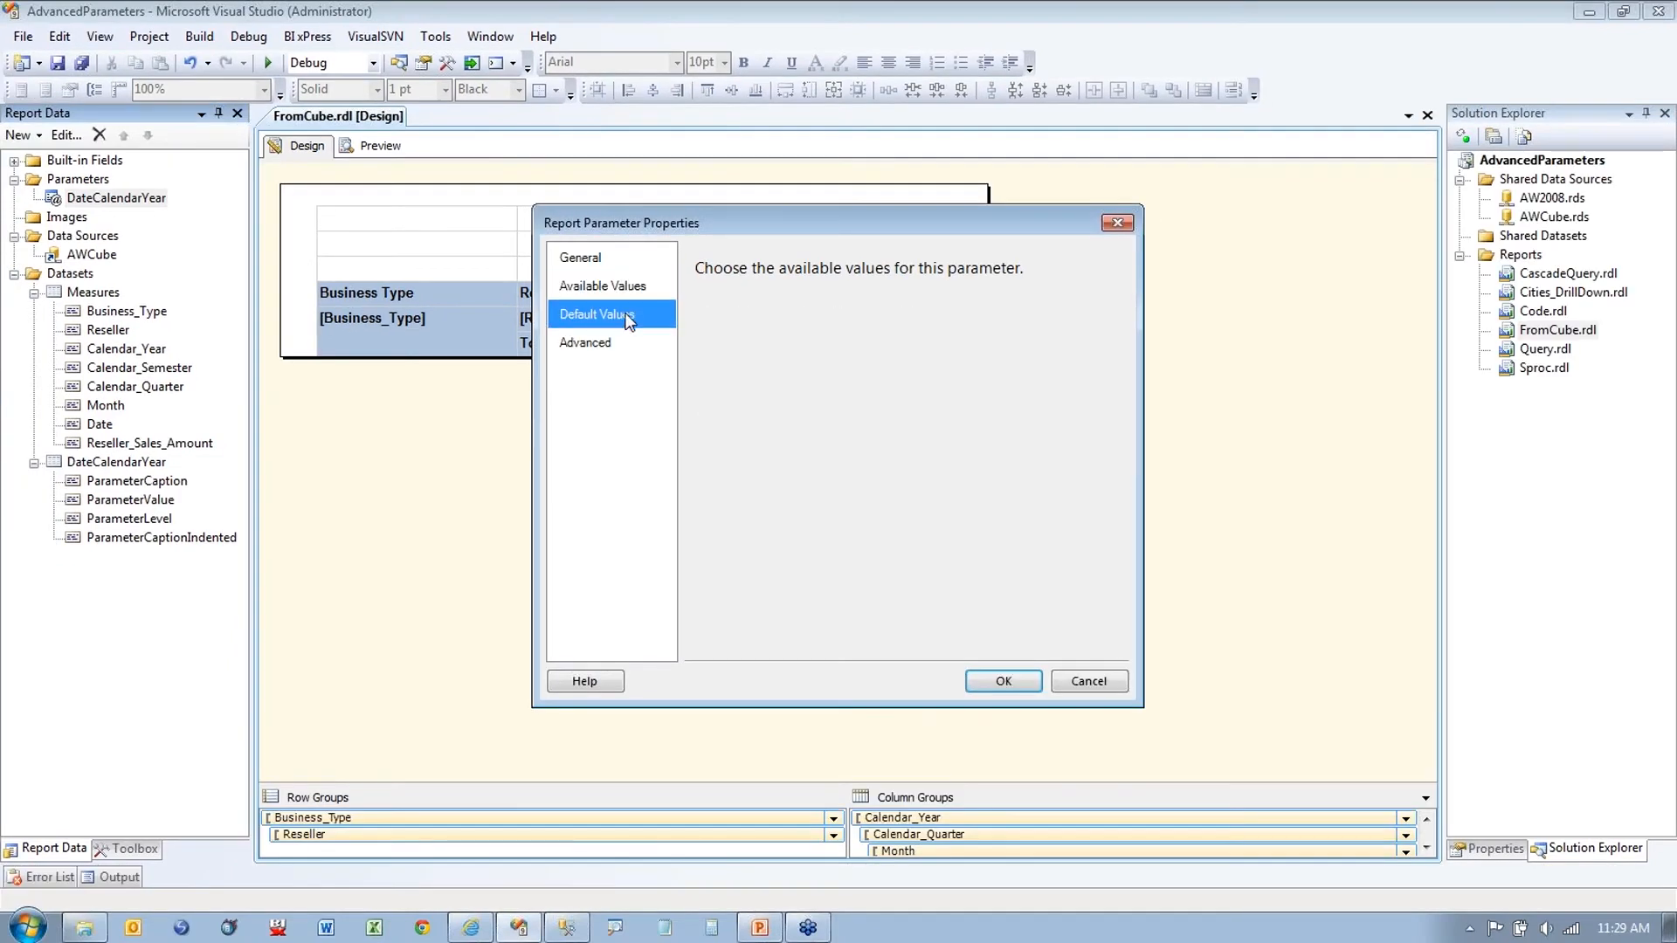
left_click(635, 316)
left_click(718, 357)
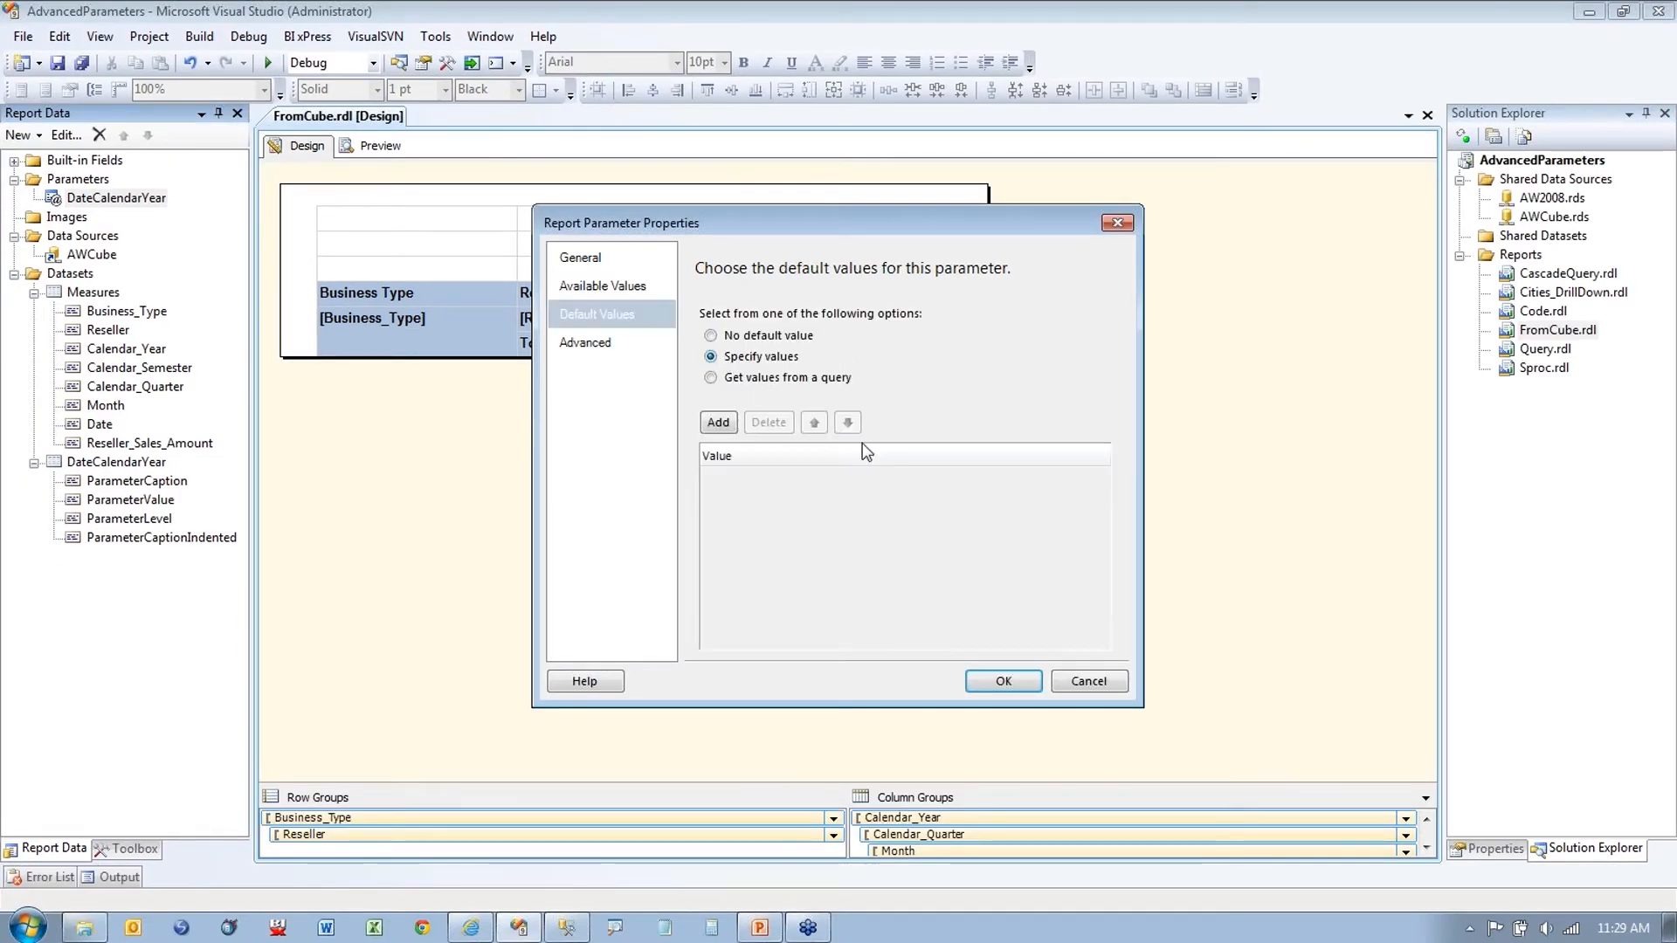
left_click(1103, 679)
Step: Reopen the Measures query designer and tick CY 2005, CY 2006 and CY 2007 in the year filter
right_click(93, 297)
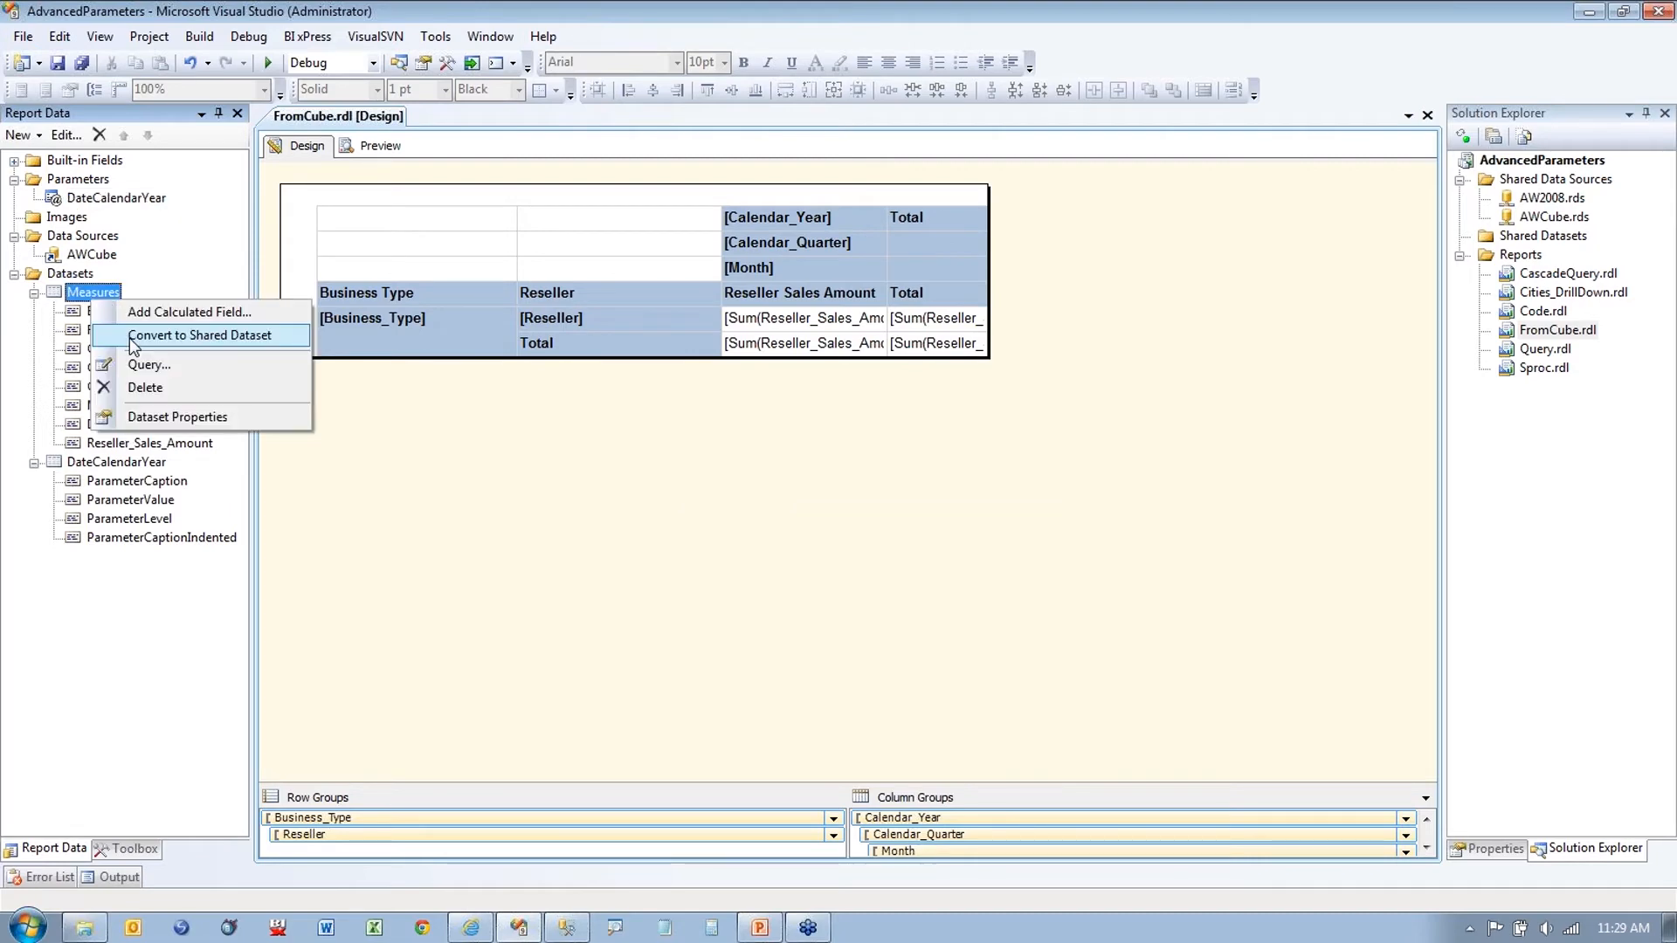
left_click(188, 417)
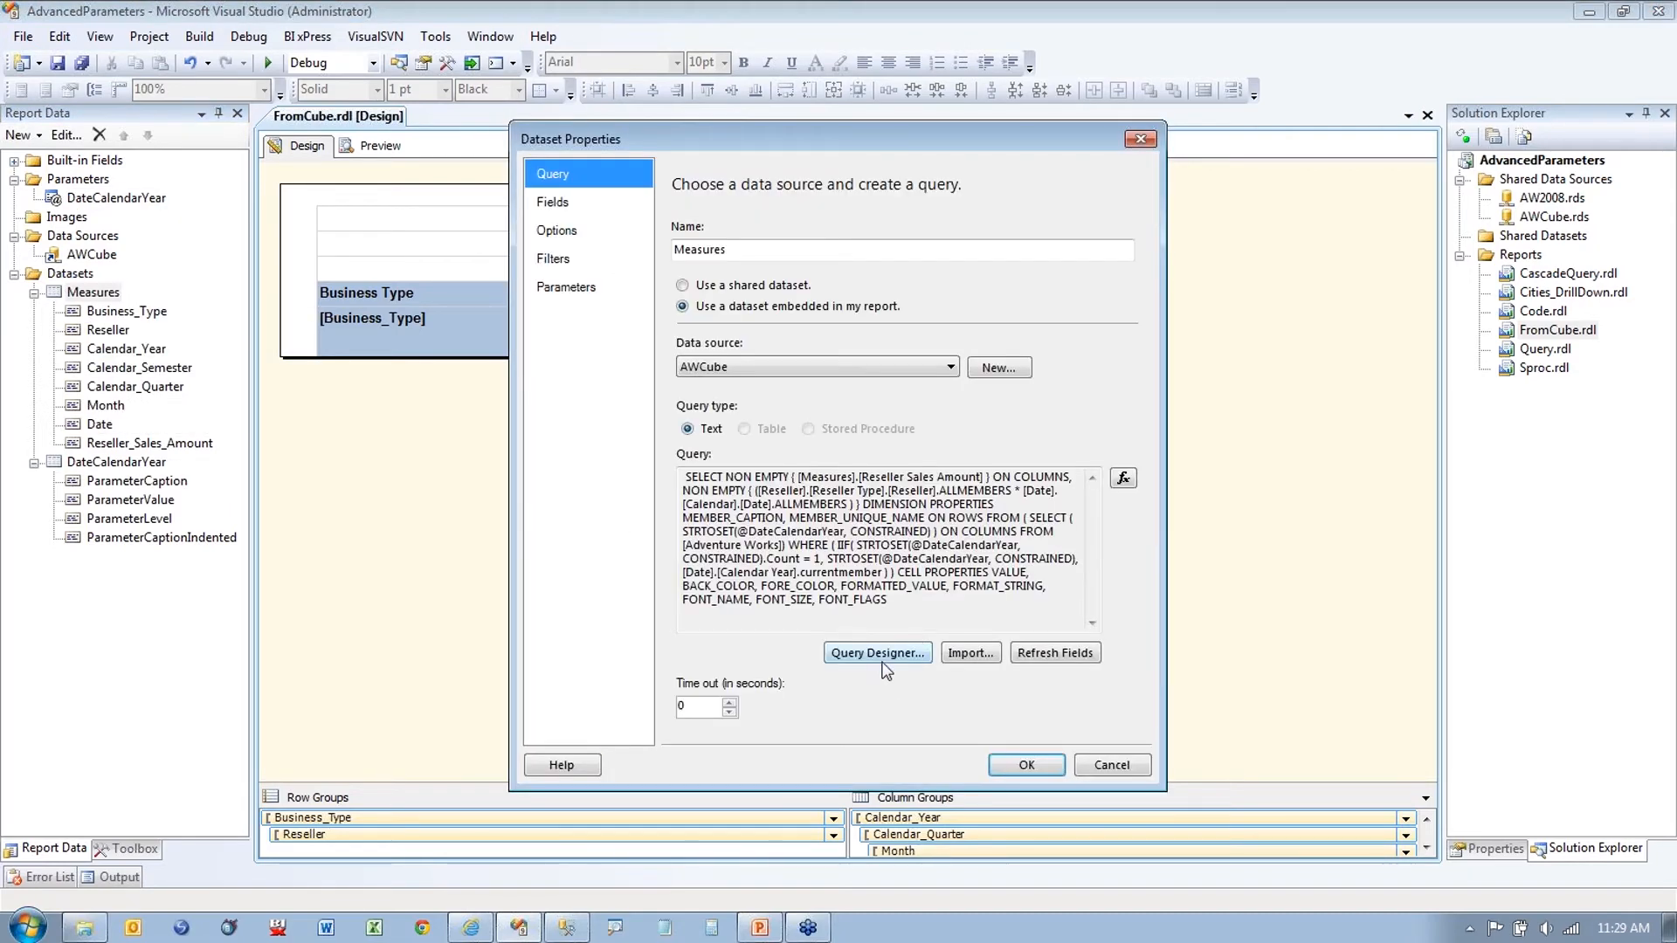
left_click(879, 656)
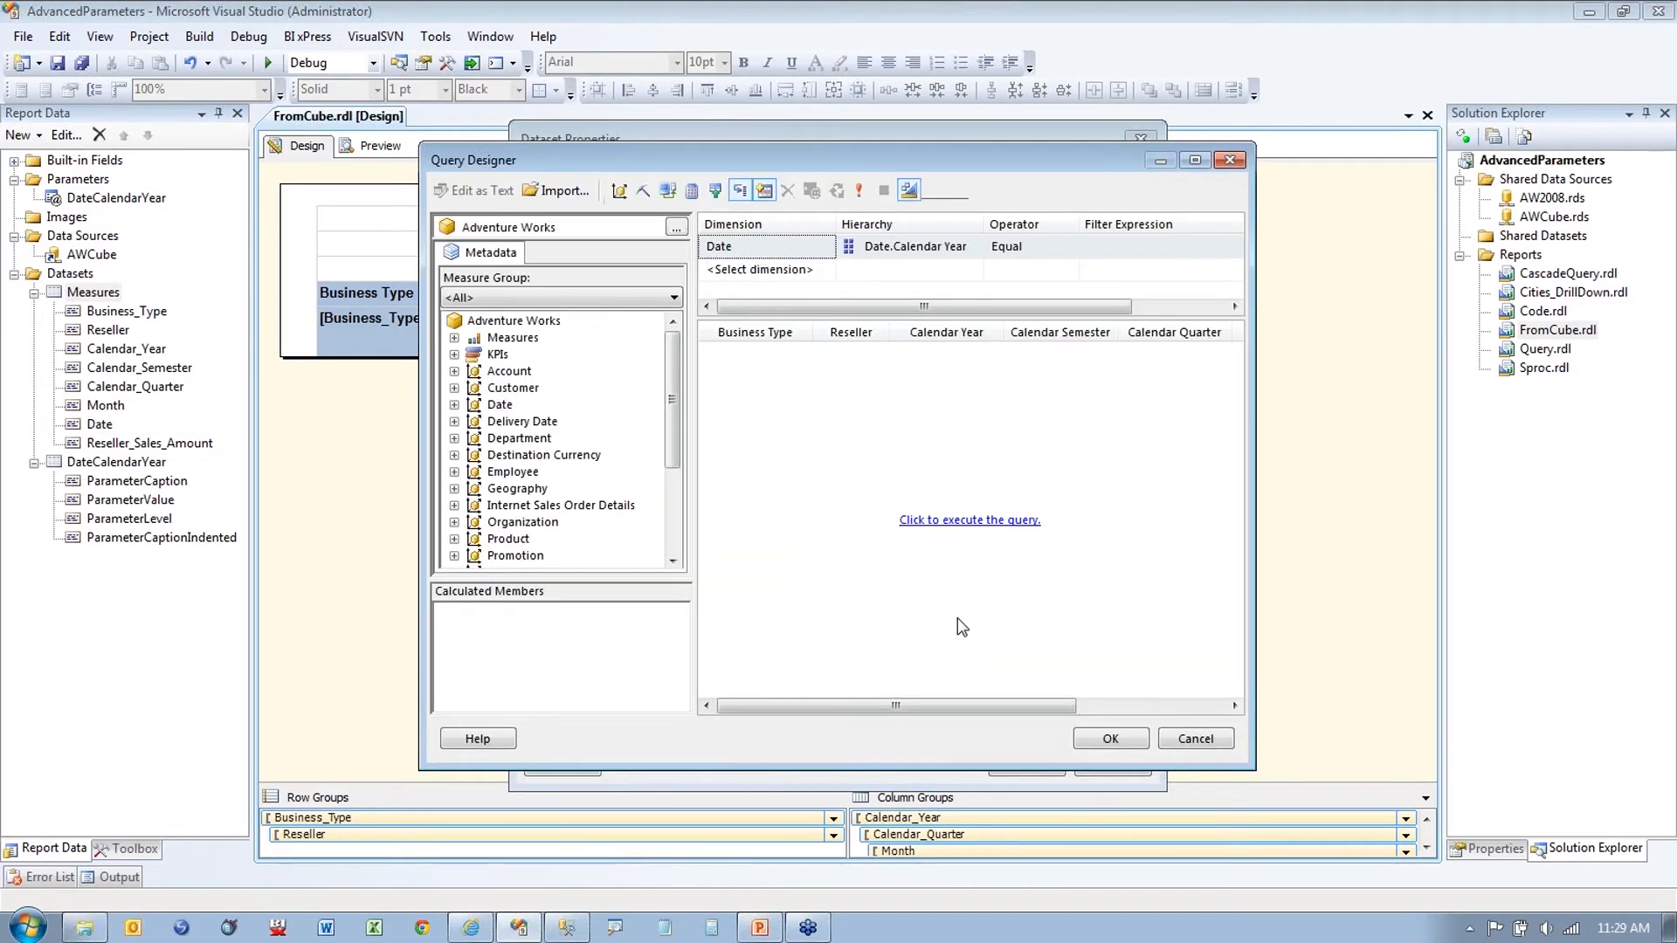
left_click(1194, 161)
left_click(1115, 98)
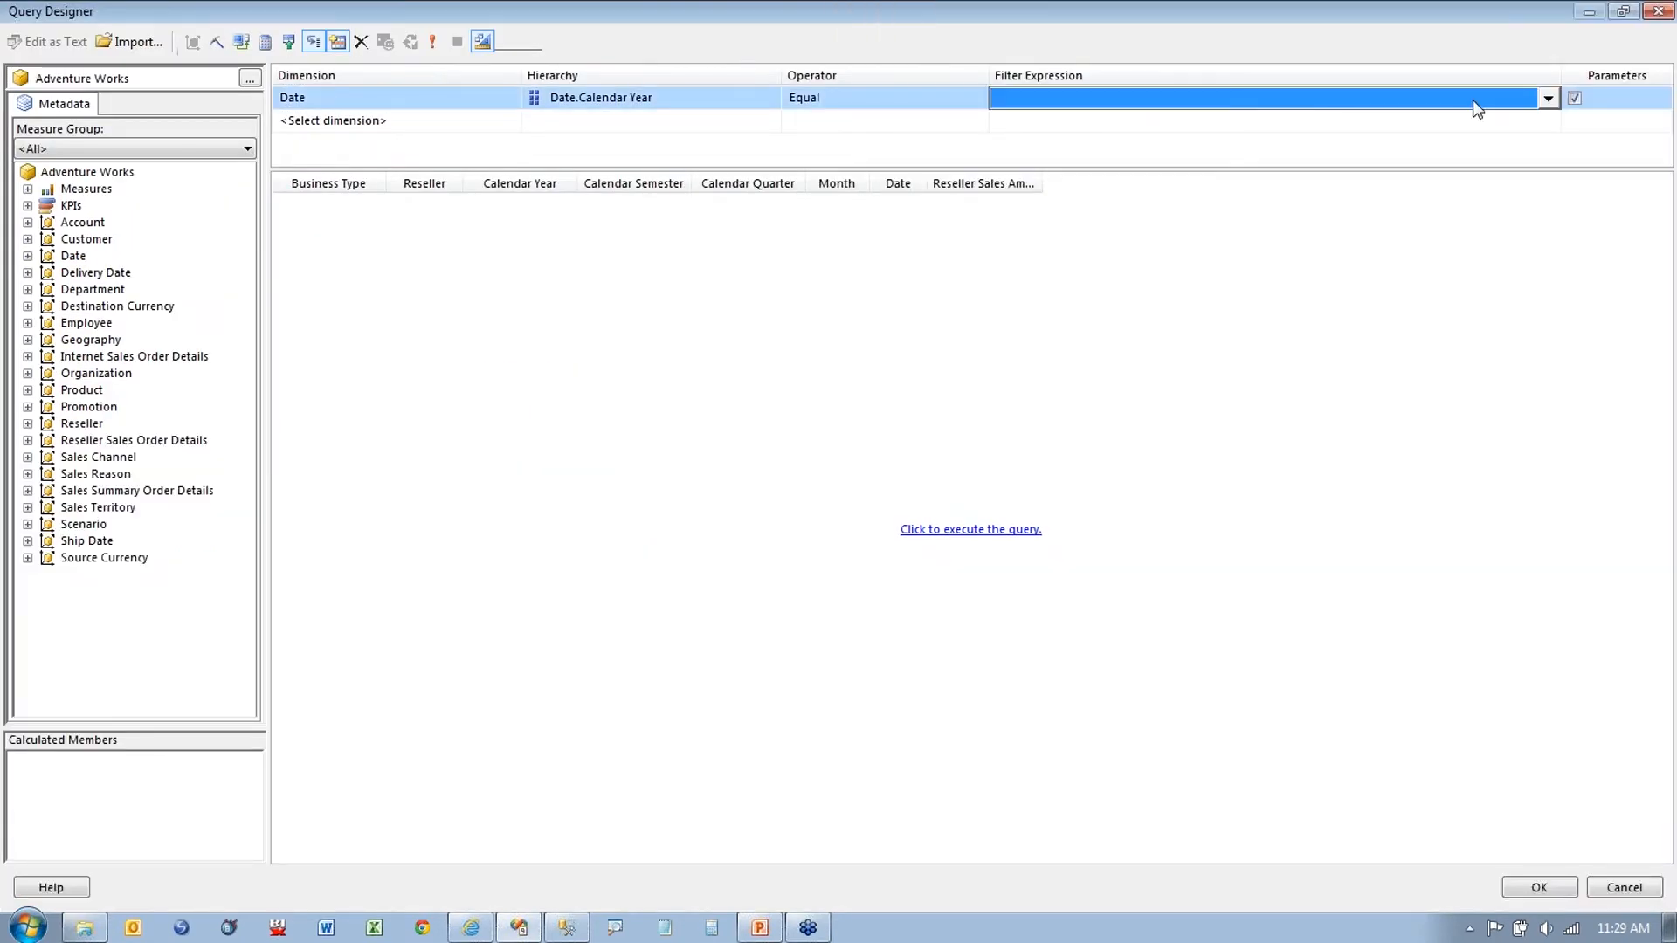
left_click(1549, 100)
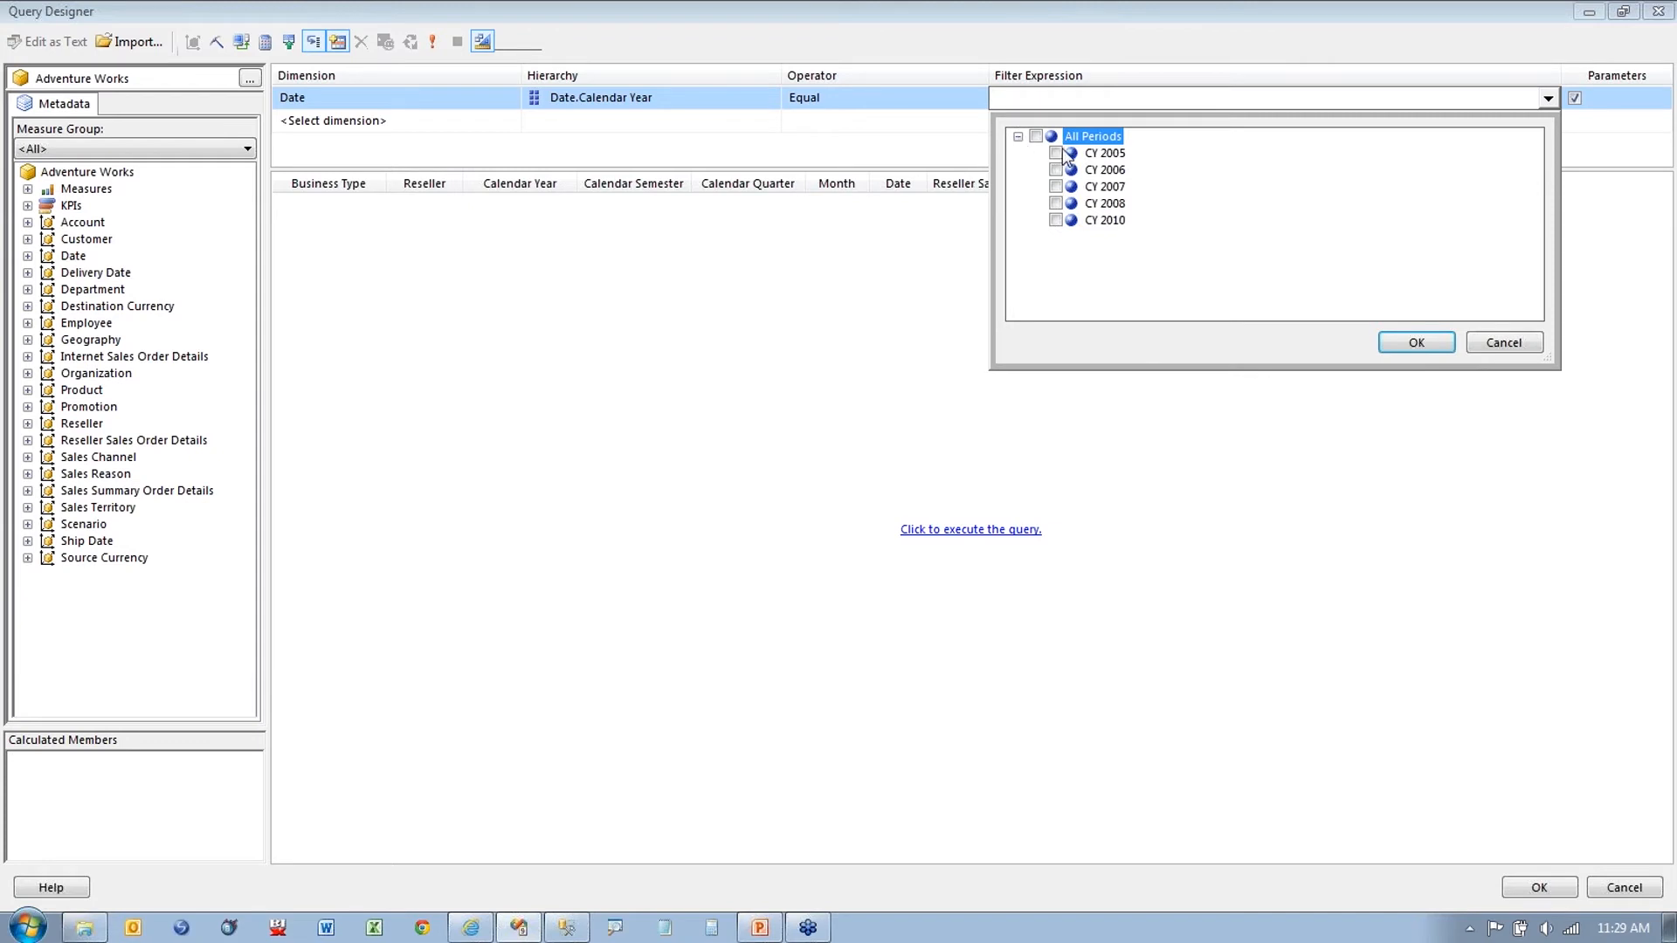
left_click(1056, 153)
left_click(1055, 170)
left_click(1055, 186)
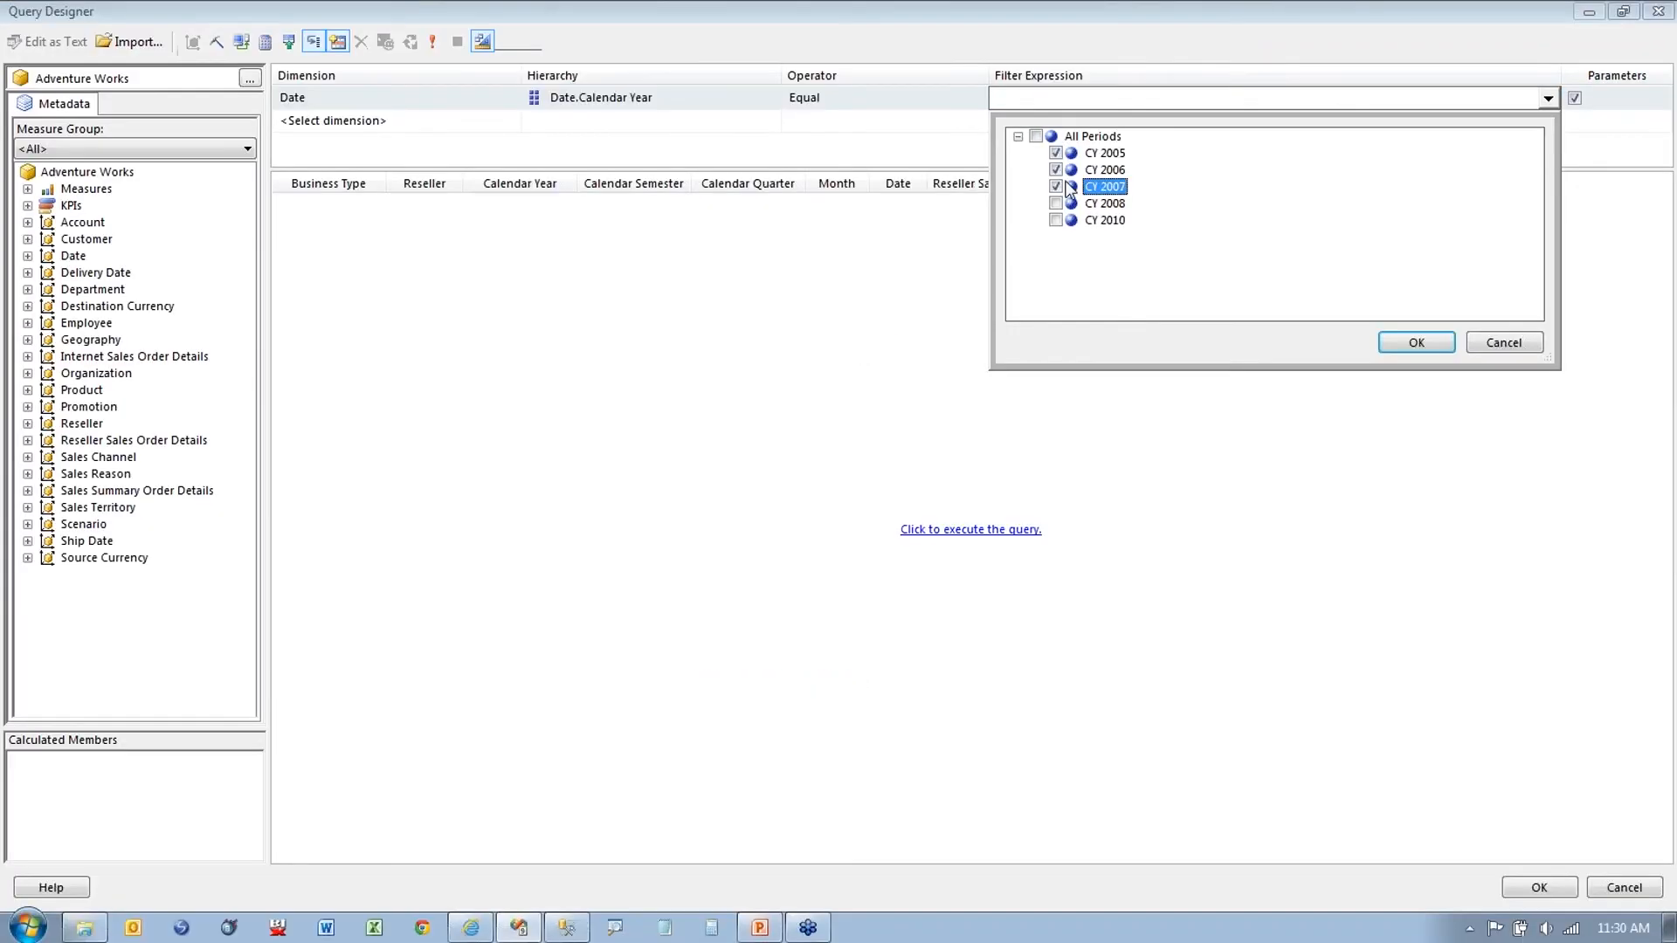
Step: Untick all the years and cancel the year list, Query Designer and Dataset Properties
left_click(709, 338)
left_click(1055, 186)
left_click(1060, 171)
left_click(1056, 153)
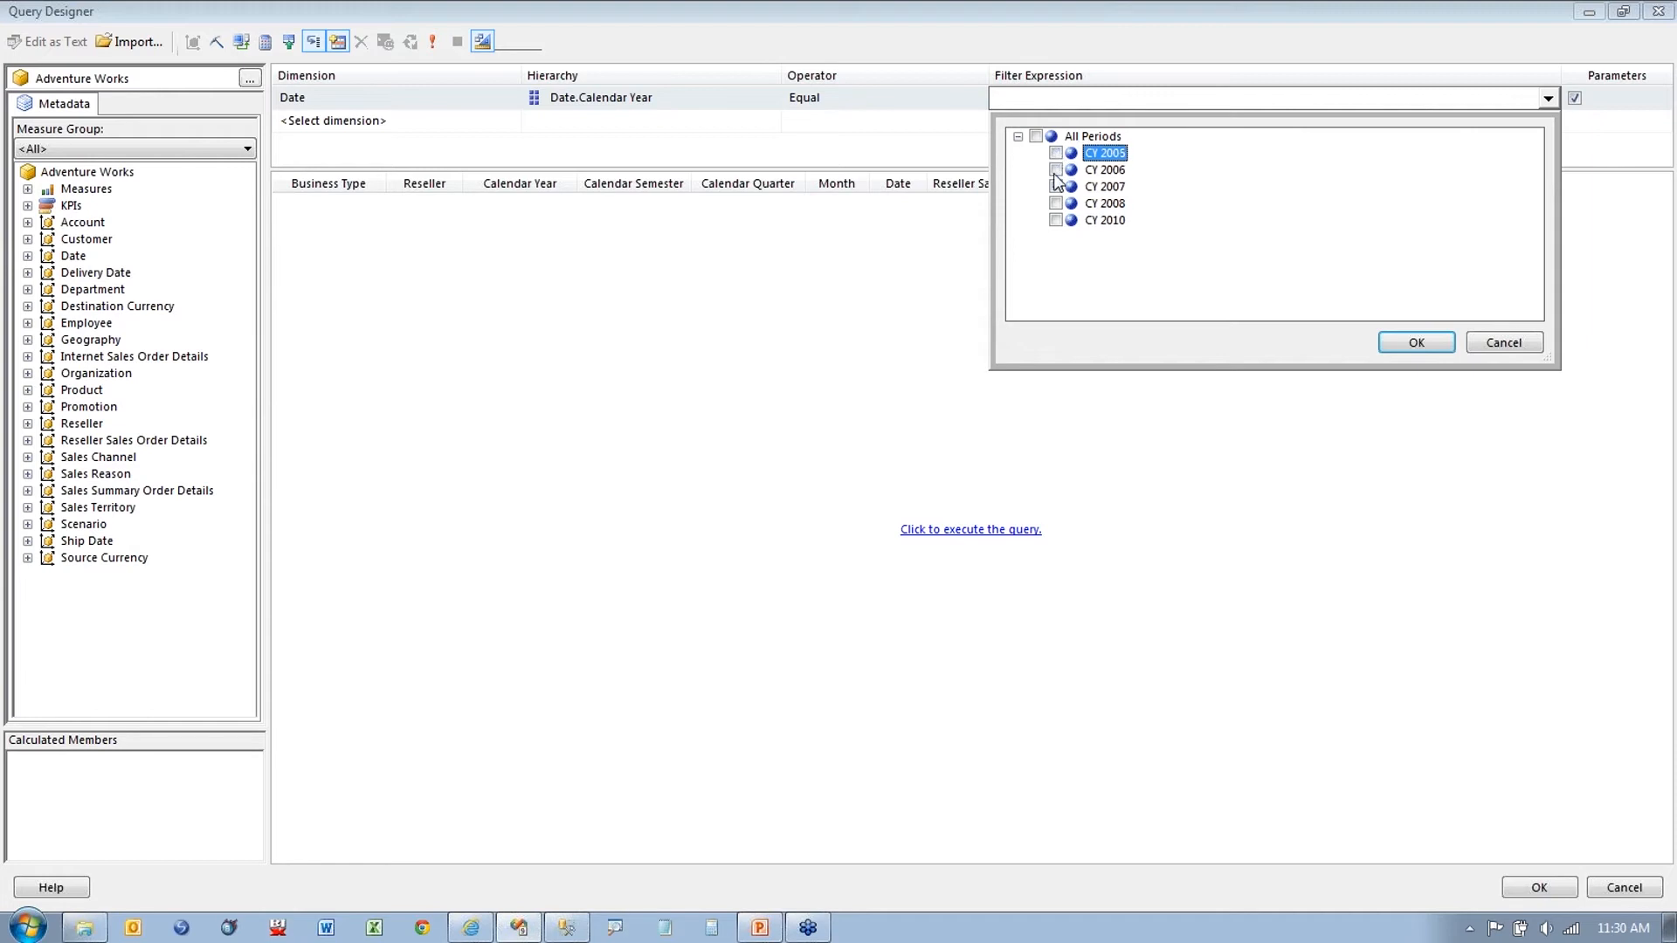
left_click(1504, 343)
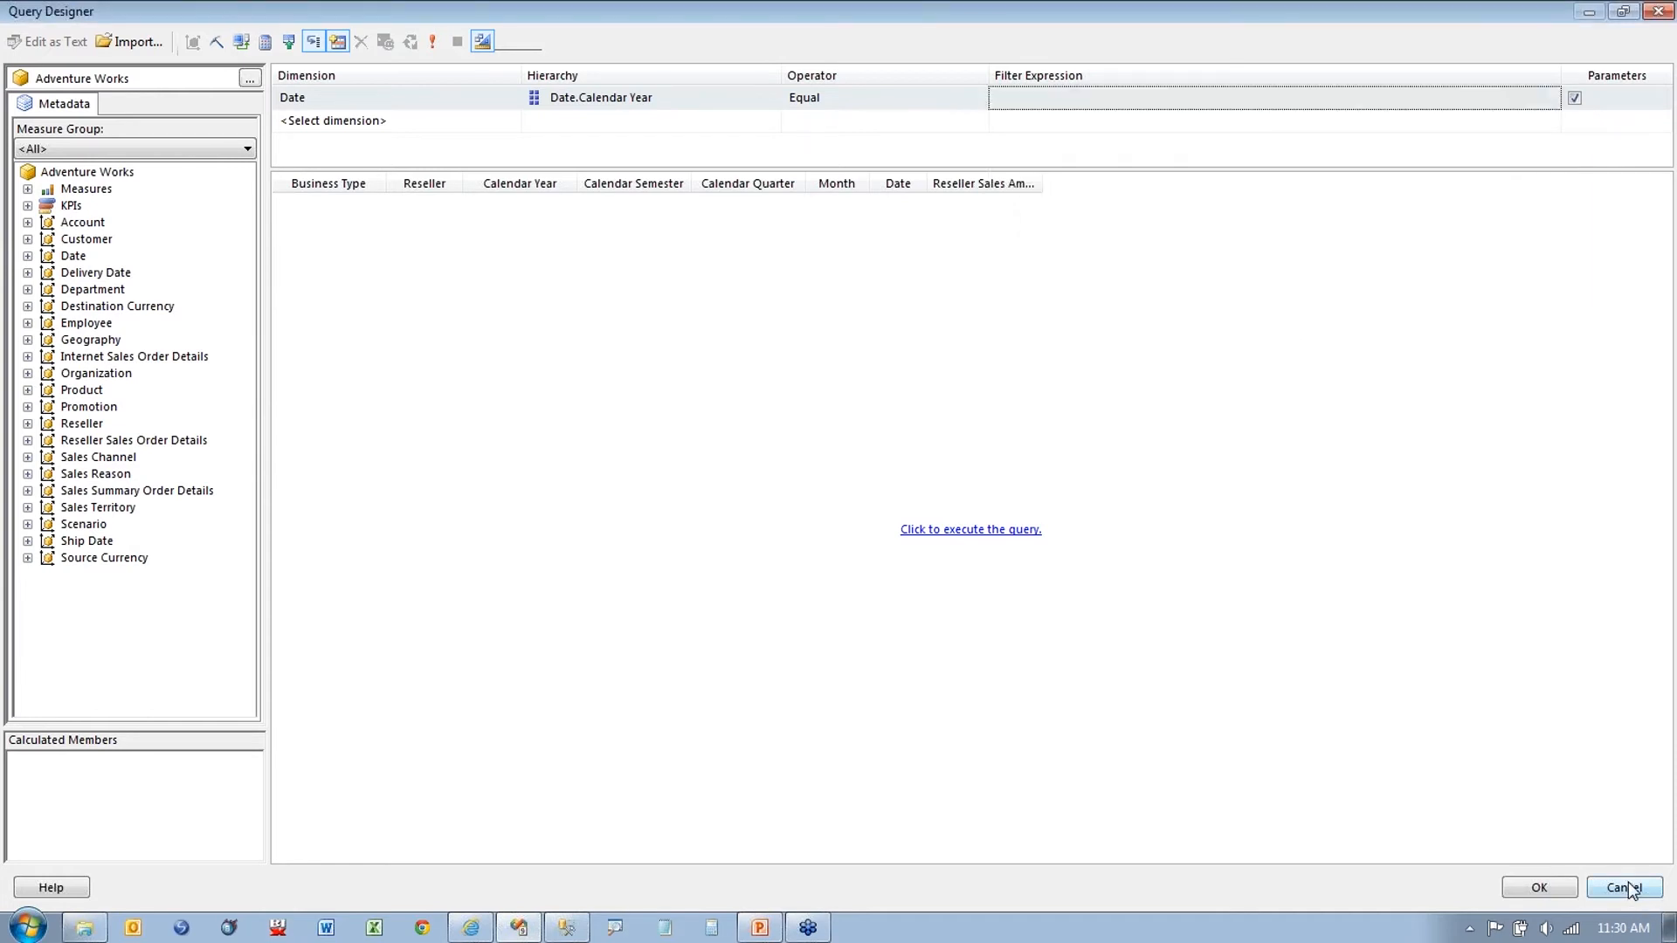
left_click(1626, 886)
left_click(1110, 765)
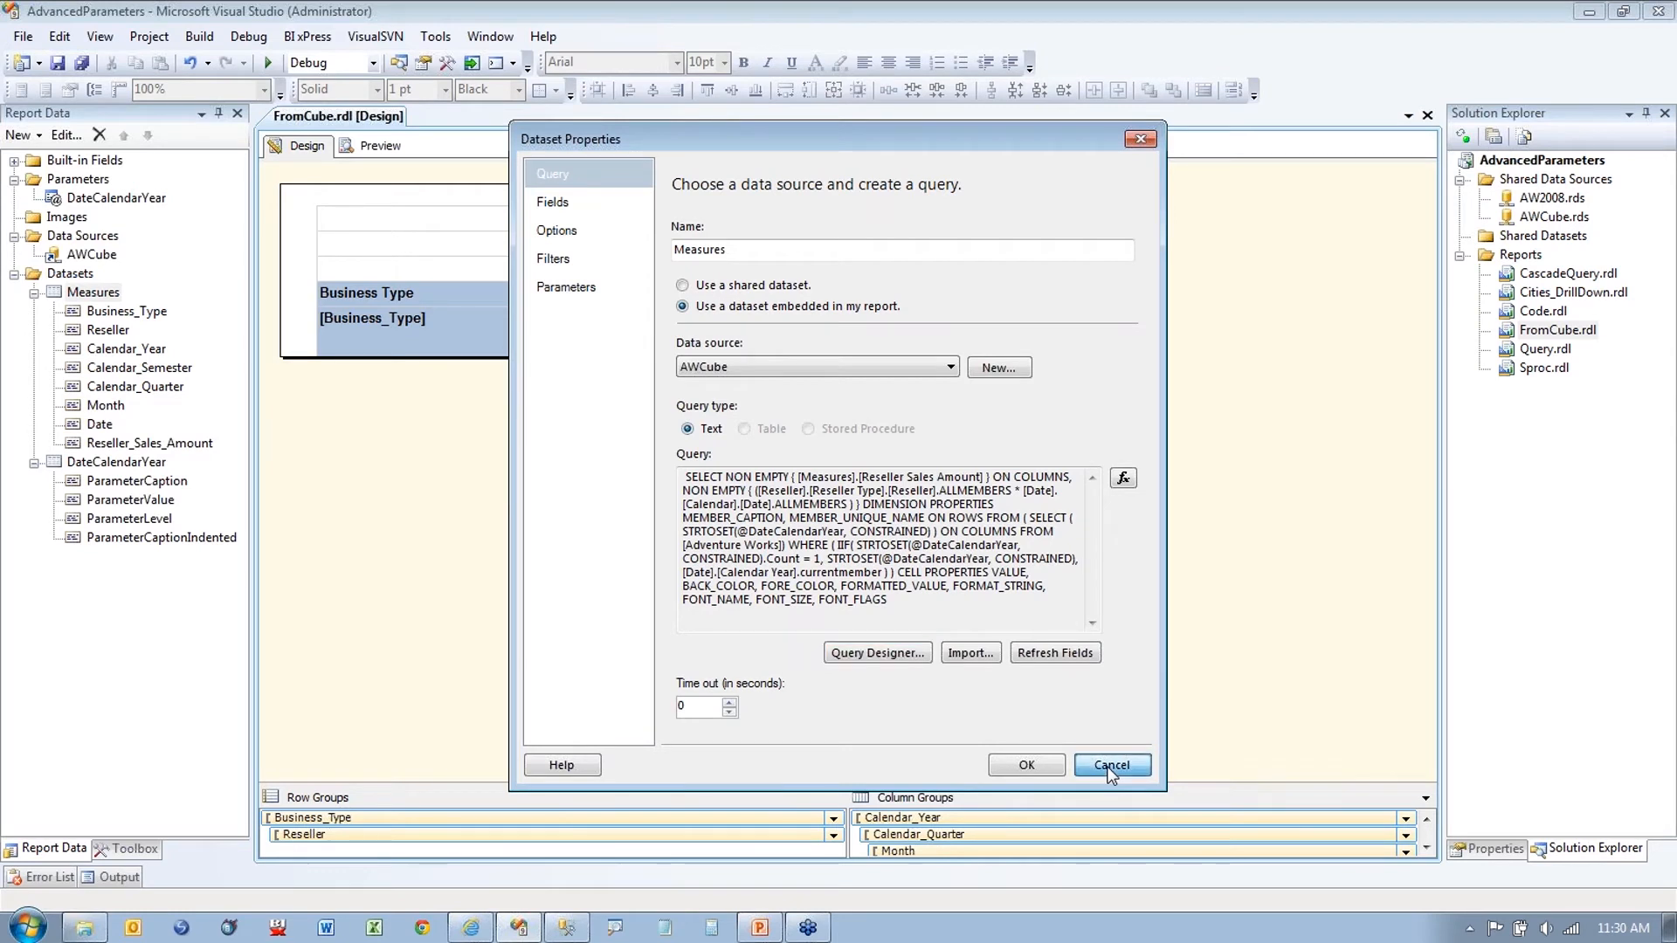
Step: Add a specified default value entry to the DateCalendarYear parameter's Default Values
right_click(146, 463)
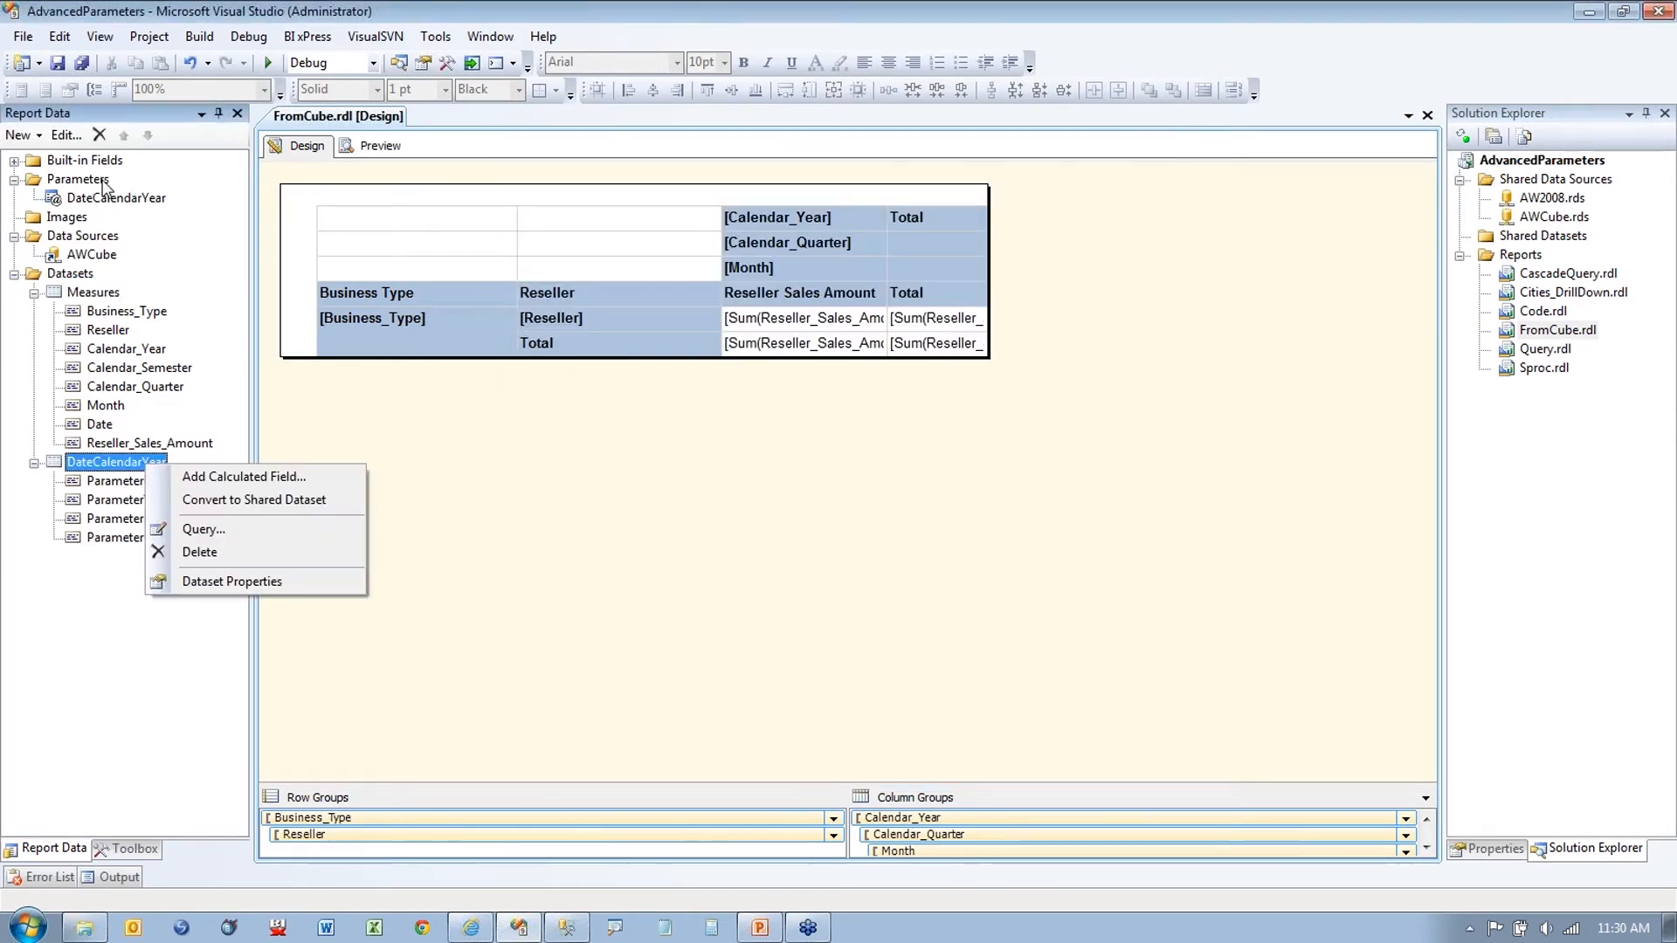
left_click(103, 198)
right_click(103, 200)
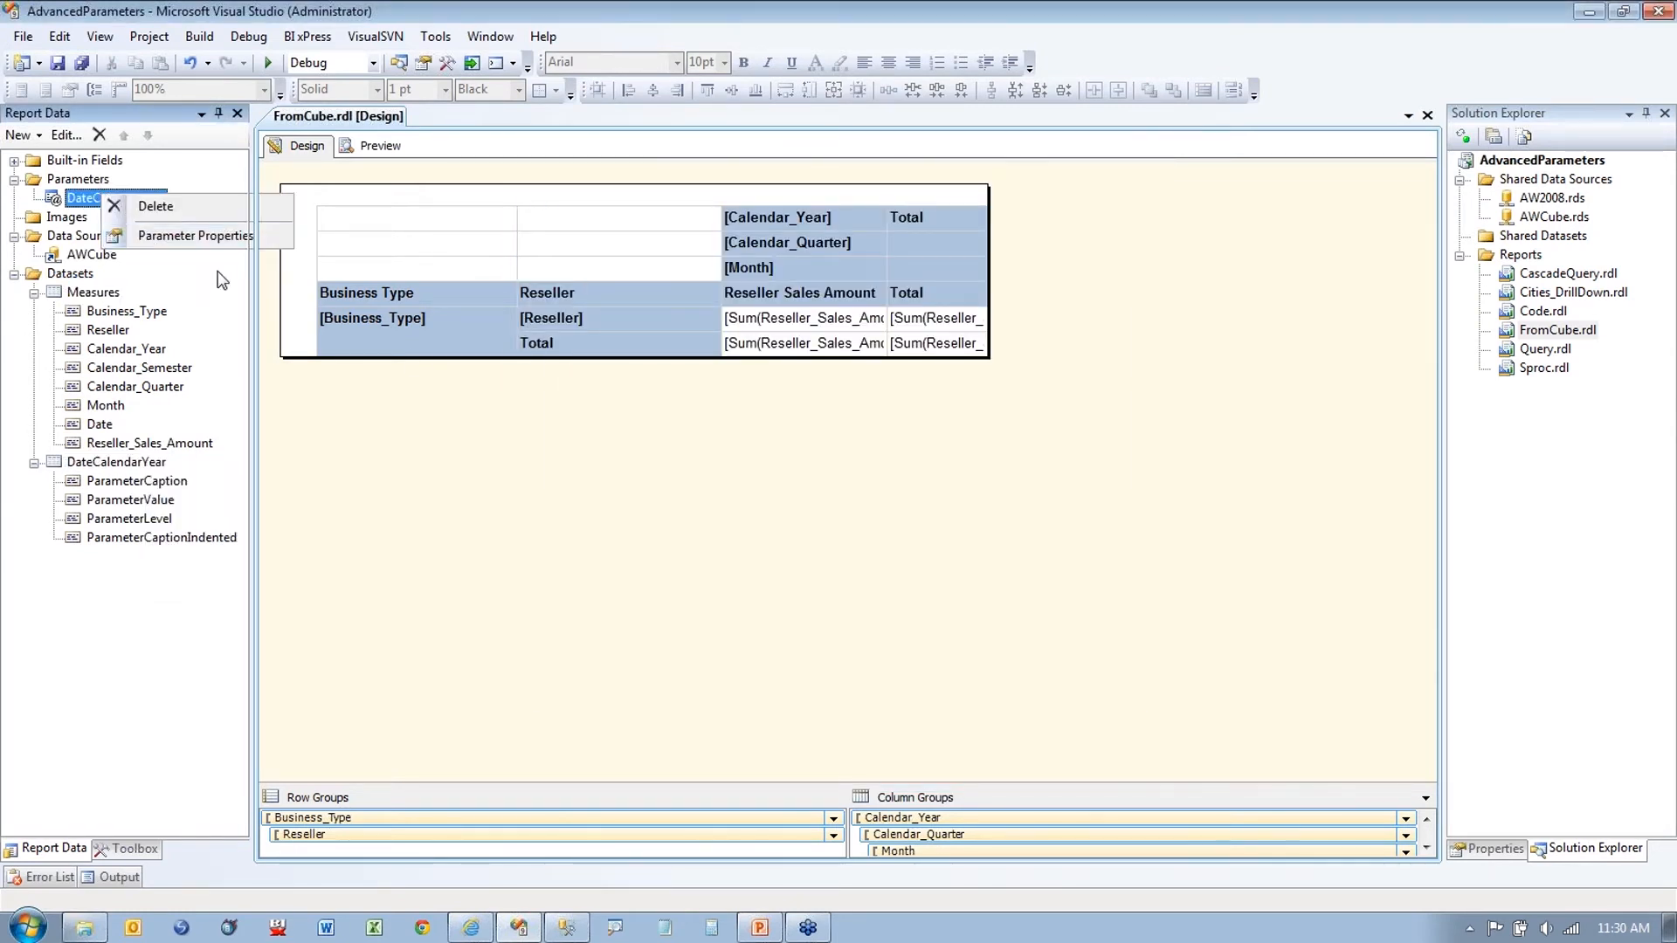
left_click(157, 234)
left_click(607, 316)
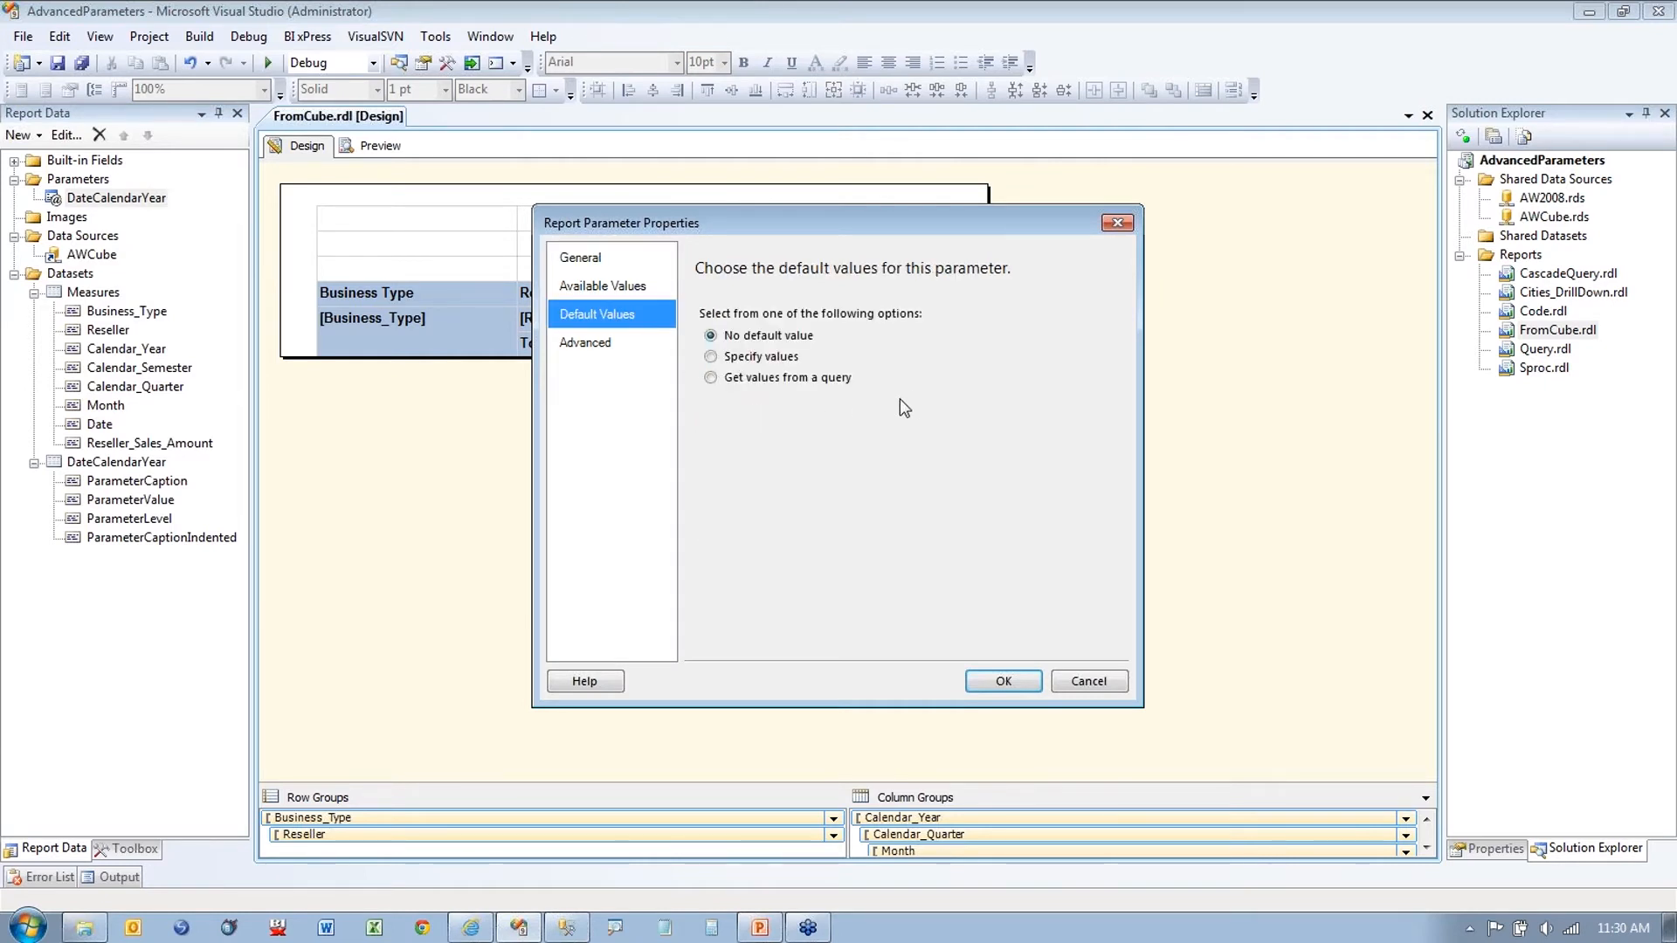
left_click(712, 358)
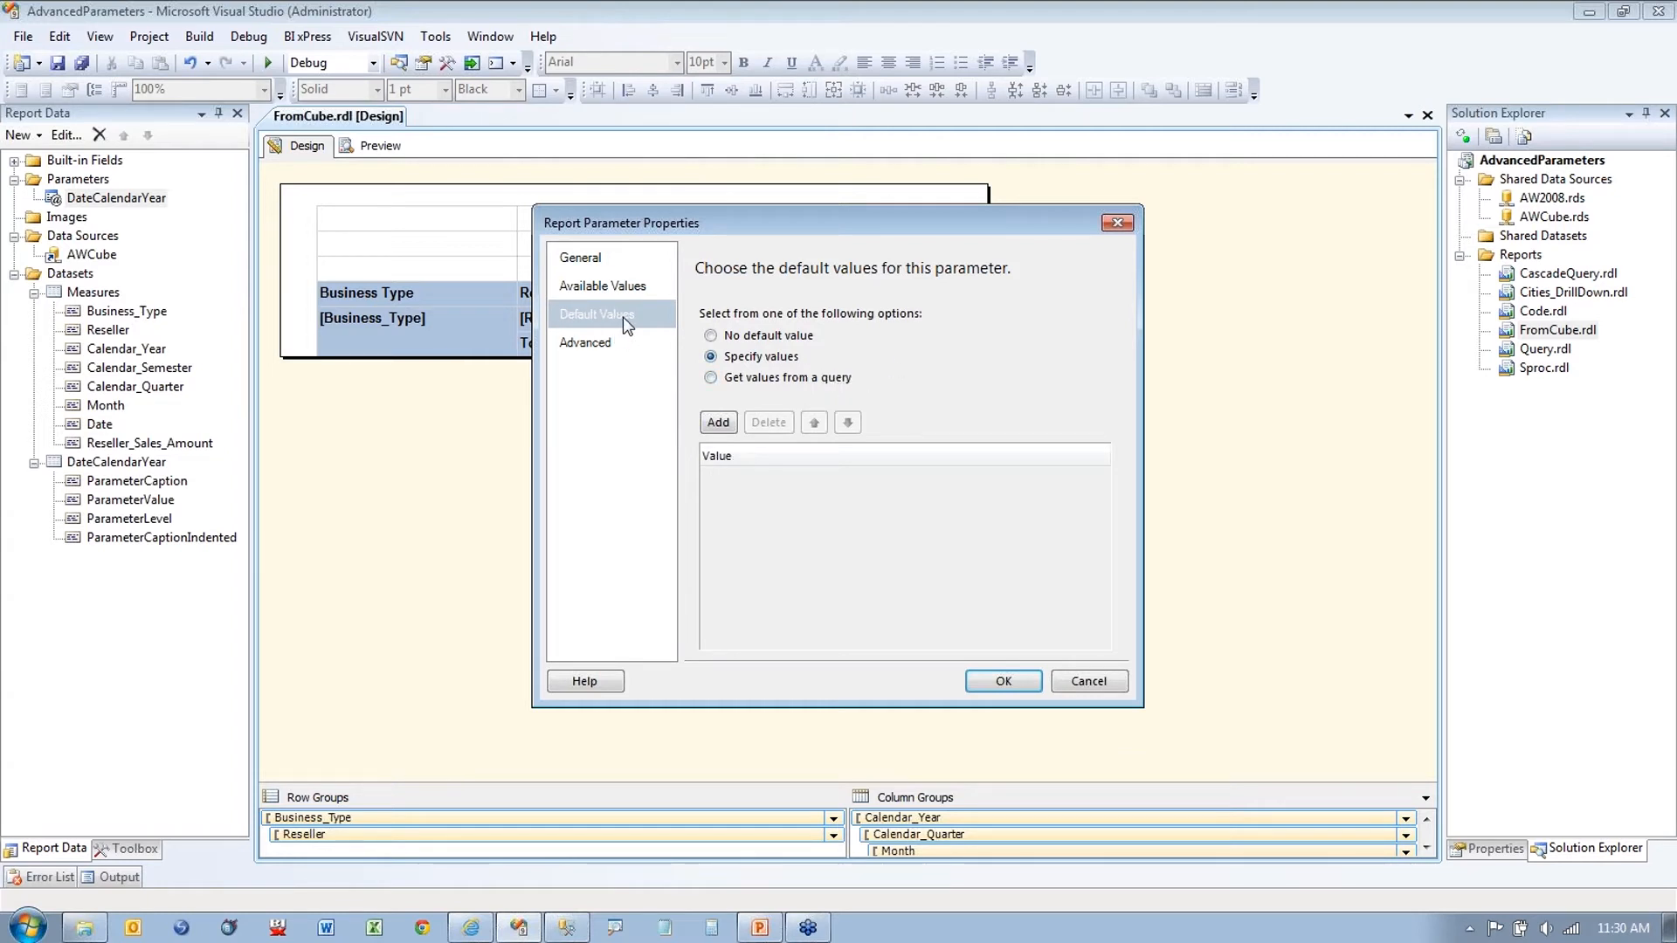
left_click(719, 424)
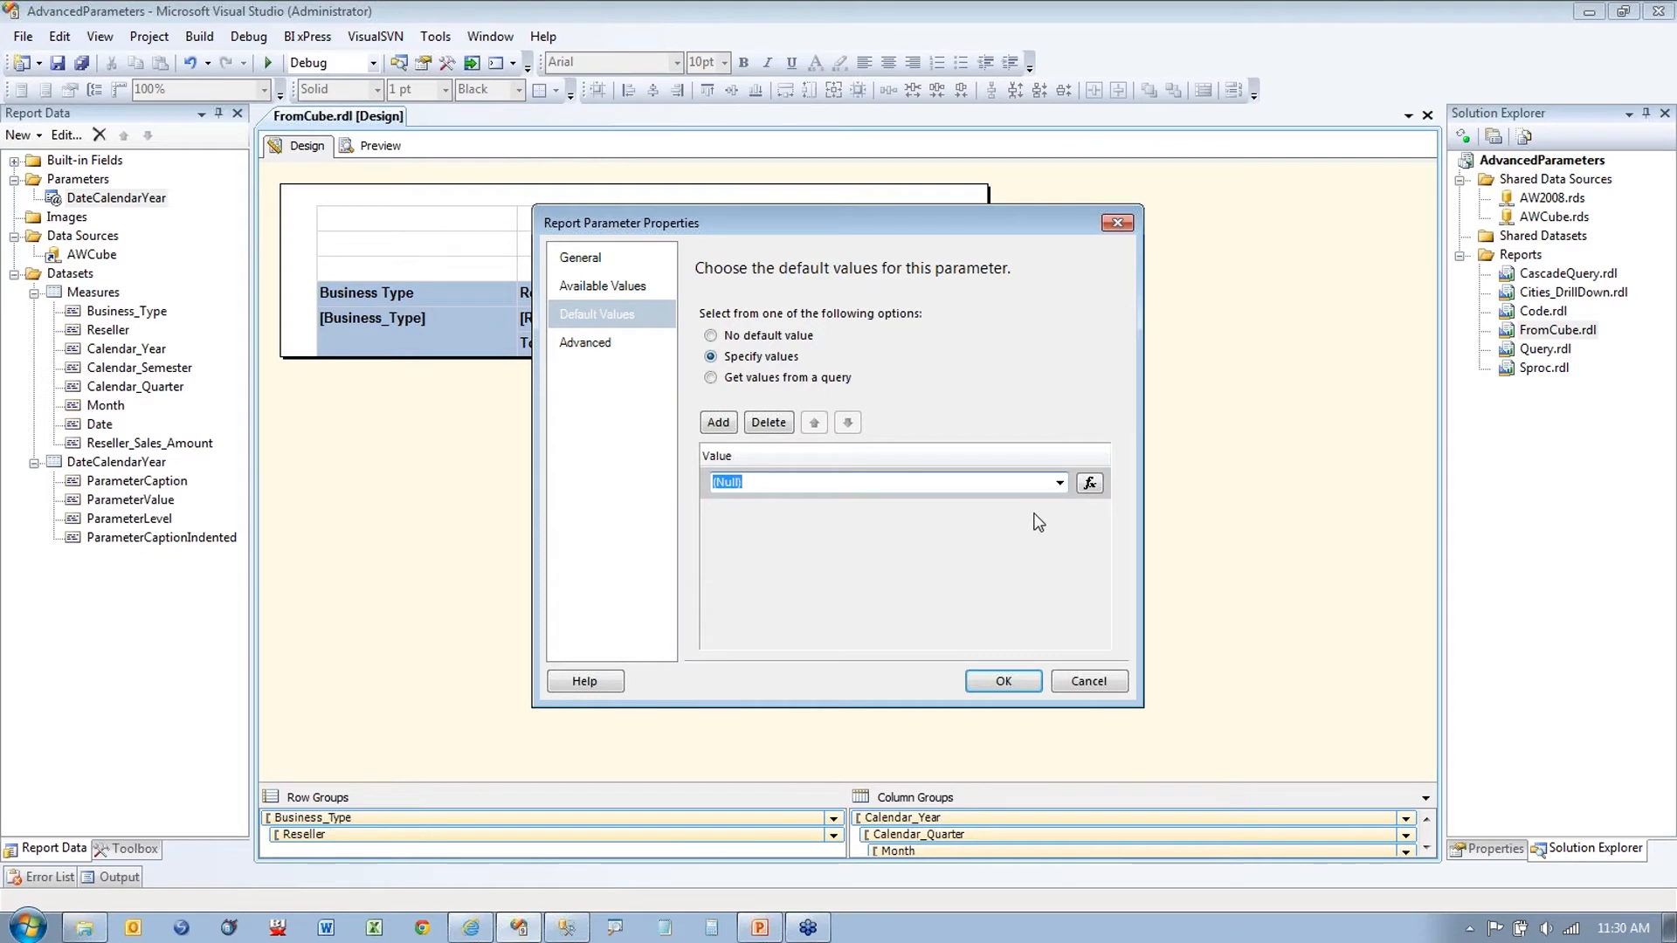
Step: Clear the (Null) default expression to '=' and look up the Year and Today date functions
left_click(1089, 485)
key("BackSpace")
key("BackSpace")
key("BackSpace")
key("BackSpace")
key("BackSpace")
key("BackSpace")
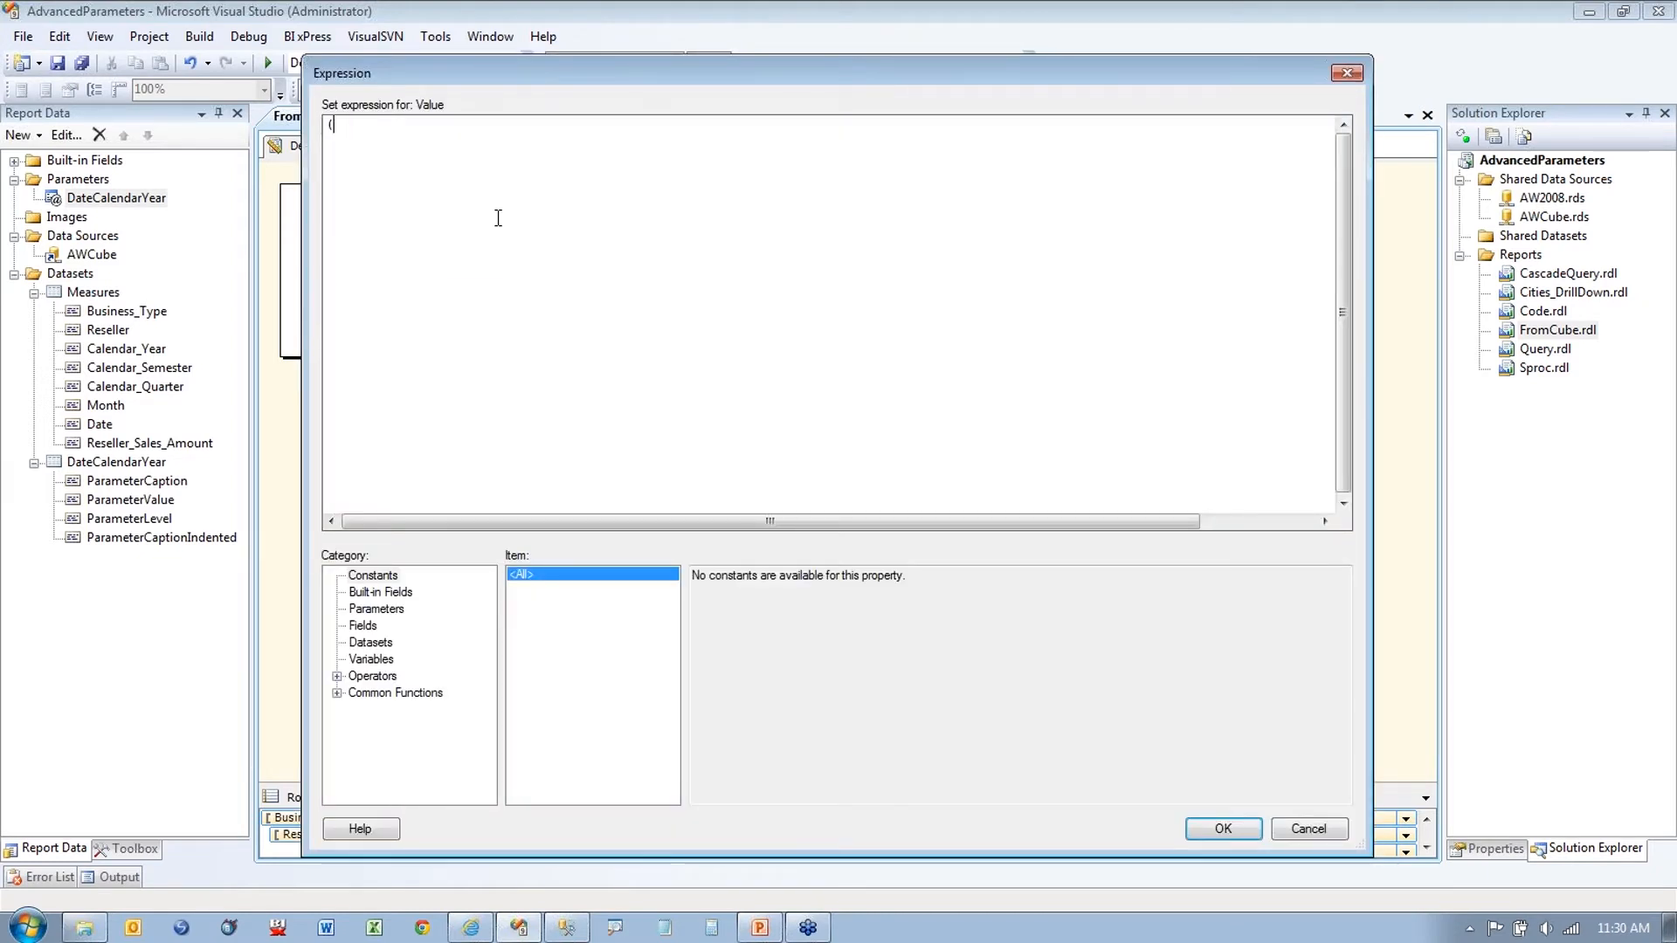
type("=")
left_click(337, 692)
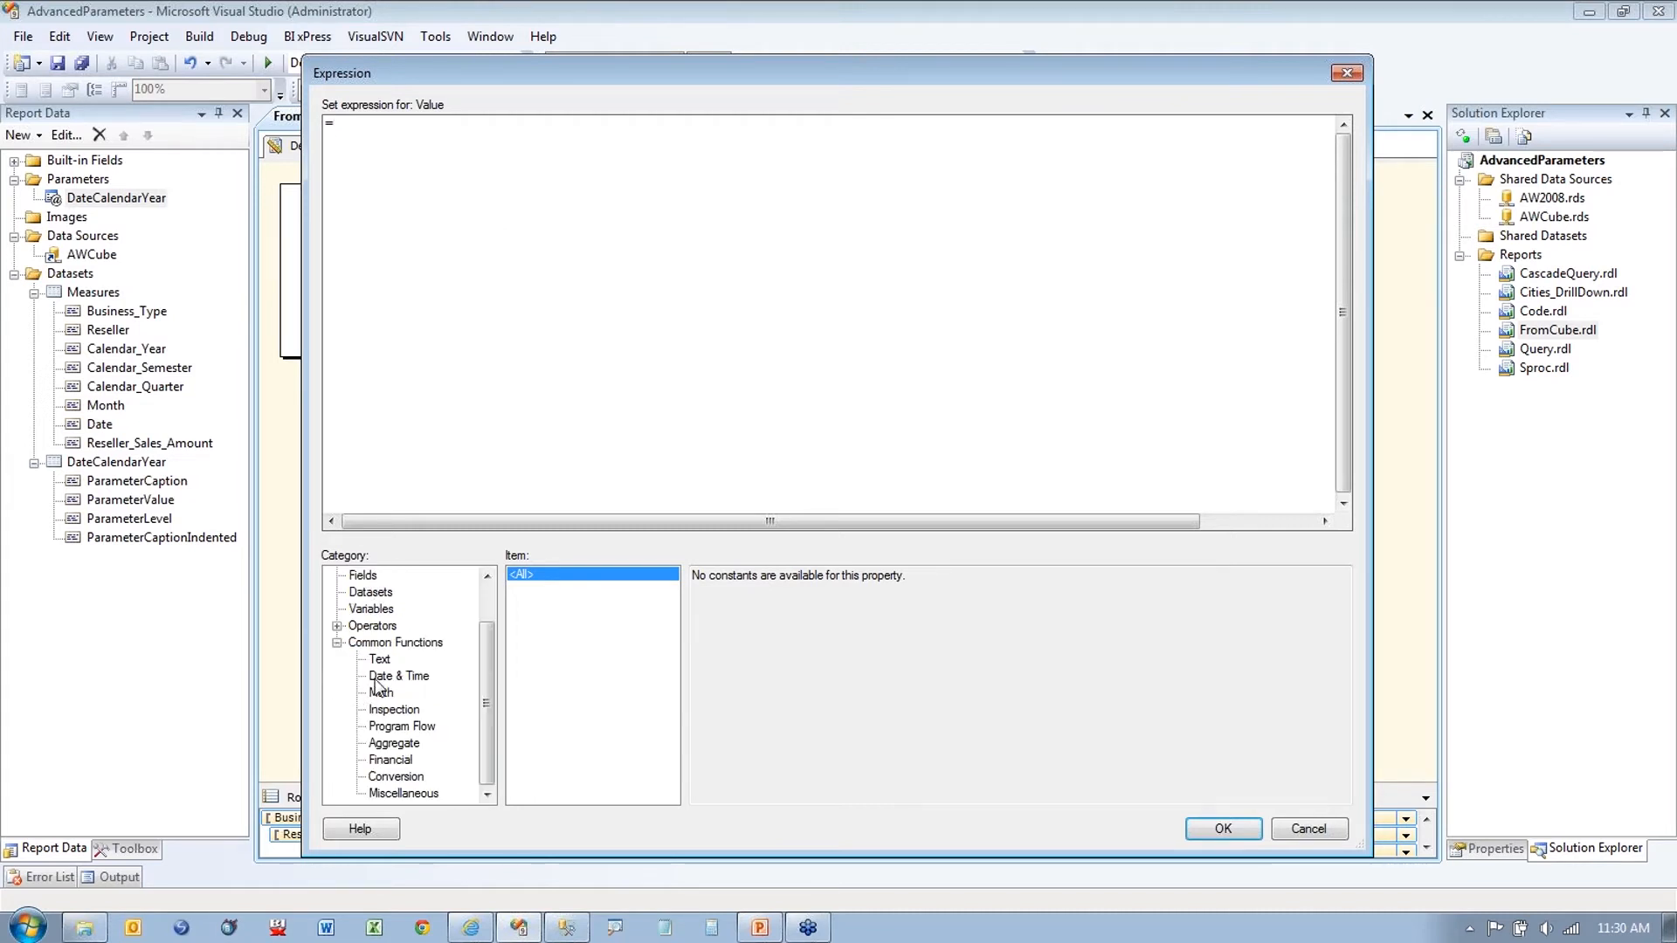
left_click(395, 677)
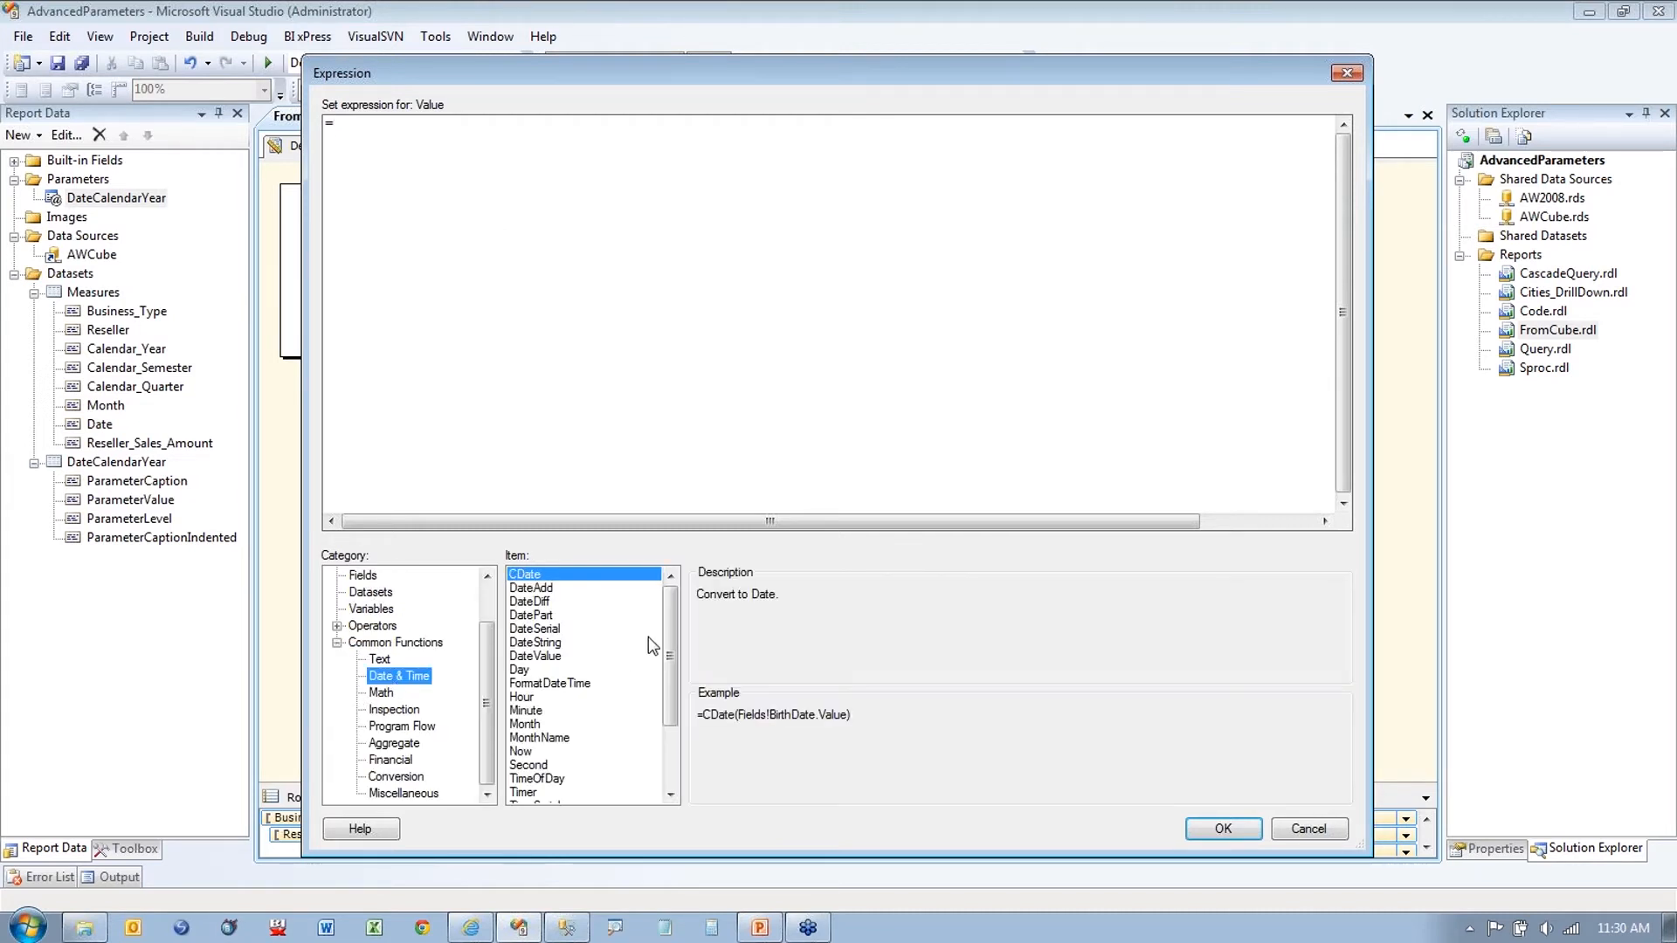
left_click_drag(669, 625, 668, 690)
left_click(520, 793)
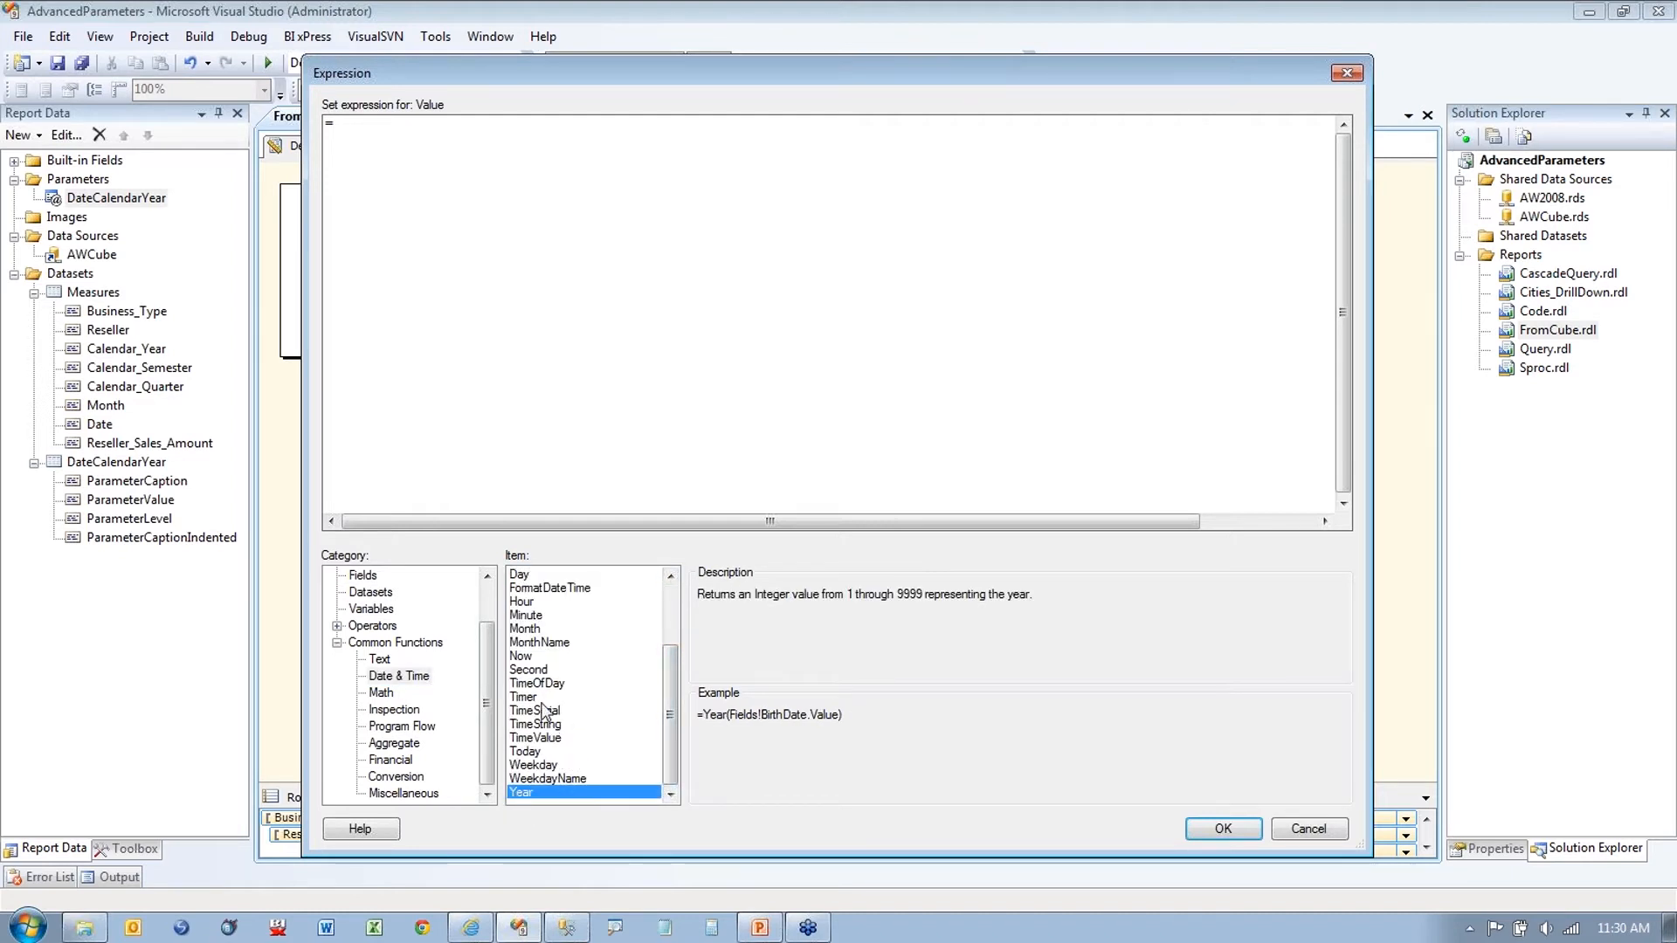
left_click(538, 750)
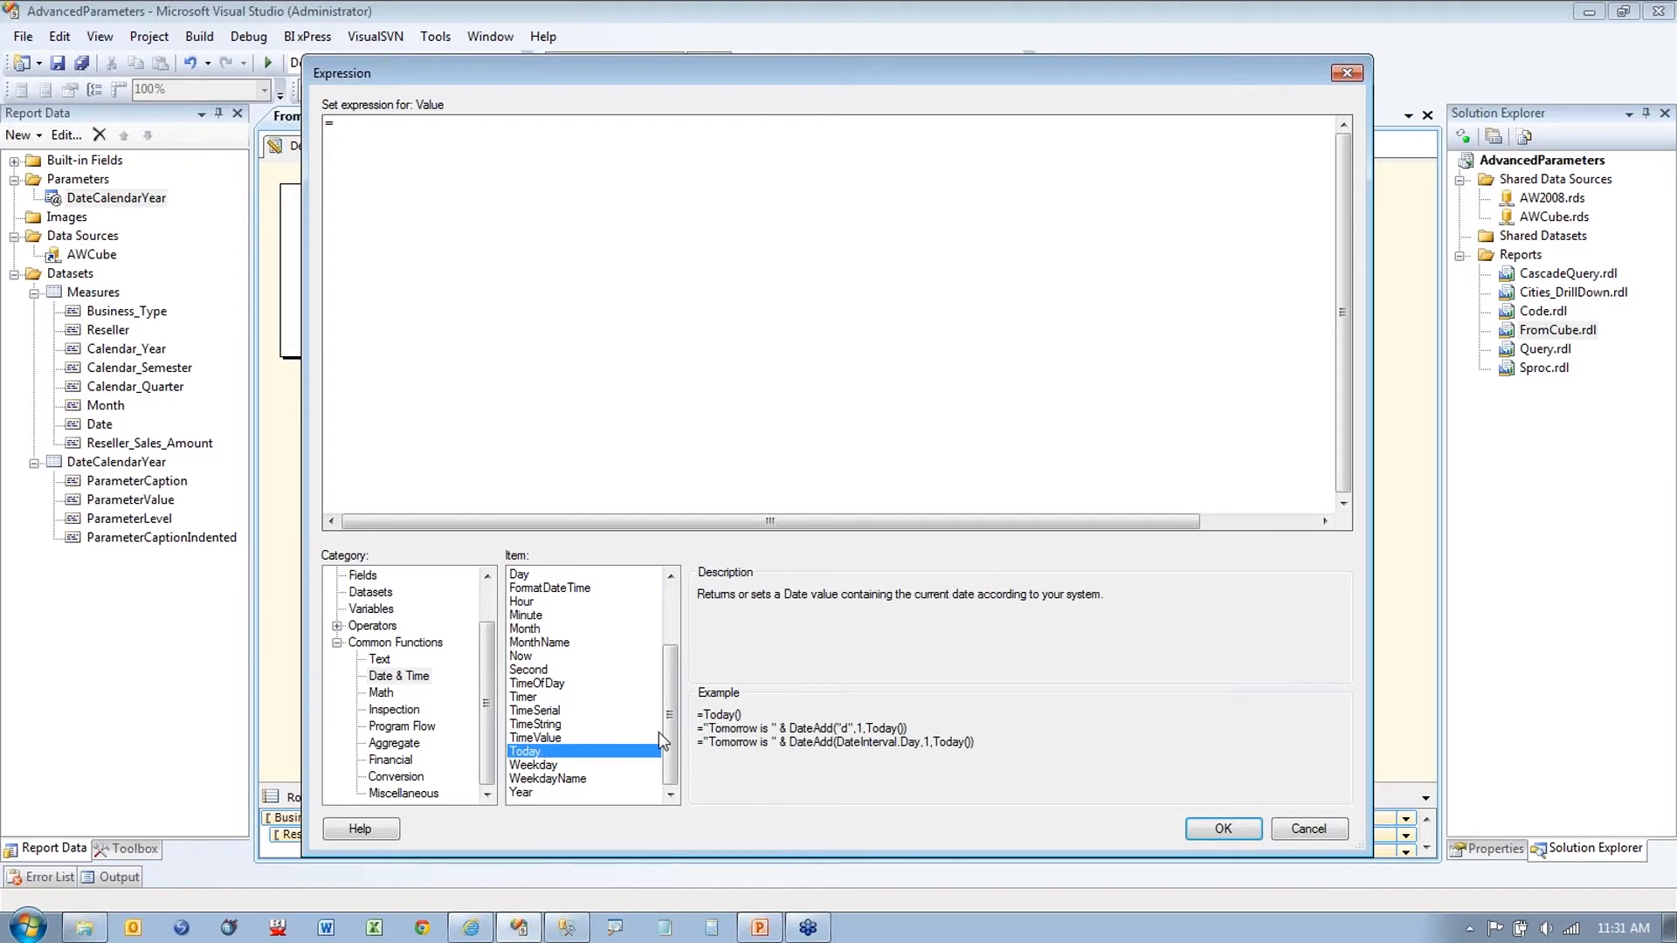
Step: Complete the default expression as =year(today()) and save the parameter properties
left_click(384, 149)
type("year(")
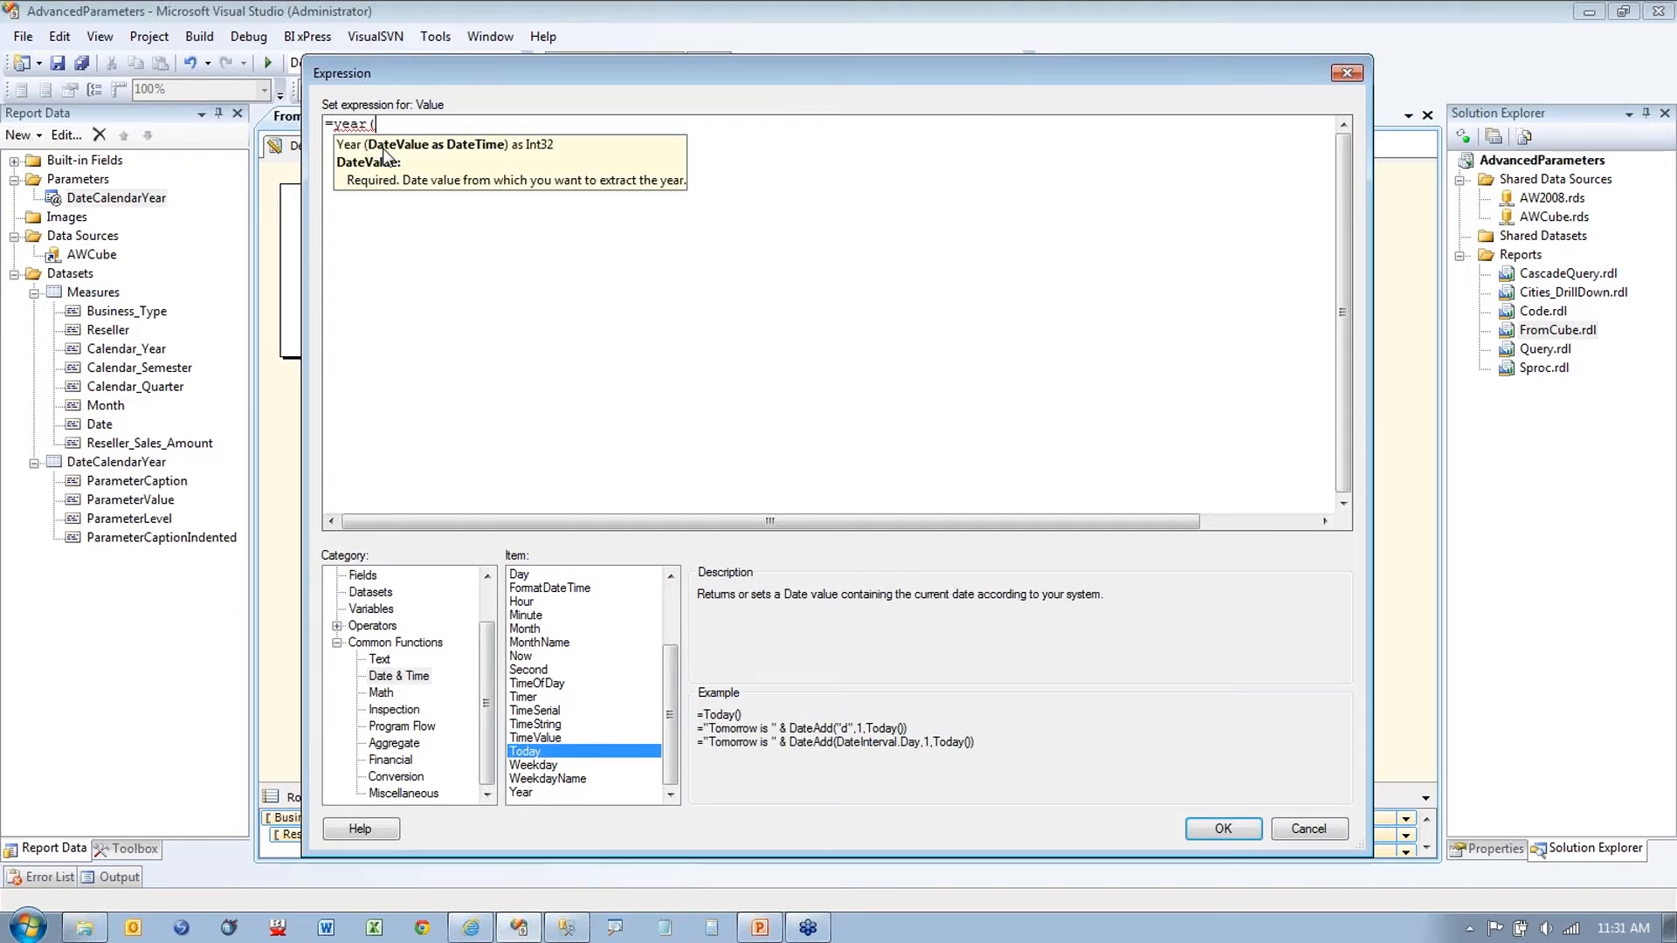
type("today())")
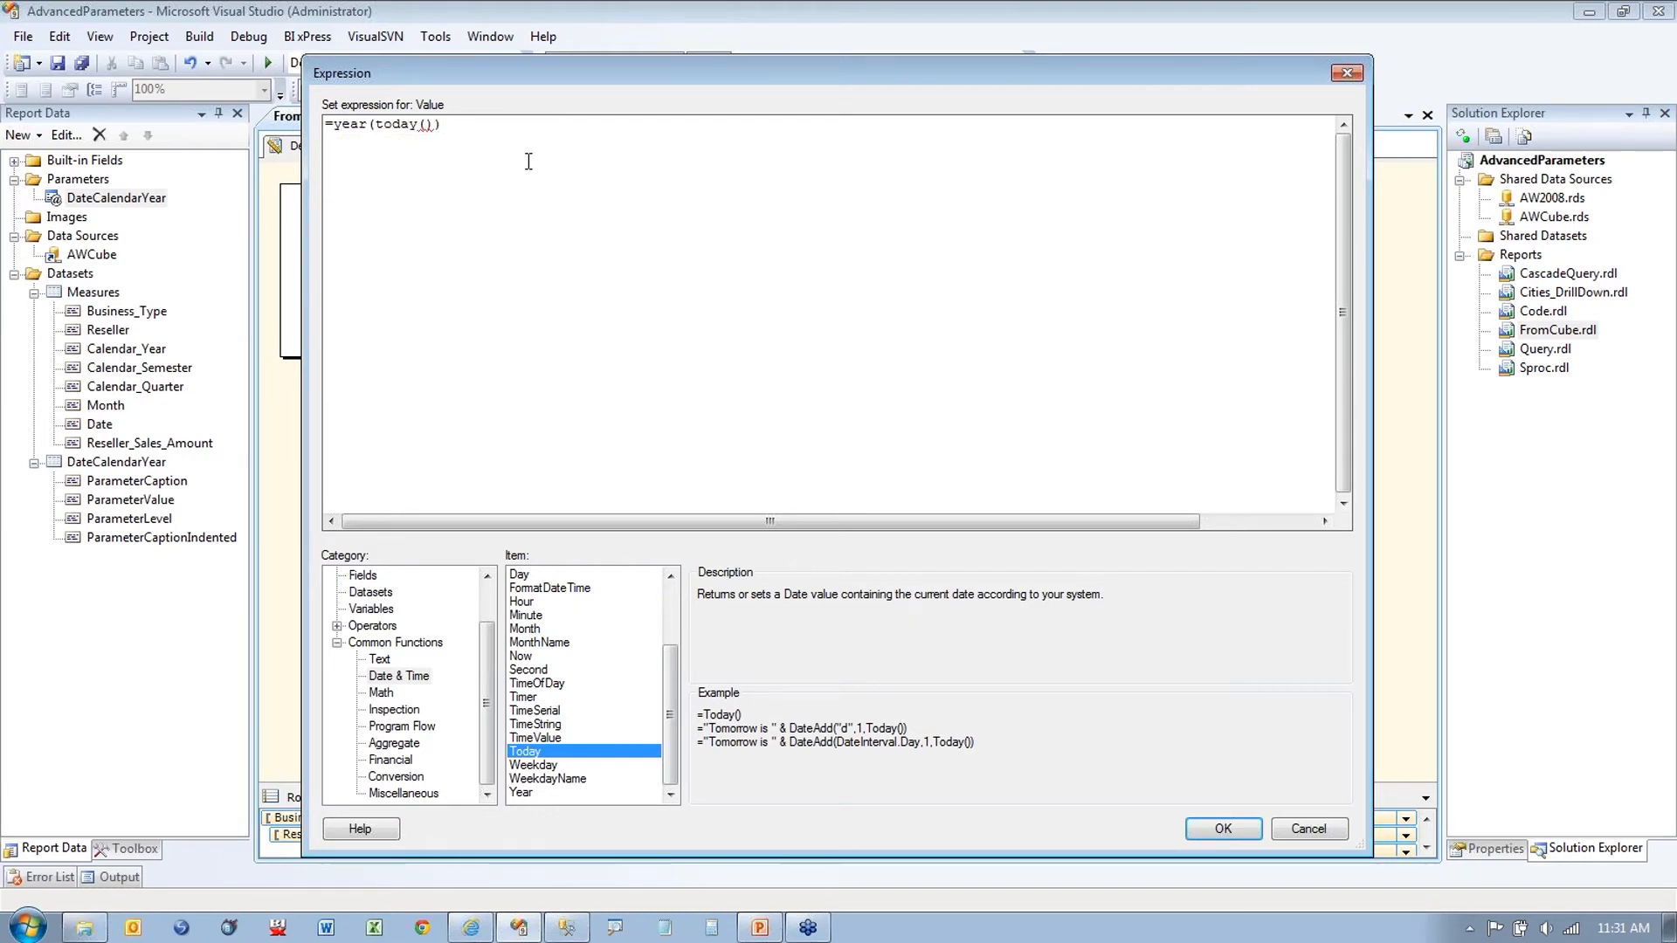
key("ctrl+a")
left_click(499, 152)
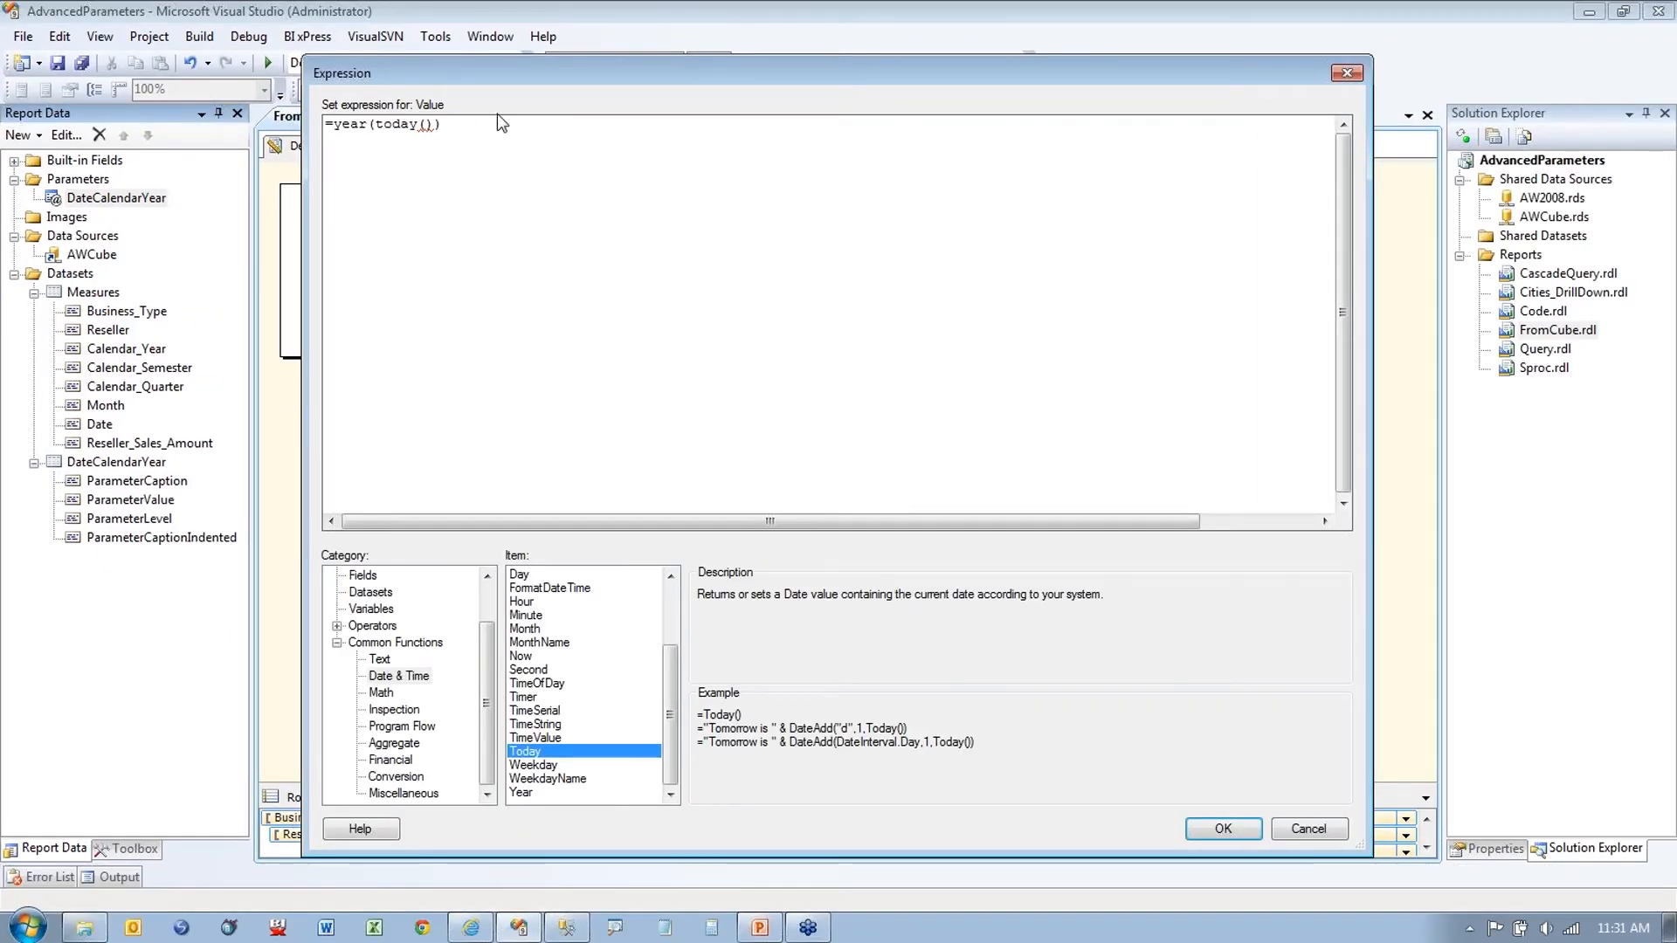
left_click(1223, 828)
left_click(988, 679)
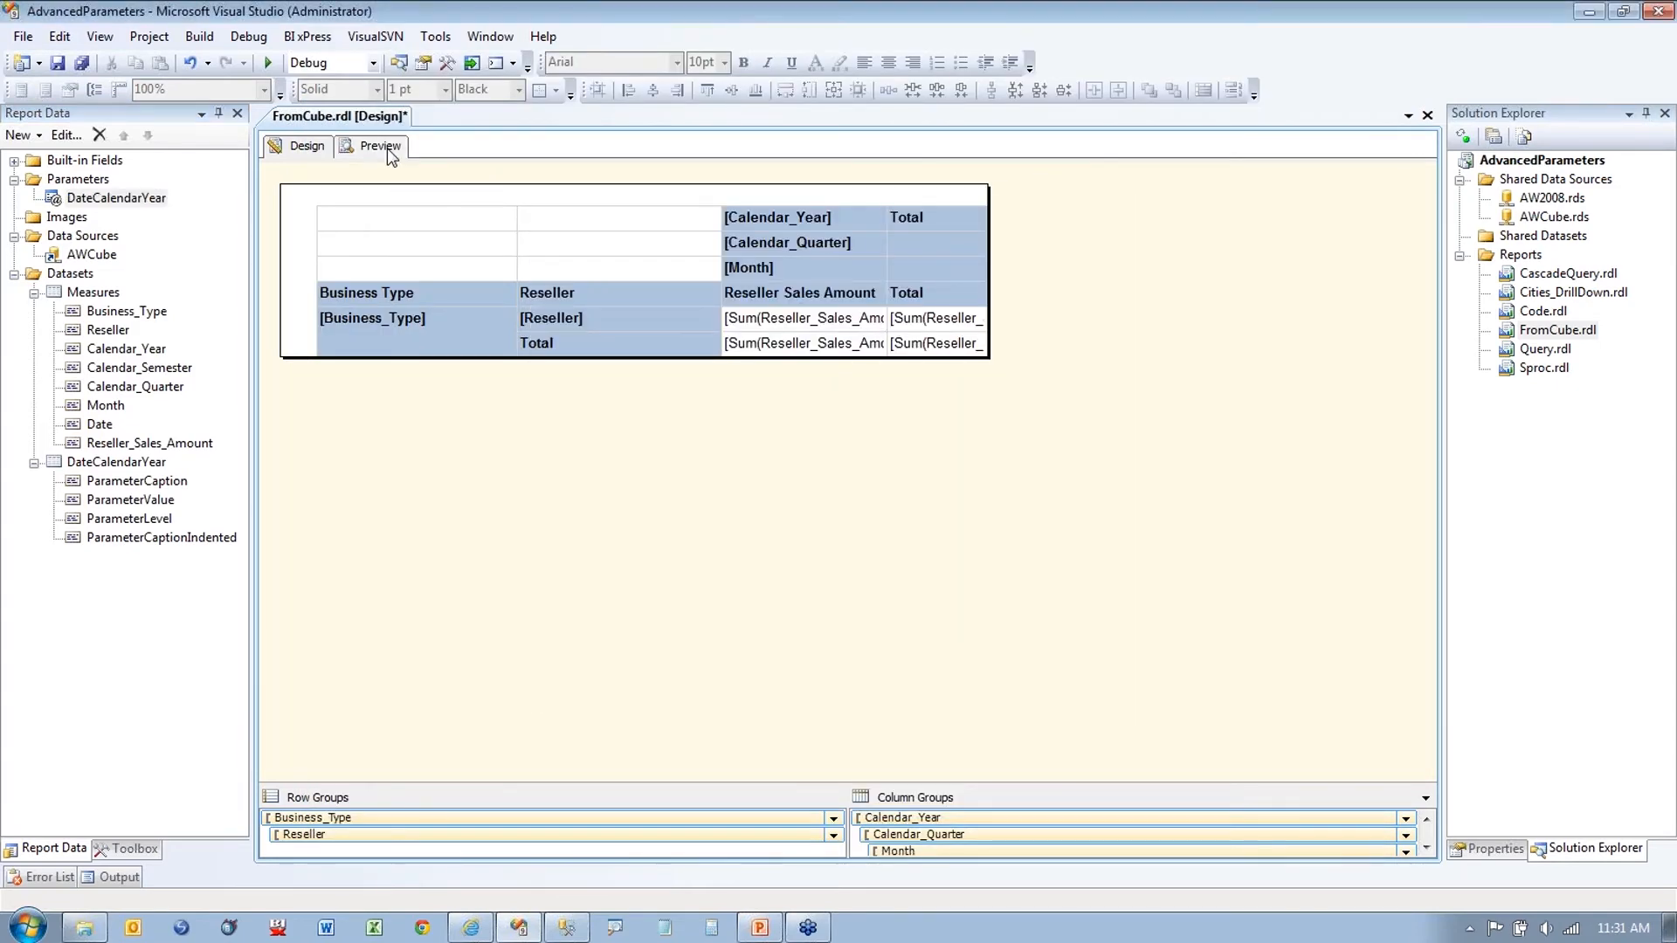
Step: Preview the report and check the Date.Calendar Year choices
left_click(385, 146)
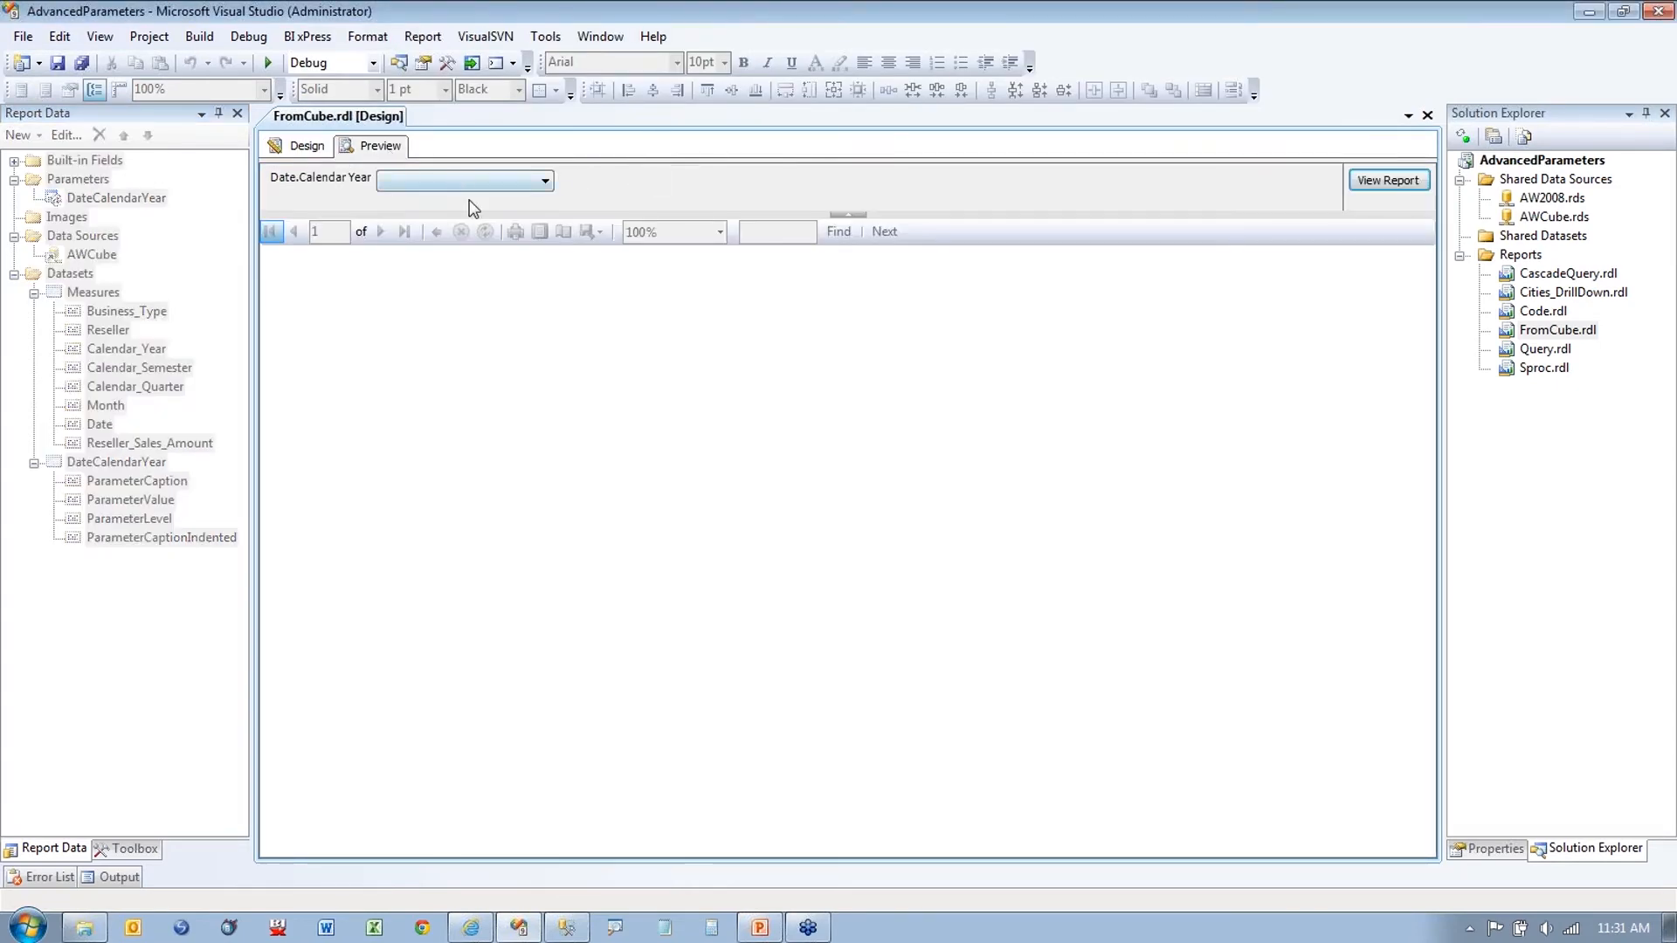
left_click(522, 179)
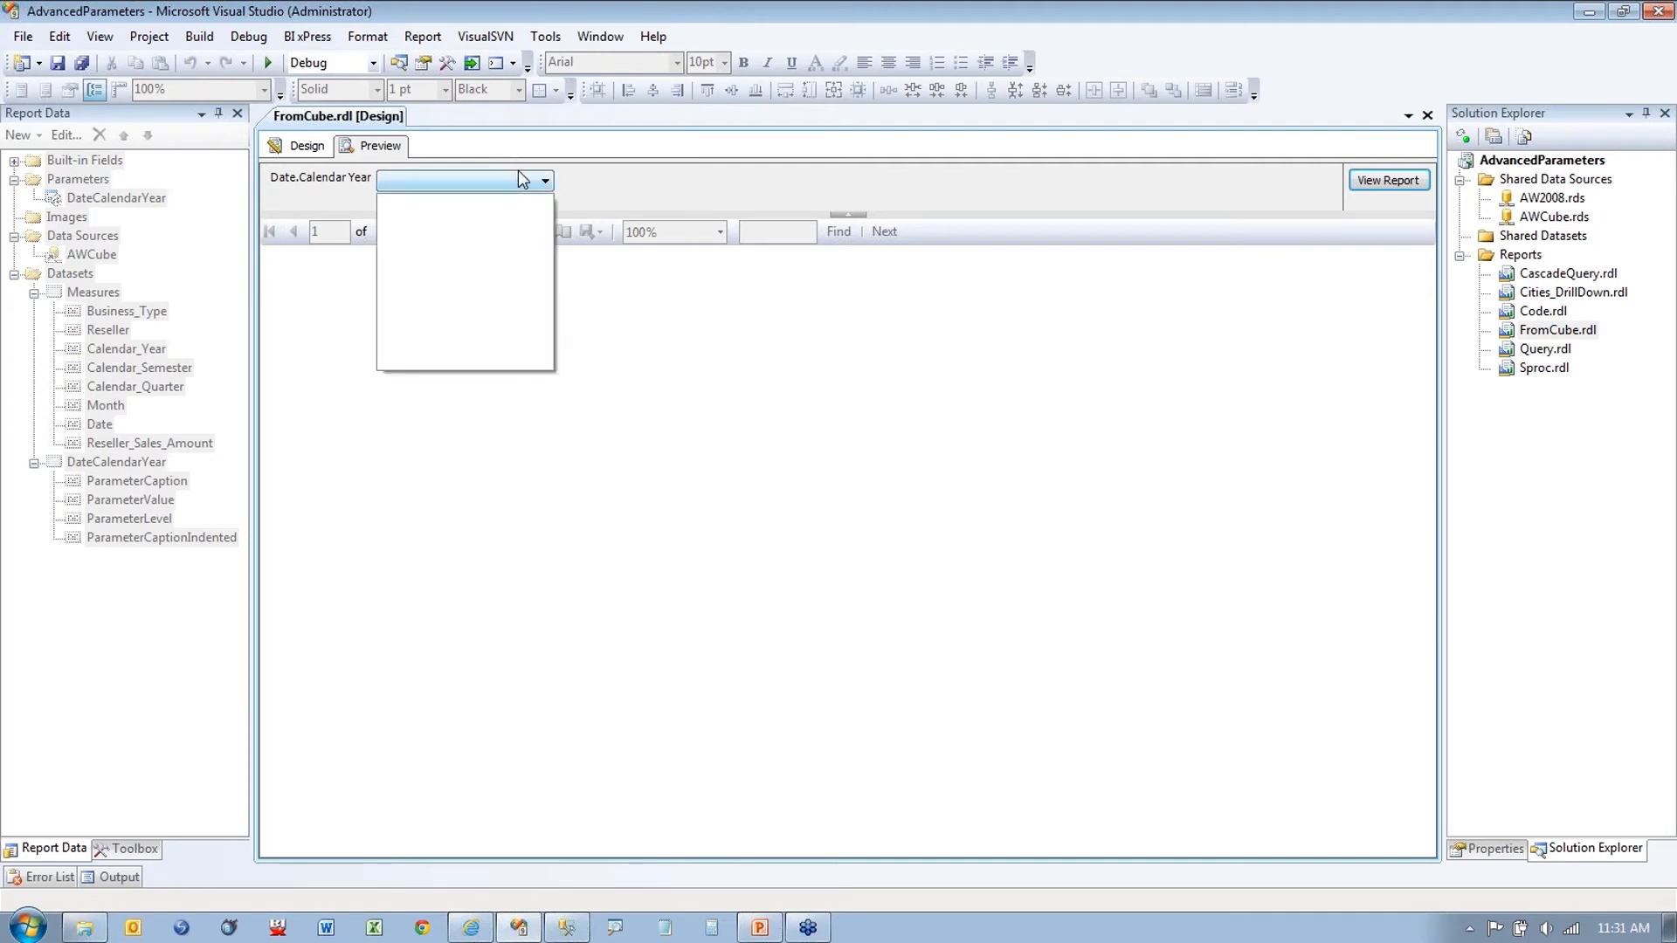
left_click(316, 147)
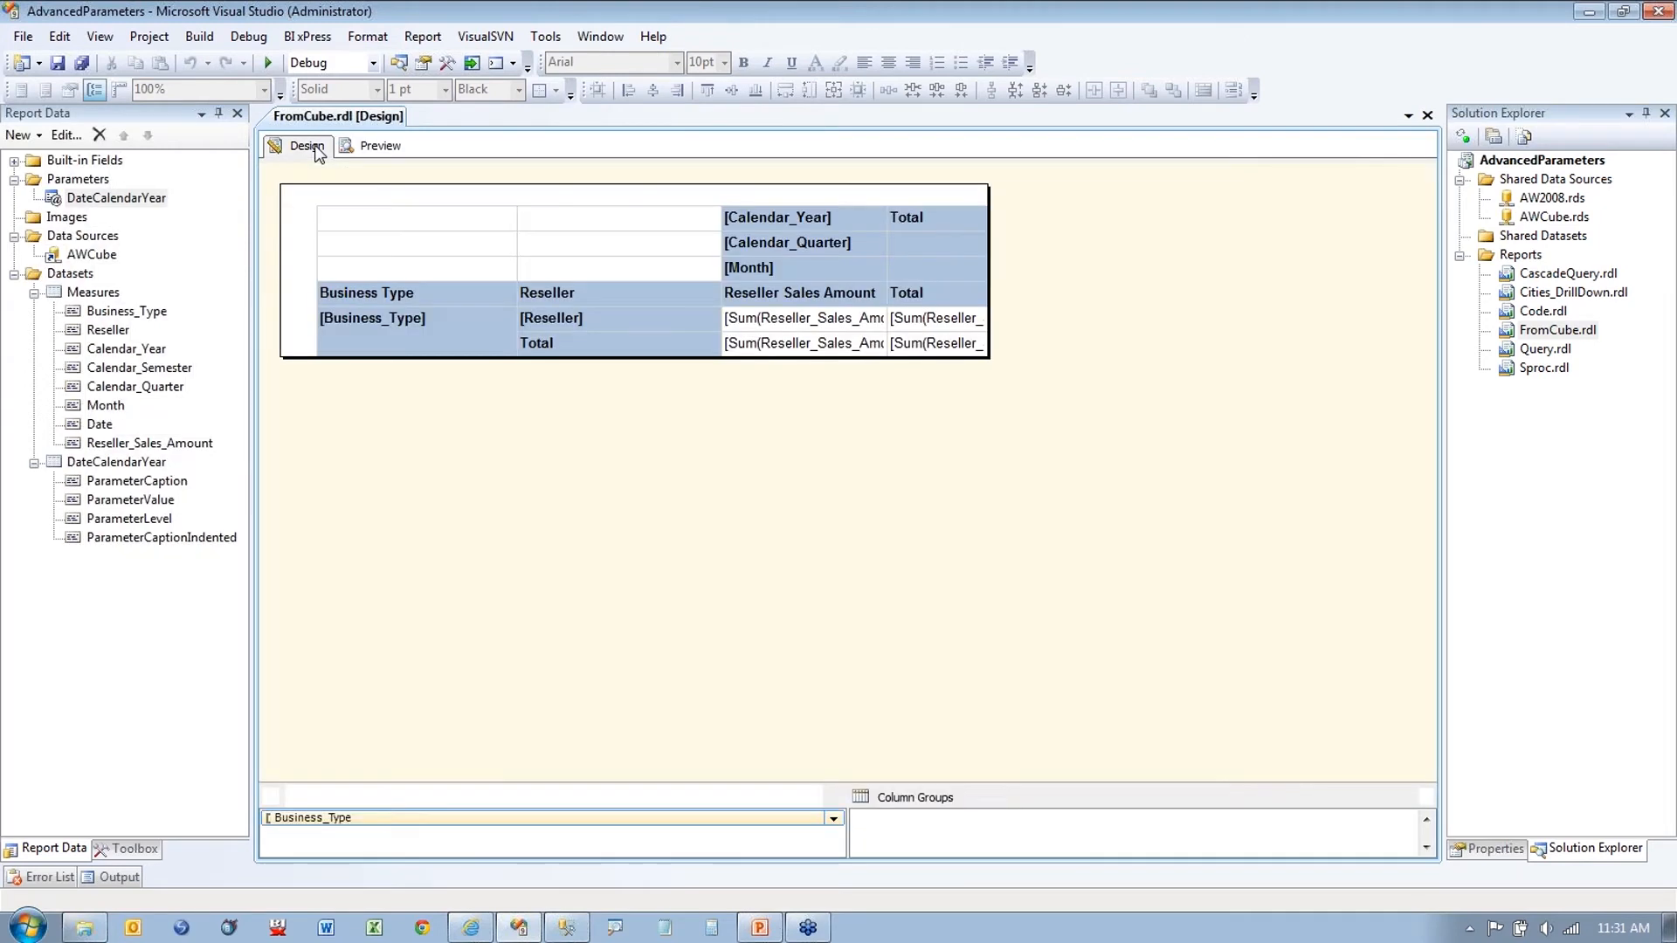
Step: Run the DateCalendarYear dataset query to review ParameterValue keys like [Date].[Calendar Year].&[2005], then cancel out
right_click(120, 463)
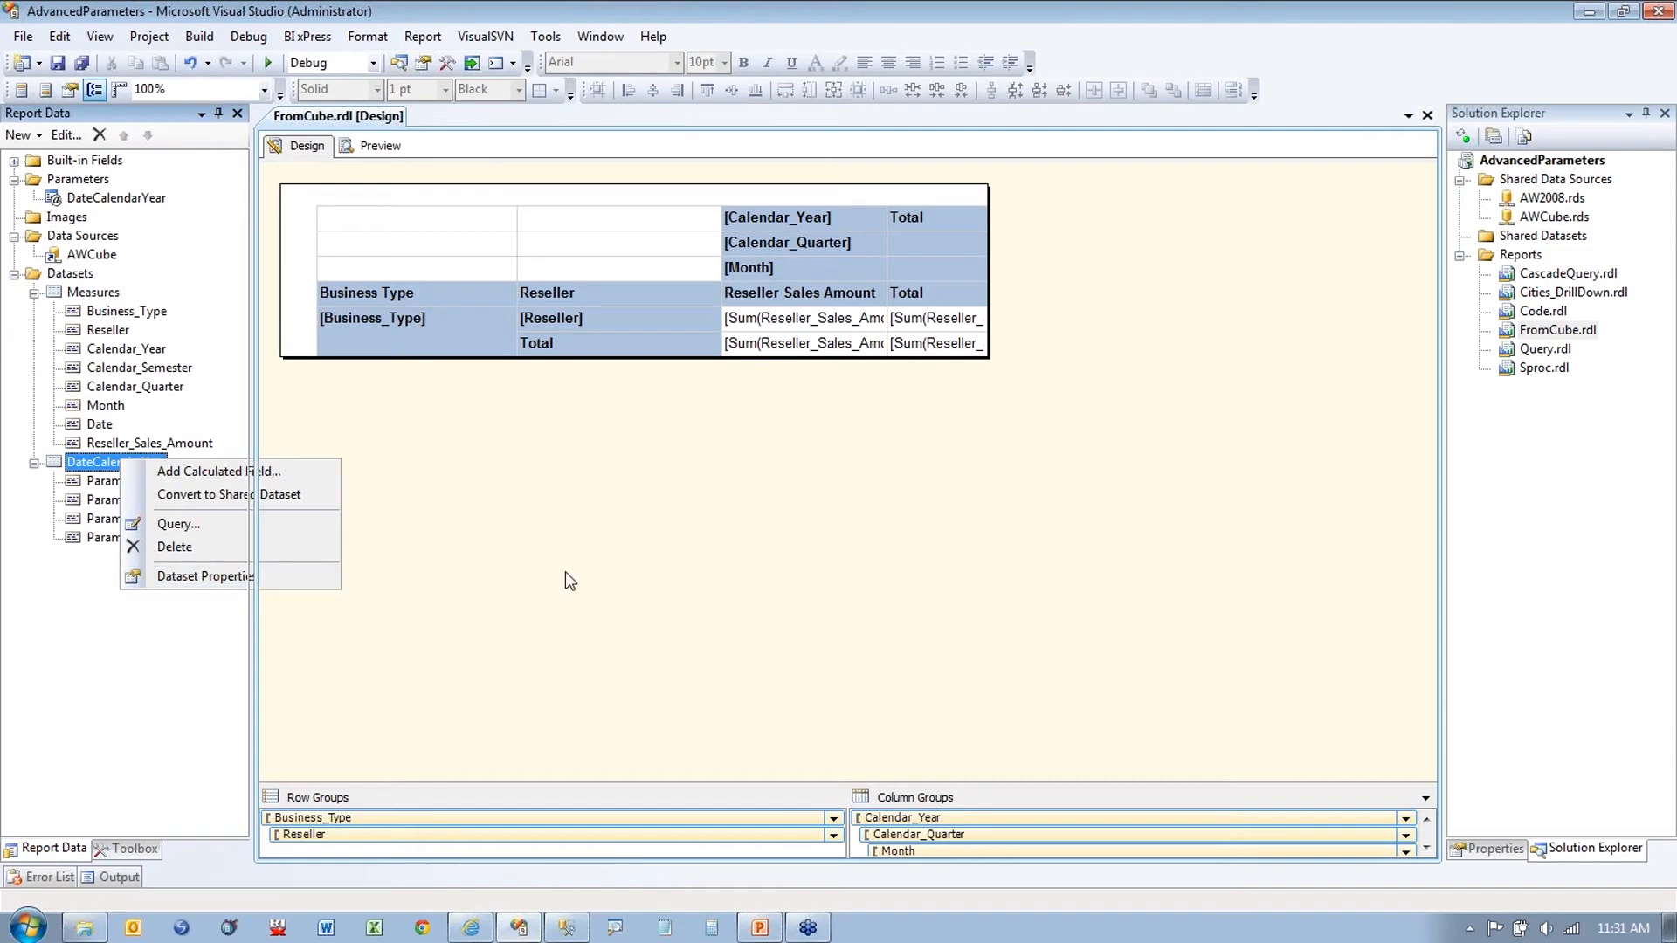
left_click(896, 652)
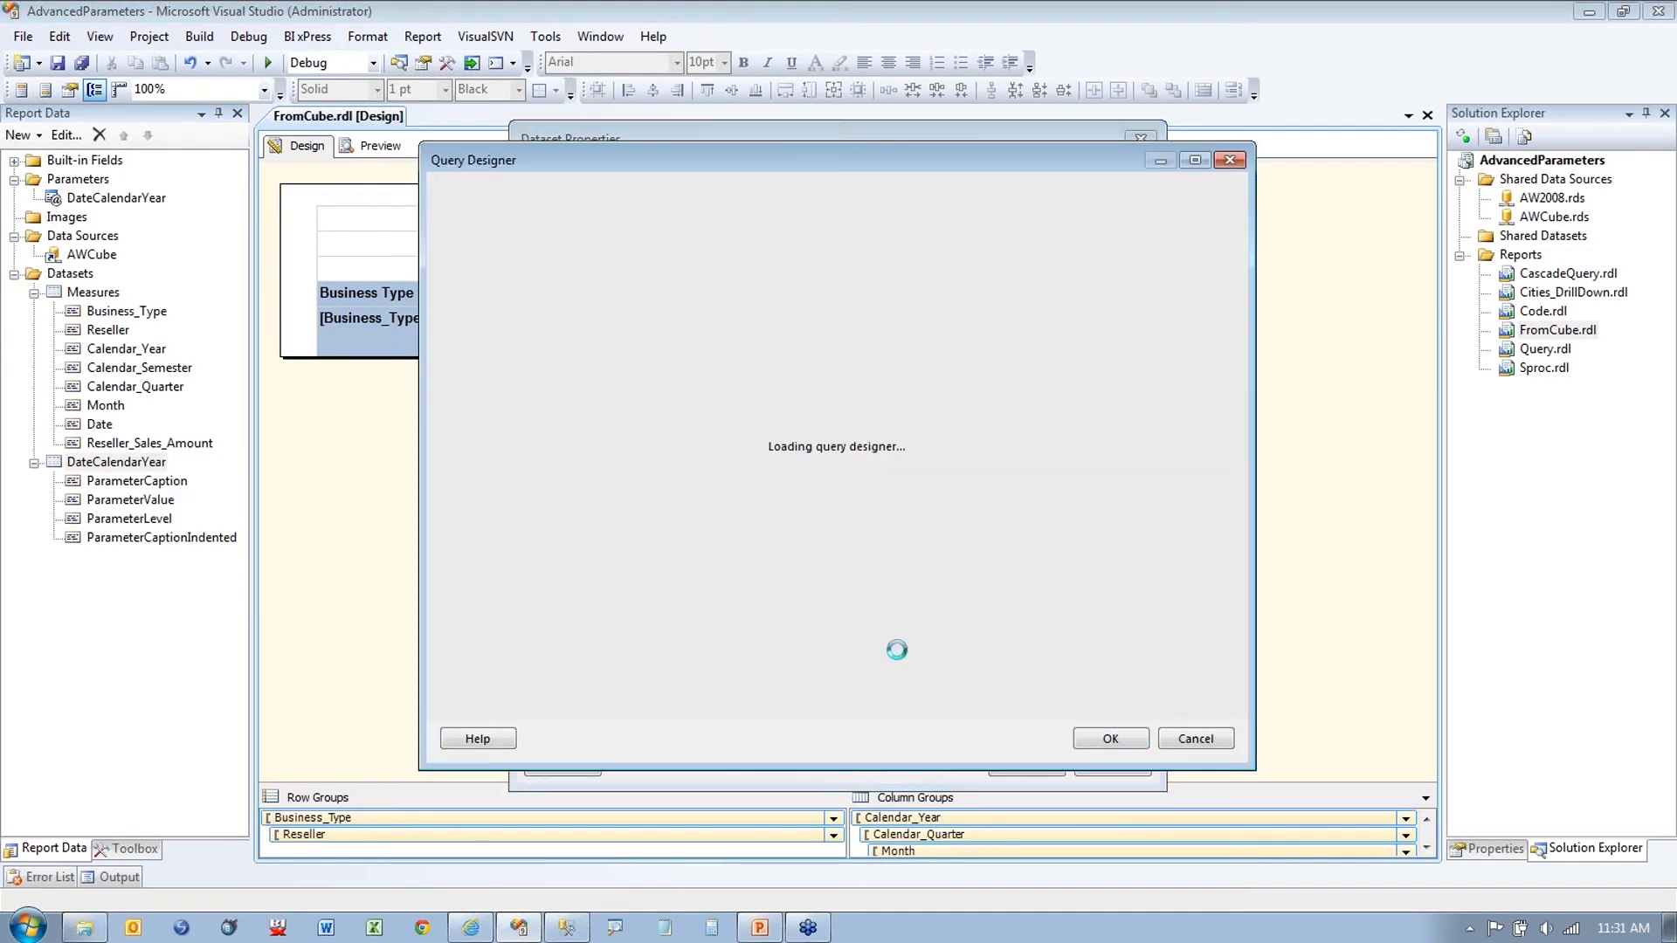
left_click(860, 189)
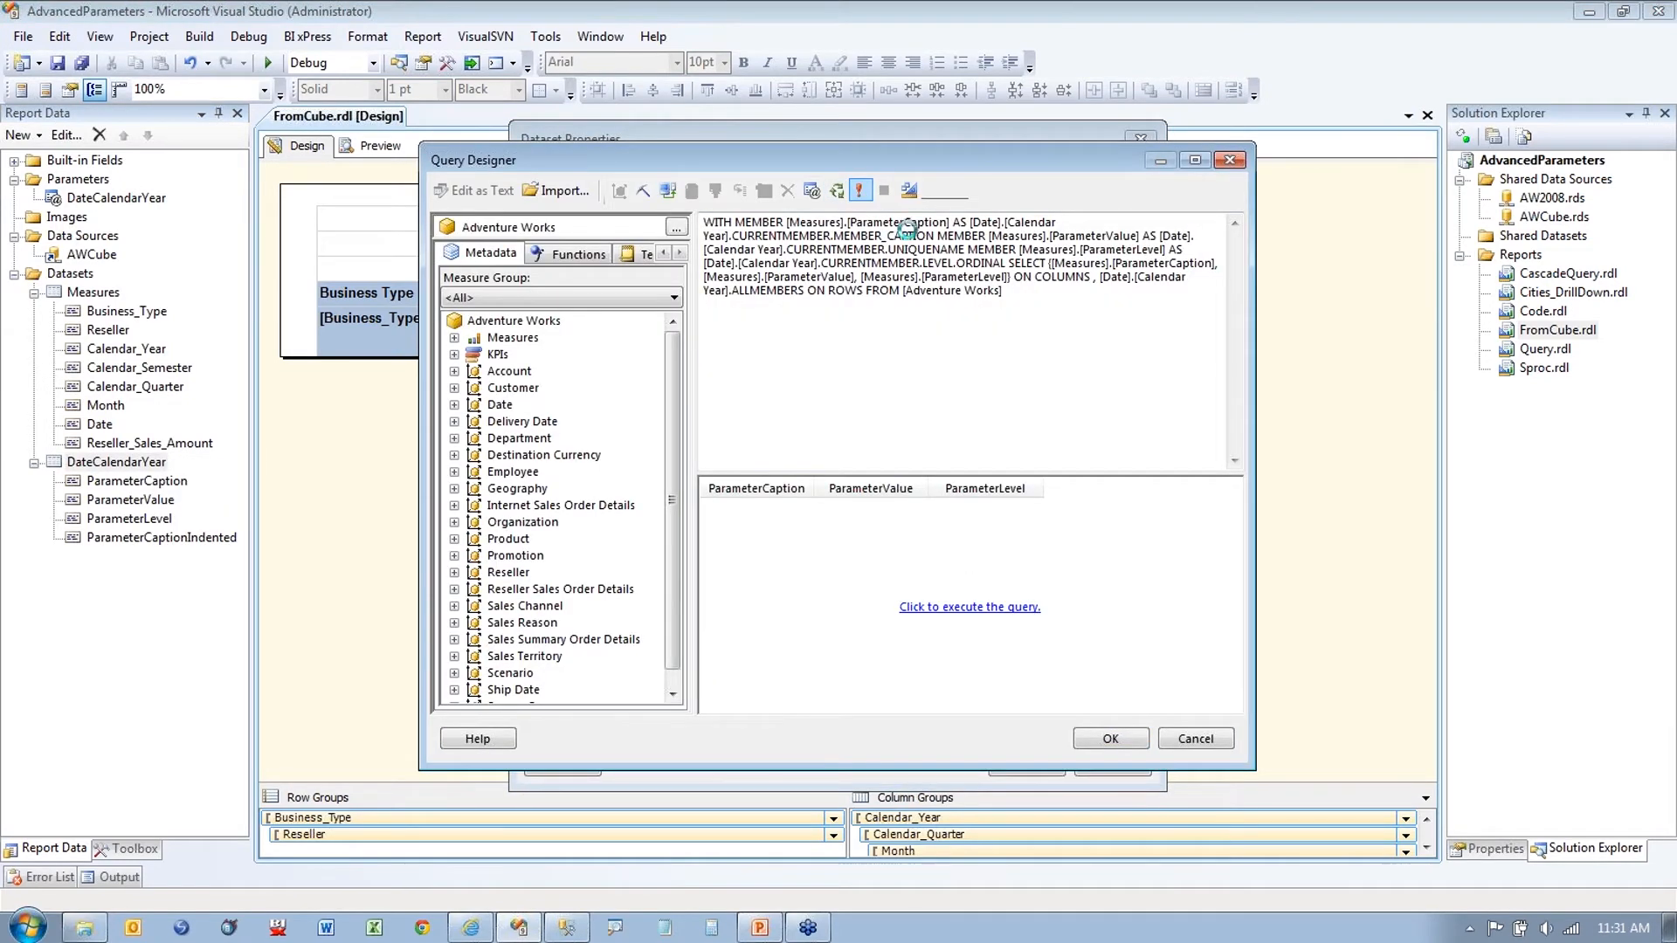
left_click_drag(1018, 488, 1174, 487)
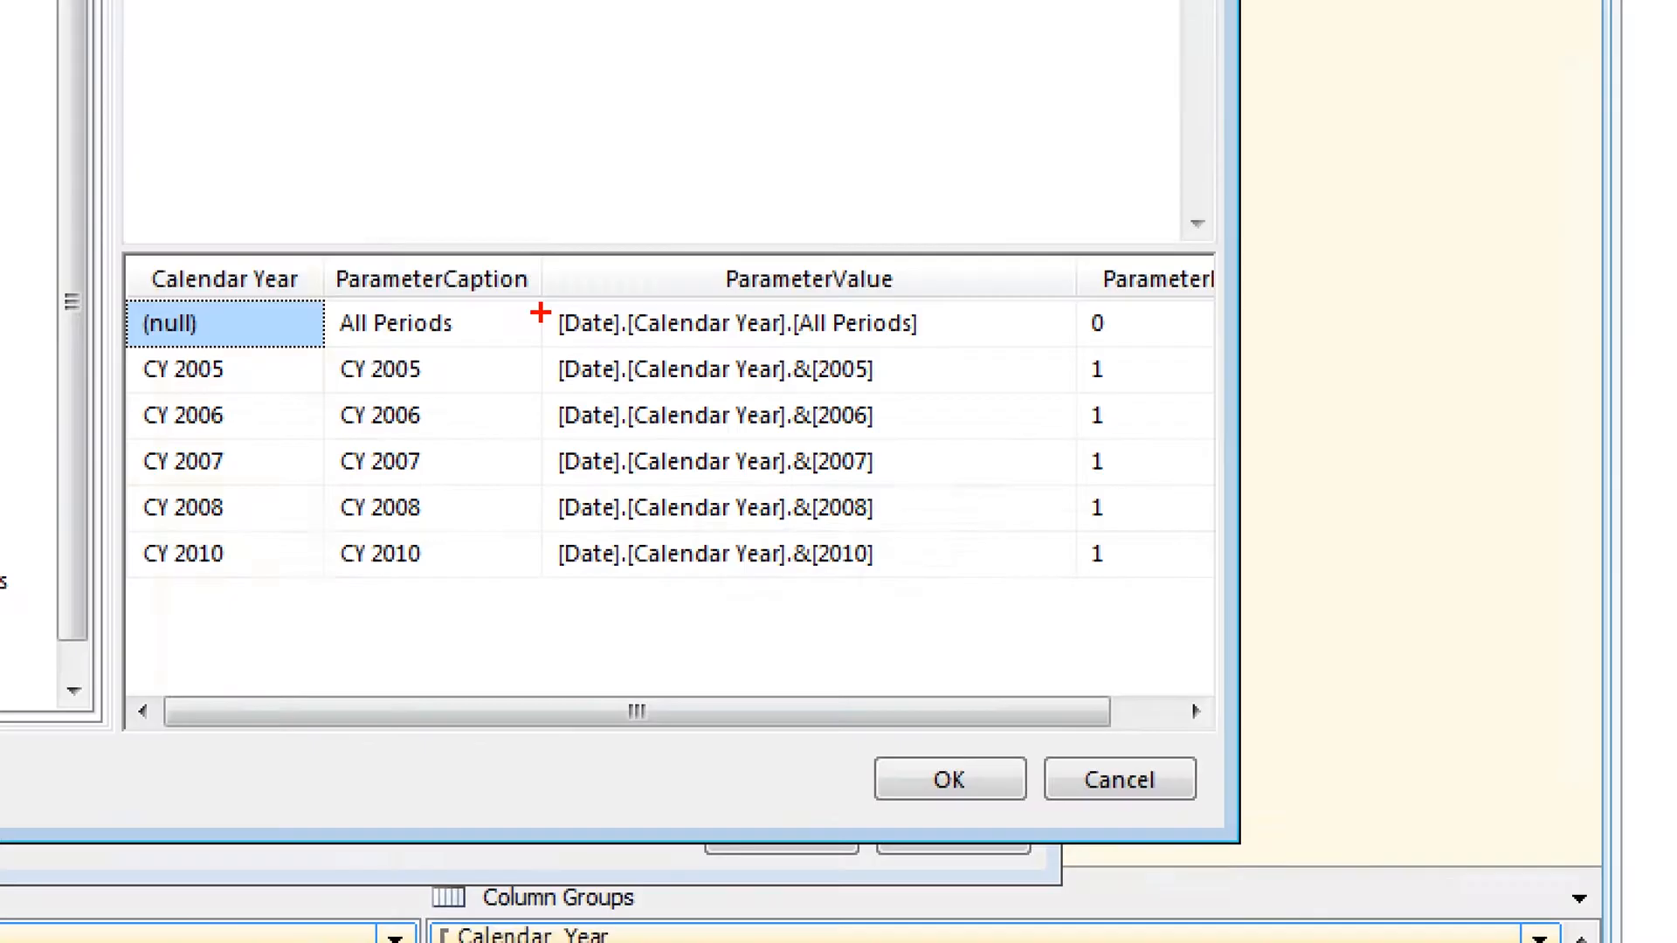
mouse_move(899, 492)
left_mouse_down()
mouse_move(993, 624)
mouse_move(1127, 650)
left_mouse_up()
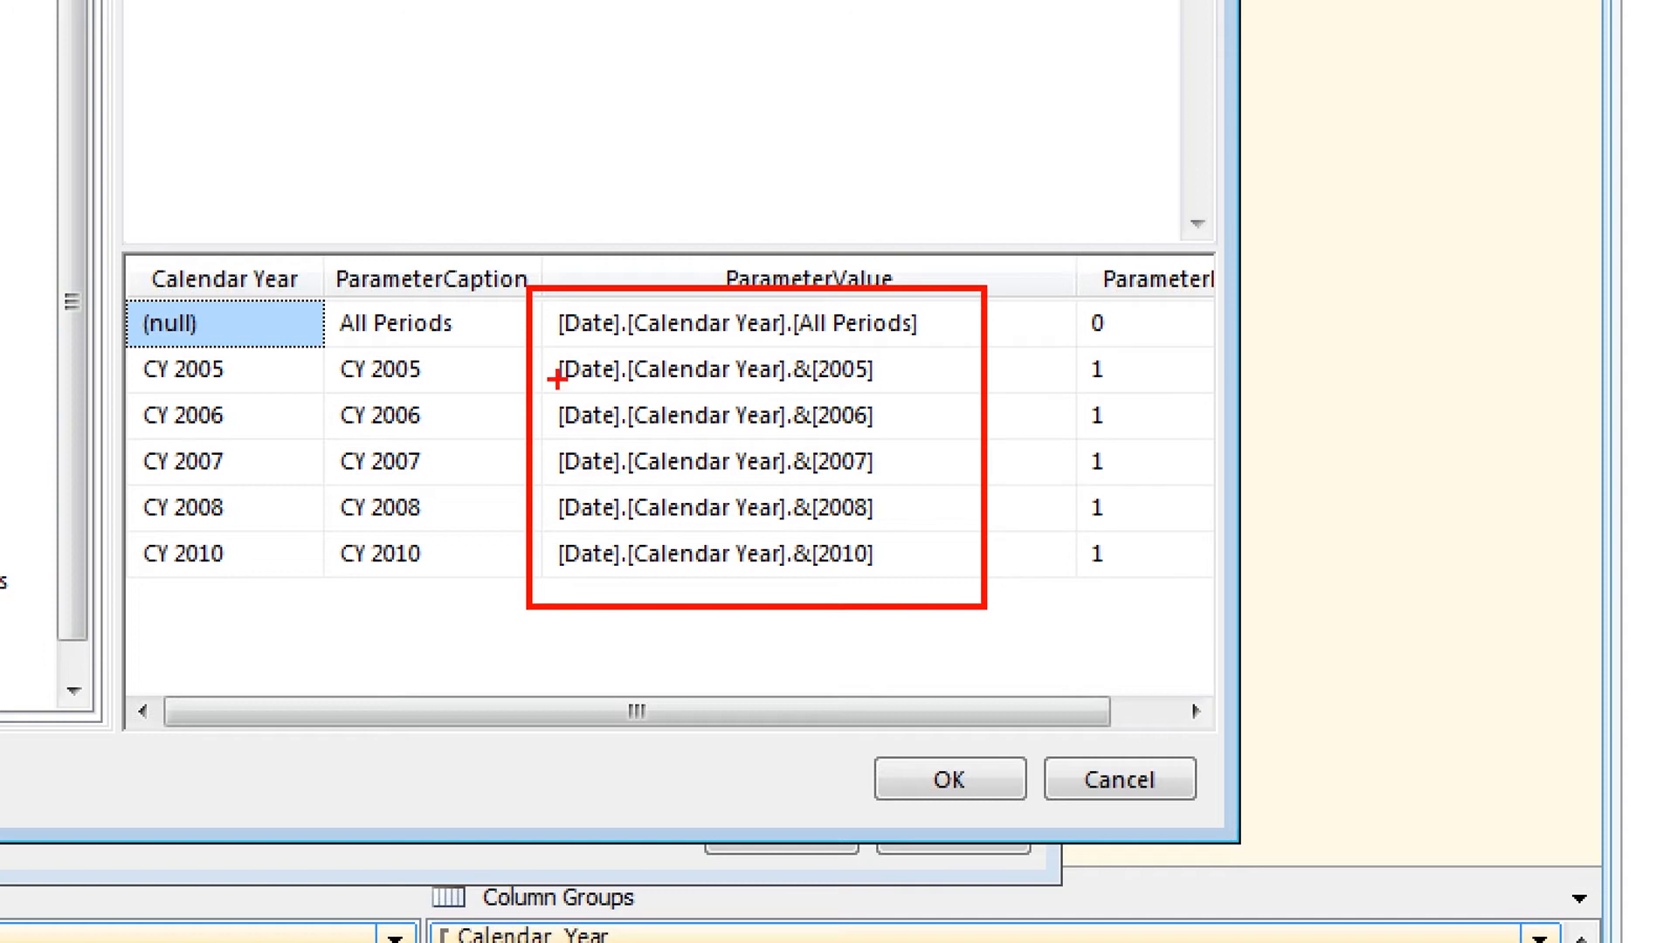
left_click_drag(559, 381, 897, 390)
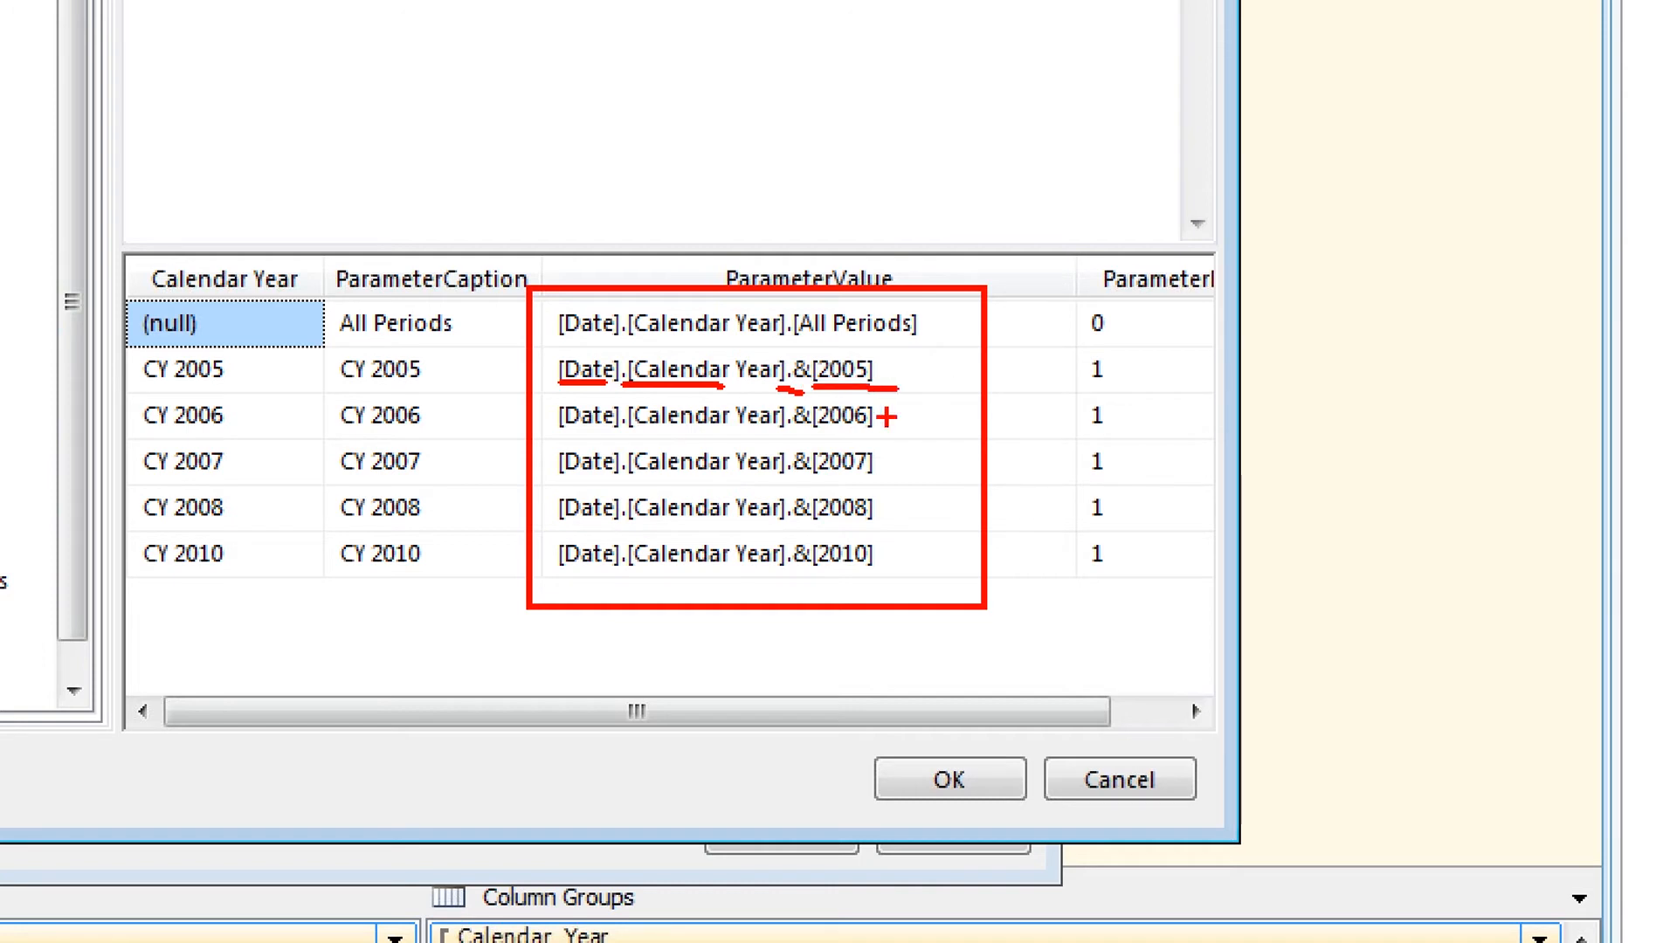
key("e")
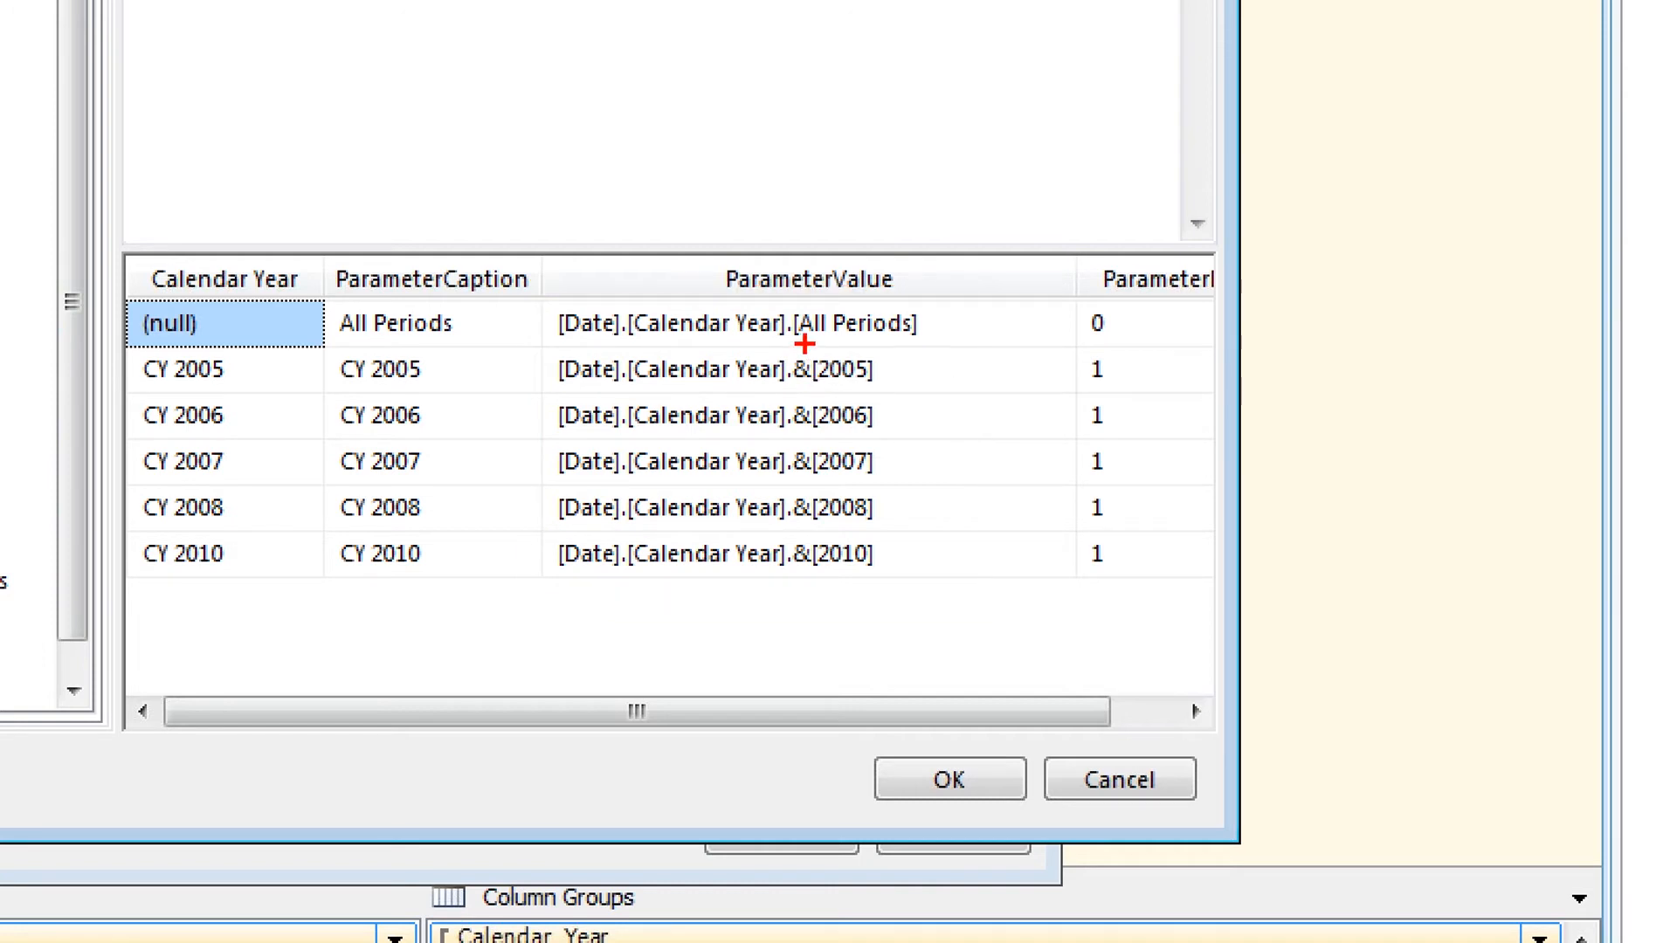
left_click_drag(804, 344, 791, 329)
left_click_drag(825, 389, 865, 389)
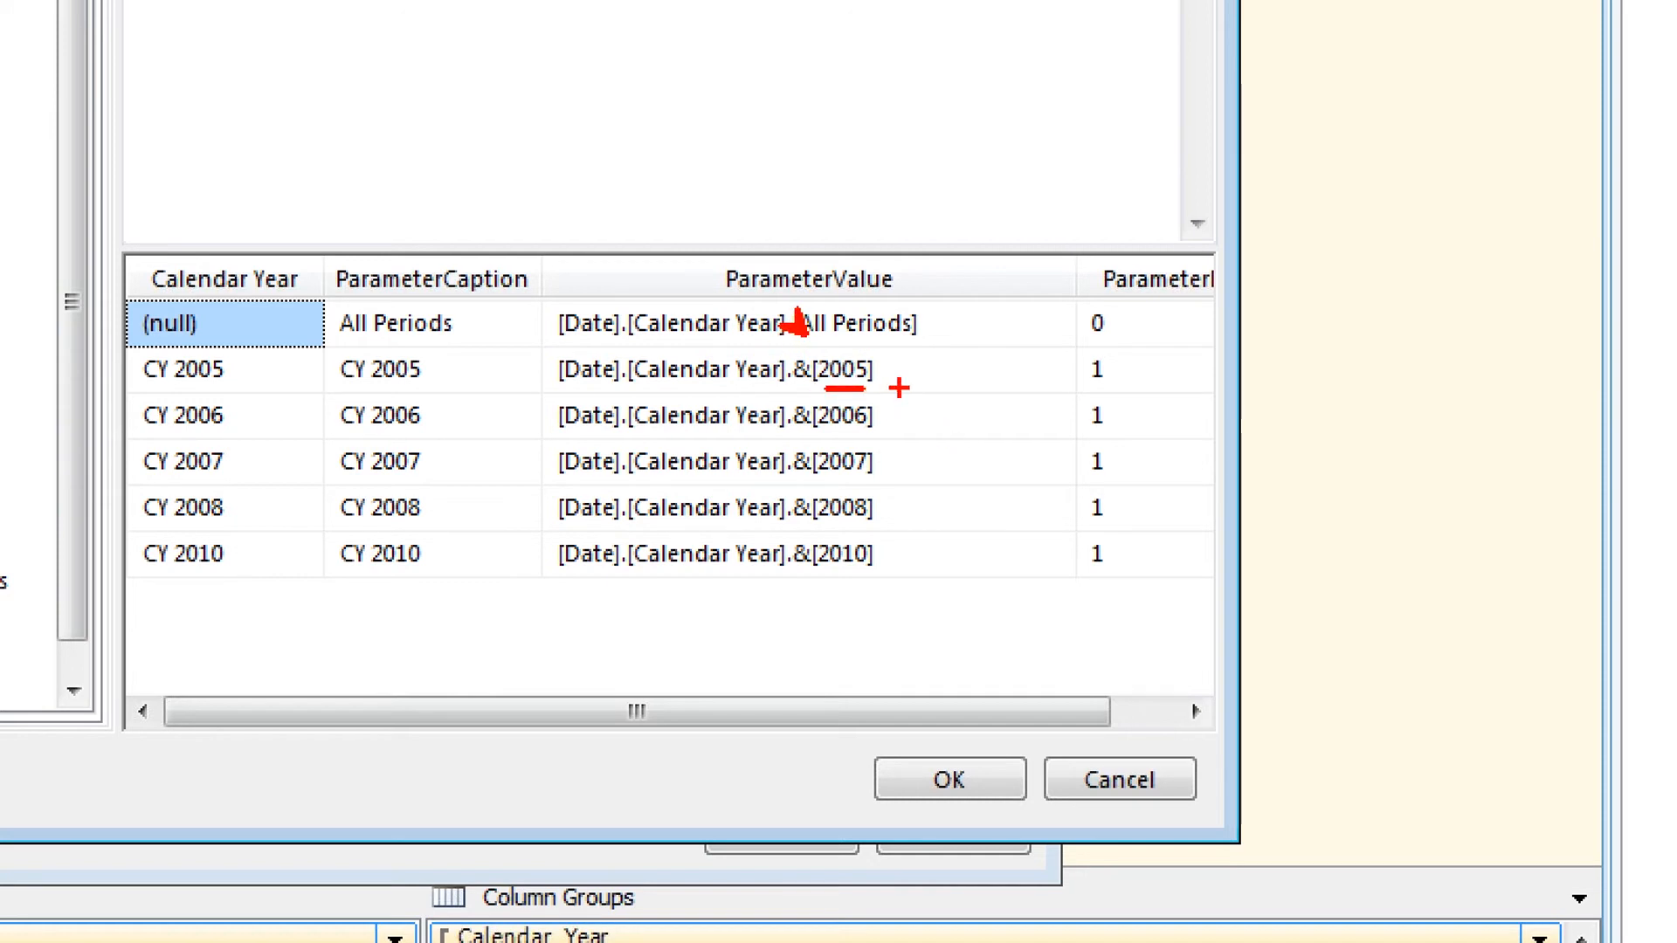
key("Escape")
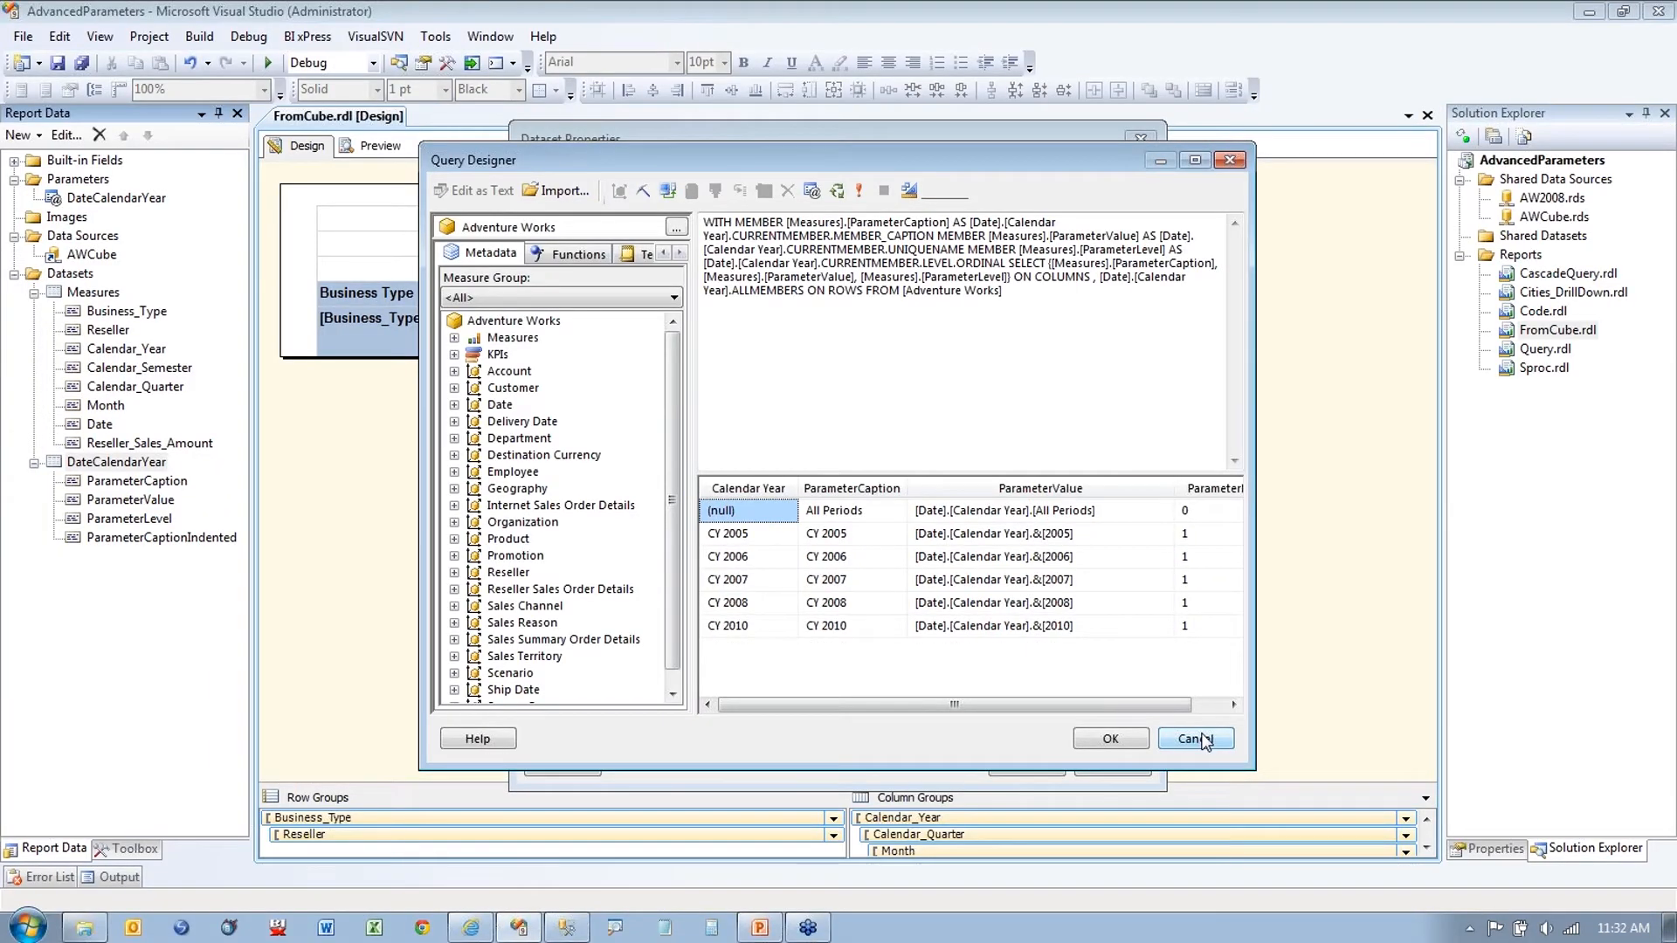
left_click(1196, 739)
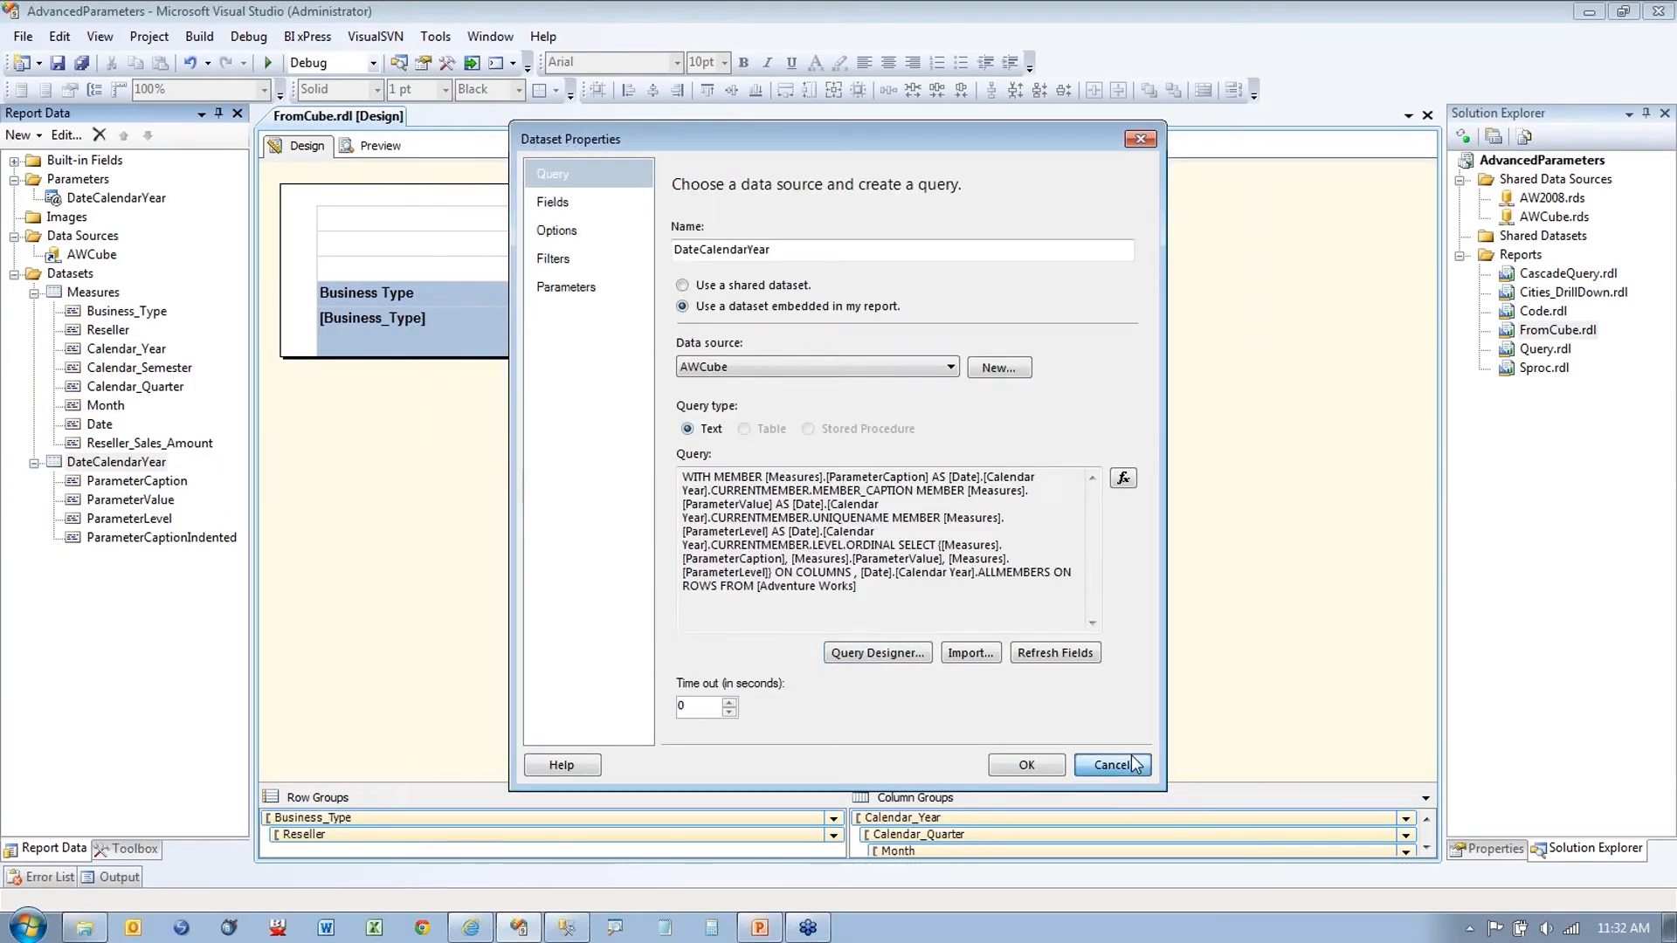
left_click(1135, 765)
Step: Open the DateCalendarYear parameter's default value expression for editing
right_click(116, 197)
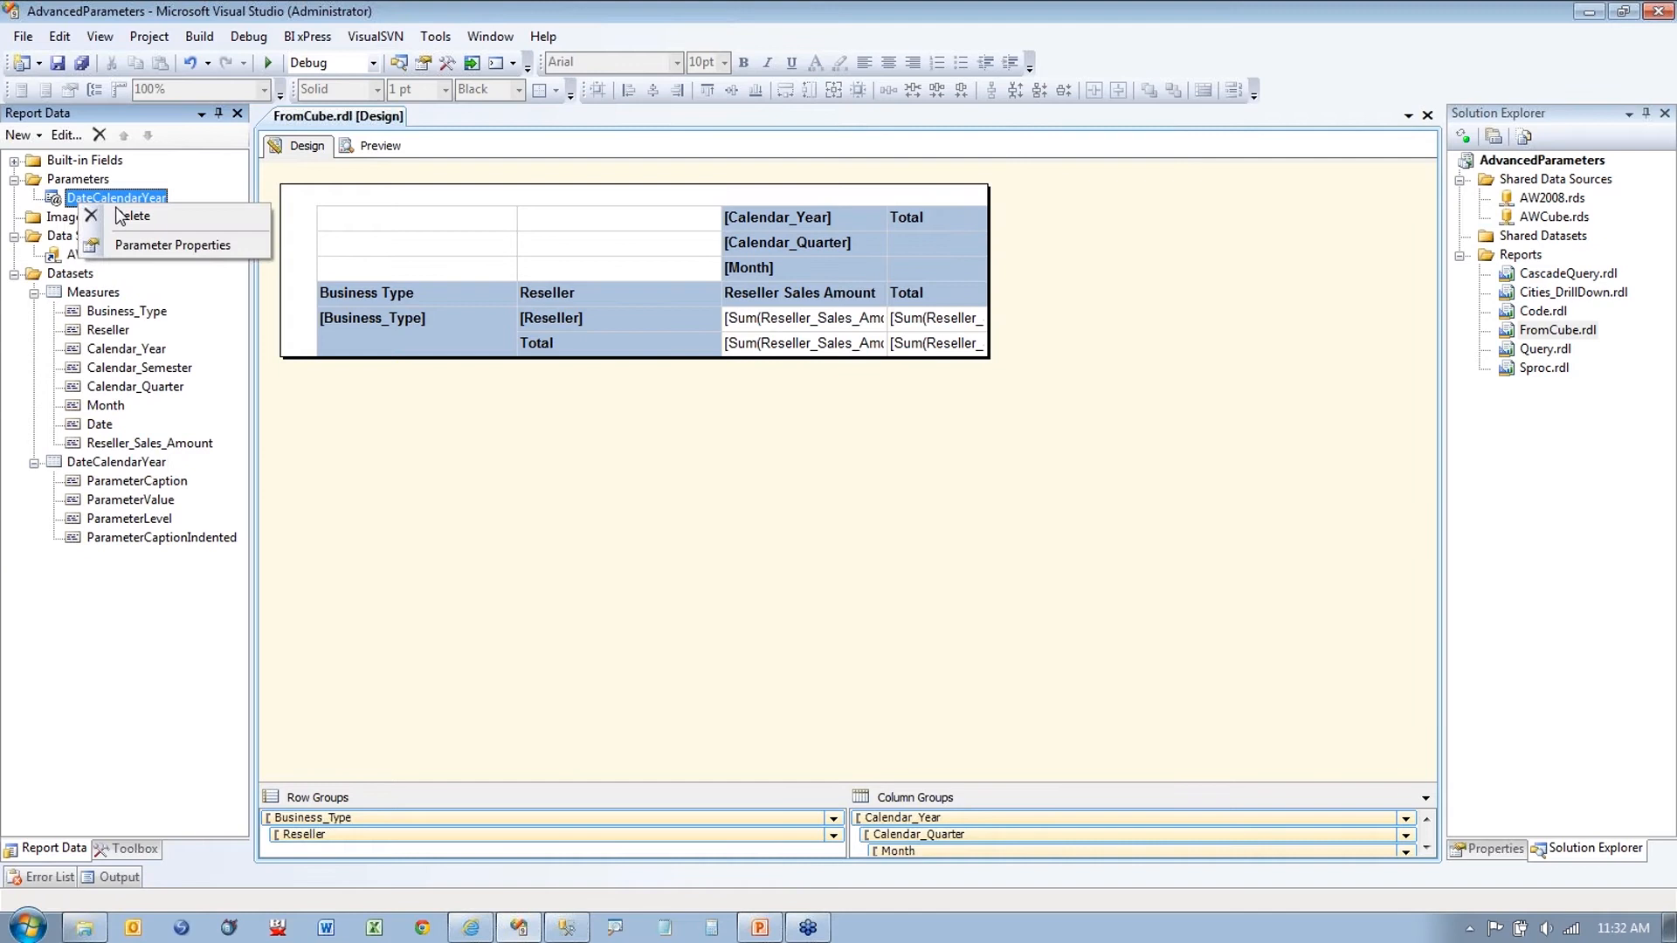
left_click(156, 253)
left_click(617, 320)
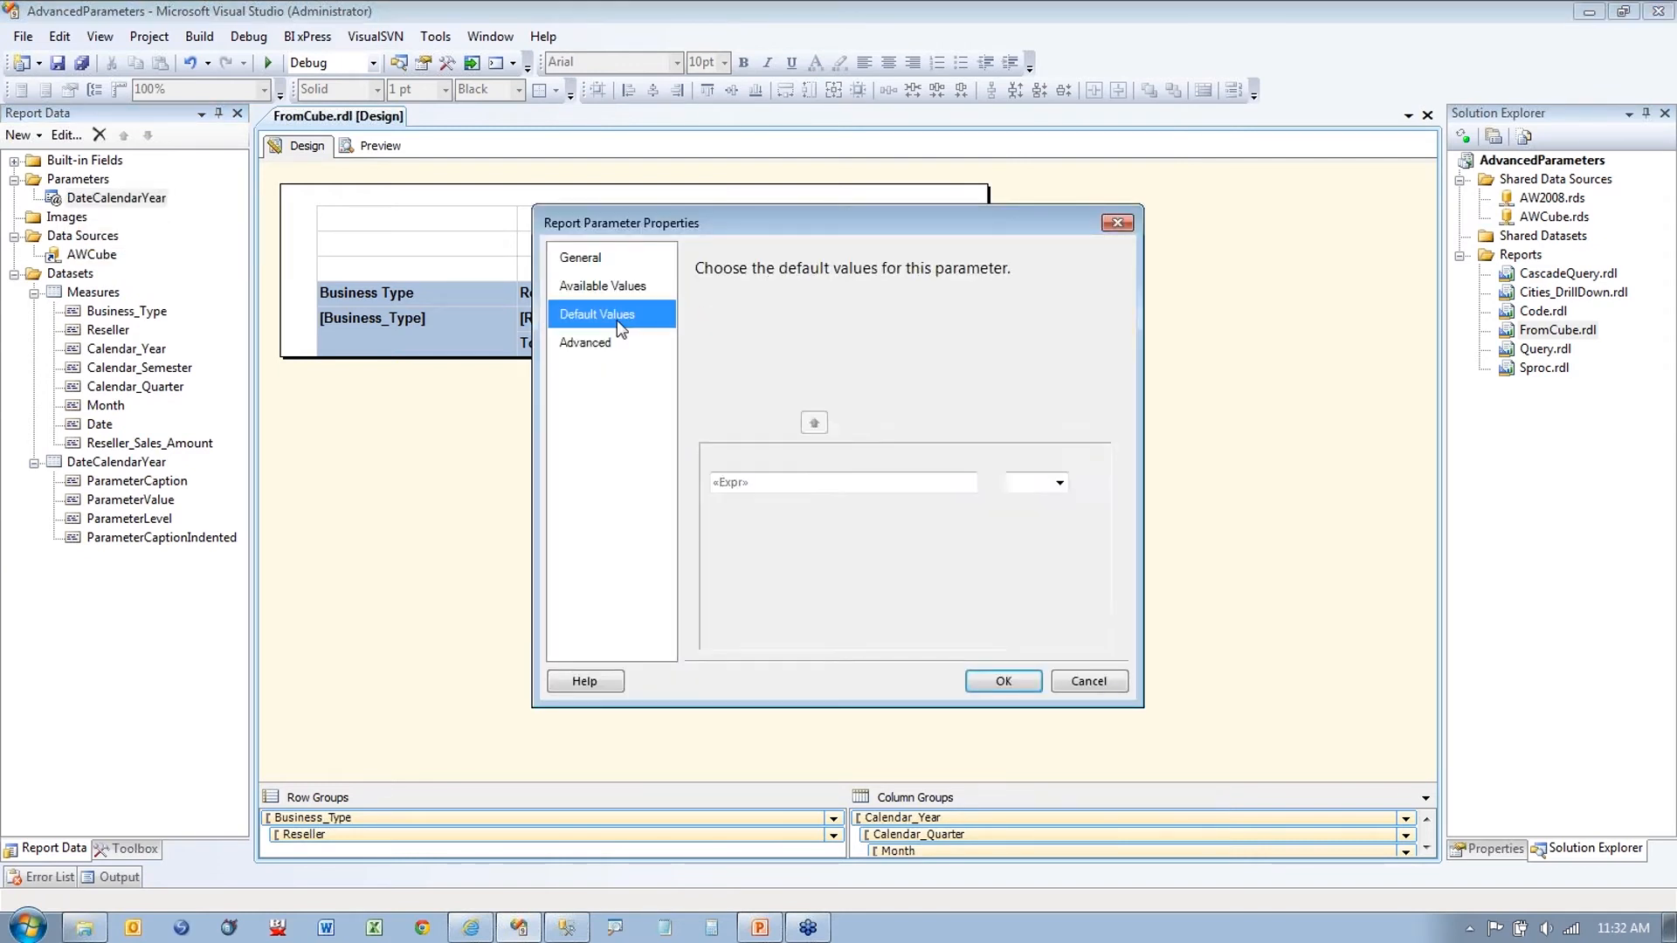
left_click(1089, 482)
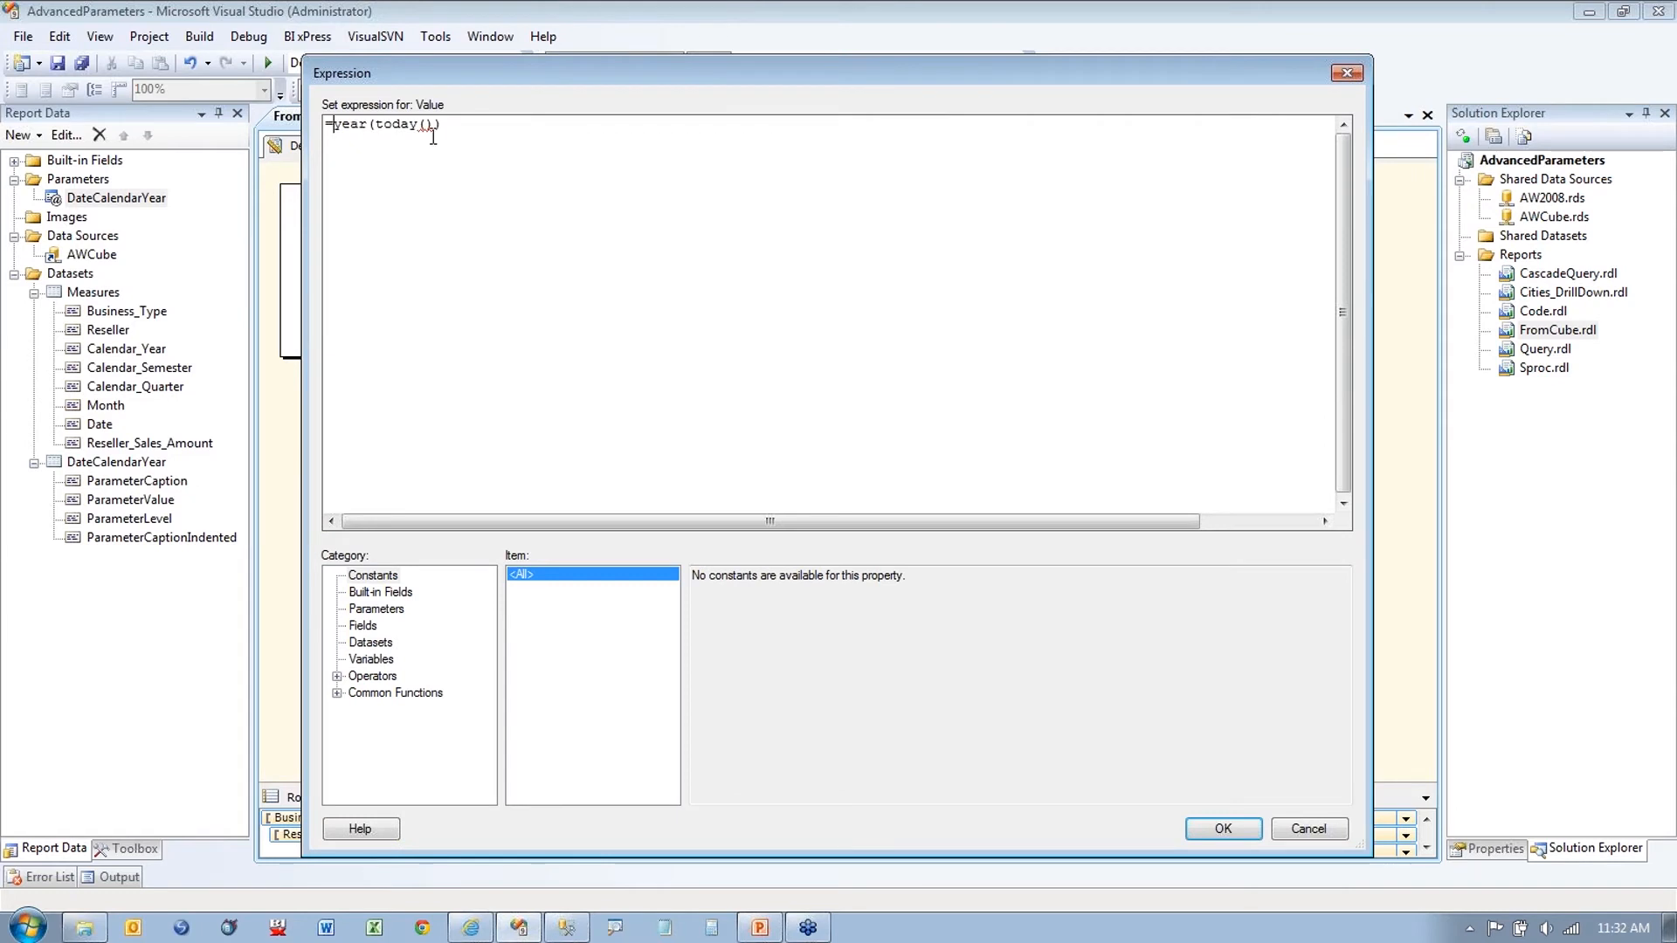
Step: Rewrite the default as ="[Date].[Calendar Year].&[" + year(today()) + "]" and accept it
type("\"Date")
type("[")
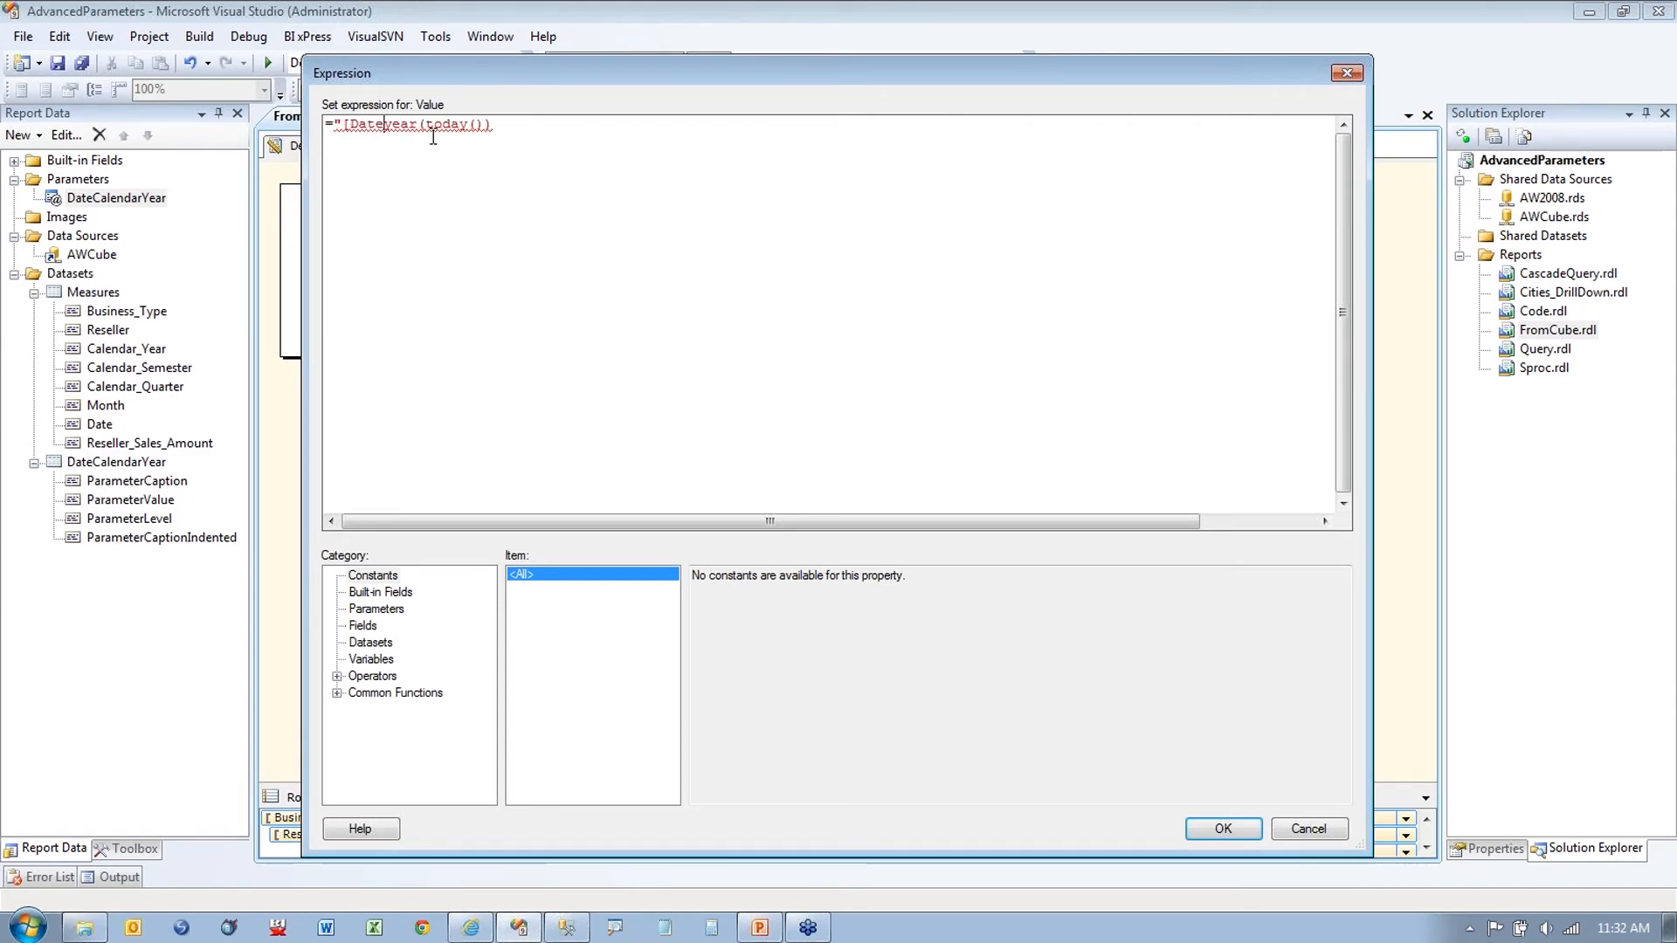
key("Right")
key("Right")
key("BackSpace")
type("]/[Cal")
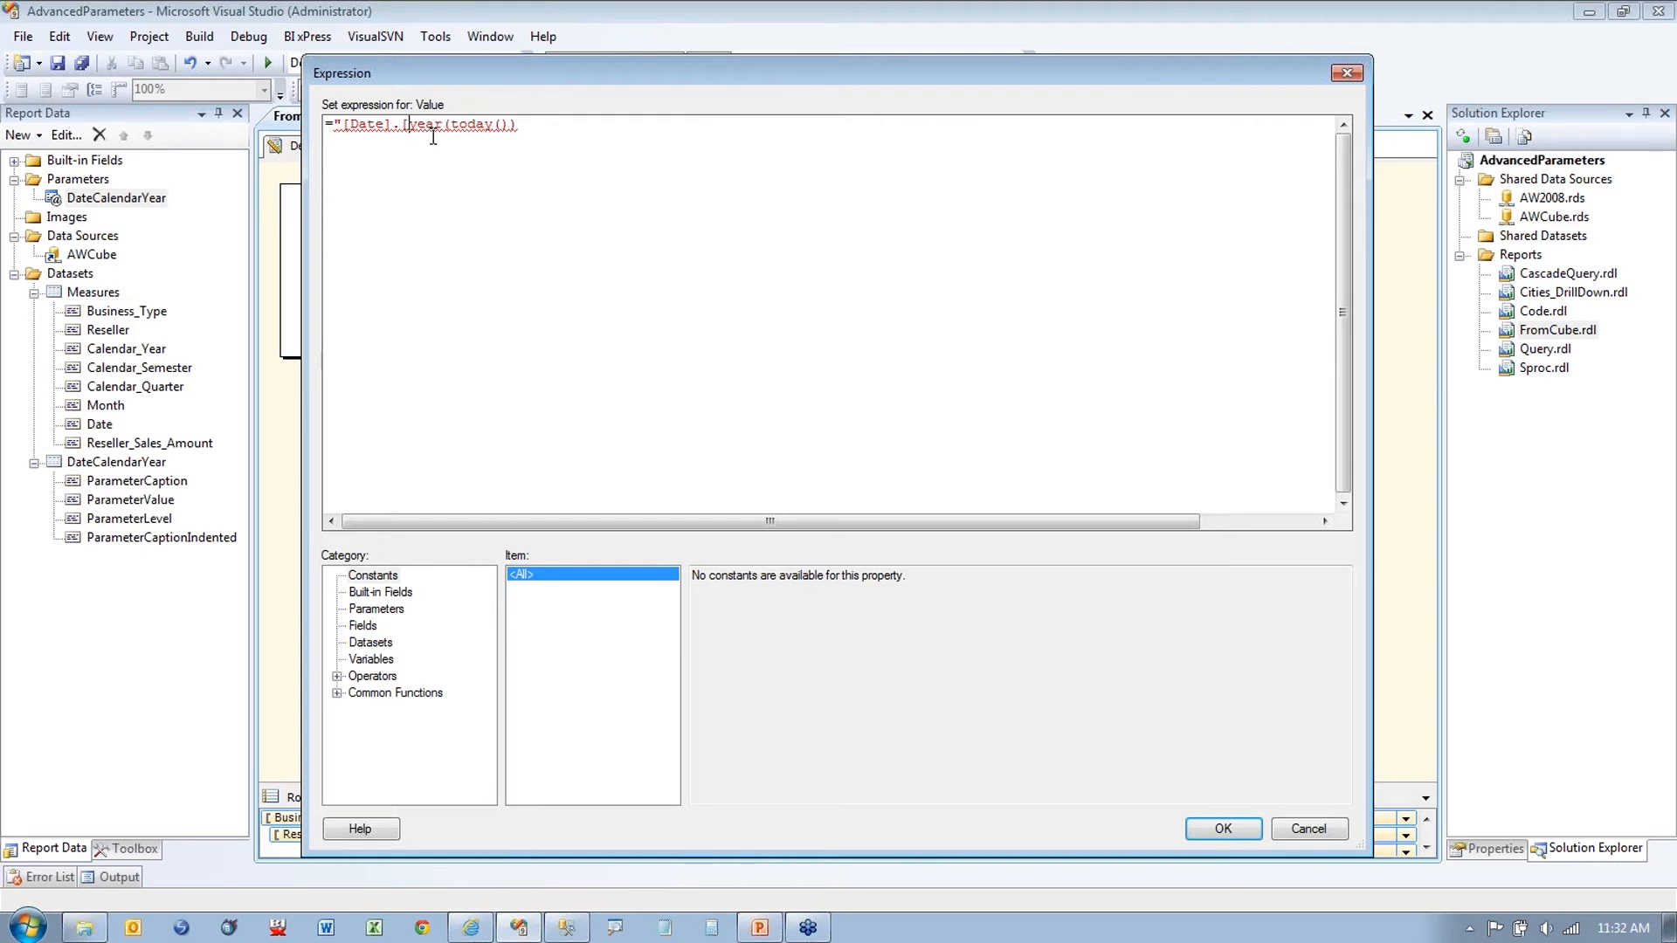
type("endar Year]")
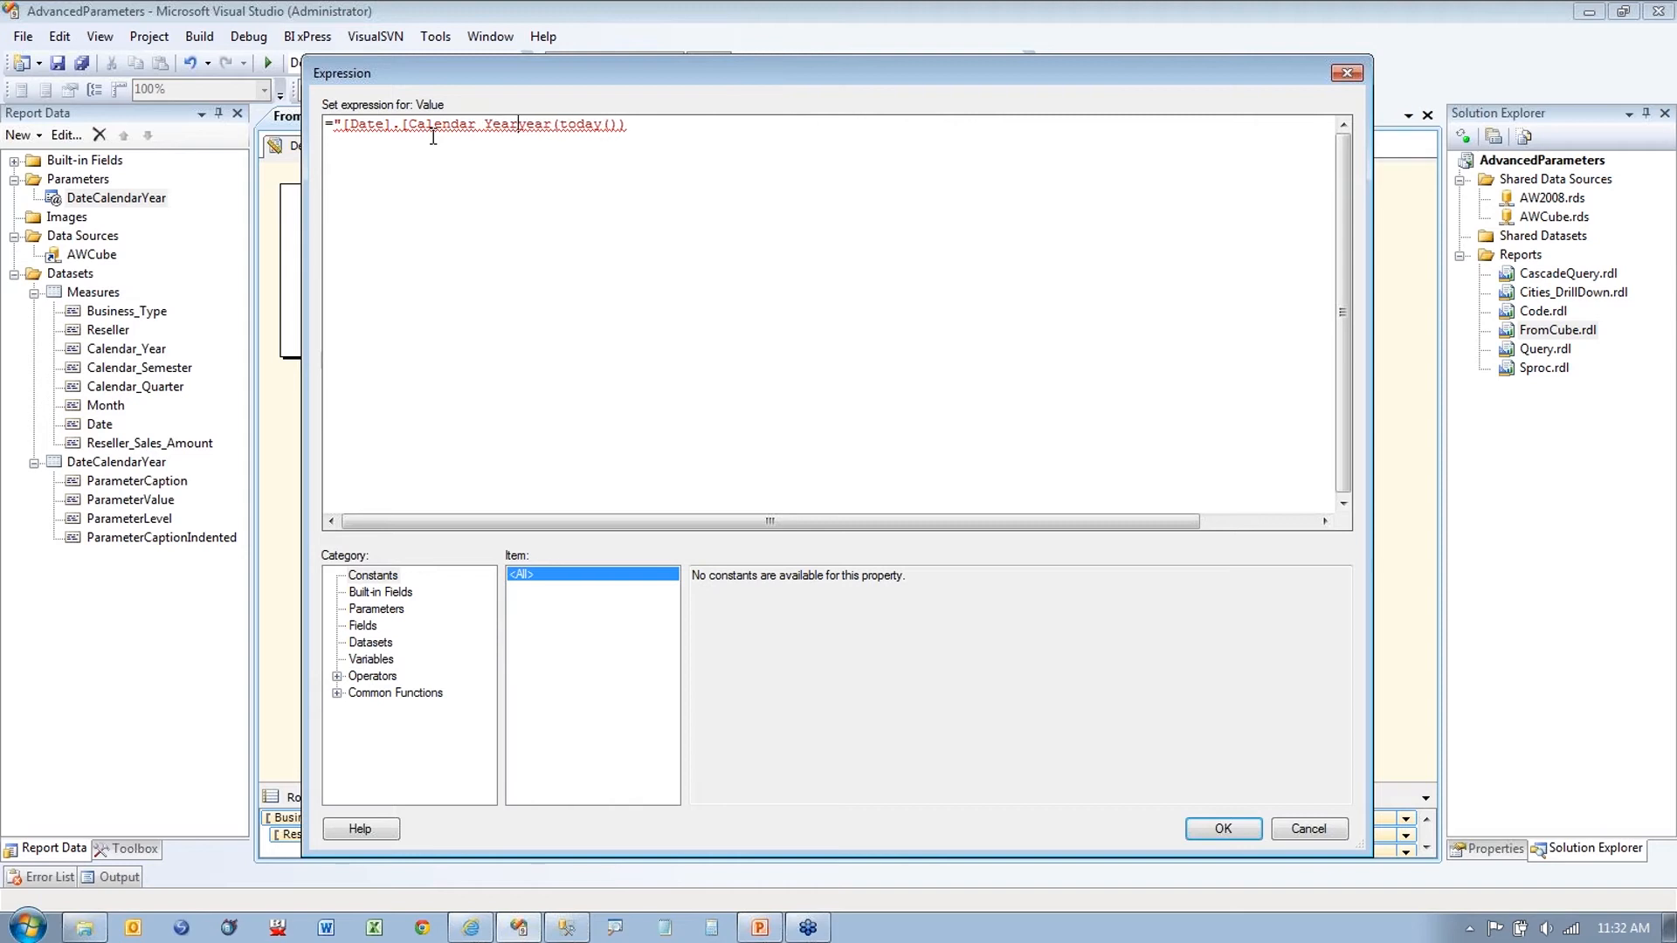
type(".")
type("&\"")
type("[")
key("Right")
type("+")
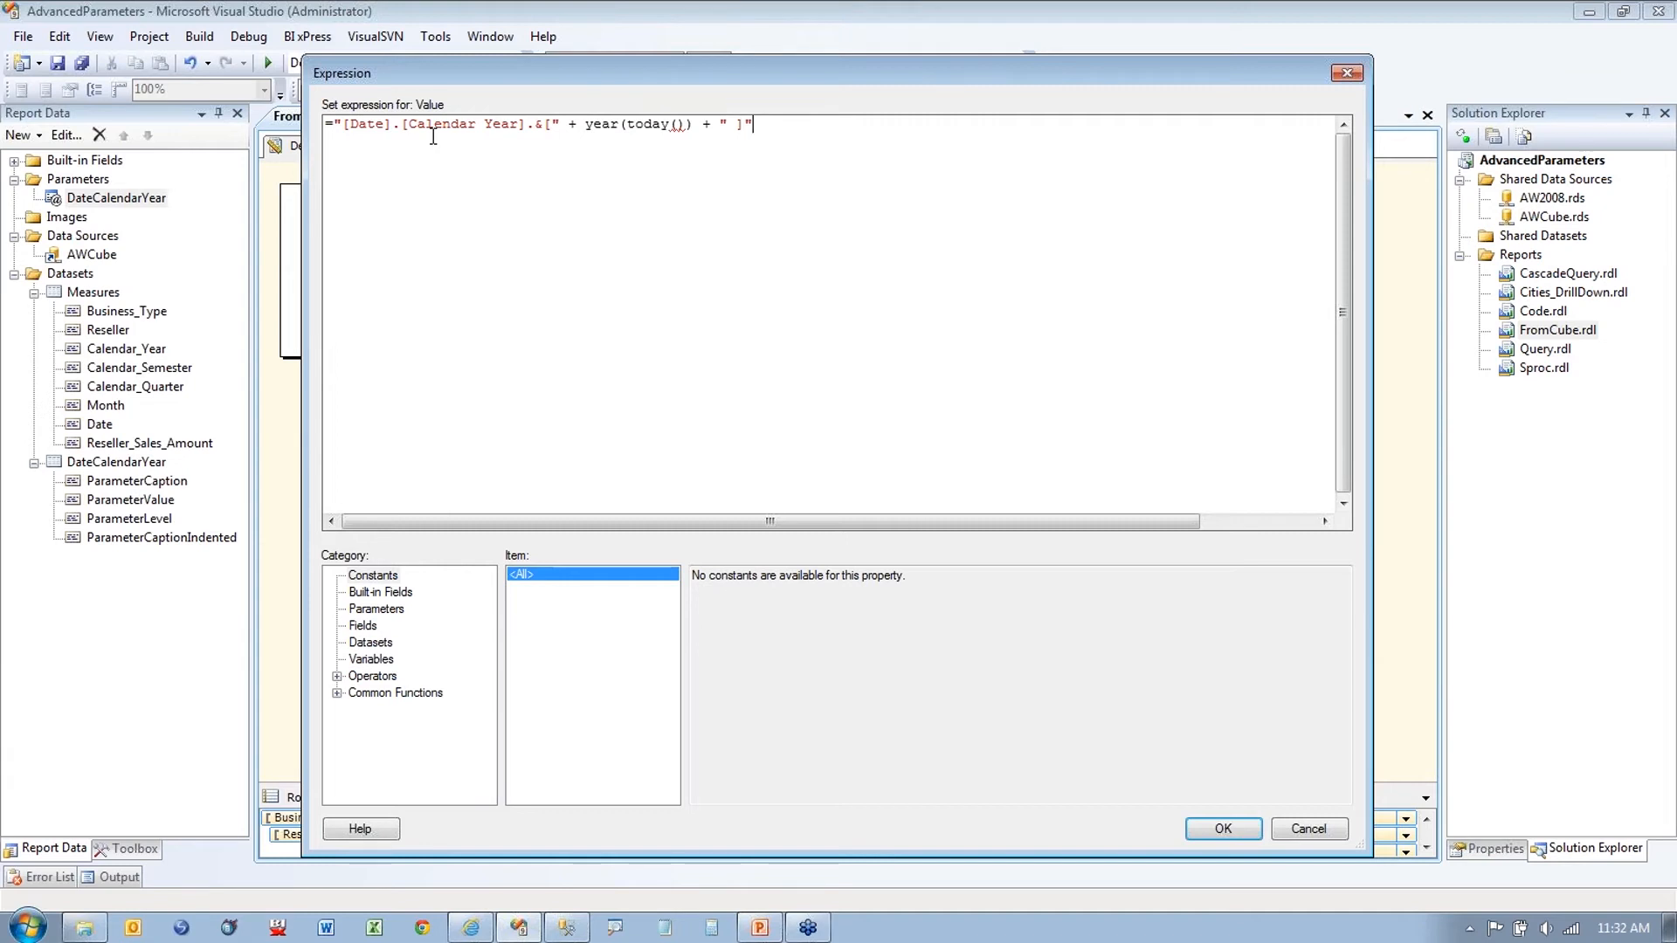
key("BackSpace")
left_click_drag(586, 123, 688, 124)
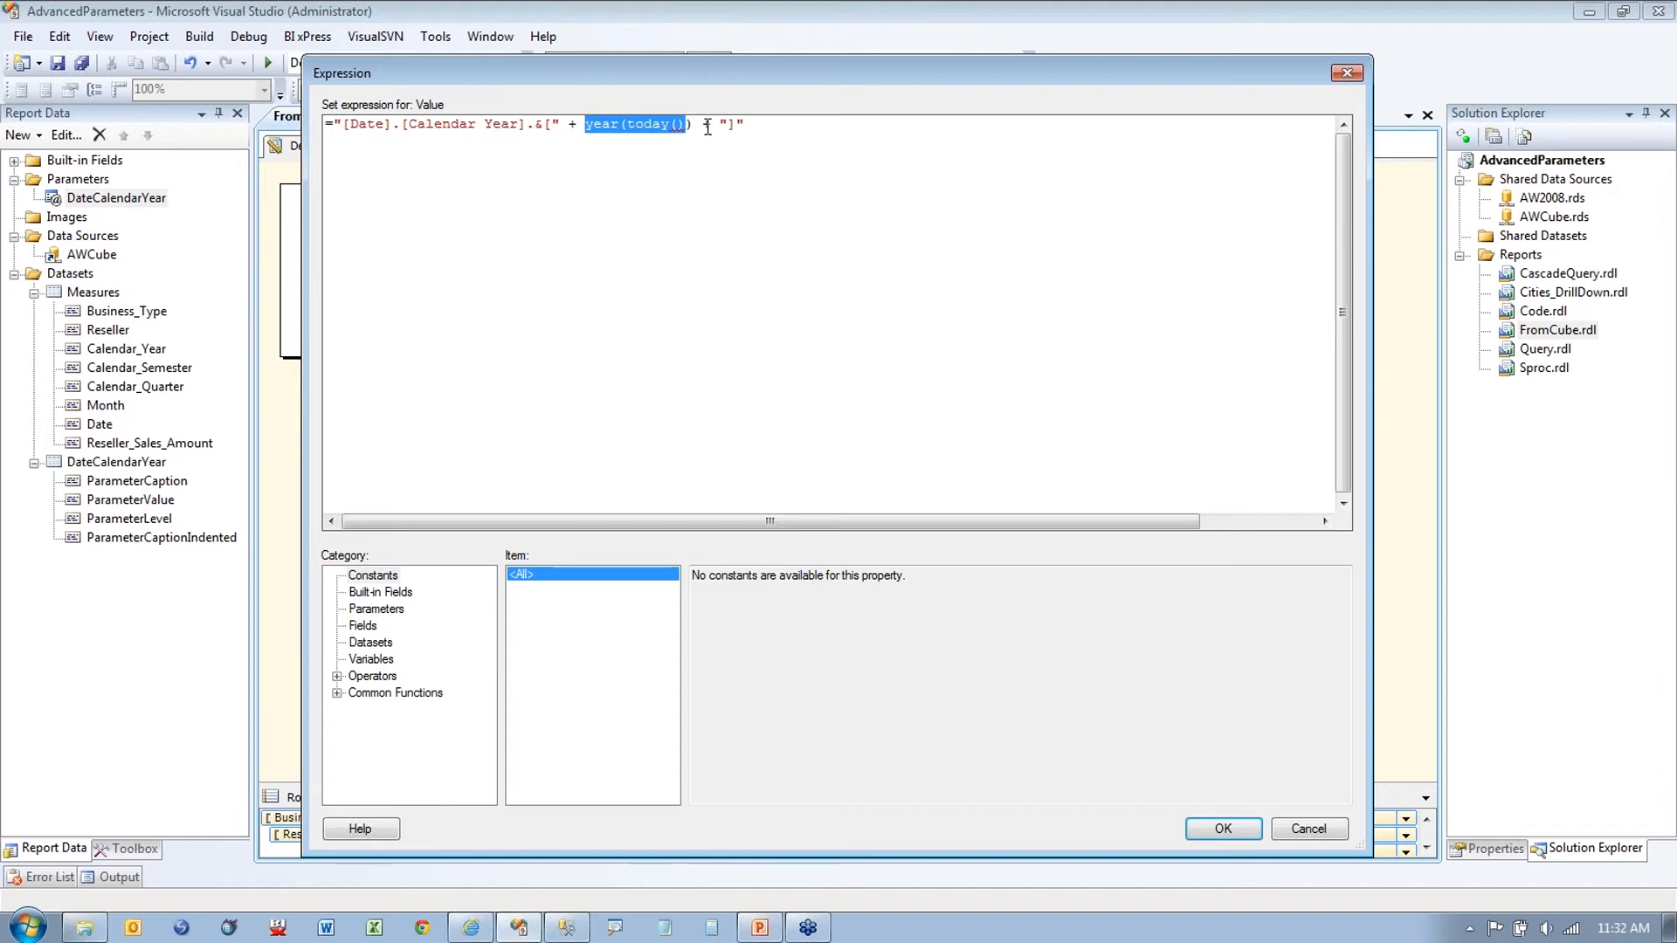
left_click(802, 124)
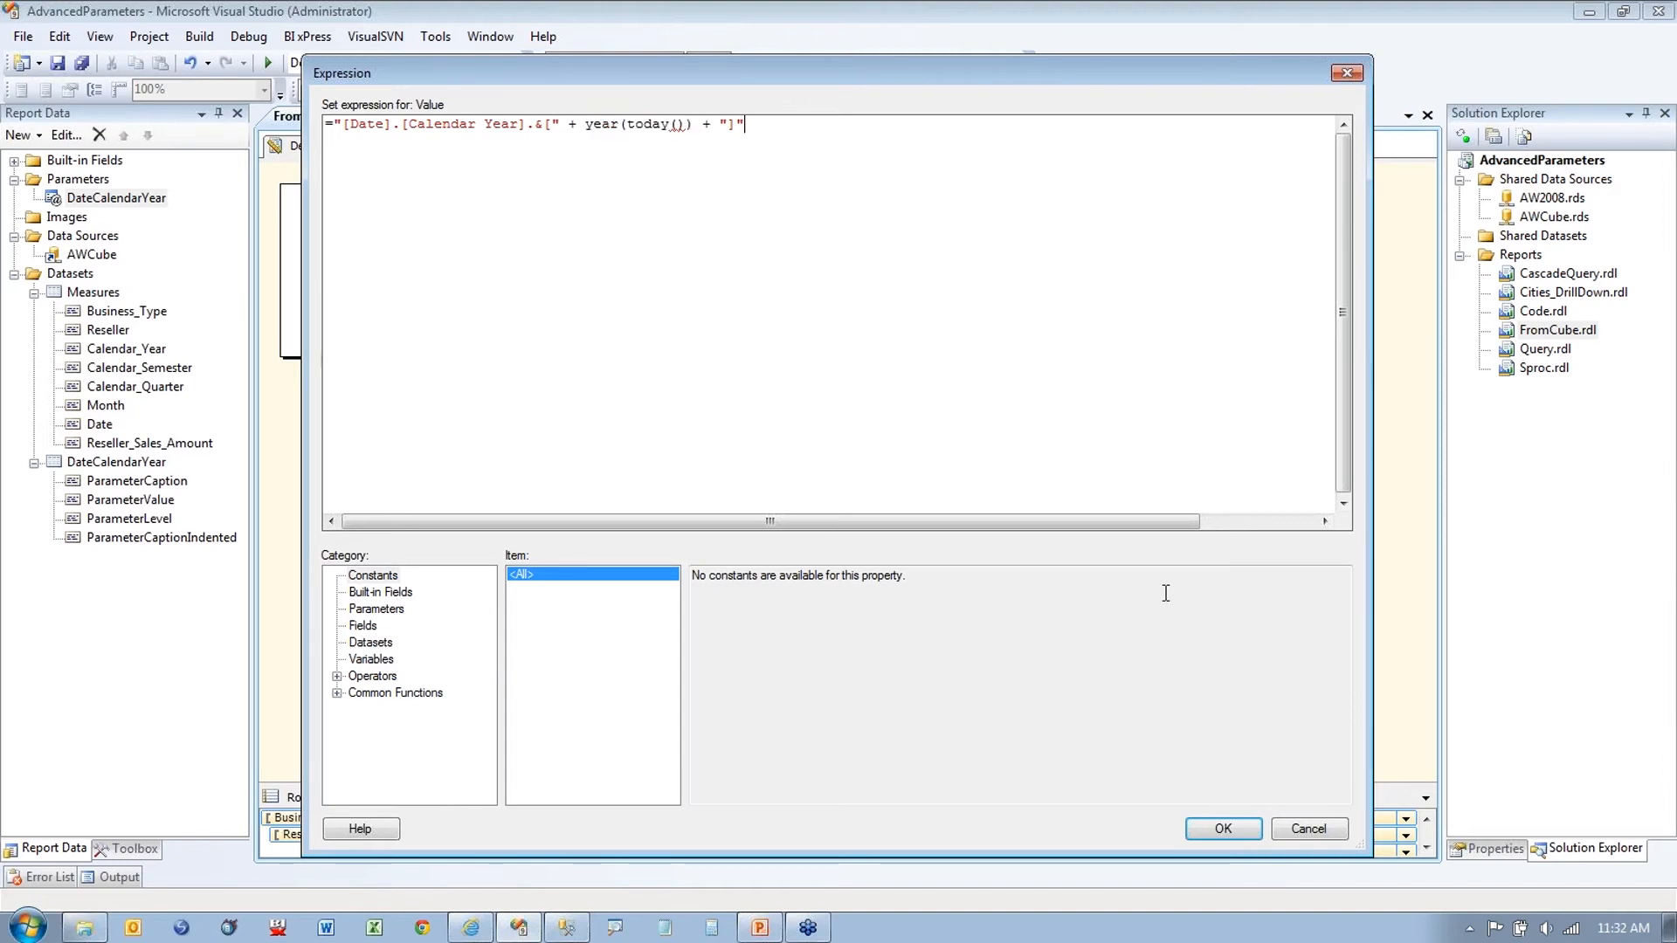
left_click(1238, 826)
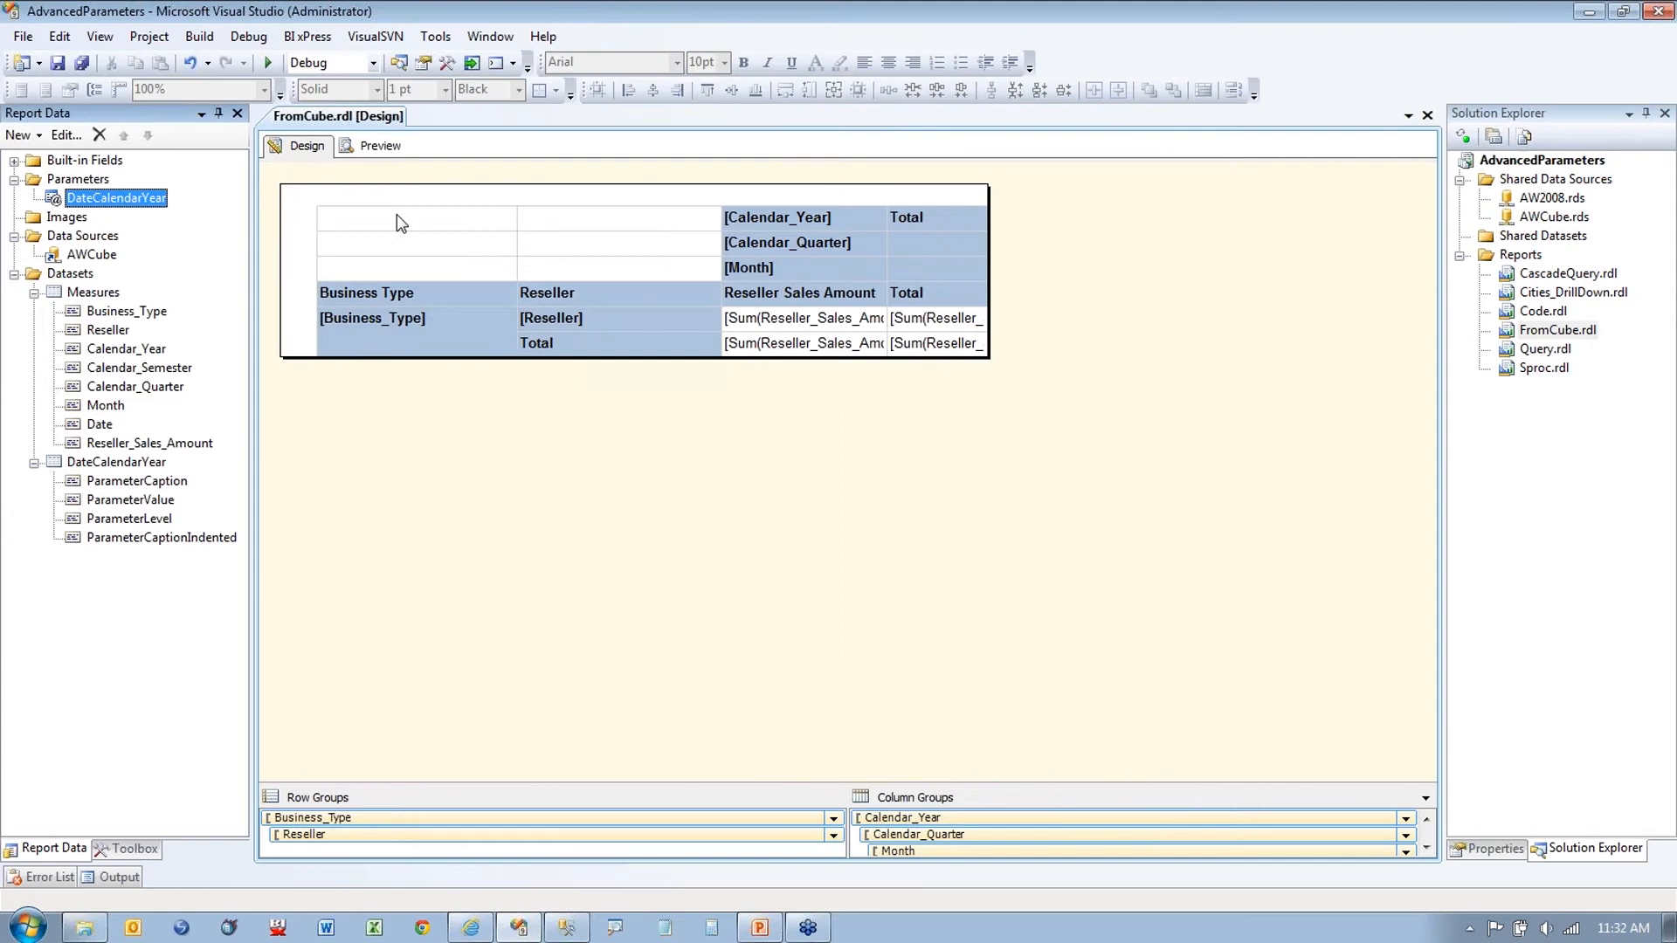
Step: Preview the report and read the DateCalendarYear 'Input string was not in a correct format' error
left_click(376, 146)
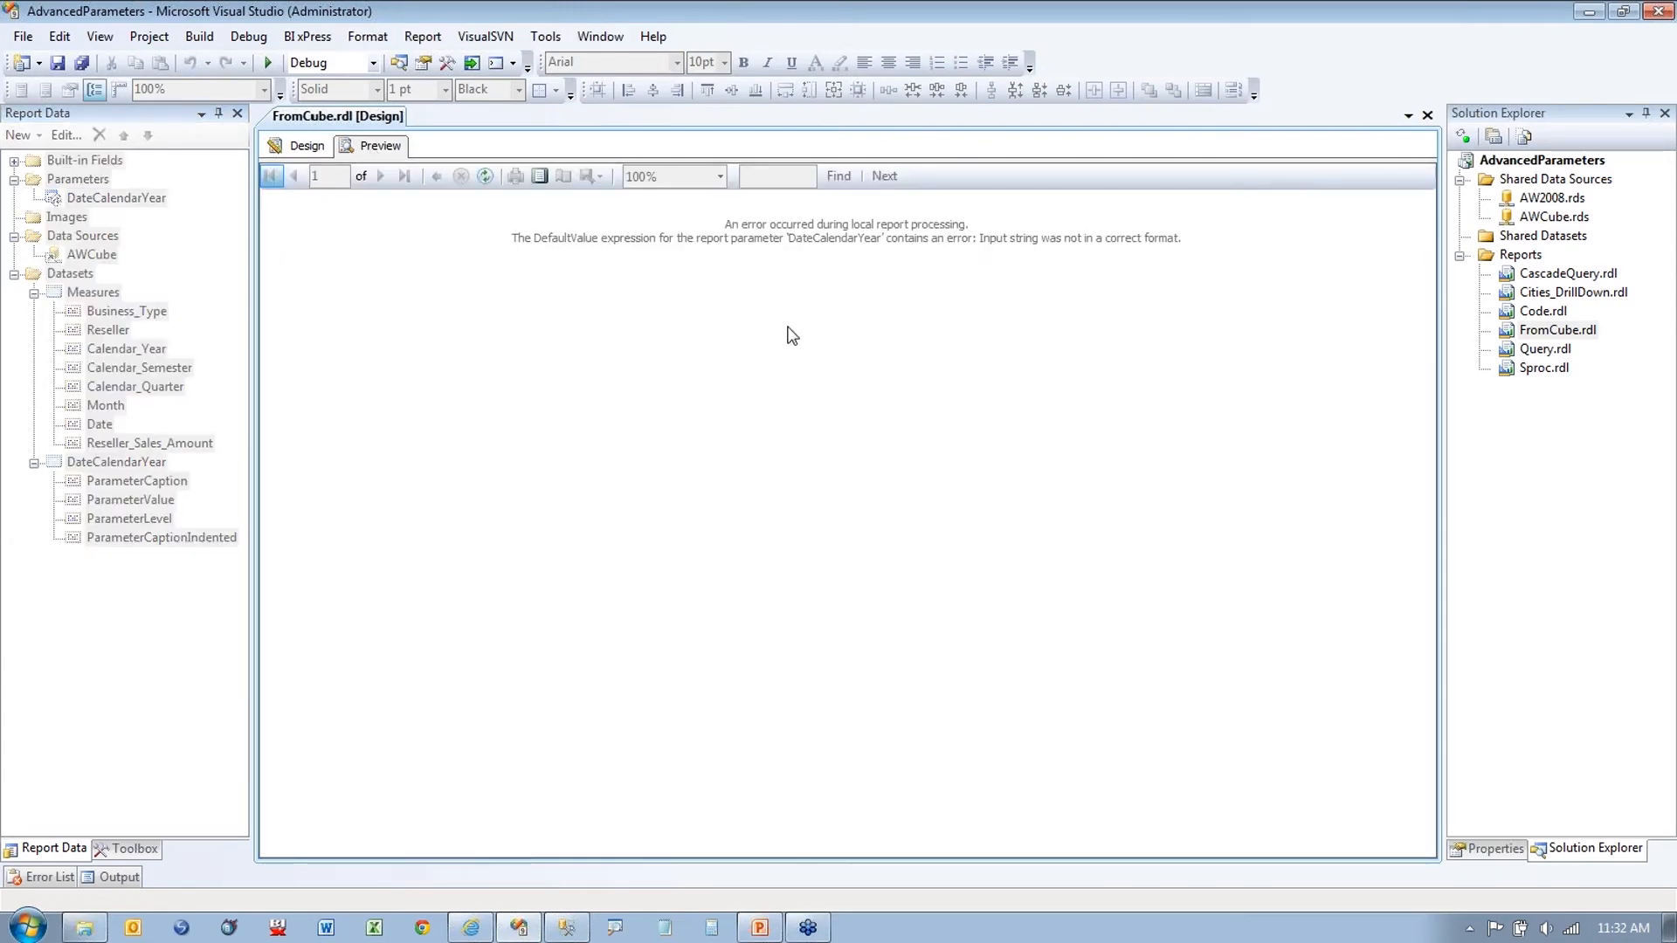
left_click_drag(545, 248, 566, 248)
left_click_drag(819, 331, 895, 332)
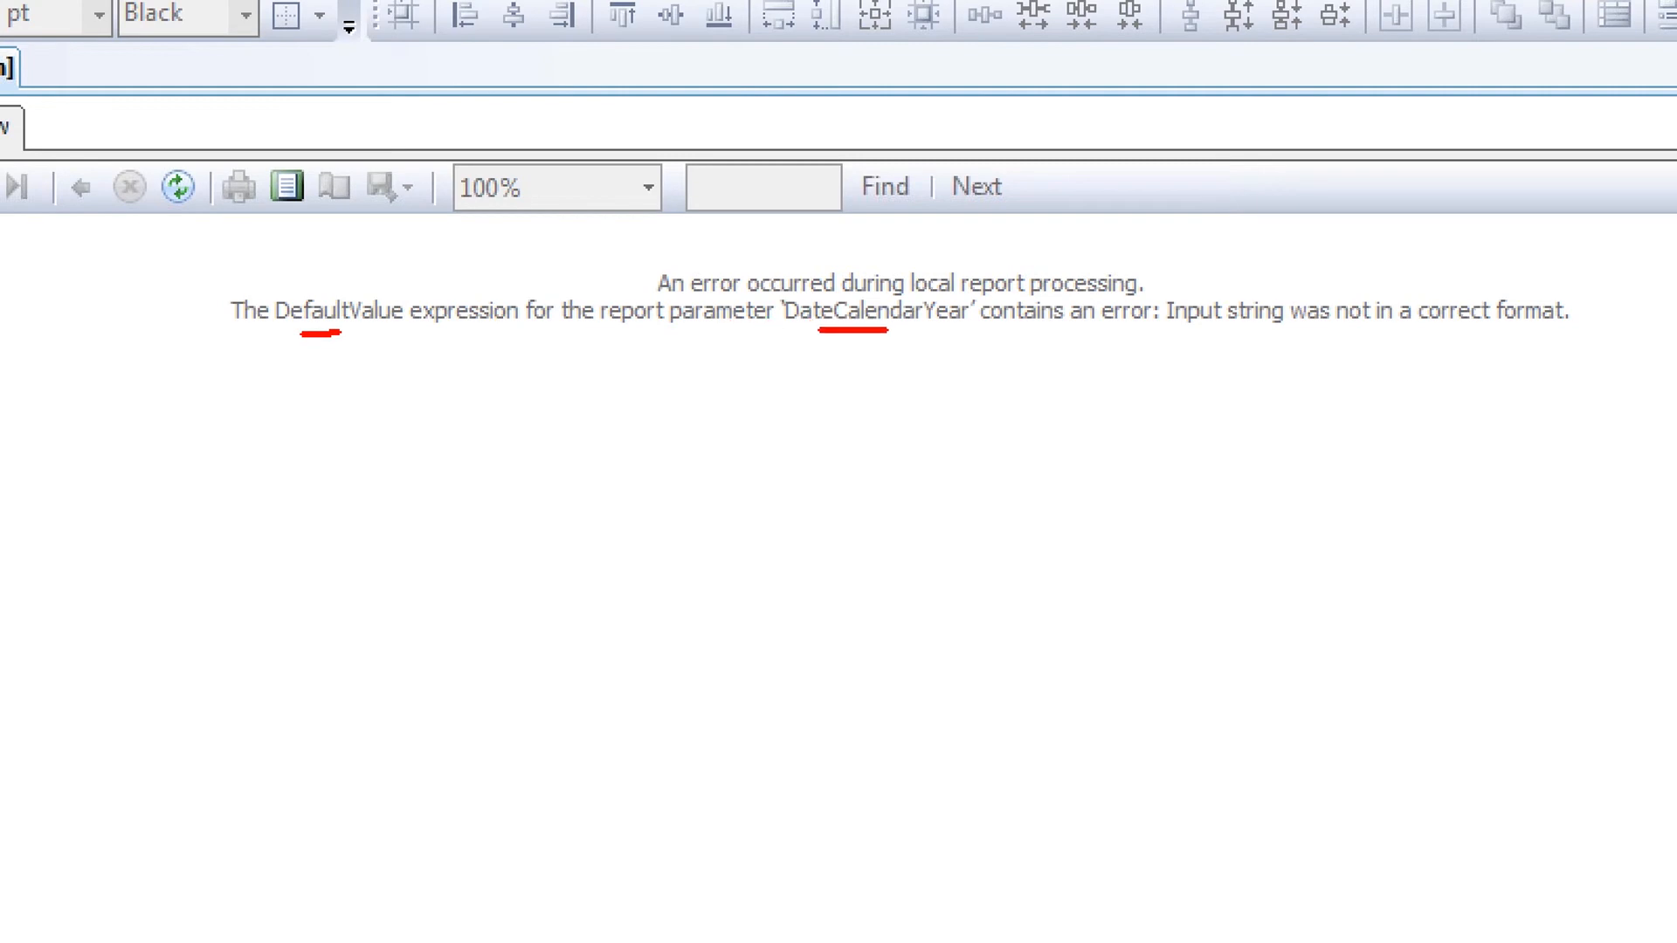
left_click_drag(1196, 339, 1281, 340)
left_click_drag(1476, 341, 1559, 341)
key("Escape")
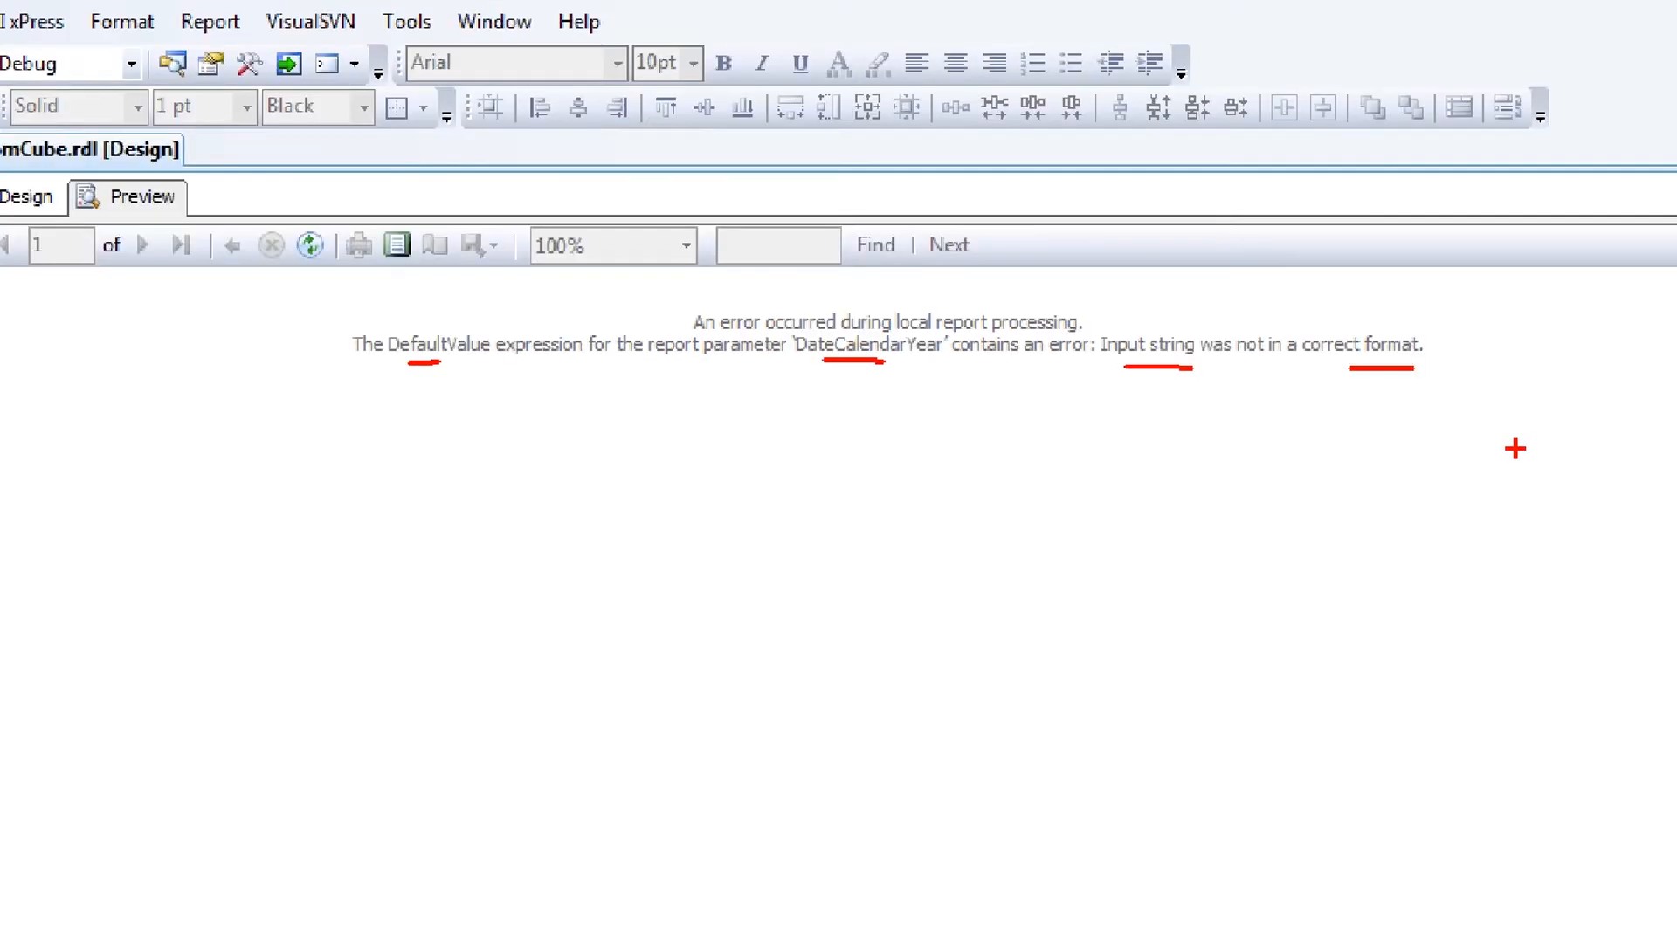
left_click(301, 145)
right_click(109, 197)
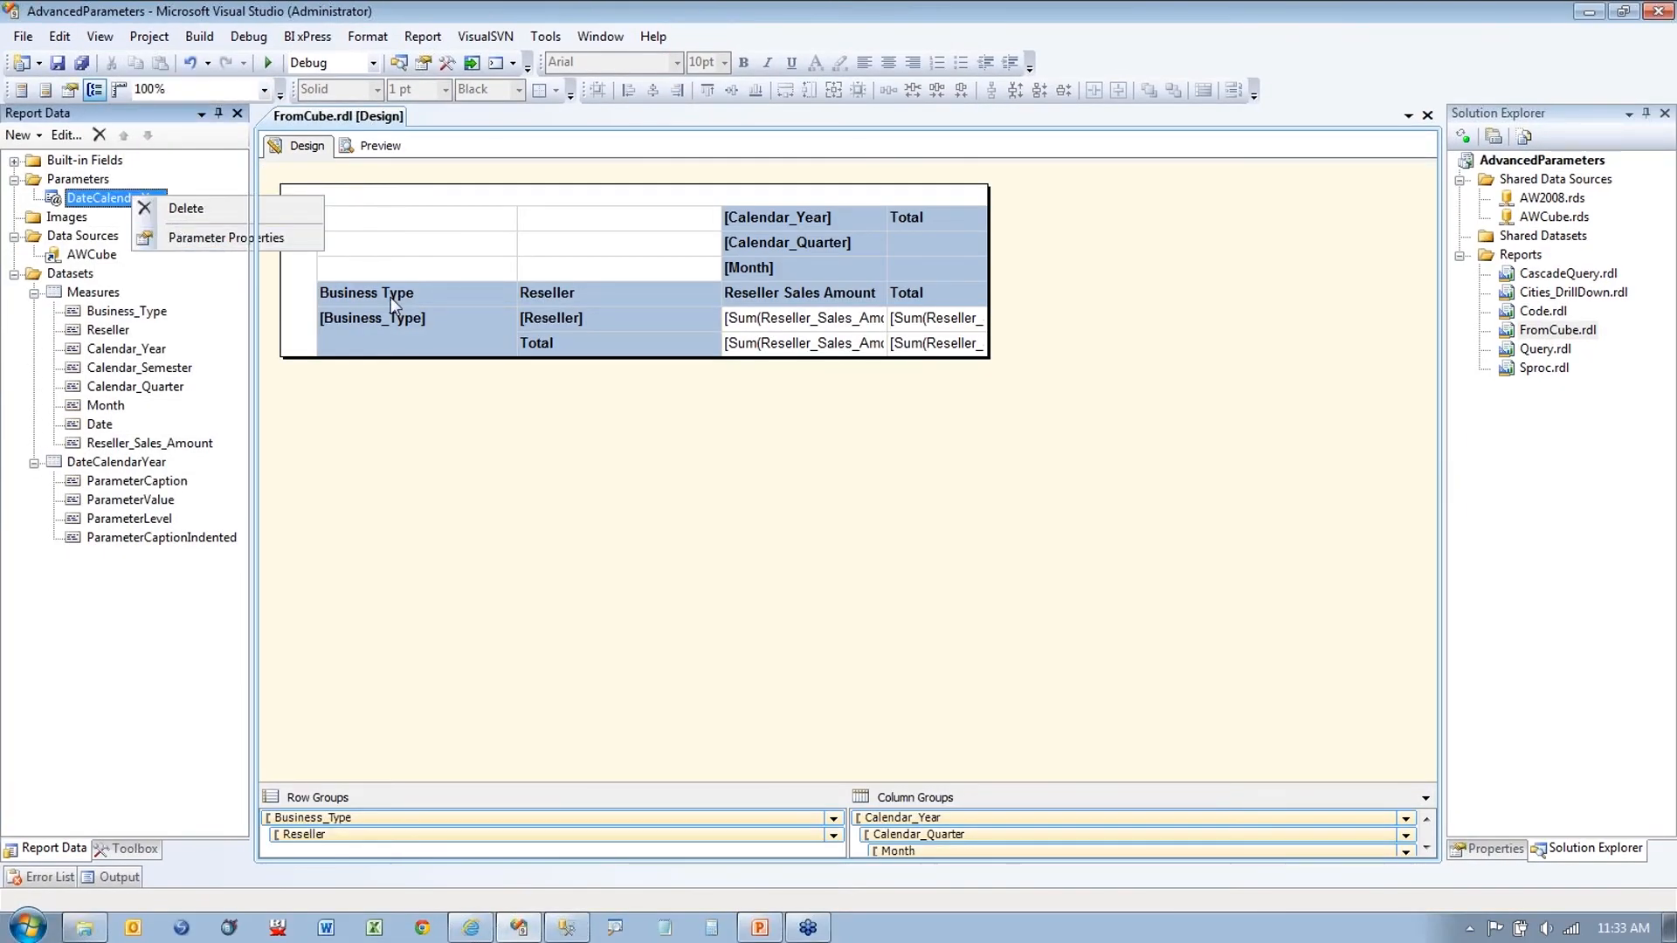
Step: Open the DateCalendarYear default expression and select its year(today()) part
left_click(201, 237)
left_click(603, 314)
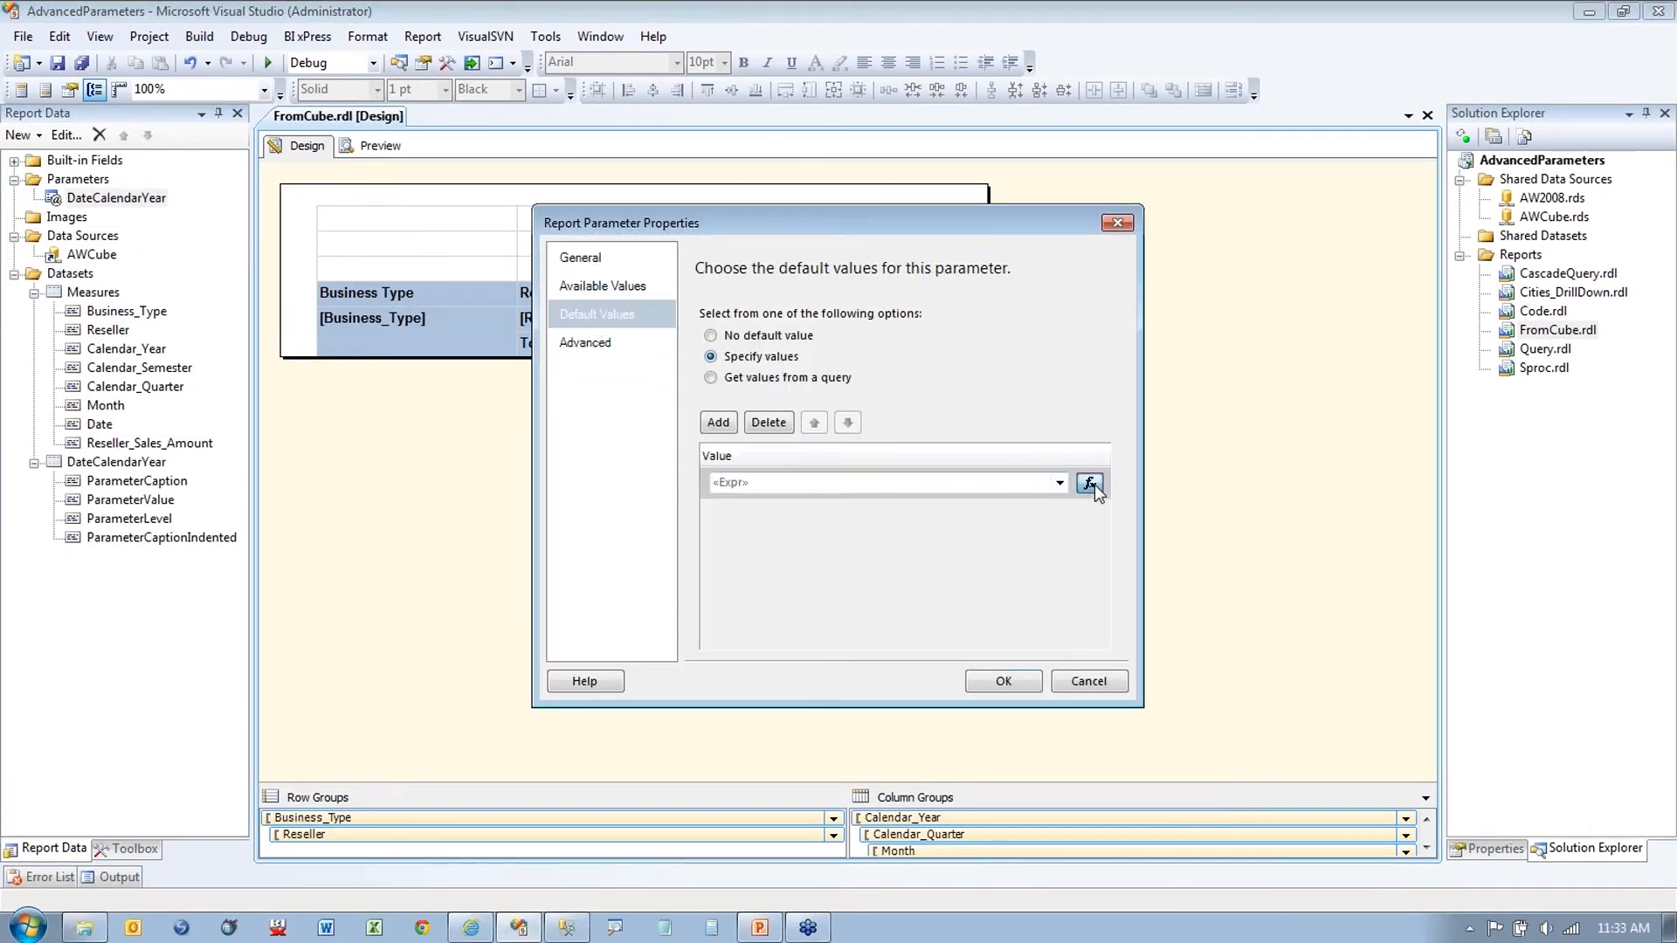
left_click(1091, 483)
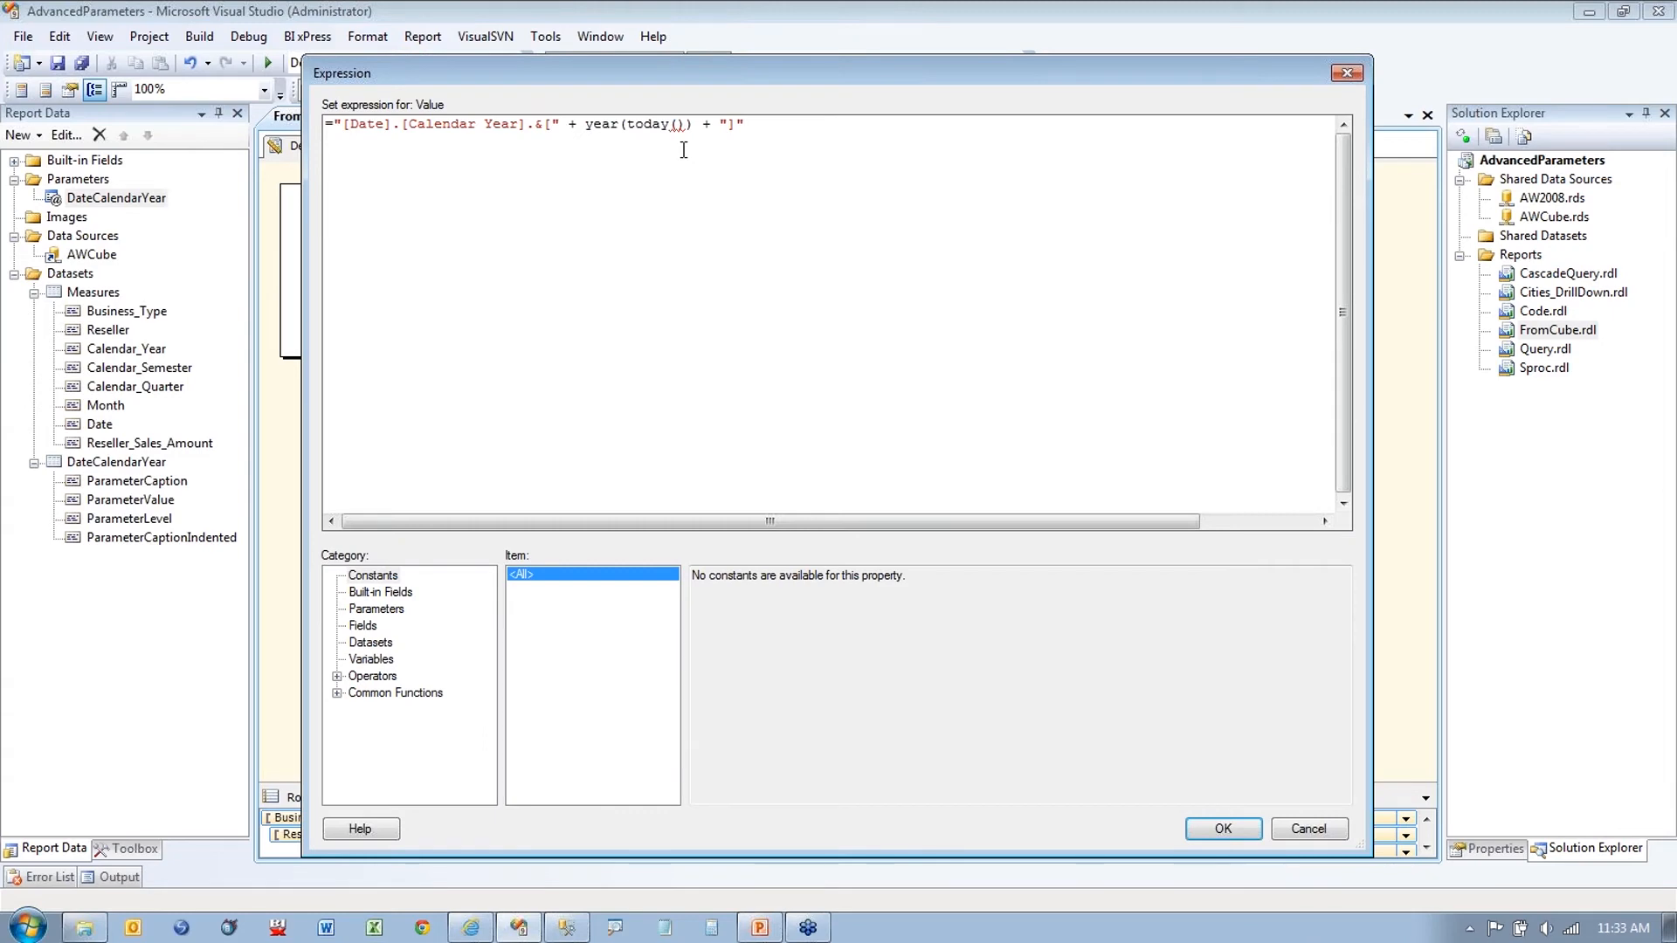
key("ctrl+1")
left_click_drag(582, 140, 676, 141)
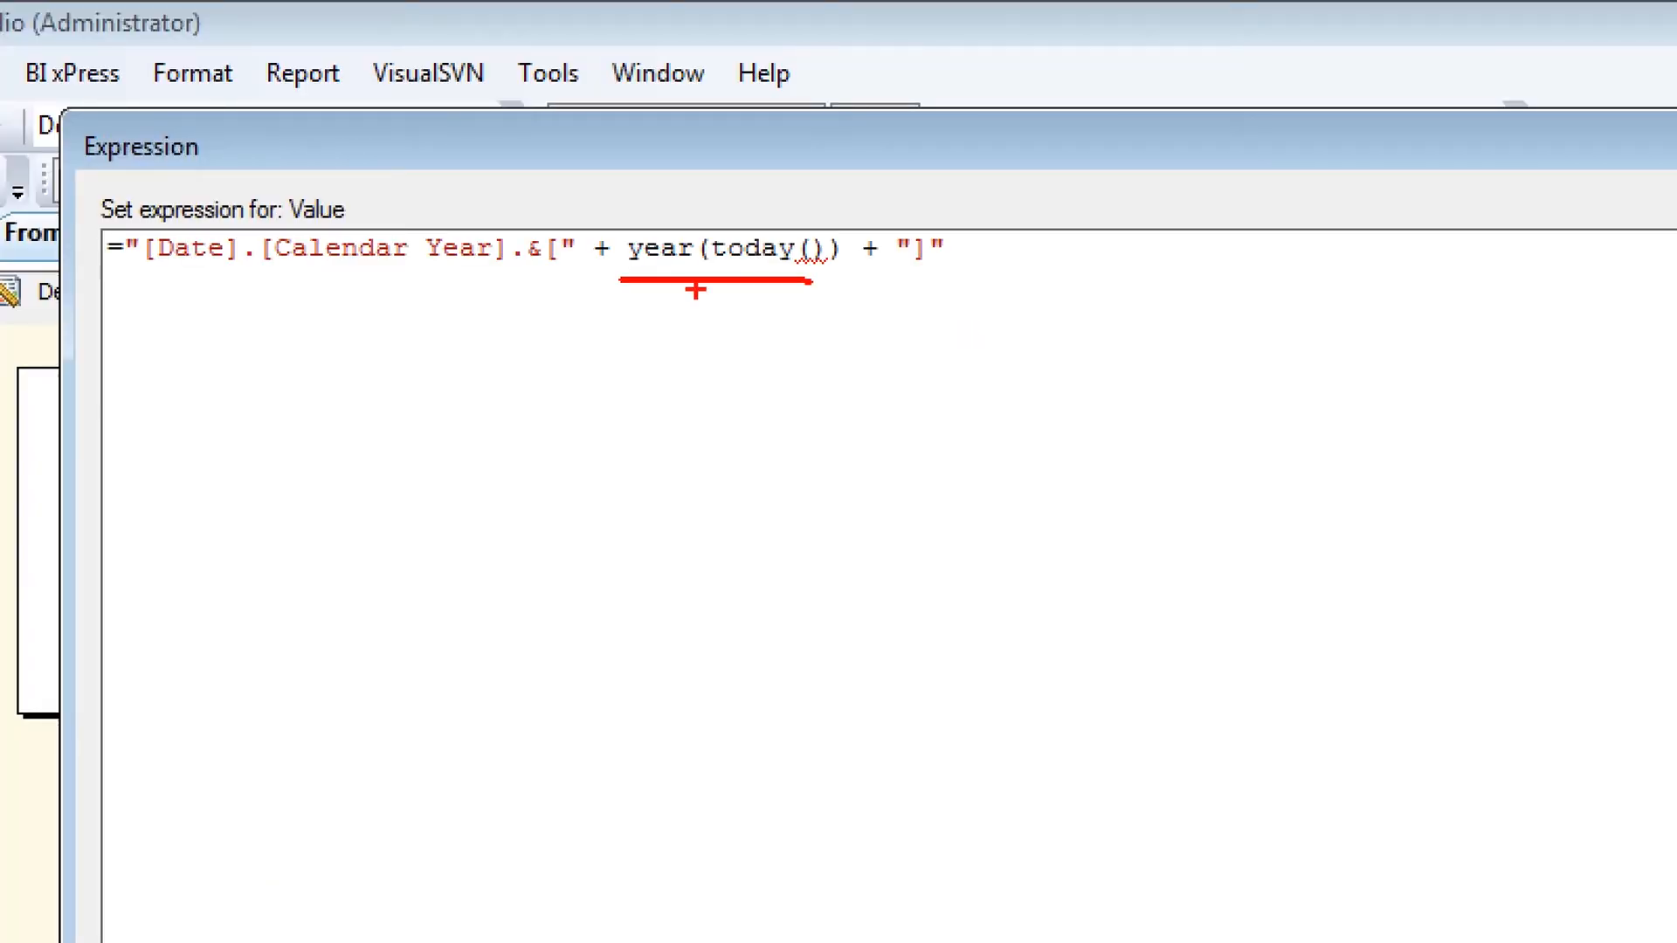
key("Escape")
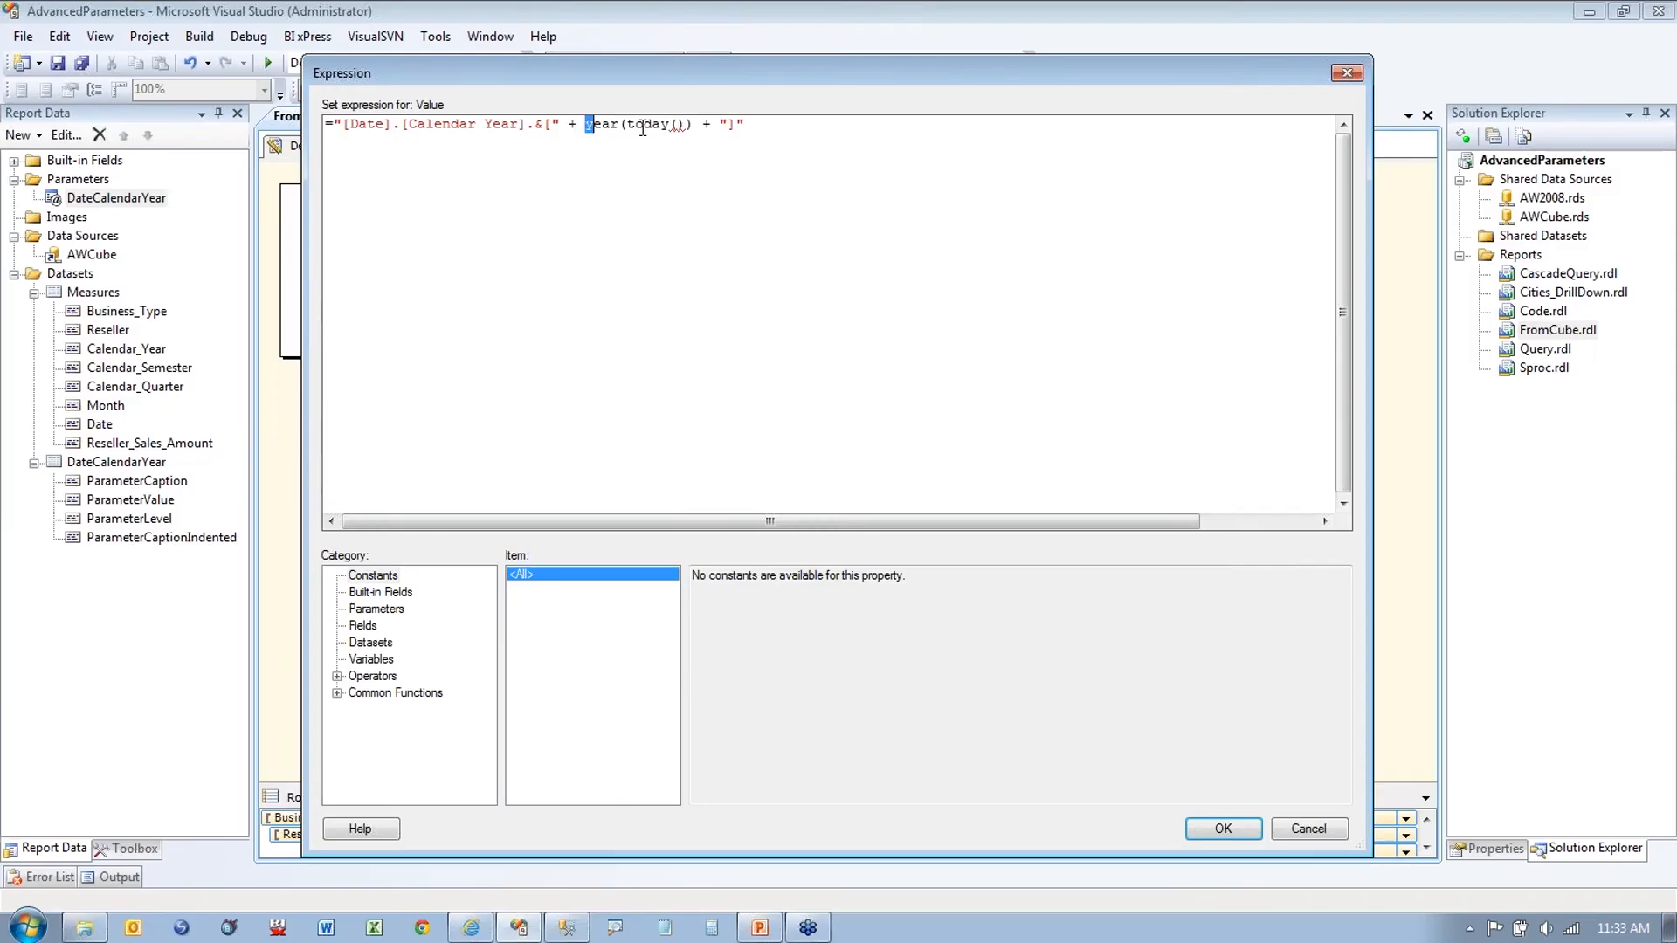
Step: Wrap the year as cstr(year(today())), confirm, and preview the Date.Calendar Year choices
type("cstr")
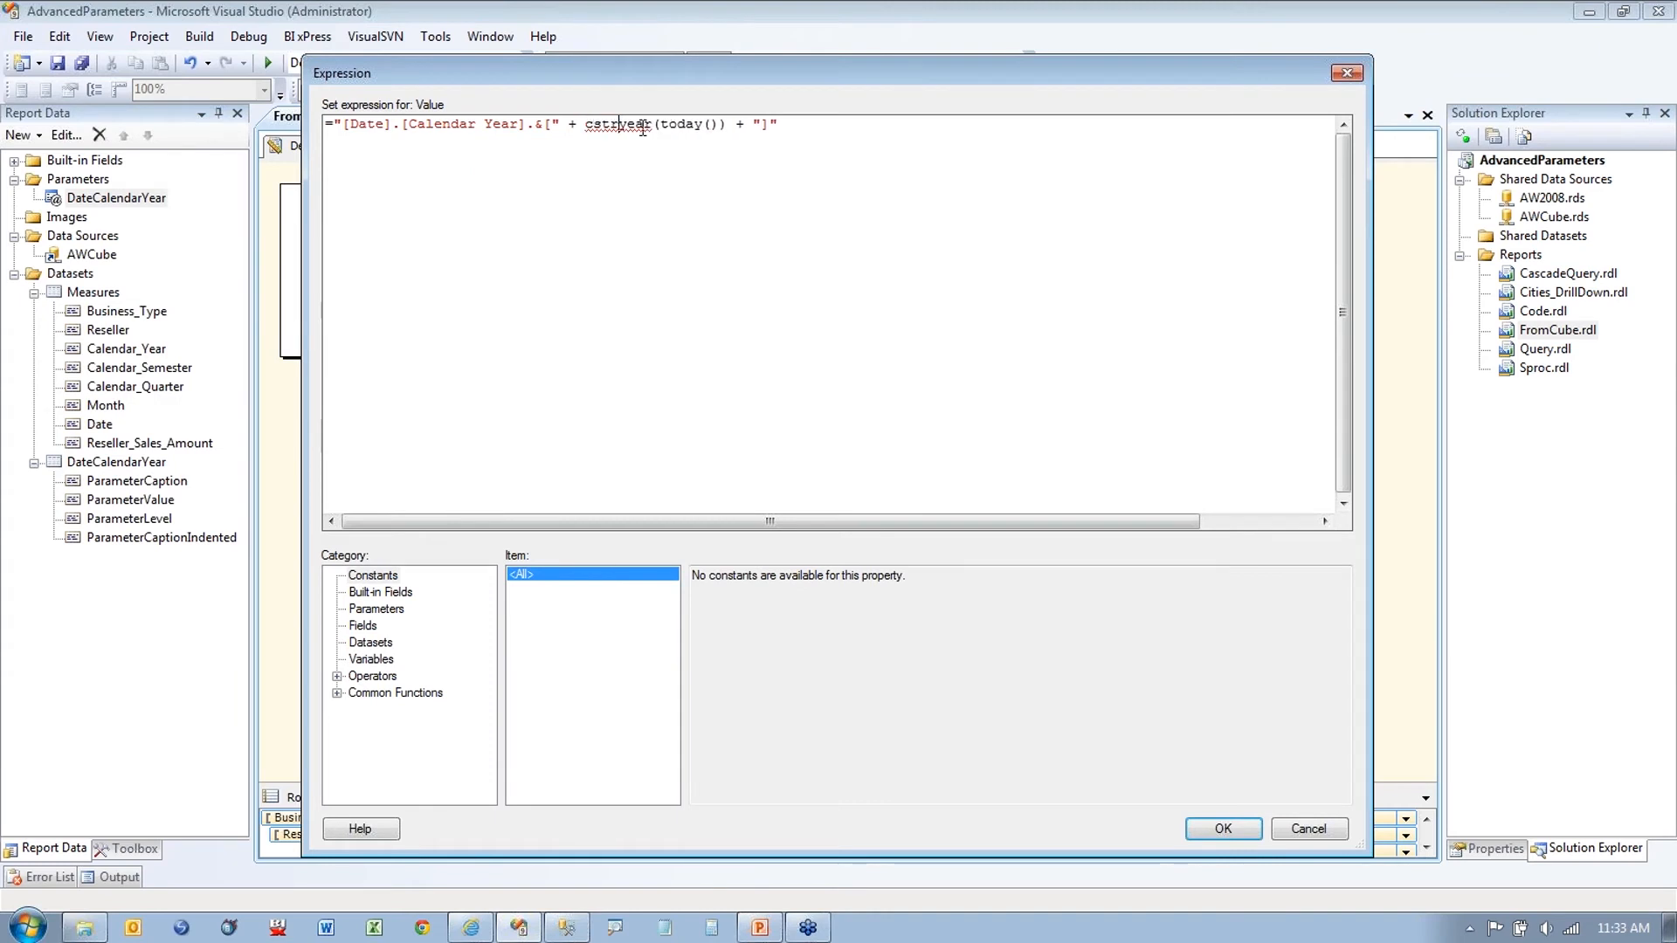
type("(")
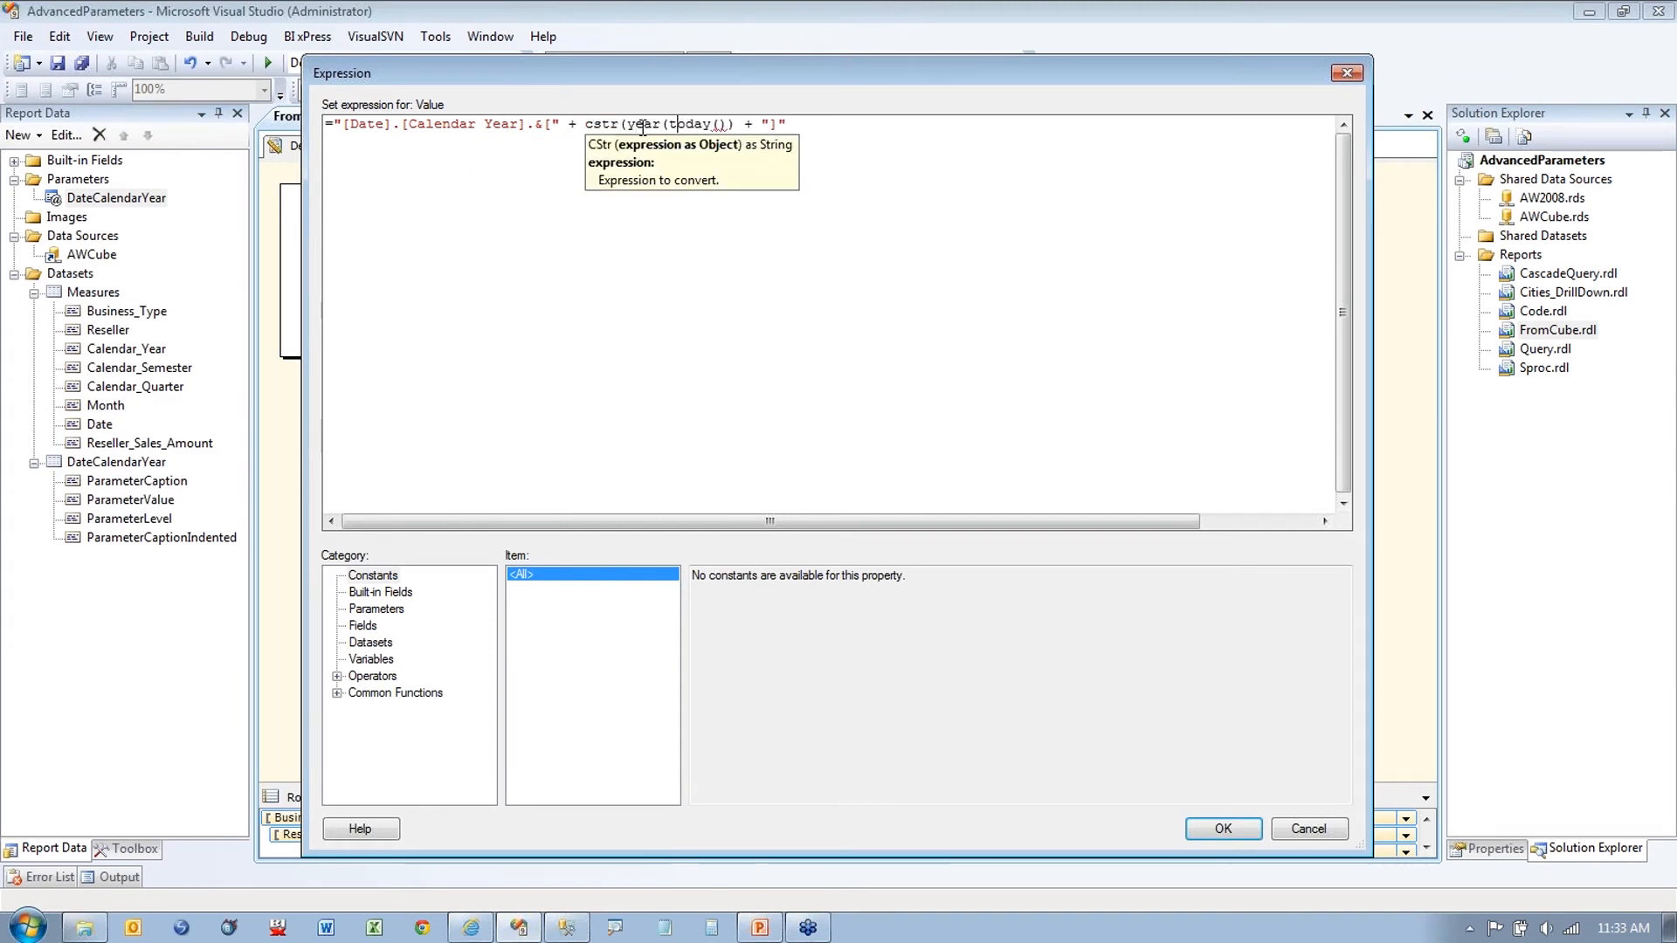
key("Right")
key("Right")
key("Right")
key("Right")
key("Right")
key("Right")
key("Right")
type(")")
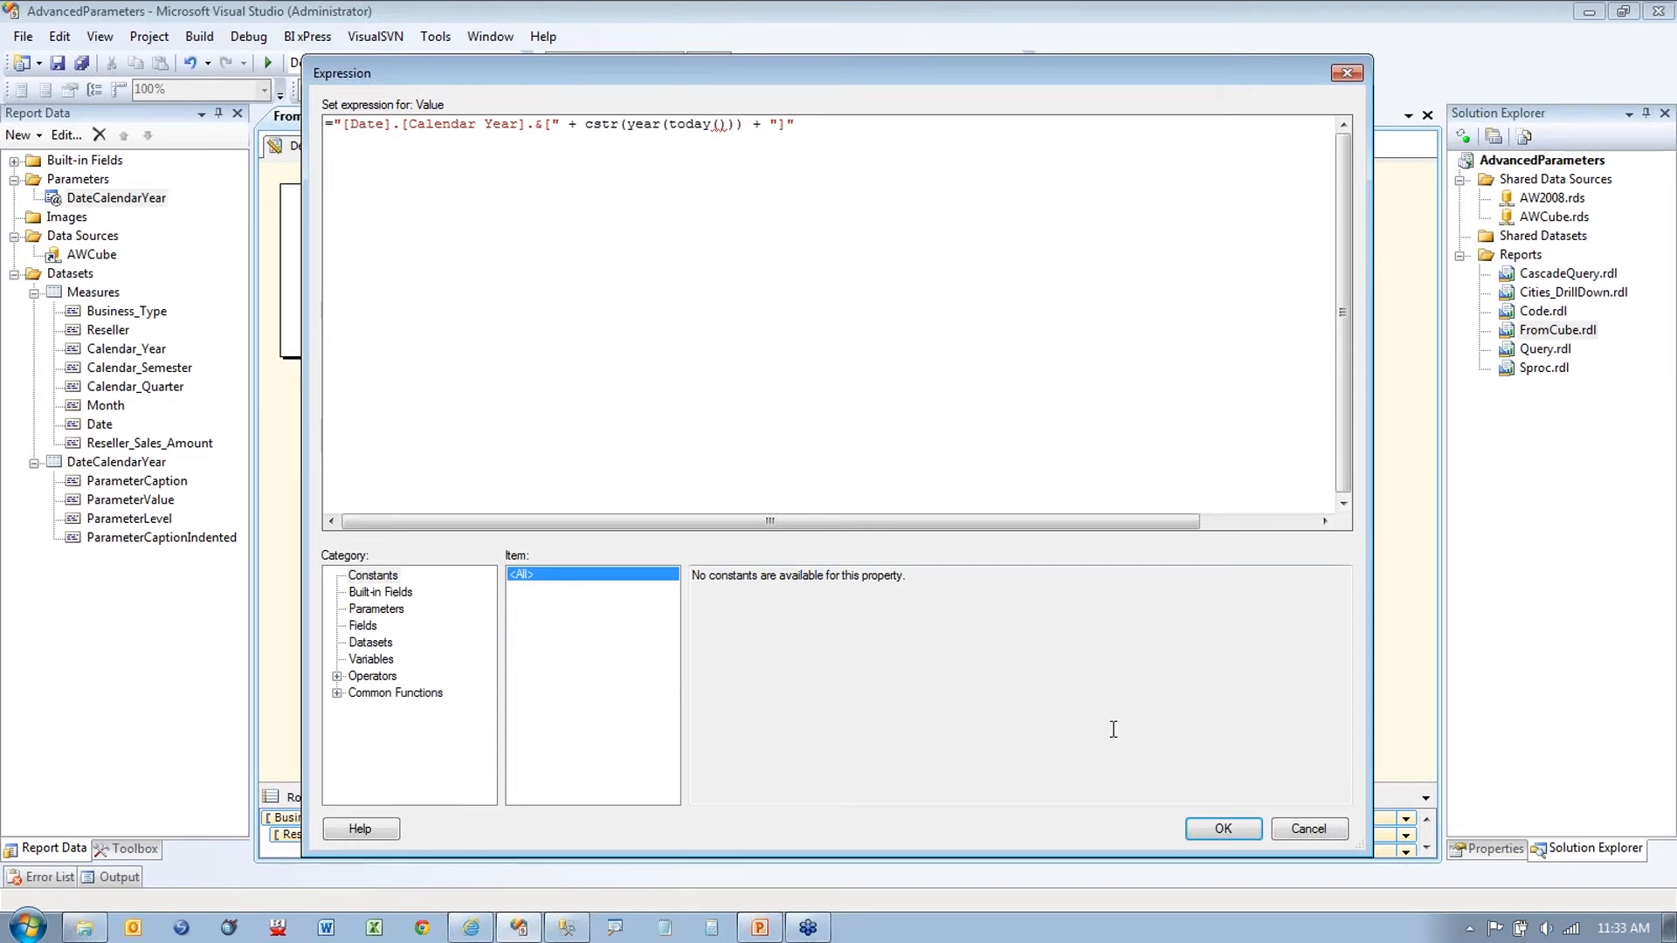
left_click(1221, 827)
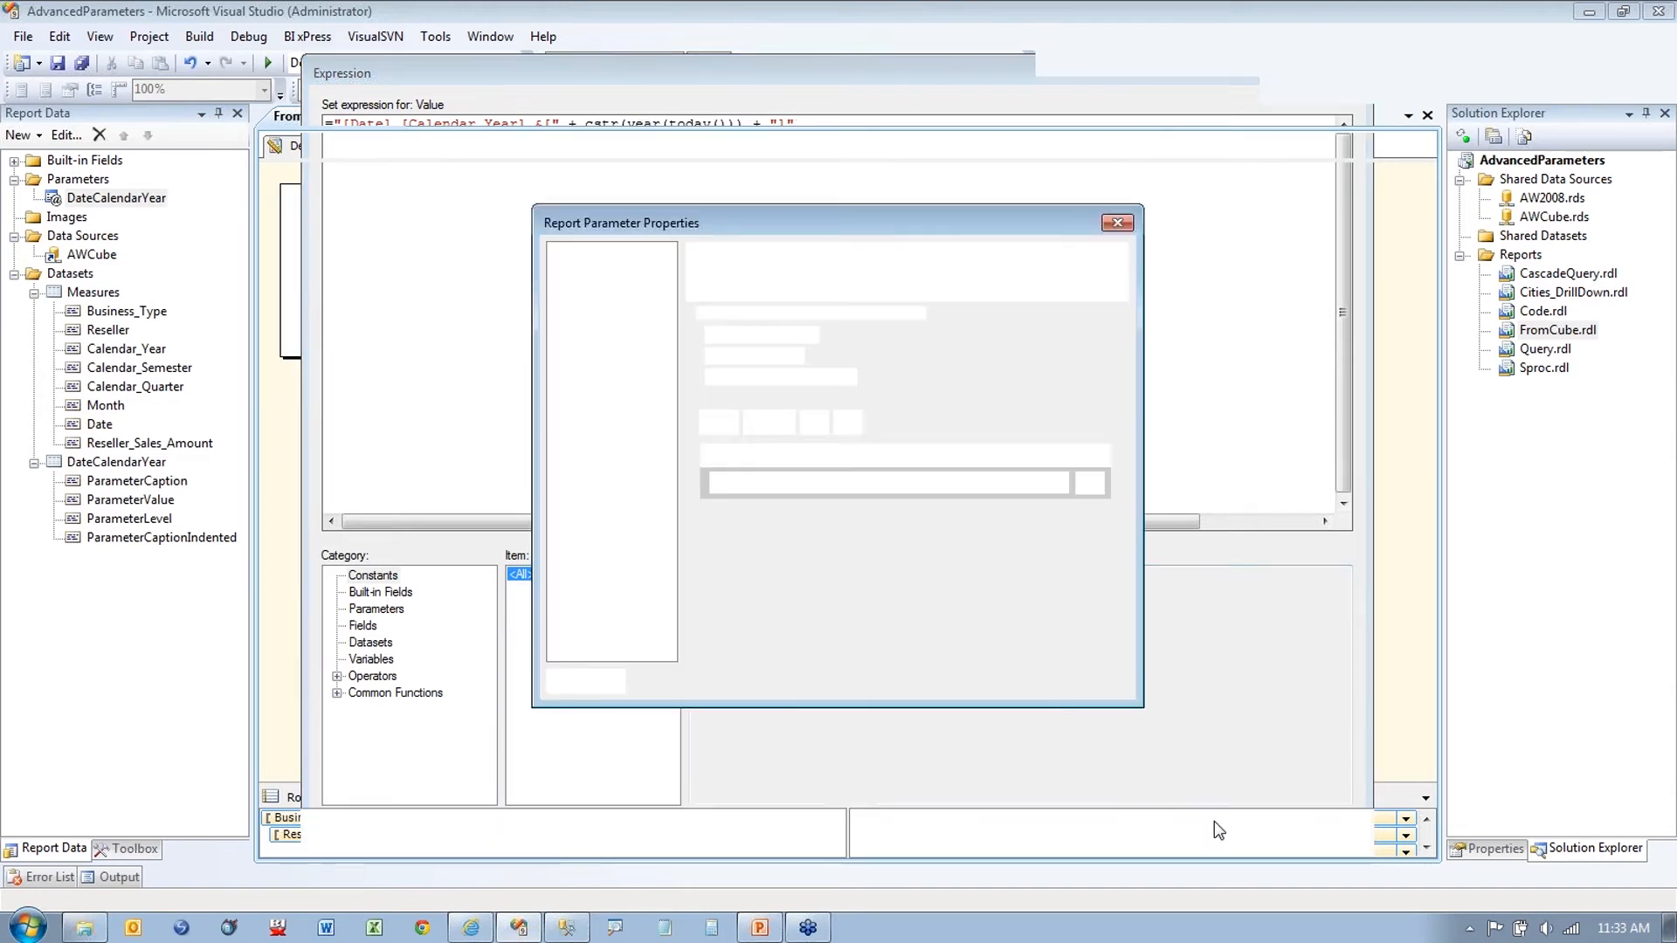
key("Return")
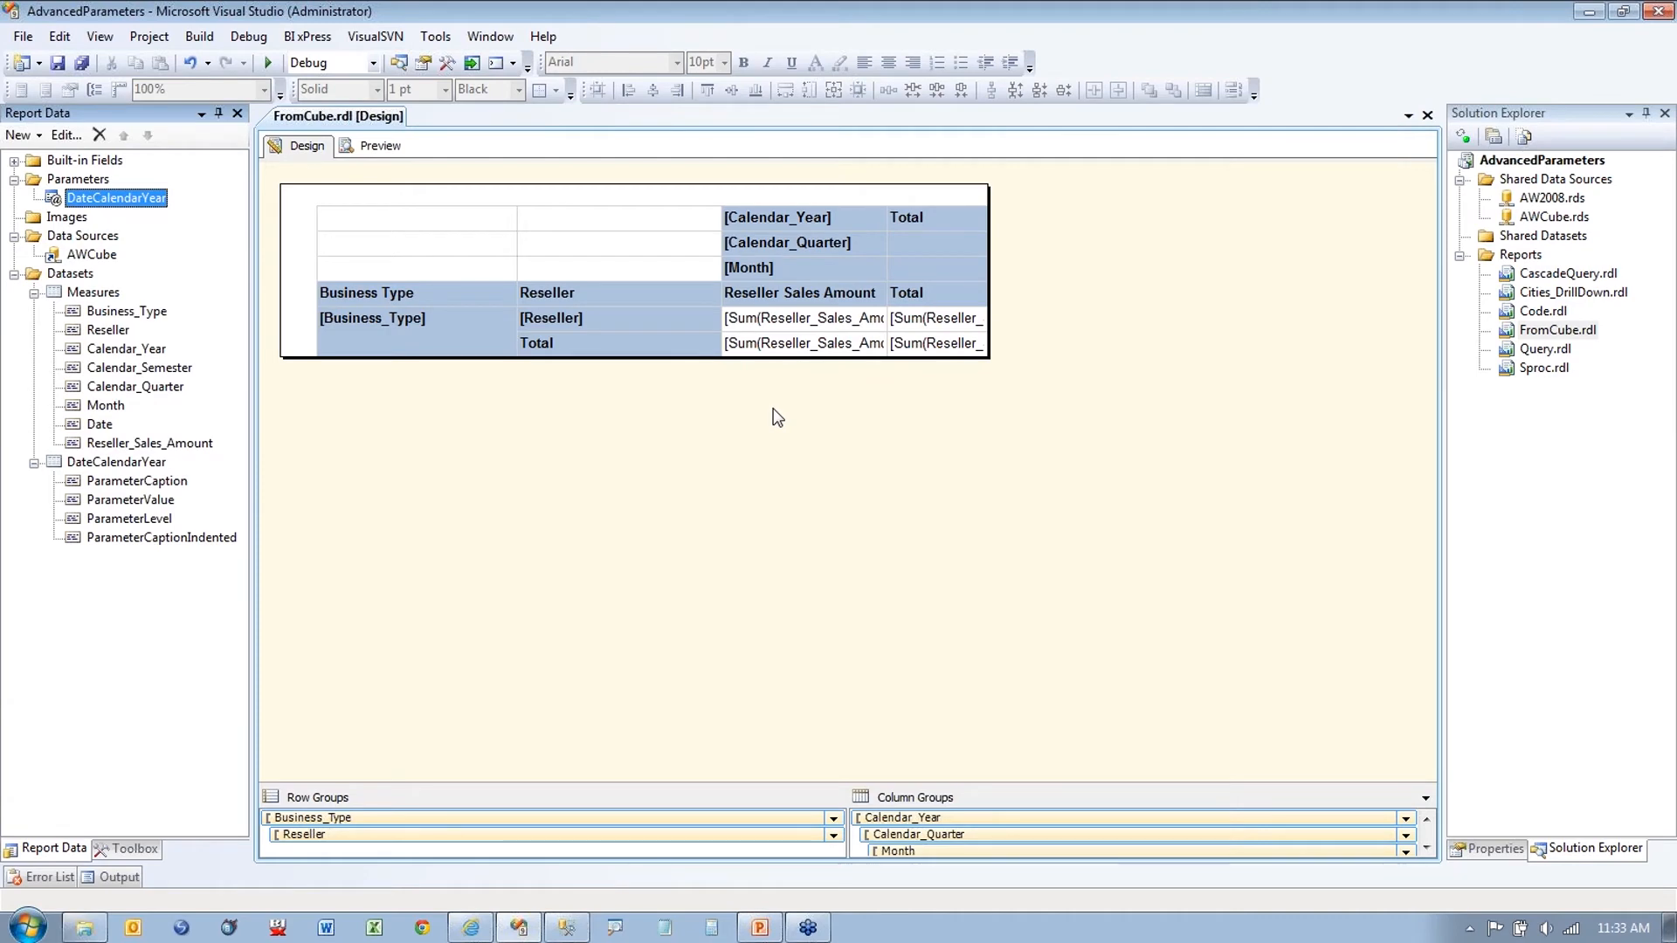
left_click(380, 145)
left_click(545, 180)
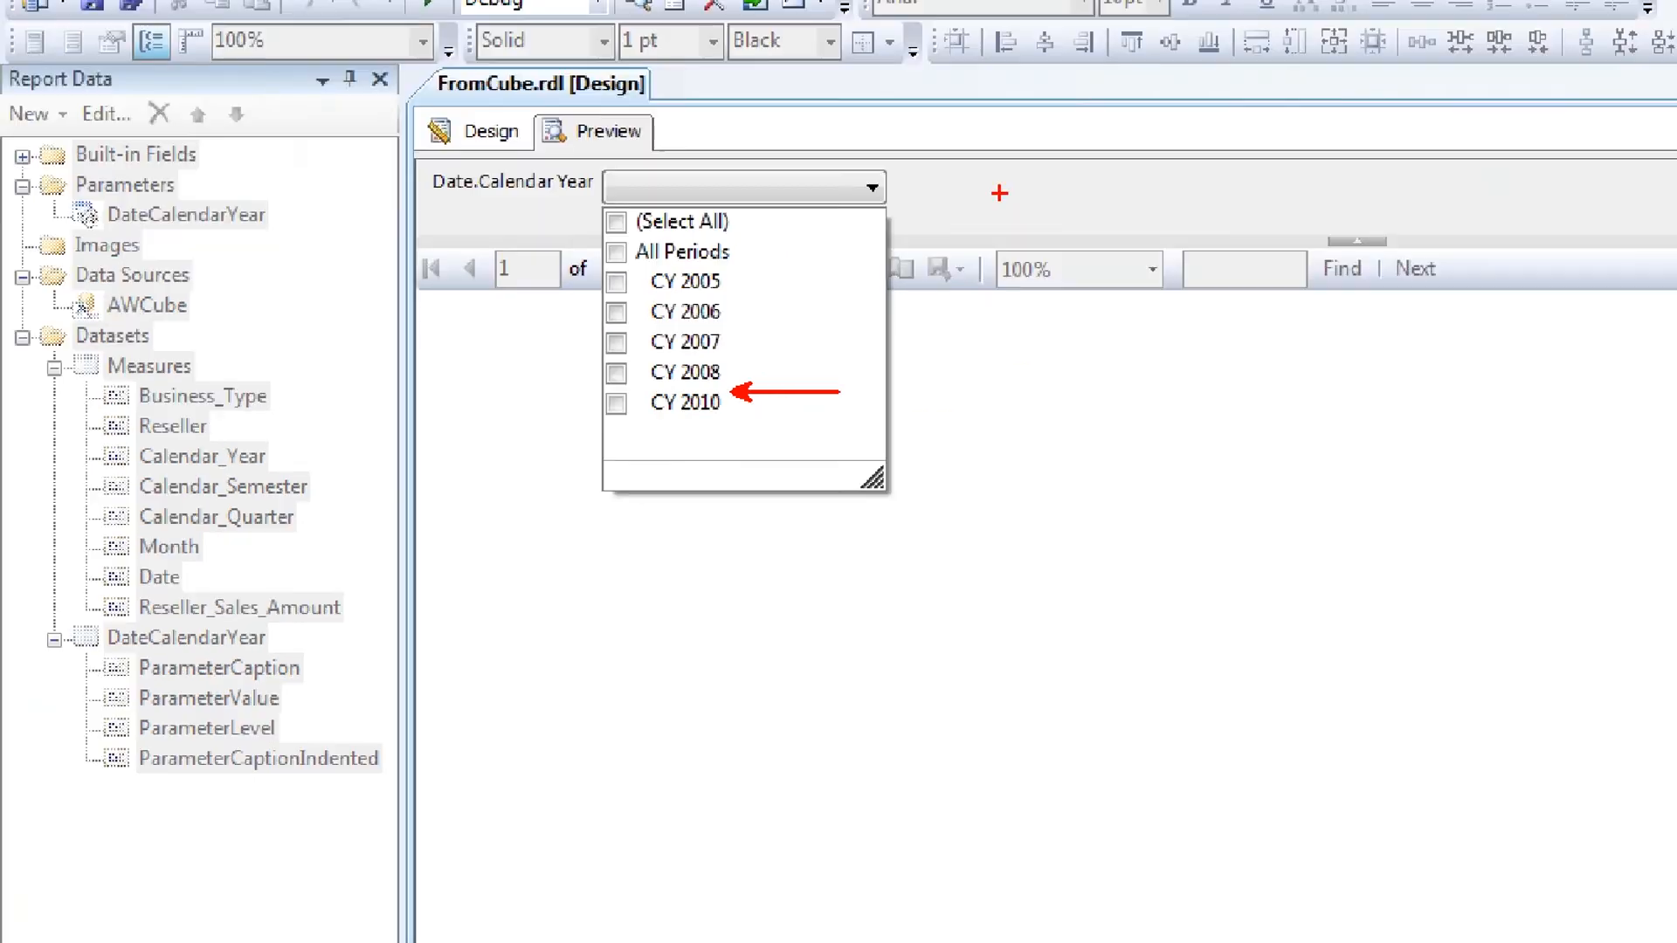
Step: Change the DateCalendarYear default expression to cstr(year(today())-1)
left_click(479, 44)
right_click(153, 149)
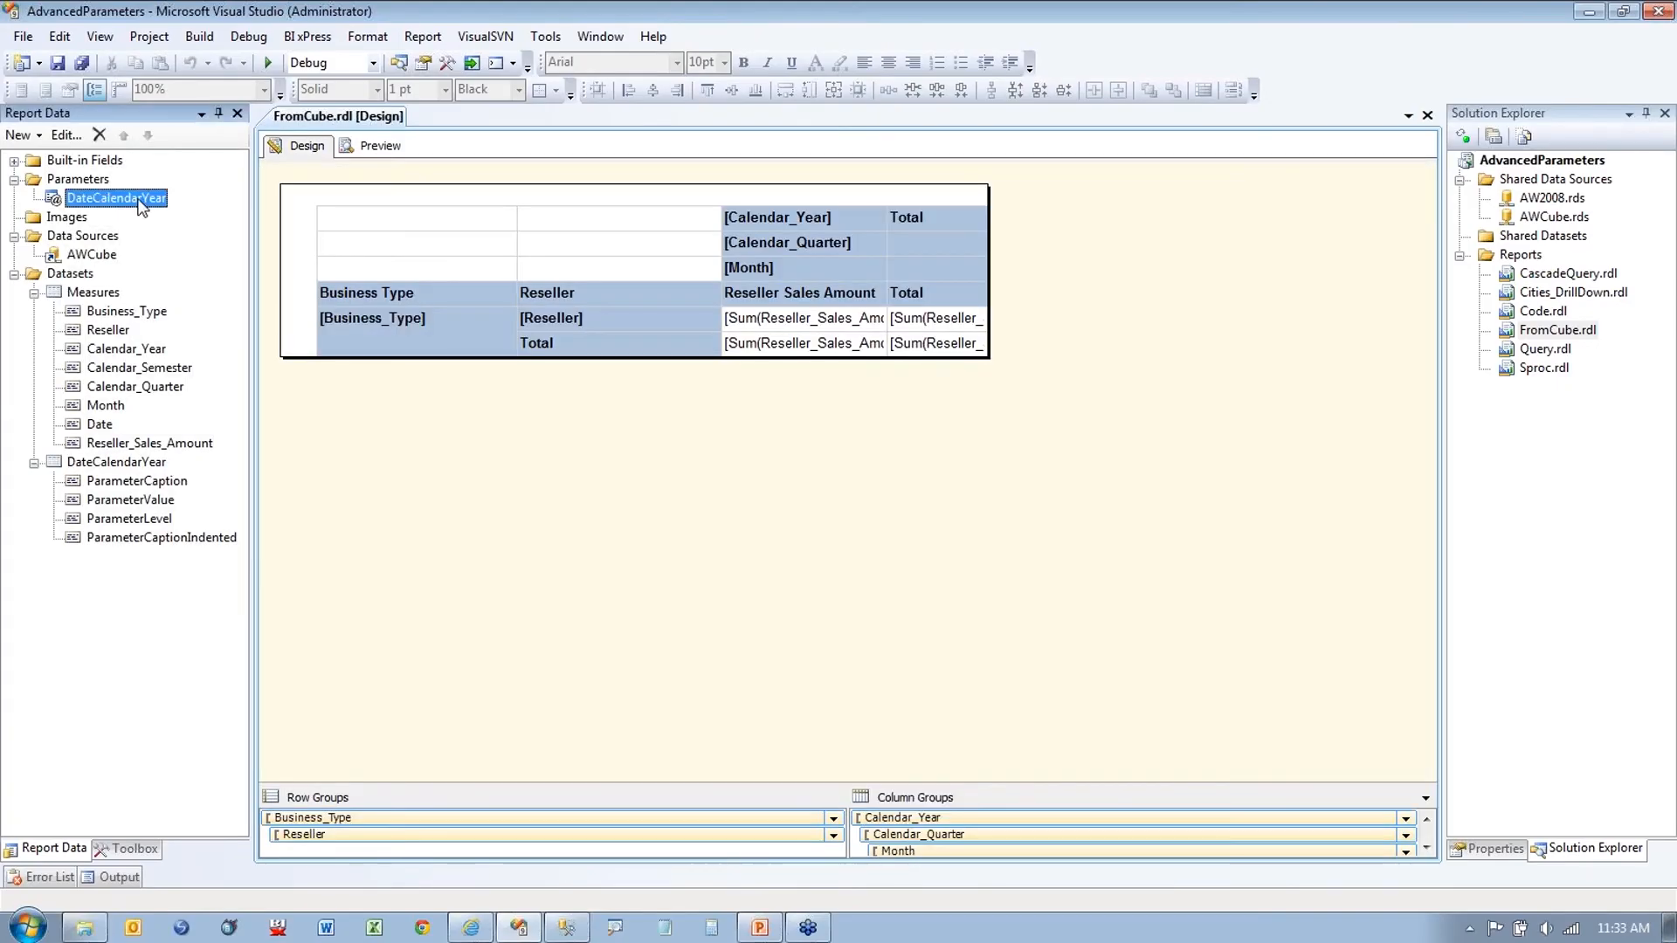
left_click(202, 244)
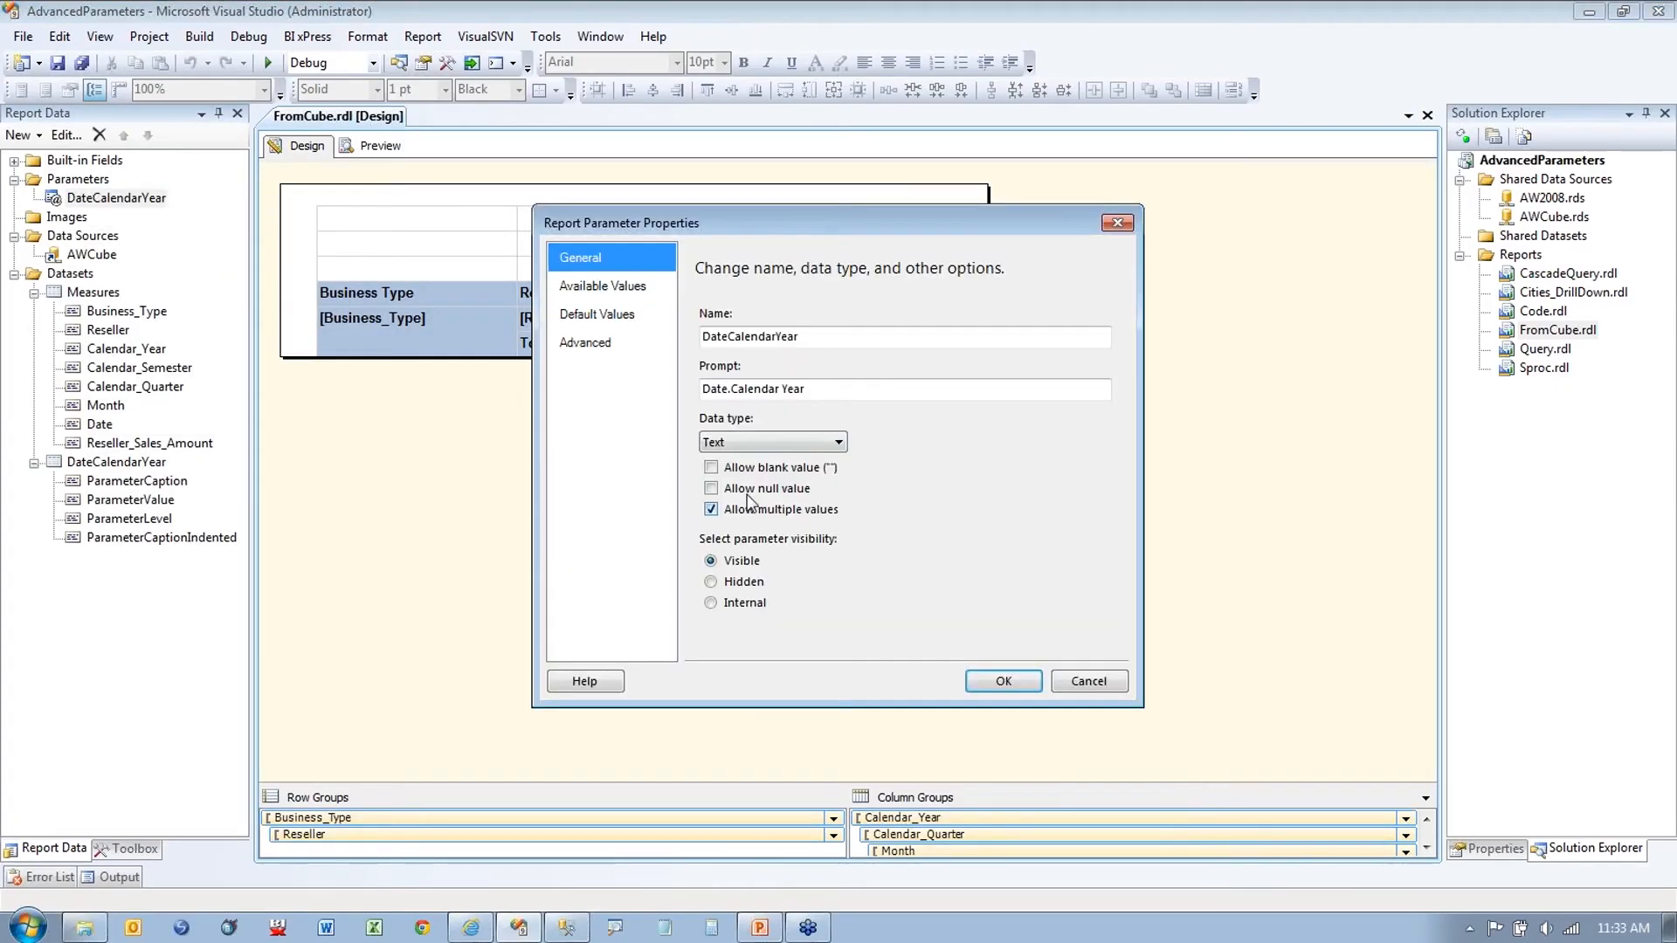
left_click(616, 313)
left_click(1089, 483)
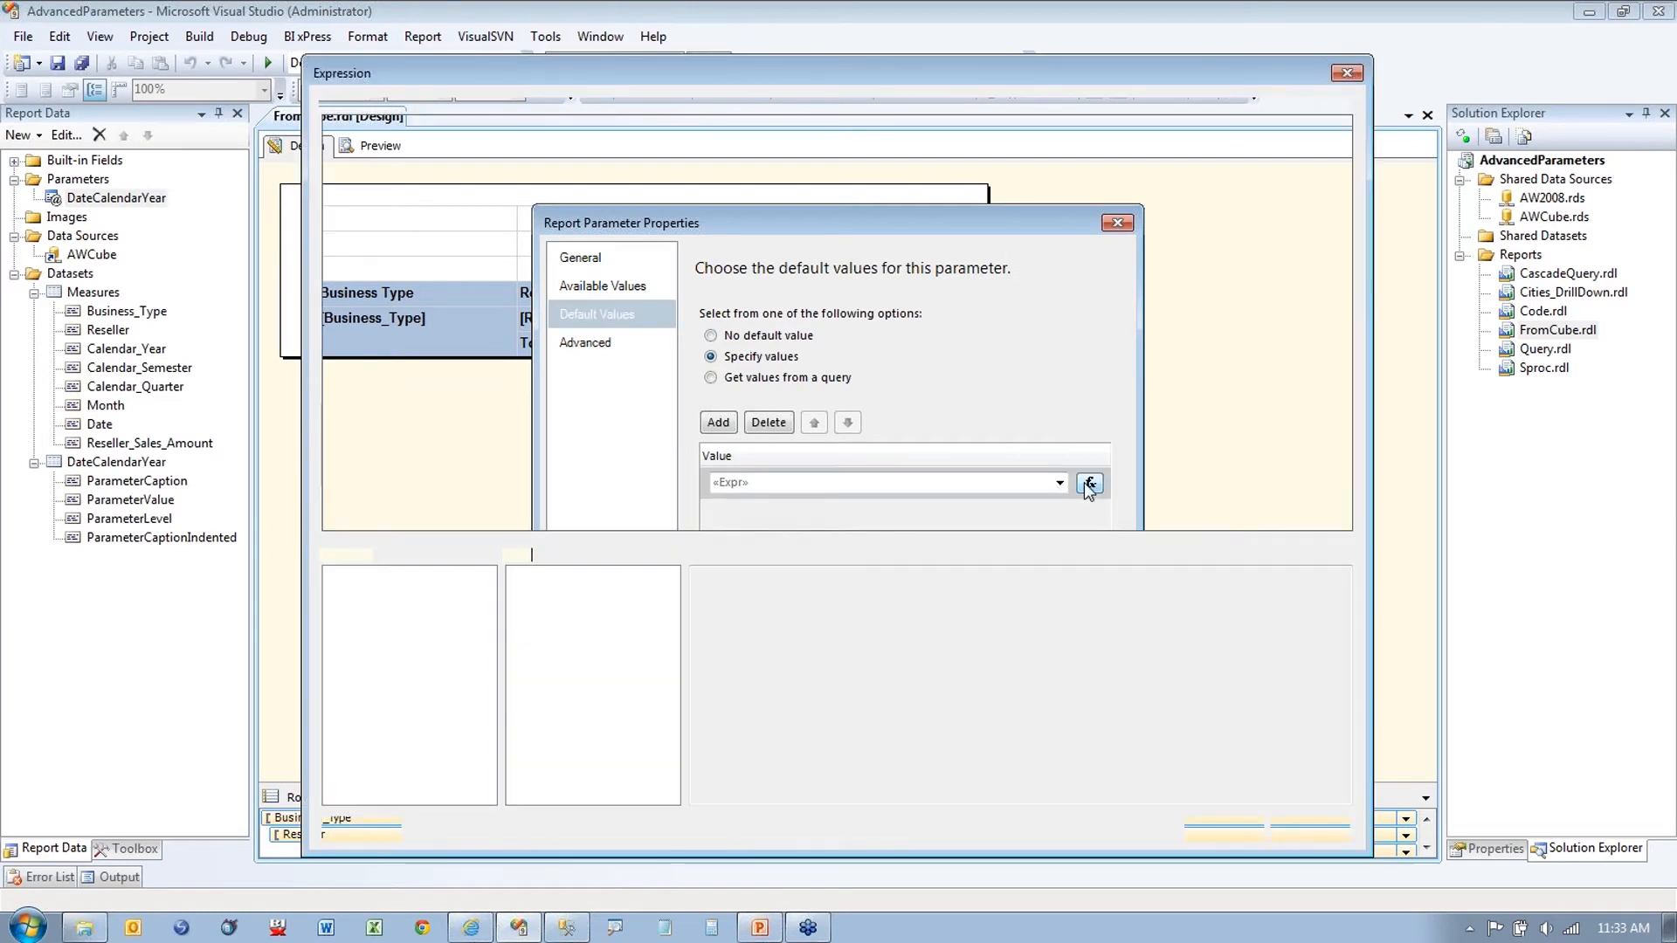
type("=\"[Date].[Calendar Year].&[\" + cstr(year(today())) + \"]\"")
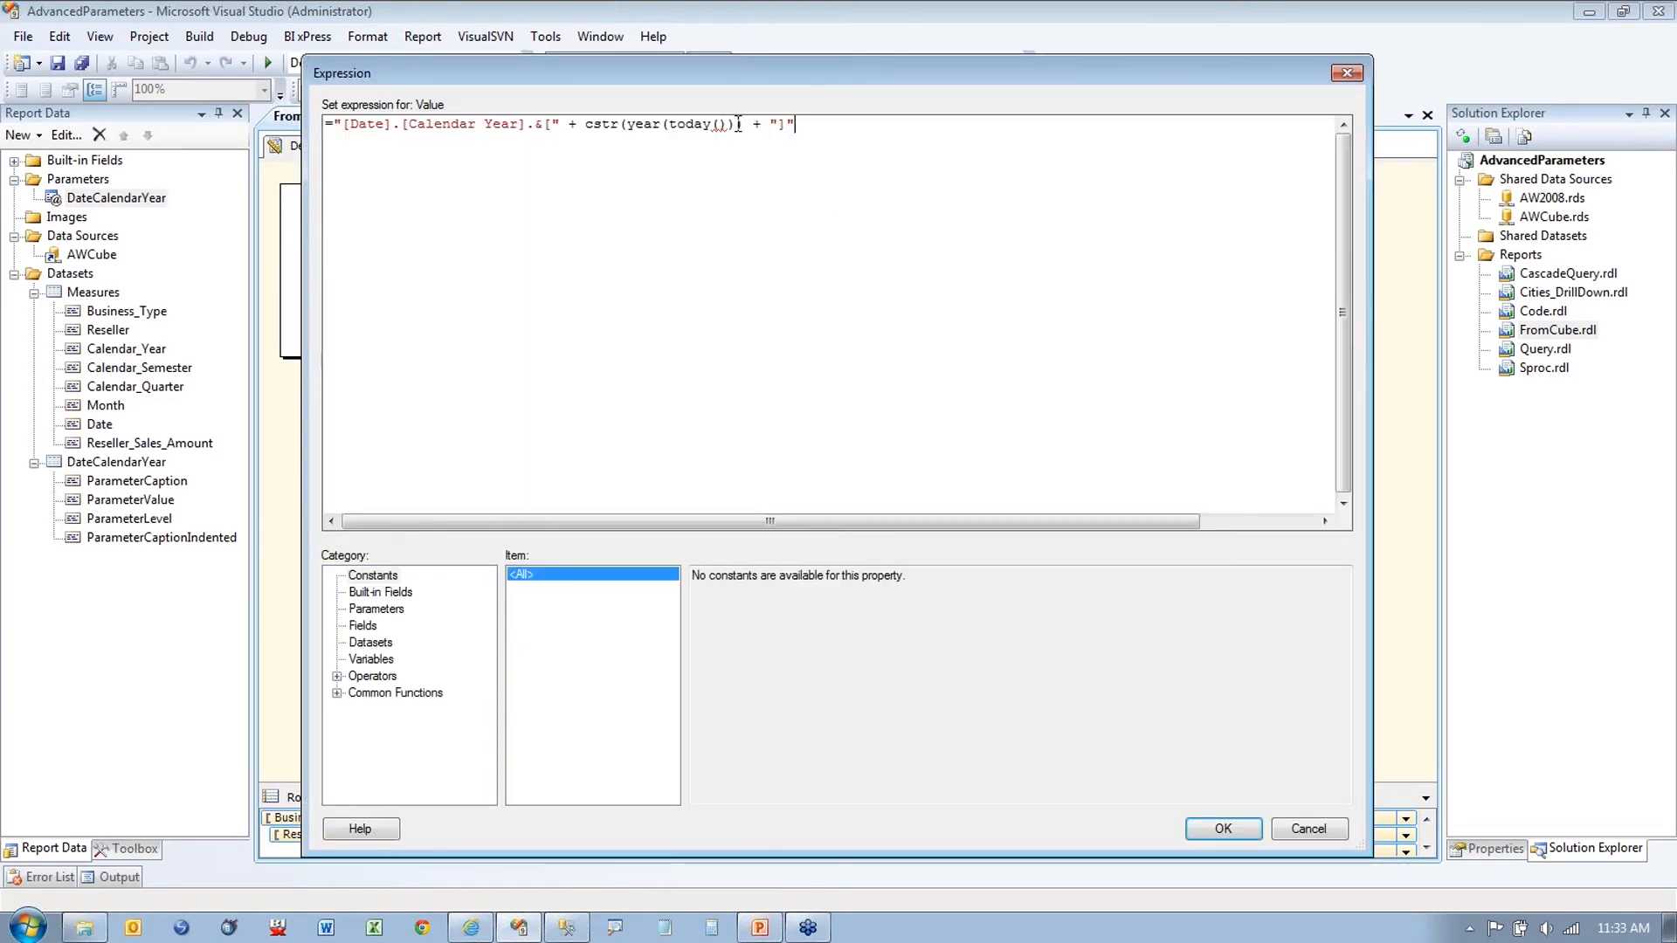
type("-1")
left_click(1223, 829)
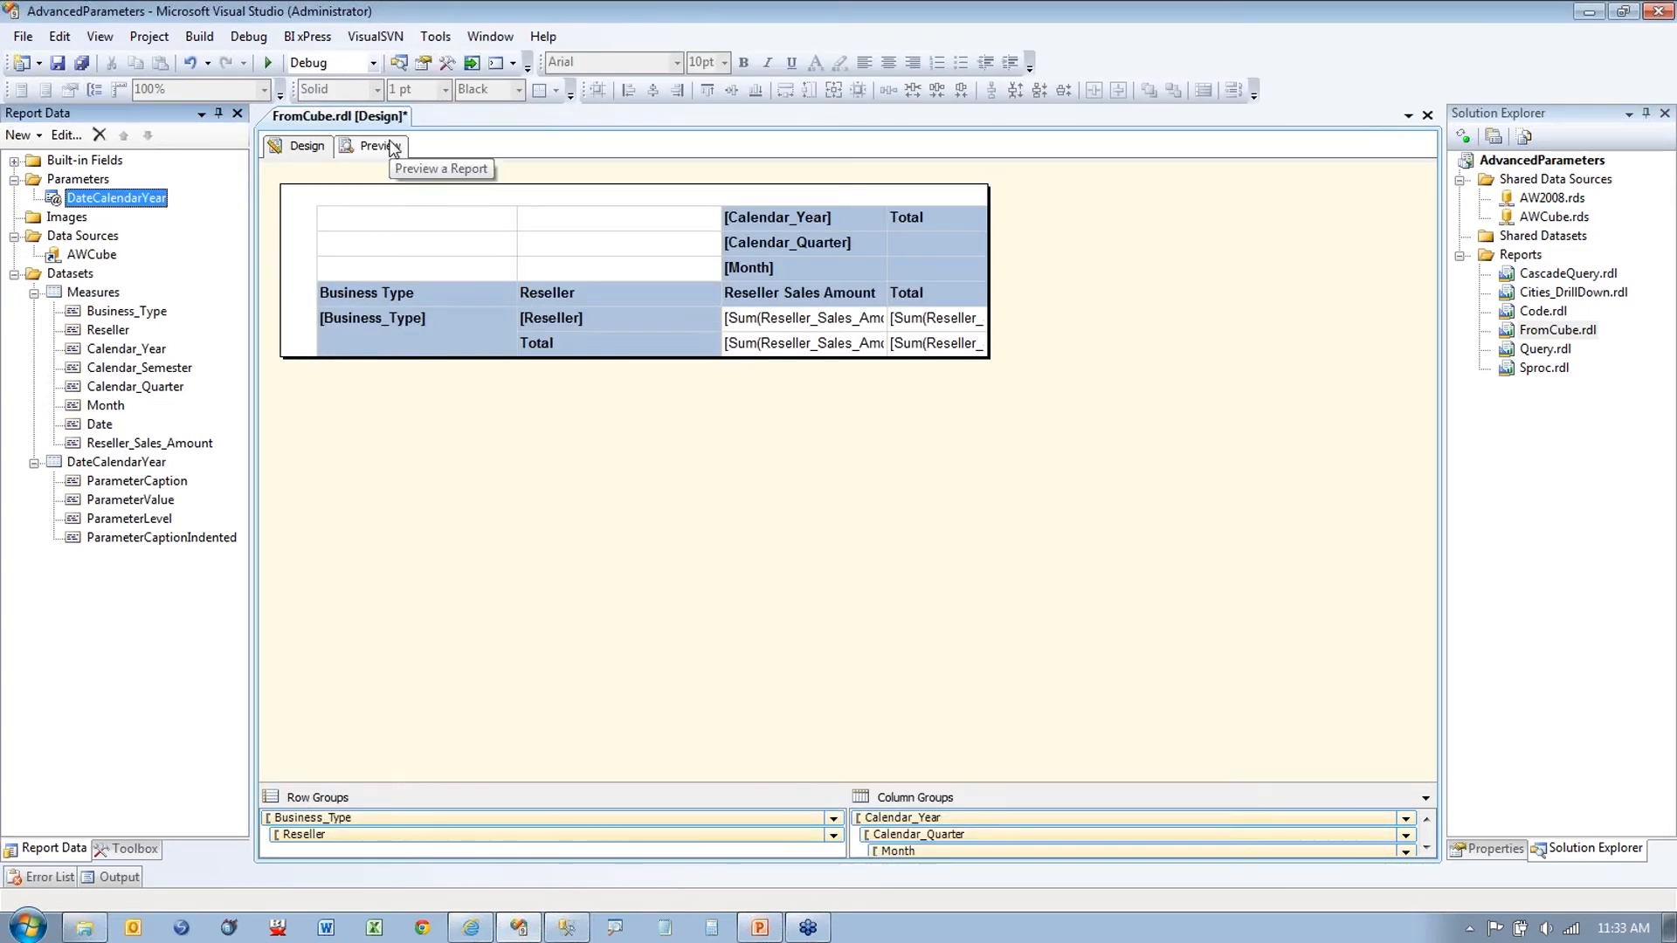
Step: Preview the report opening on CY 2010 with no sales rows, then return to design
left_click(392, 147)
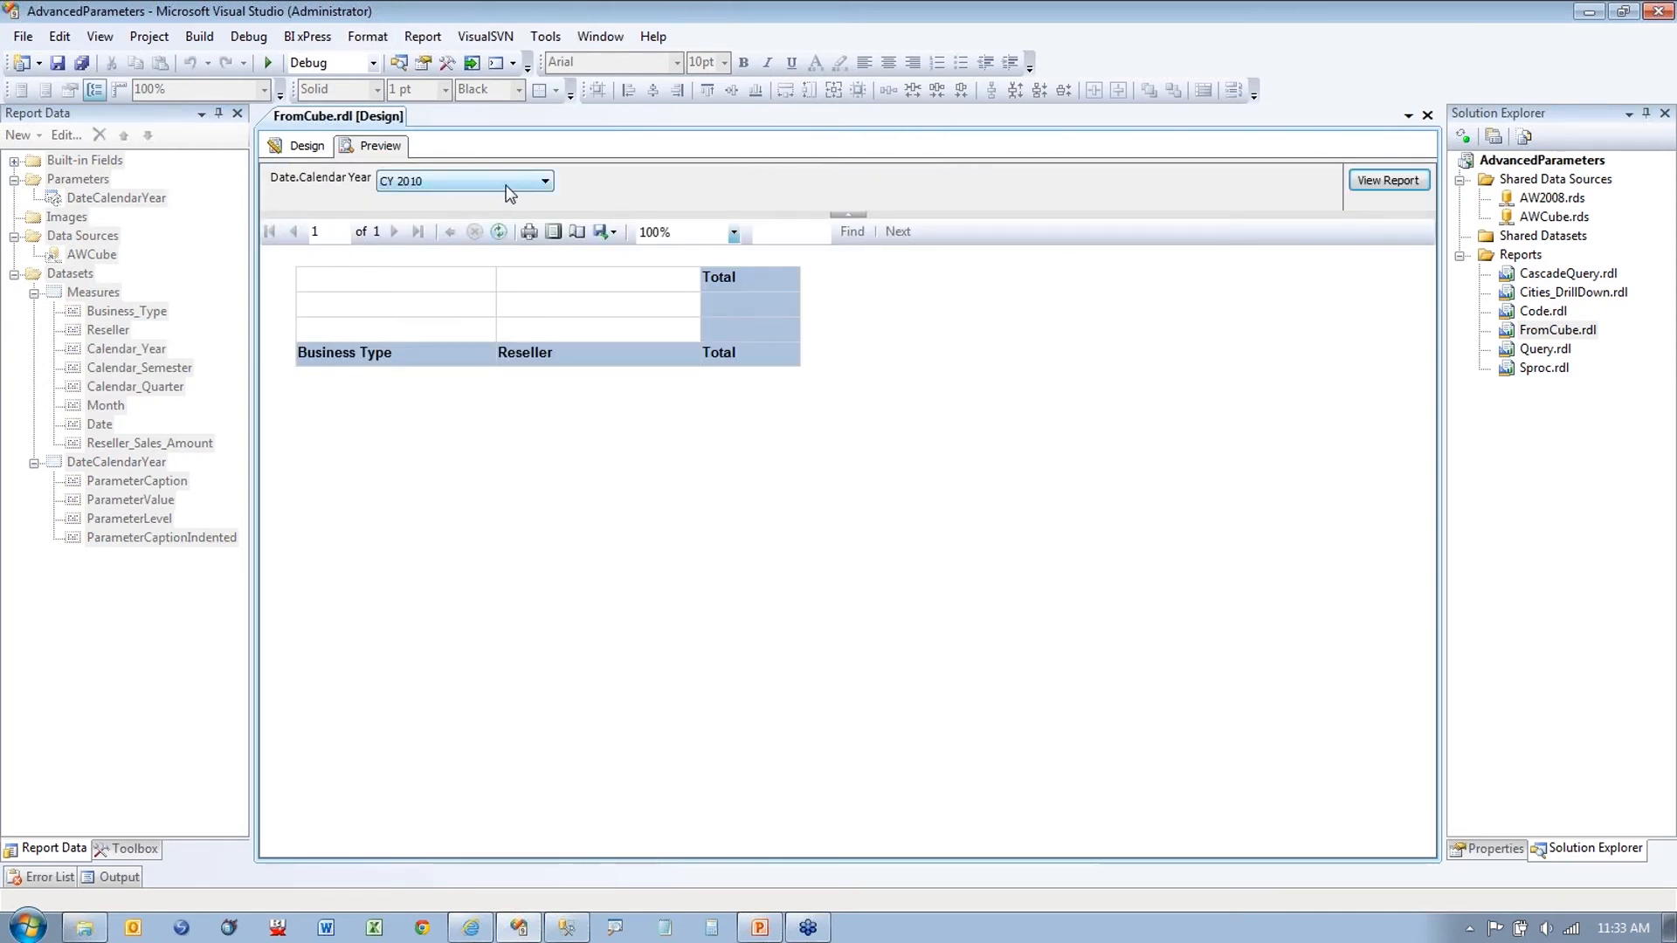
left_click(300, 145)
right_click(116, 197)
left_click(189, 249)
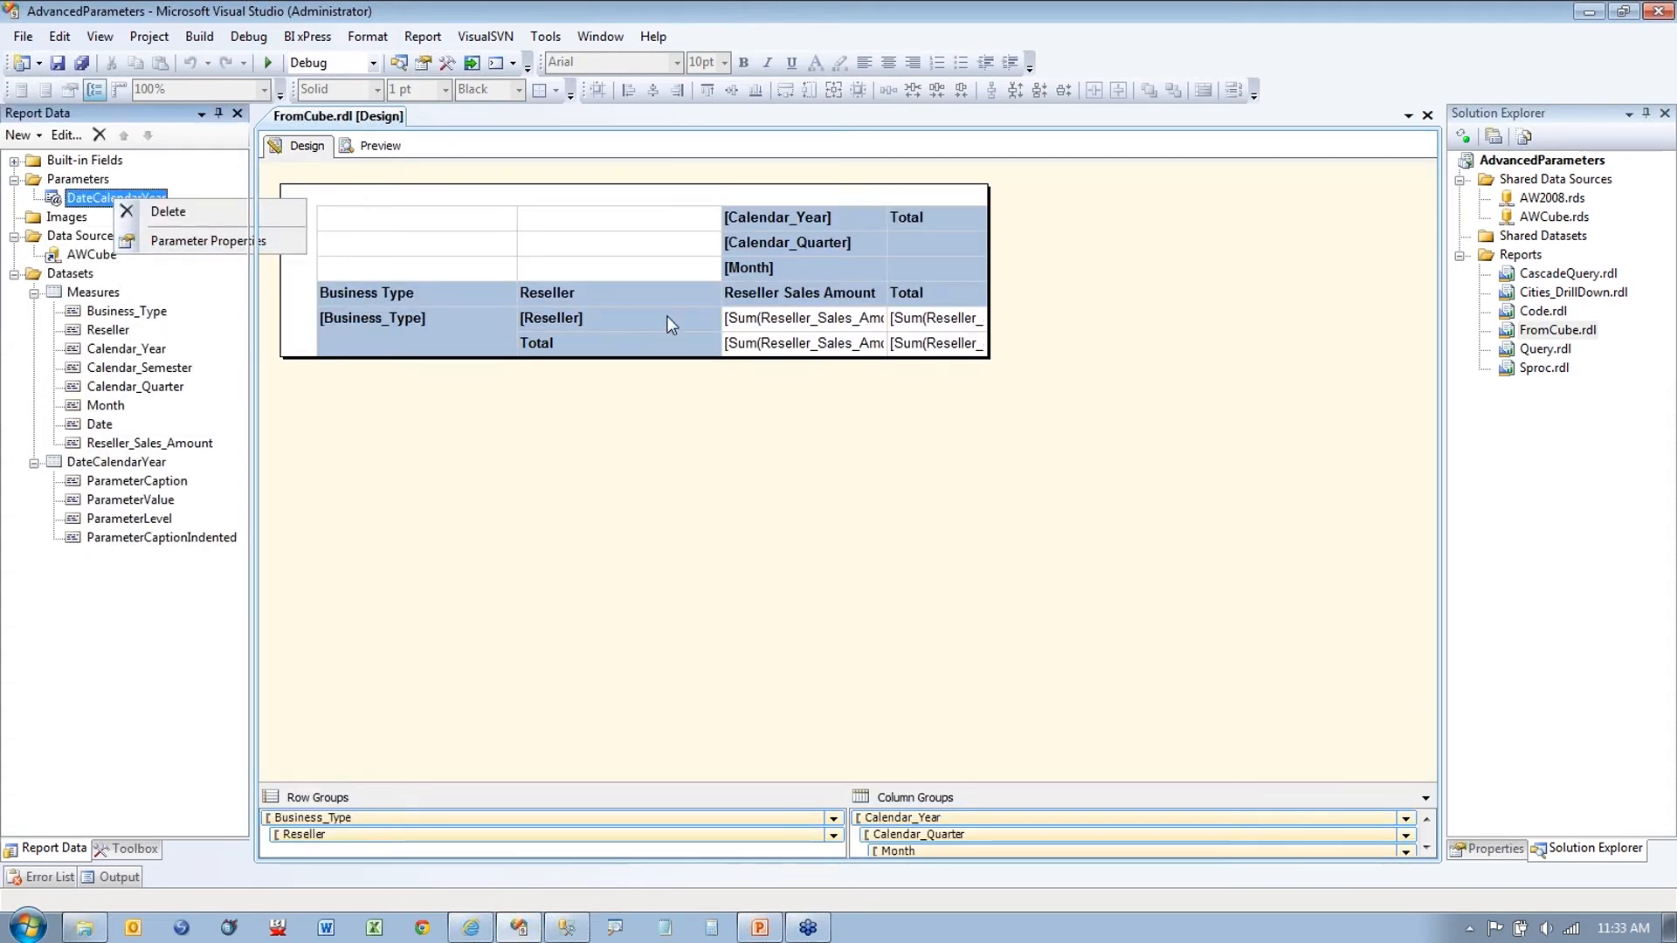
Step: Change the year offset to -3, making the default cstr(year(today())-3)
left_click(597, 313)
left_click(1088, 483)
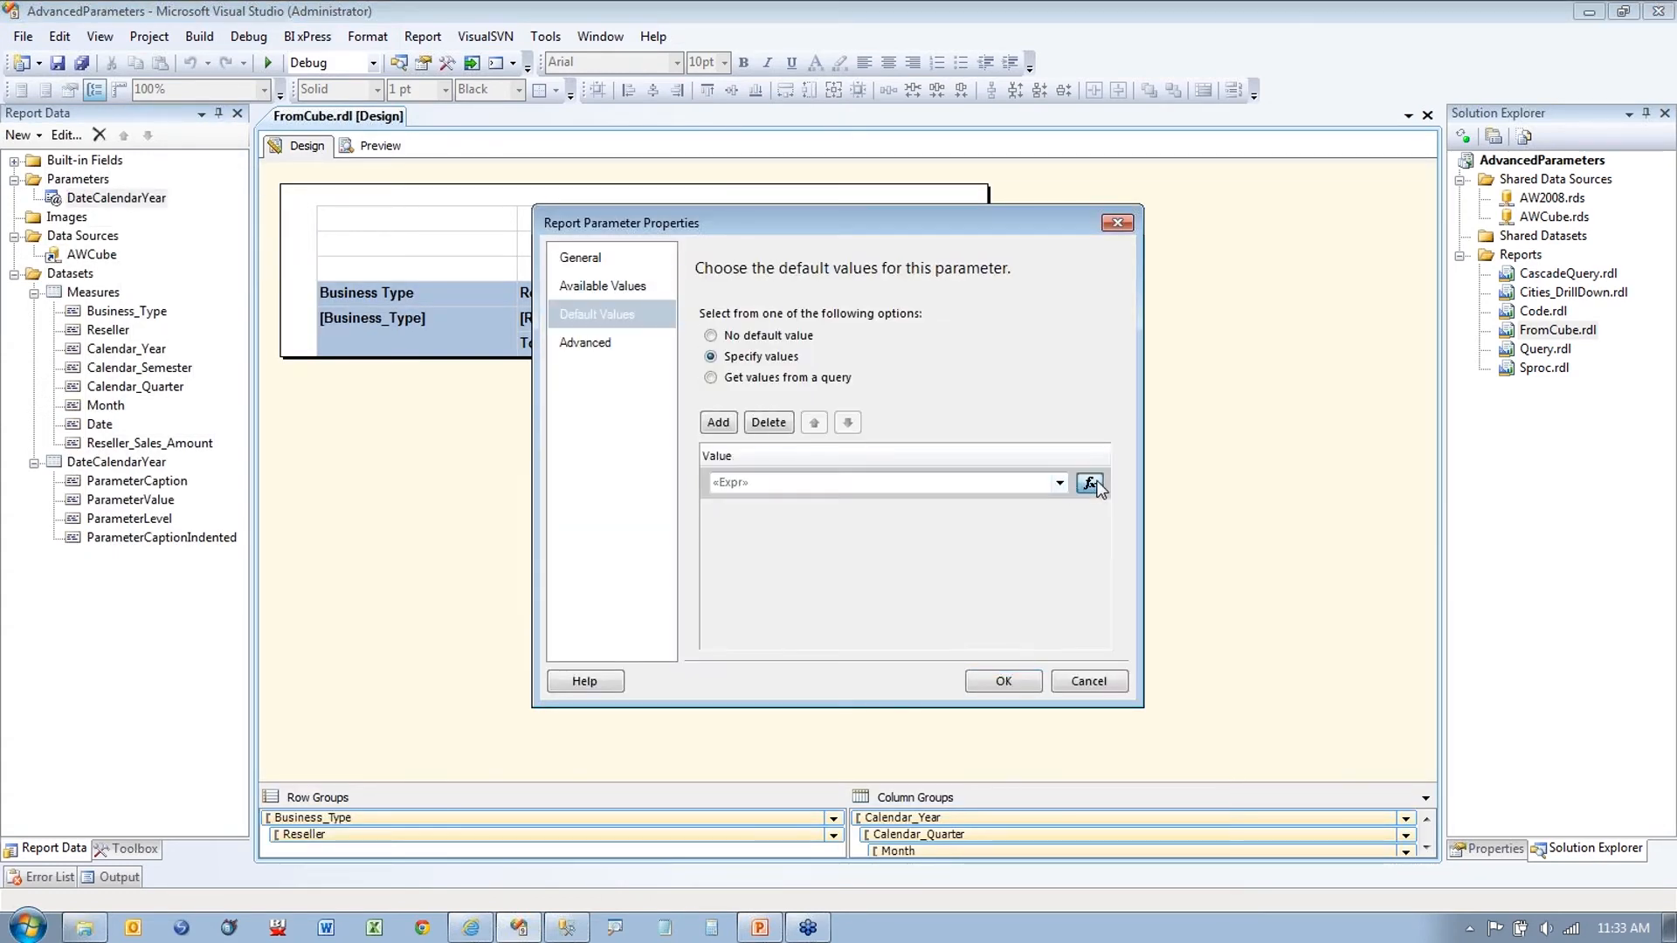
left_click(743, 123)
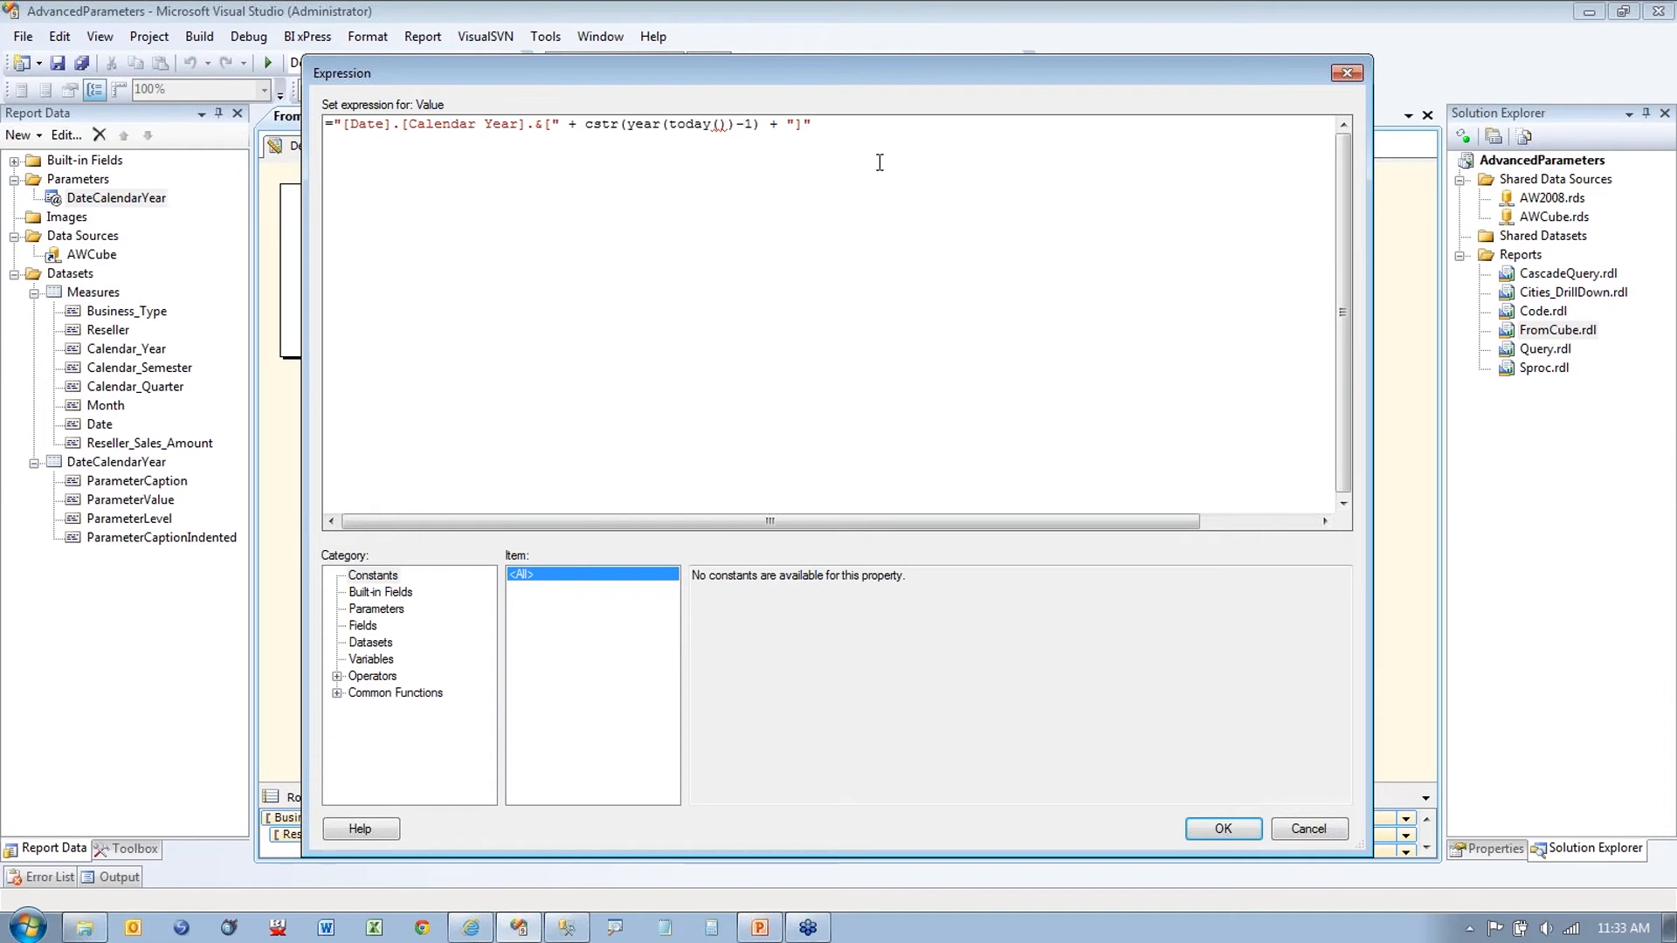
key("shift+Right")
type("3")
left_click(1226, 827)
left_click(1035, 697)
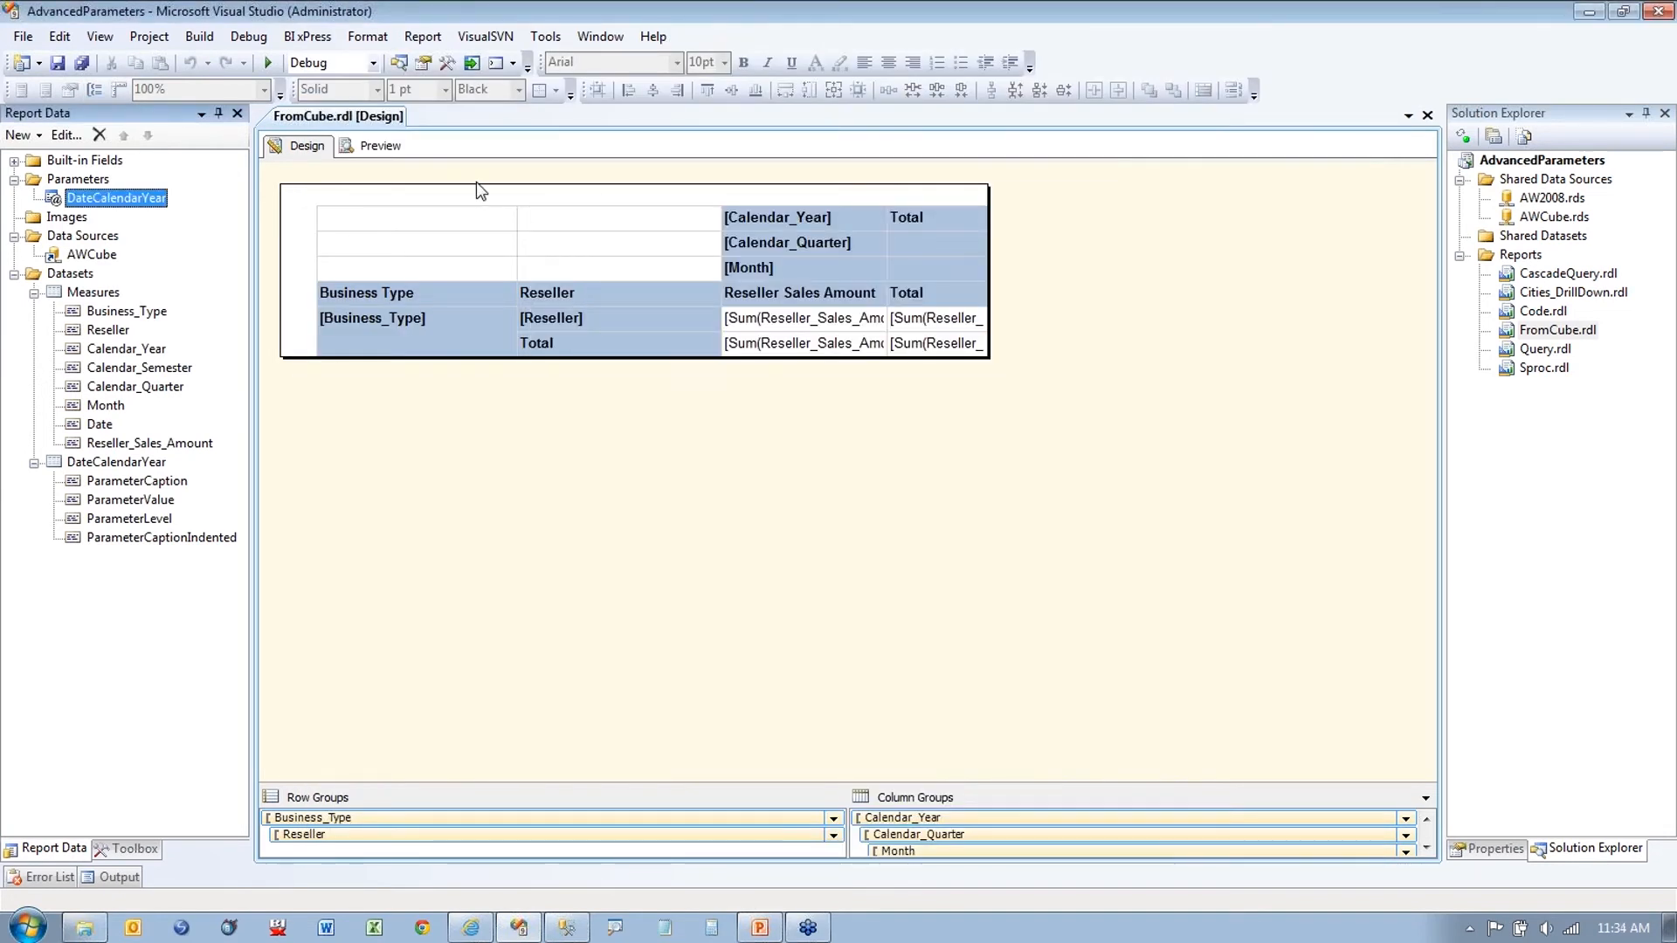
Step: Preview the CY 2008 report, expanding and collapsing the Specialty Bike Shop resellers
left_click(373, 148)
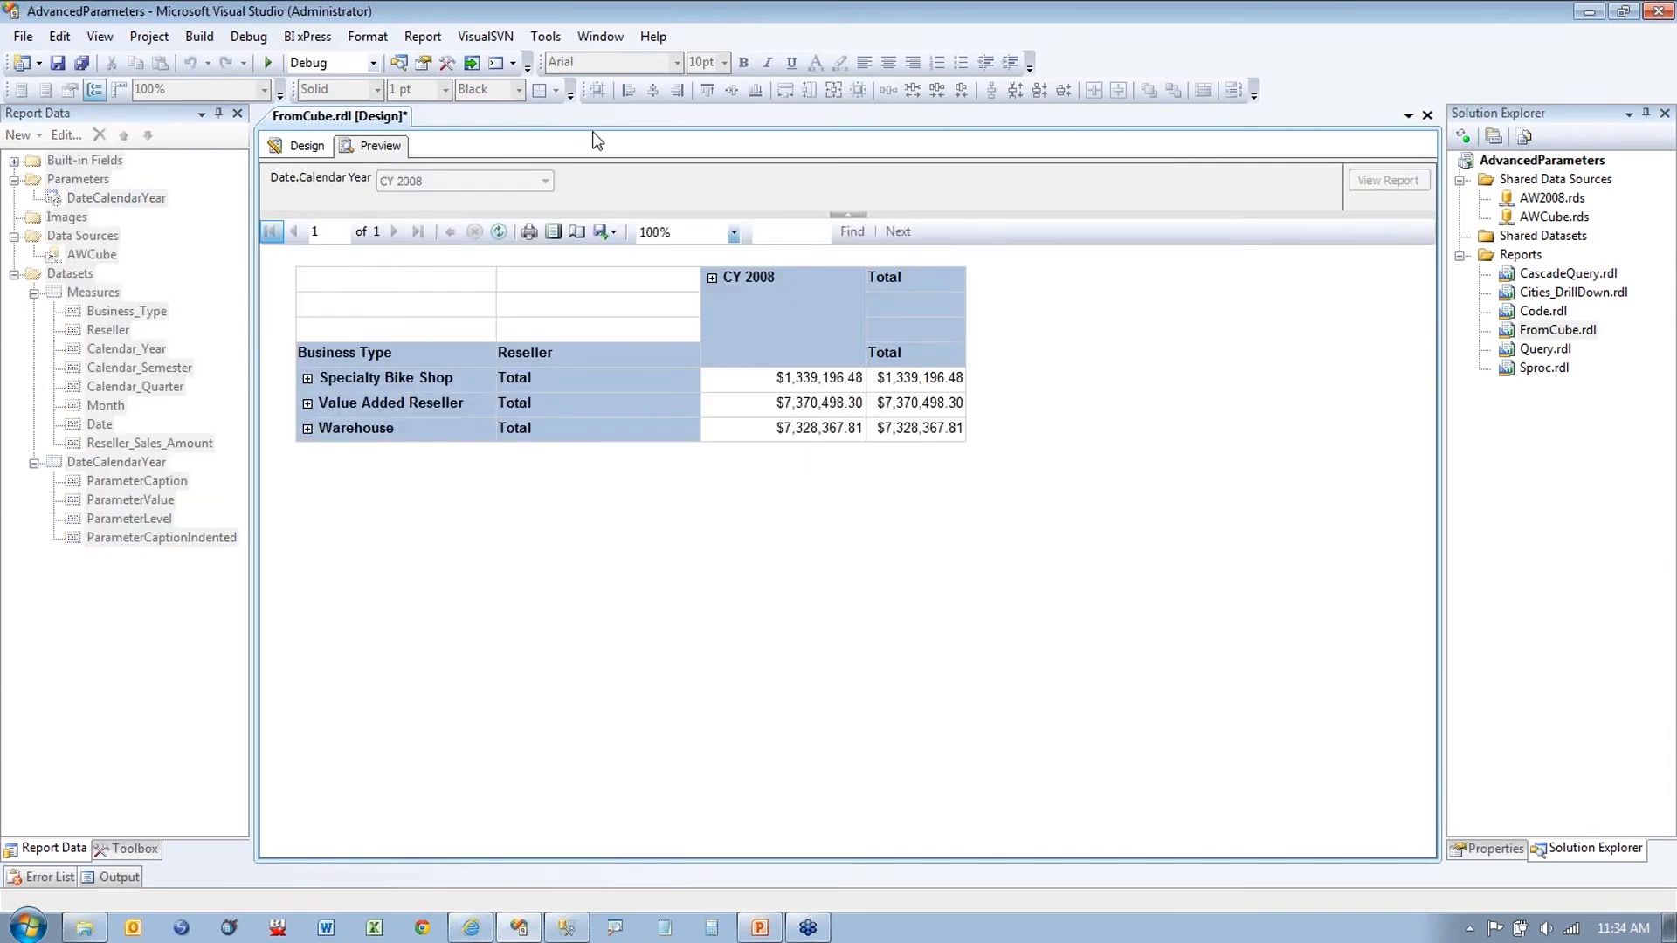
left_click(306, 377)
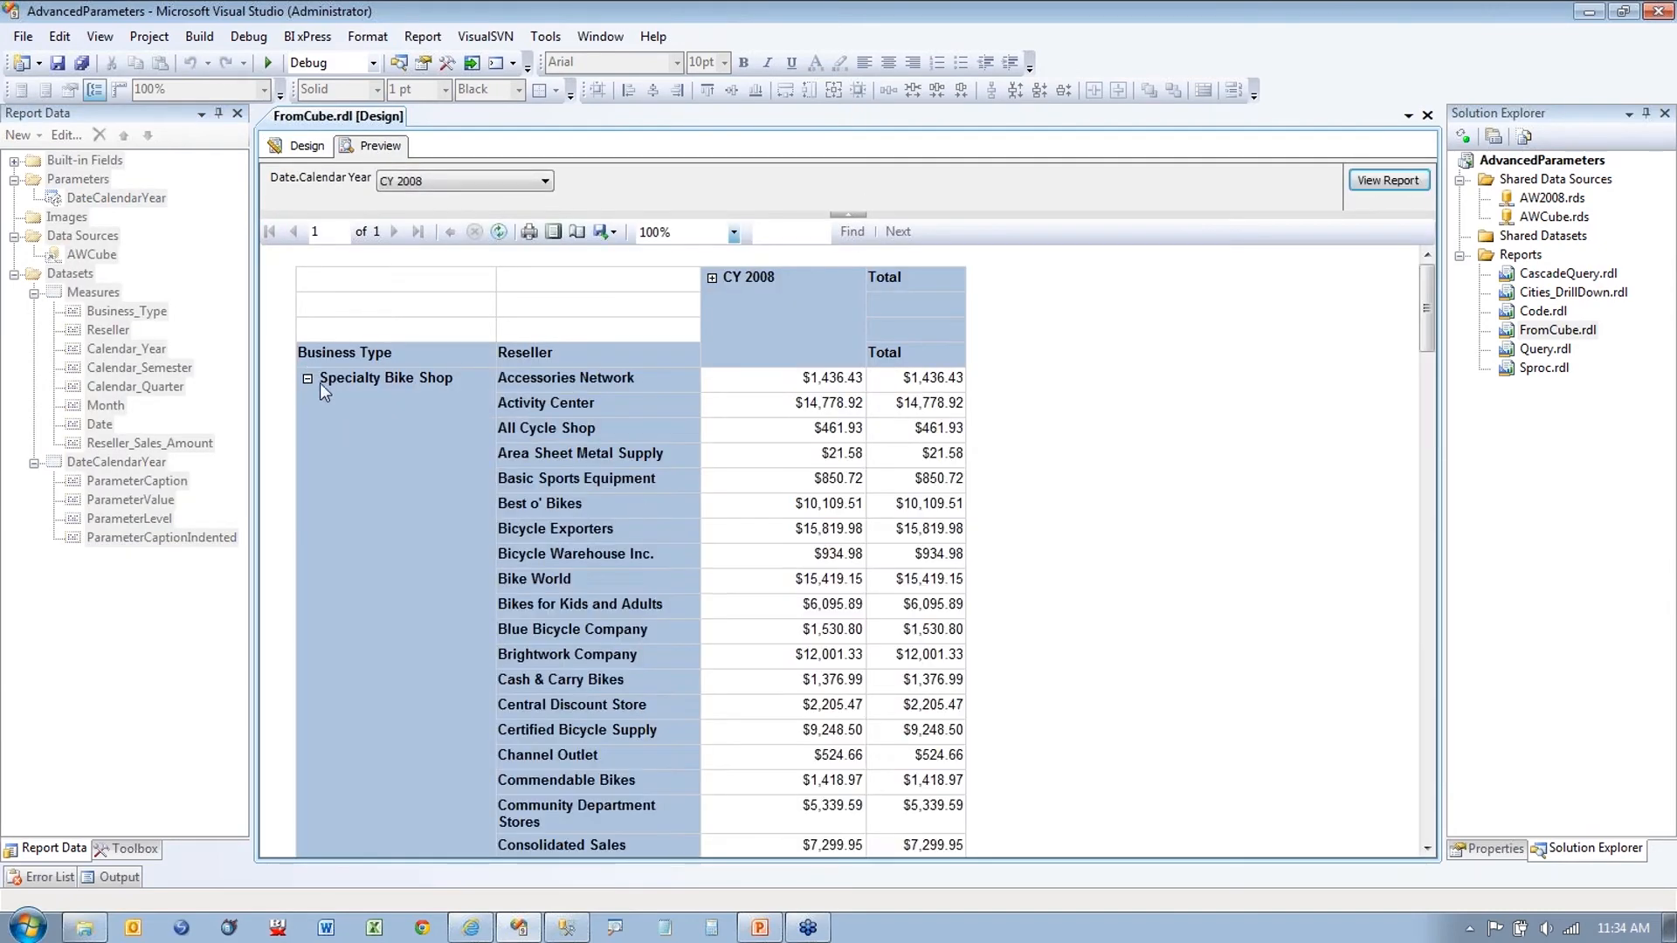
left_click(318, 382)
left_click(301, 146)
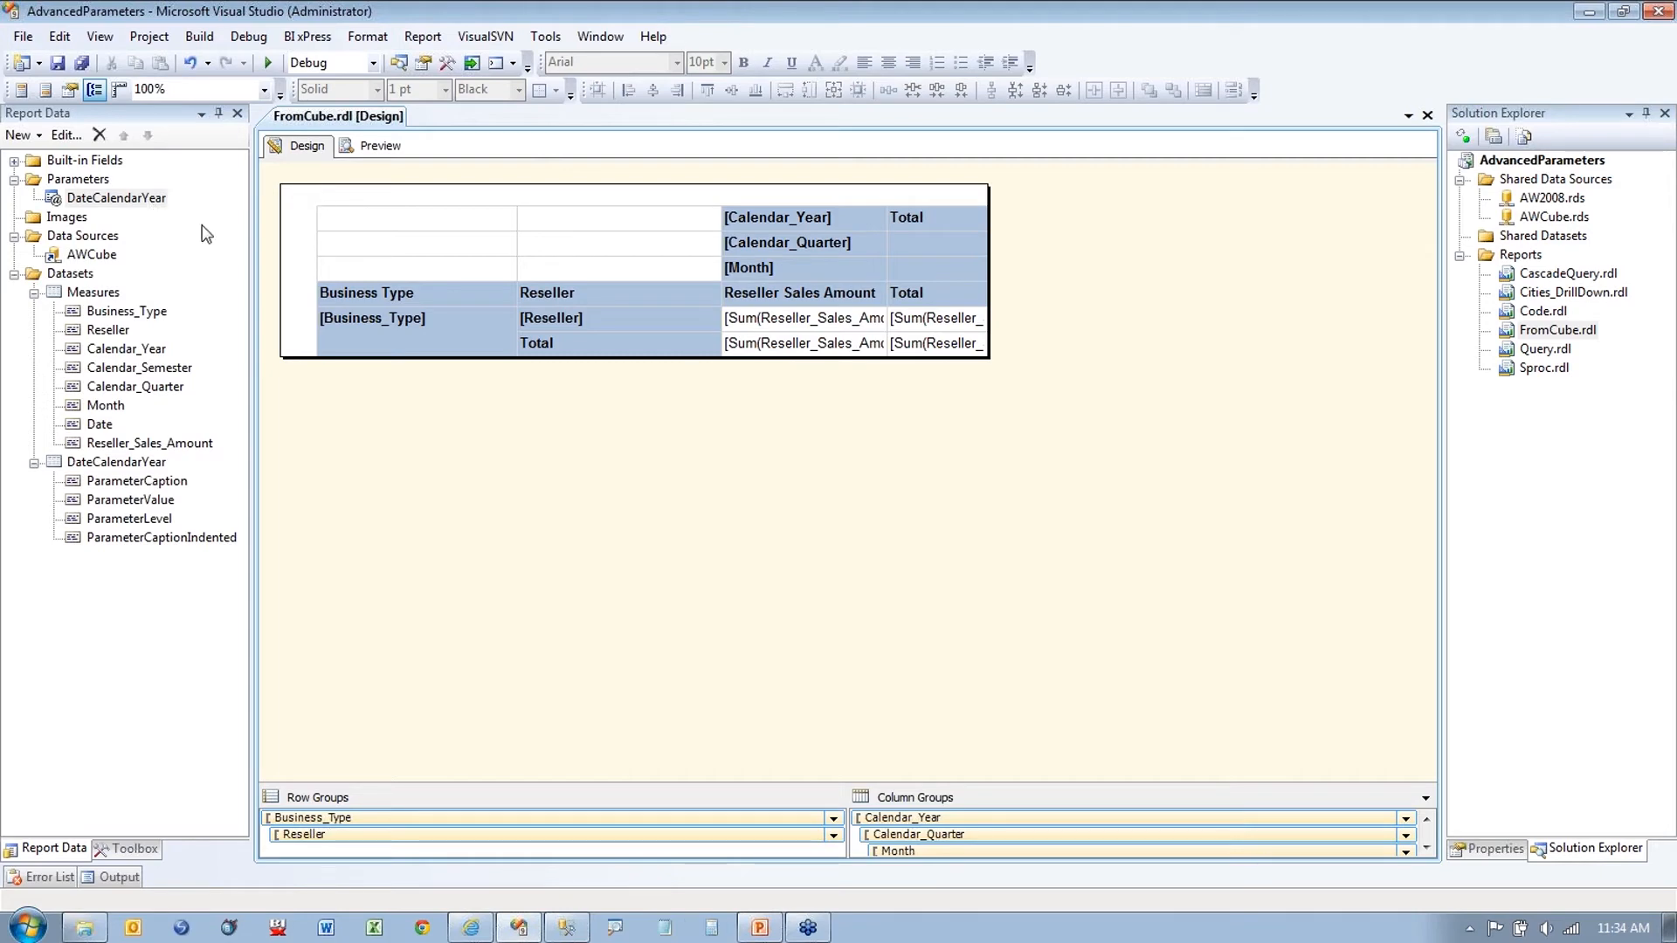
left_click(762, 929)
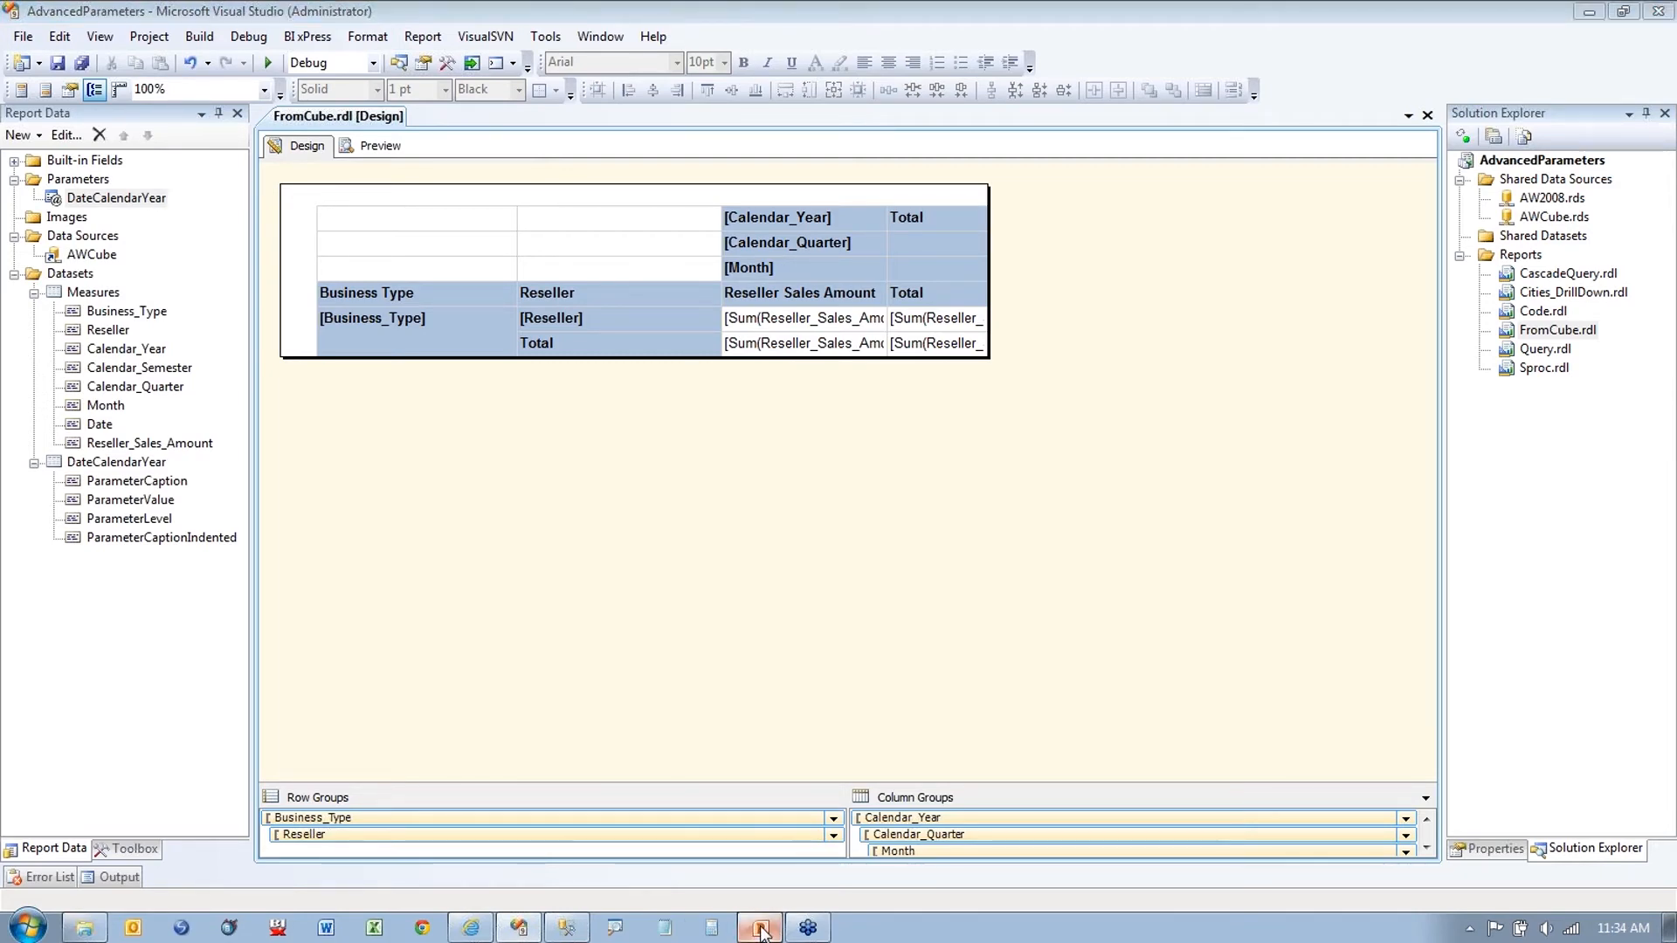
left_click(760, 930)
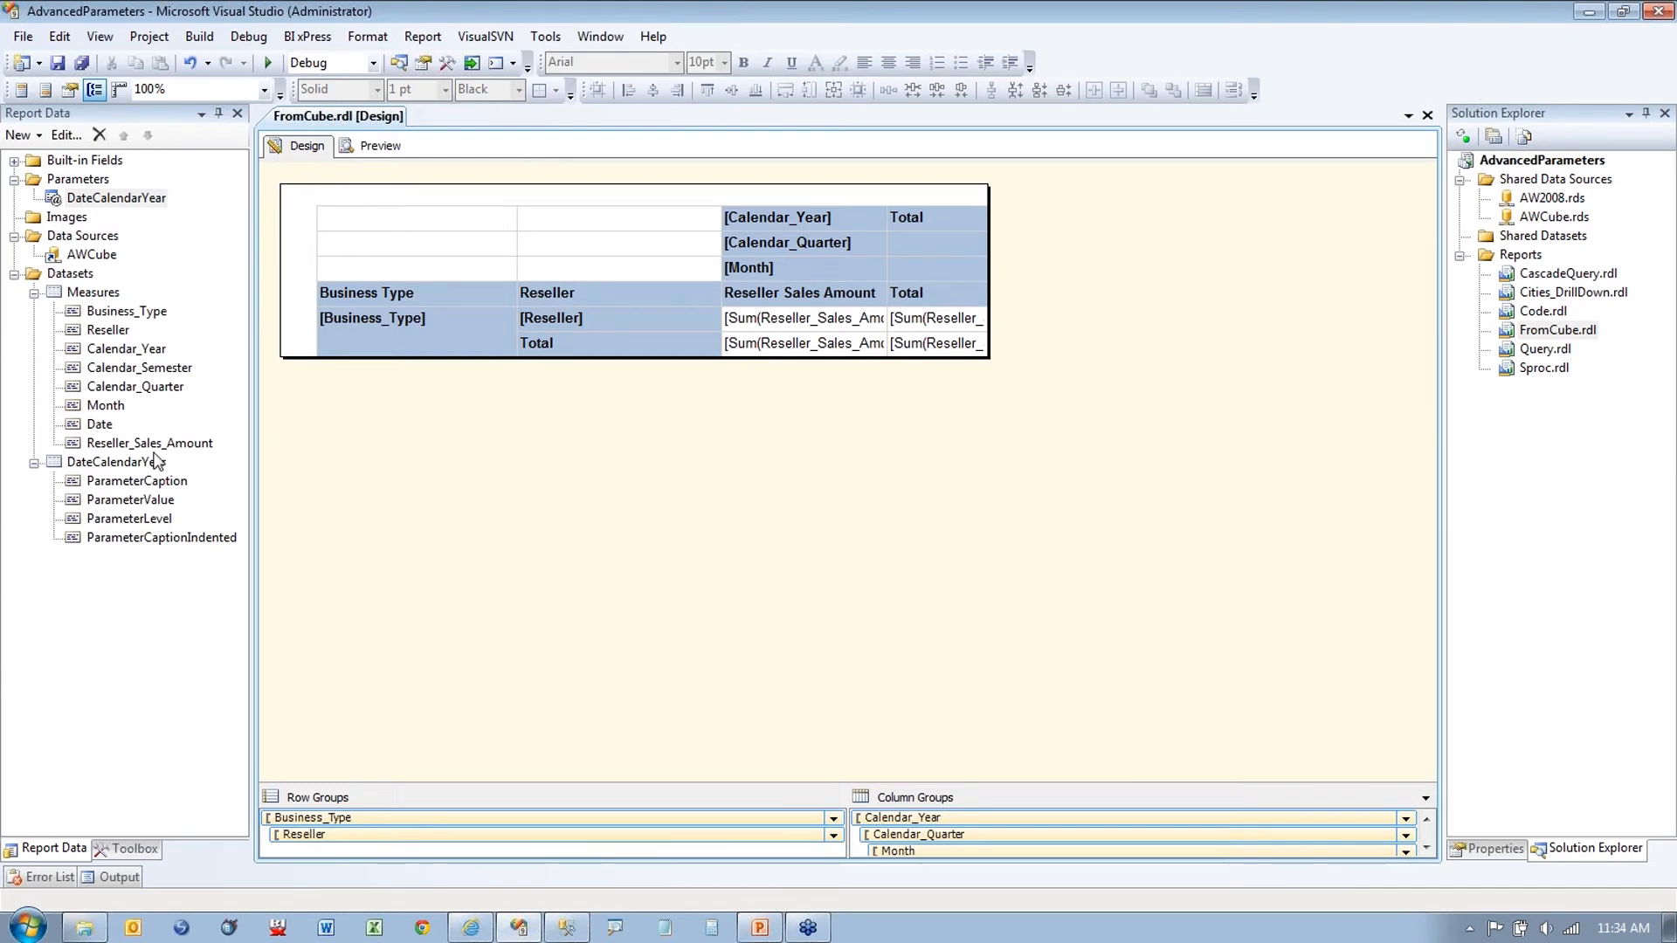
left_click(381, 147)
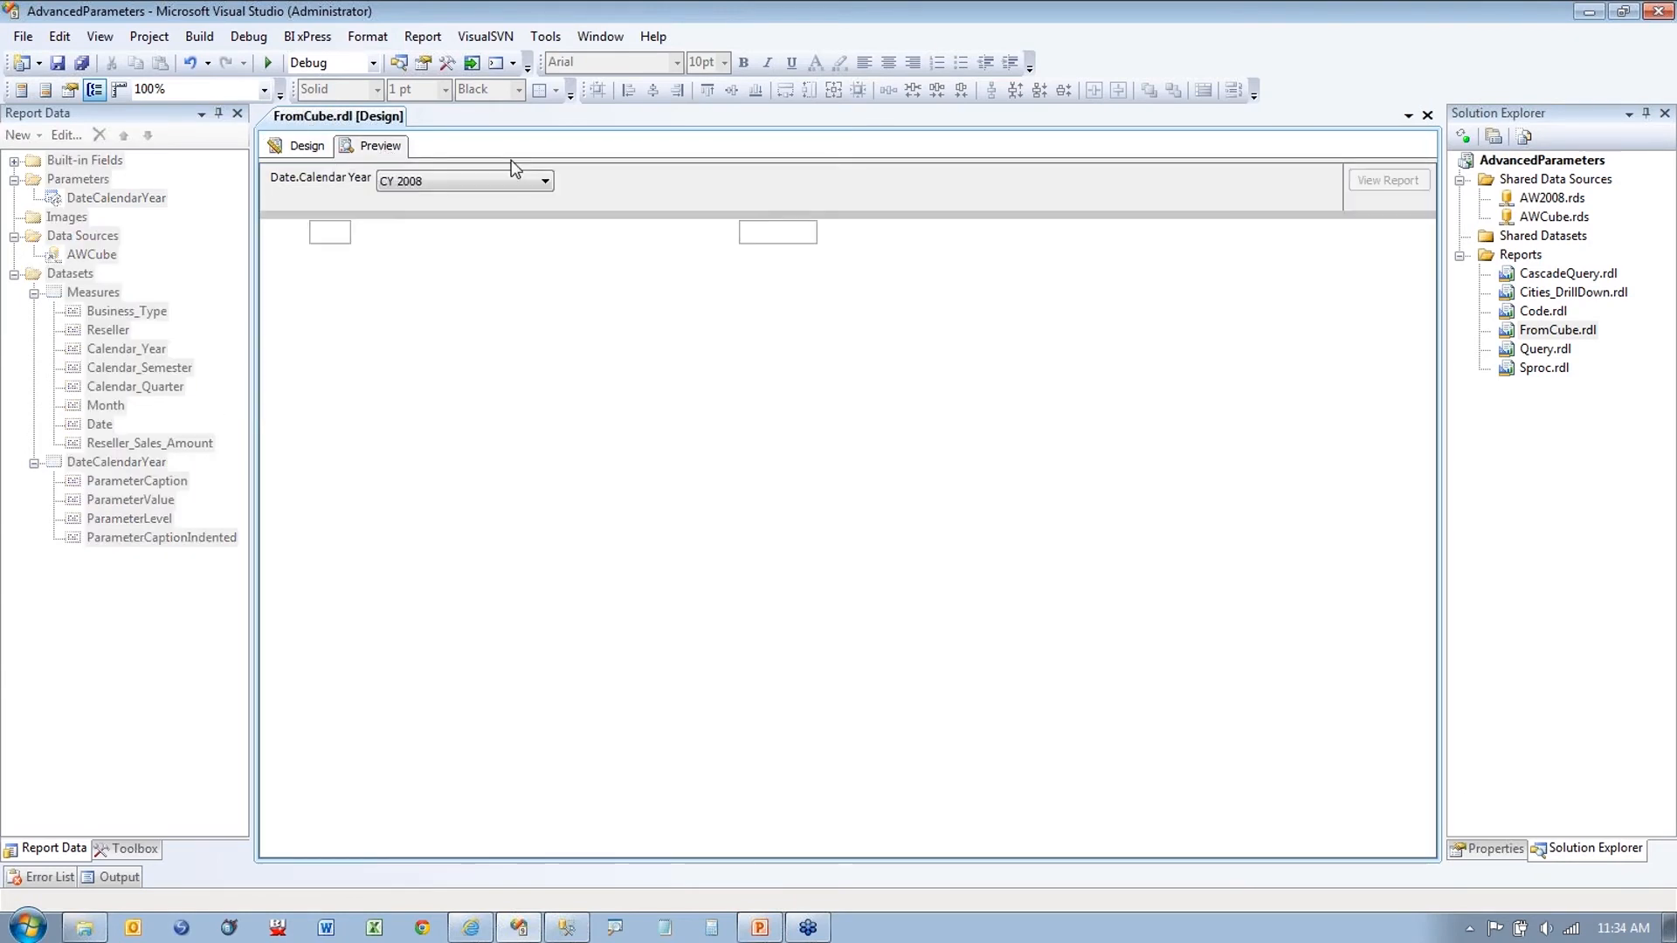
left_click(541, 181)
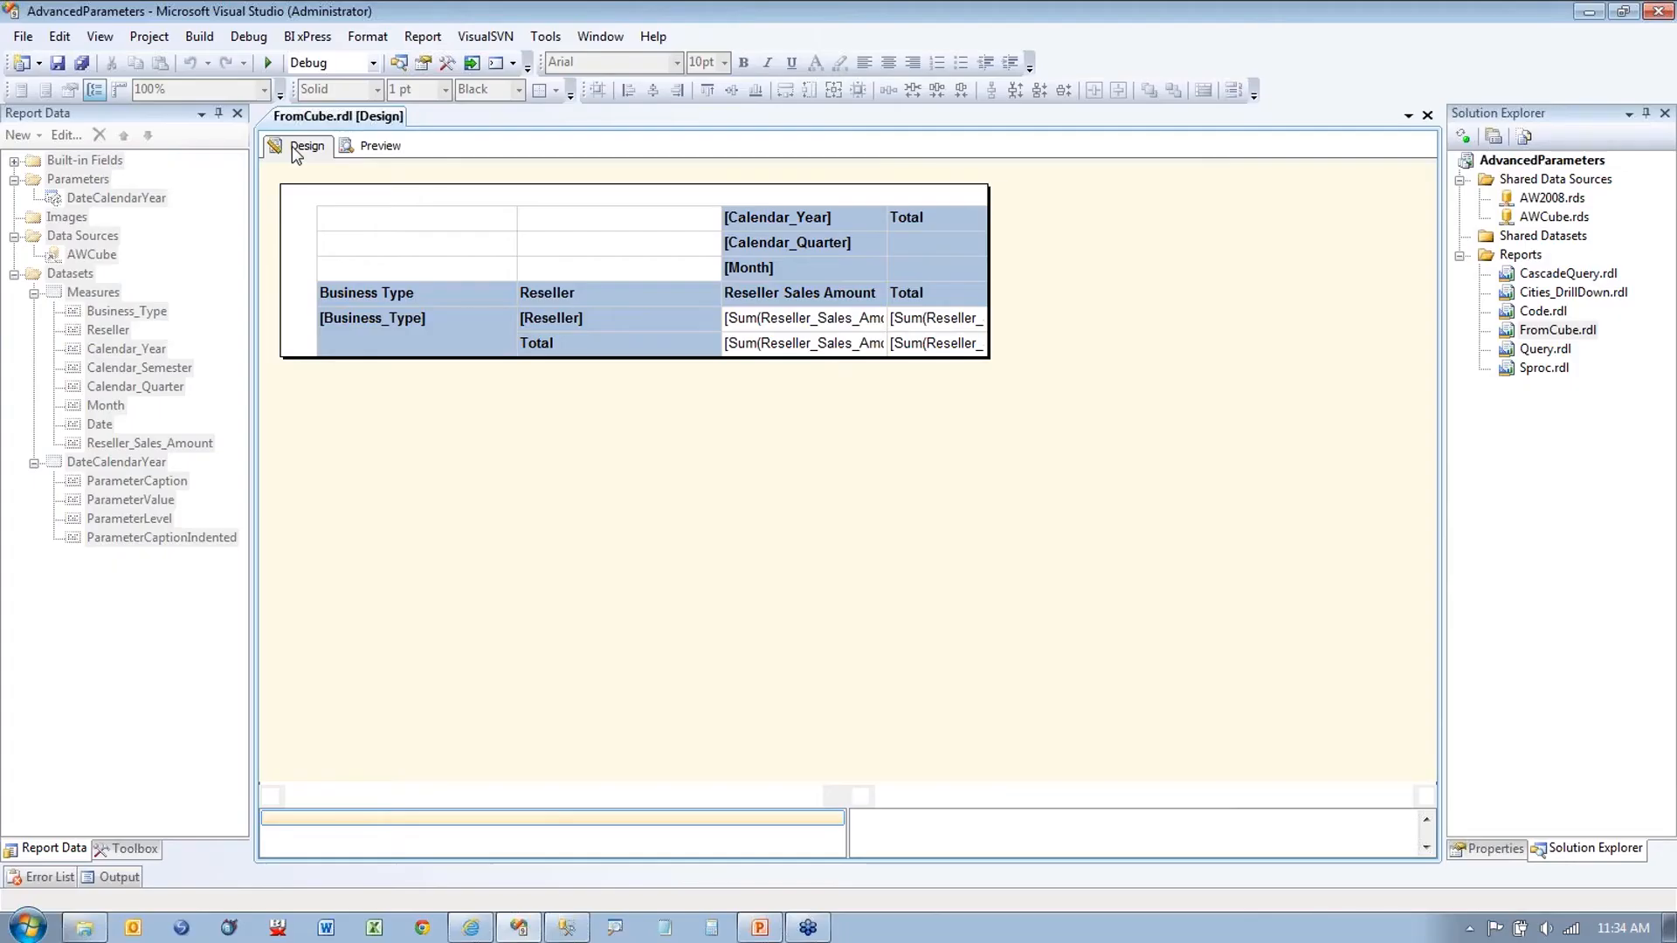
Step: Replace ALLMEMBERS with Children in the DateCalendarYear dataset's MDX query
right_click(133, 466)
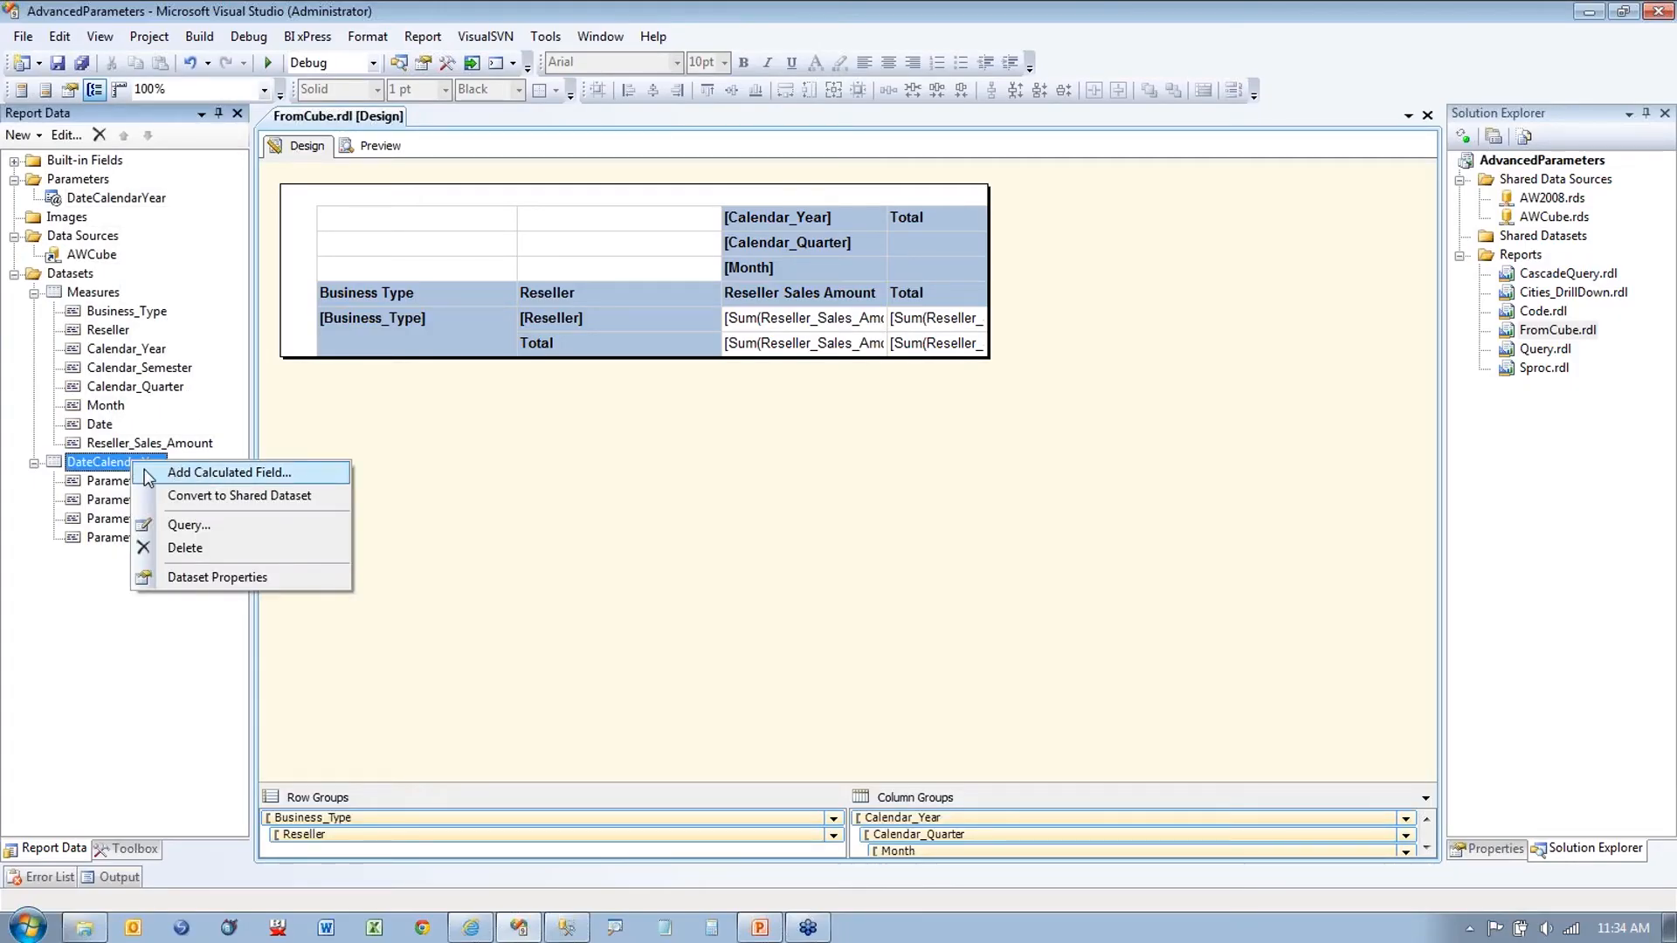
left_click(186, 581)
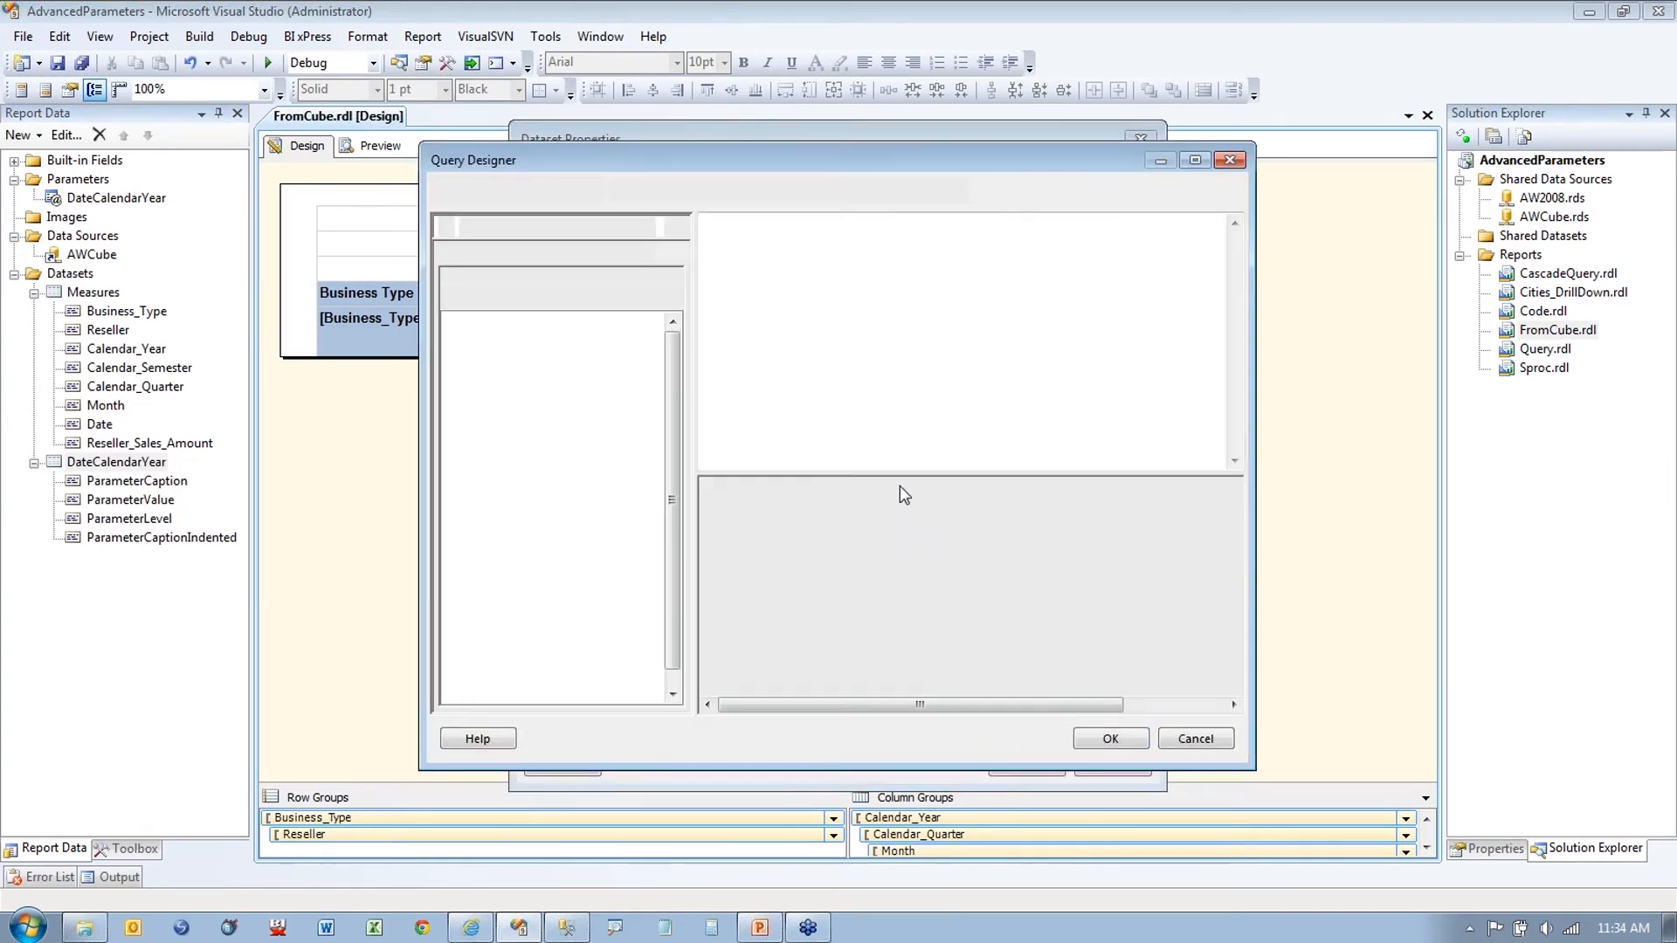
key("ctrl+1")
left_click(1002, 353)
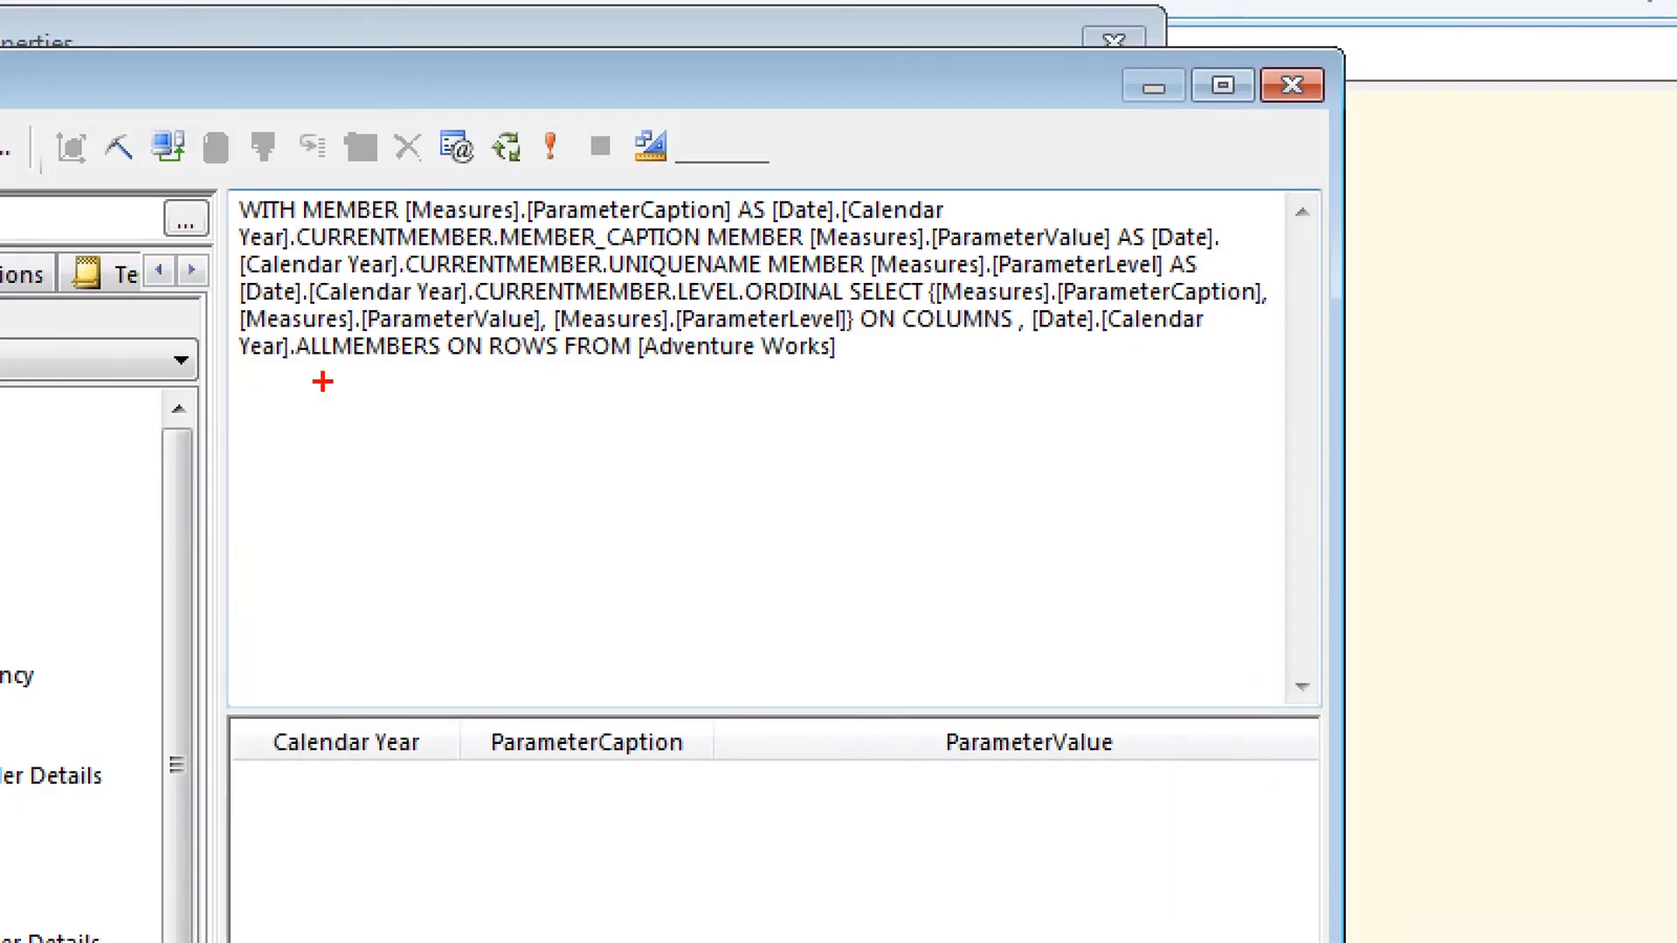
left_click_drag(302, 371, 465, 371)
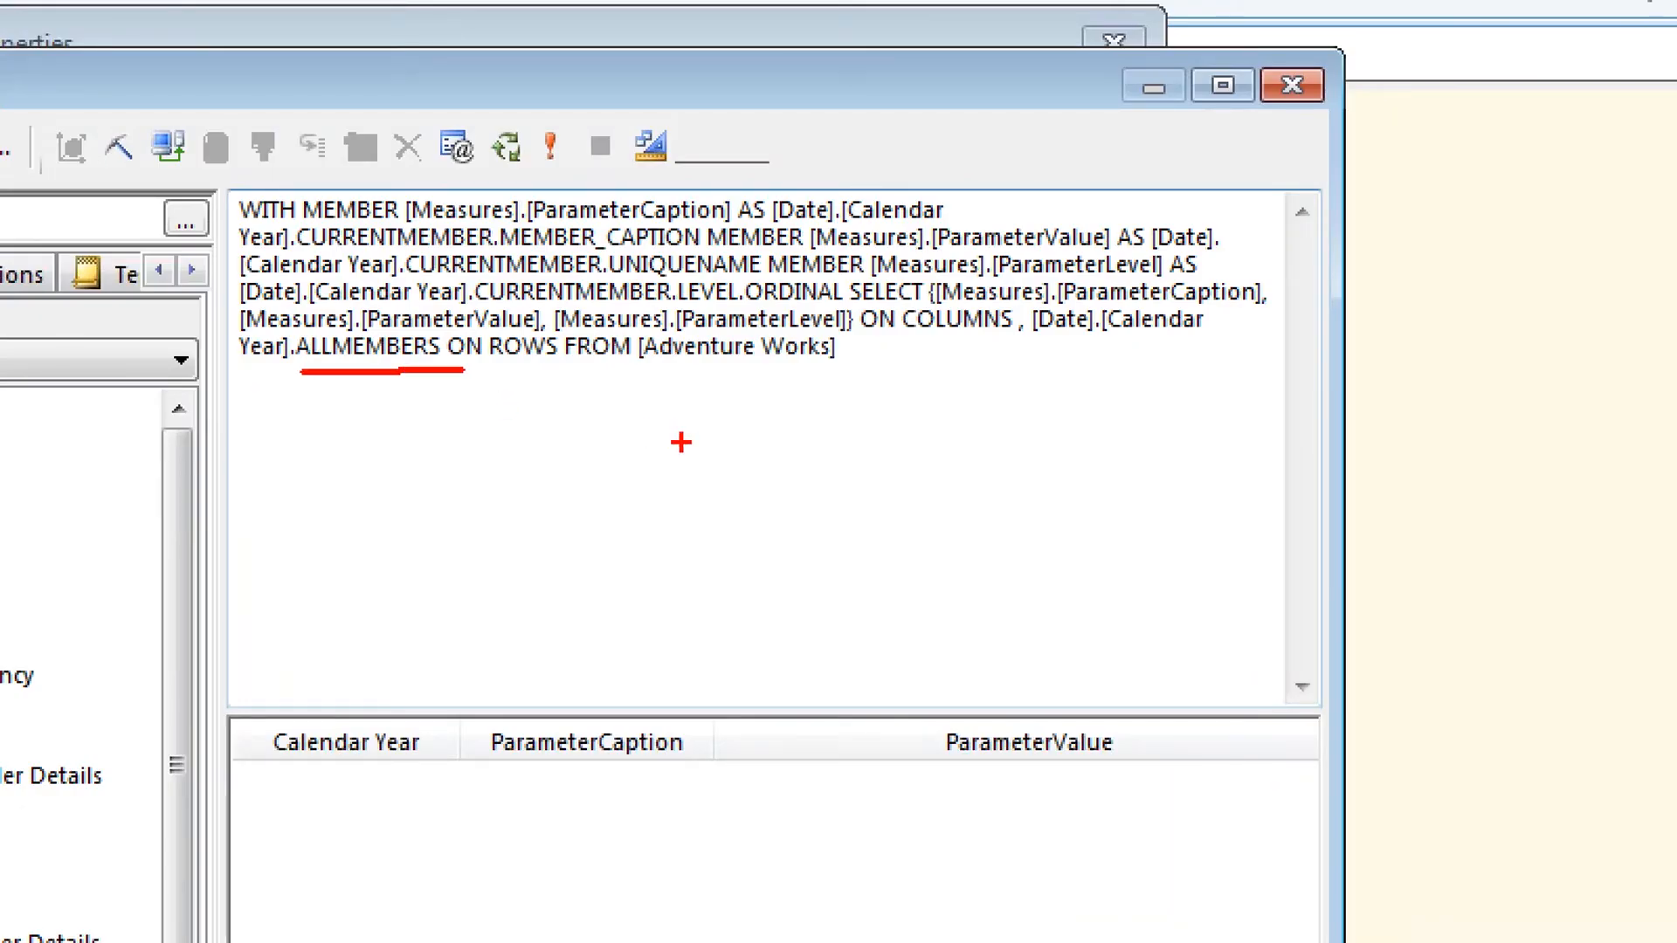
key("Escape")
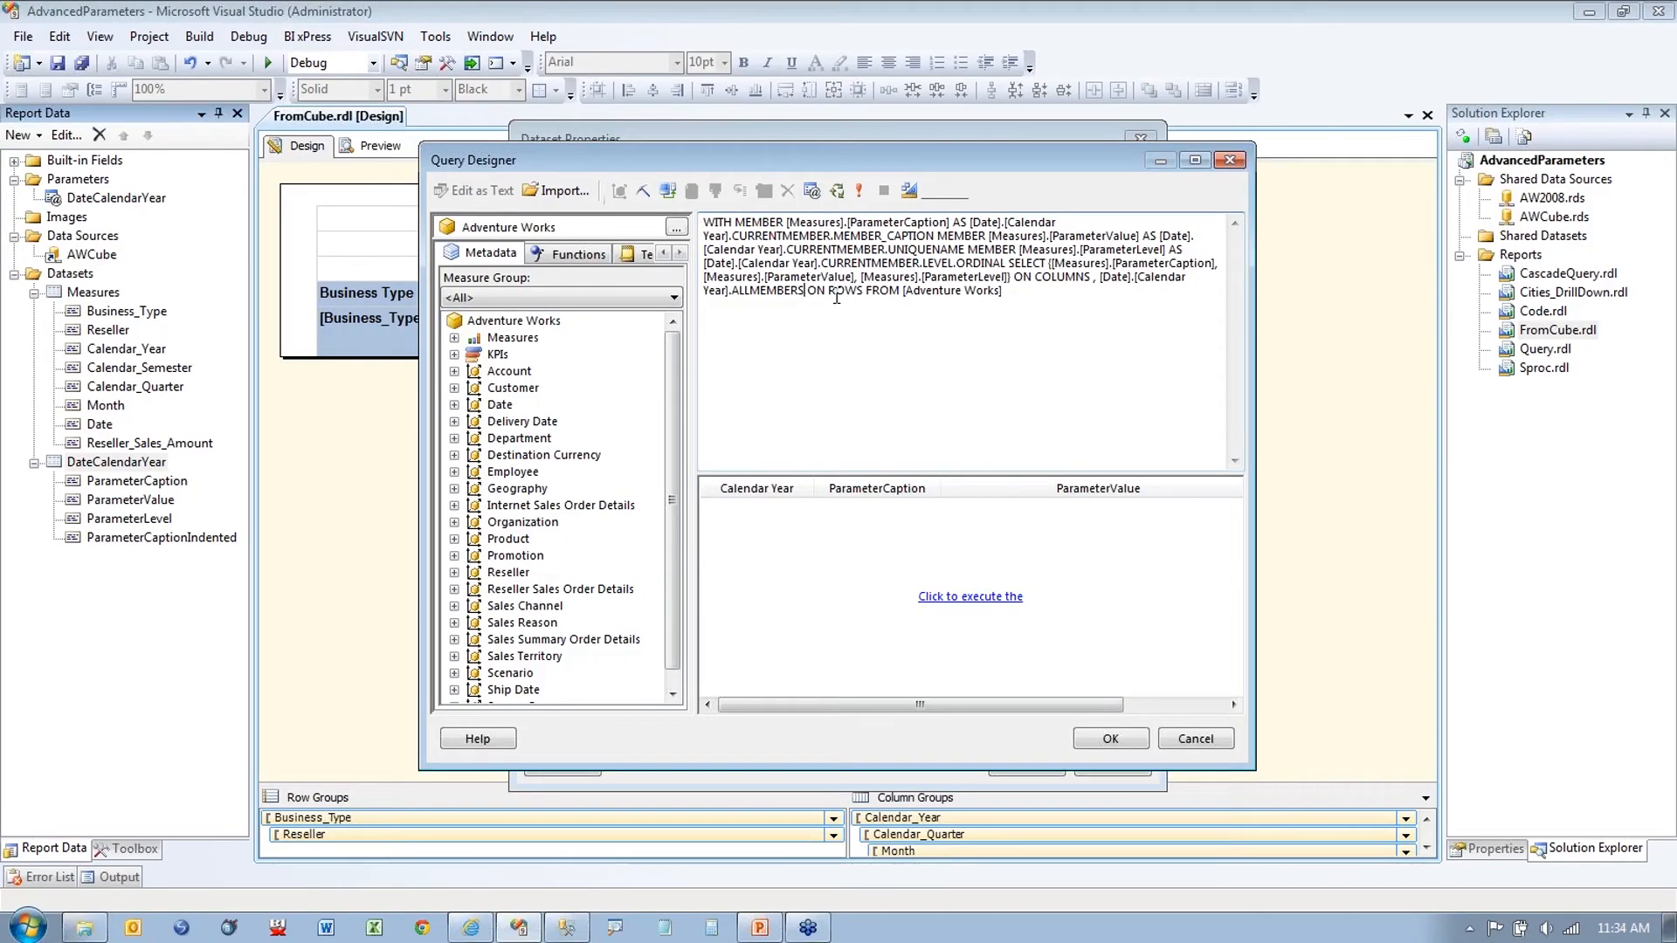
key("BackSpace")
key("BackSpace")
key("BackSpace")
key("BackSpace")
key("BackSpace")
key("BackSpace")
key("BackSpace")
key("BackSpace")
key("BackSpace")
key("BackSpace")
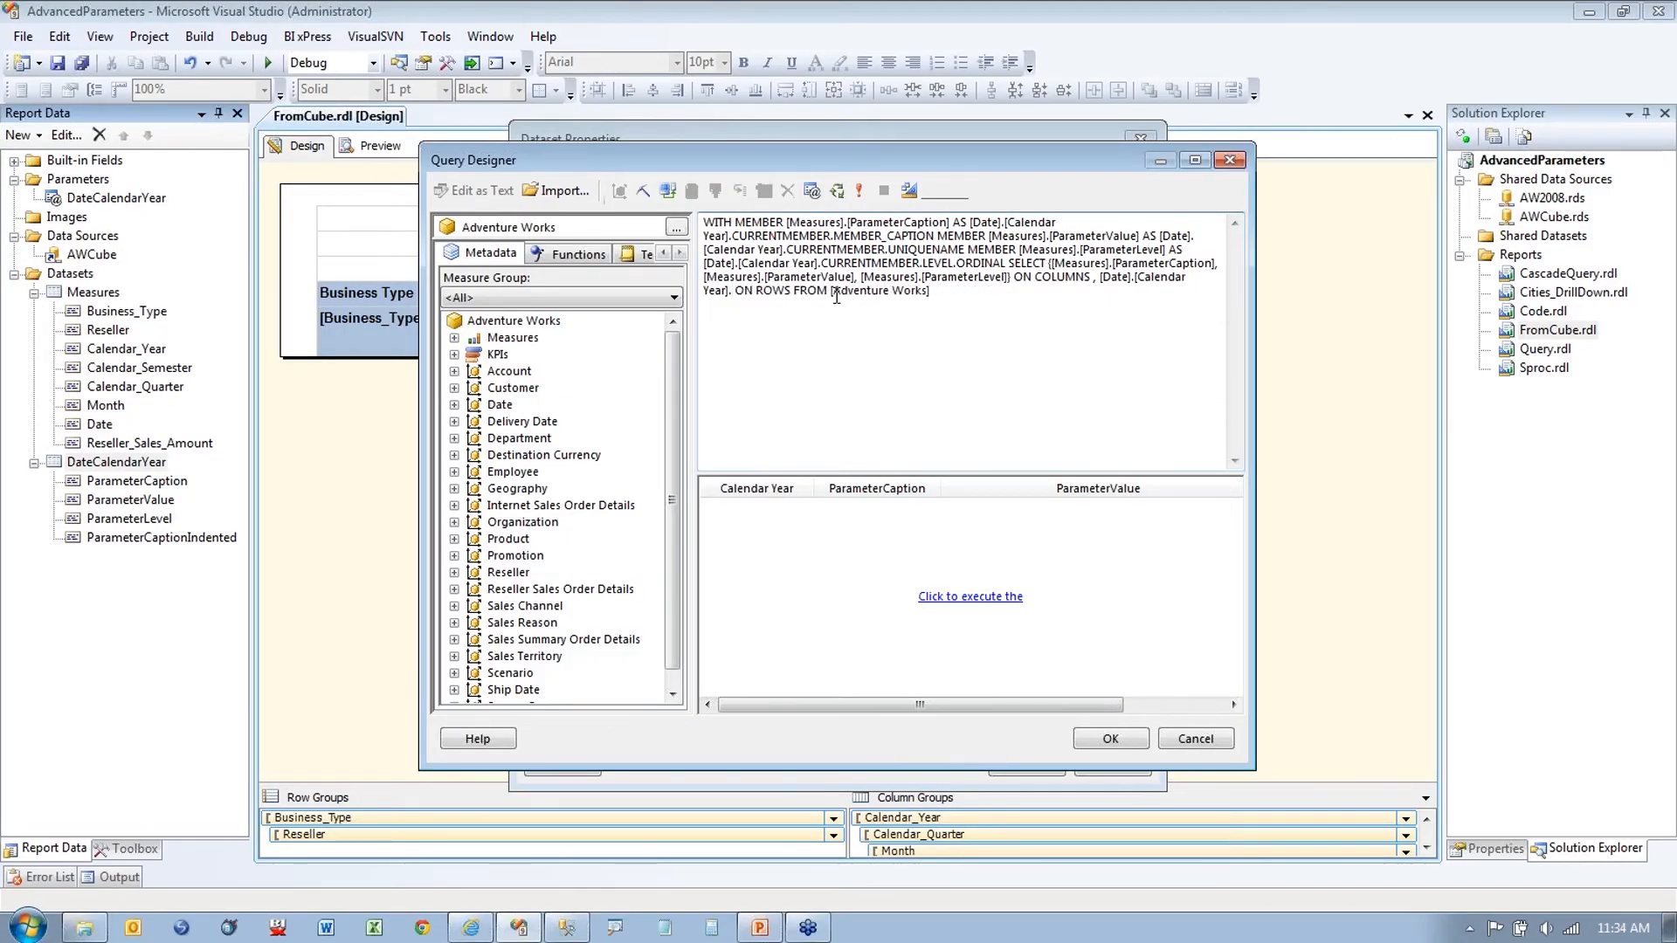
type("Cildren")
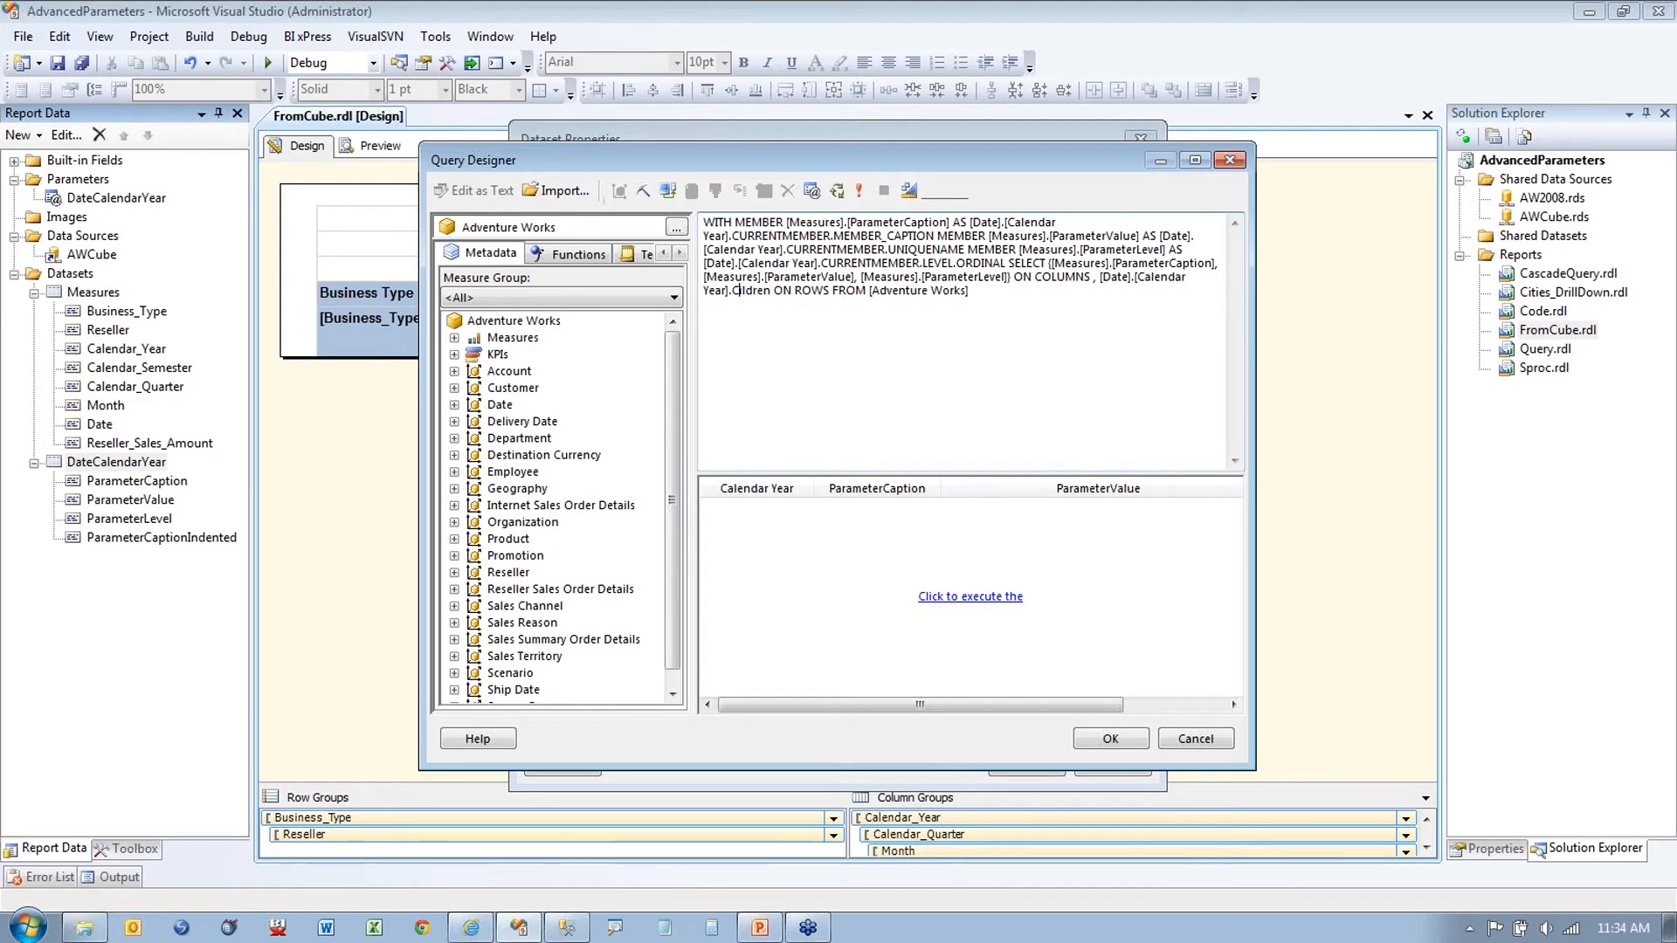
type("h")
left_click(882, 343)
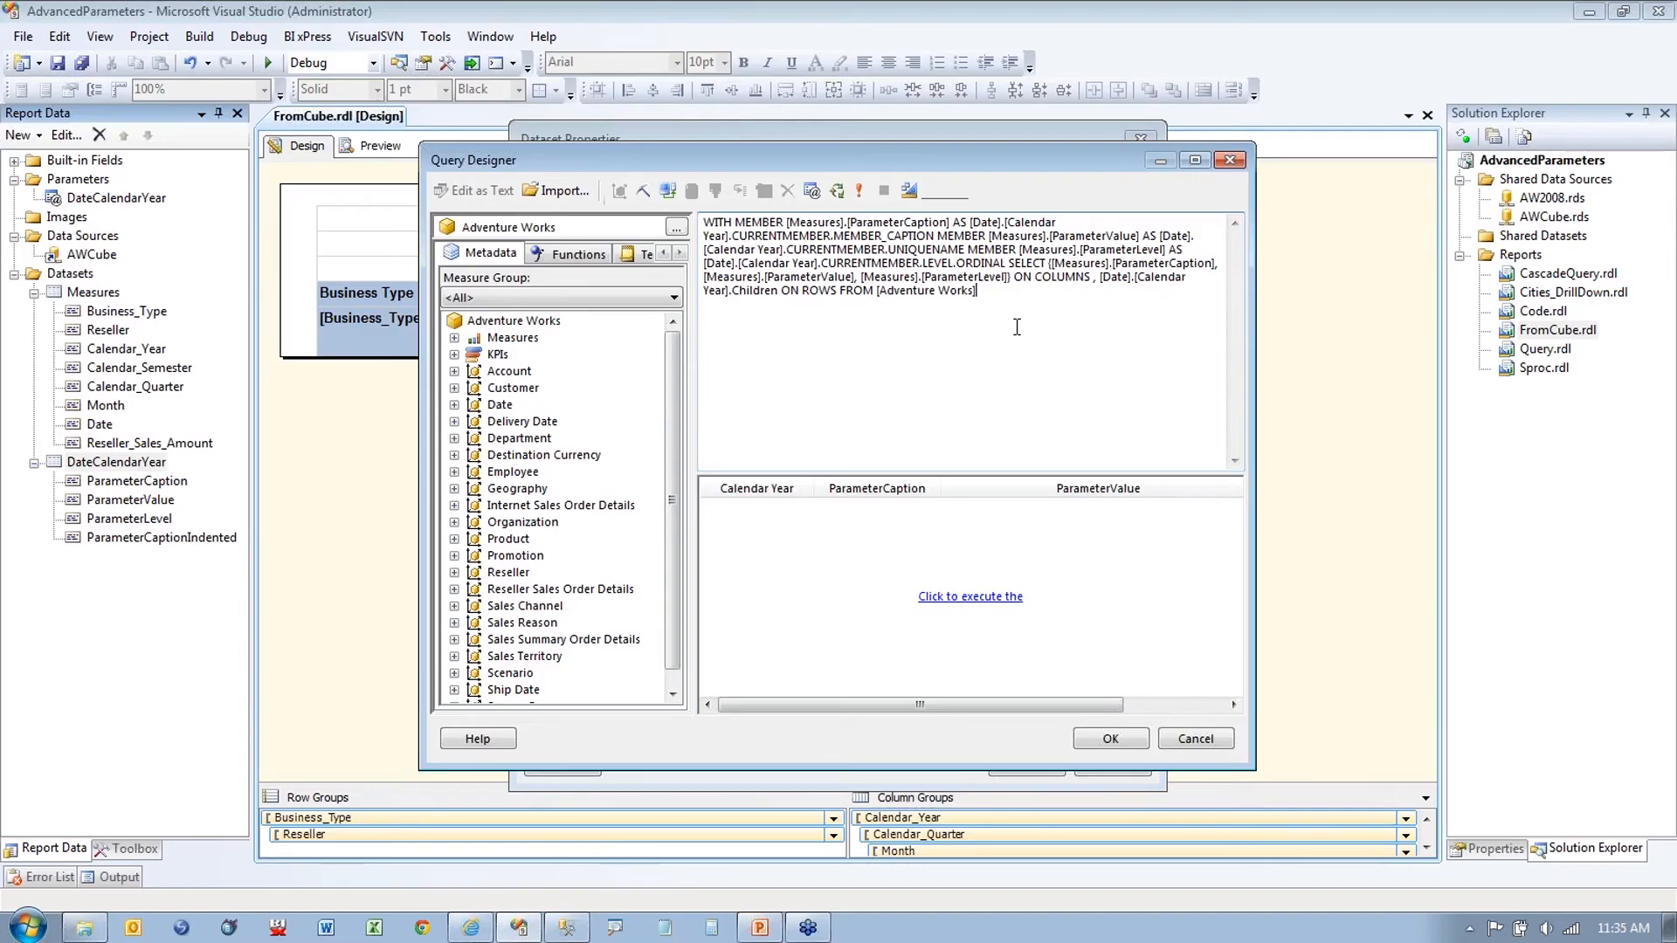
Step: Run the query to confirm only CY 2005–2008 and CY 2010 return, then accept it
key("ctrl+a")
left_click(1335, 568)
left_click(859, 191)
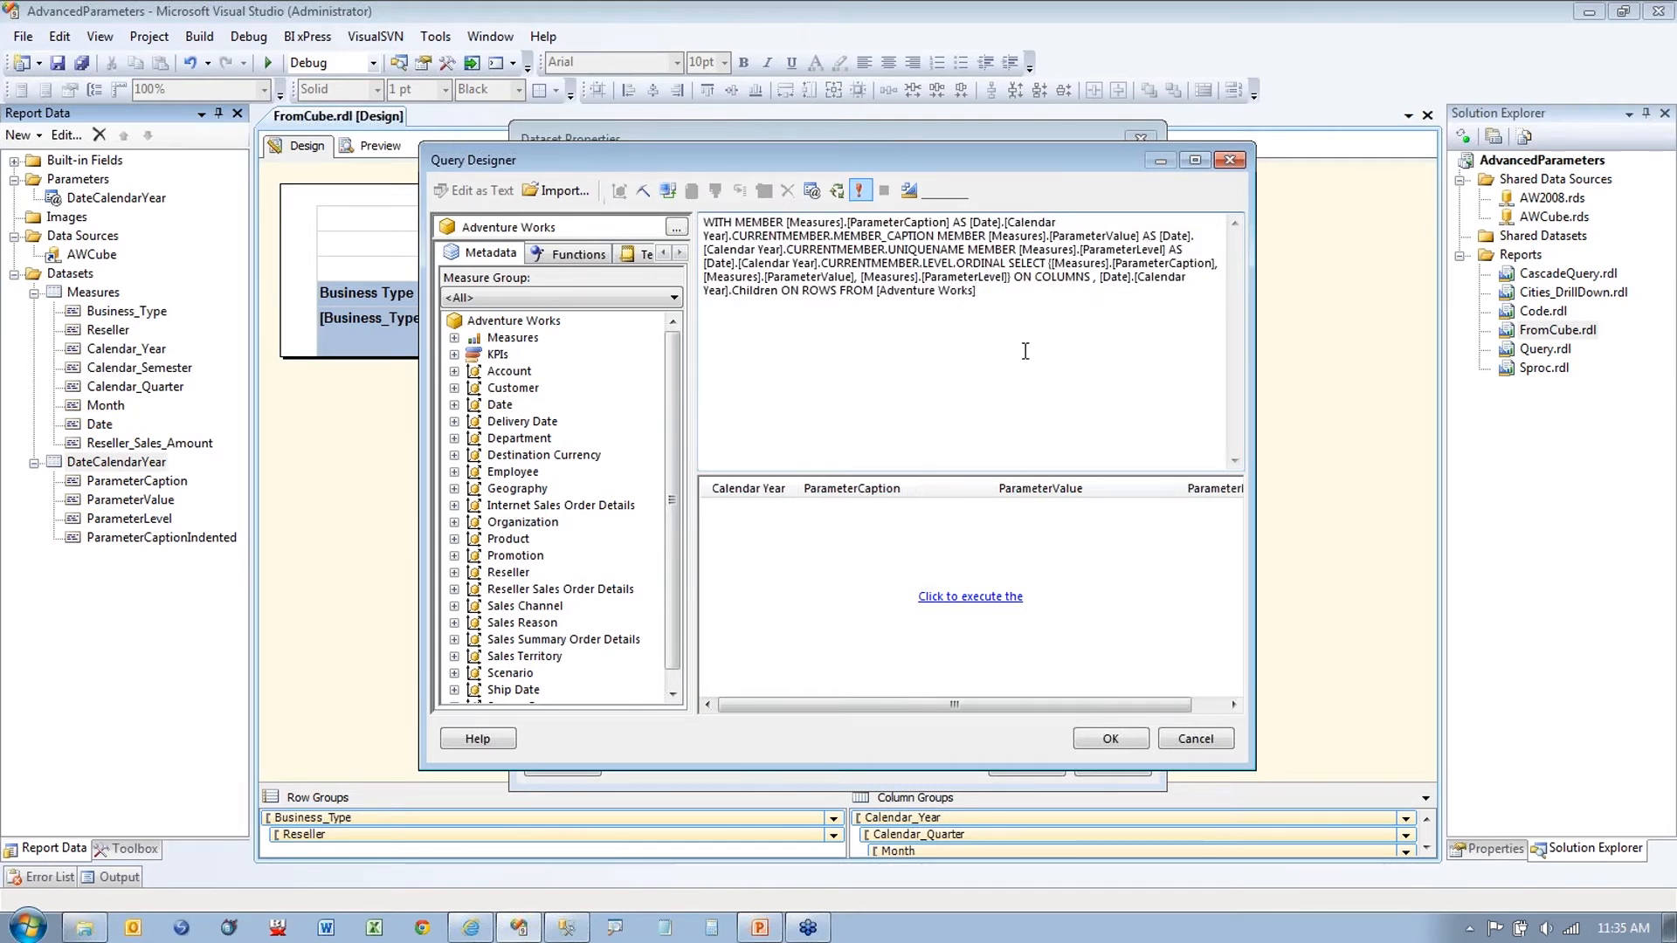
left_click_drag(1017, 490, 1229, 493)
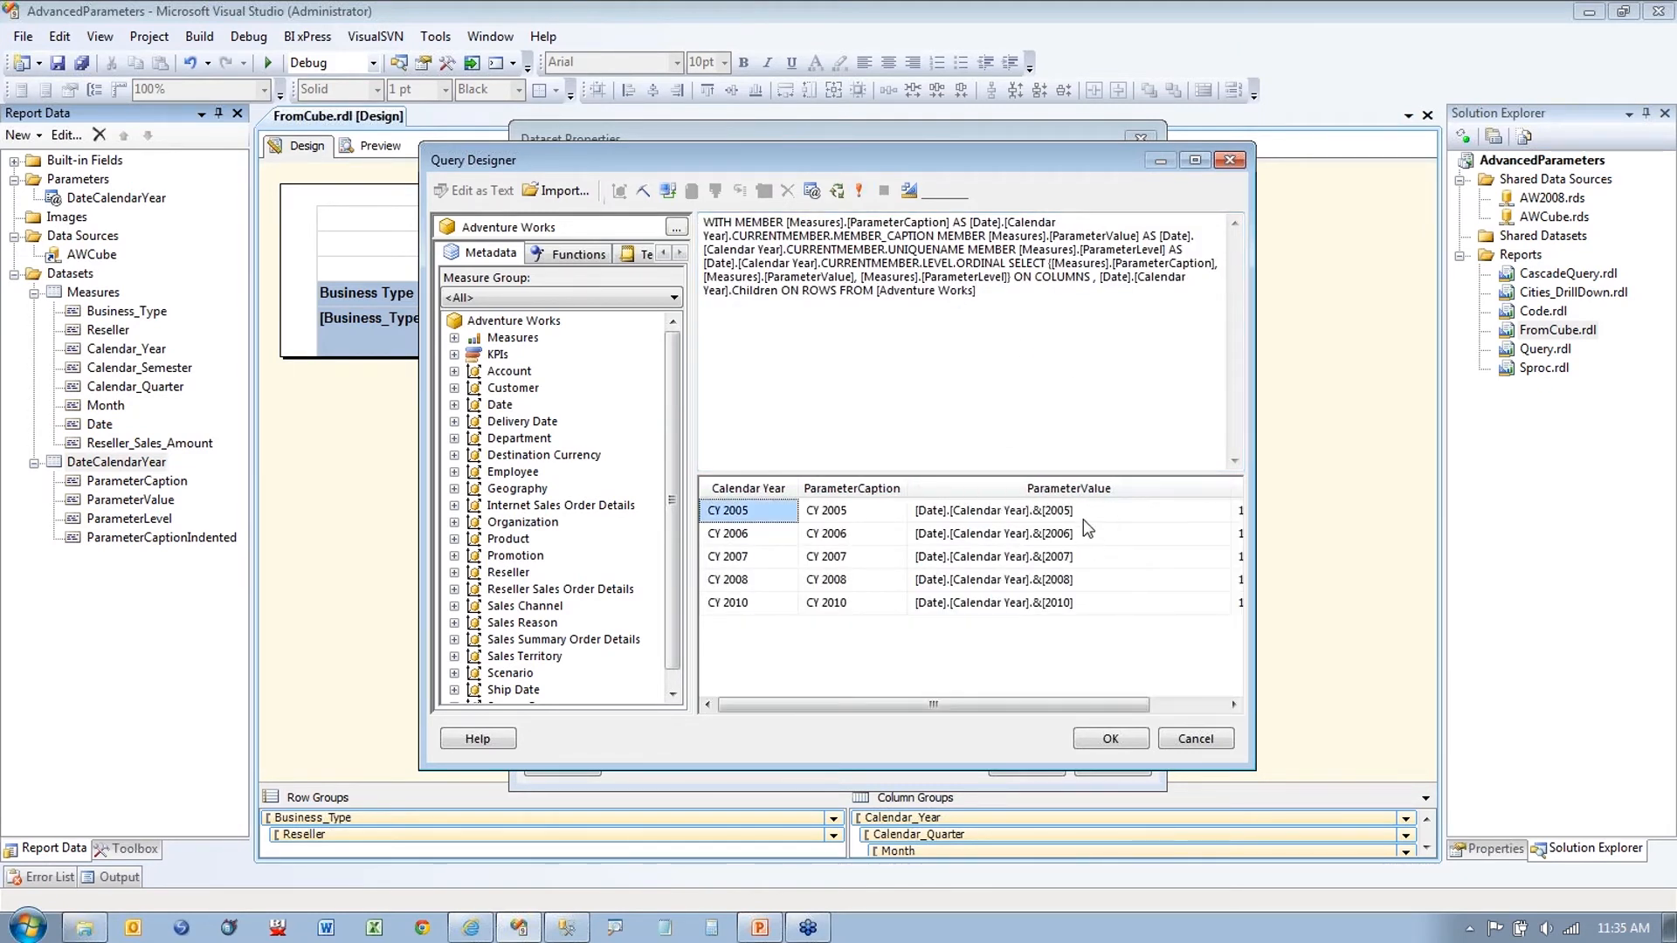
left_click(1100, 742)
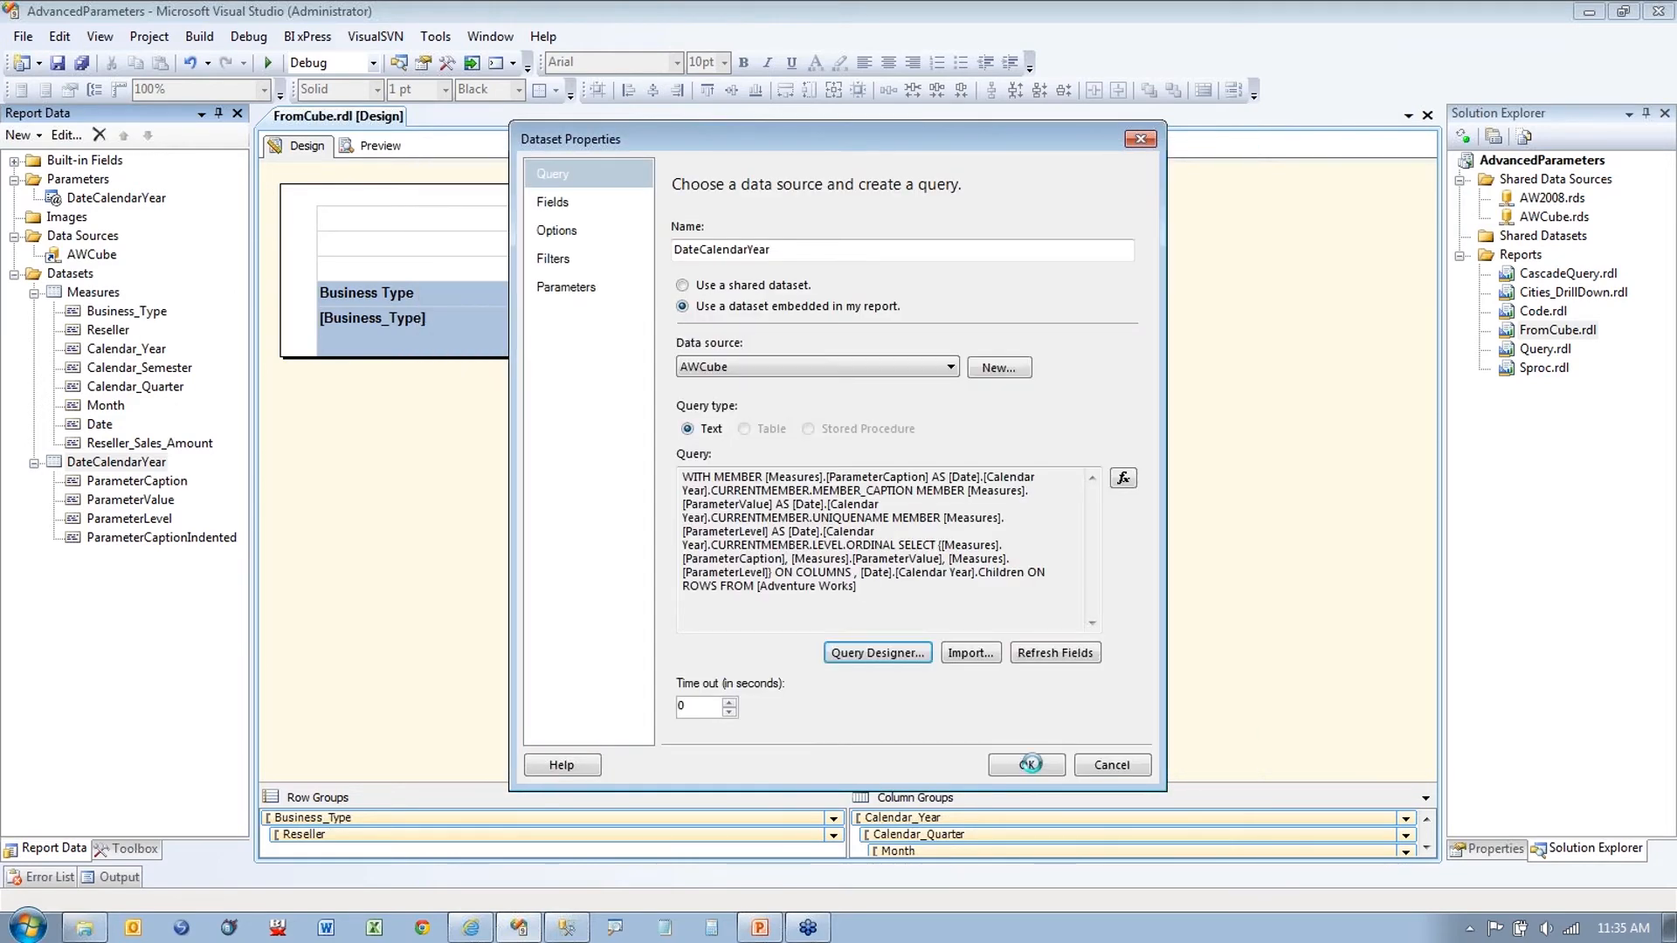
Step: Keep the new query, preview the report's calendar year list, and go back to design
left_click(1027, 764)
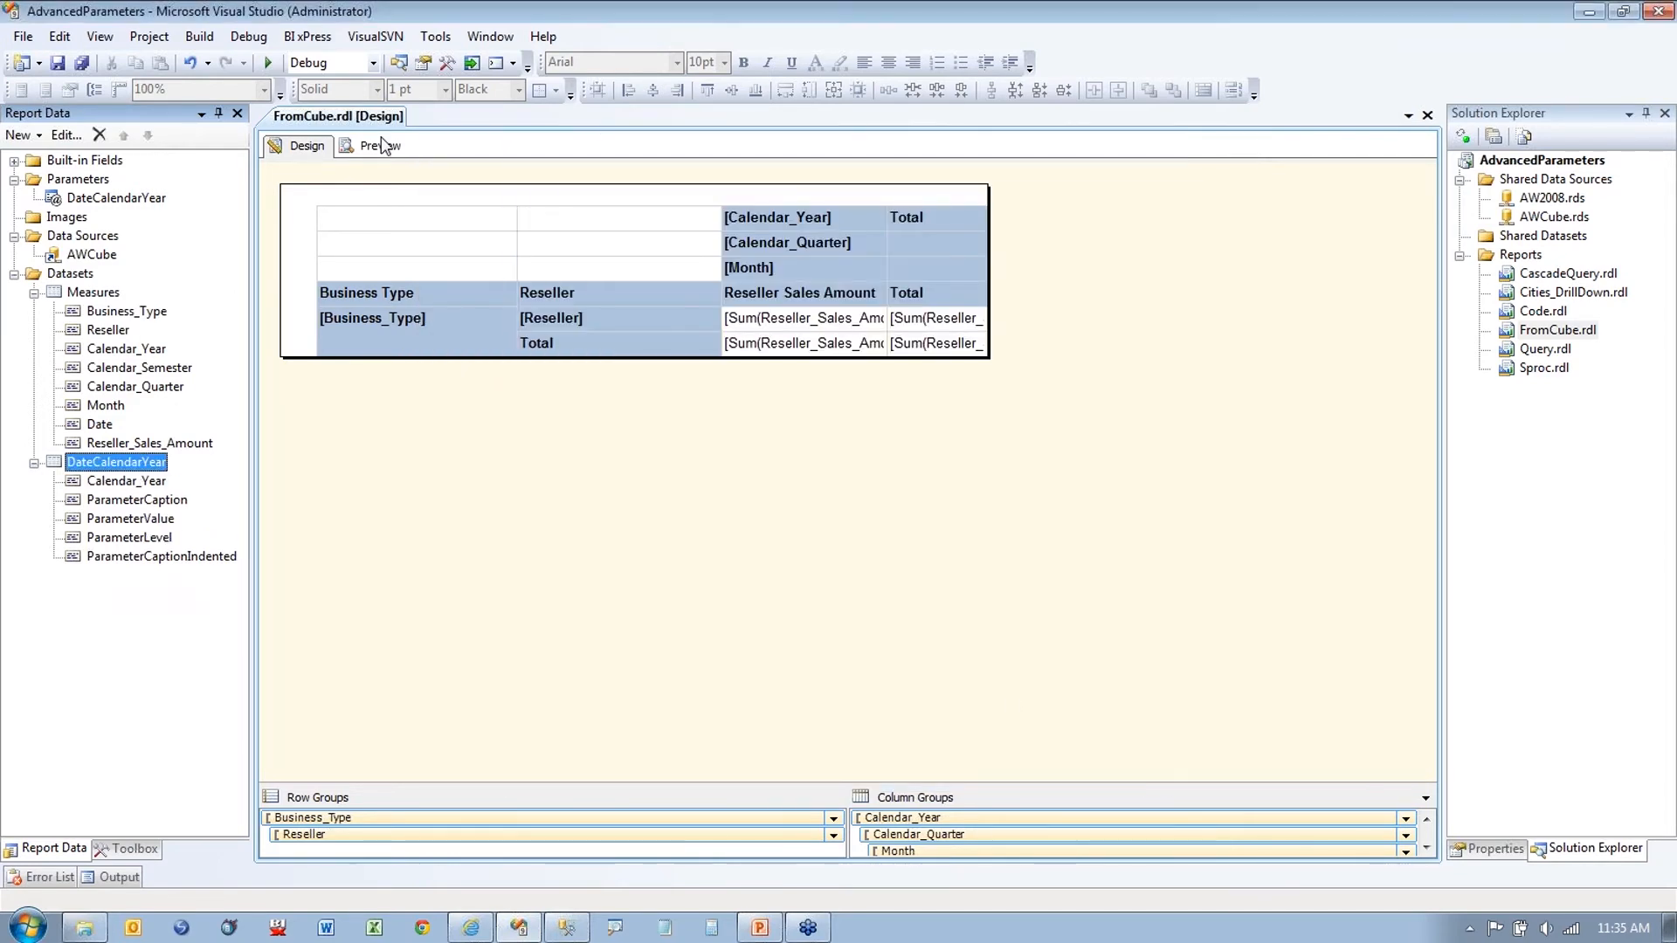
left_click(380, 142)
left_click(519, 182)
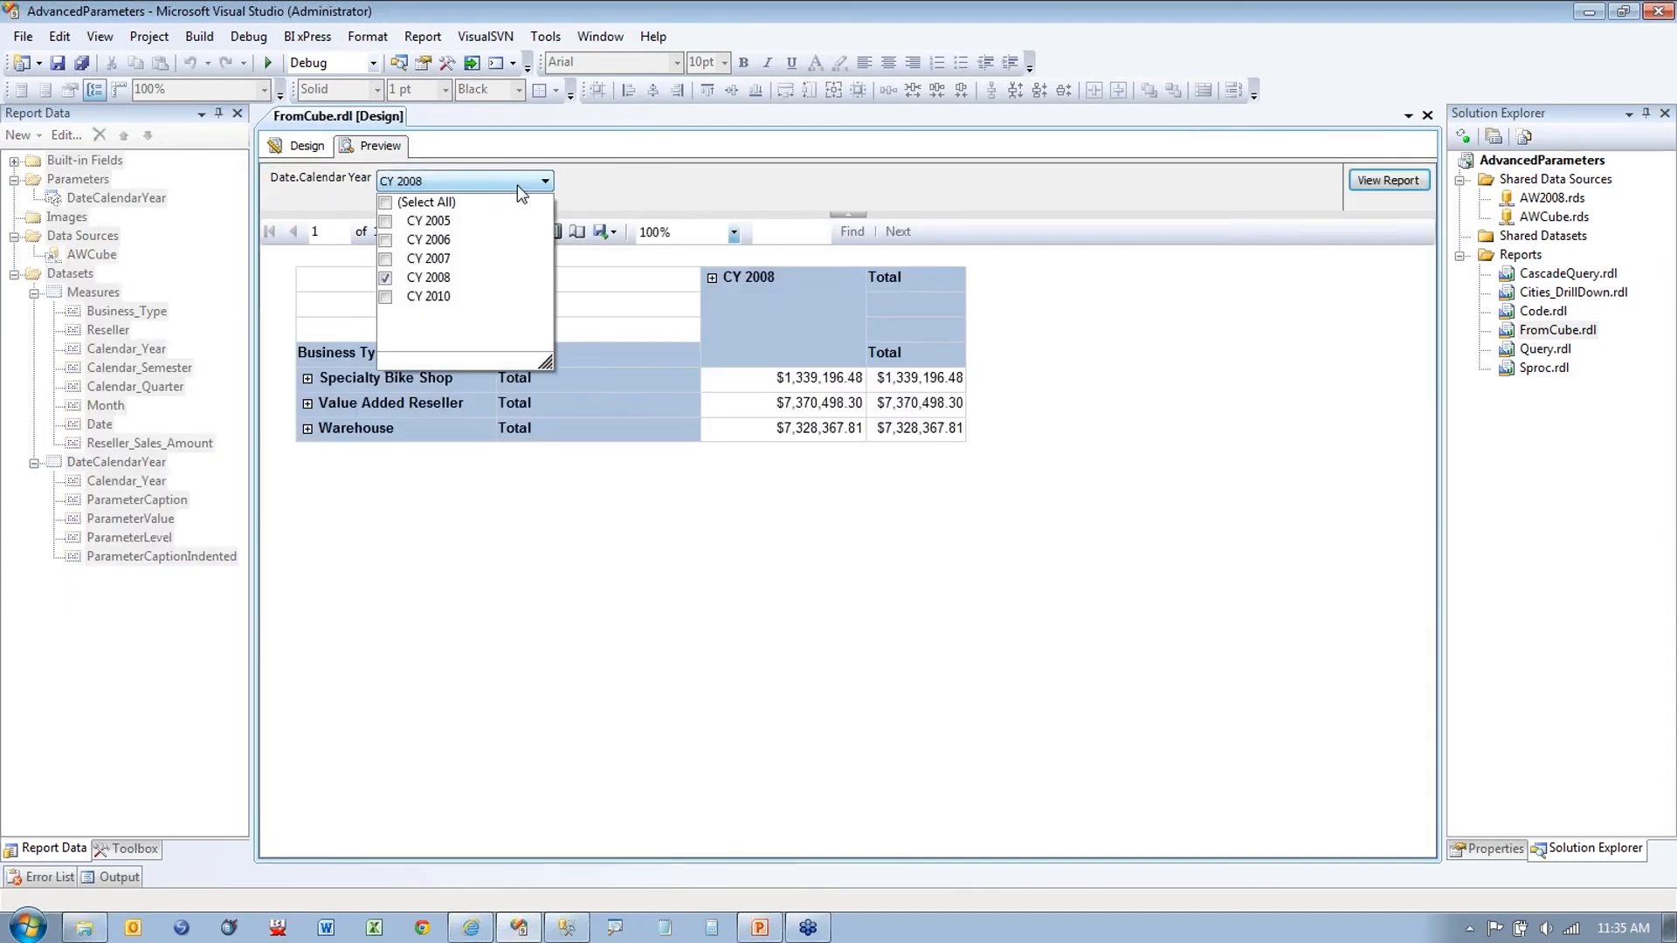
key("ctrl+1")
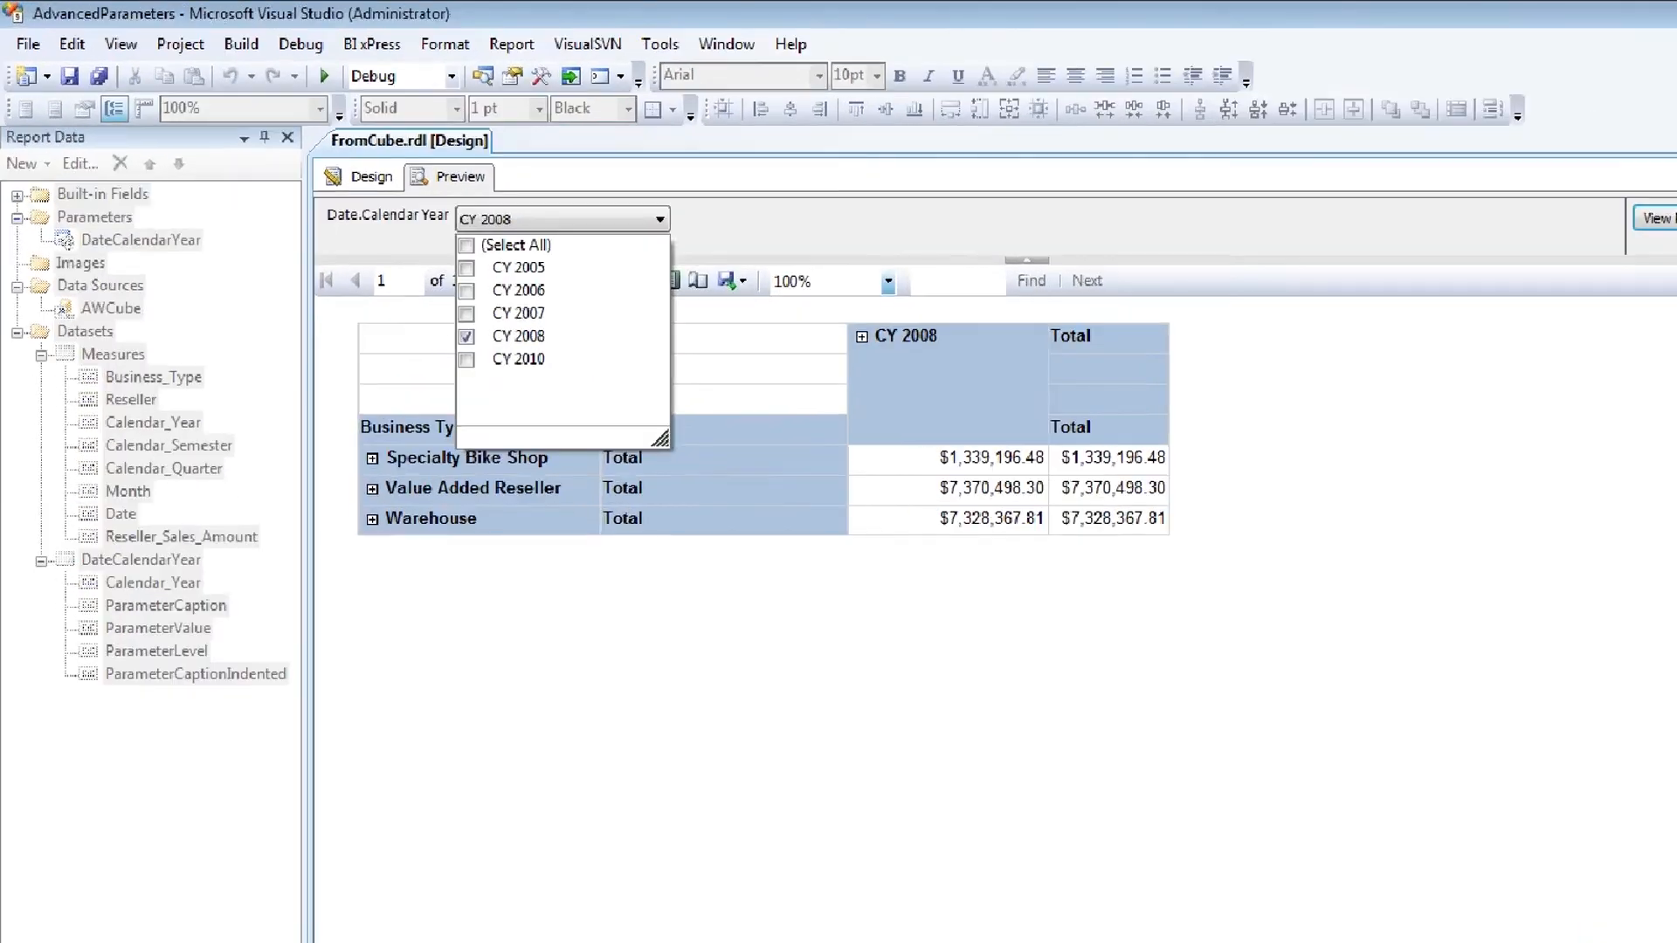
left_click_drag(786, 429, 773, 582)
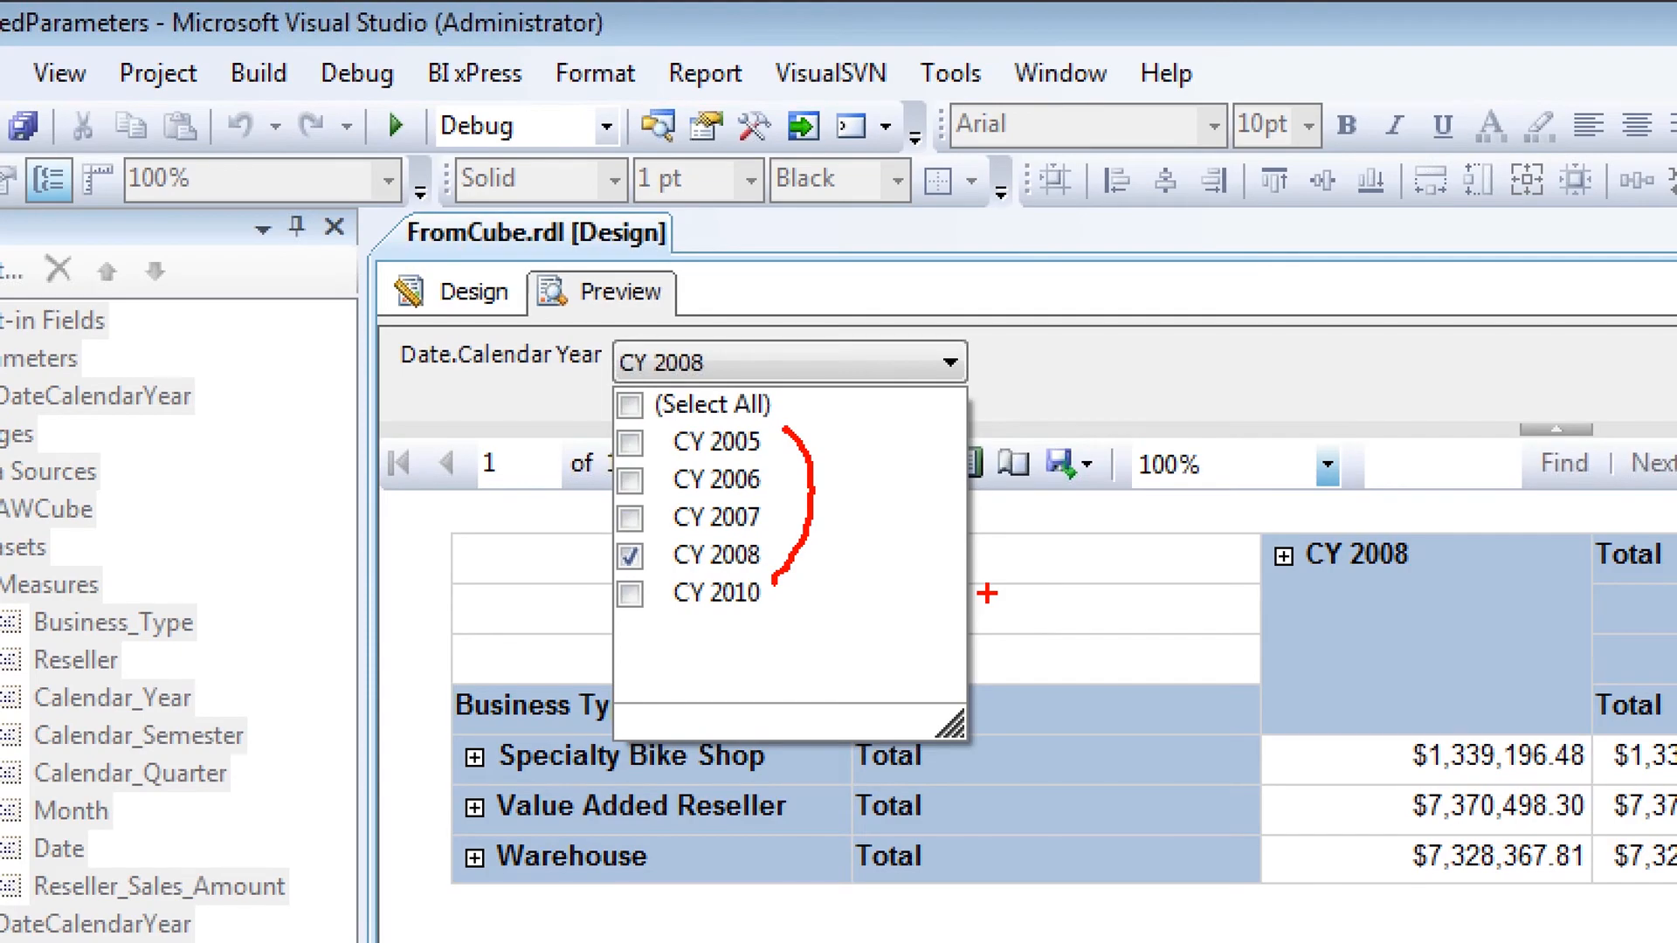
key("Escape")
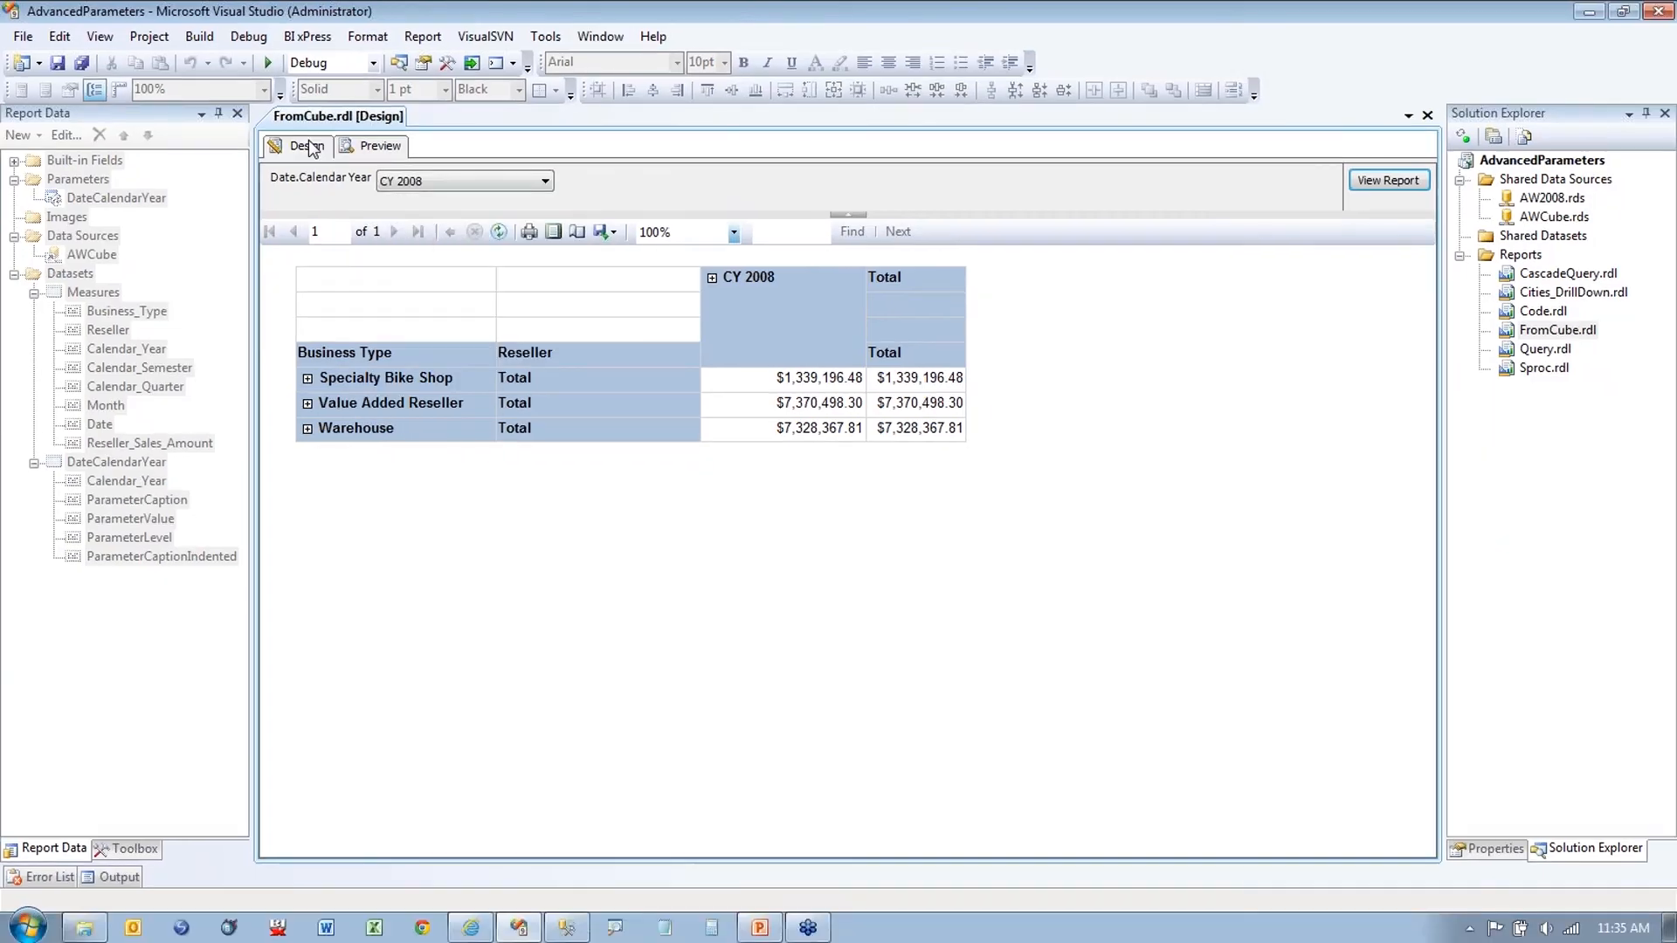
left_click(312, 146)
double_click(98, 295)
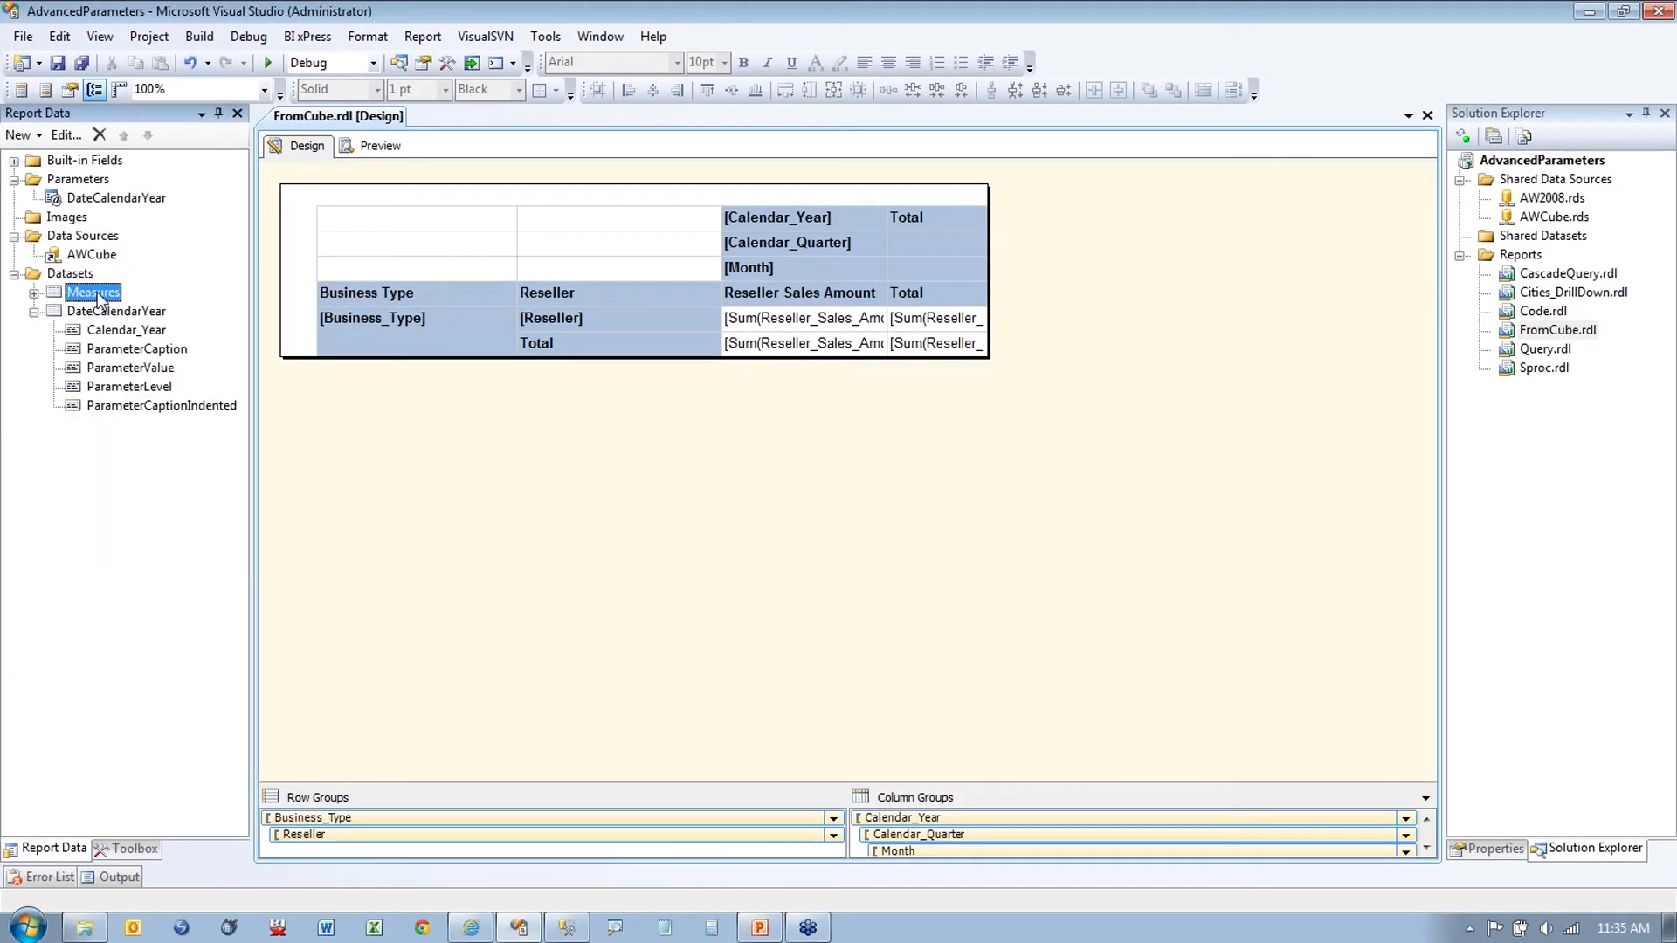
Step: Open and cancel the Measures dataset's query designer, then expand its field list
left_click(880, 652)
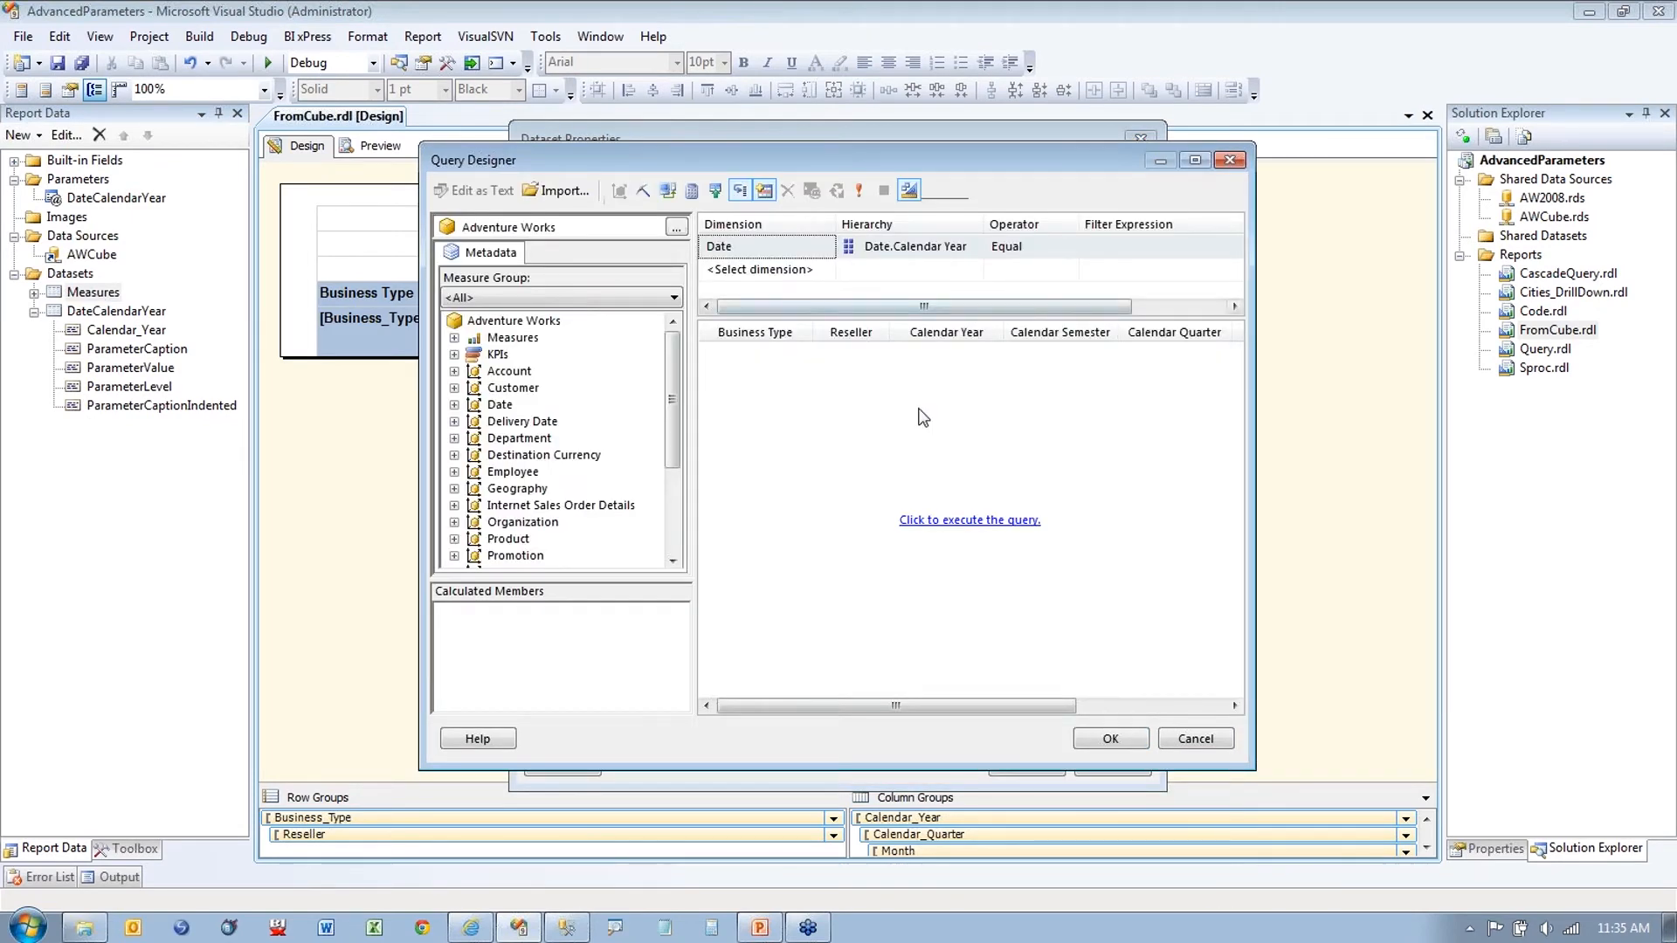
left_click(1187, 738)
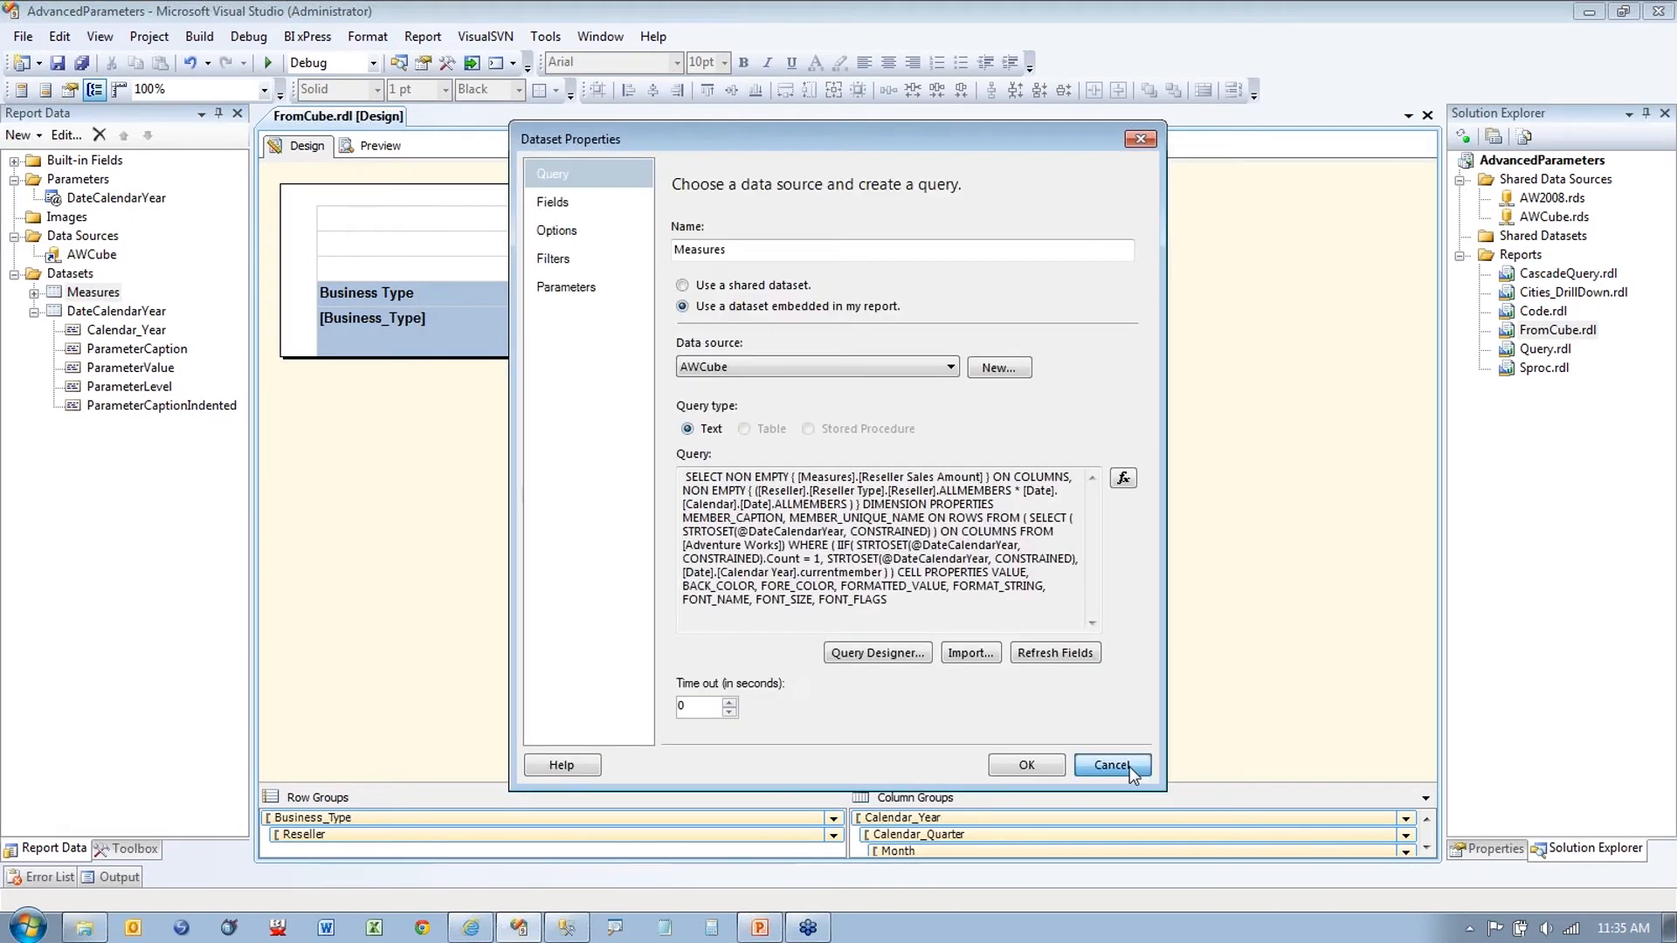
left_click(1112, 761)
left_click(34, 292)
left_click(130, 463)
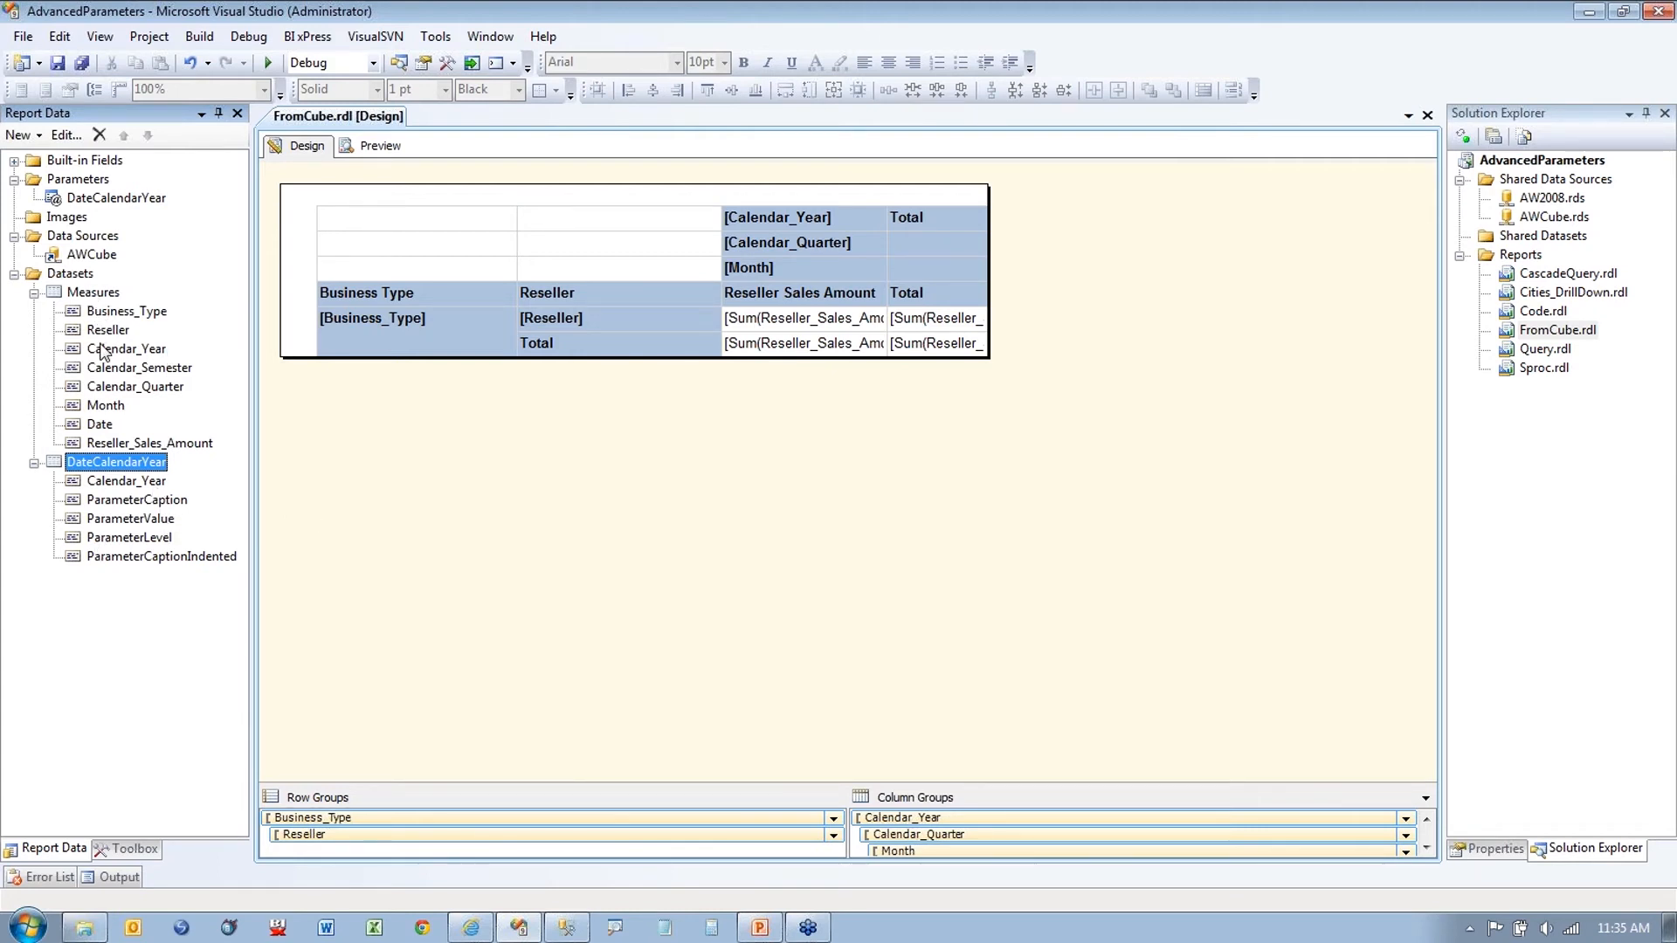
Step: View the Measures dataset's MDX as text without changes, then close FromCube
right_click(94, 295)
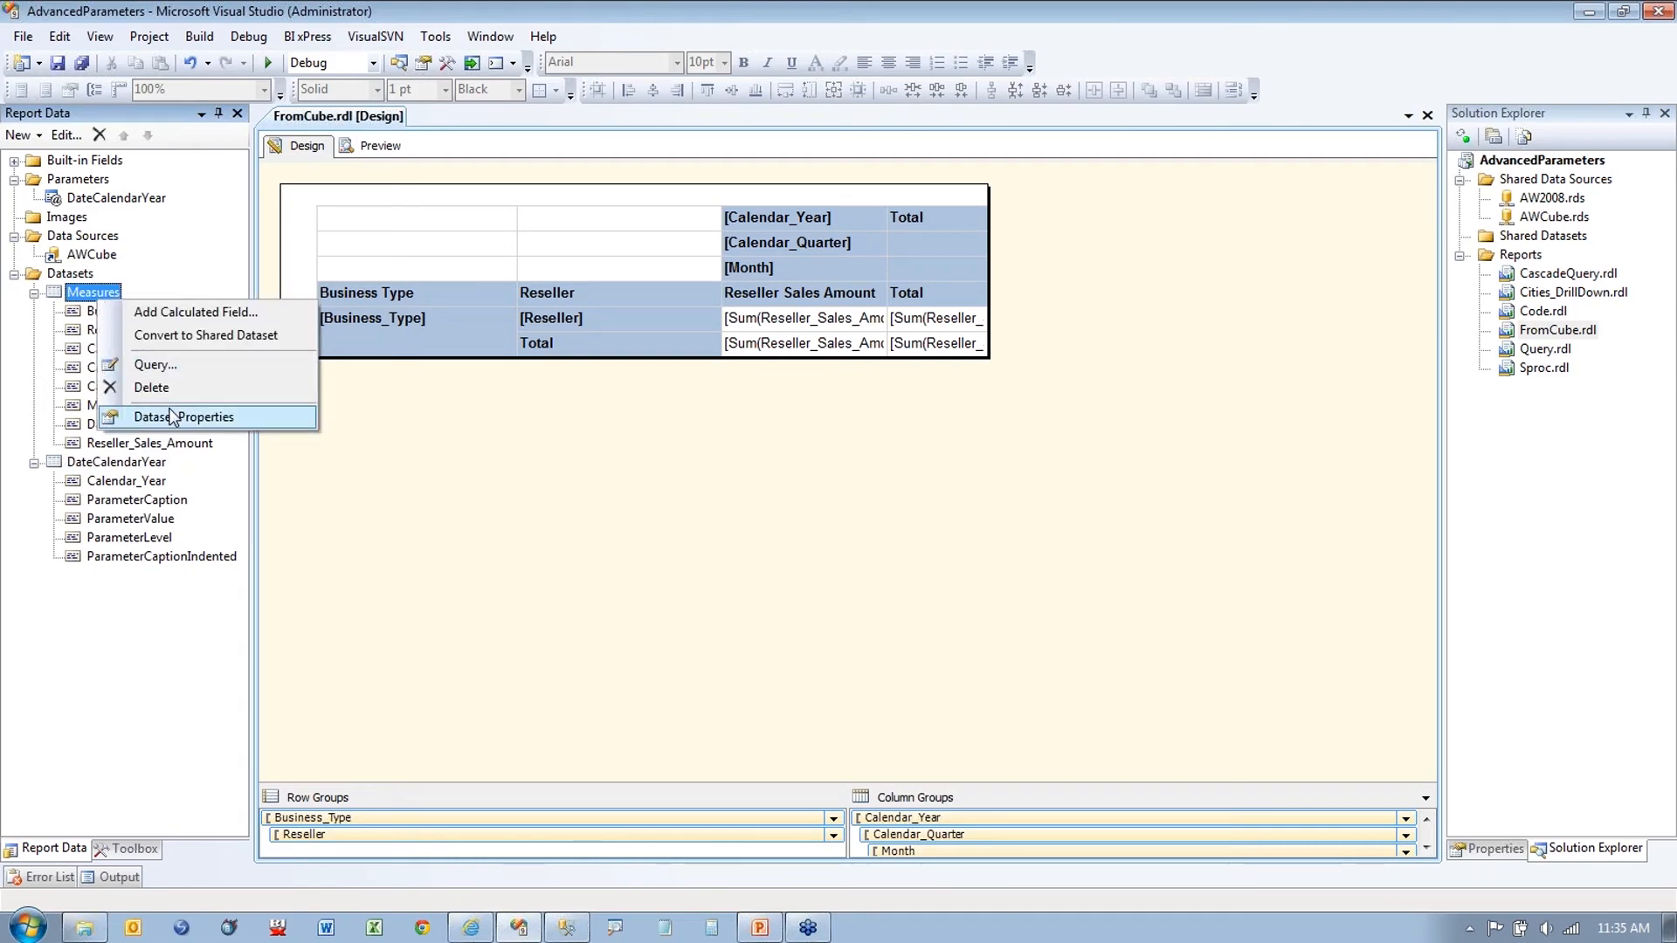
left_click(261, 417)
left_click(834, 654)
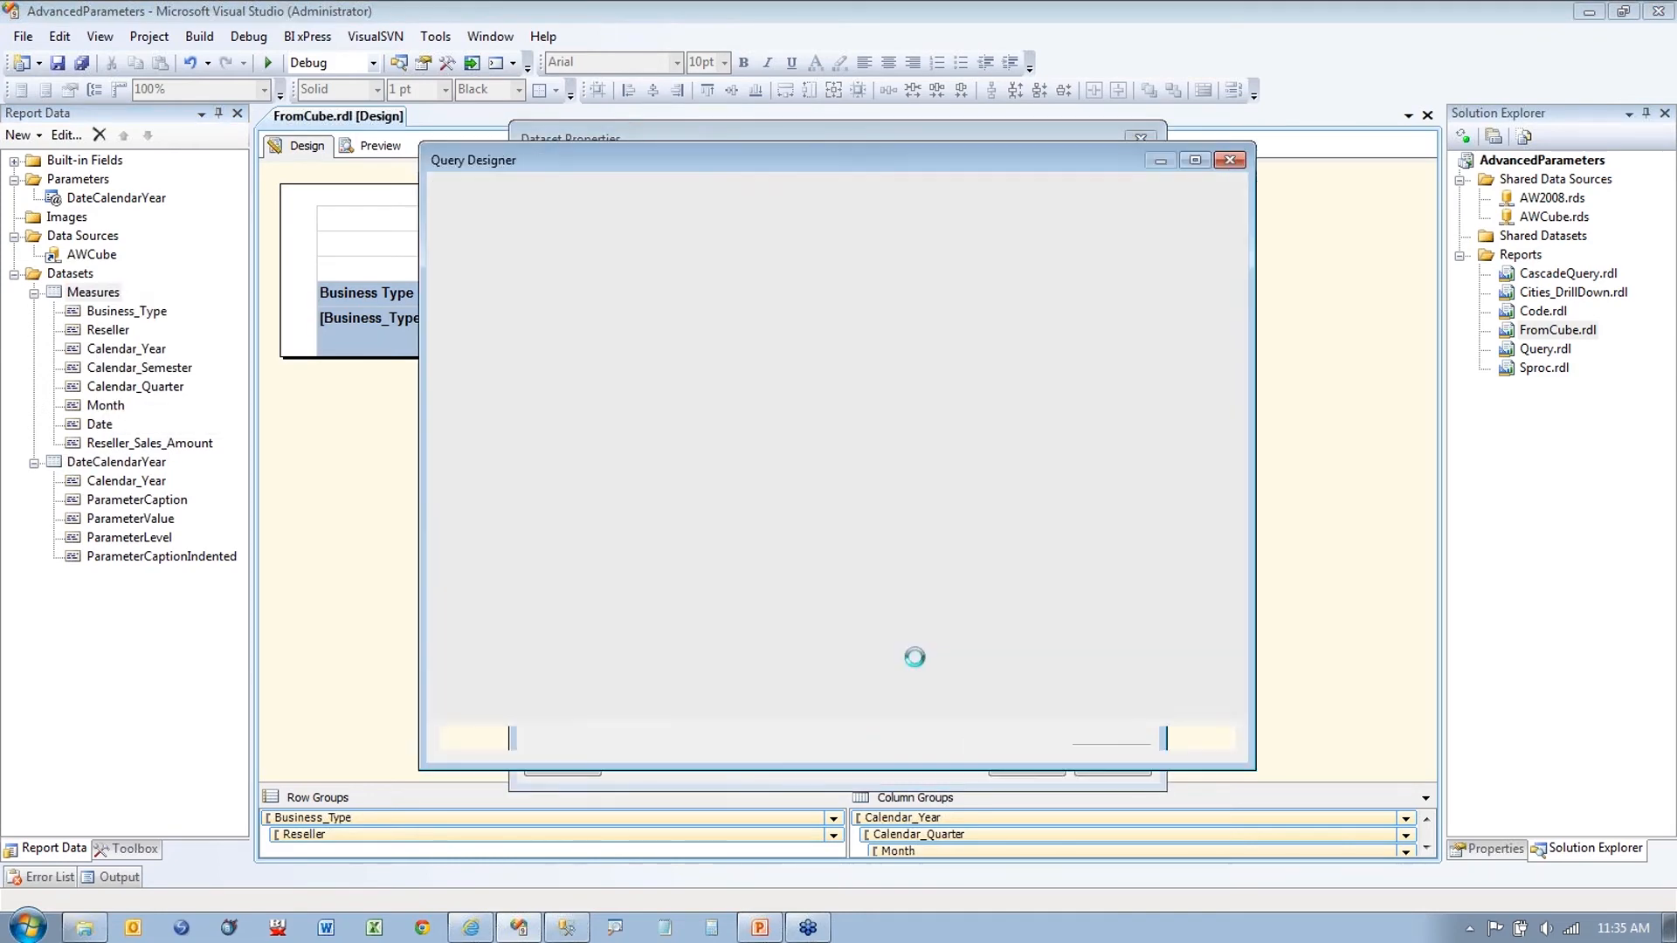
left_click(909, 189)
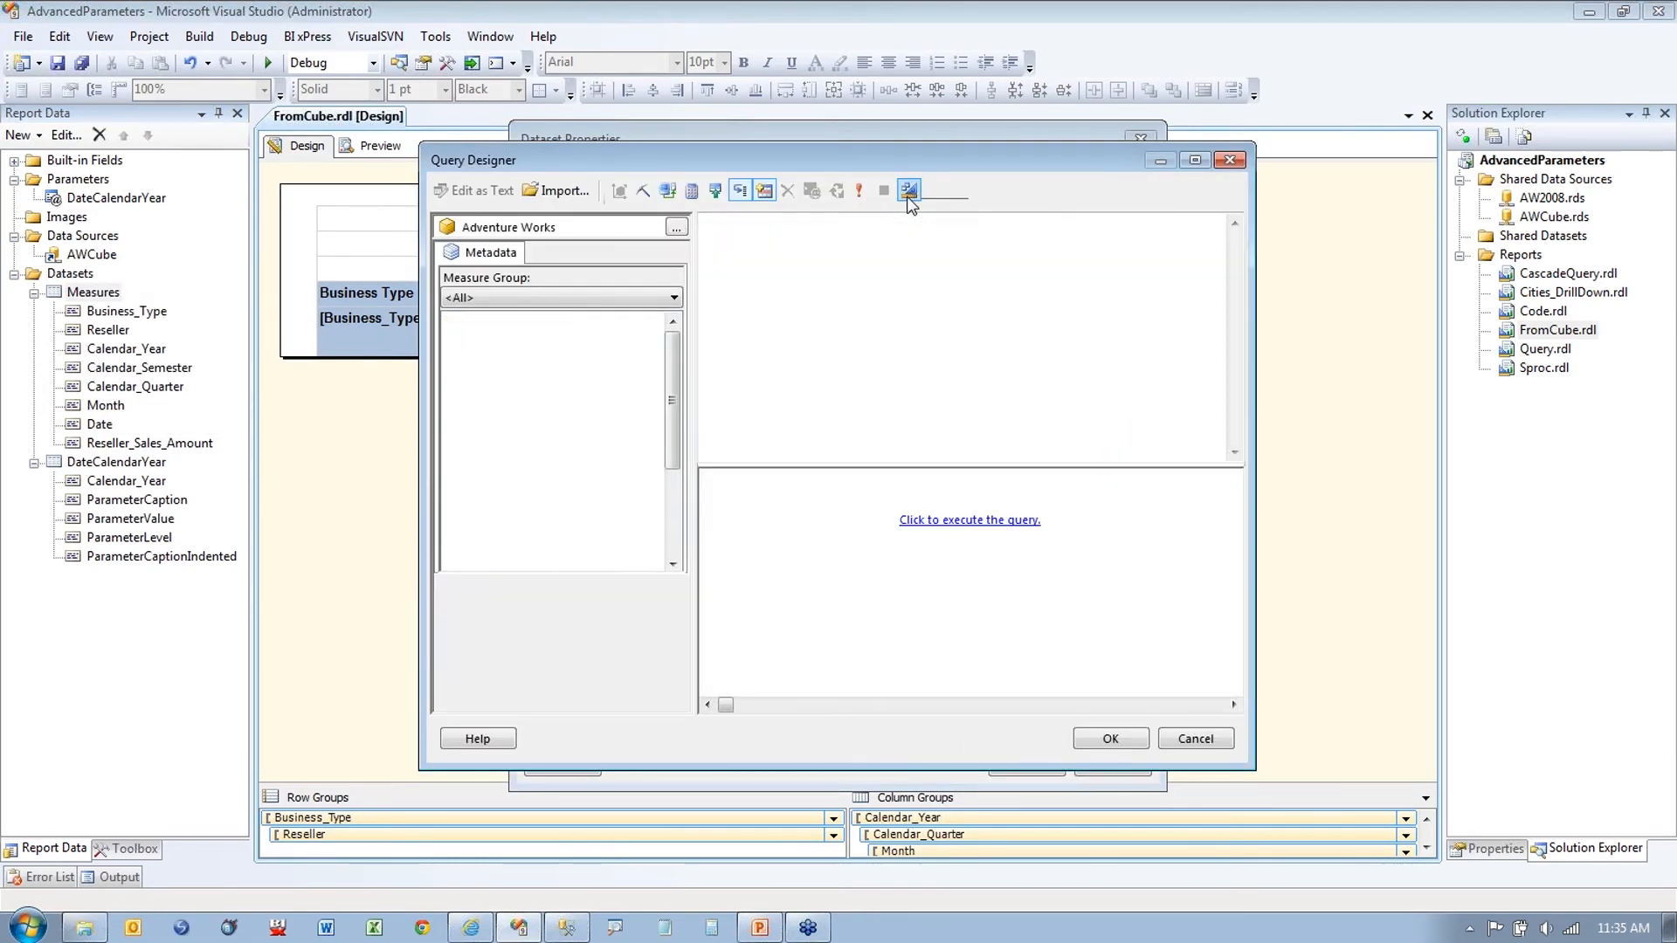
key("ctrl+a")
left_click(891, 339)
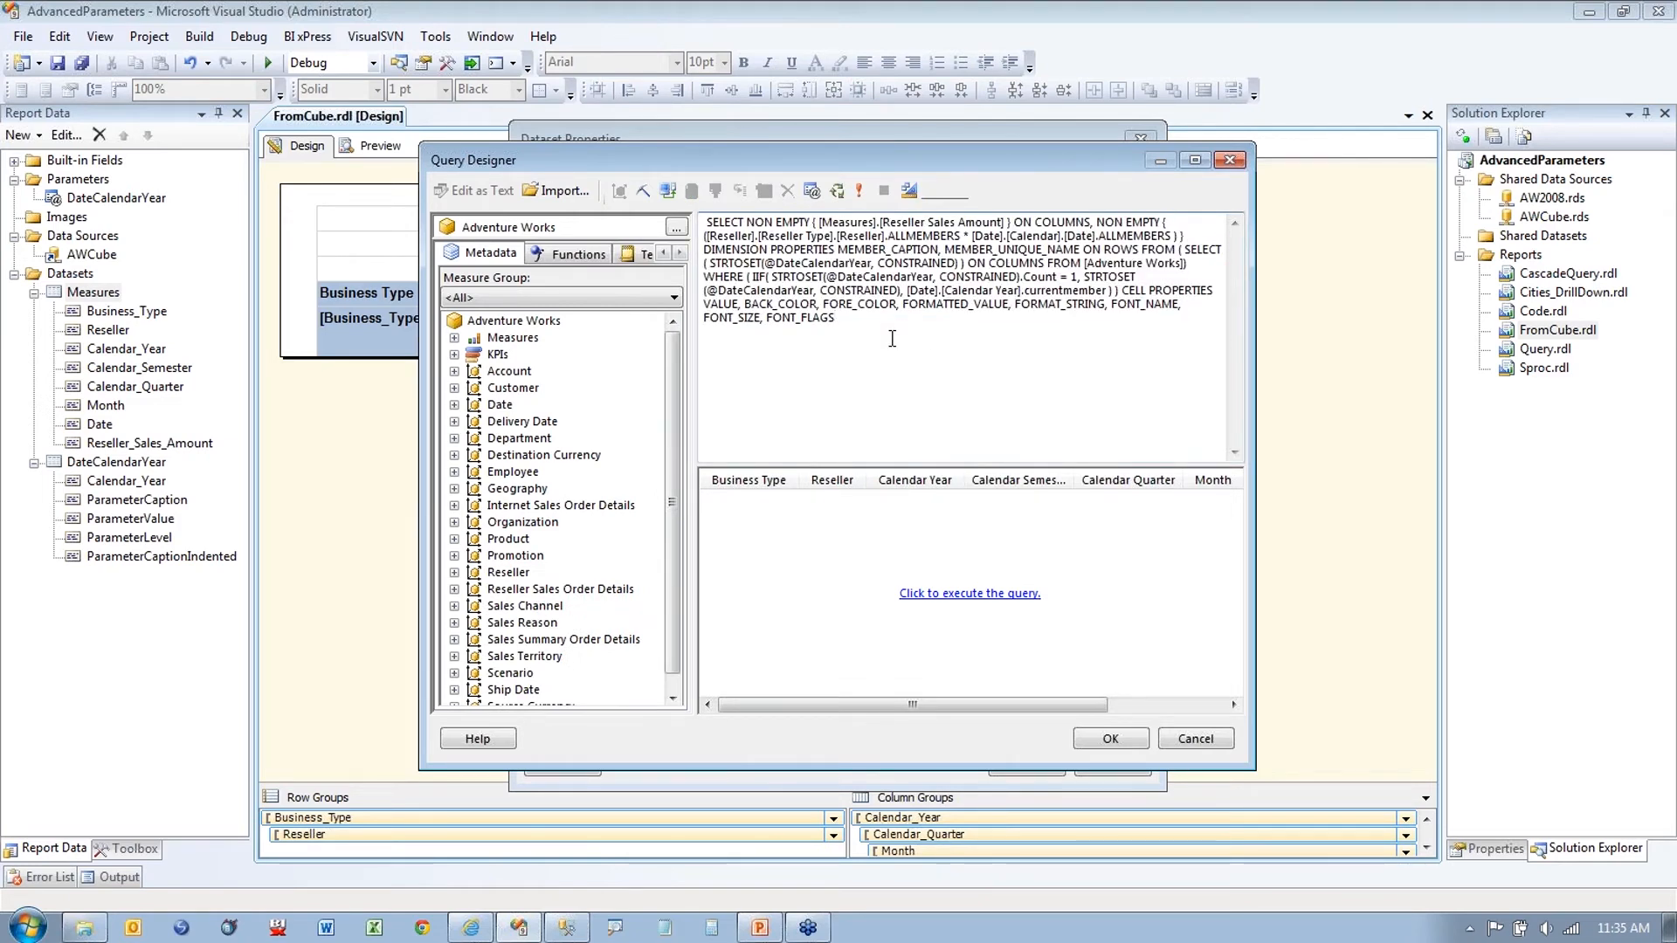
left_click_drag(892, 339, 705, 221)
left_click(962, 371)
left_click(1193, 738)
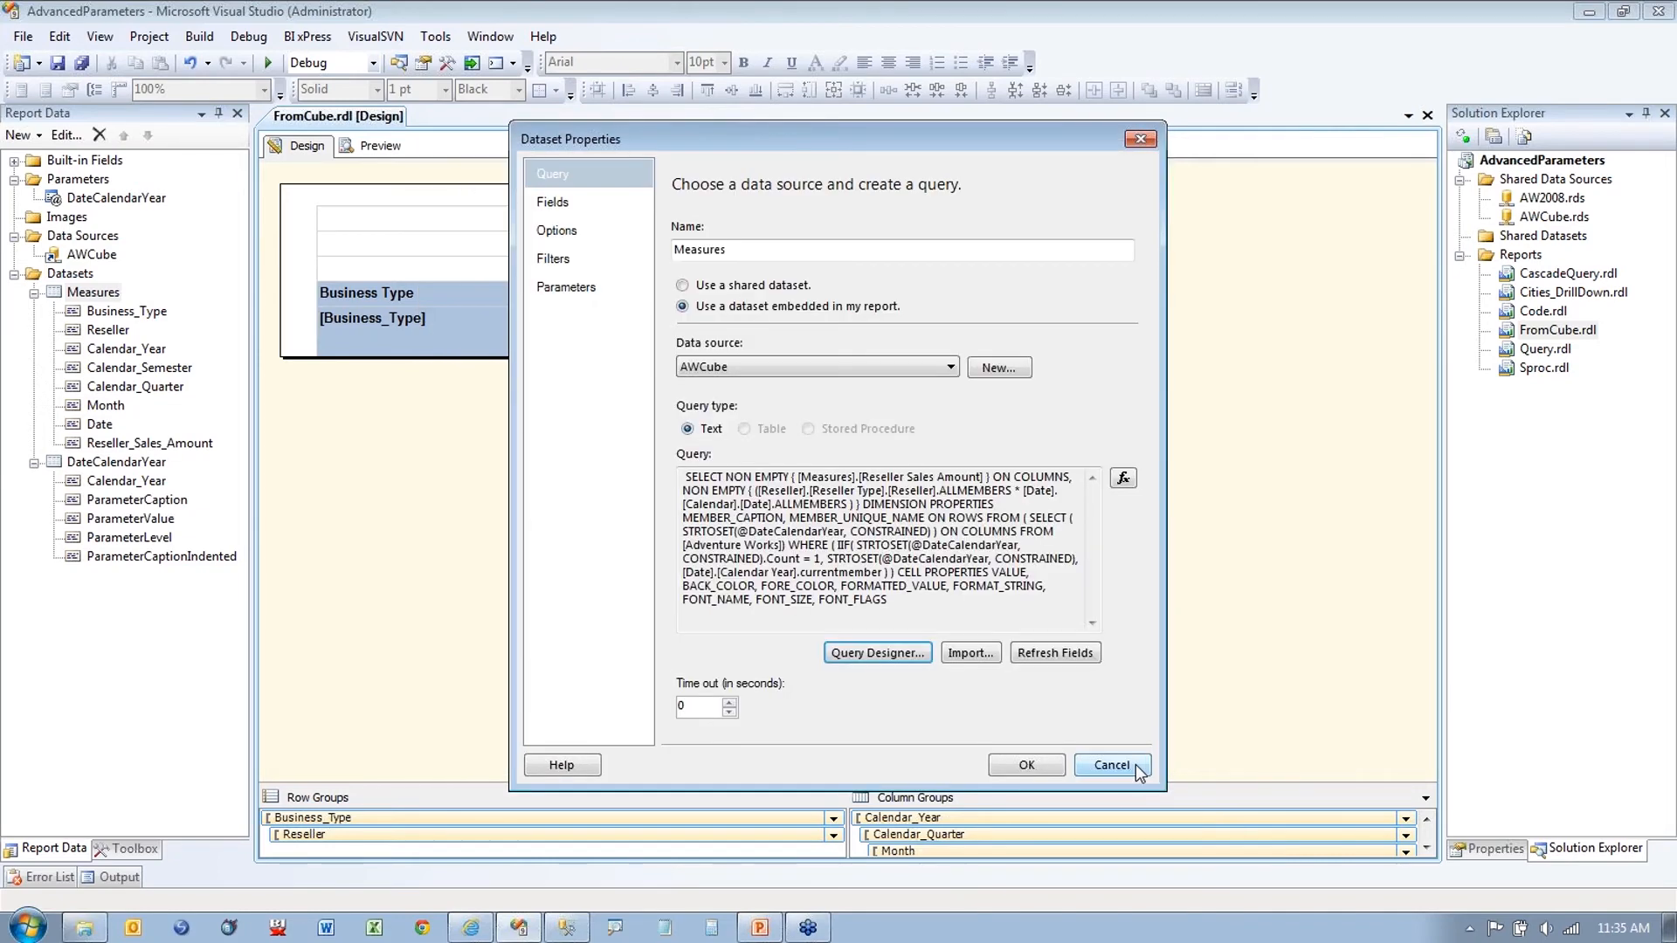
left_click(1111, 765)
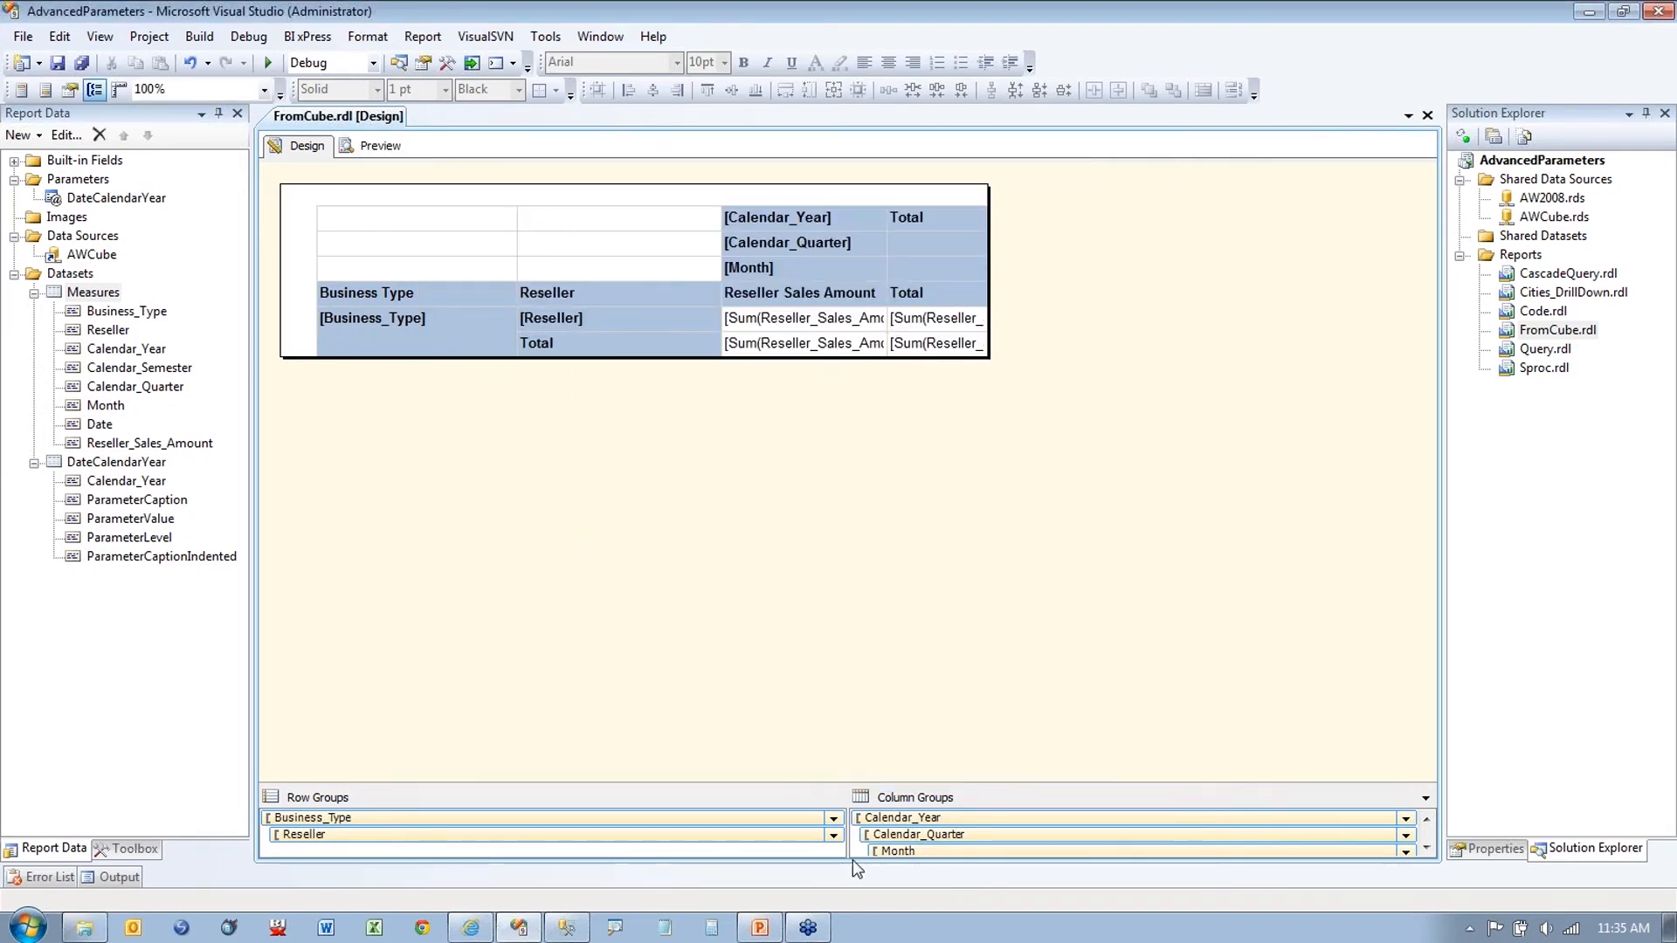
left_click(1427, 115)
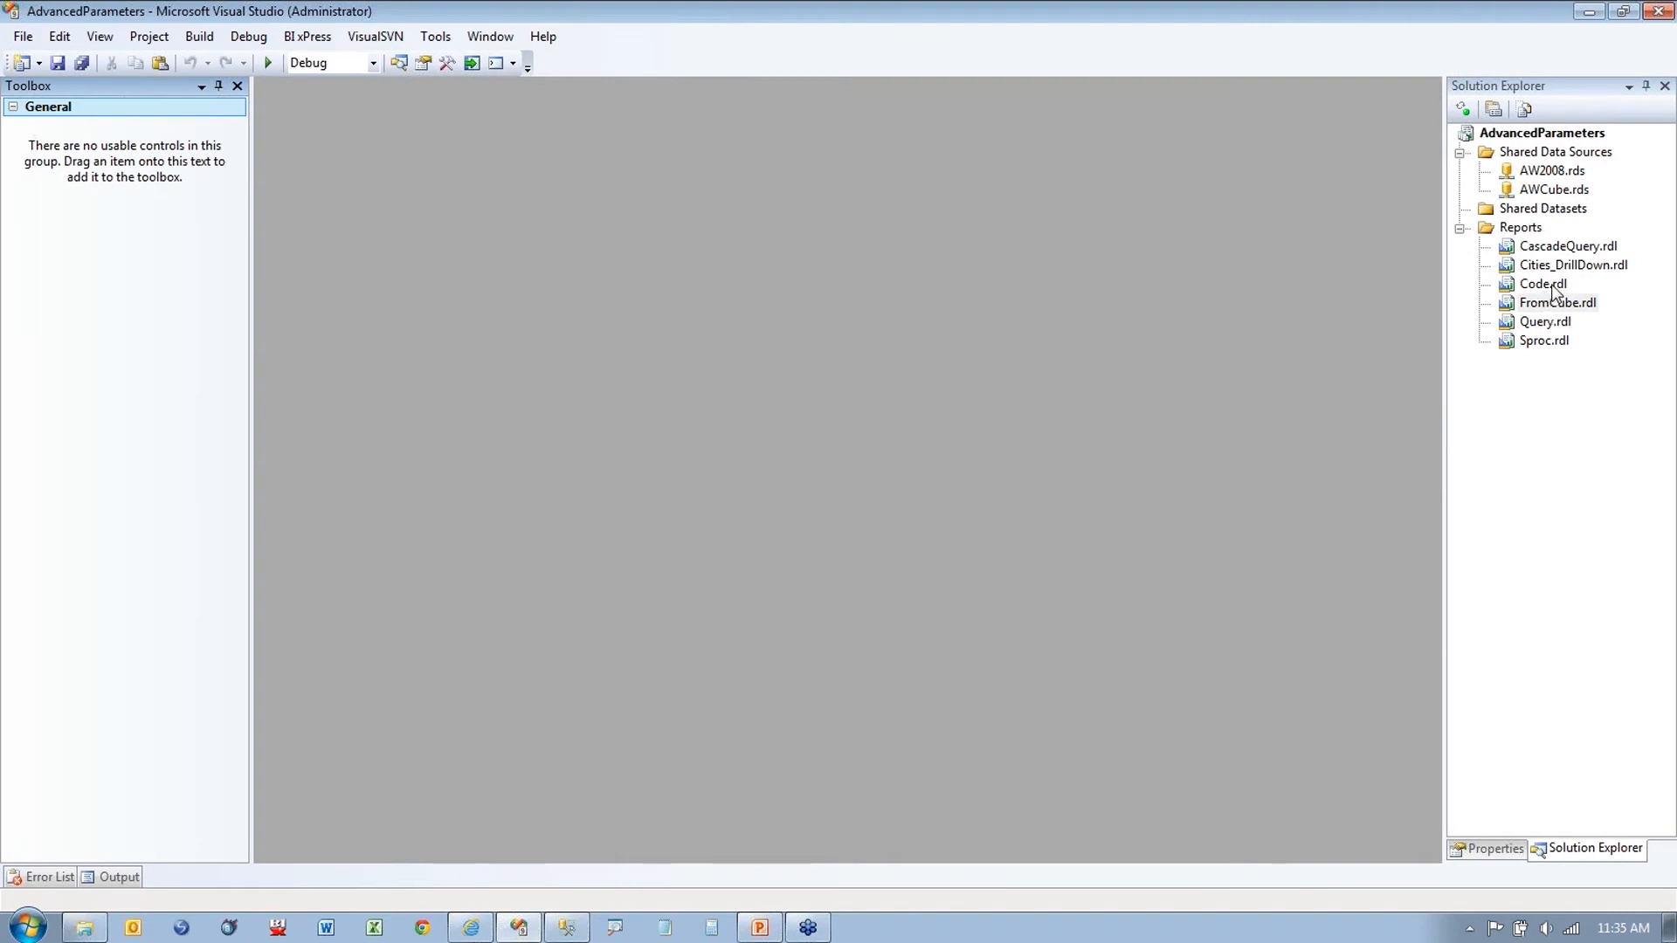
Step: Open Code.rdl, expand its Prices dataset fields, and preview it before returning to Design
double_click(1543, 284)
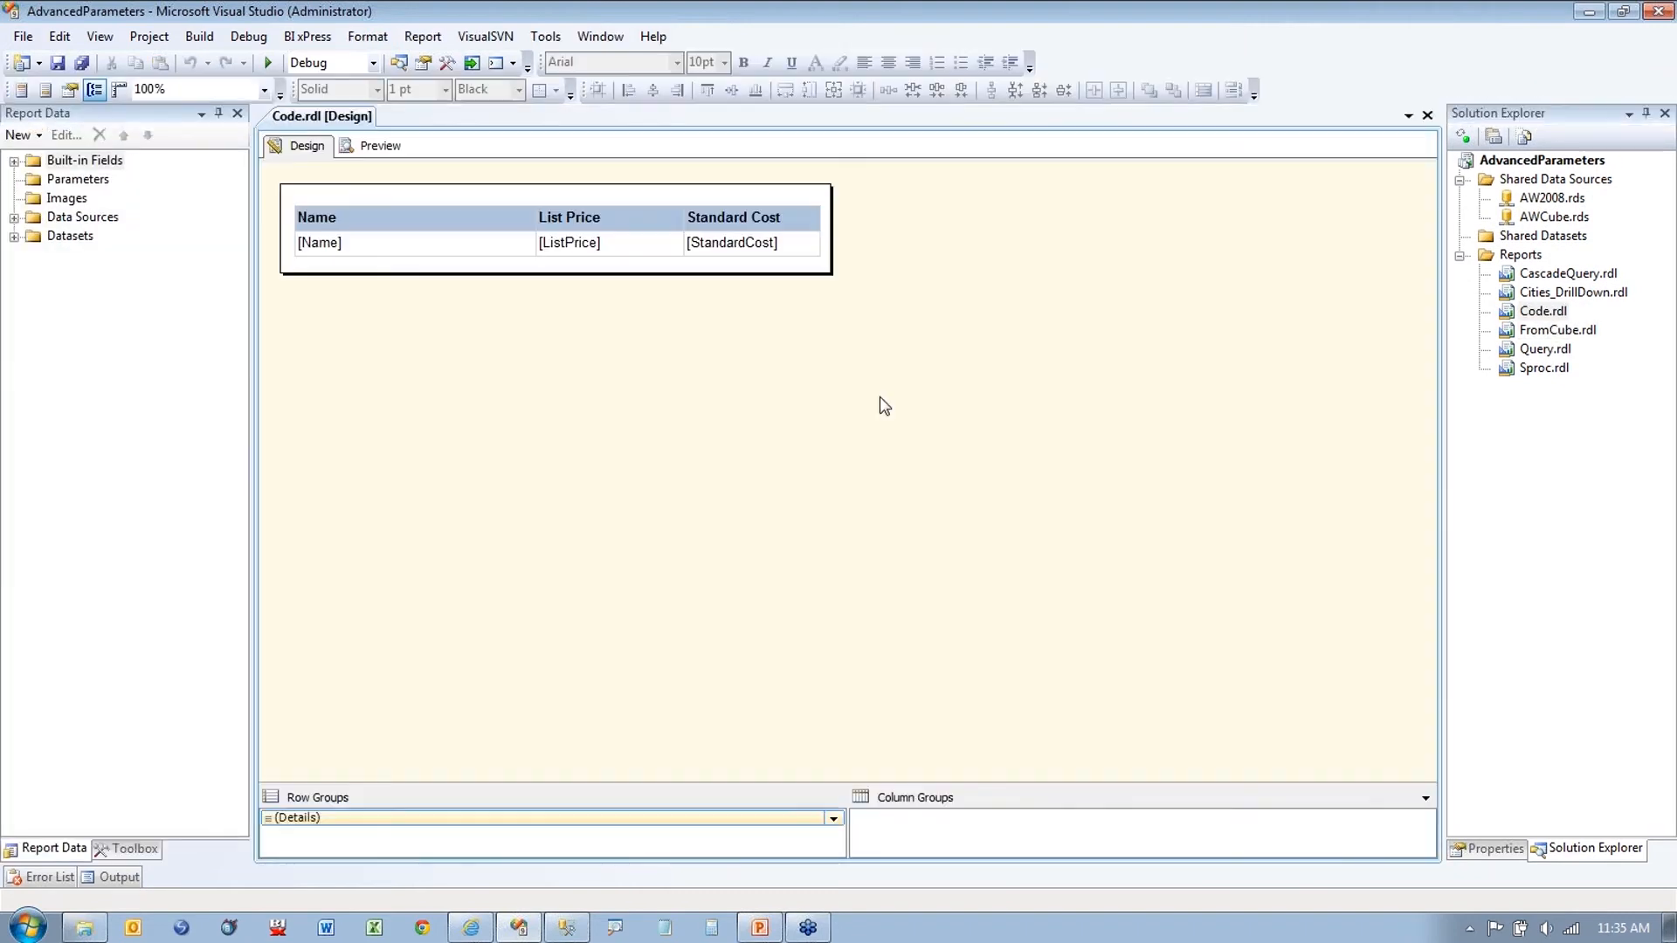
left_click(14, 236)
left_click(14, 217)
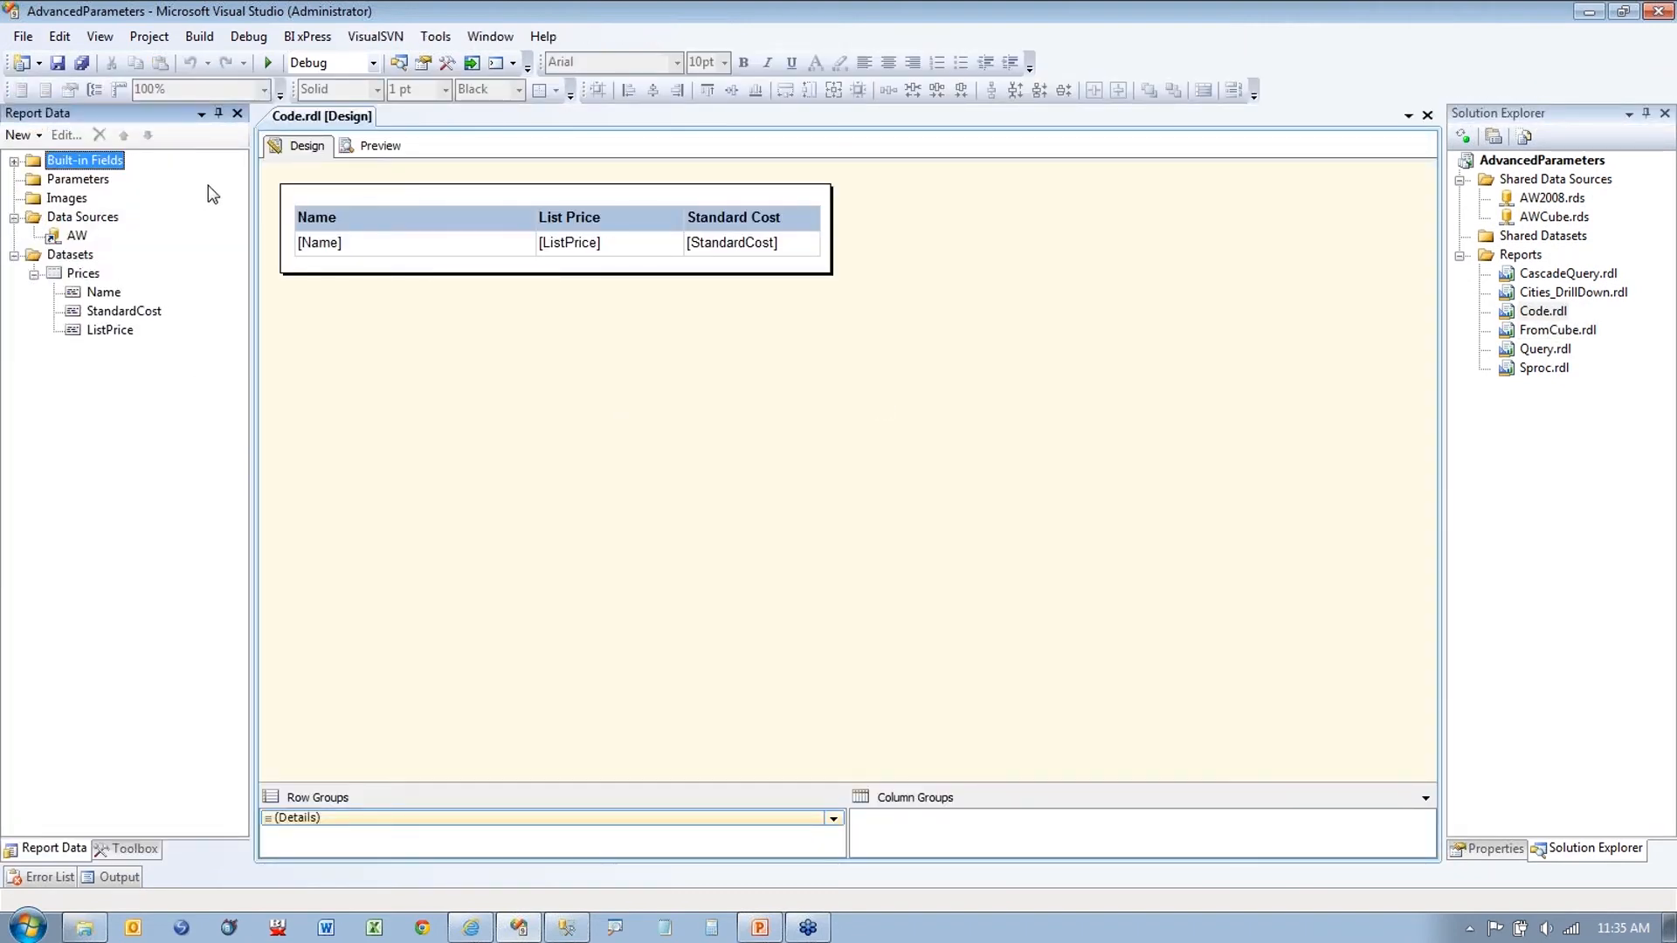
left_click(371, 150)
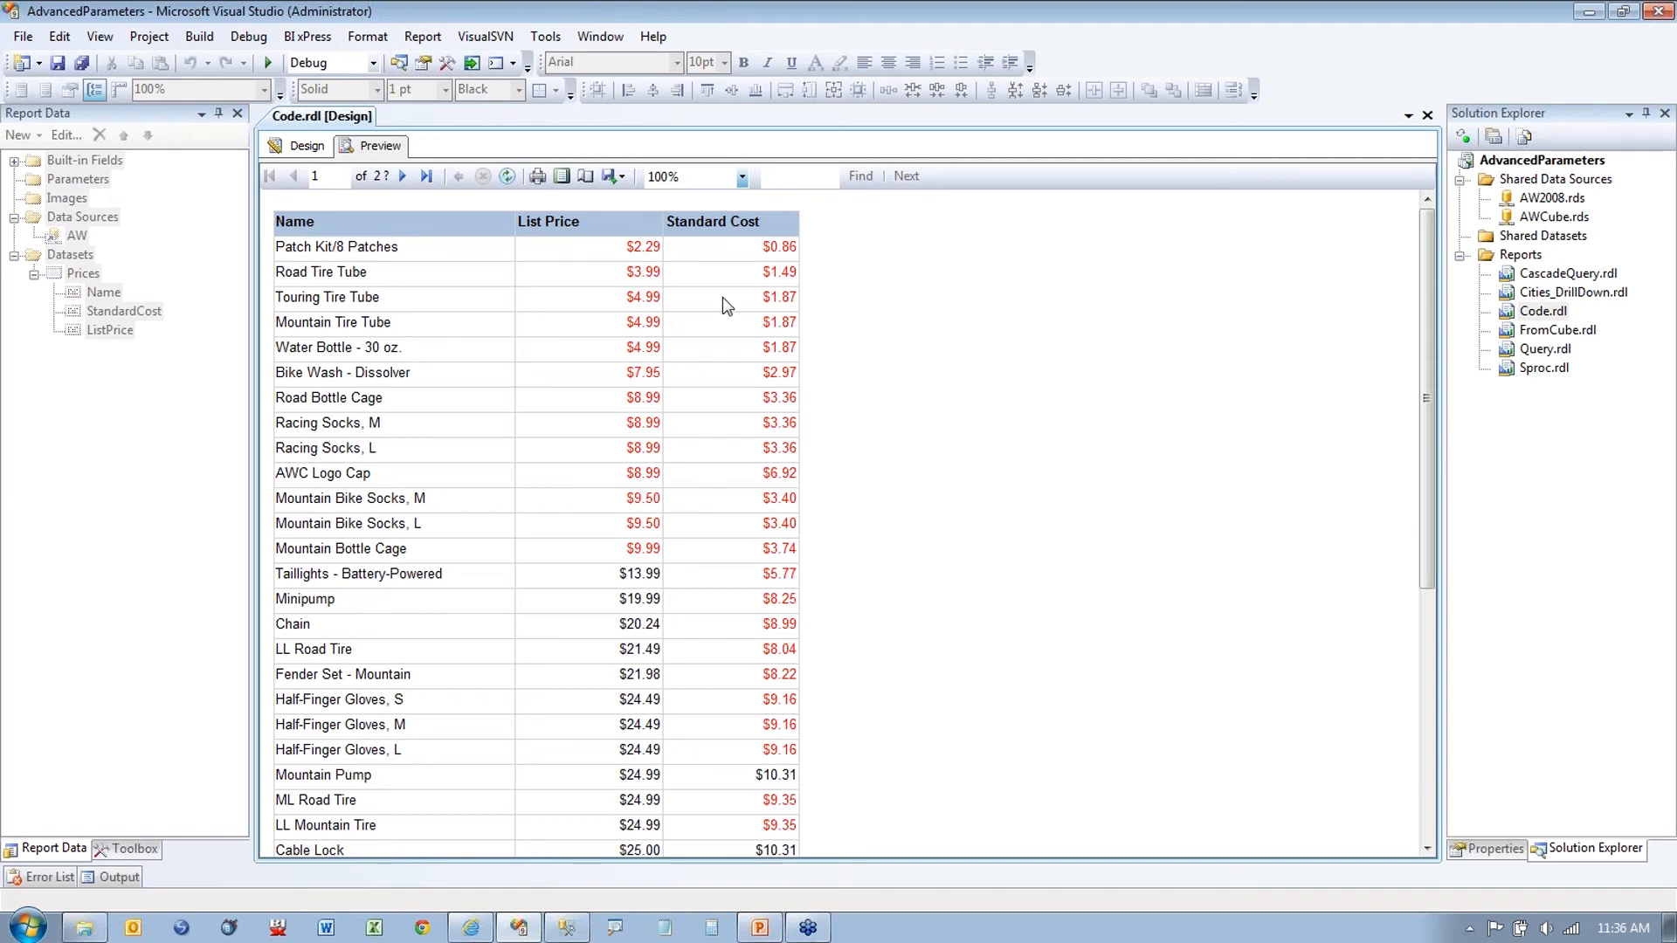
left_click(297, 146)
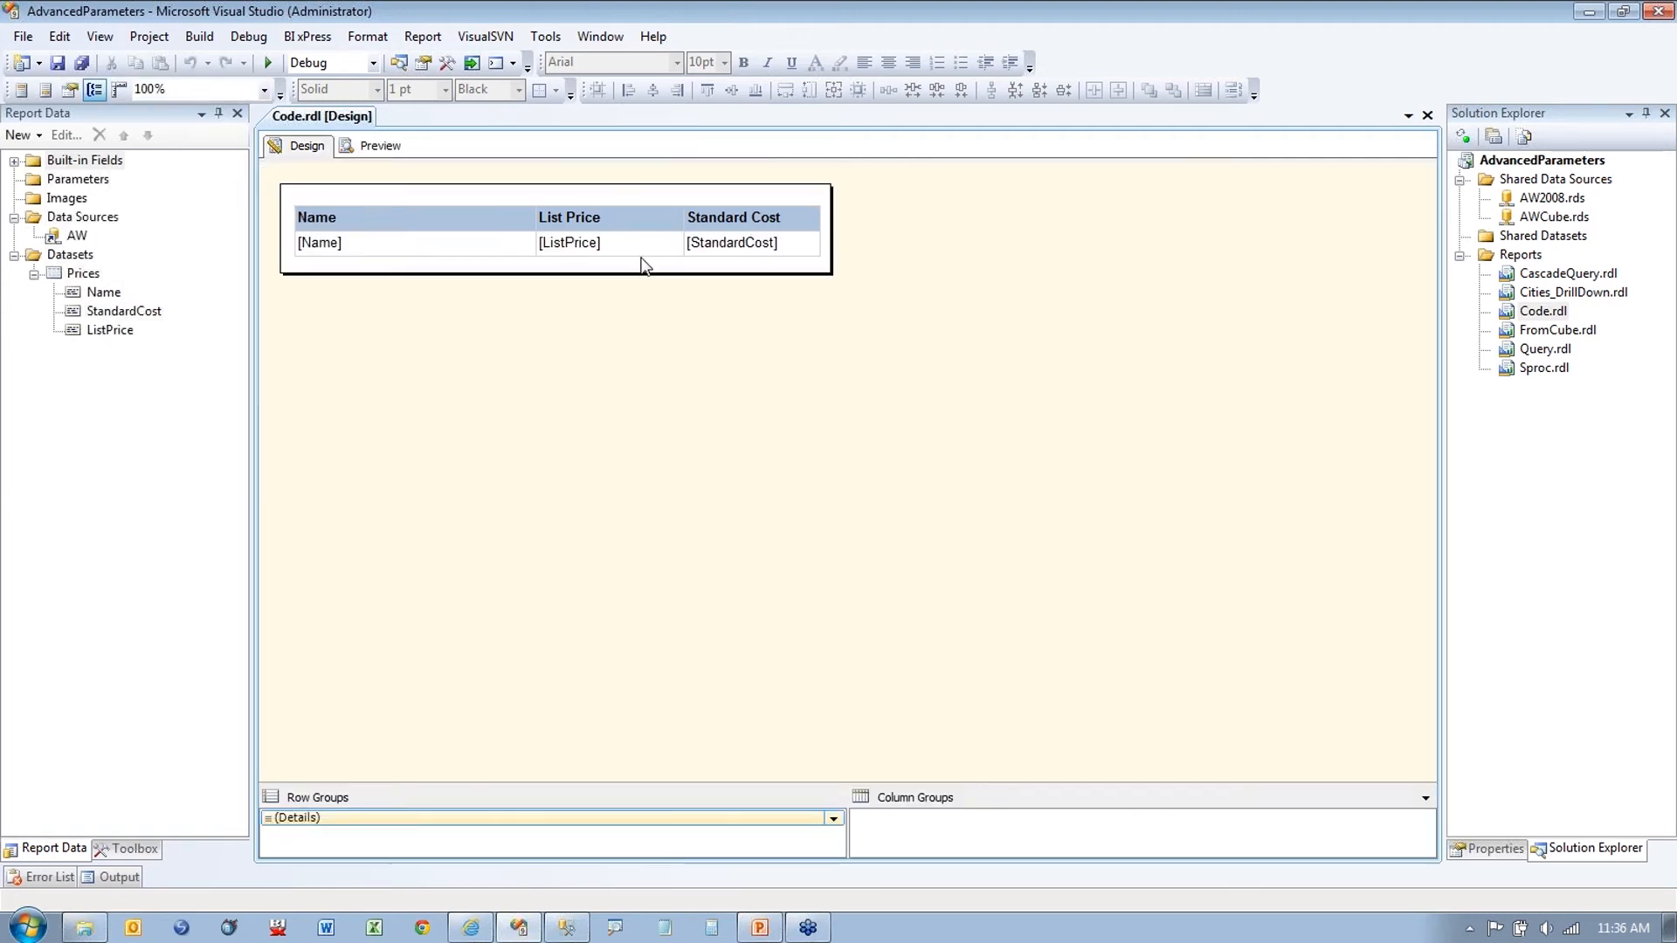
Step: Inspect the List Price text box properties and widen the Properties panel
right_click(642, 247)
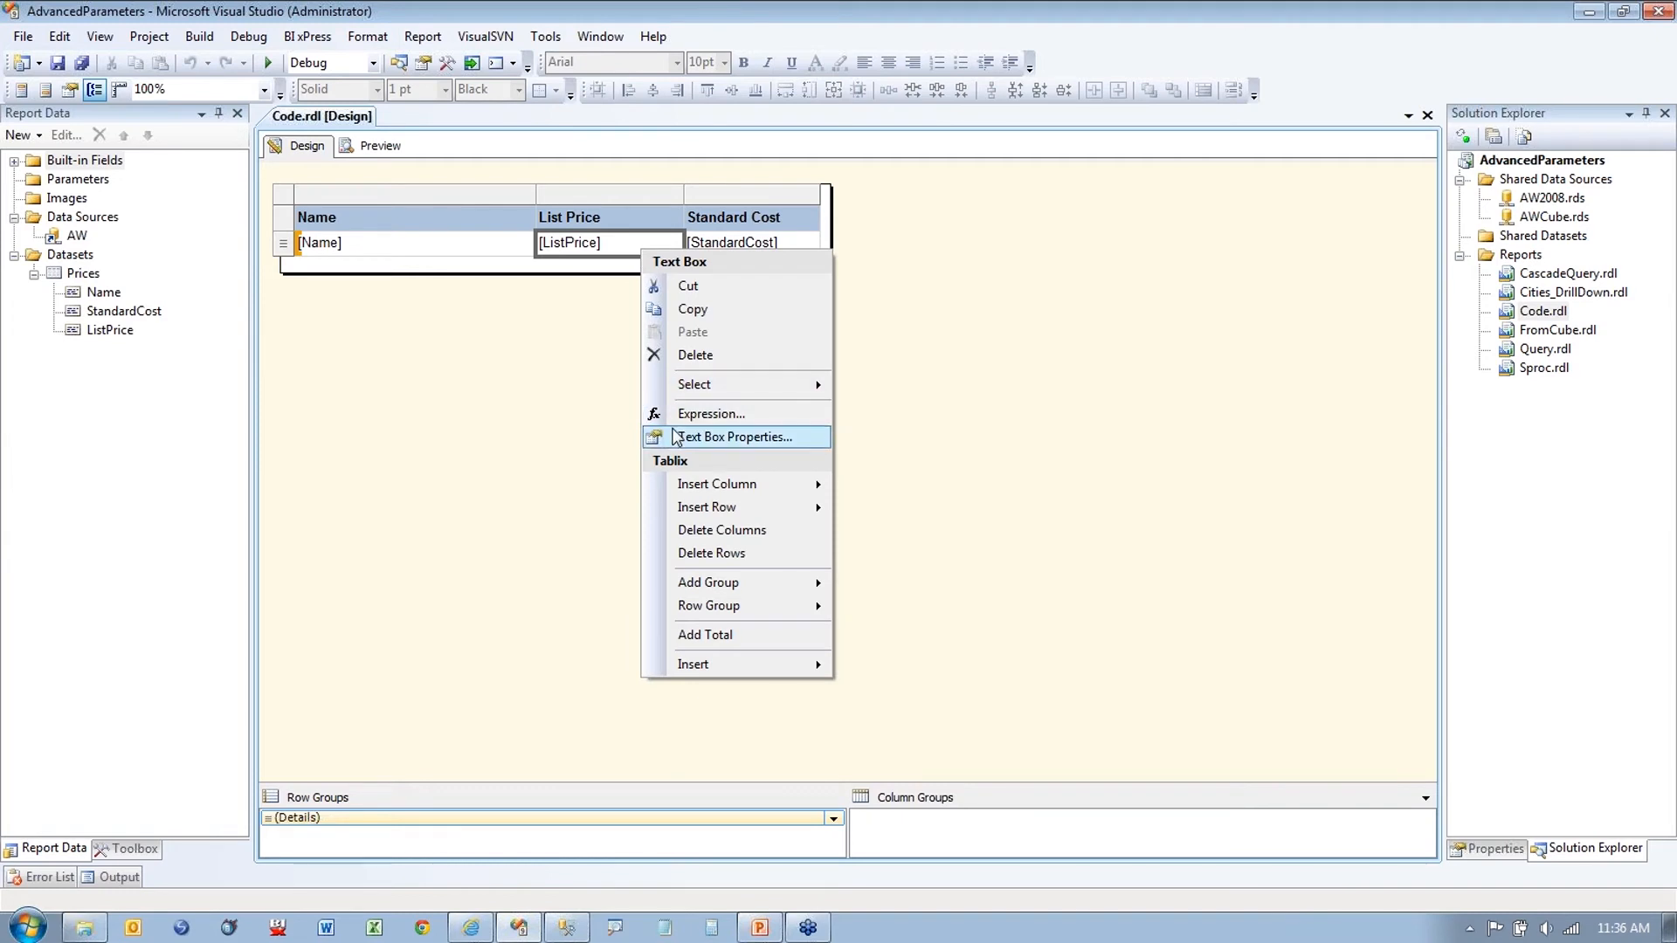
left_click(677, 437)
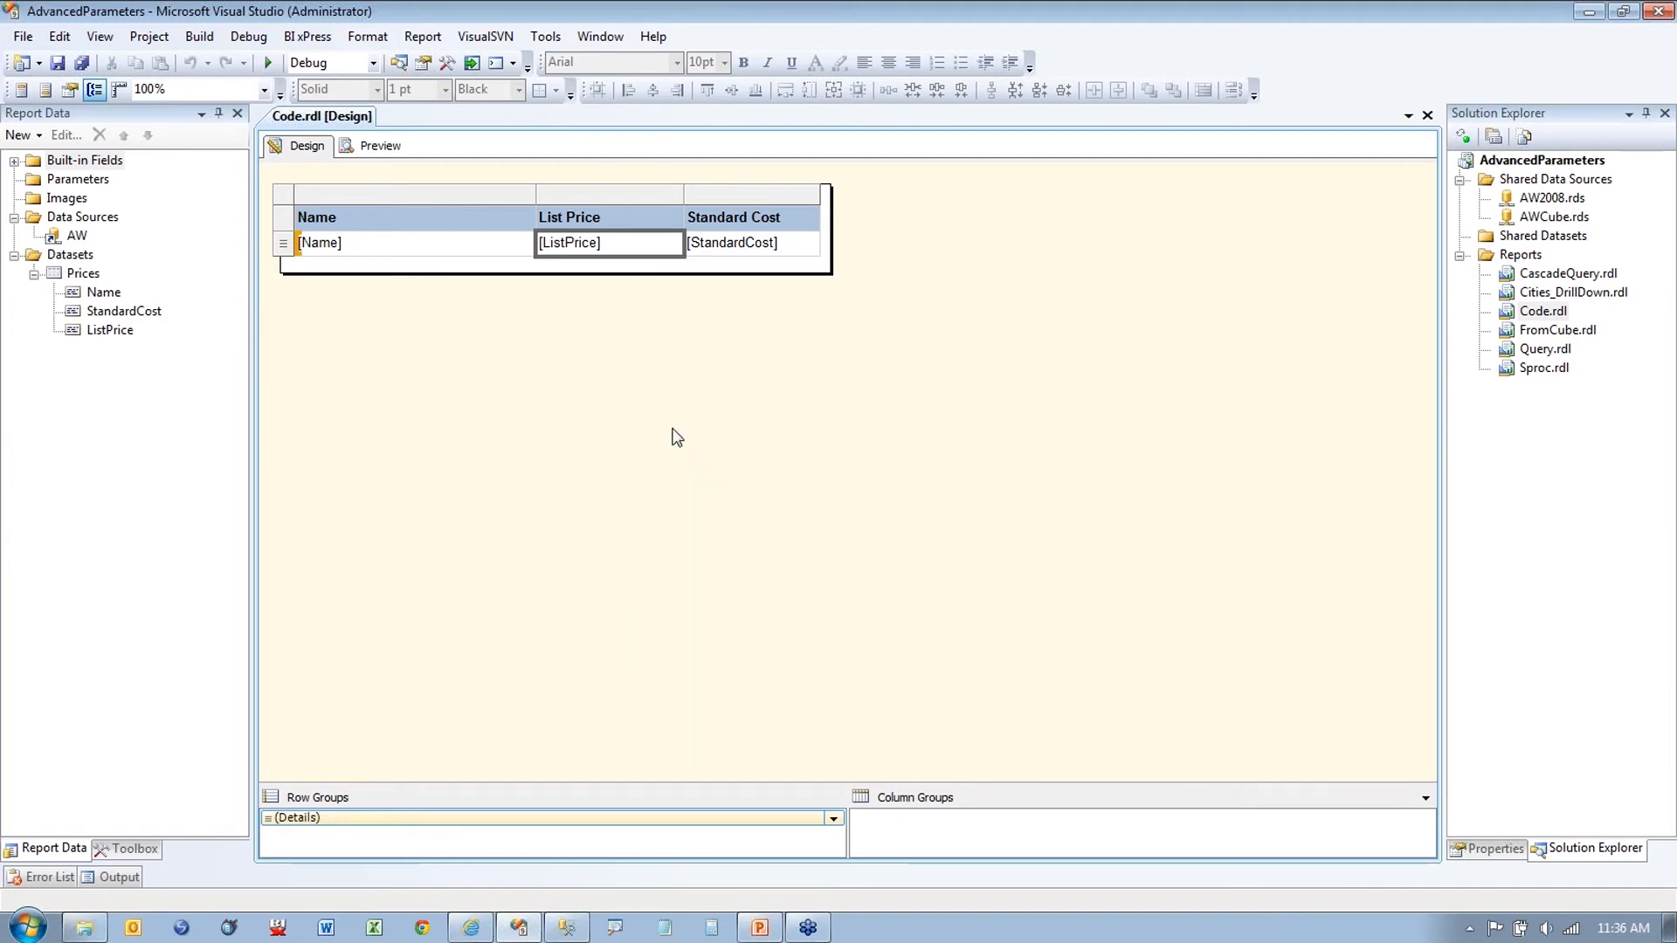
left_click(1098, 712)
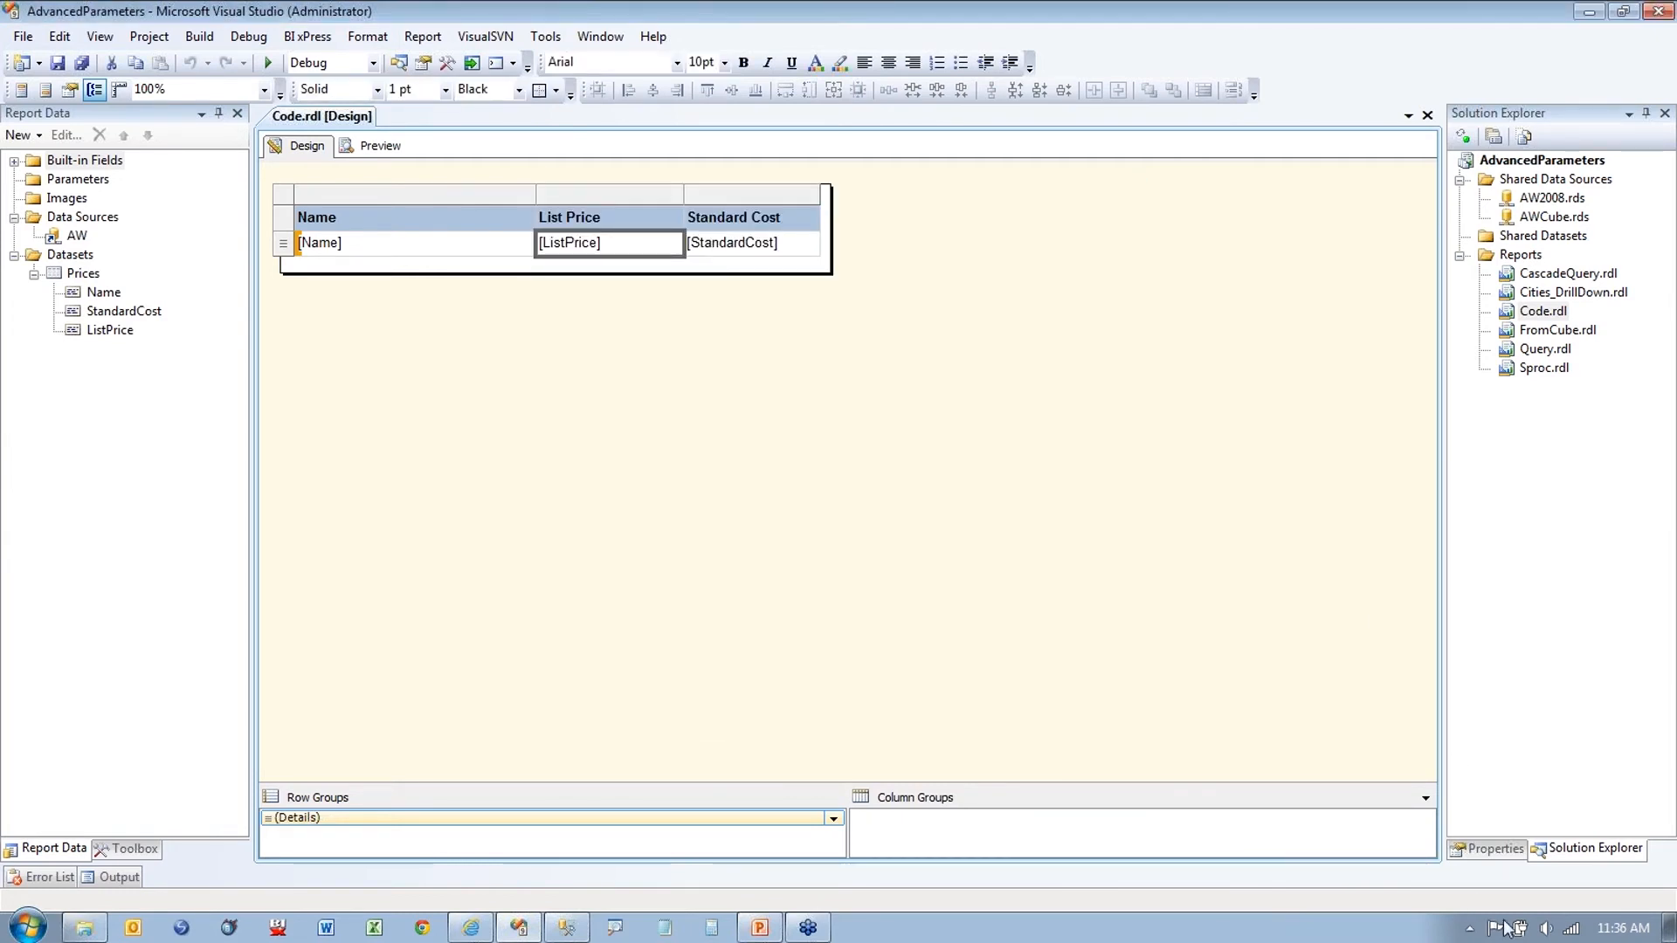
left_click(1488, 849)
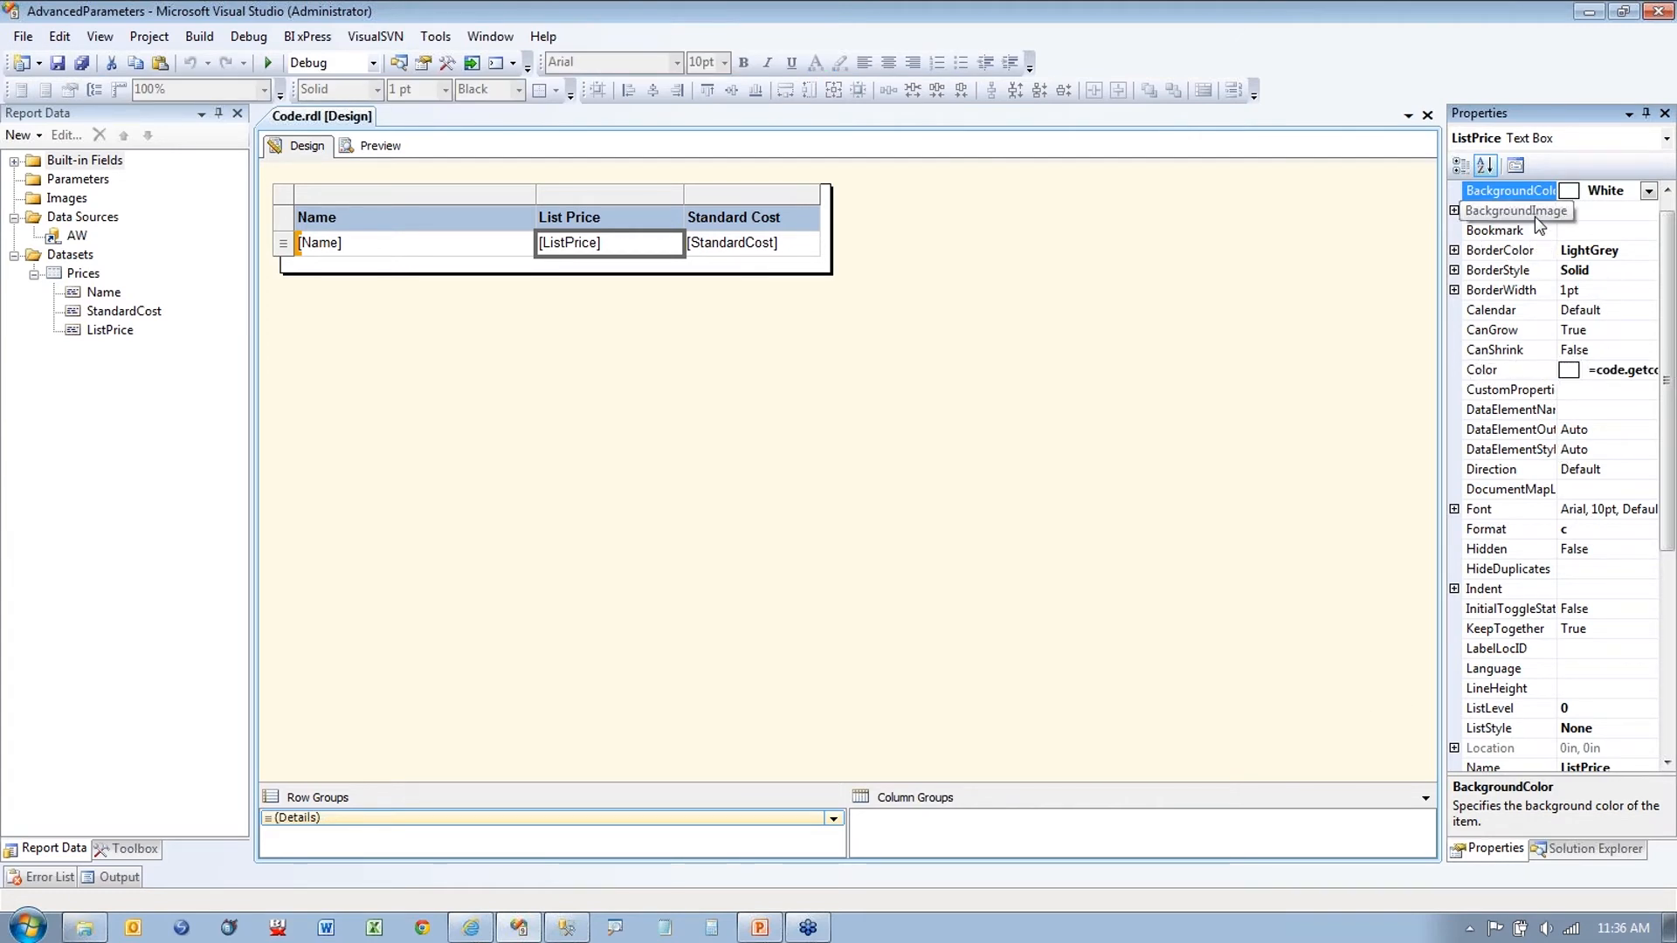
left_click(1538, 251)
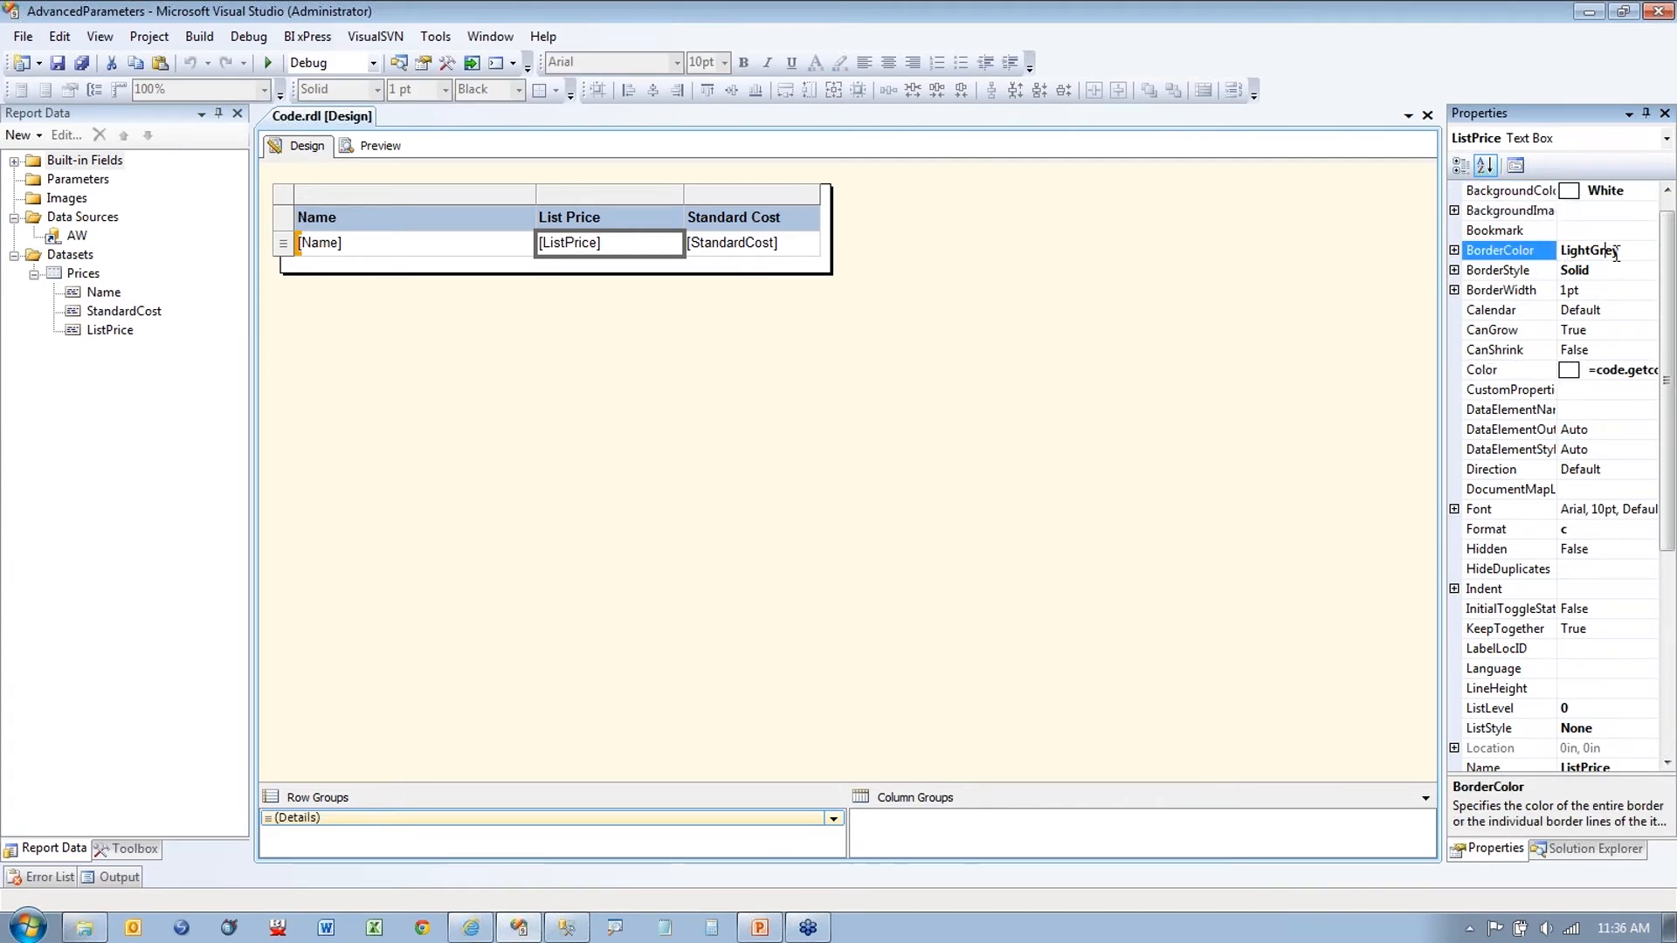
left_click(1669, 143)
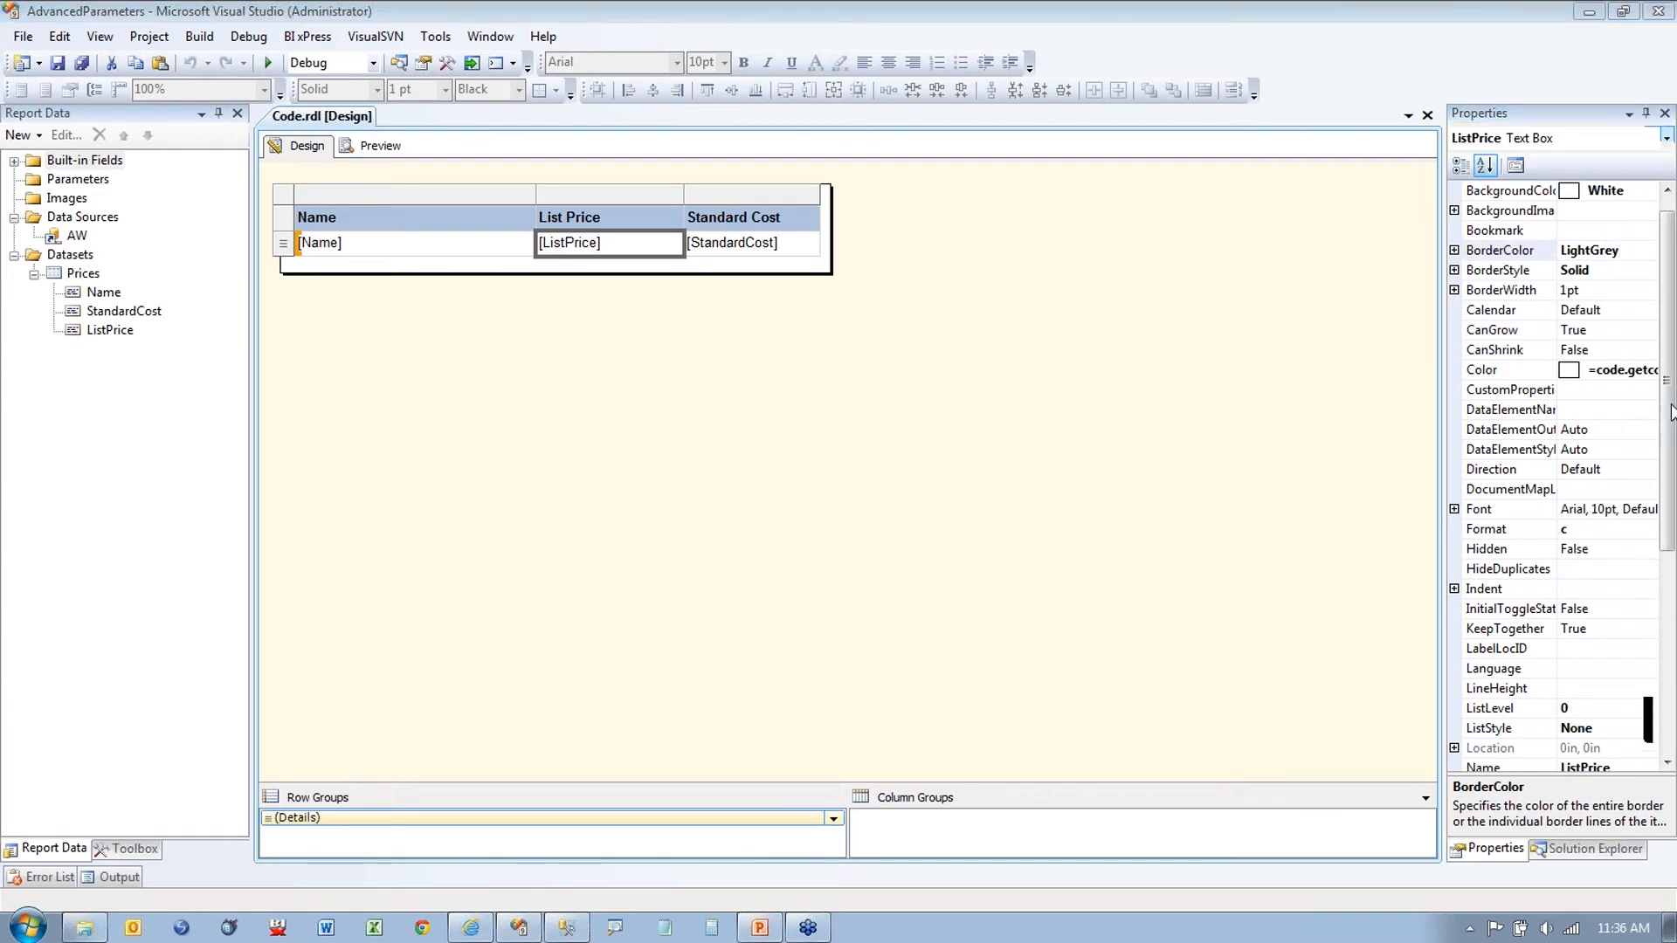
left_click(1650, 270)
left_click(1649, 251)
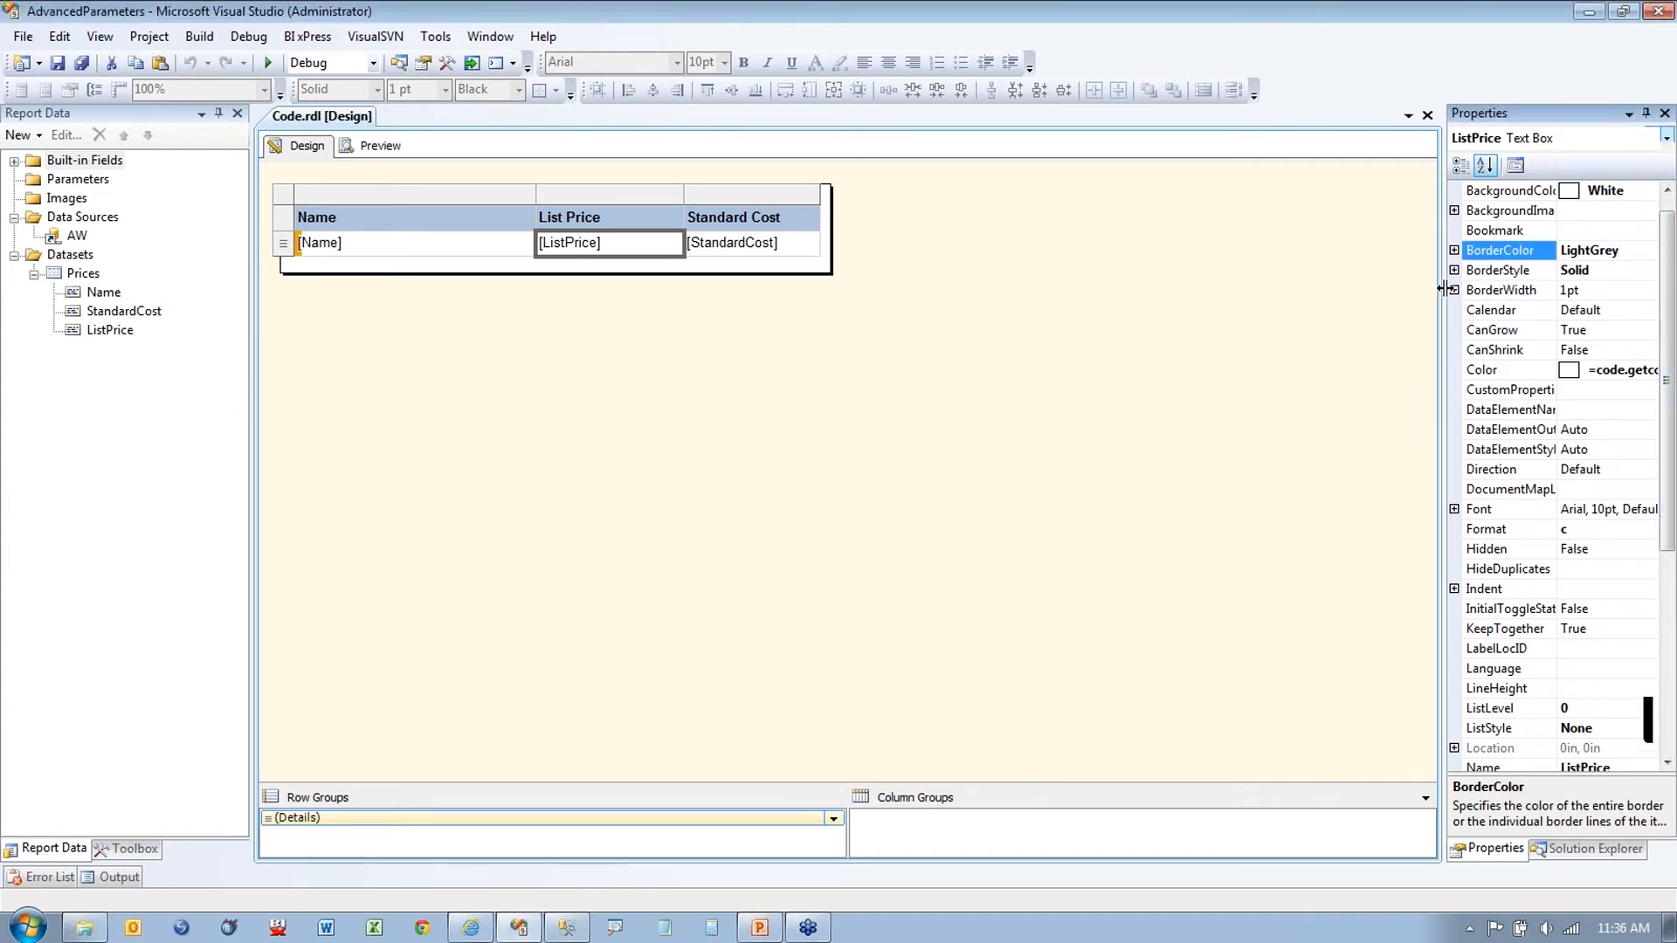
left_click_drag(1441, 288, 1403, 295)
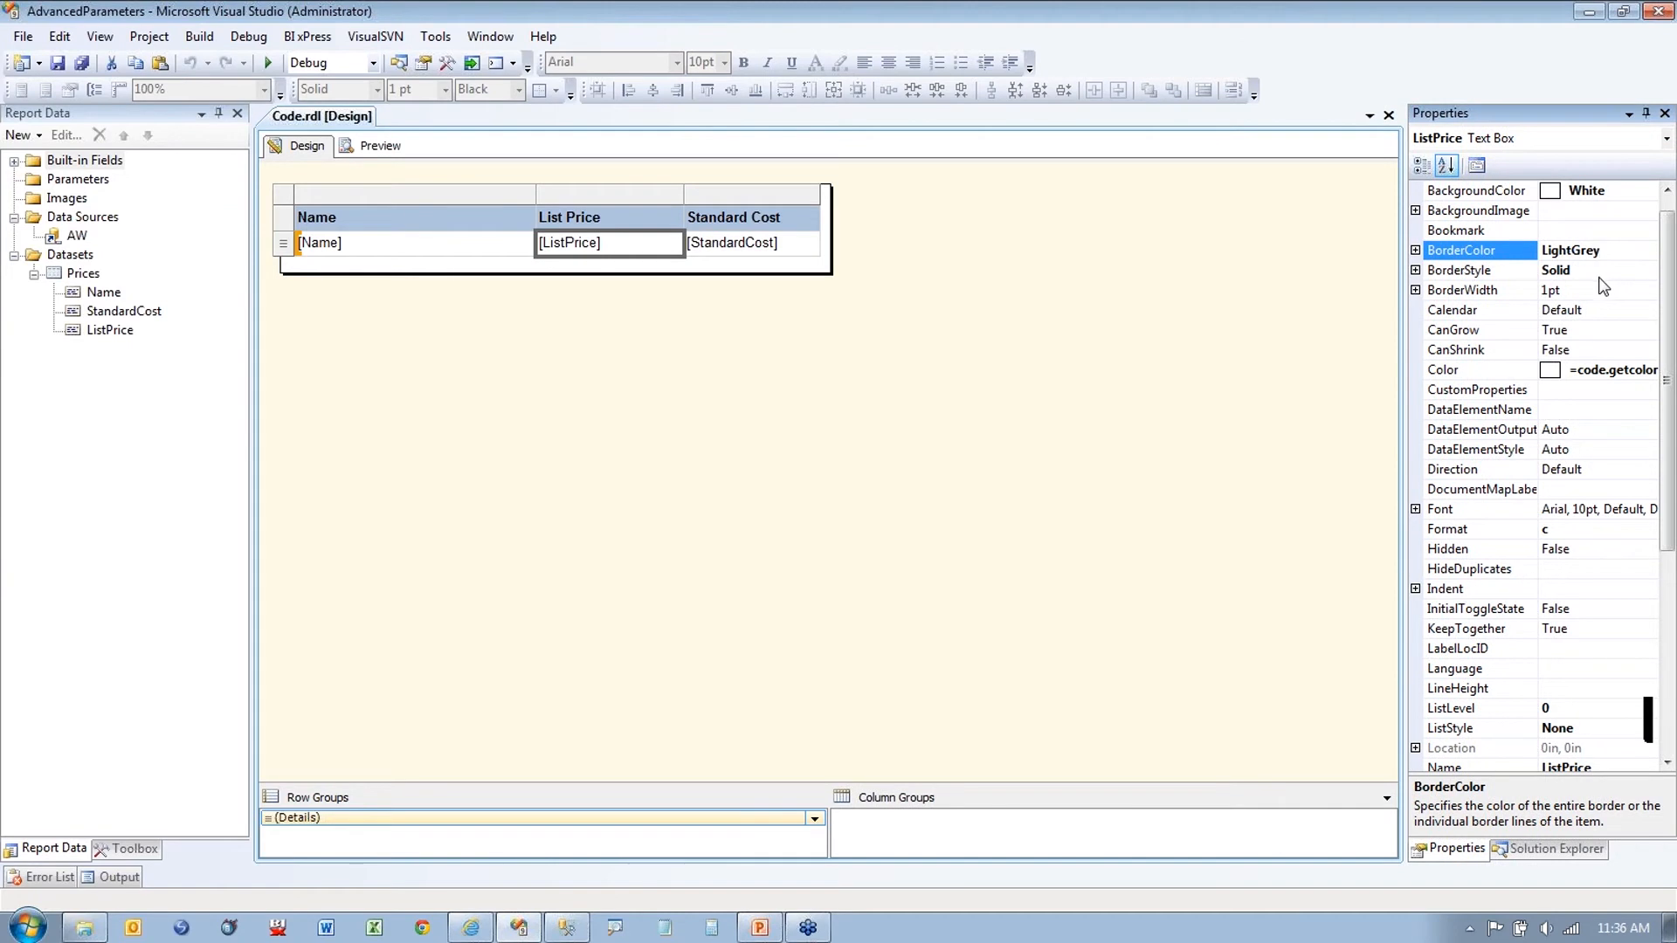
Step: View the List Price Color expression, close it unchanged, and deselect the table
left_click(1596, 372)
left_click(1647, 370)
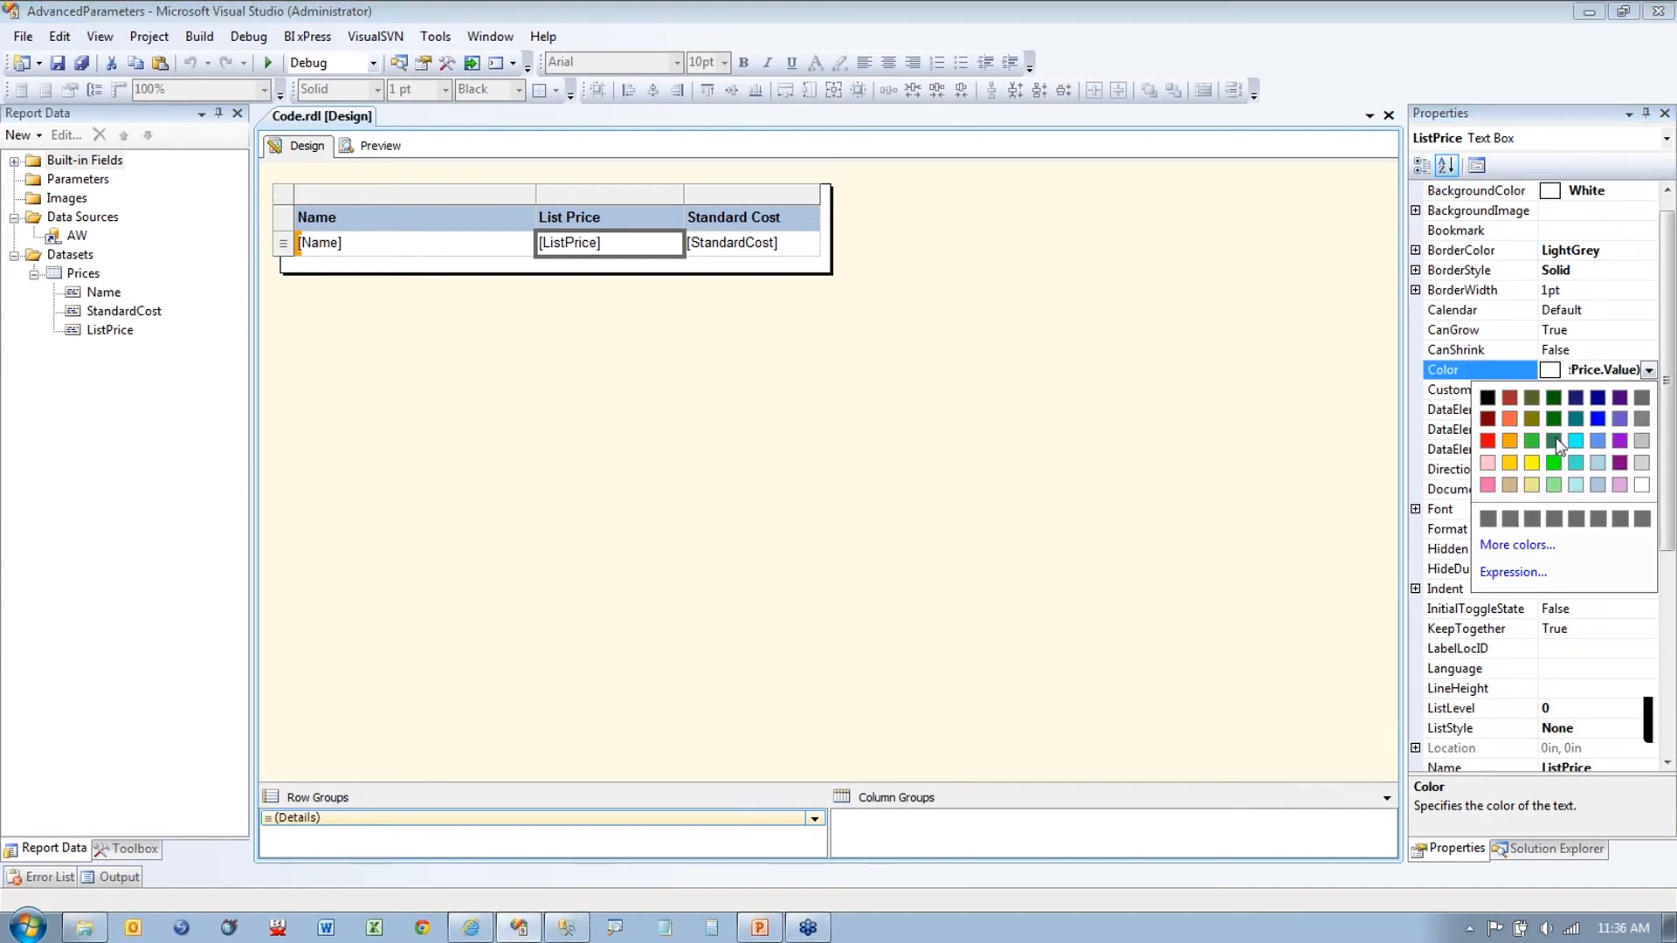
left_click(1500, 573)
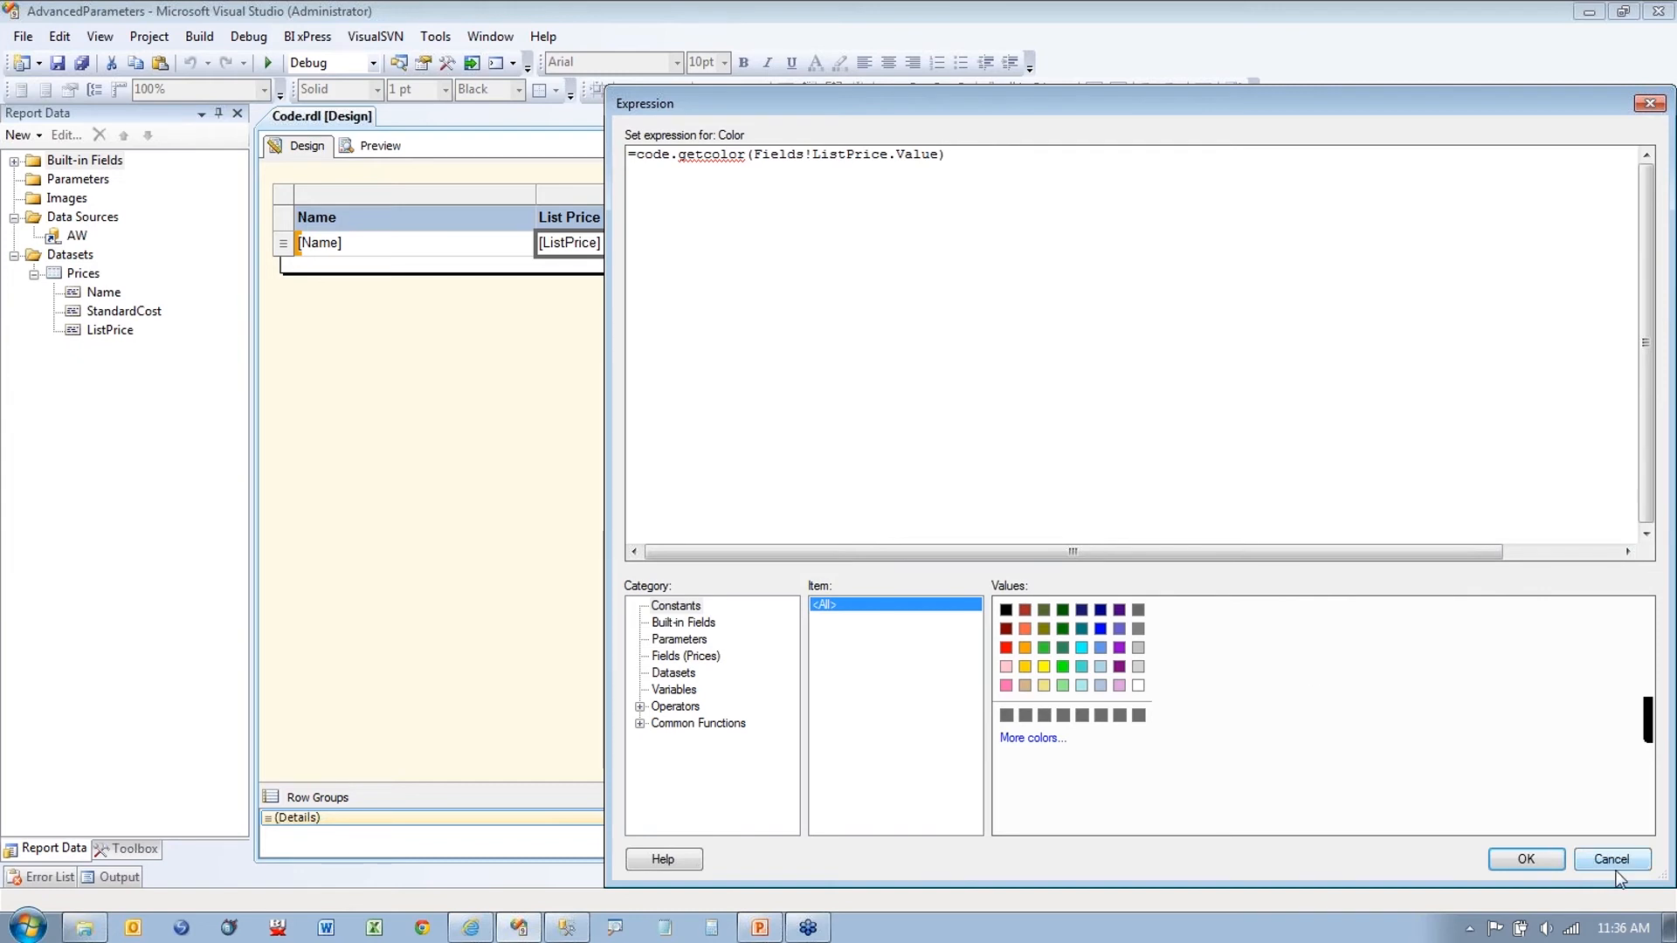
left_click(1613, 866)
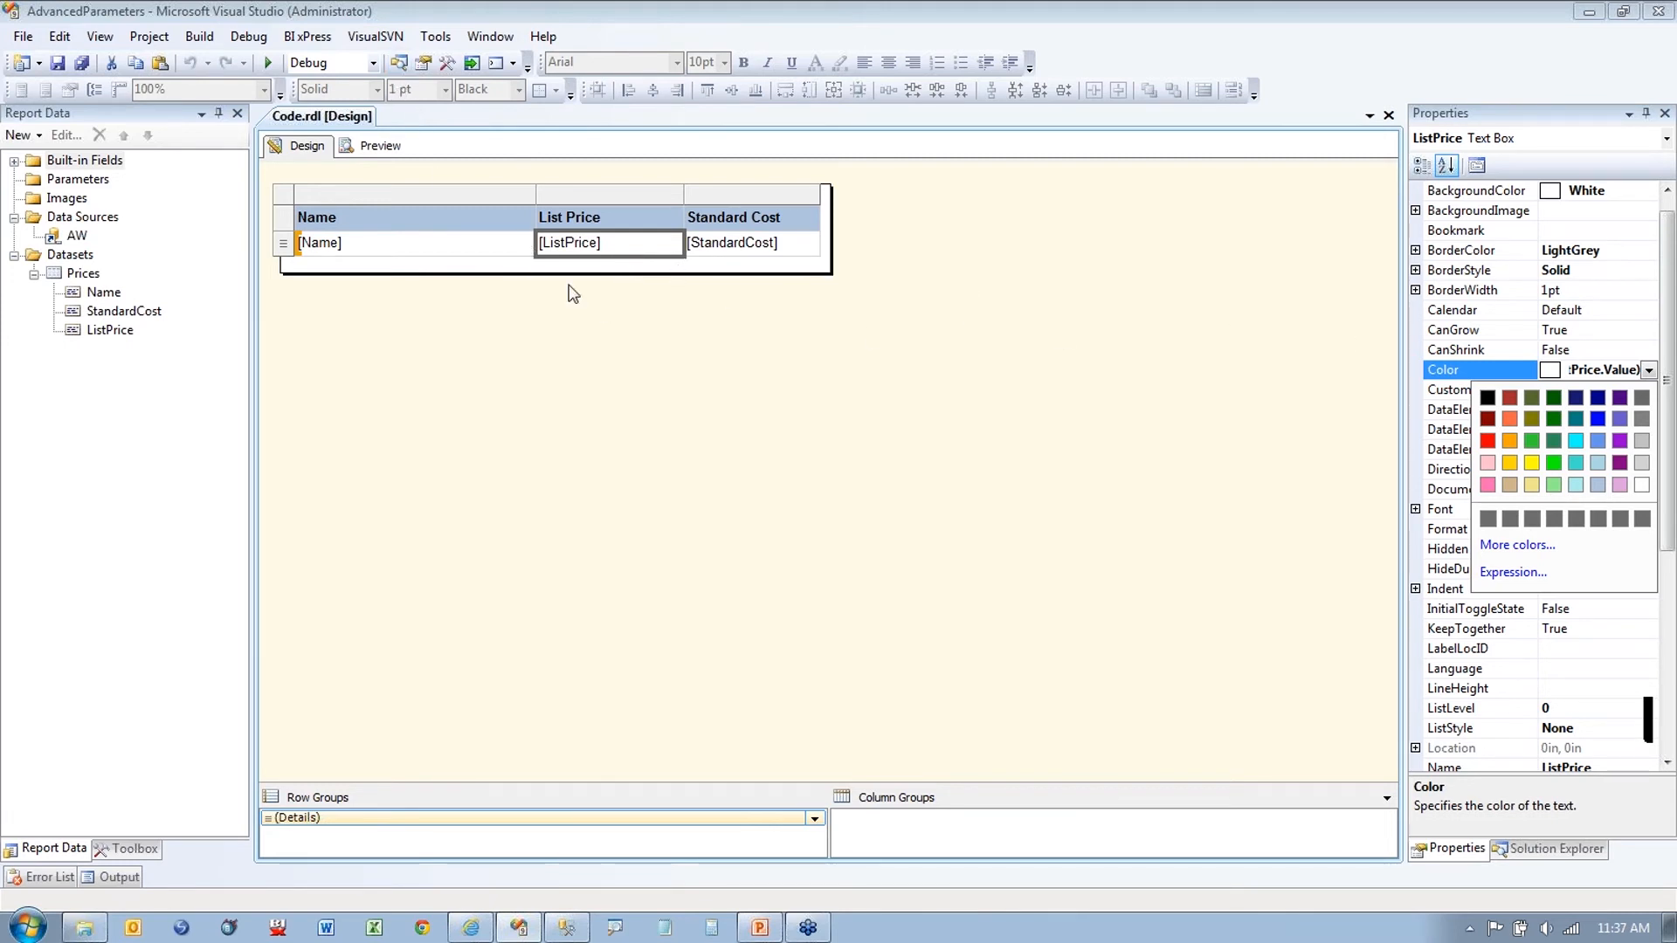
left_click(428, 280)
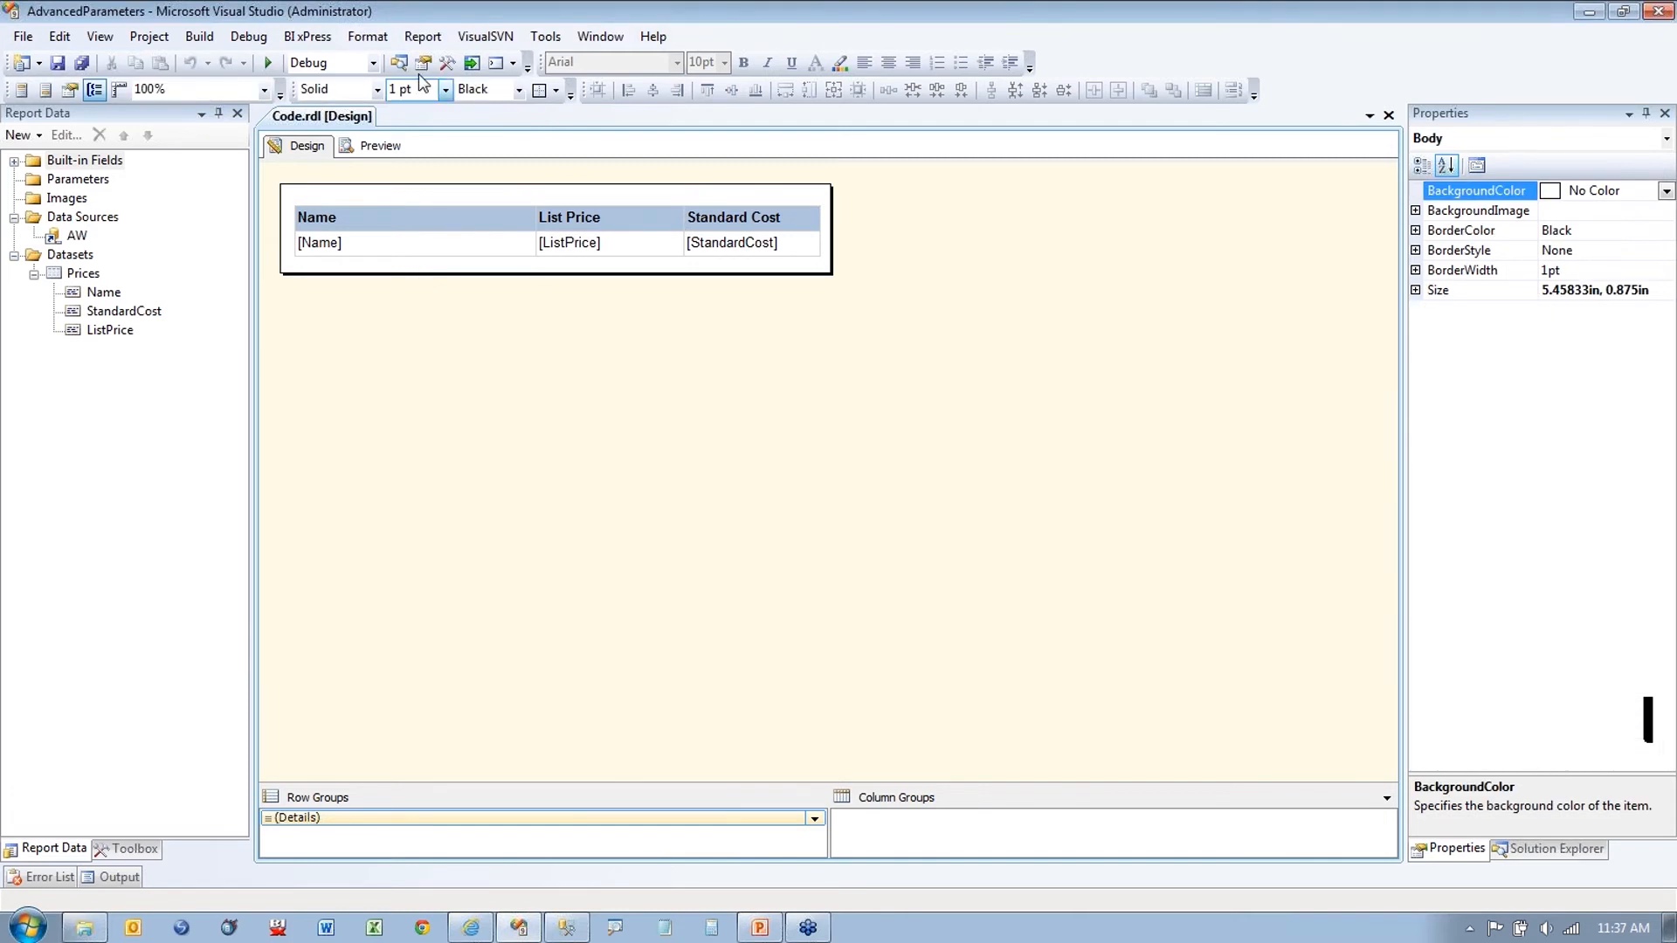
left_click(778, 270)
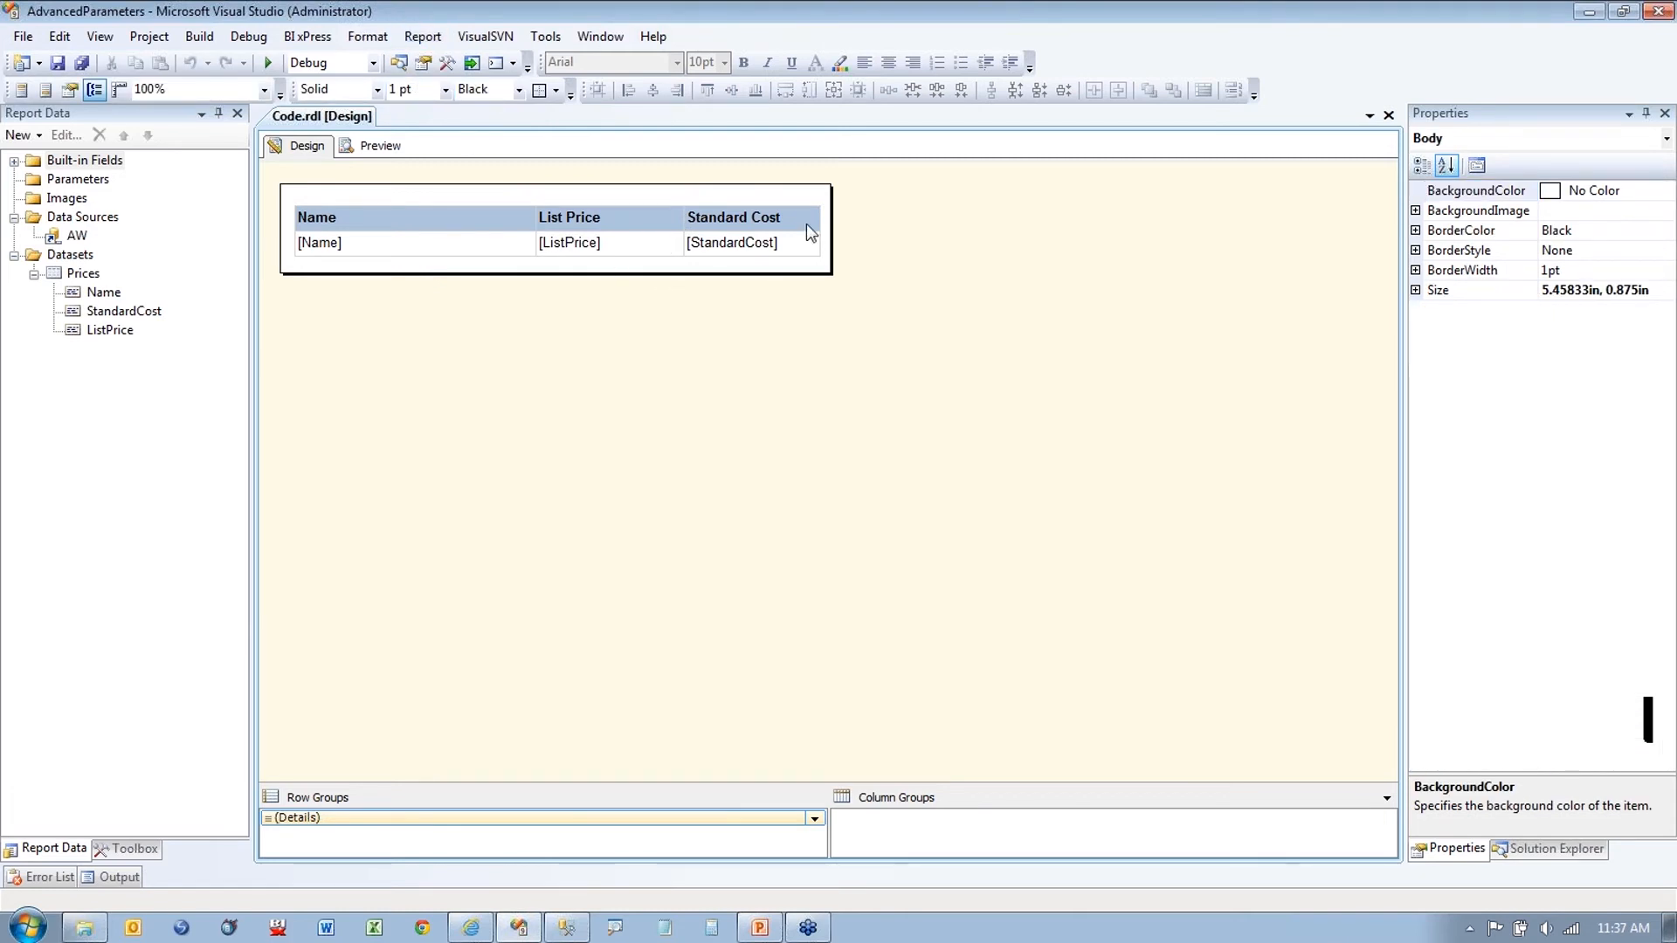
left_click(419, 38)
left_click(454, 67)
left_click(567, 273)
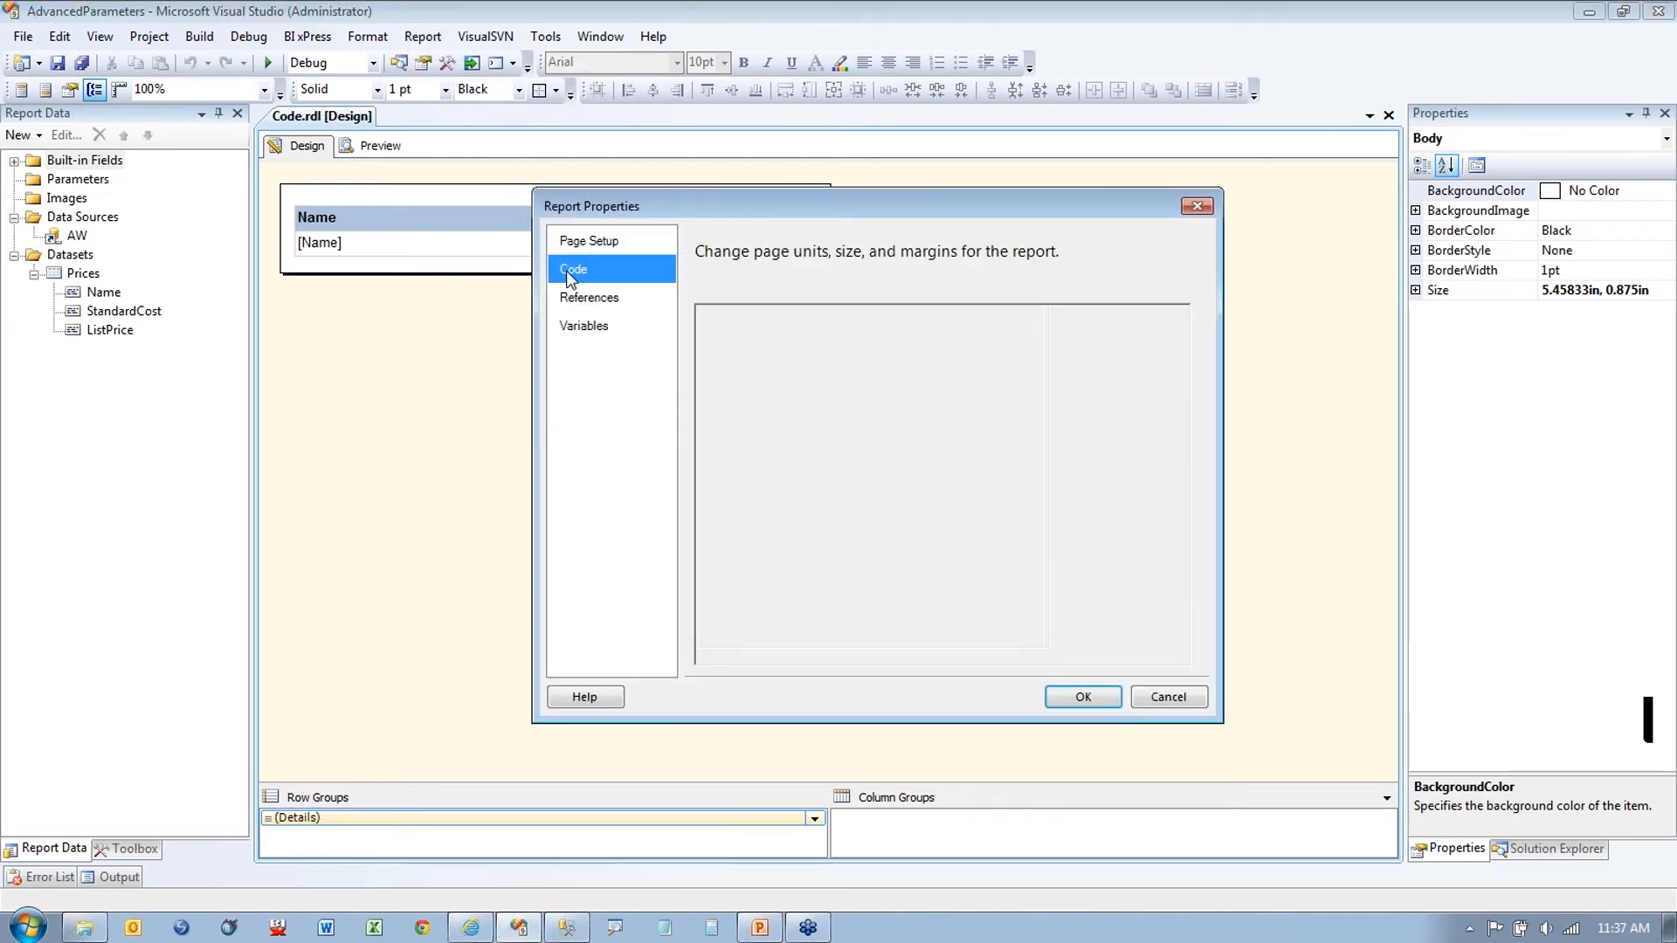
left_click_drag(854, 493, 697, 313)
left_click(961, 463)
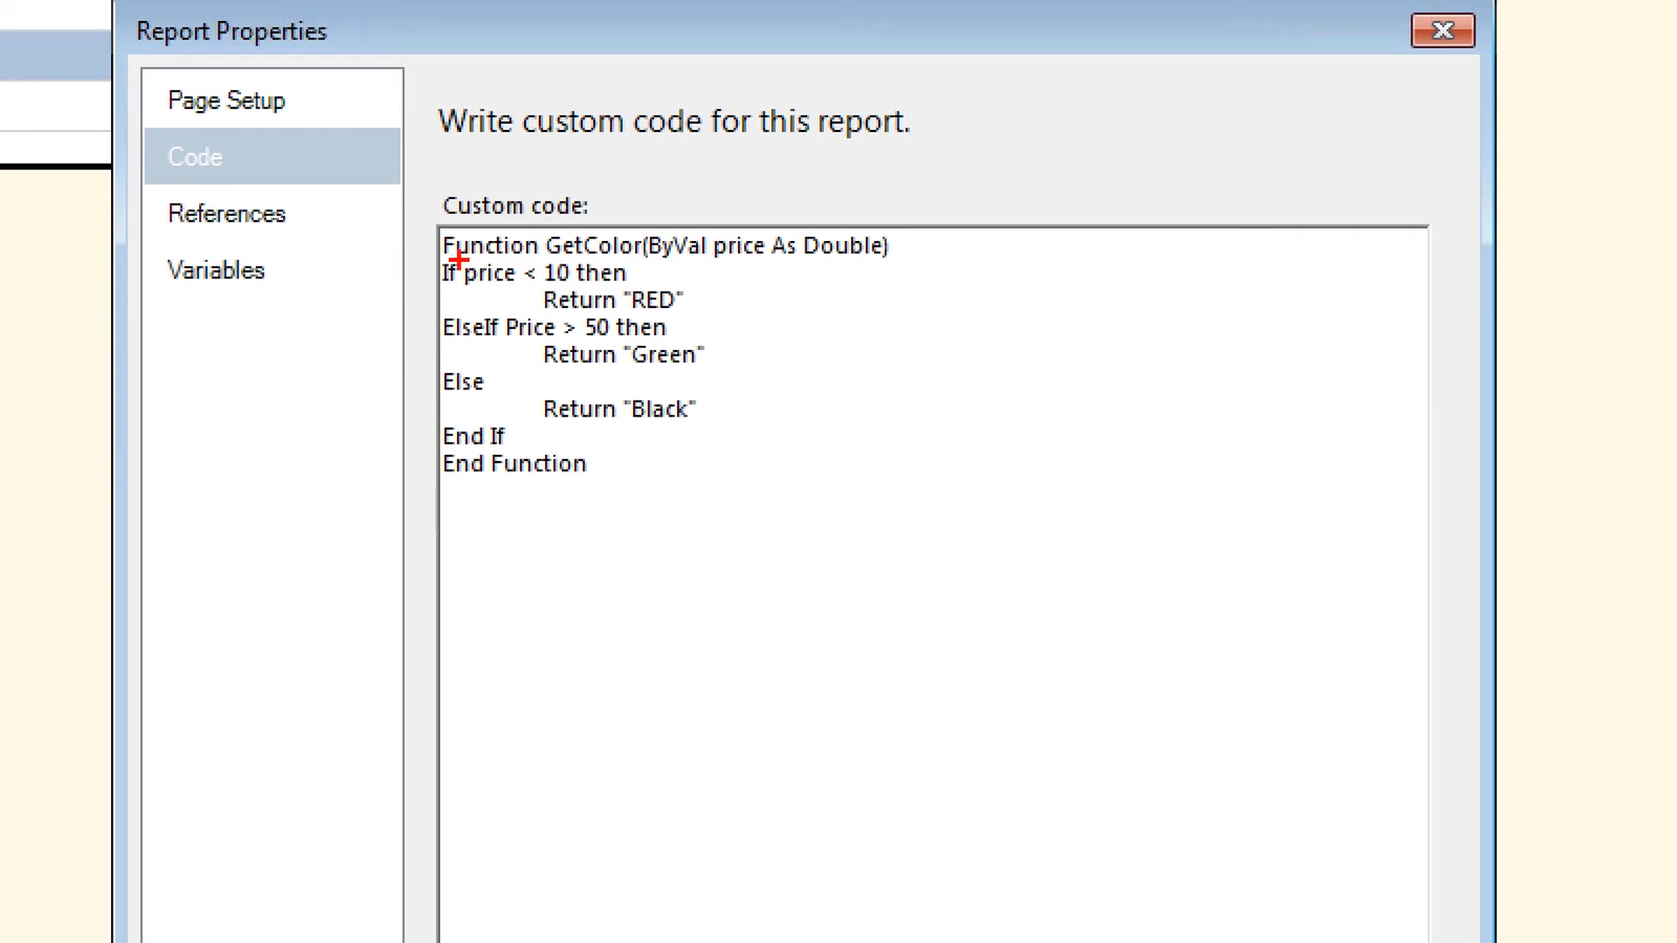
left_click_drag(457, 259, 542, 255)
left_click_drag(445, 259, 504, 259)
left_click_drag(556, 260, 860, 260)
left_click_drag(660, 269, 702, 270)
left_click_drag(675, 259, 885, 269)
key("e")
mouse_move(637, 261)
left_mouse_down()
mouse_move(766, 322)
mouse_move(678, 457)
mouse_move(628, 446)
left_mouse_up()
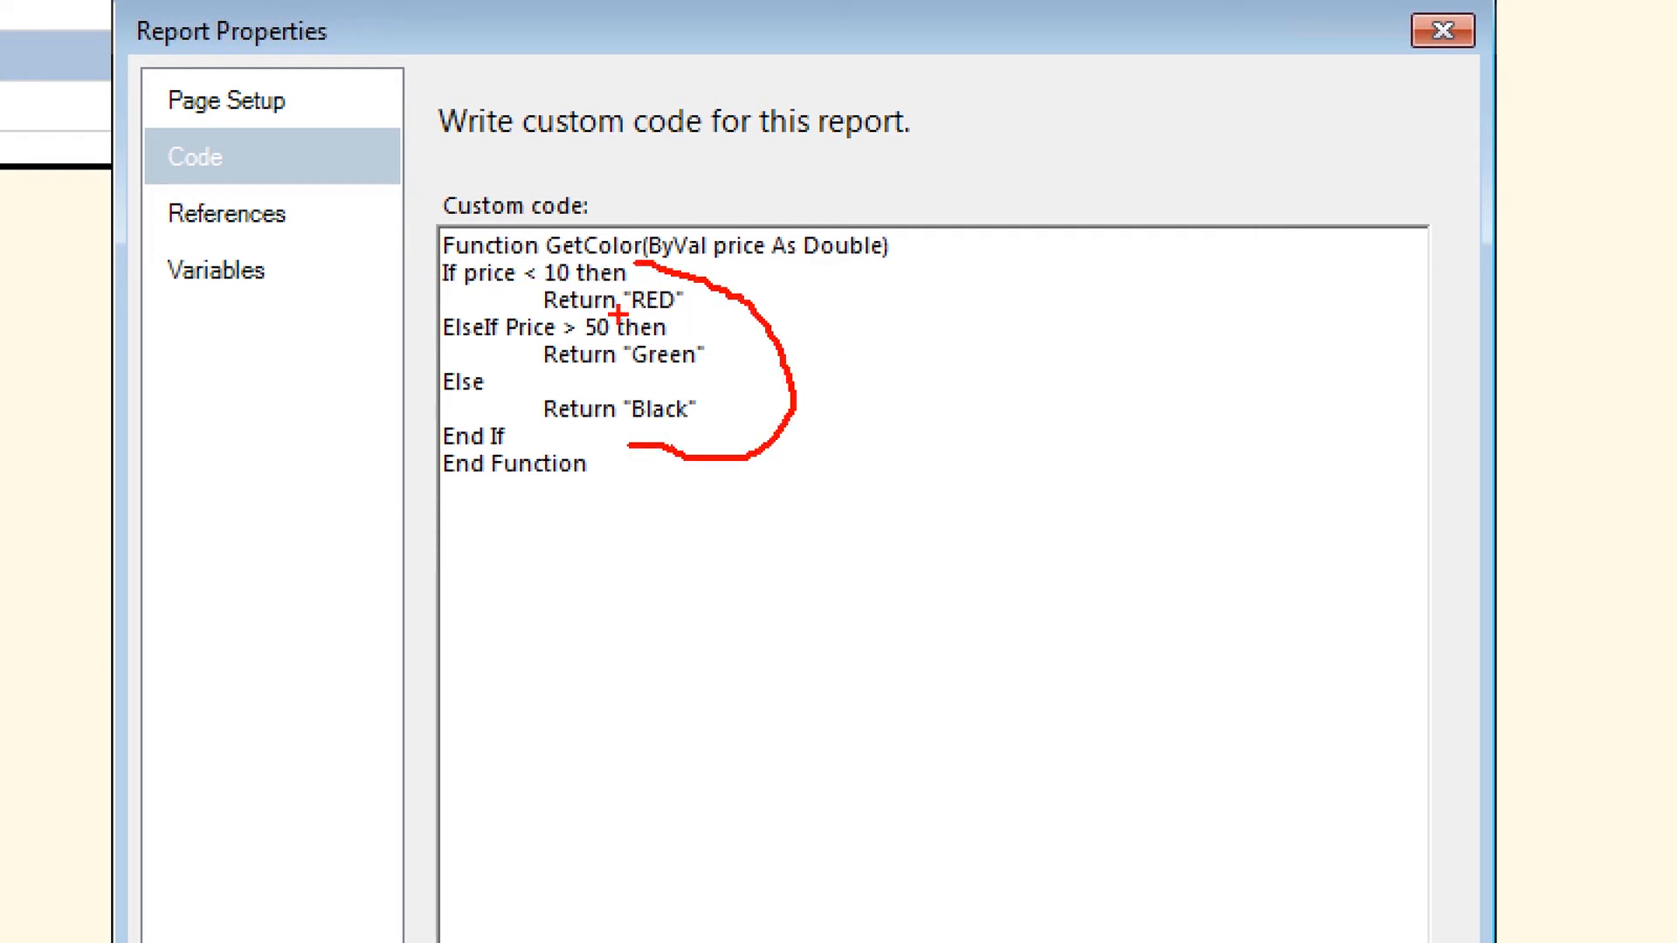
left_click_drag(618, 314, 653, 320)
left_click_drag(643, 378, 688, 378)
key("Escape")
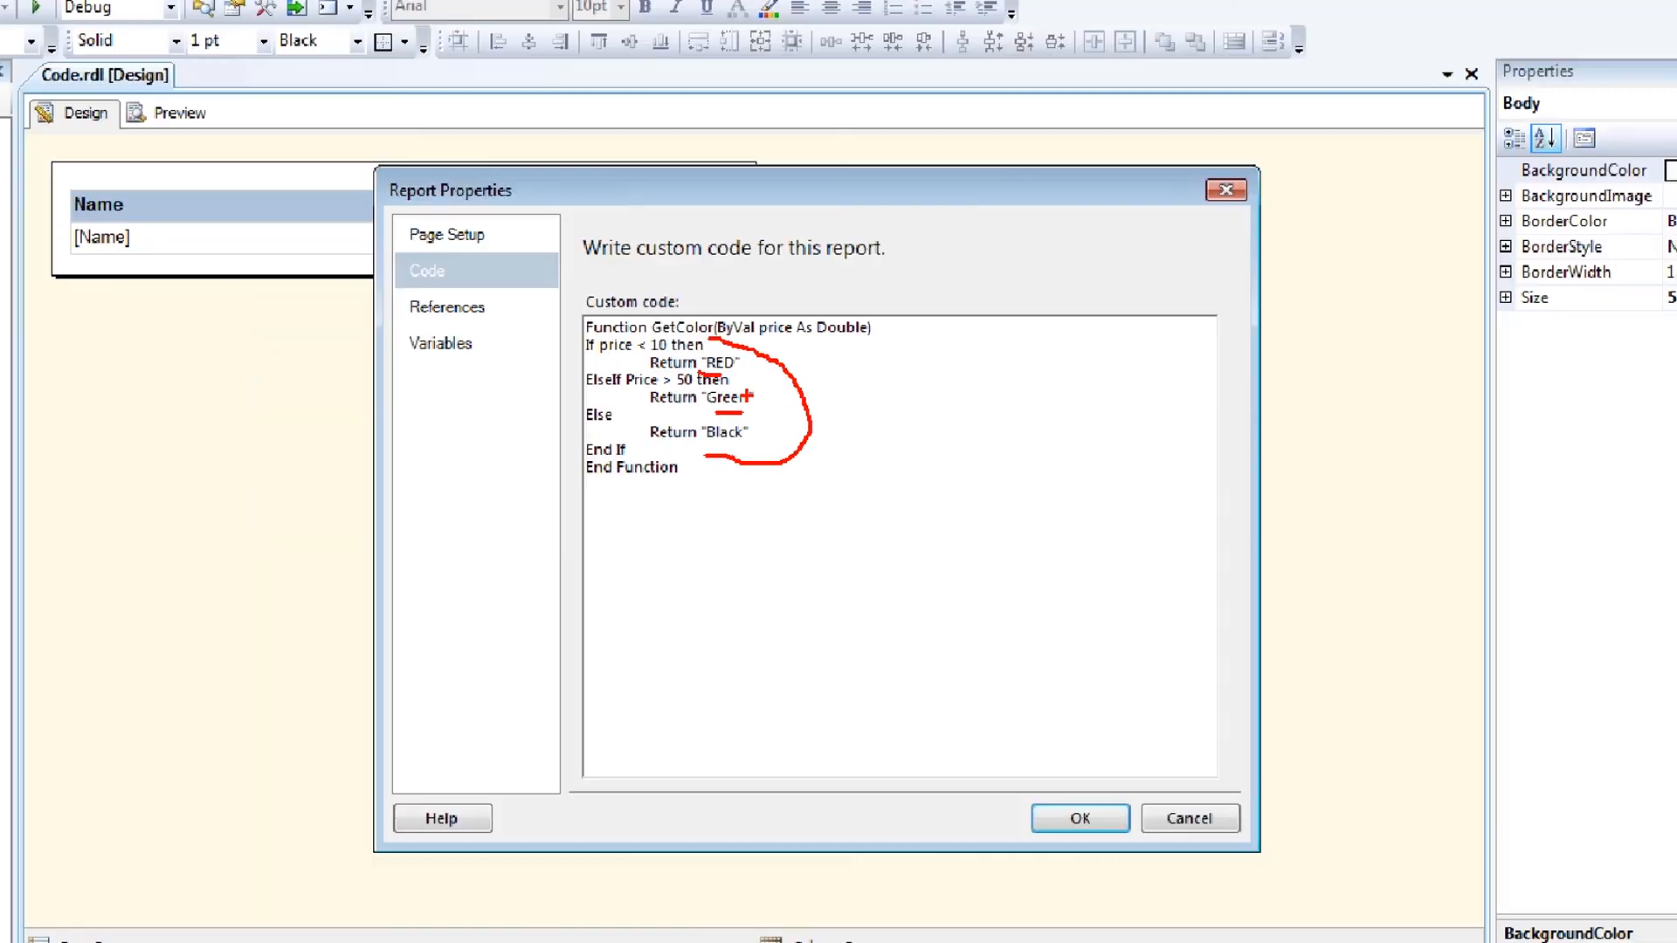
left_click_drag(835, 405, 692, 310)
left_click(819, 422)
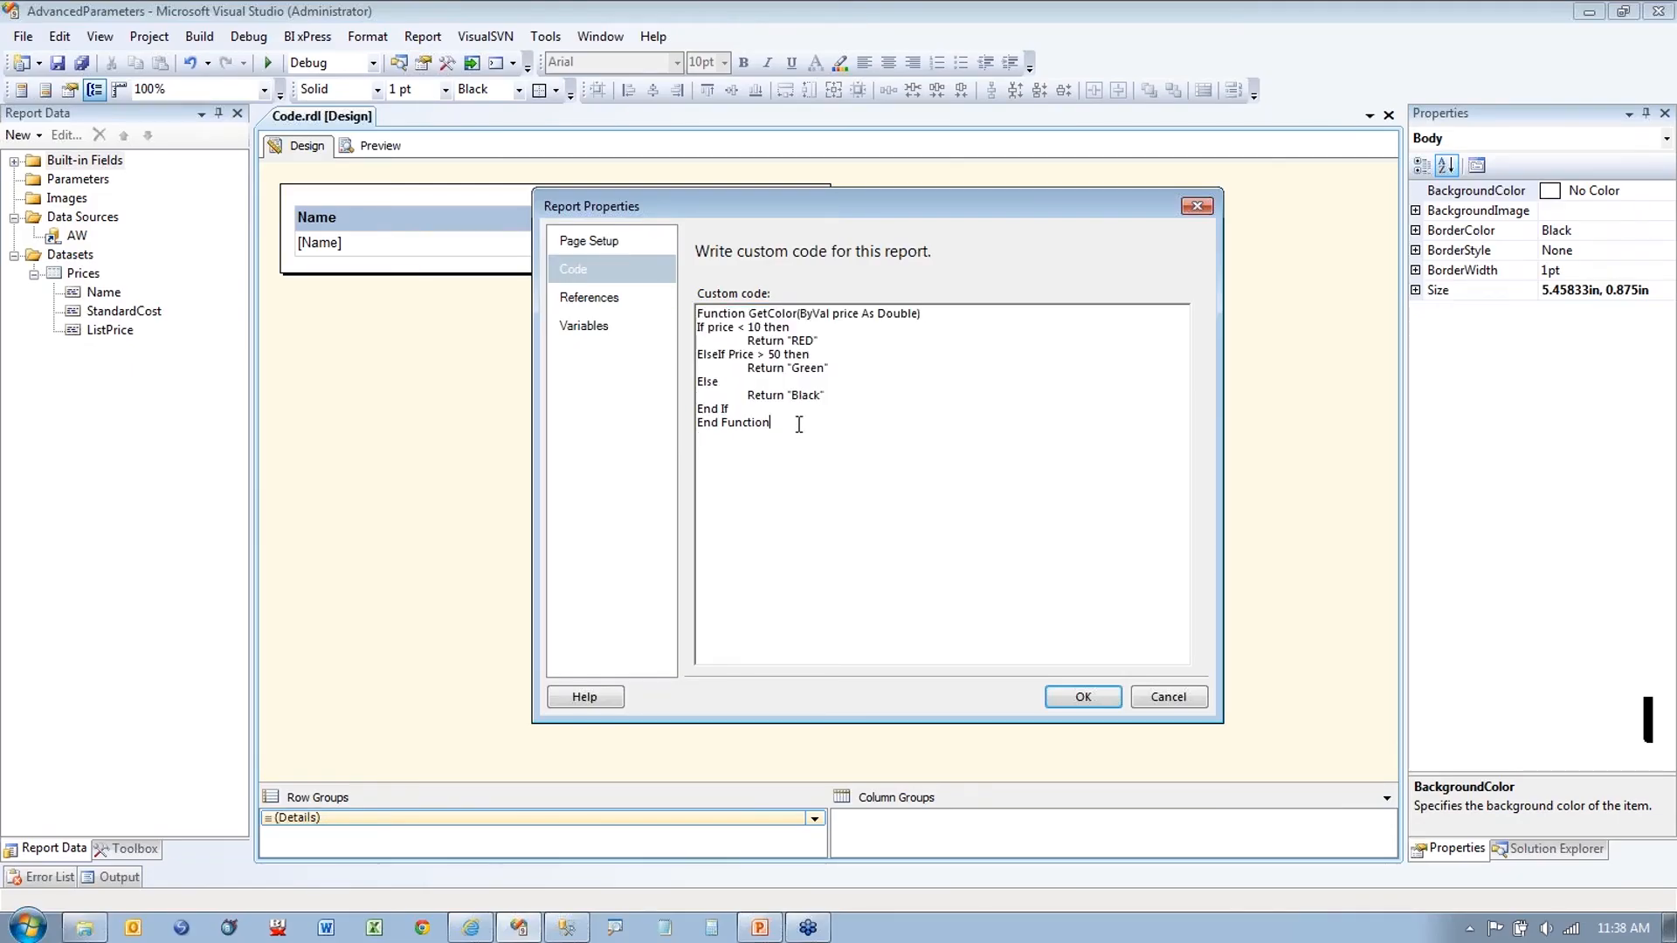
left_click_drag(798, 425, 696, 424)
left_click(820, 423)
left_click(786, 408)
left_click(828, 437)
left_click(1167, 697)
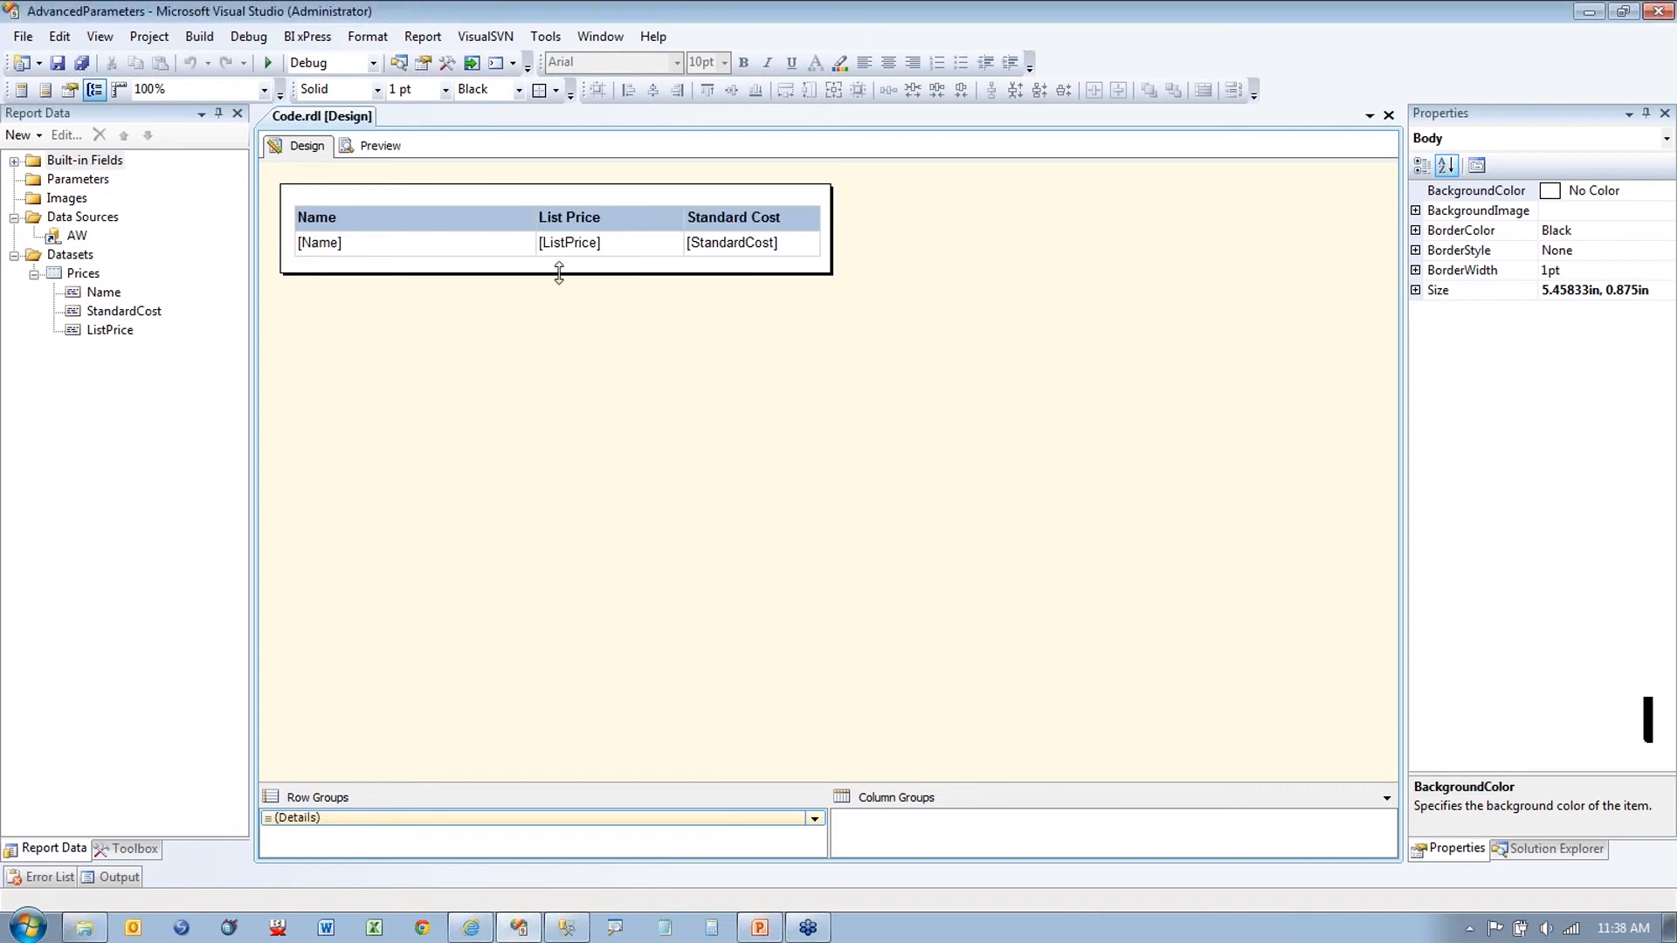
Step: Preview Code.rdl and scroll down the pages to check the coloured List Price values
left_click(392, 148)
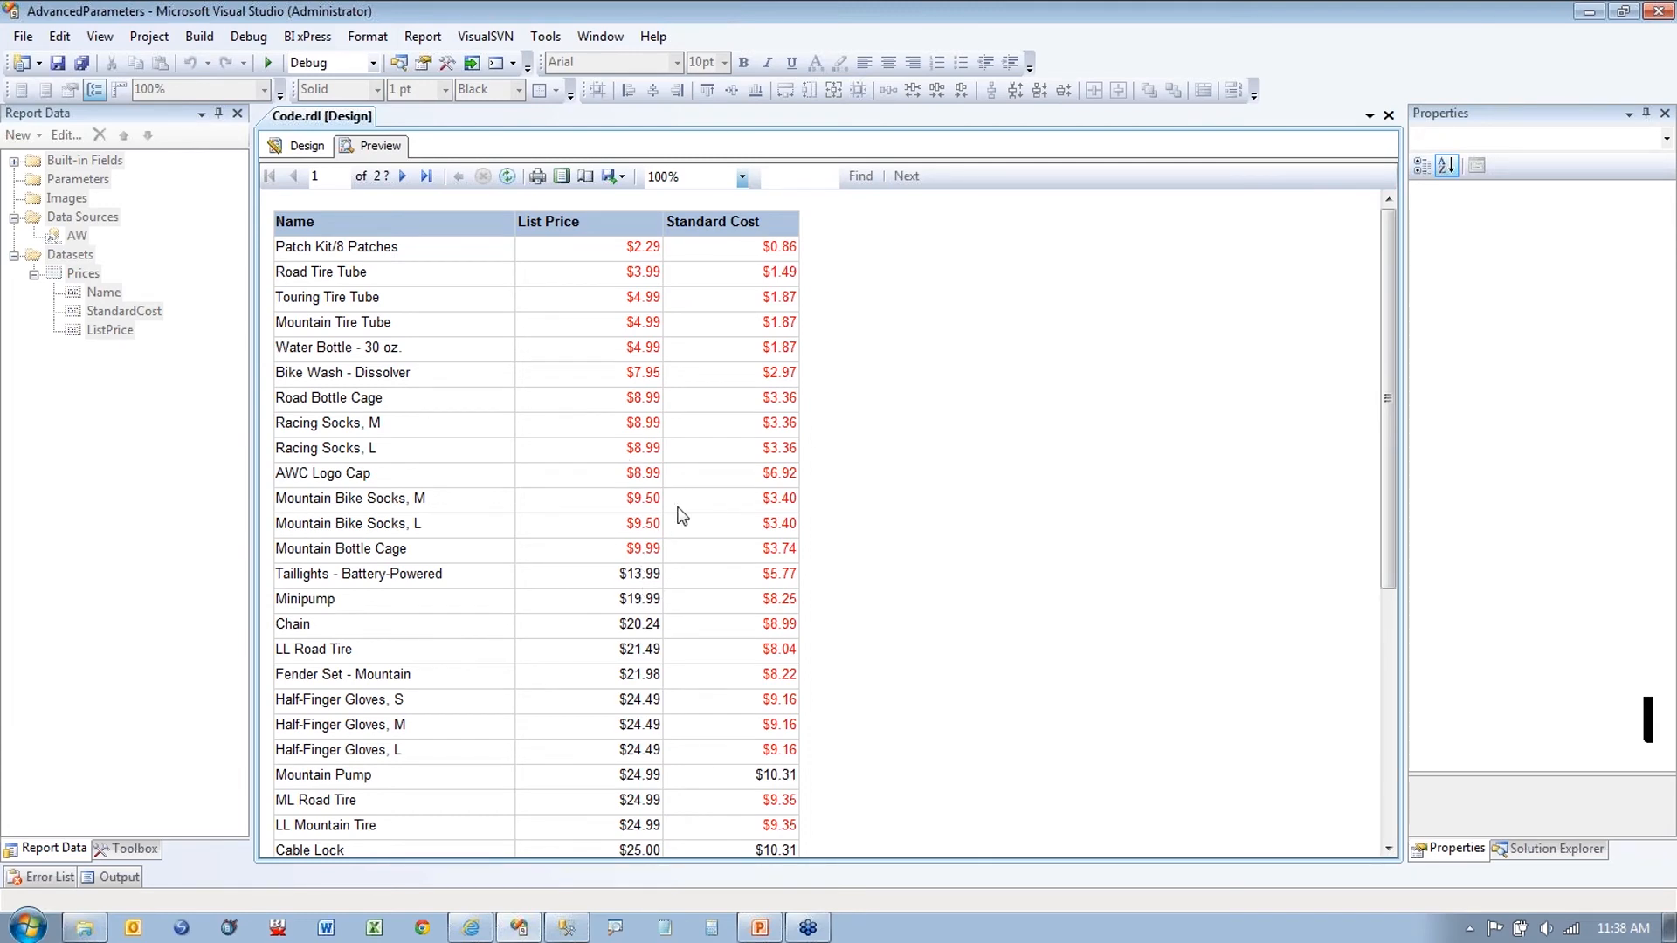
scroll(999, 544, "down", 5)
scroll(999, 543, "down", 10)
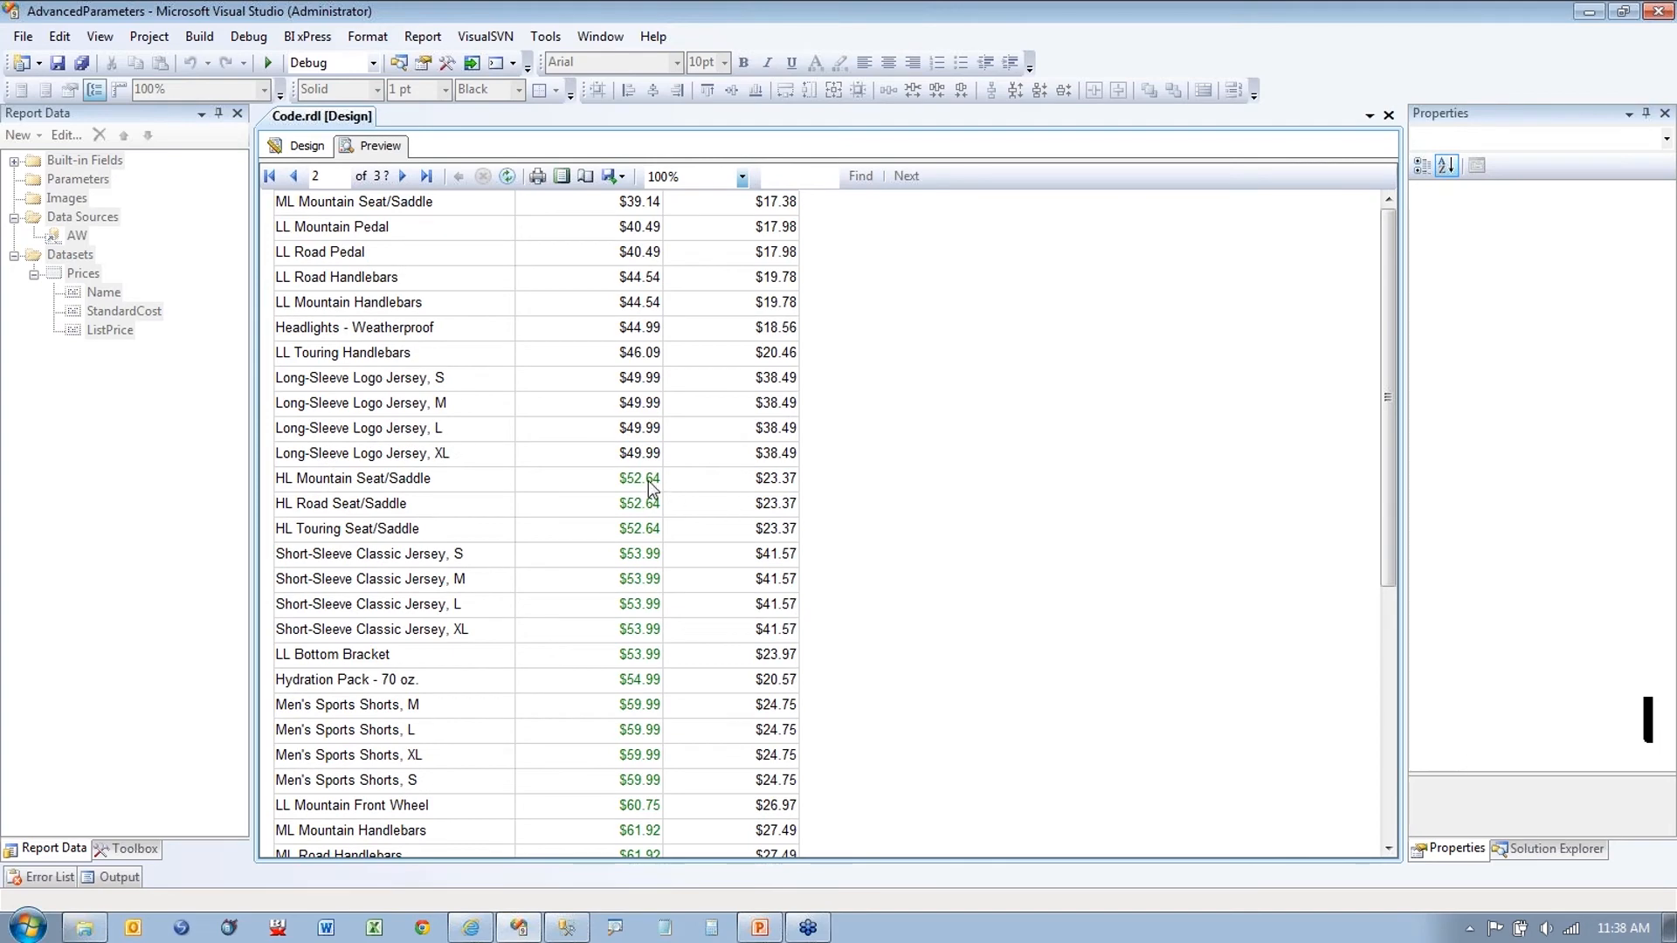
scroll(861, 527, "down", 6)
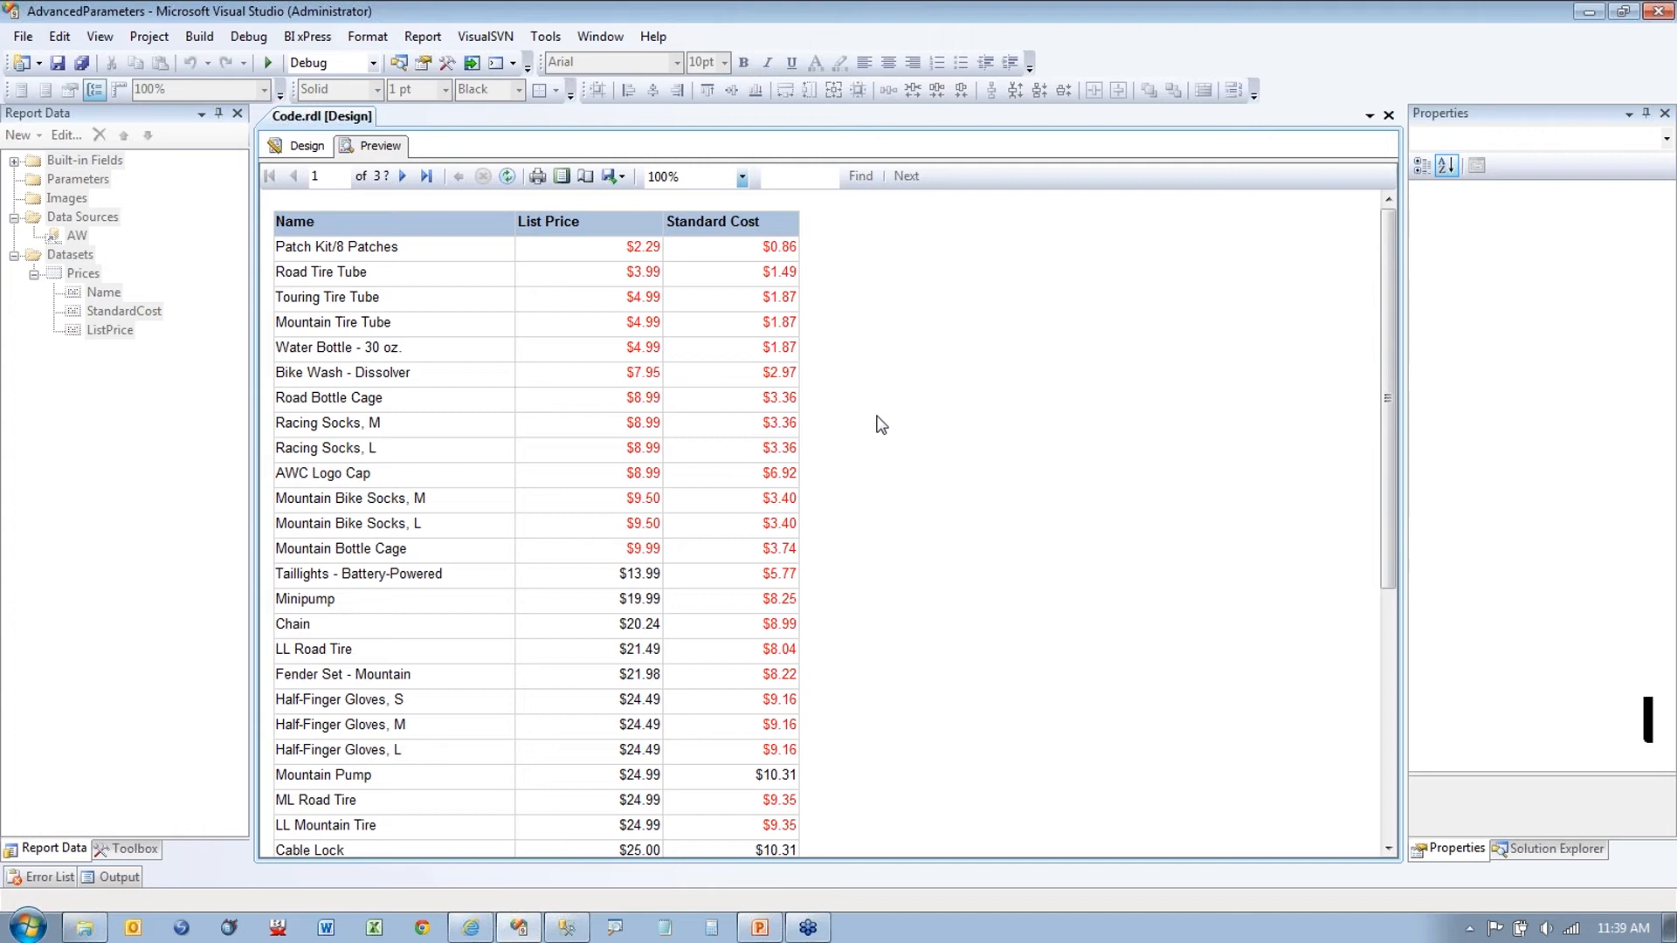
Step: Return to Design and add a new parameter under the Parameters folder
left_click(306, 148)
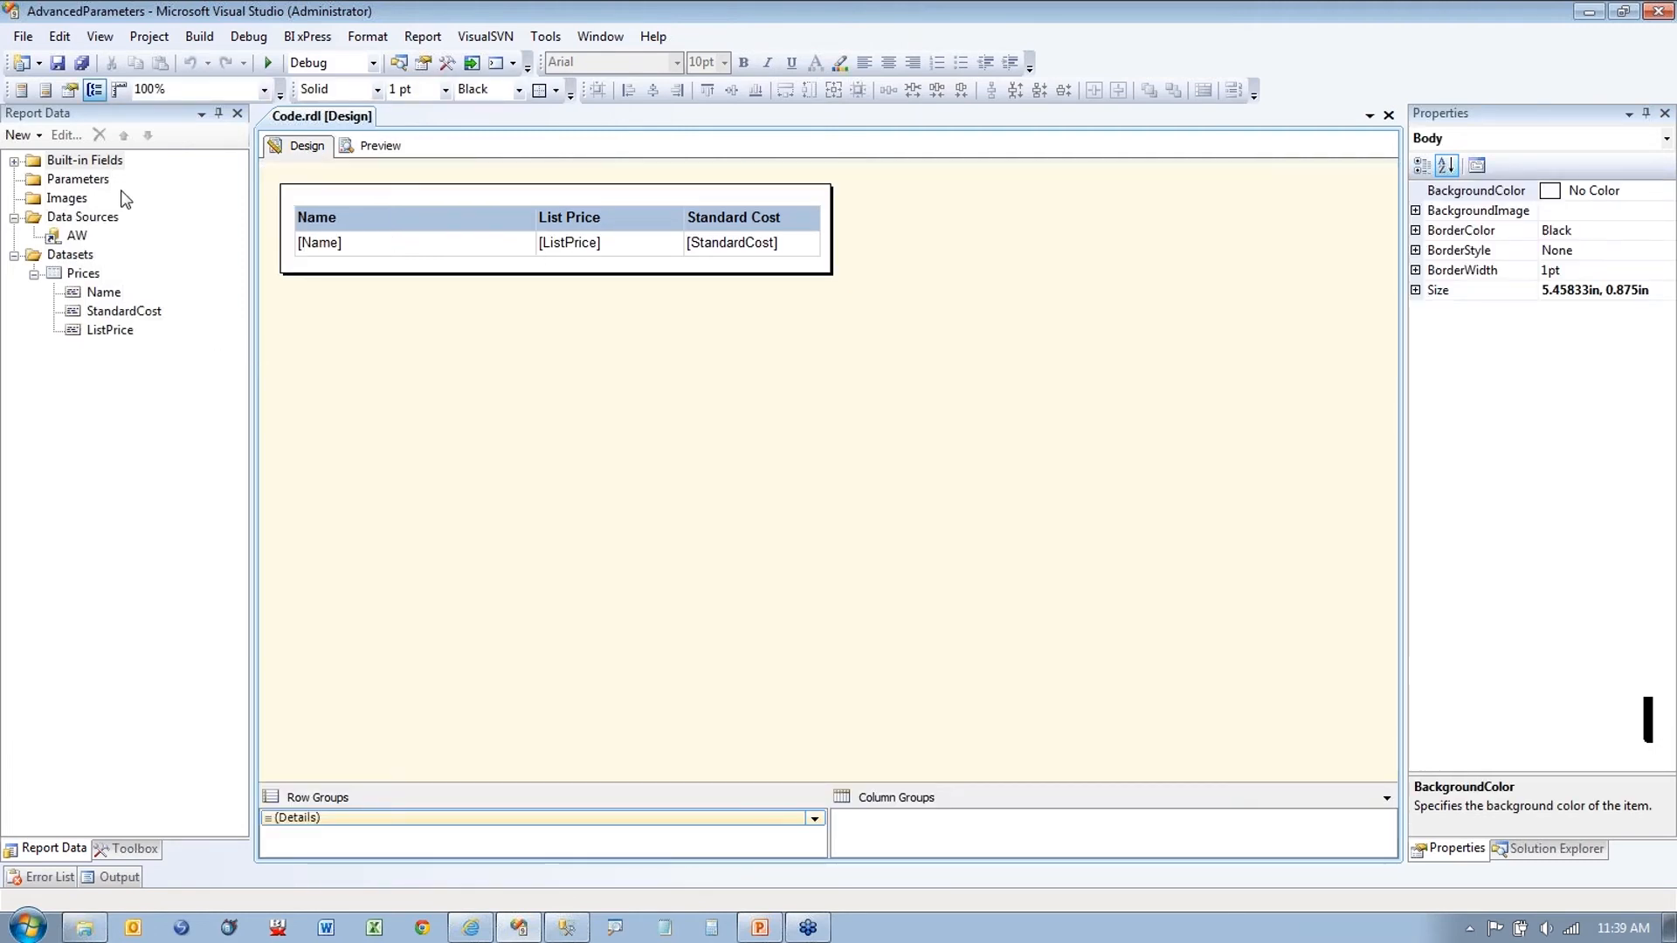
left_click(84, 276)
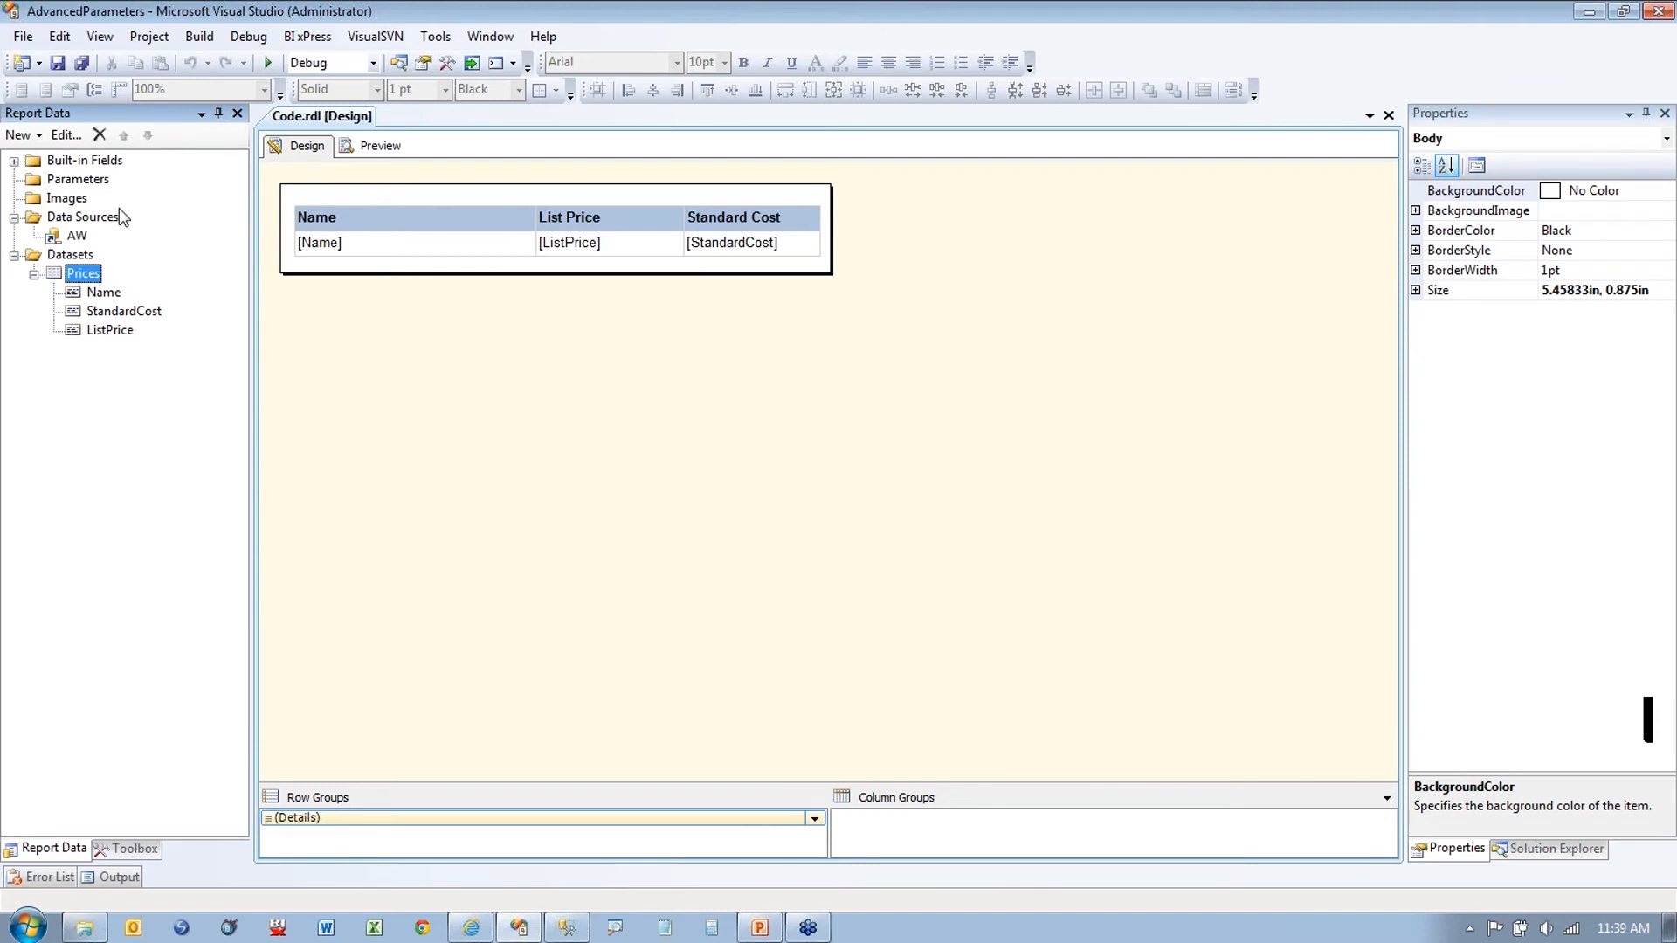
left_click(78, 179)
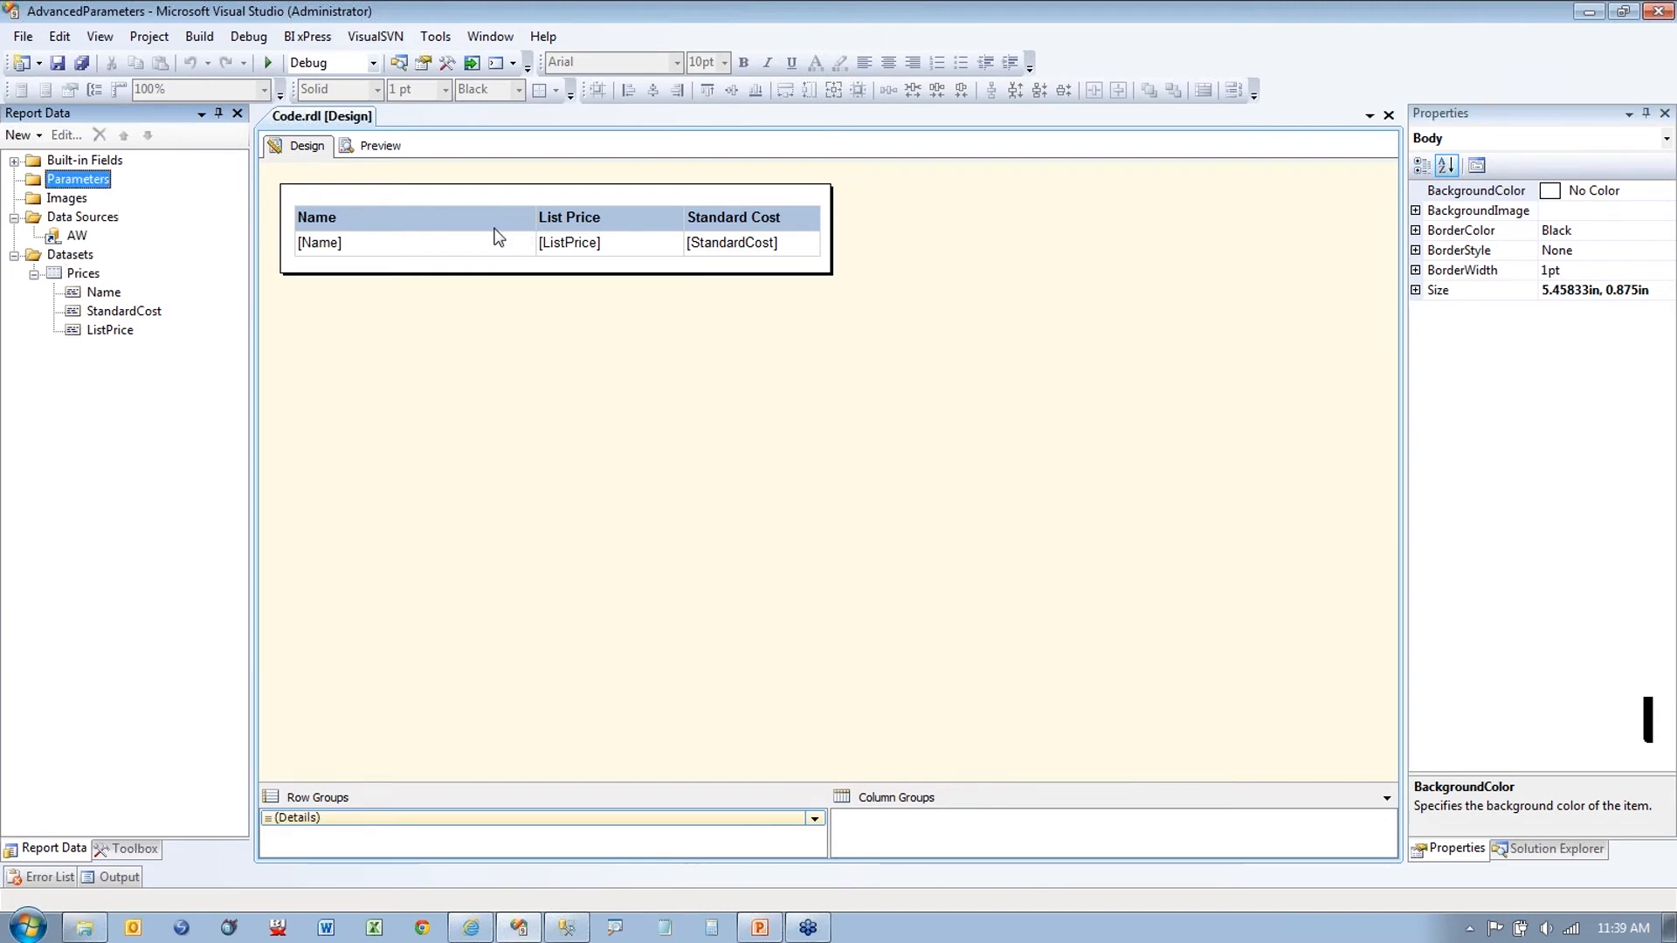
right_click(94, 186)
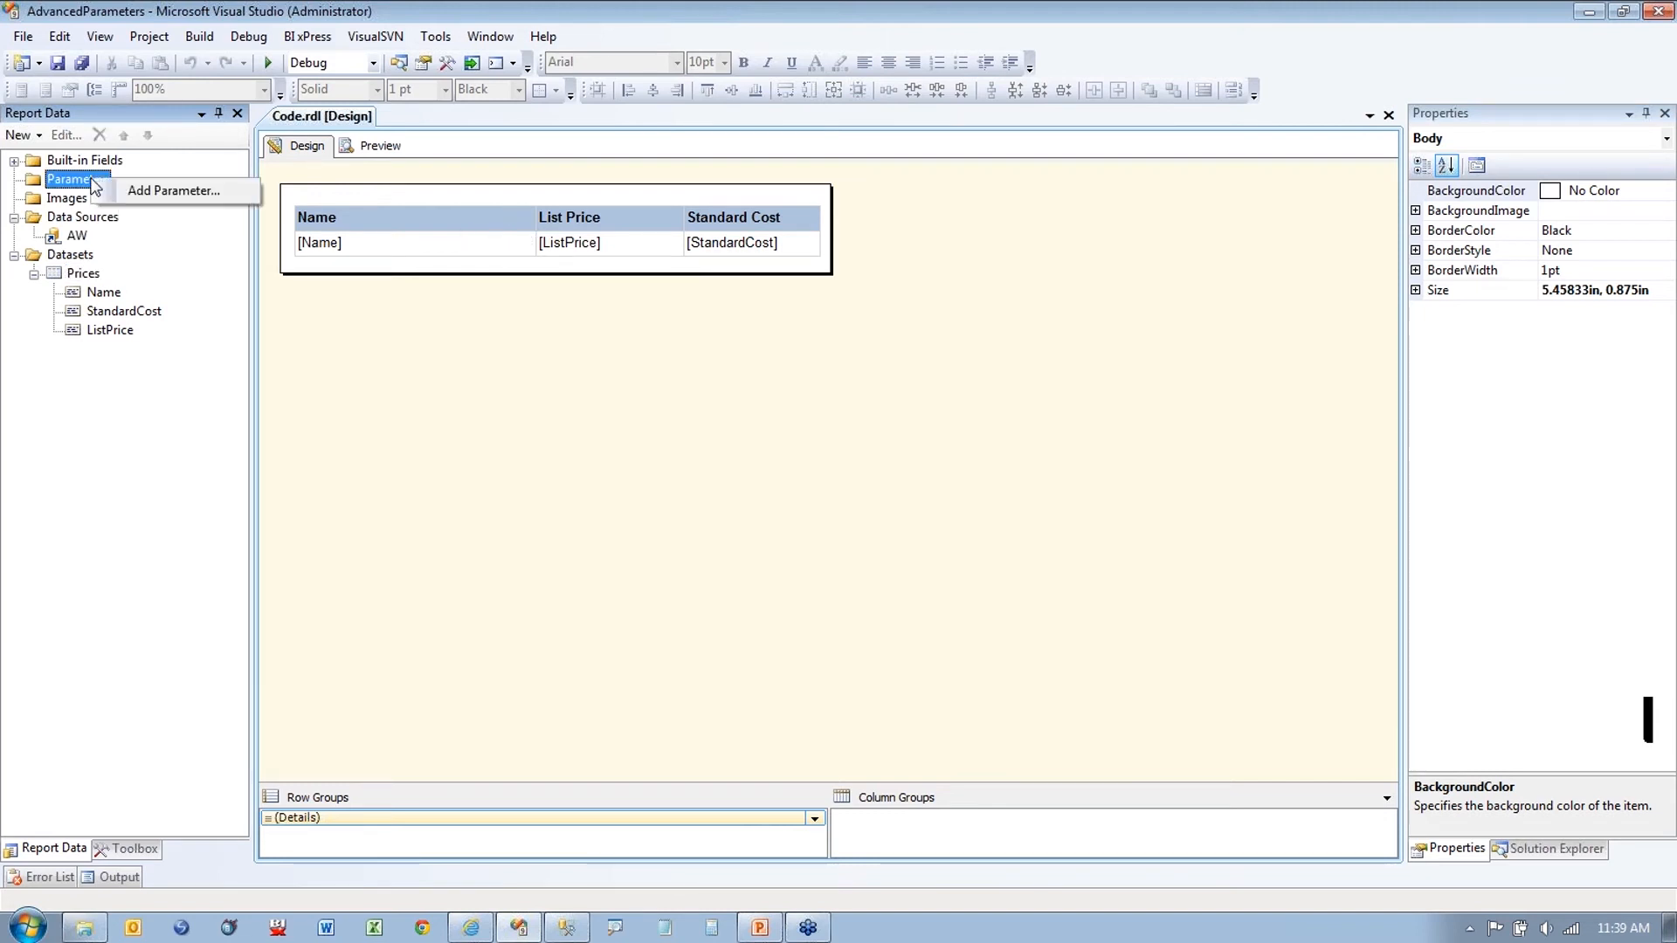
left_click(173, 191)
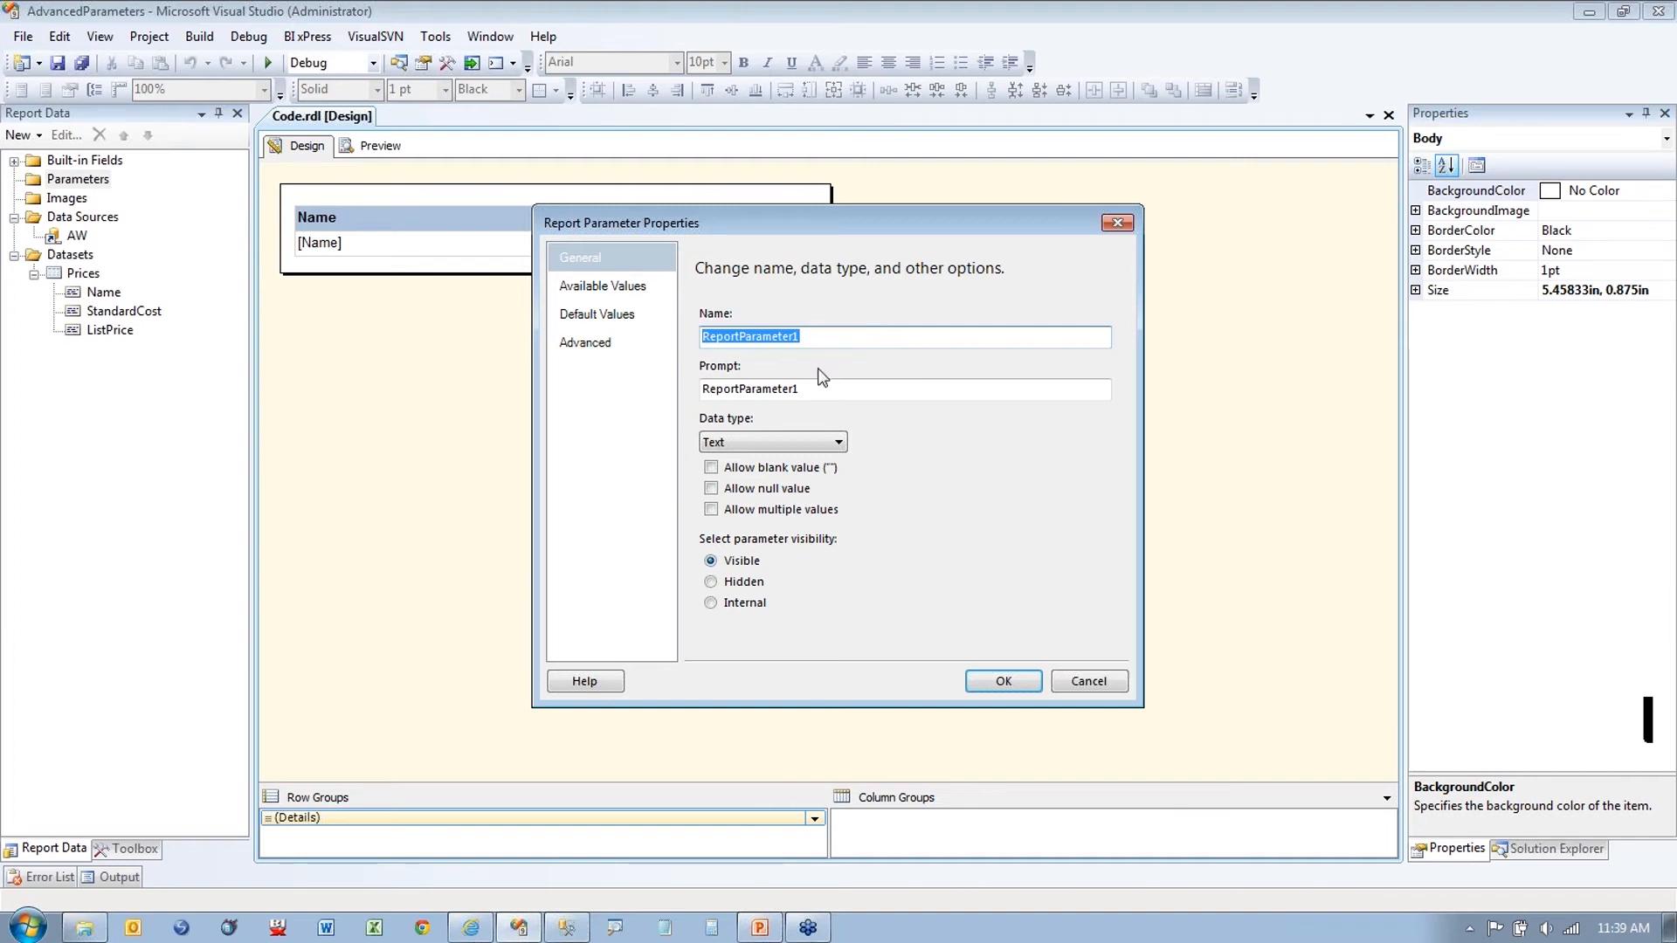
Step: Name the parameter ColorMode with prompt 'Select Color Mode' and Boolean data type
left_click_drag(783, 388, 664, 373)
double_click(824, 337)
type("ColorMode")
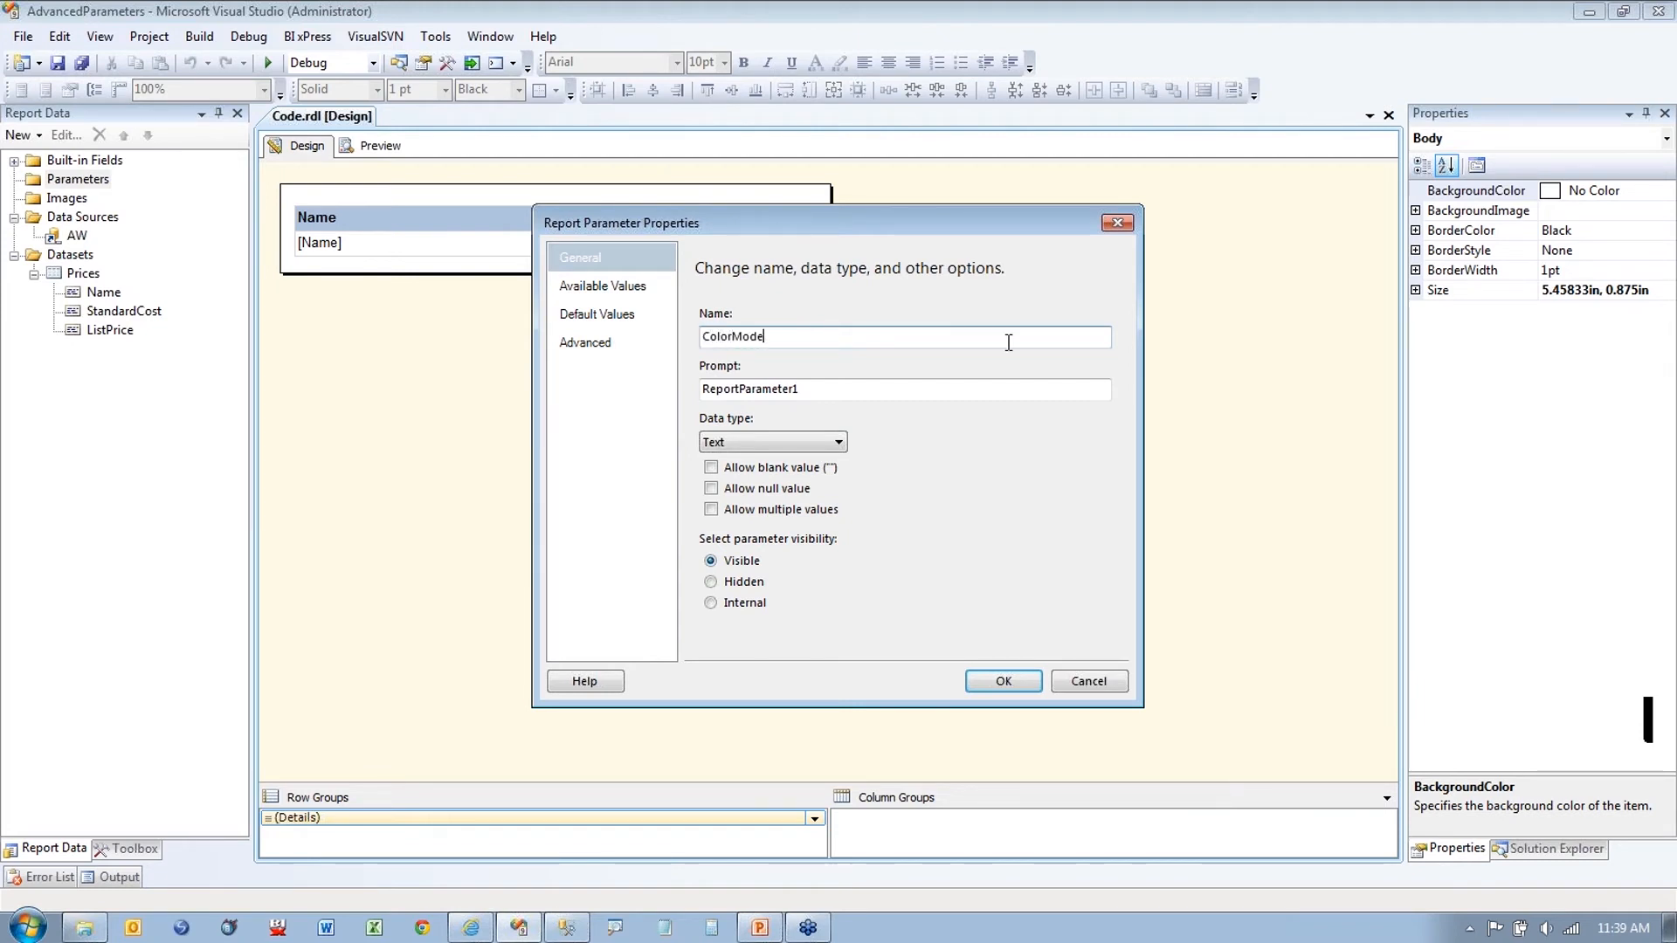
double_click(882, 389)
type("Re")
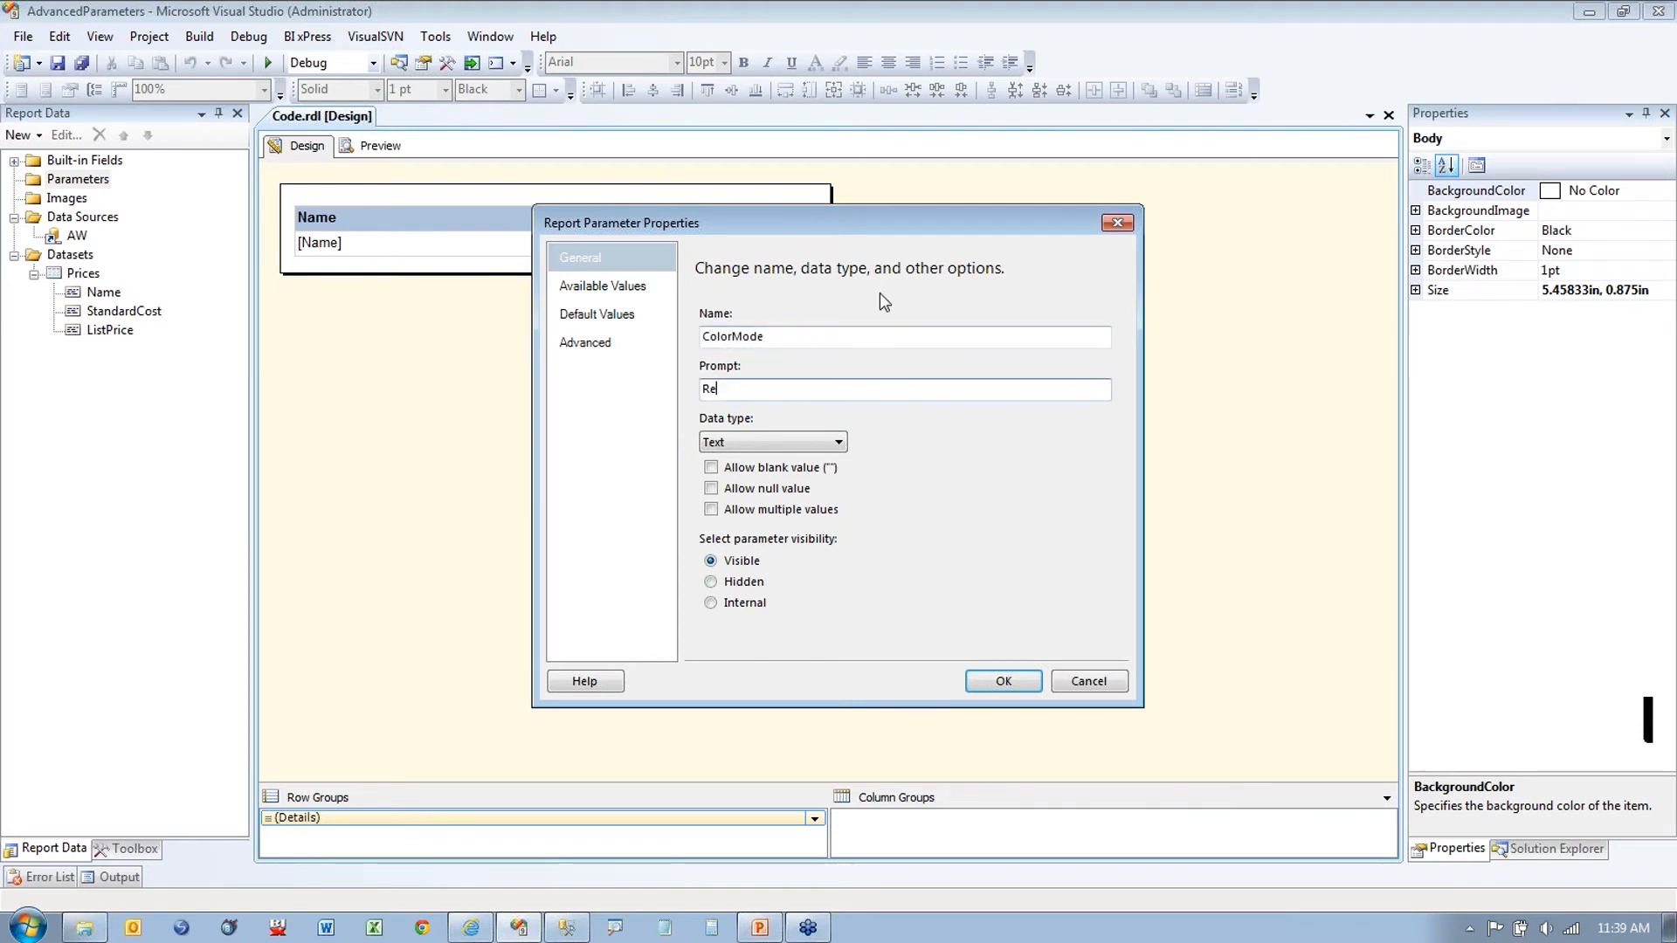
key("BackSpace")
key("BackSpace")
type("Select Color Mod")
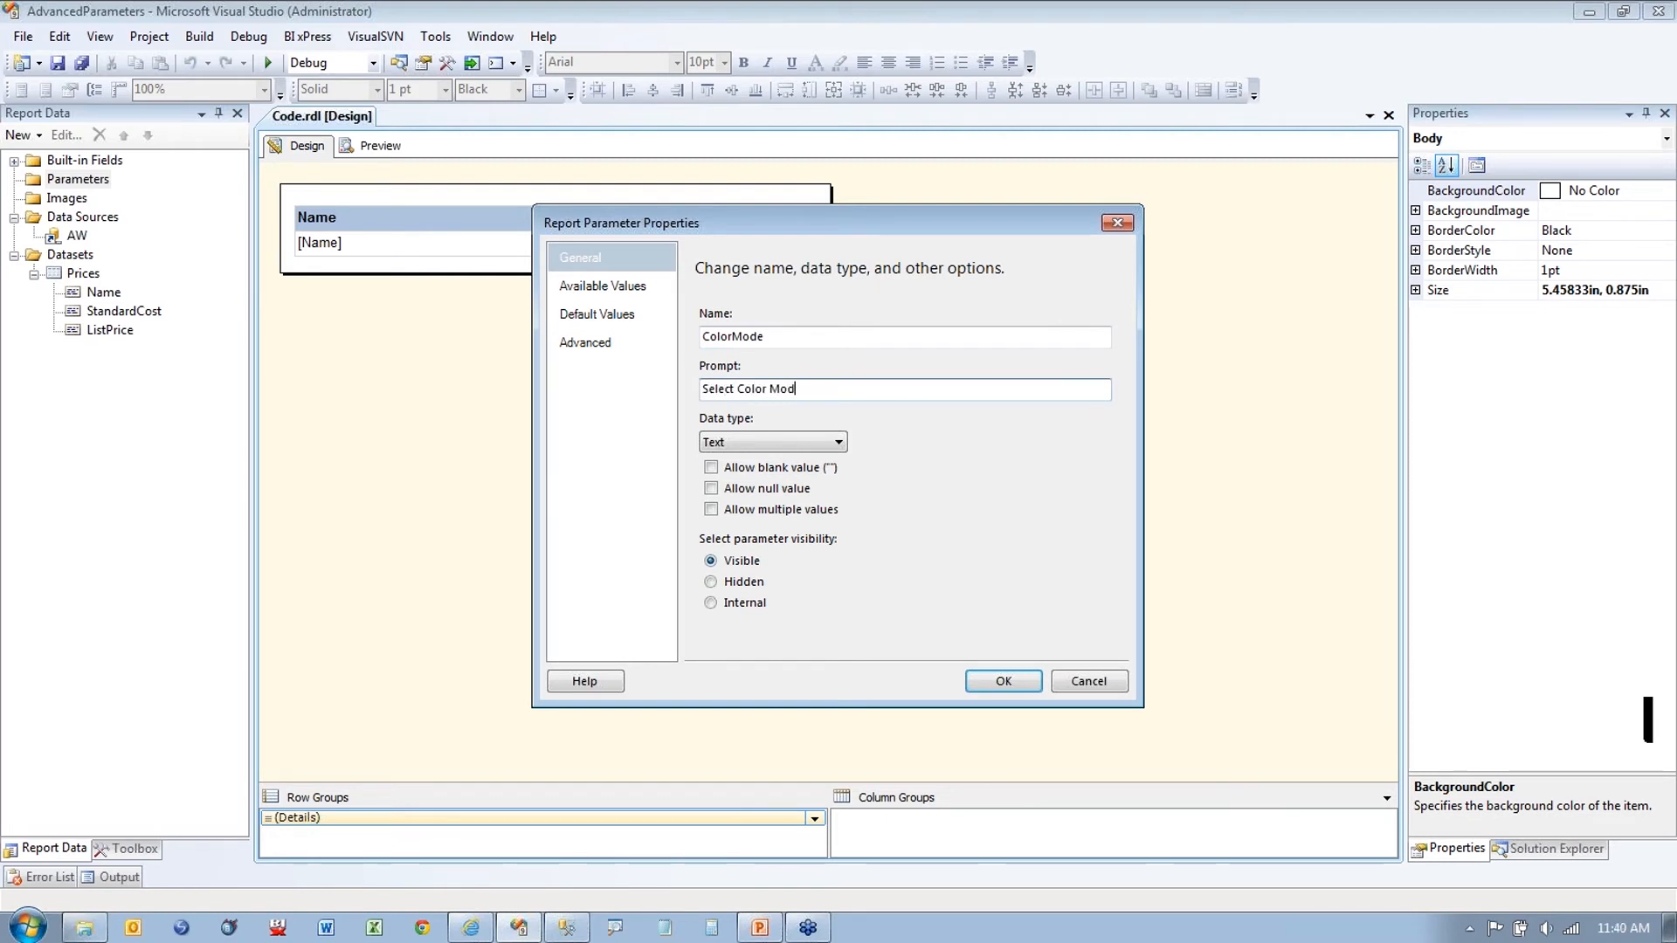
type("e")
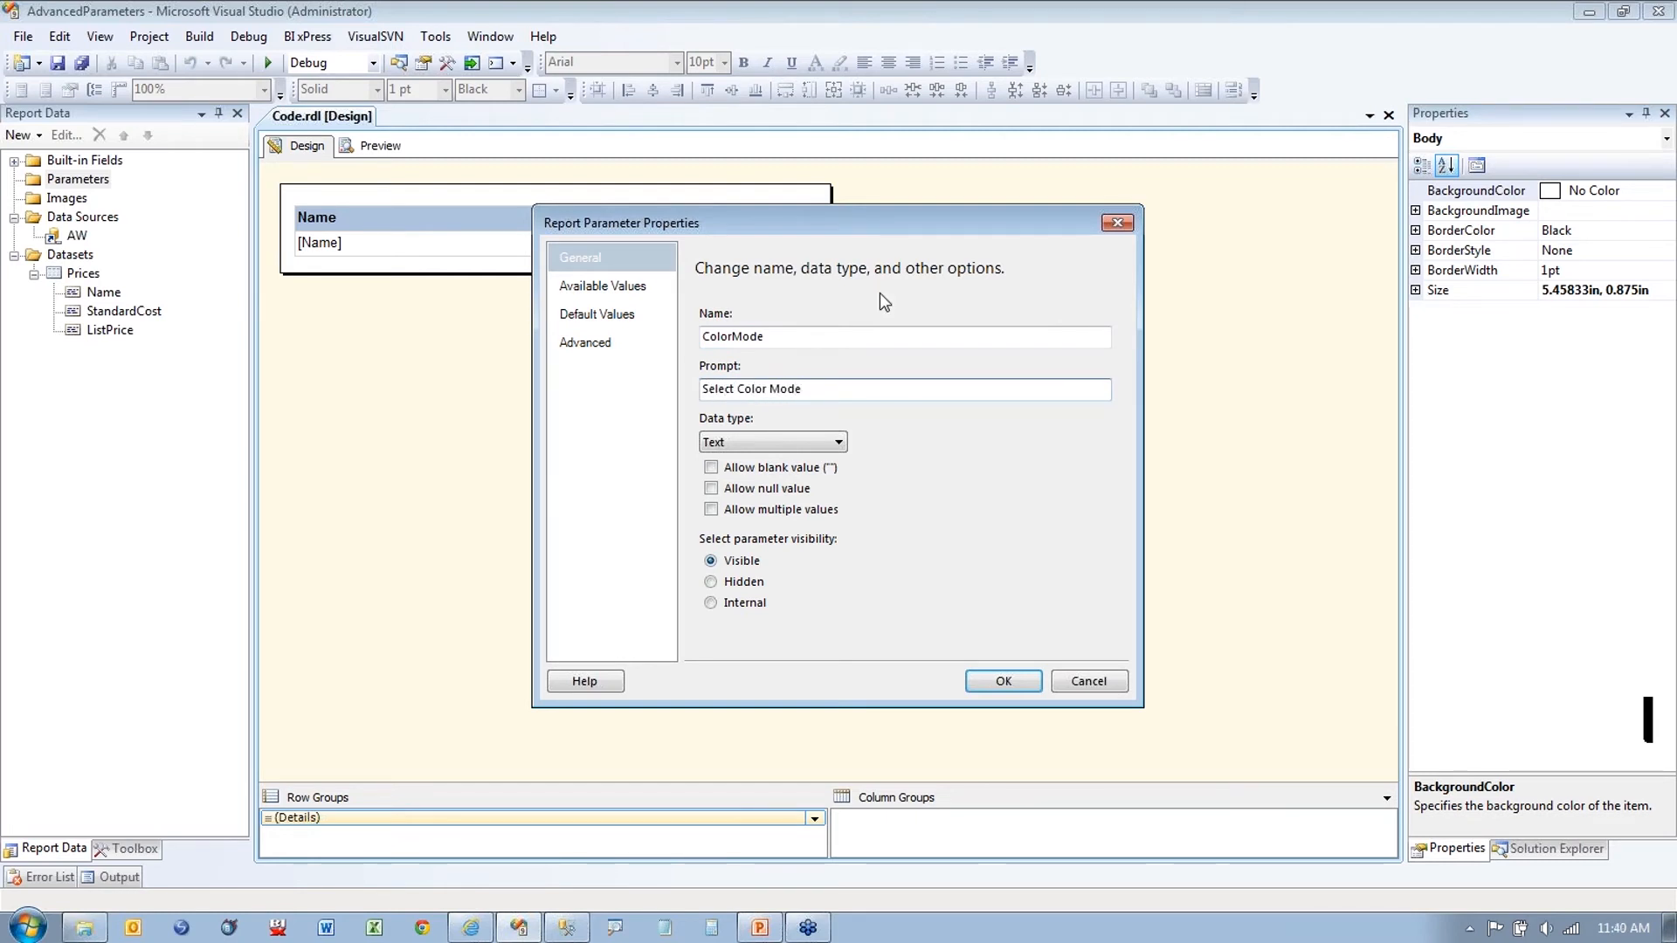
left_click(838, 441)
left_click(798, 477)
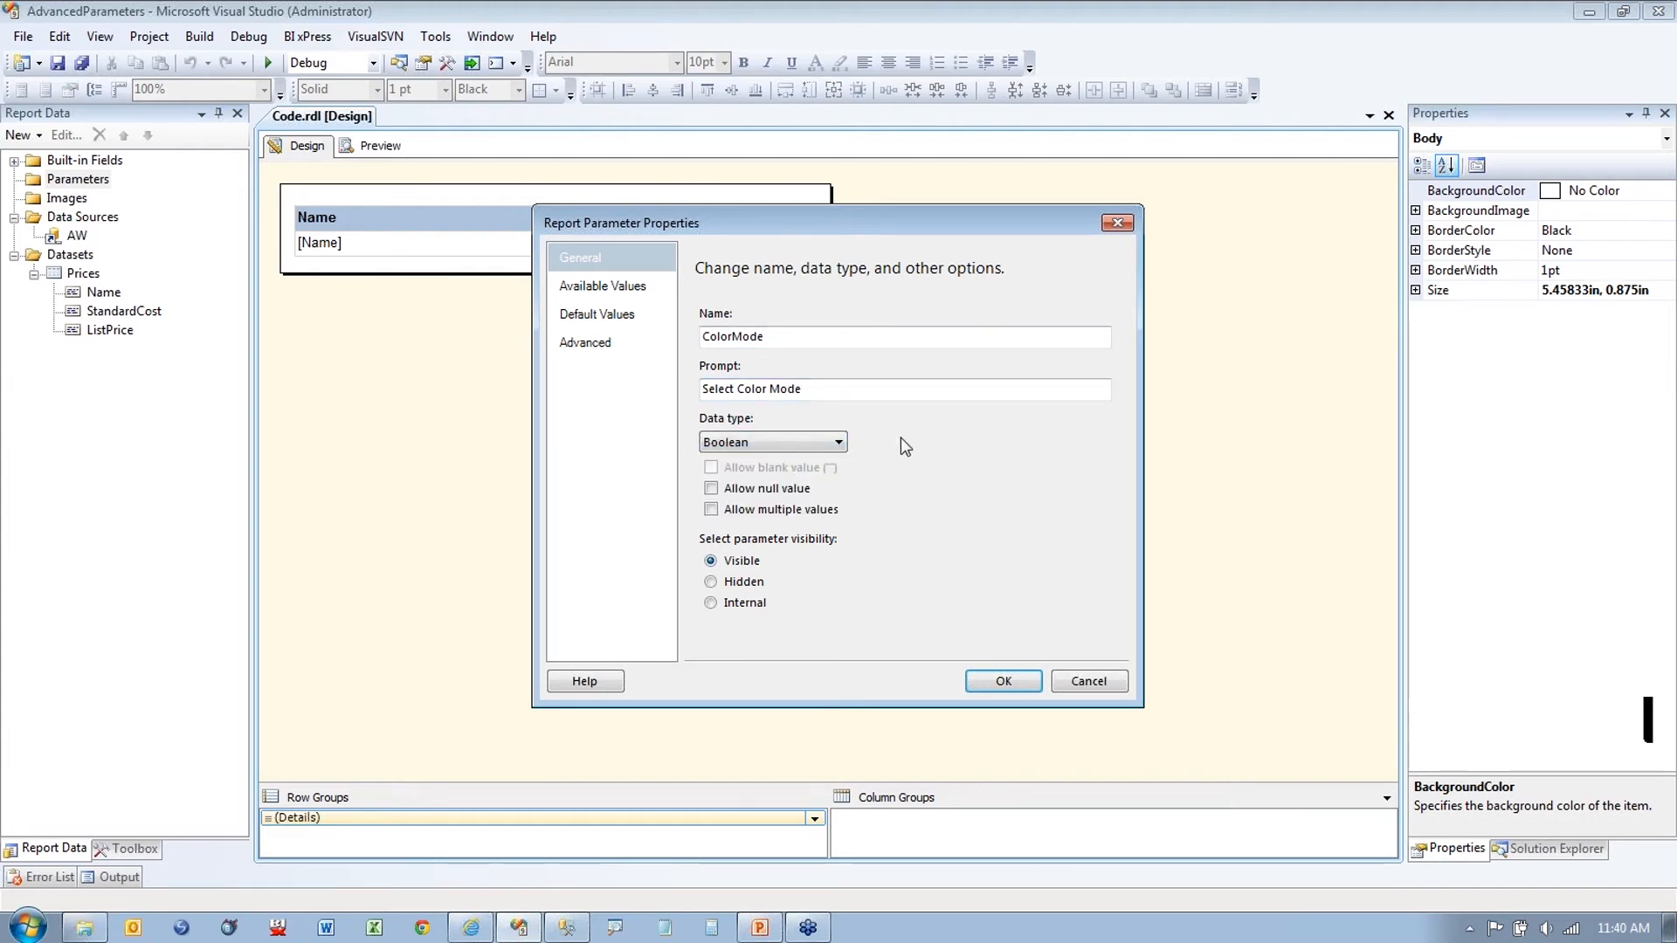
Step: Specify available values 'Black and White' = True and 'Color' = False
left_click(603, 286)
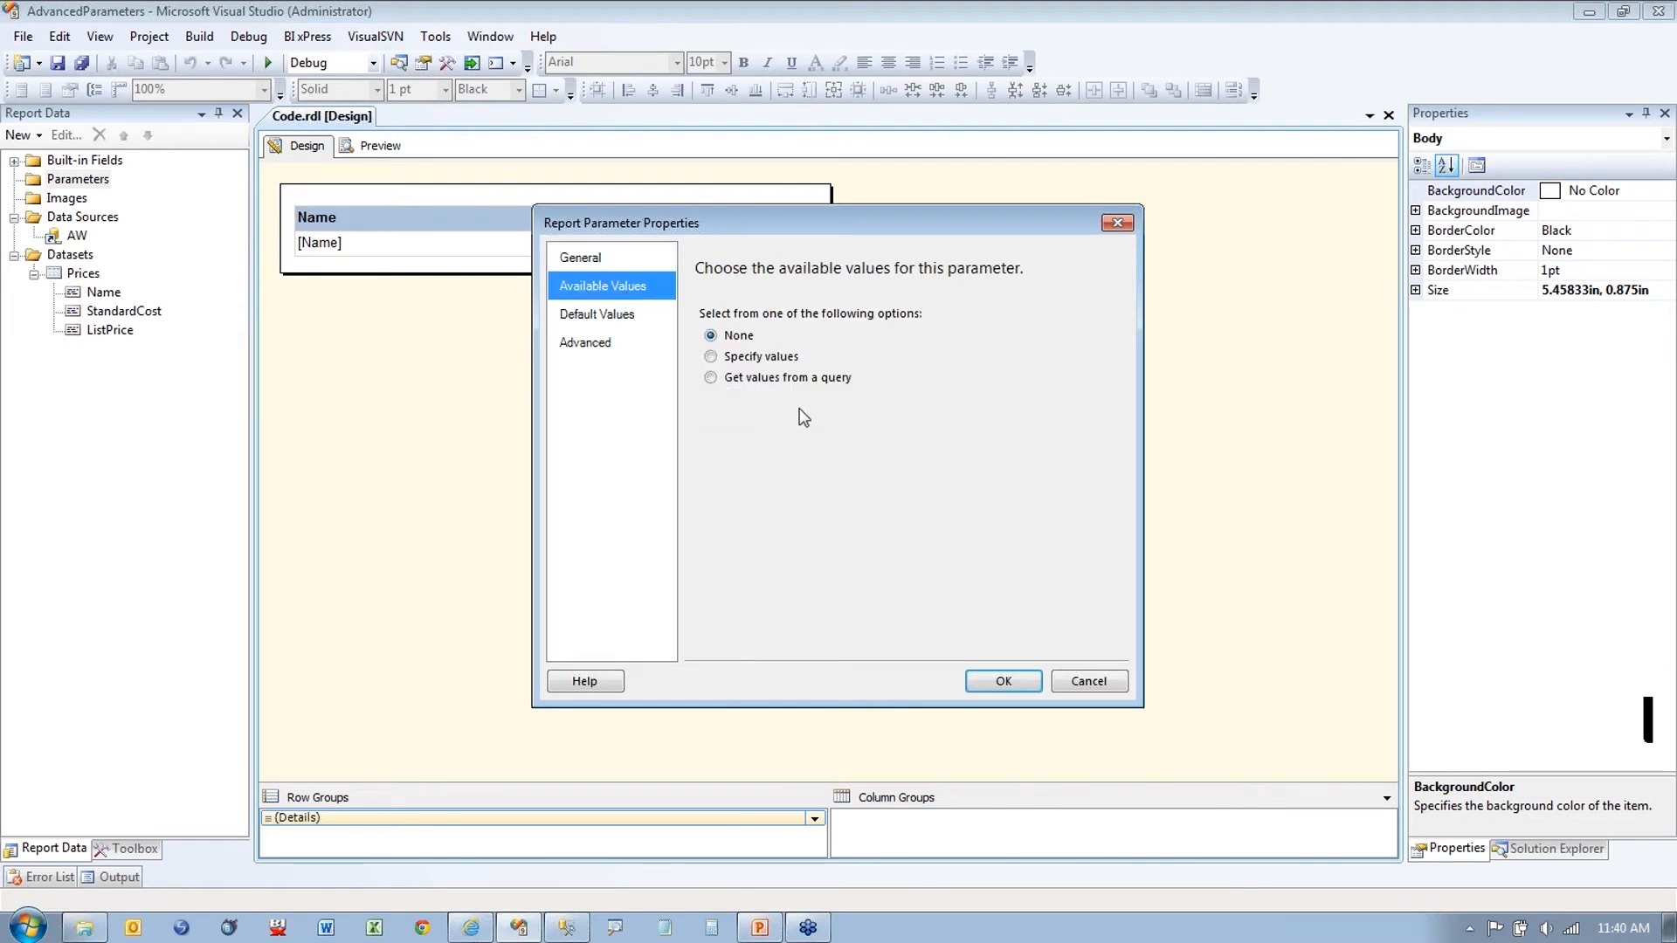
left_click(738, 362)
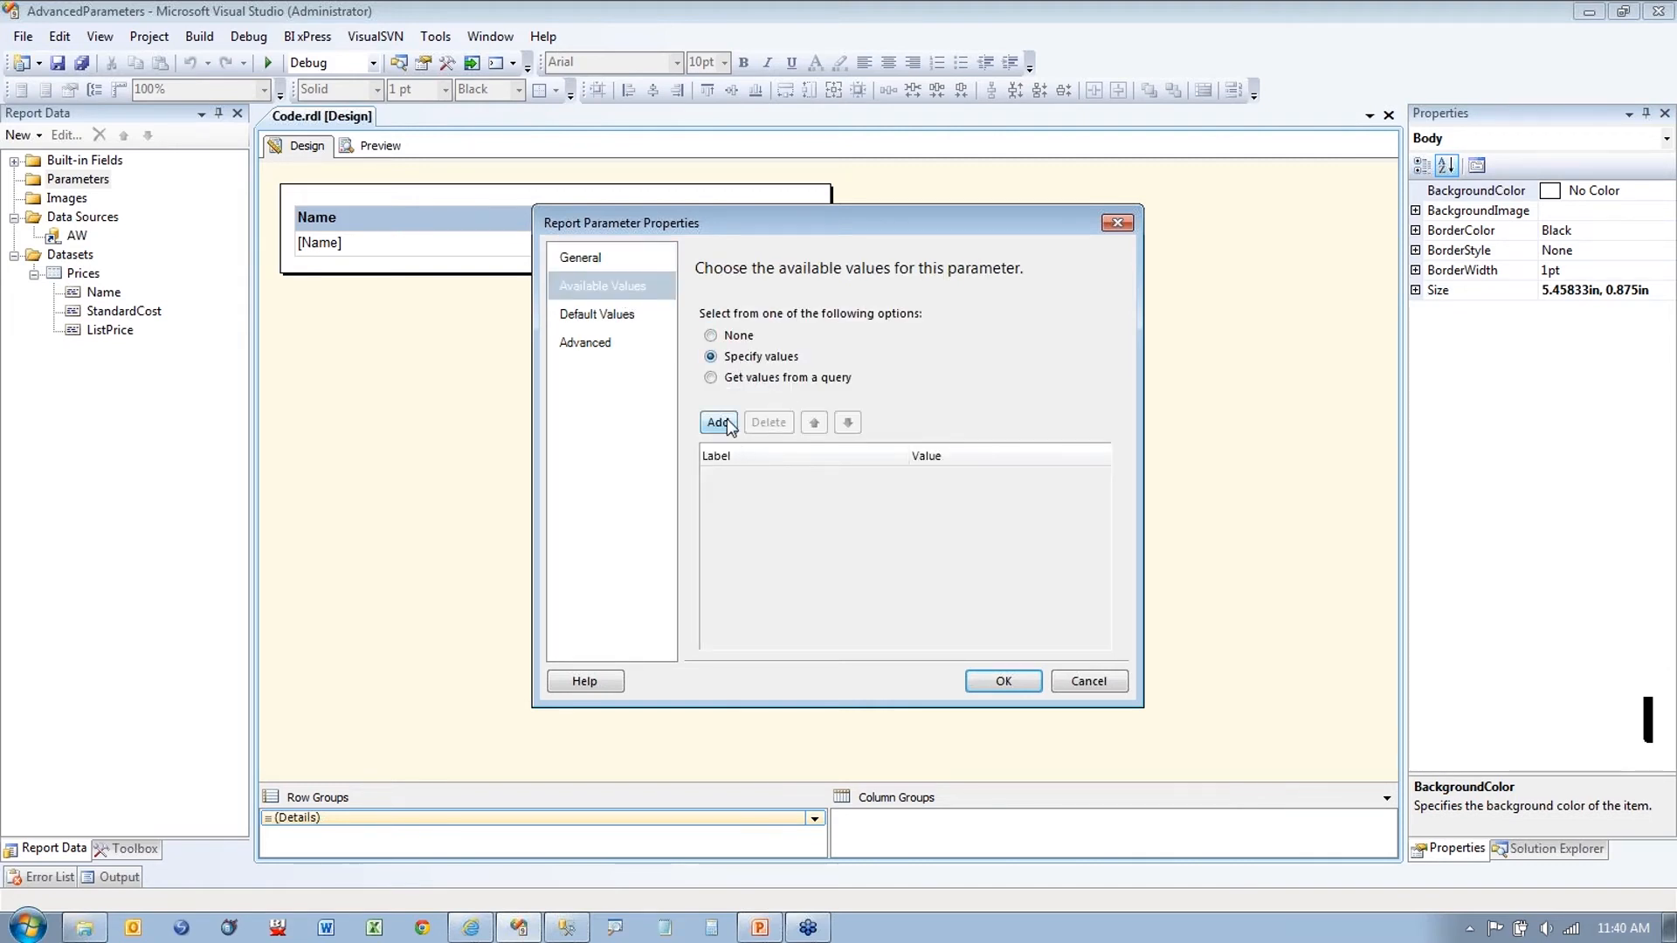
left_click(728, 423)
left_click(719, 423)
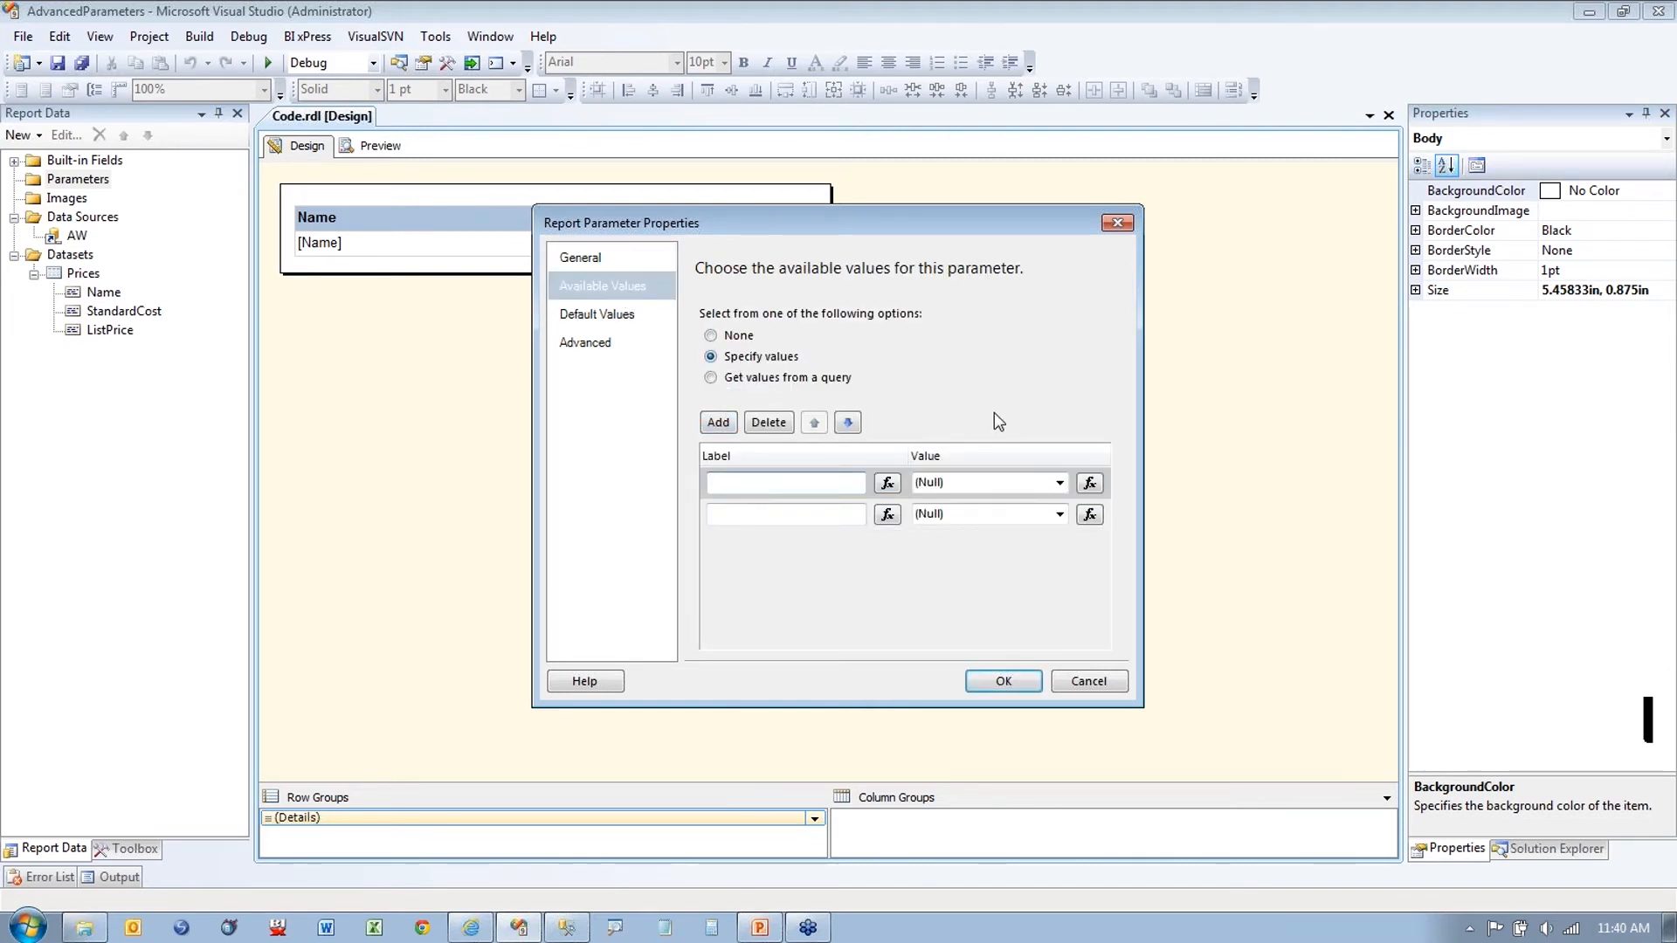
type("Black and White")
left_click(991, 466)
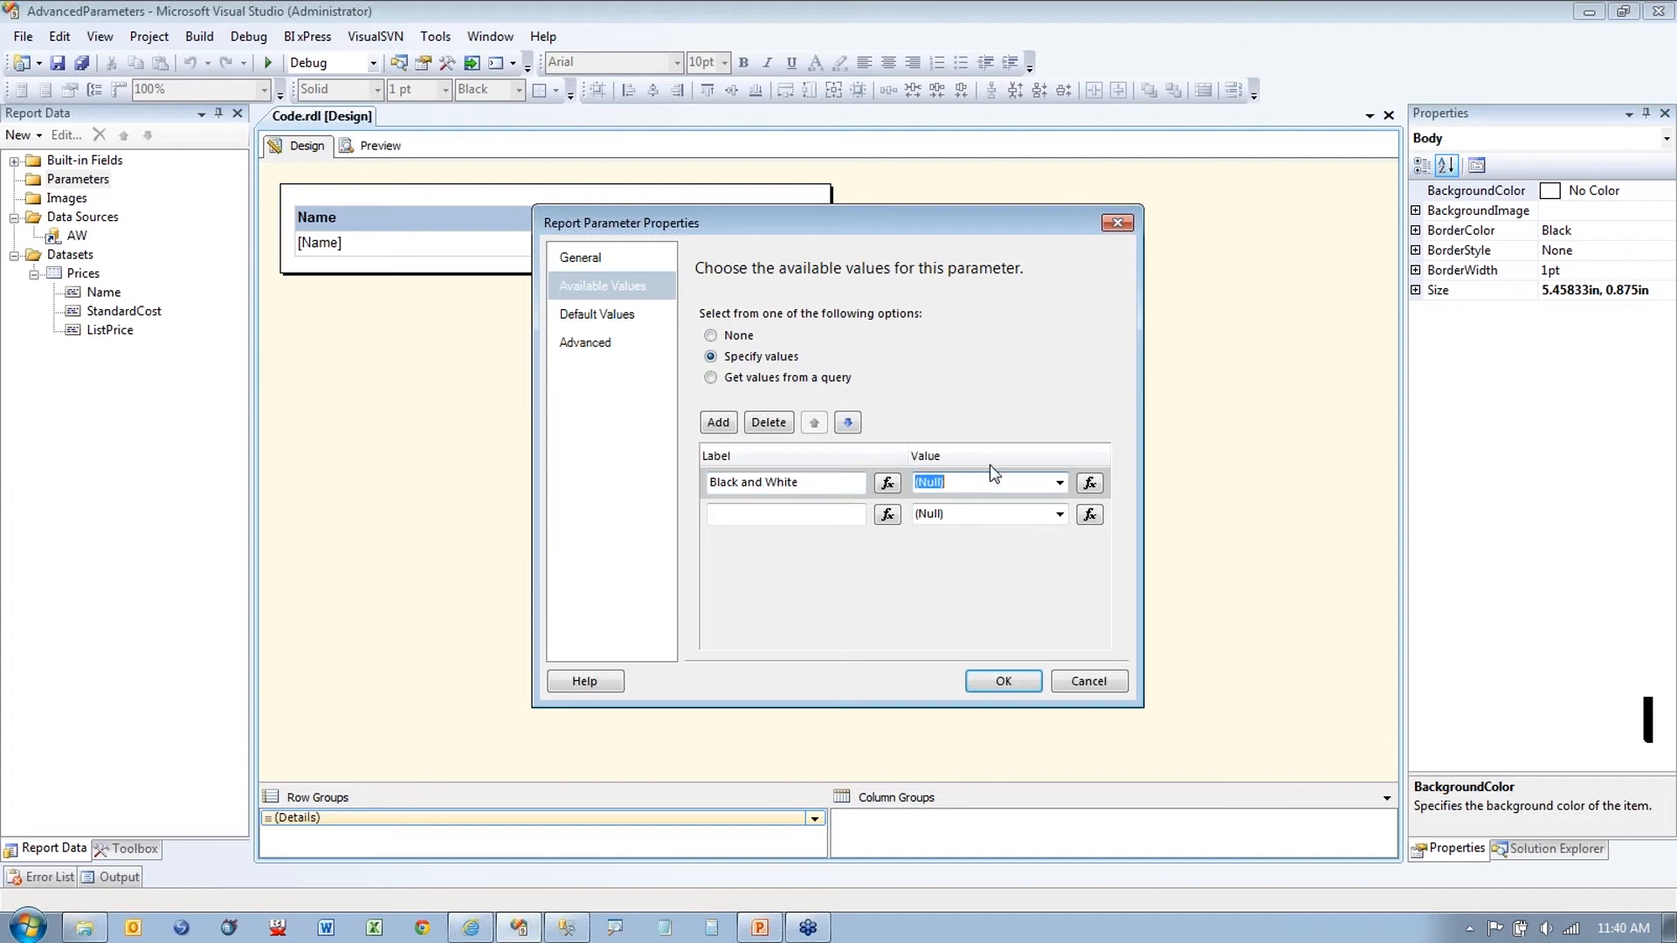
type("True")
left_click(821, 510)
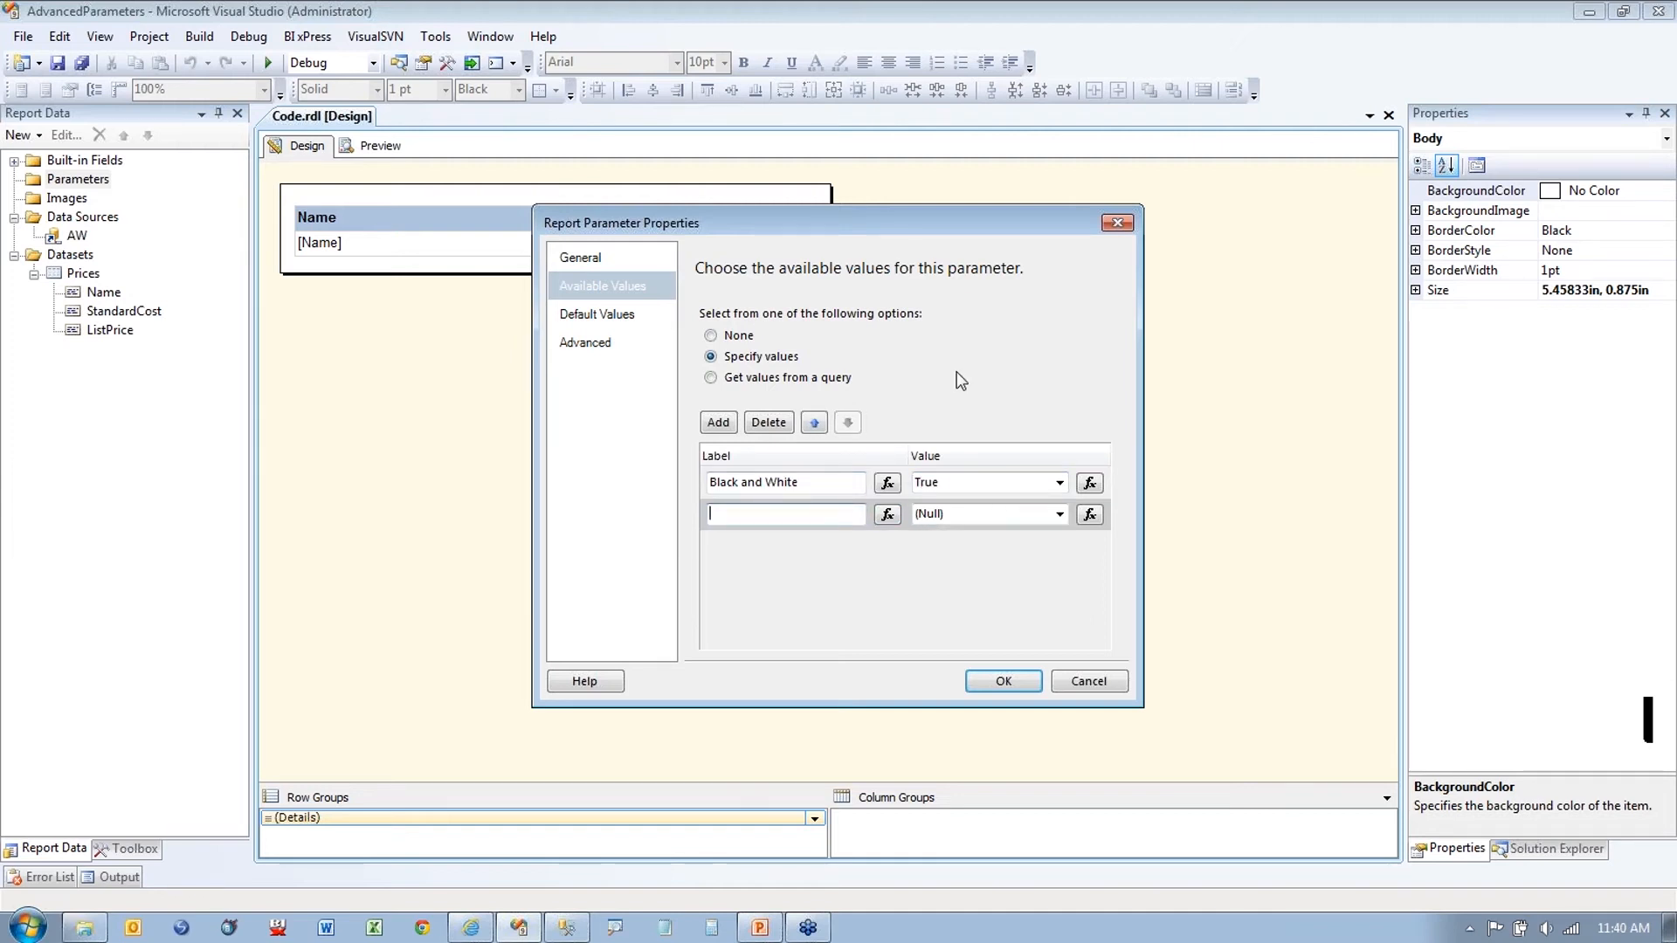
type("Color")
left_click(946, 510)
type("False")
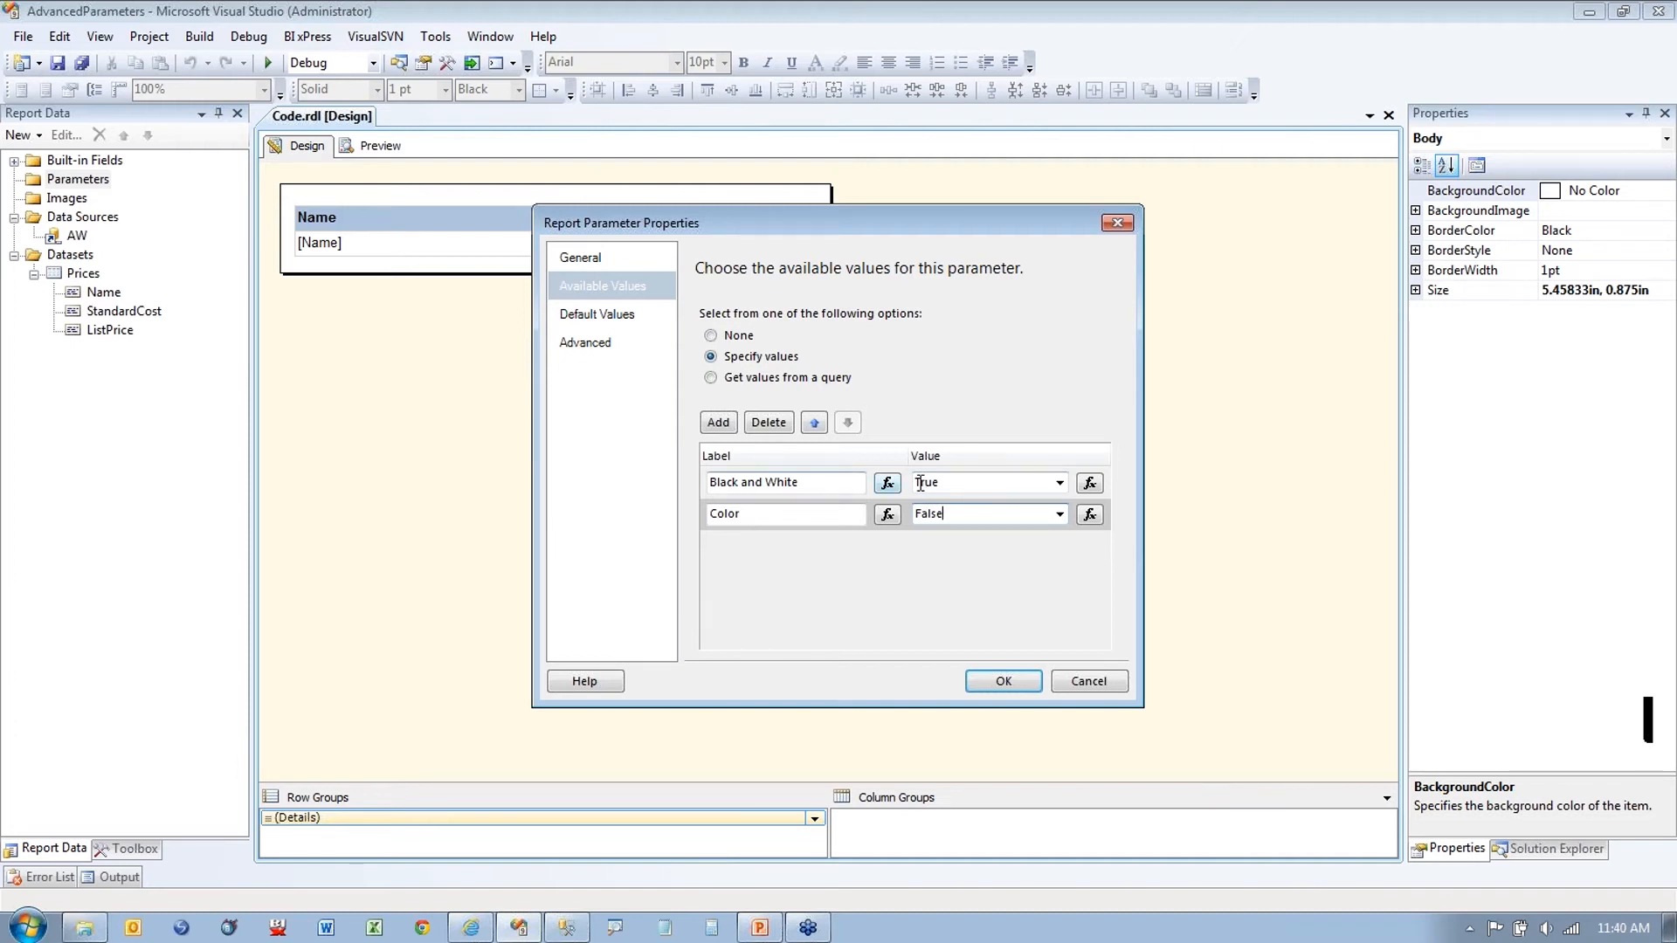
left_click(959, 485)
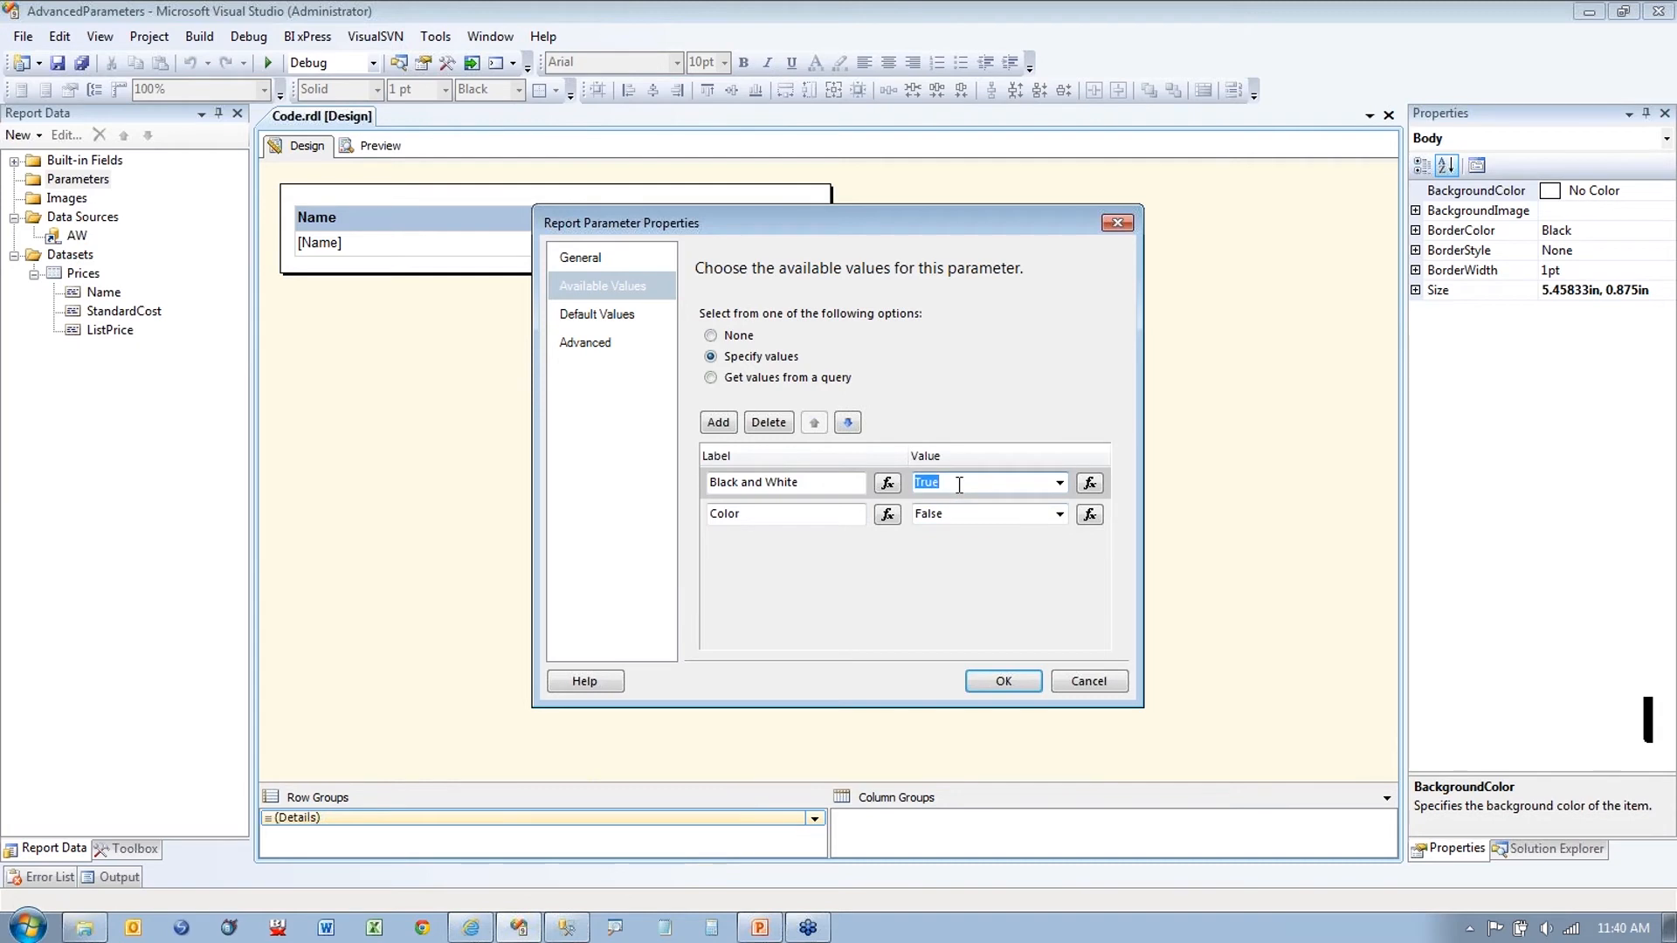
Step: Set the parameter's default value to false and confirm the parameter
left_click(593, 318)
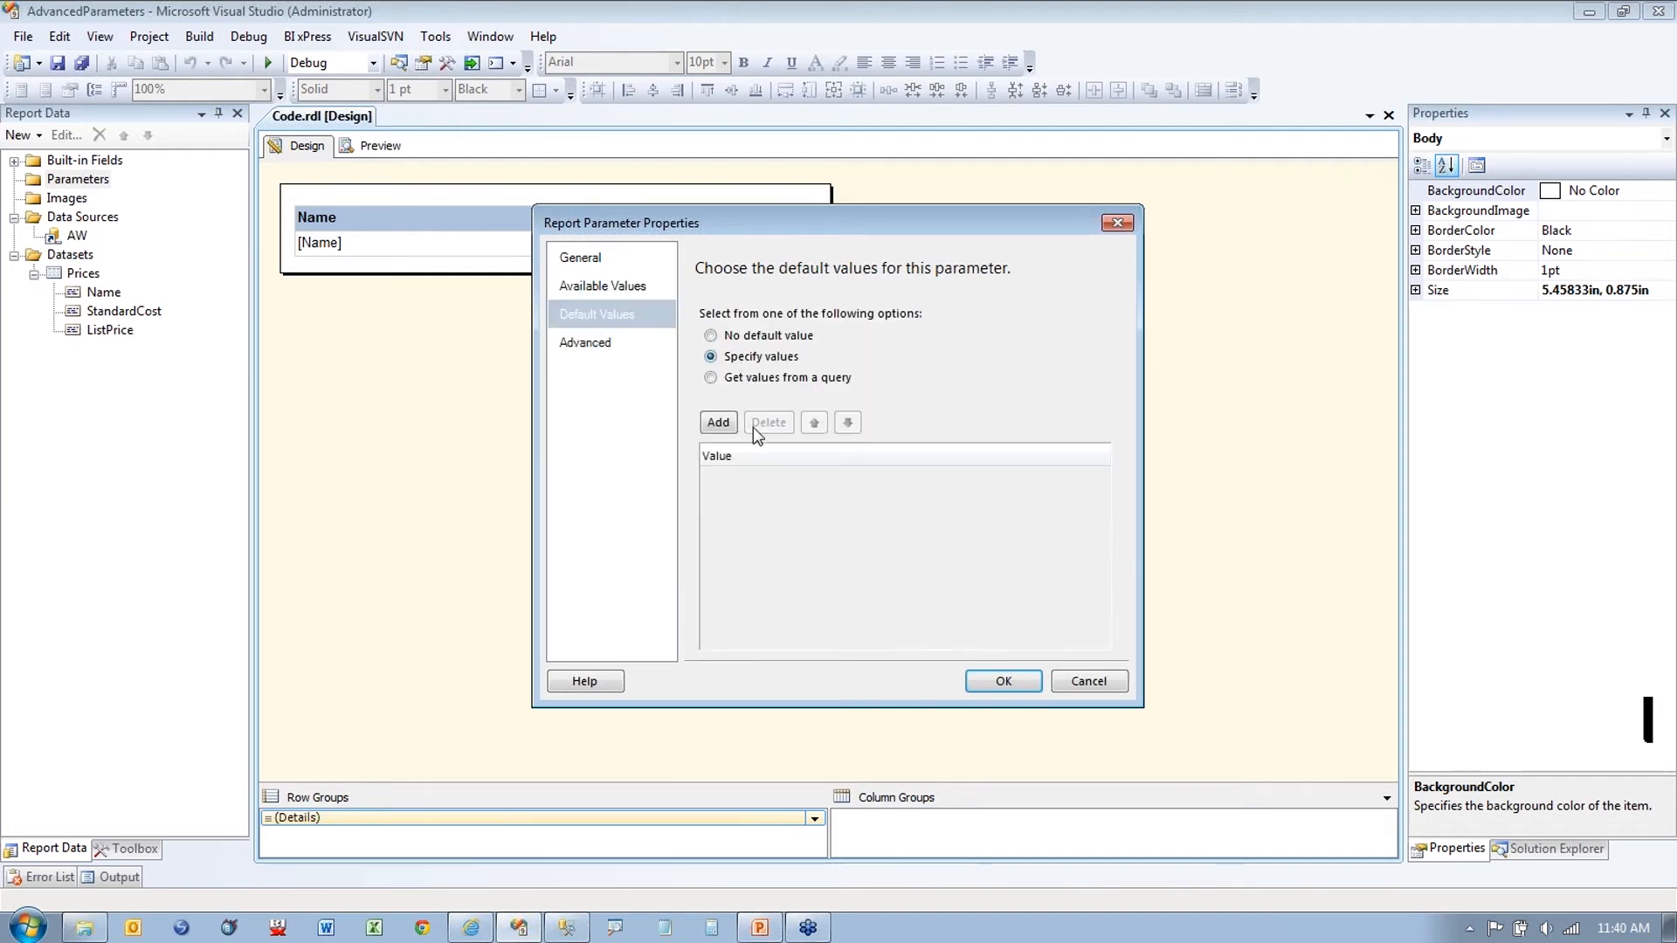
left_click(718, 422)
type("false")
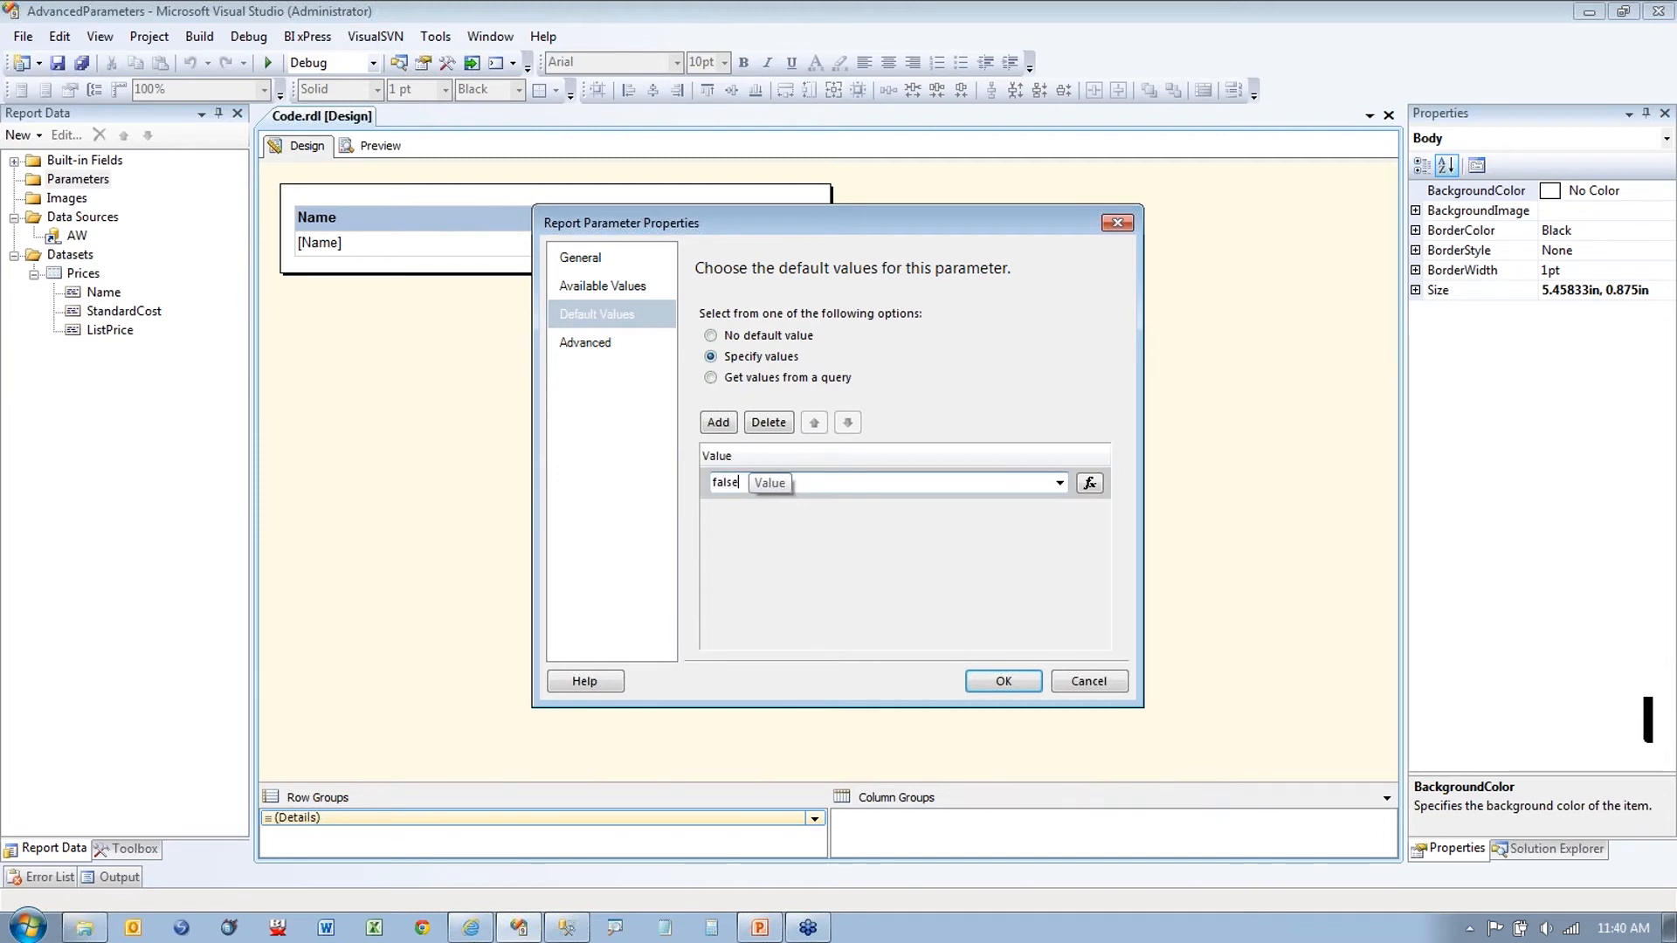
left_click(995, 687)
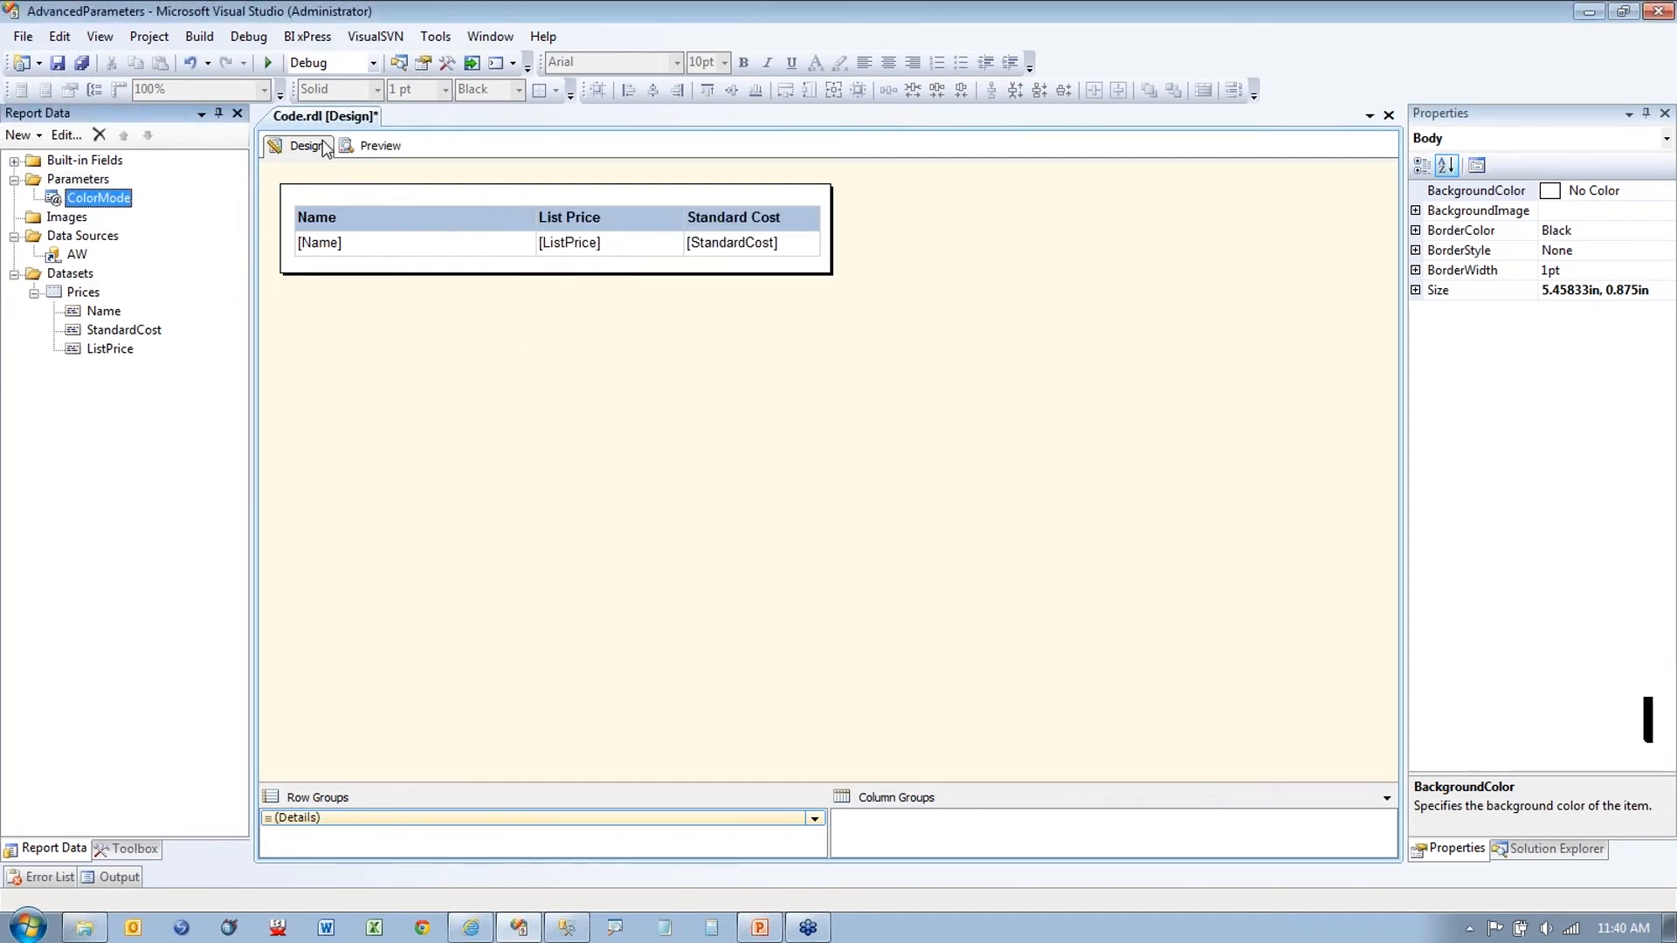
left_click(363, 148)
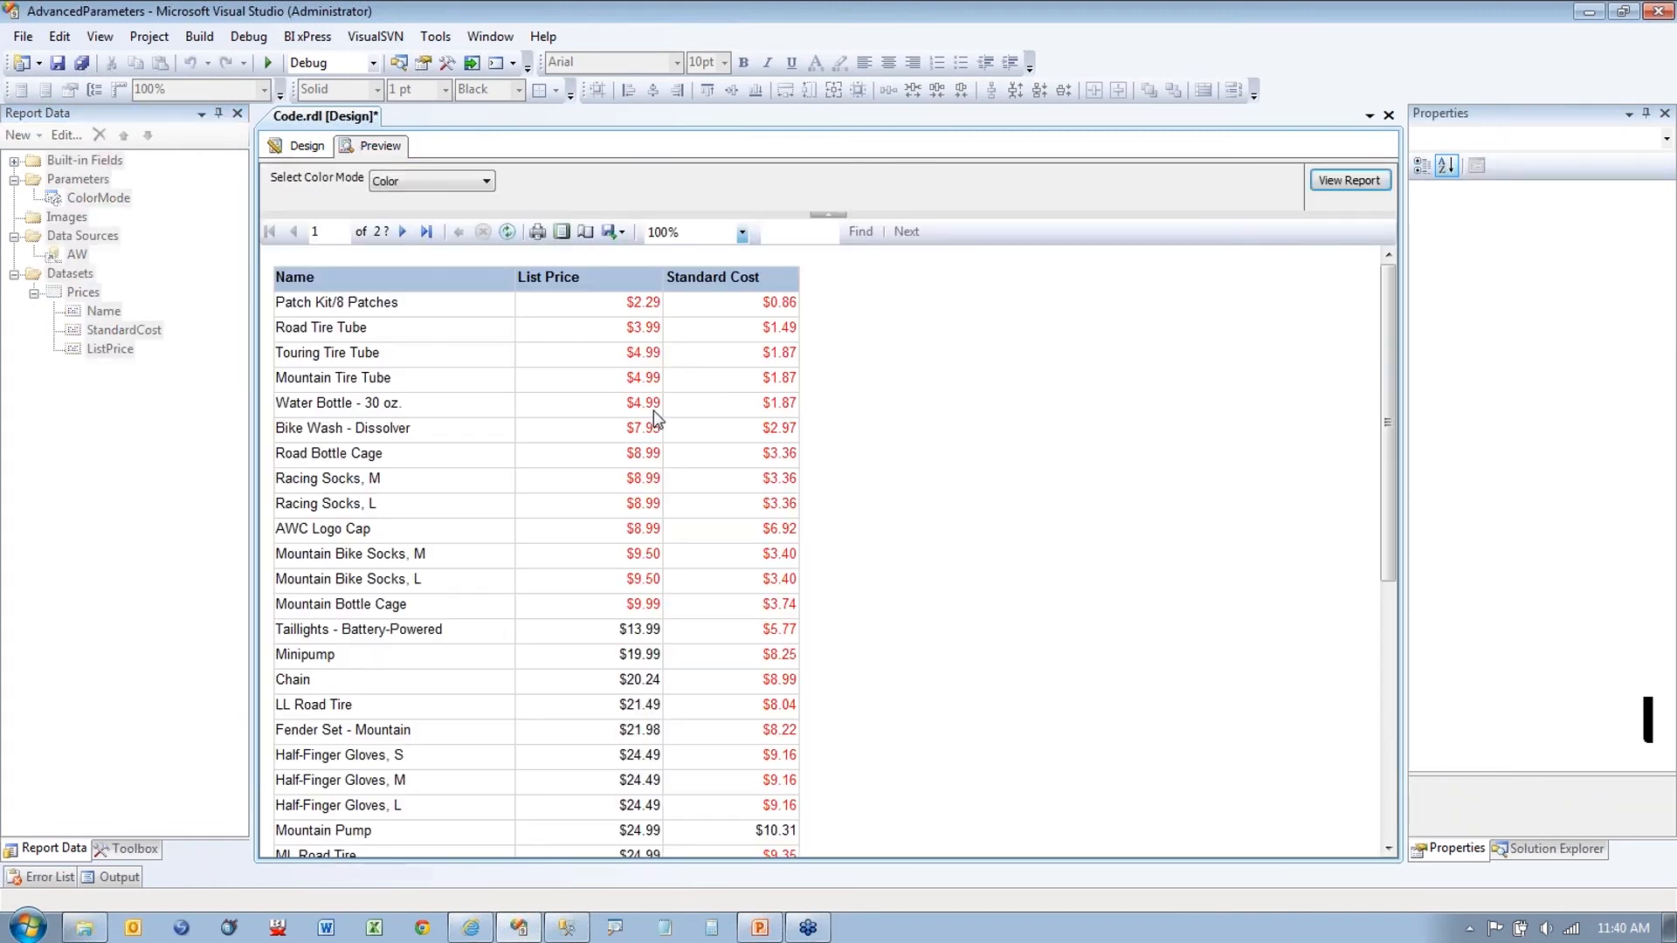
left_click(483, 181)
left_click(454, 213)
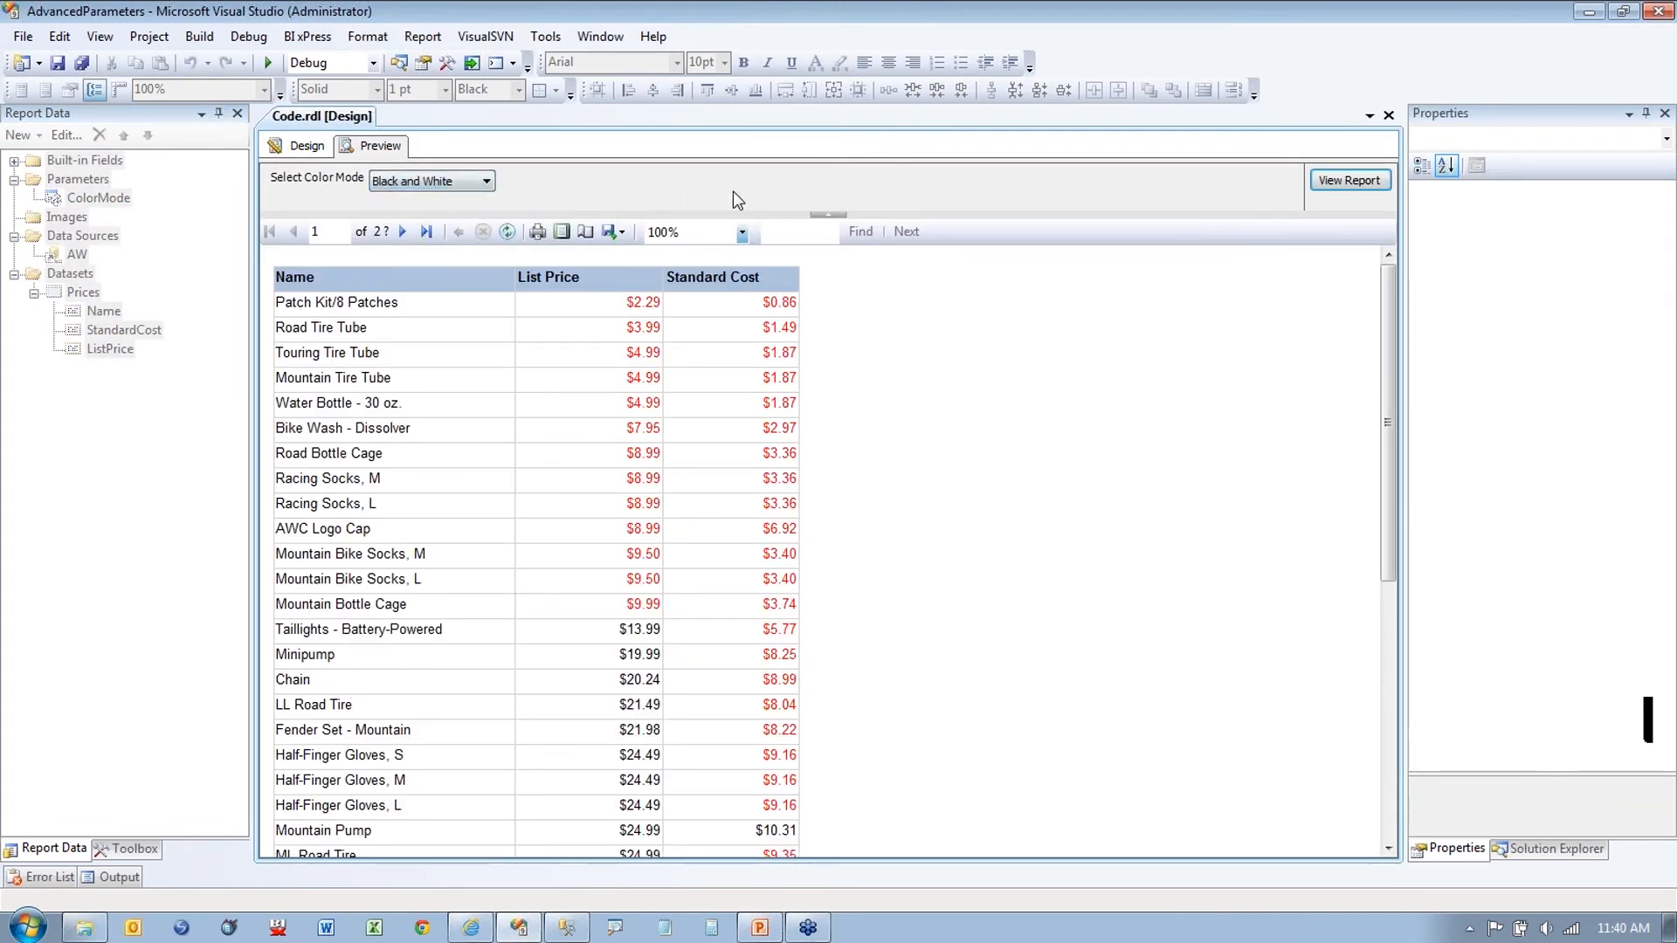
left_click(1352, 180)
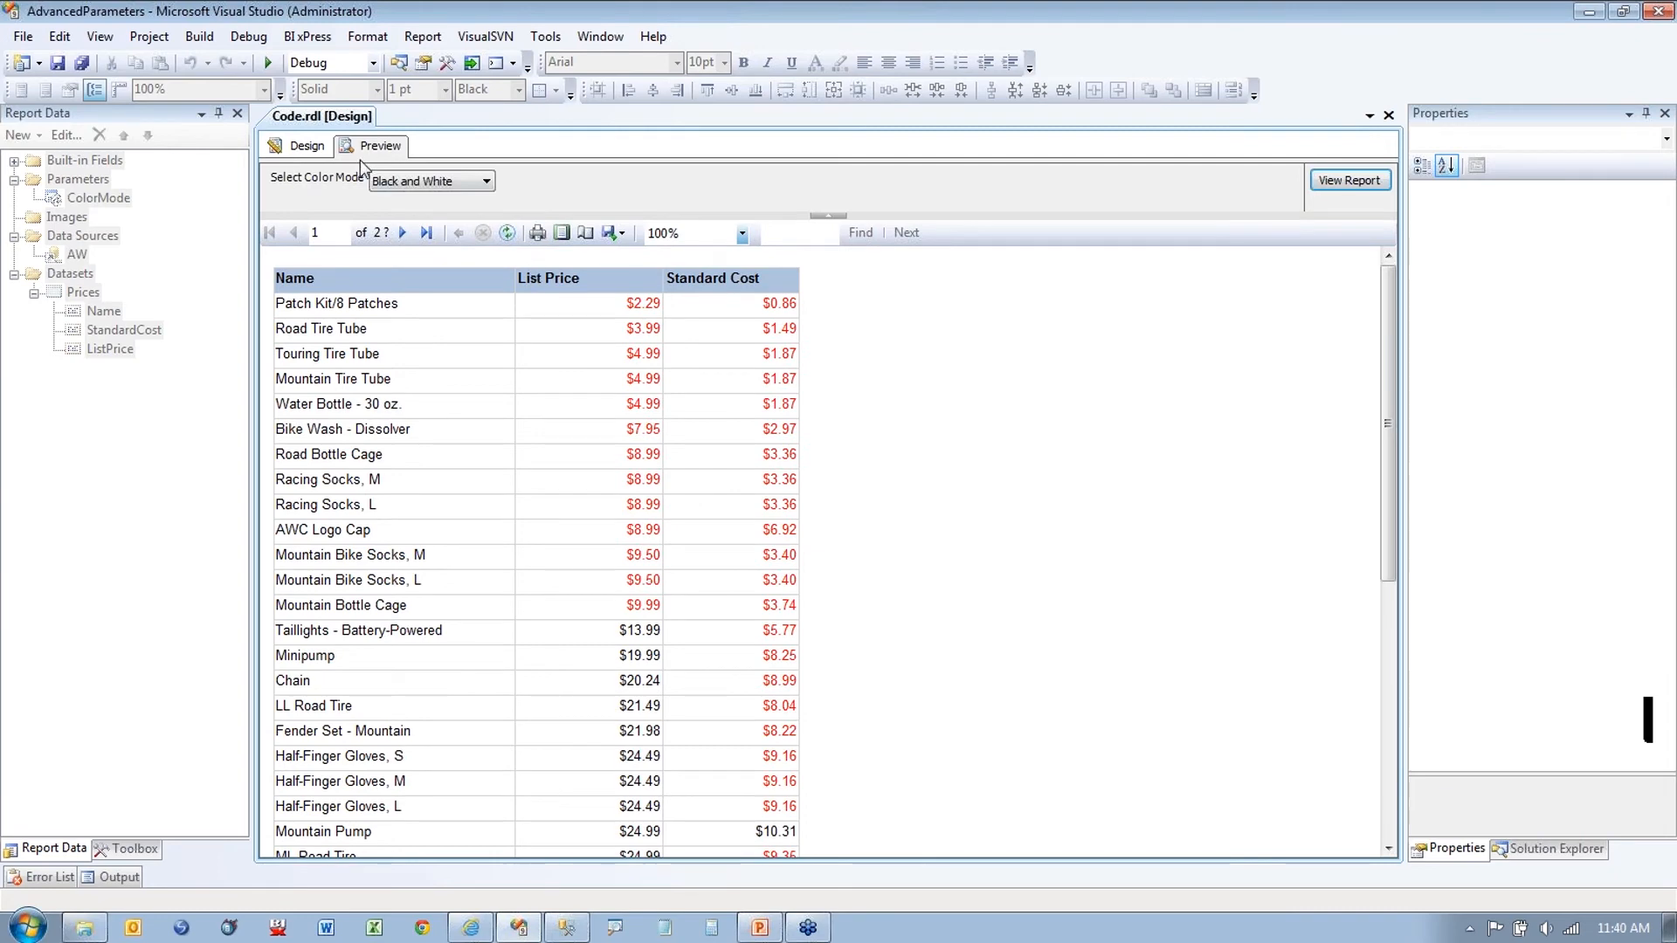
left_click(310, 147)
left_click(672, 241)
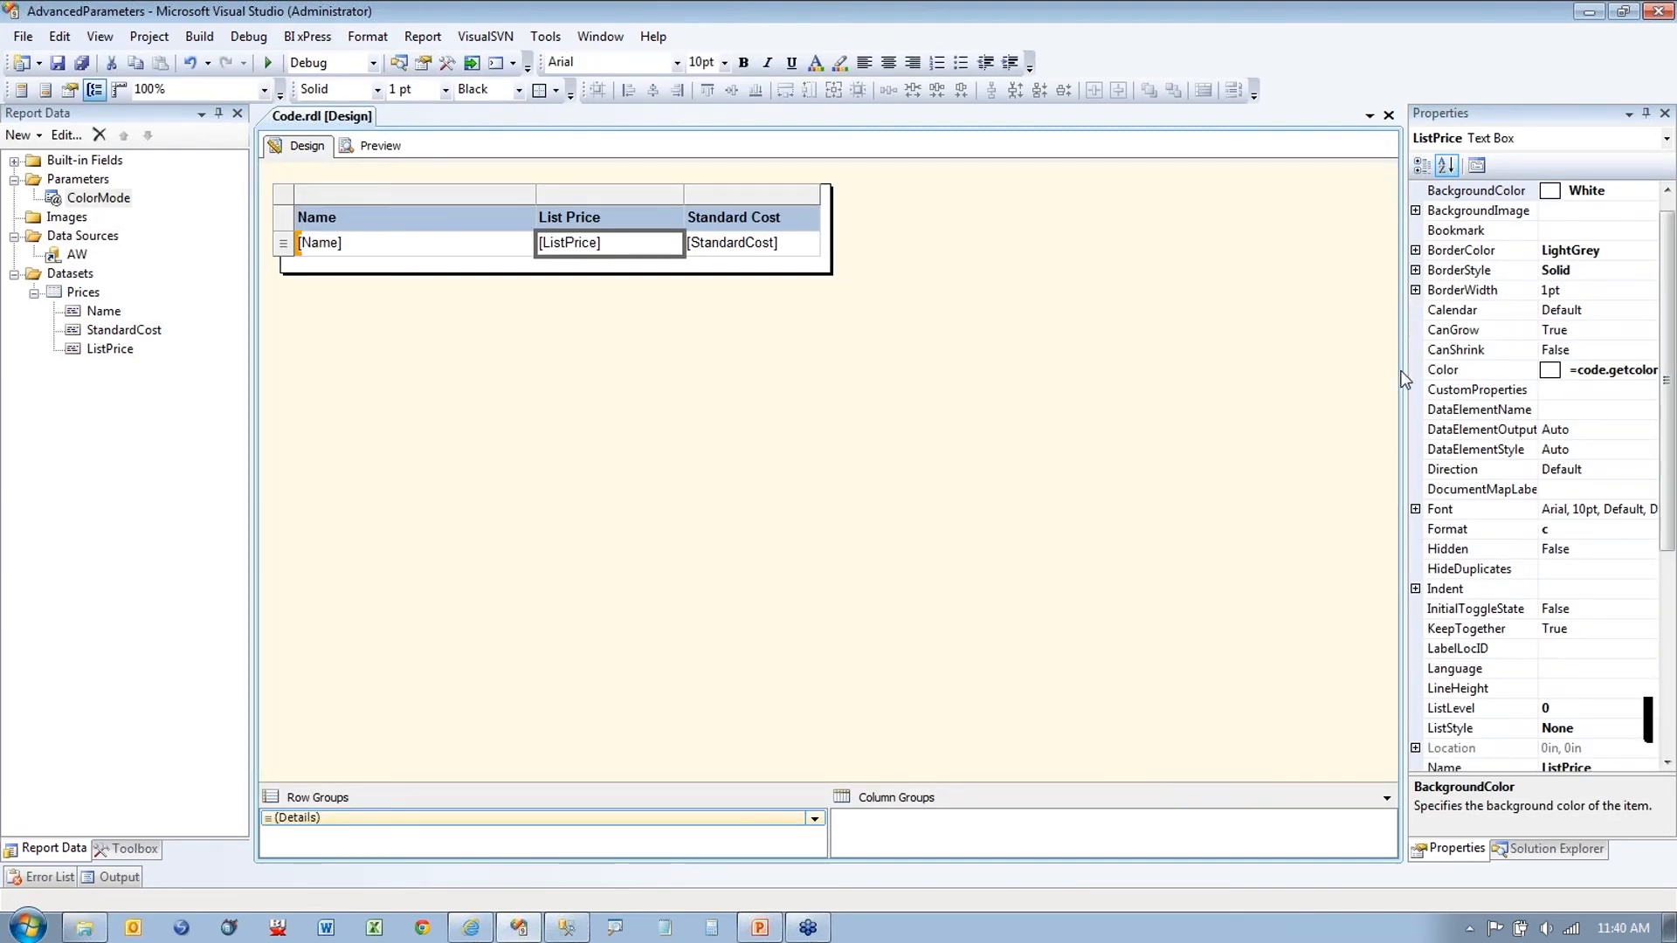
Step: Open the List Price Color expression editor and reposition its window
left_click_drag(1405, 369, 1348, 374)
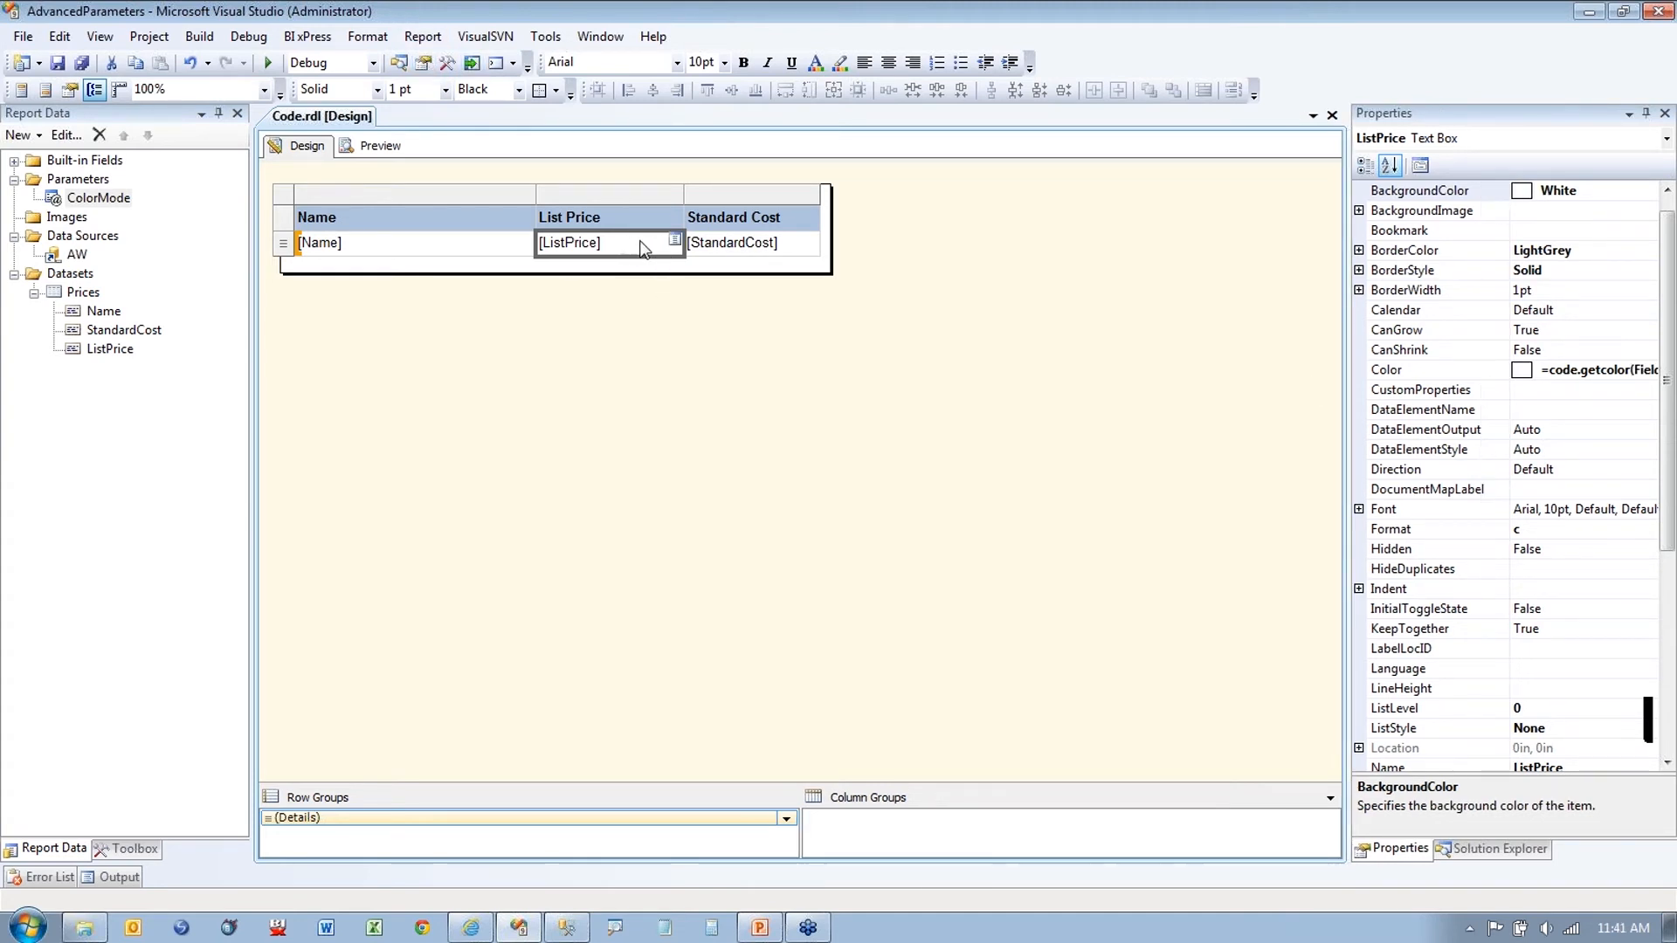
left_click(1602, 370)
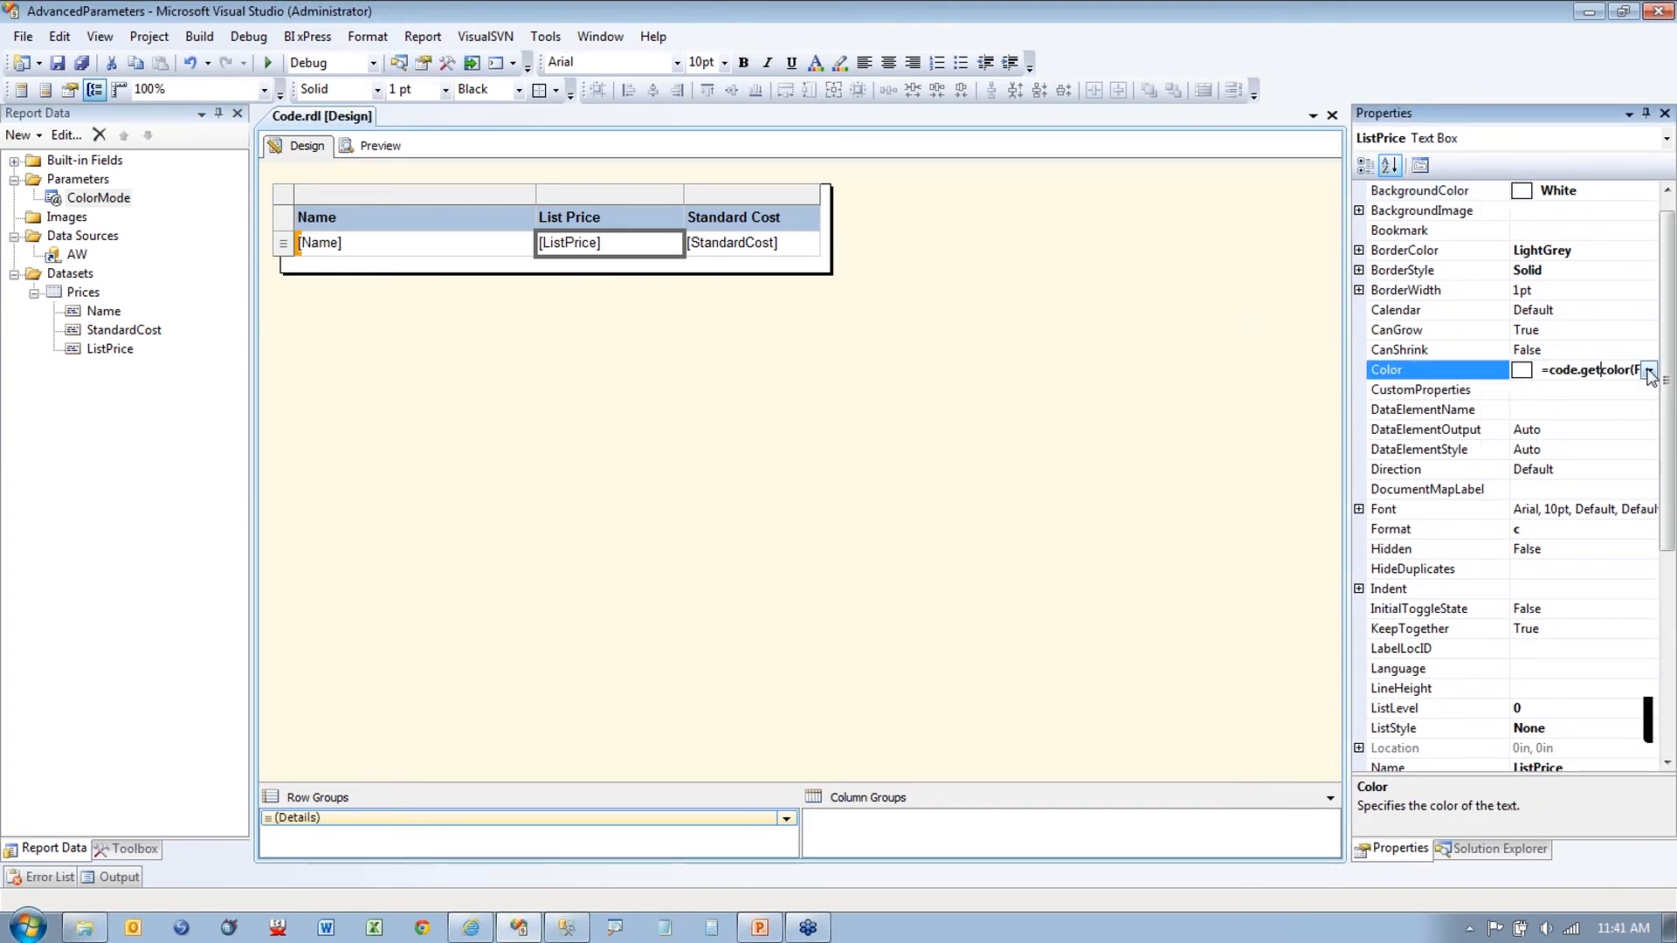
left_click(1649, 371)
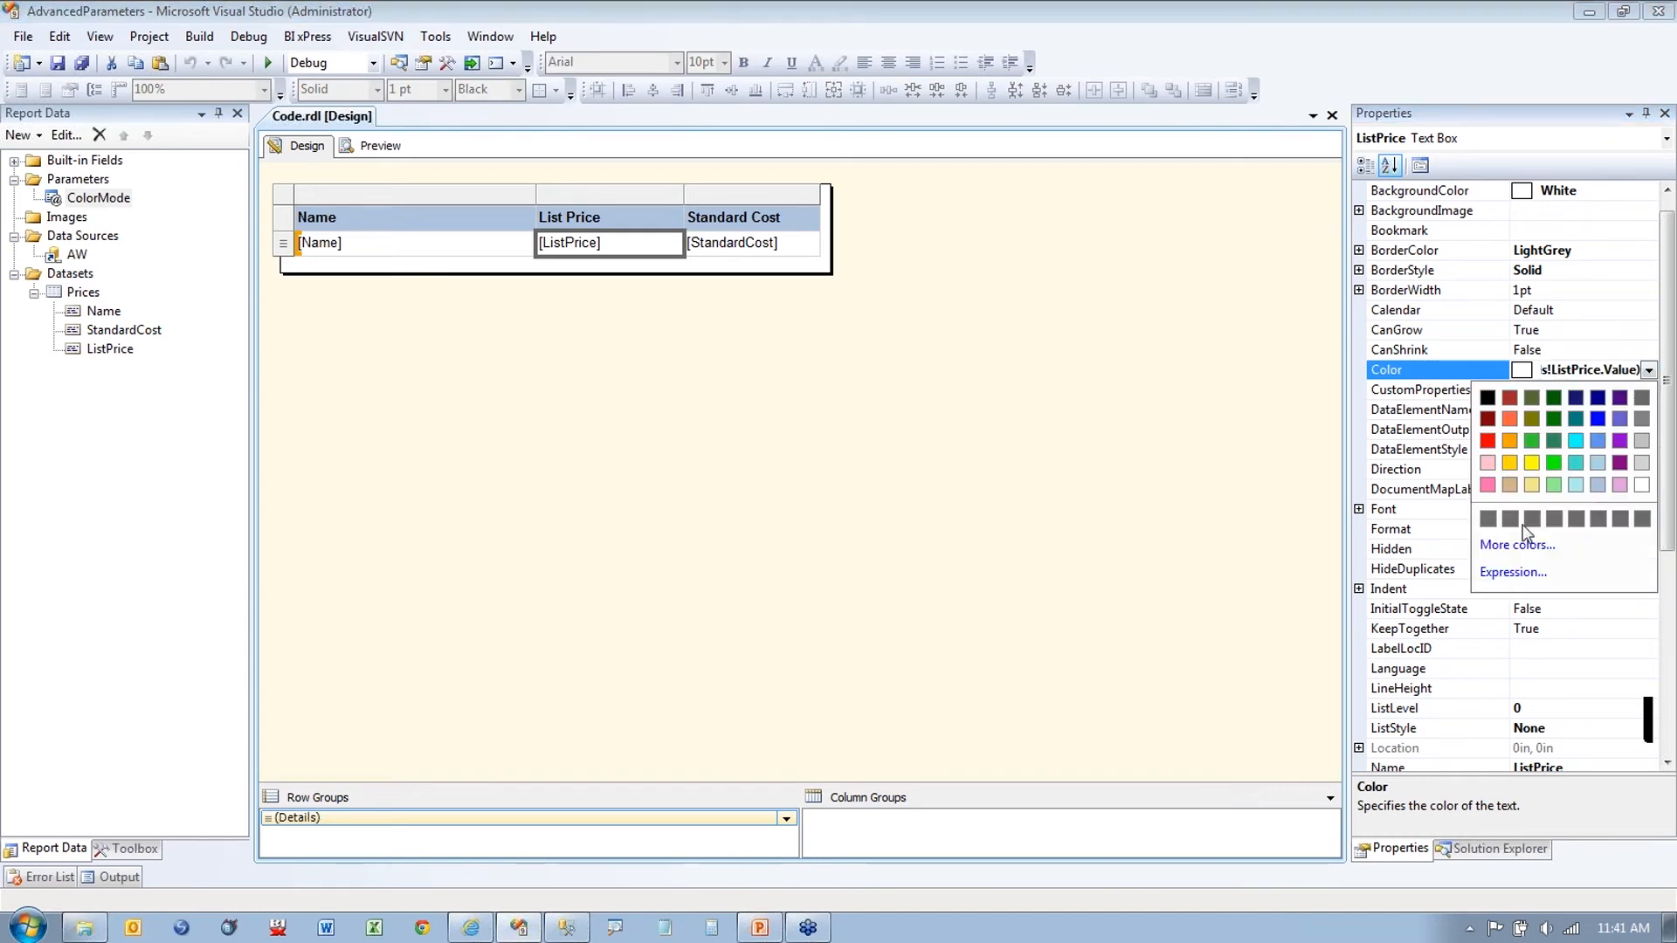
left_click(1513, 573)
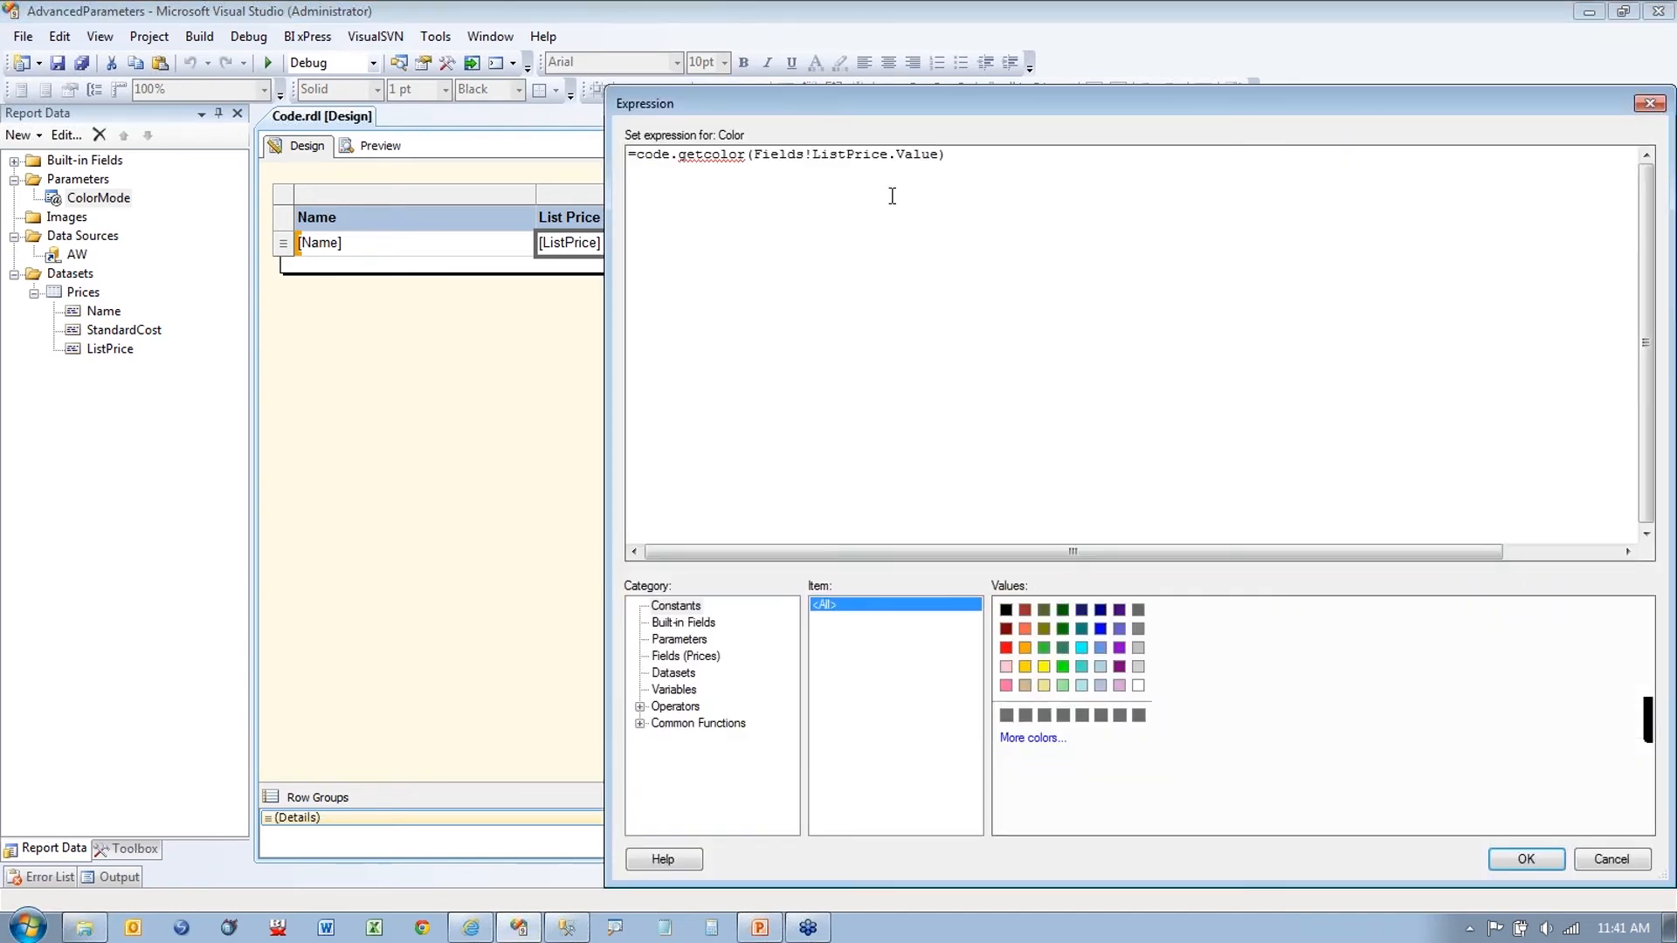
key("ctrl+1")
left_click_drag(633, 332, 827, 332)
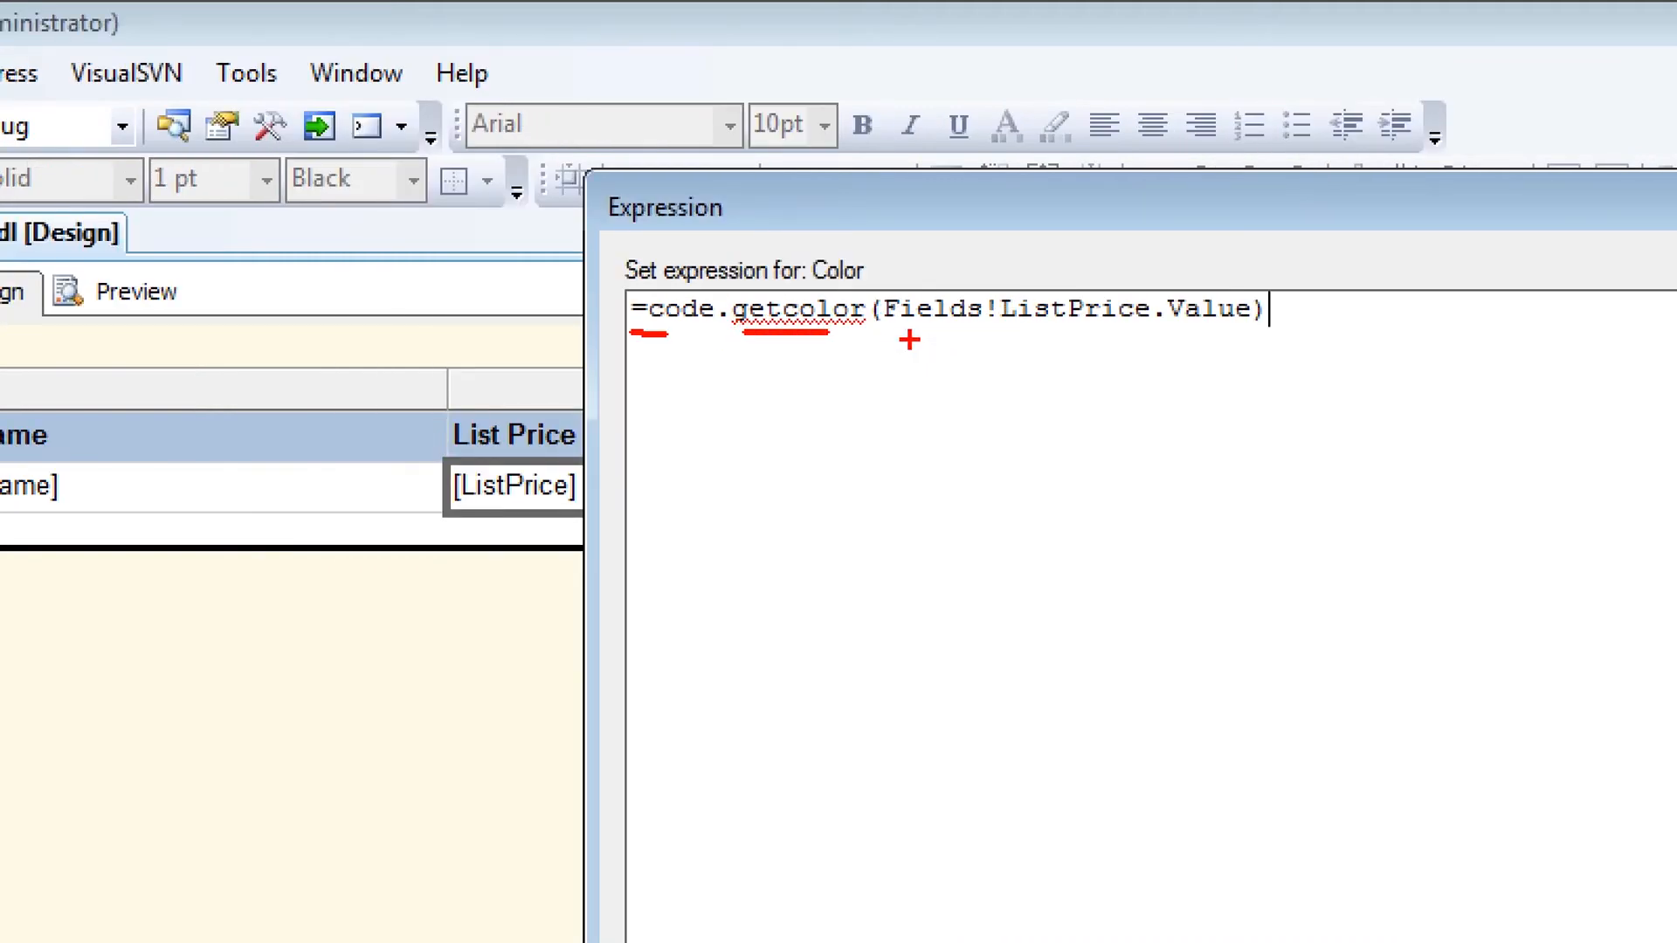
left_click_drag(910, 339, 1225, 344)
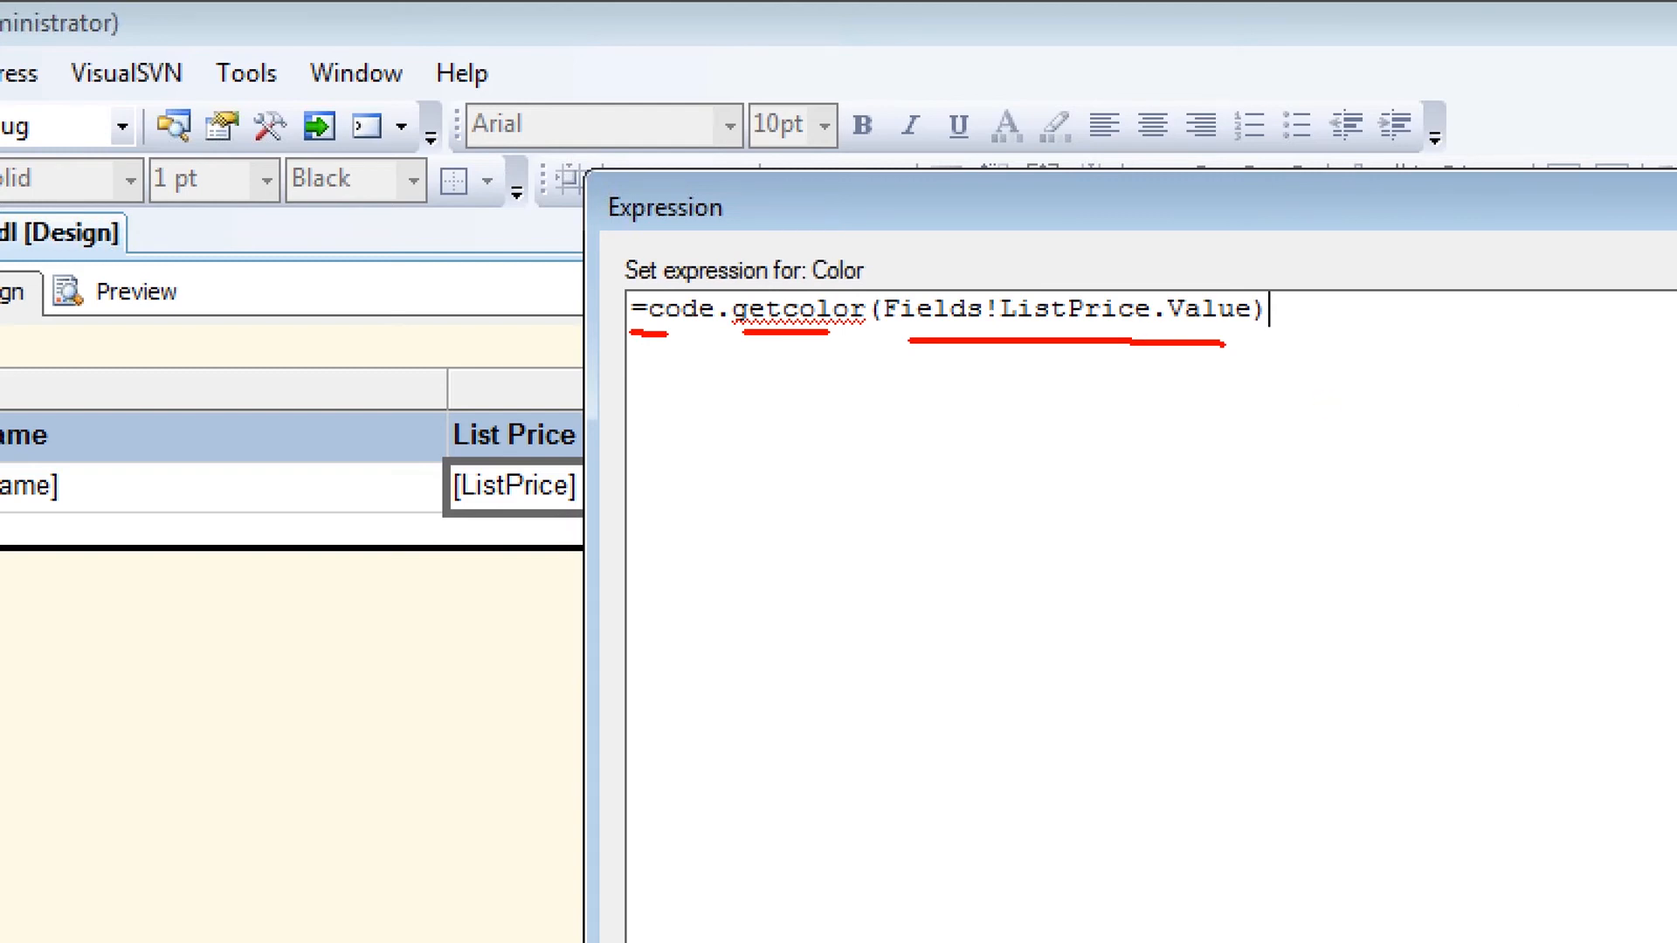
left_click_drag(476, 412, 495, 397)
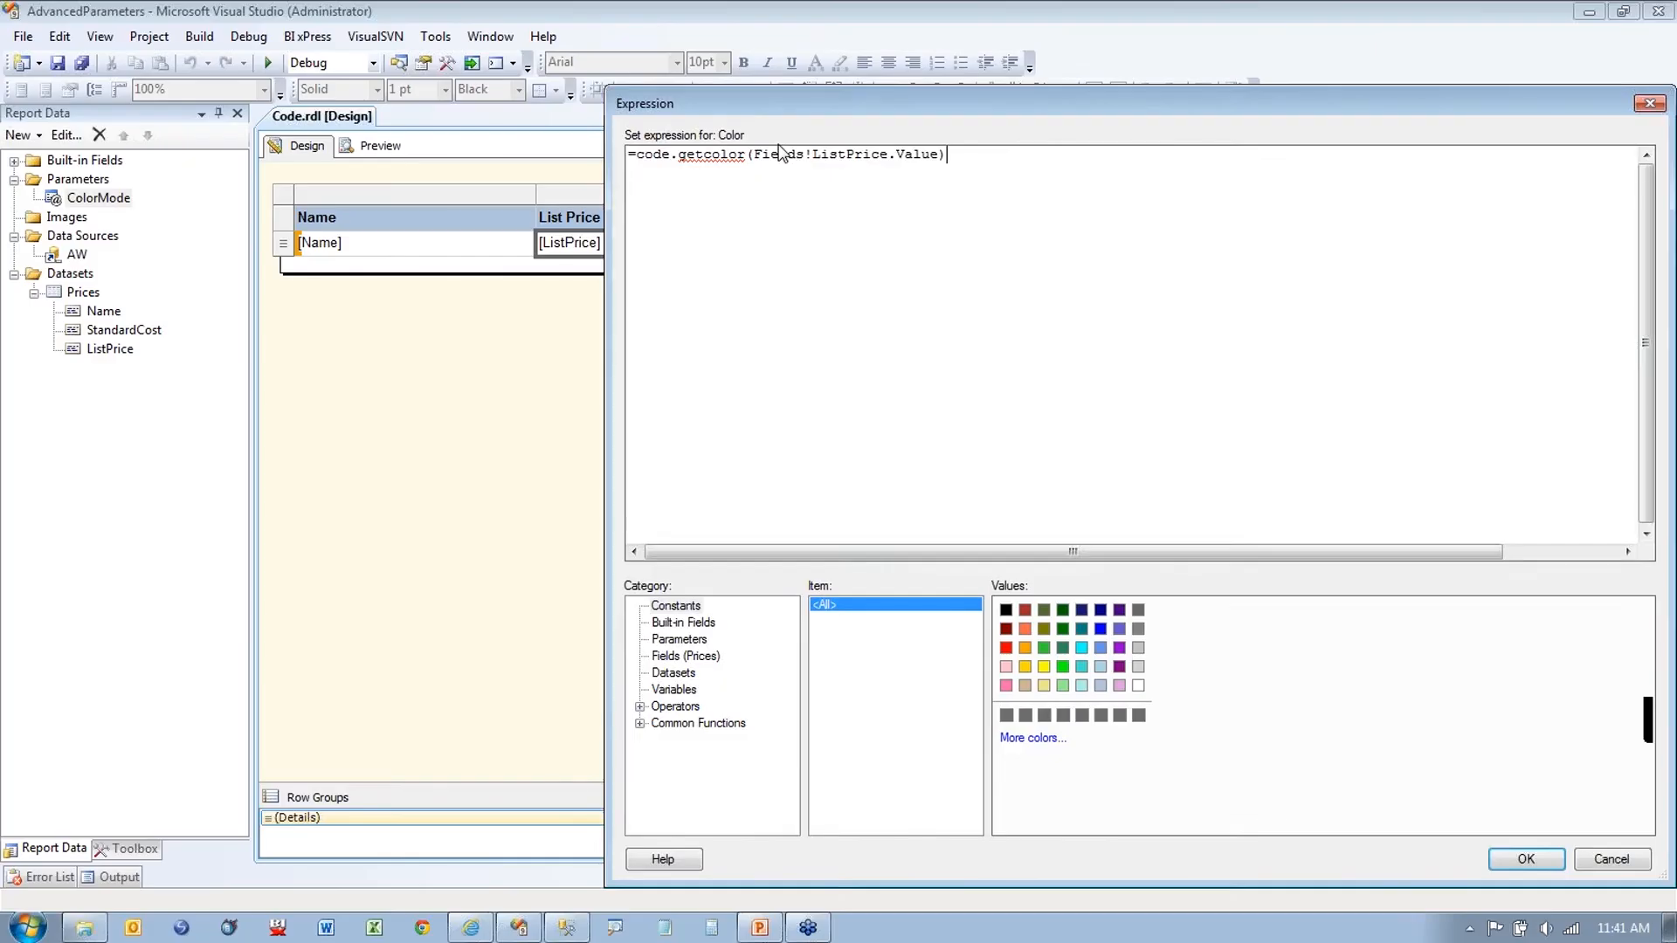
left_click_drag(882, 40, 735, 95)
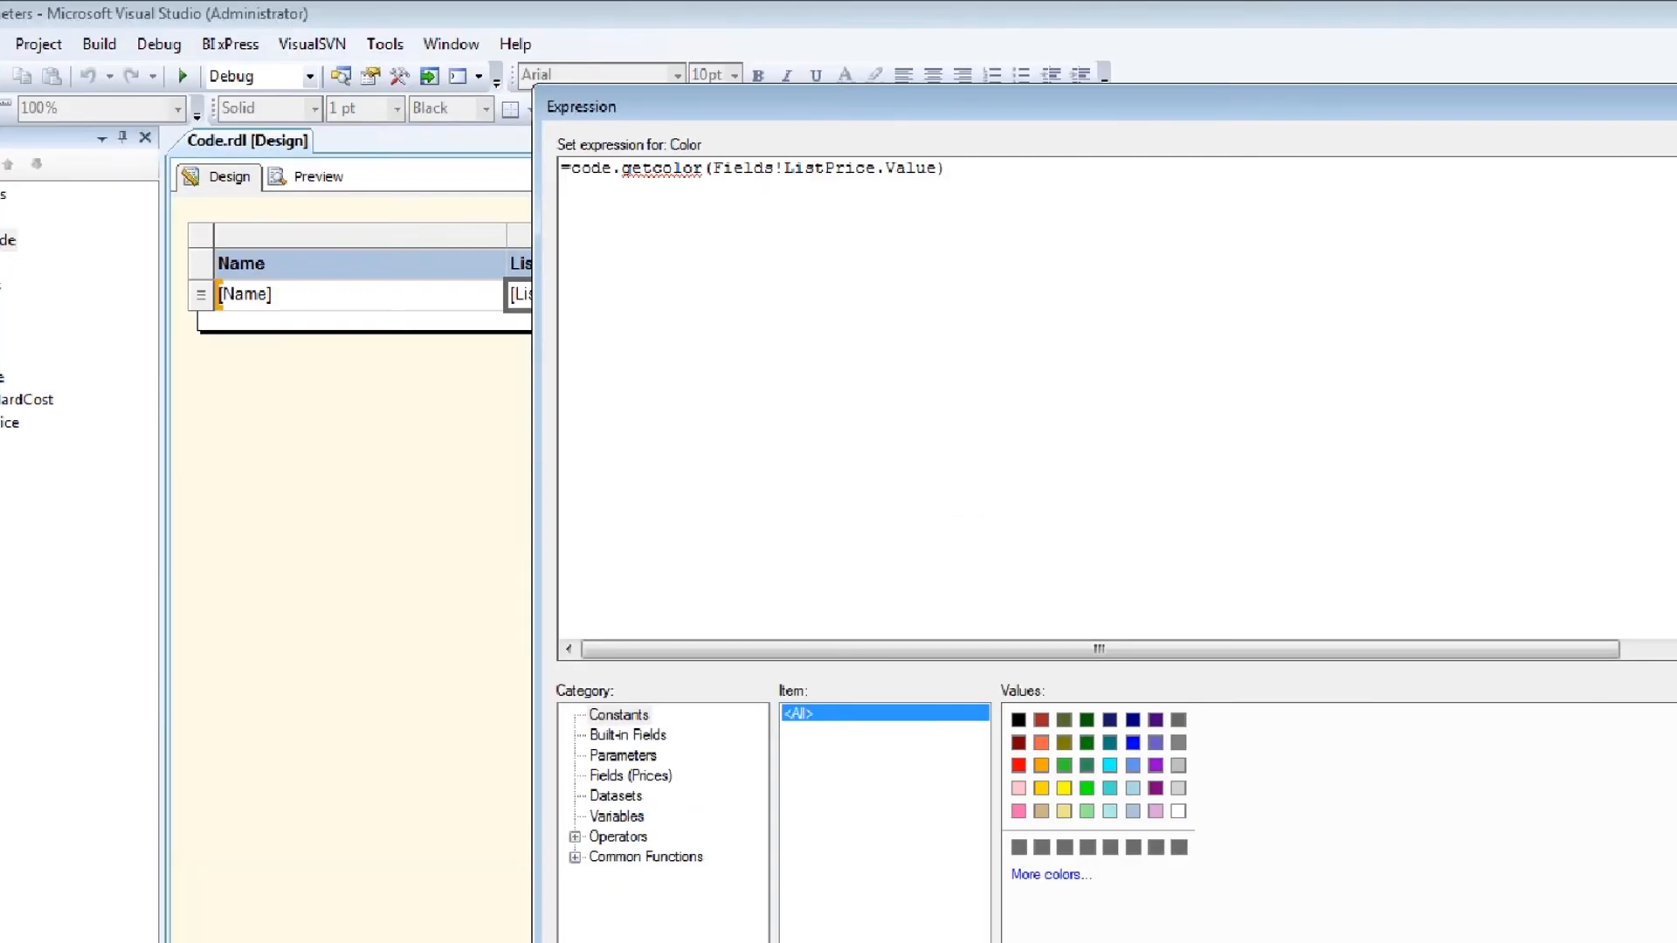
left_click_drag(597, 153, 876, 157)
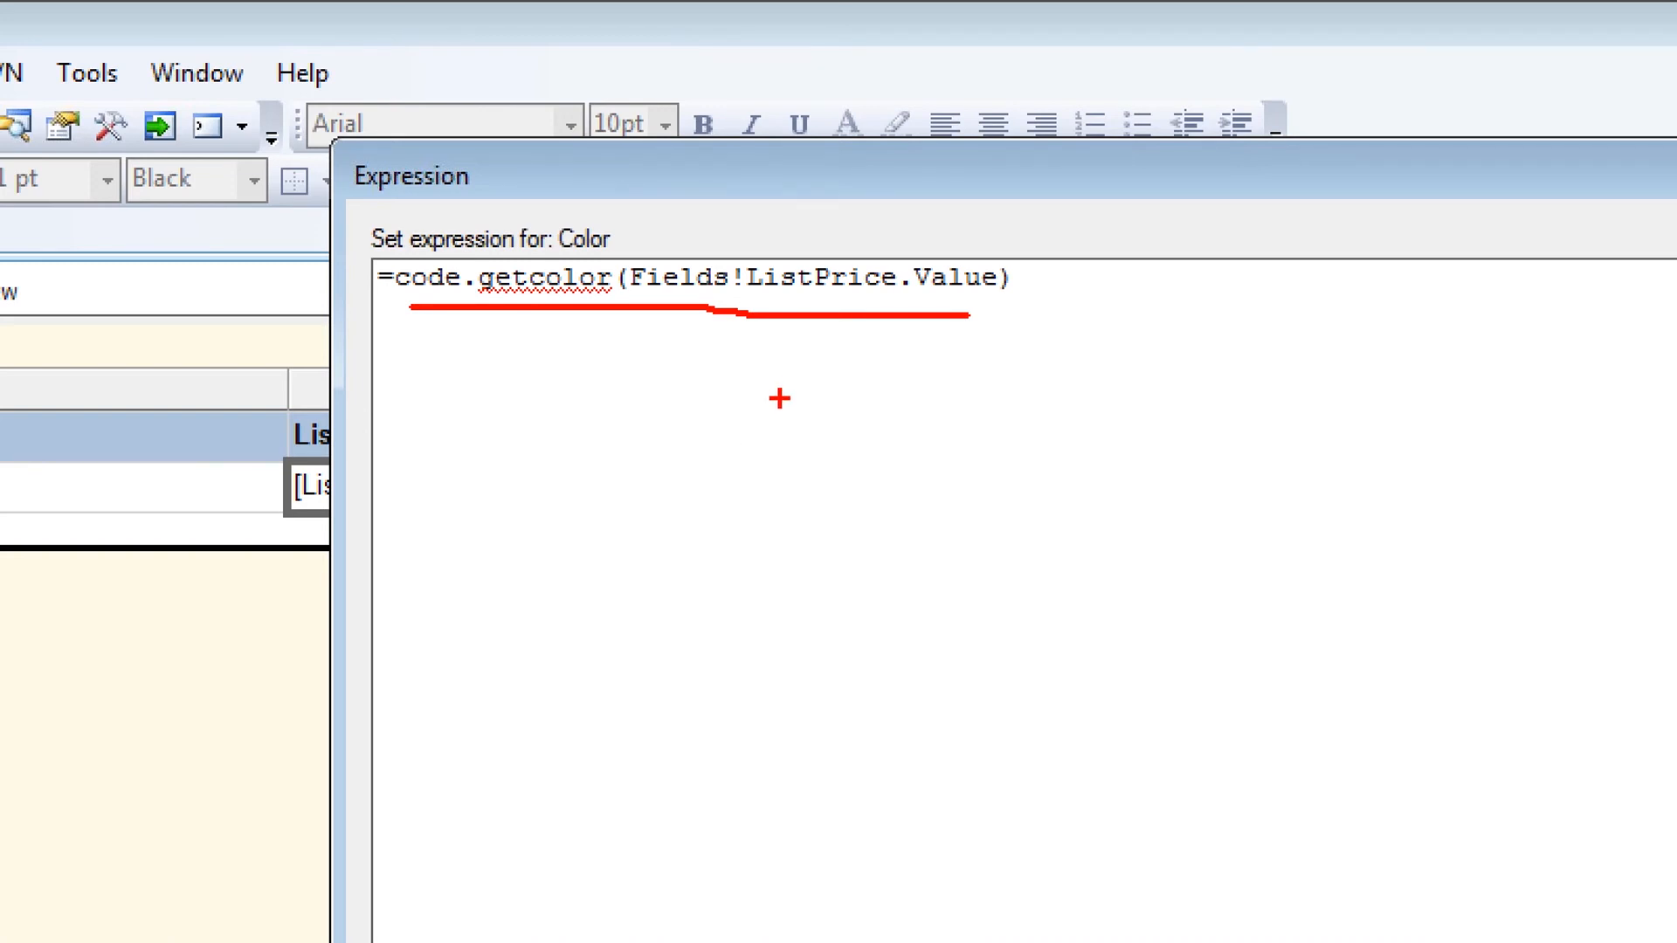
key("Escape")
Step: Start the expression with =IIF(Parameters!ColorMode.Value, above the code.getcolor line
left_click_drag(1014, 280, 395, 281)
left_click(802, 164)
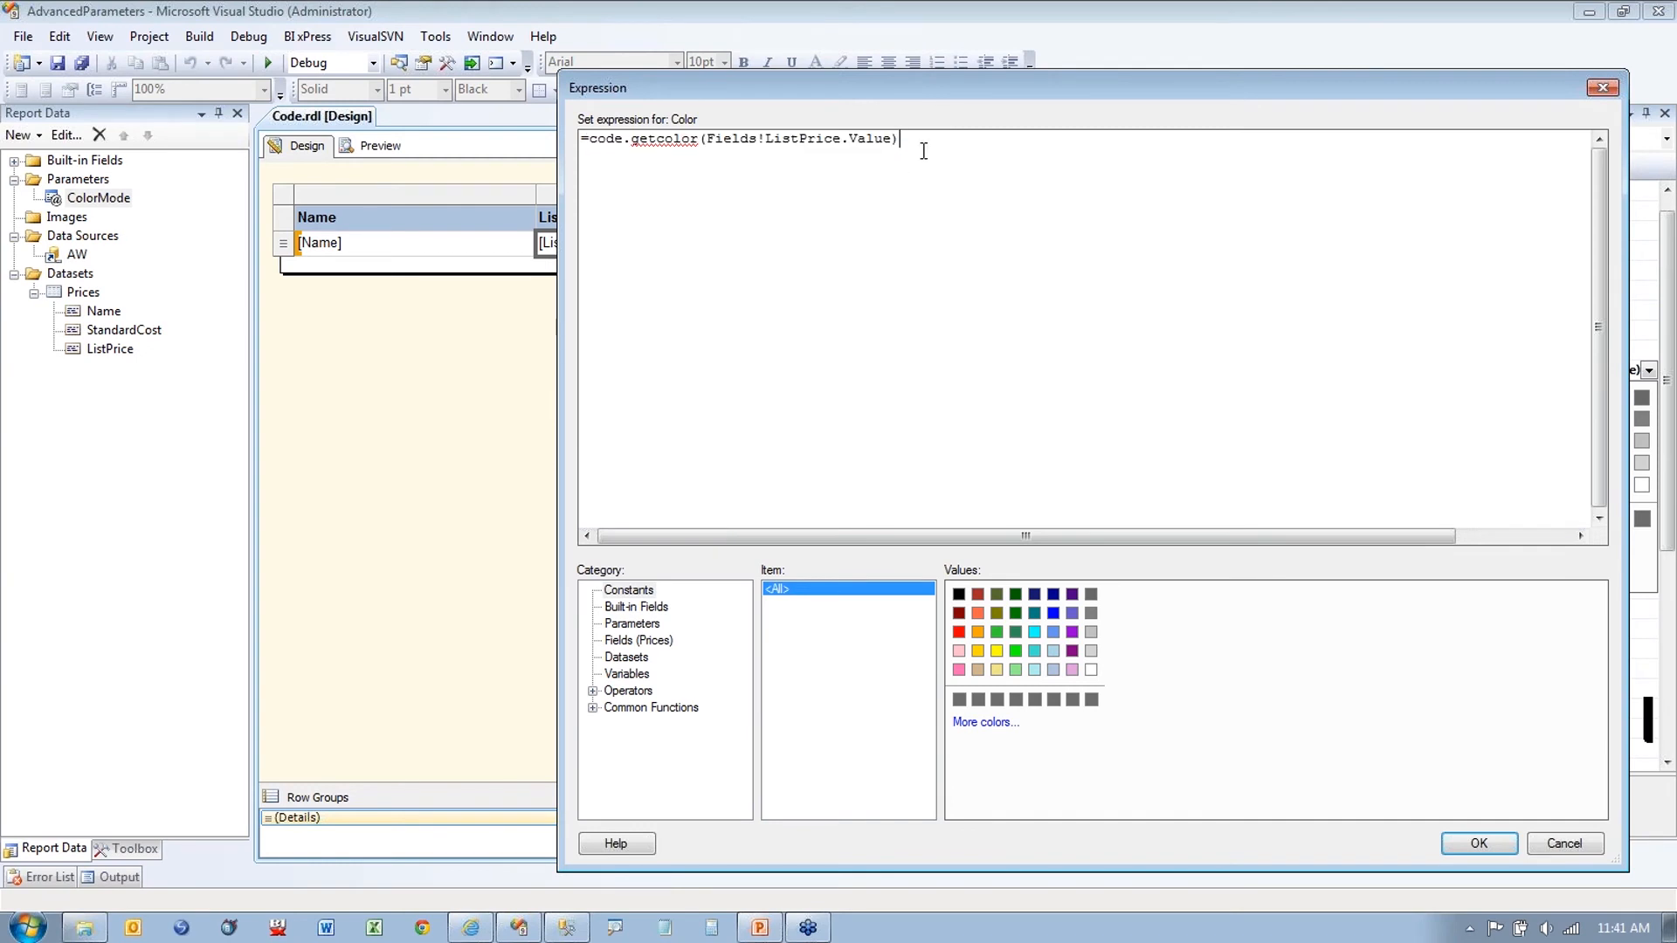
left_click(662, 623)
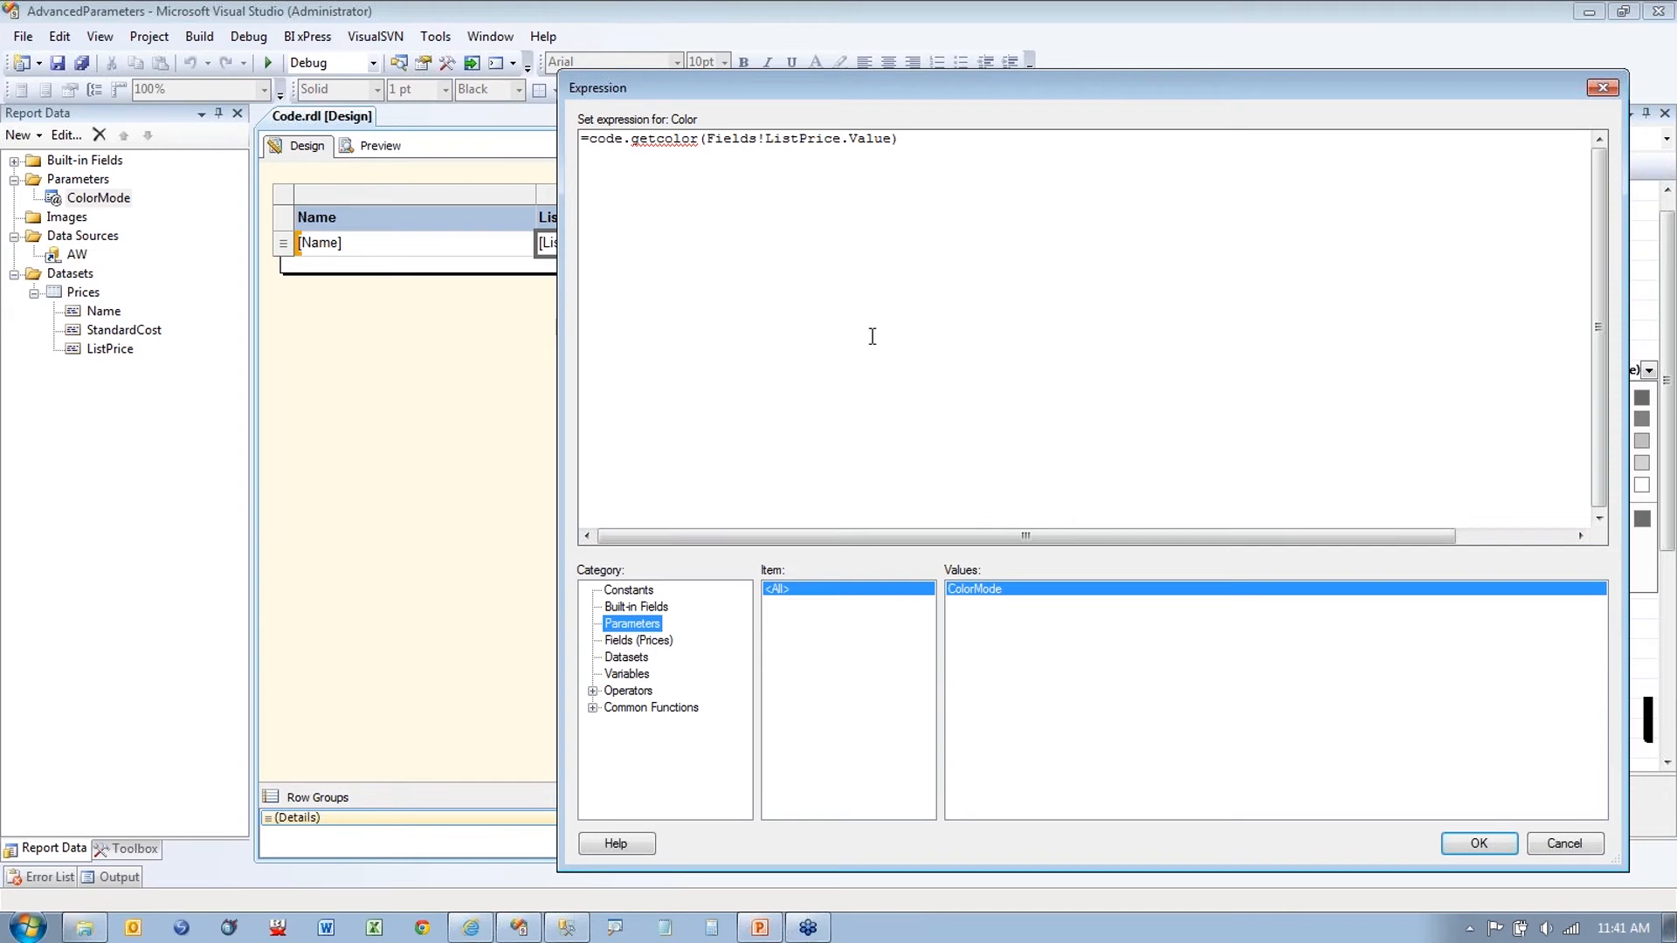
left_click(587, 139)
key("Return")
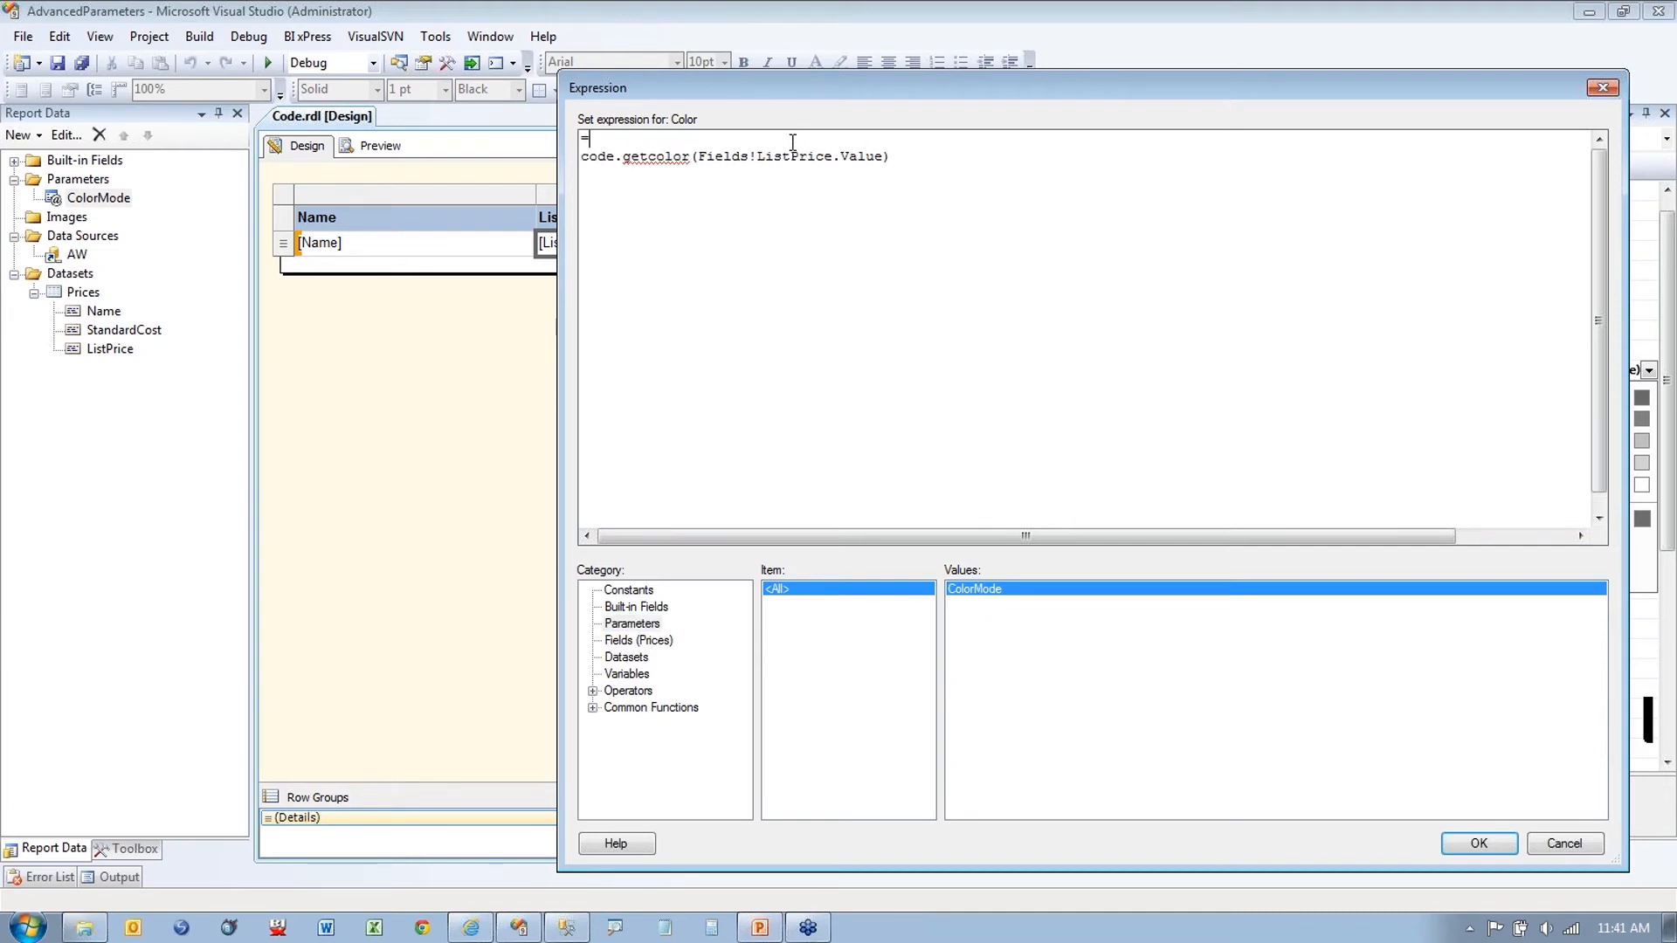
double_click(984, 596)
left_click(592, 140)
type("IIF(Parameters!ColorMode.Value")
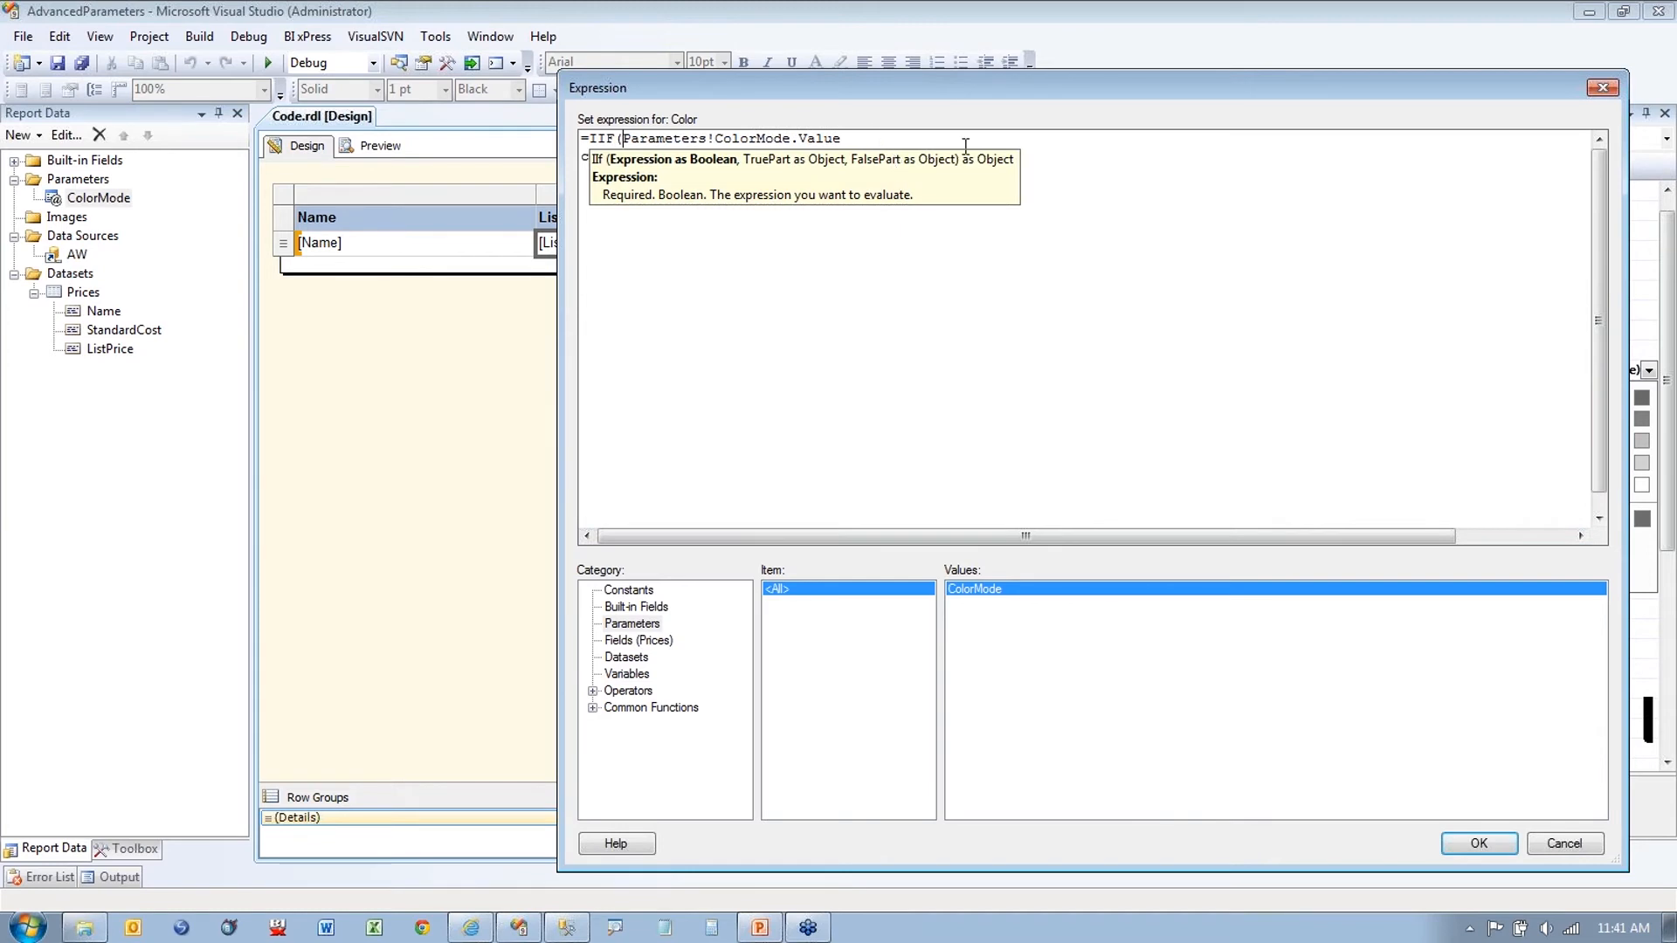
left_click(920, 142)
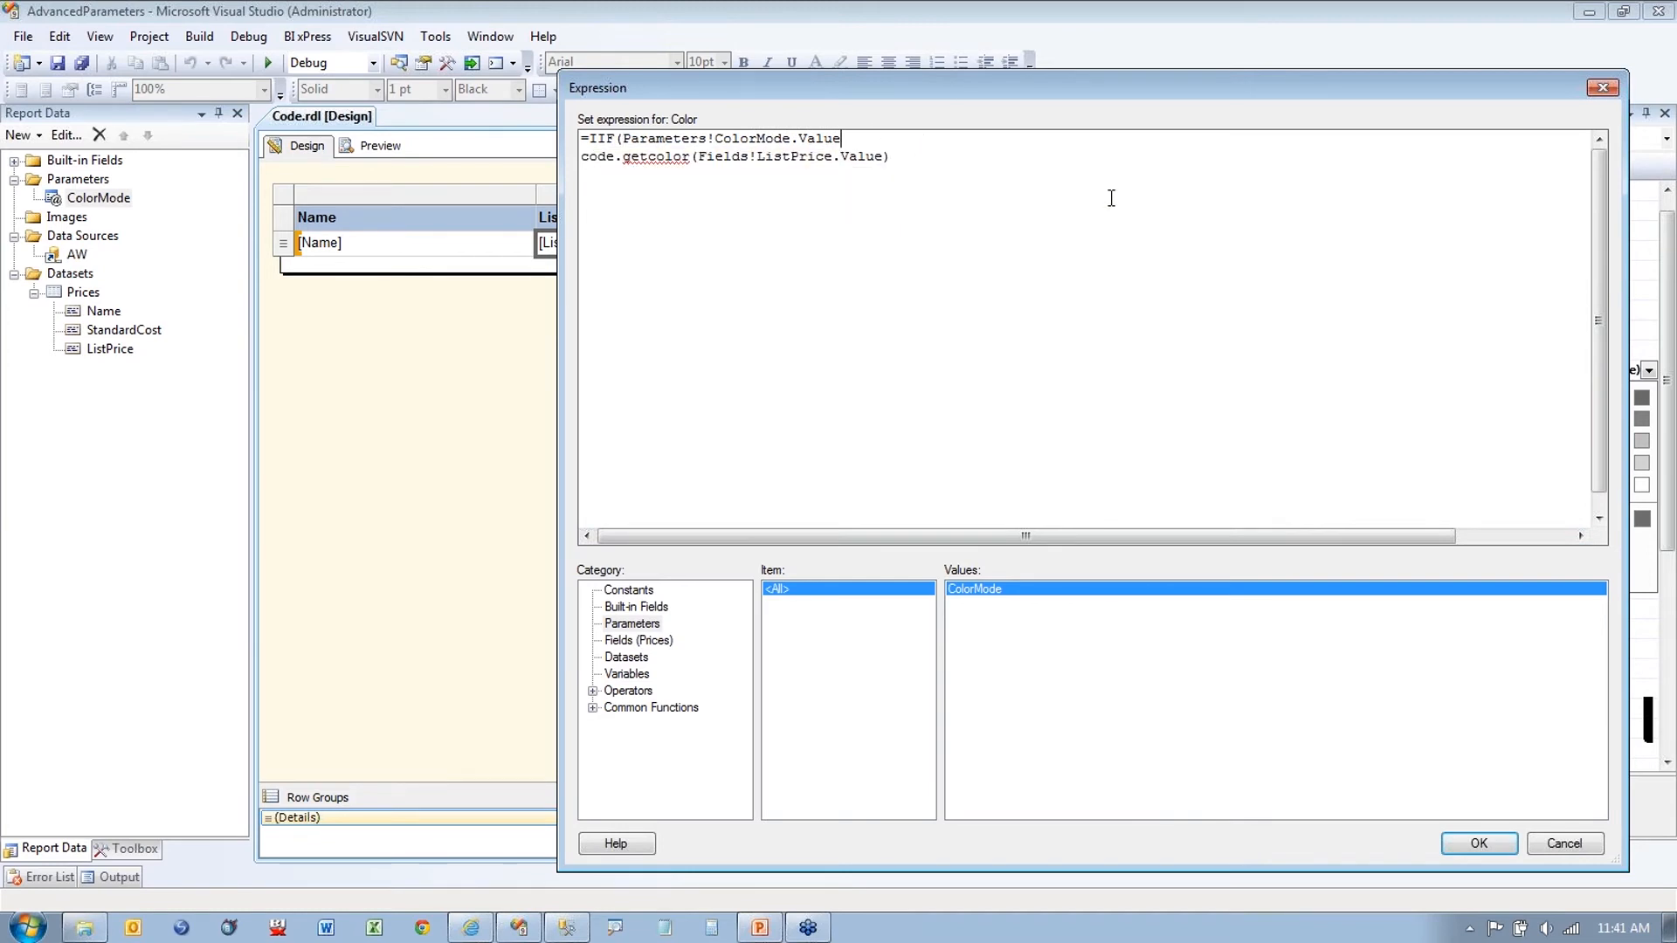
type(",\"Black\",")
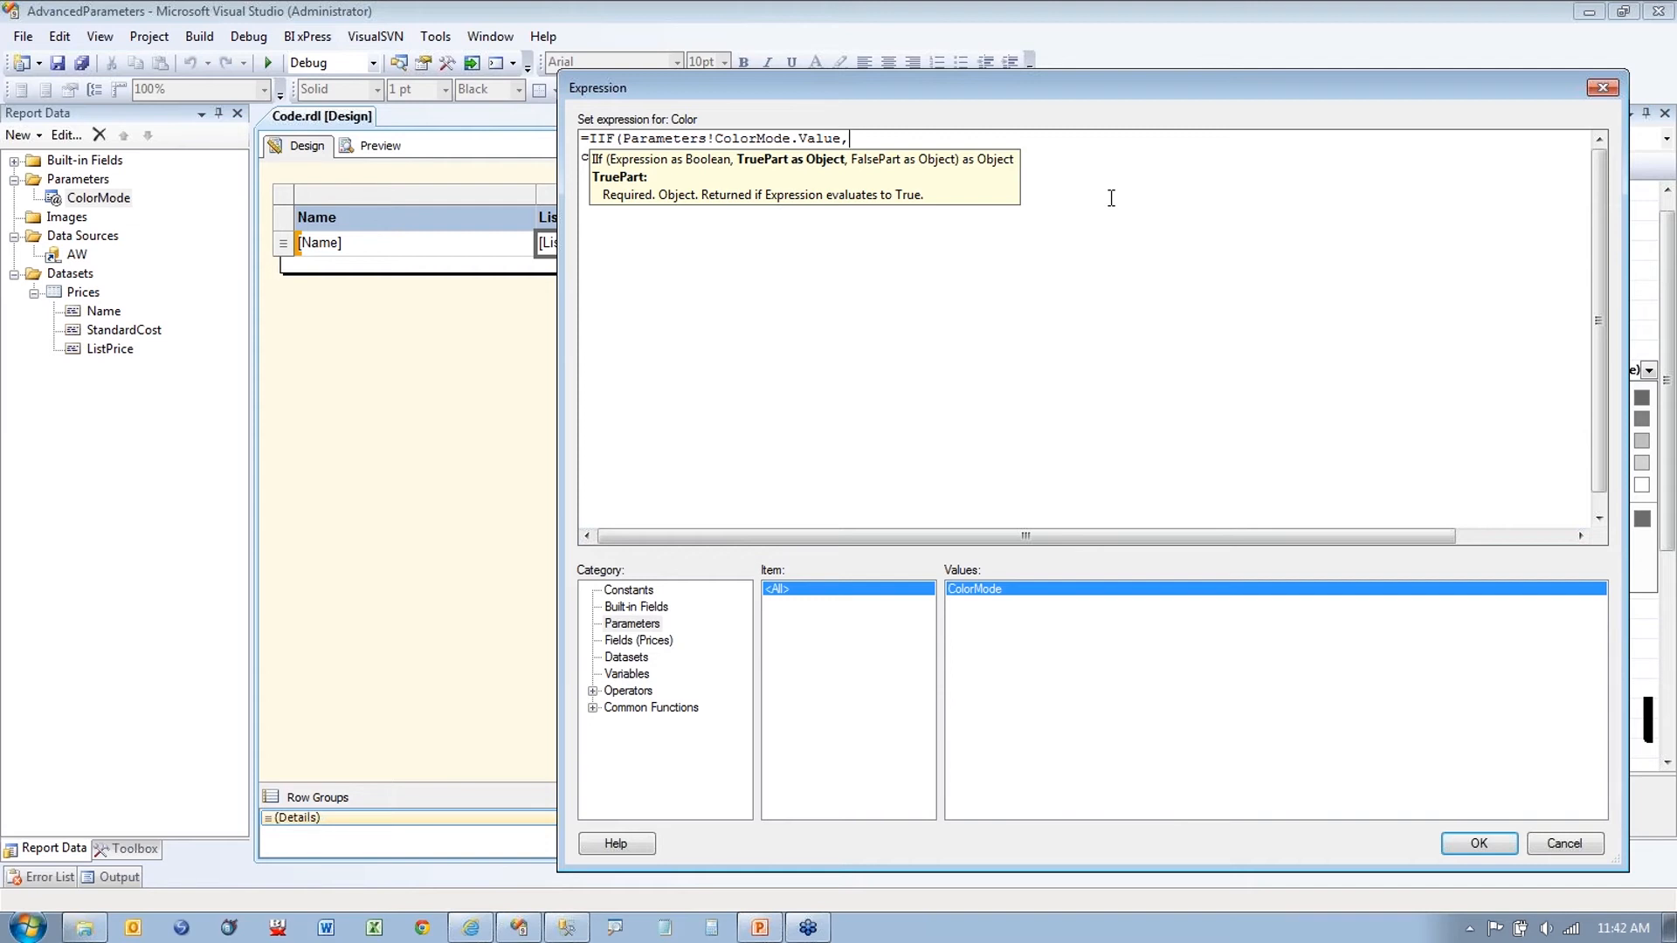
Step: Finish the expression with "Black", code.getcolor(Fields!ListPrice.Value) and the closing parenthesis on its own line
type("\"Black\";")
key("BackSpace")
type(",")
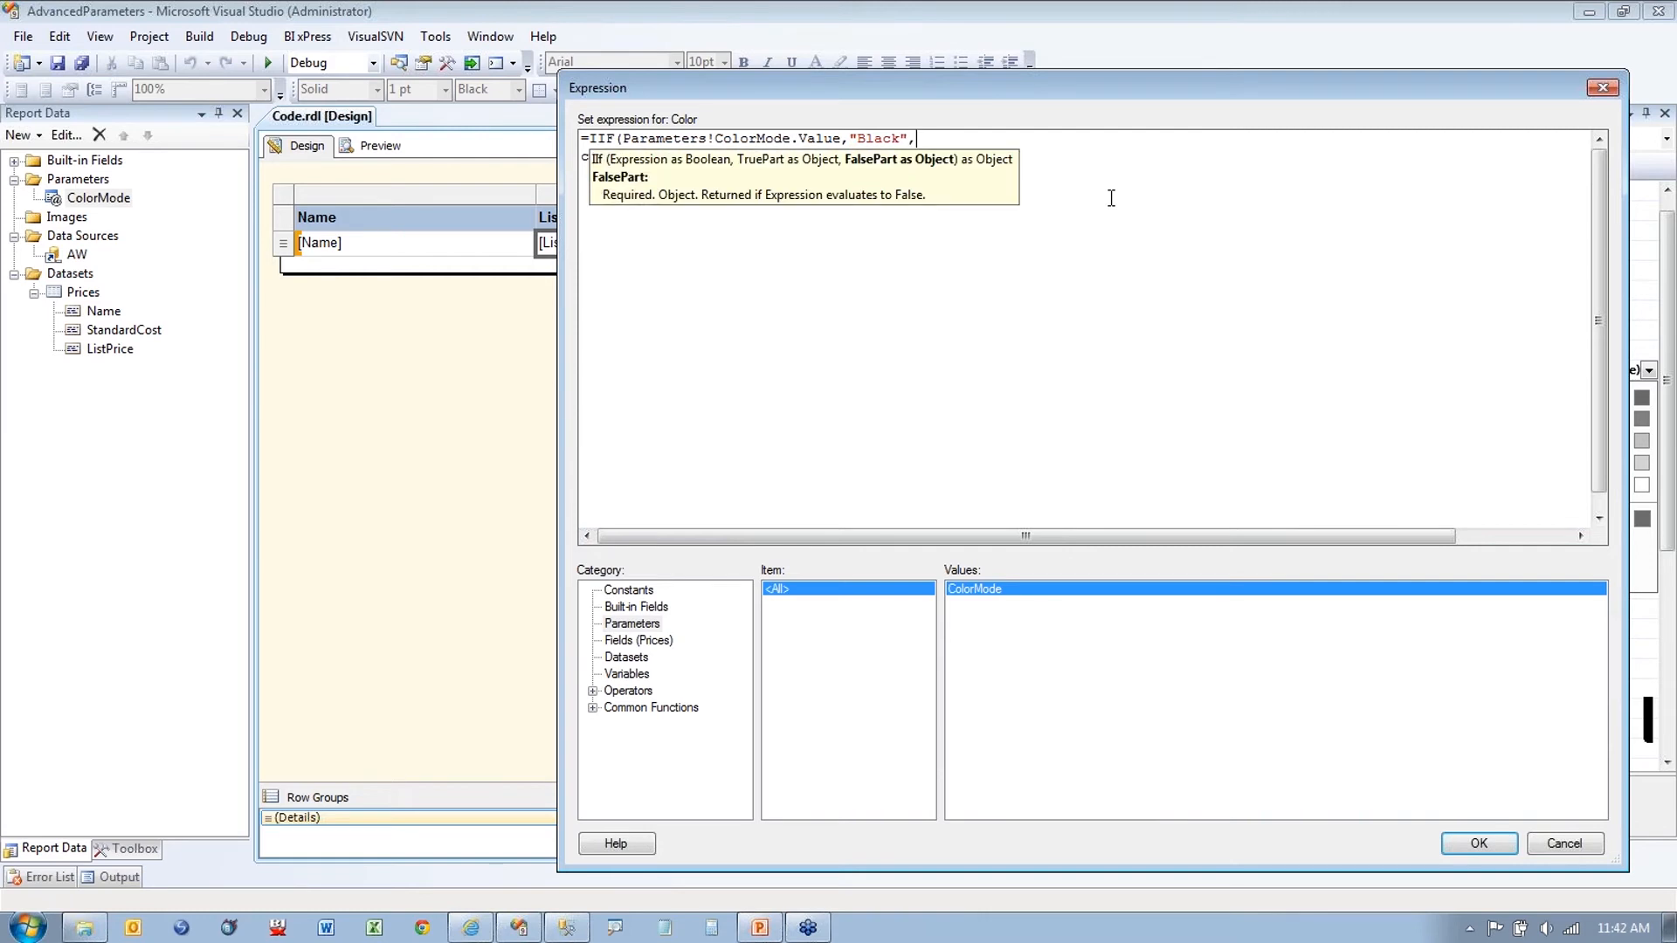
left_click(1114, 198)
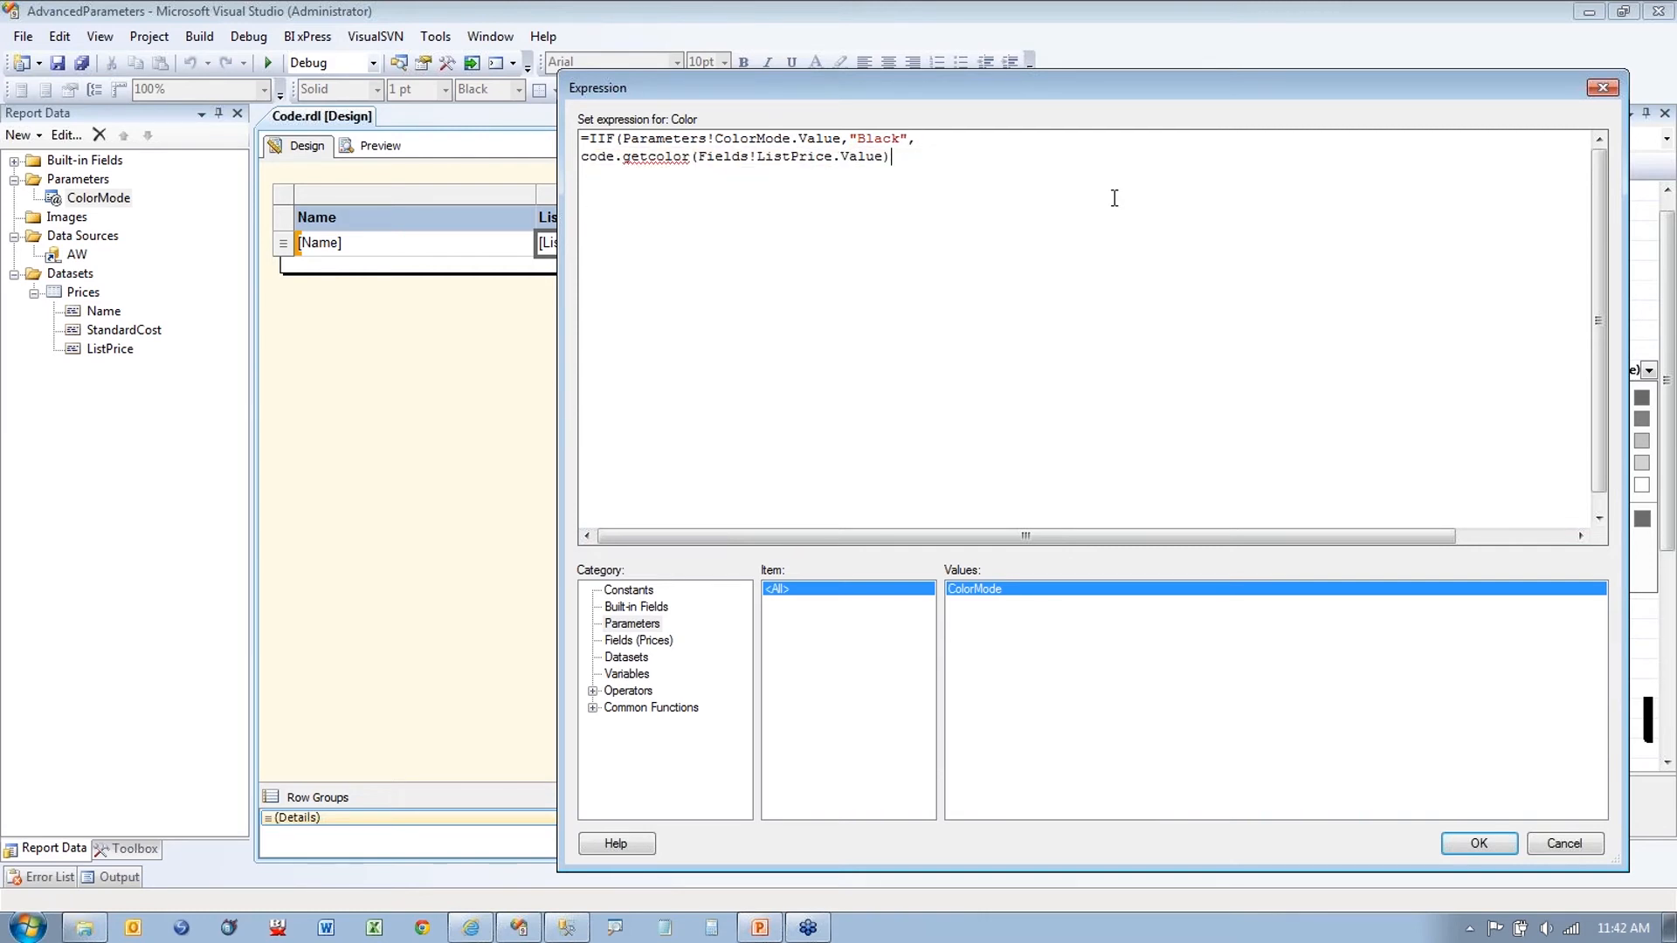
key("Return")
type(")")
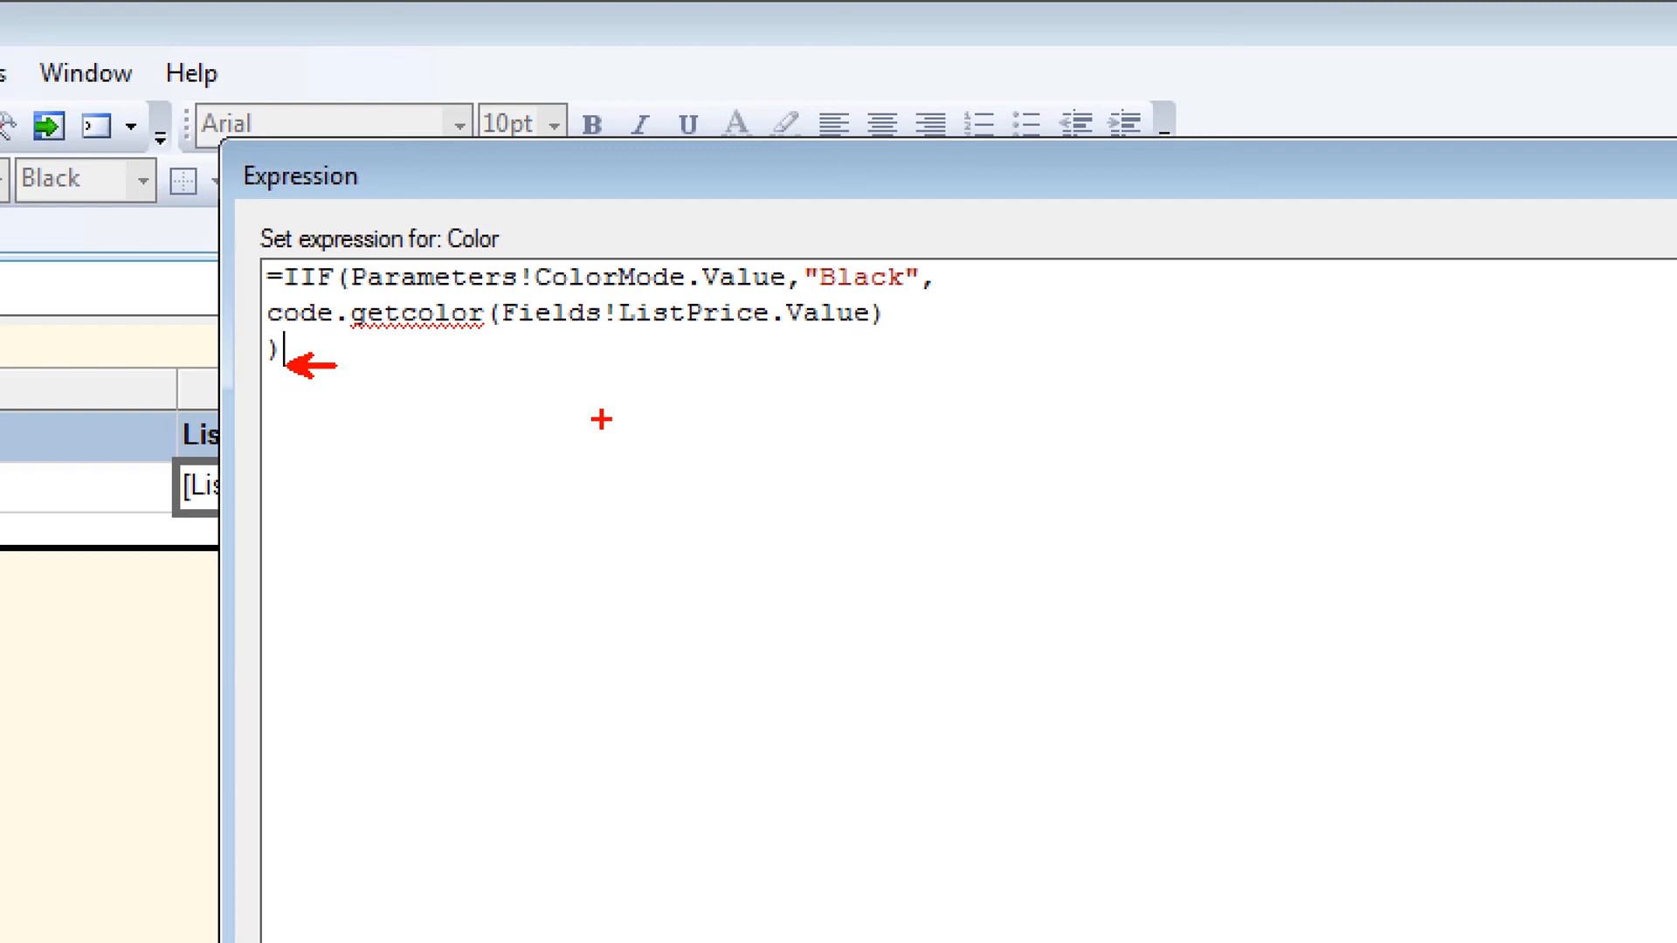
left_click_drag(376, 293, 709, 299)
left_click_drag(821, 298, 882, 298)
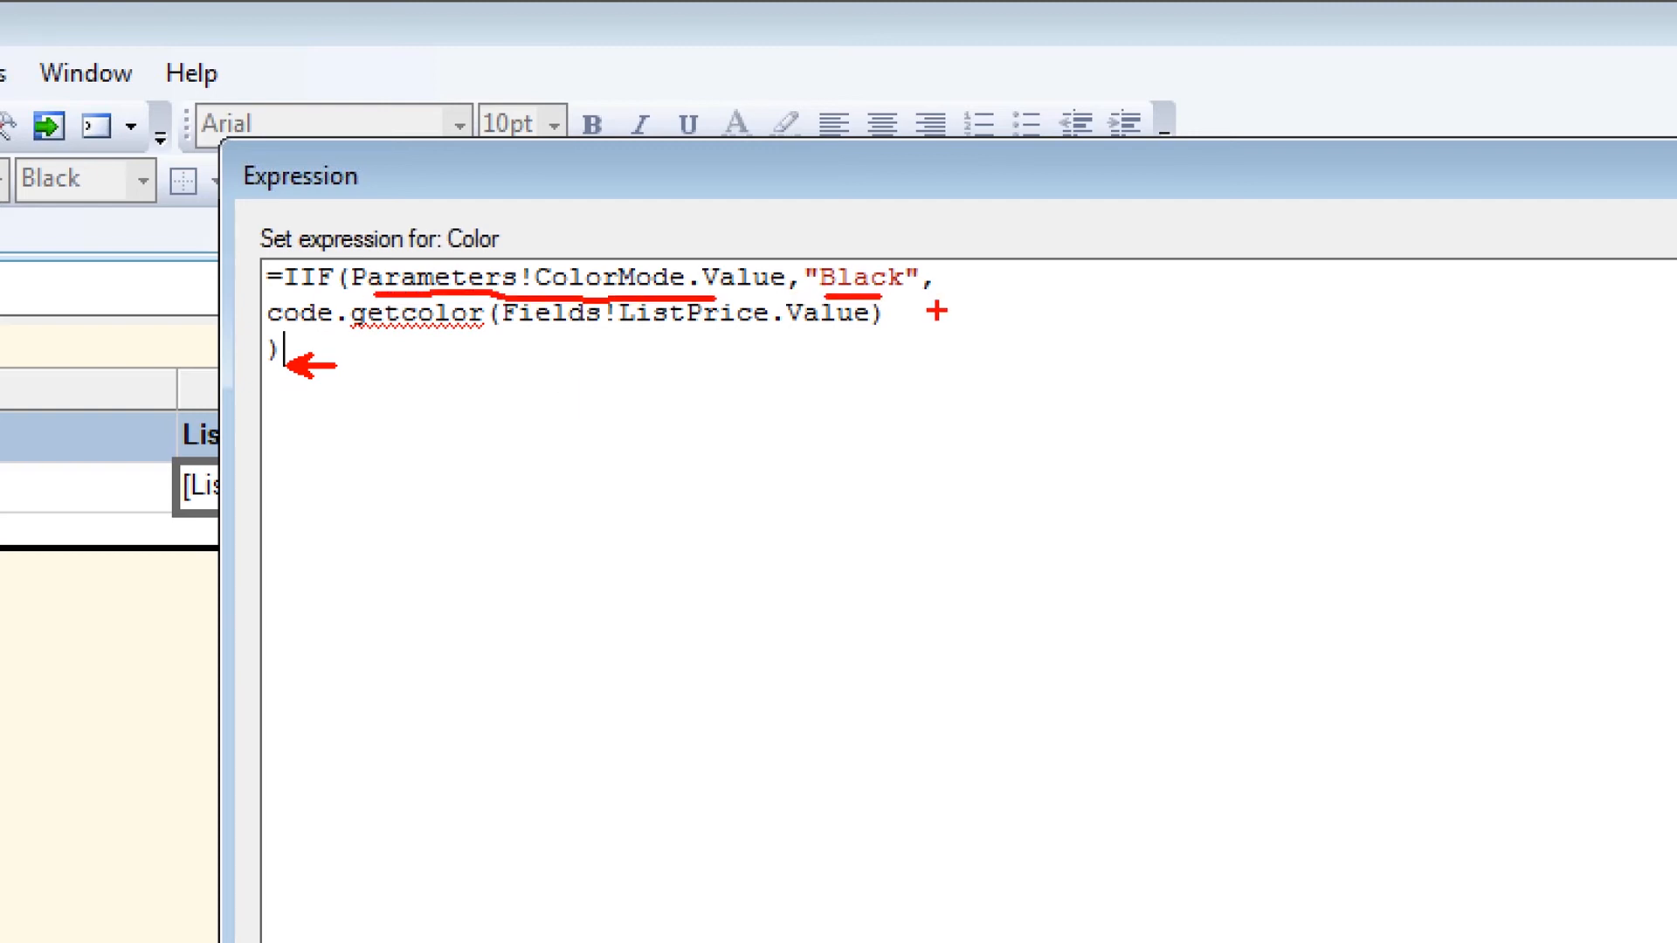
left_click_drag(352, 340, 697, 342)
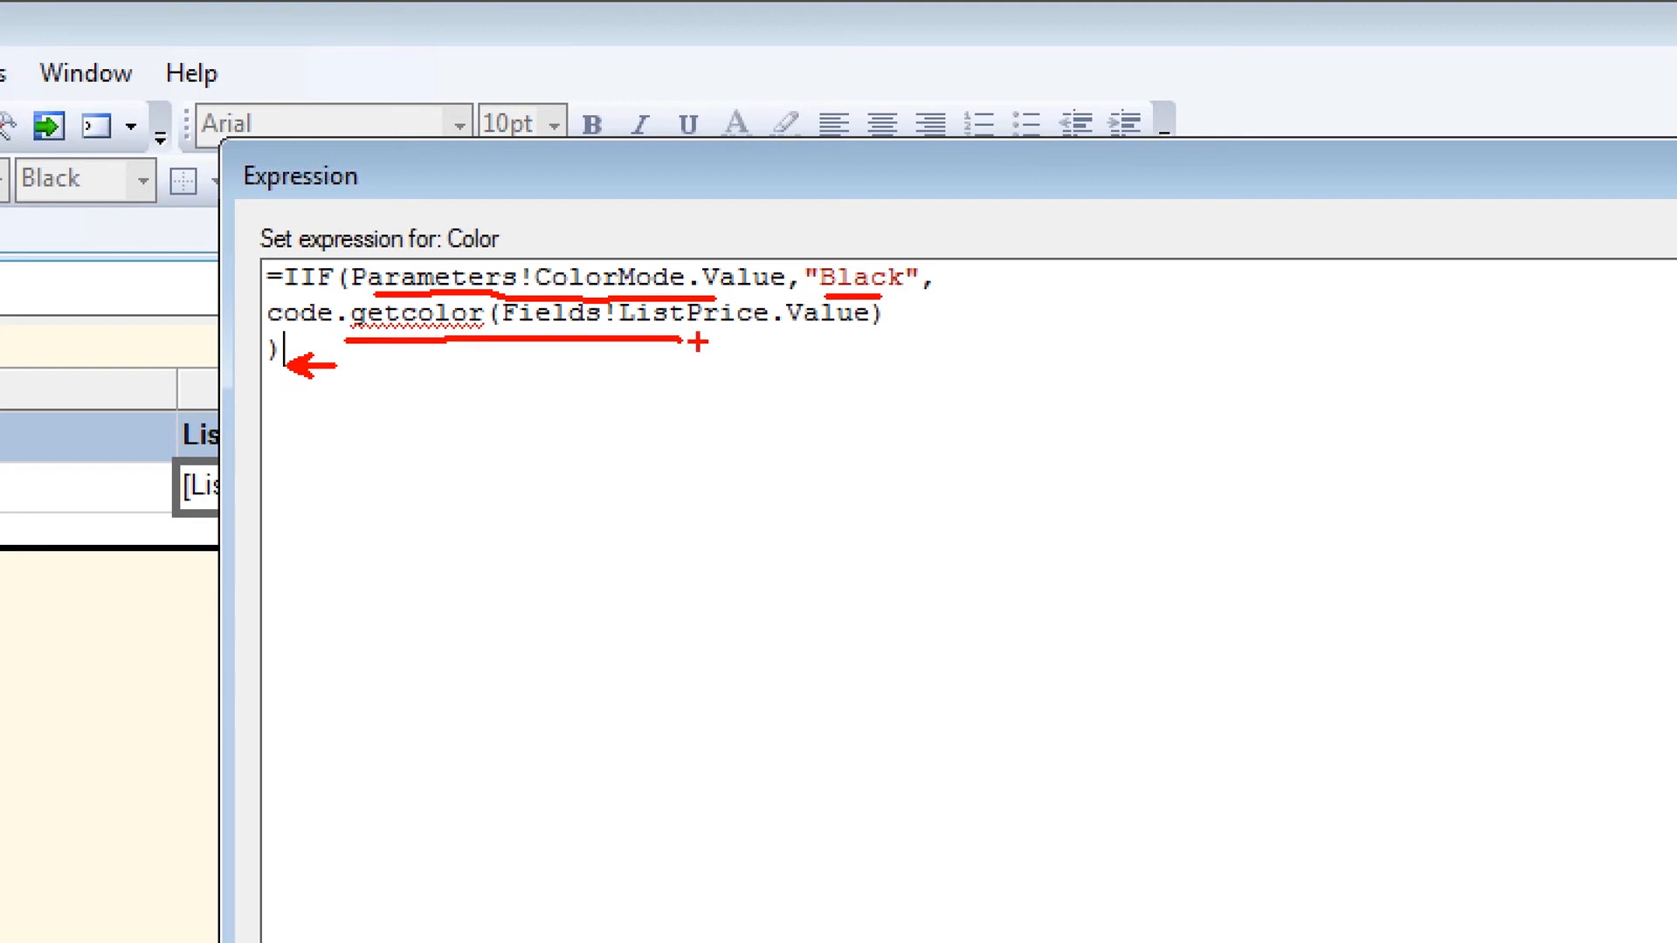
key("Escape")
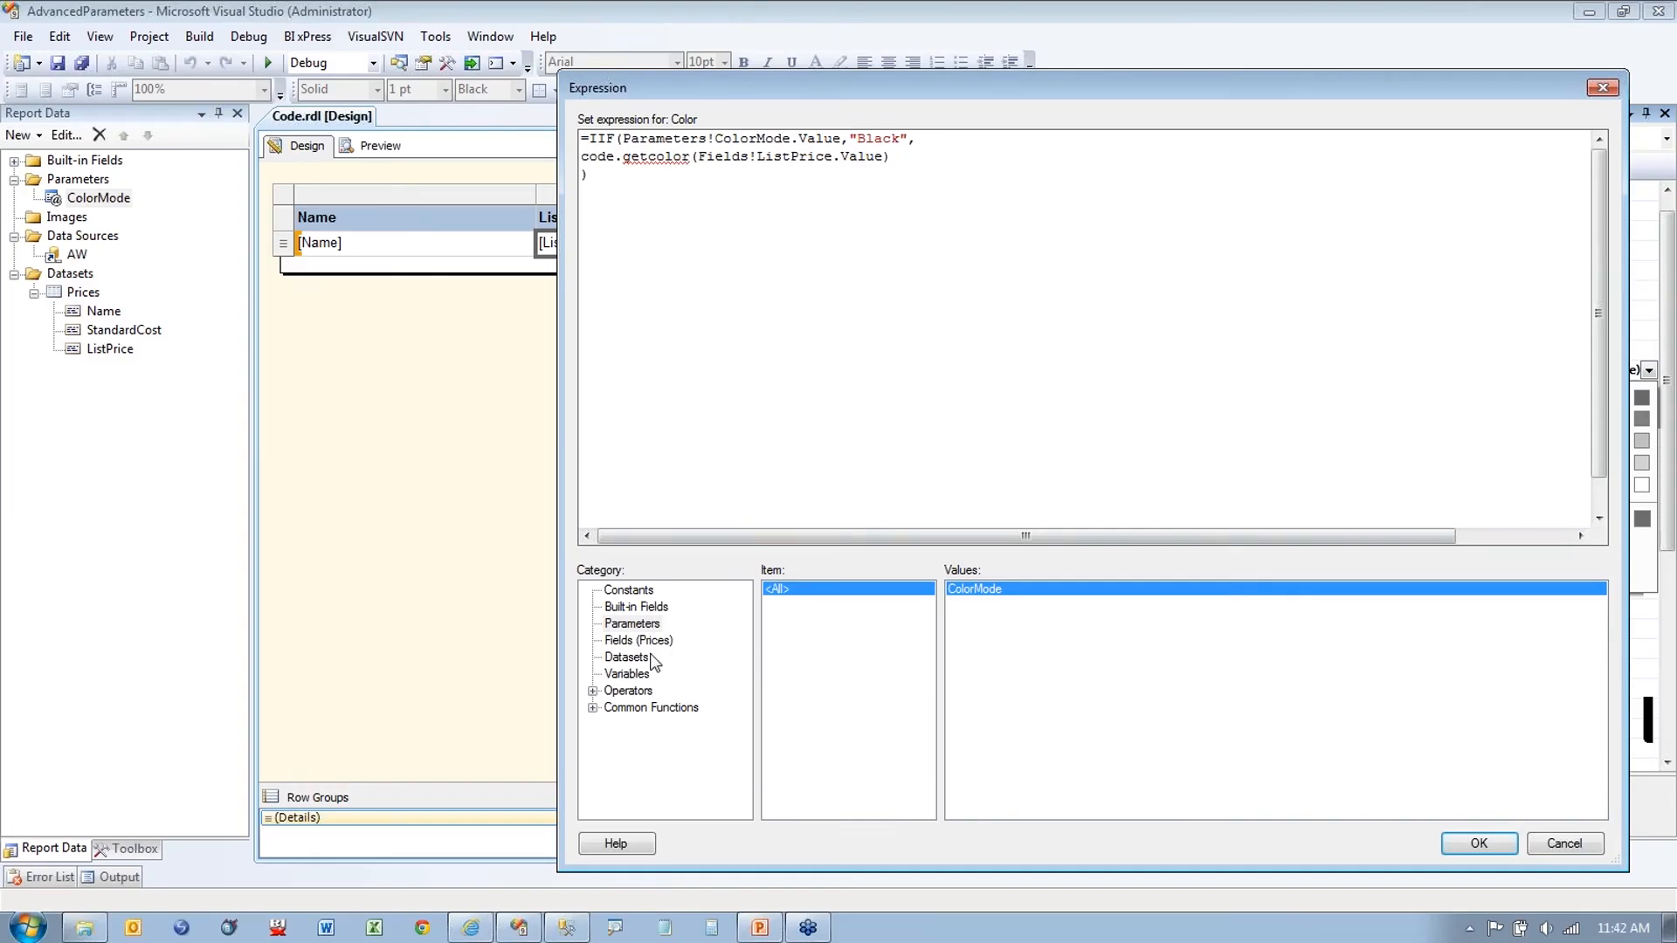
Step: Try the Red and SeaGreen colour constants in the expression, then delete both test inserts
left_click(631, 593)
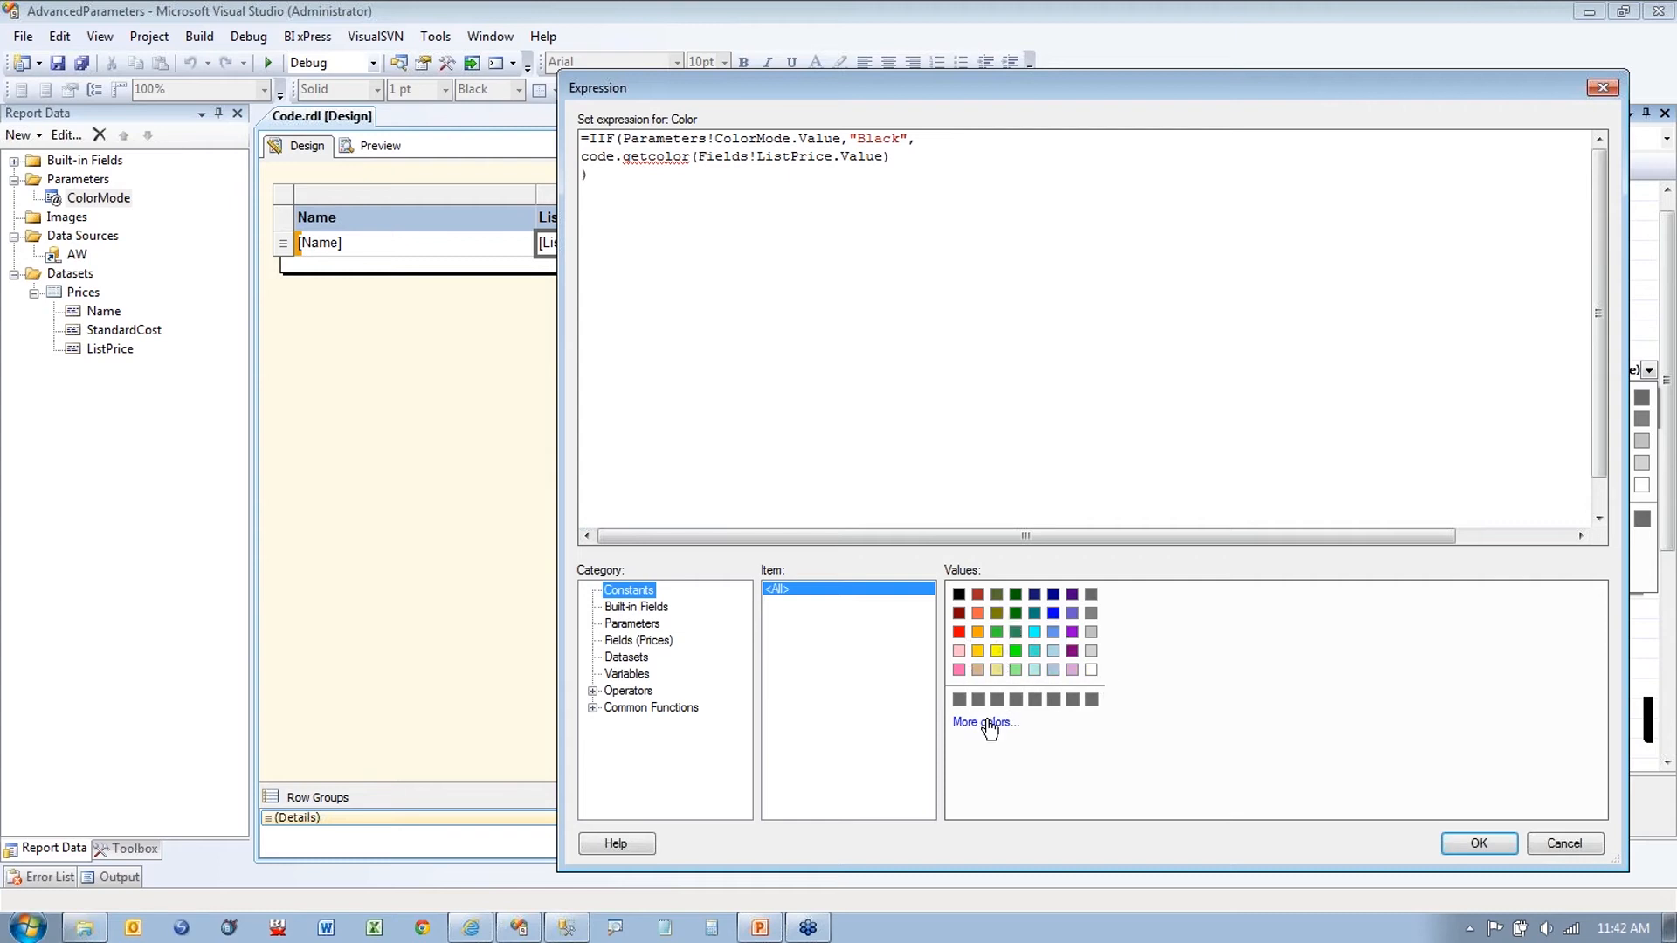
left_click(858, 289)
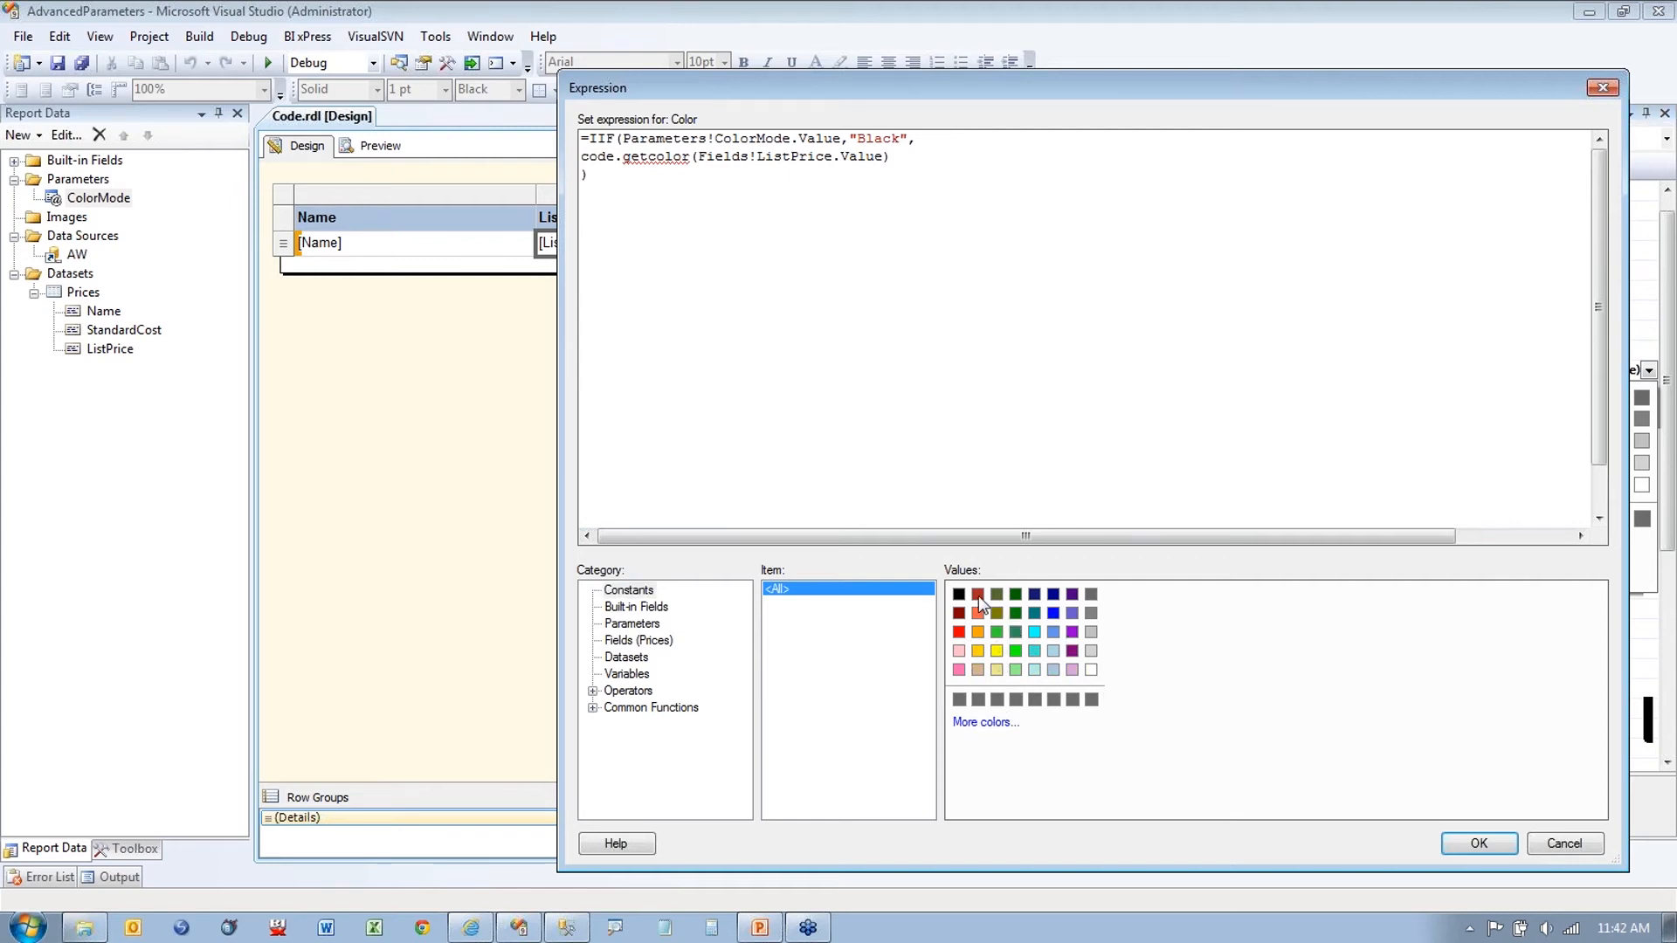
double_click(958, 631)
double_click(662, 196)
key("Delete")
double_click(1017, 631)
double_click(696, 200)
key("Delete")
Step: Browse the full named-colour palette without choosing one, then accept the List Price colour expression
left_click(1001, 727)
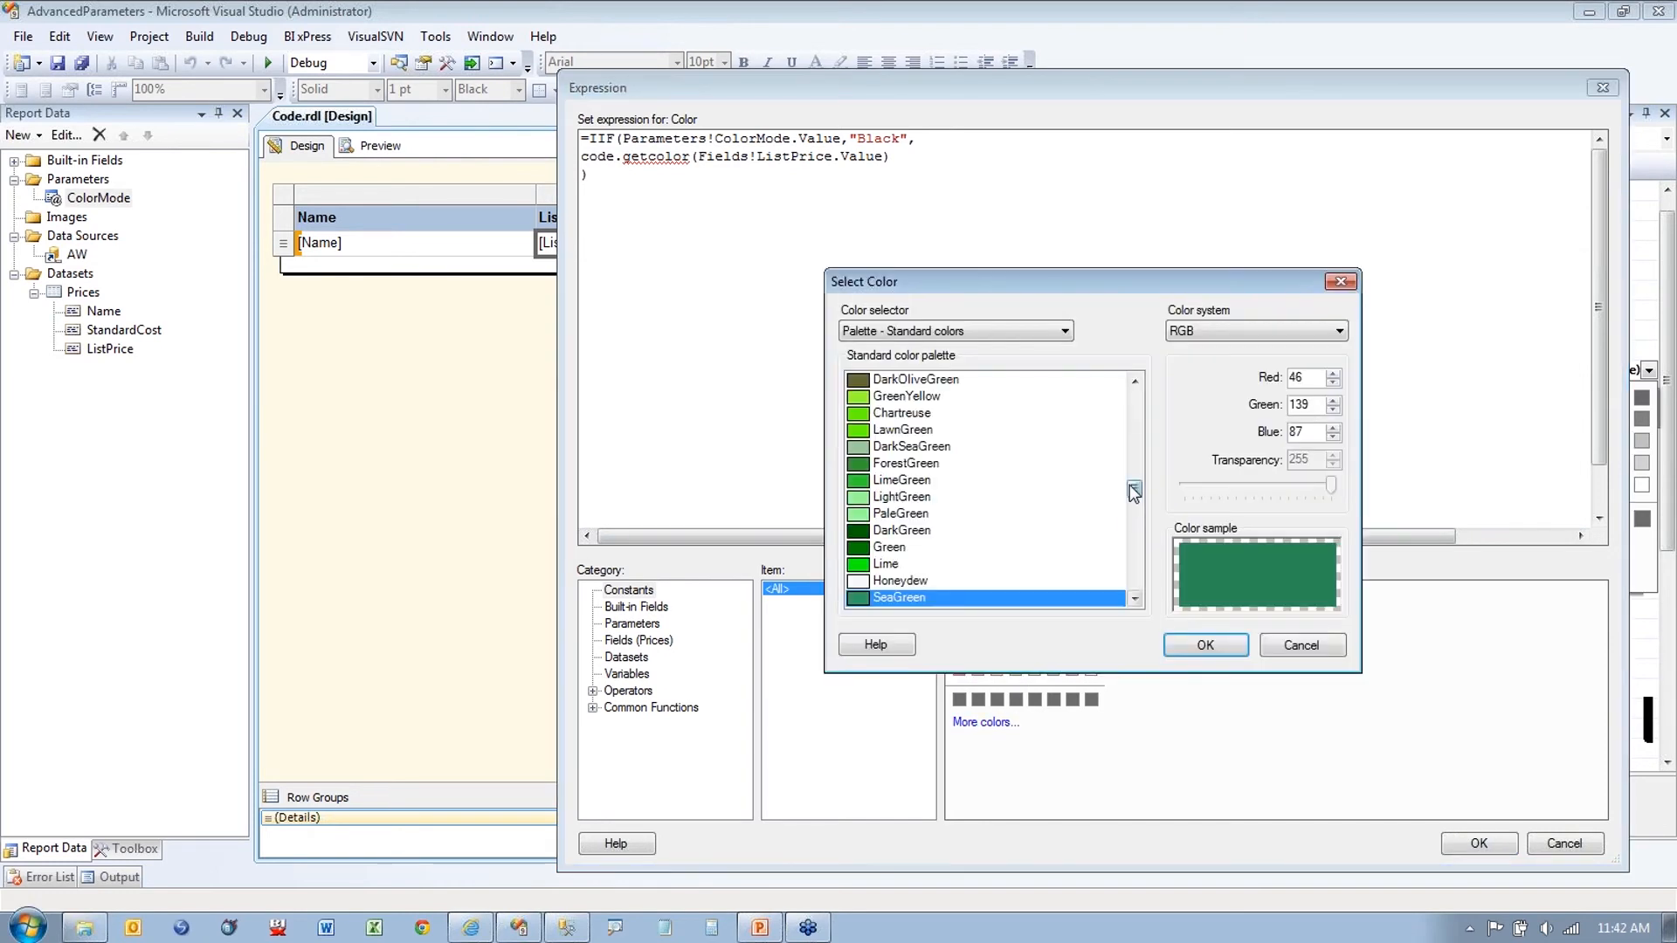
left_click(1135, 527)
left_click_drag(1135, 528, 1135, 358)
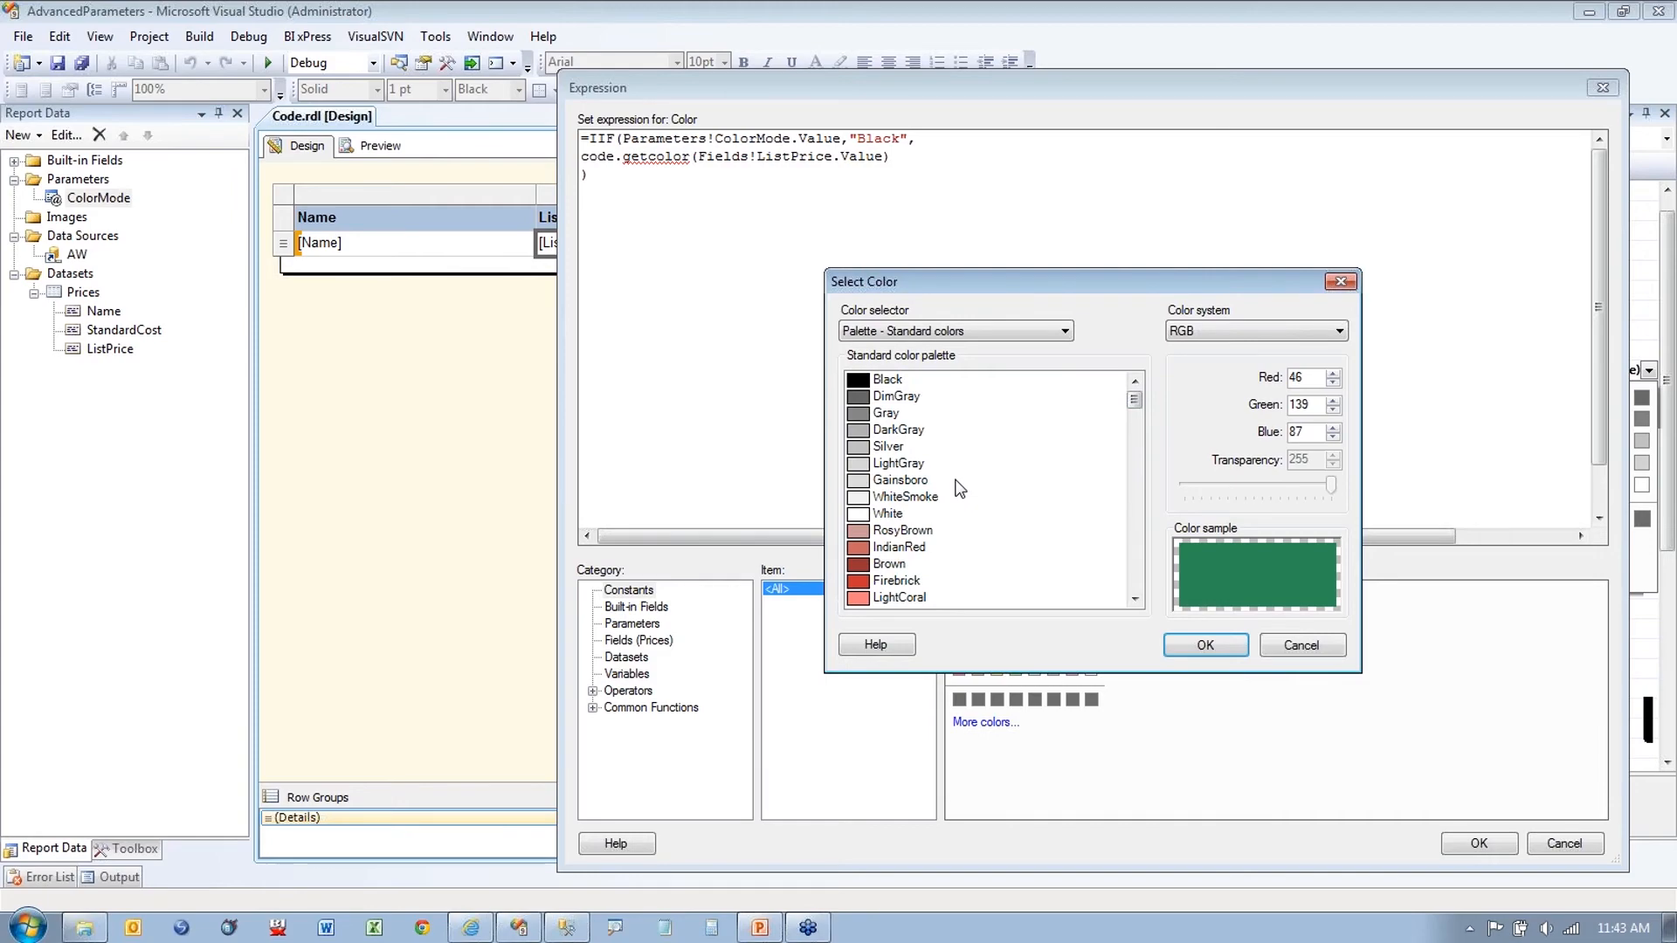
key("ctrl+1")
left_click_drag(785, 443, 899, 441)
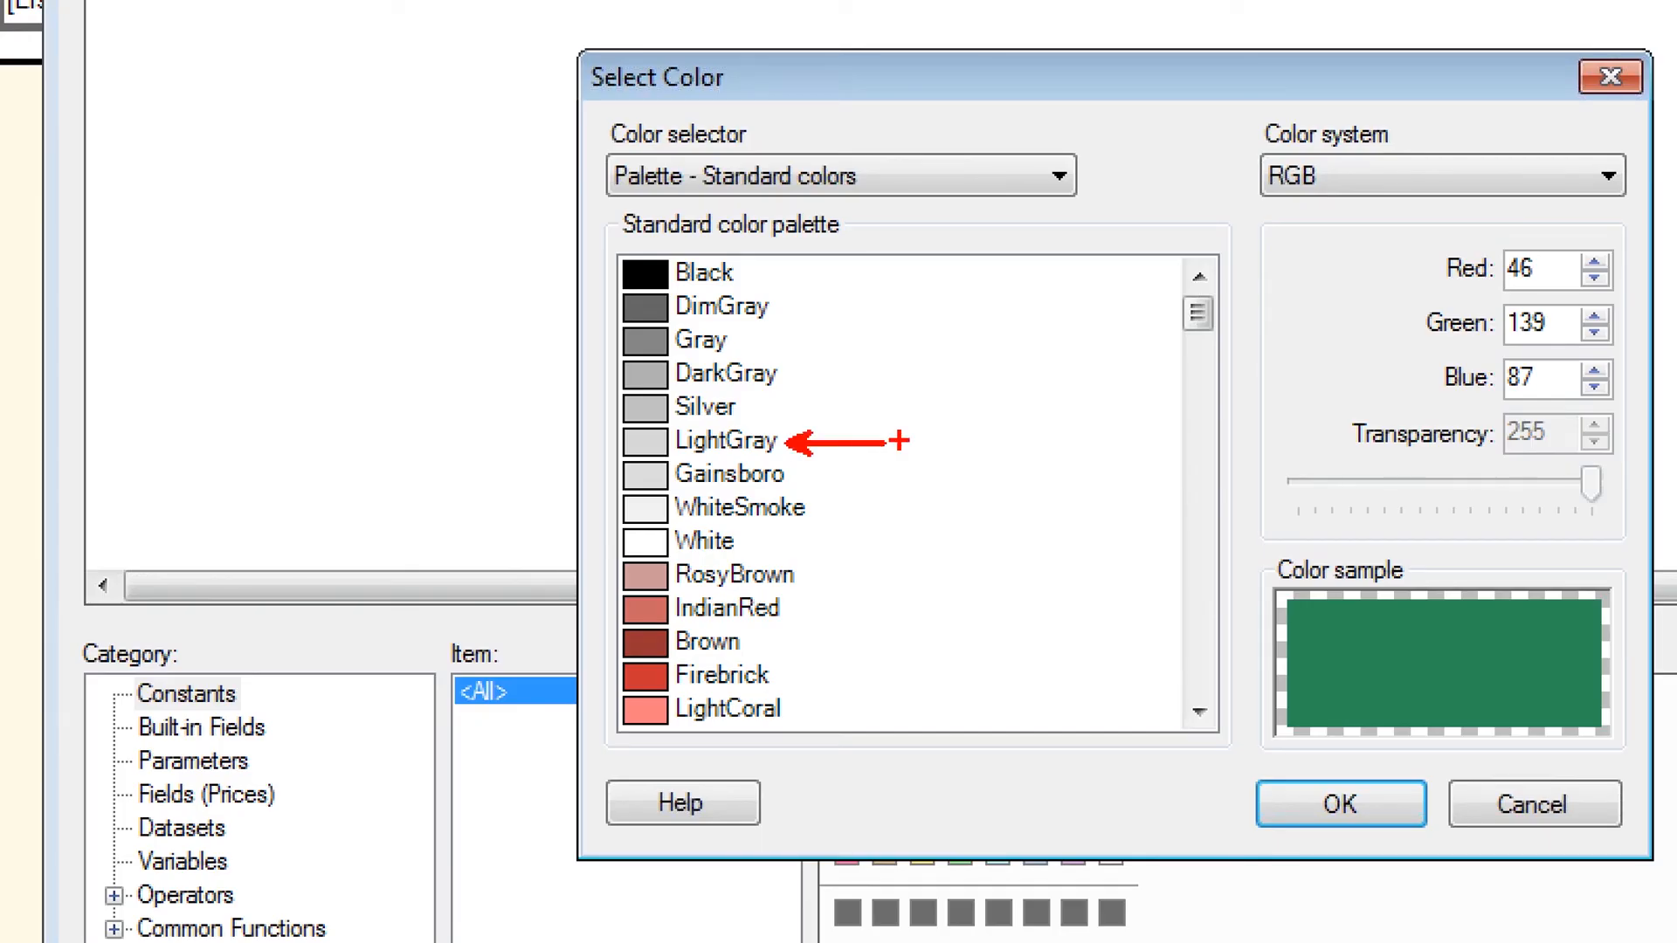
left_click_drag(793, 375, 821, 376)
left_click_drag(771, 304, 790, 301)
left_click_drag(736, 463, 790, 462)
key("e")
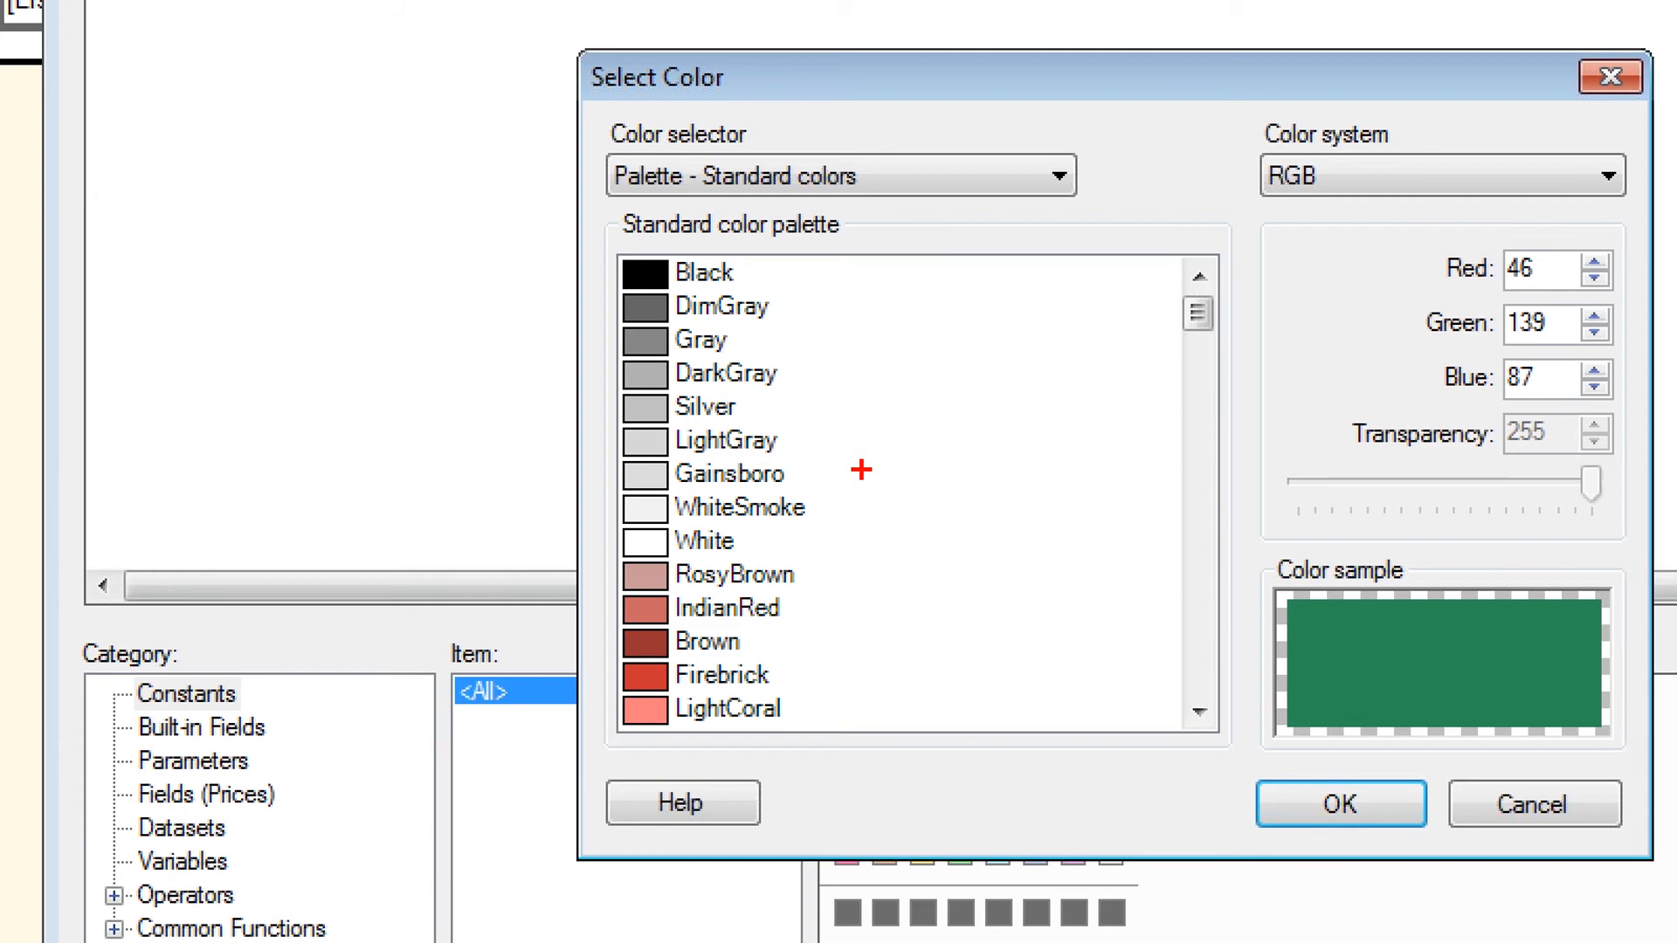
key("Escape")
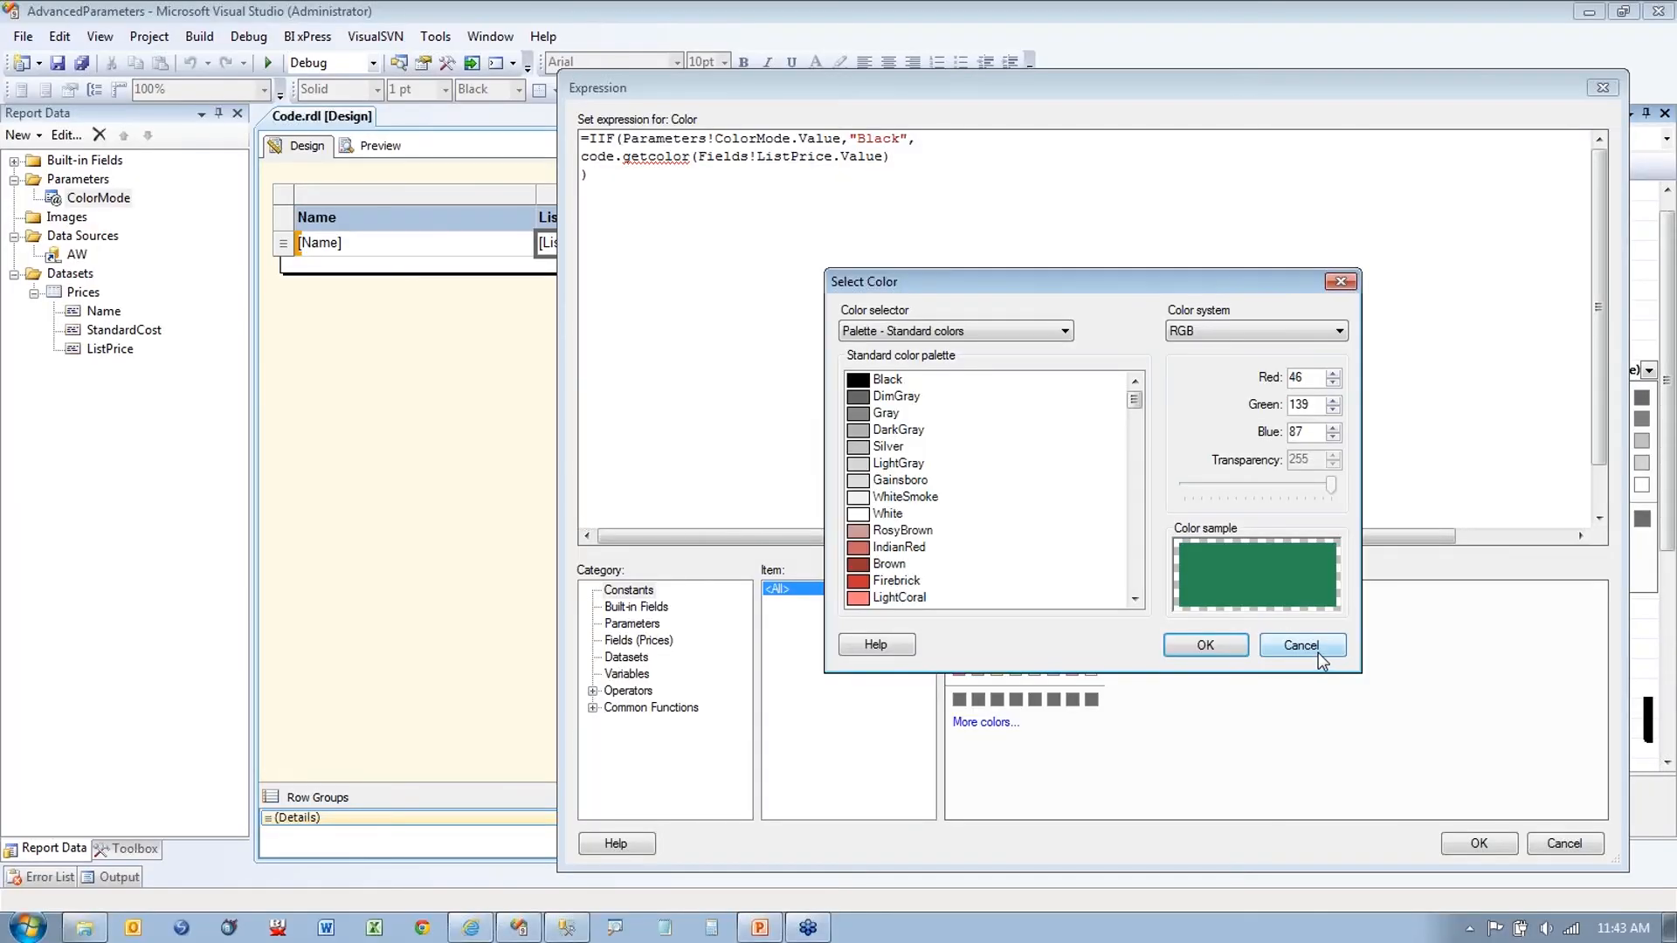
left_click(1534, 804)
left_click(1478, 842)
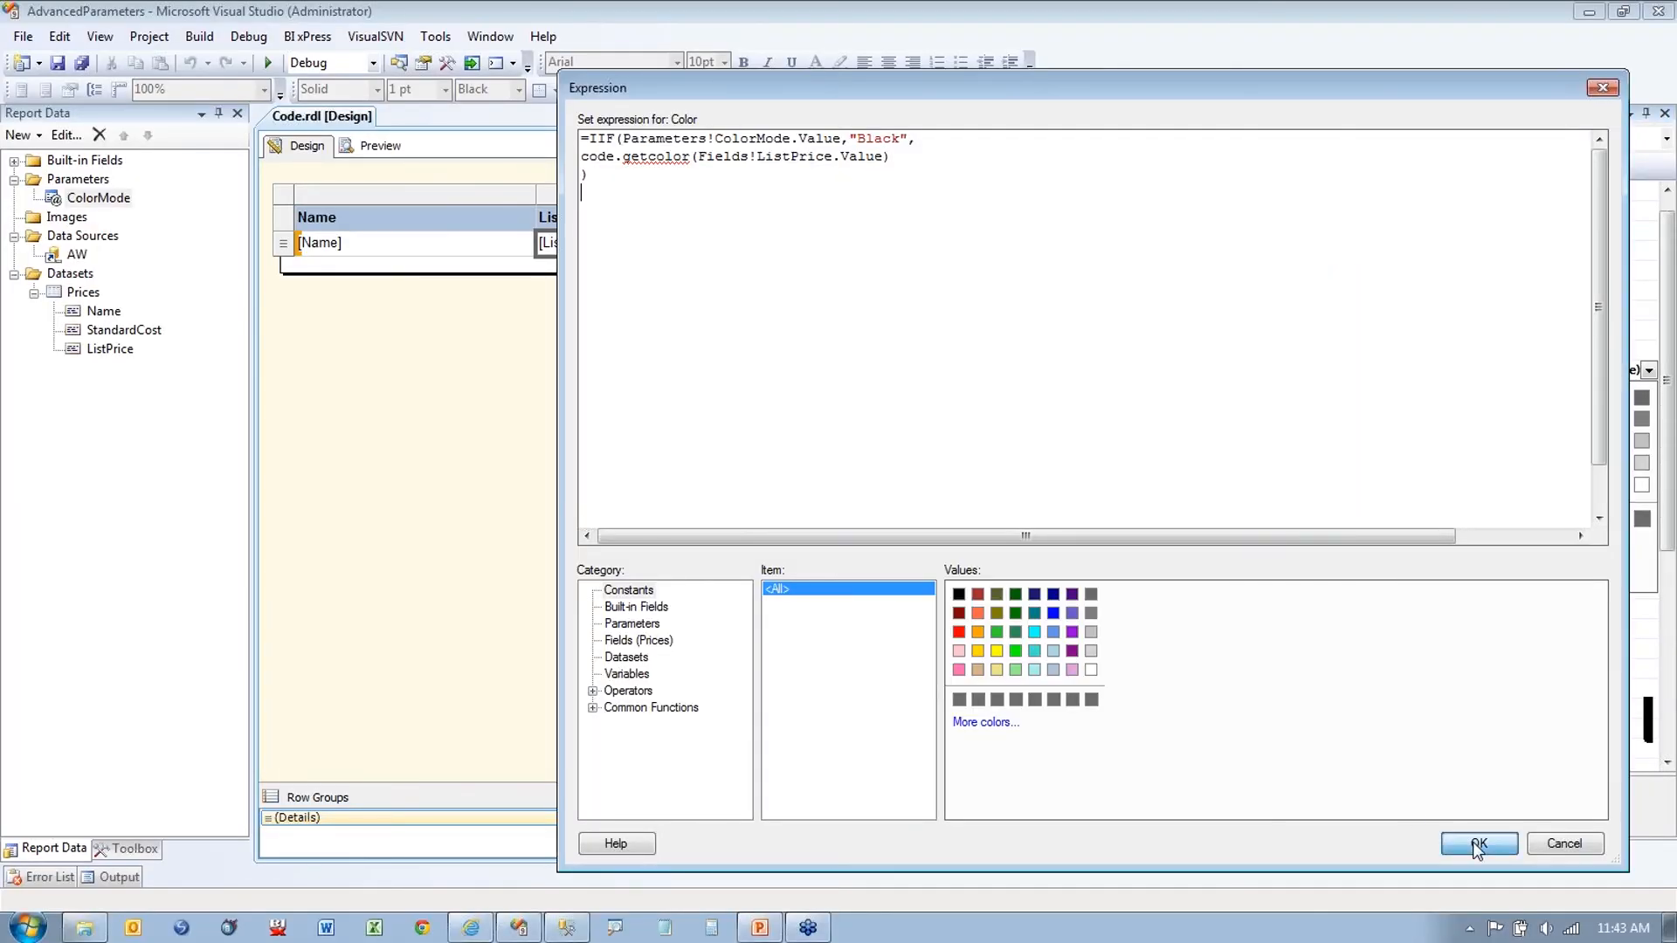
Step: Open the Color expression for the Standard Cost value cell
left_click(799, 248)
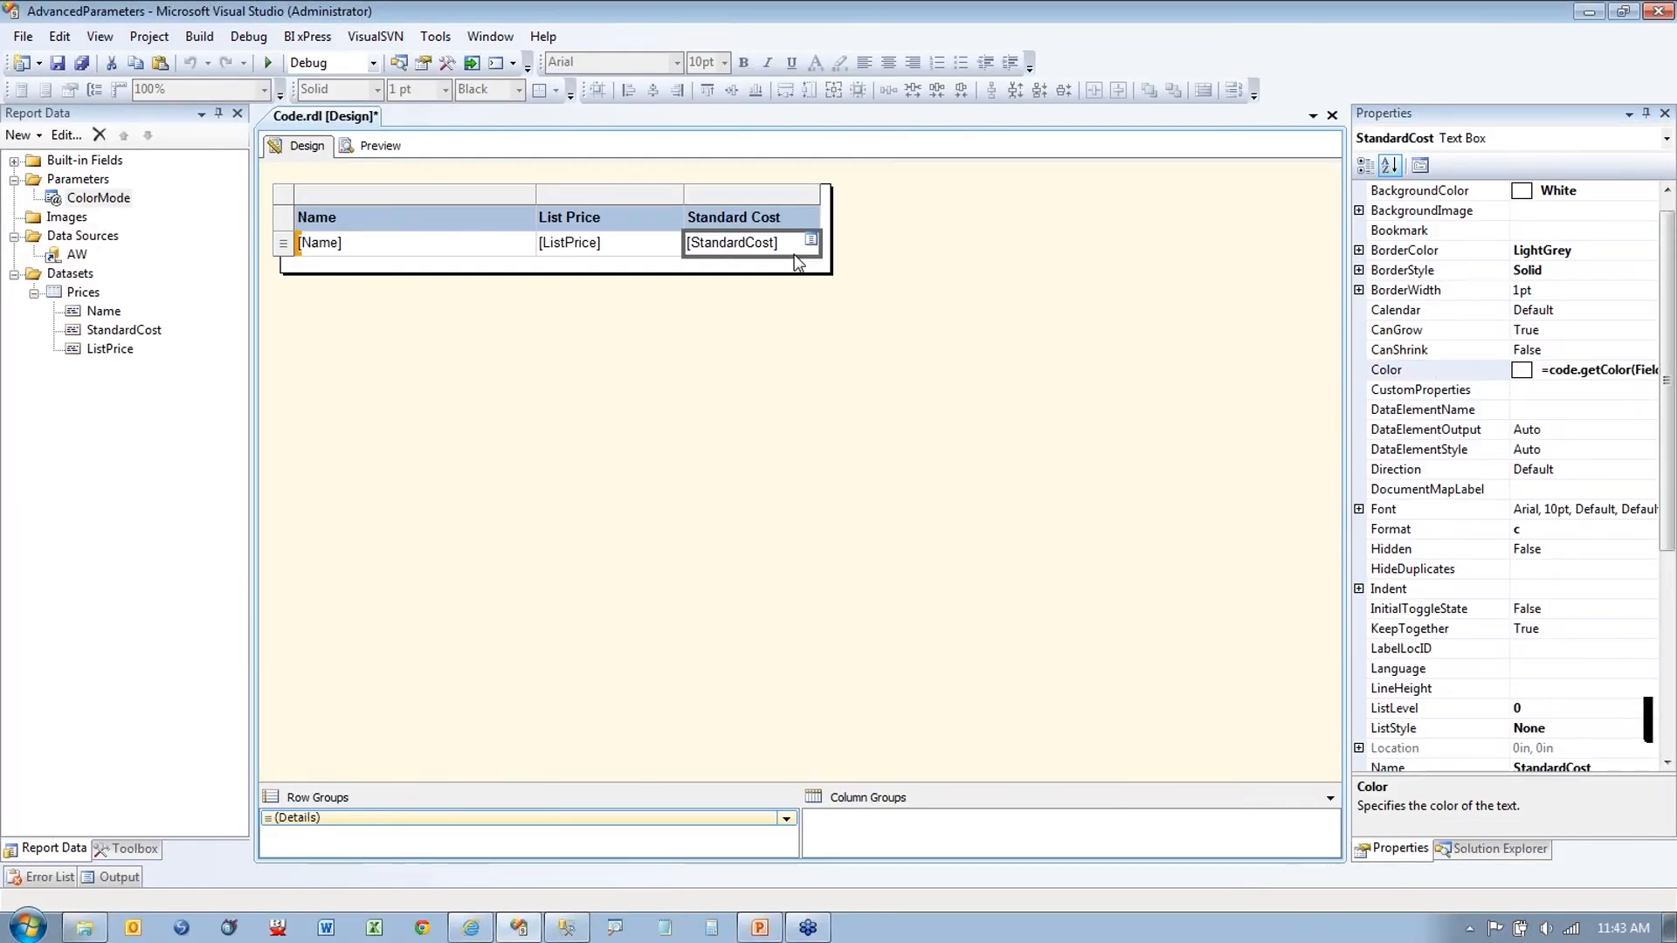
left_click(1622, 370)
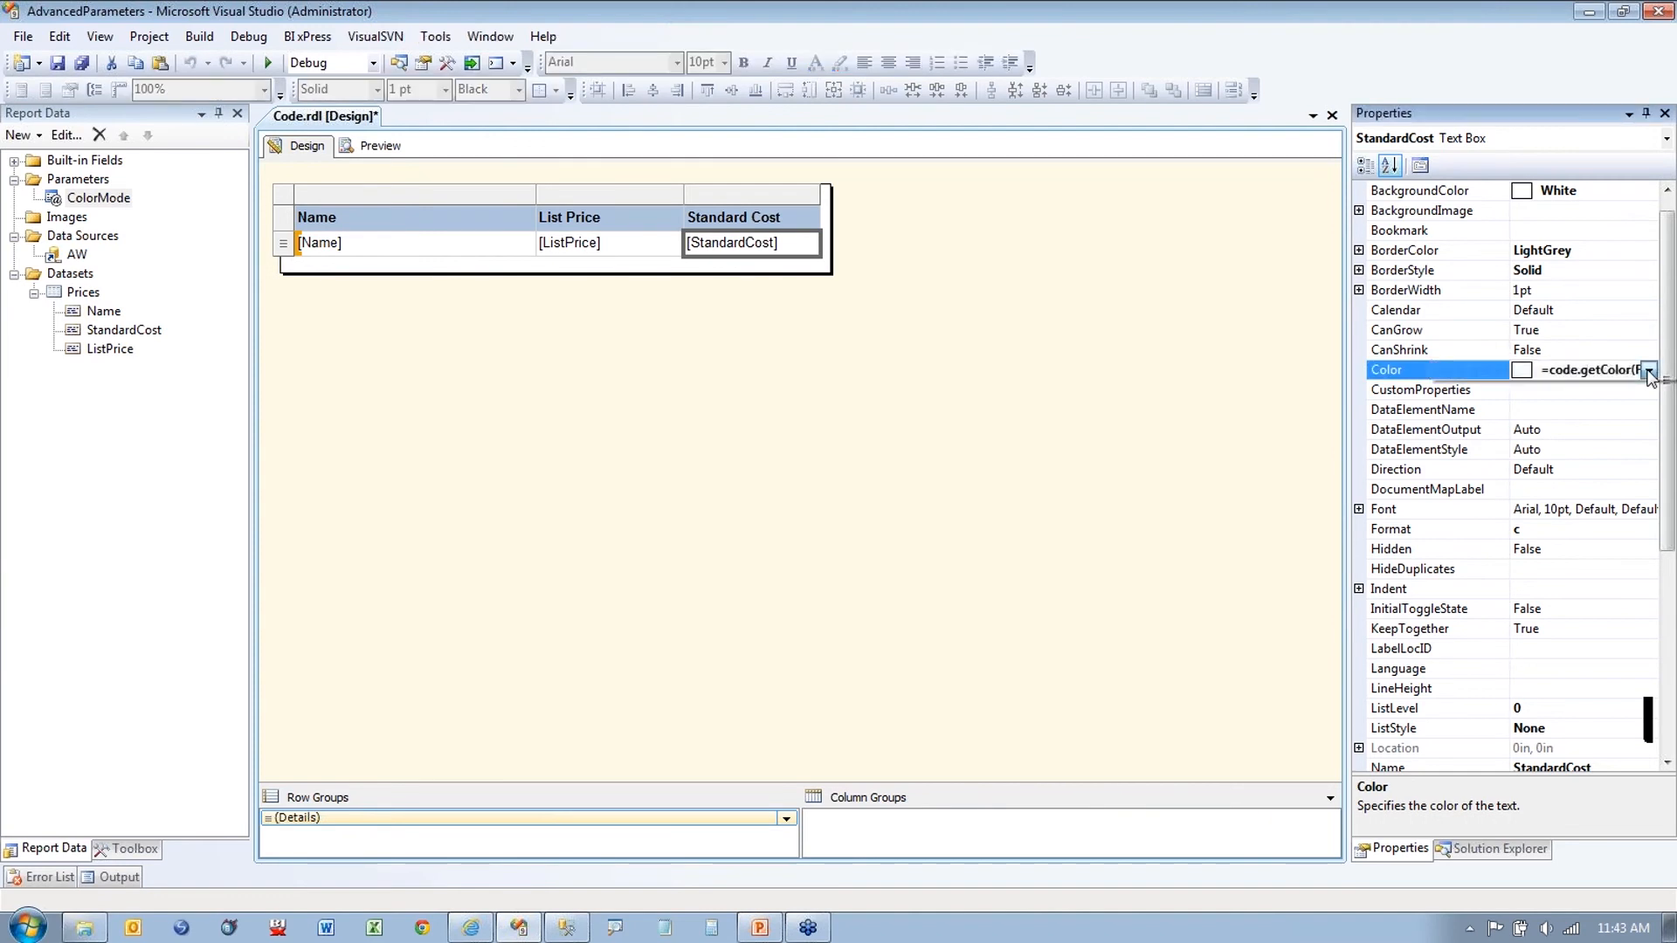
left_click(1648, 369)
left_click(1519, 573)
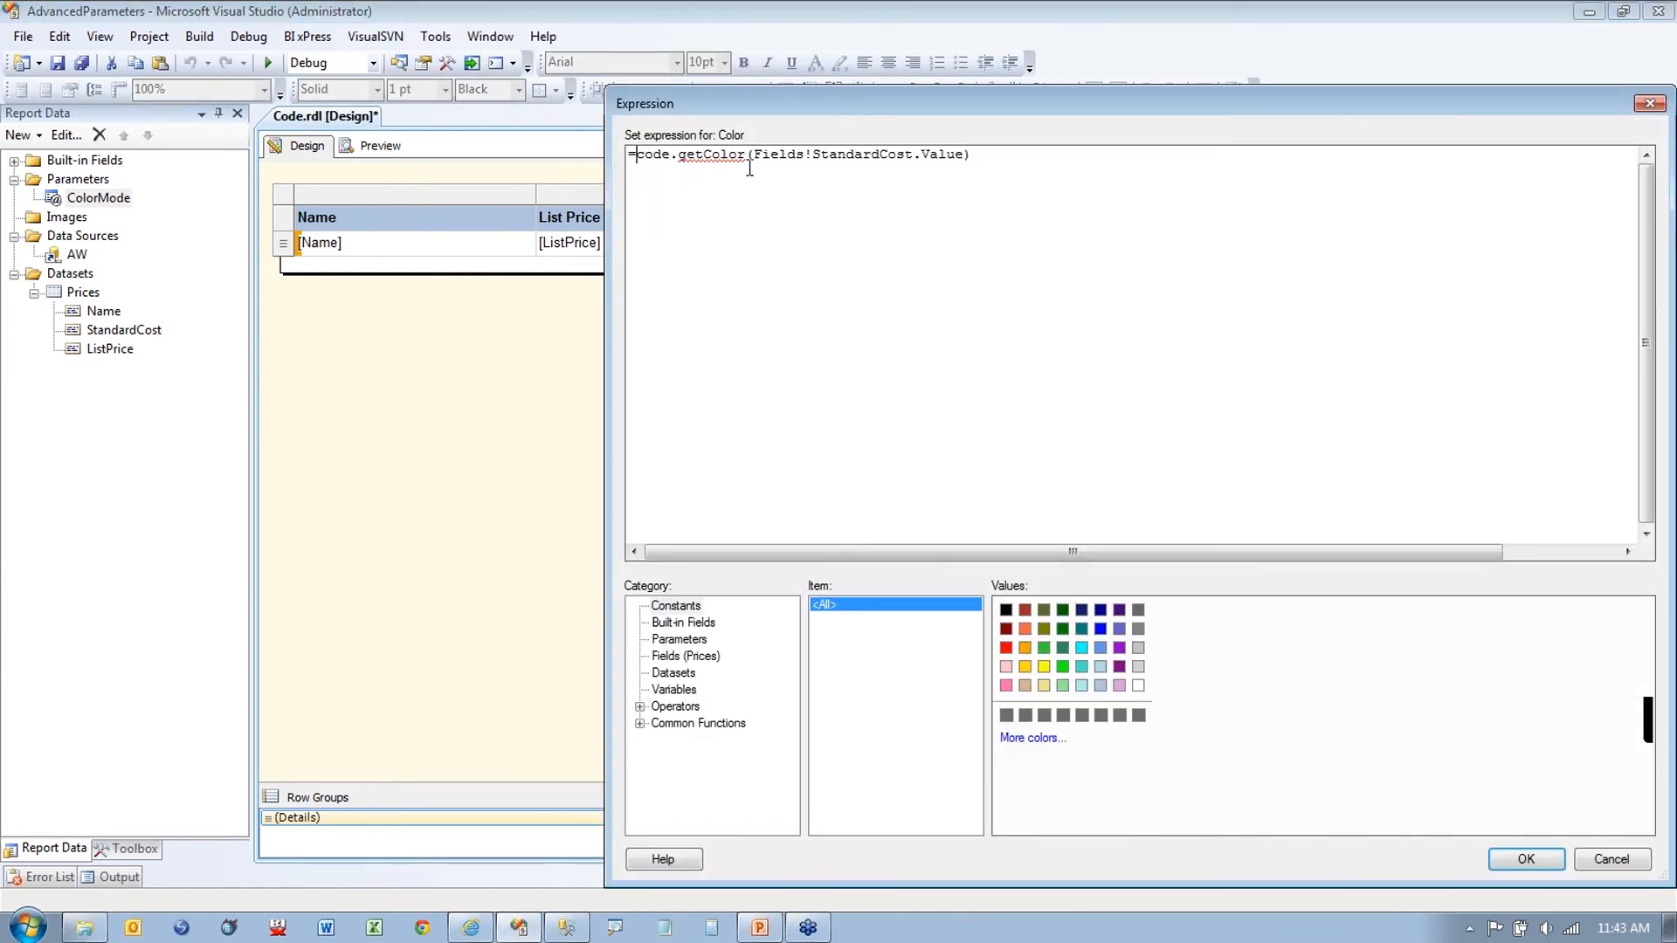
Step: Wrap it as =IIf(Parameters!ColorMode.Value,"Black", code.getColor(Fields!StandardCost.Value)) and accept
left_click_drag(760, 156, 984, 157)
left_click(1002, 157)
left_click(640, 155)
key("Return")
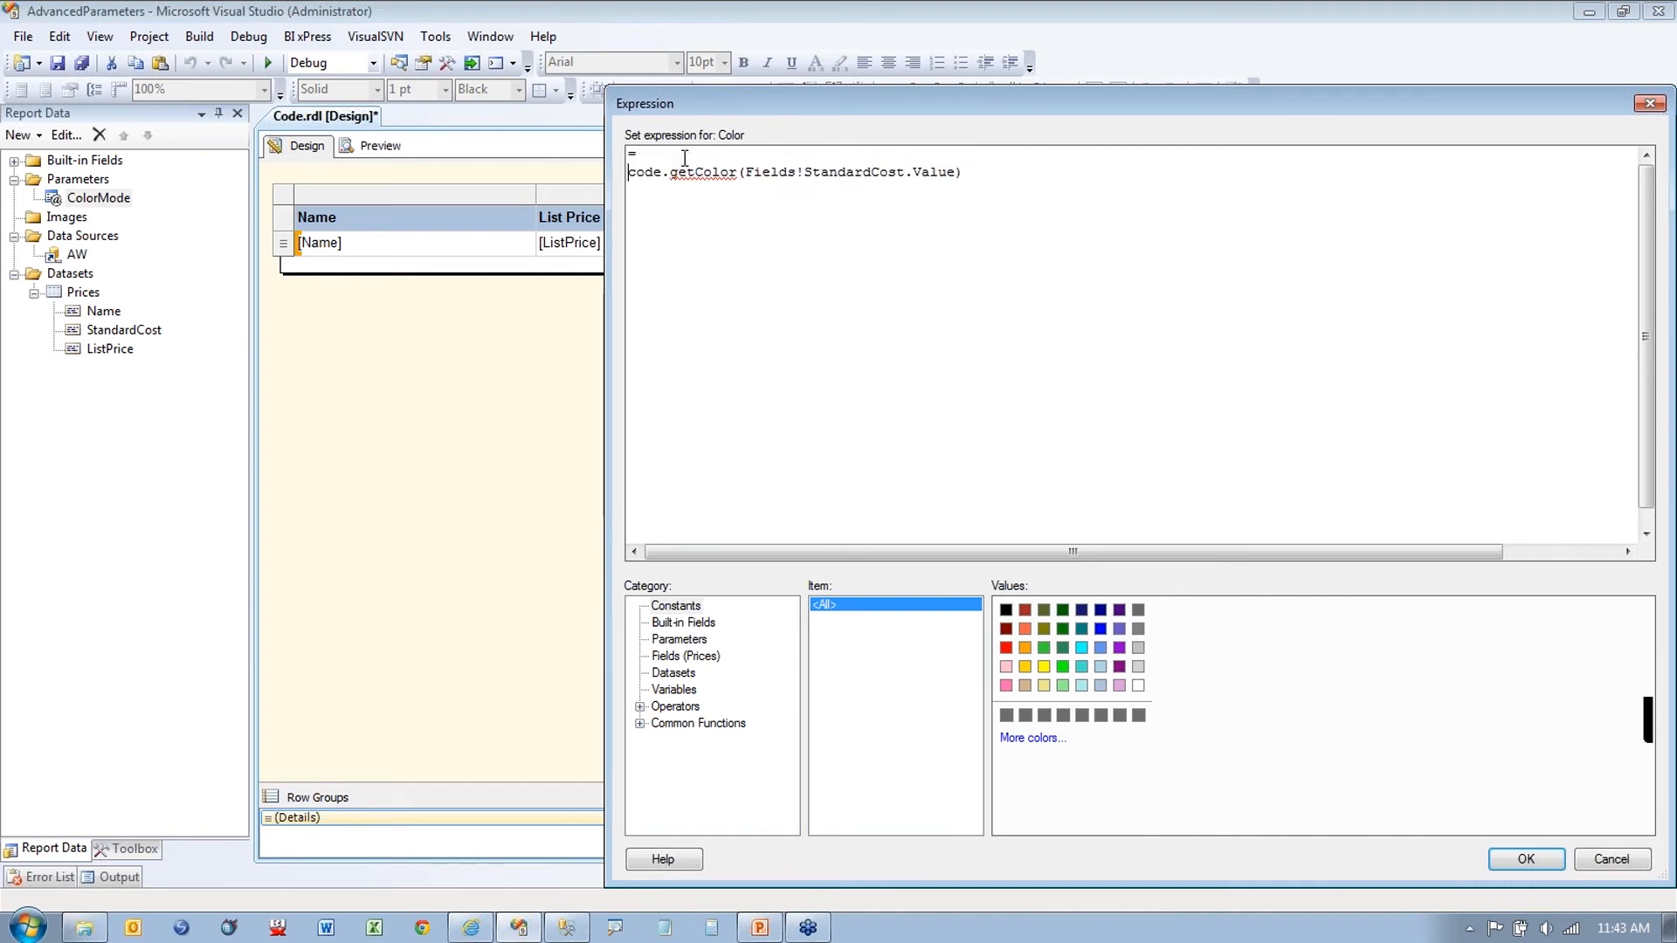
type("IIf(")
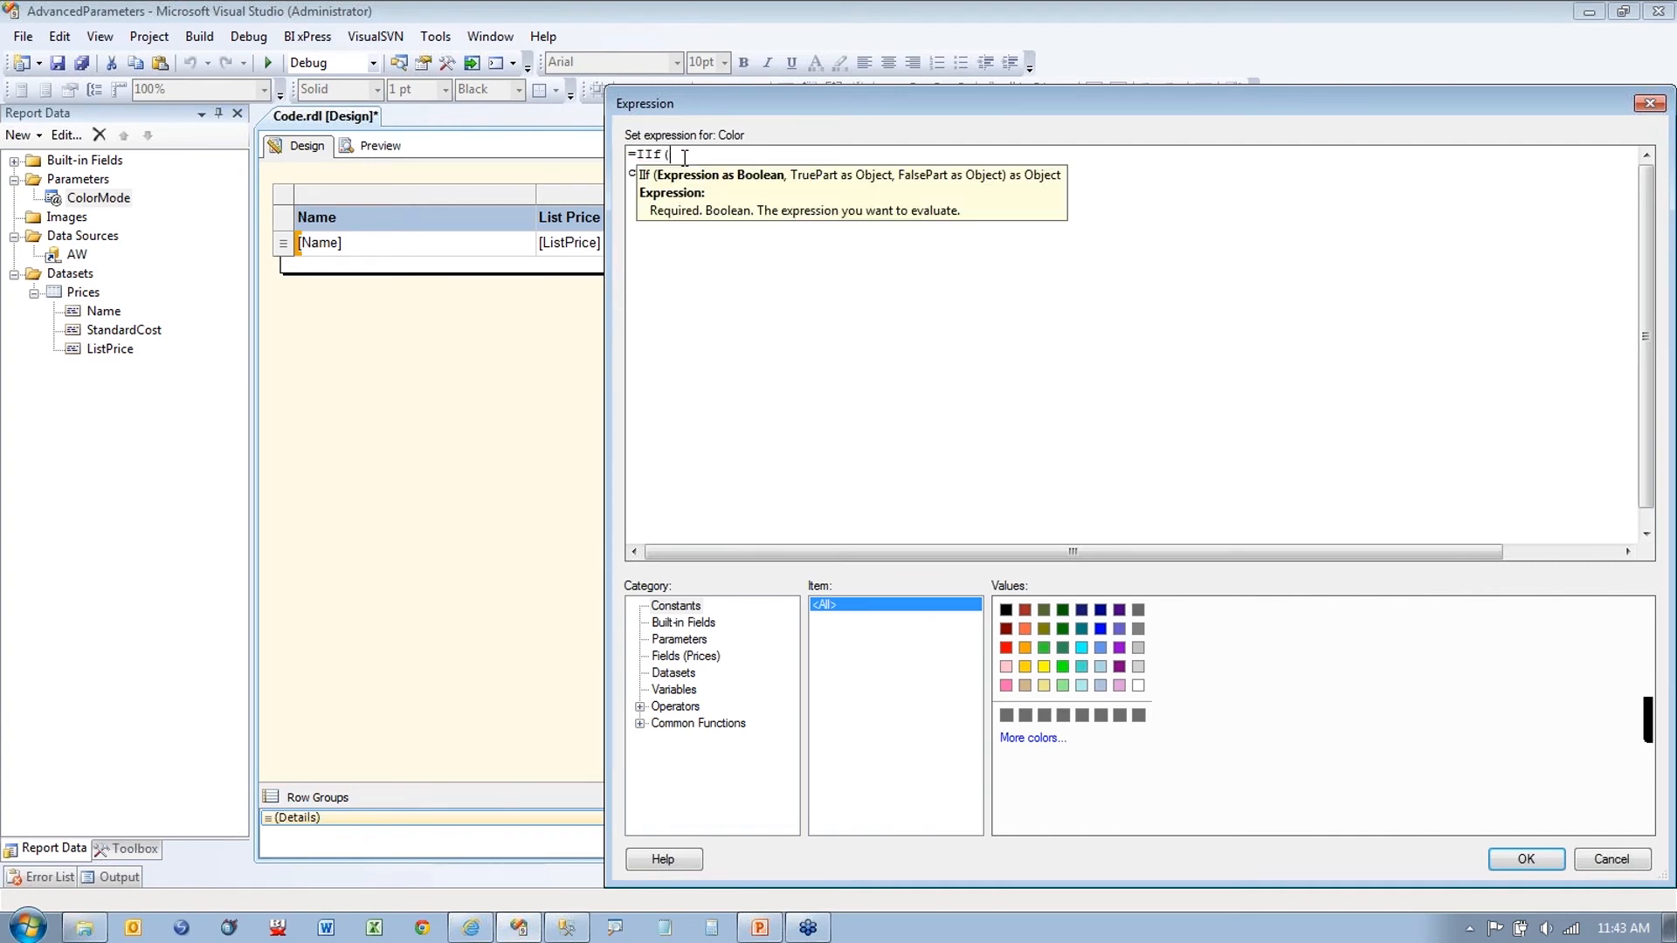
left_click(698, 640)
double_click(1058, 607)
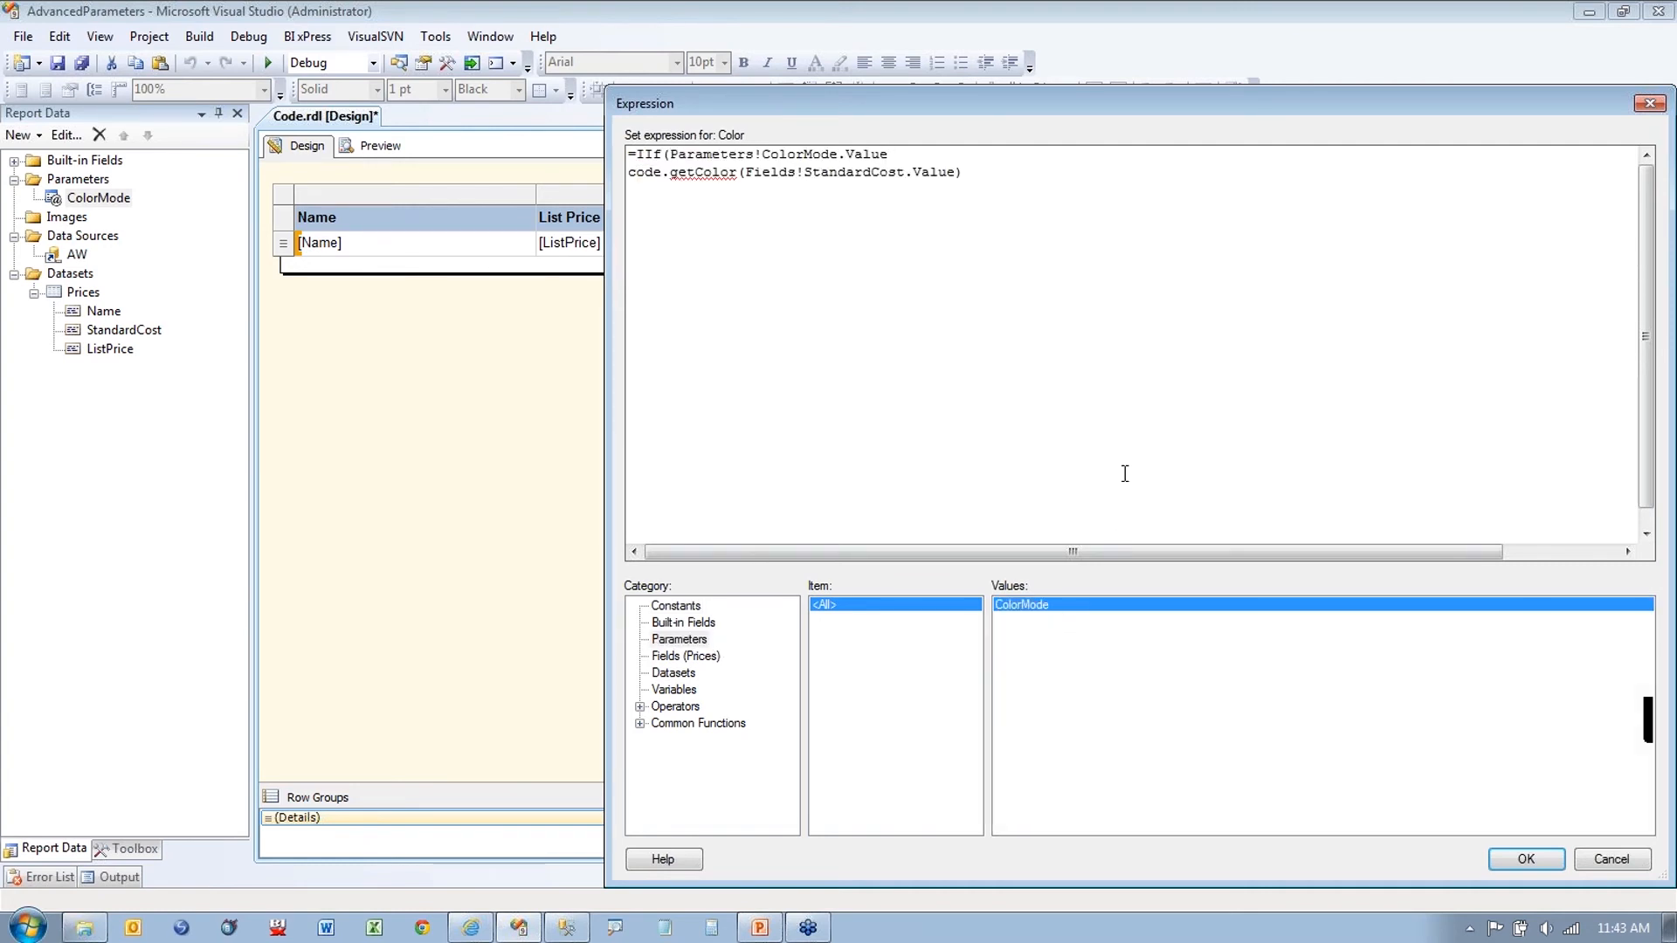
type(",\"Black\",")
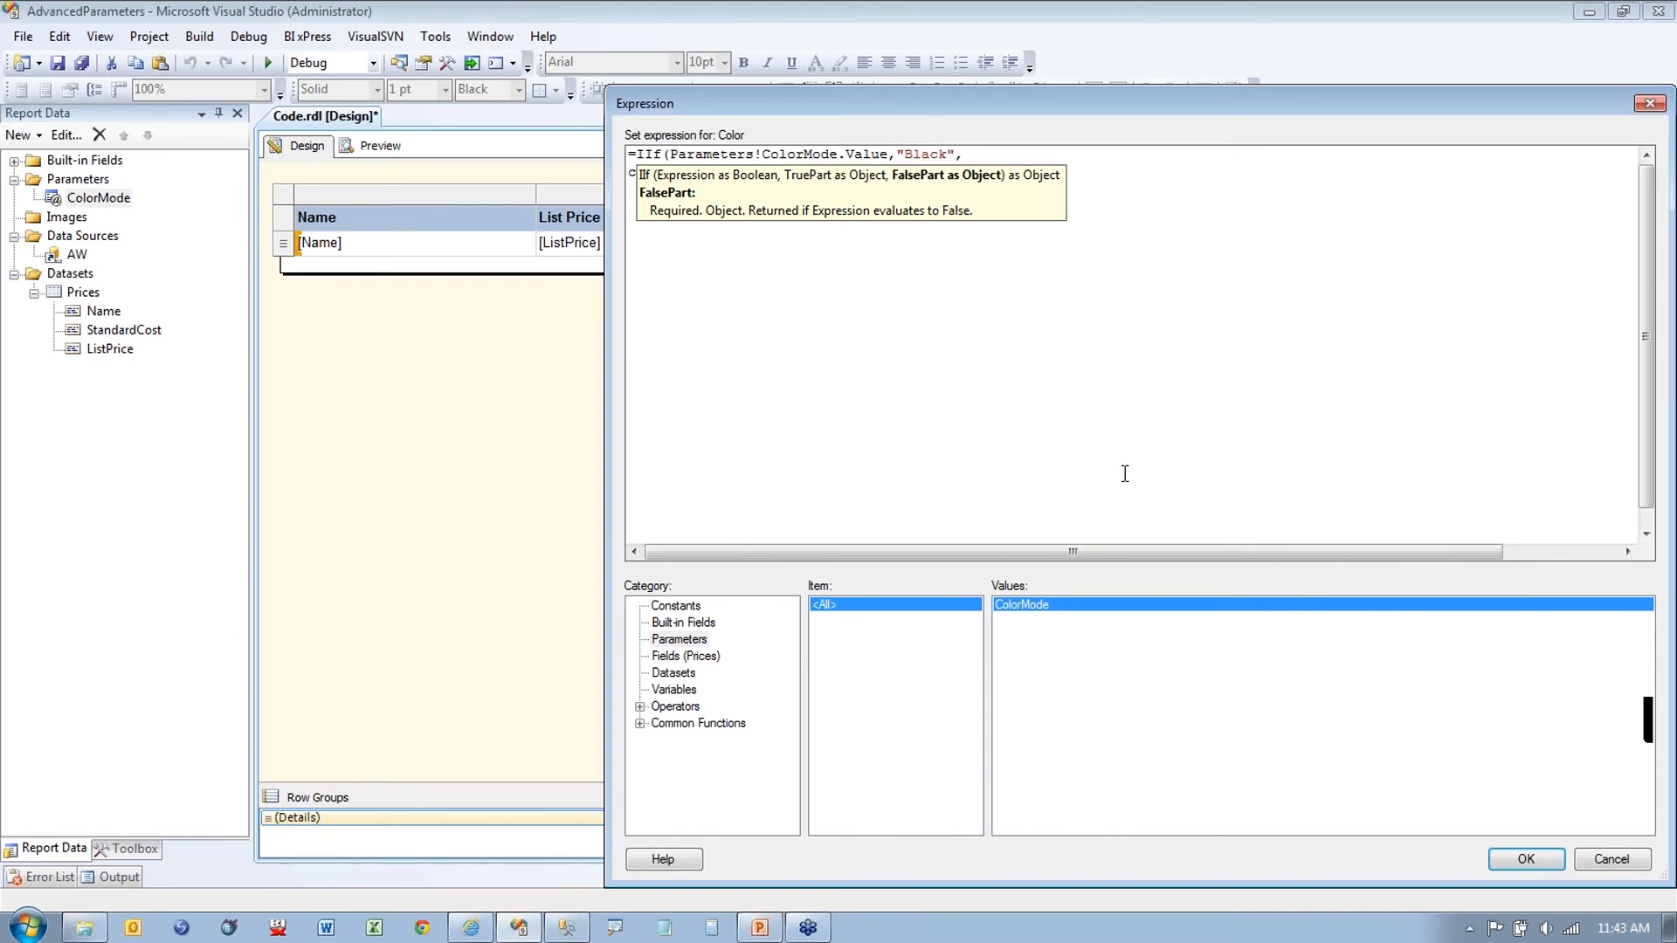
left_click(1120, 314)
key("Return")
type(")")
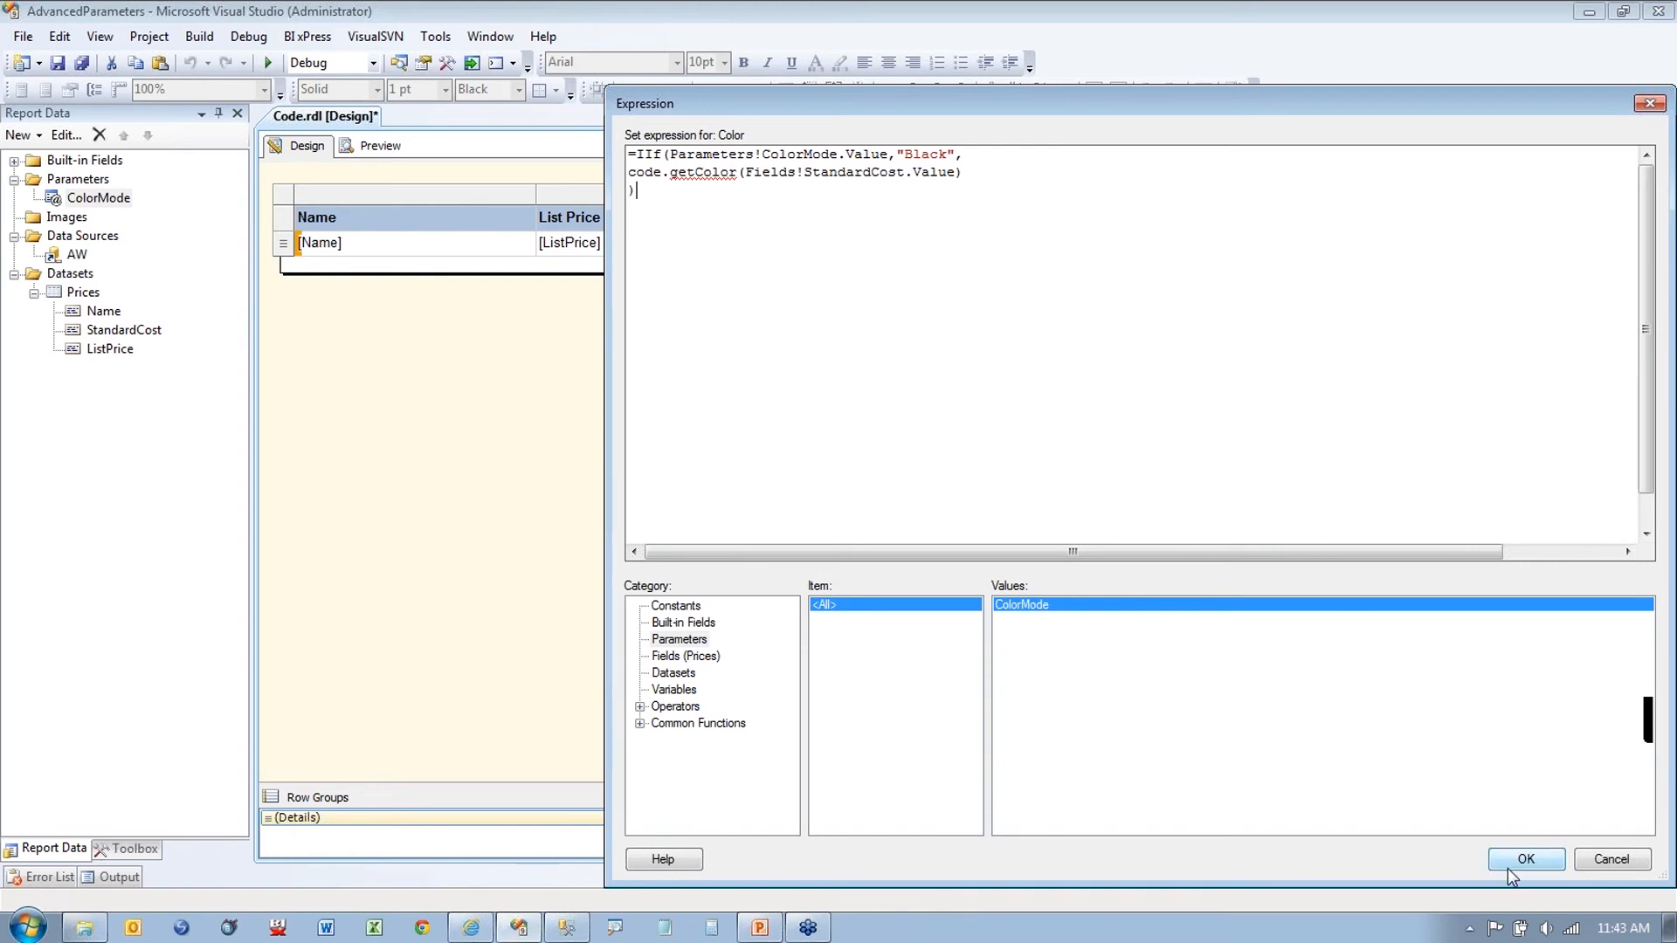
left_click(1527, 859)
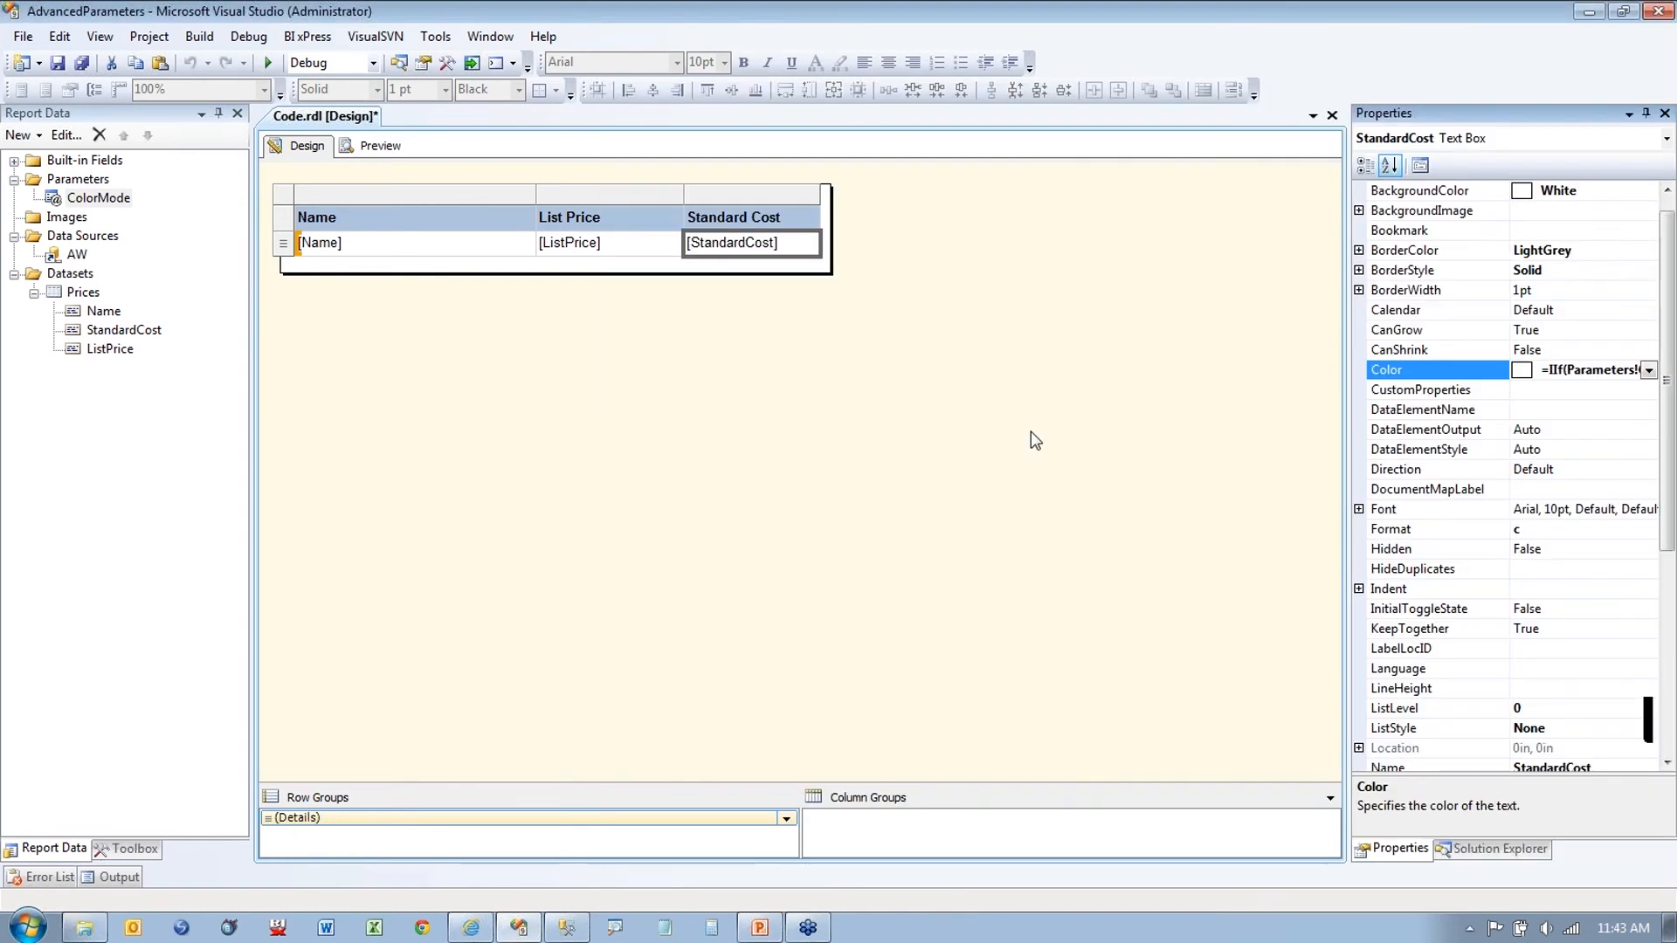
Step: Preview the report with Color Mode set to Black and White
left_click(1031, 431)
left_click(381, 147)
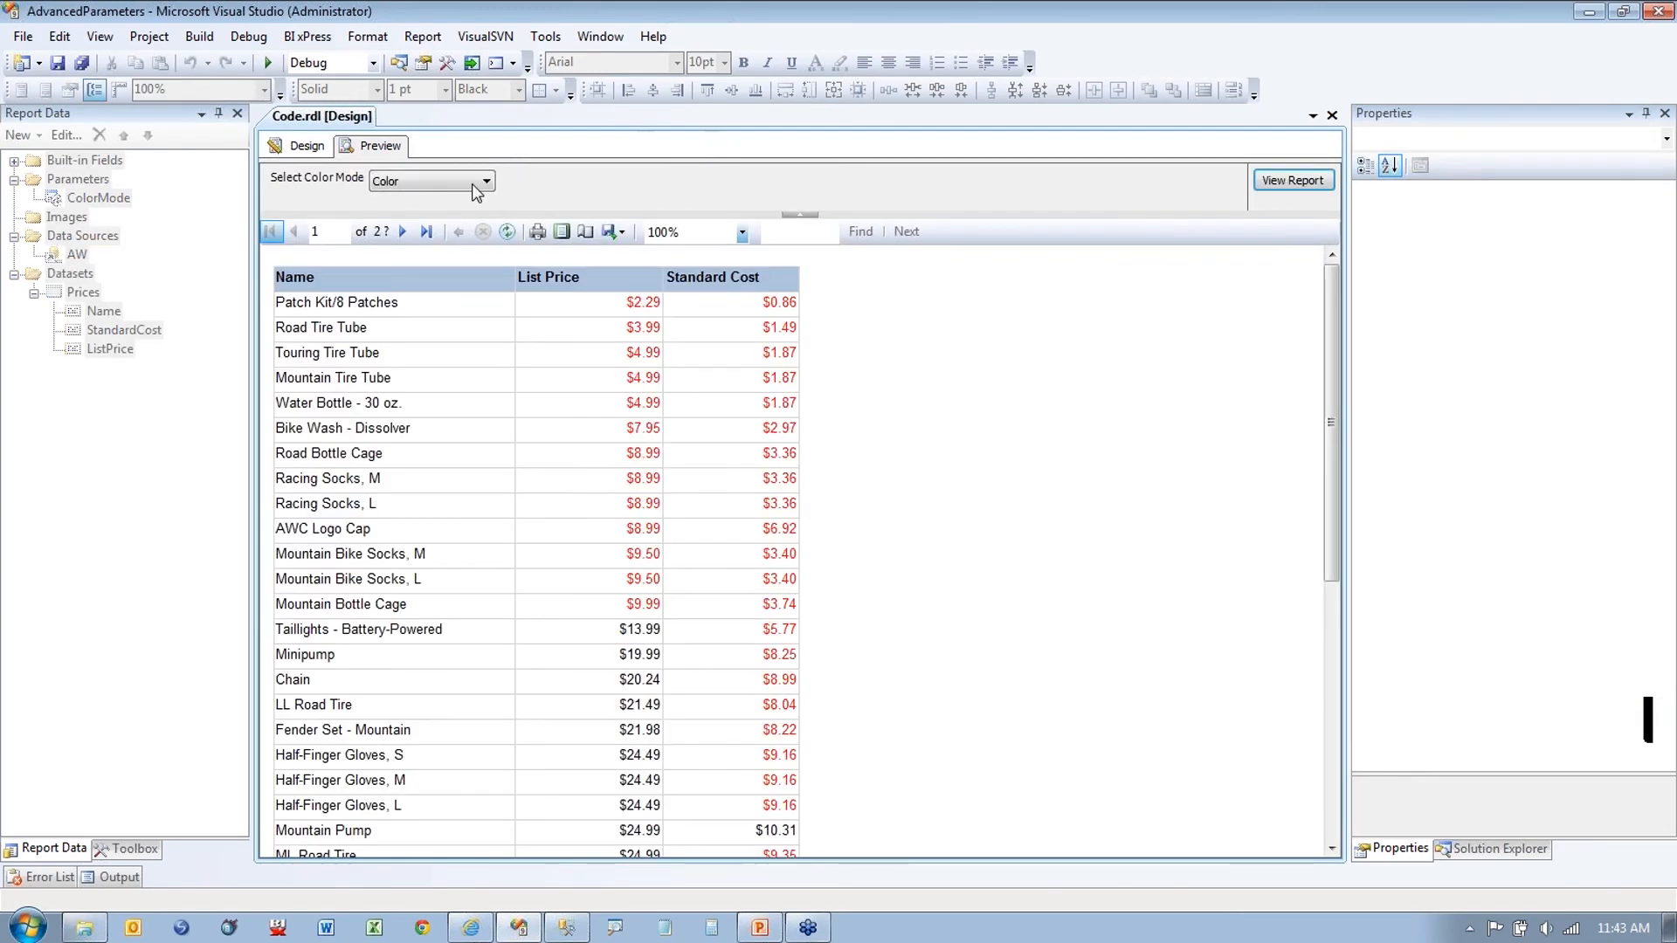
left_click(486, 183)
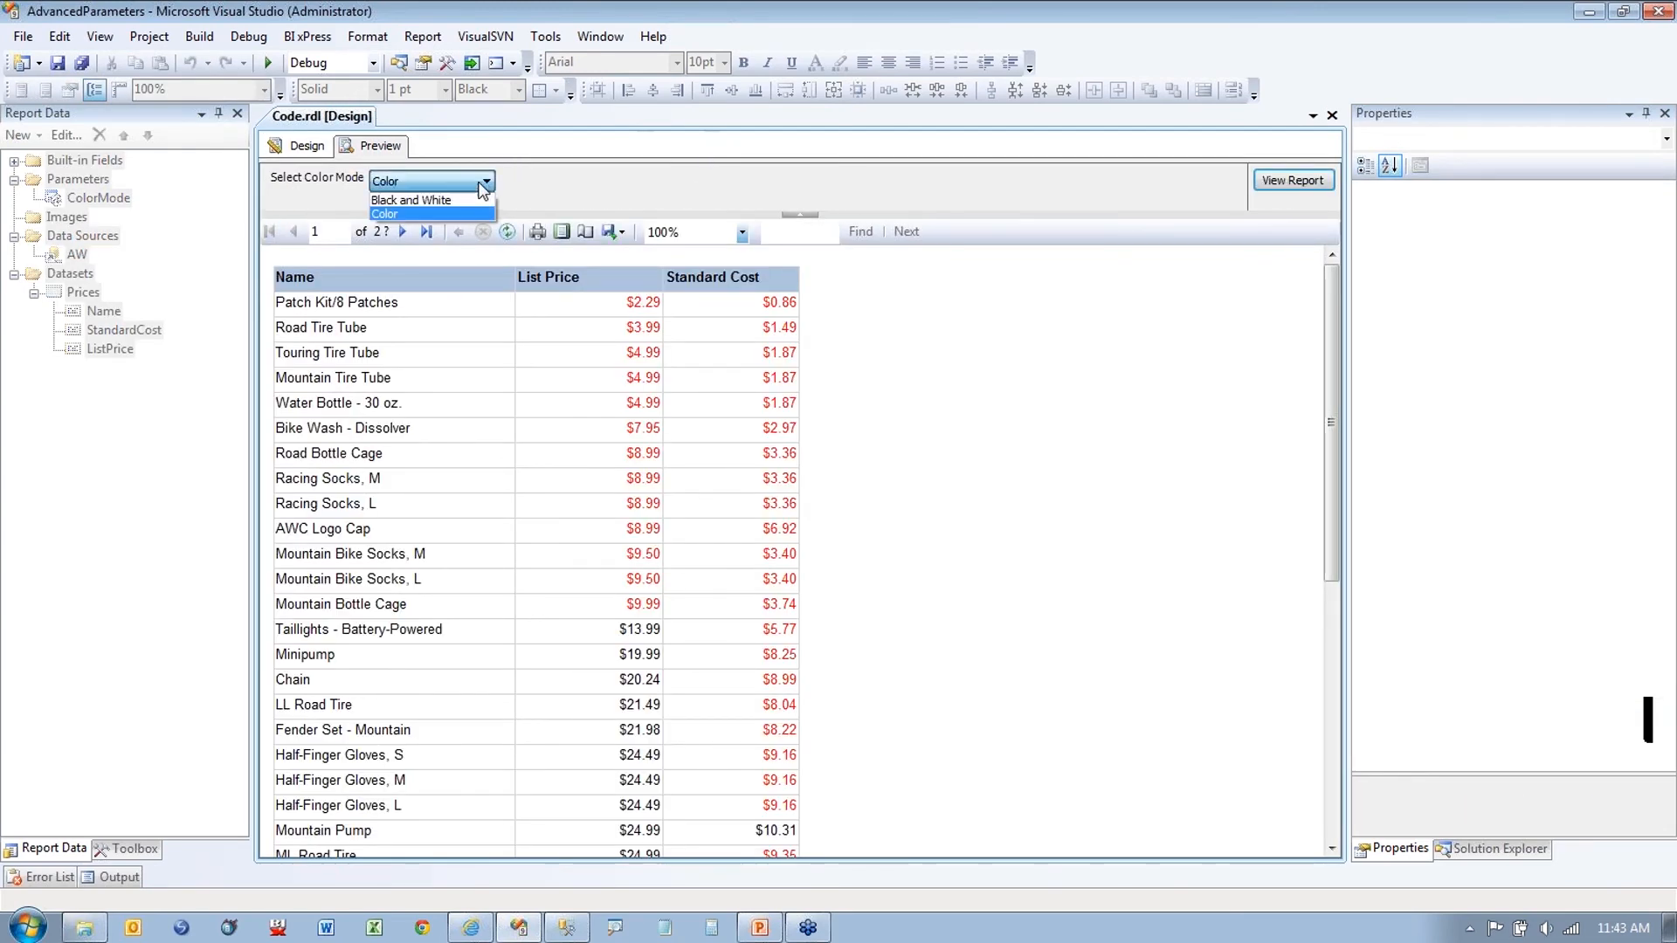
left_click(415, 206)
left_click(1310, 180)
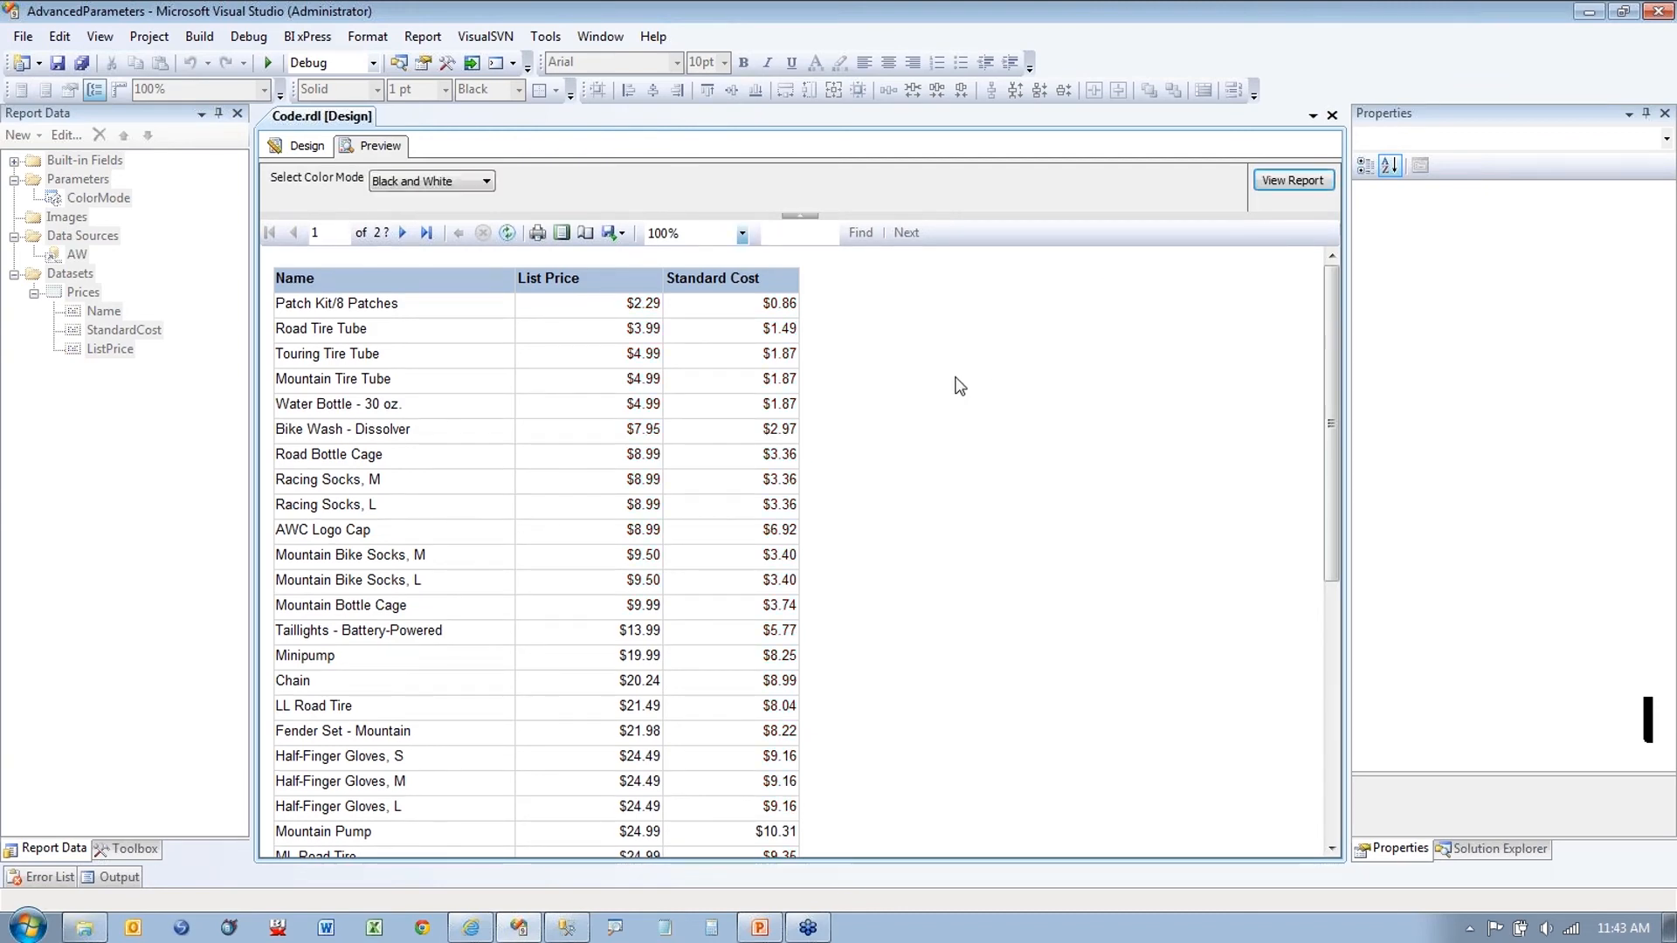
Step: Check that all prices render in black, then return to the Design view
key("ctrl+1")
left_click(673, 371)
left_click_drag(697, 299, 753, 294)
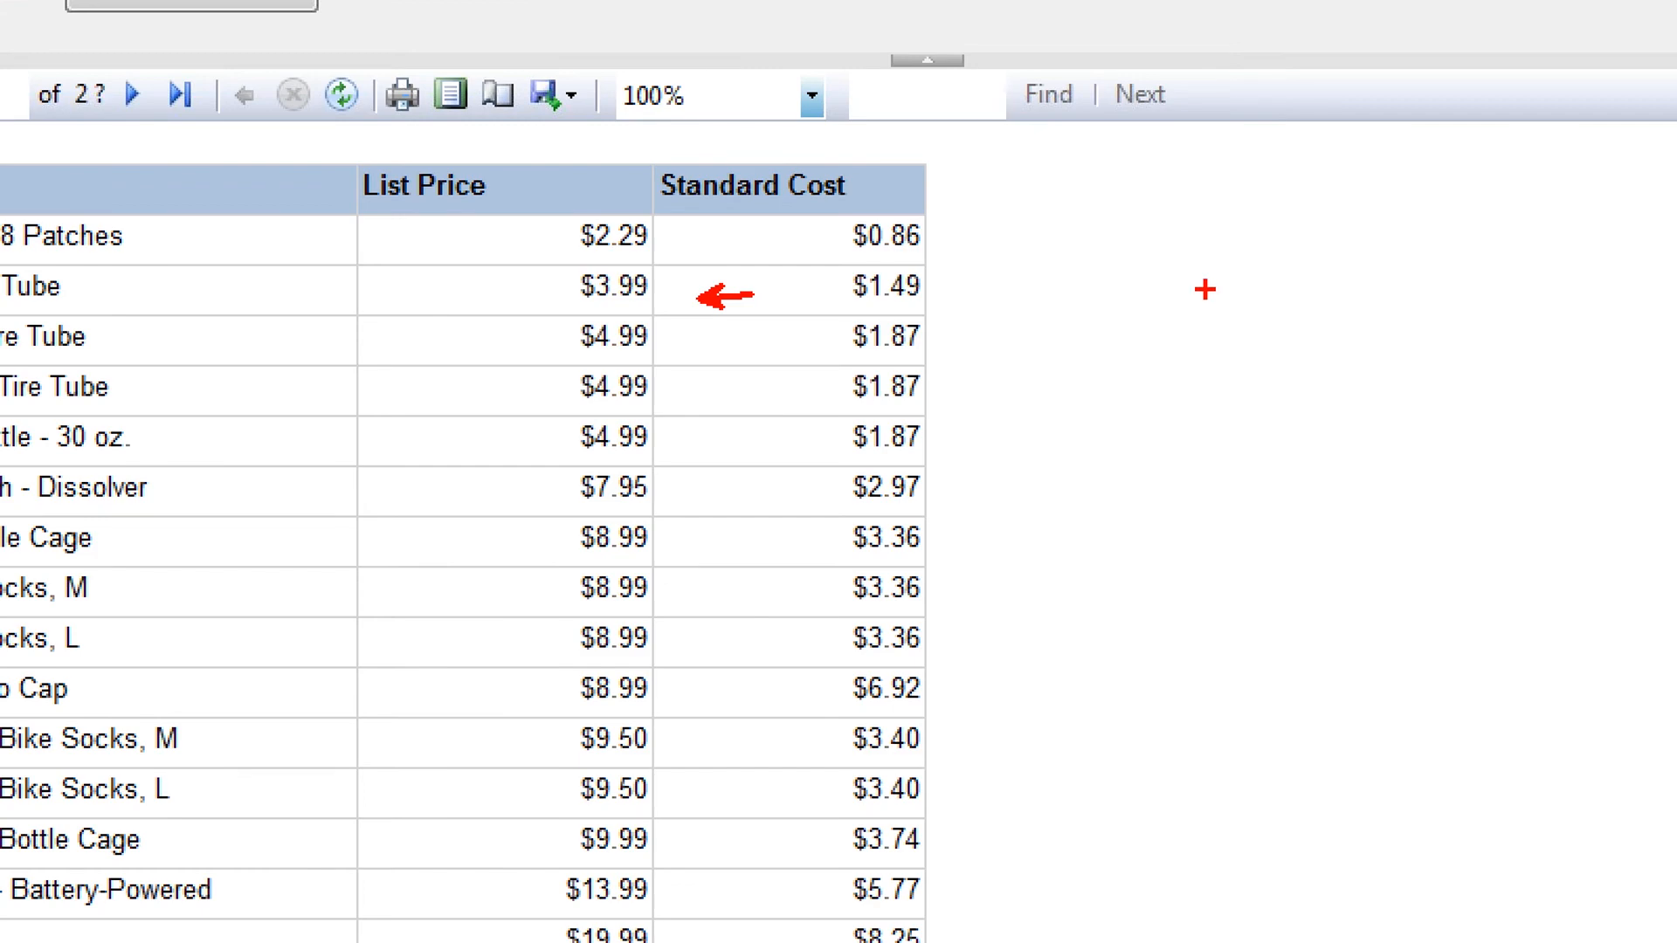
key("Escape")
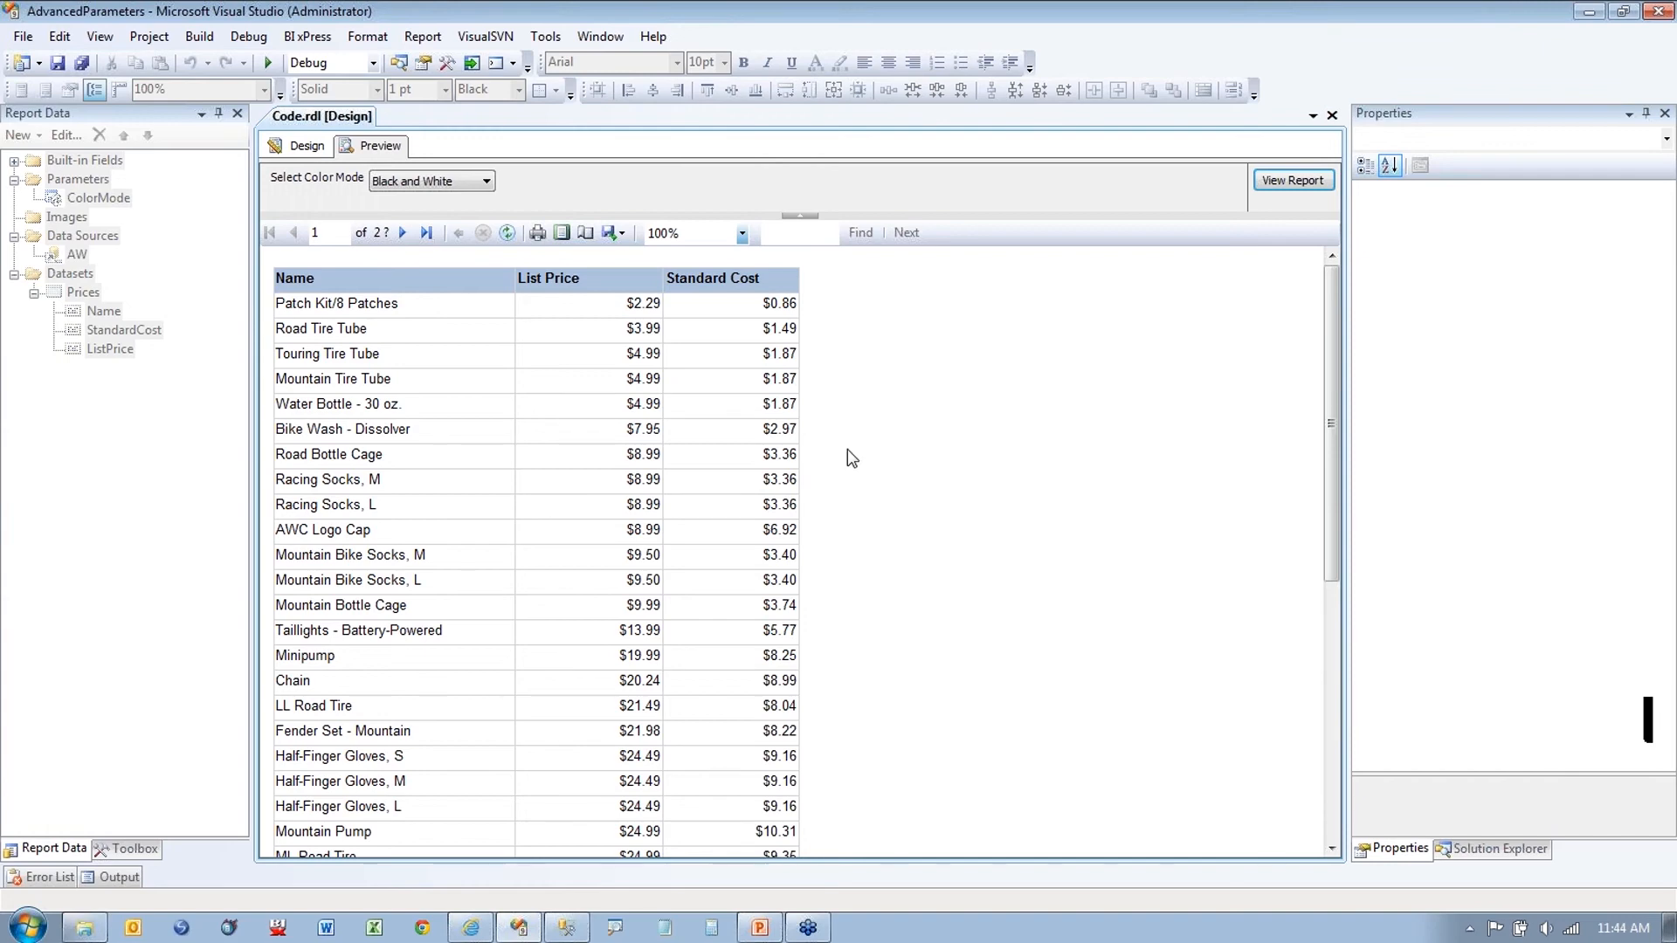
scroll(847, 449, "down", 3)
scroll(847, 449, "up", 3)
key("ctrl+1")
left_click(751, 363)
left_click_drag(939, 305, 999, 305)
left_click(305, 147)
Step: Open the Standard Cost column's Column Visibility settings and cancel them unchanged
left_click(757, 269)
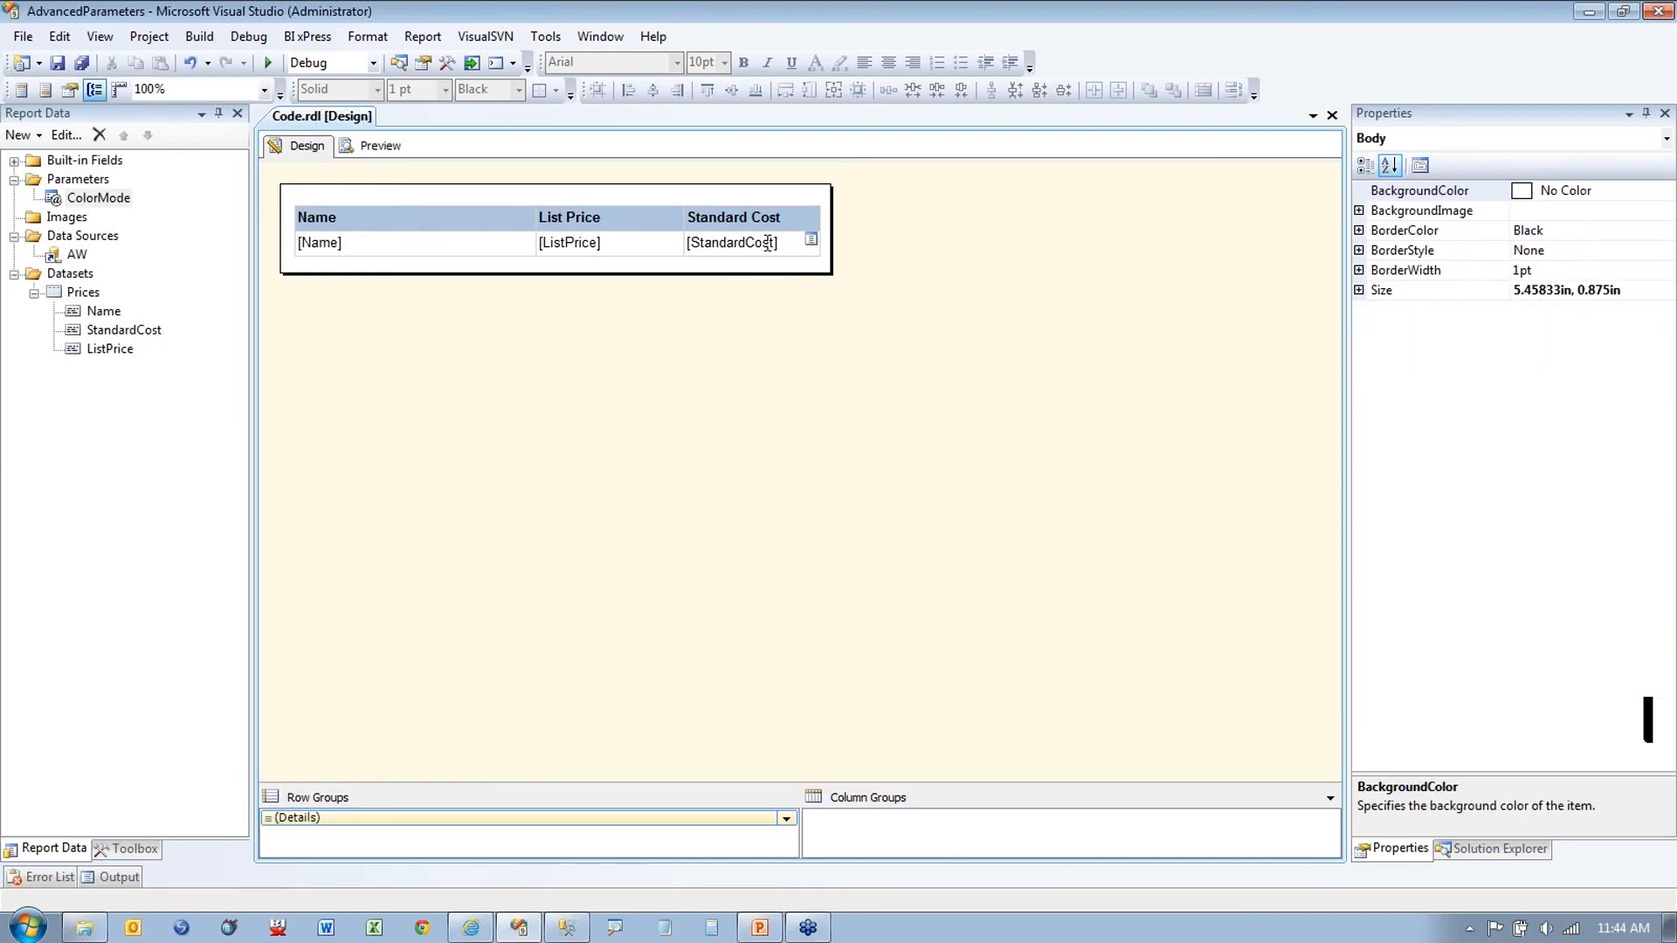
left_click(760, 243)
left_click(768, 193)
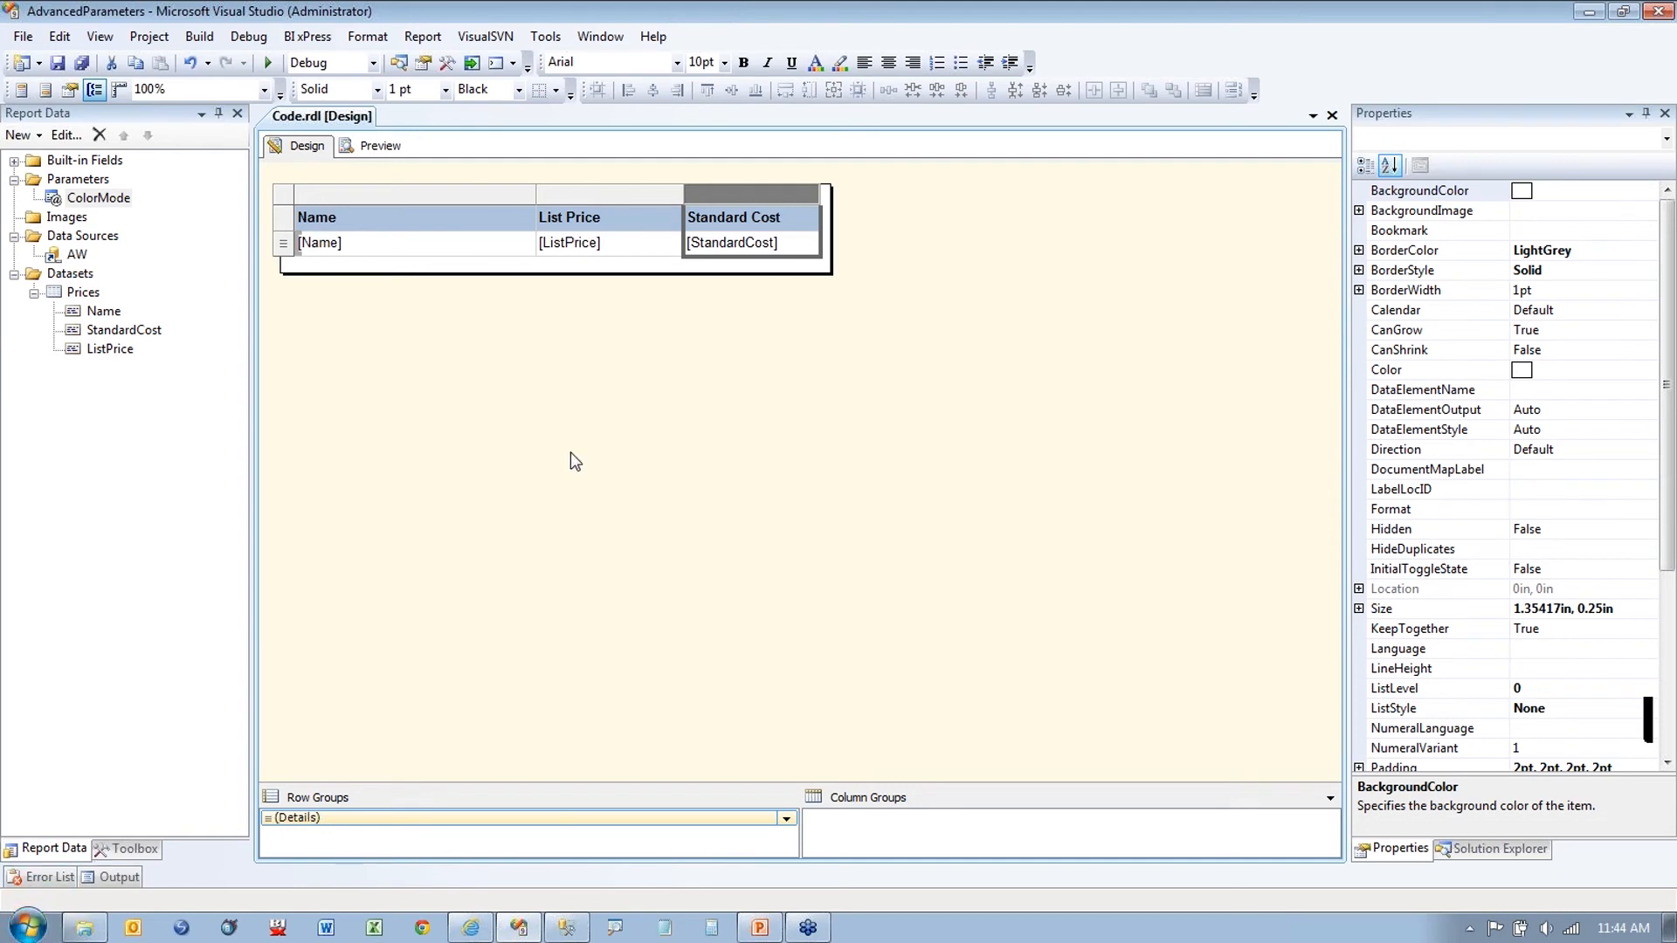
right_click(776, 199)
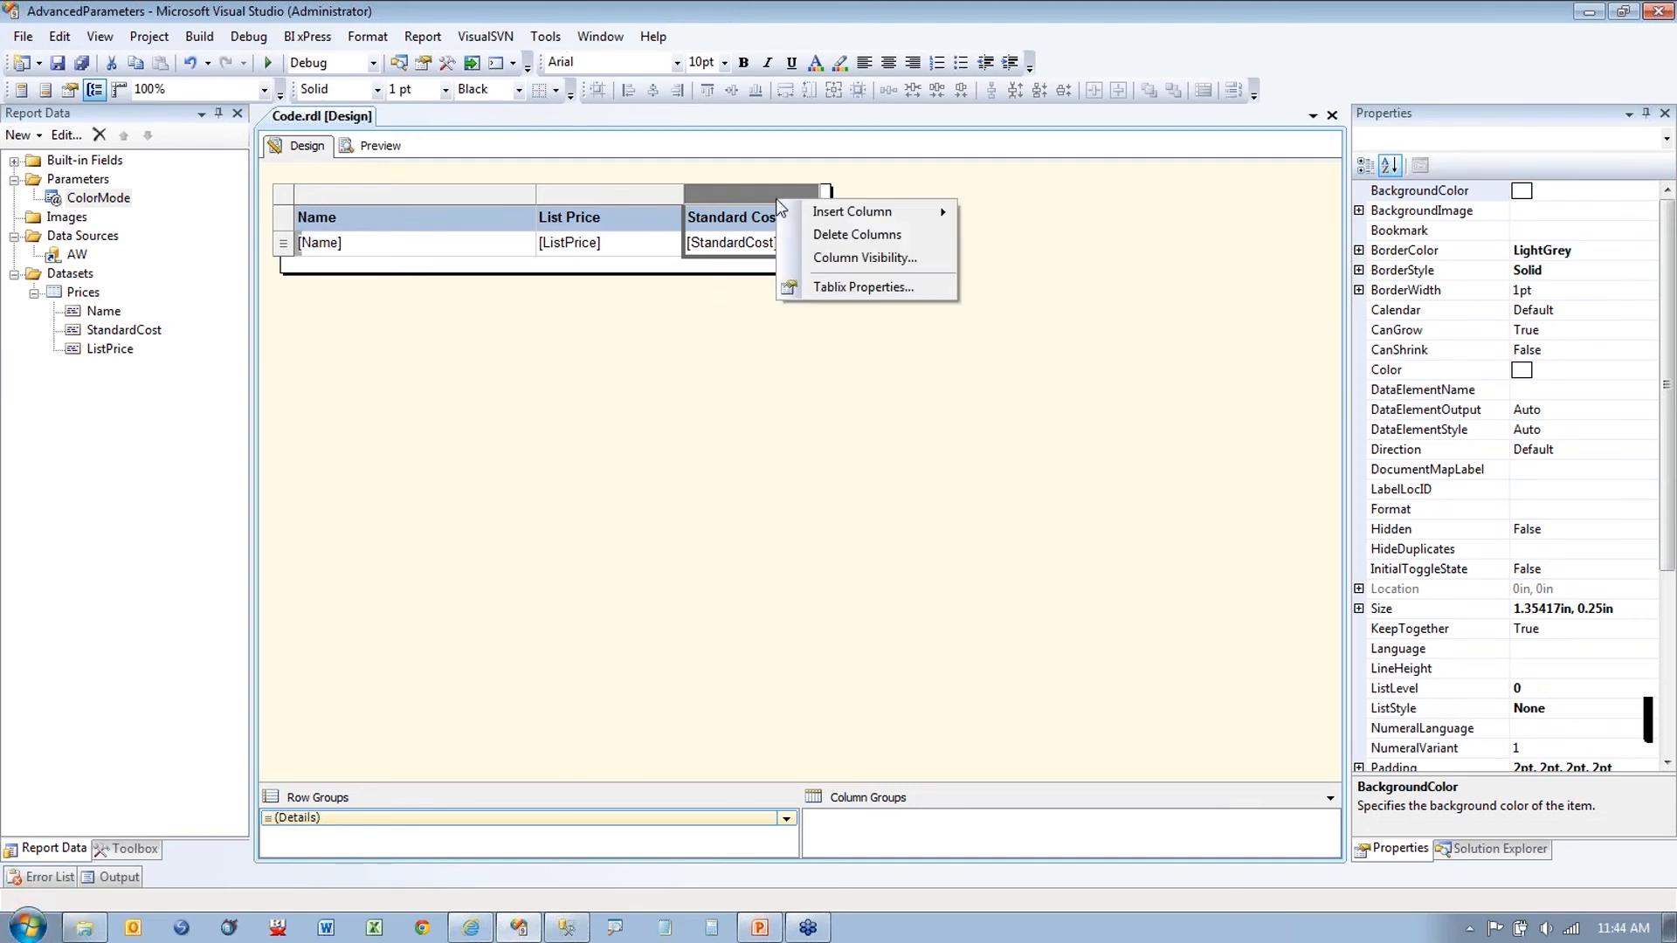
left_click(836, 258)
left_click(717, 387)
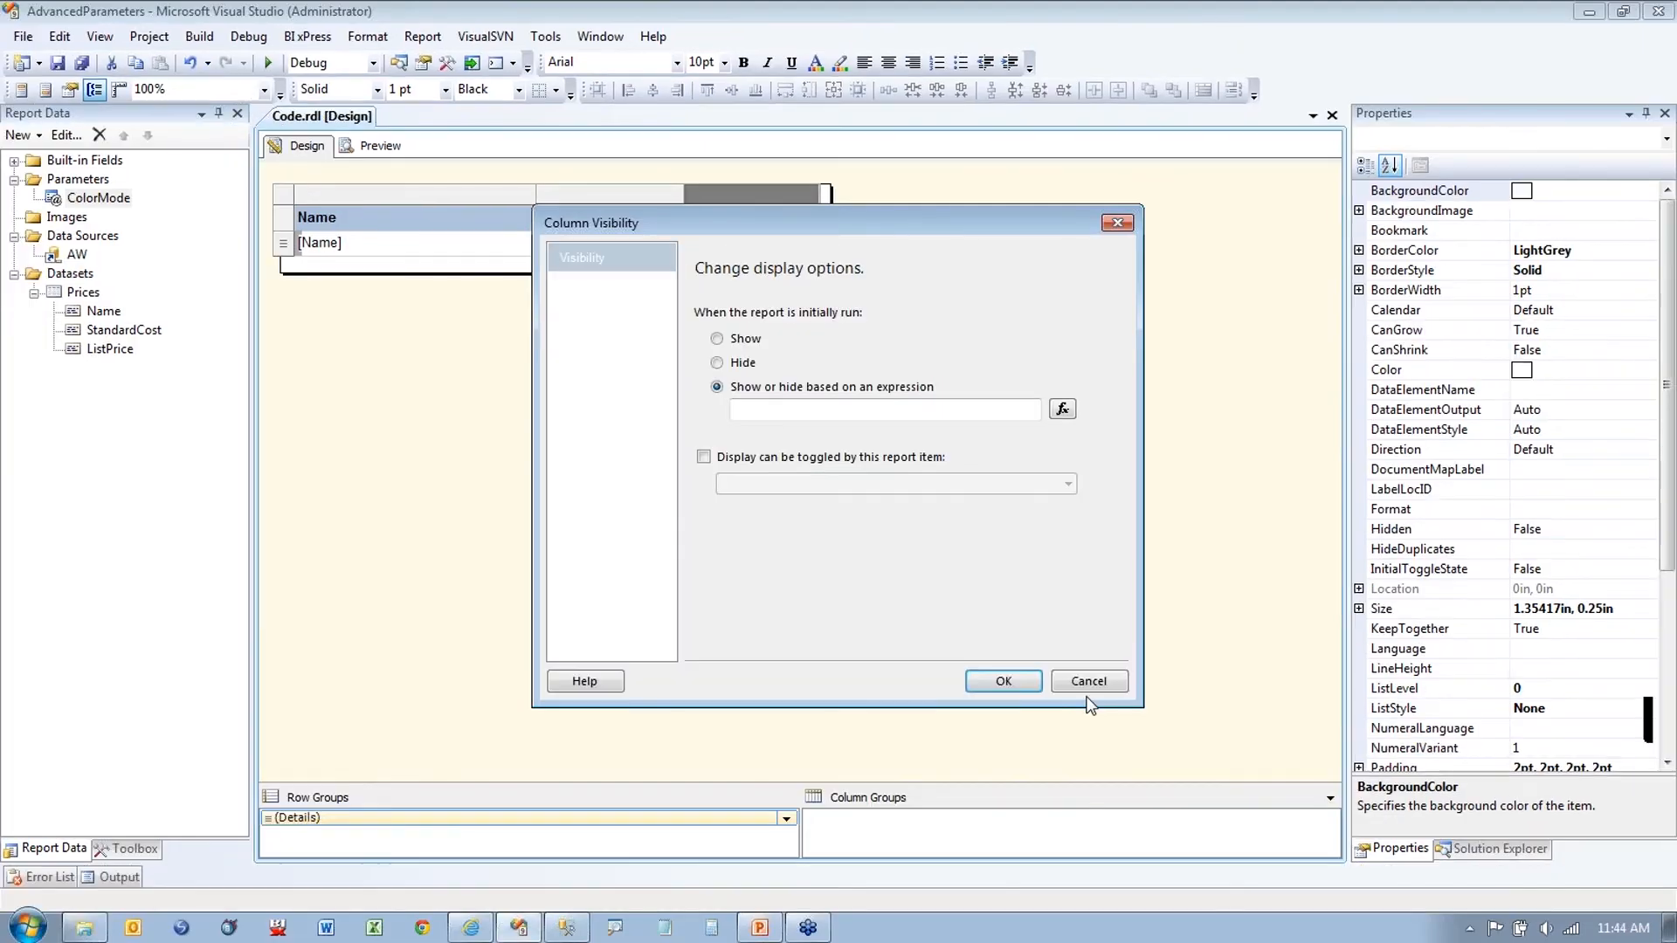
left_click(1088, 674)
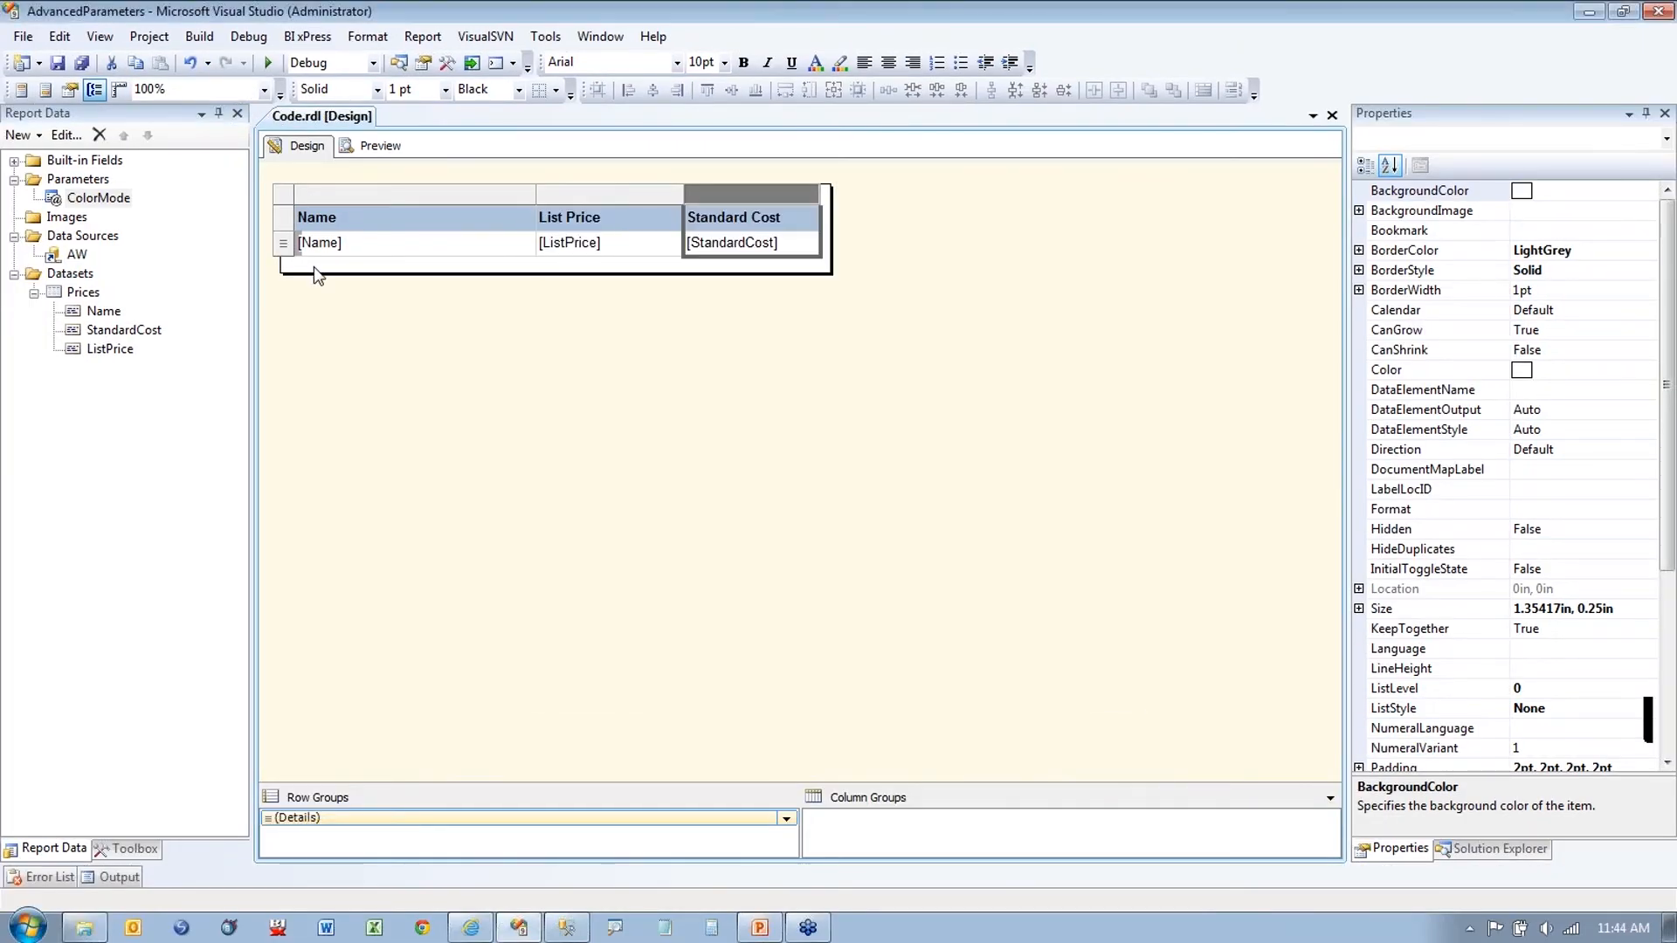
right_click(89, 181)
Step: Add a Boolean parameter named HideCost with the prompt 'Hide/Show Standard Cost'
left_click(172, 197)
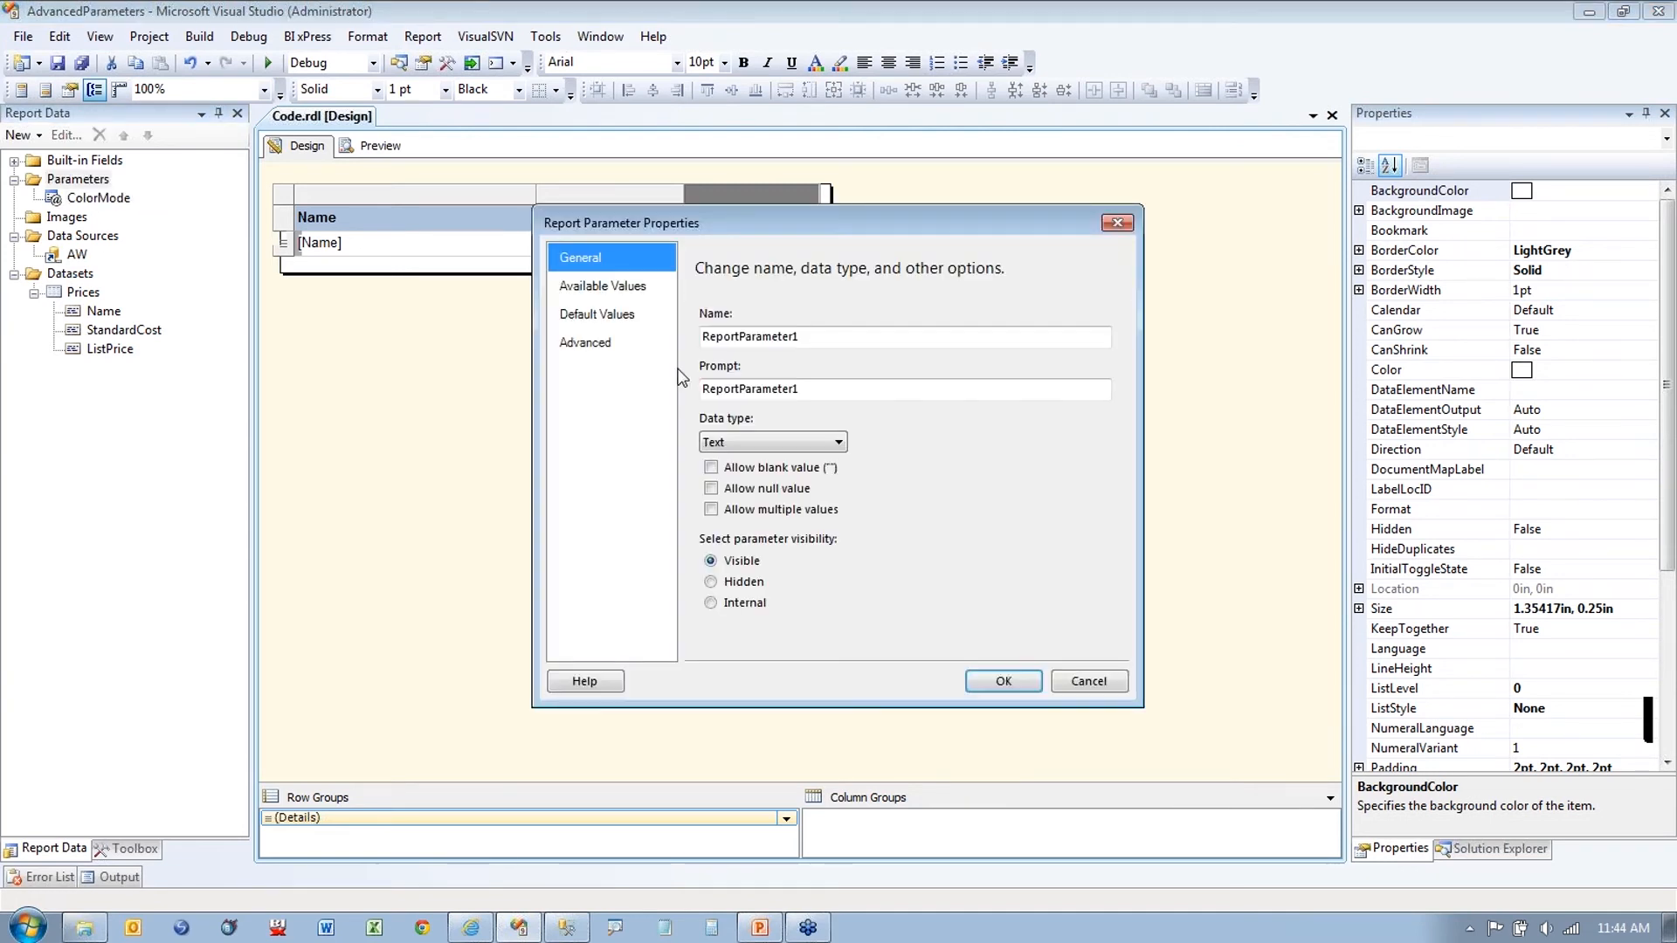
left_click_drag(873, 336, 736, 329)
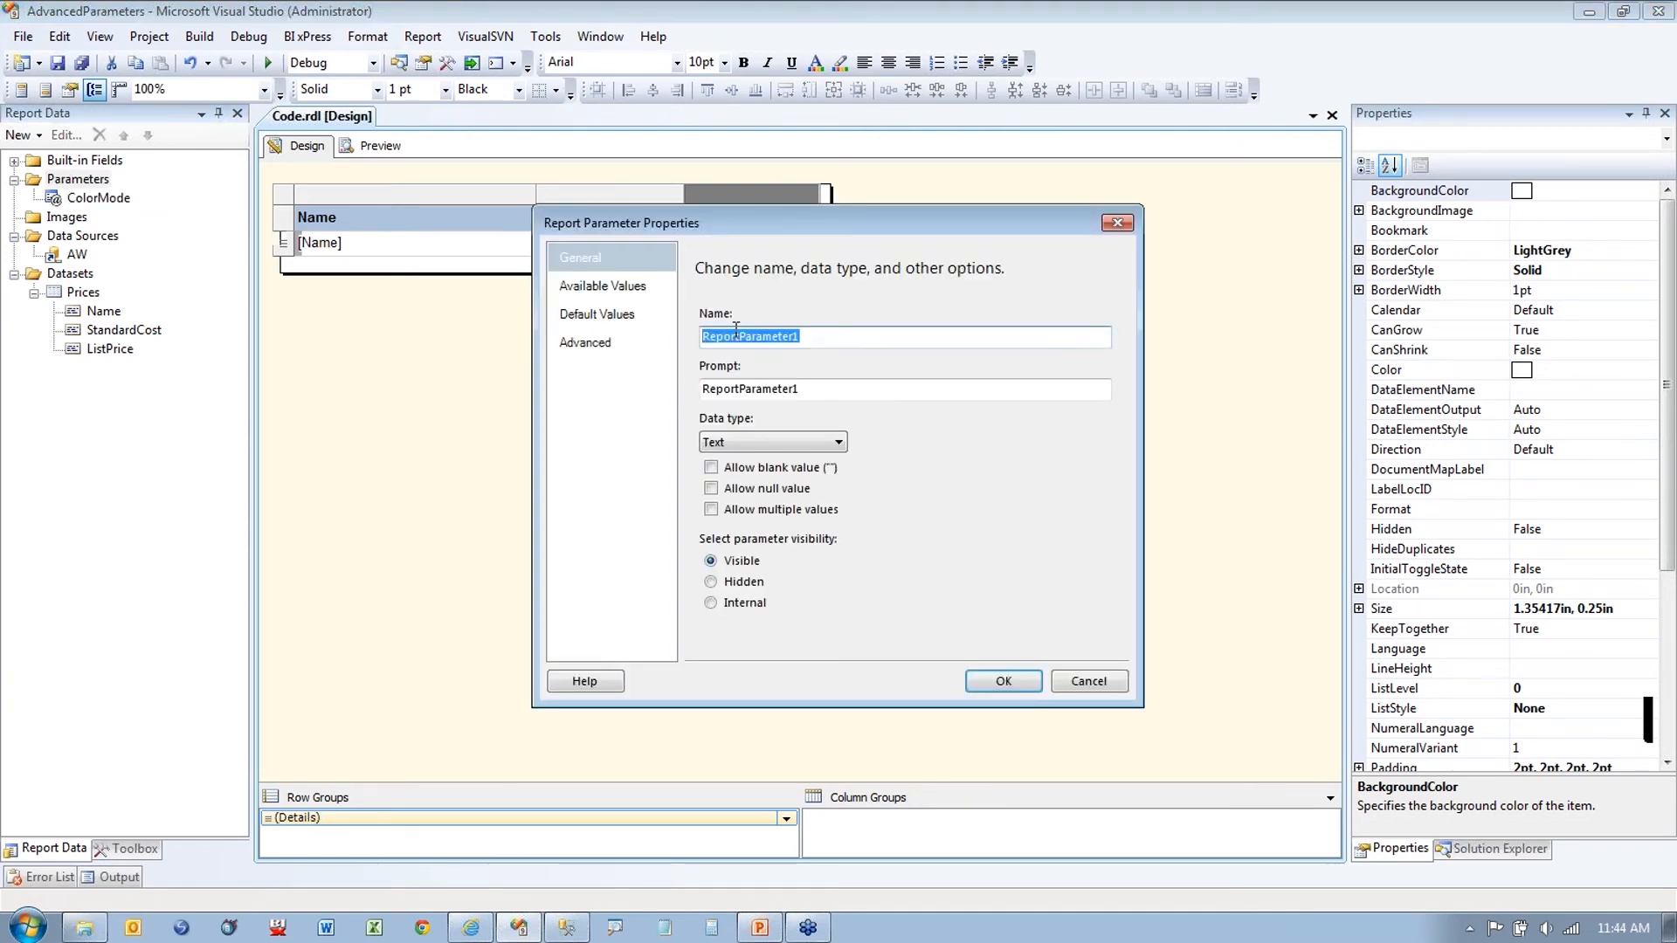
type("HideCost")
key("Tab")
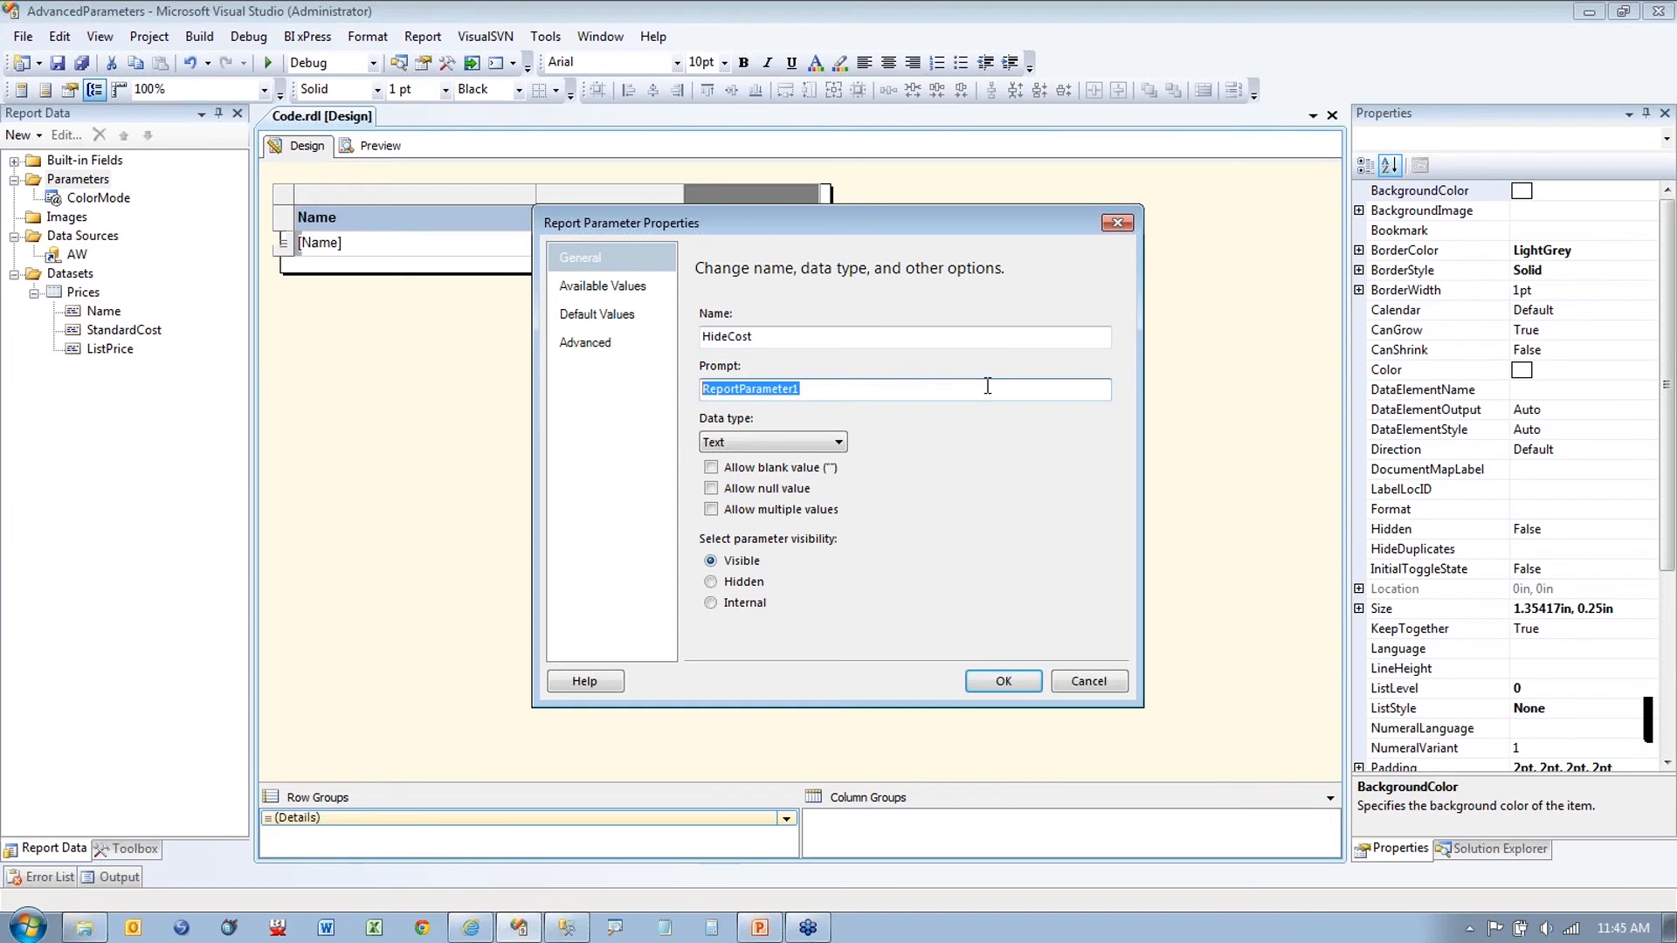
type("Hide")
type(" Standrd")
key("BackSpace")
key("BackSpace")
key("BackSpace")
key("BackSpace")
key("BackSpace")
key("BackSpace")
key("BackSpace")
key("BackSpace")
key("BackSpace")
key("BackSpace")
key("BackSpace")
key("BackSpace")
key("BackSpace")
type("Hide/Show Standar")
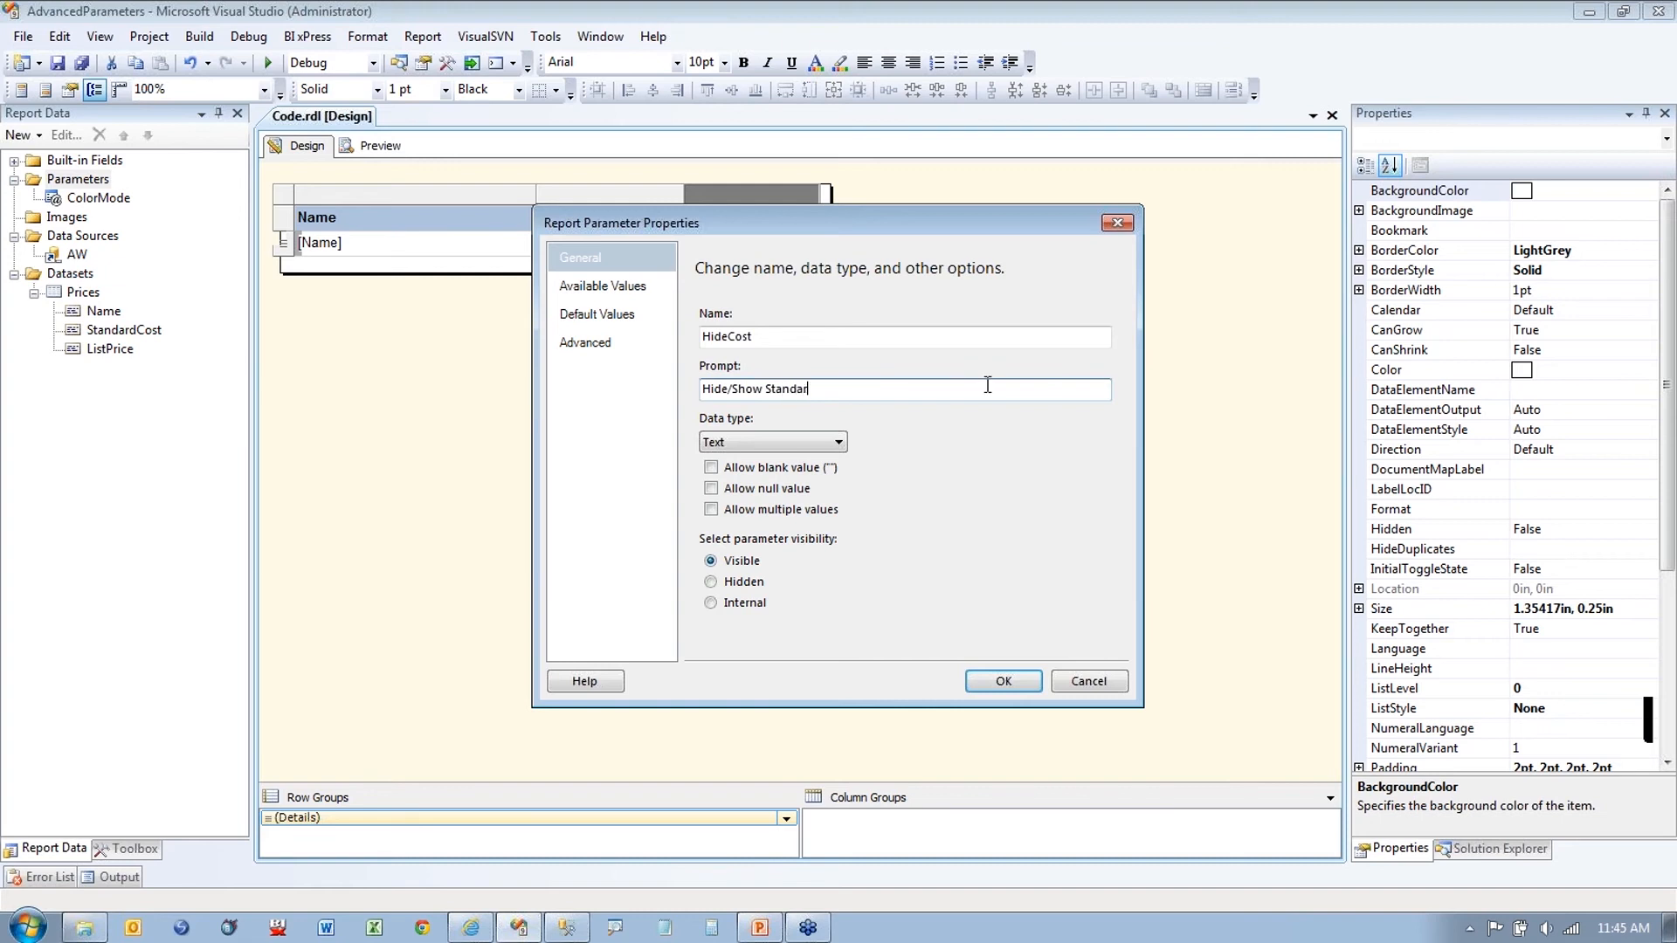
type("d Cose")
left_click(837, 441)
left_click(801, 474)
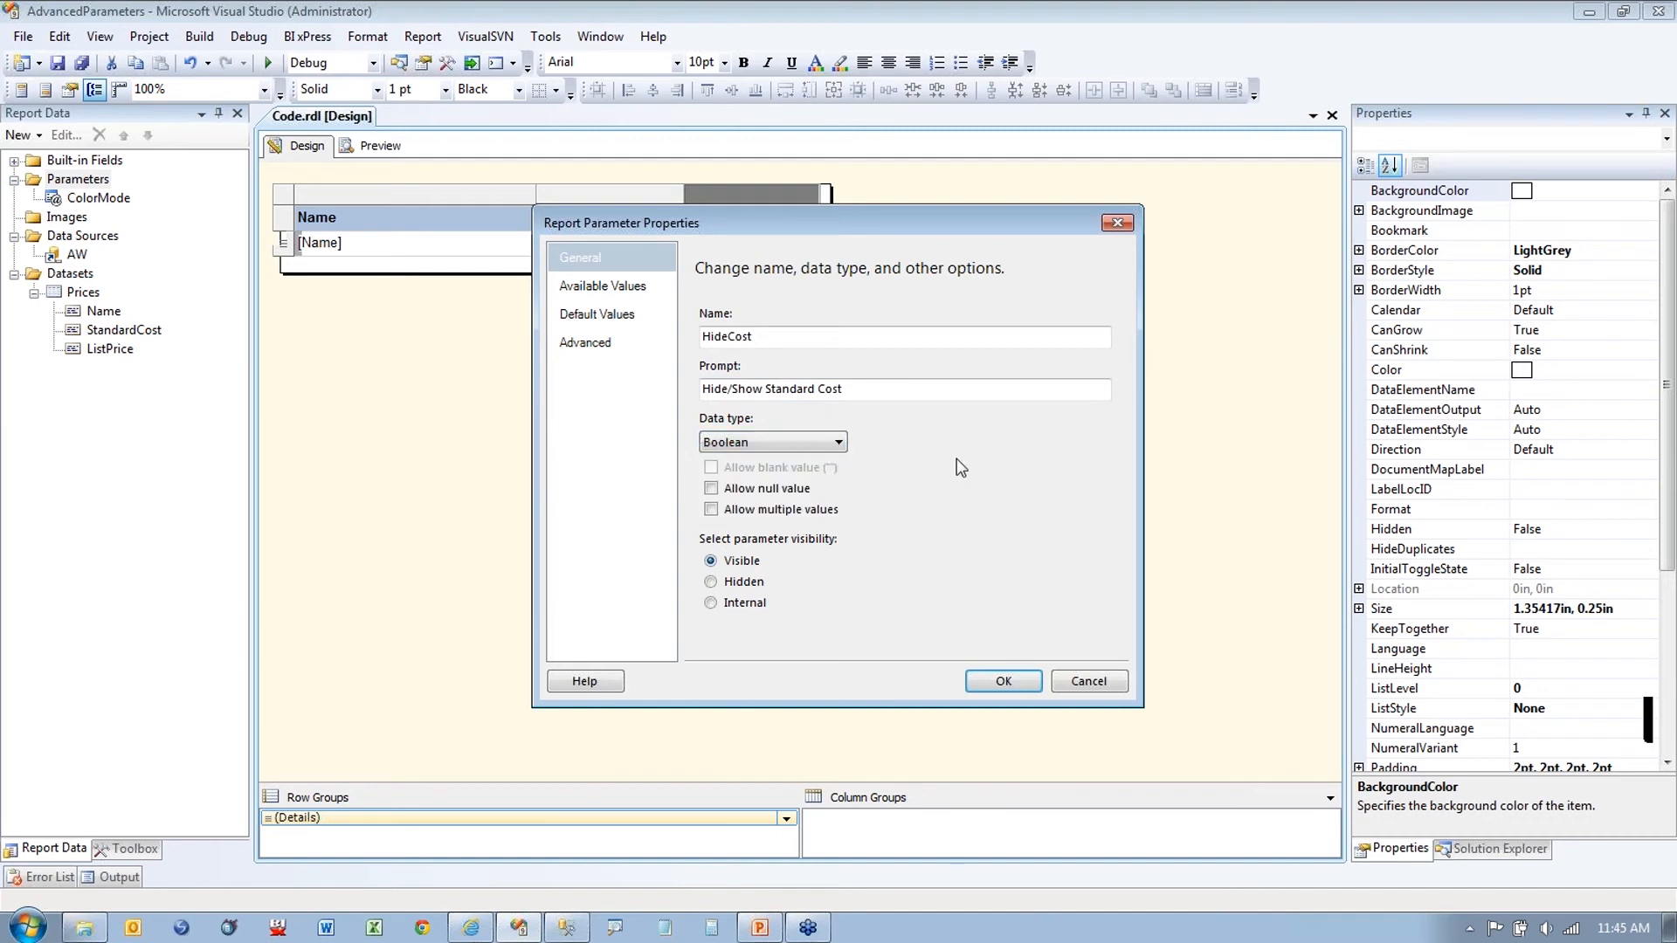
Step: Specify HideCost's available values: Show = False and Hide = True
left_click(603, 285)
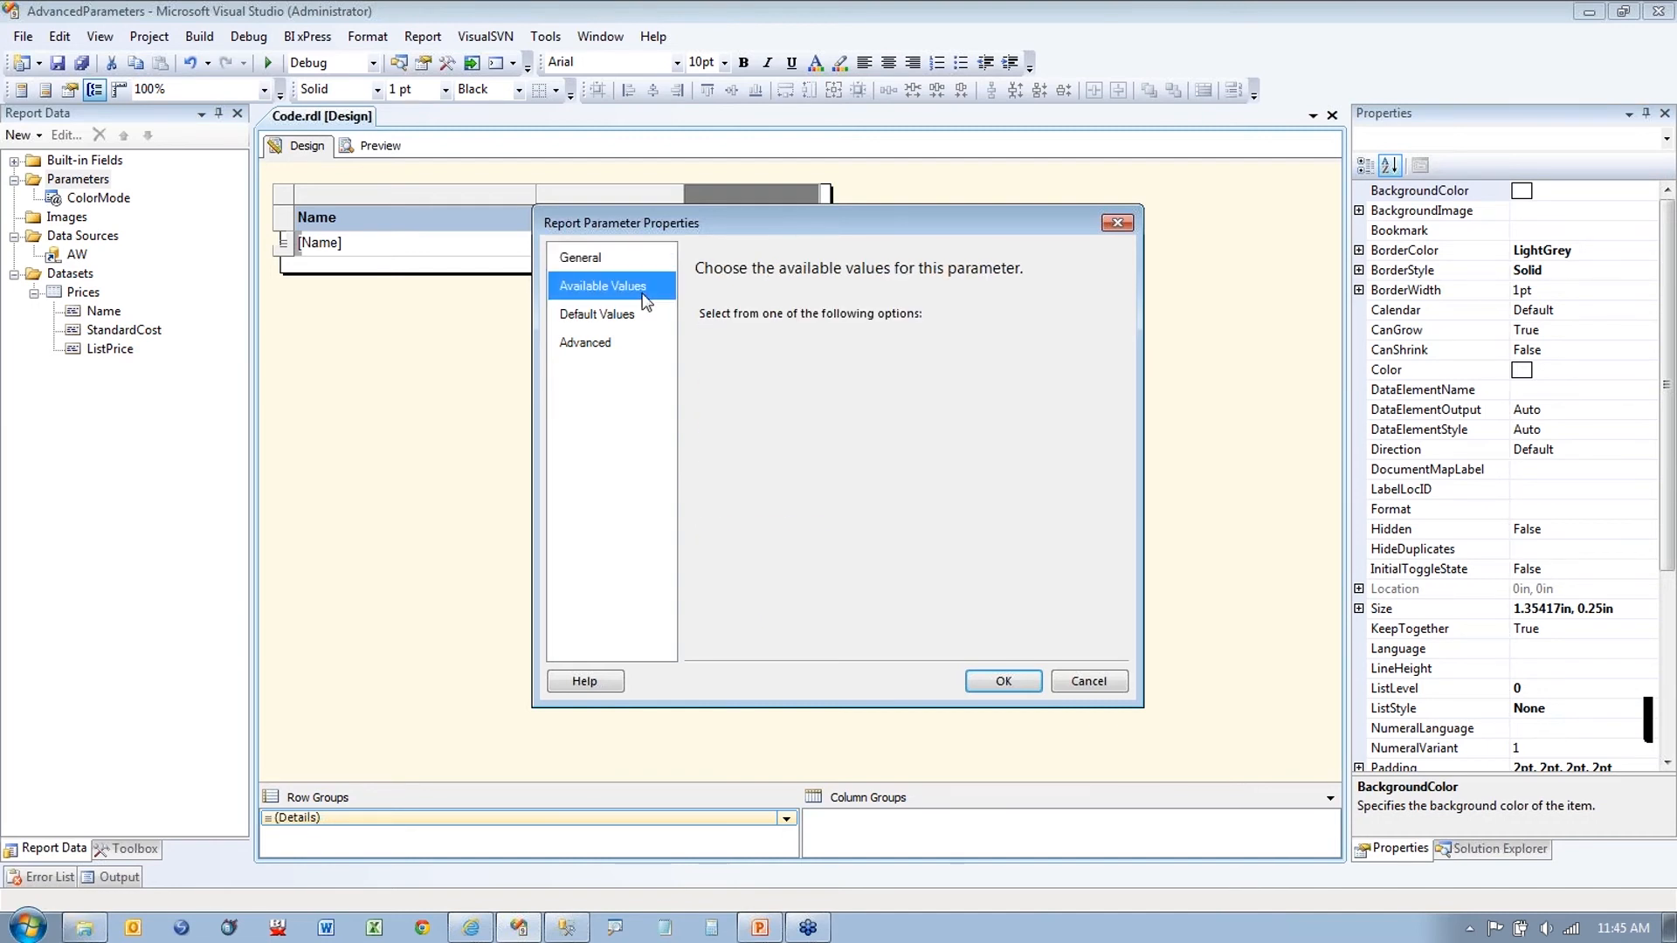
left_click(738, 356)
left_click(718, 421)
left_click(718, 422)
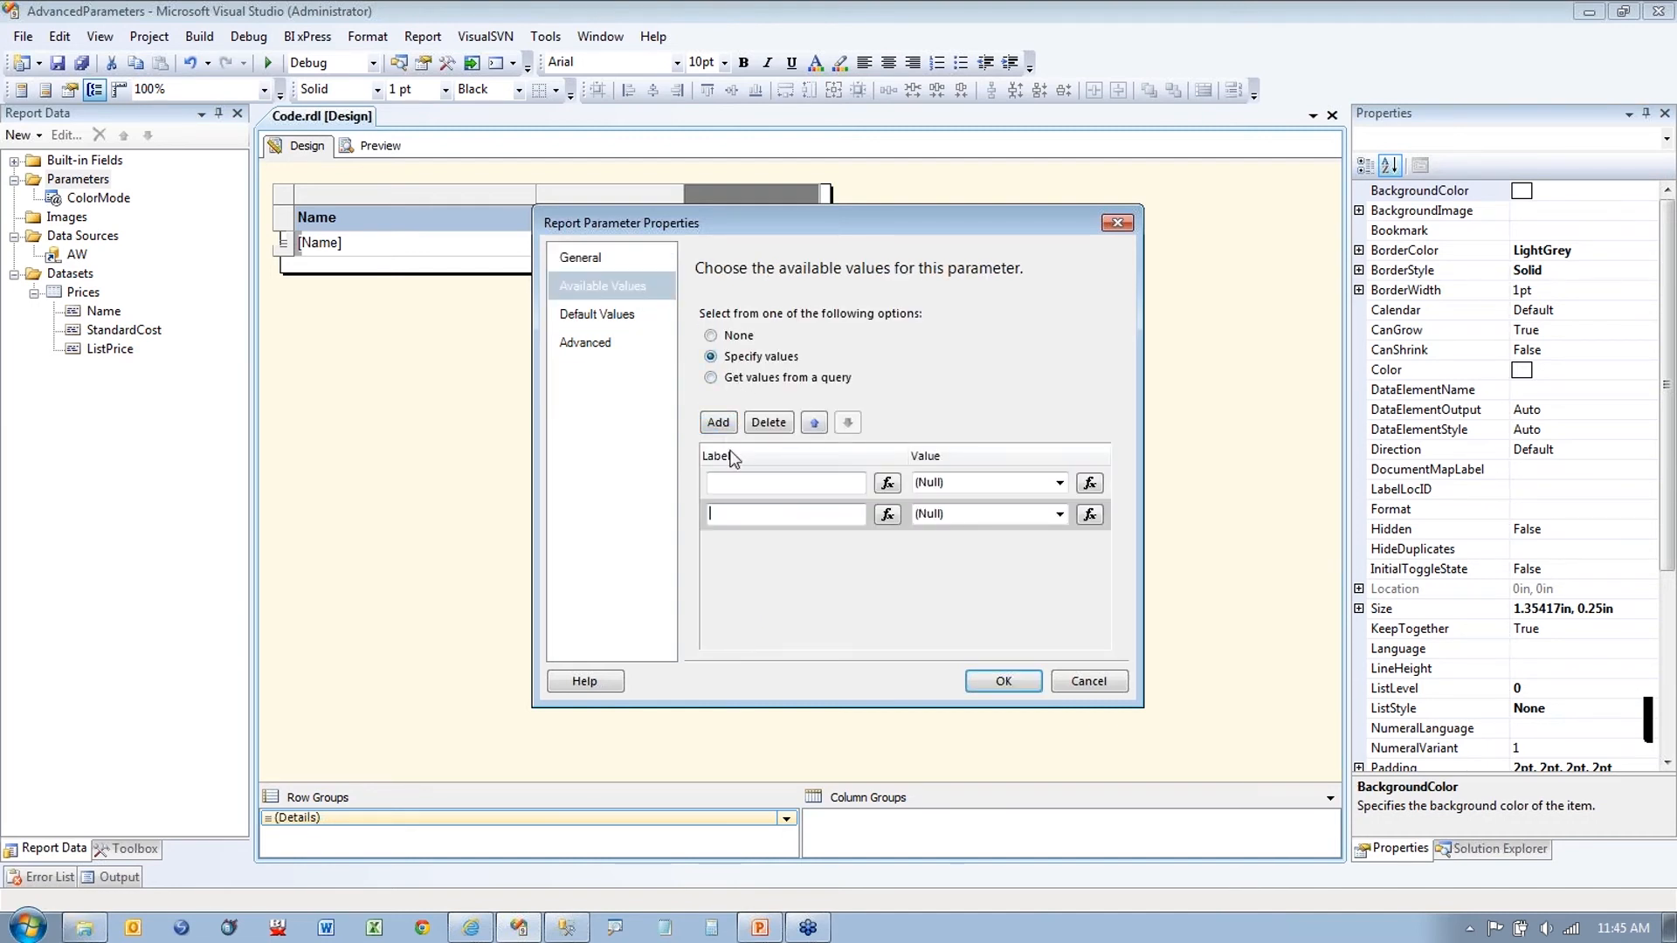
type("Show")
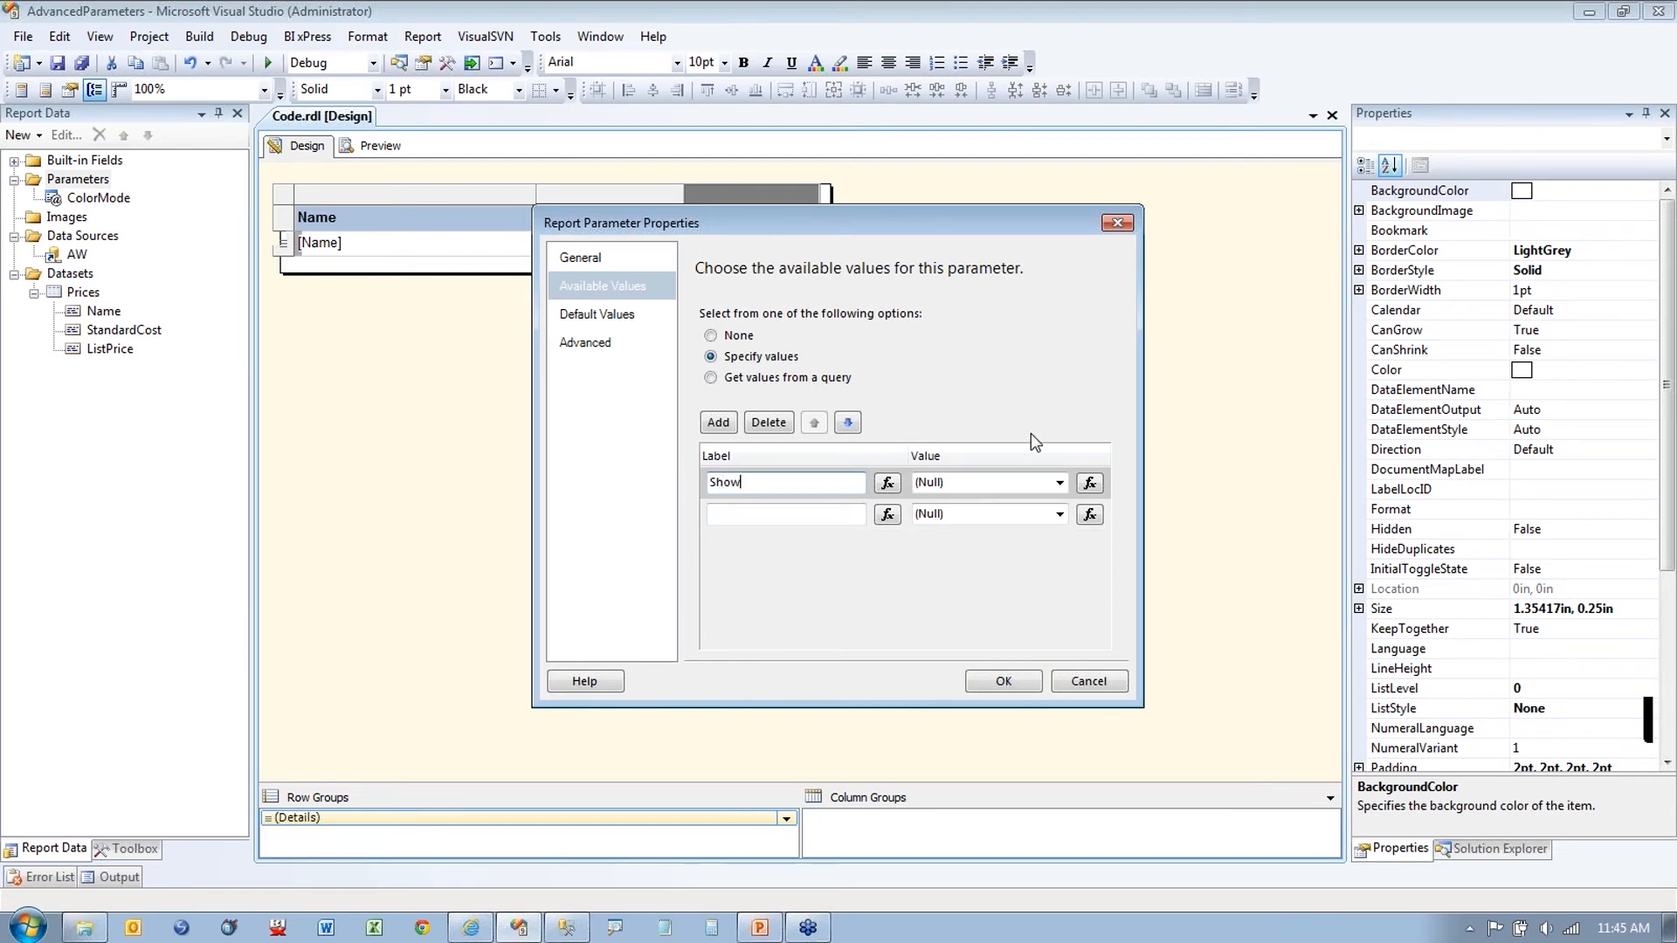
key("Tab")
type("False")
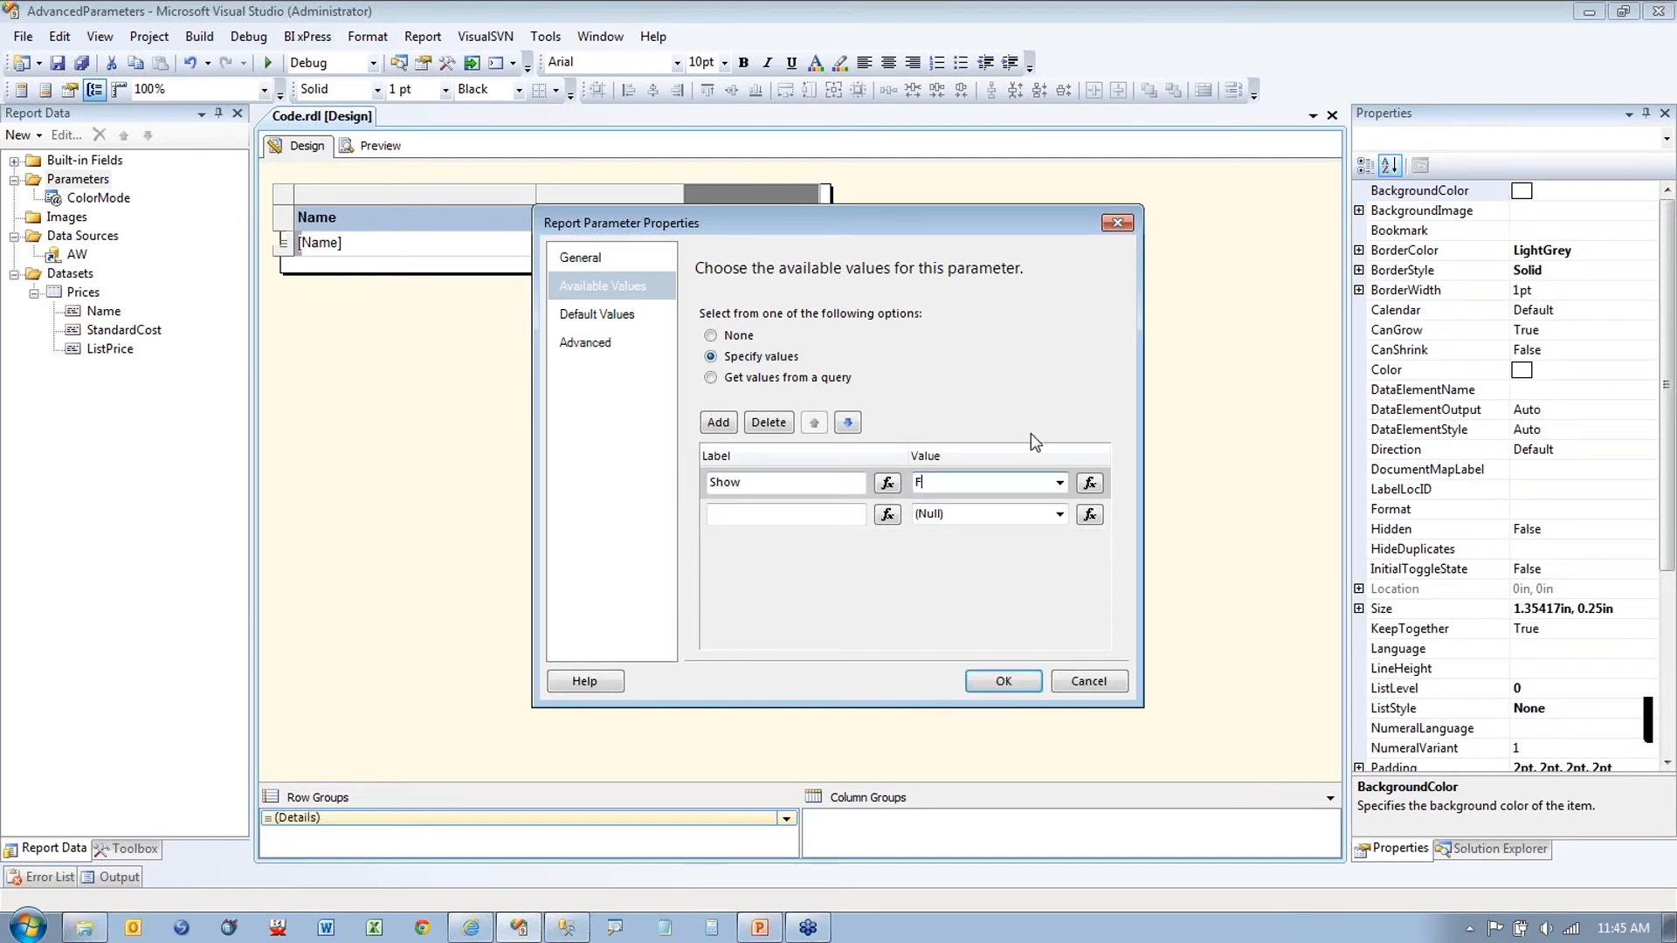
key("Tab")
key("Tab")
type("Hide")
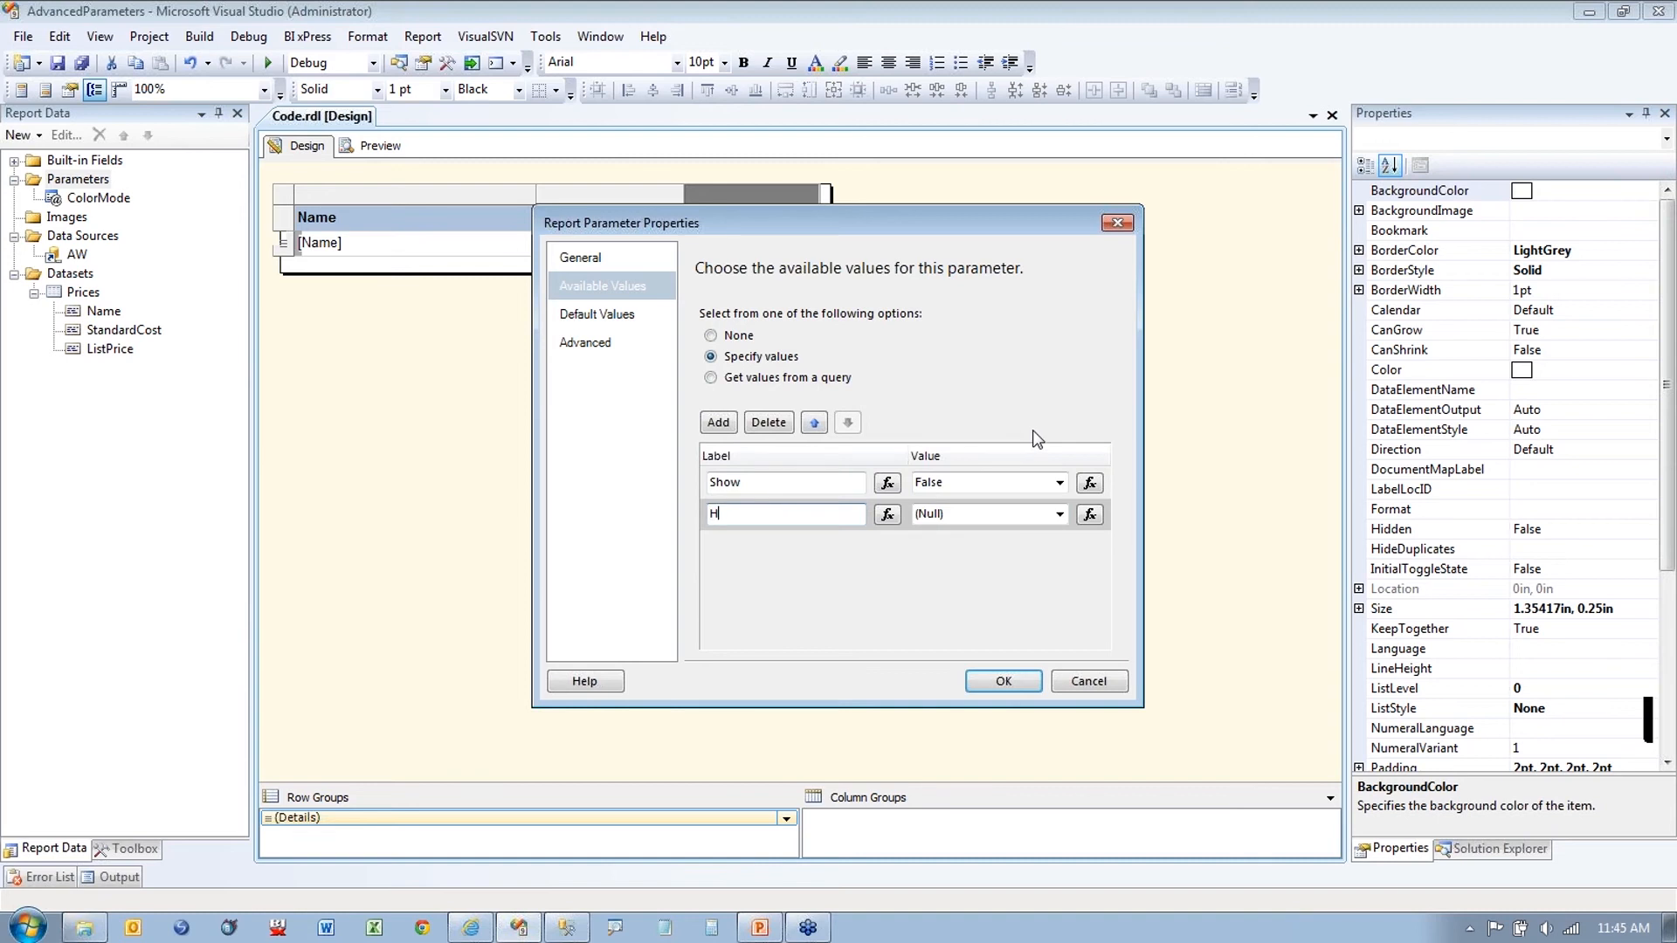
key("Tab")
key("Tab")
type("True")
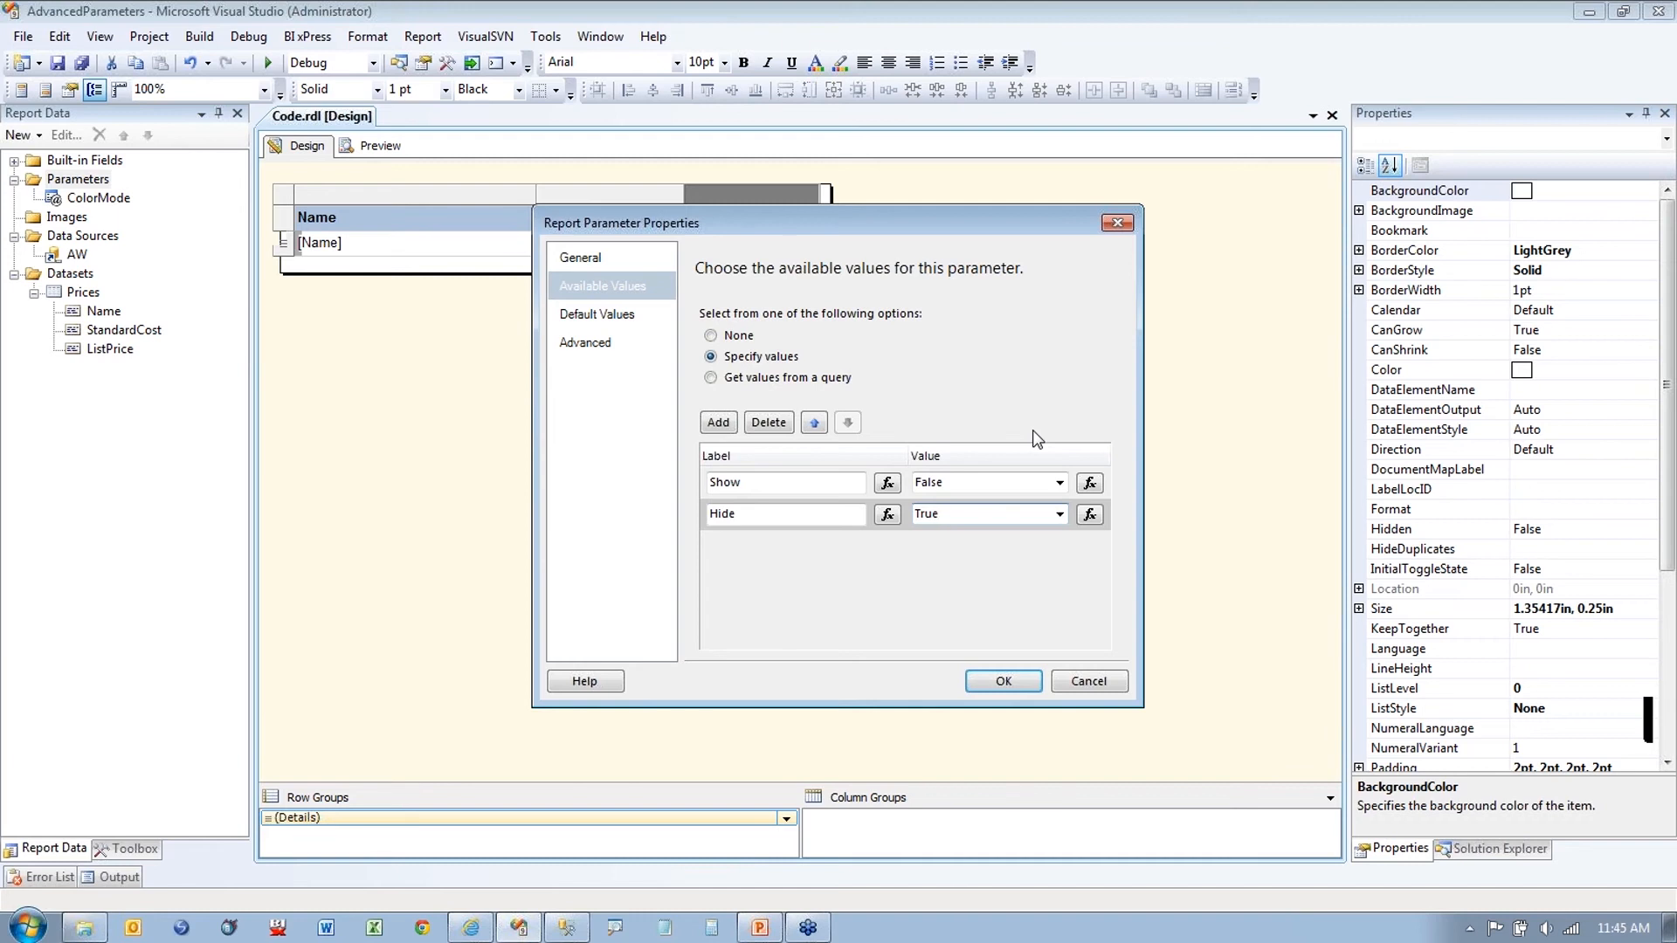
Step: Set HideCost's default value to False
left_click(600, 313)
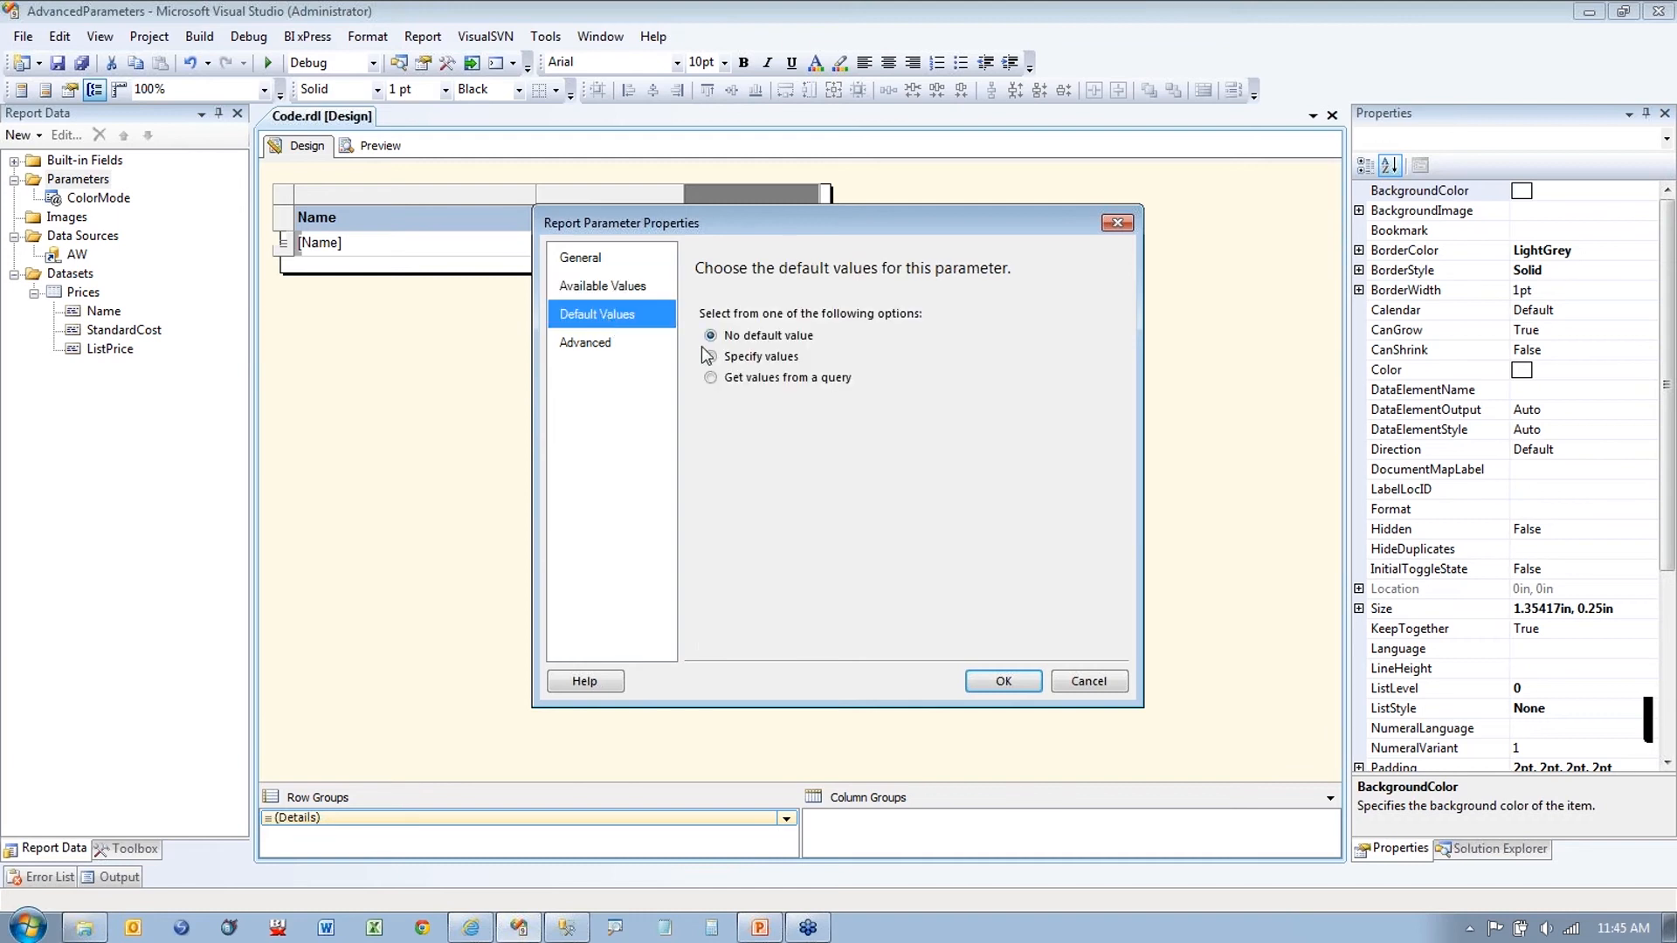
left_click(709, 357)
left_click(718, 422)
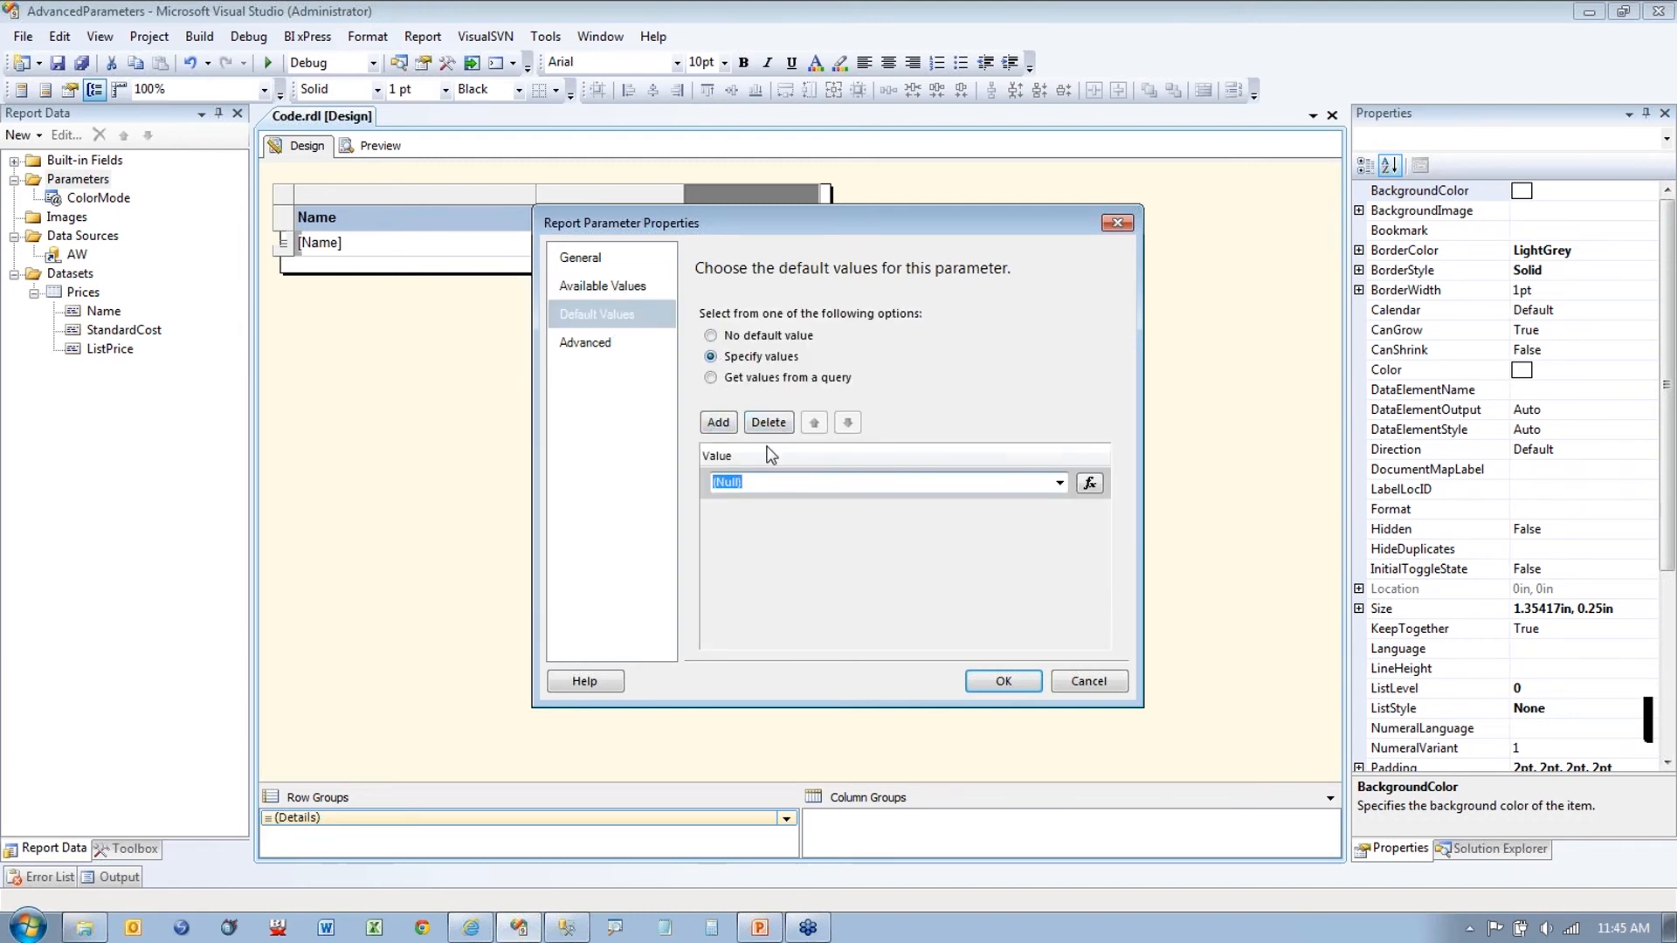
type("False")
Step: Save HideCost and set the Standard Cost column's hide expression to =Parameters!HideCost.Value
left_click(1015, 683)
right_click(784, 199)
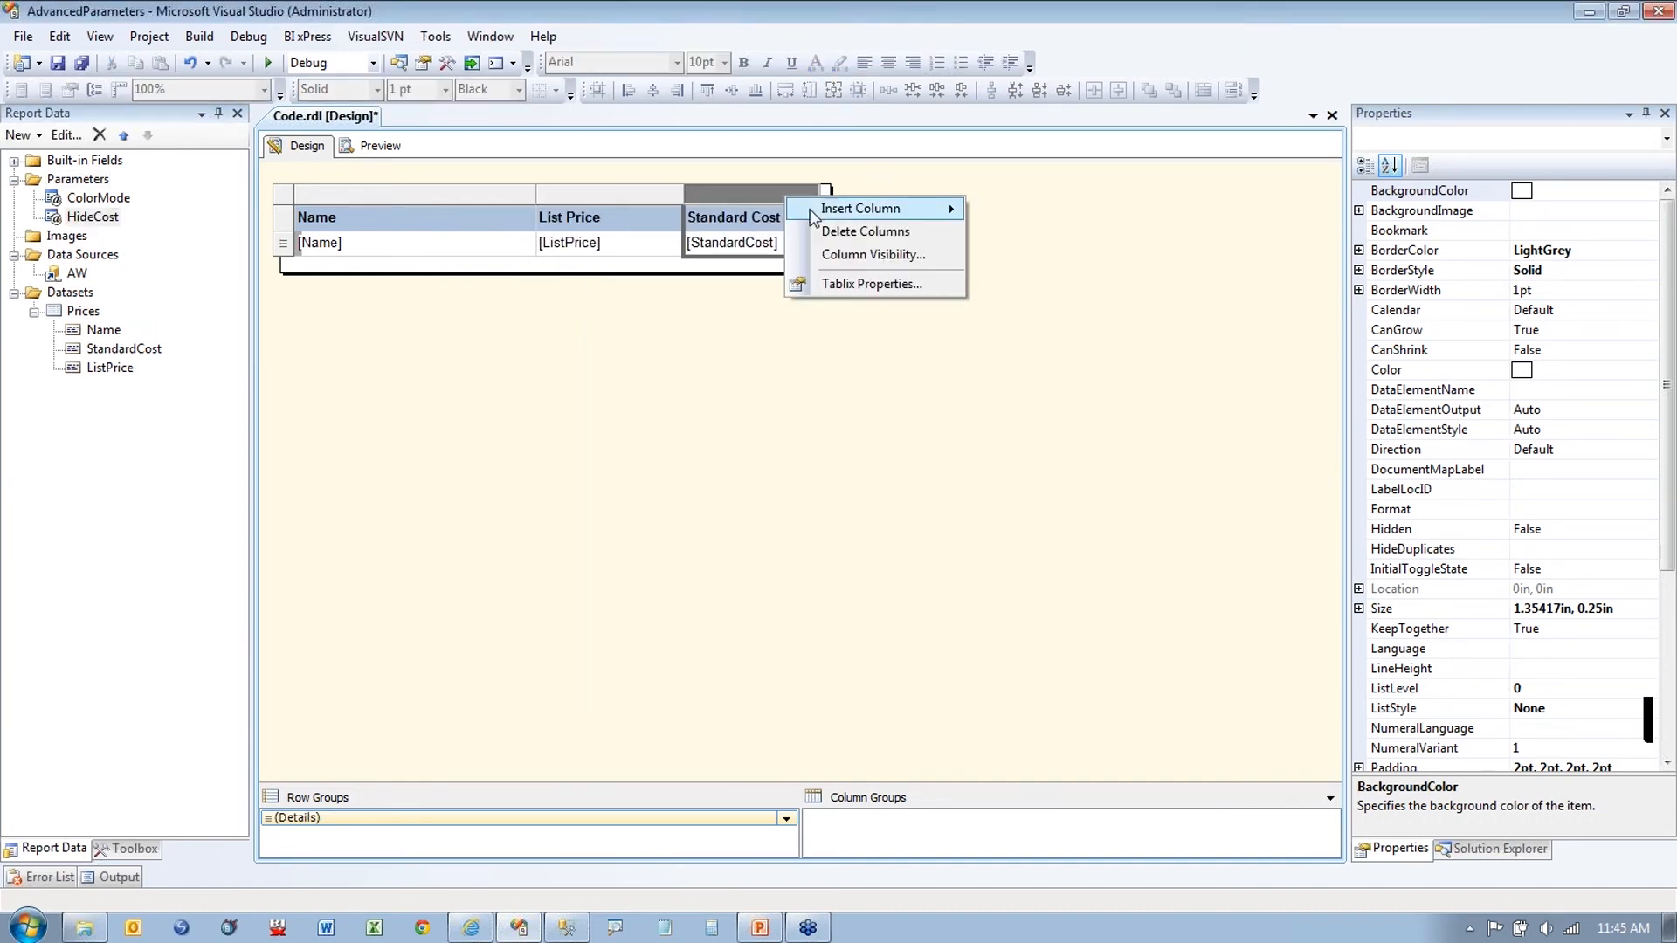
left_click(856, 254)
left_click(718, 387)
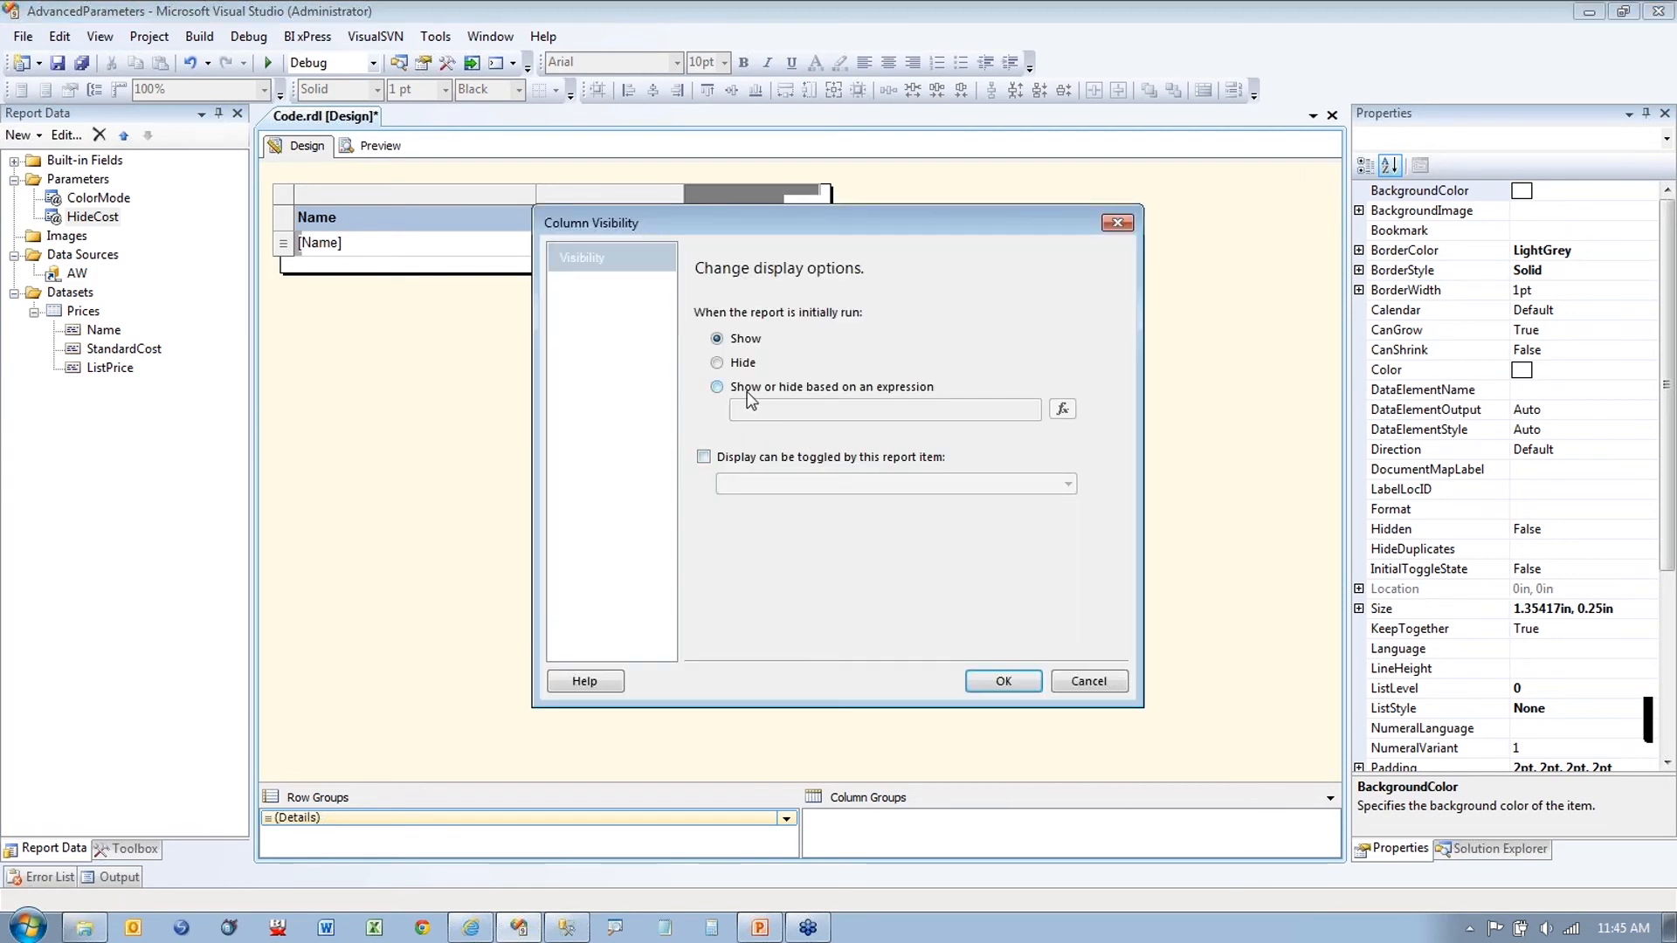
left_click(1061, 409)
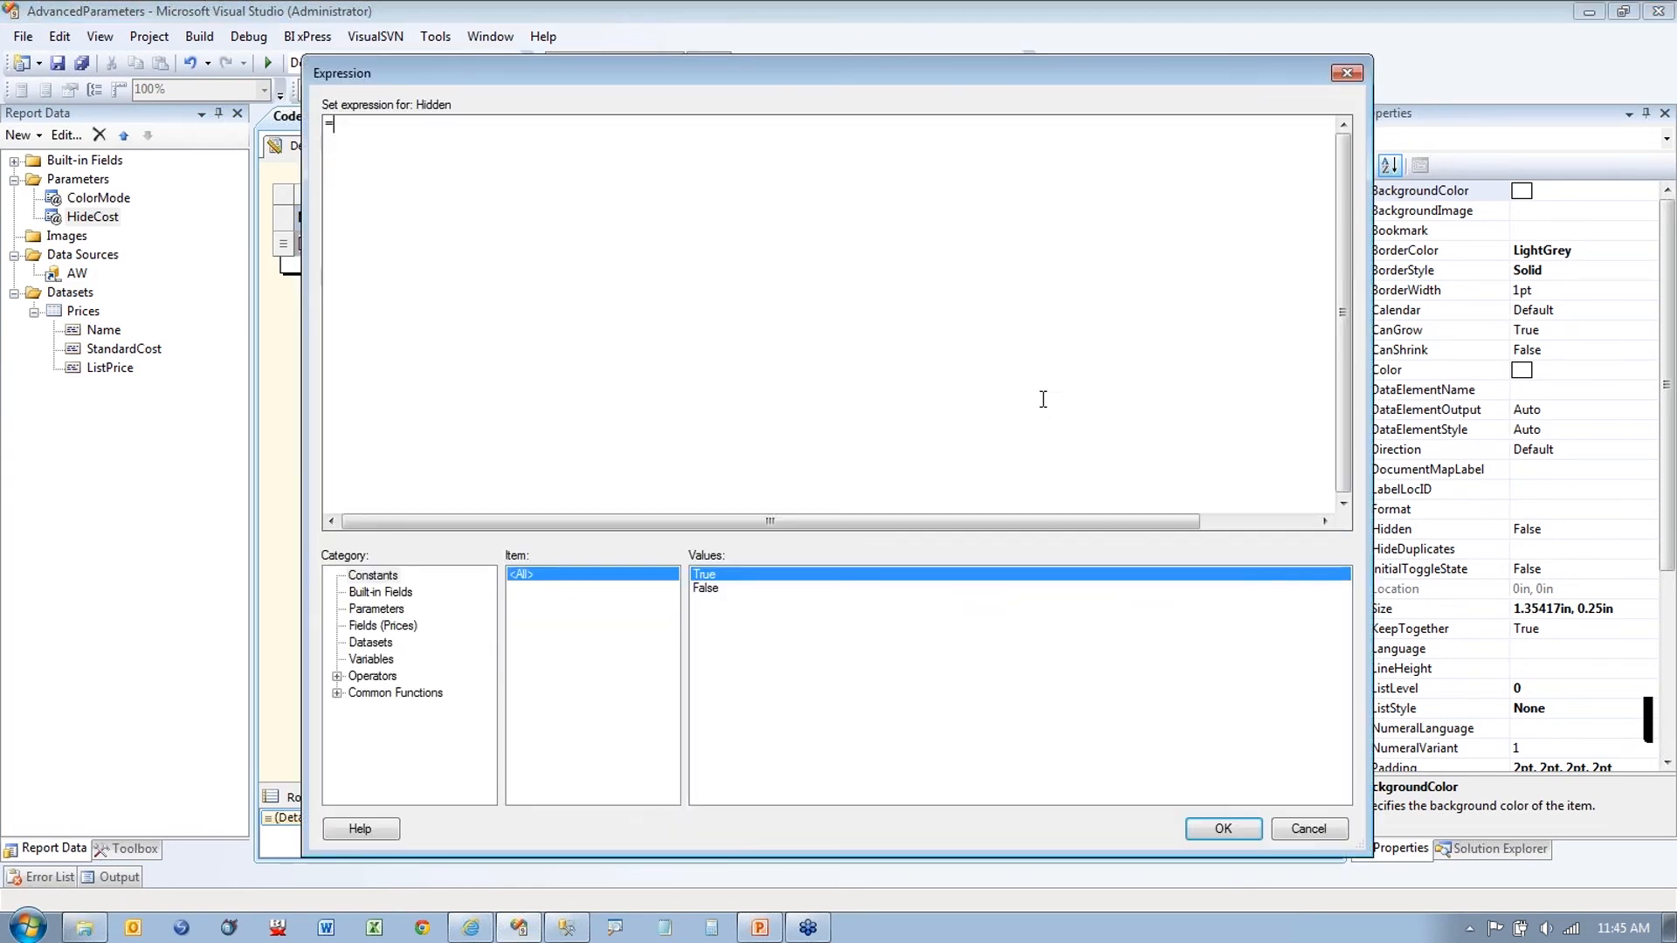
left_click(377, 609)
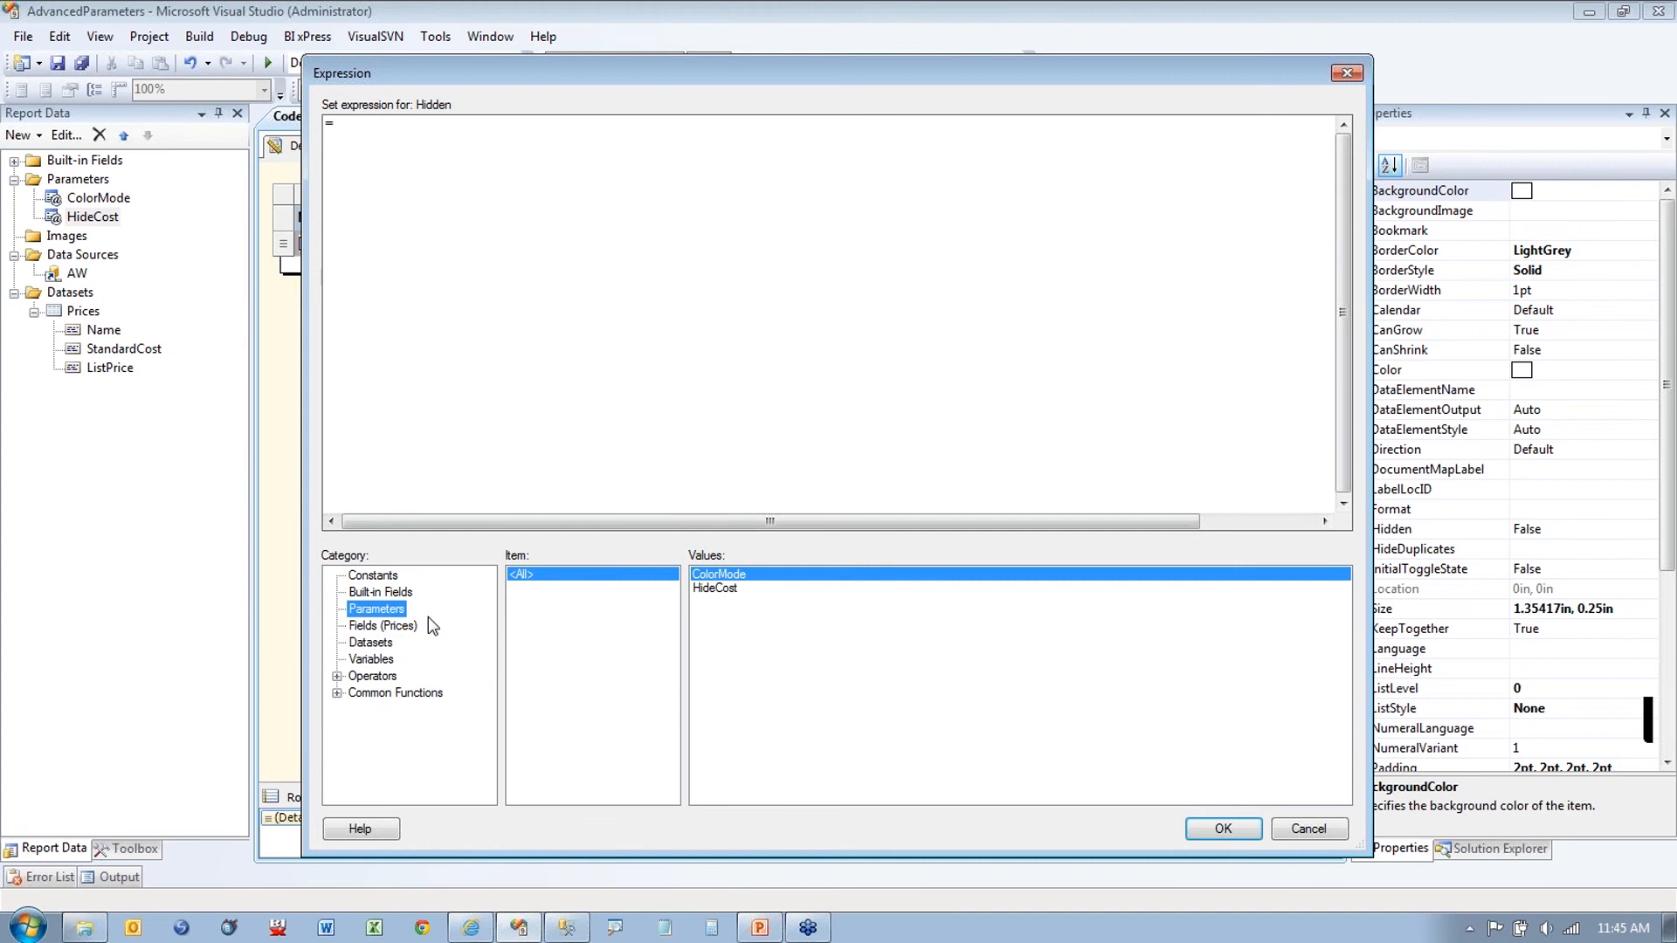
double_click(729, 587)
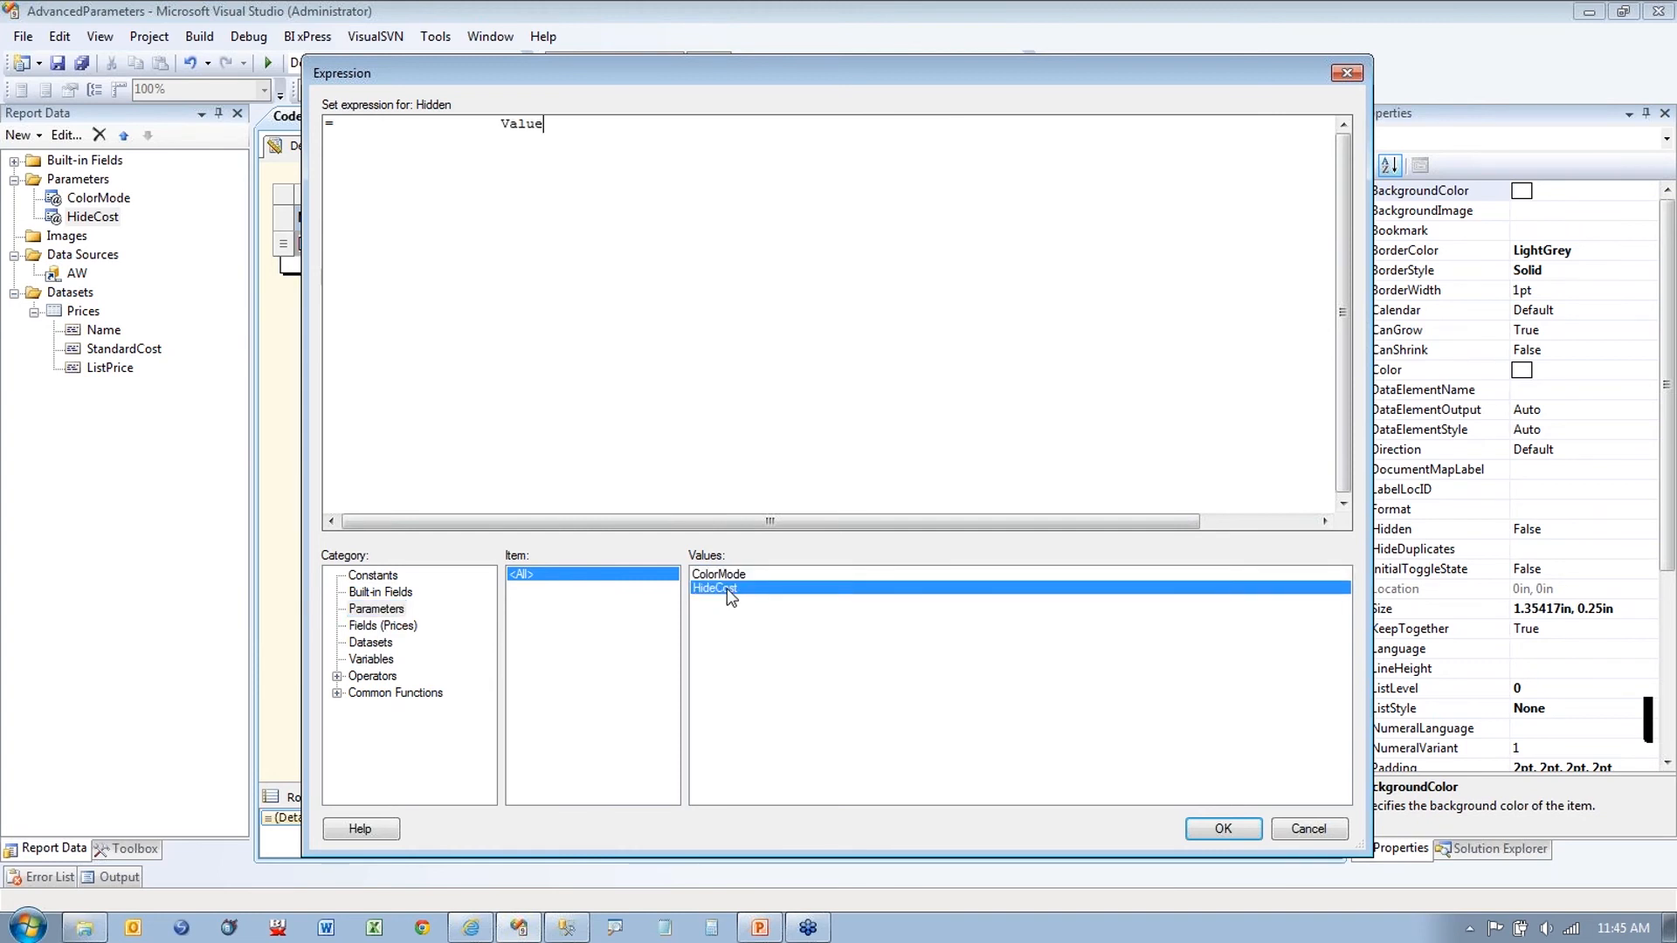
left_click(1205, 830)
left_click(1015, 686)
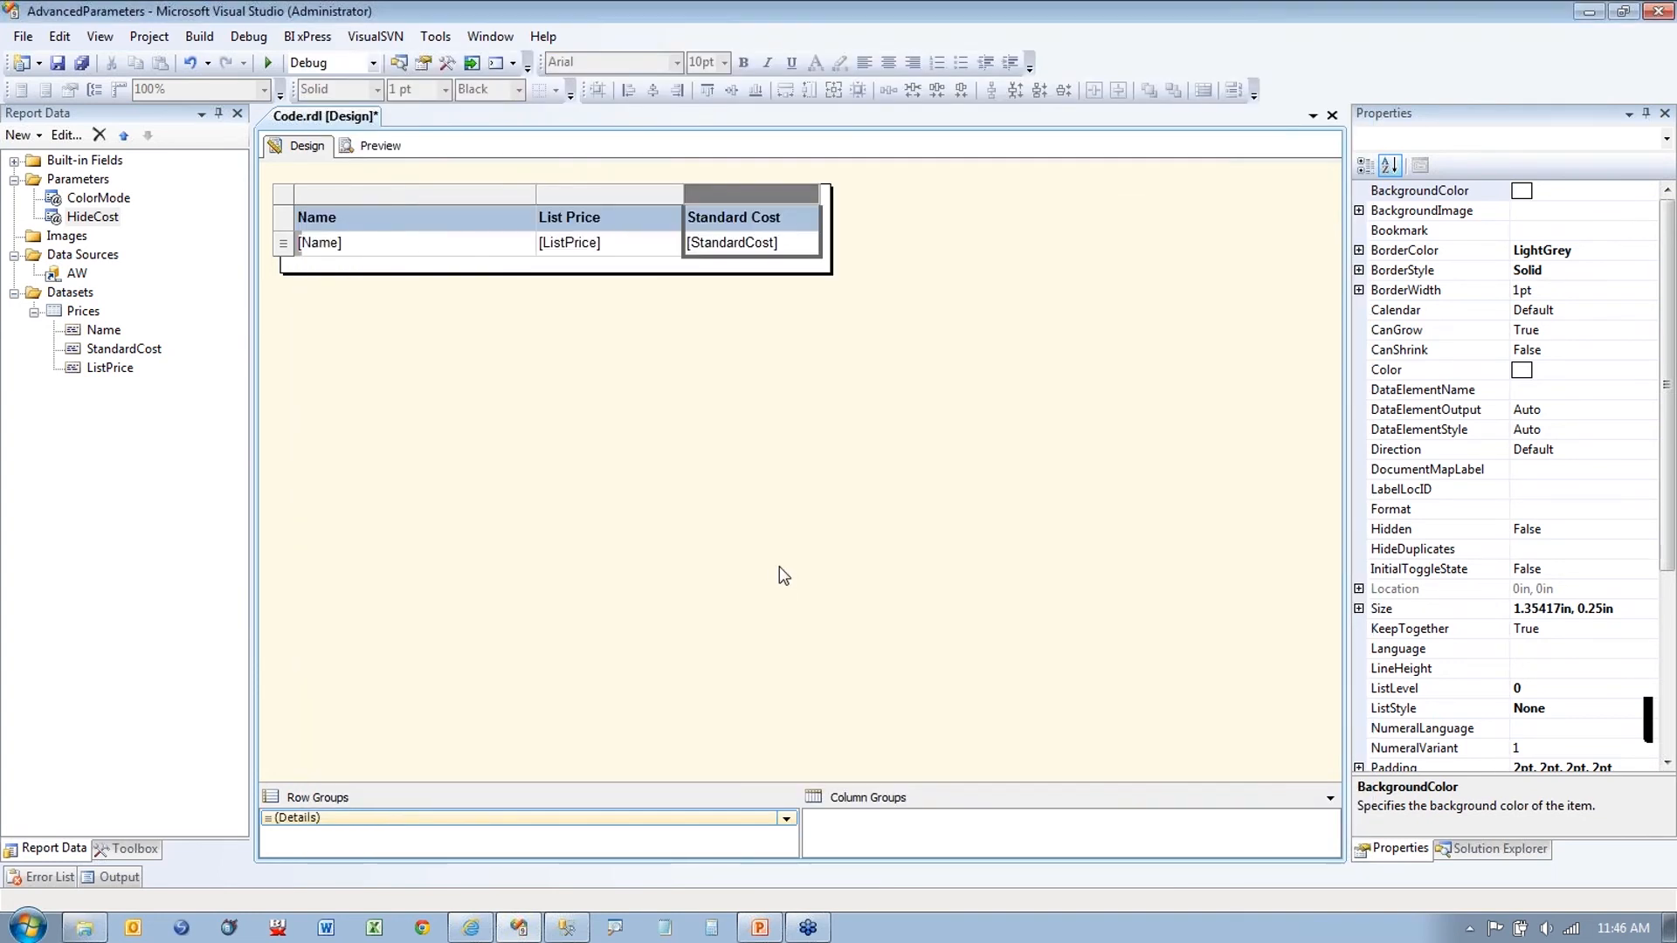
Step: Preview the report with Hide/Show Standard Cost set to Hide, leaving only Name and List Price
left_click(398, 142)
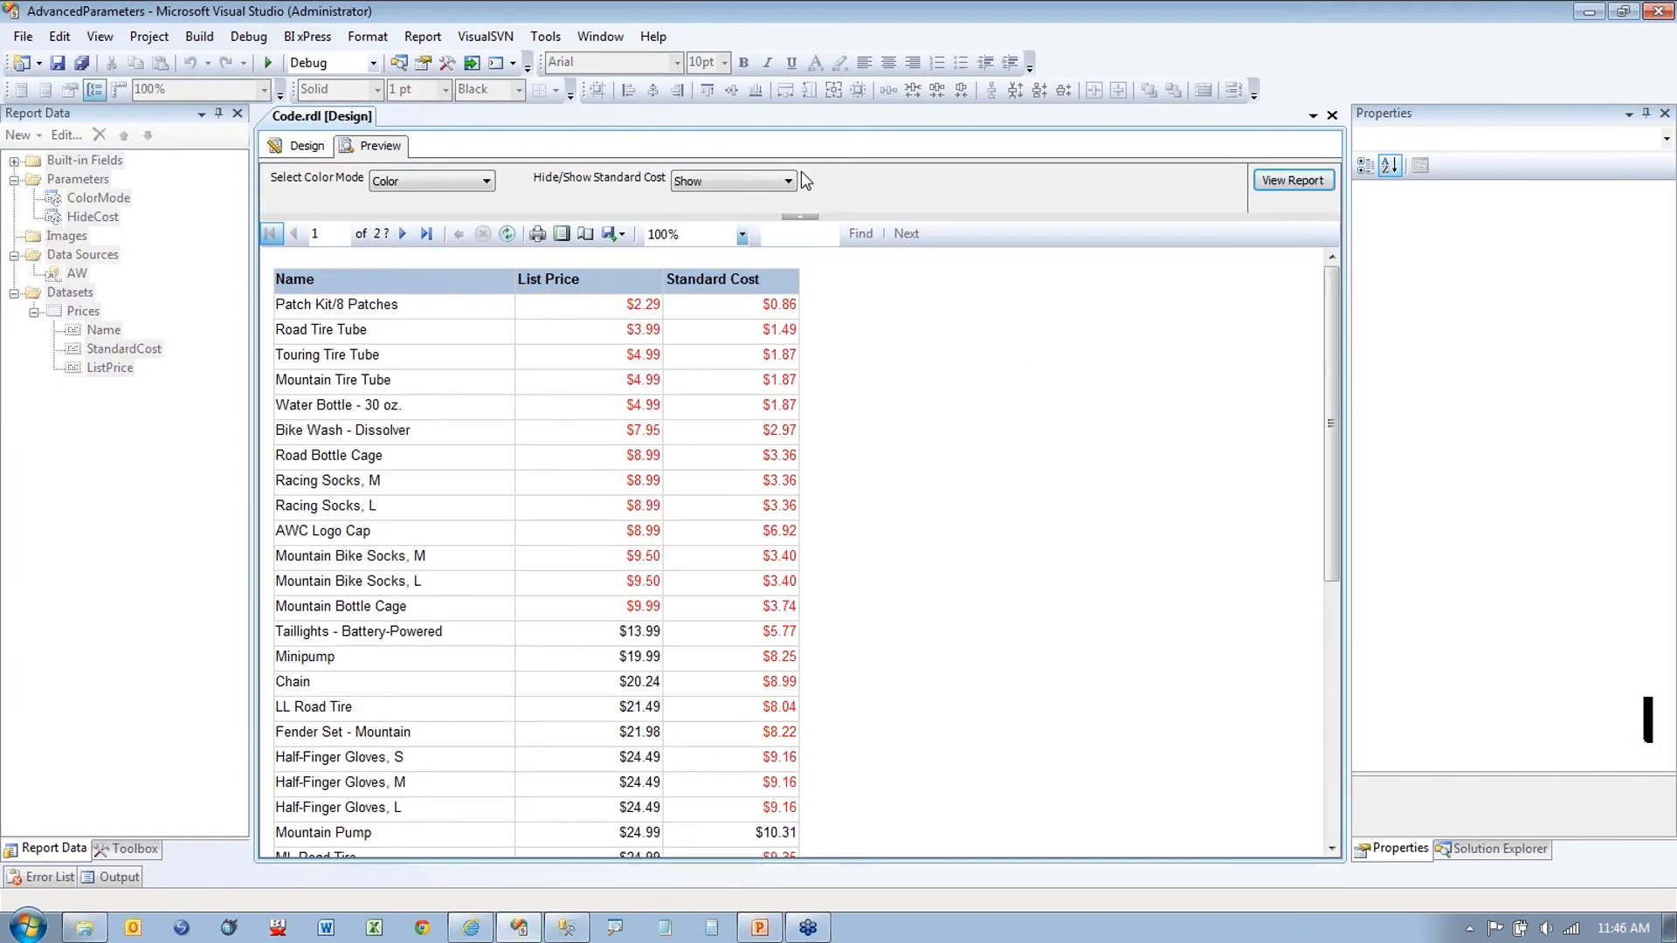
left_click(790, 183)
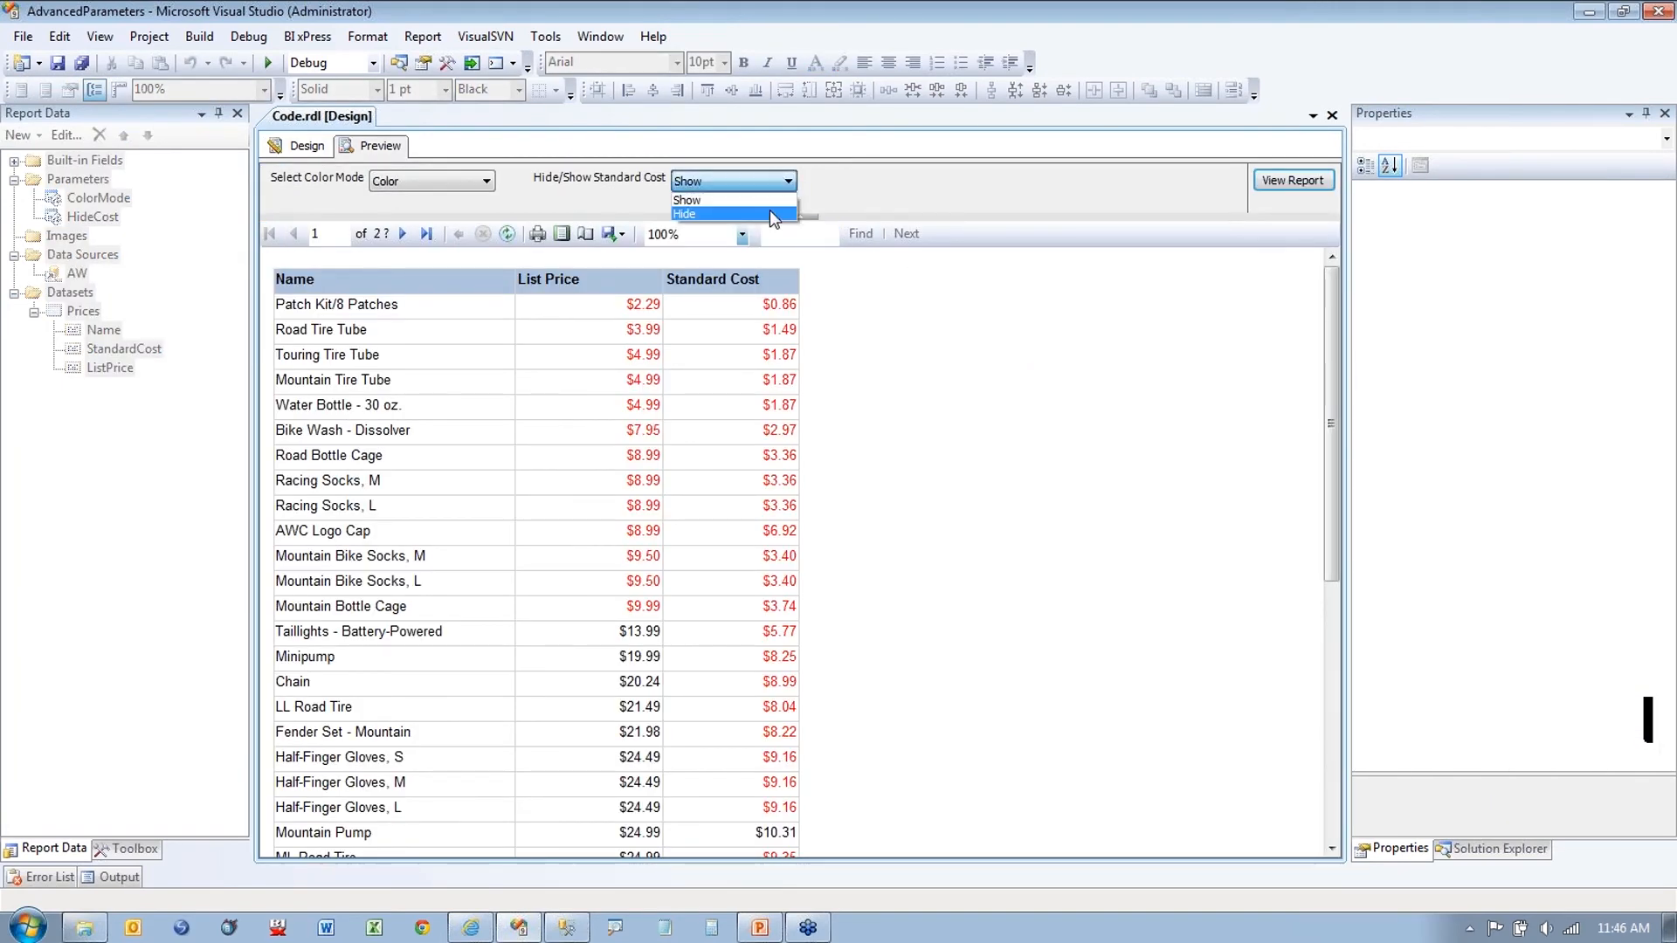
left_click(768, 209)
left_click(1284, 189)
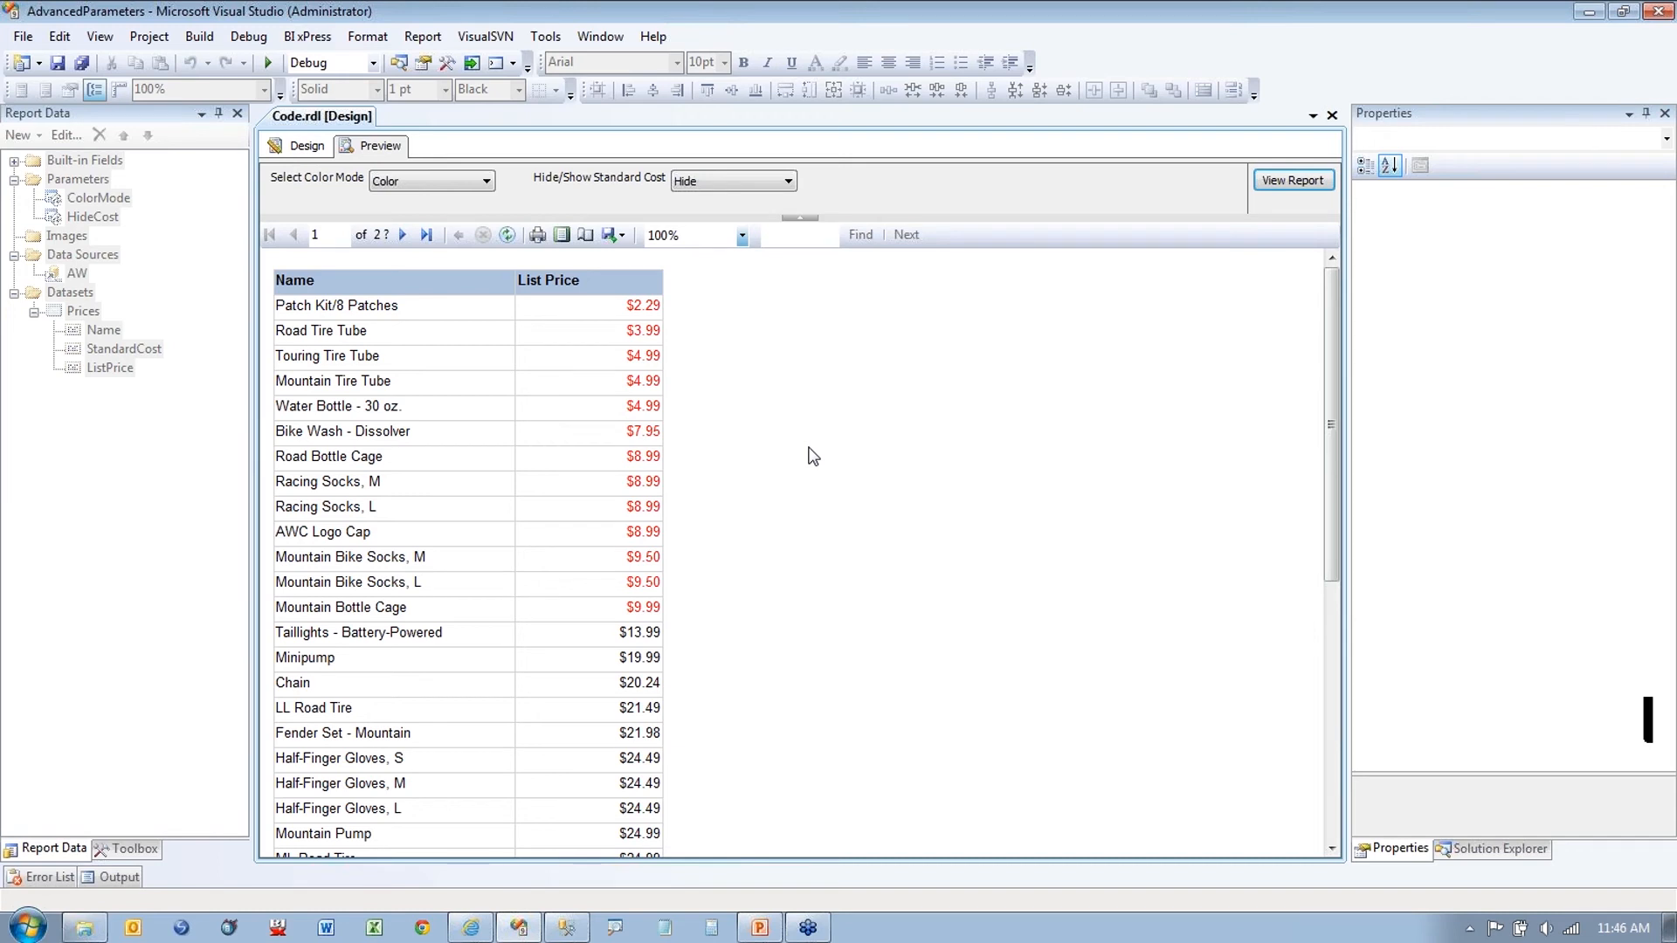
left_click(787, 183)
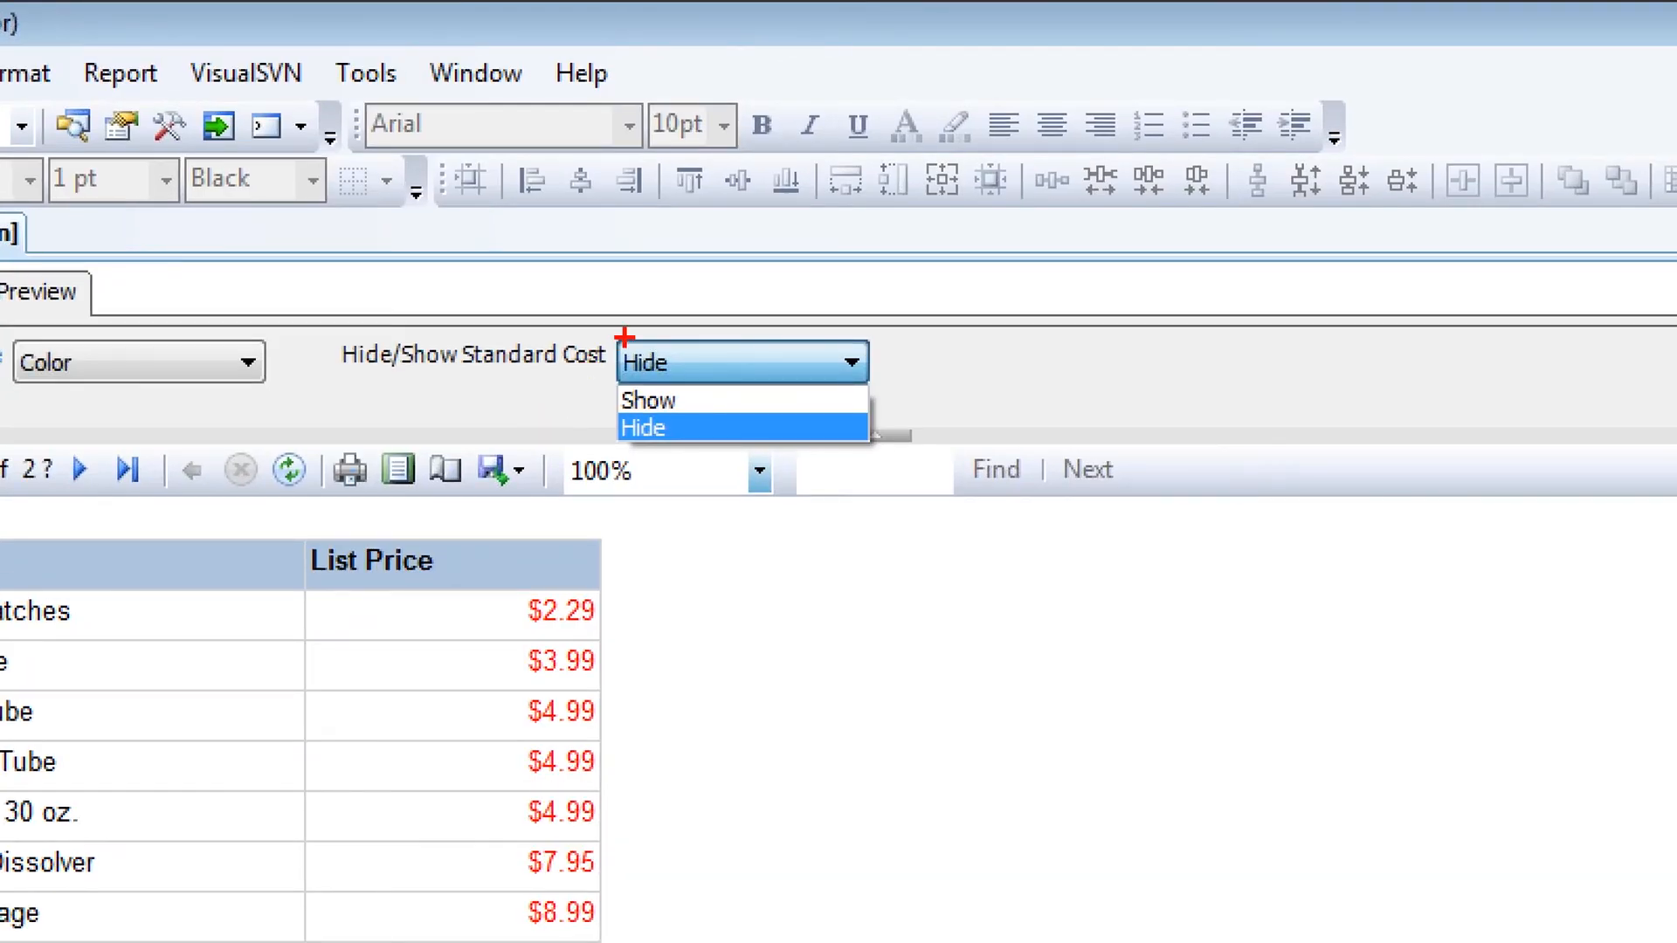
left_click_drag(624, 340, 625, 493)
mouse_move(626, 340)
left_mouse_down()
mouse_move(684, 597)
mouse_move(605, 527)
left_mouse_up()
key("ctrl+z")
key("ctrl+z")
mouse_move(611, 339)
left_mouse_down()
mouse_move(898, 802)
mouse_move(898, 843)
left_mouse_up()
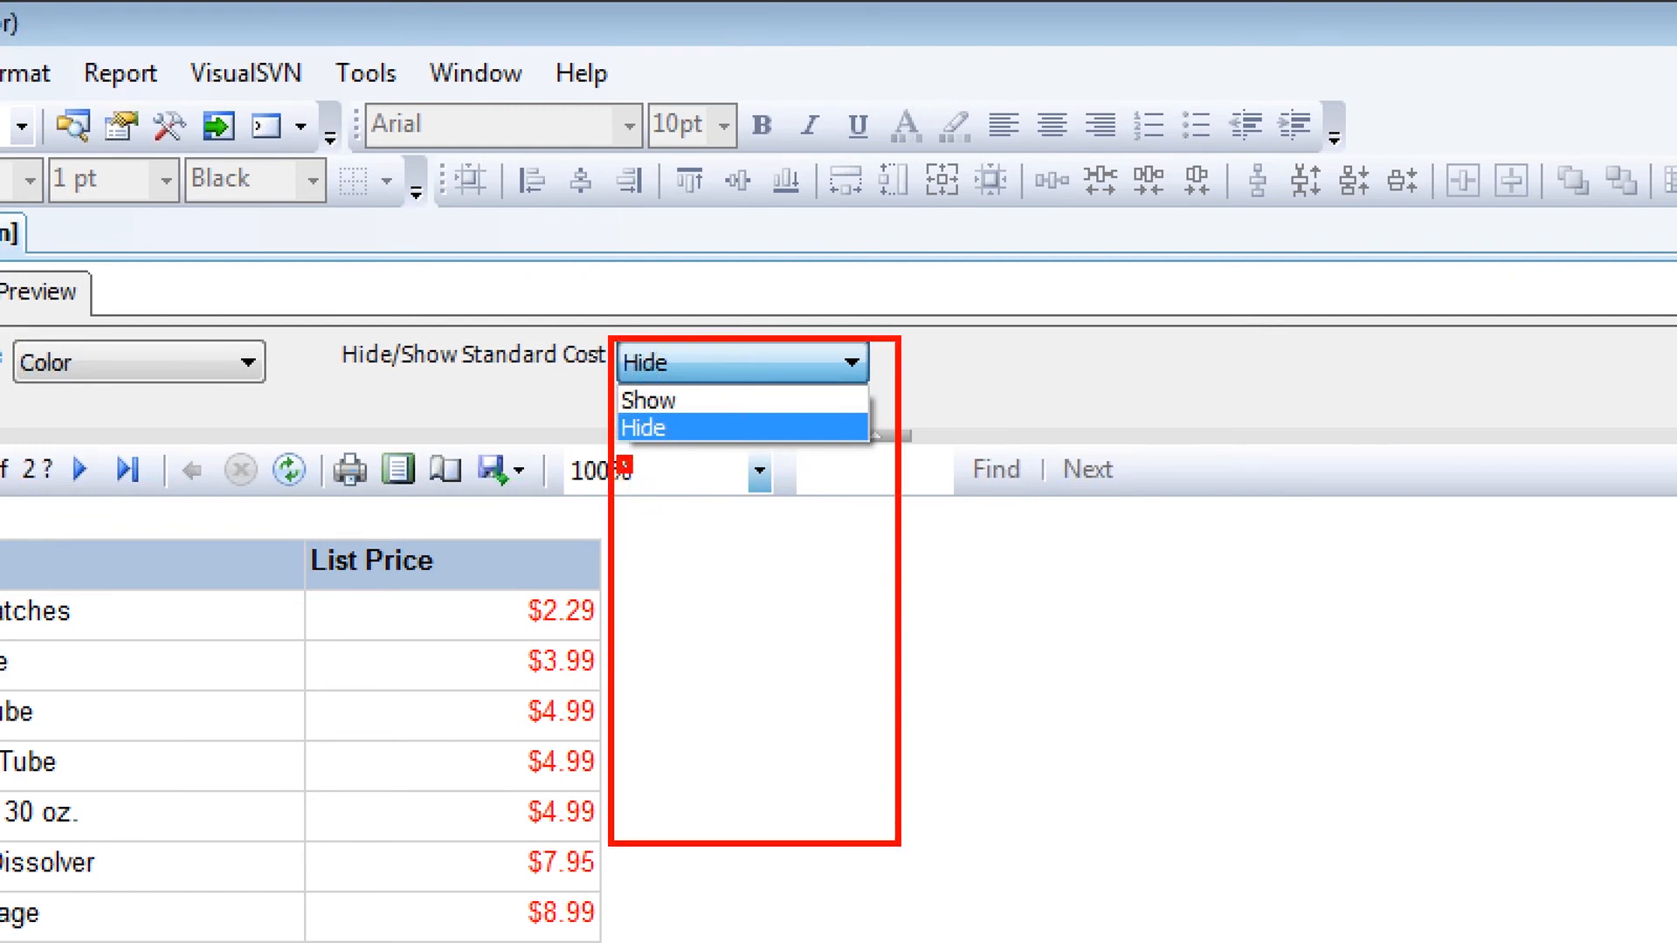
mouse_move(617, 524)
left_mouse_down()
mouse_move(647, 605)
mouse_move(637, 773)
left_mouse_up()
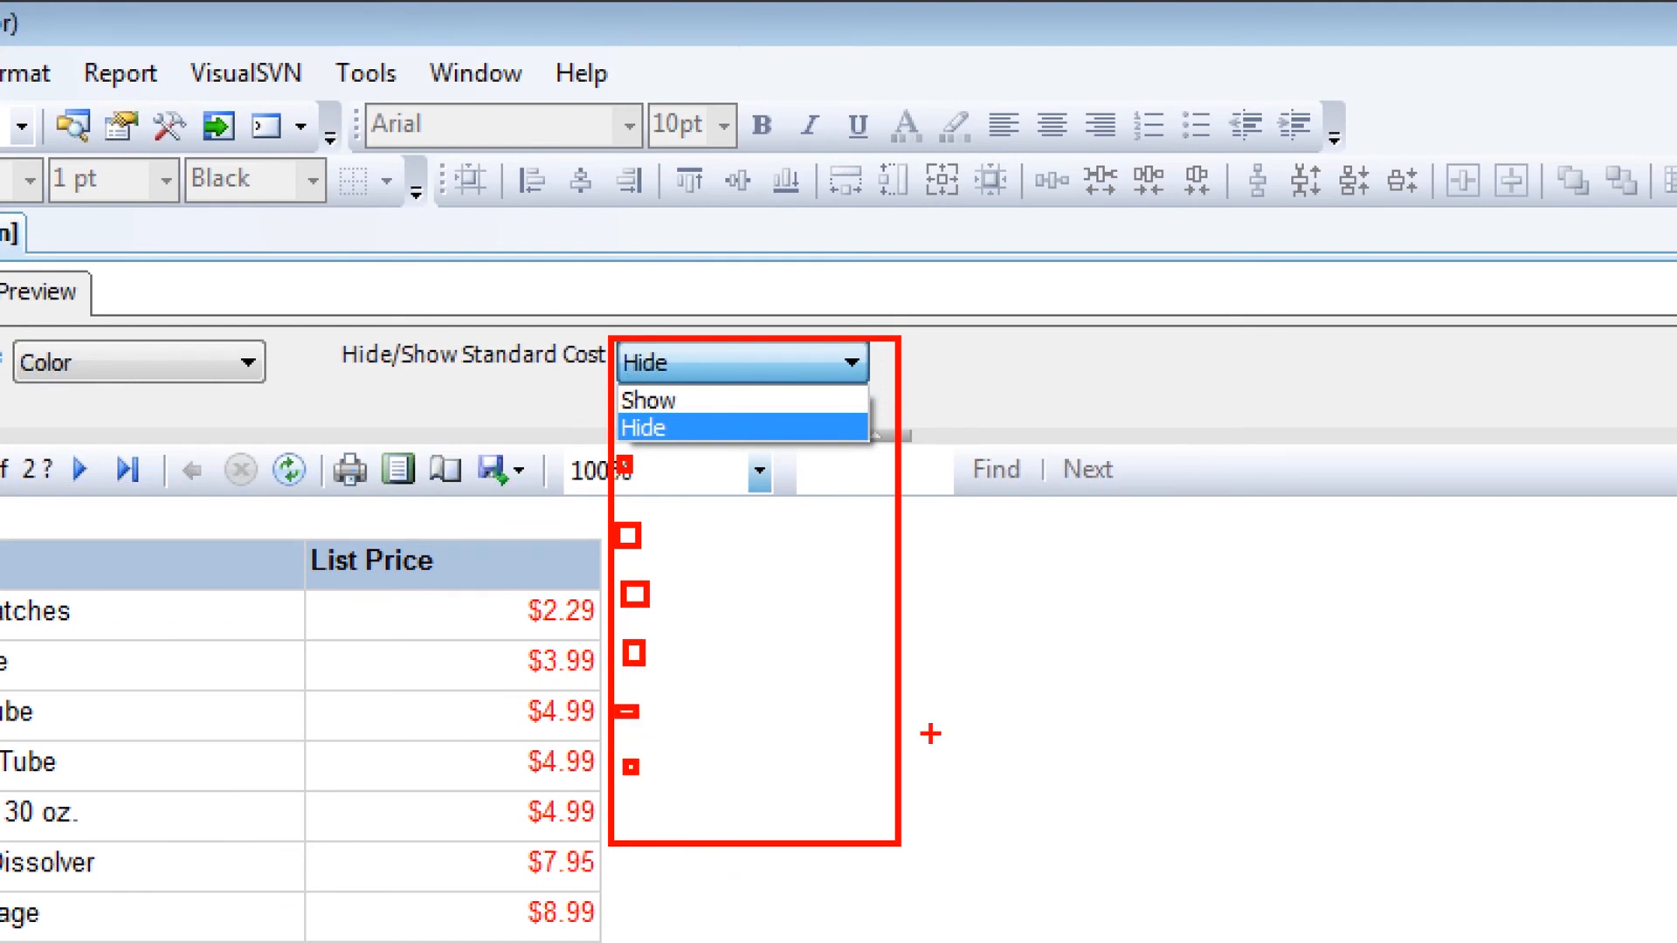
left_click_drag(630, 543, 646, 540)
left_click_drag(646, 605, 669, 604)
left_click_drag(646, 664, 669, 652)
left_click_drag(650, 725, 662, 721)
left_click_drag(625, 781, 653, 764)
key("Escape")
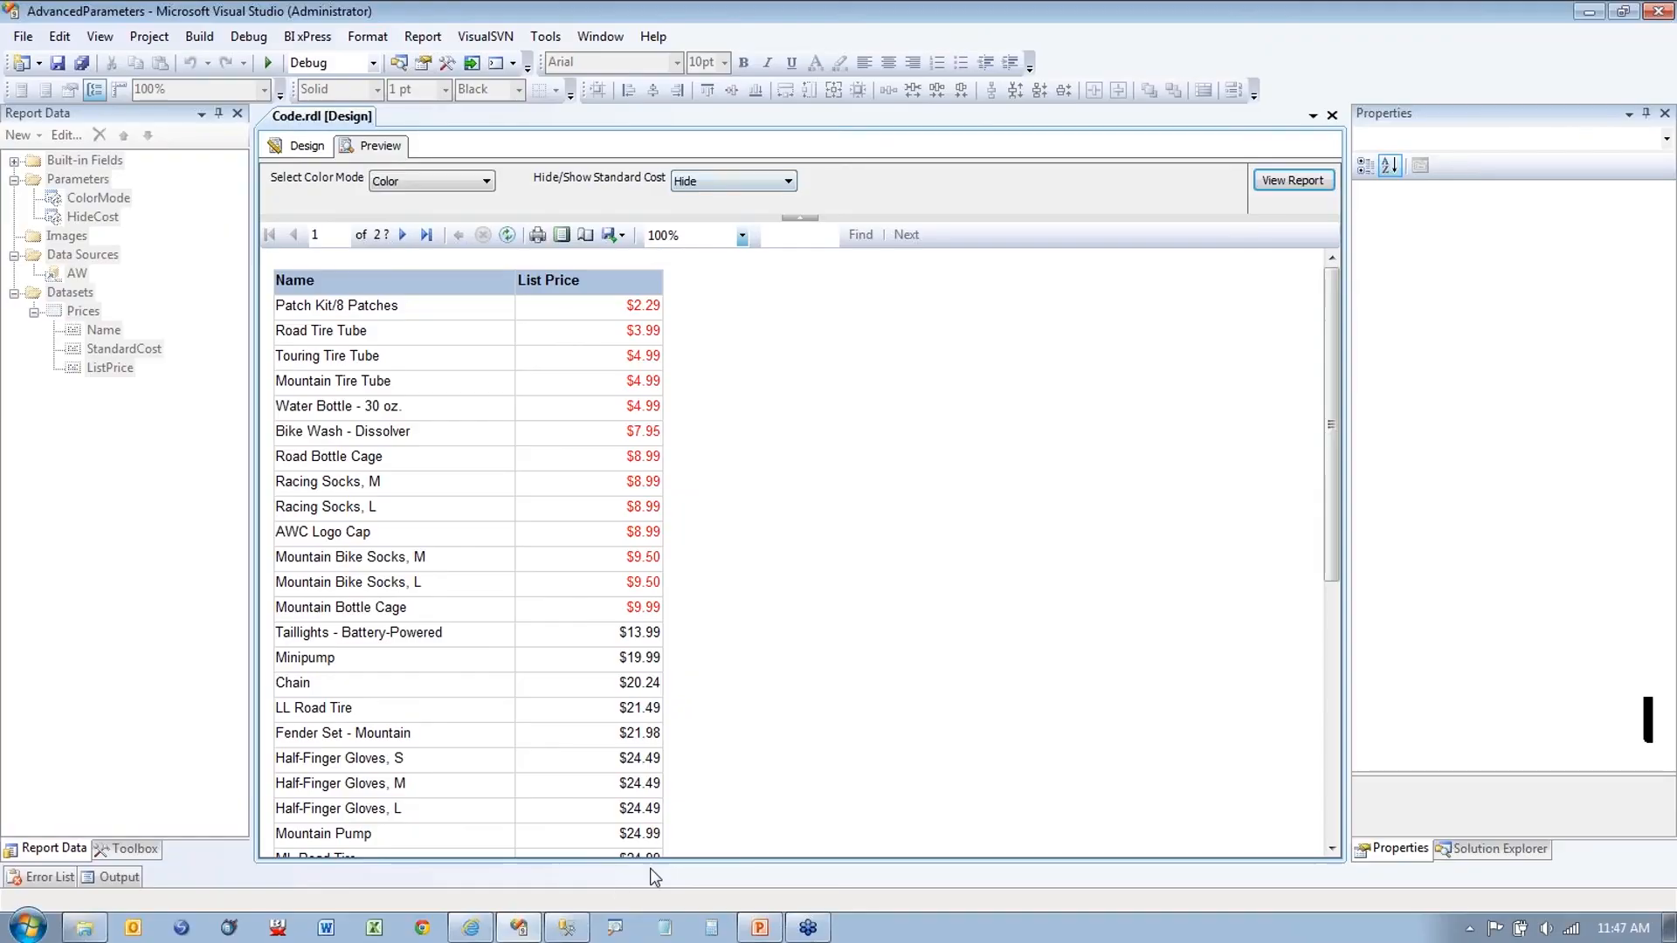
left_click(466, 931)
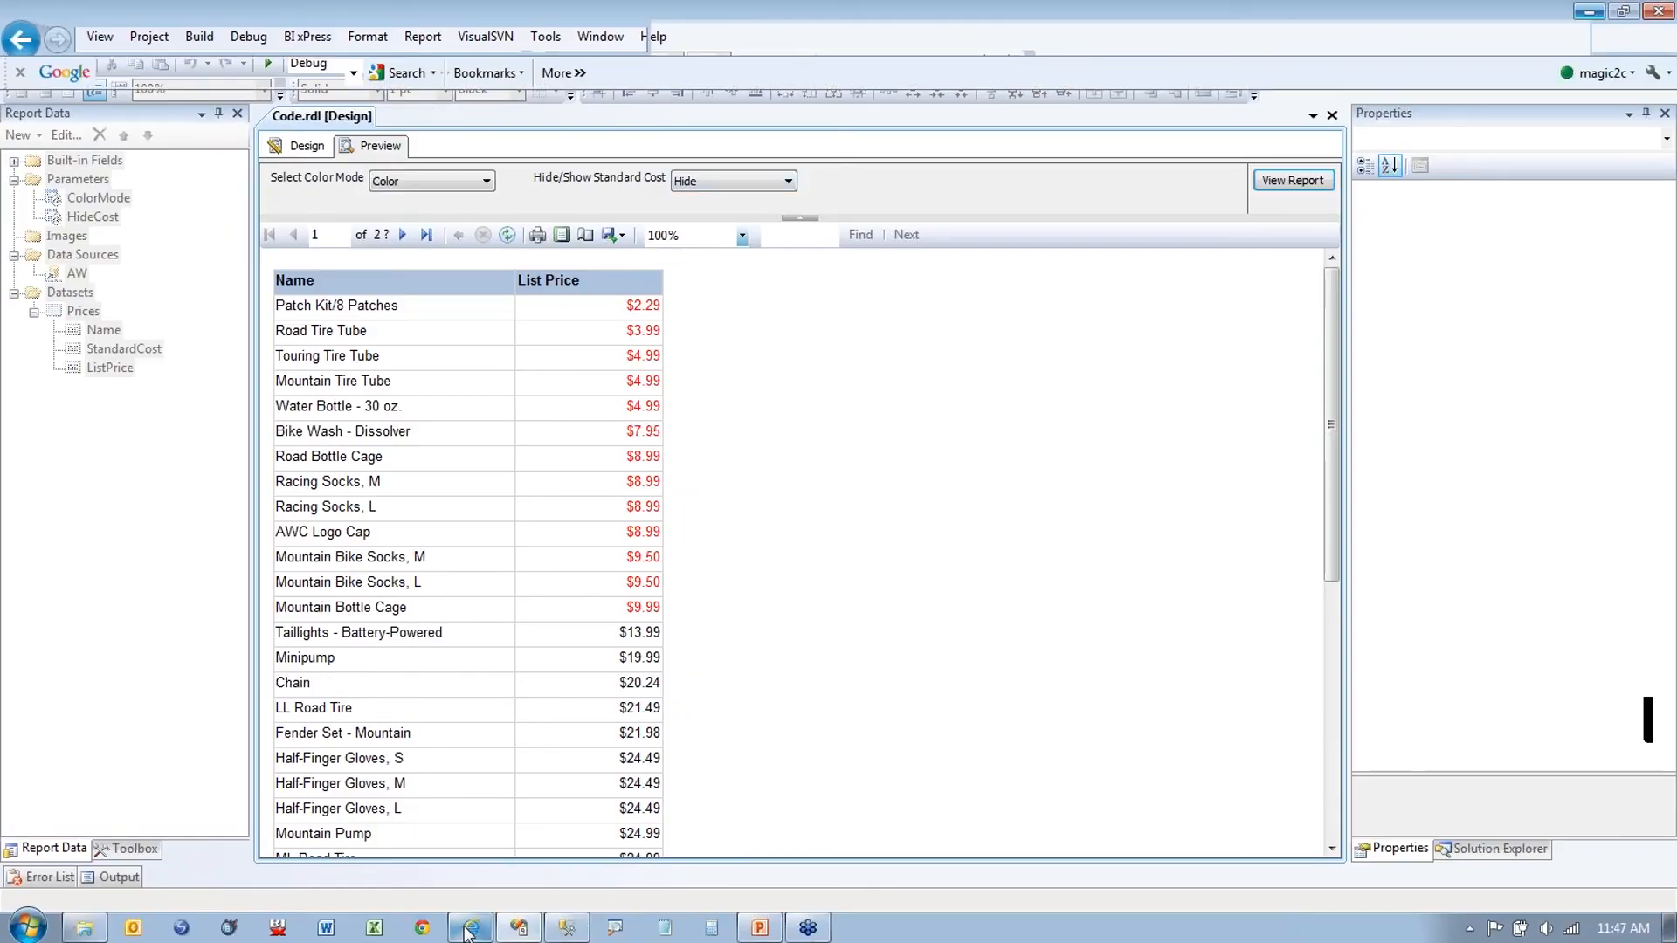
scroll(724, 576, "up", 10)
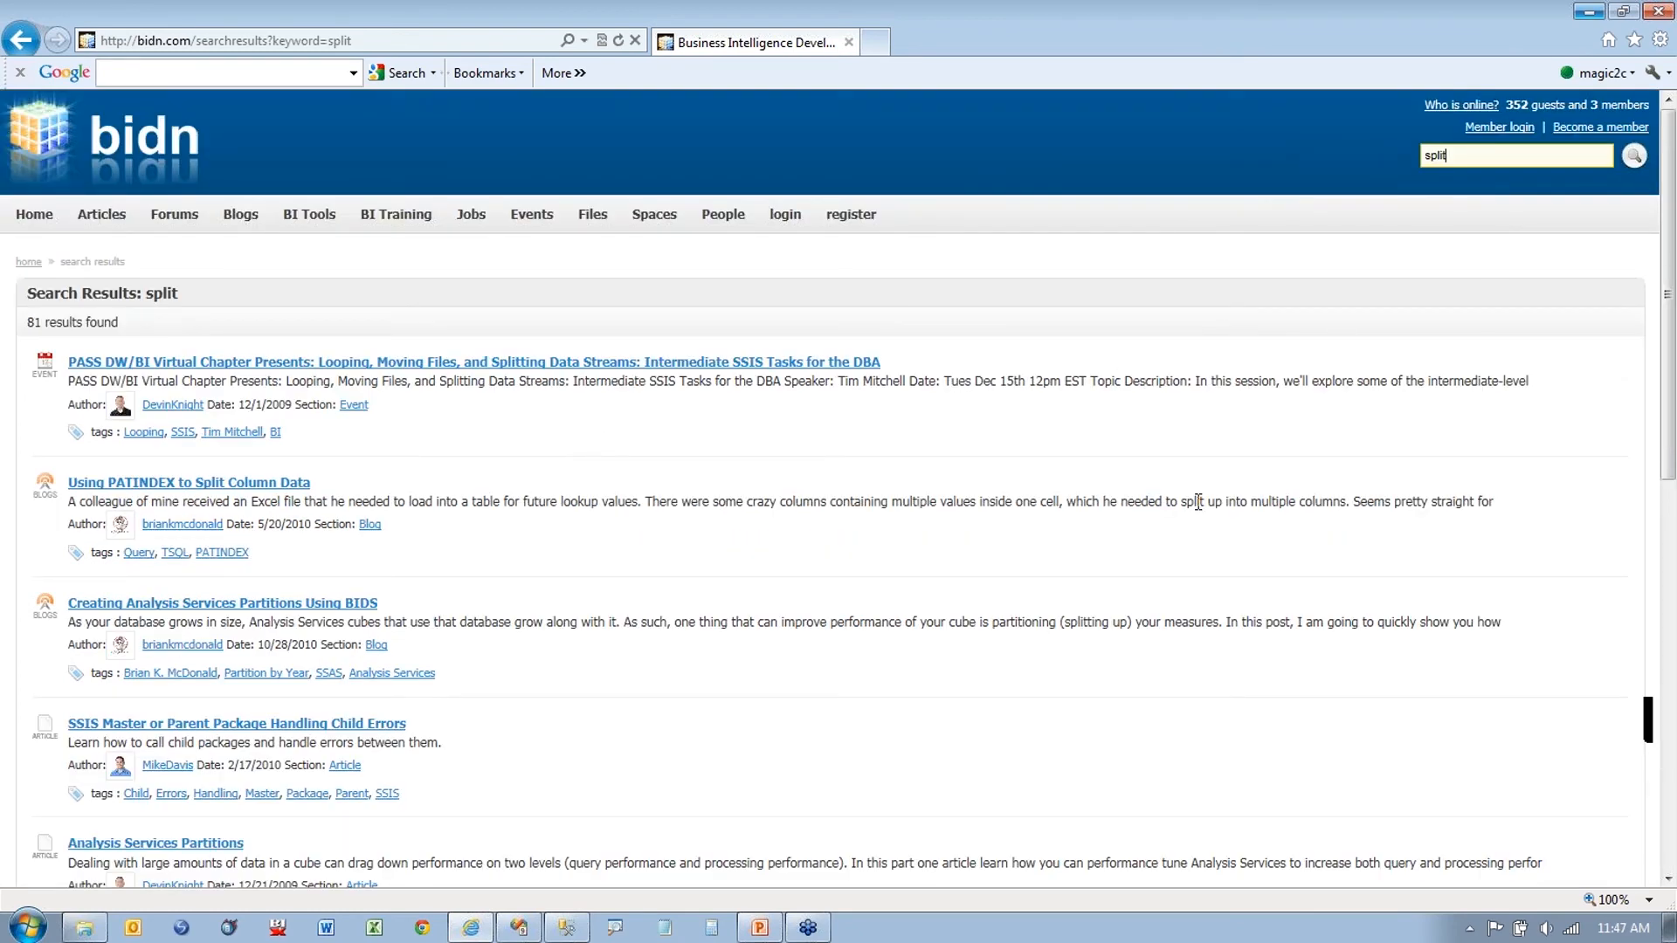
left_click(1584, 8)
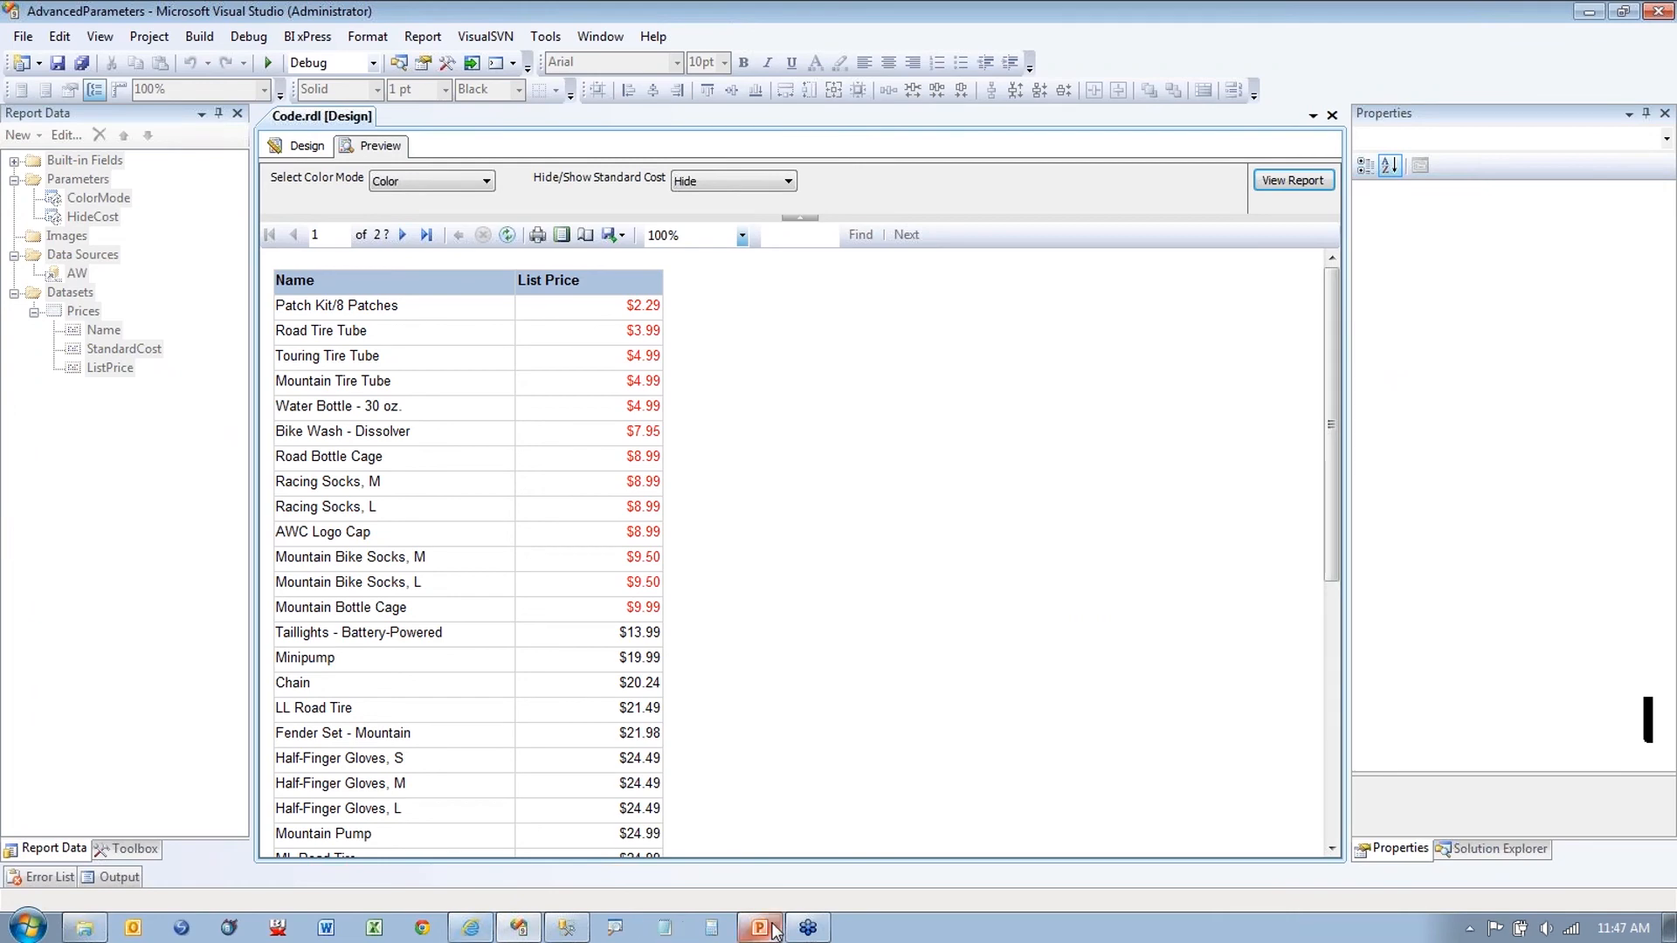
left_click(315, 151)
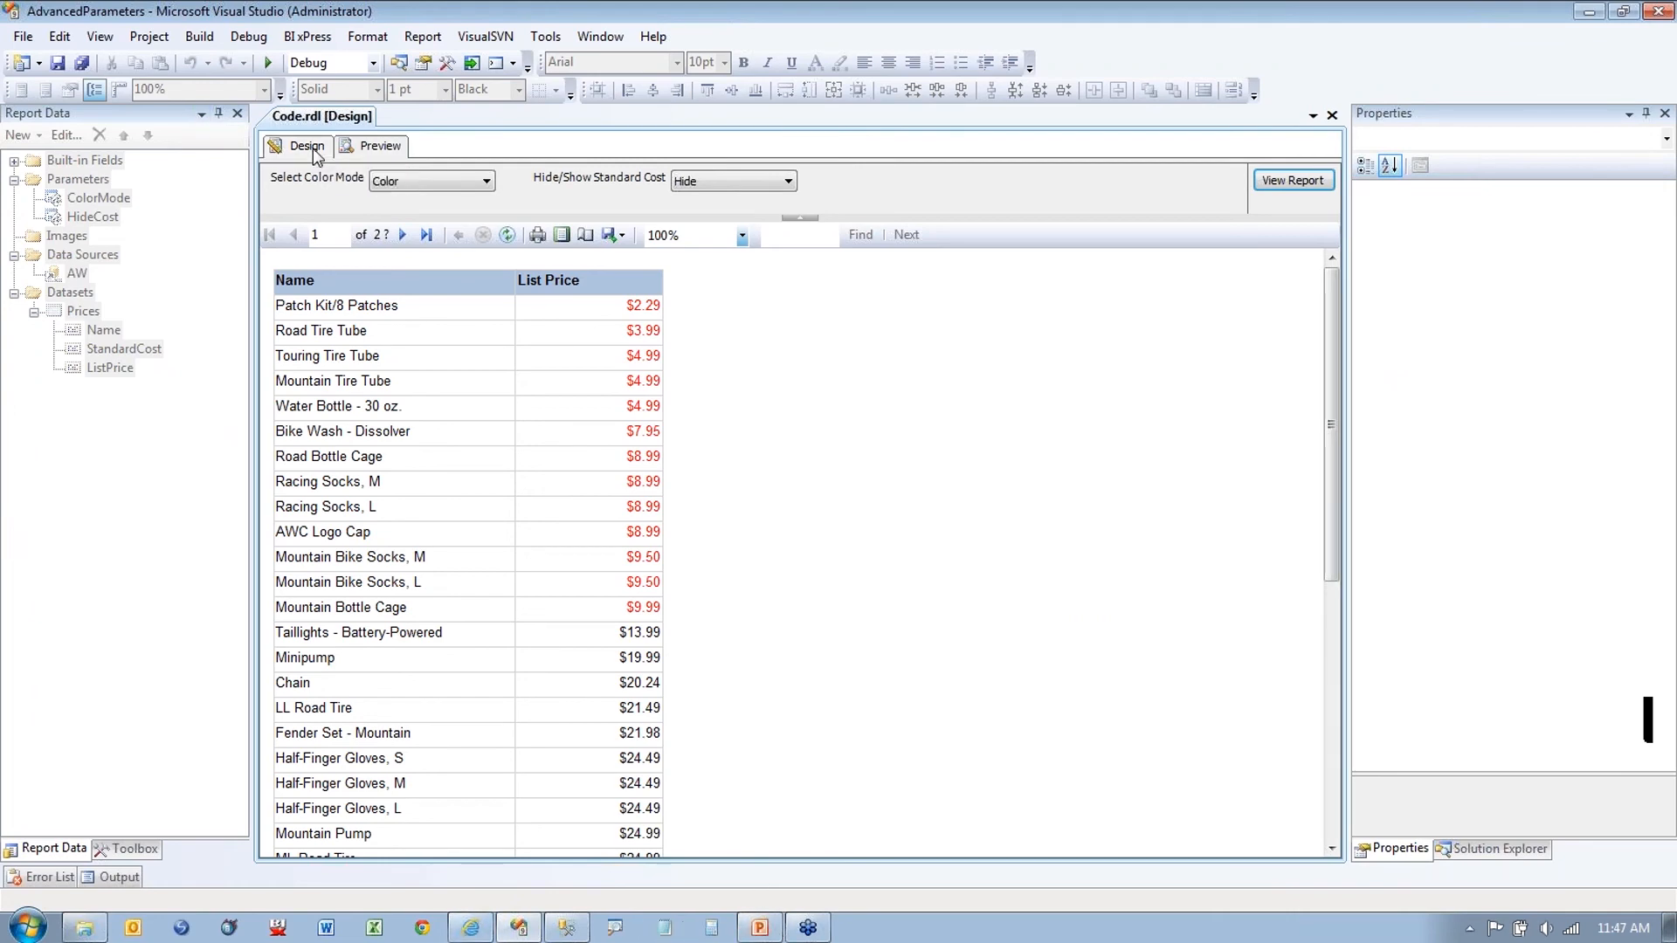
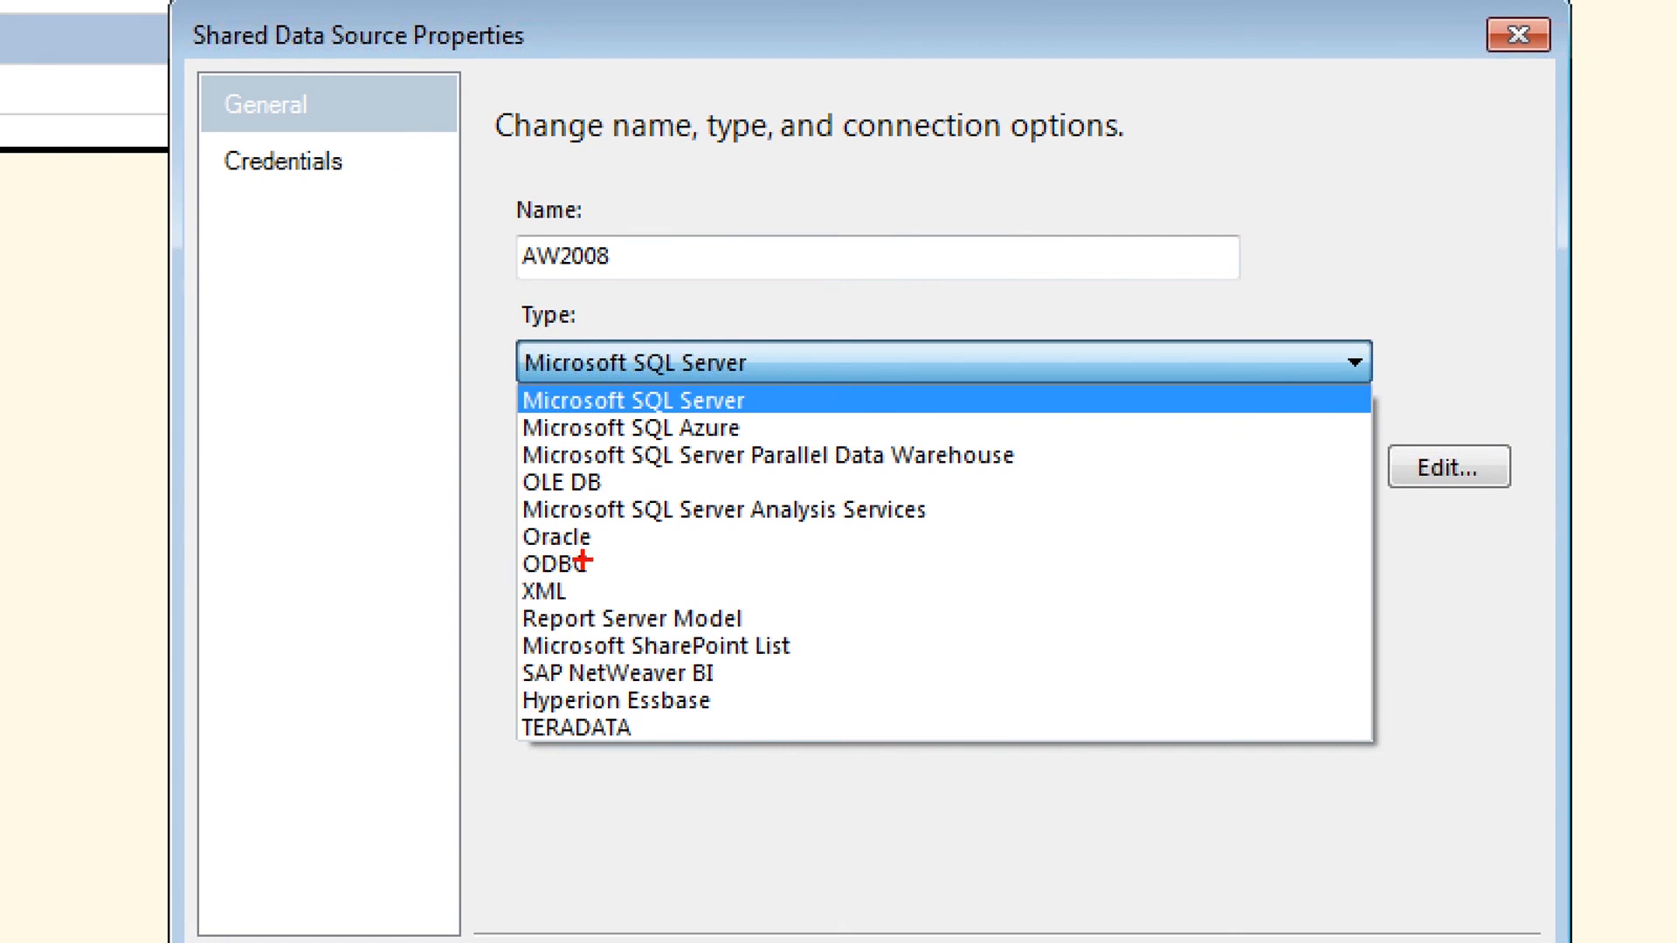
Step: Cancel the AW2008 shared data source properties without changes, returning to Code.rdl's design
left_click_drag(599, 538, 637, 537)
left_click_drag(751, 406, 799, 405)
left_click_drag(598, 539, 636, 538)
key("Escape")
left_click(1158, 690)
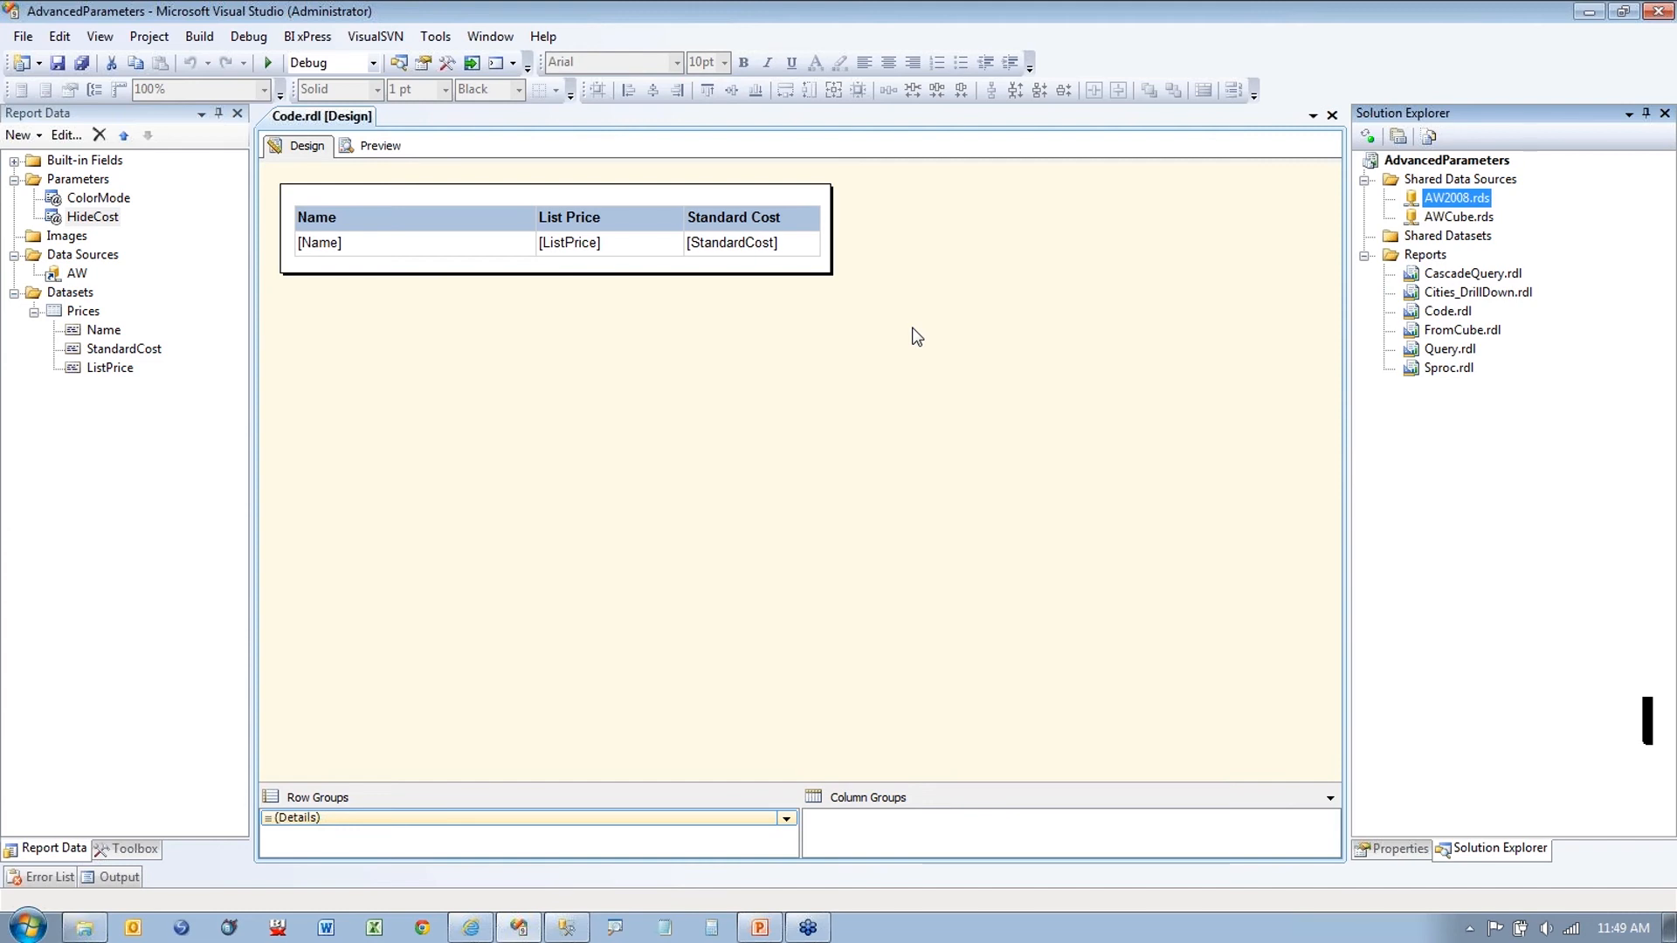
Step: Open Query.rdl in design and expand its Datasets and Data Sources in Report Data
double_click(1449, 349)
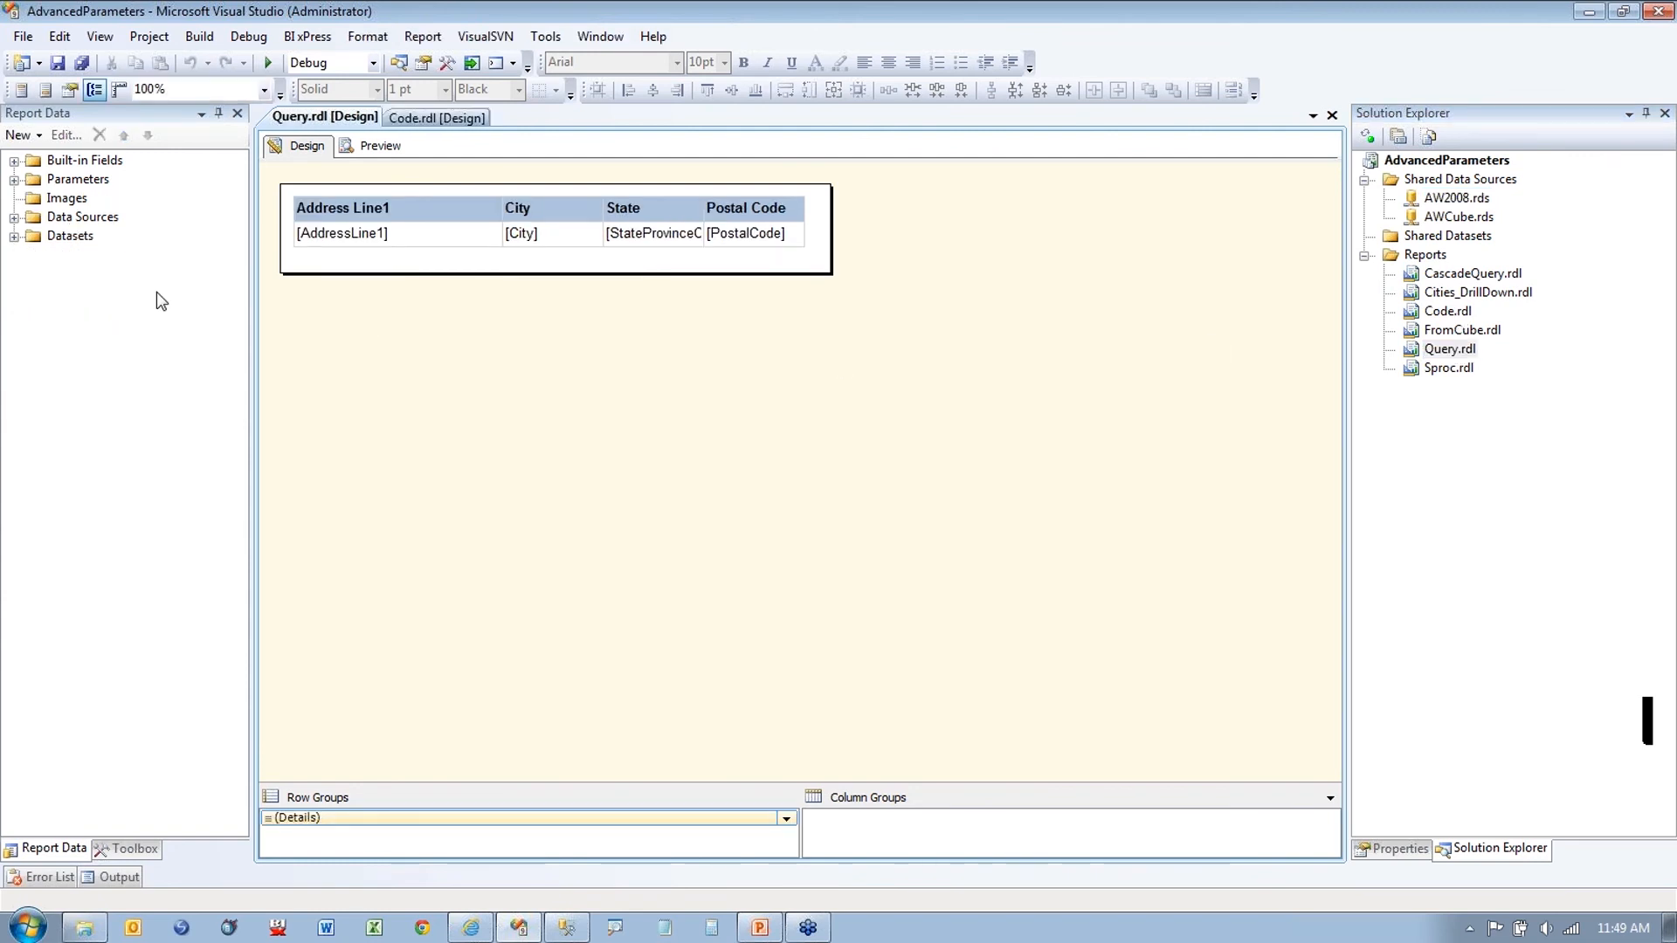
left_click(14, 236)
left_click(14, 217)
Step: Preview the Query report, check Albany and Alhambra in the City list, then return to Design
left_click(371, 145)
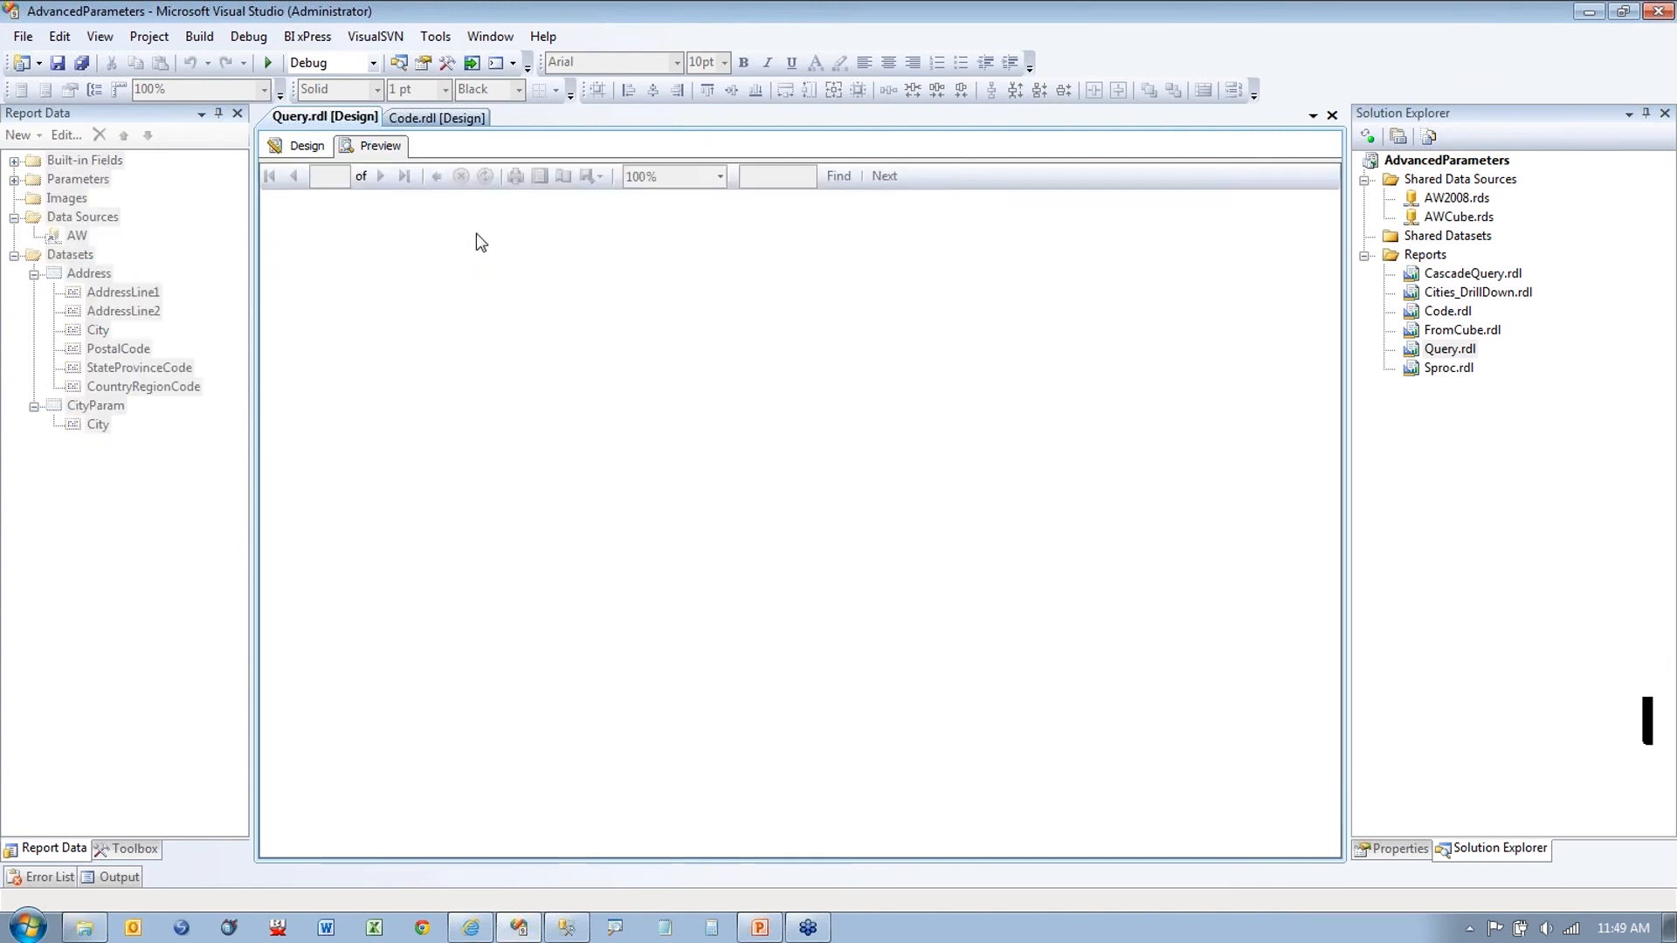
left_click(465, 181)
left_click(307, 222)
left_click(306, 240)
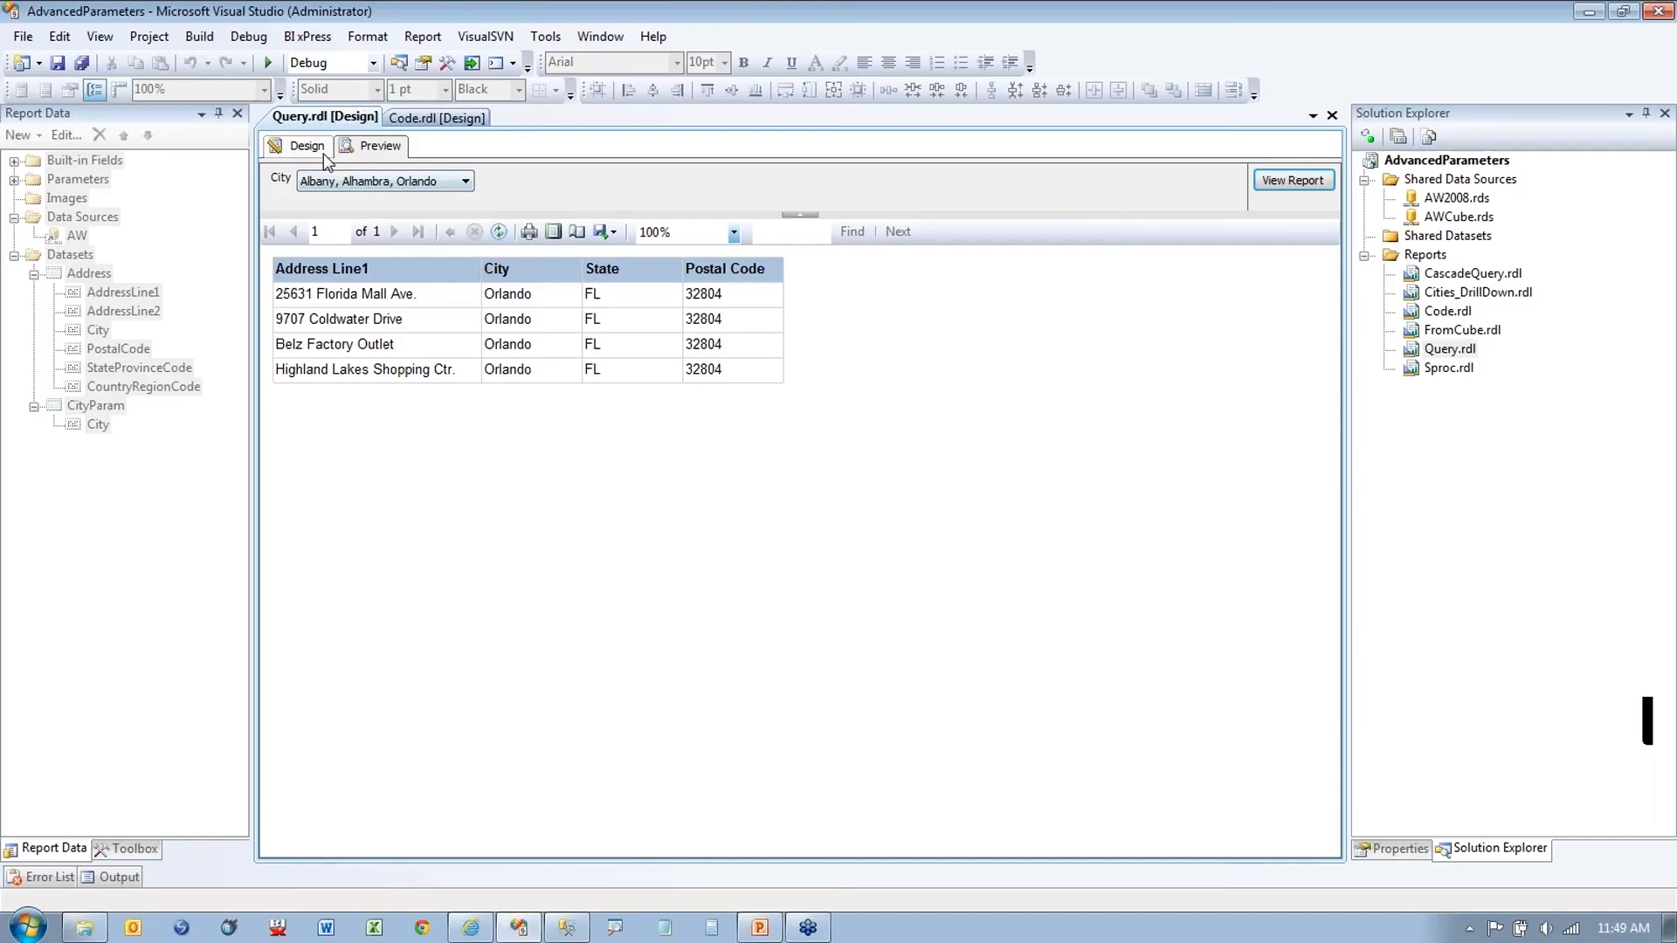
left_click(327, 199)
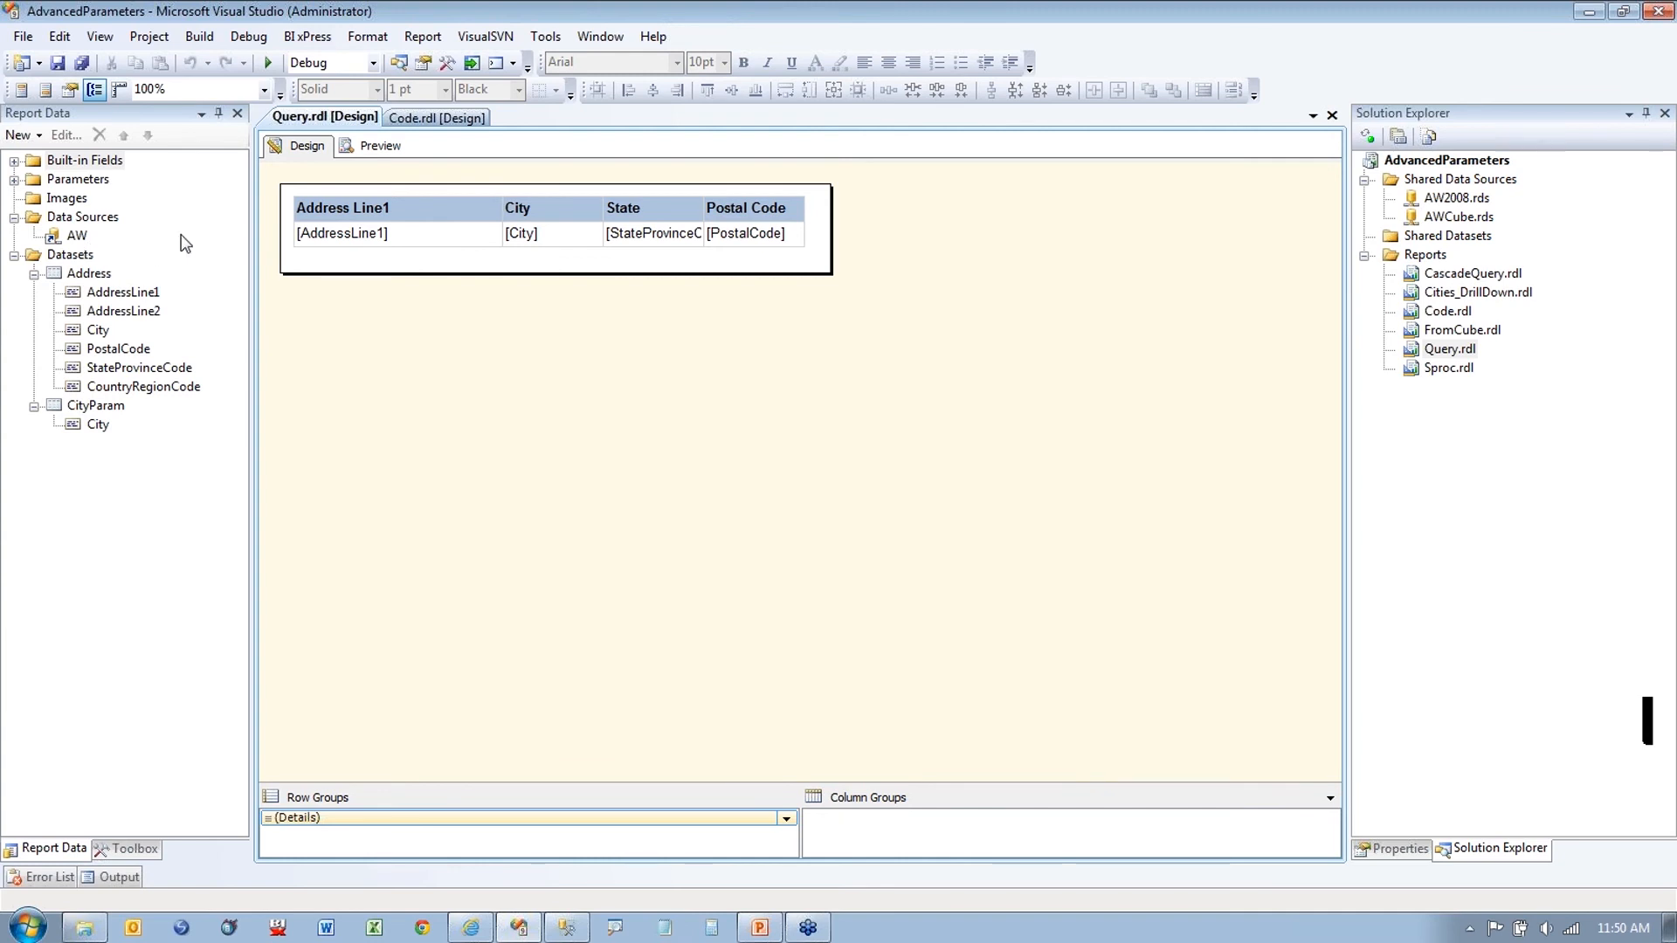
Step: Set the City parameter's default values from a query: dataset CityParam, value field City
left_click(14, 179)
right_click(61, 201)
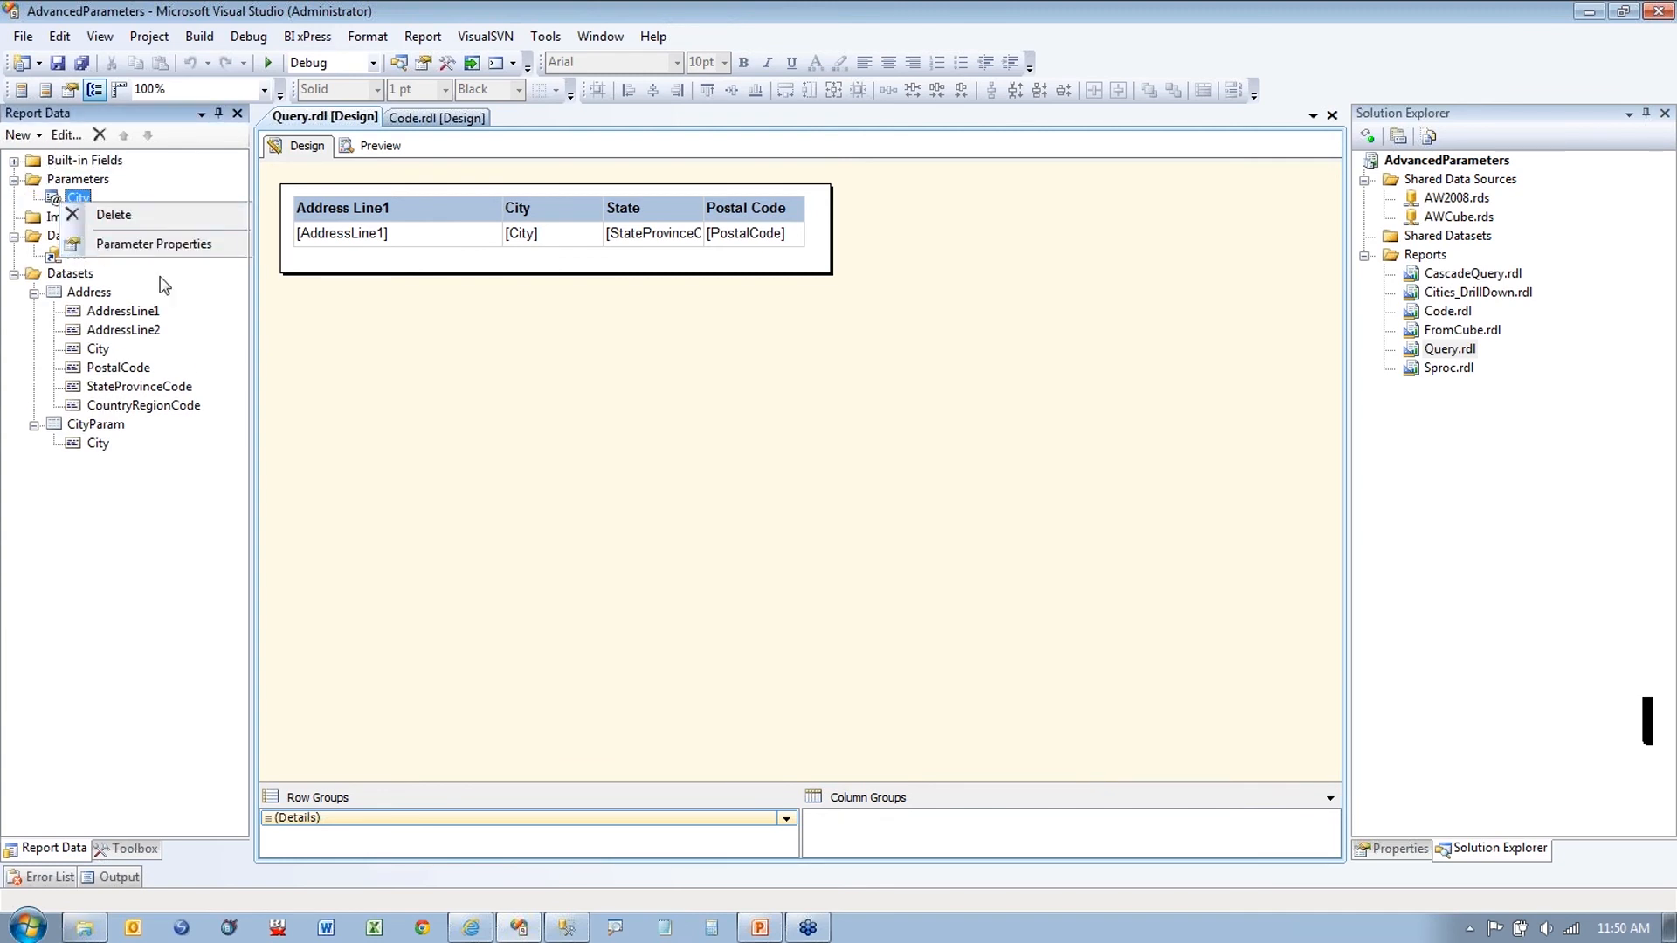
left_click(154, 243)
left_click(647, 325)
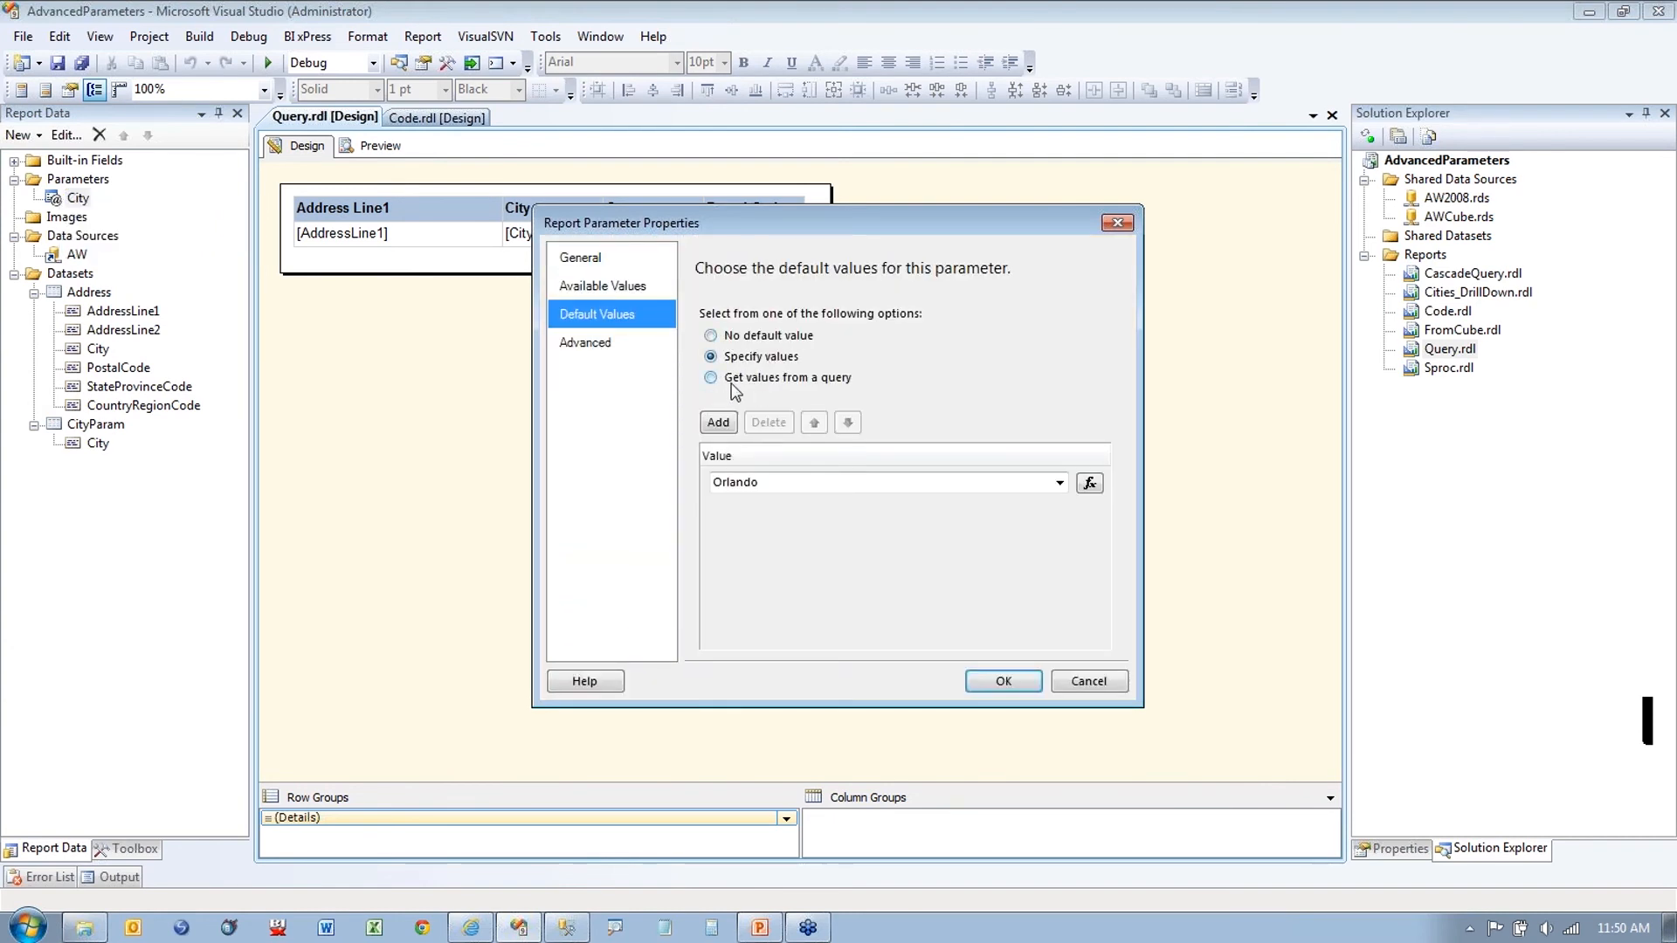
left_click(730, 380)
left_click(773, 445)
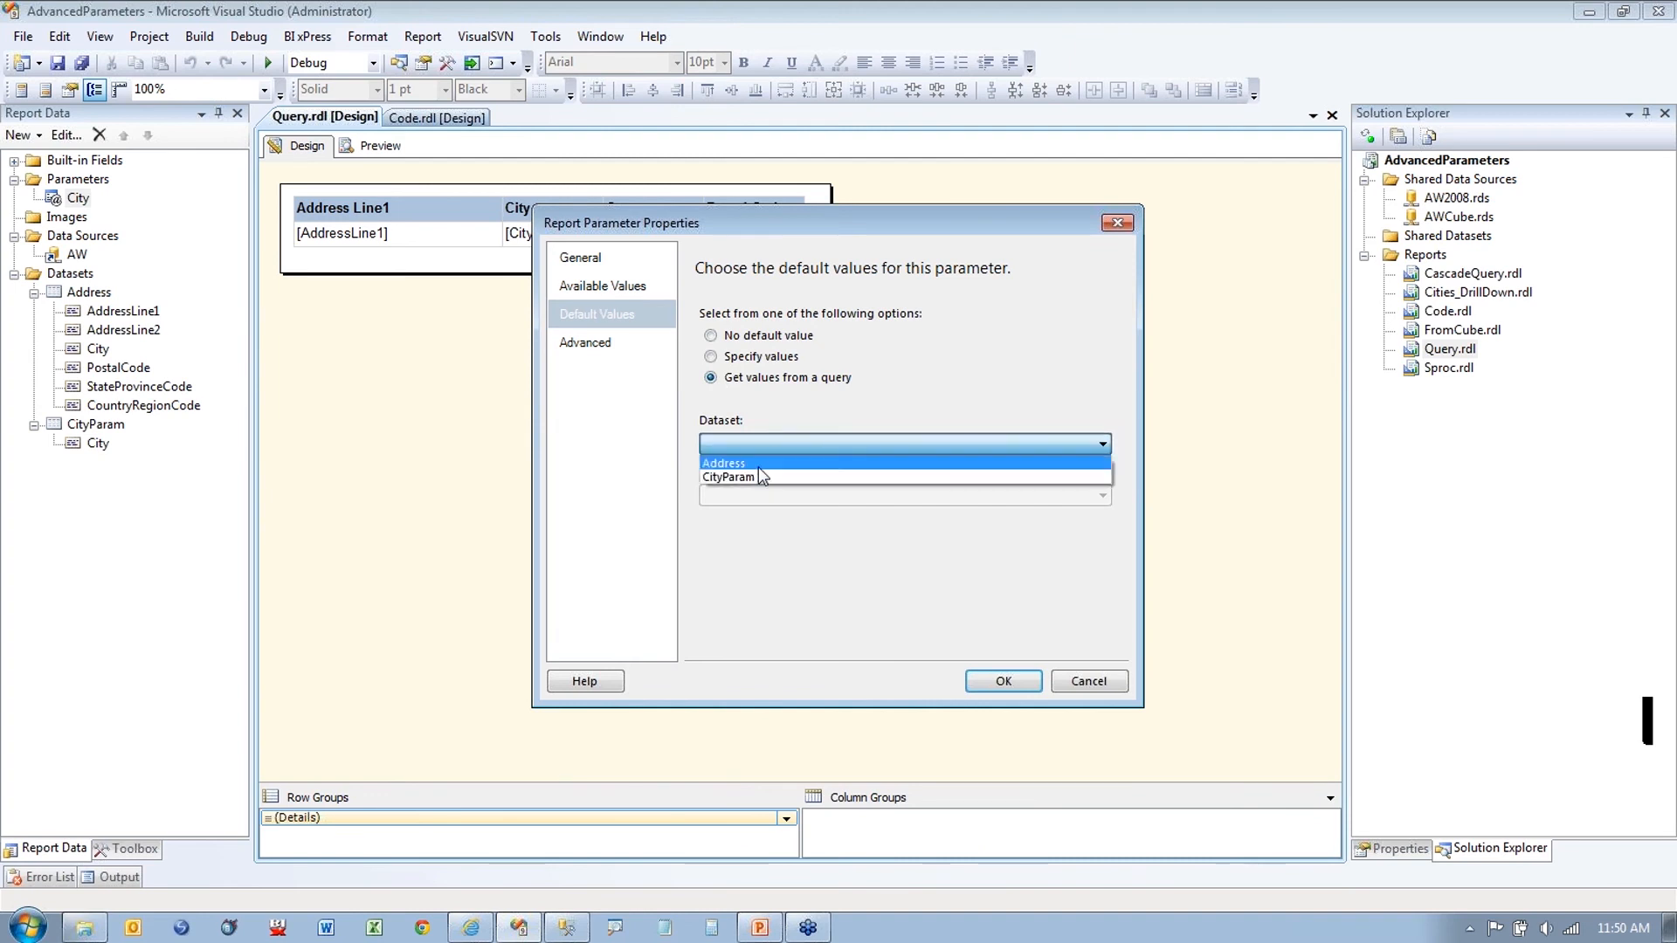
left_click(758, 477)
left_click(758, 500)
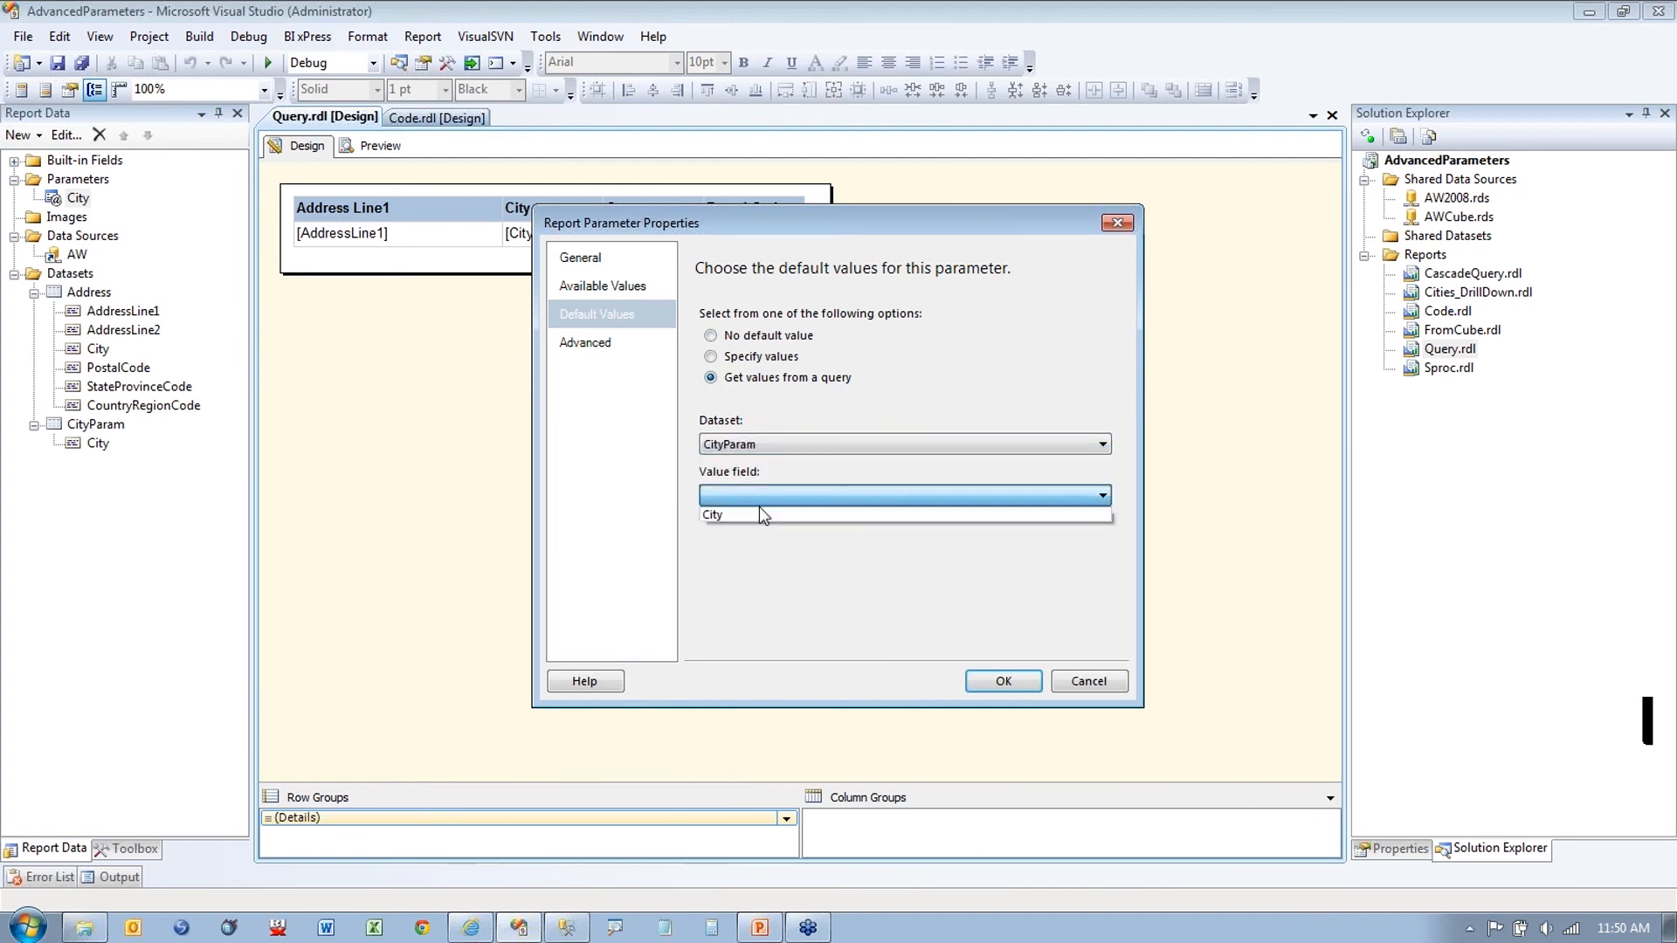
left_click(758, 513)
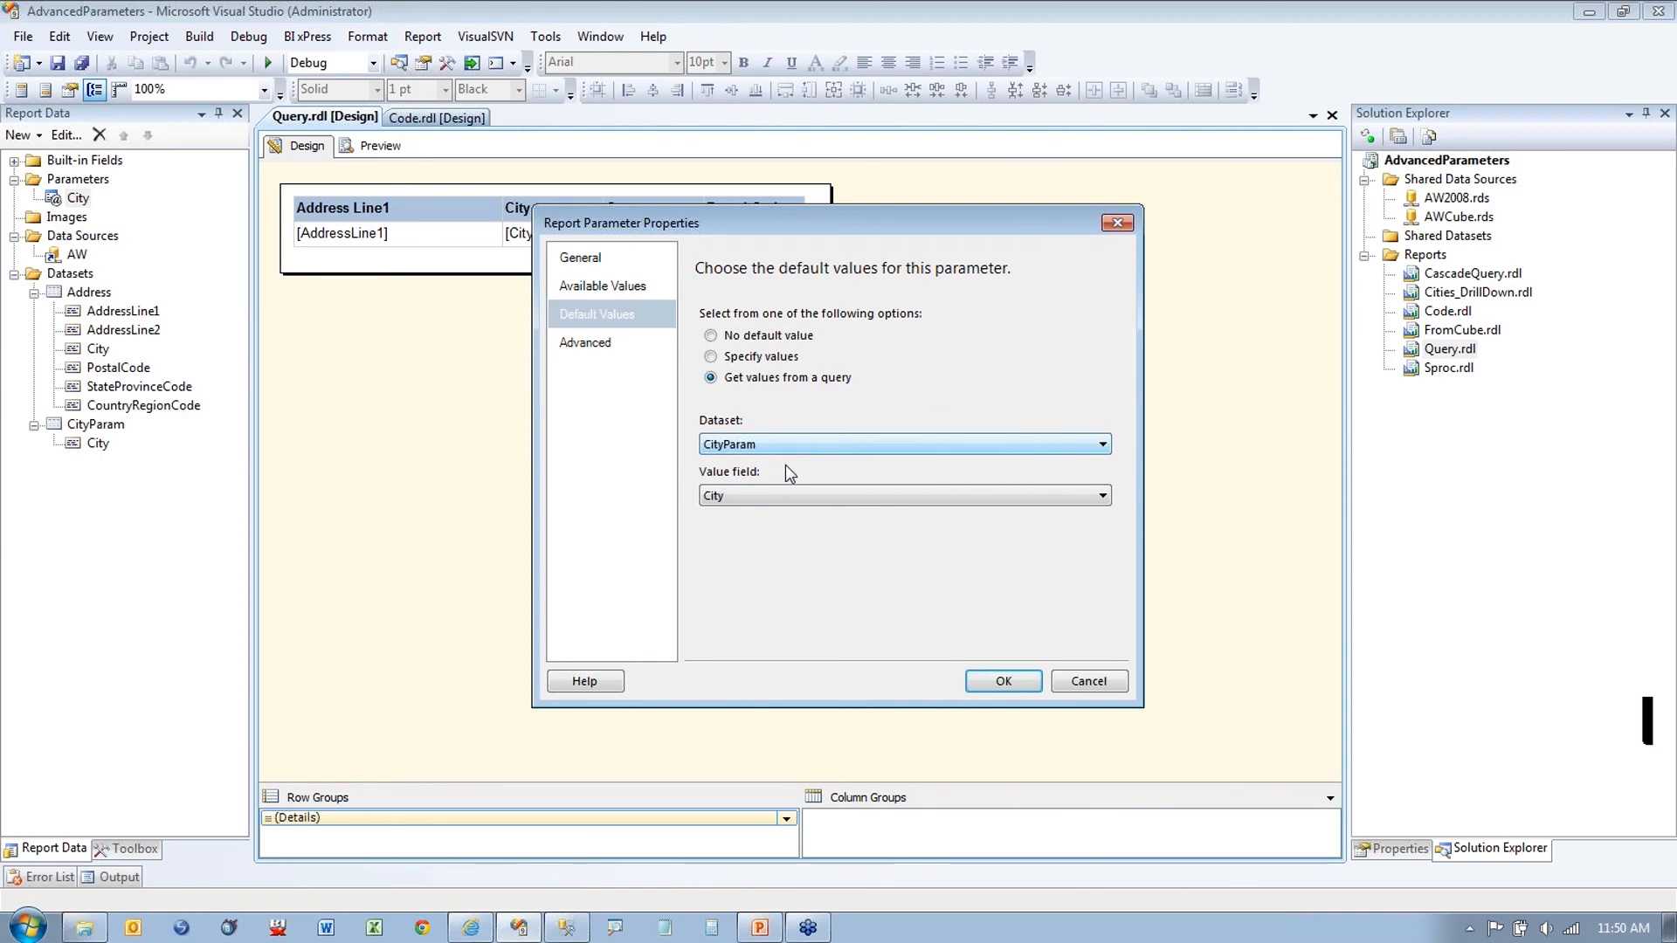
left_click(999, 679)
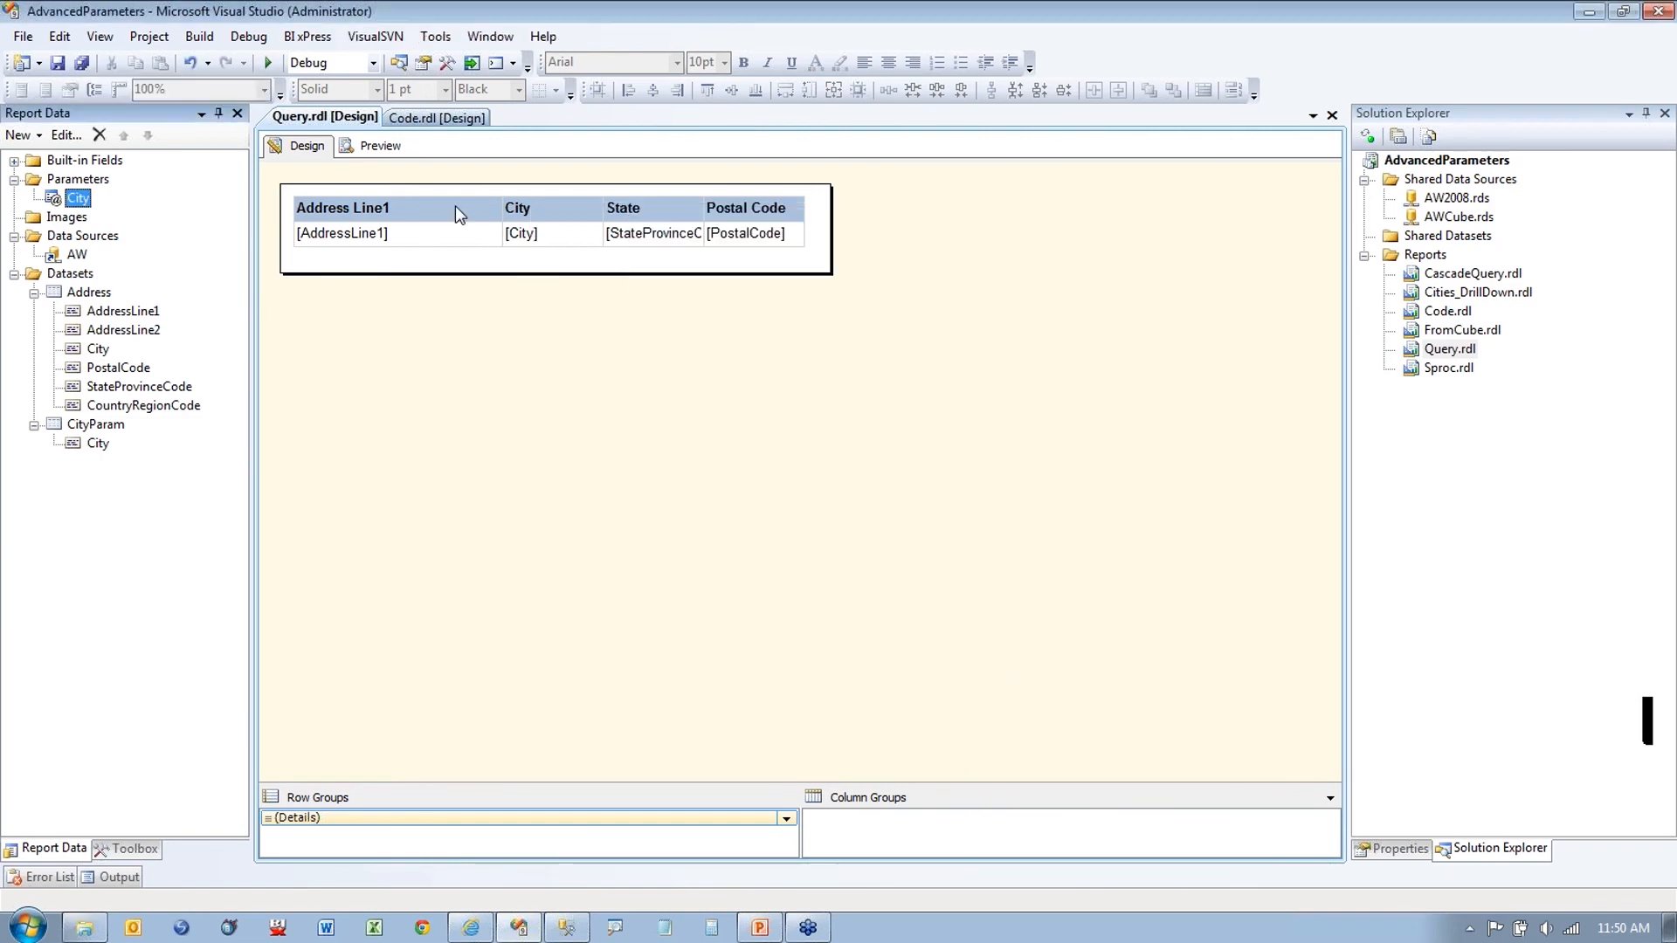
Step: Preview the report to check that the City list defaults to all cities
left_click(374, 145)
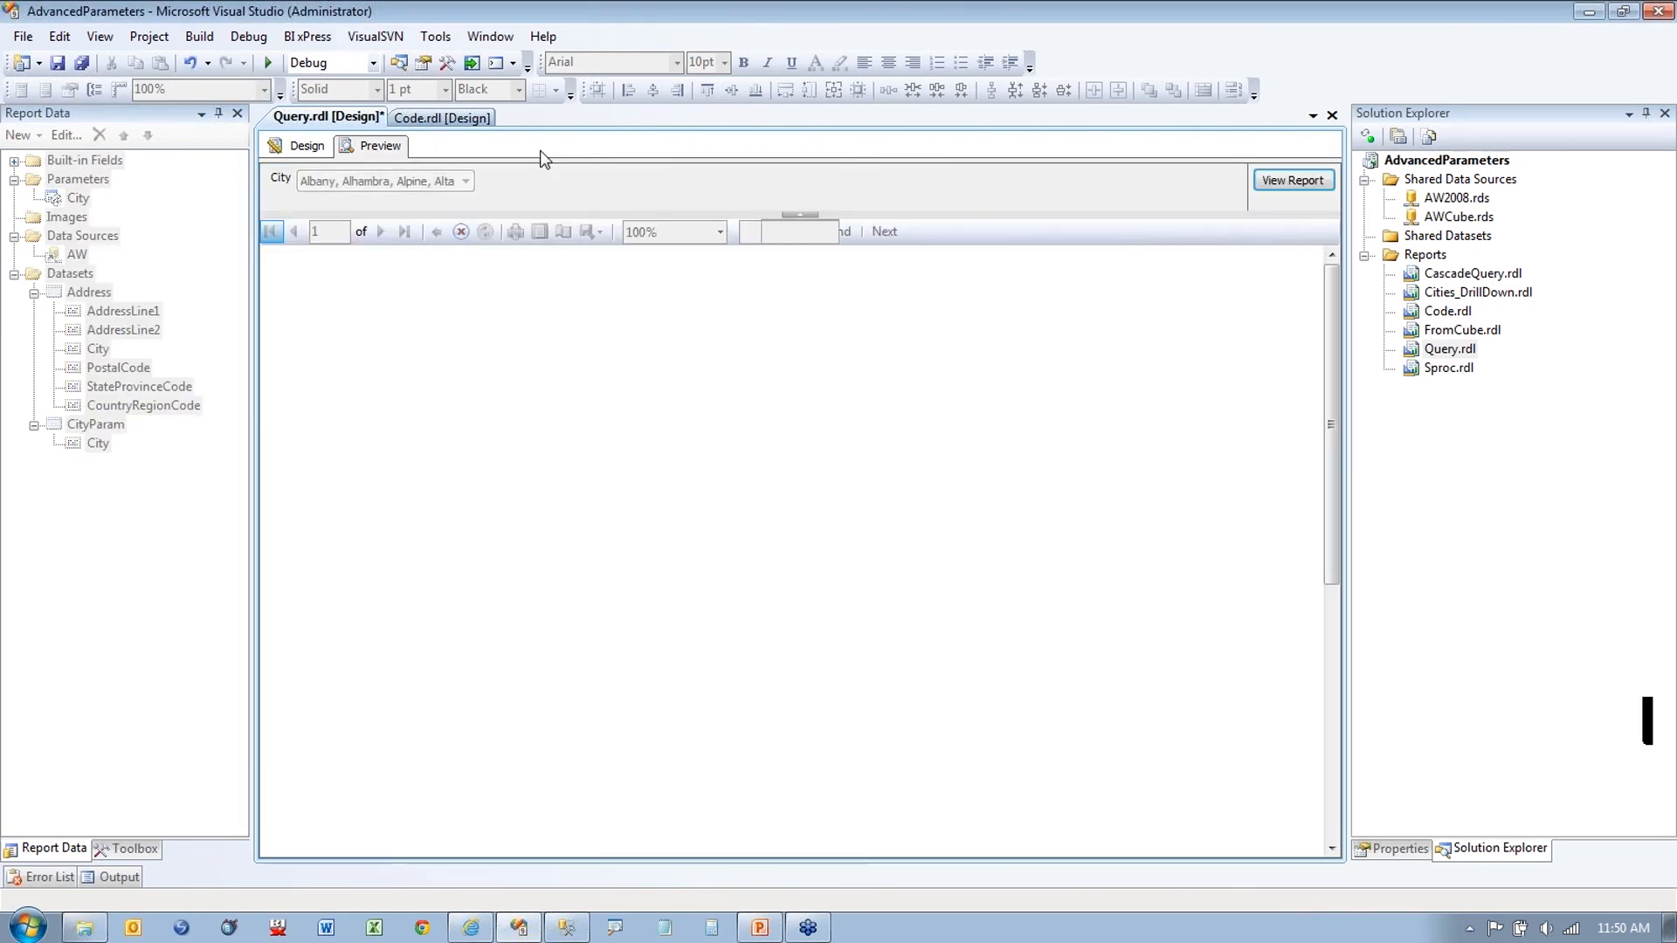
left_click(467, 181)
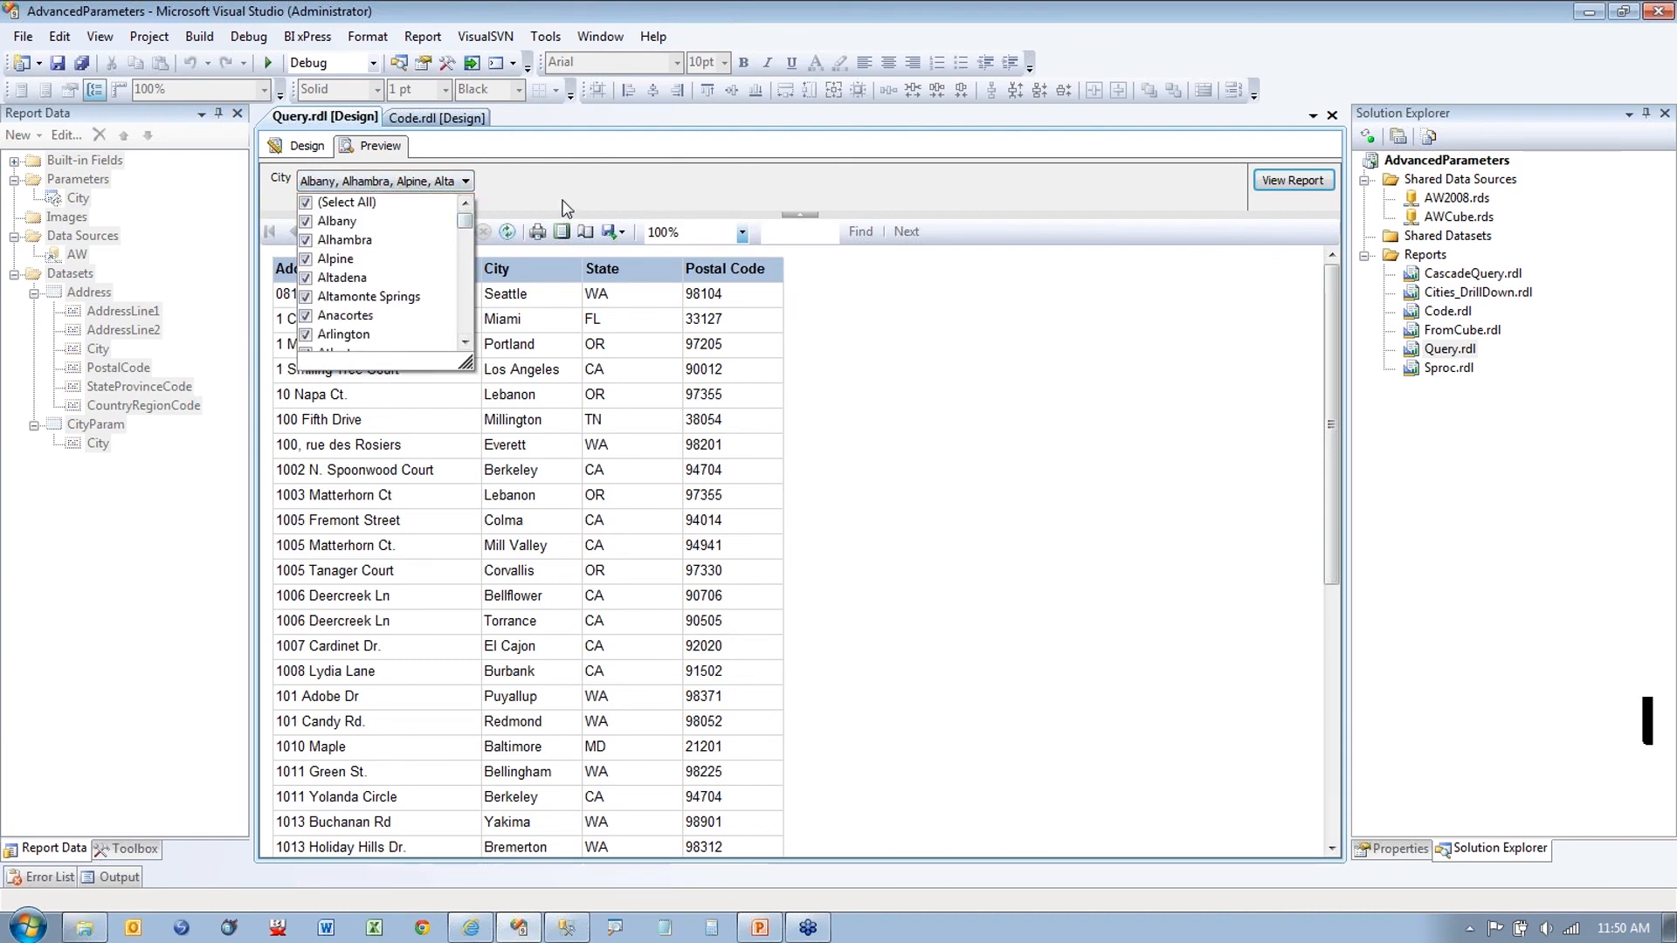
left_click(301, 145)
Step: Review the City parameter's Default Values page again and close it
right_click(70, 199)
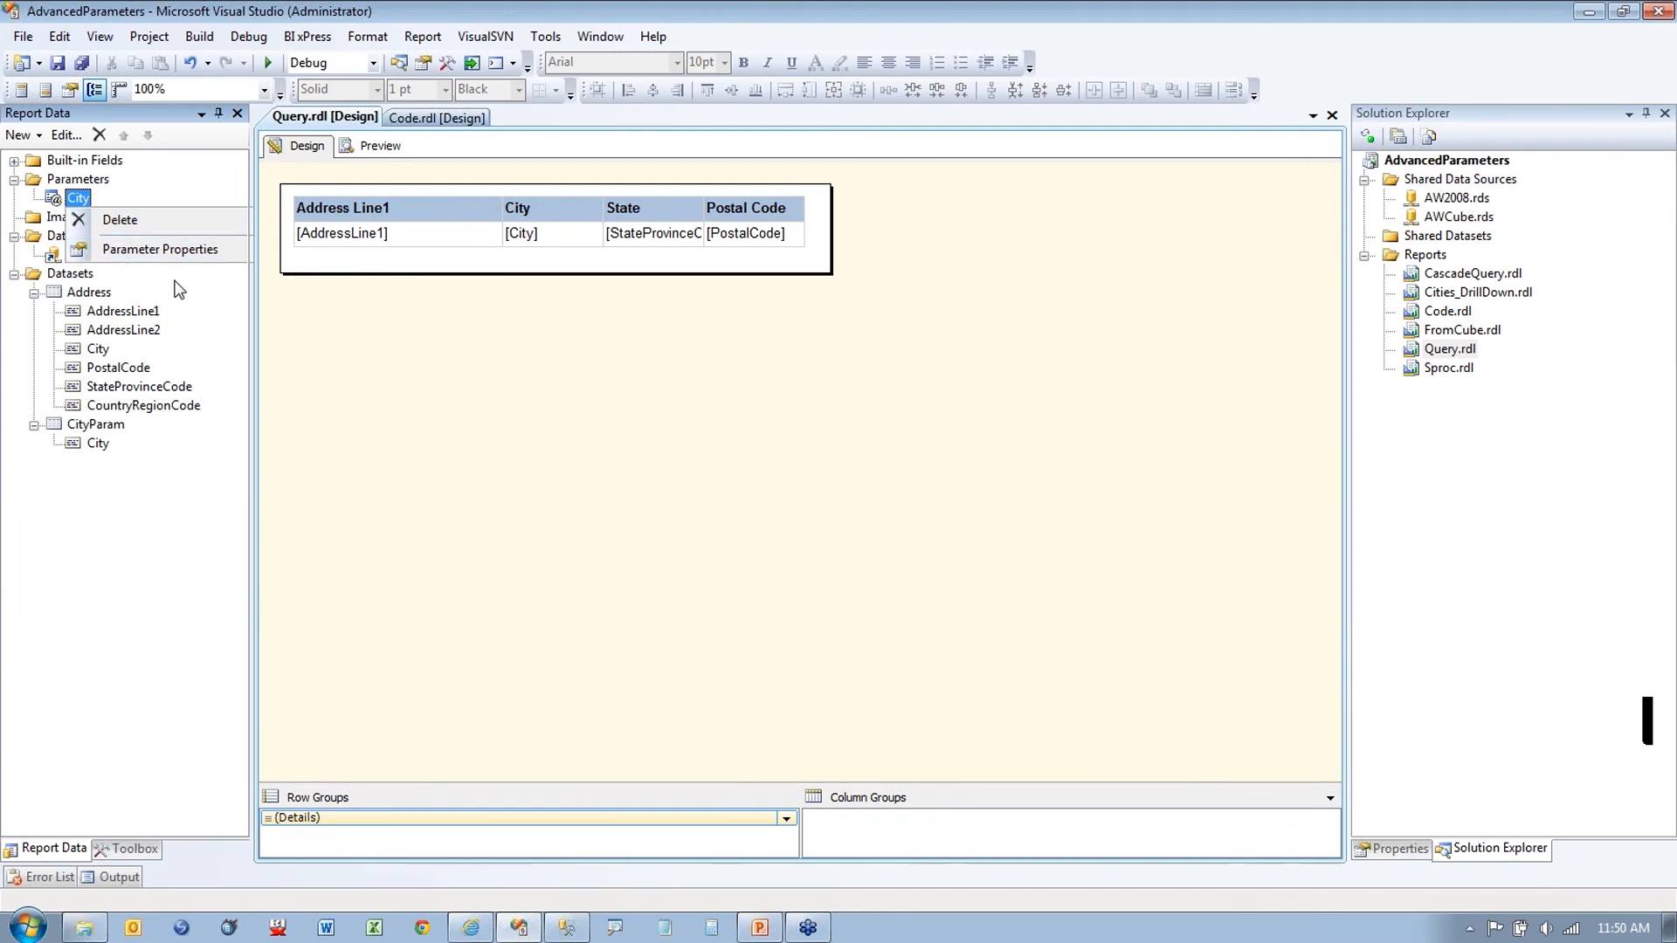
left_click(149, 247)
left_click(566, 316)
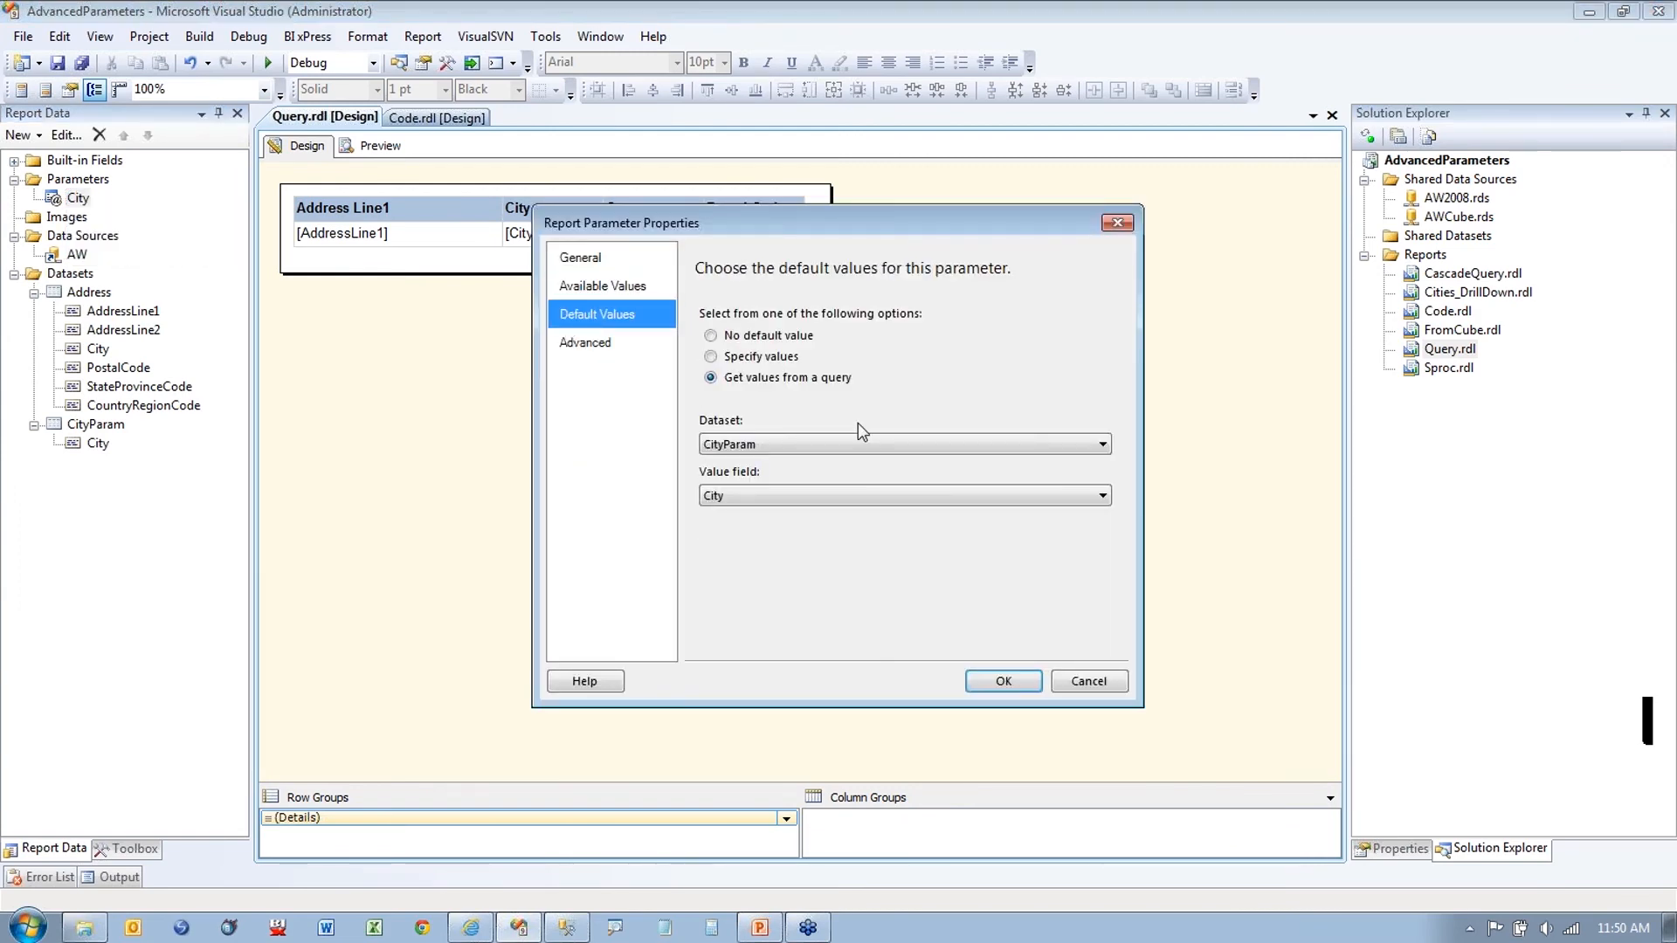
key("ctrl+1")
left_click(670, 493)
left_click_drag(670, 493, 748, 447)
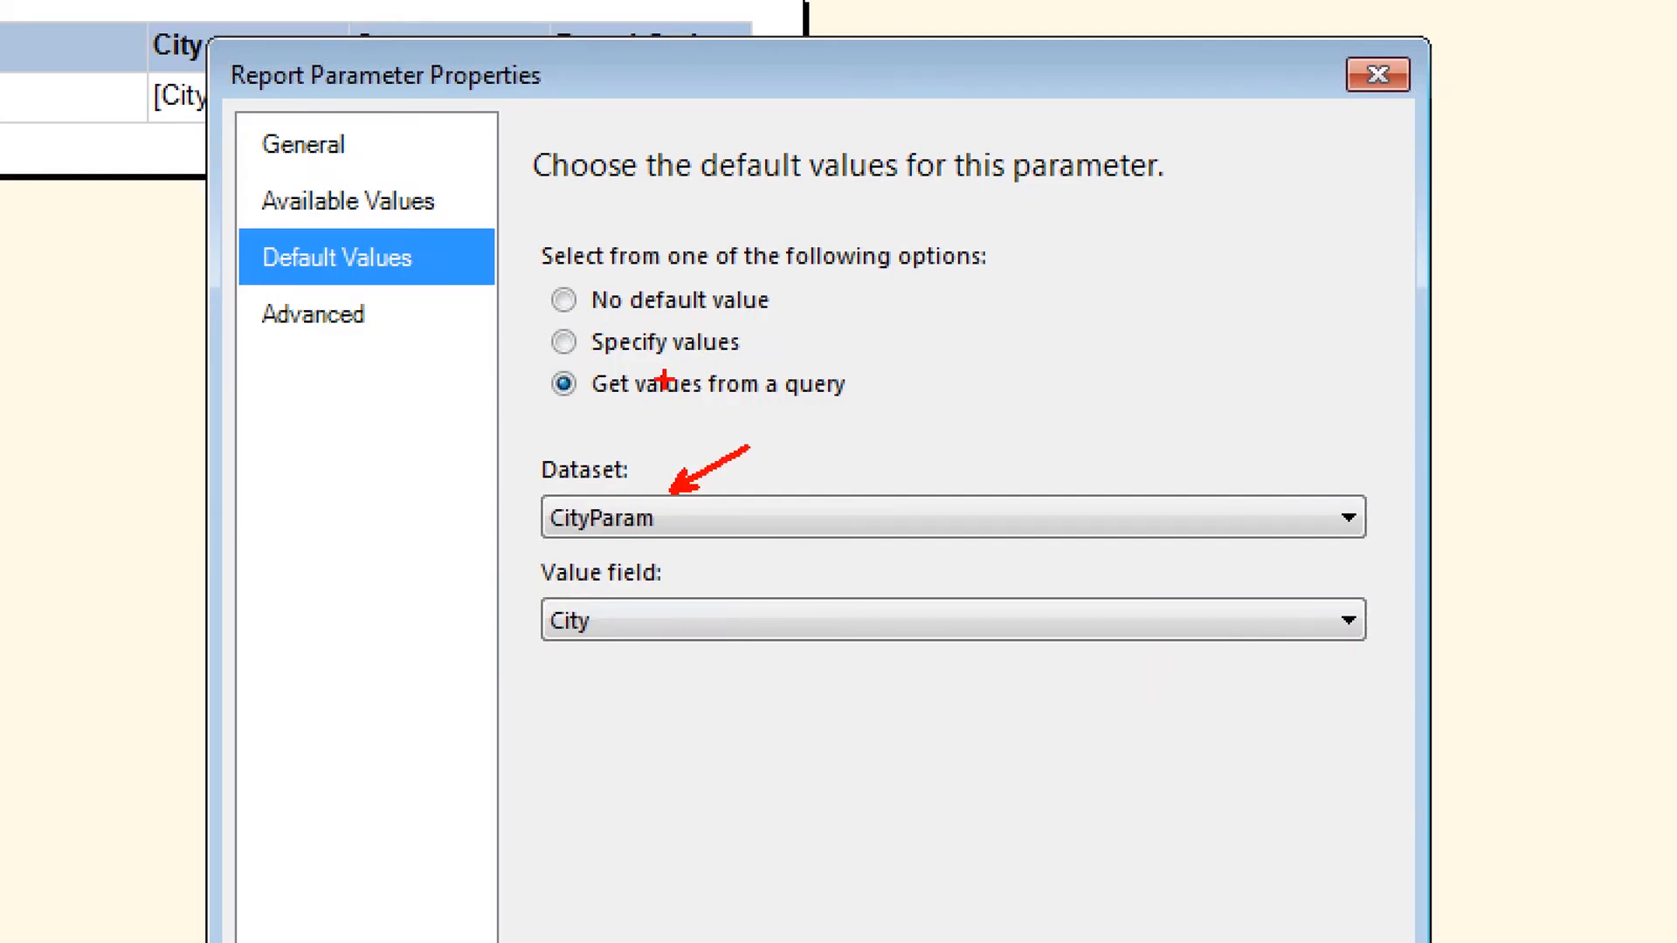
left_click_drag(624, 409, 719, 408)
left_click_drag(401, 289, 505, 290)
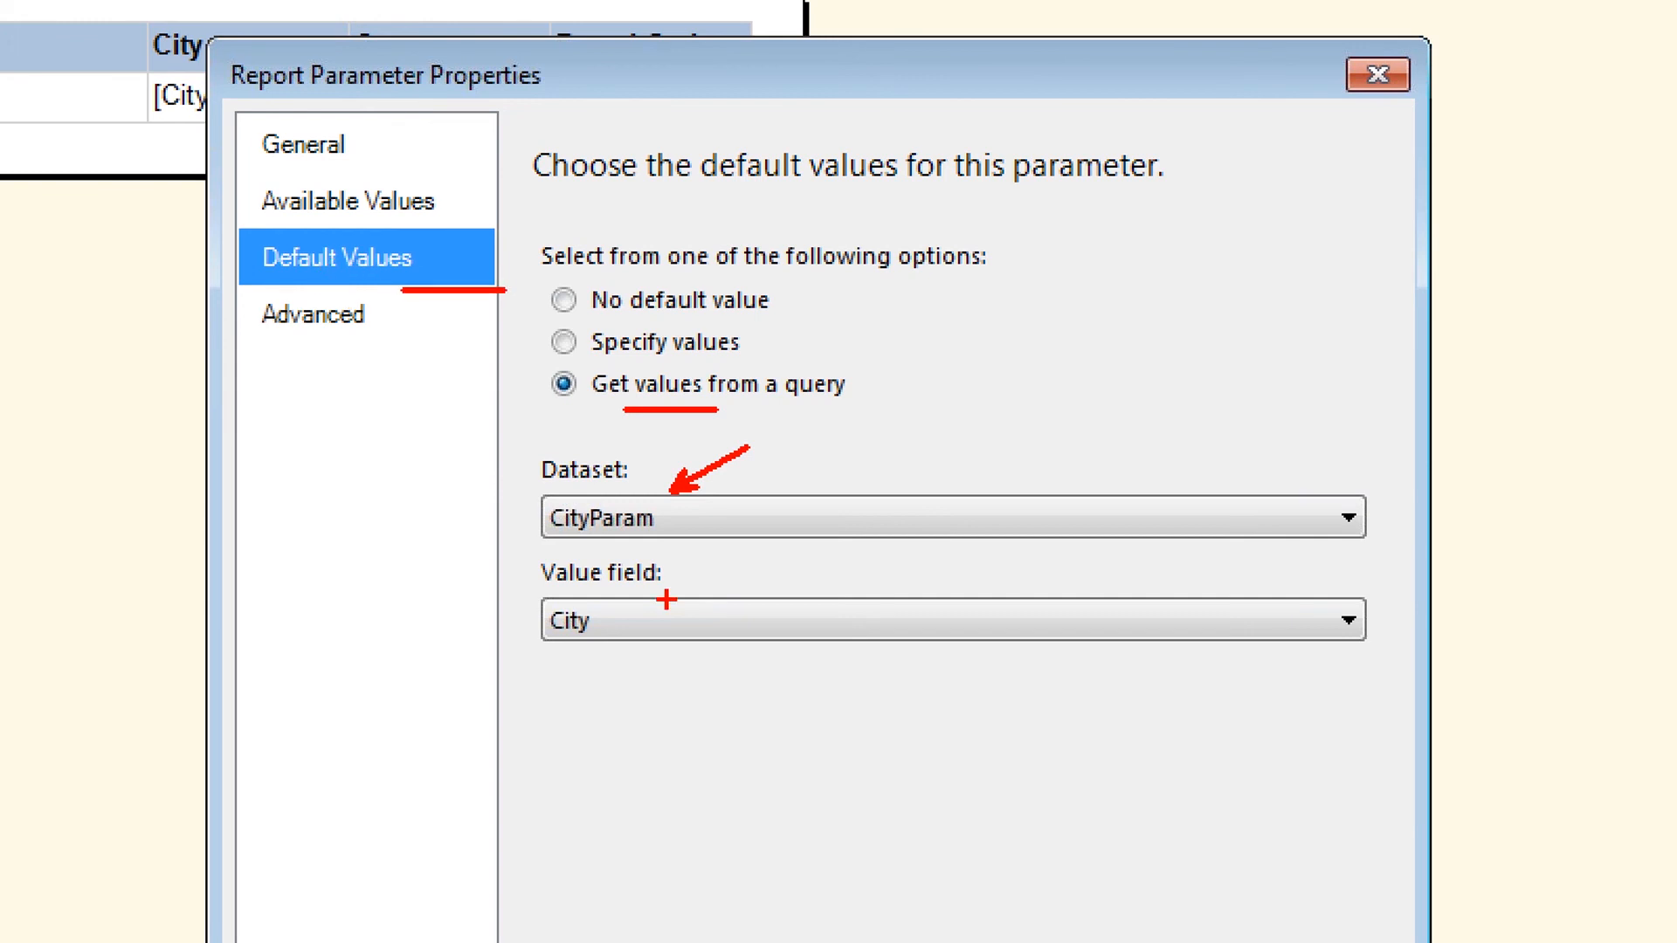
mouse_move(664, 606)
left_mouse_down()
mouse_move(620, 609)
mouse_move(675, 604)
left_mouse_up()
key("Escape")
left_click(1077, 686)
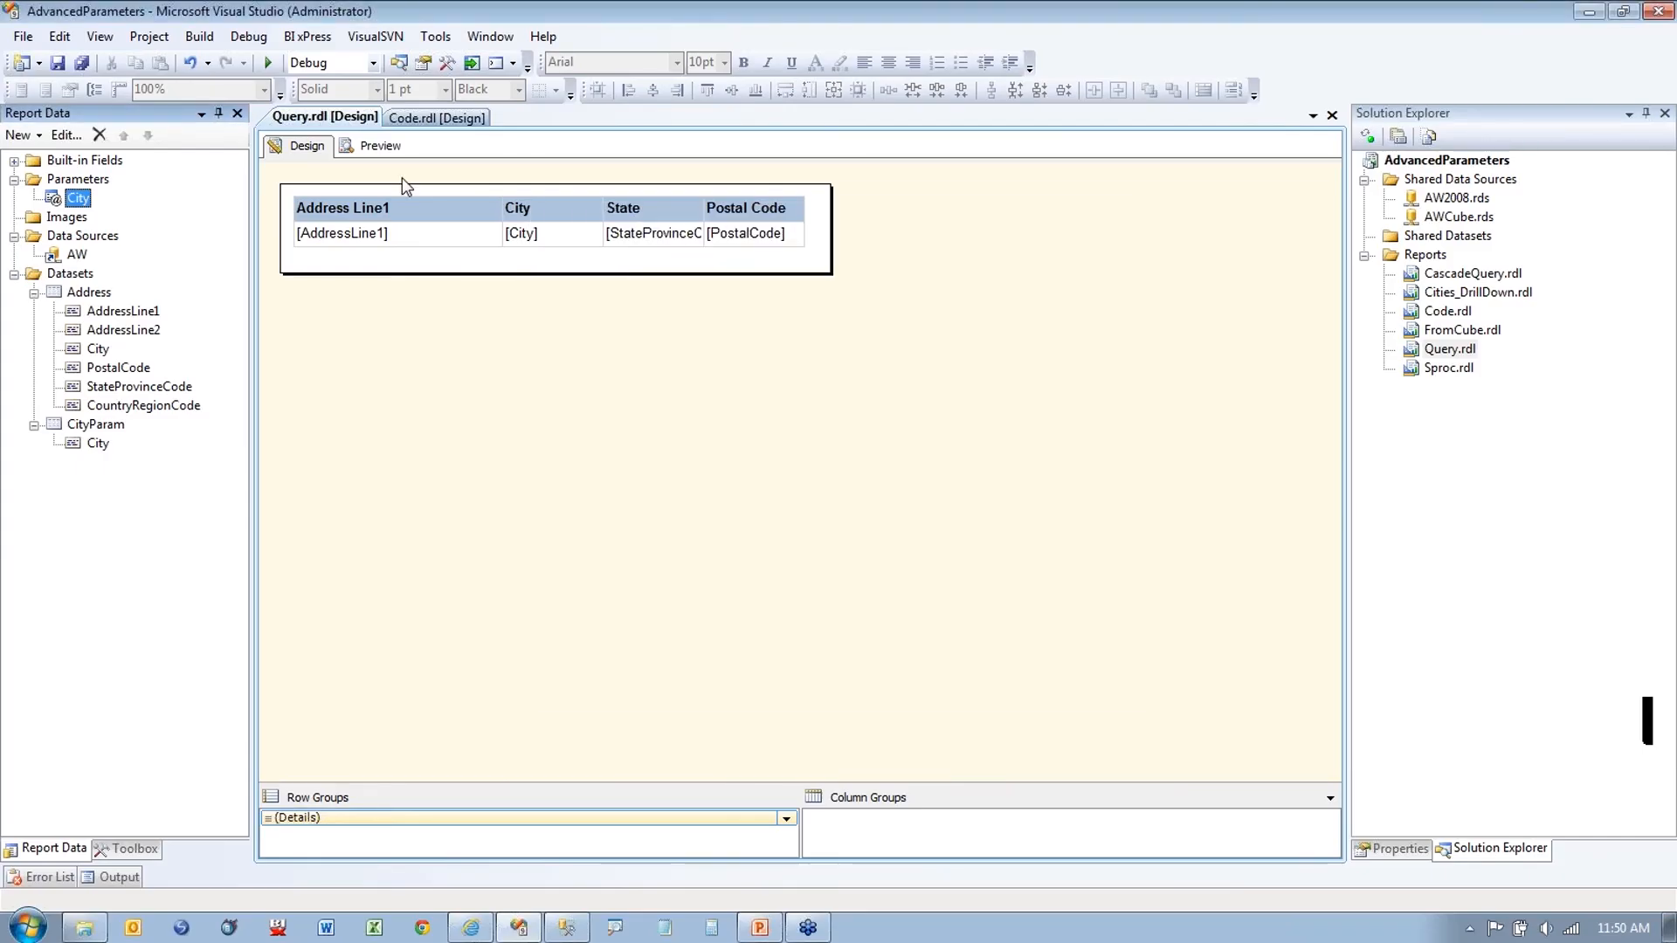
Step: Preview the Query report, scroll the City values list, and return to Design
left_click(373, 146)
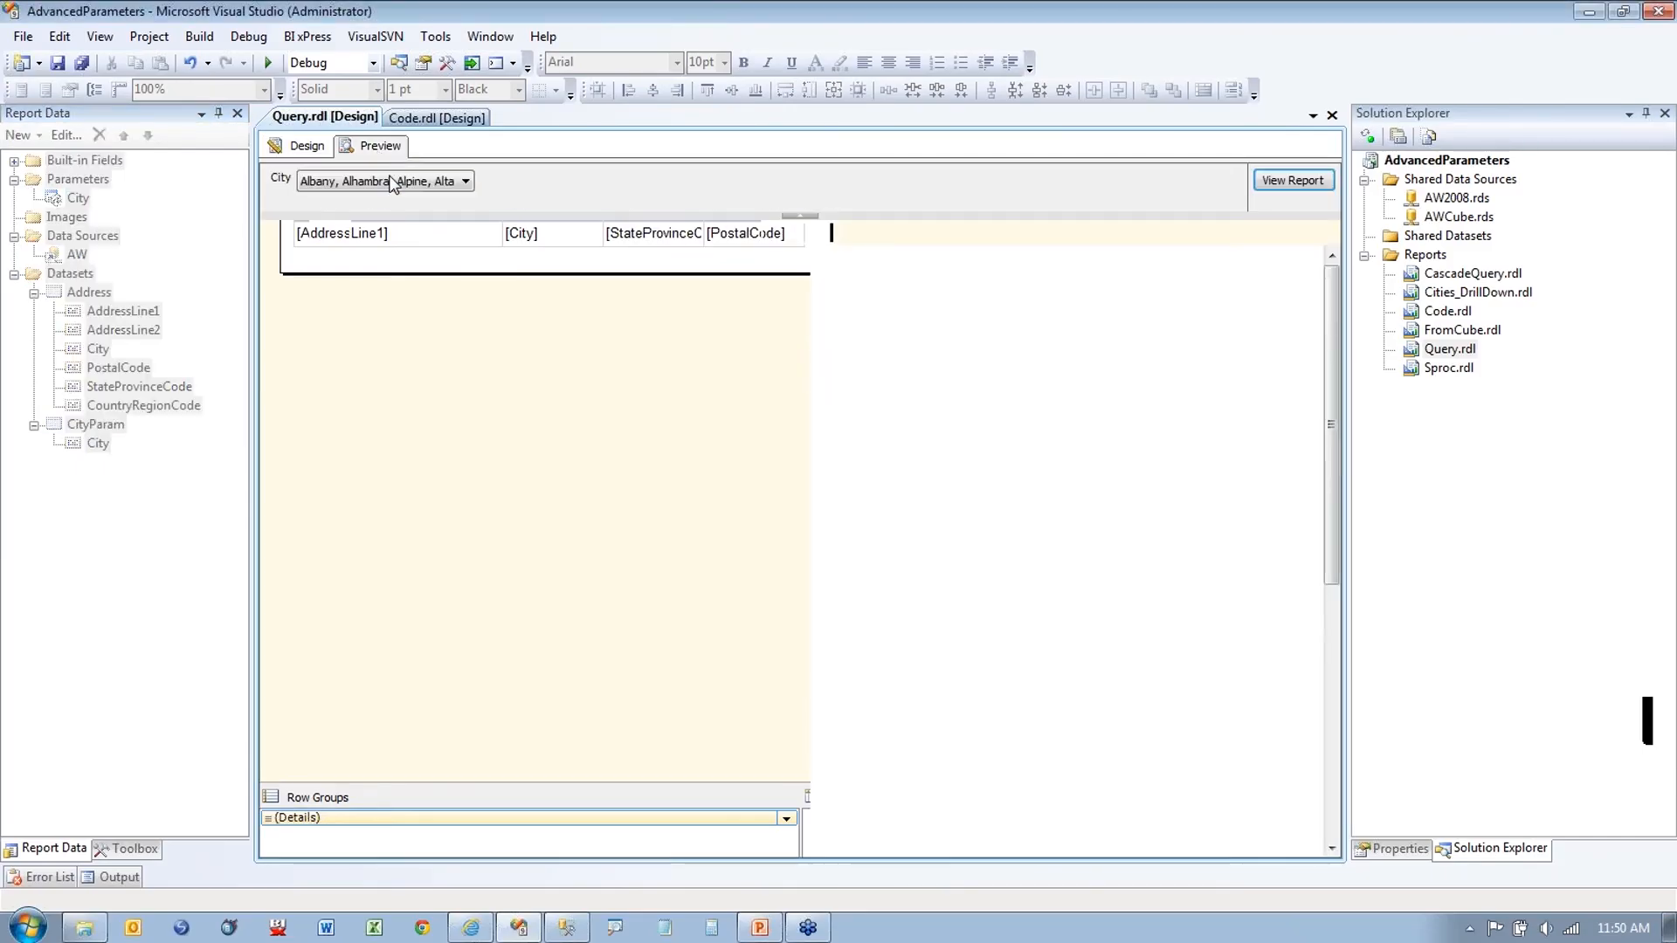
left_click(465, 182)
left_click_drag(466, 217, 469, 267)
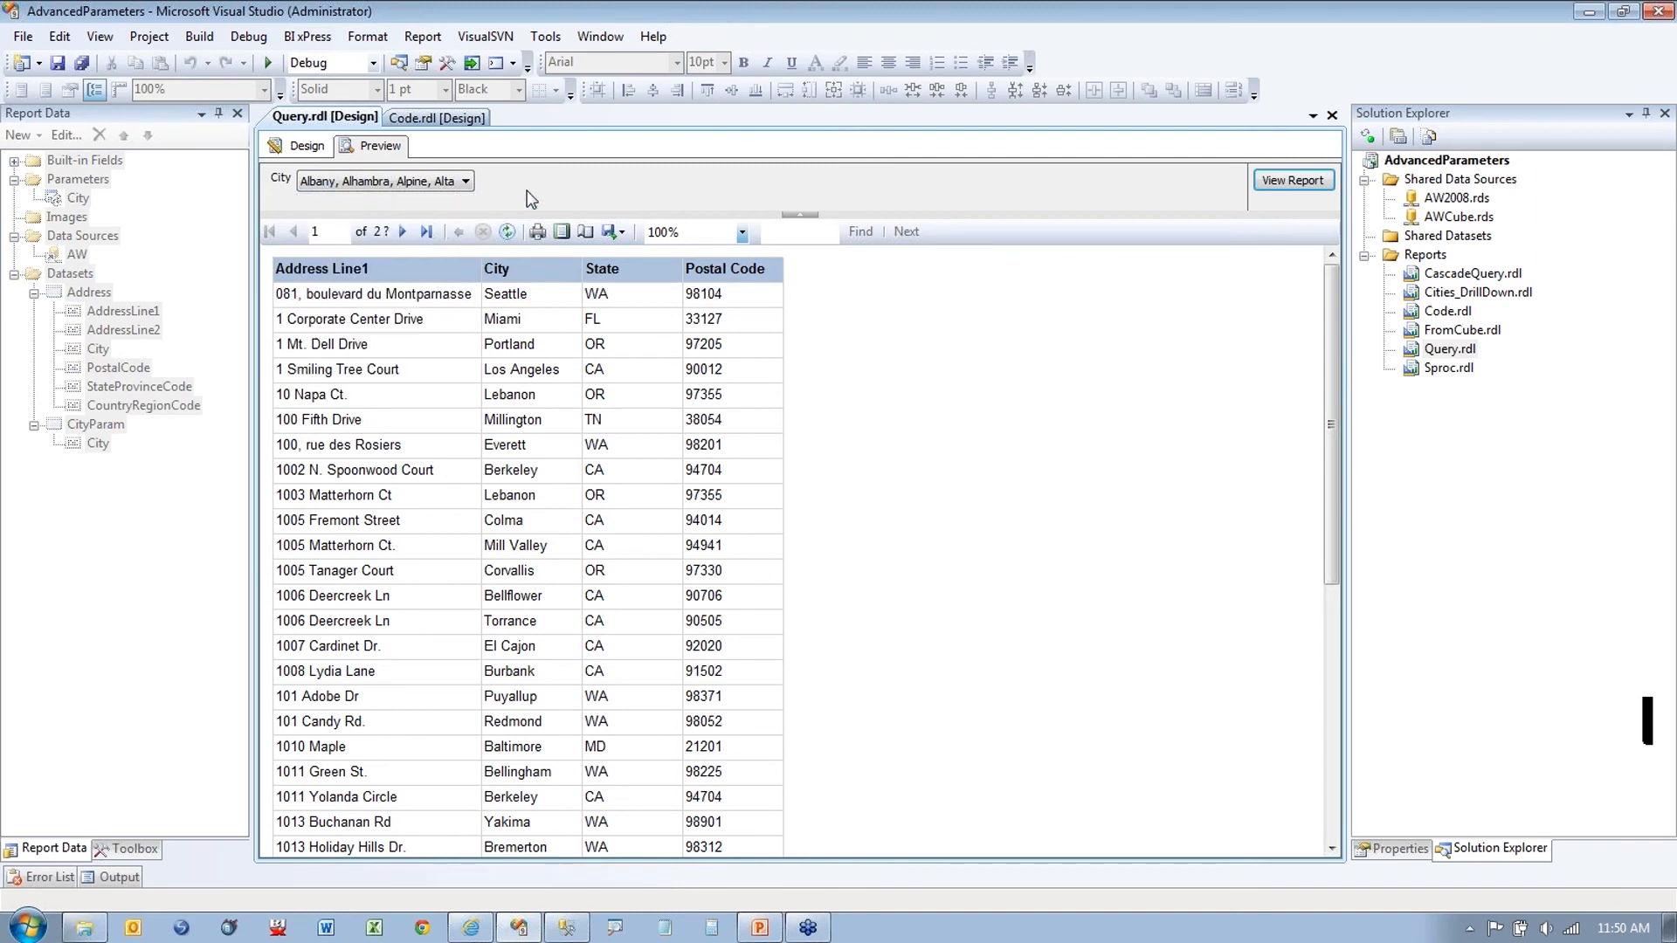
left_click(297, 146)
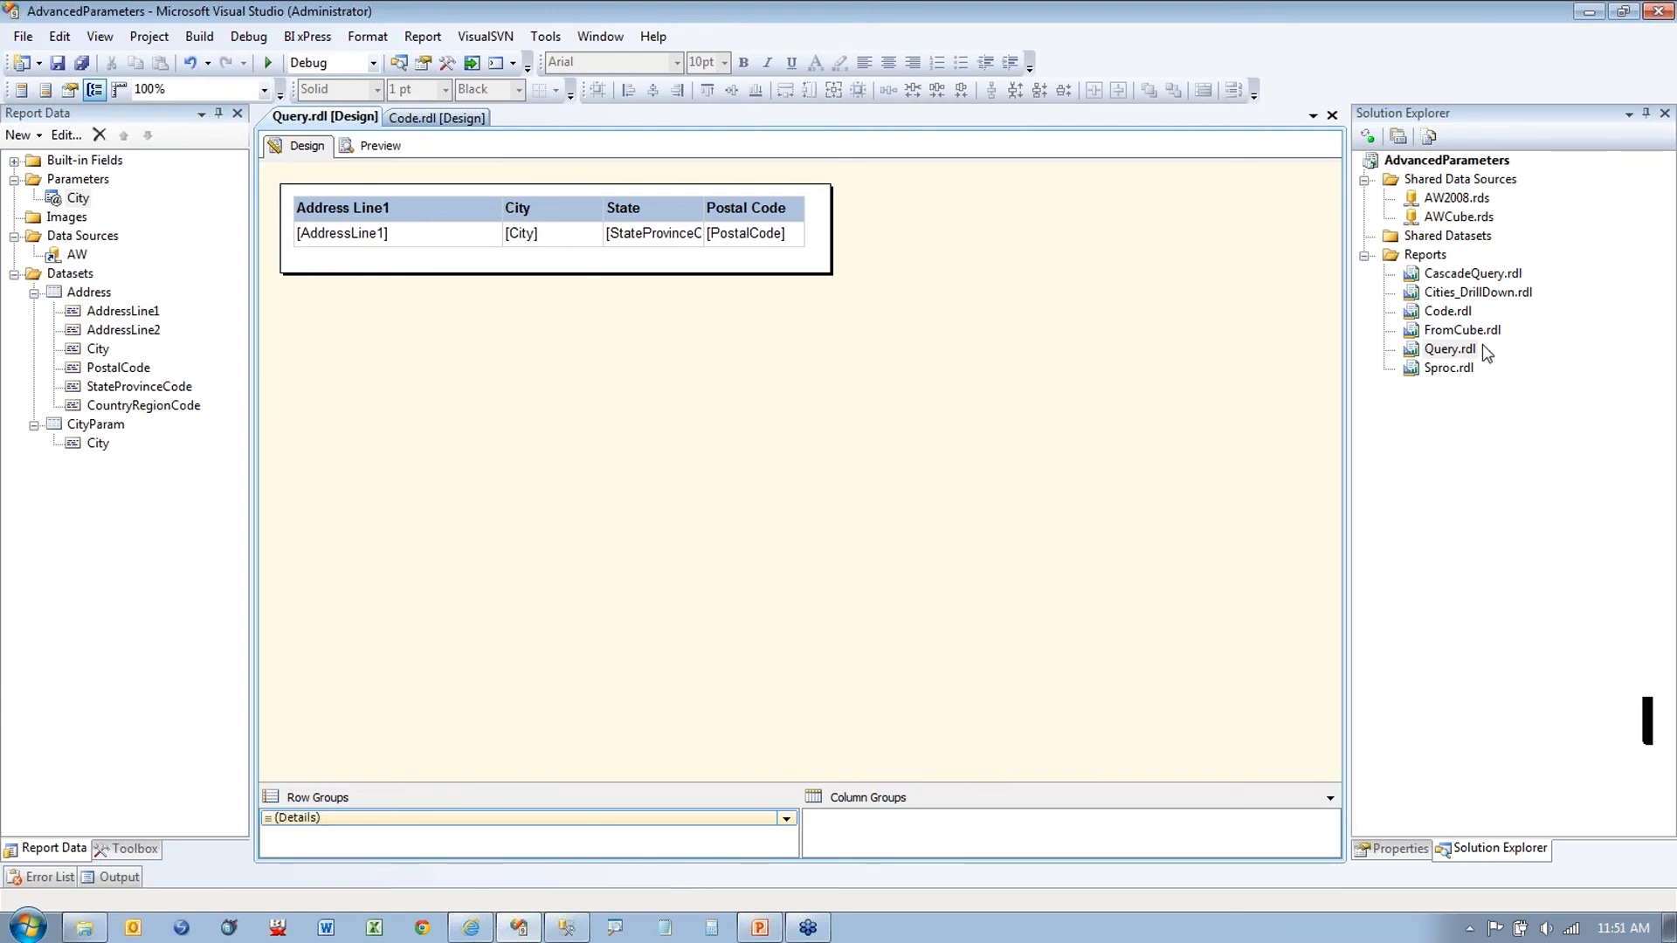
Step: Open Cities_DrillDown.rdl and view the [City] text box's drill-through Action settings
double_click(1456, 293)
right_click(397, 254)
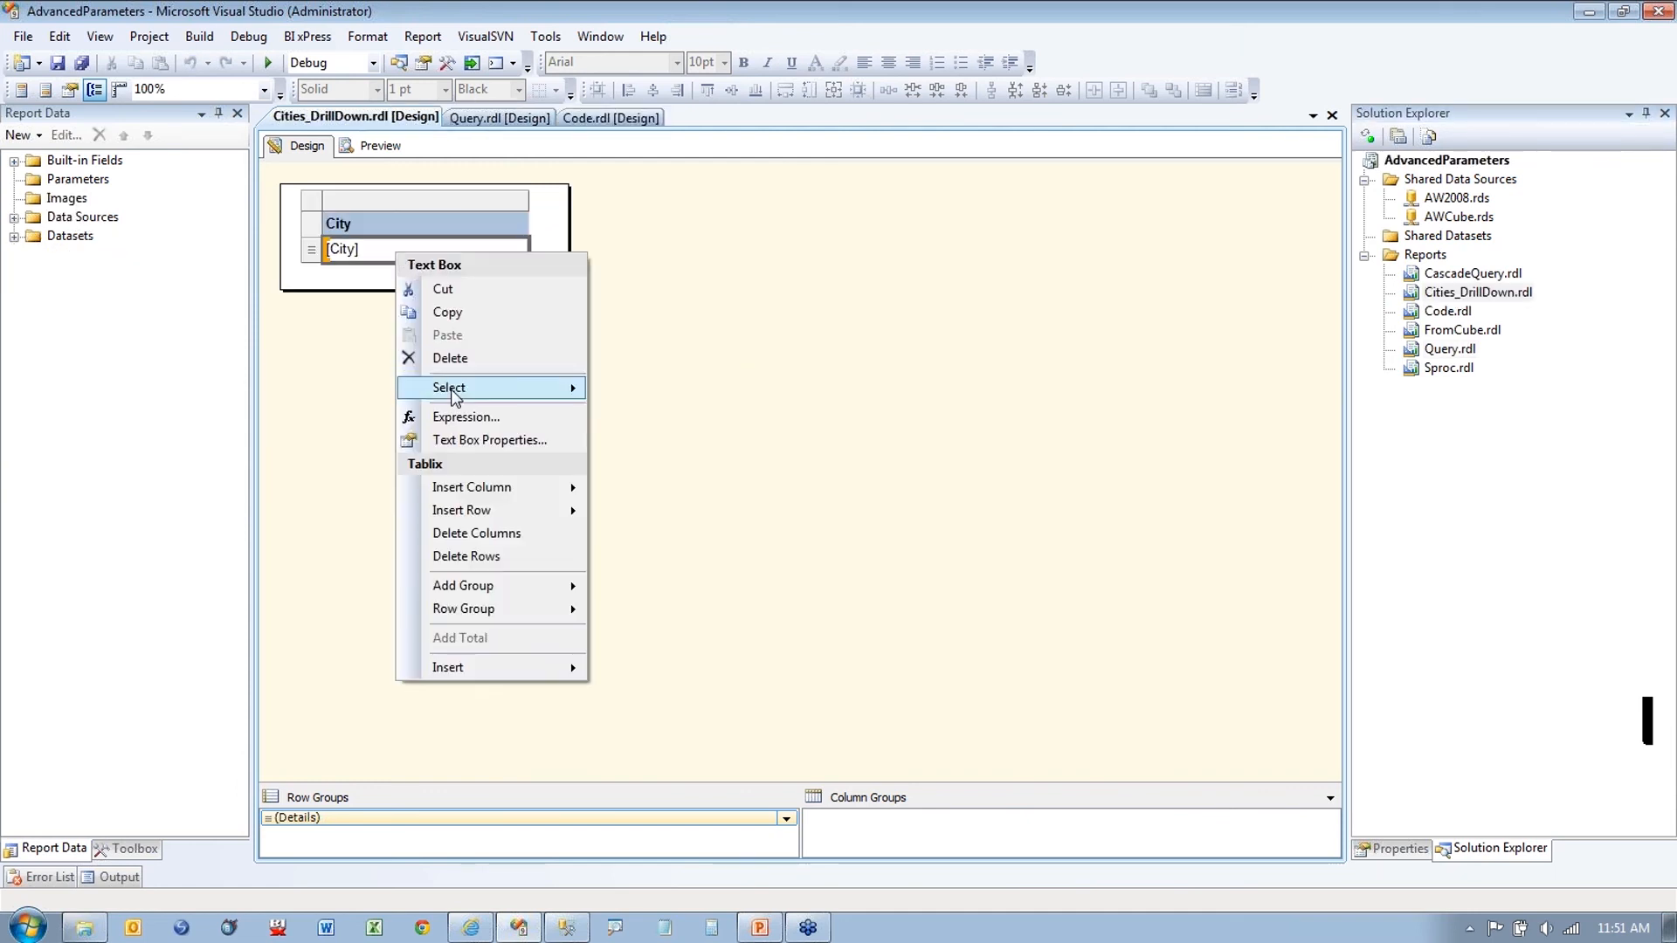
left_click(776, 258)
left_click(1401, 850)
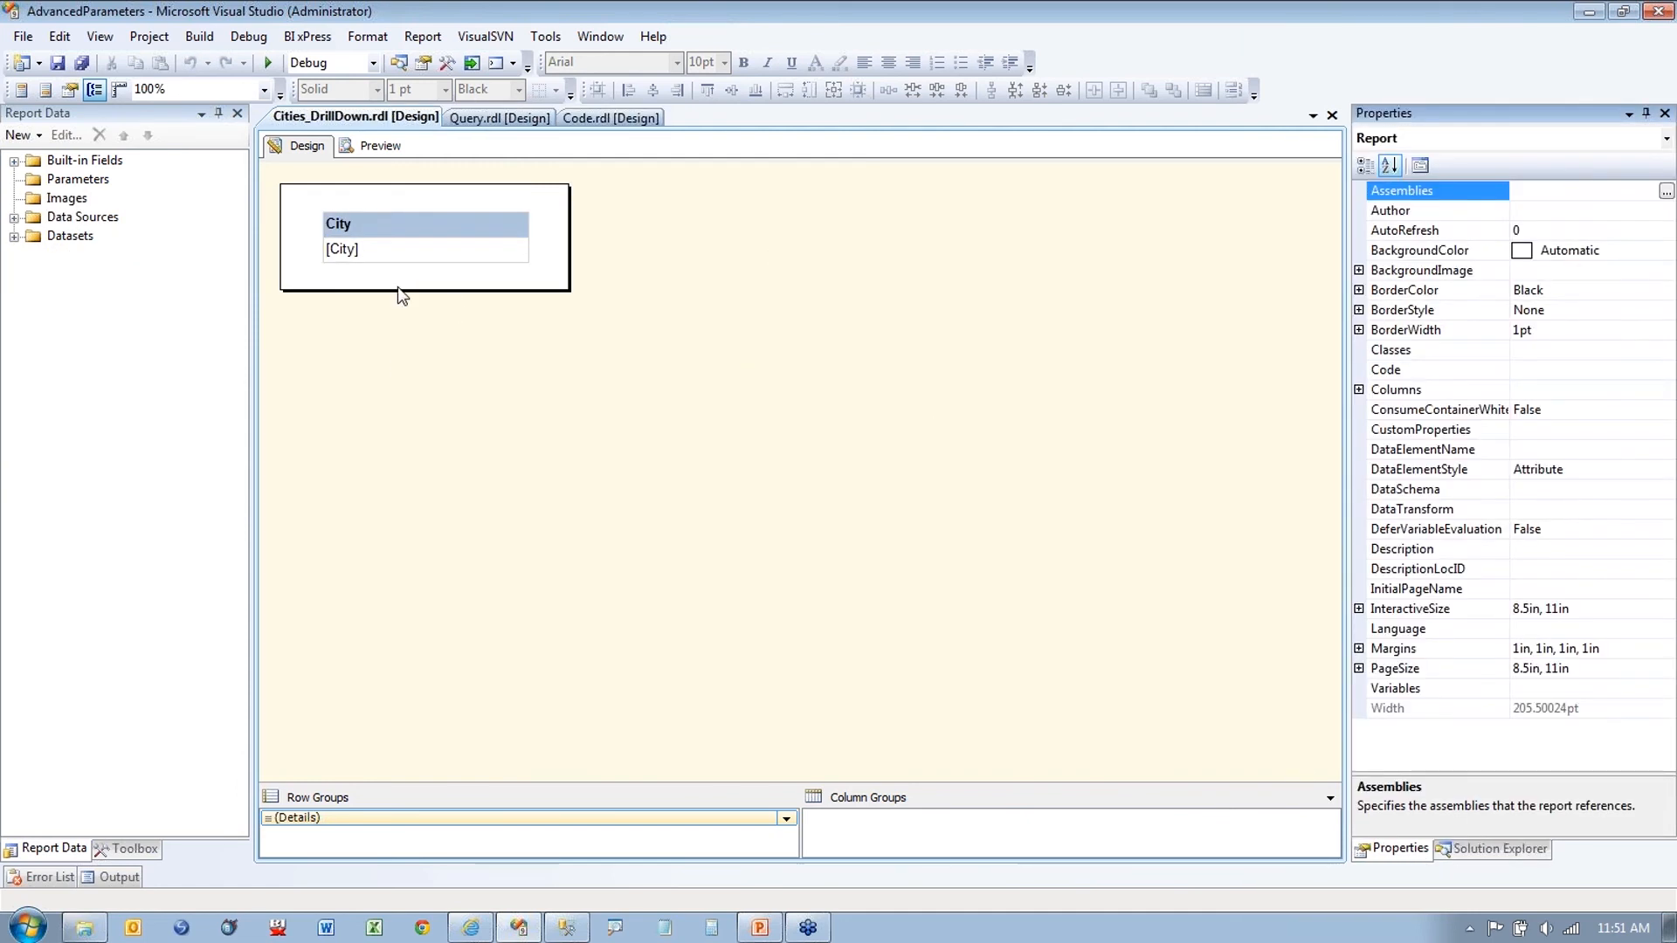
left_click(433, 252)
right_click(442, 253)
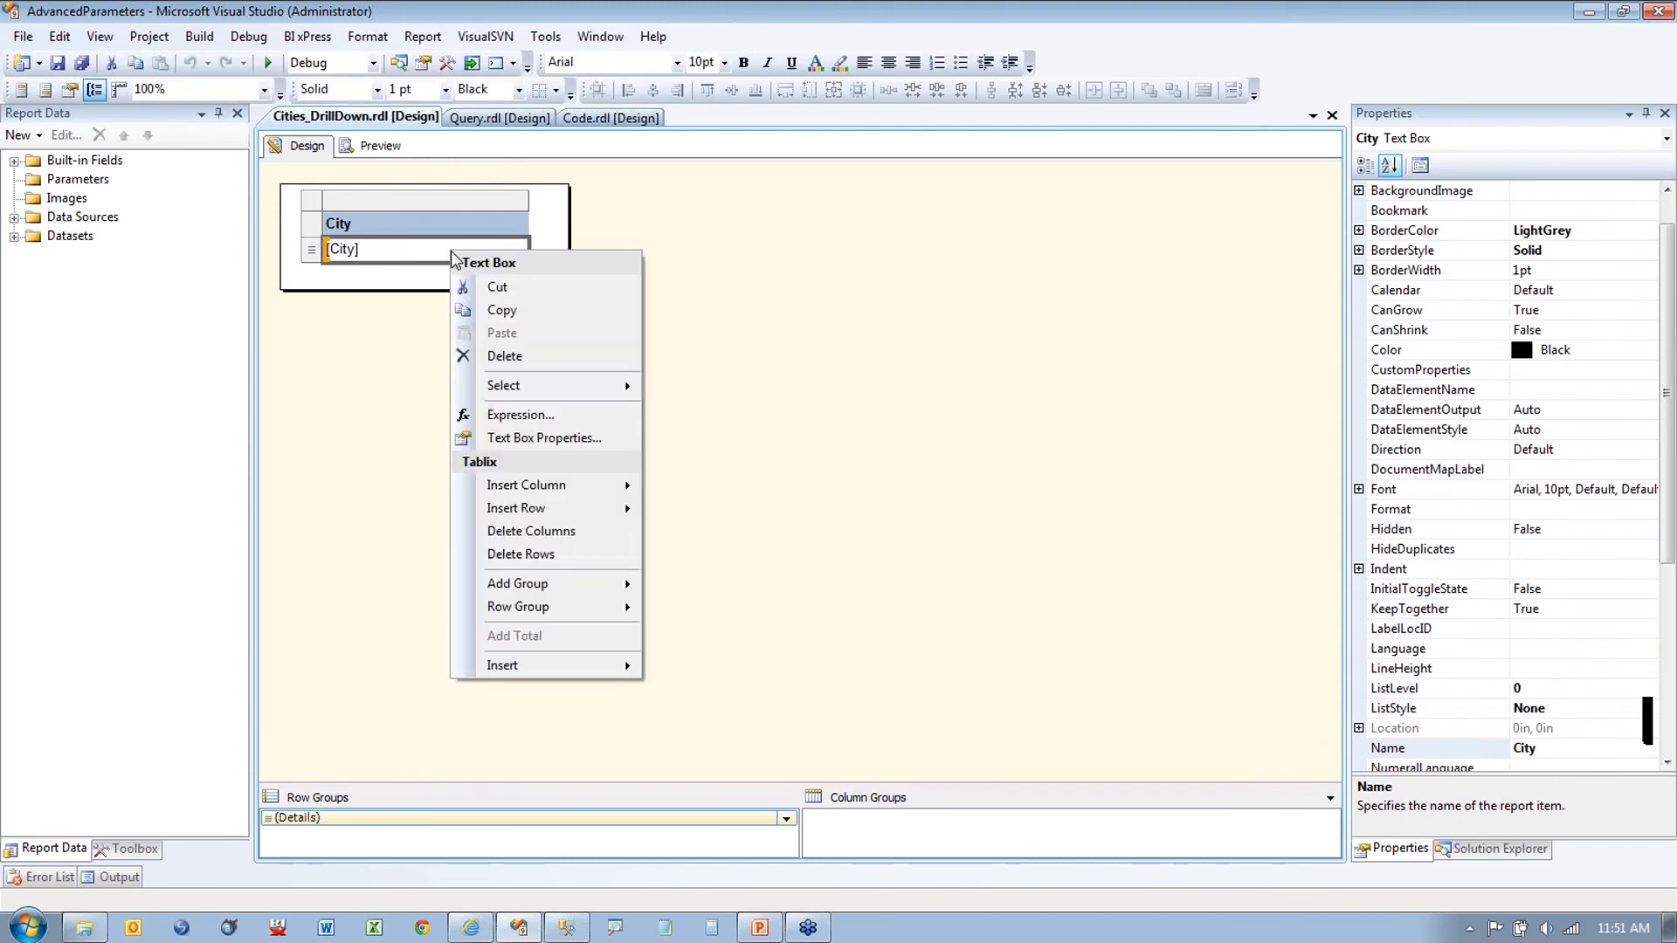
left_click(514, 443)
left_click(591, 458)
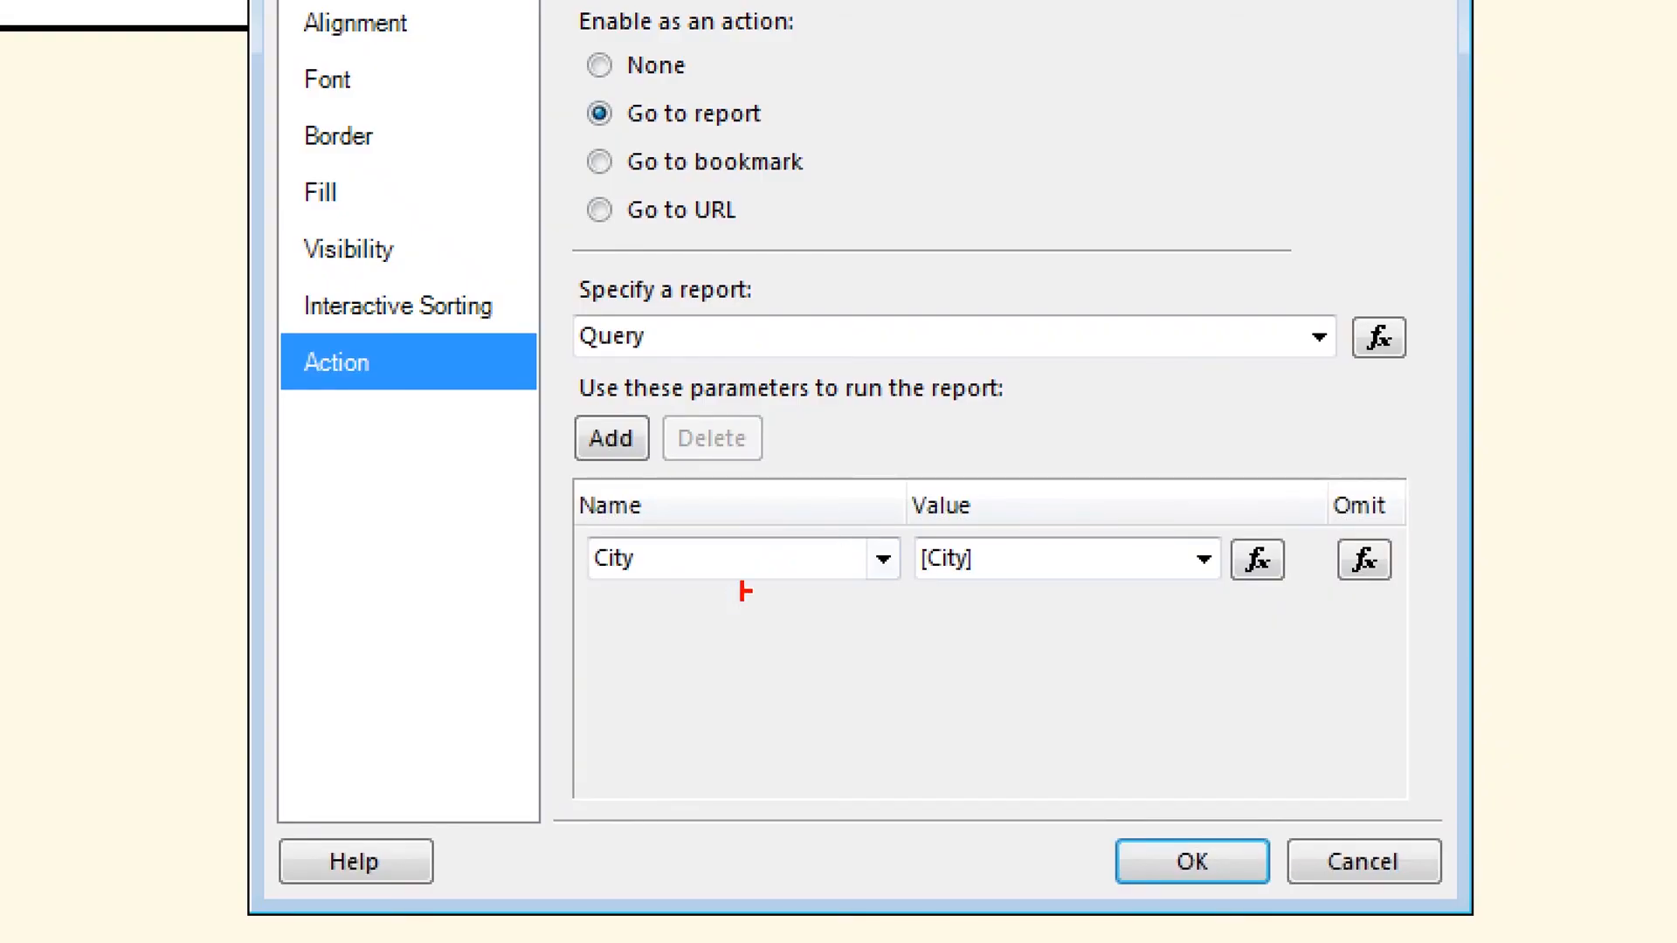
mouse_move(604, 600)
left_mouse_down()
mouse_move(678, 600)
mouse_move(664, 710)
left_mouse_up()
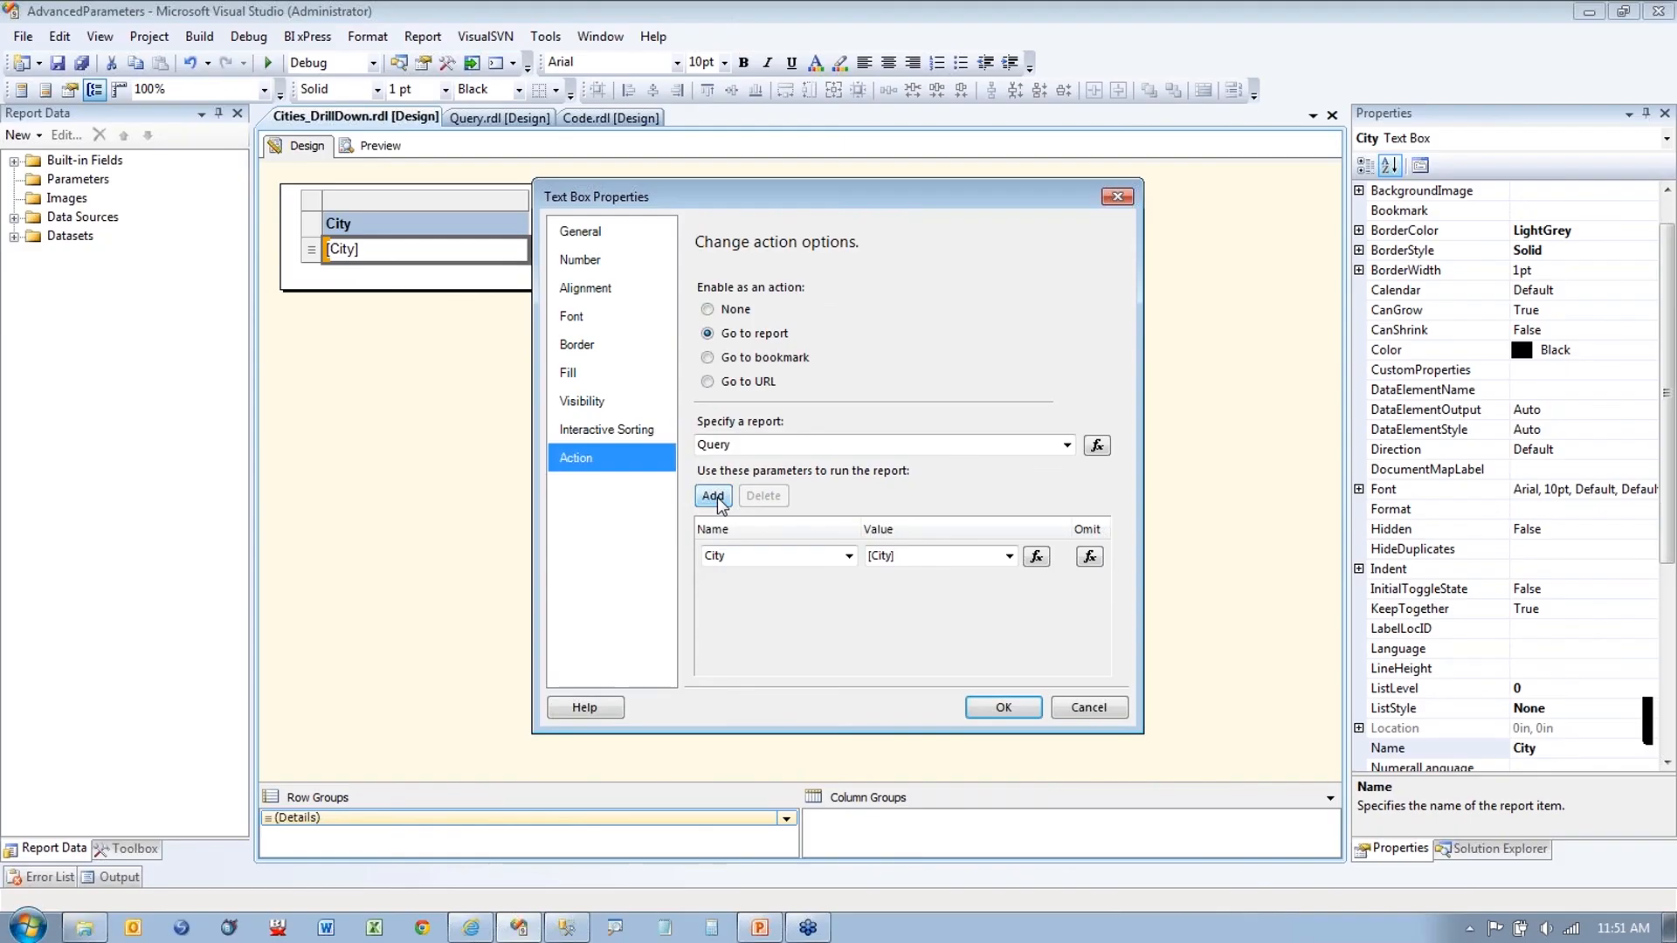
Step: Add and then delete an empty drill-through parameter row, and cancel Text Box Properties
left_click(610, 438)
left_click(846, 588)
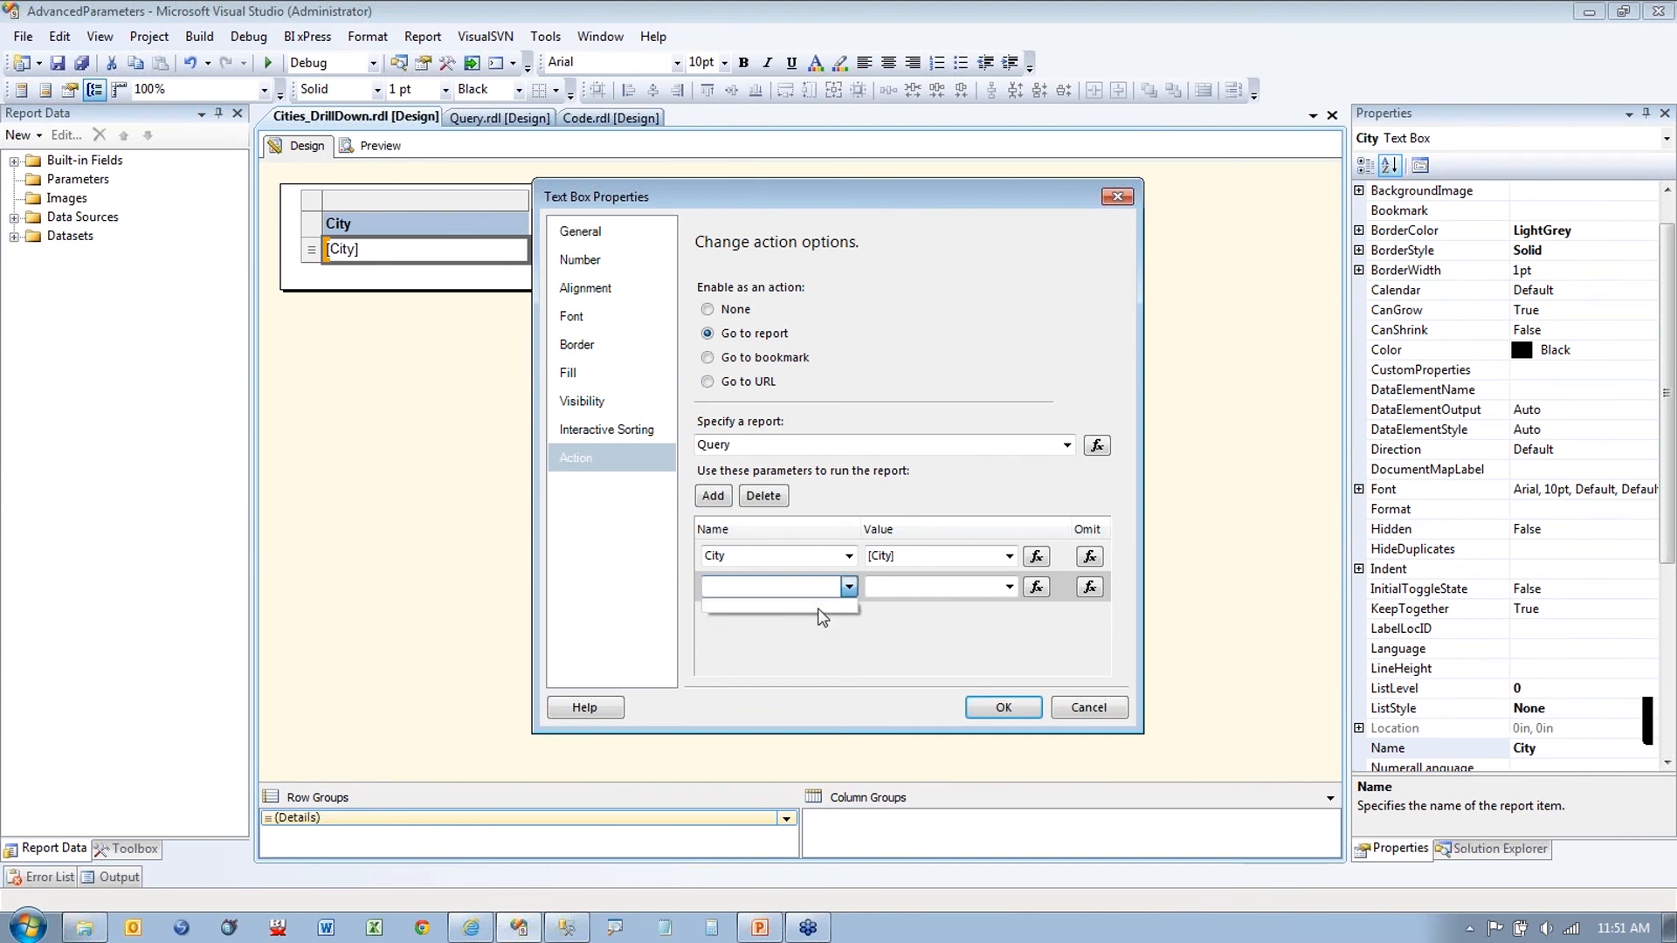
left_click(953, 597)
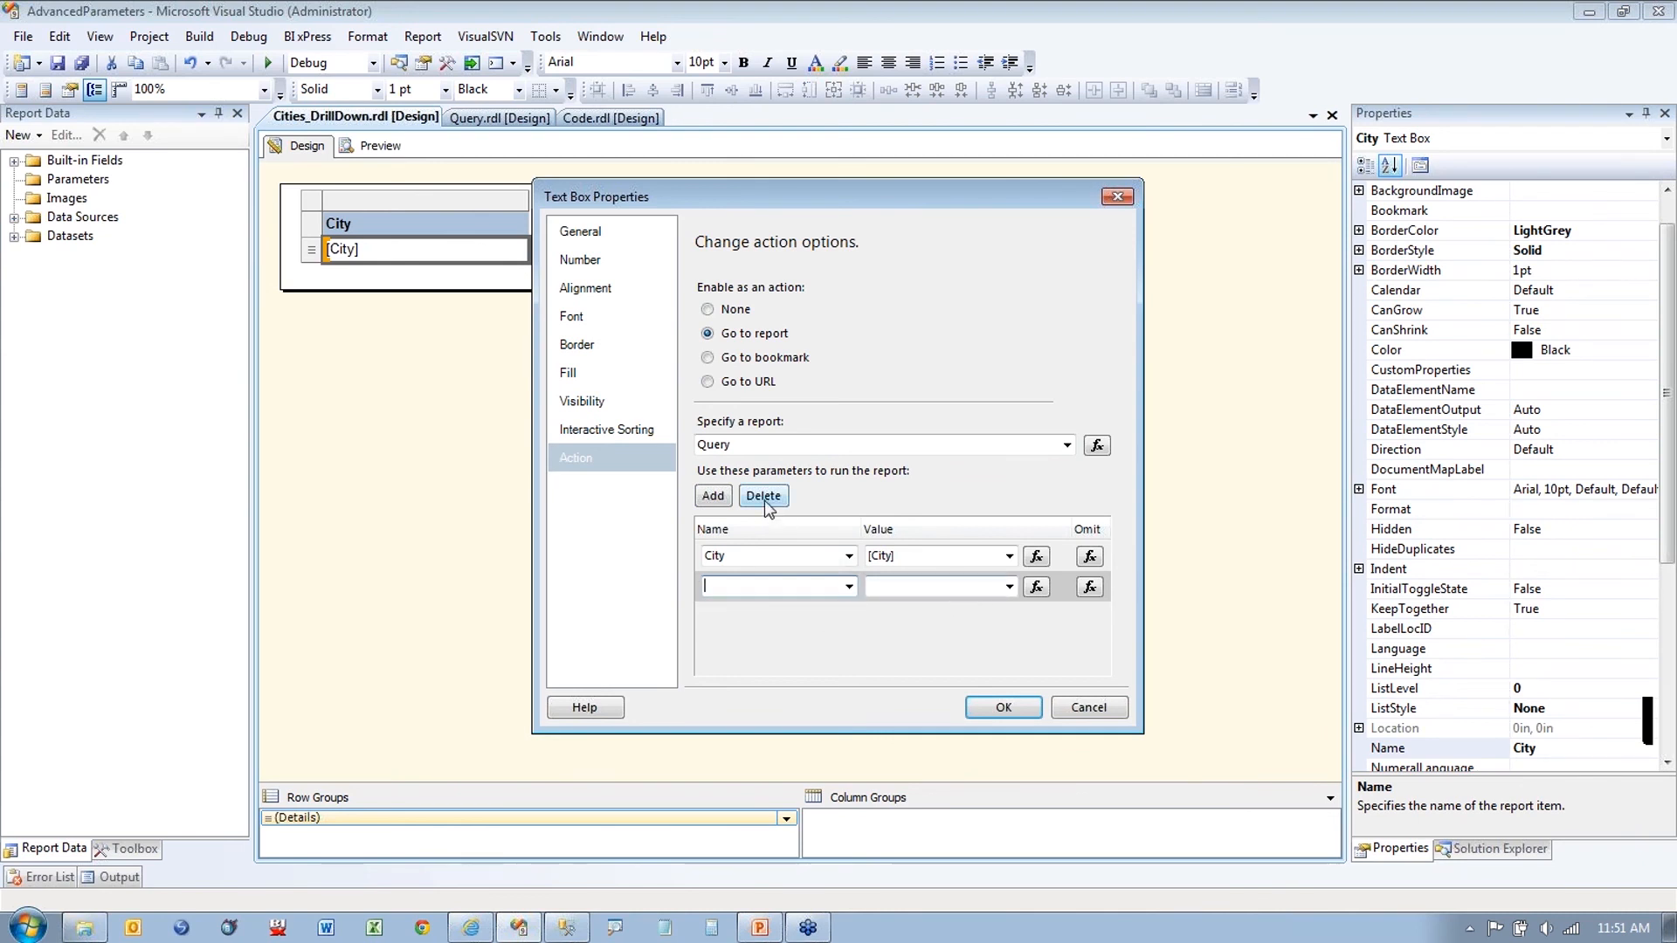
left_click(763, 496)
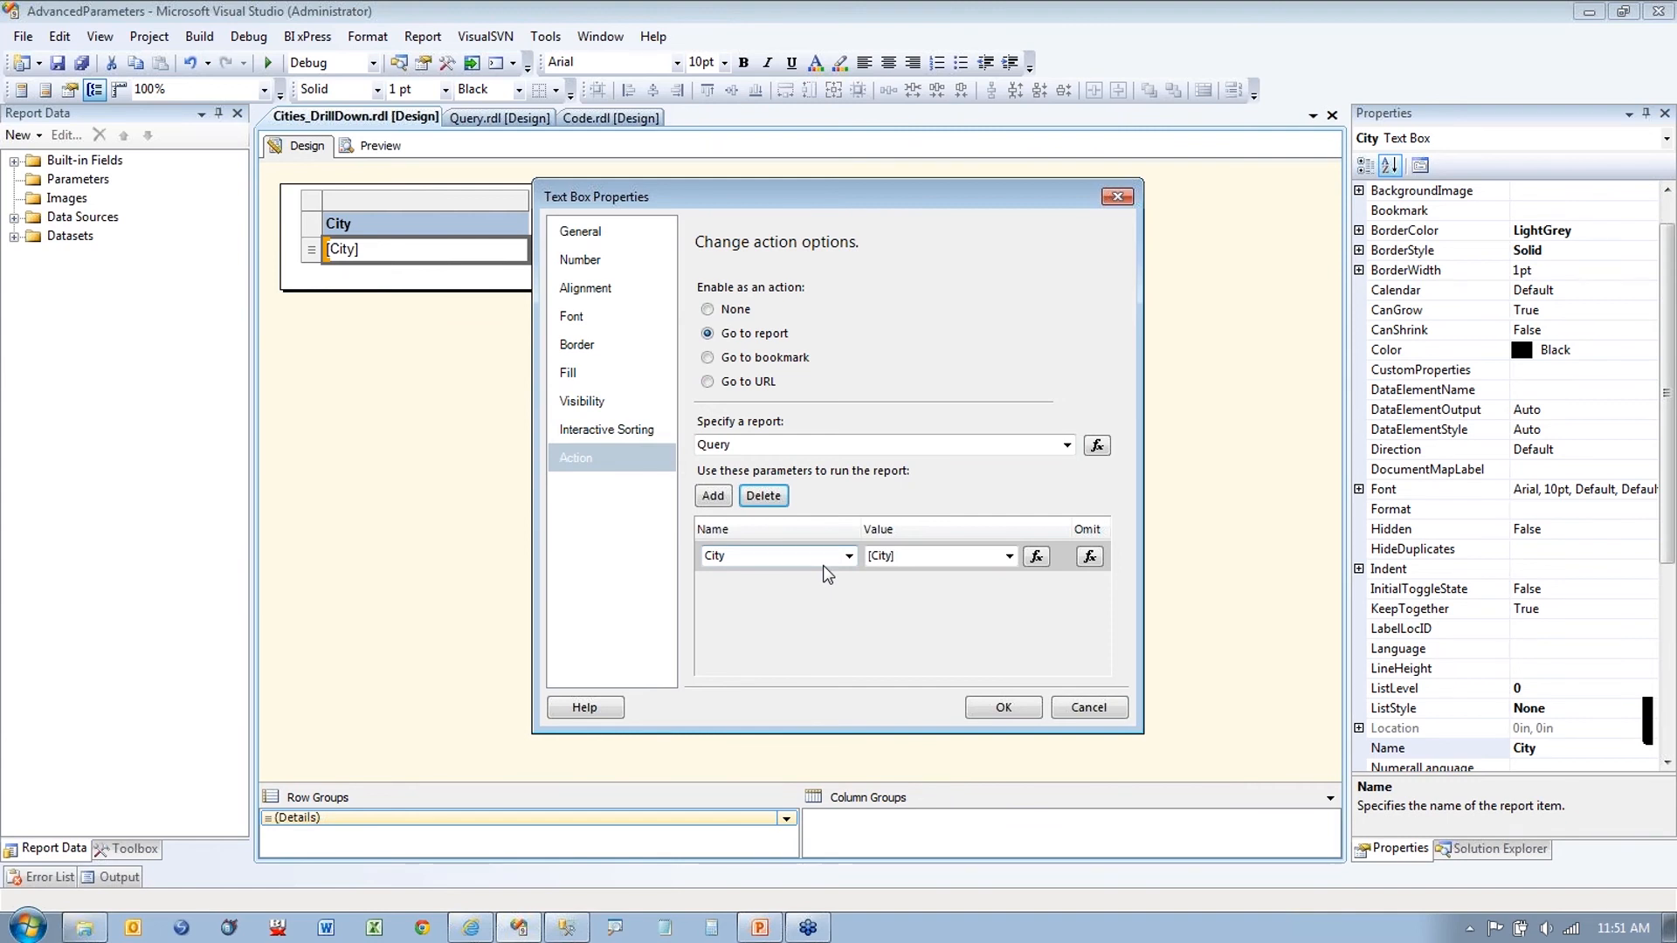
left_click(1074, 709)
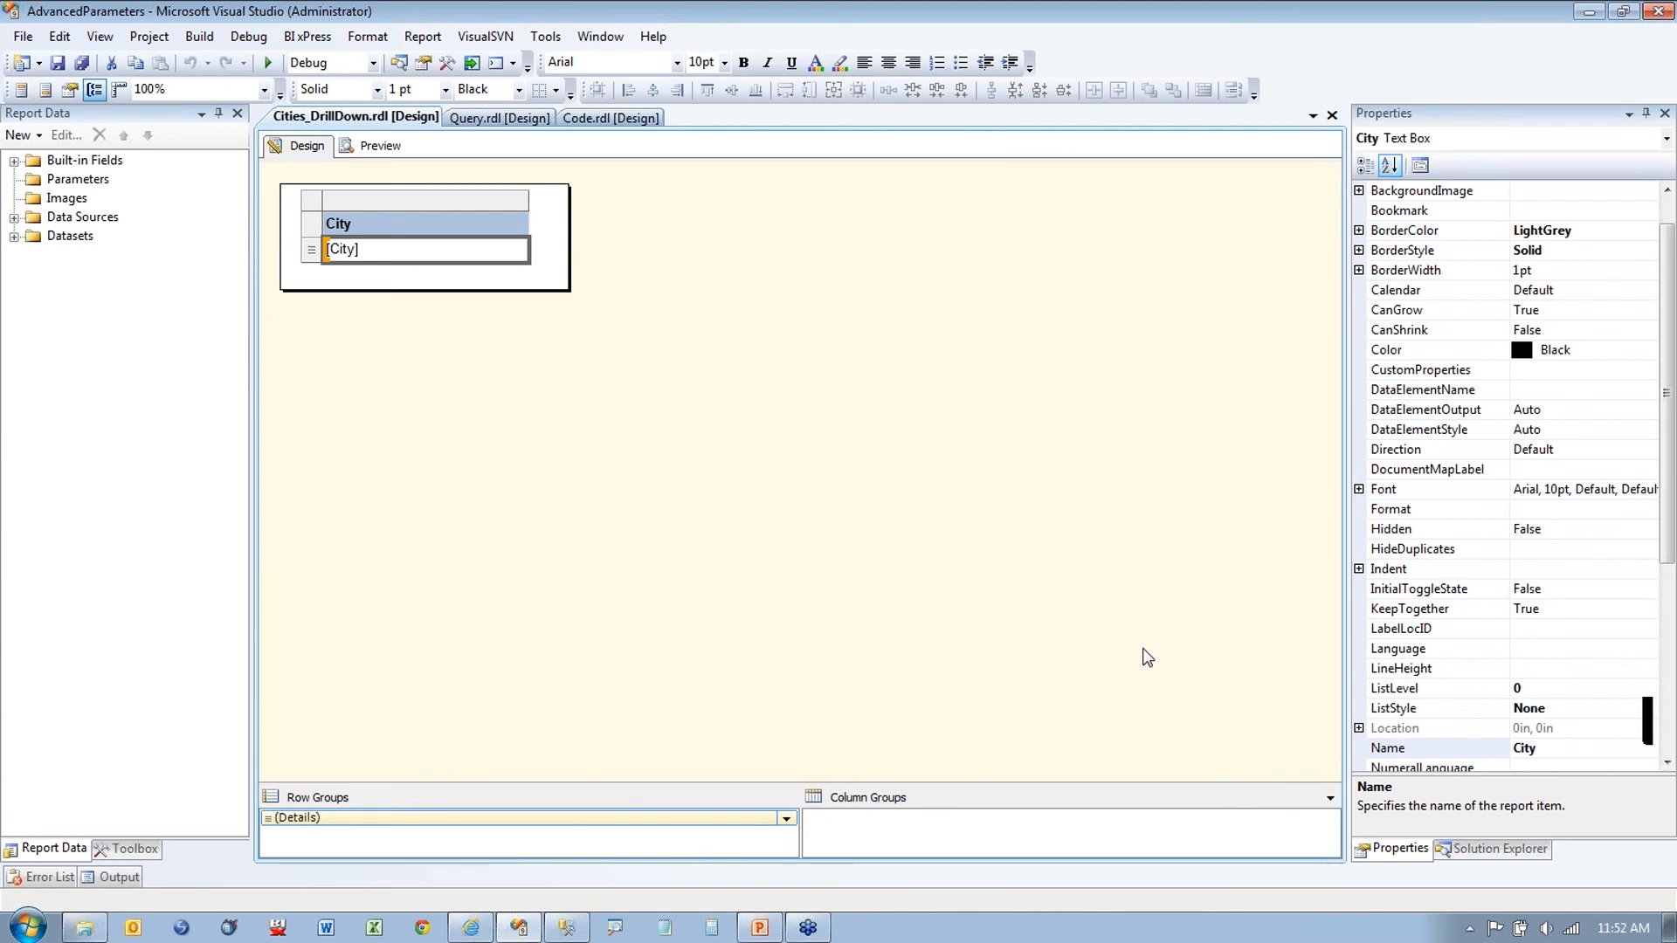
left_click(1197, 495)
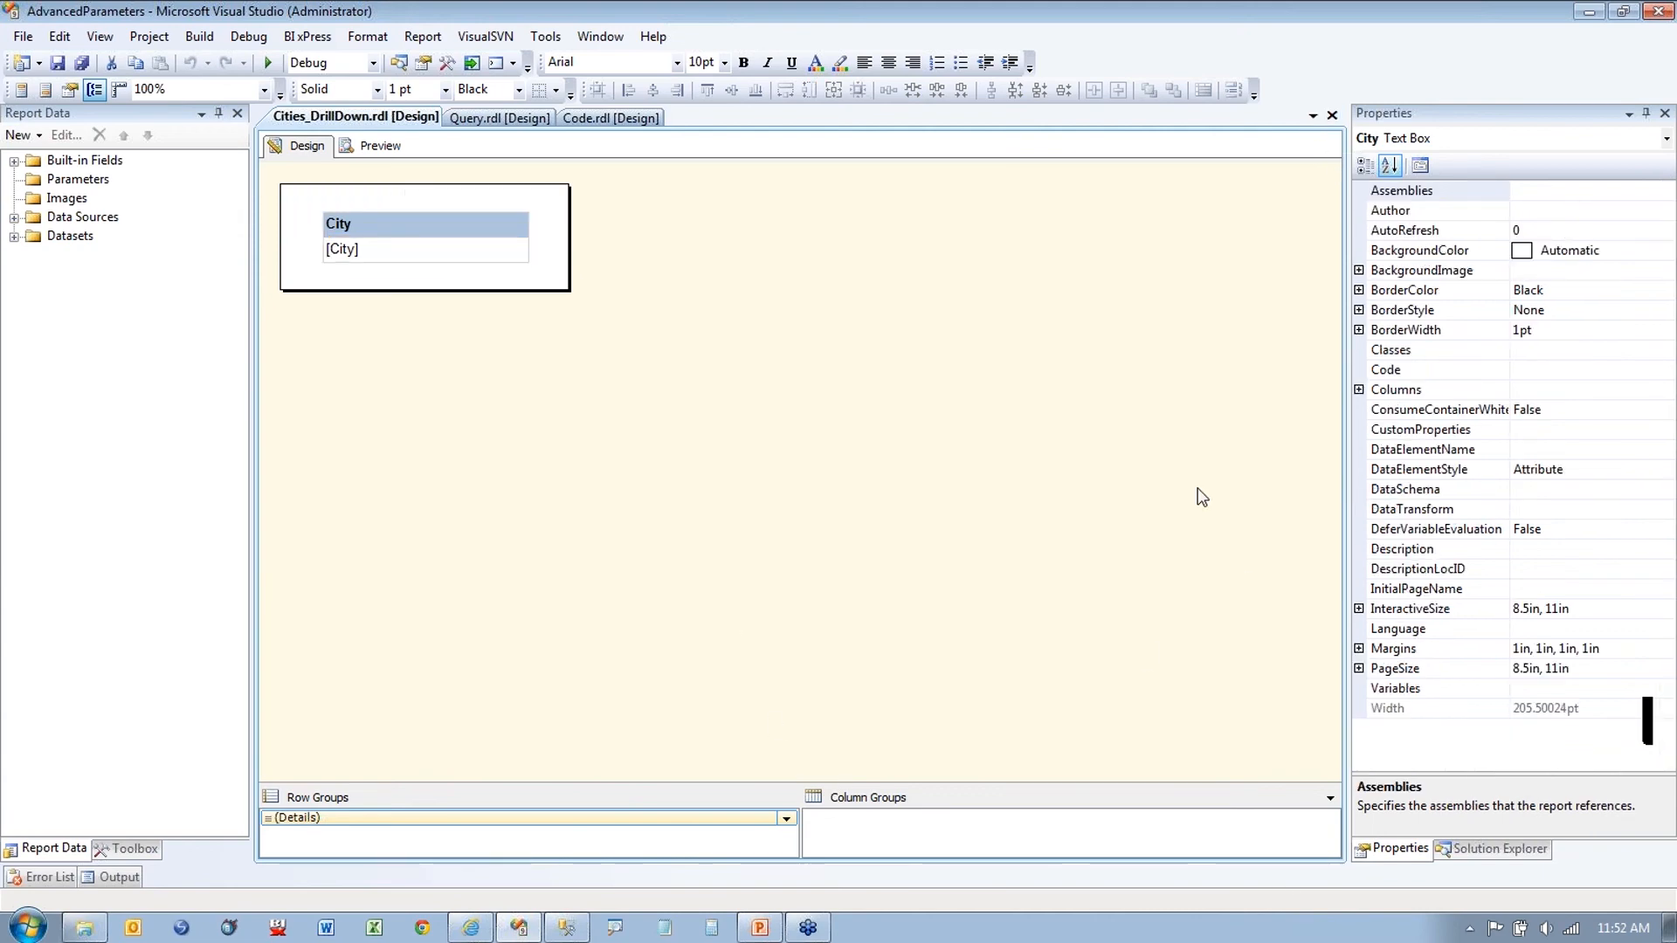
Step: Close the other report tabs and open FromCube.rdl in the designer
left_click(1332, 116)
left_click(1332, 116)
left_click(1331, 115)
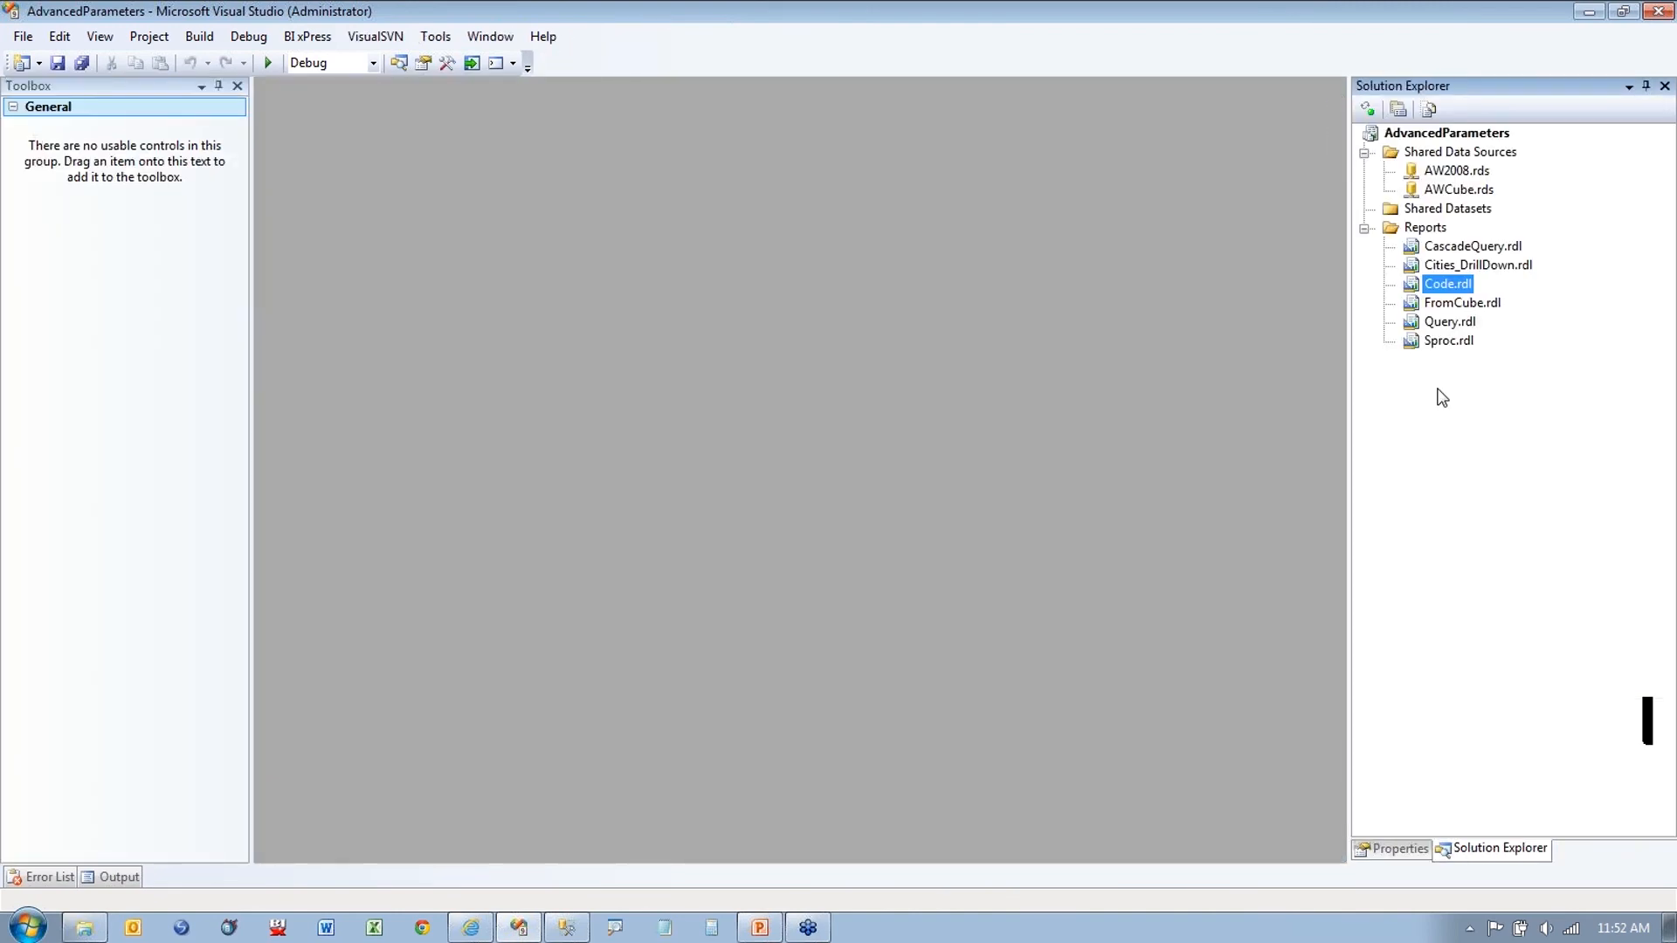
double_click(1454, 303)
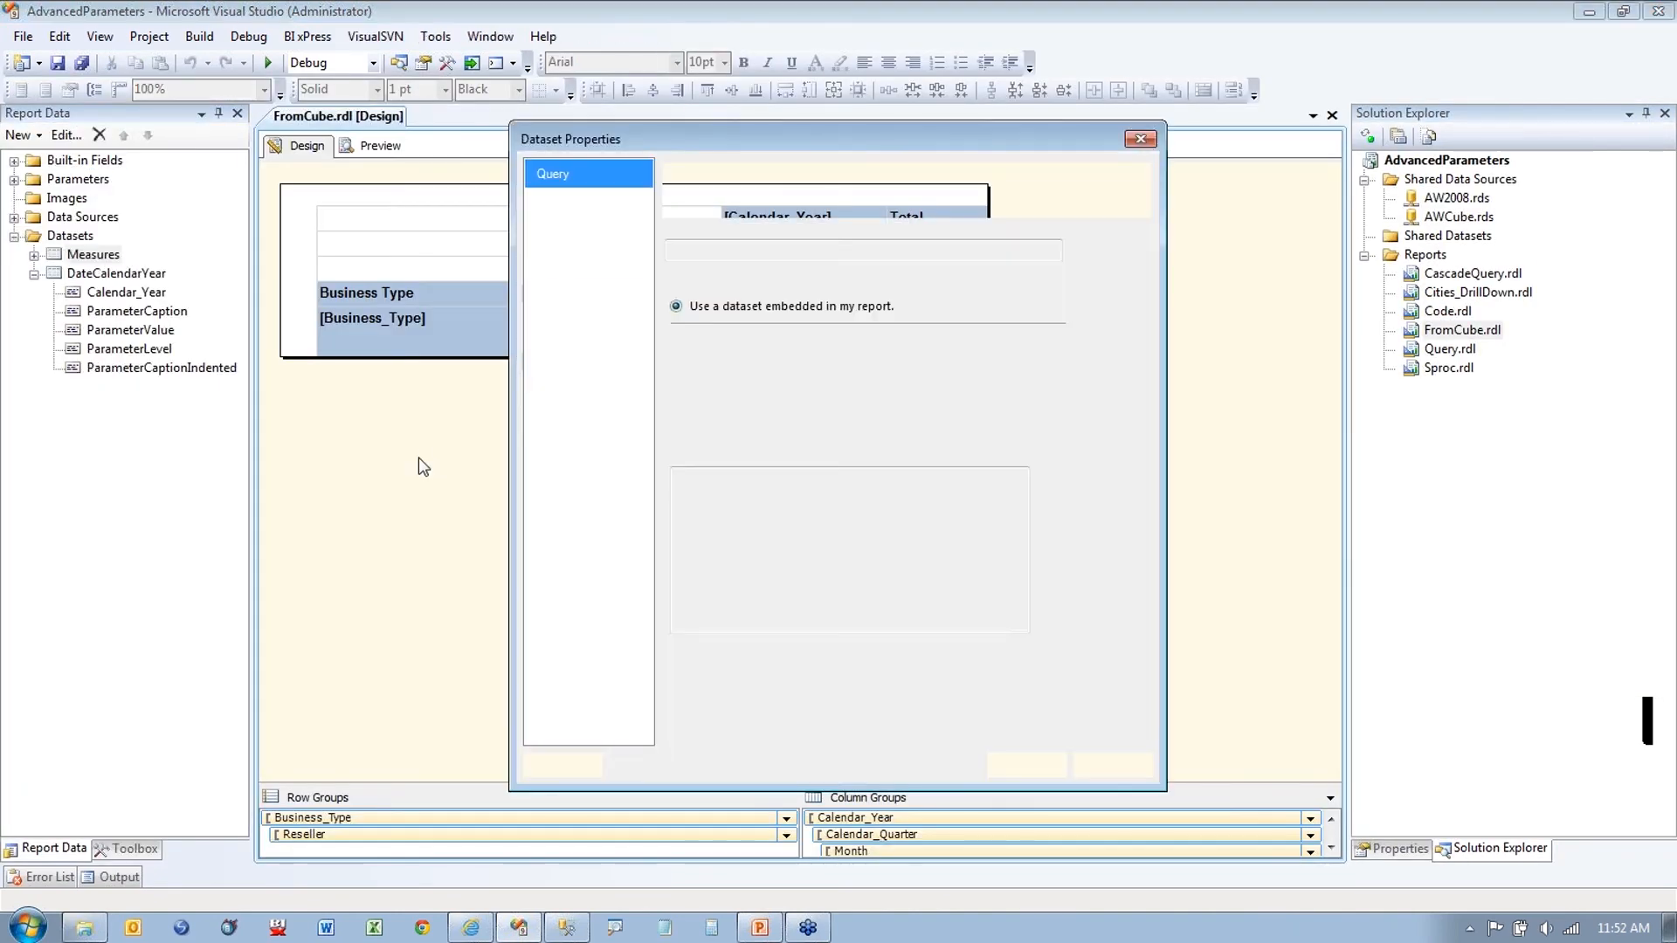
Step: Try a Product Category parameter filter in the Measures Query Designer, then discard the changes
left_click(923, 655)
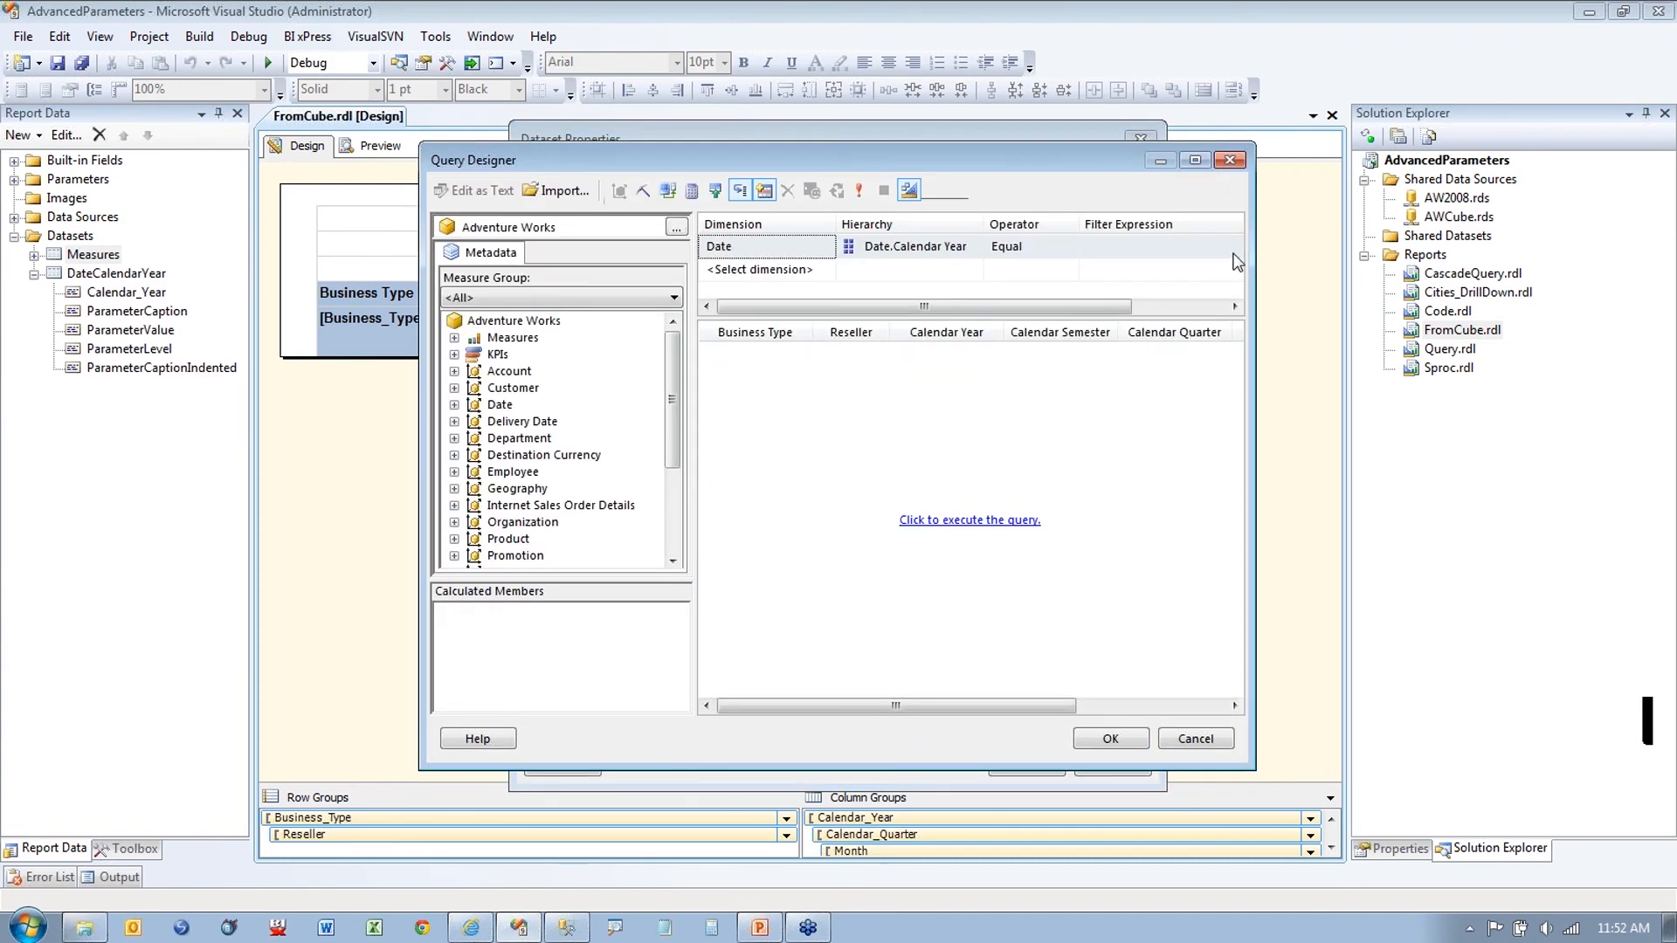
left_click(1196, 159)
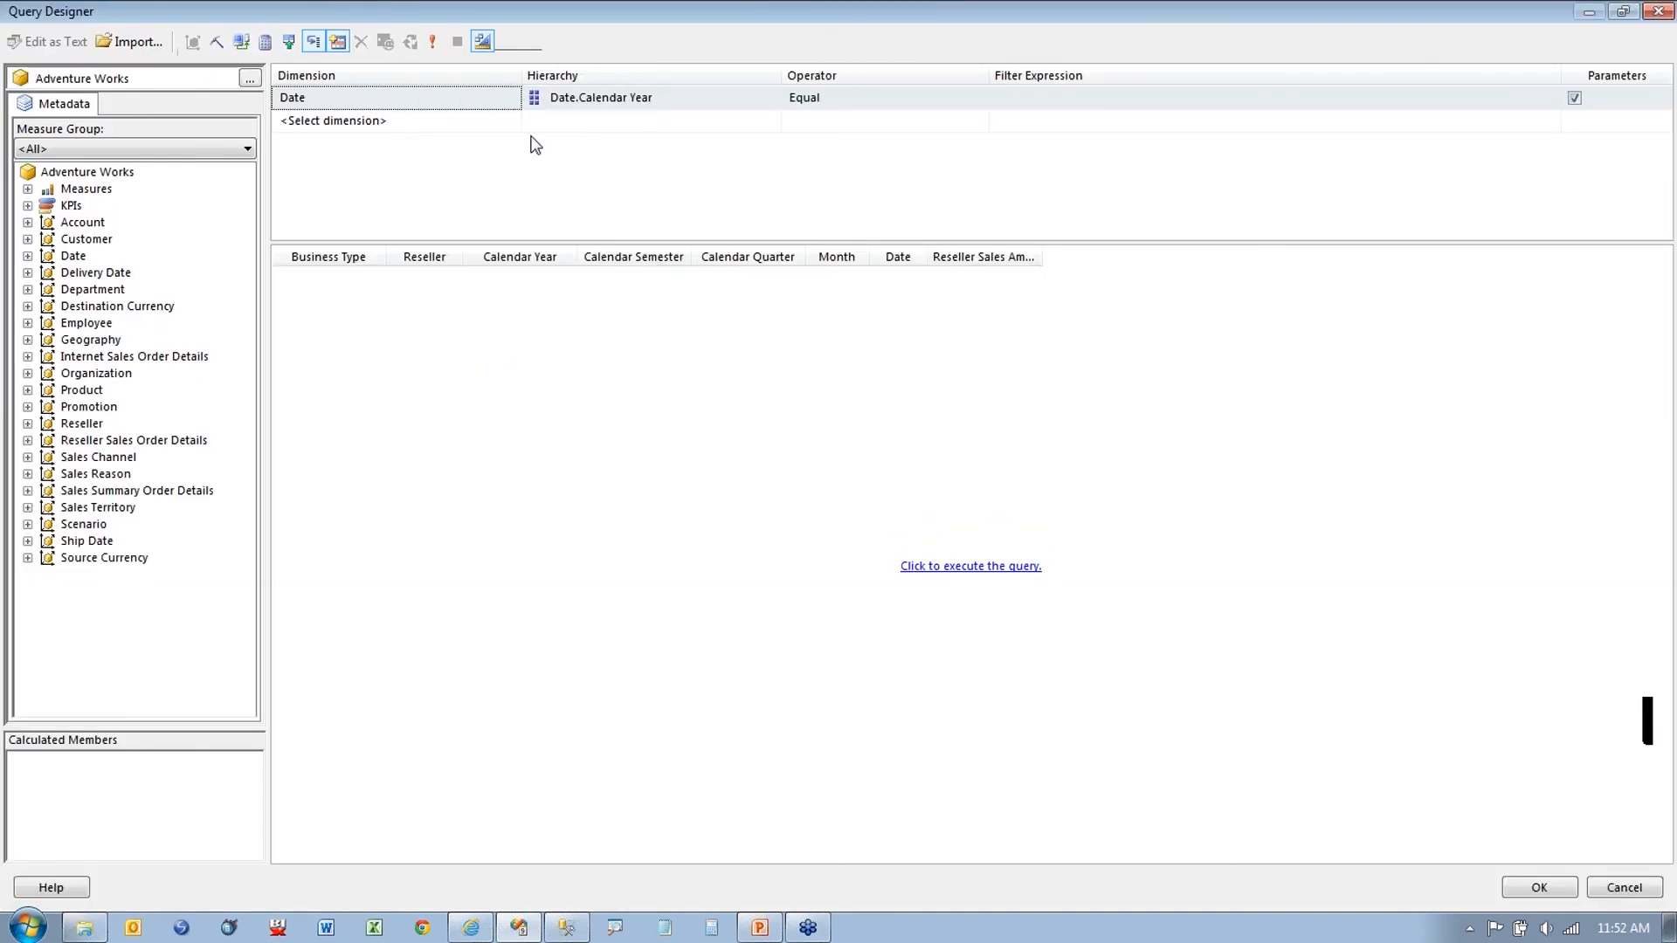
left_click(27, 389)
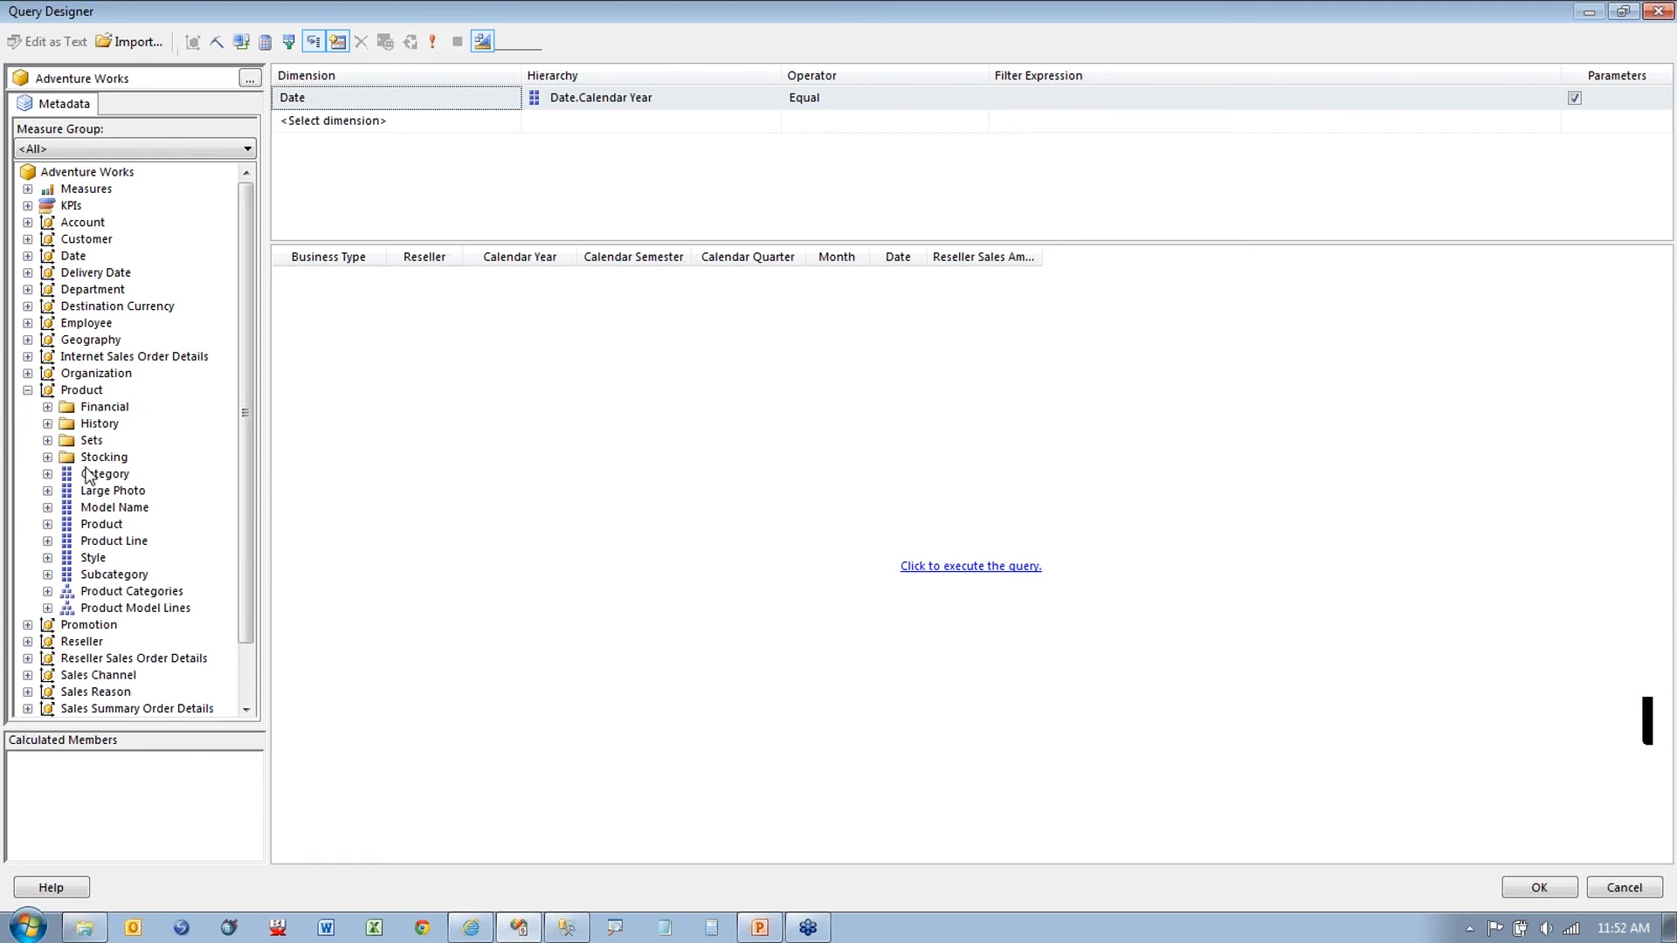
left_click_drag(87, 474, 634, 131)
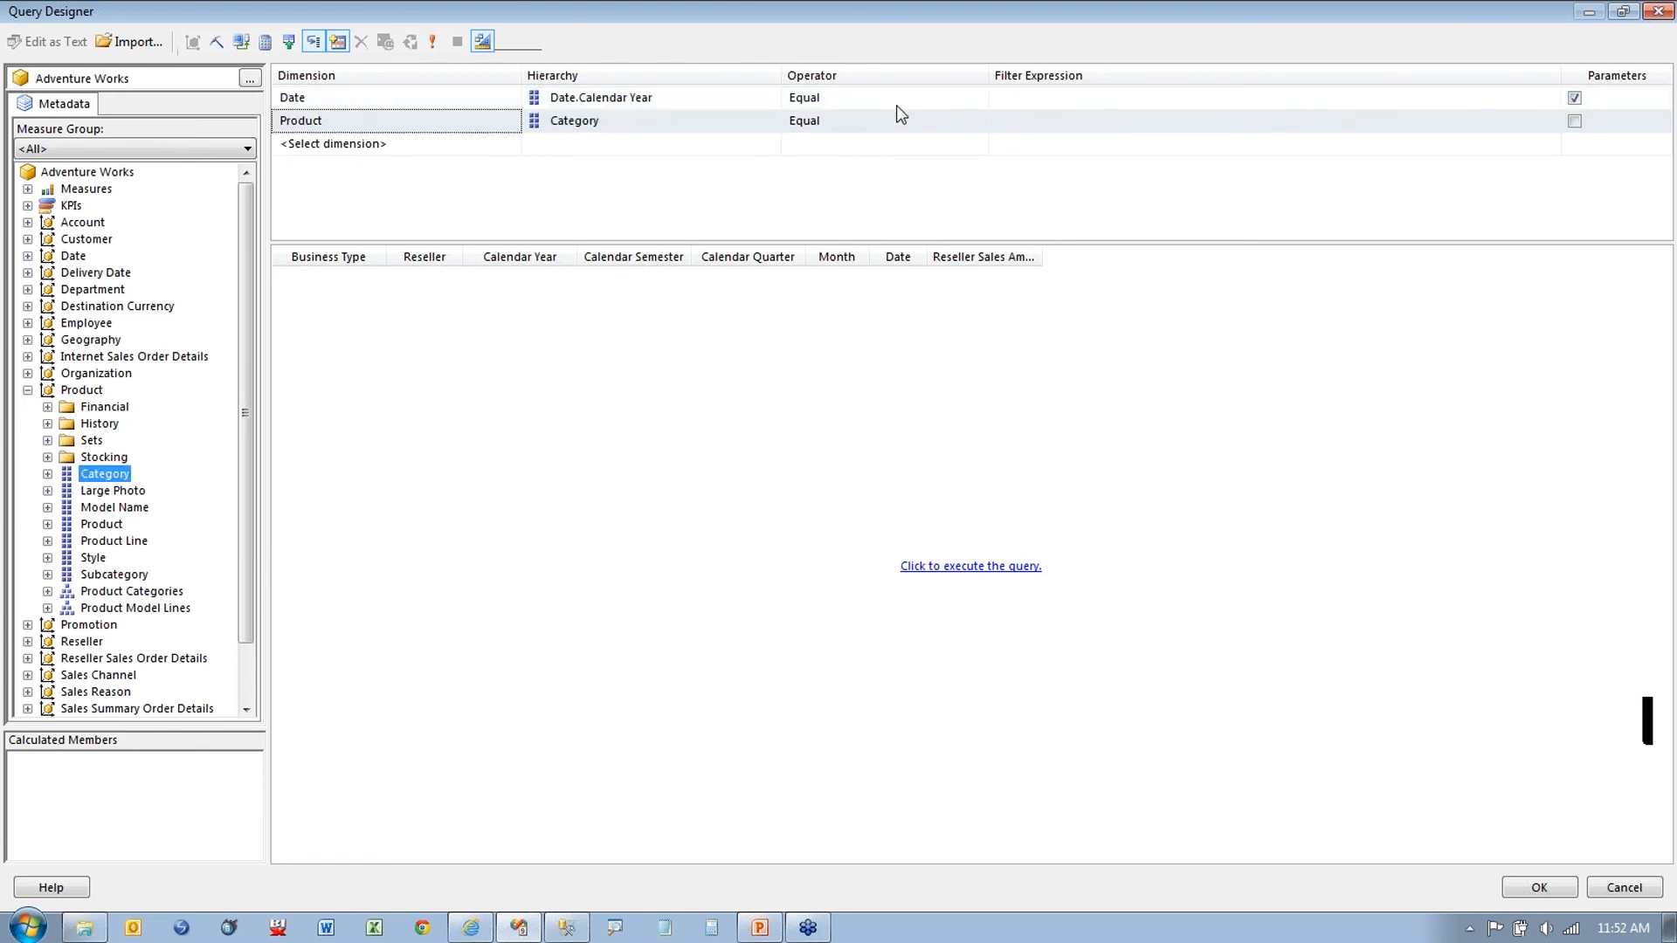
left_click(1574, 121)
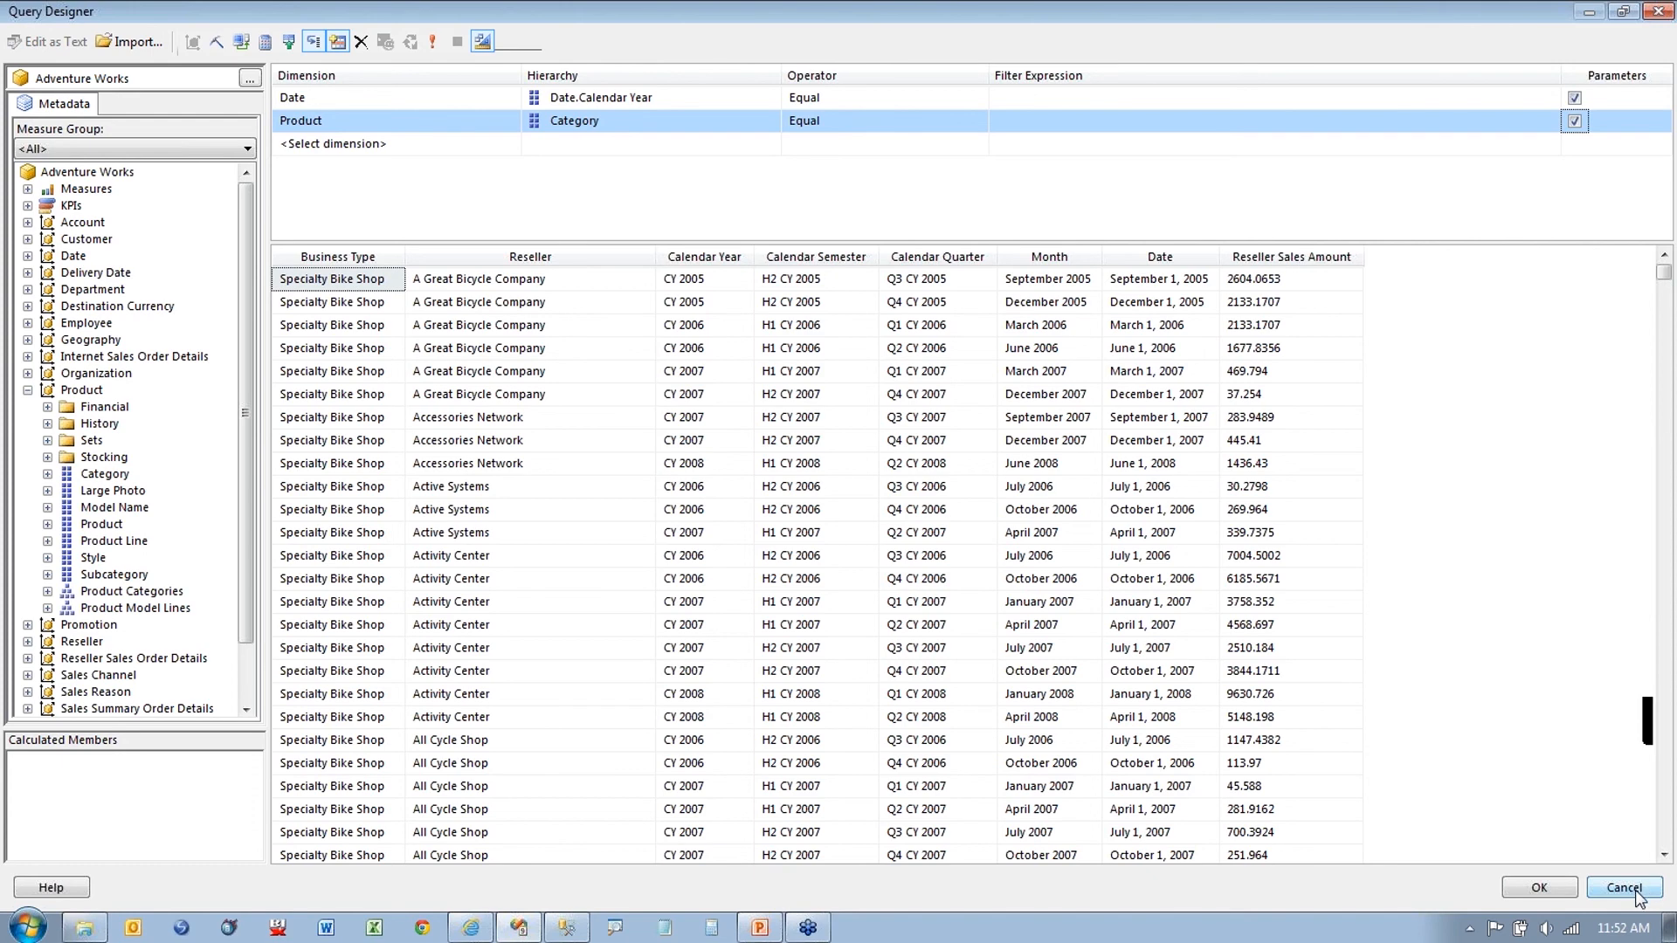
left_click(1635, 897)
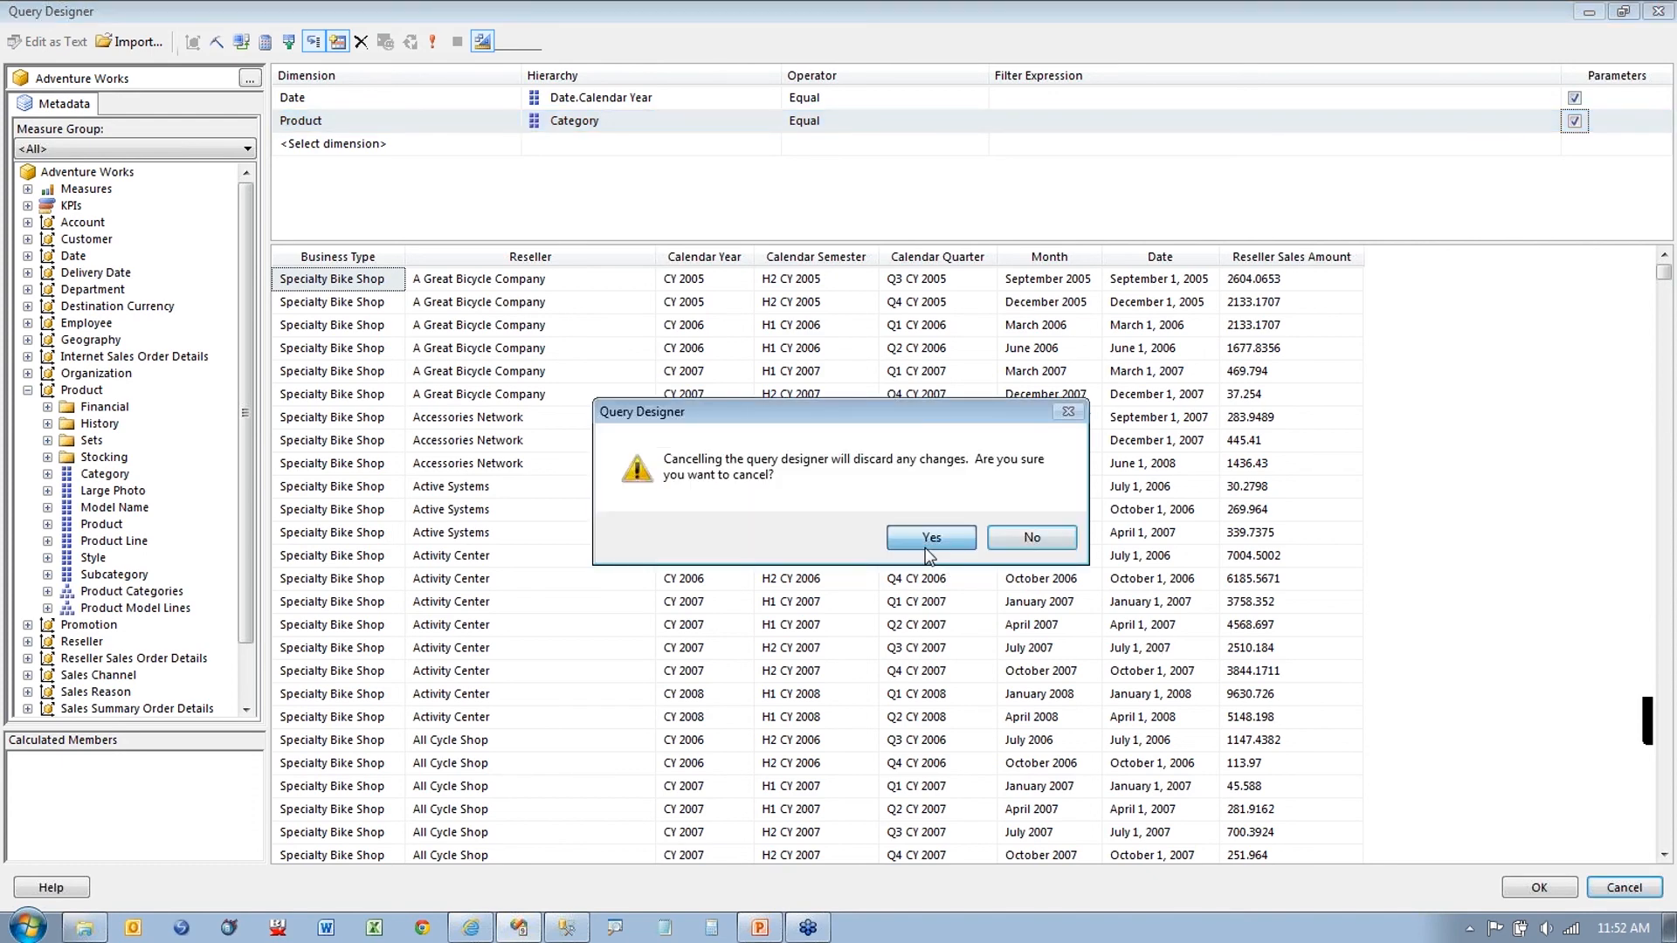
left_click(929, 542)
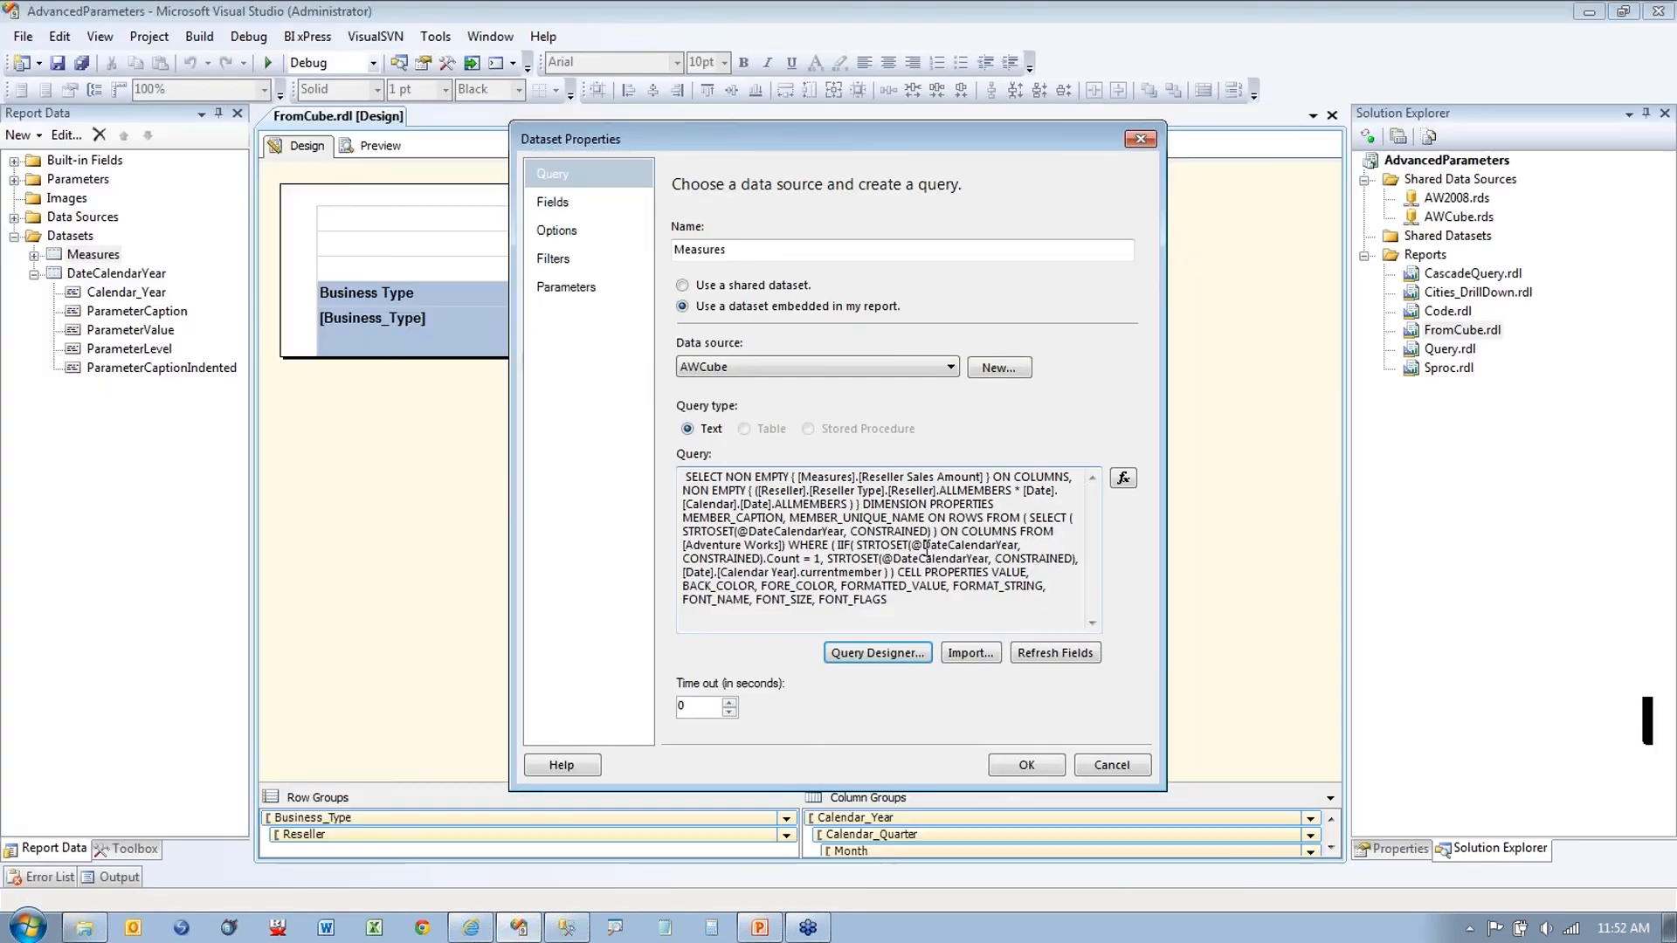
Step: Cancel the Measures dataset properties and open FromCube's Report Properties at the empty Code page
left_click(1104, 763)
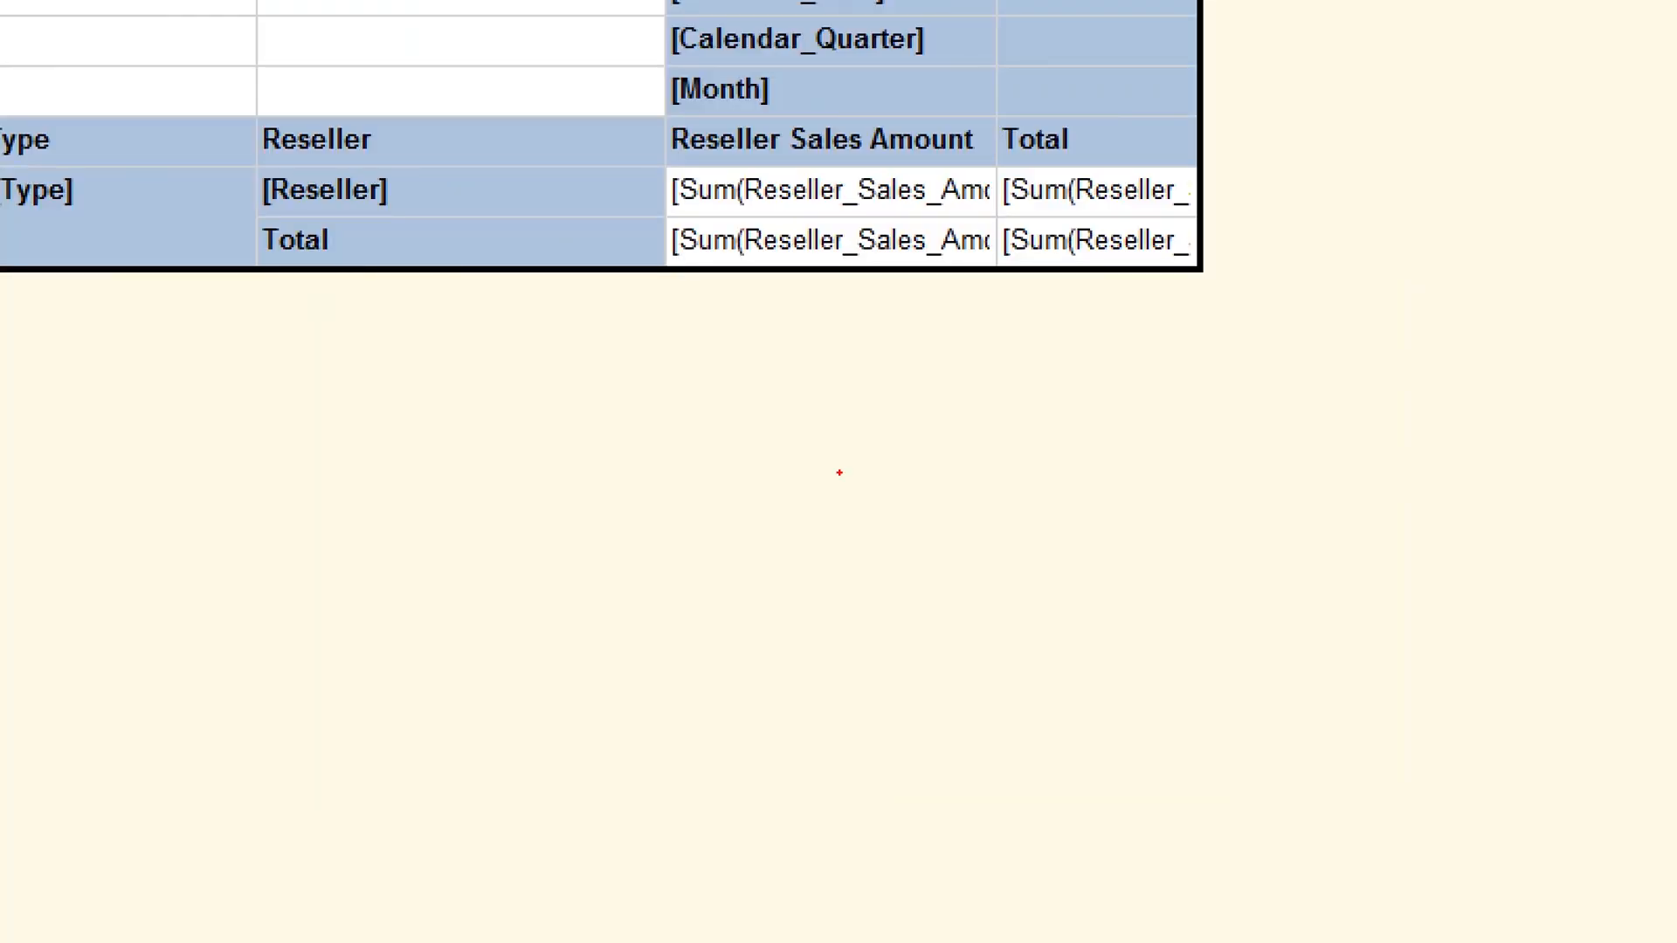
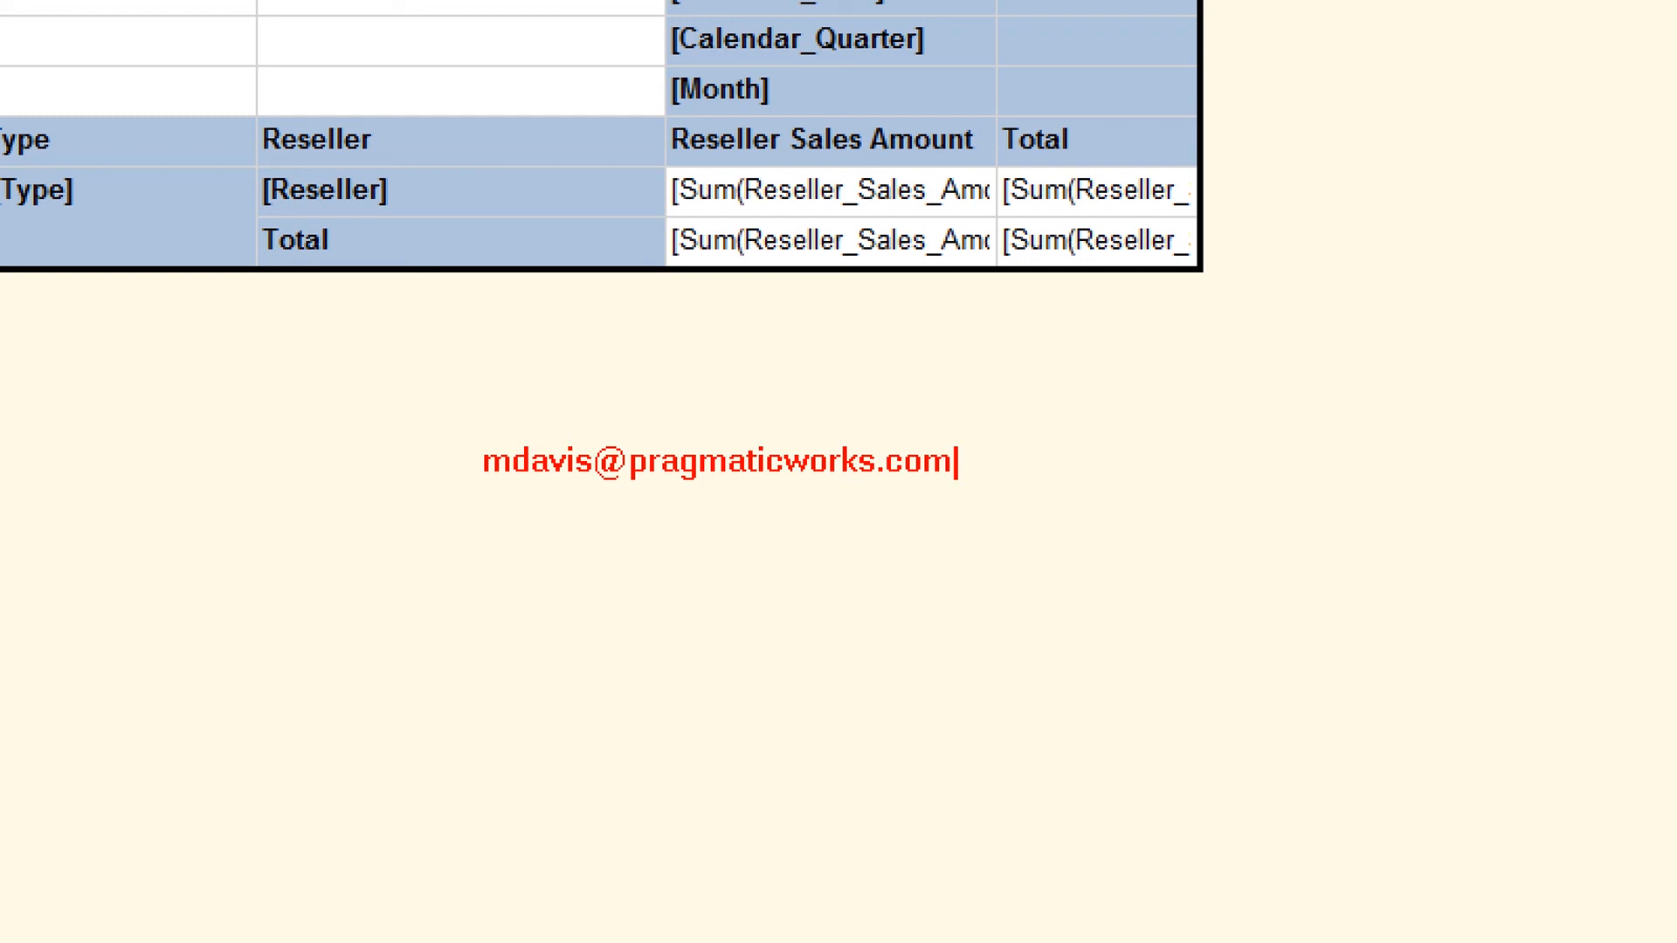
key("Escape")
key("Escape")
left_click(423, 36)
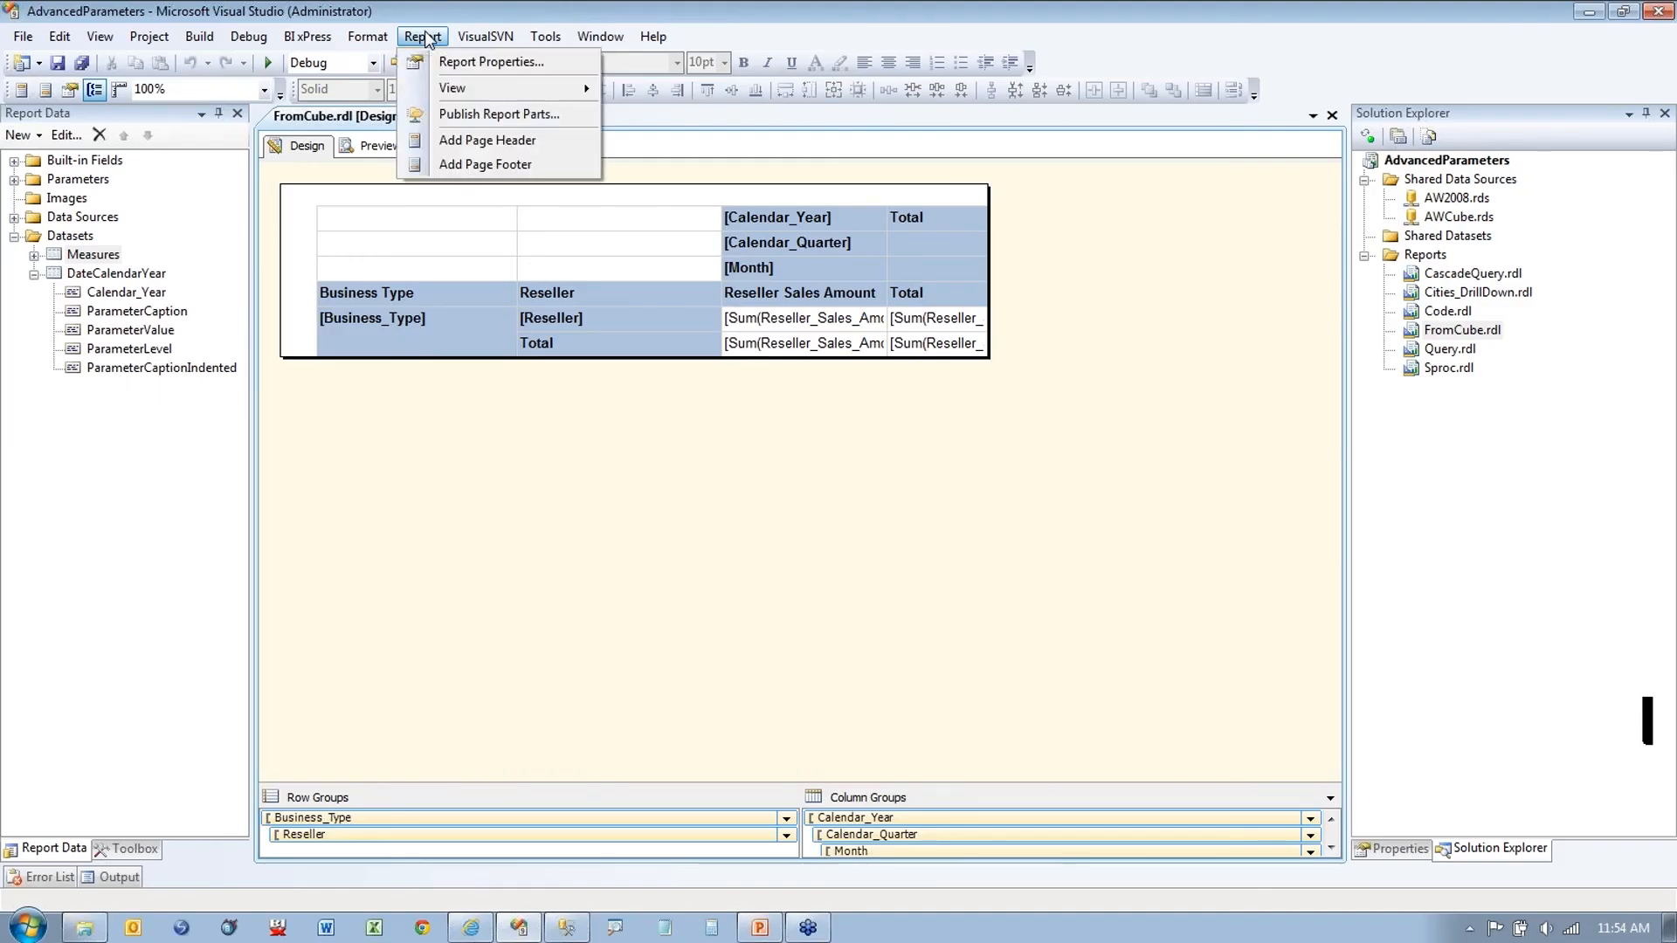
left_click(461, 68)
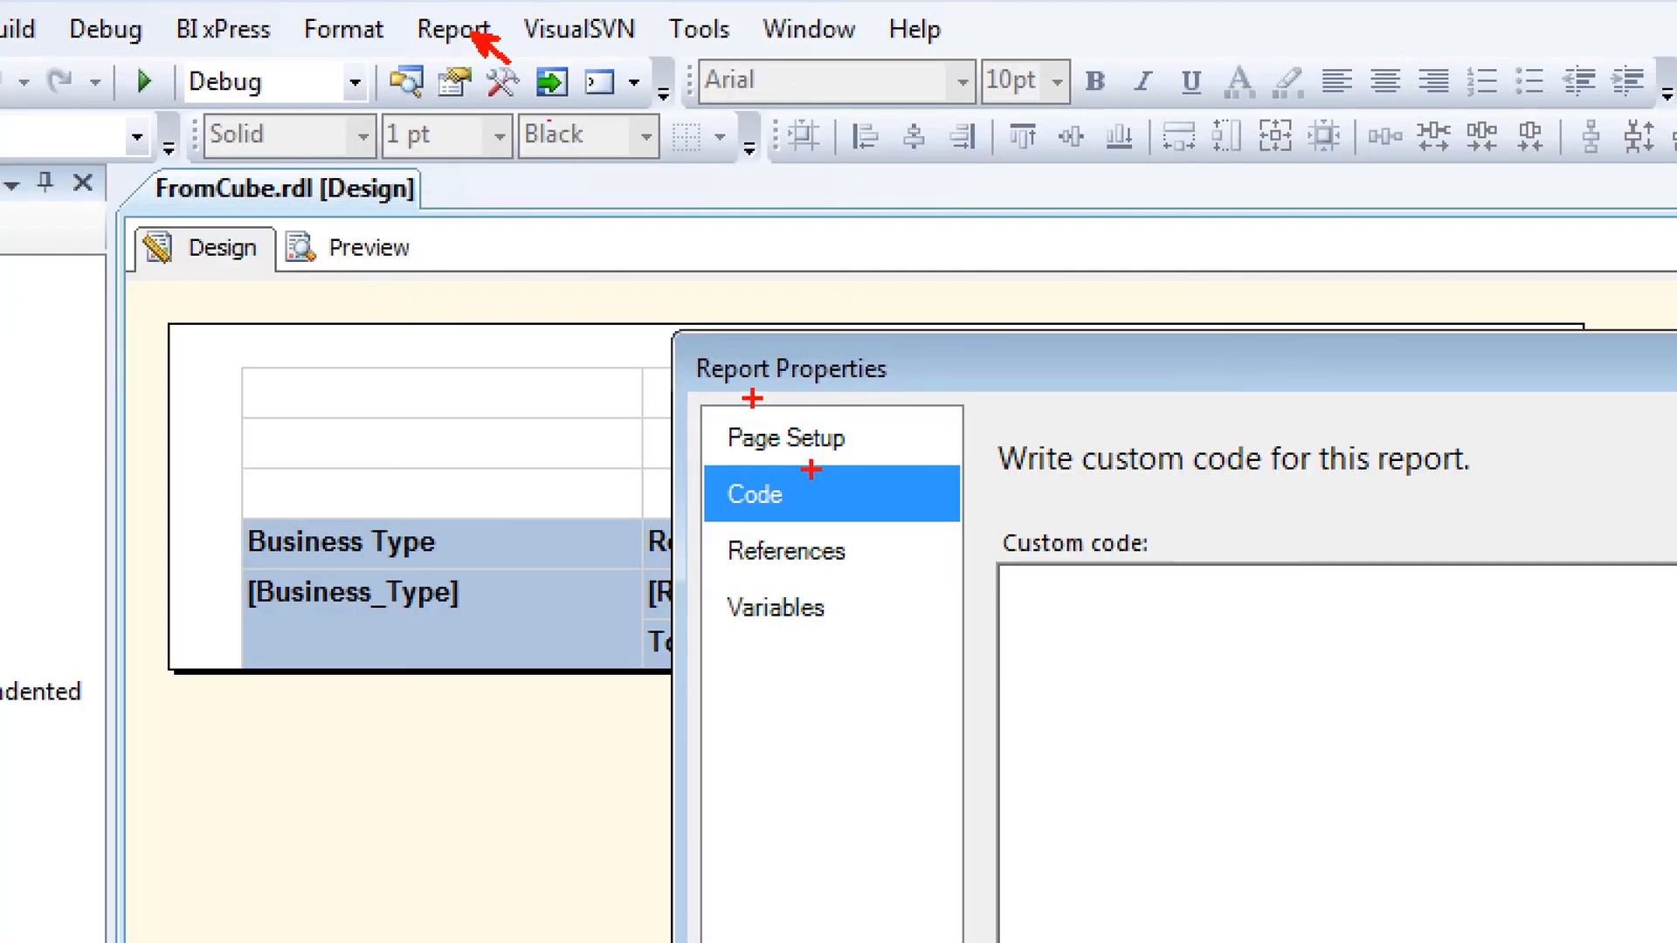
Step: Add and remove an empty assembly reference on the References page, then cancel Report Properties
left_click_drag(734, 399, 799, 392)
left_click_drag(750, 517, 847, 512)
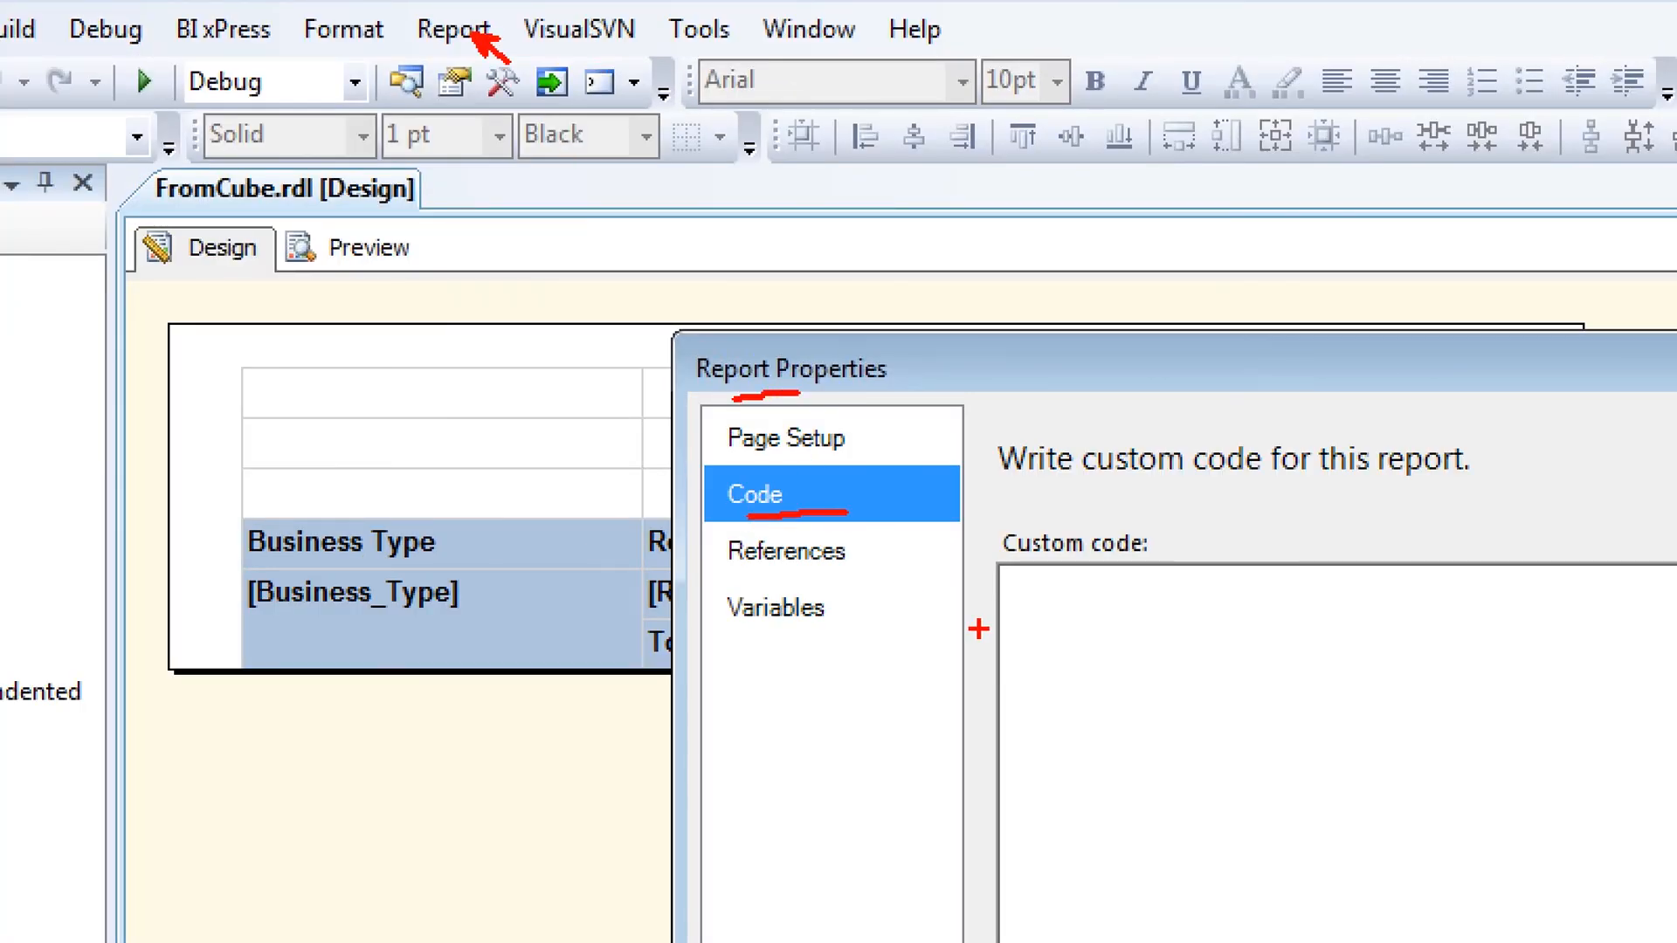
left_click_drag(1013, 599, 1064, 599)
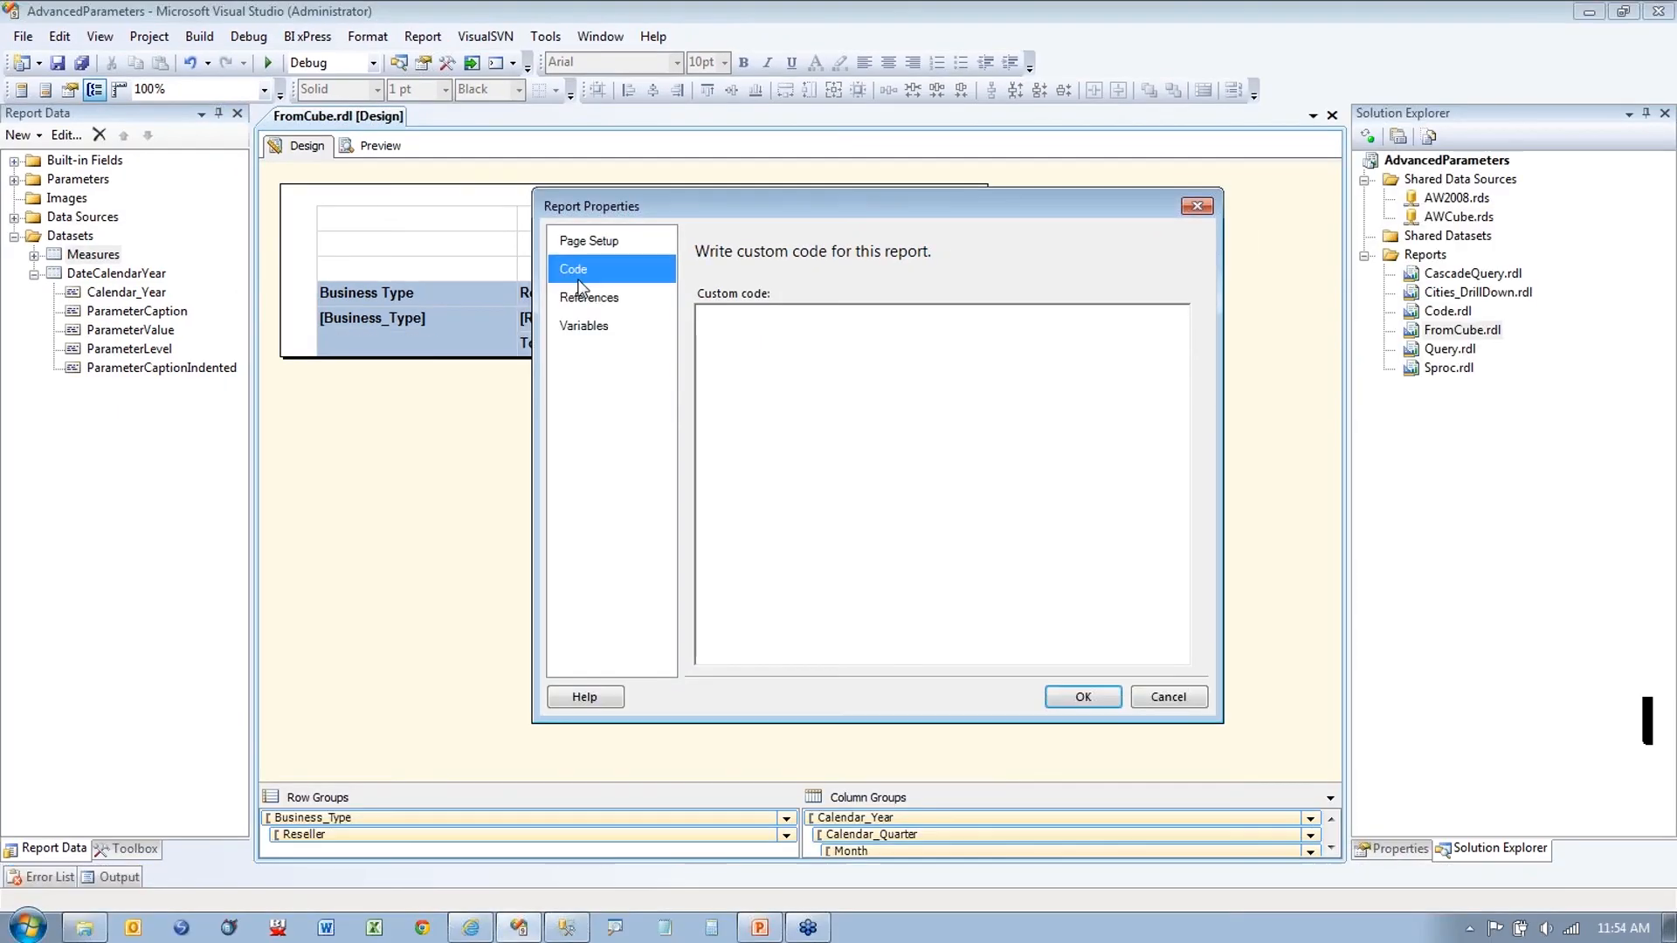
left_click(786, 551)
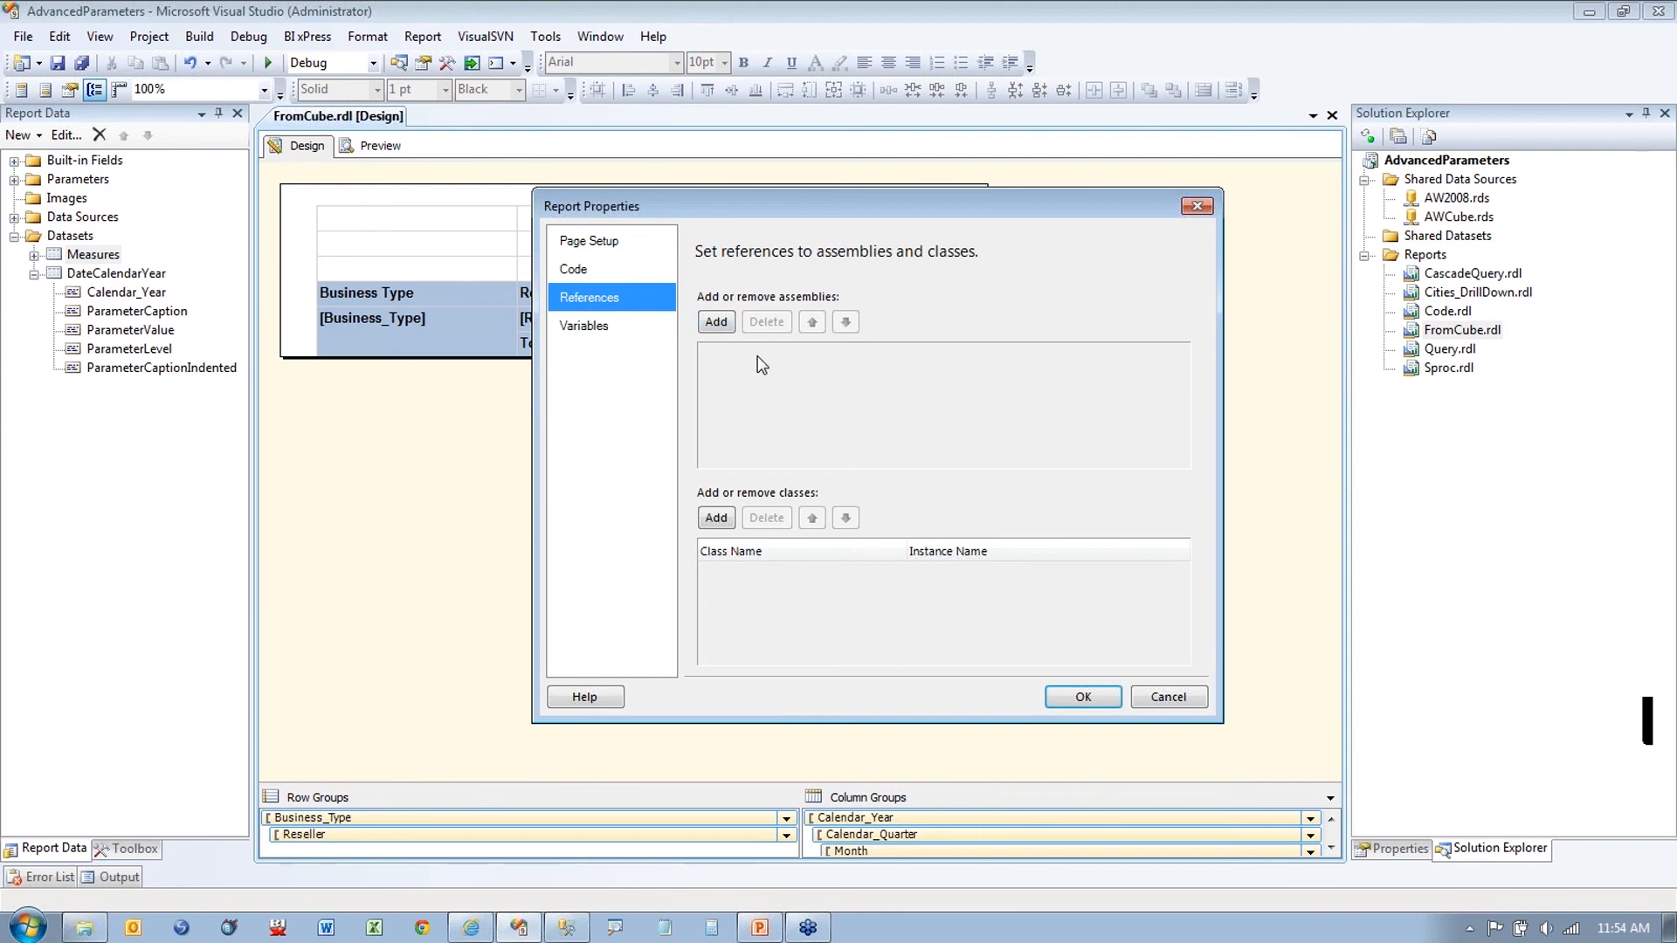
left_click(716, 321)
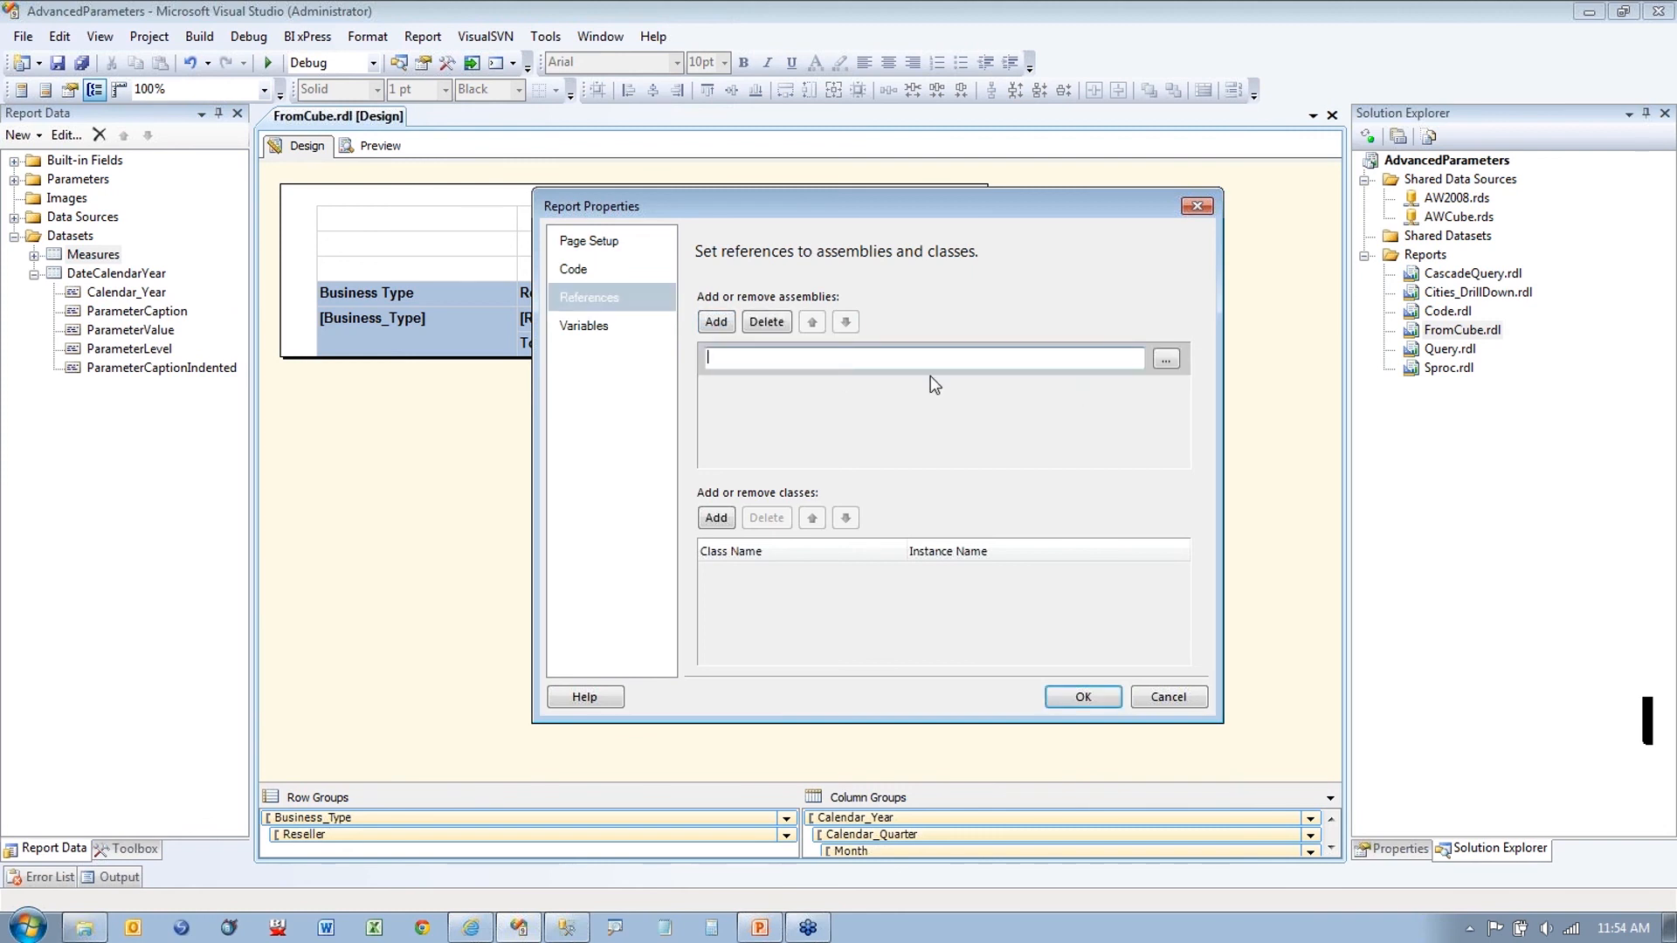
left_click(766, 322)
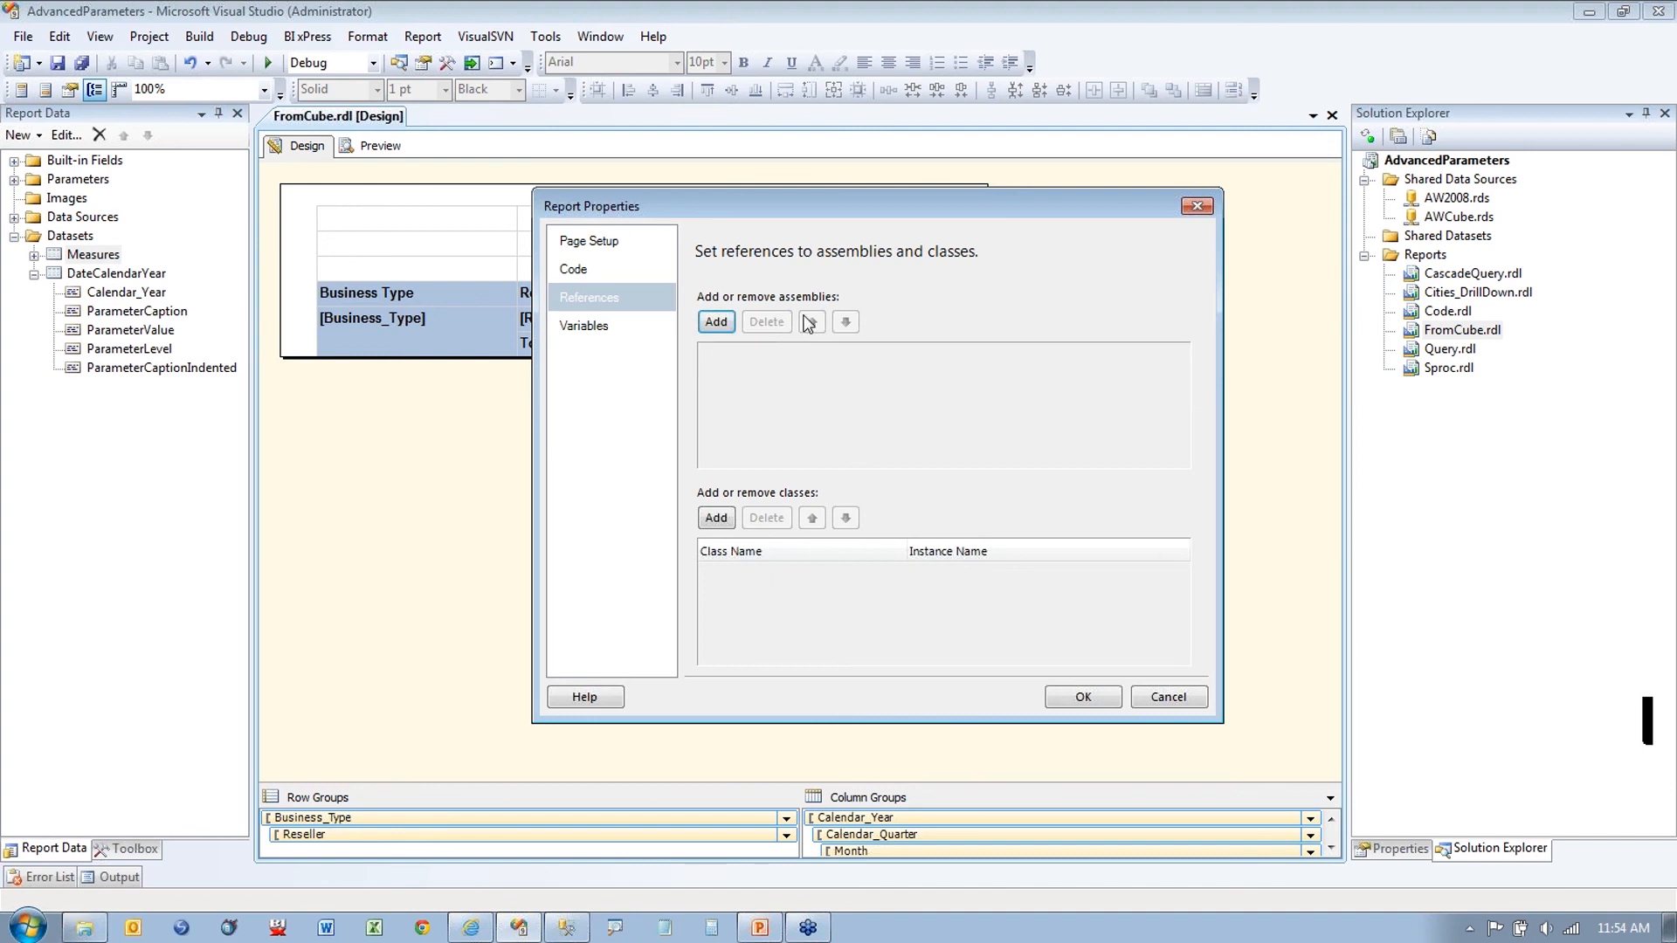
left_click(1179, 699)
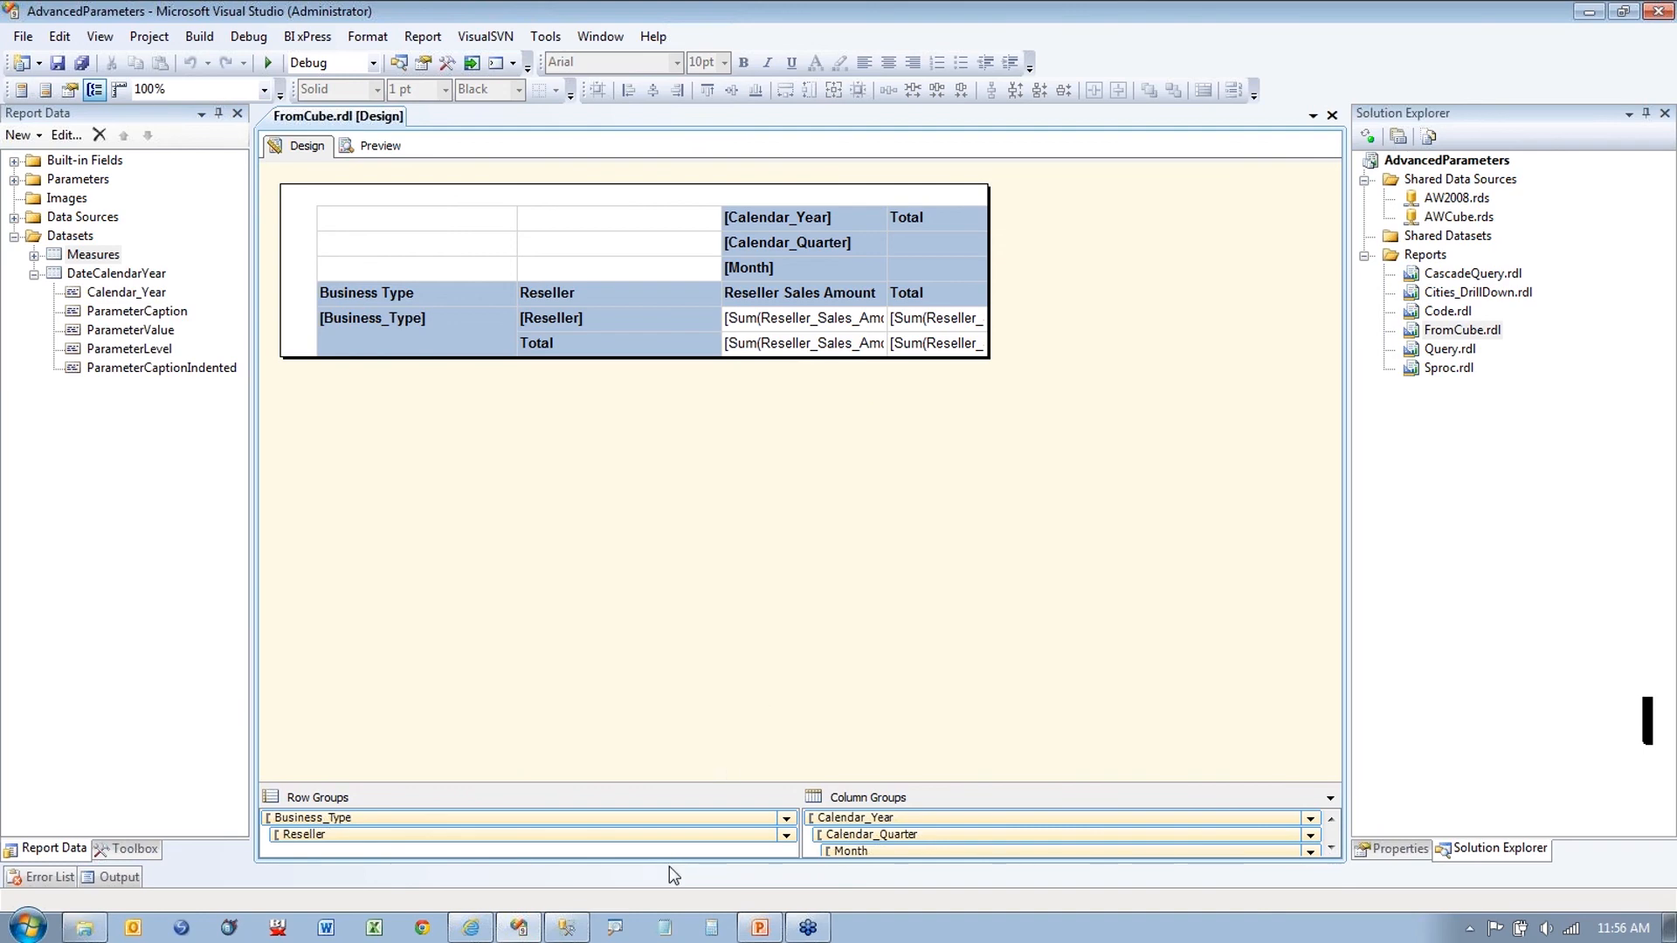
left_click(757, 929)
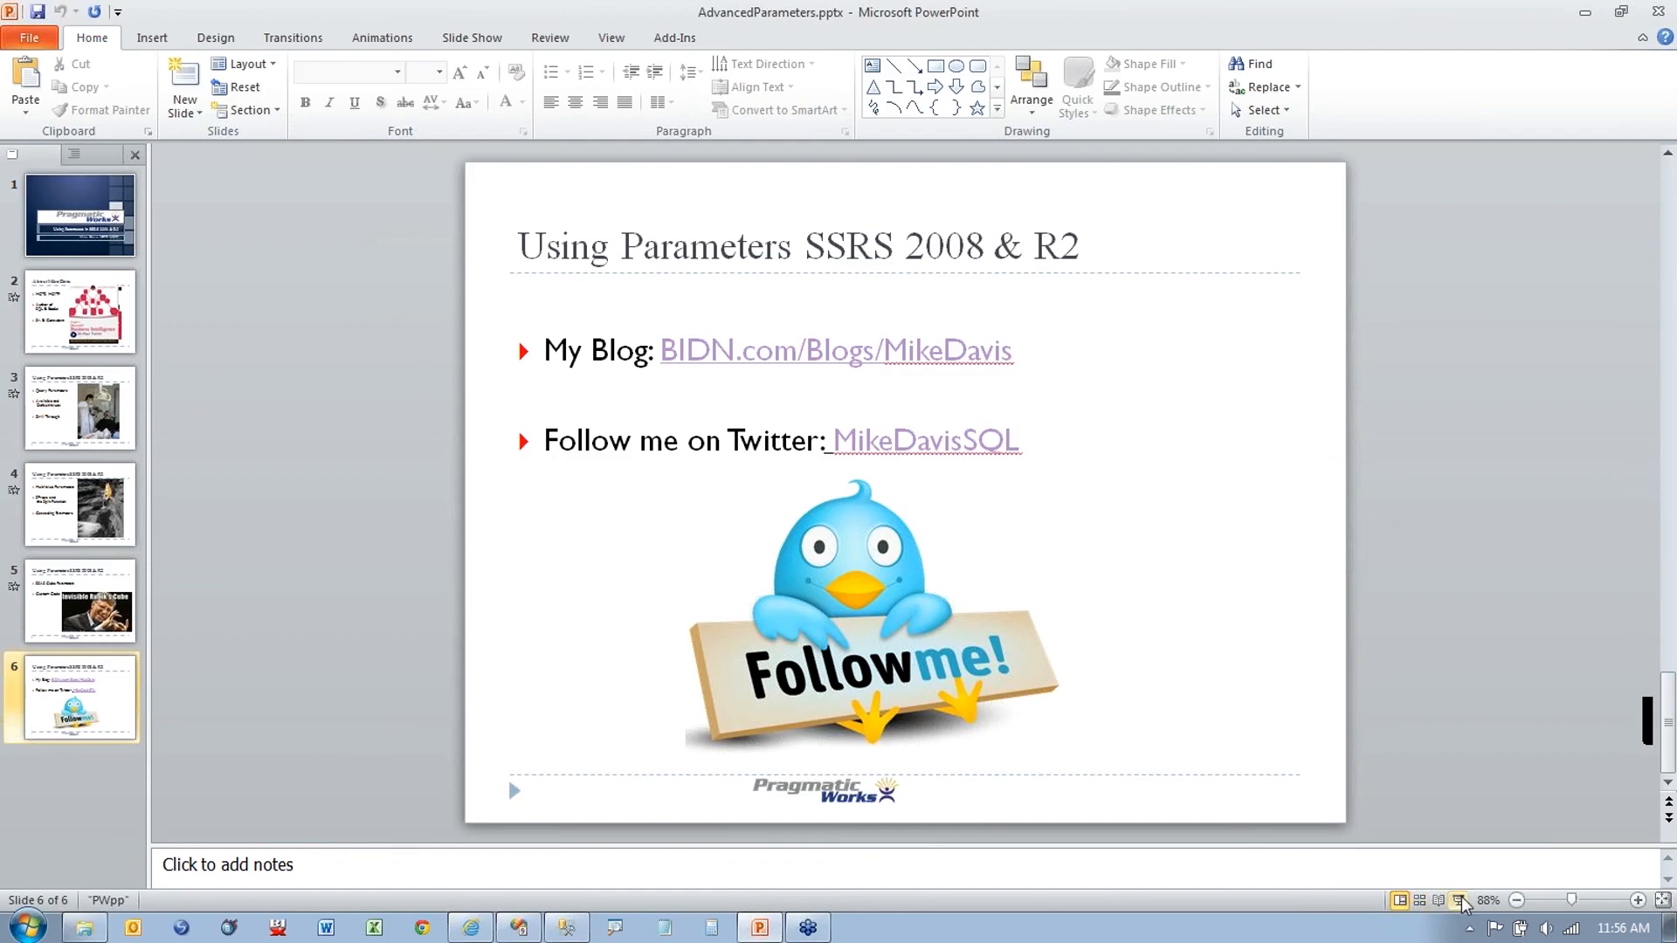
left_click(1458, 901)
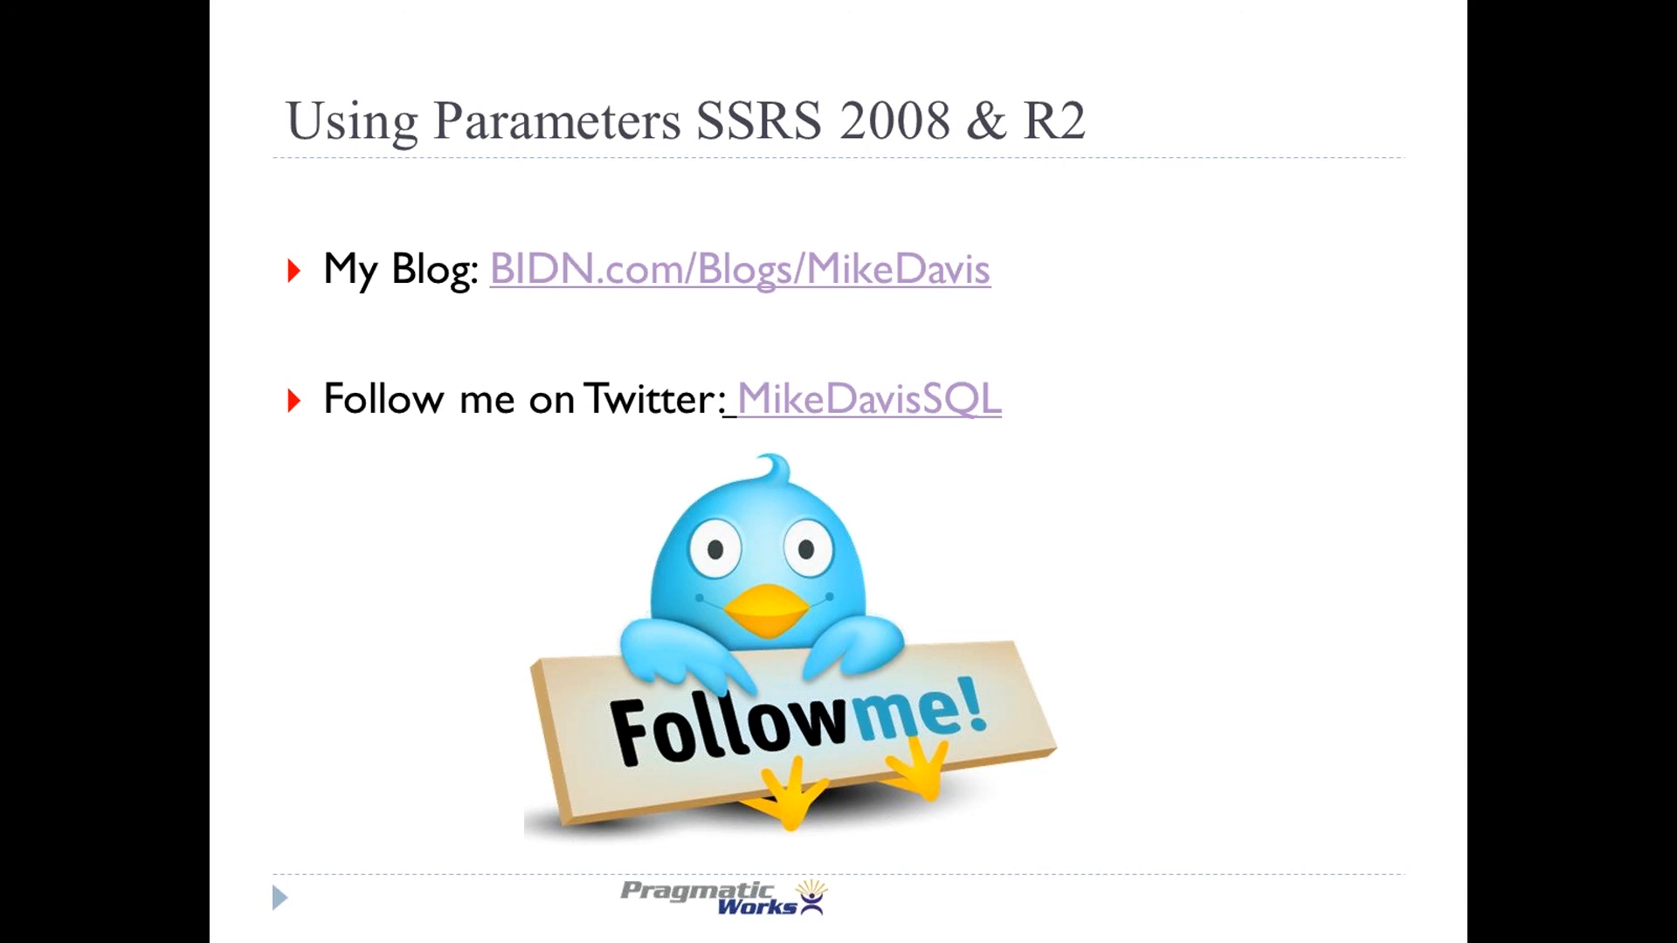
key("Escape")
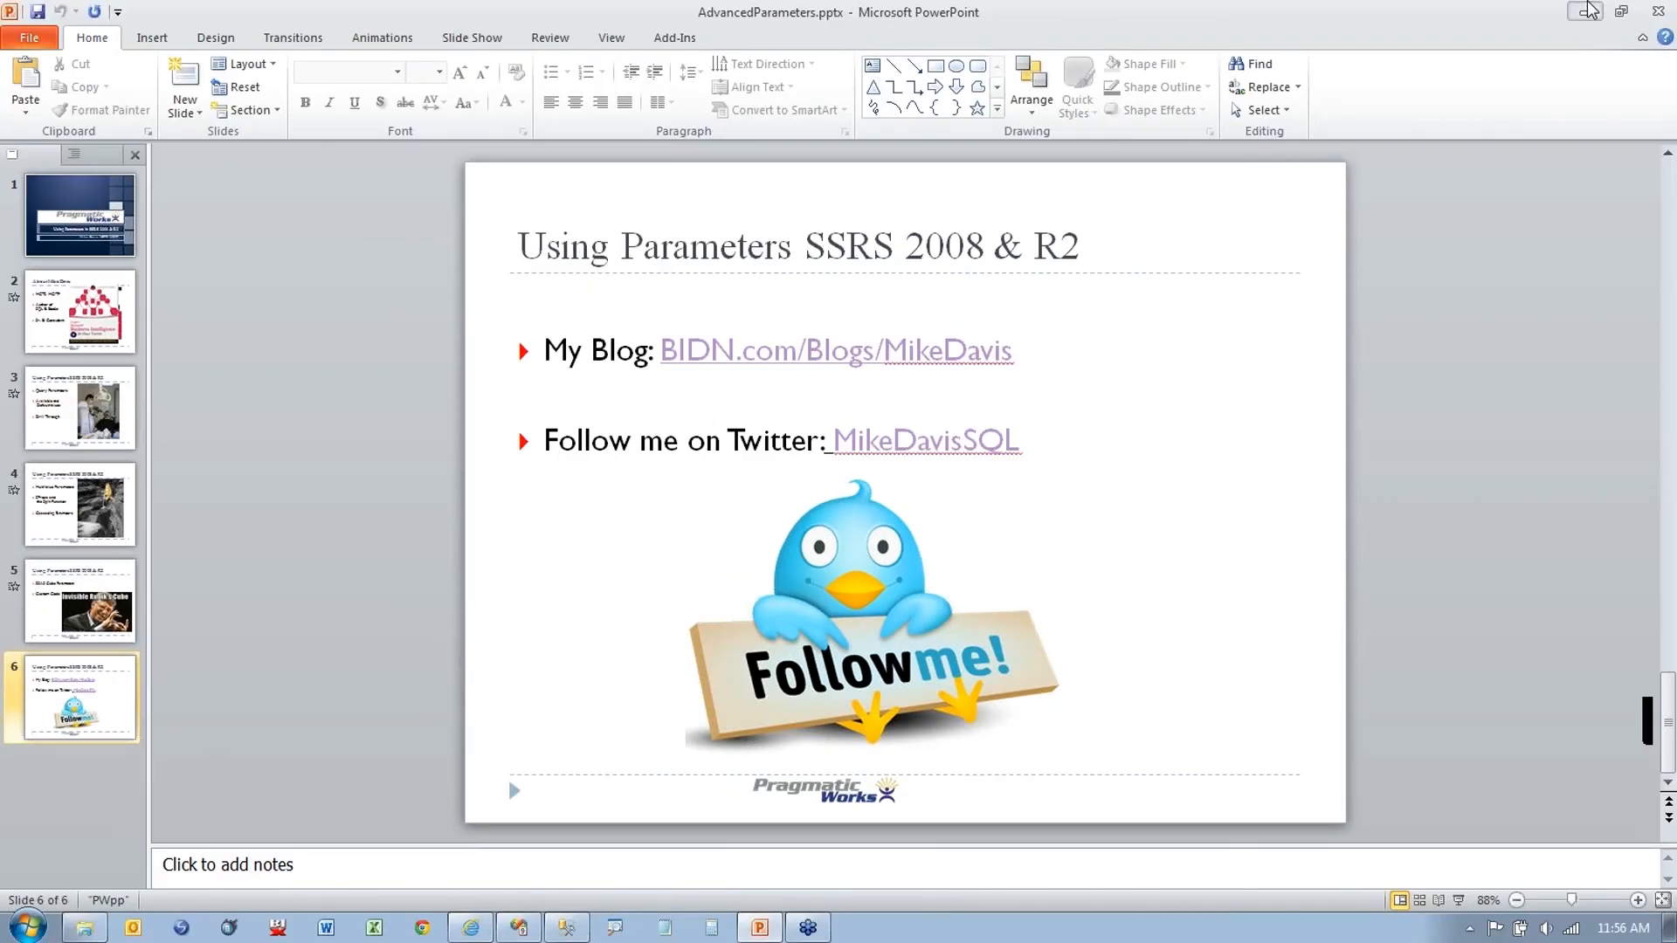
left_click(1585, 11)
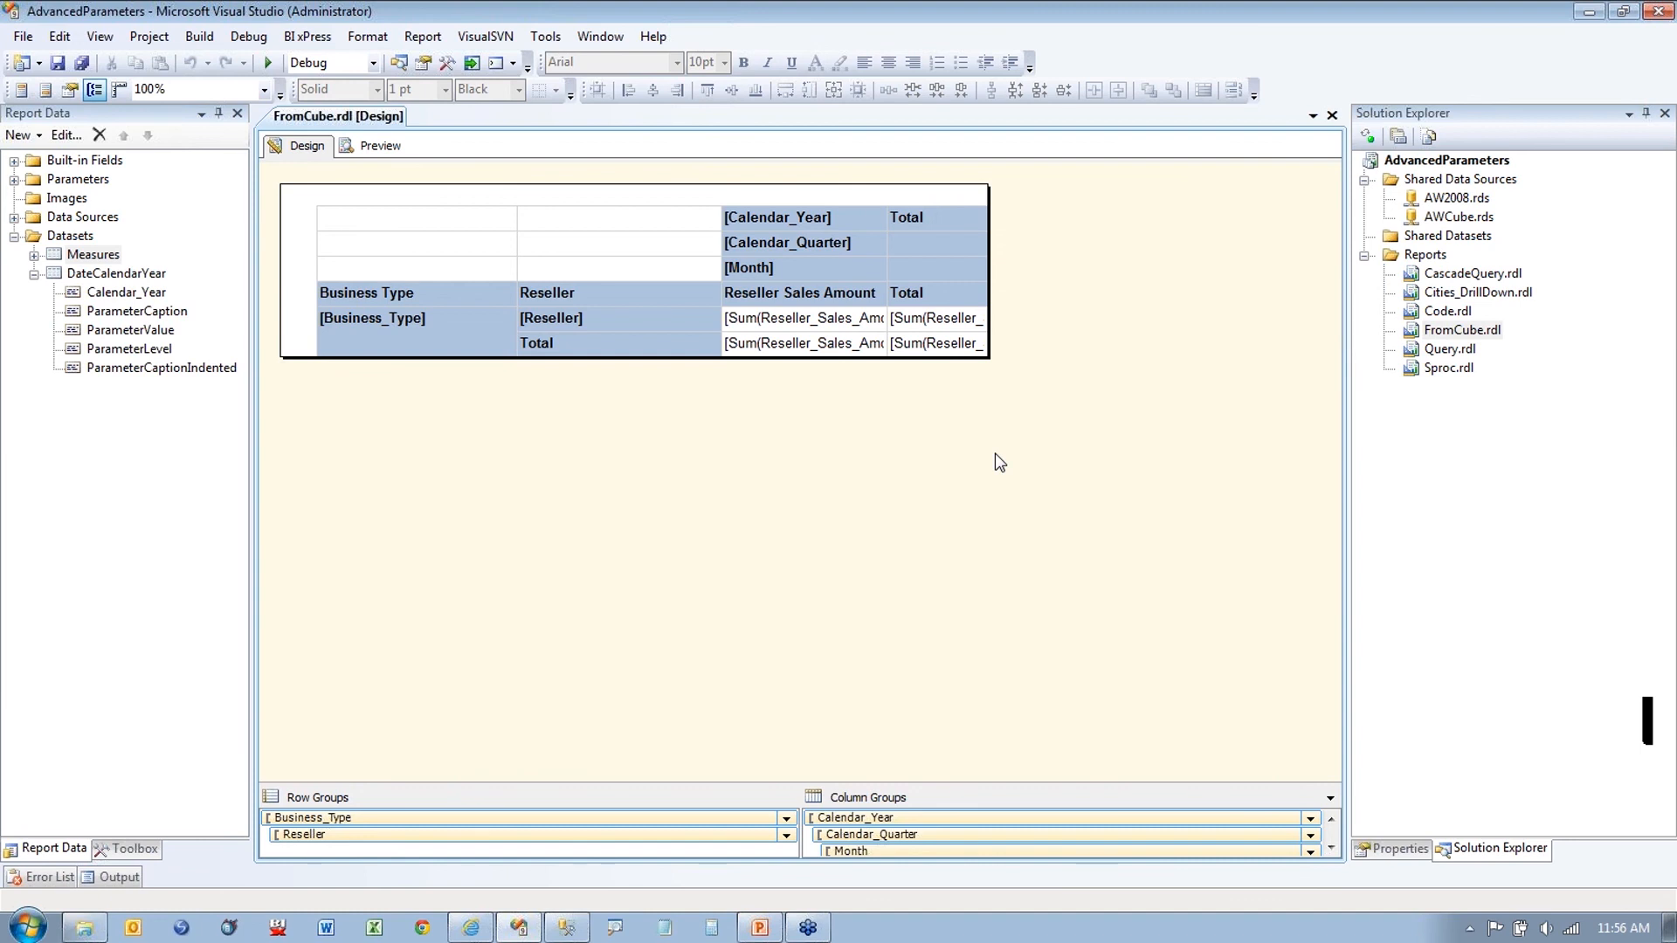
Step: Select the FromCube tablix and open its Tablix Properties at the Visibility page
left_click(411, 241)
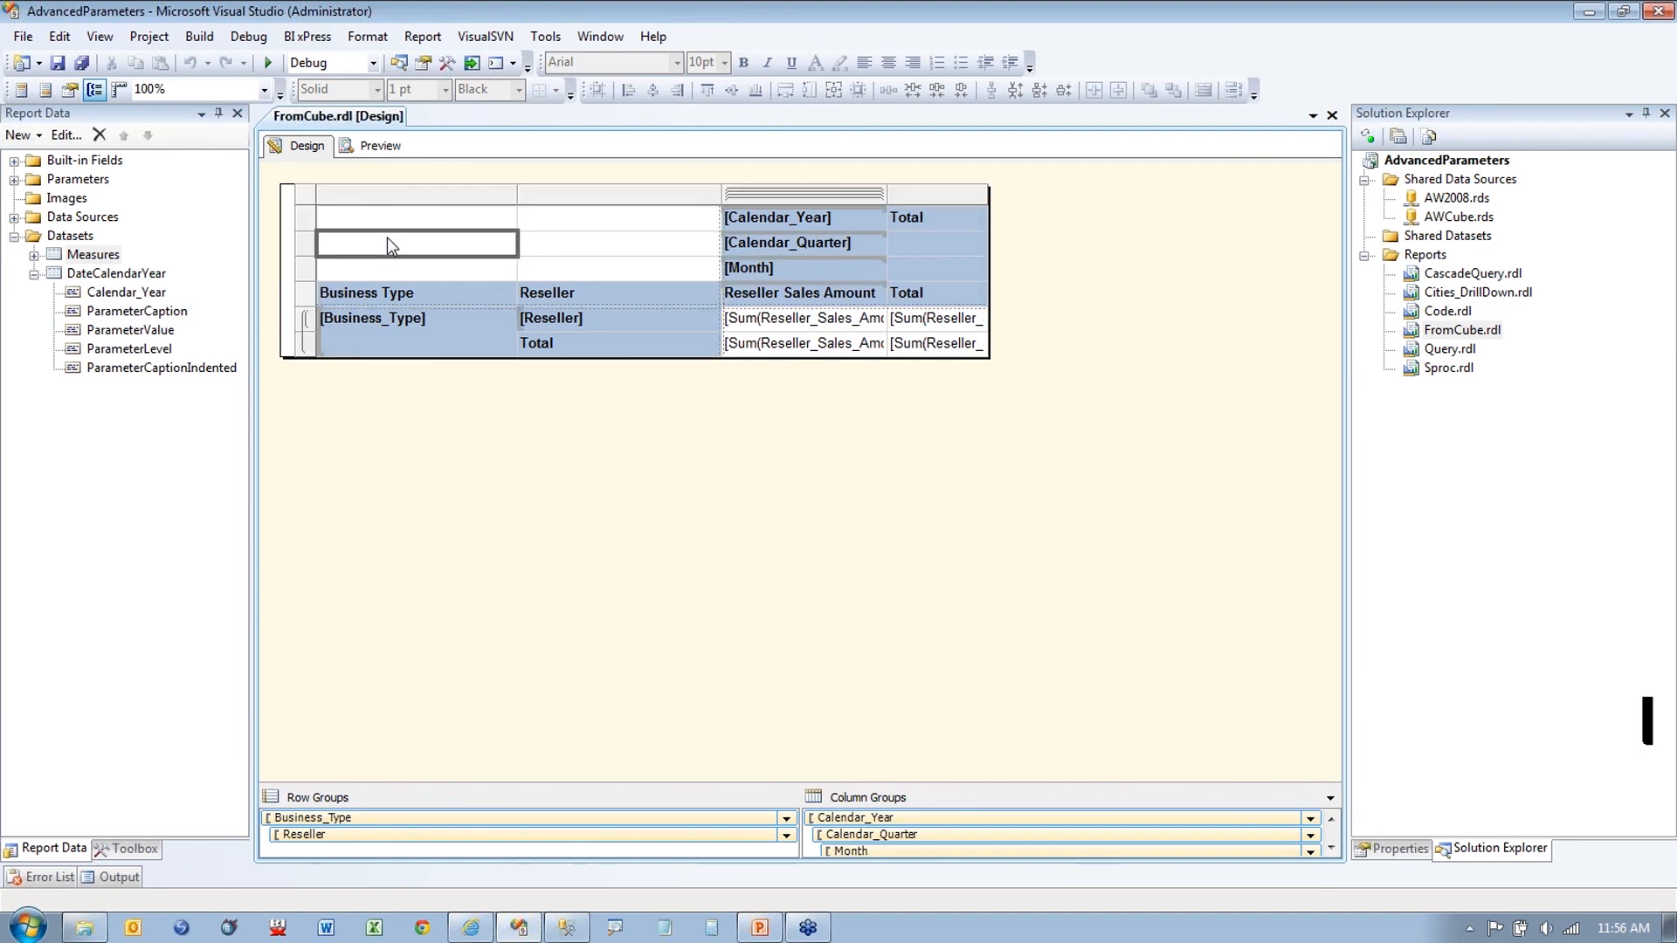
left_click(316, 207)
left_click(407, 260)
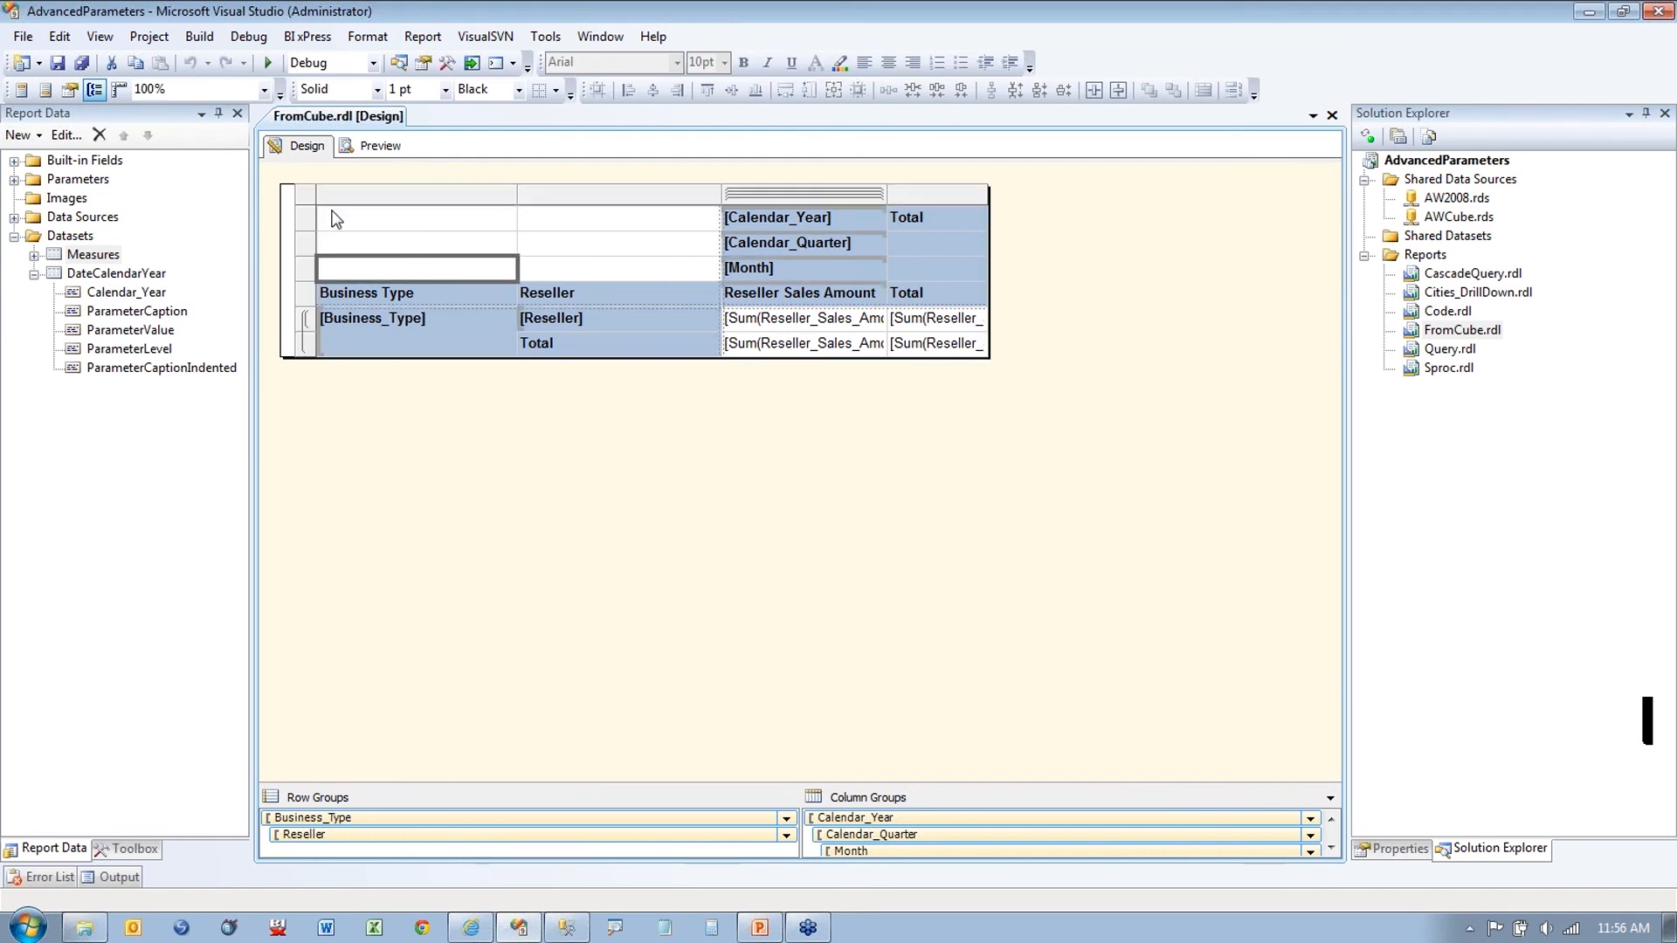
right_click(308, 194)
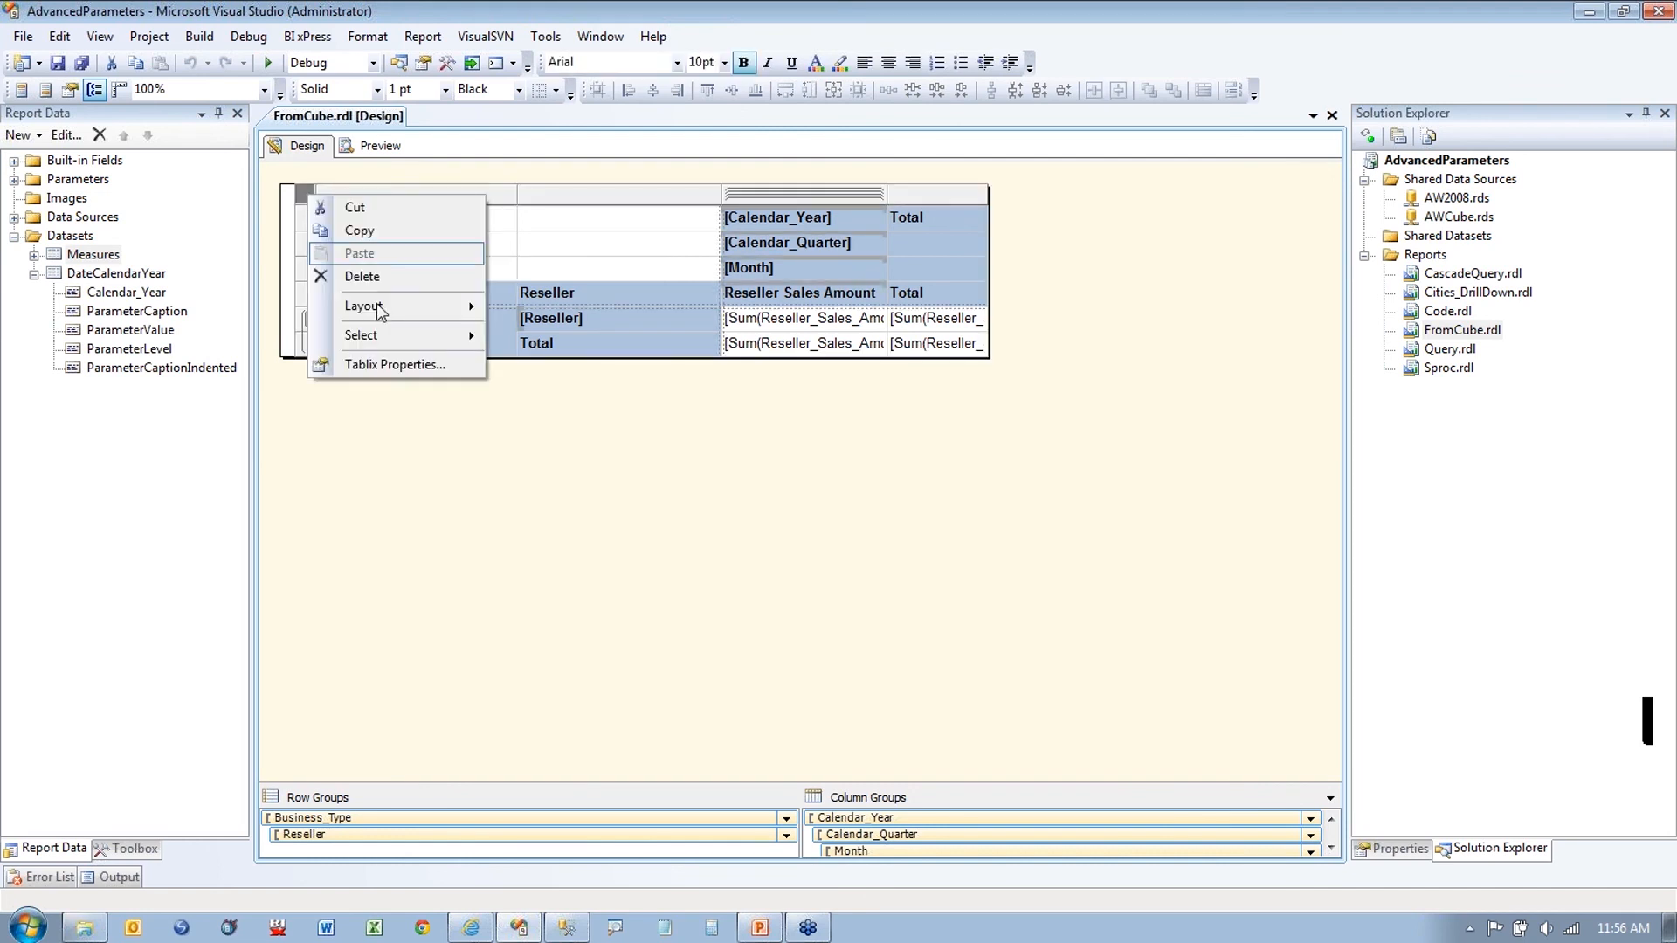
left_click(376, 360)
left_click(593, 252)
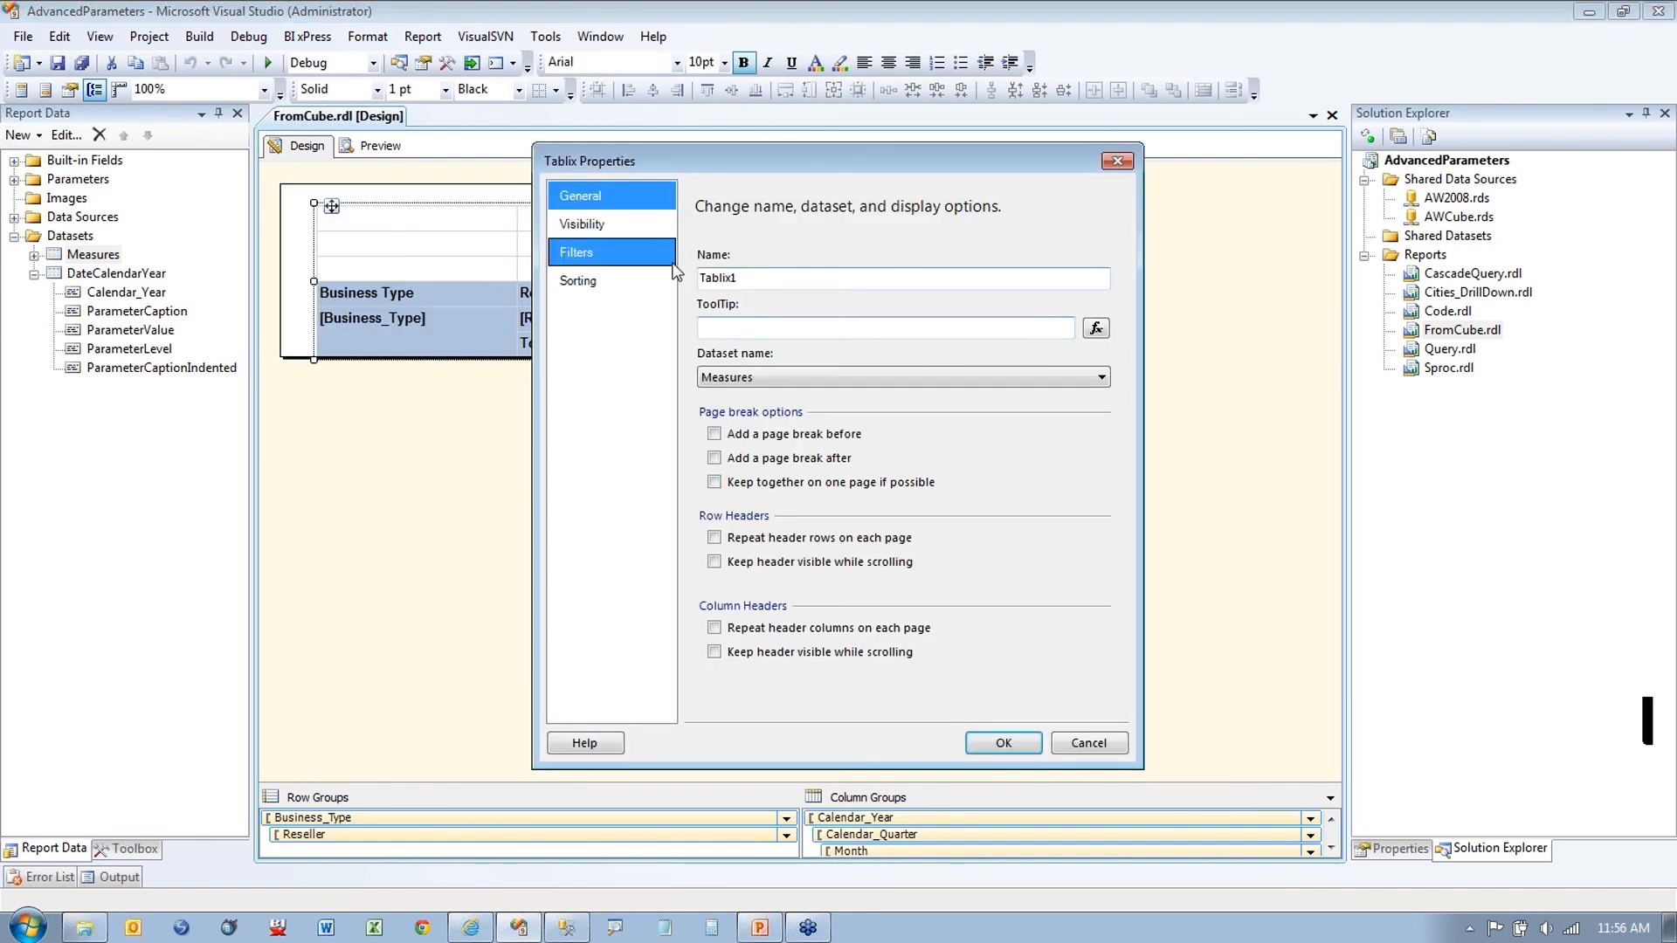
left_click(617, 230)
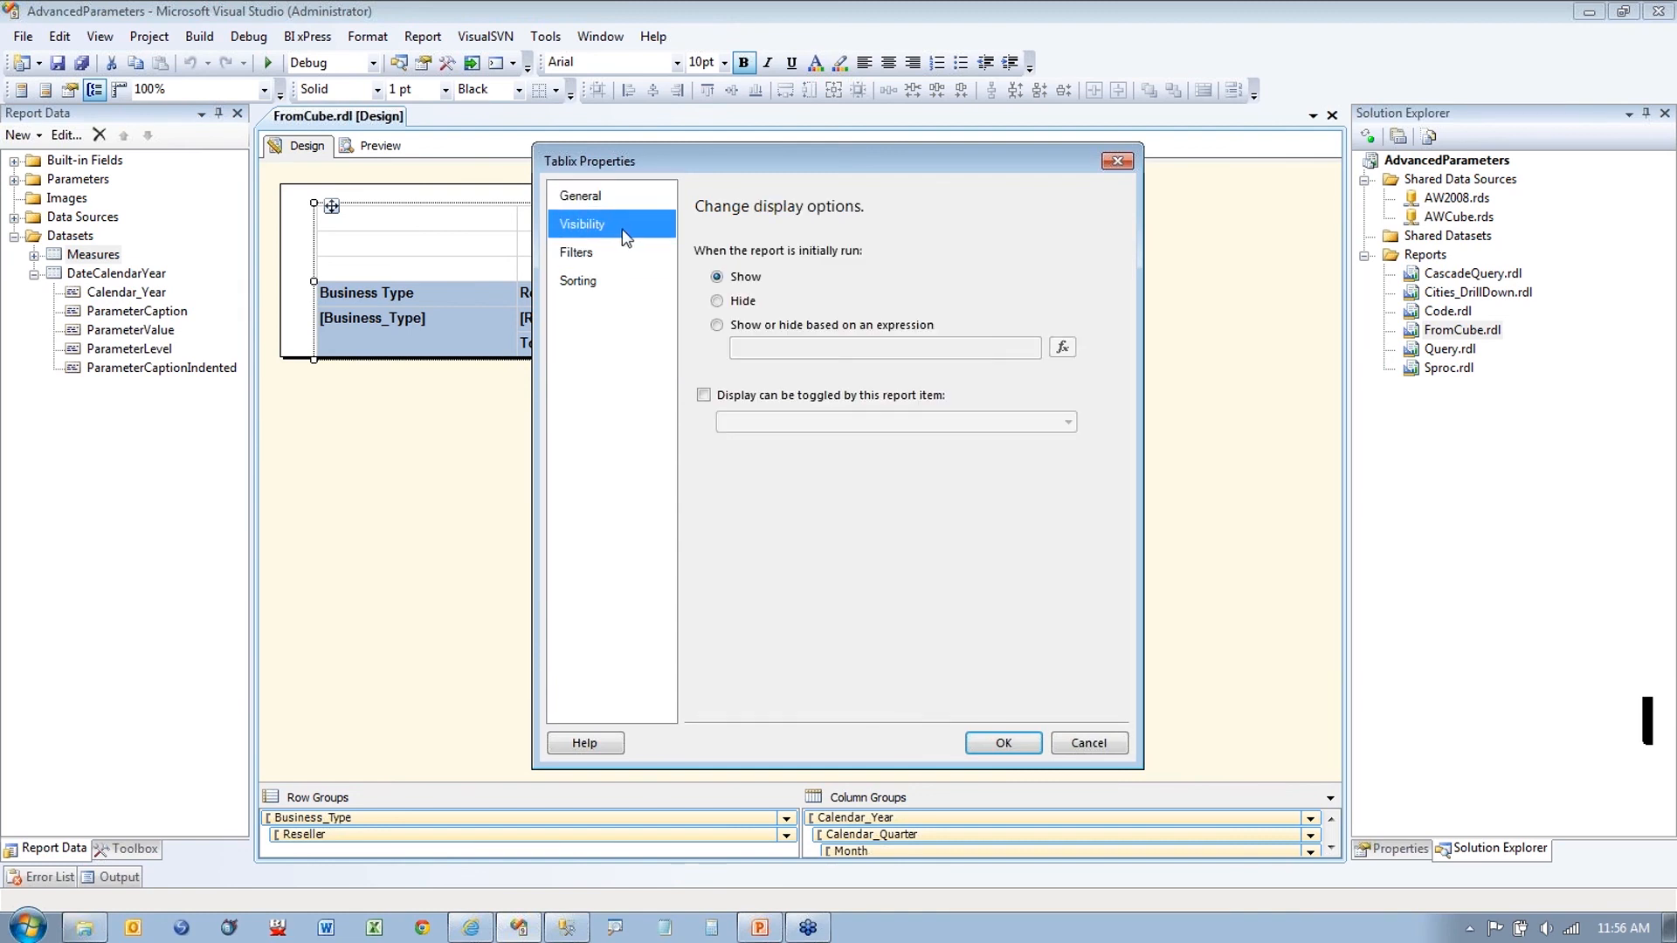
Step: Browse dataset fields in the Hidden expression editor, then cancel it and Tablix Properties
left_click(761, 324)
left_click(1062, 348)
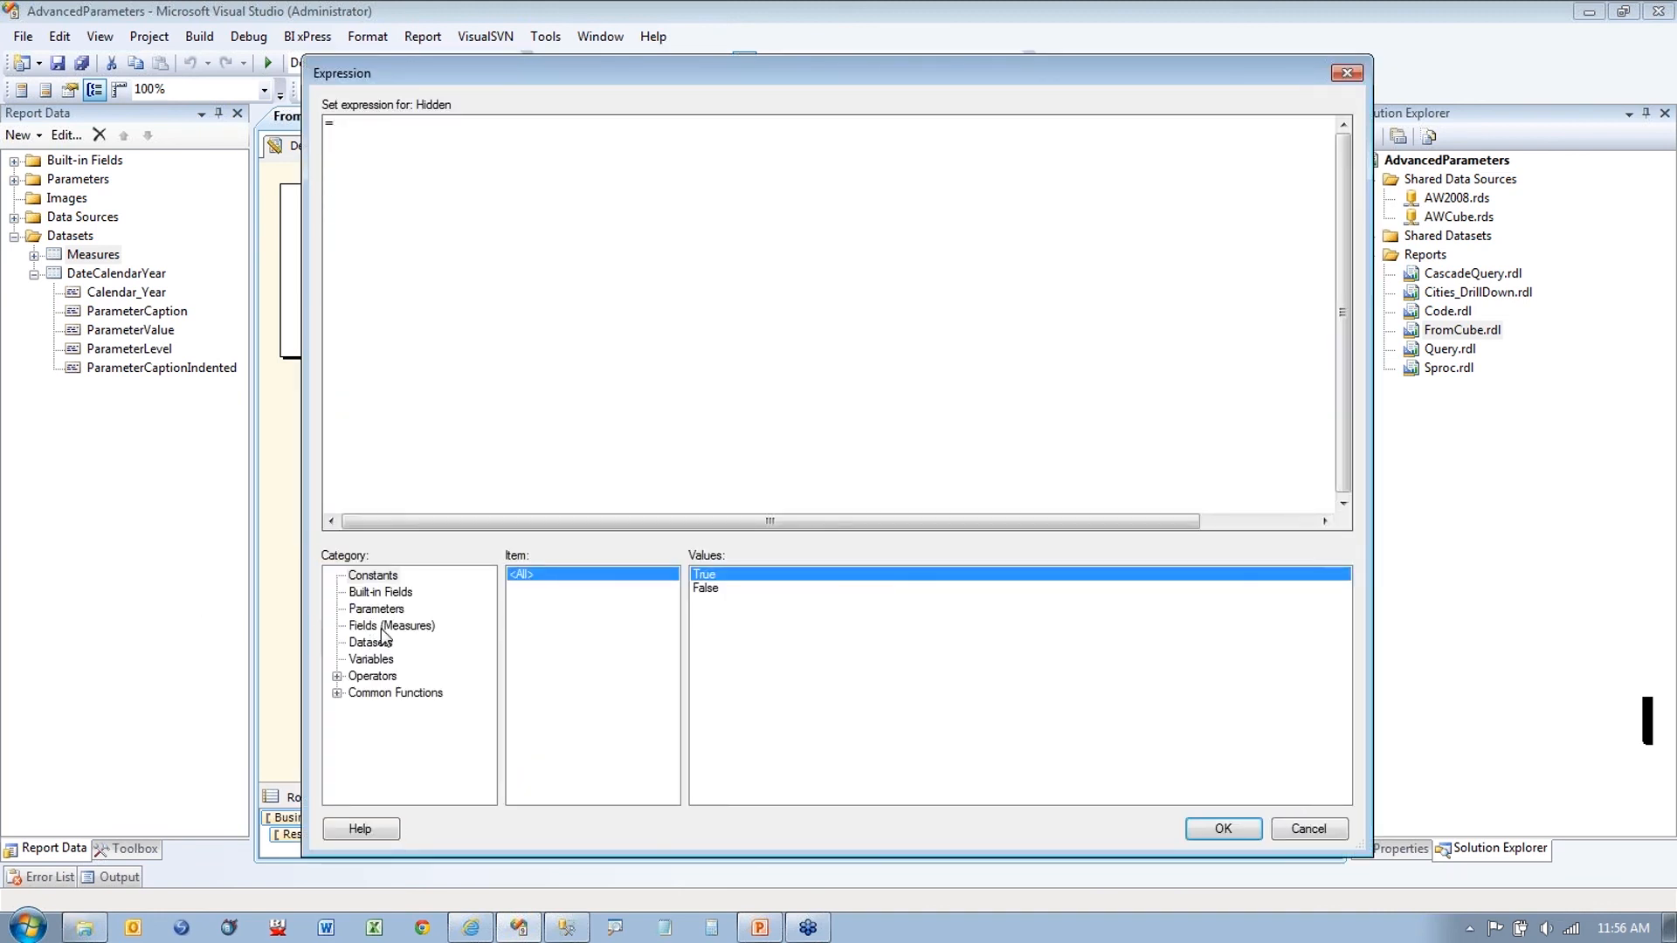
left_click(373, 644)
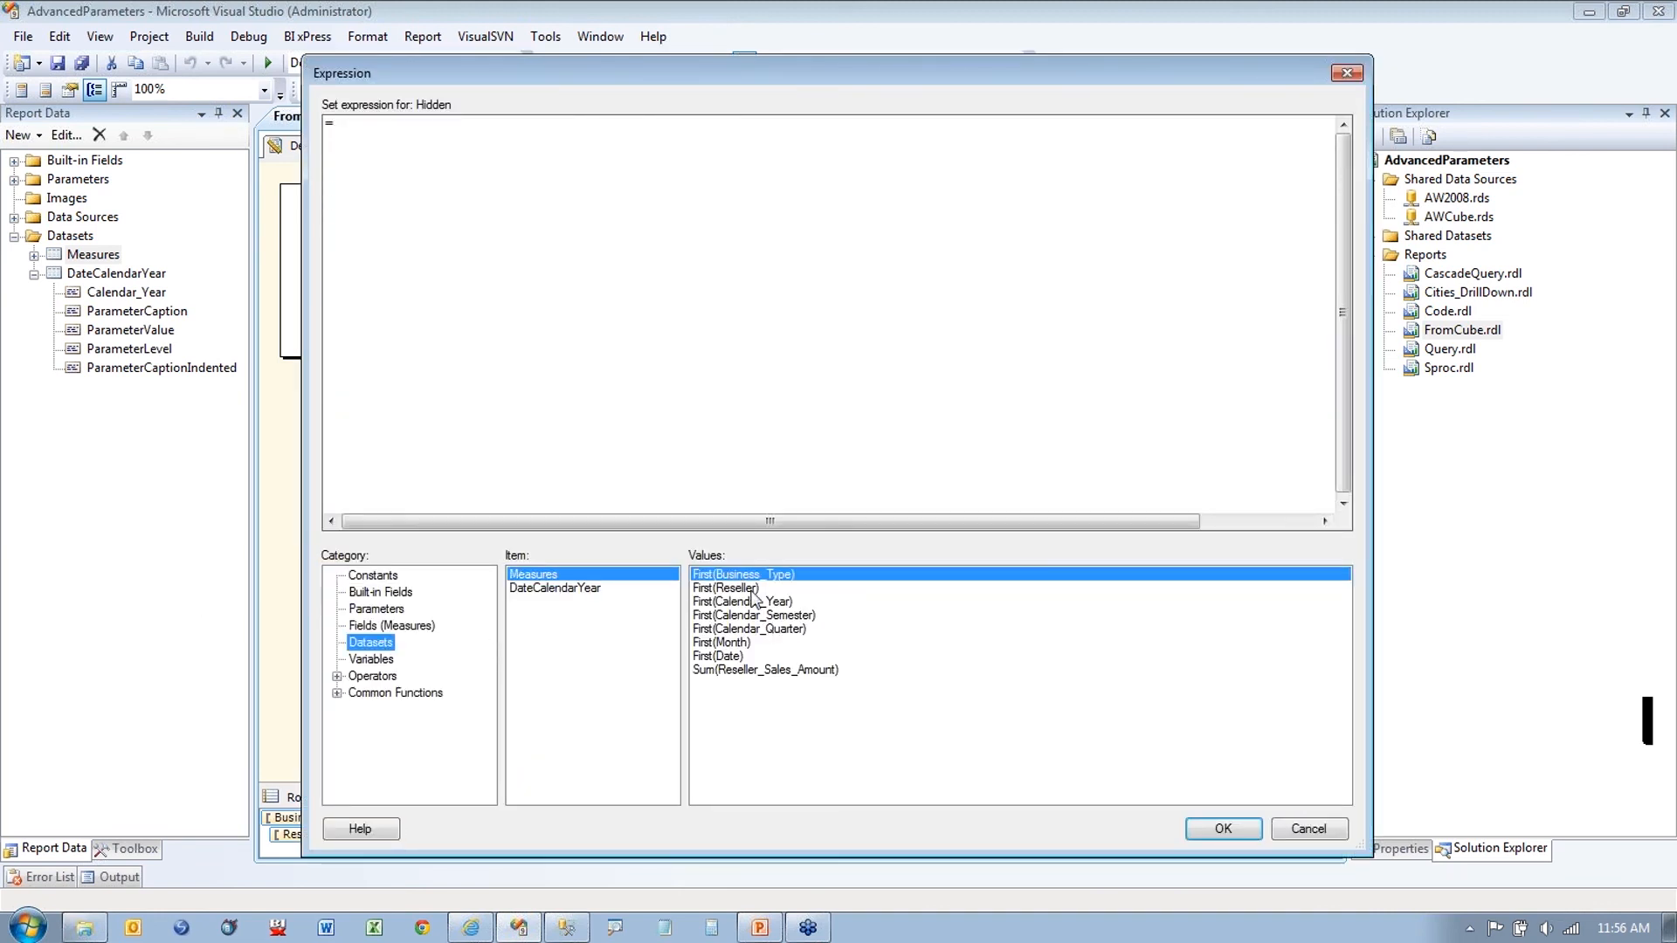
left_click(1327, 831)
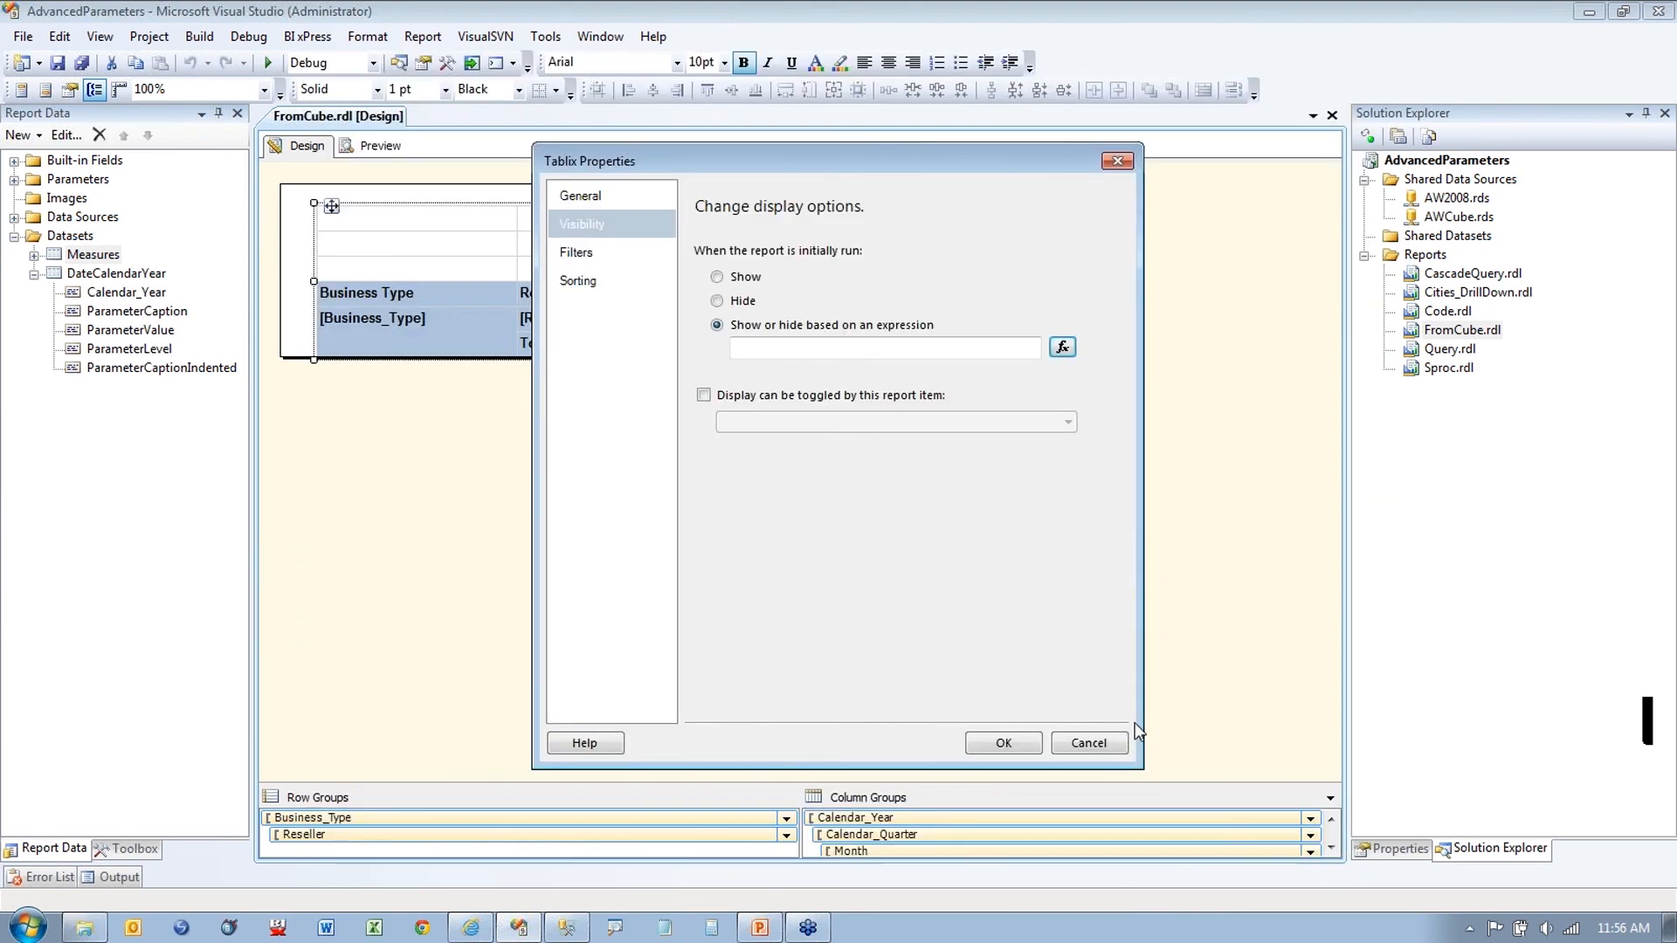
left_click(1085, 741)
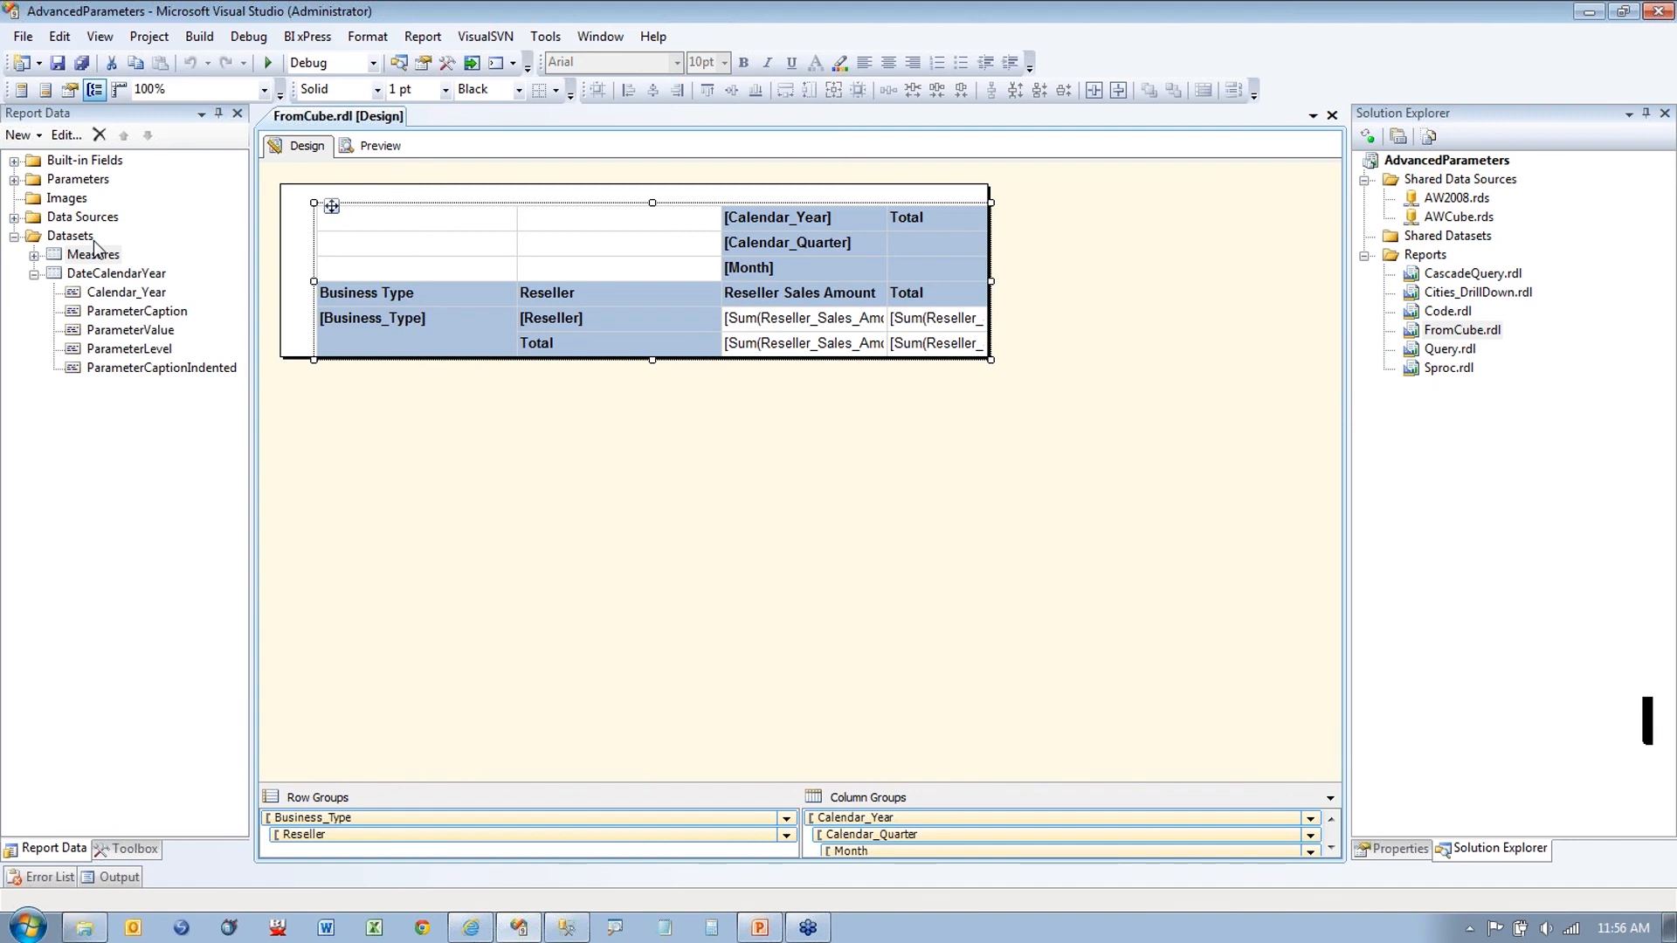
left_click(417, 225)
Step: Set the tablix's visibility to show or hide based on an expression and open the editor
right_click(303, 199)
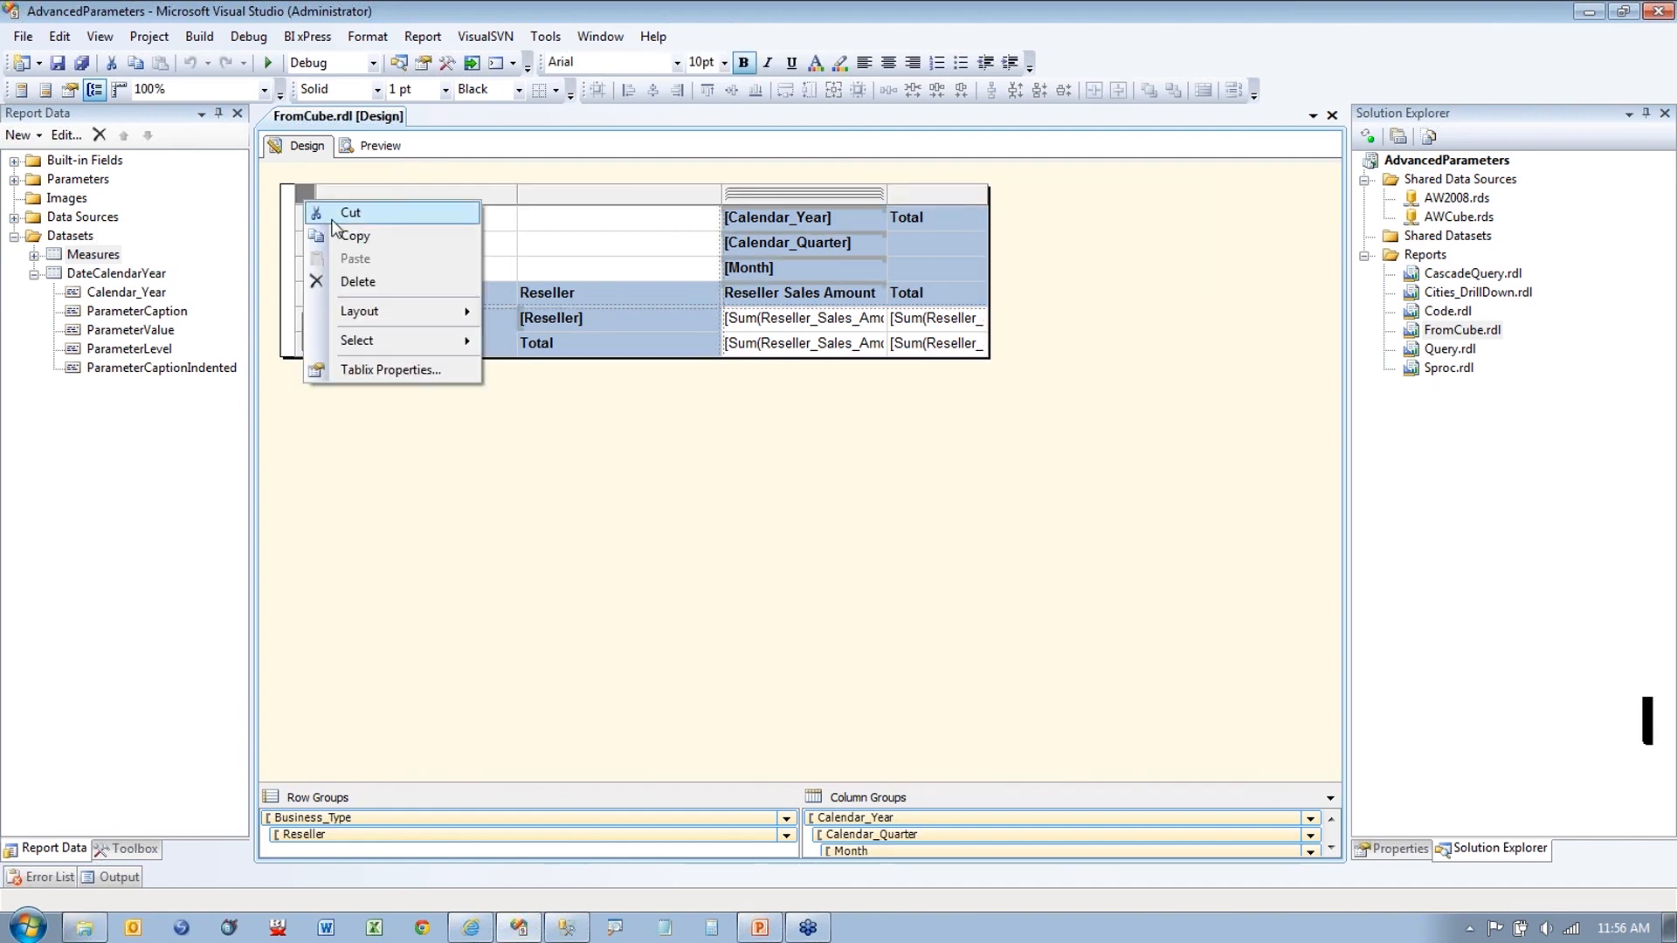
left_click(376, 370)
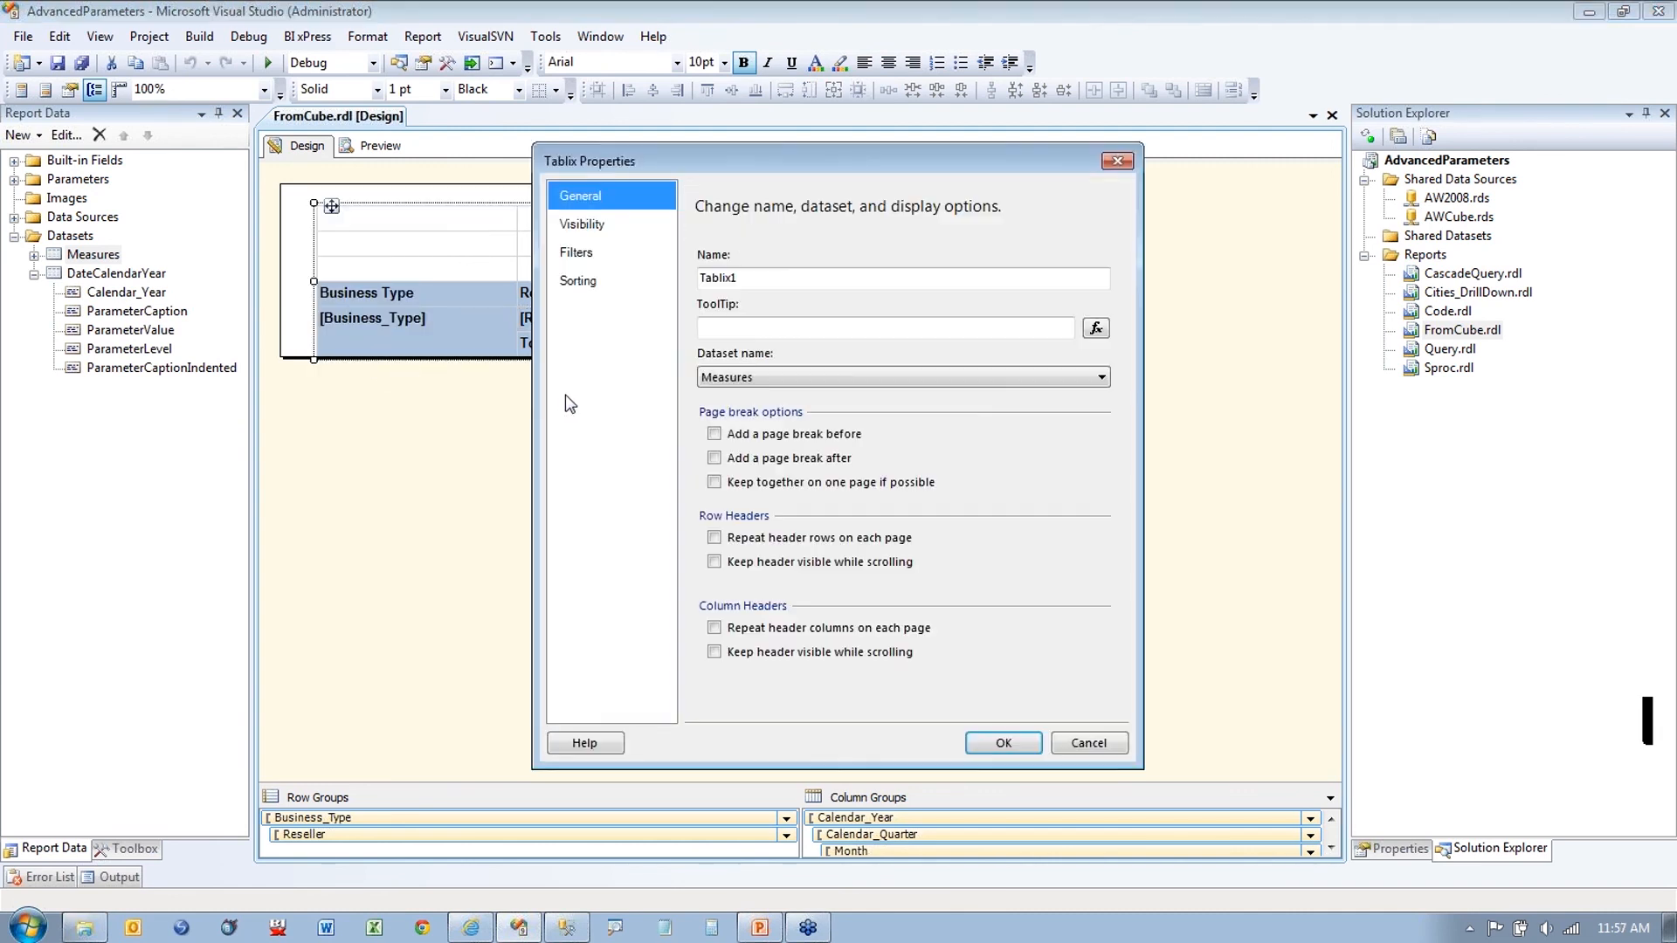
left_click(583, 225)
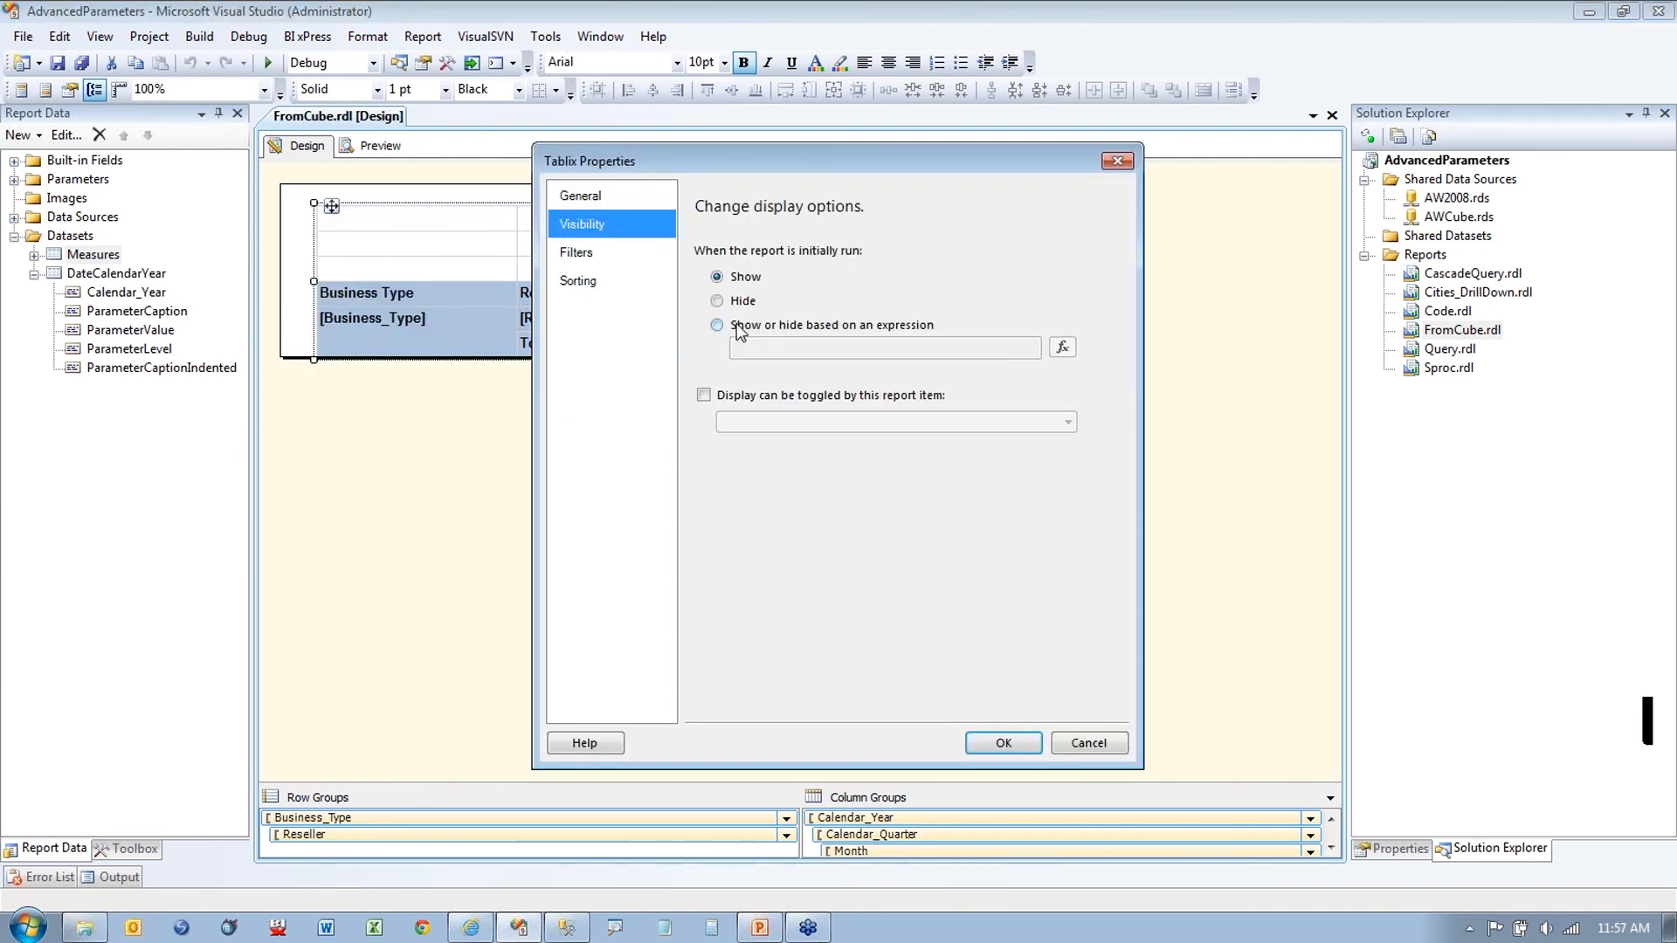
left_click(738, 327)
left_click(1062, 346)
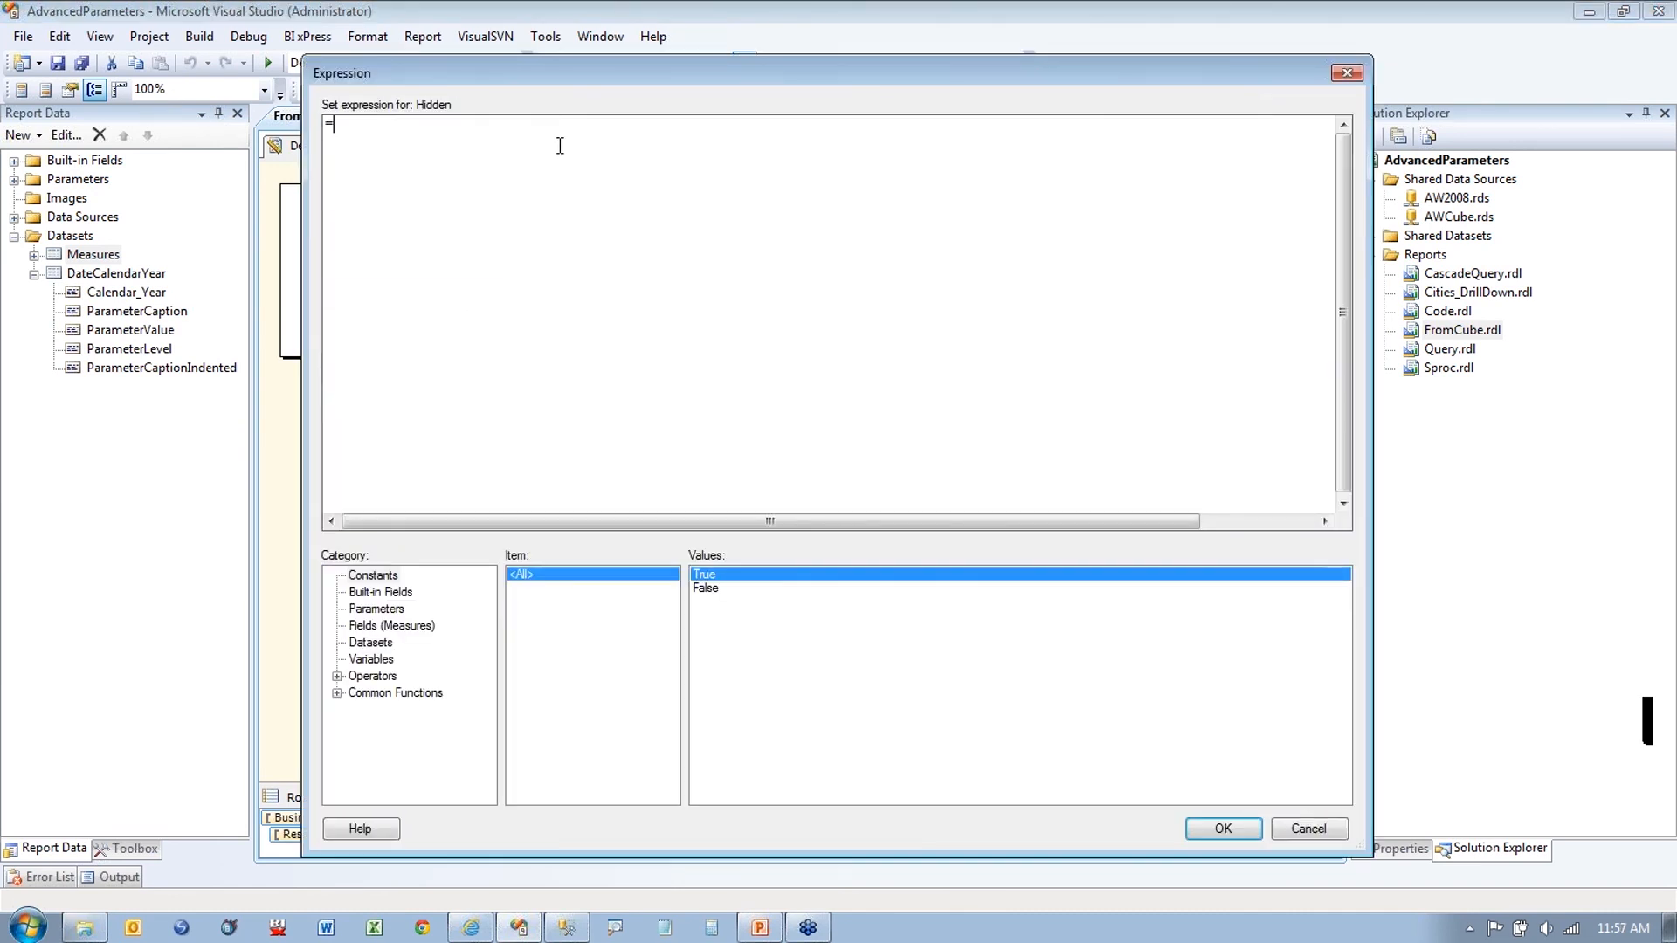
Step: Enter =iif(First(Fields!Date.Value, "Measures") = 0, true, false) as the Hidden expression and apply
type("iif(")
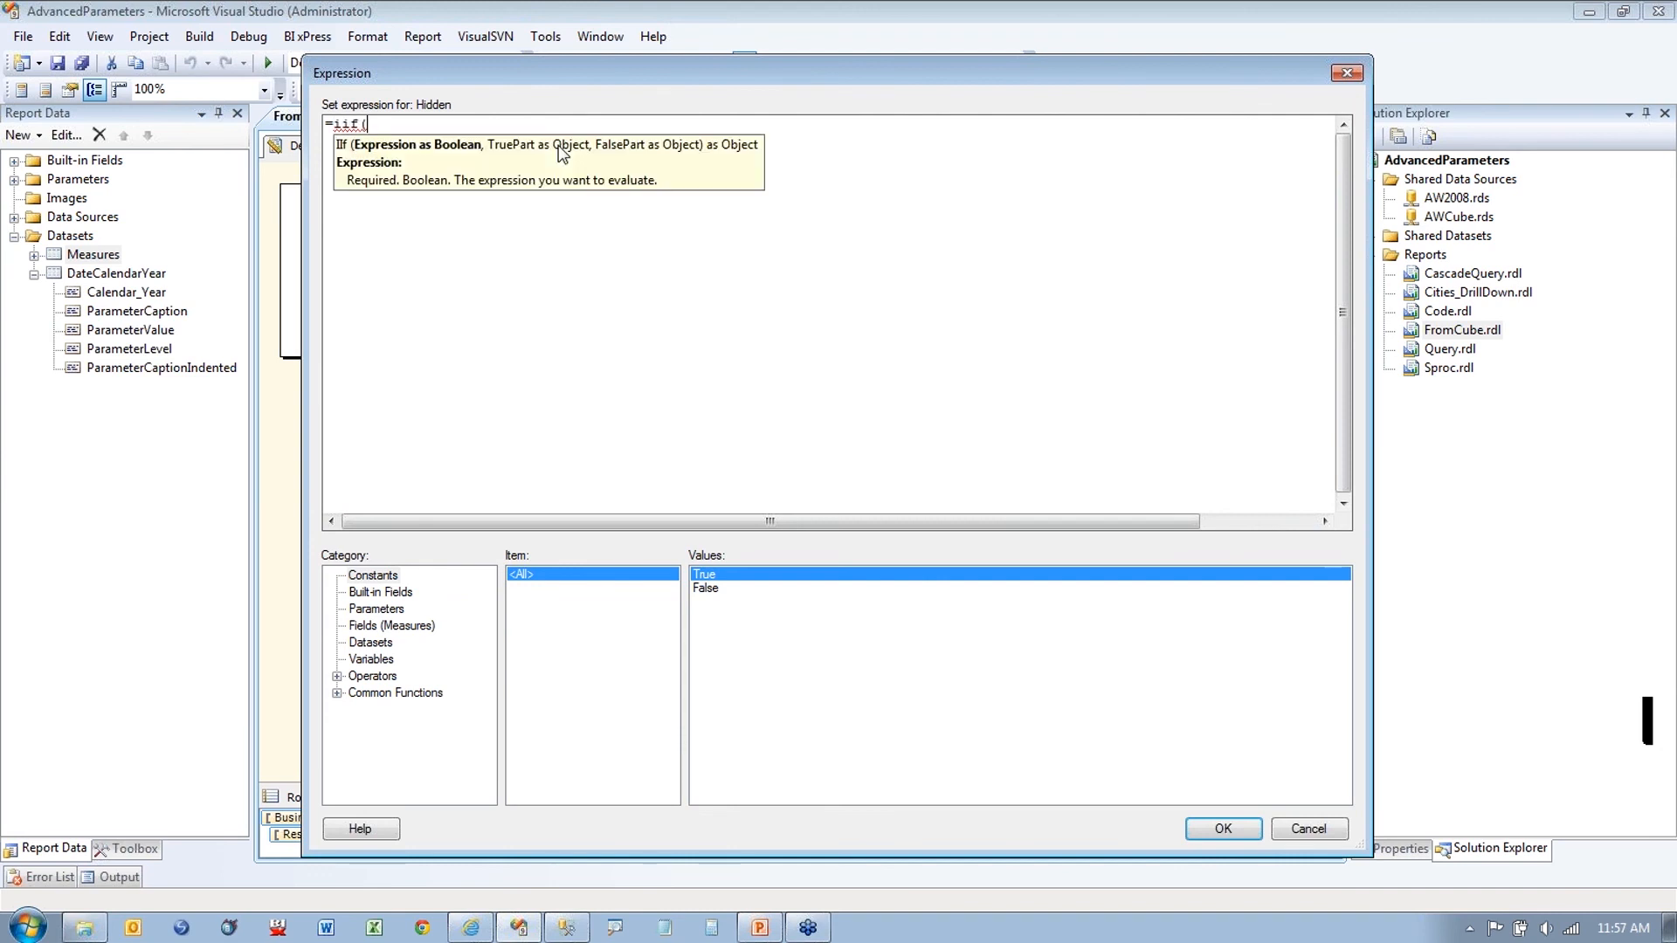
left_click(372, 641)
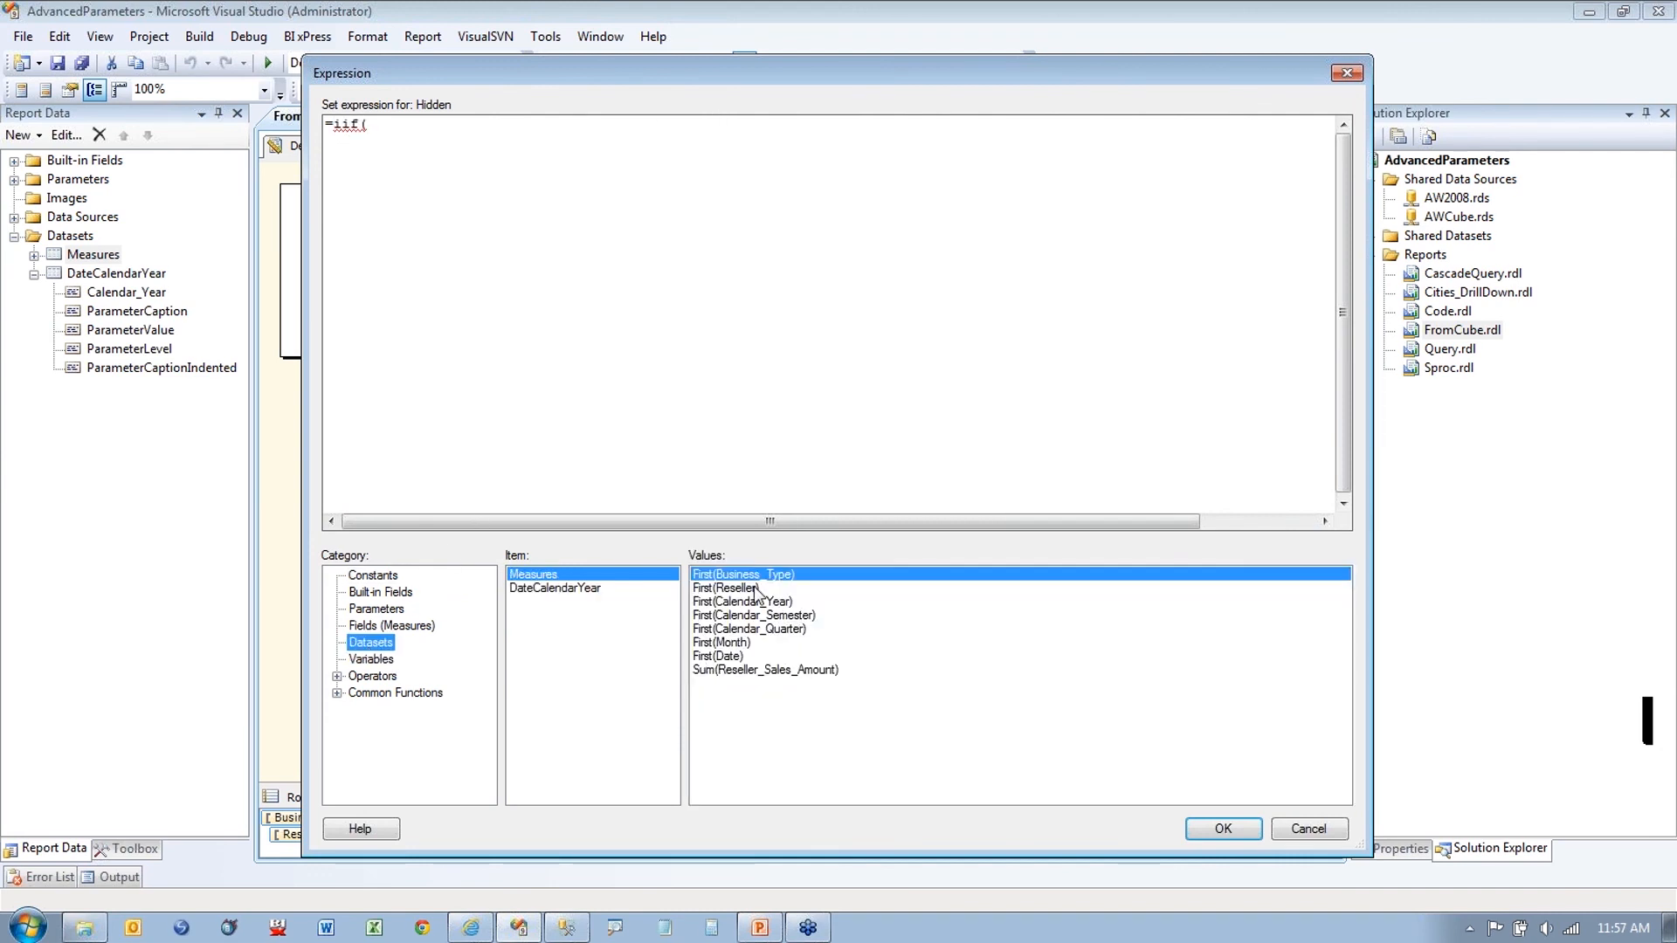
double_click(723, 656)
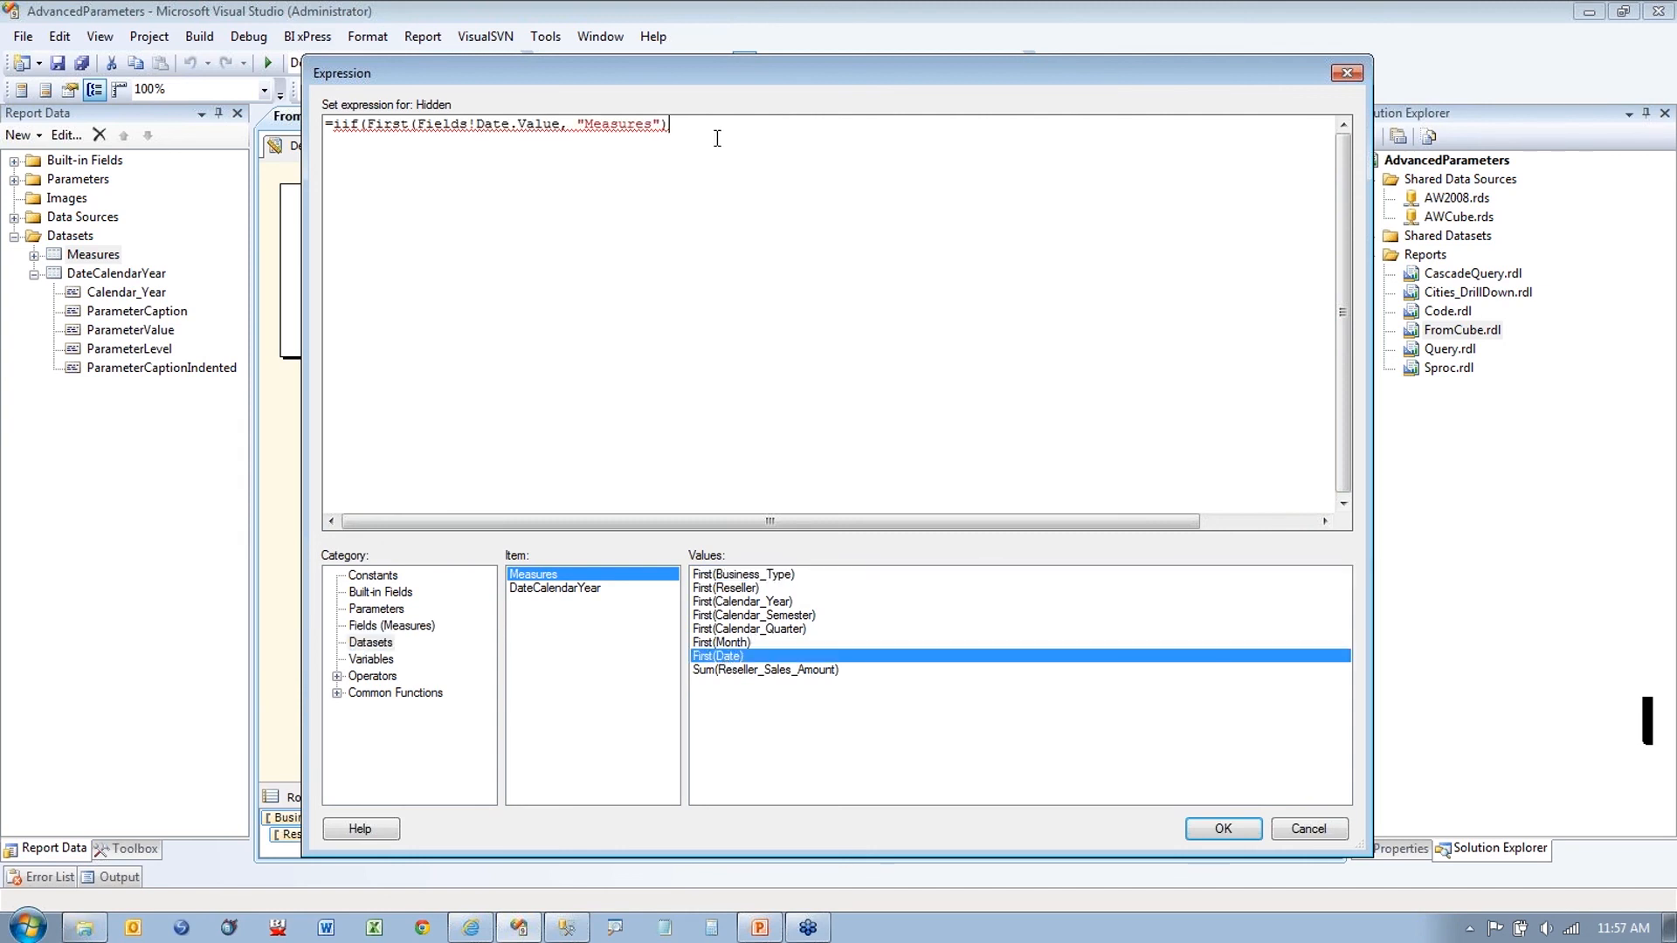
type("= 0 Then")
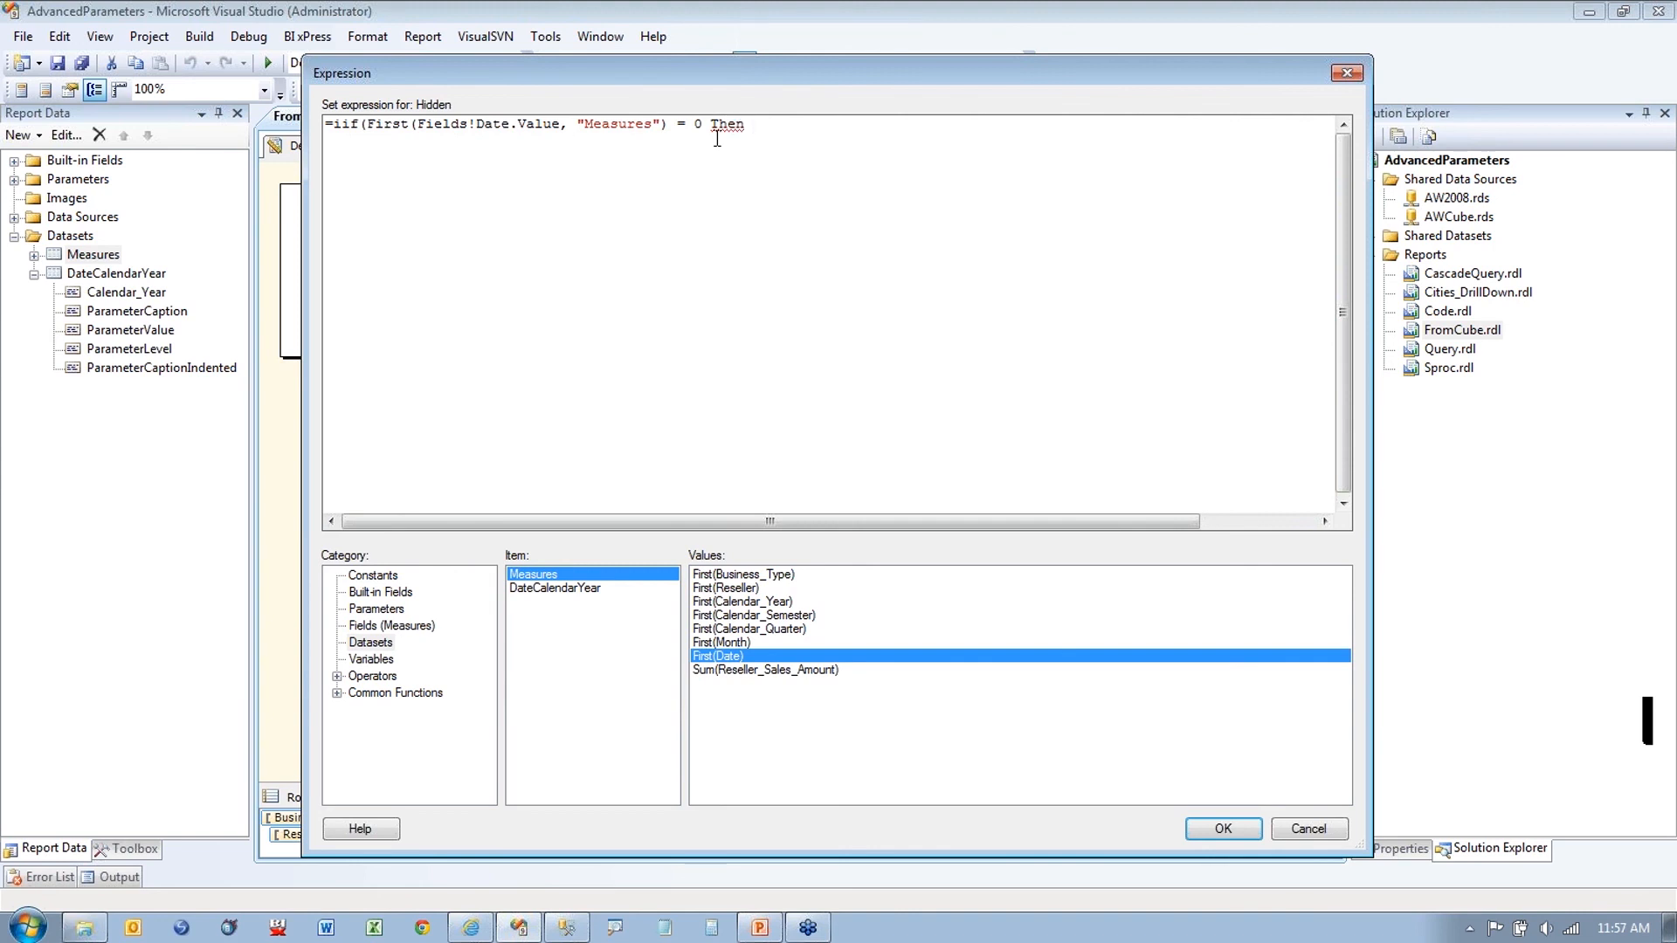
key("BackSpace")
key("BackSpace")
key("BackSpace")
key("BackSpace")
key("BackSpace")
key("BackSpace")
type(", ")
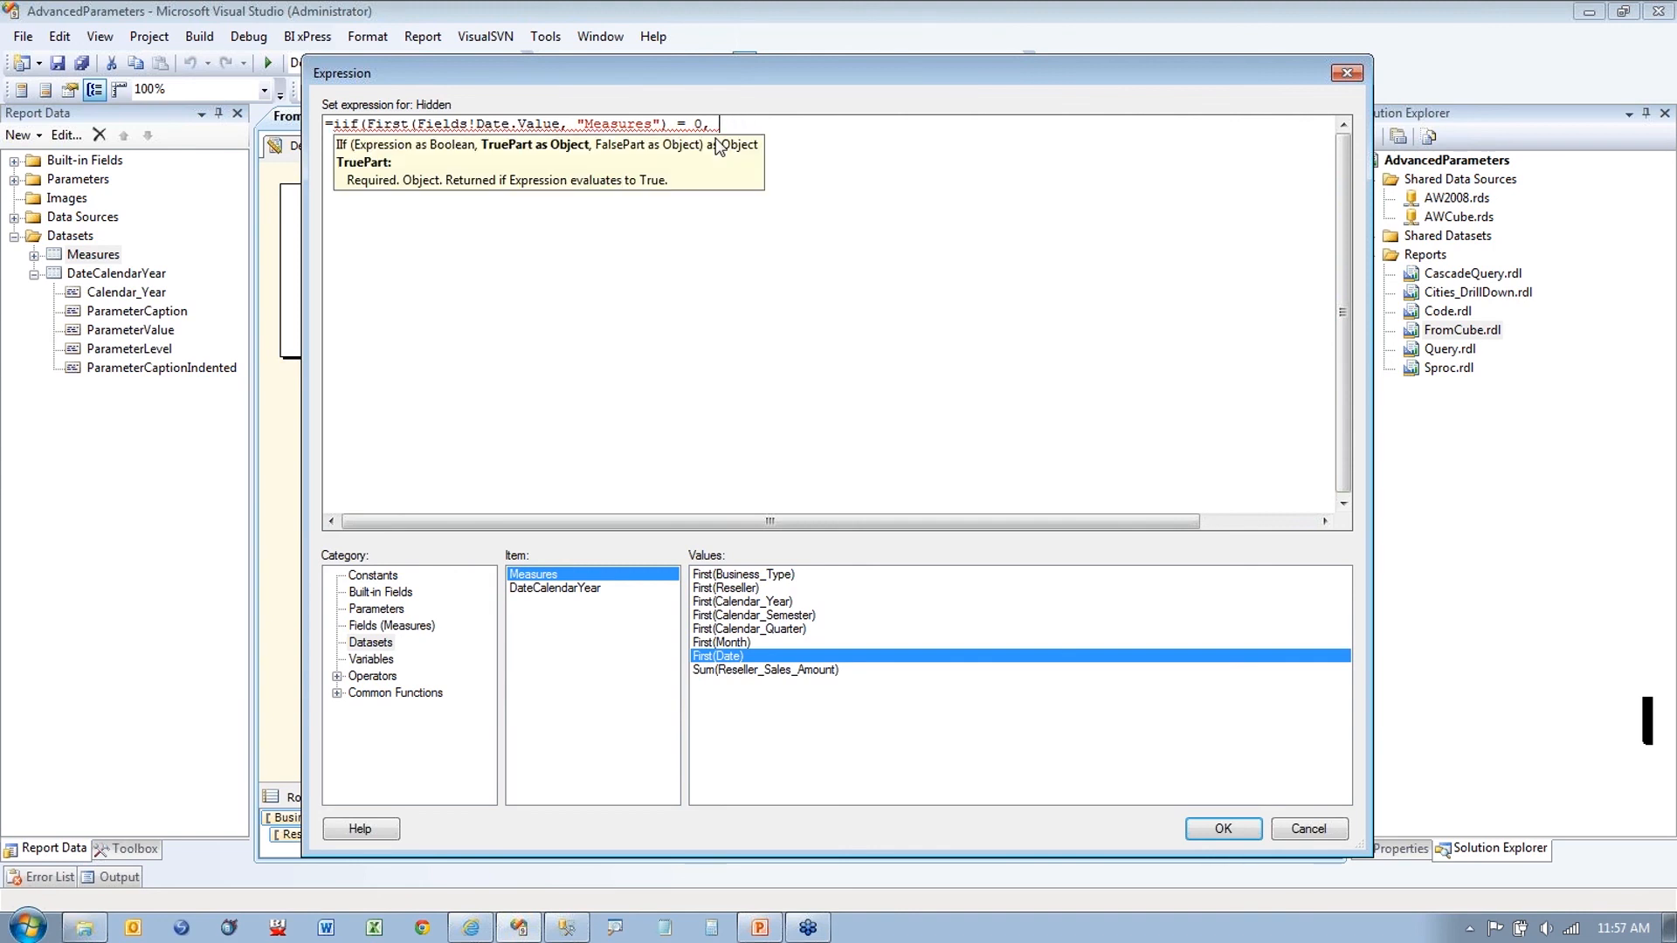
type("true, fsl")
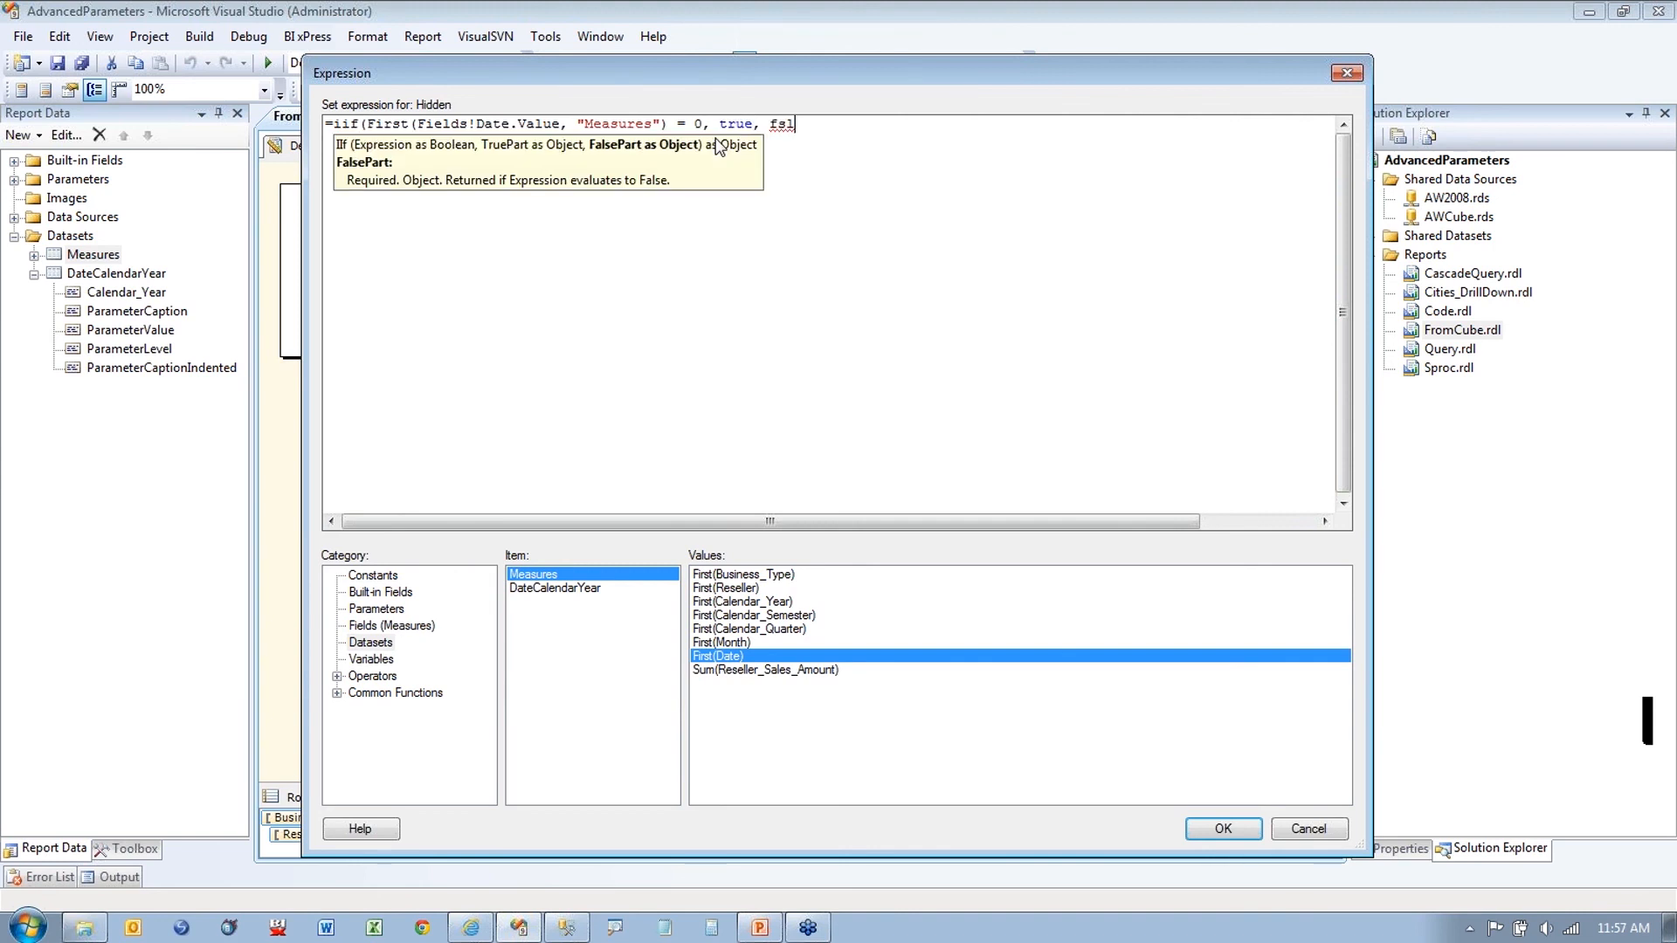
key("BackSpace")
key("BackSpace")
type("alse")
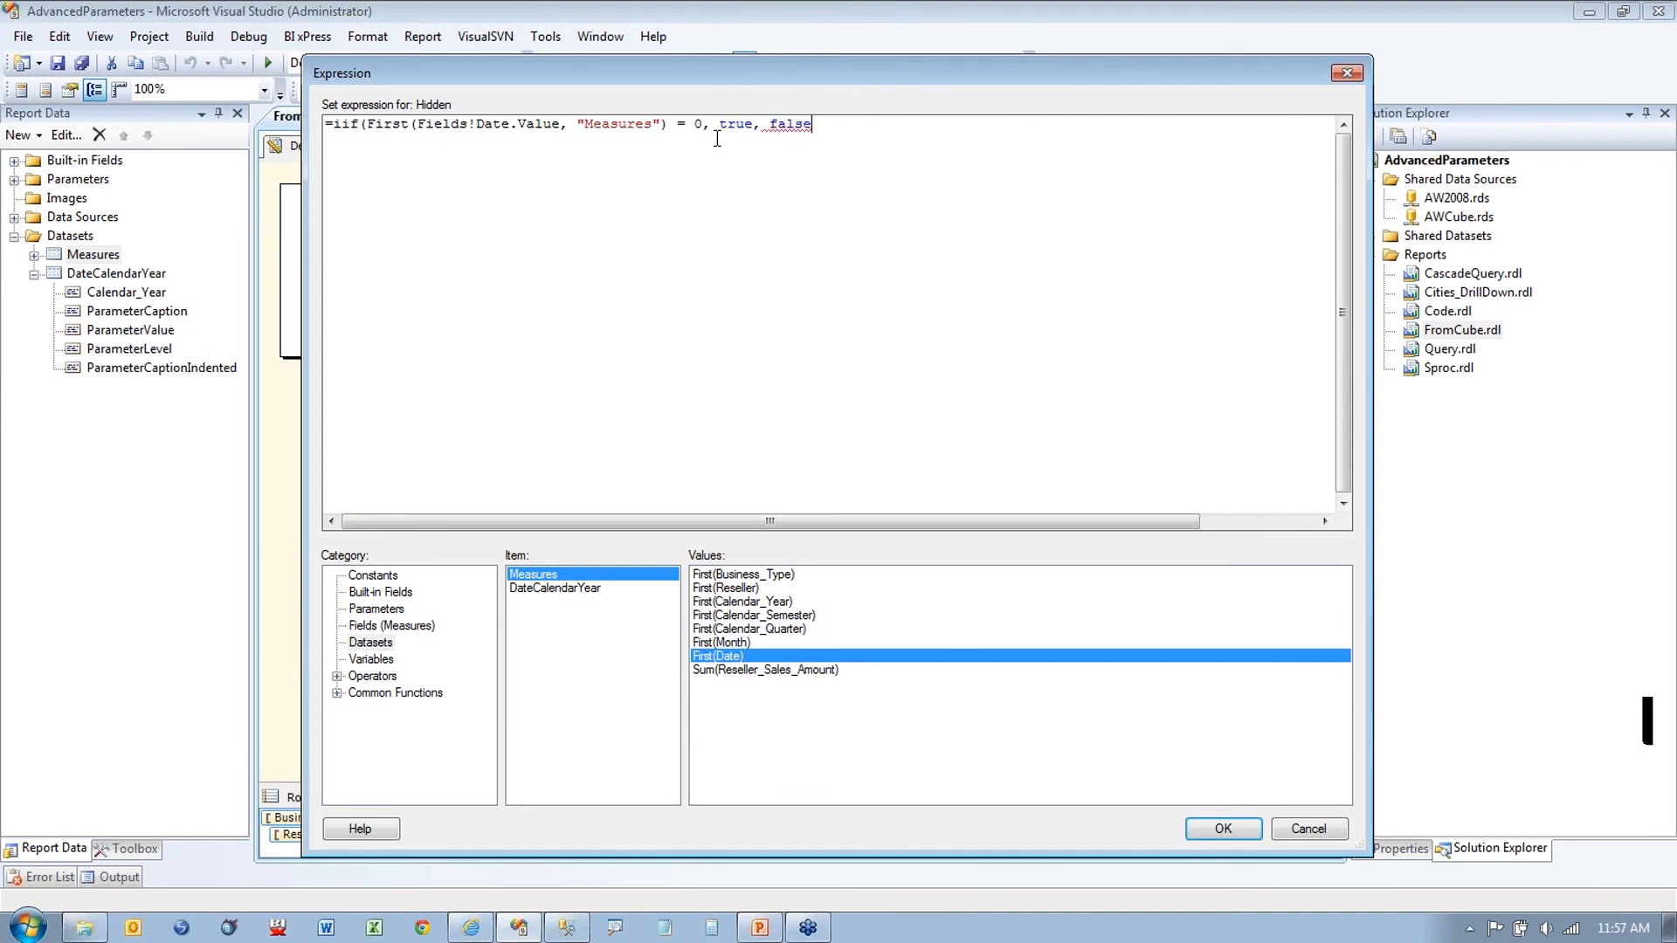
type(")")
left_click(1308, 829)
left_click(1092, 741)
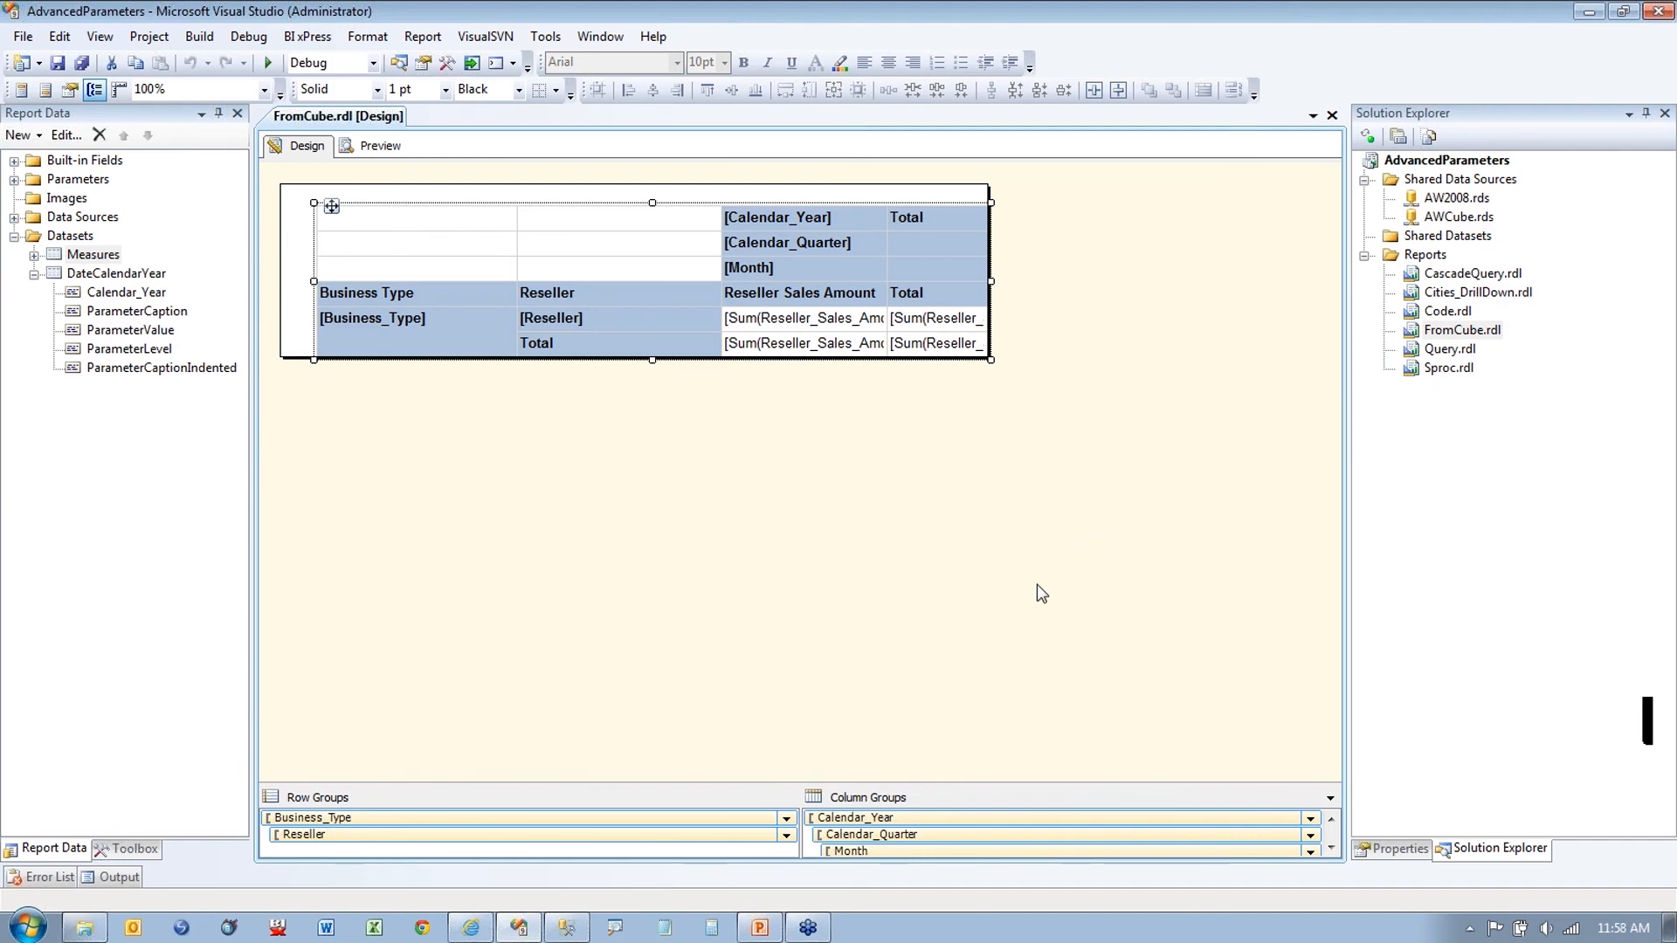
left_click(481, 931)
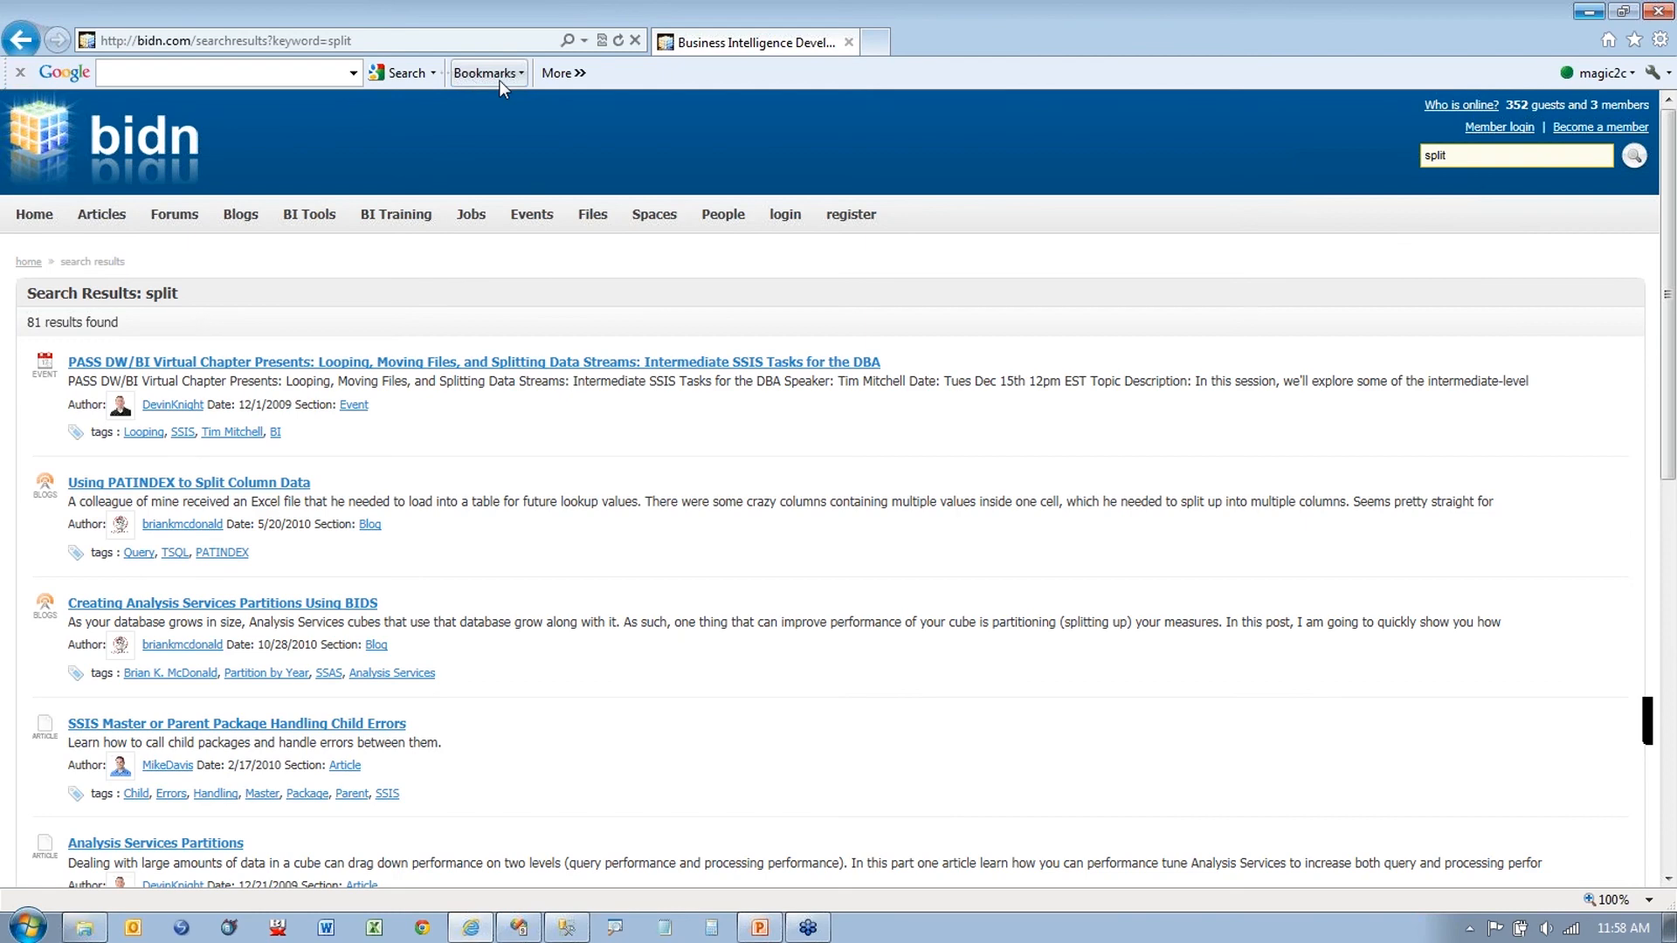
left_click(500, 79)
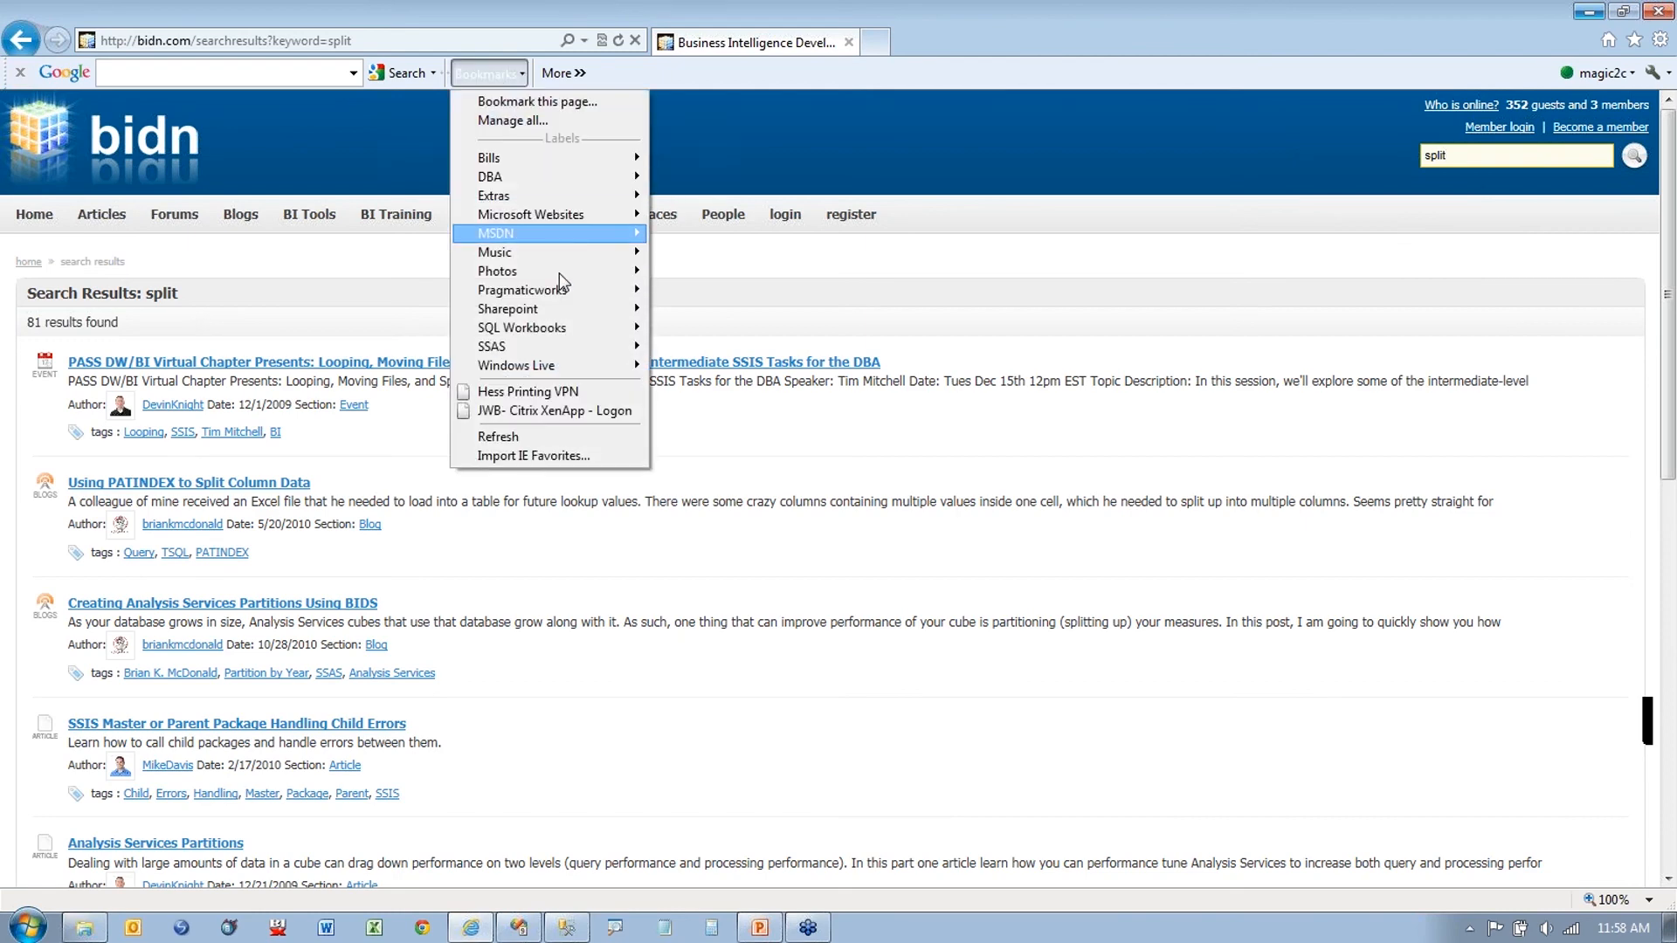
mouse_move(554, 290)
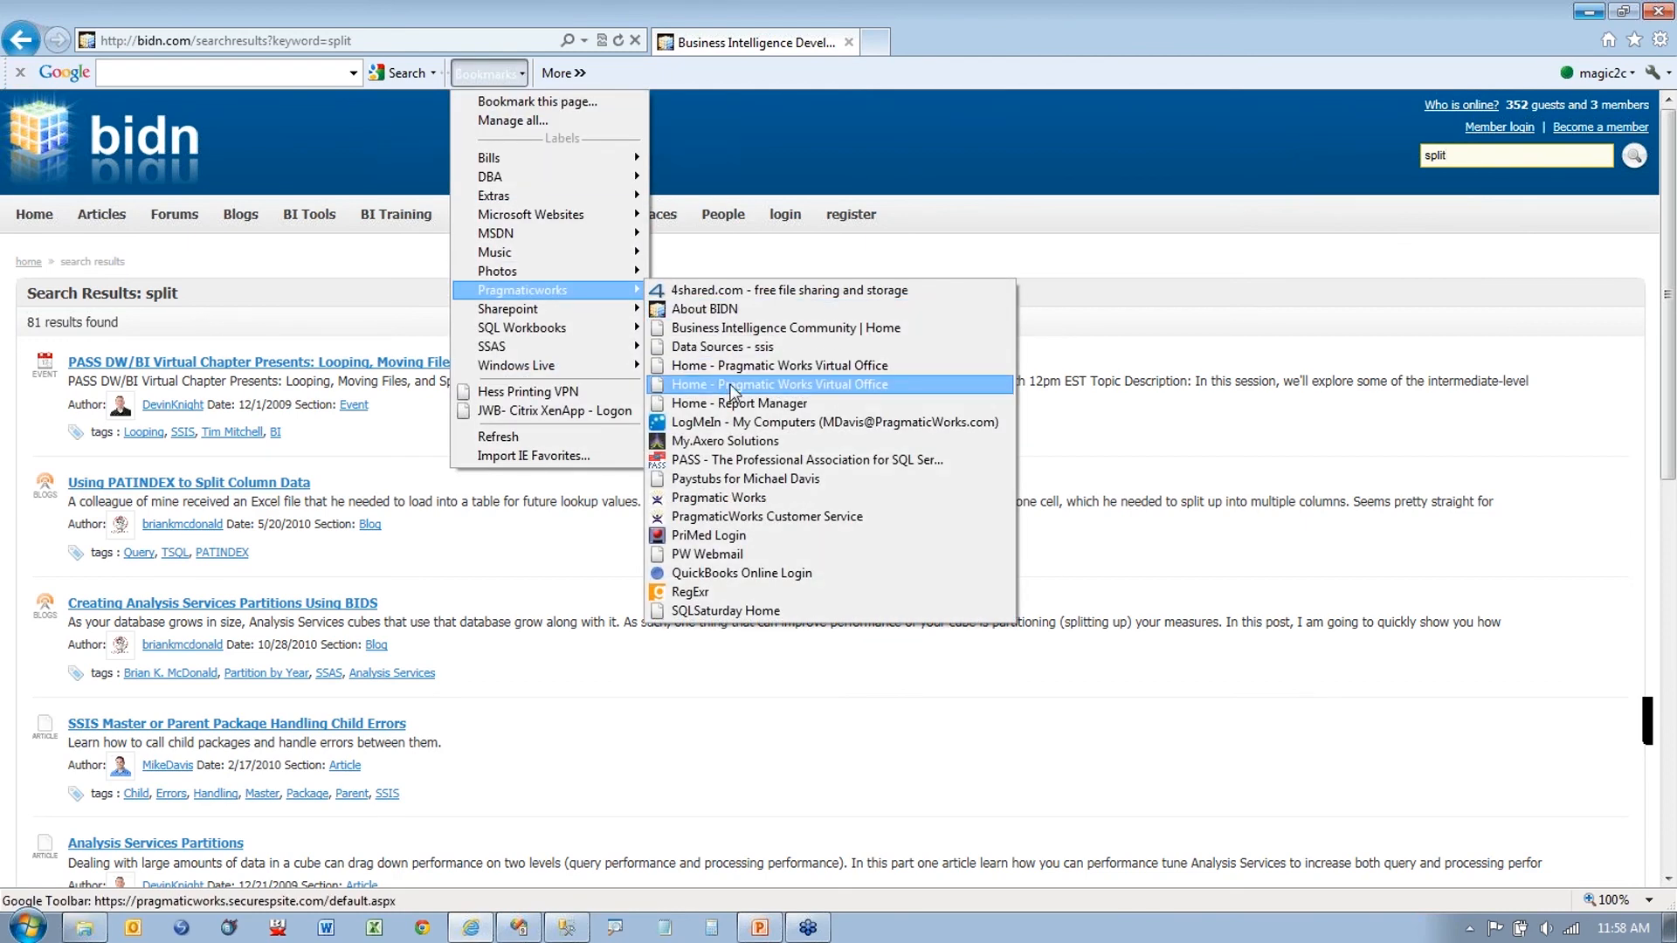
left_click(731, 387)
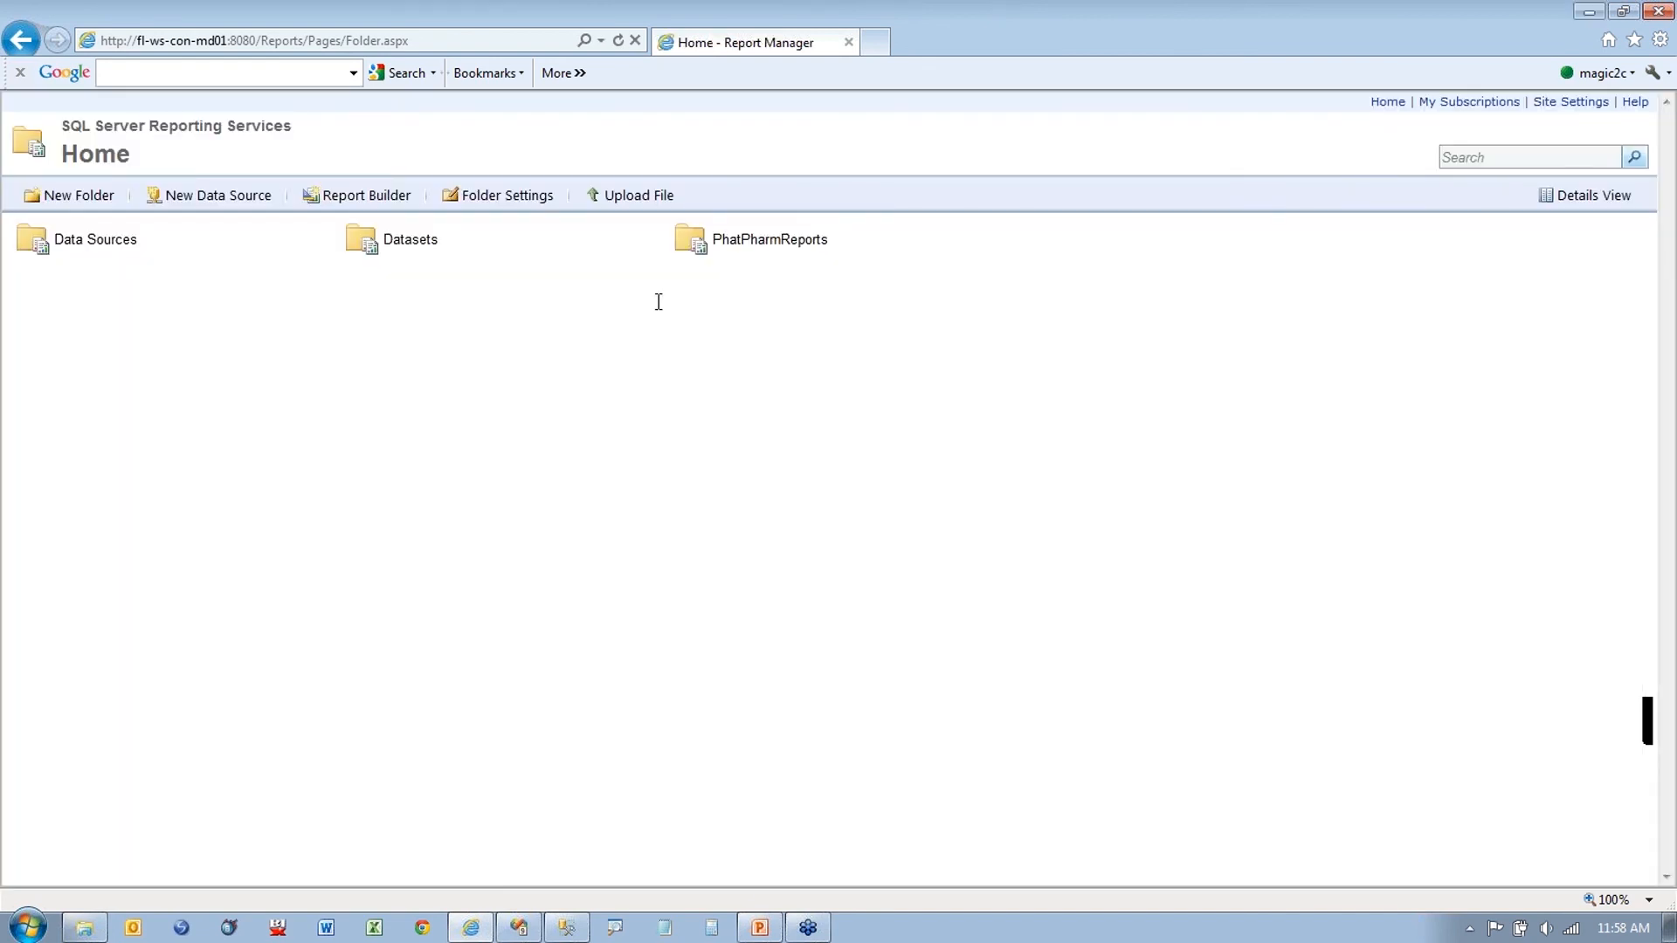
left_click(414, 251)
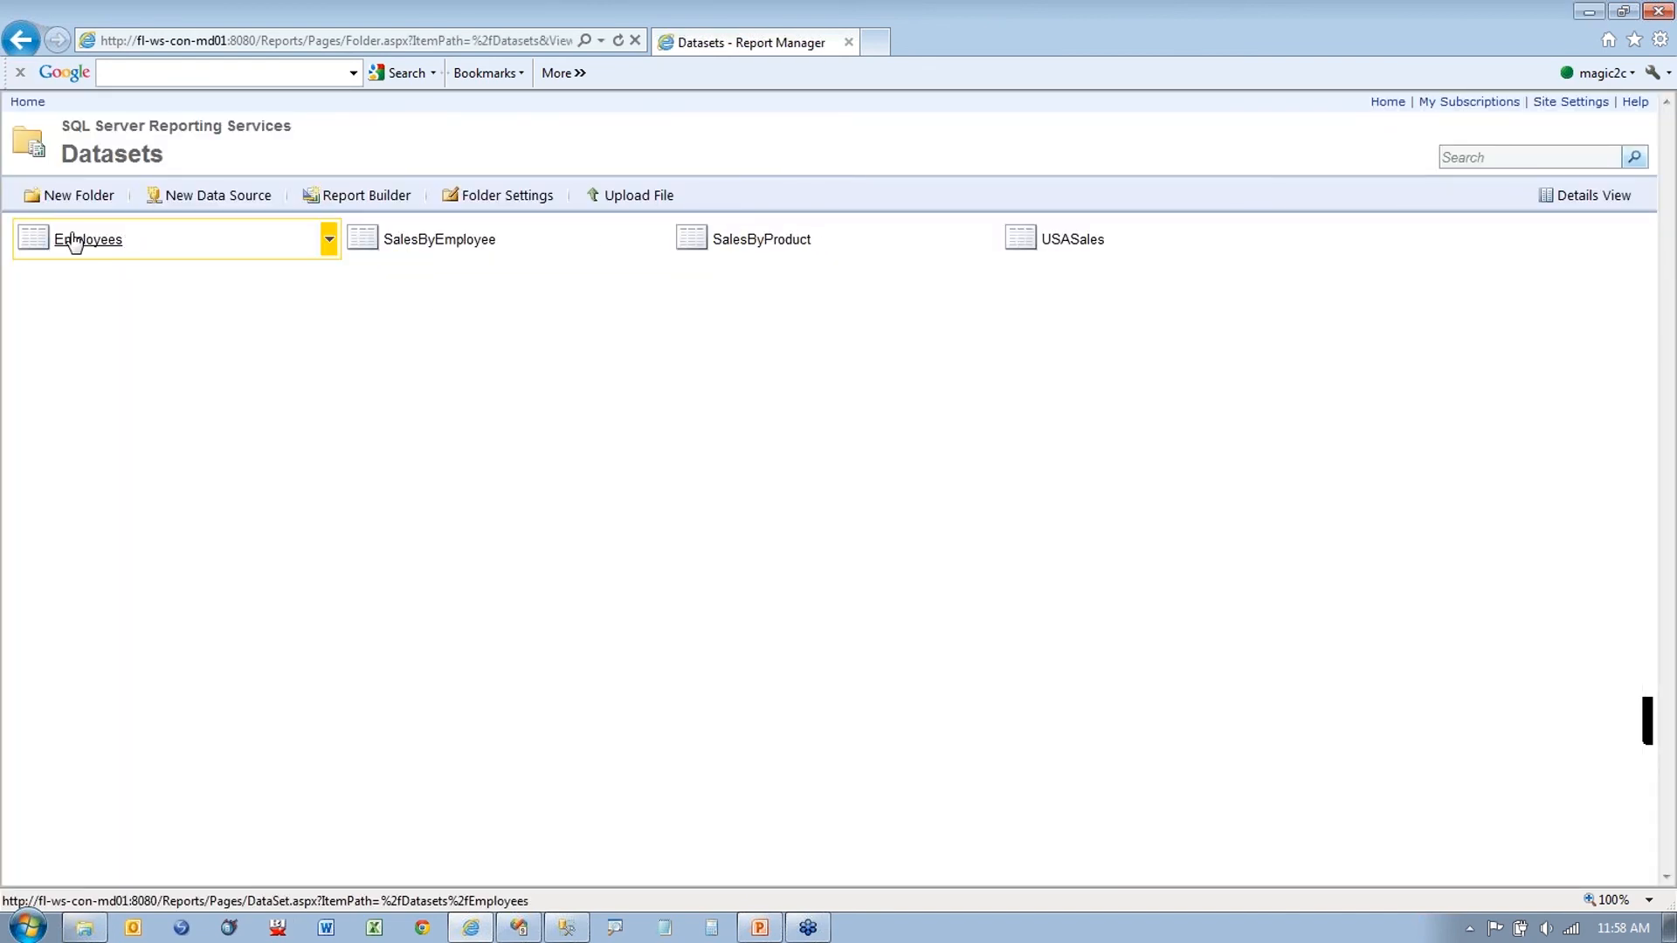
left_click(87, 241)
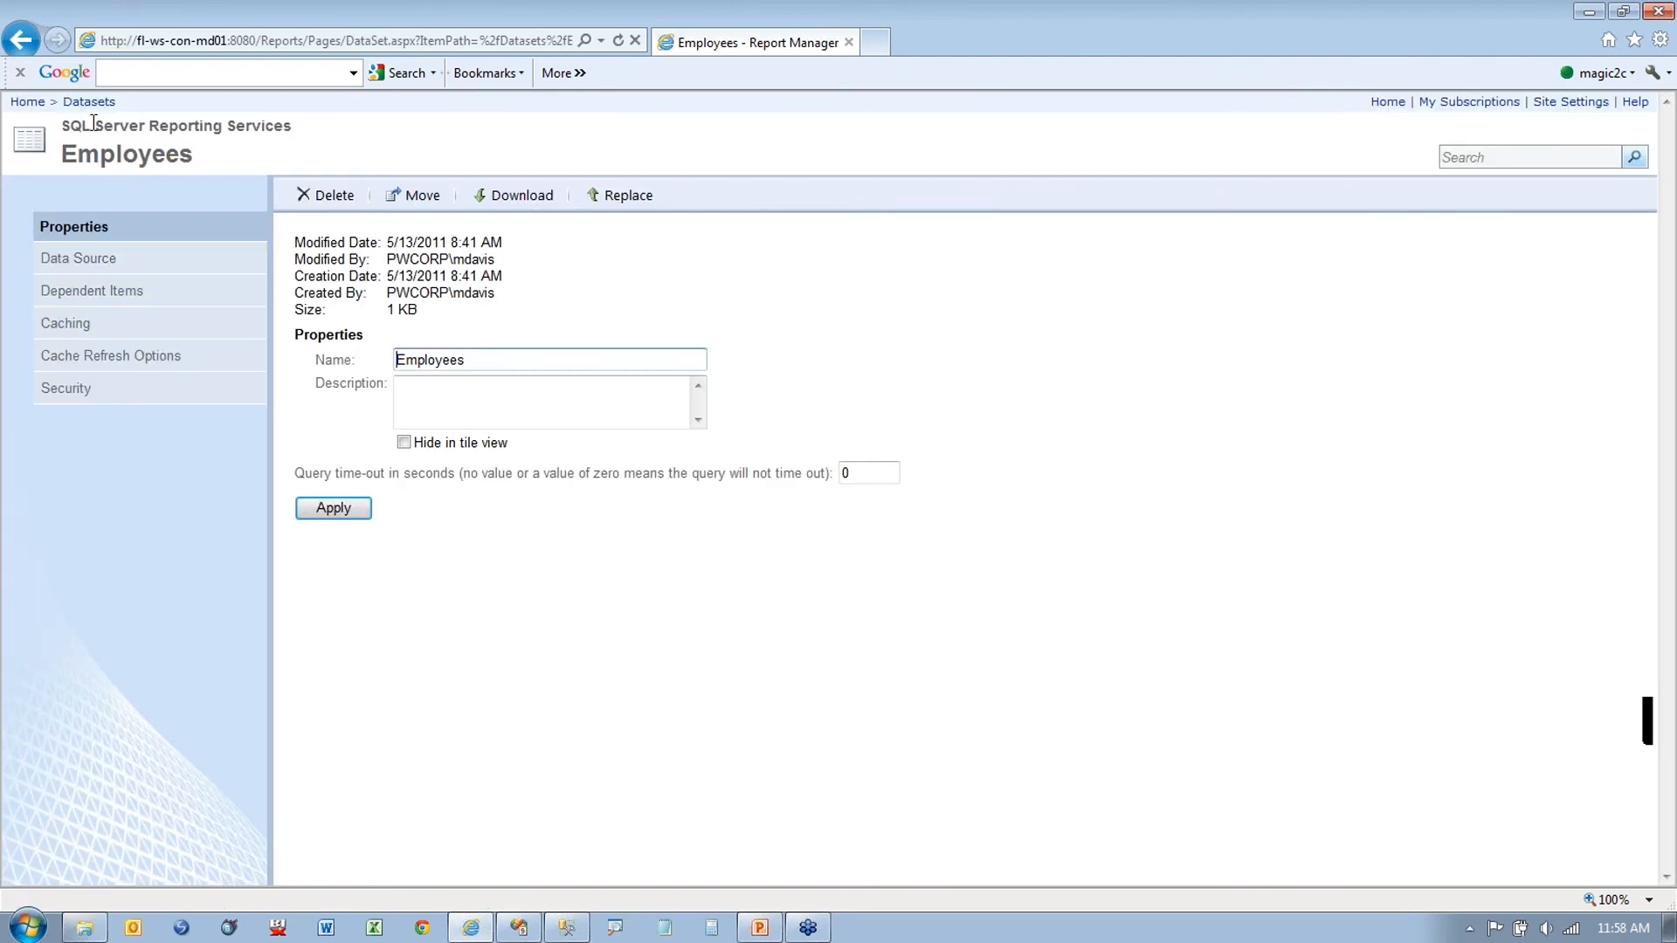
left_click(21, 39)
left_click(329, 240)
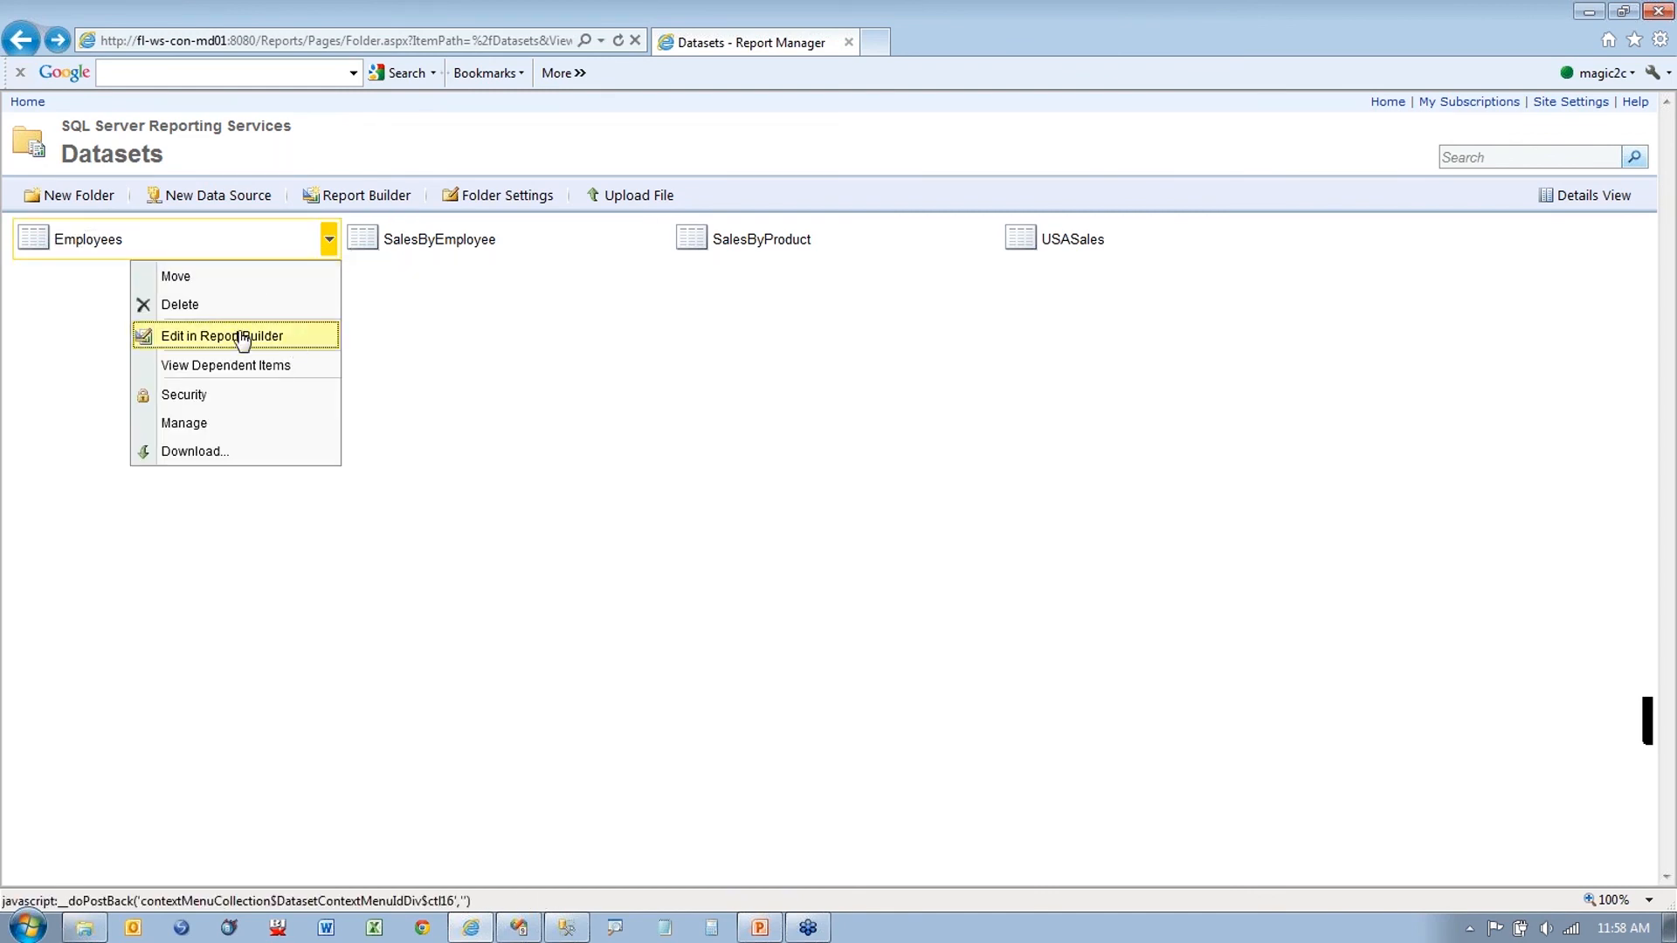
left_click(419, 373)
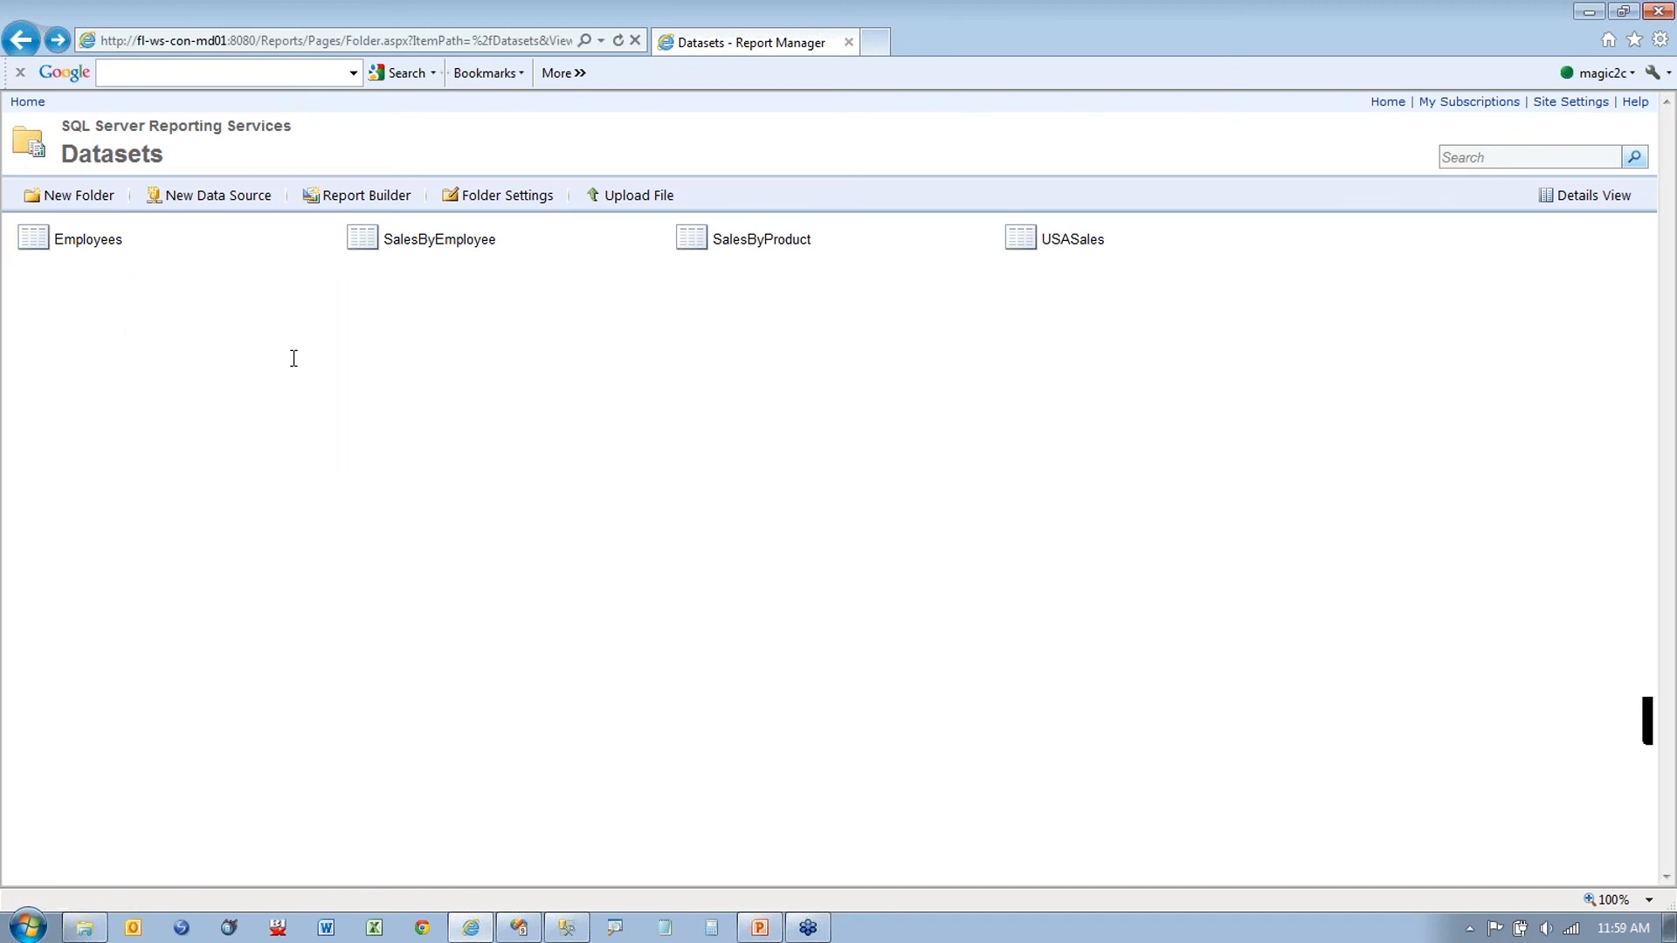
left_click(524, 929)
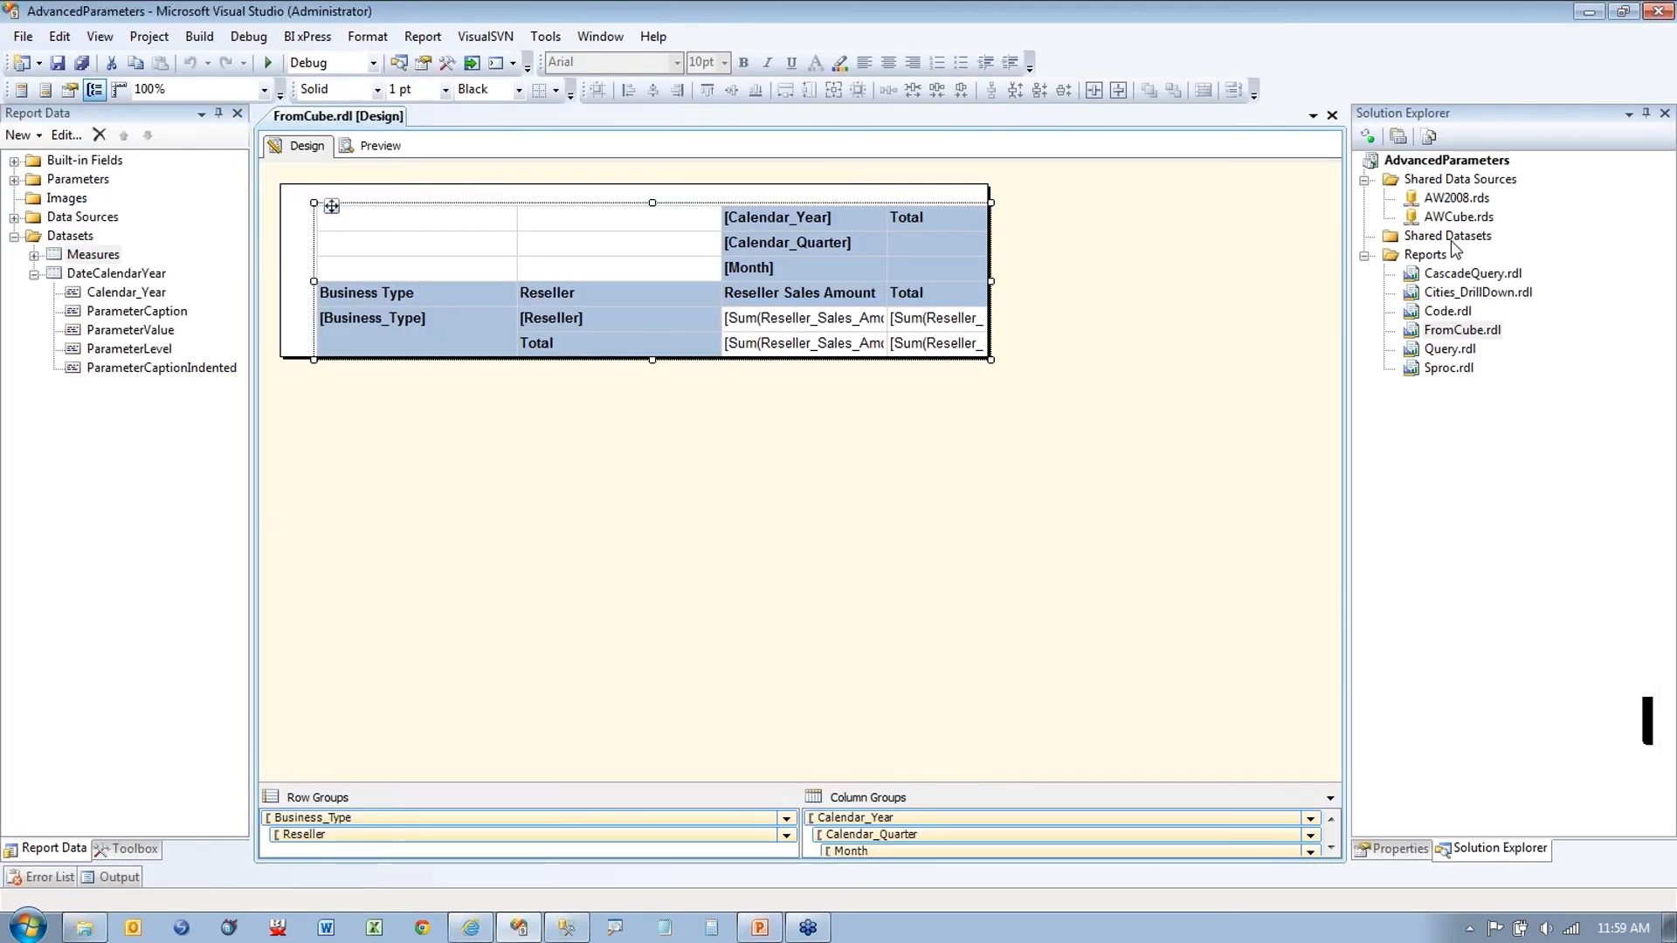
Step: Convert the Measures dataset into the shared dataset Measures.rsd
left_click(1451, 239)
right_click(93, 254)
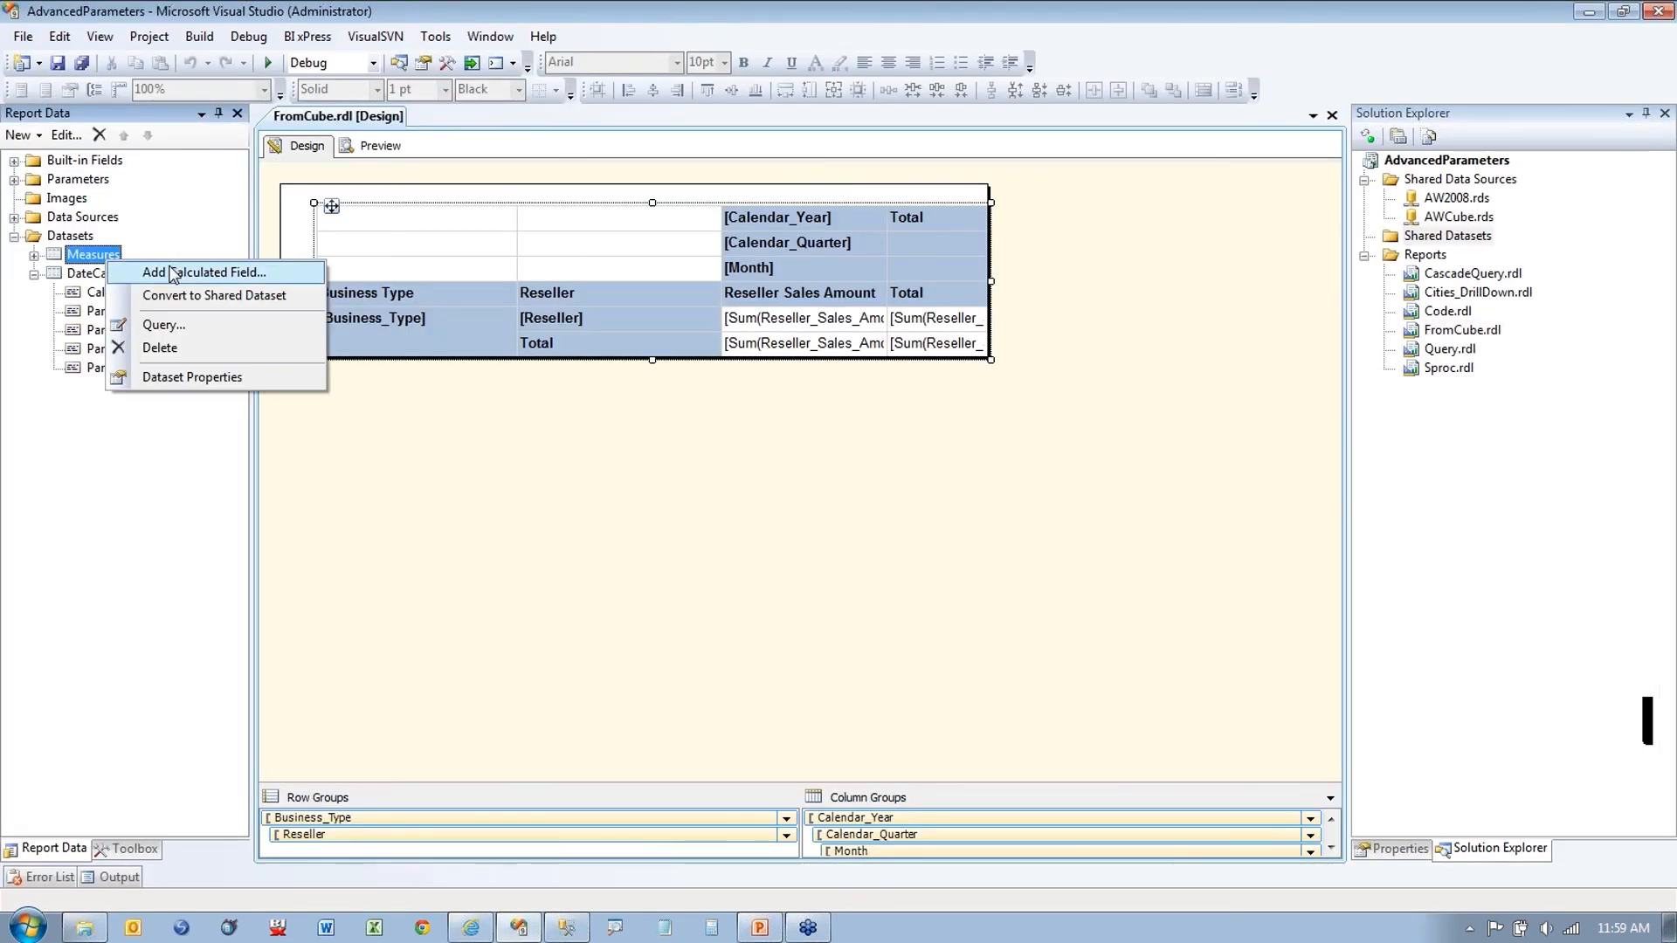
left_click(168, 296)
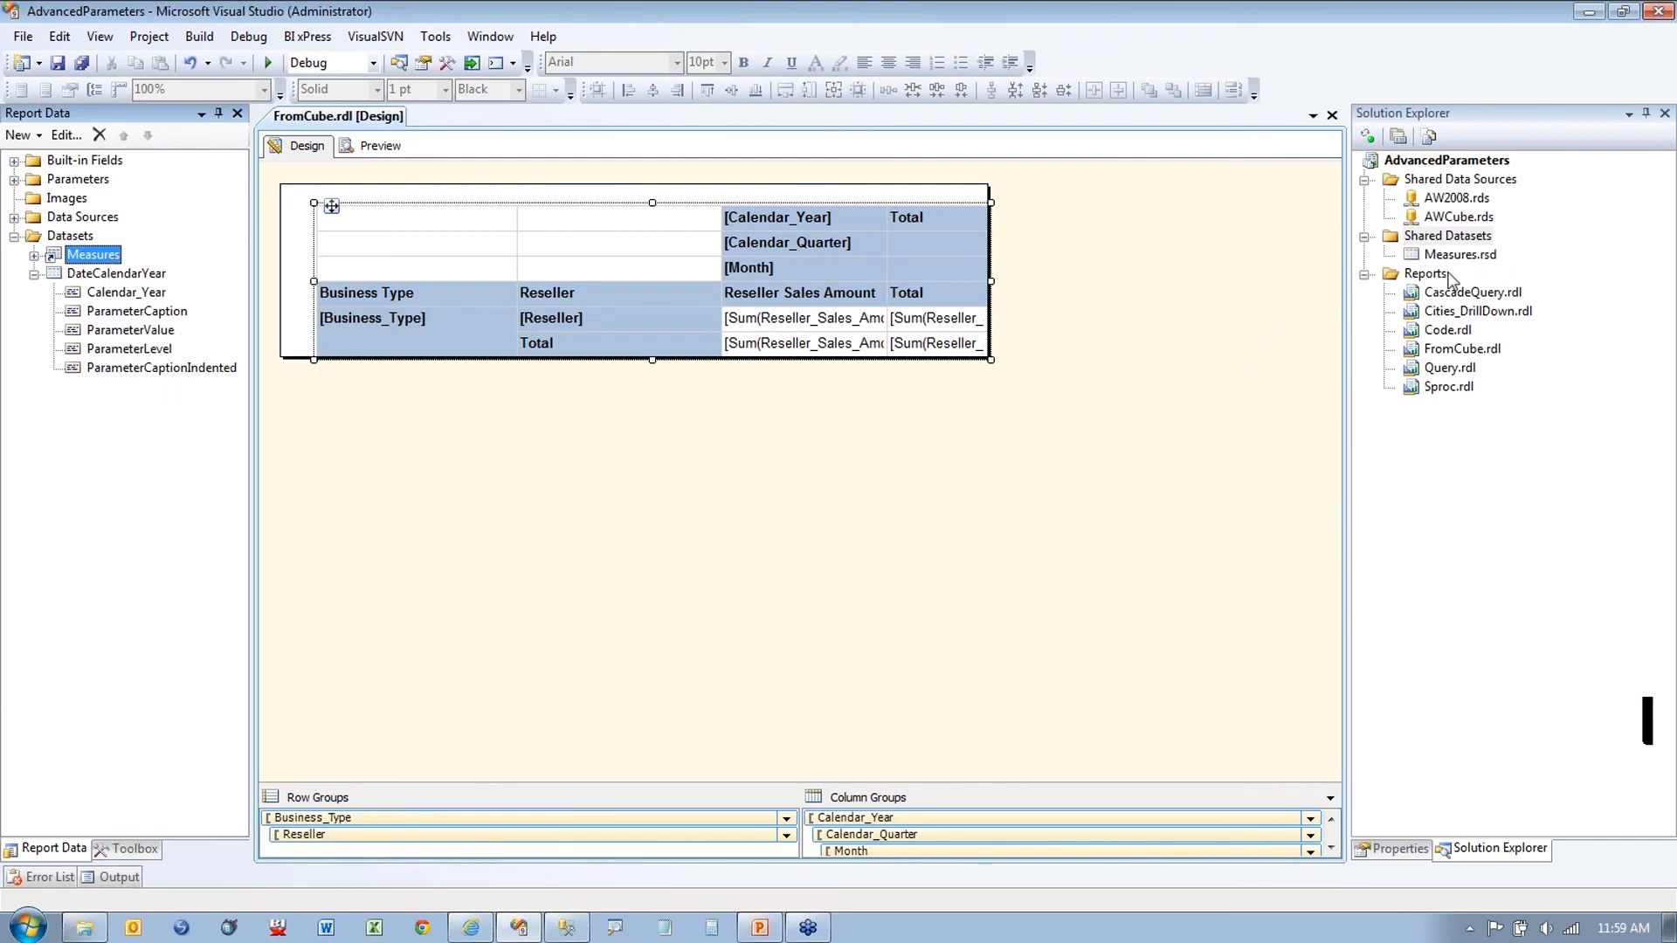
Step: Deploy Measures.rsd from Solution Explorer to the report server
right_click(1452, 256)
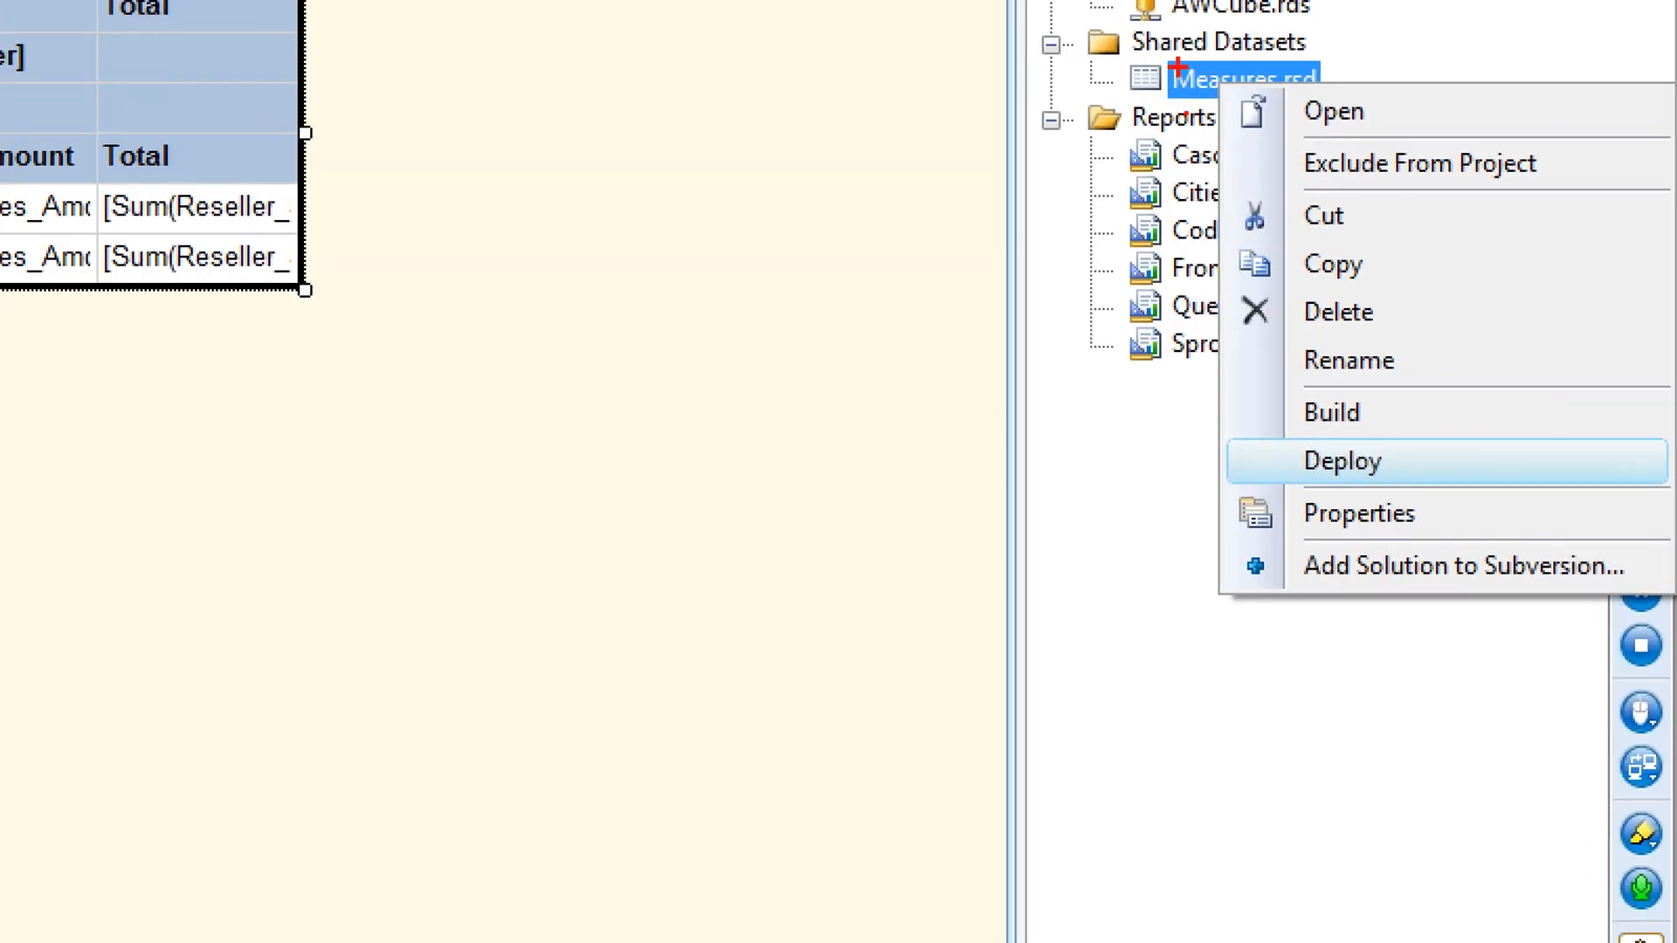
left_click_drag(1258, 460, 1088, 460)
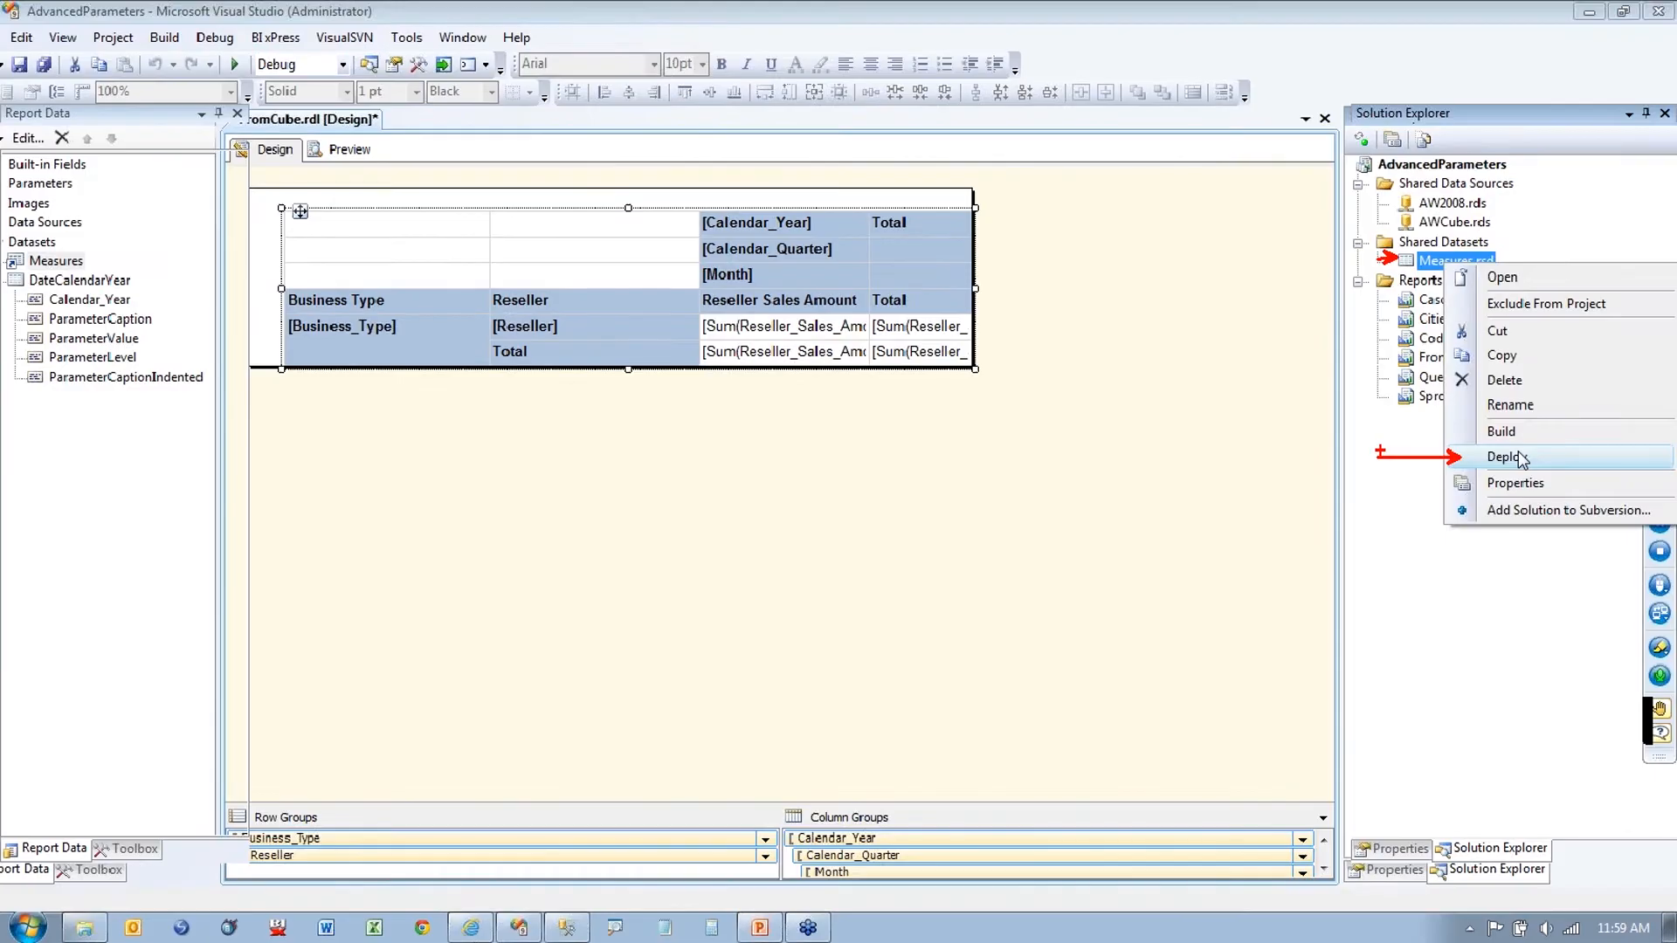
left_click(1342, 461)
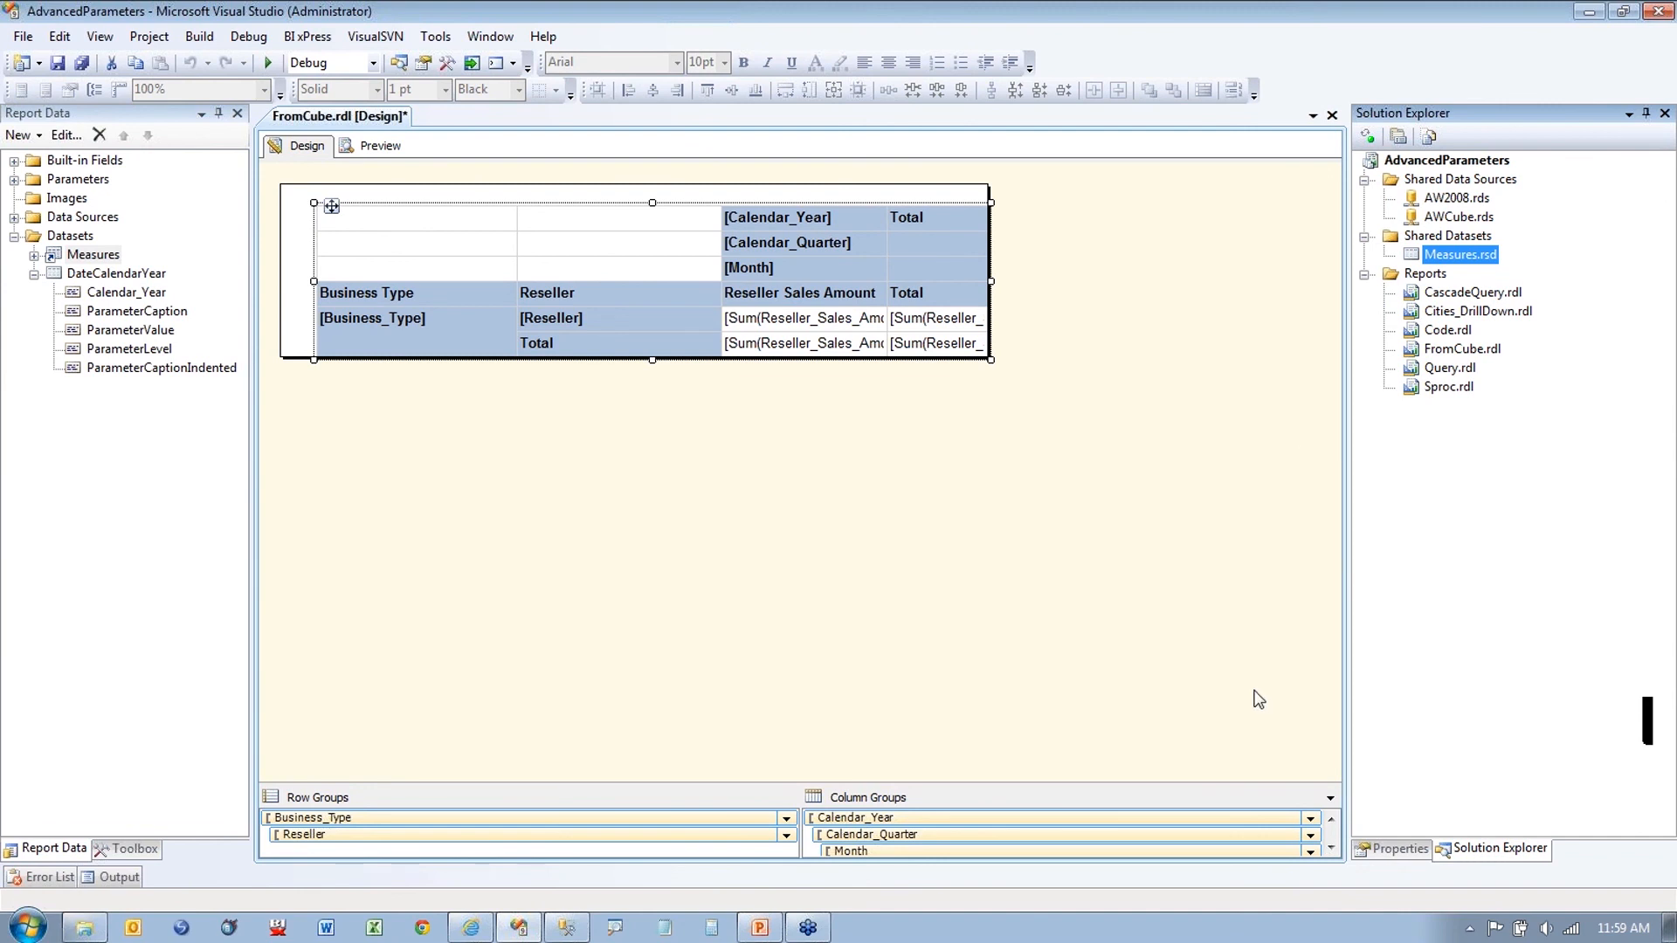